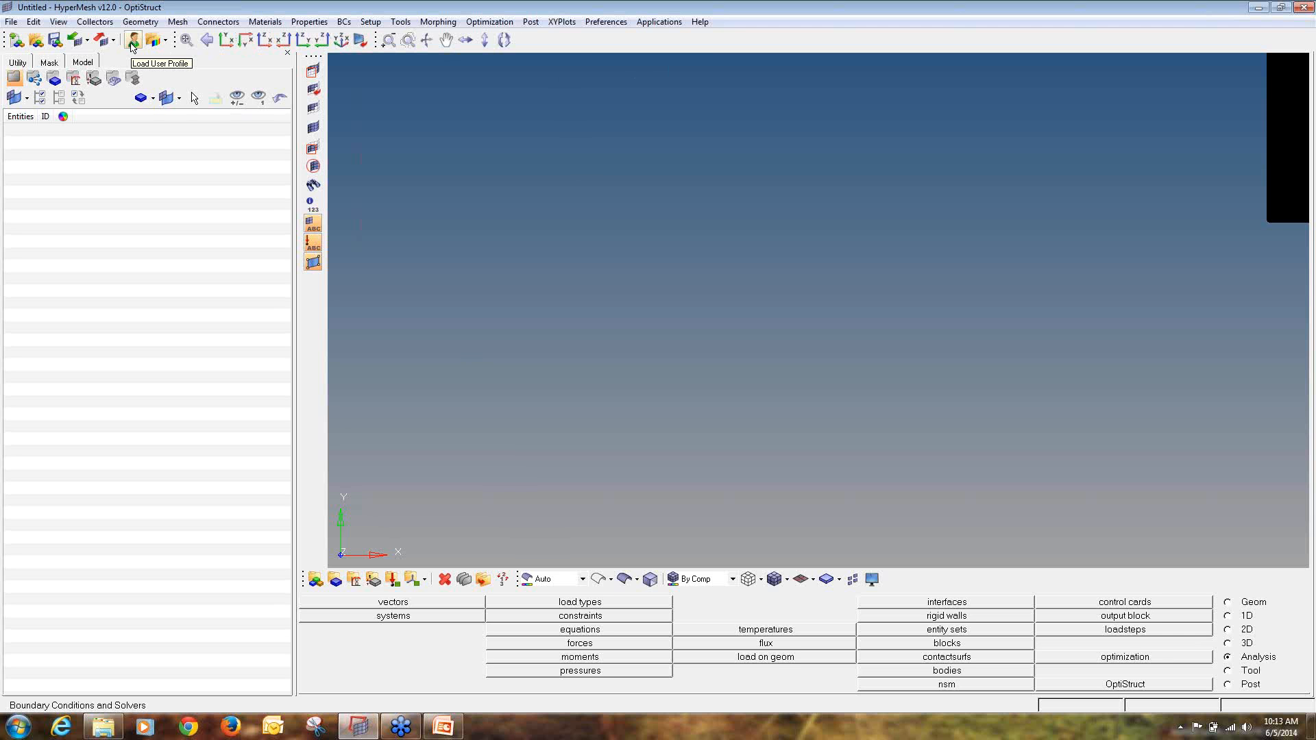
- Load the OptiStruct user profile and open beamshape.hm from the Day9 Shape Optimization Part-1 folder of the AOC2014 online training session
click(133, 41)
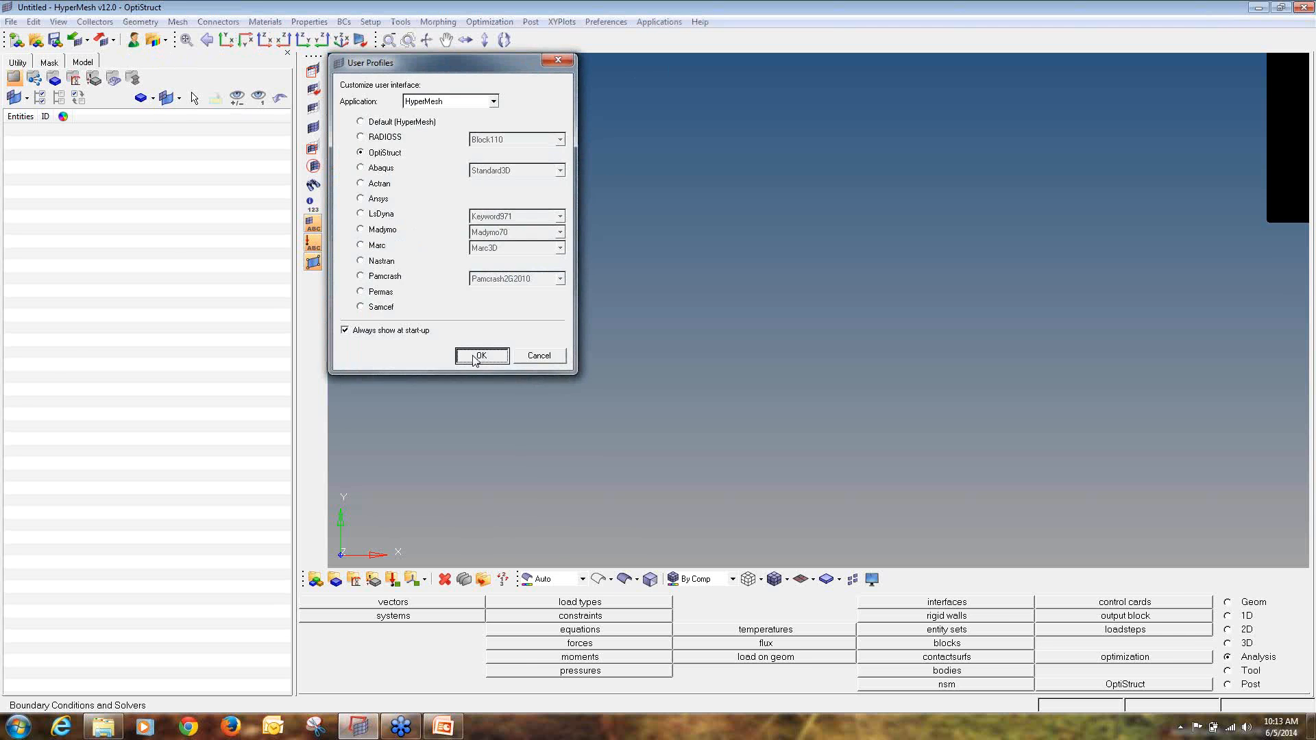
click(479, 357)
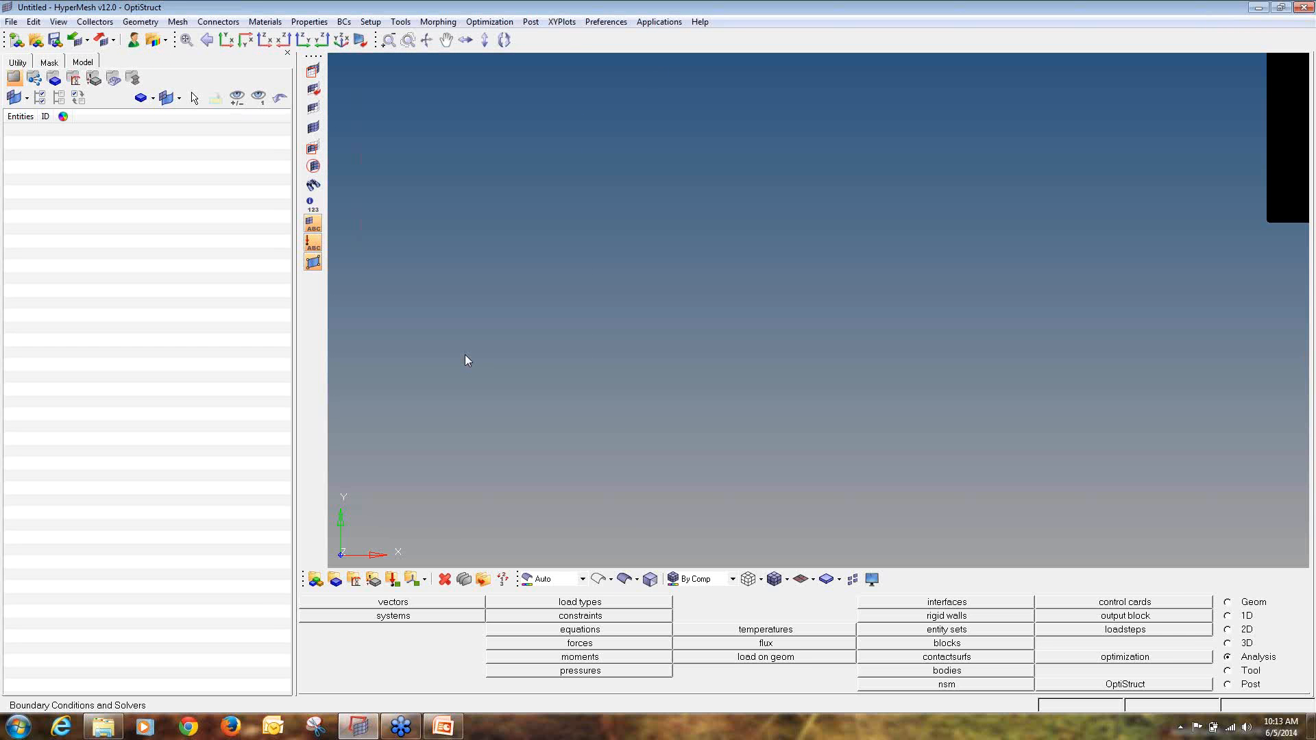
click(35, 40)
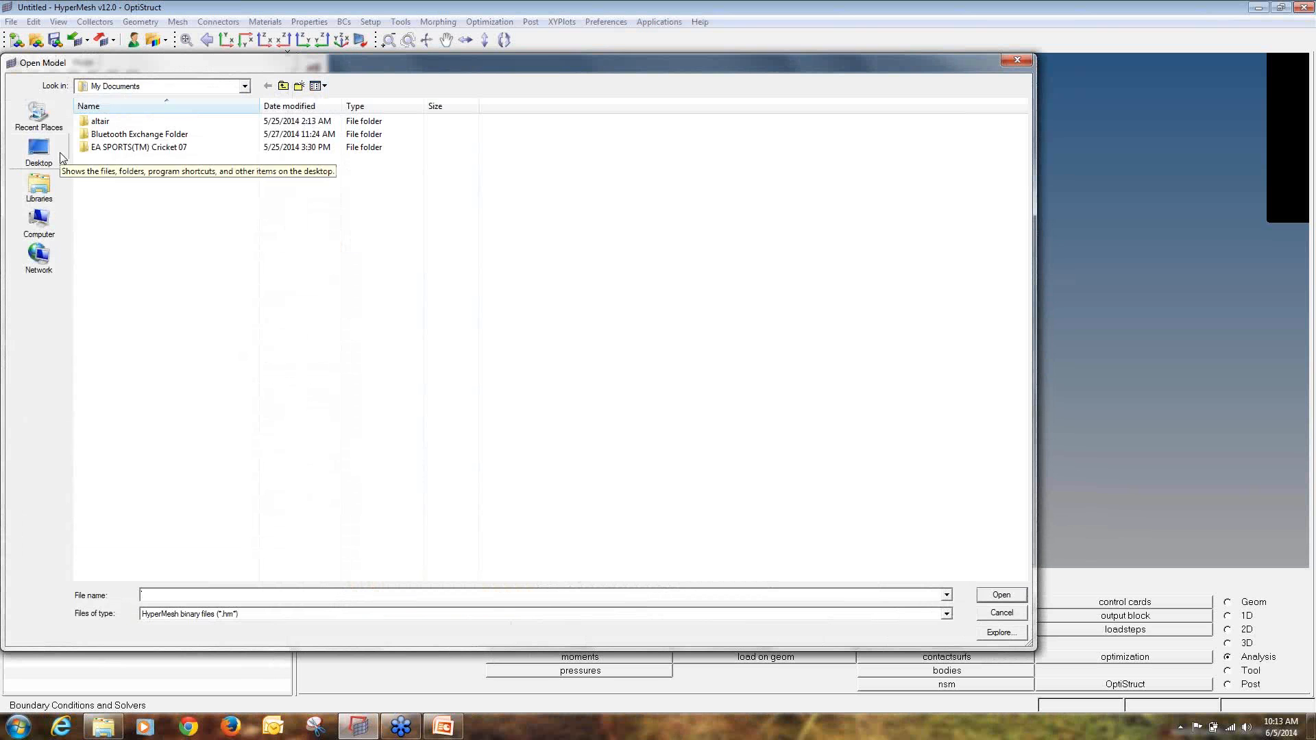
click(40, 152)
double_click(155, 156)
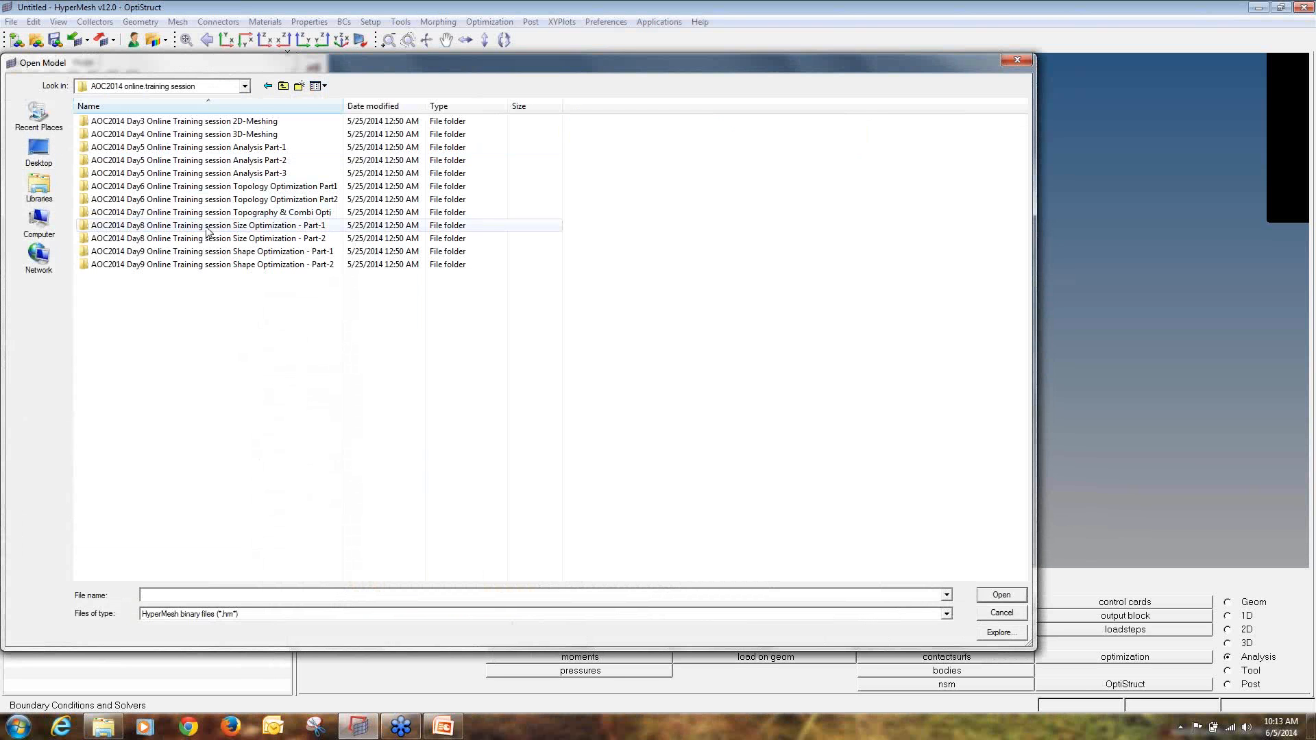
double_click(233, 252)
double_click(168, 121)
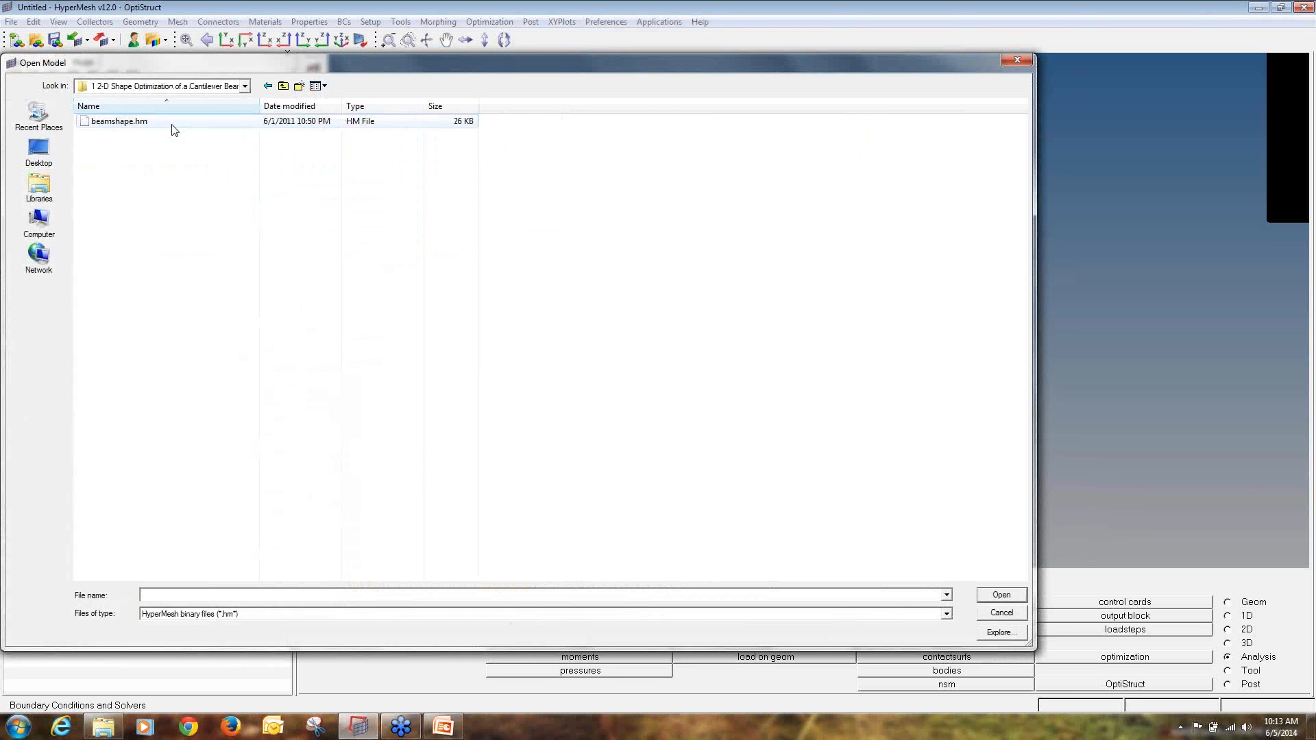
double_click(168, 121)
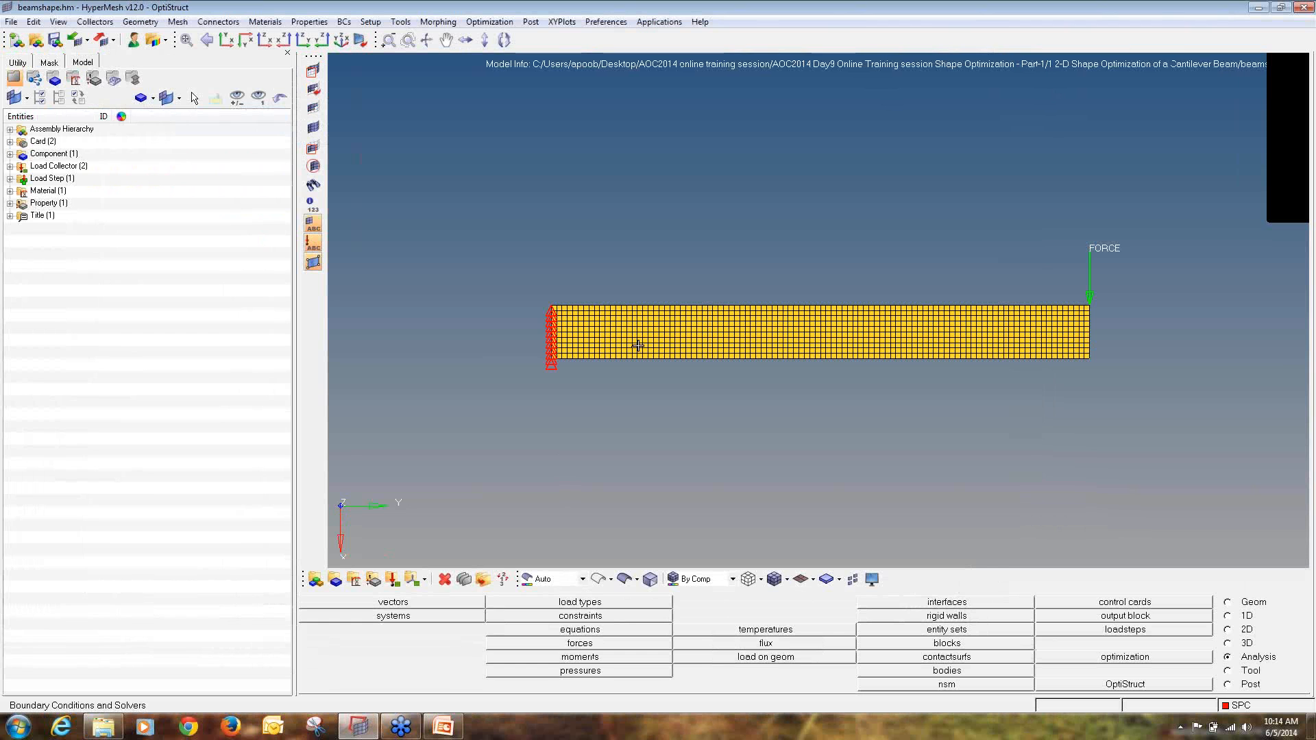
- Examine the beam model's components, load collectors, load step, material and property in the entity tree
ctrl+drag(925, 311, 926, 344)
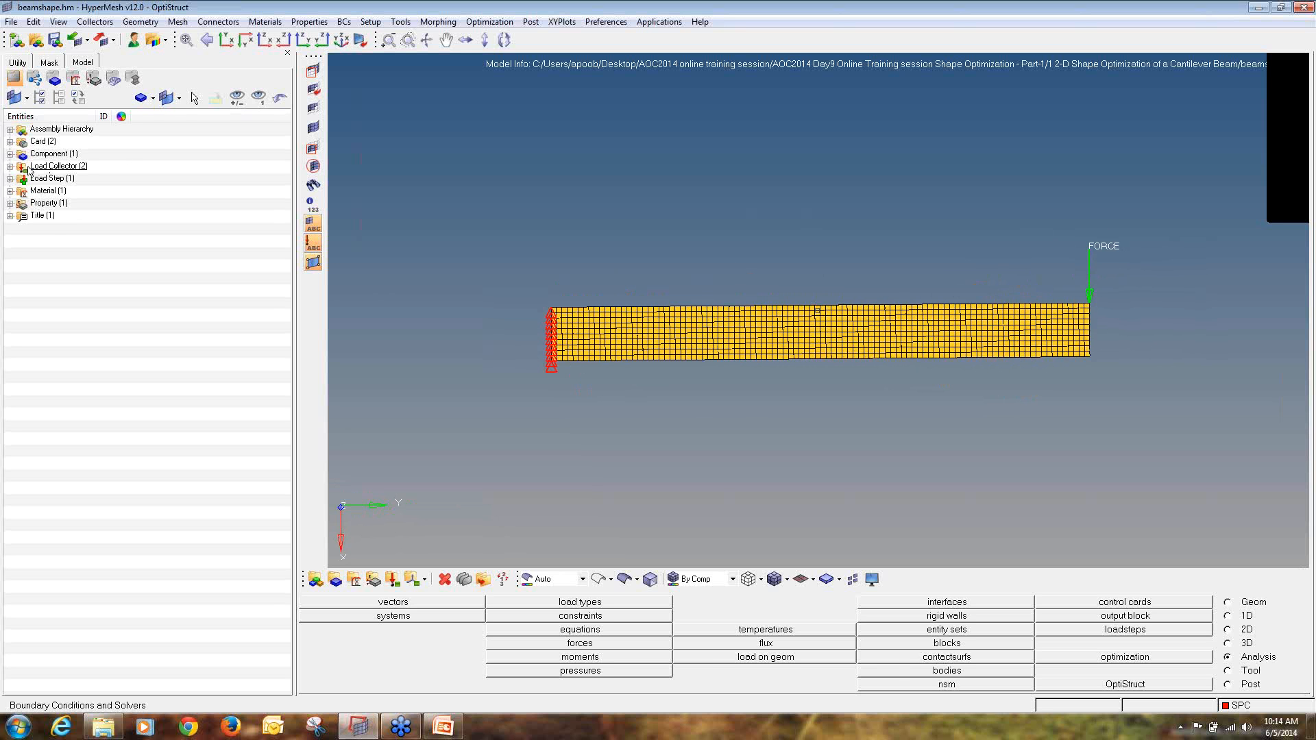
click(10, 191)
click(11, 216)
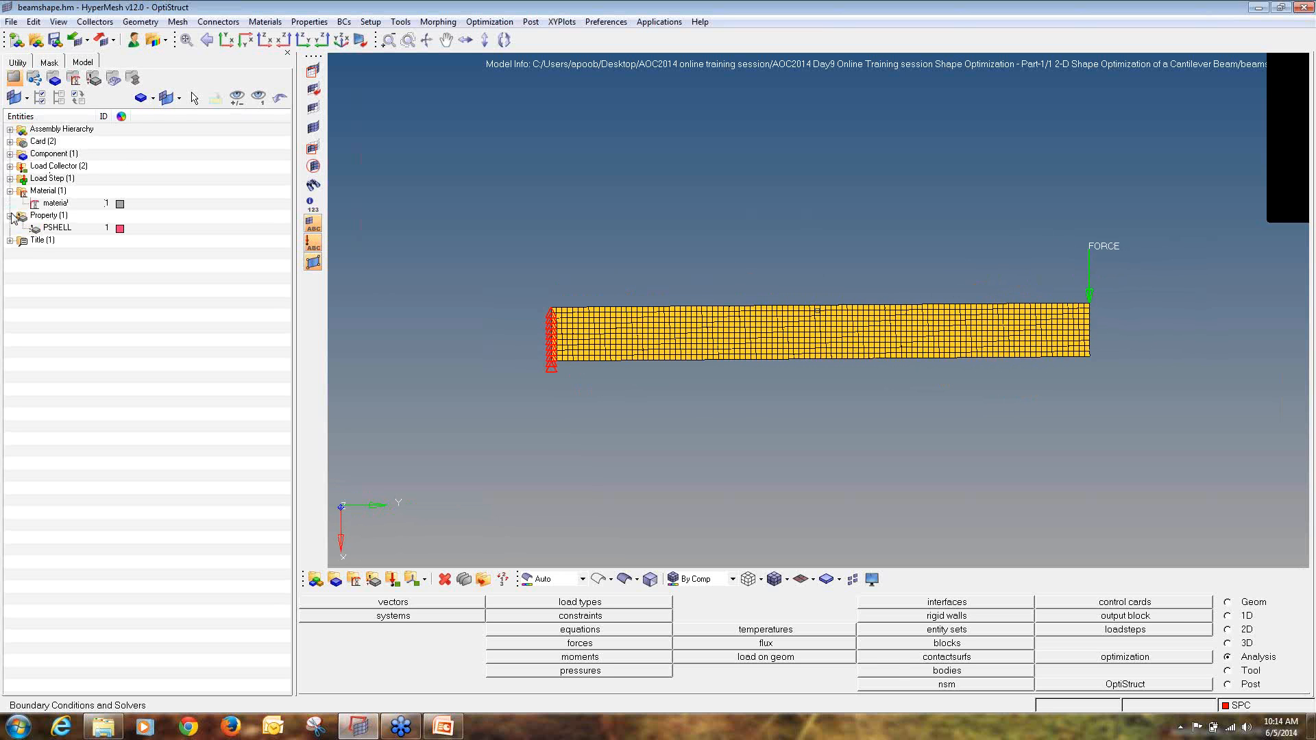
click(10, 154)
click(9, 179)
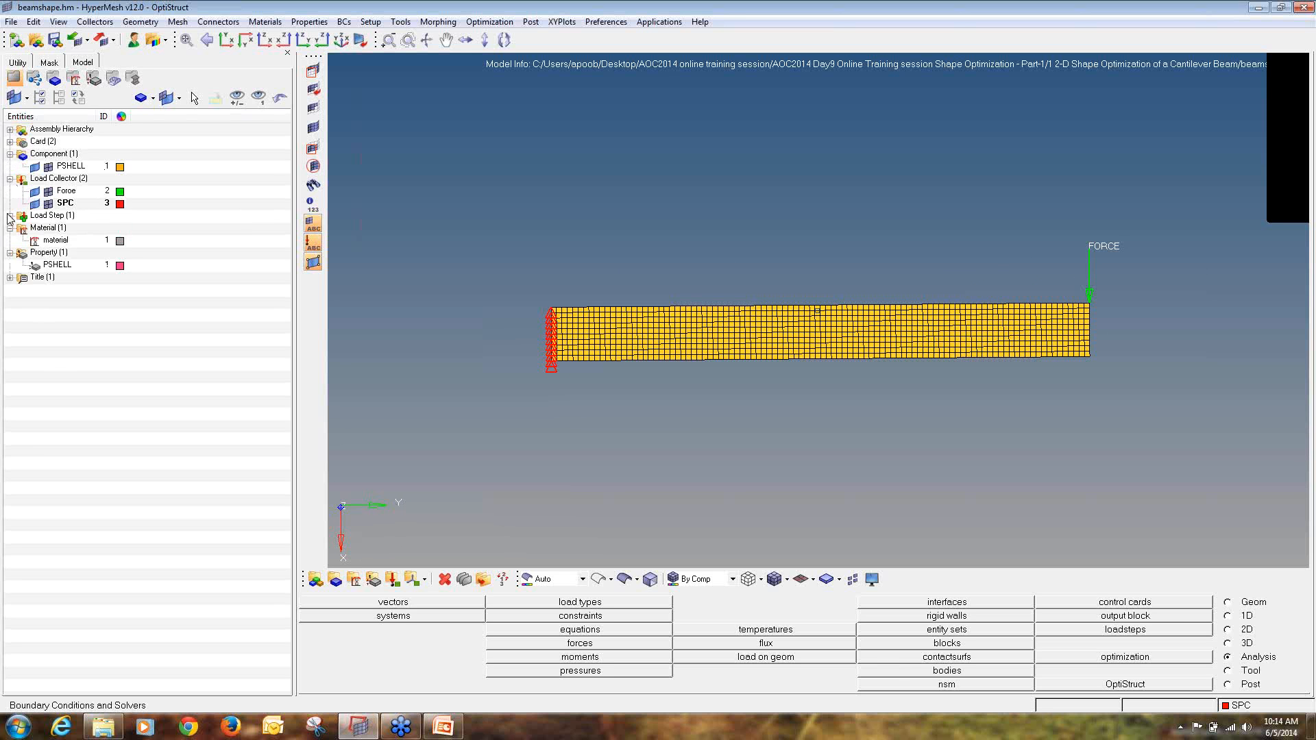
click(9, 216)
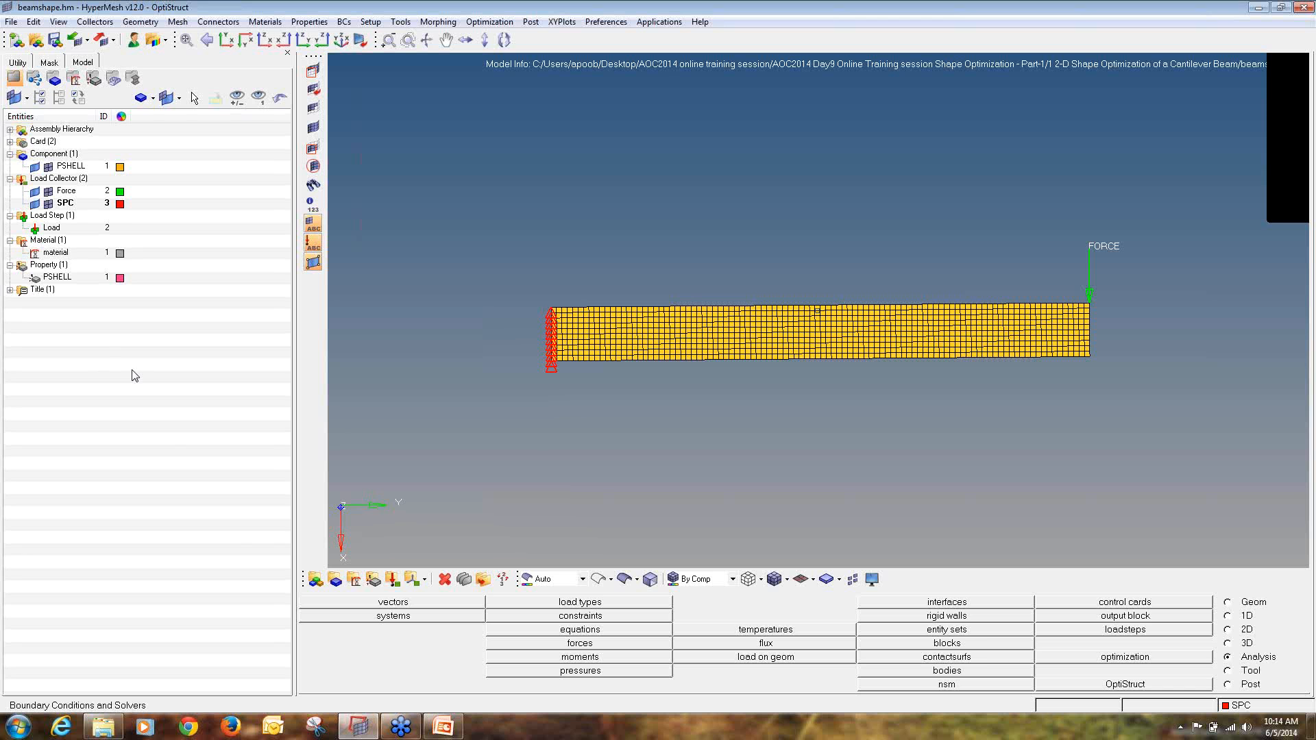
click(10, 264)
click(10, 240)
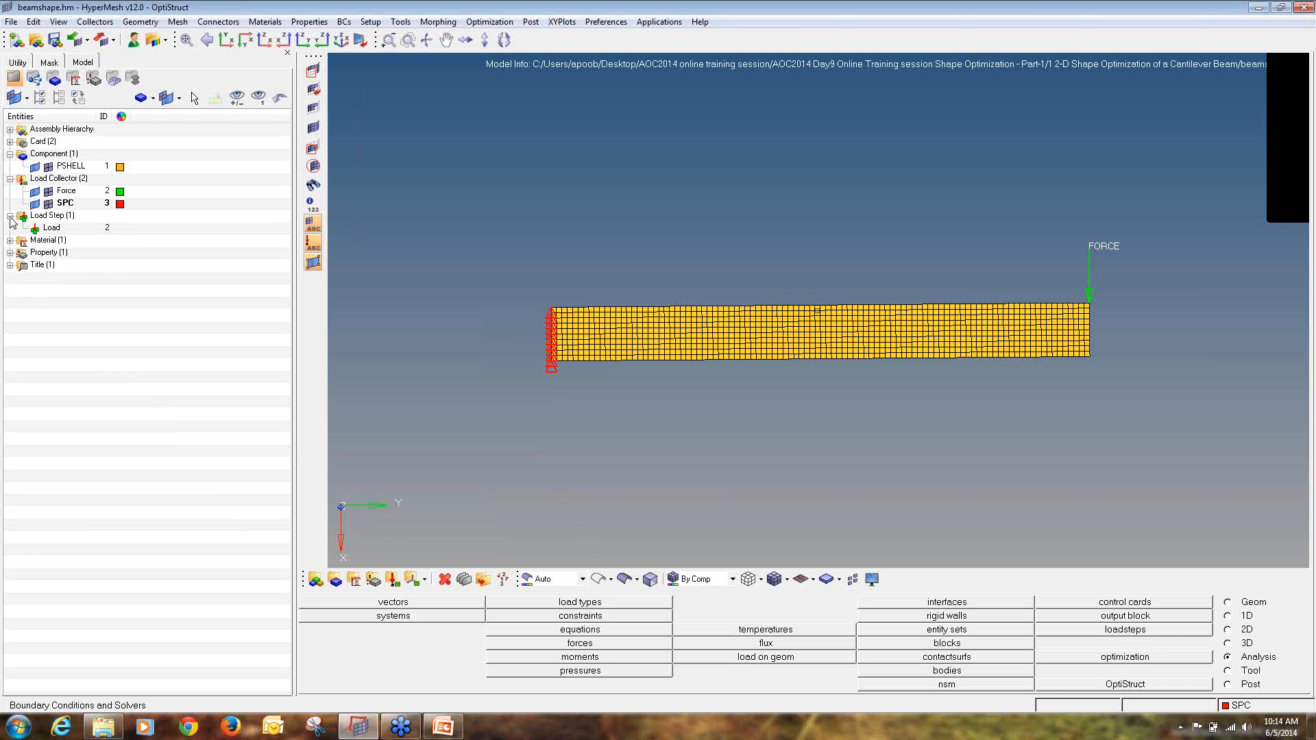
click(10, 216)
click(10, 178)
click(10, 154)
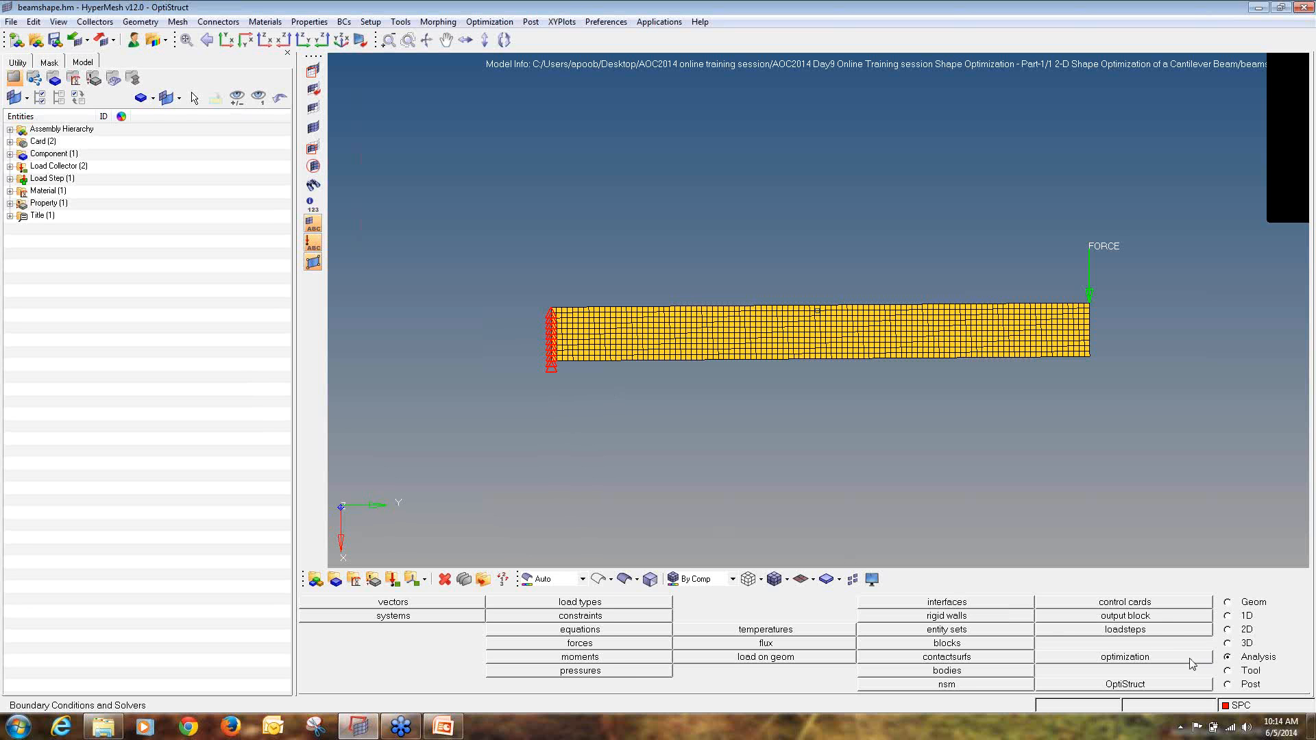
- Generate morphing domains and handles on the beam with the HyperMorph auto functions, keeping partition 2D domains enabled
click(1162, 660)
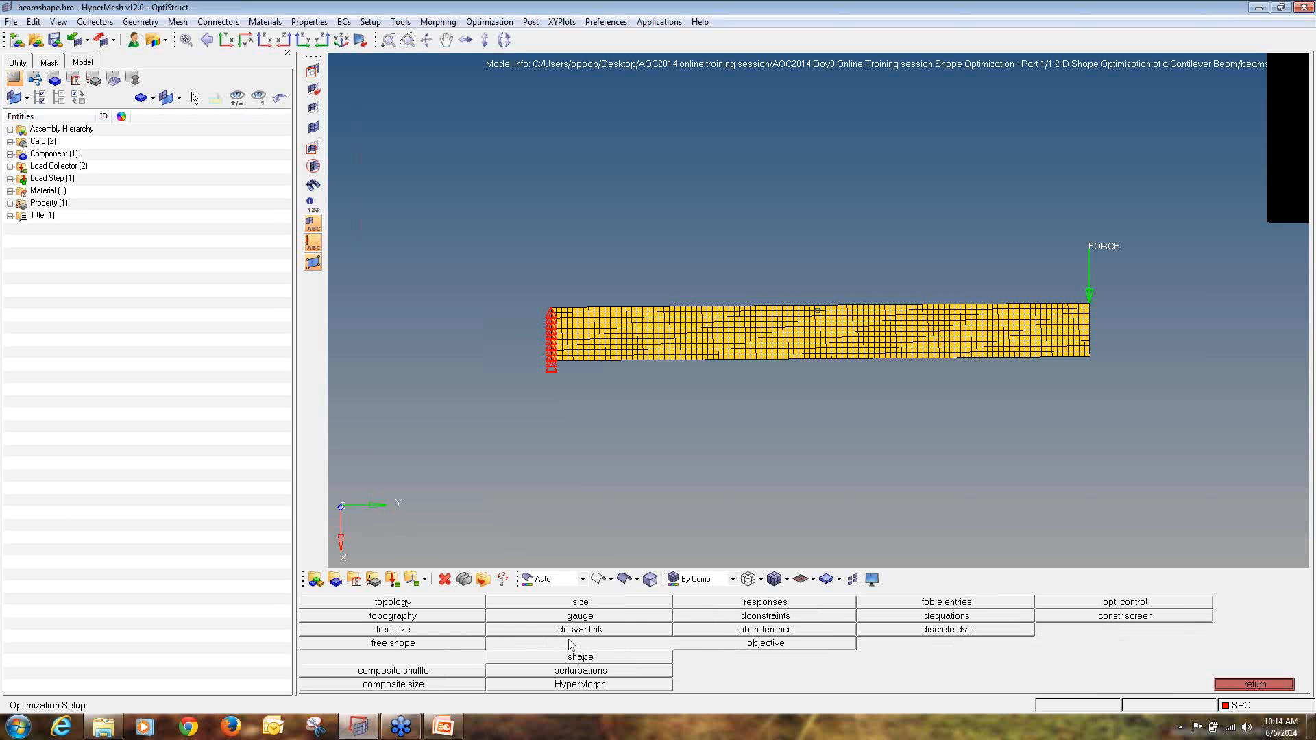
click(644, 685)
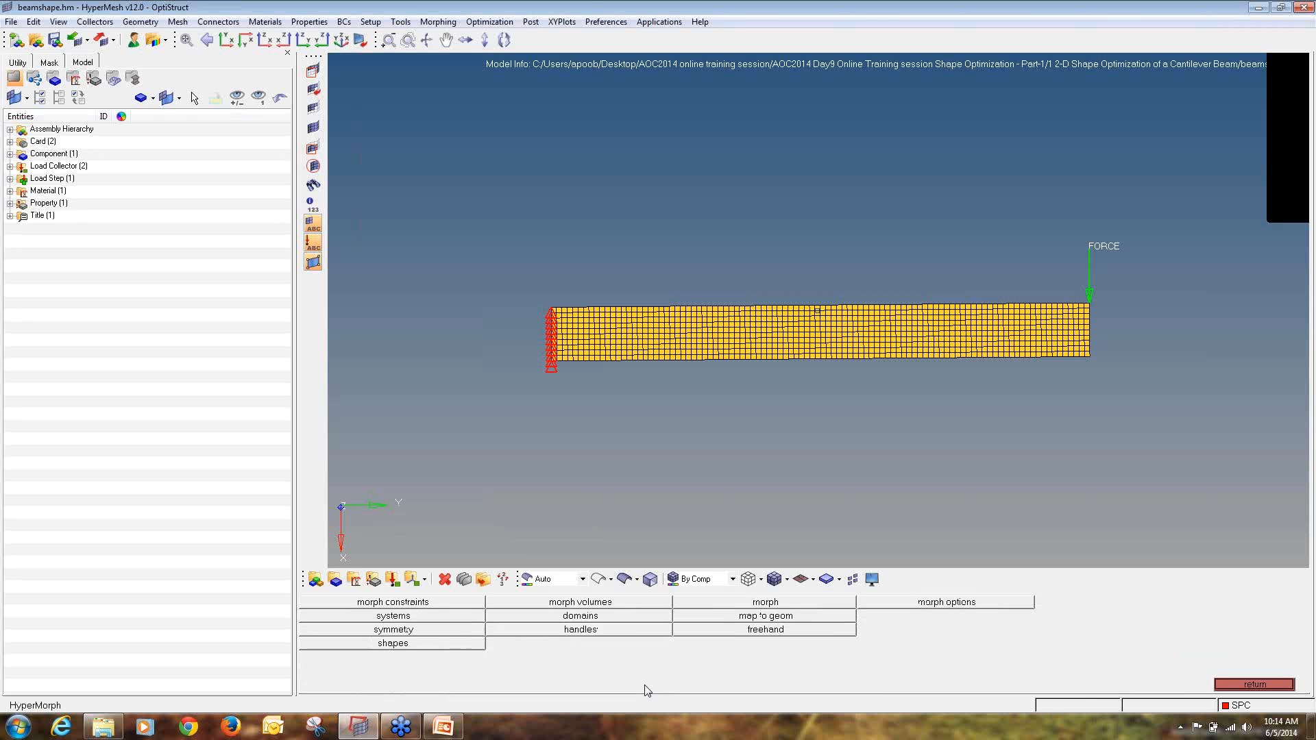
click(581, 617)
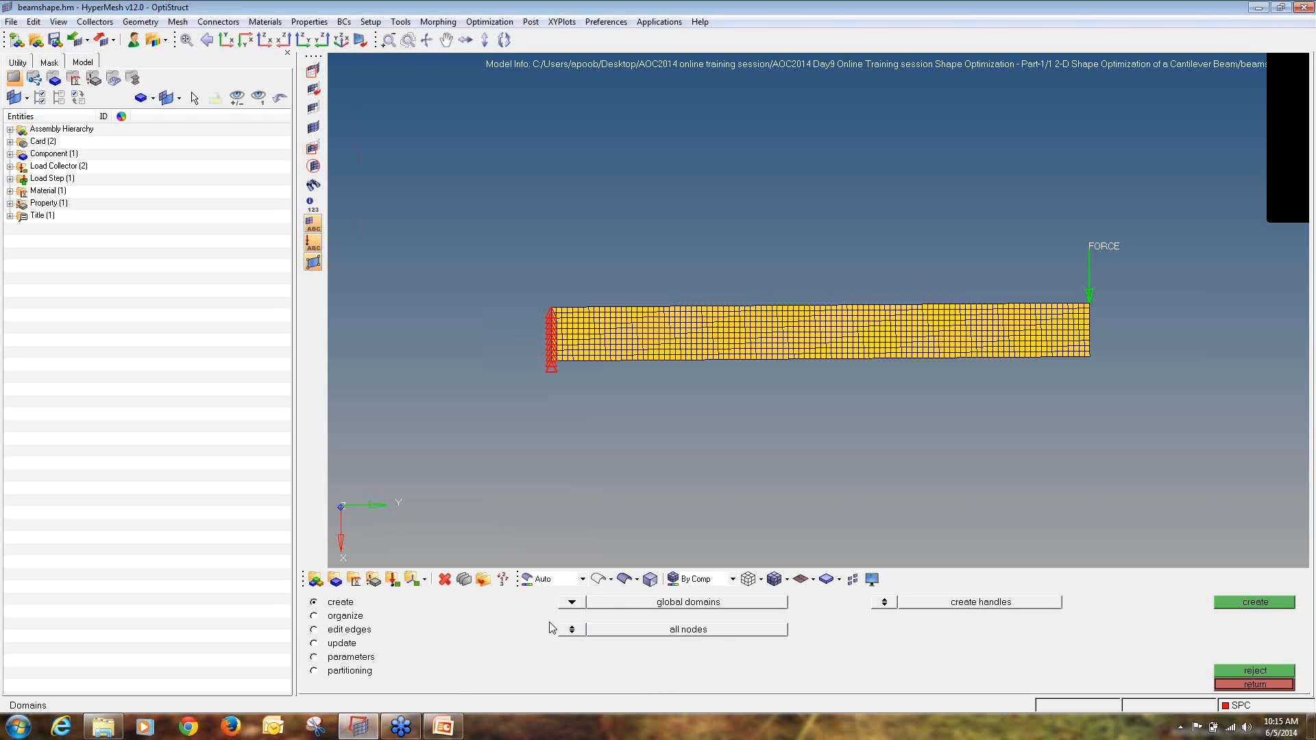
click(573, 603)
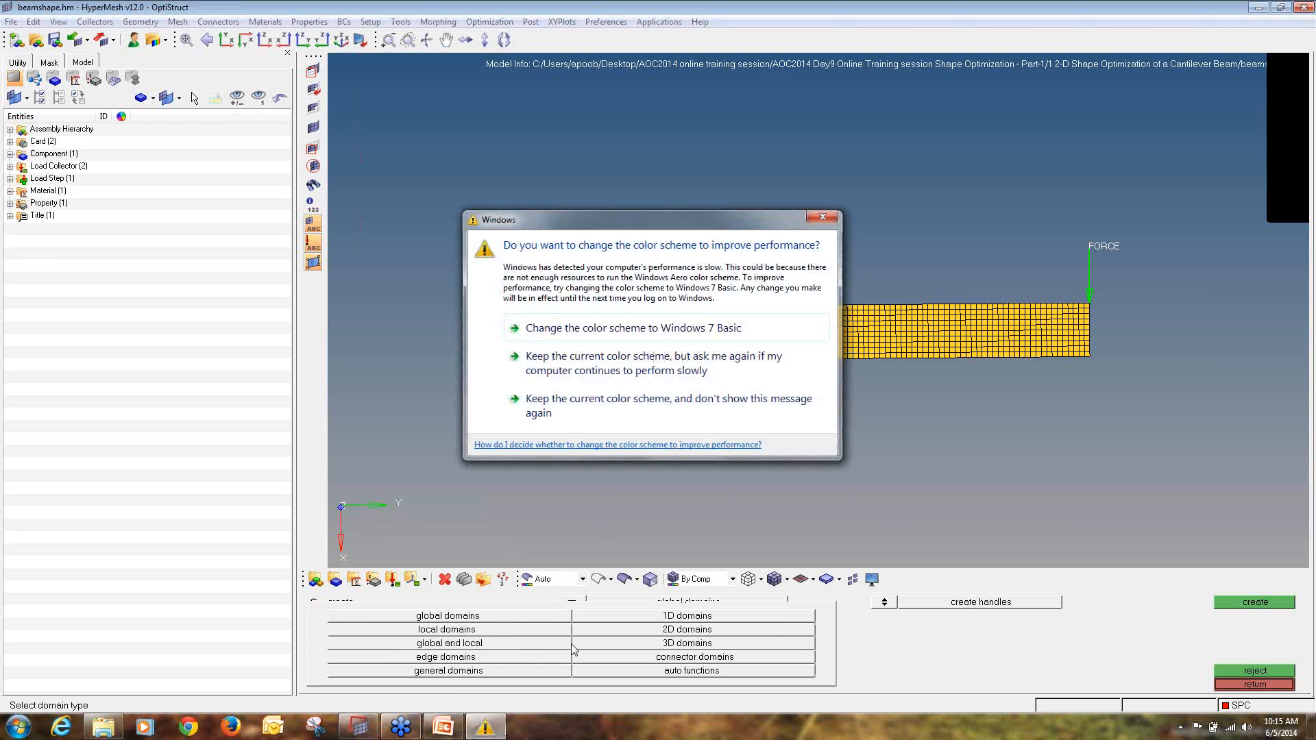
click(638, 407)
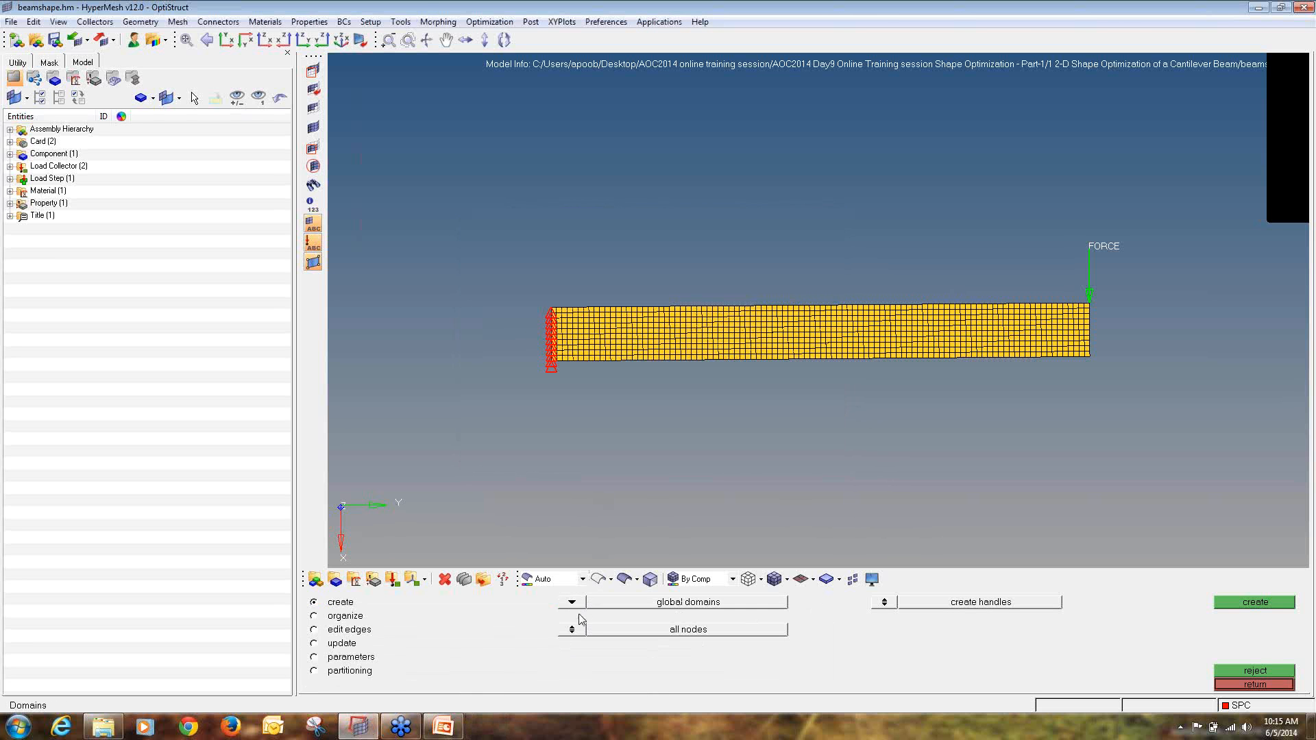
click(573, 603)
click(573, 603)
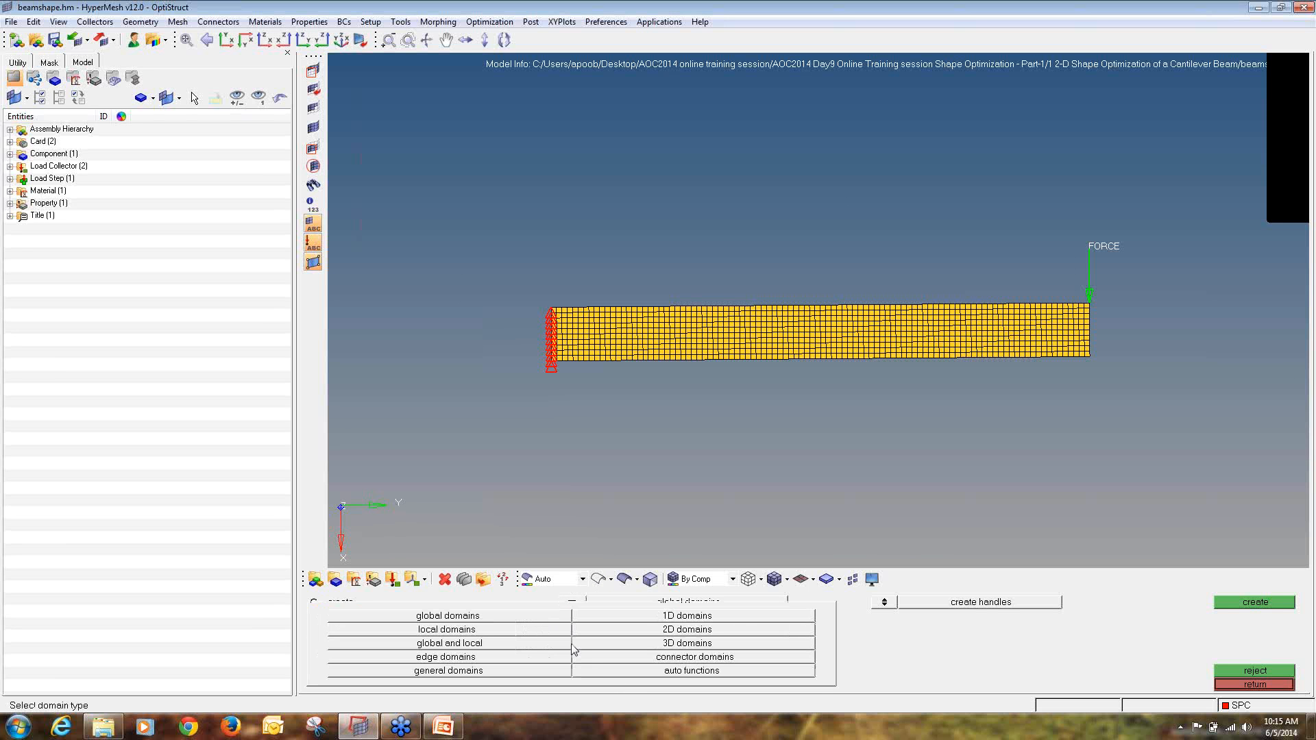
click(634, 675)
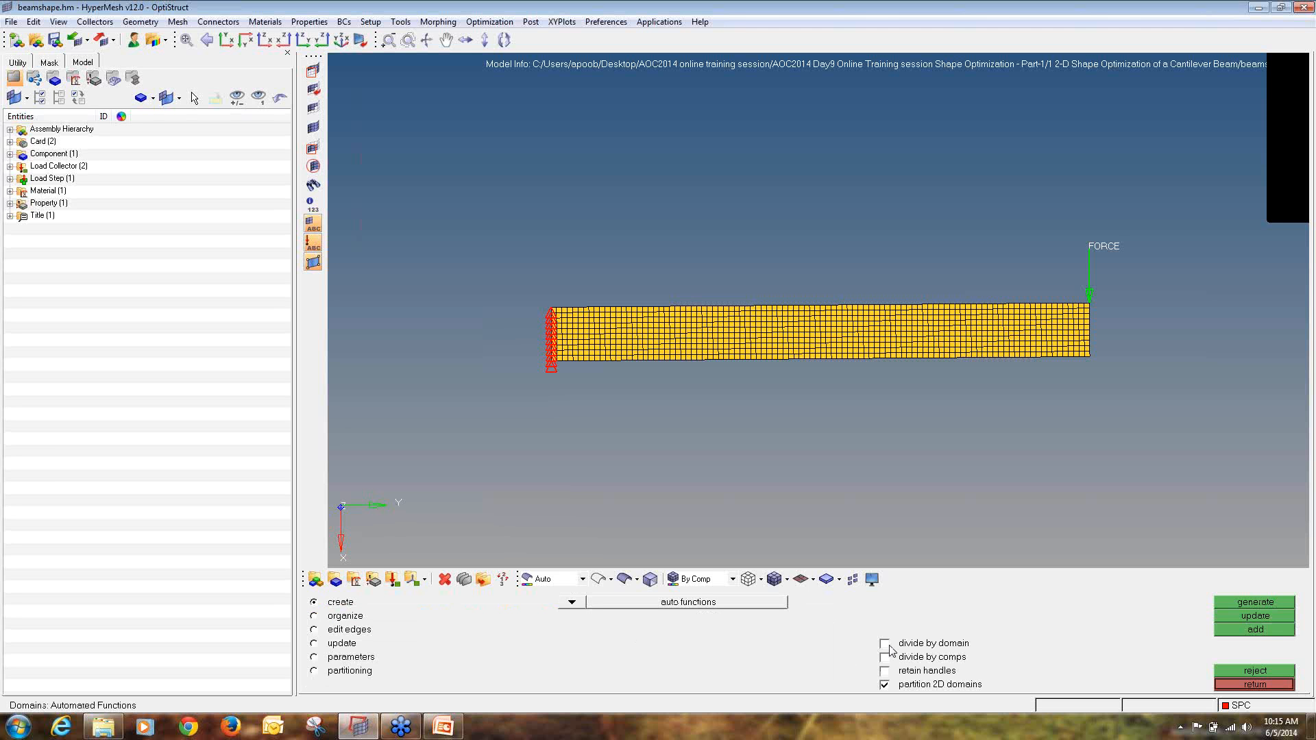
click(1279, 604)
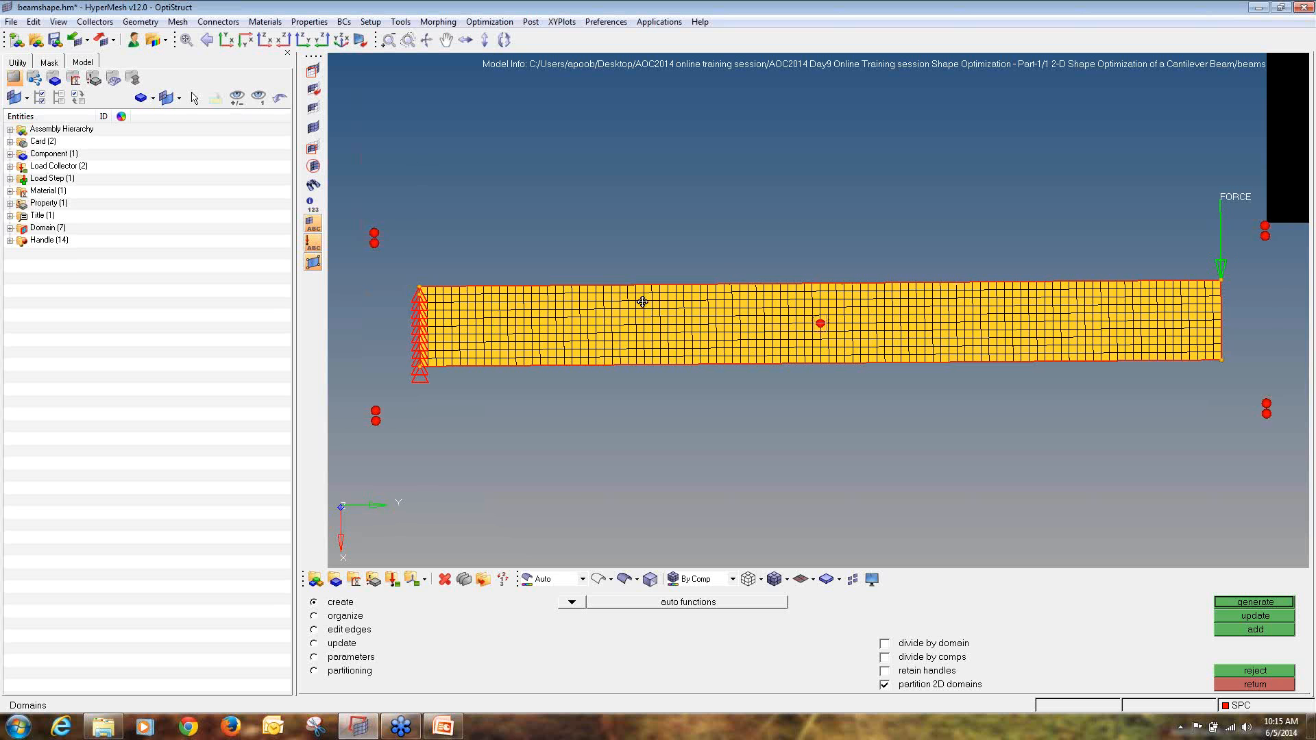
- Inspect the local corner handles at the constrained and loaded ends of the beam and the surrounding global handles
scroll(459, 277, up, 5)
scroll(480, 281, up, 3)
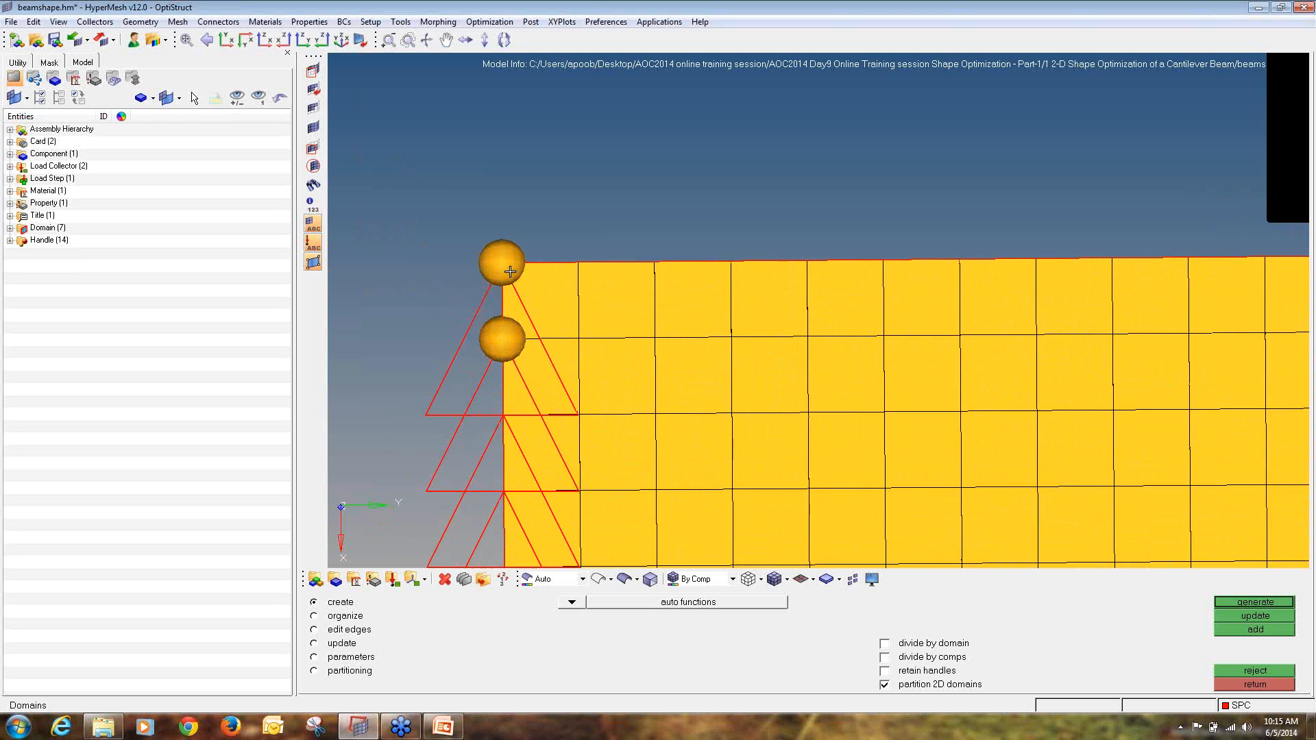
scroll(507, 322, down, 6)
ctrl+drag(546, 294, 573, 302)
ctrl+right_drag(854, 325, 551, 323)
ctrl+scroll(550, 323, down, 5)
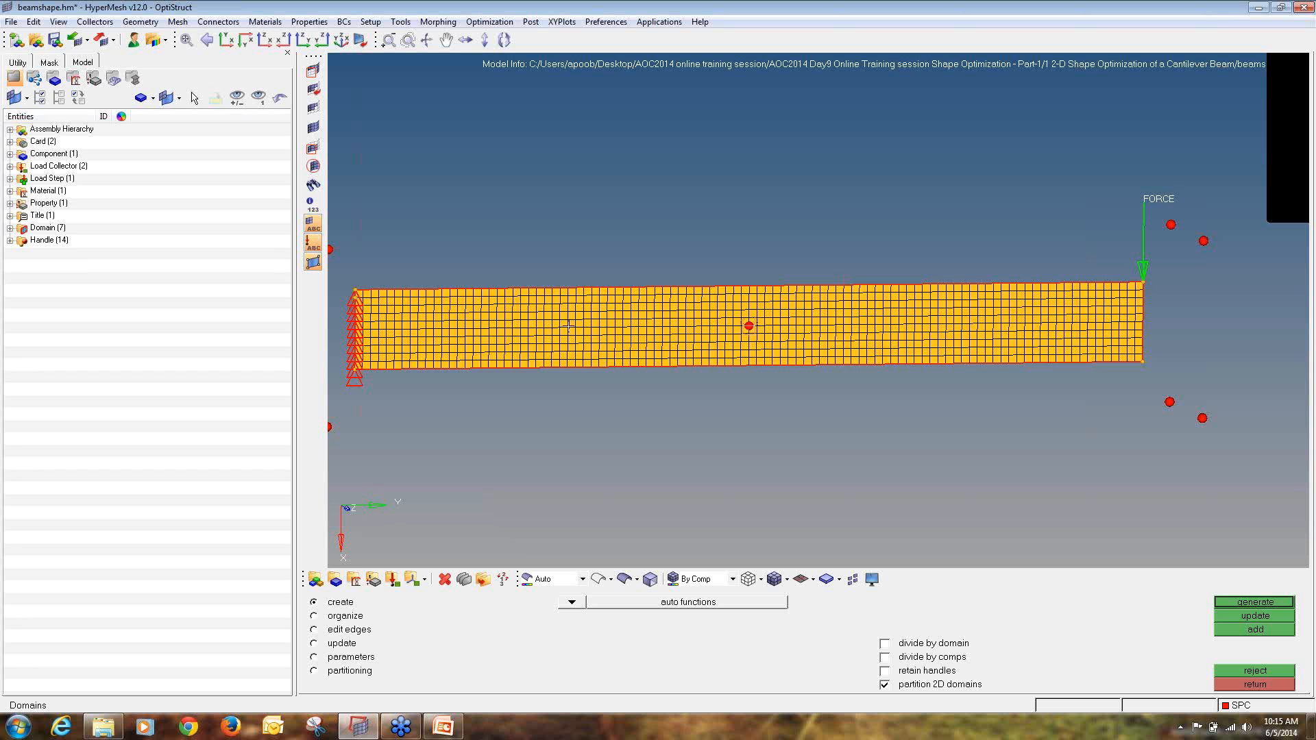
ctrl+right_drag(867, 350, 794, 360)
ctrl+scroll(1004, 354, up, 4)
ctrl+scroll(1002, 353, down, 4)
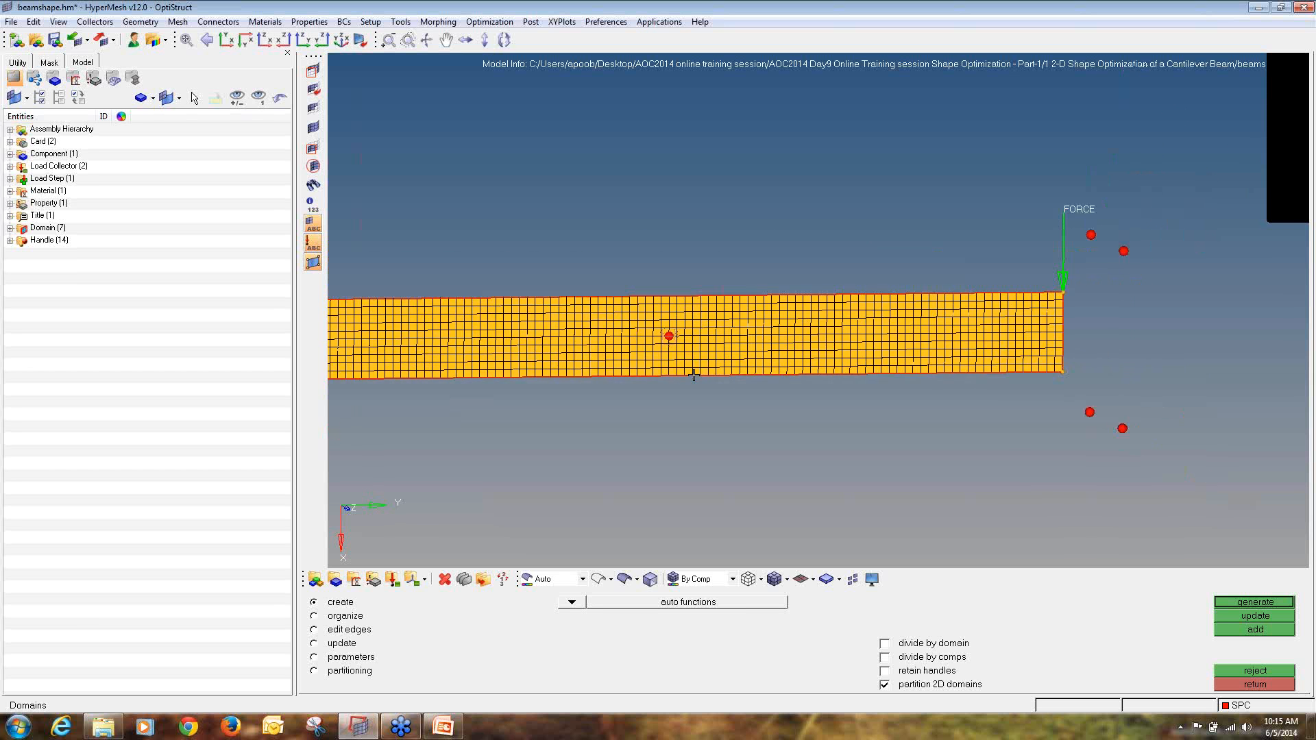
ctrl+right_drag(713, 372, 991, 363)
ctrl+scroll(535, 329, up, 3)
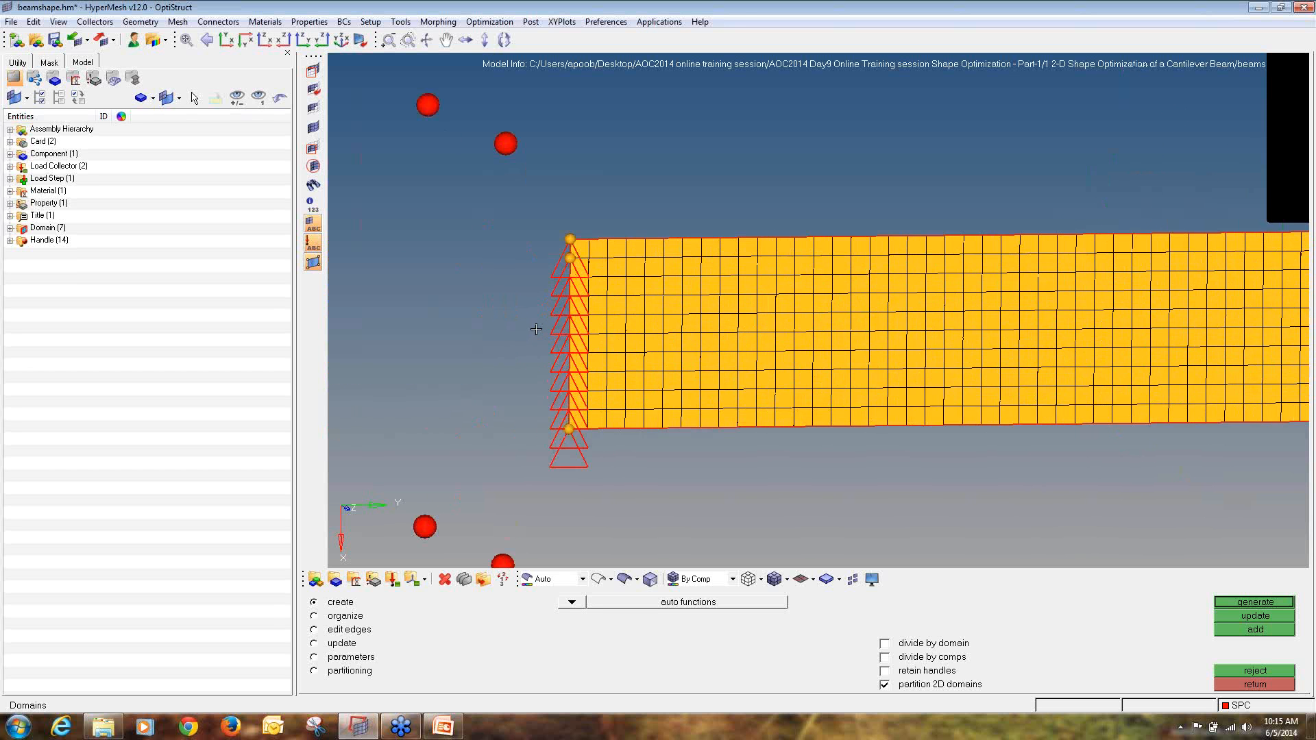
ctrl+scroll(539, 329, down, 3)
ctrl+right_drag(912, 383, 801, 387)
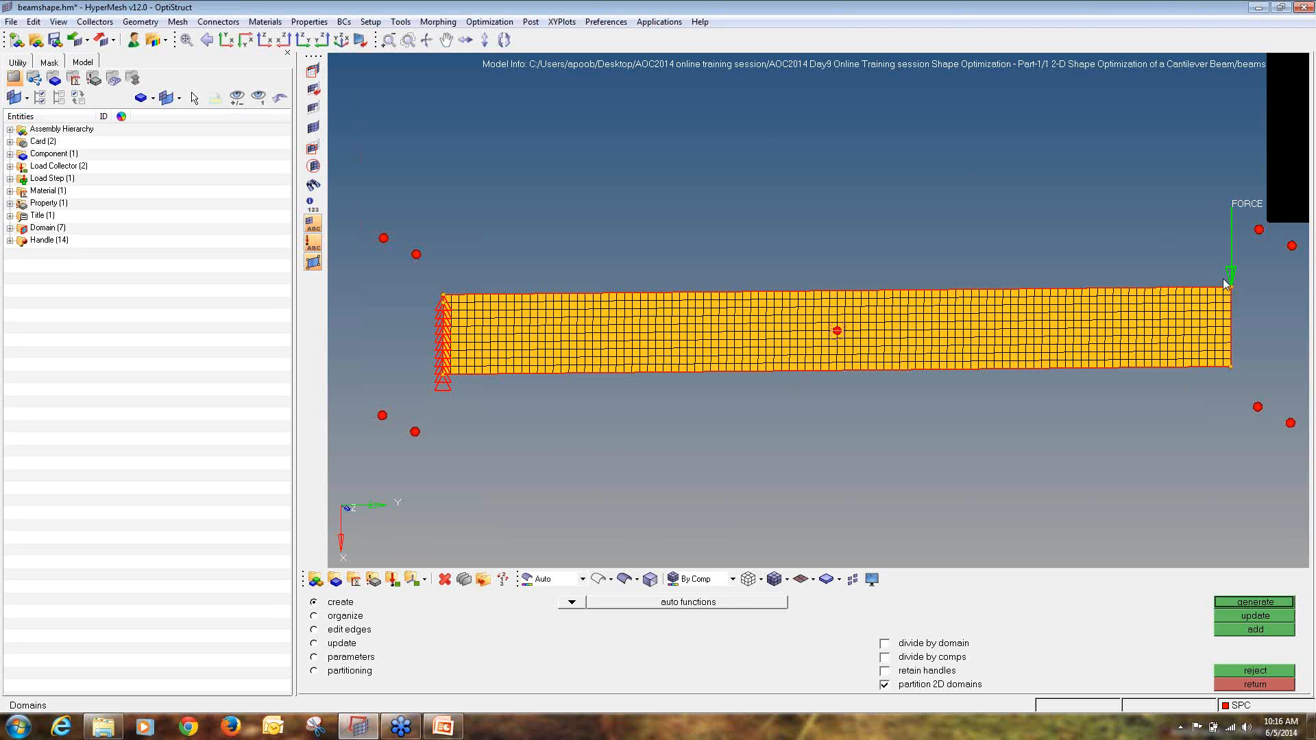
scroll(1224, 291, up, 5)
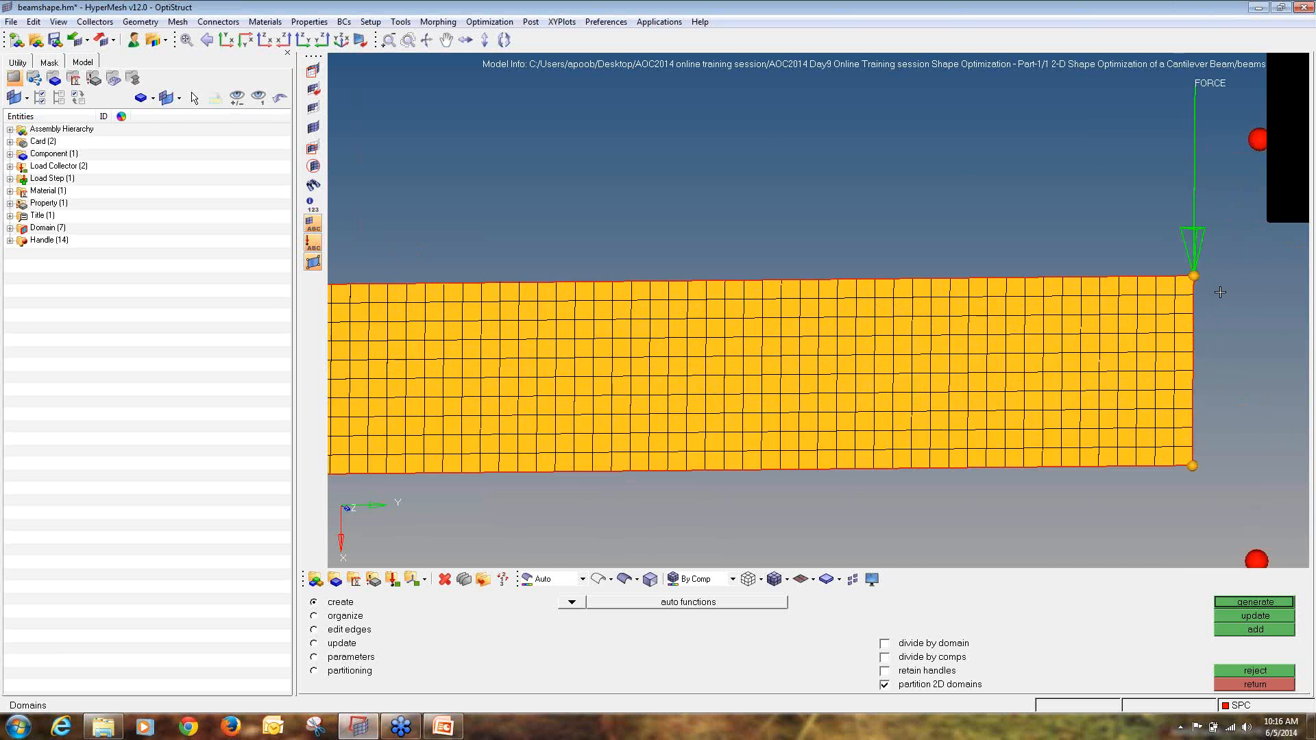
scroll(1221, 292, down, 5)
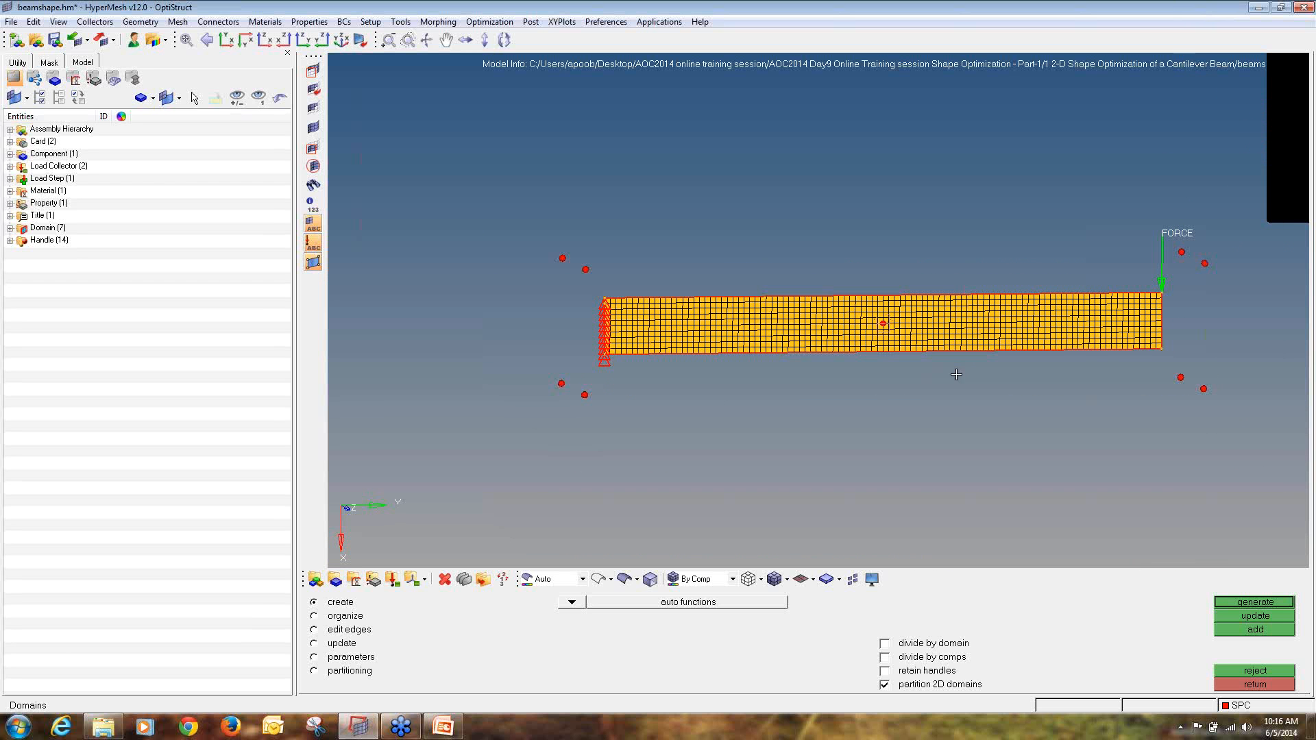
- Open the HyperMorph function for moving handles and review the list of local, corner and global handles
click(1249, 686)
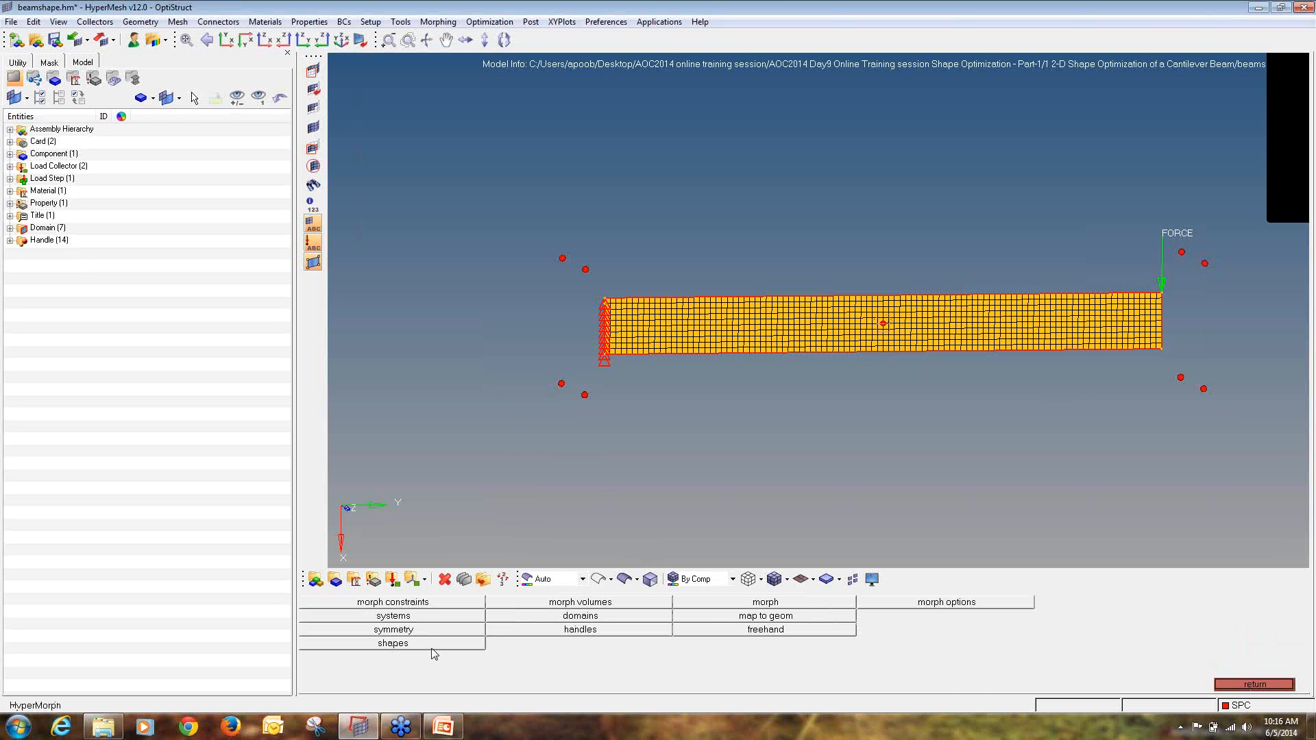
click(713, 606)
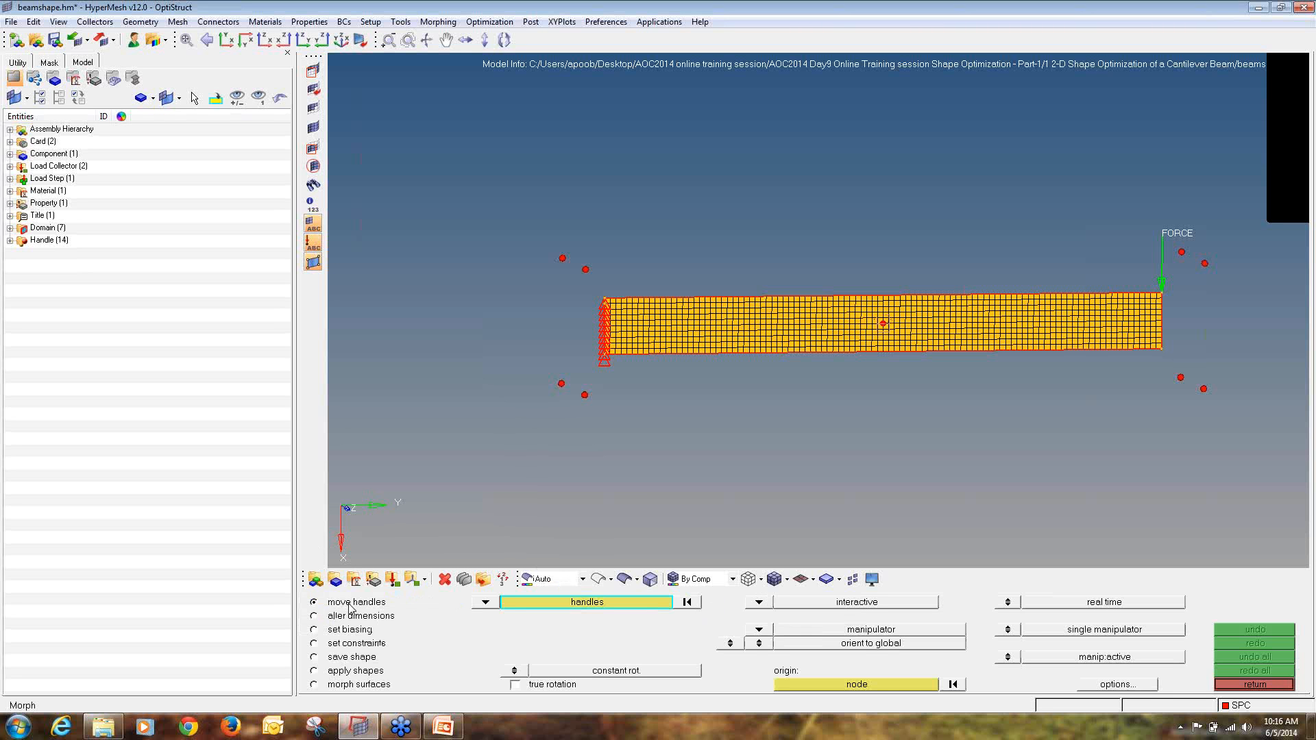
click(577, 605)
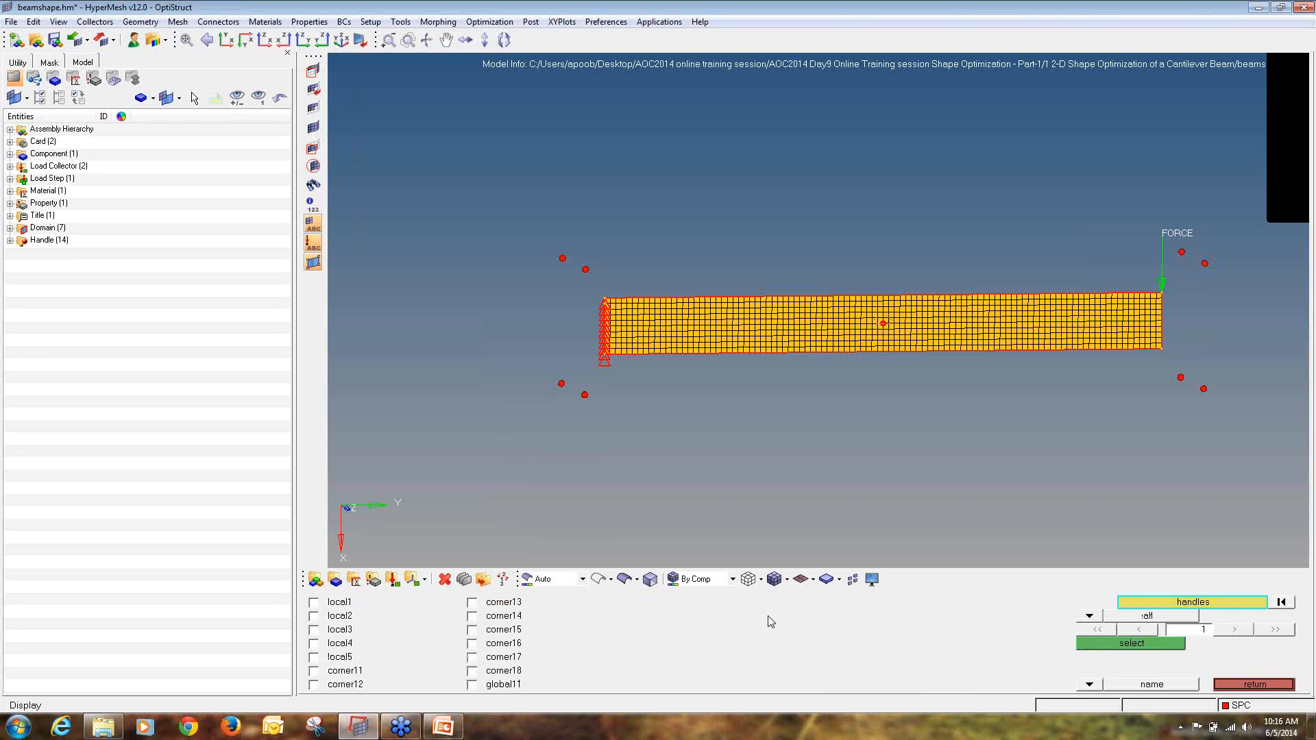
click(1245, 685)
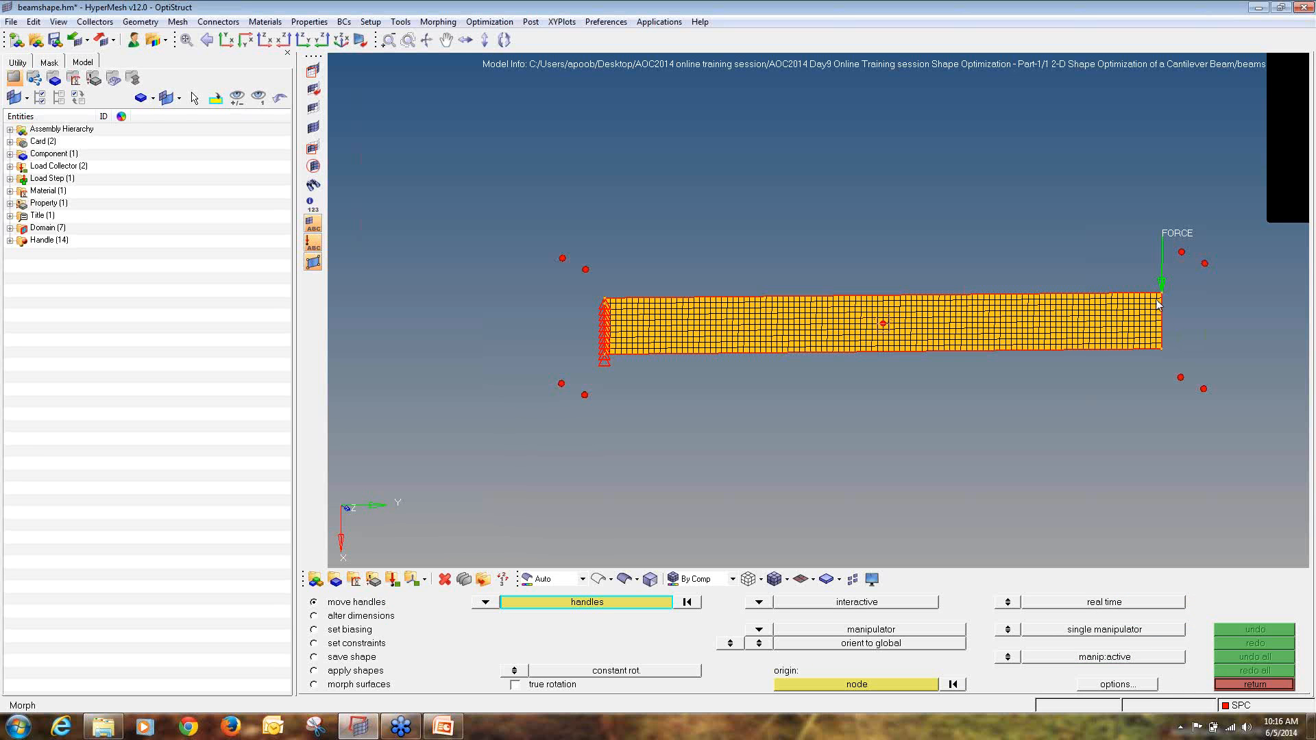
scroll(1097, 315, up, 3)
scroll(1093, 317, up, 3)
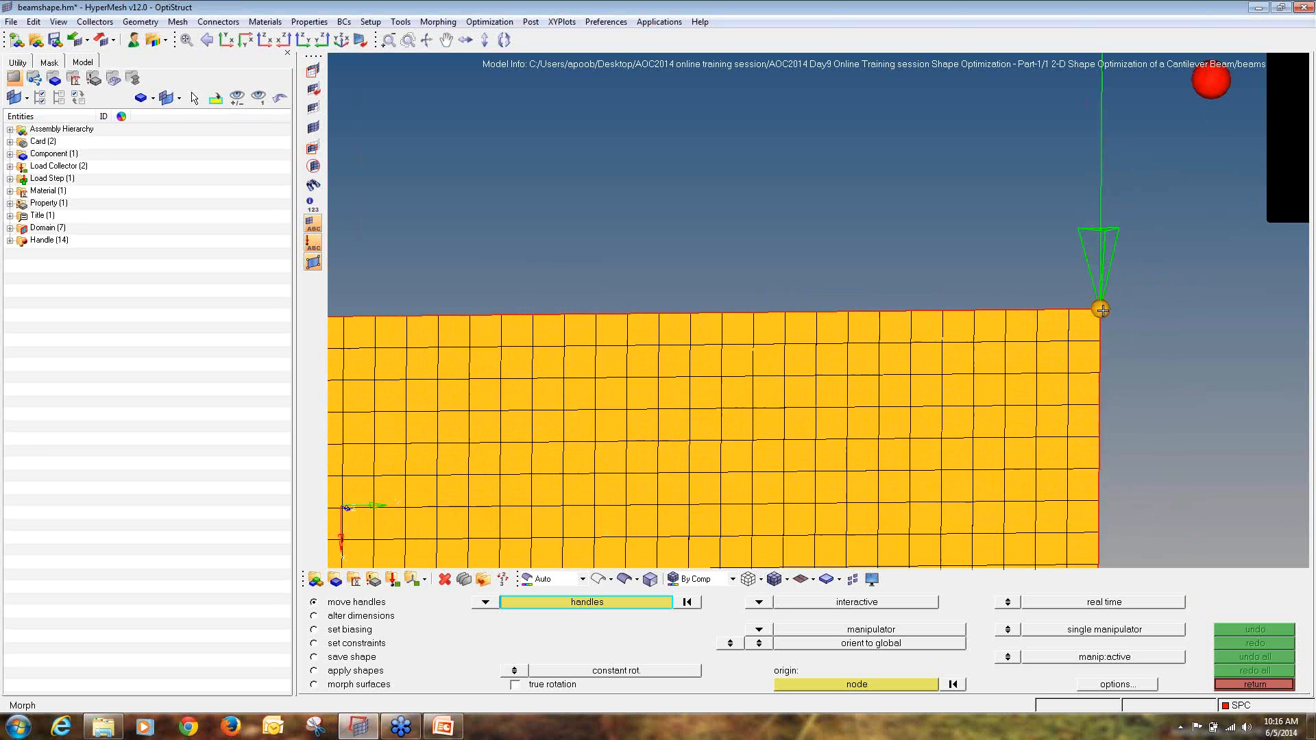
click(1112, 320)
scroll(1140, 348, down, 3)
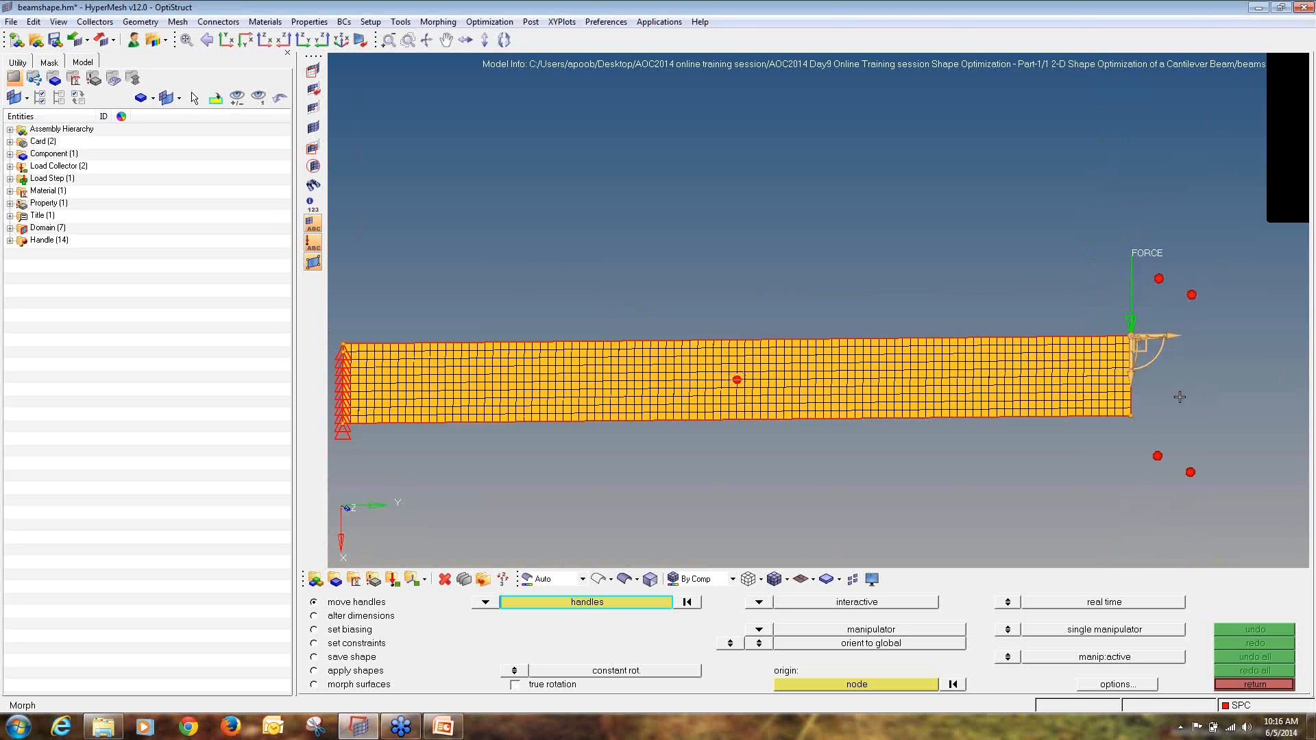
scroll(1180, 398, down, 2)
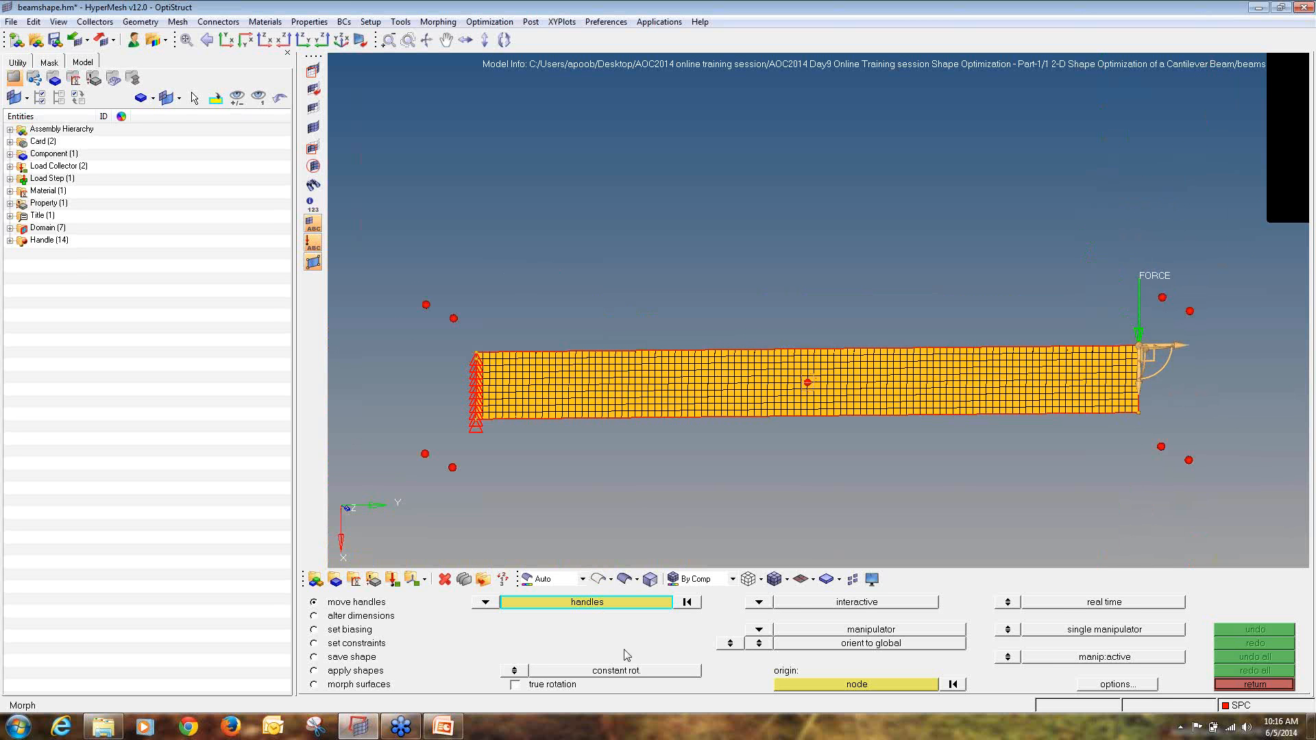
click(808, 683)
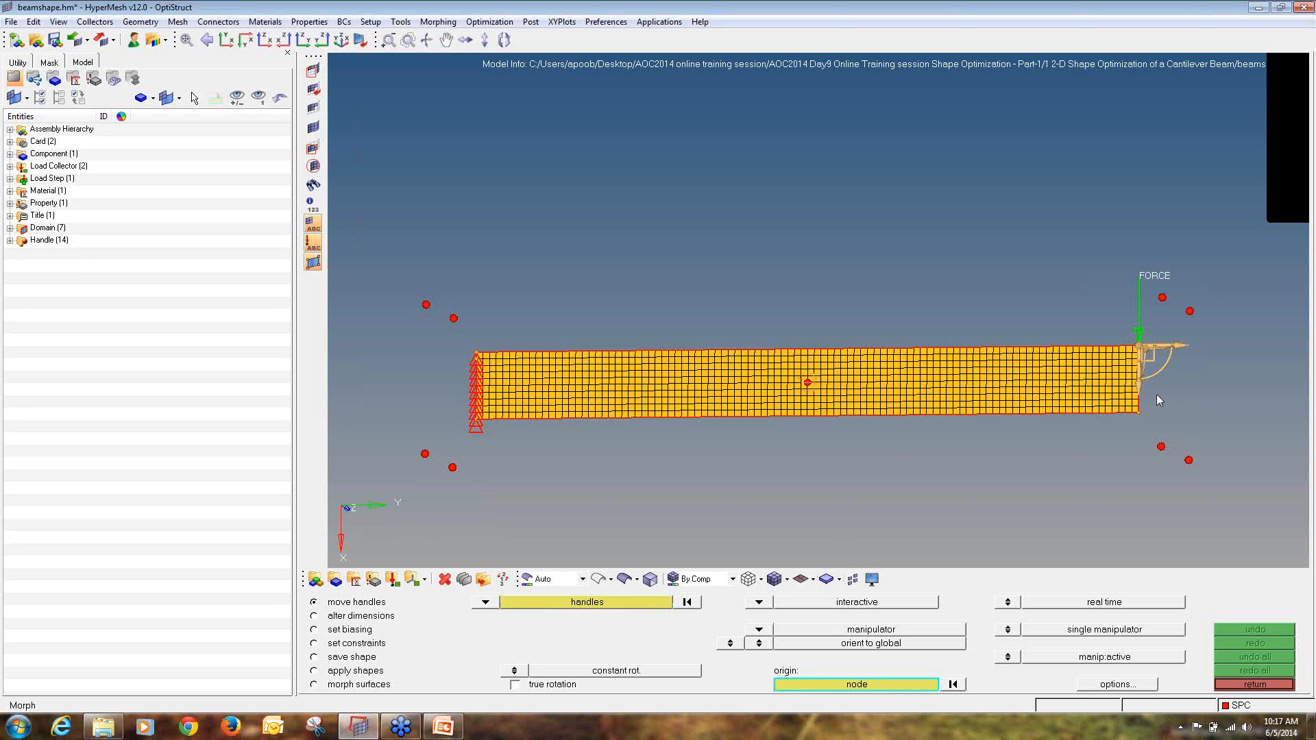
click(759, 603)
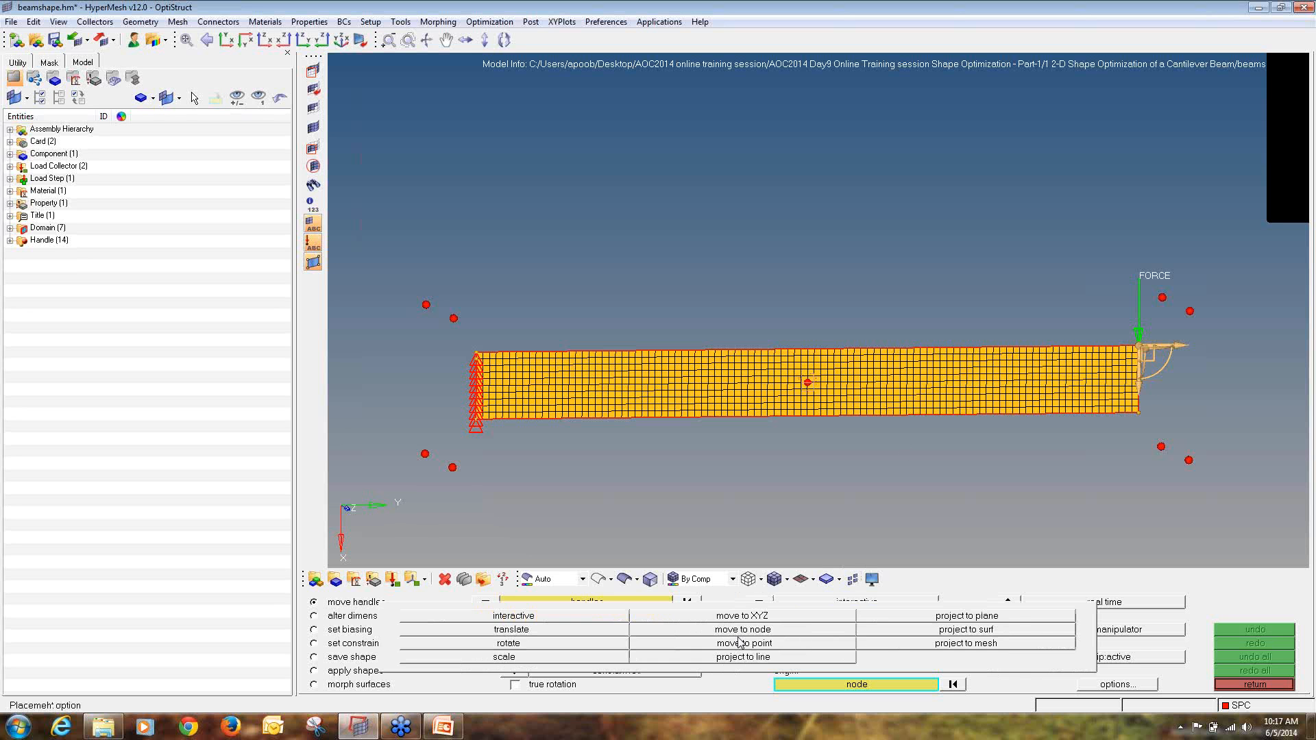
click(721, 630)
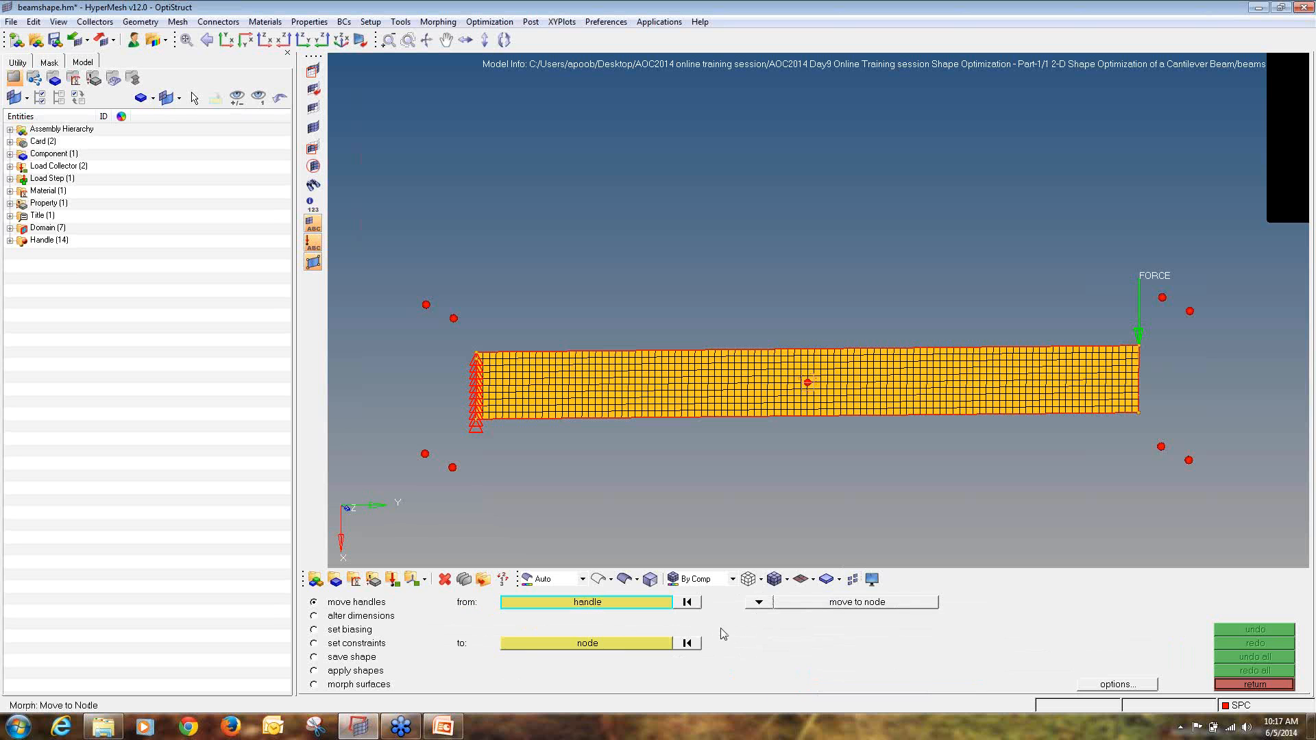
click(757, 602)
click(619, 617)
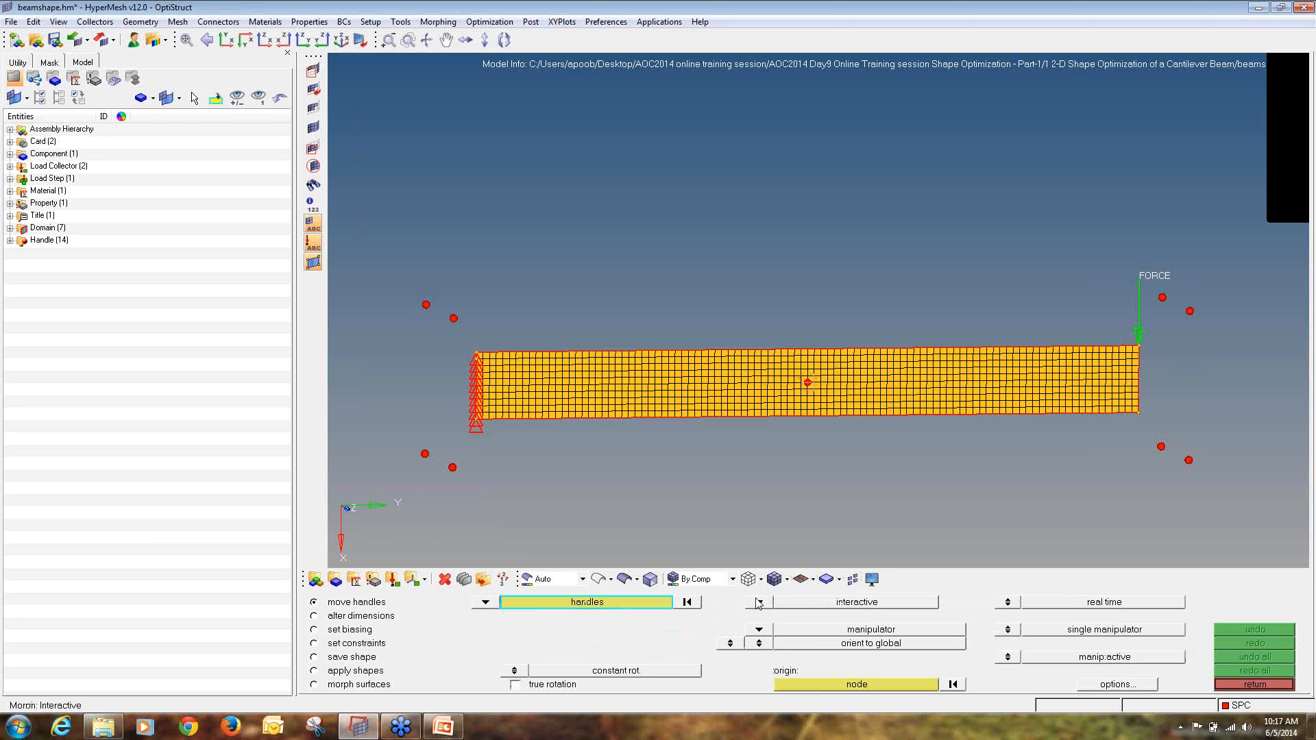
- Morph the beam by moving the corner handle under the force onto the node at mid-height of the loaded end, using move to node
click(759, 606)
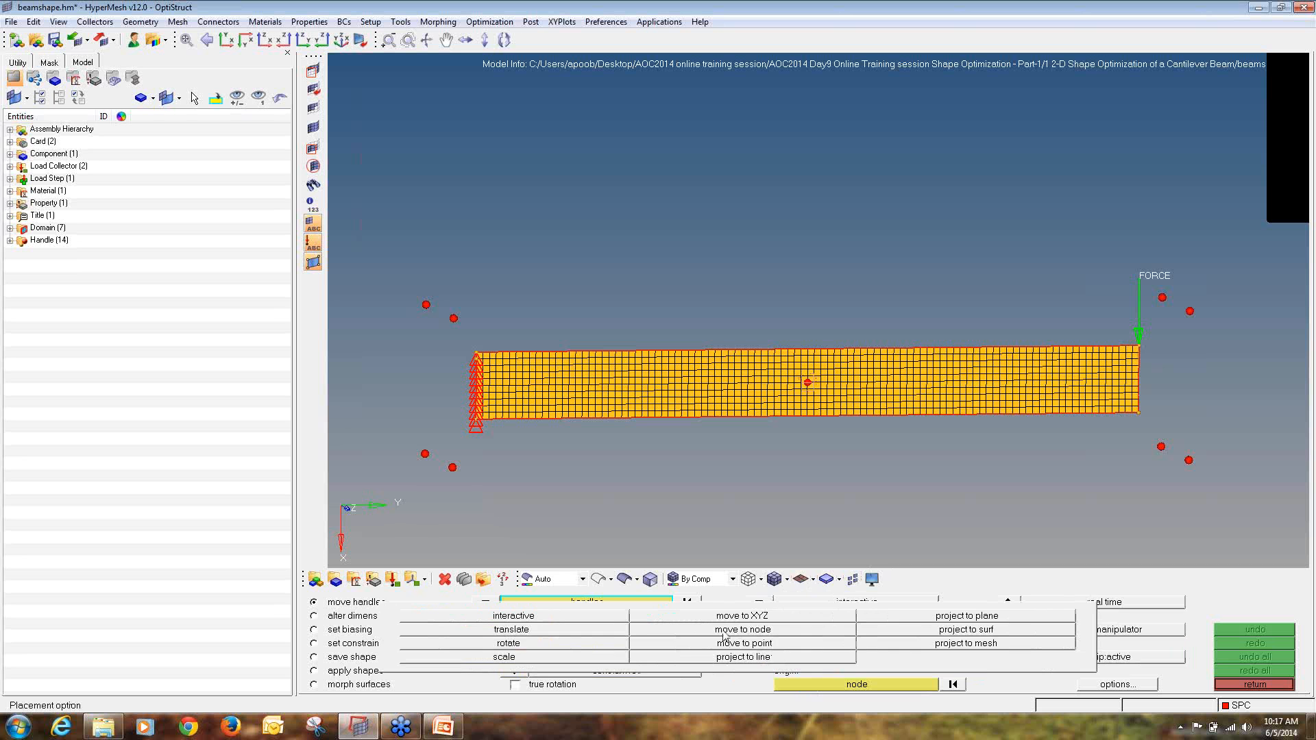
click(724, 630)
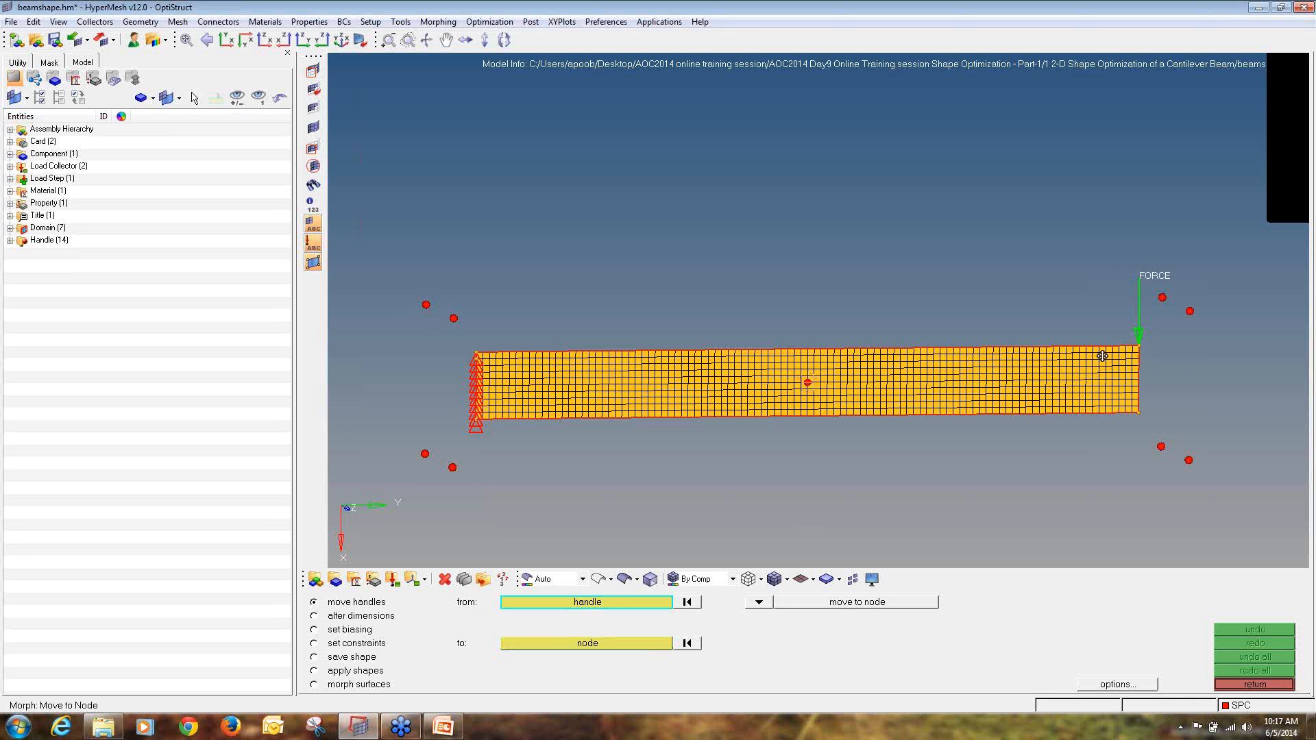
scroll(1104, 346, up, 1)
scroll(1105, 344, up, 5)
click(1101, 336)
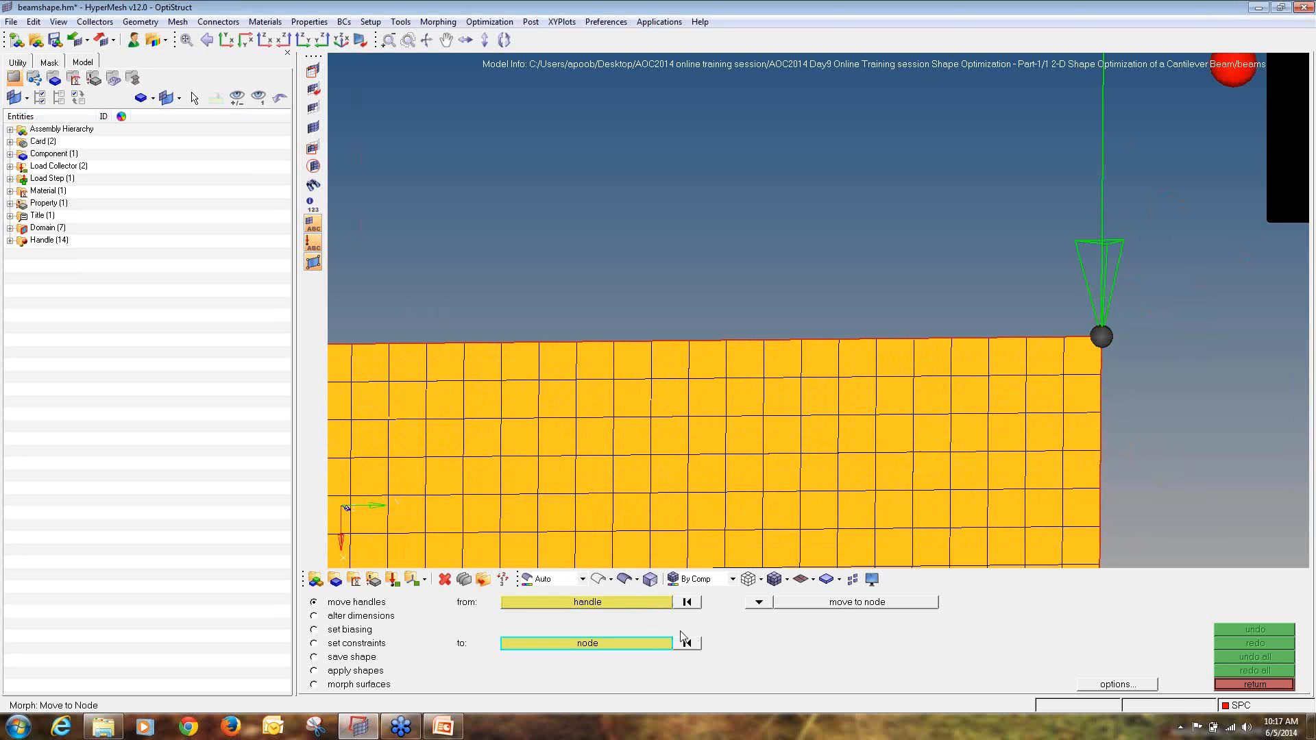
scroll(1143, 430, down, 4)
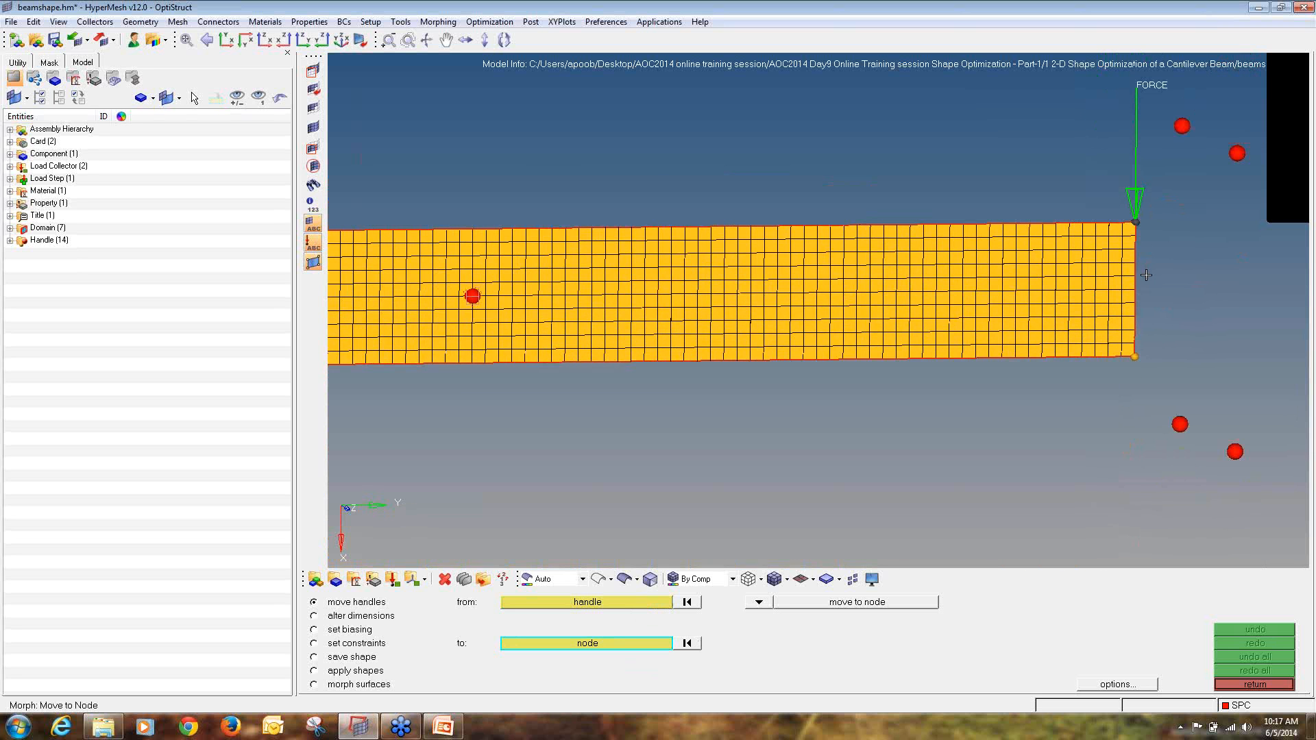
click(1135, 289)
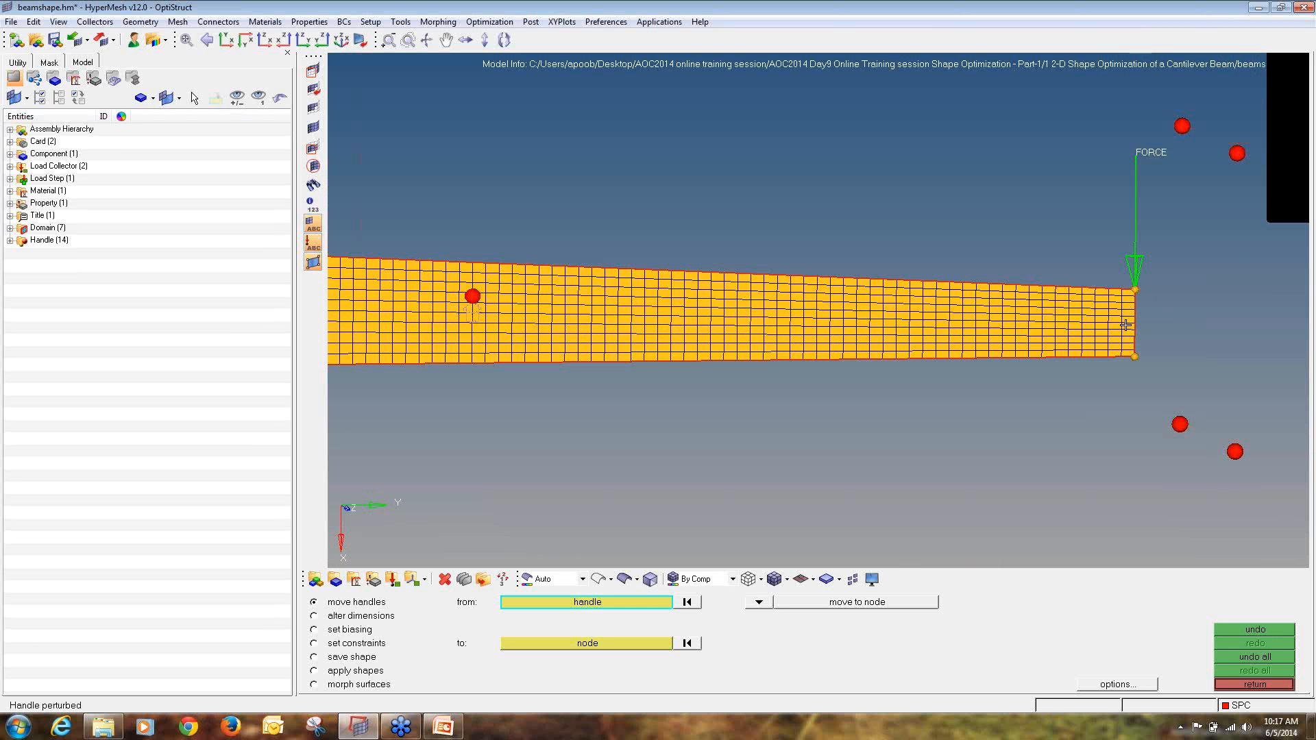
scroll(1038, 348, down, 3)
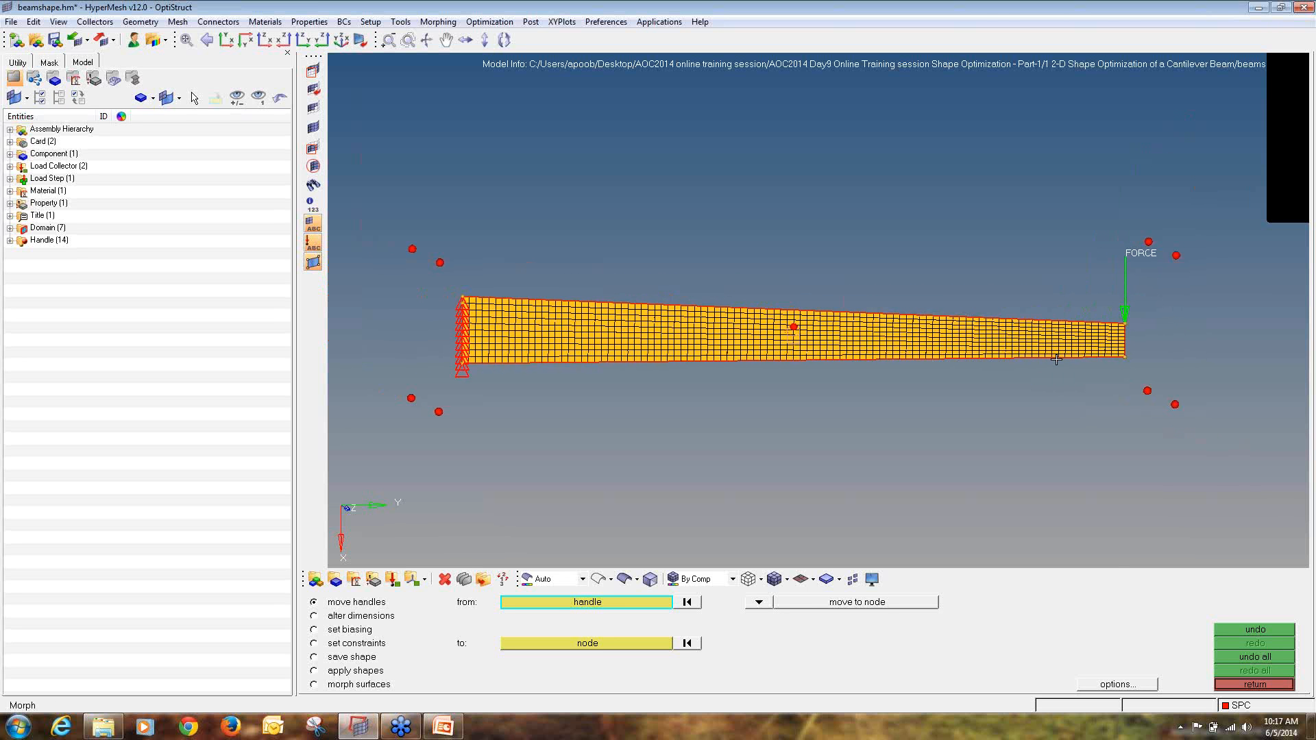
- Save the morph as an orange shape1 with node perturbations, including nodes at global and morph volume handles, and undo all morphs
click(366, 659)
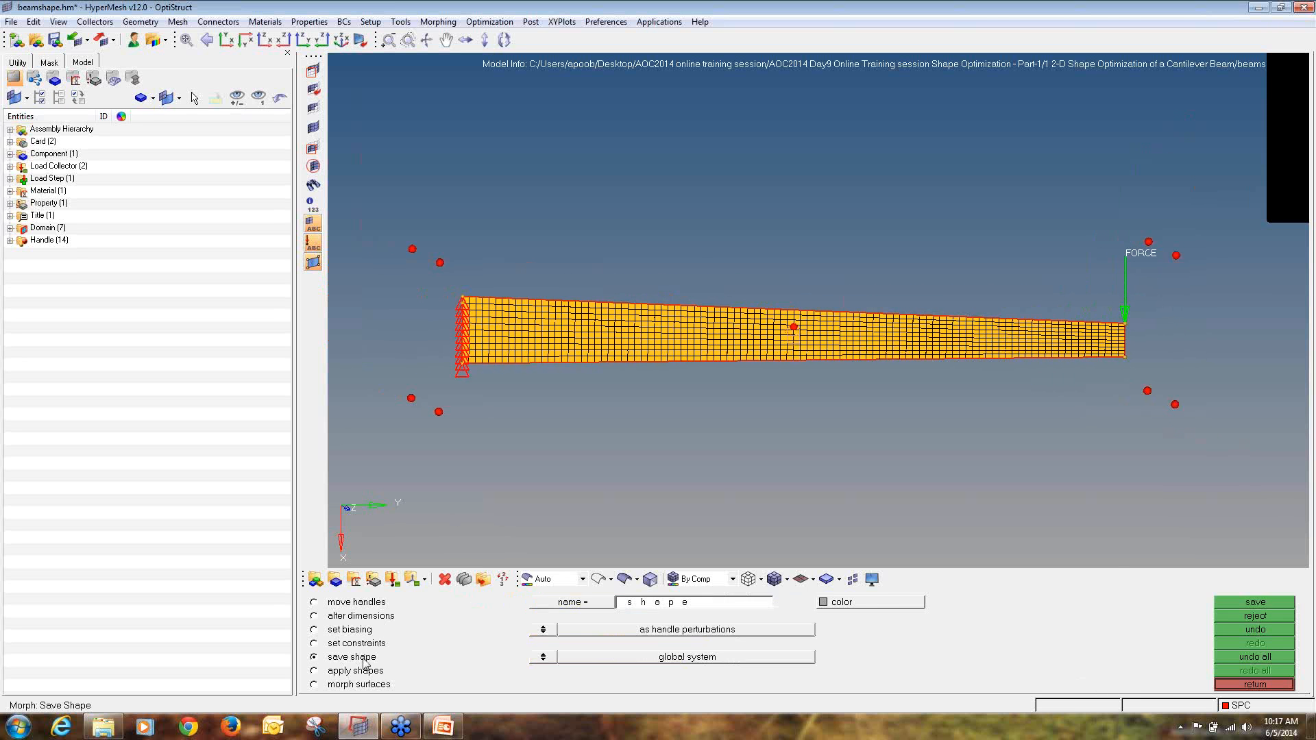
click(711, 603)
click(850, 602)
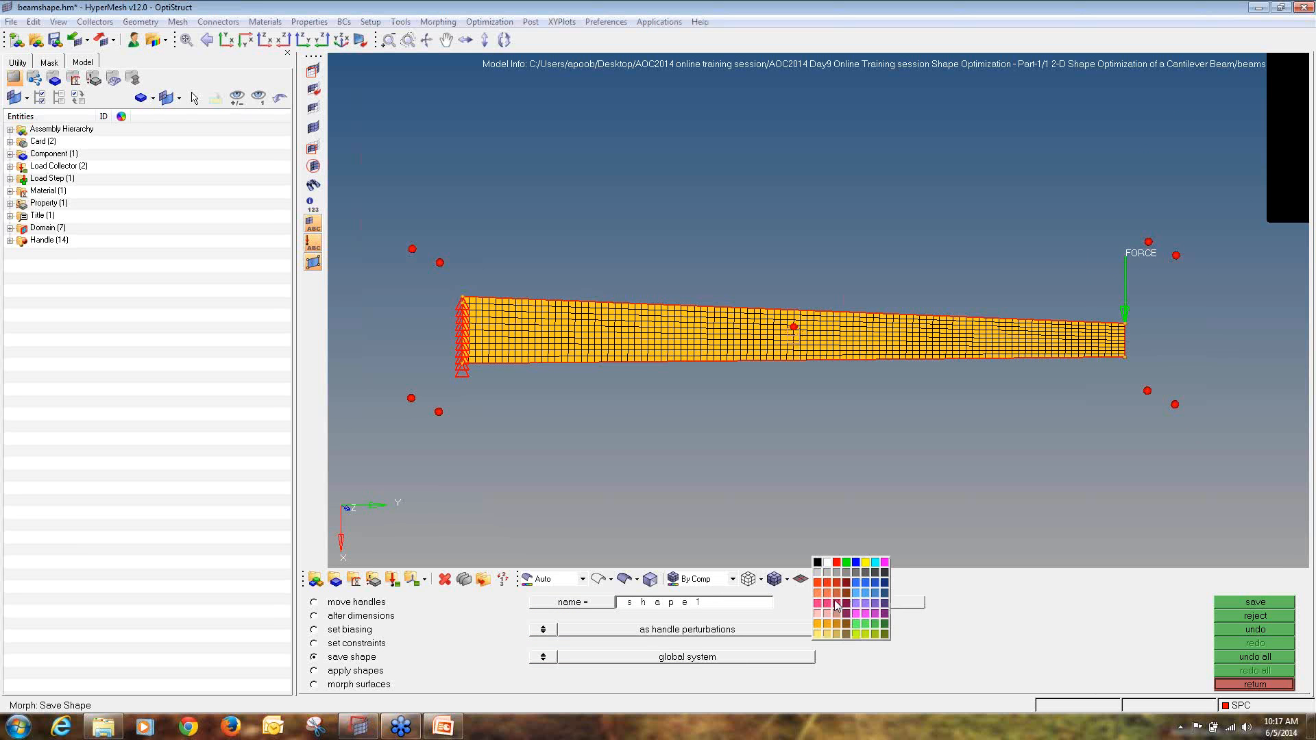
click(835, 595)
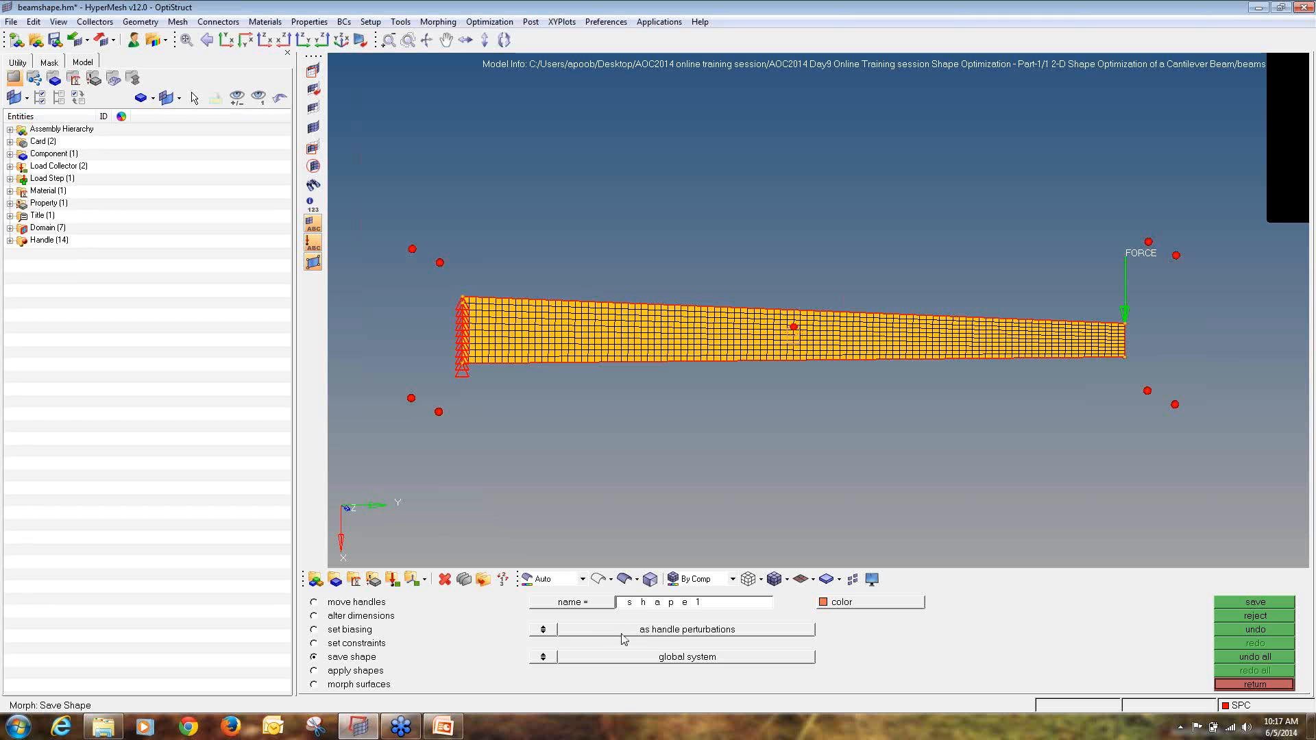
click(544, 632)
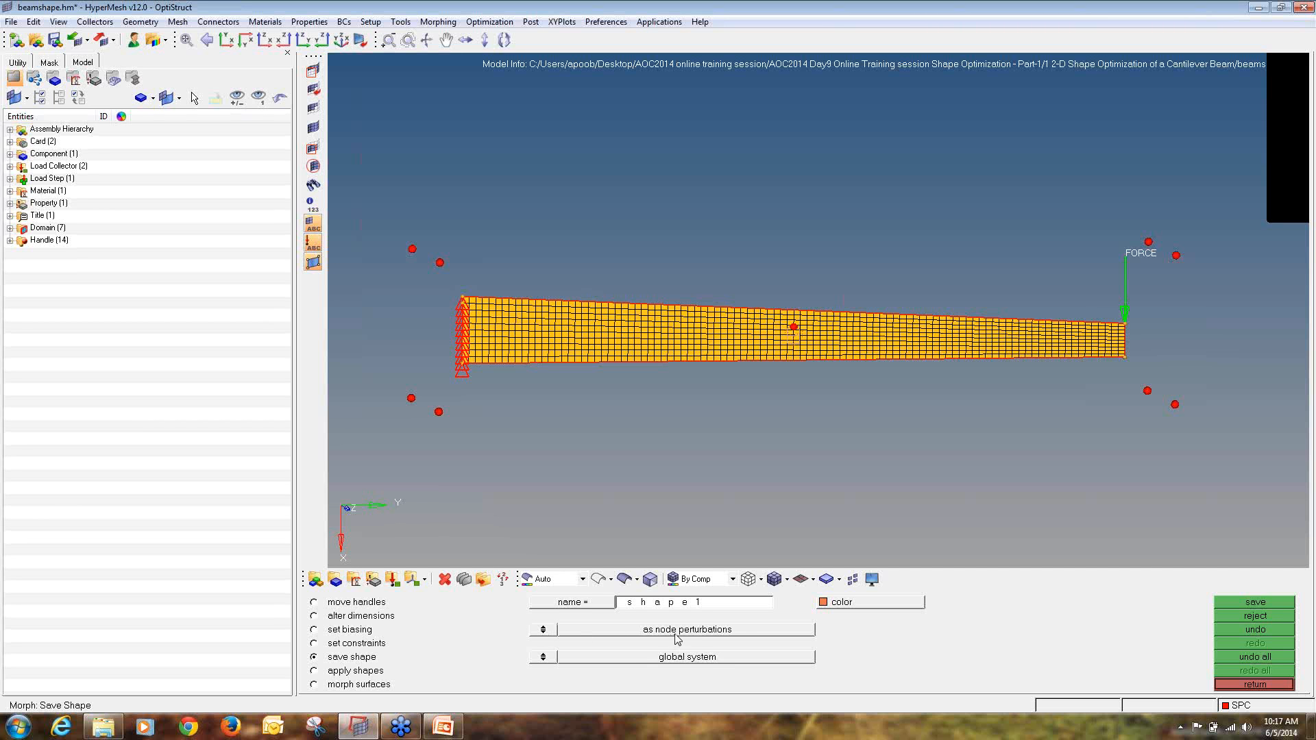
click(1263, 604)
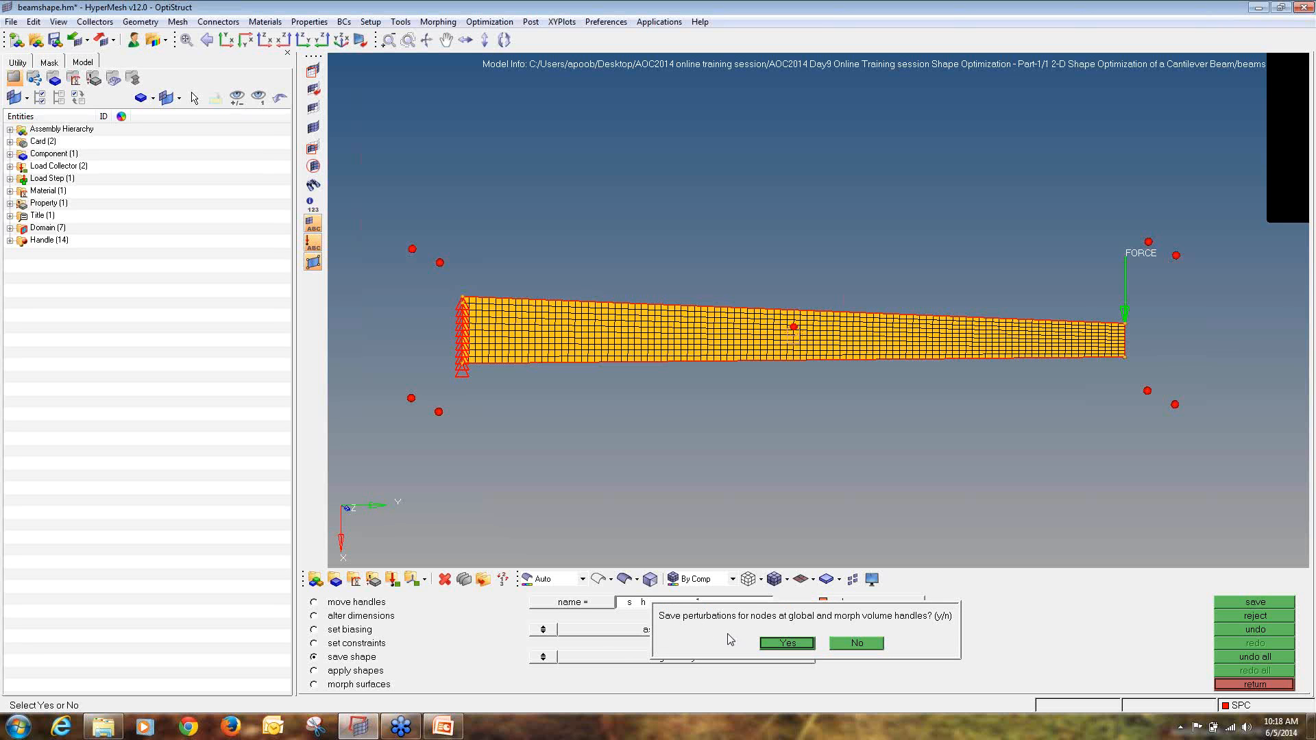
click(787, 644)
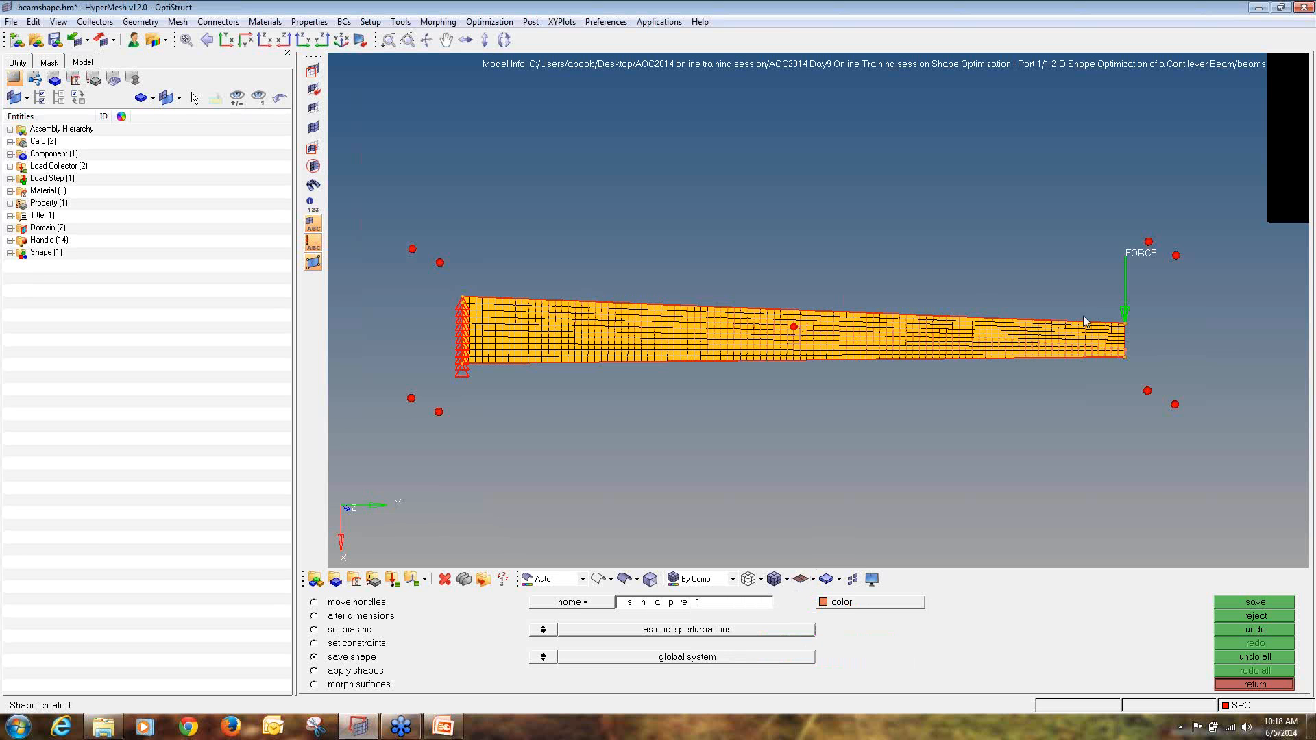
click(1245, 657)
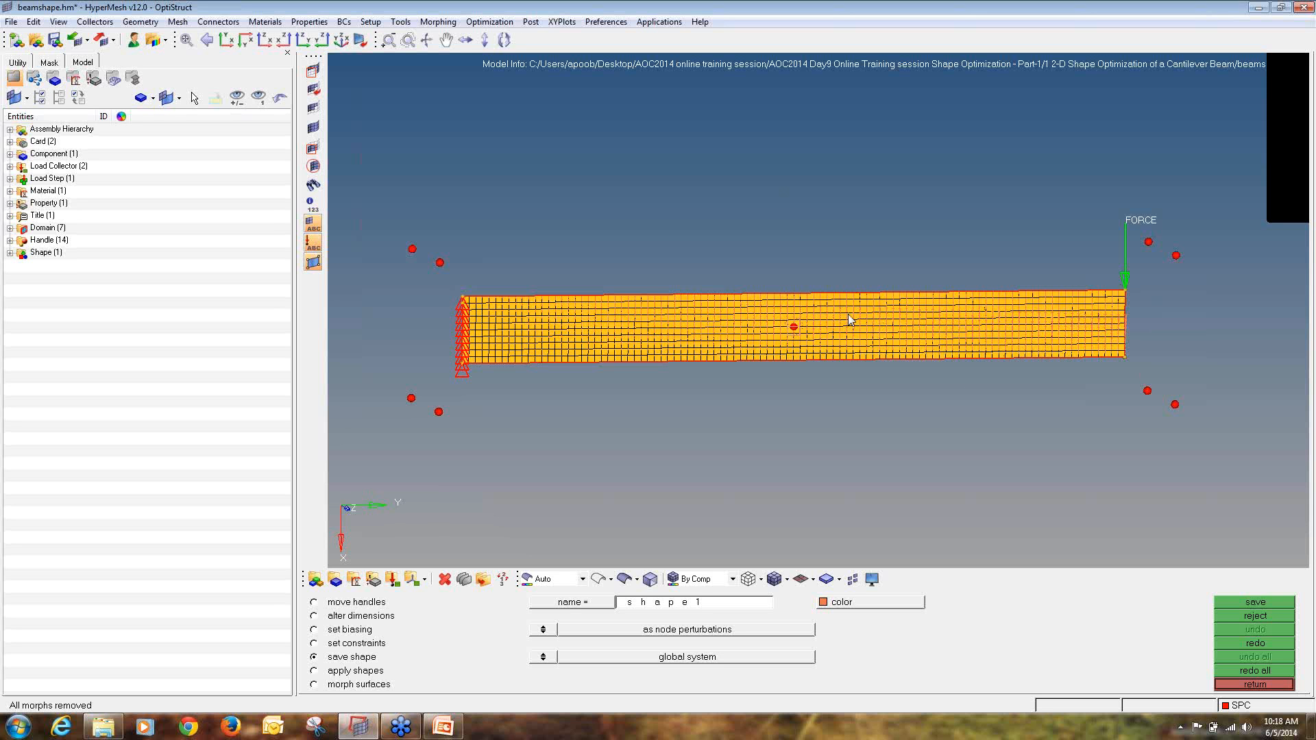
click(1253, 684)
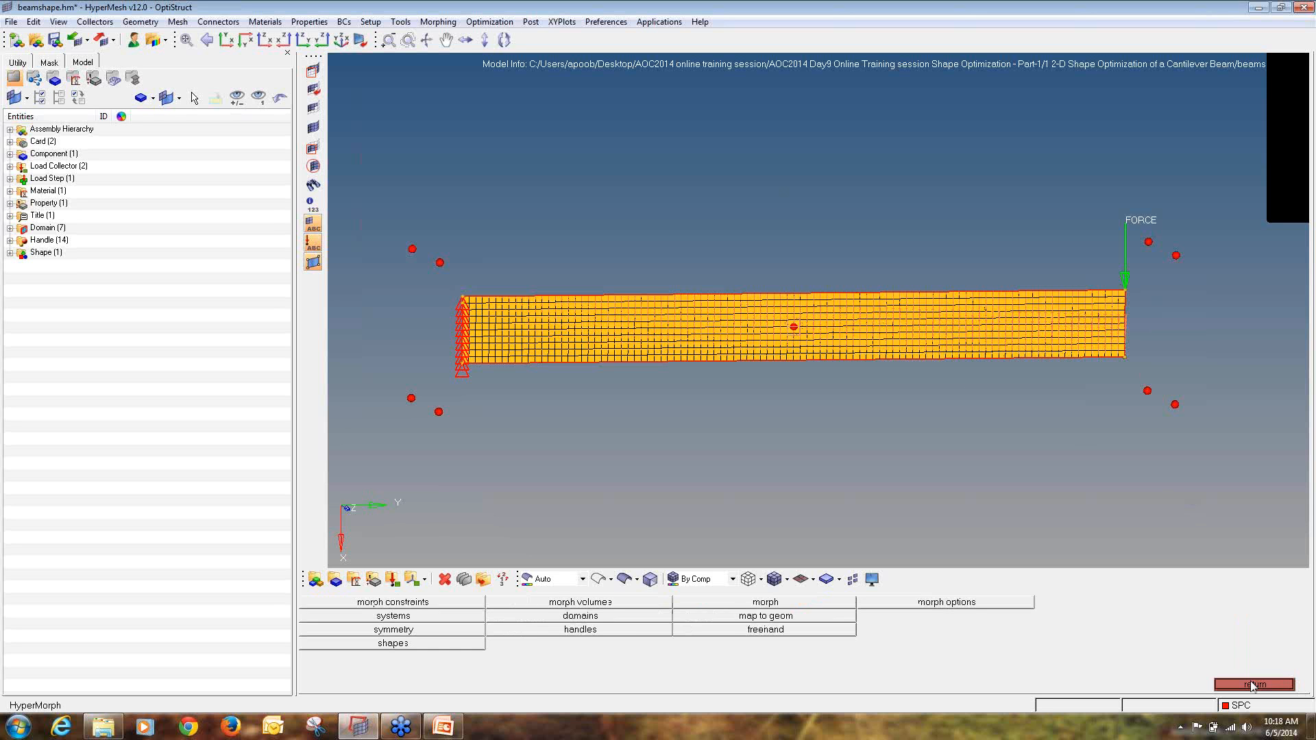
- Define a new handle named aux1, created by nodes and attached to the beam's upper edge domain
click(594, 631)
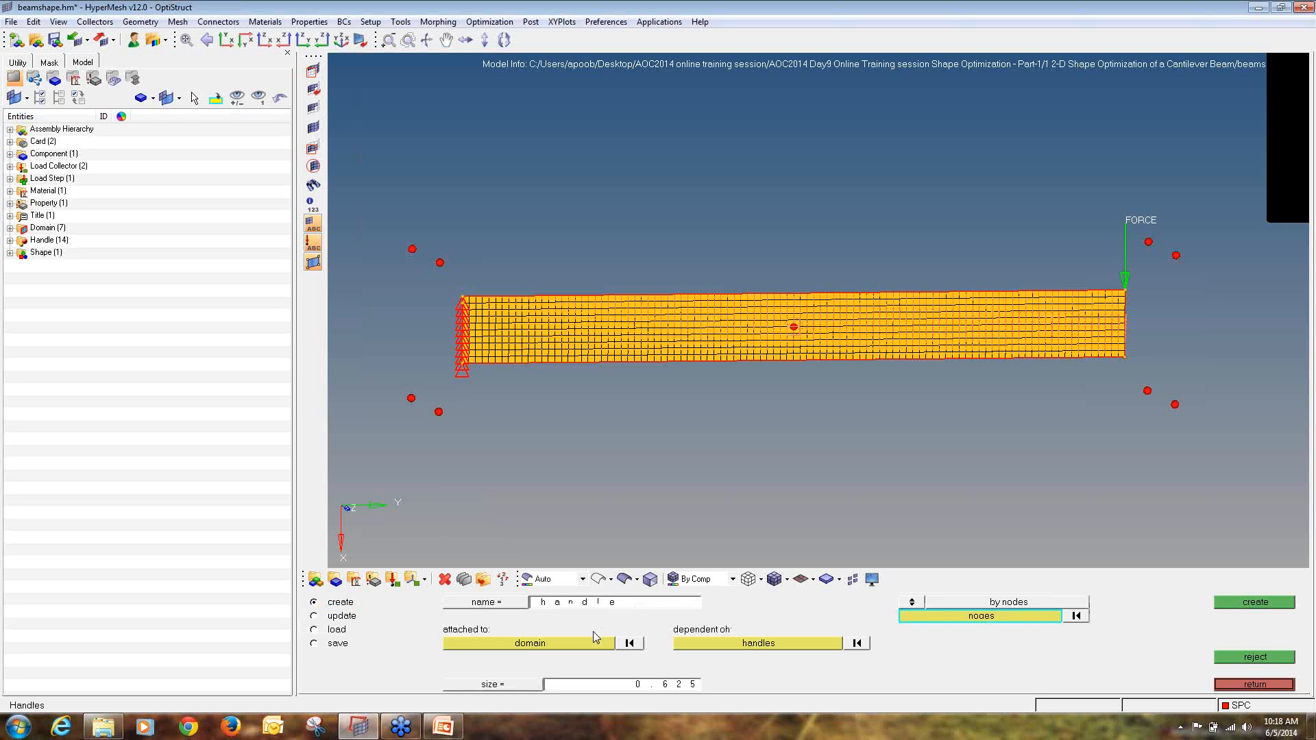
click(643, 607)
text(aux_)
key(Return)
click(580, 644)
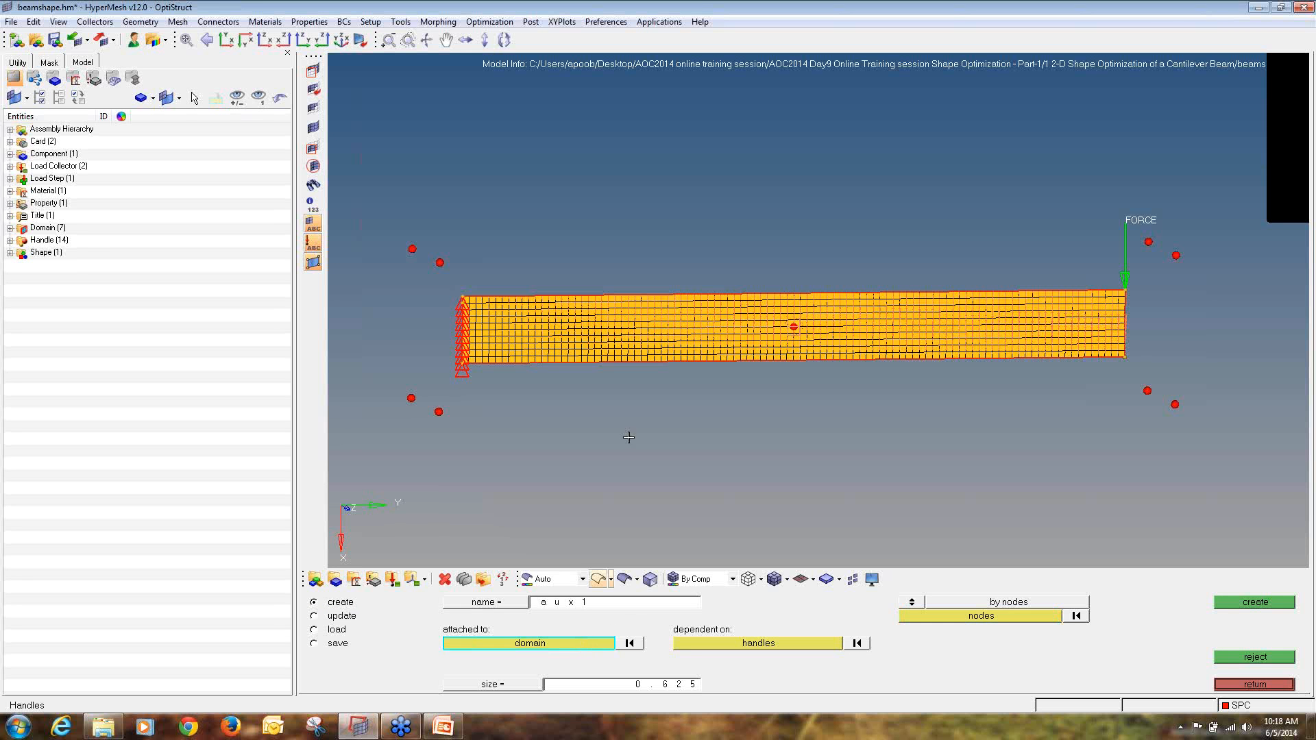
click(796, 293)
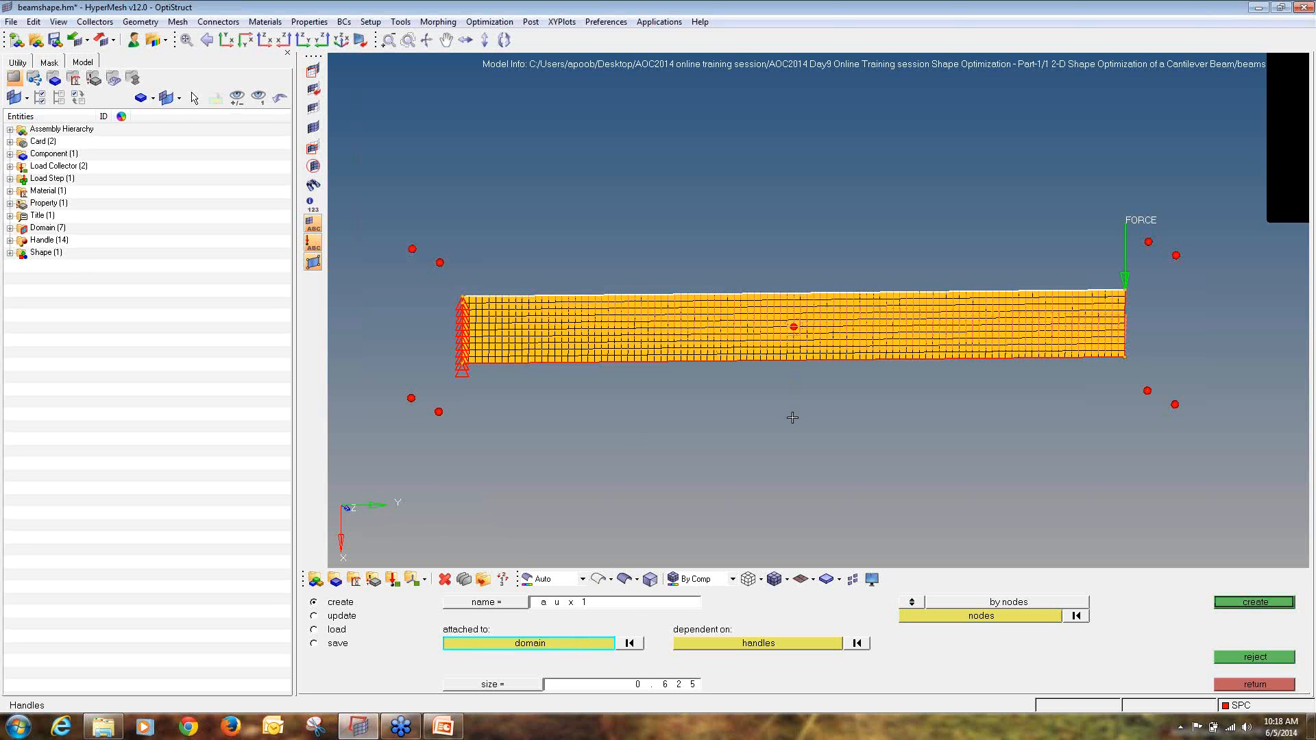
click(912, 604)
click(916, 605)
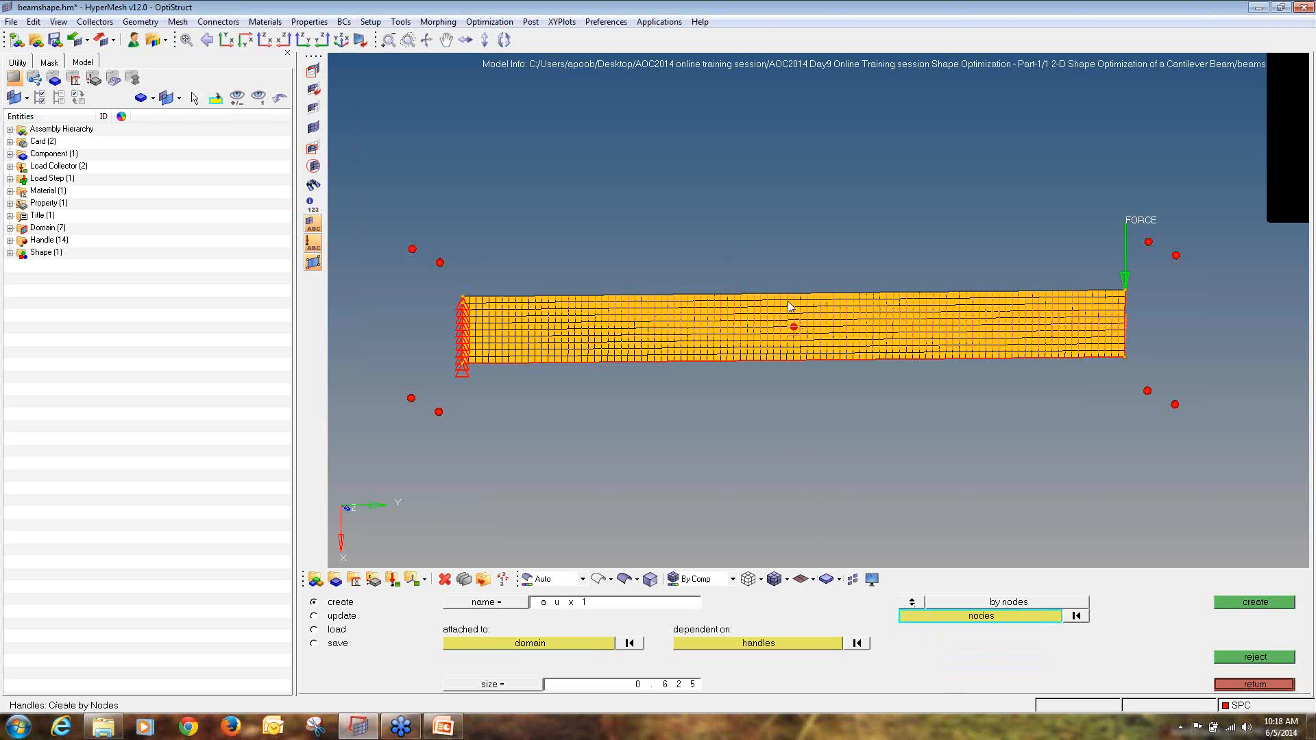
- Create the aux1 handle at the node midway along the beam's upper edge
scroll(789, 306, up, 5)
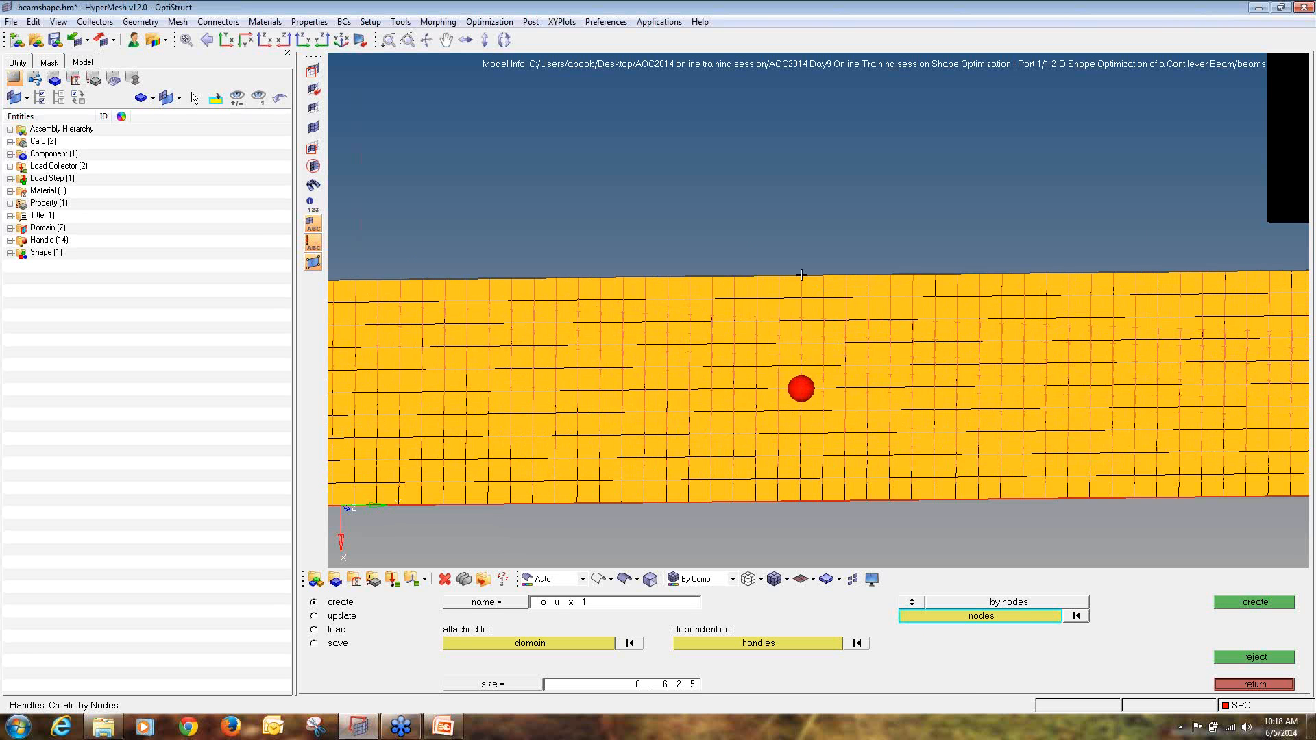
click(802, 274)
click(1217, 604)
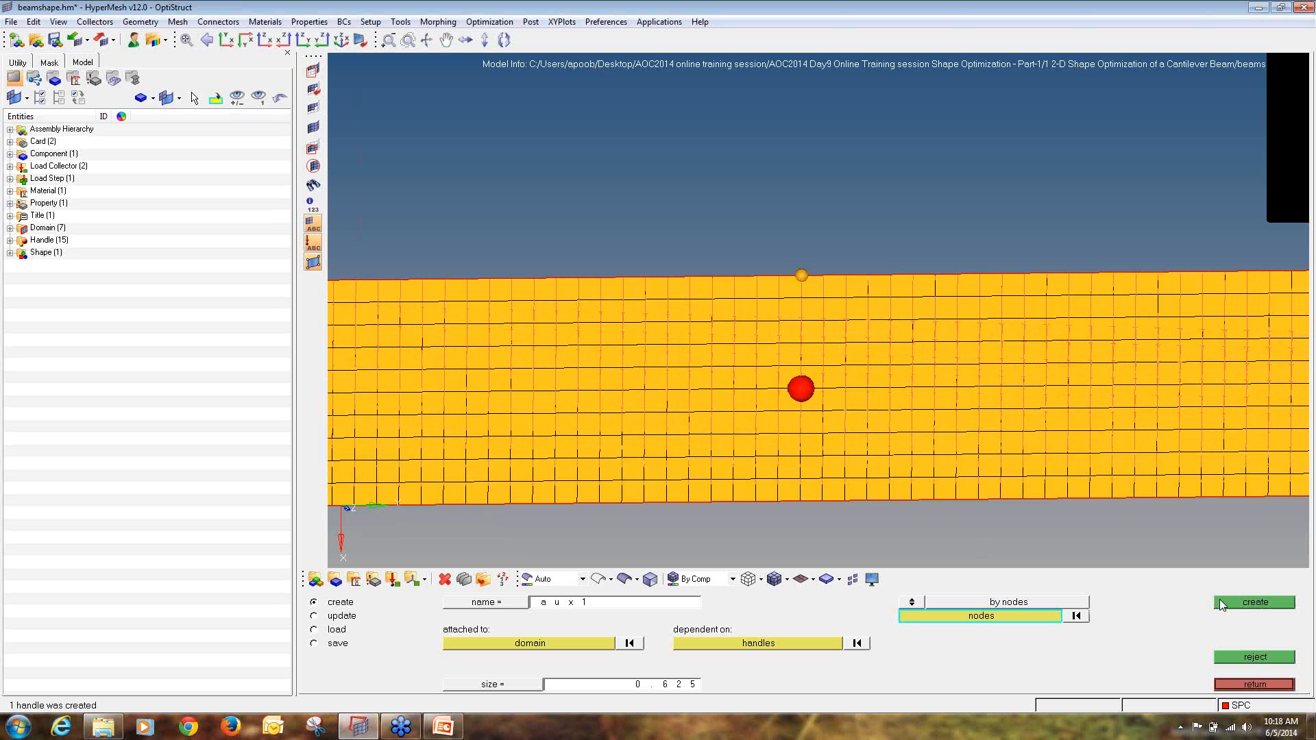
scroll(827, 248, down, 2)
scroll(827, 247, down, 3)
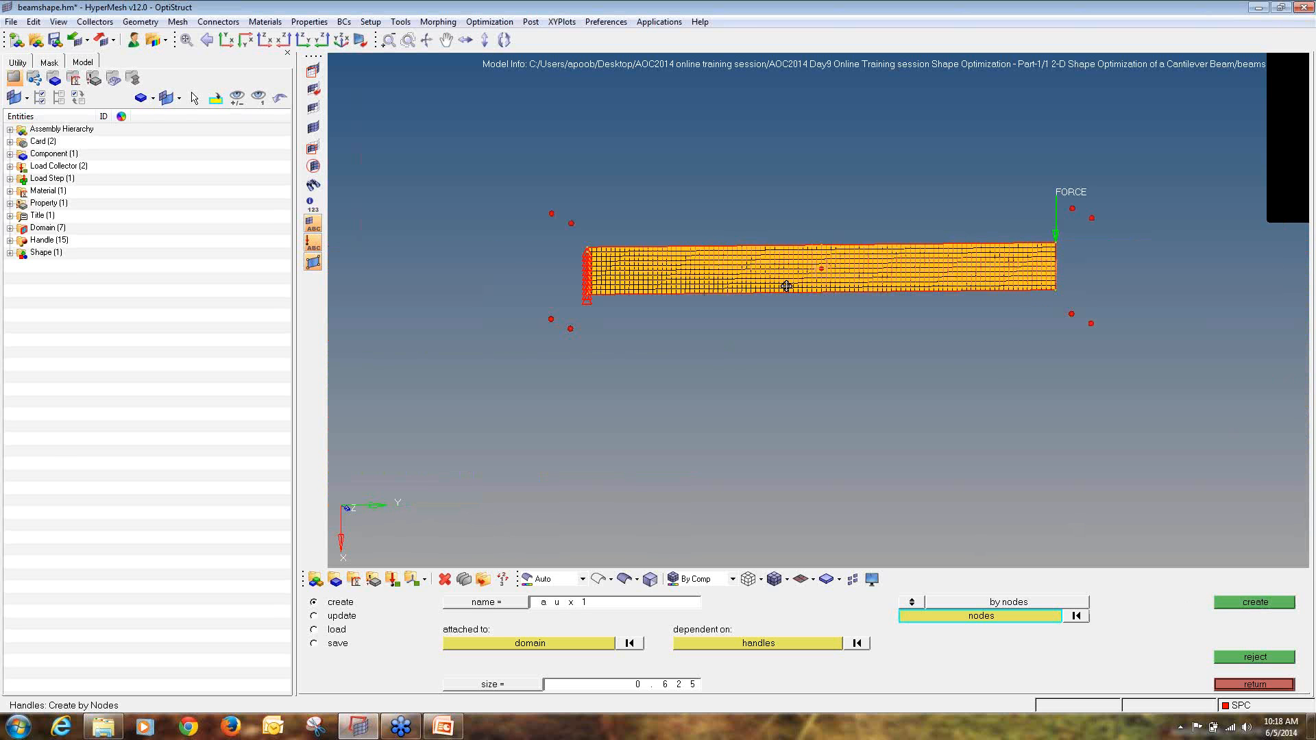
scroll(814, 321, up, 3)
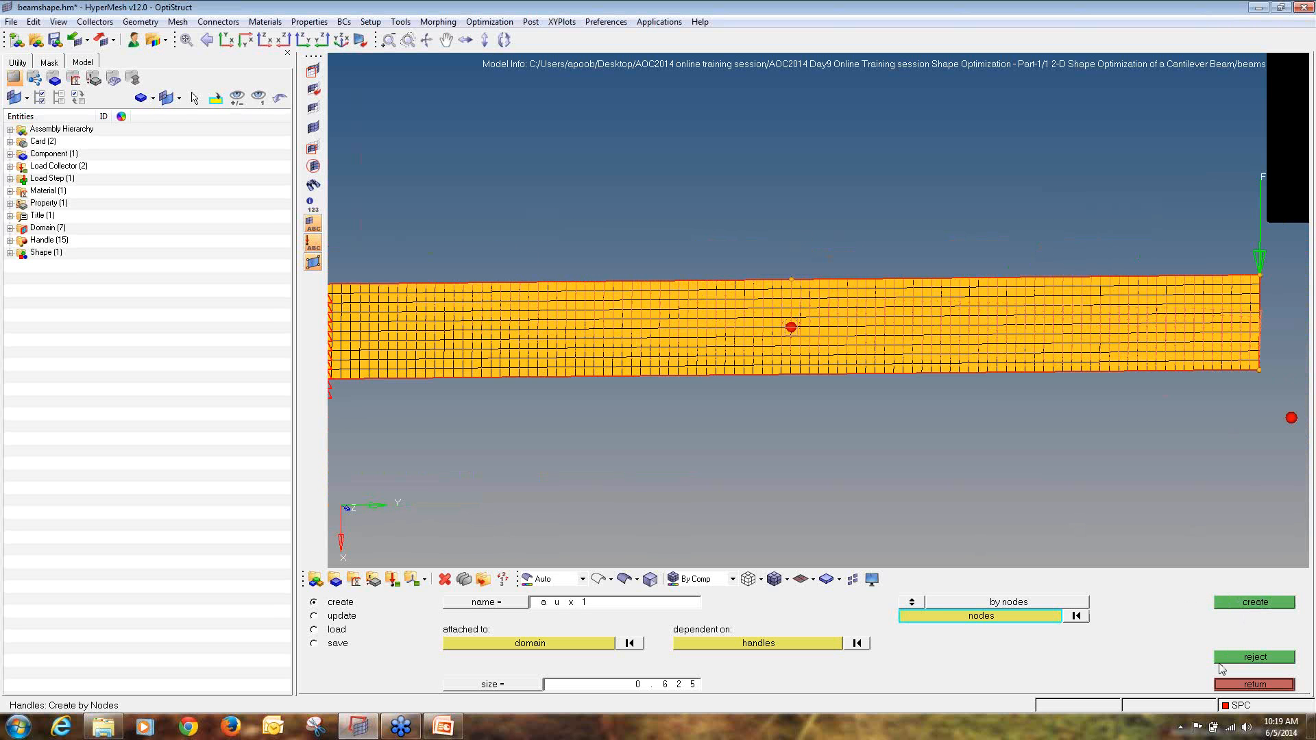
scroll(766, 252, down, 2)
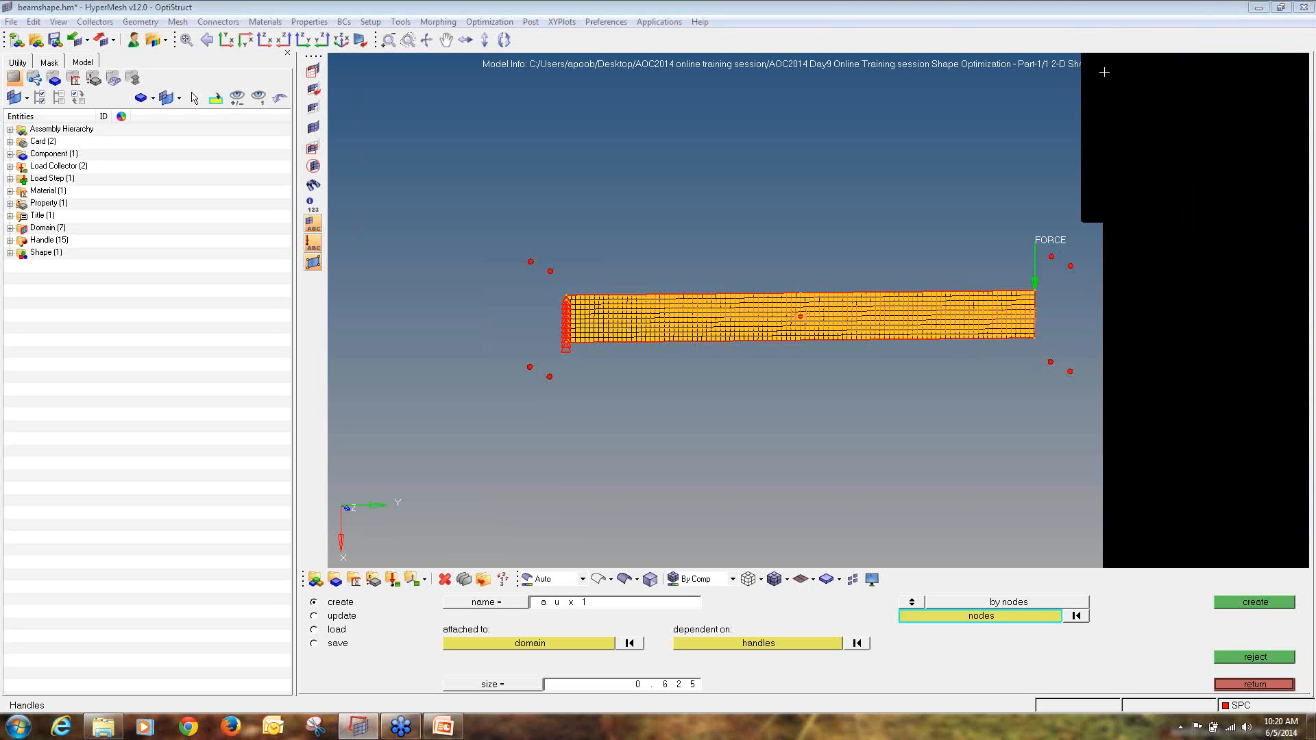
click(1241, 686)
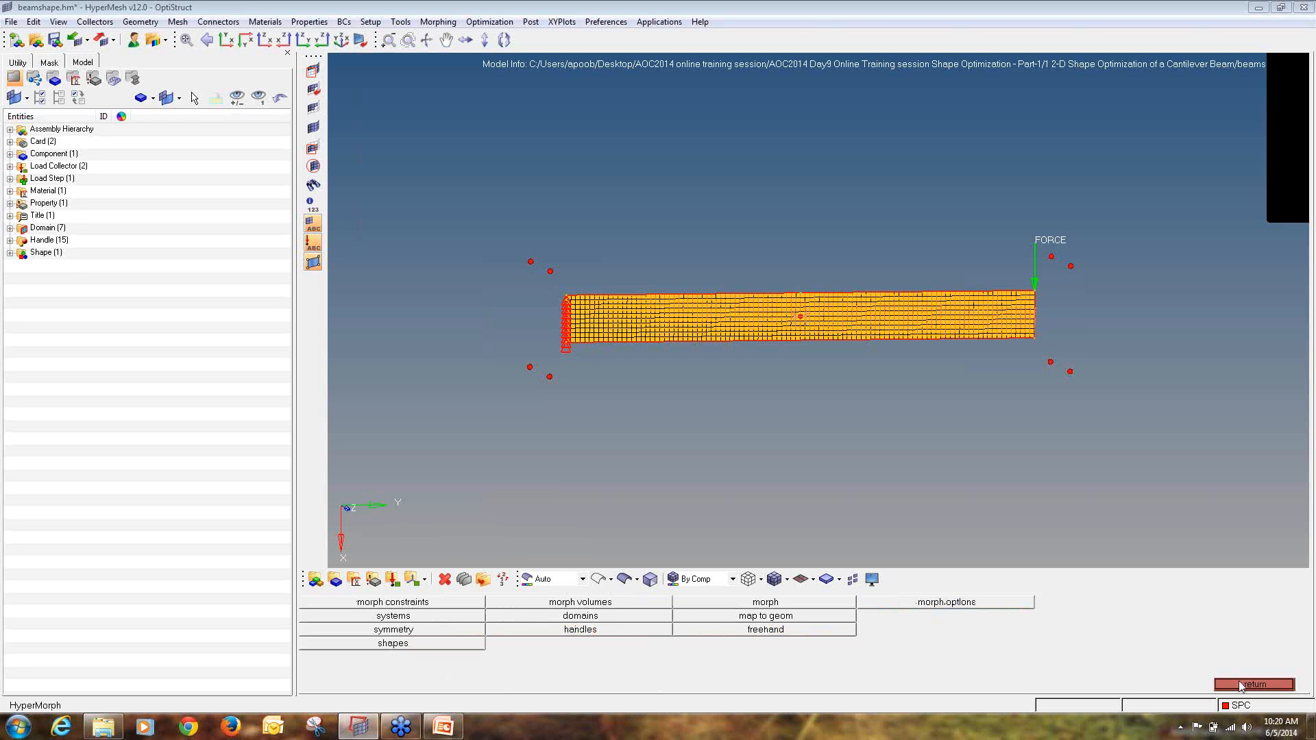
- Morph the beam by moving the aux1 handle midway along the upper edge onto the node at the beam's centre, using move to node
click(734, 608)
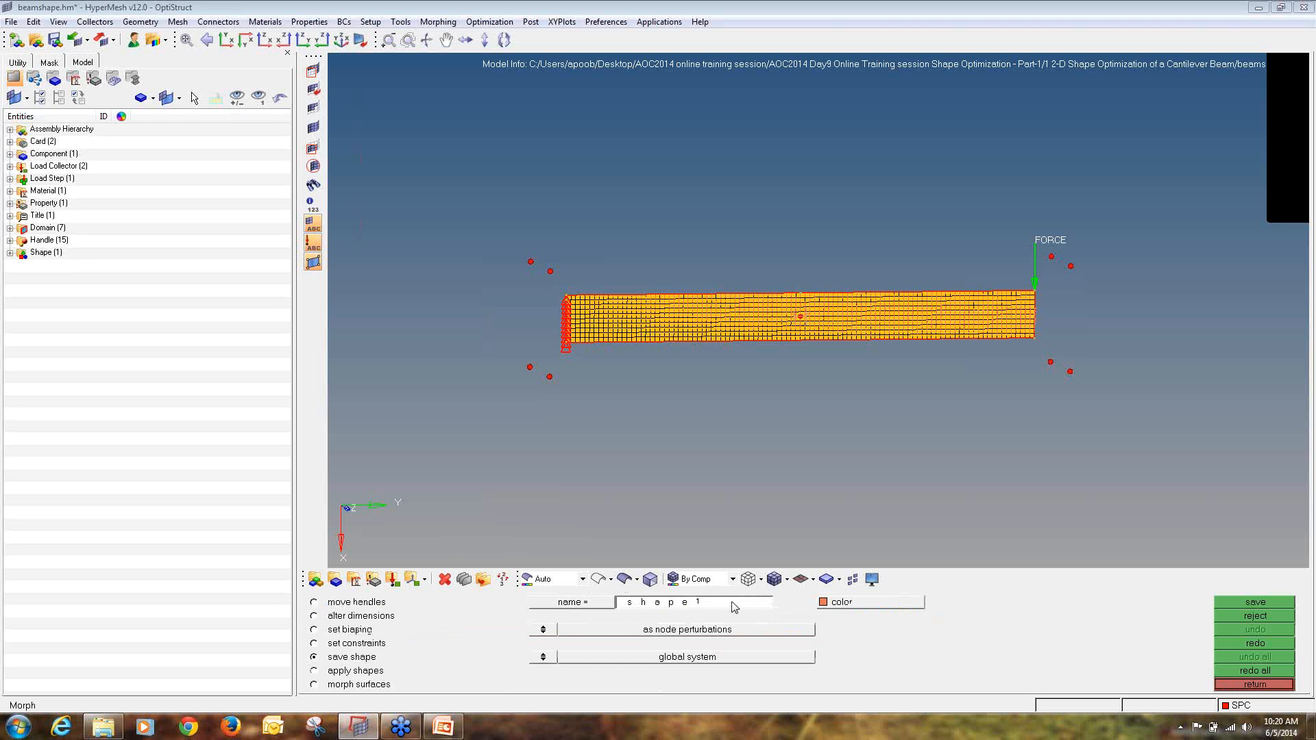
click(375, 604)
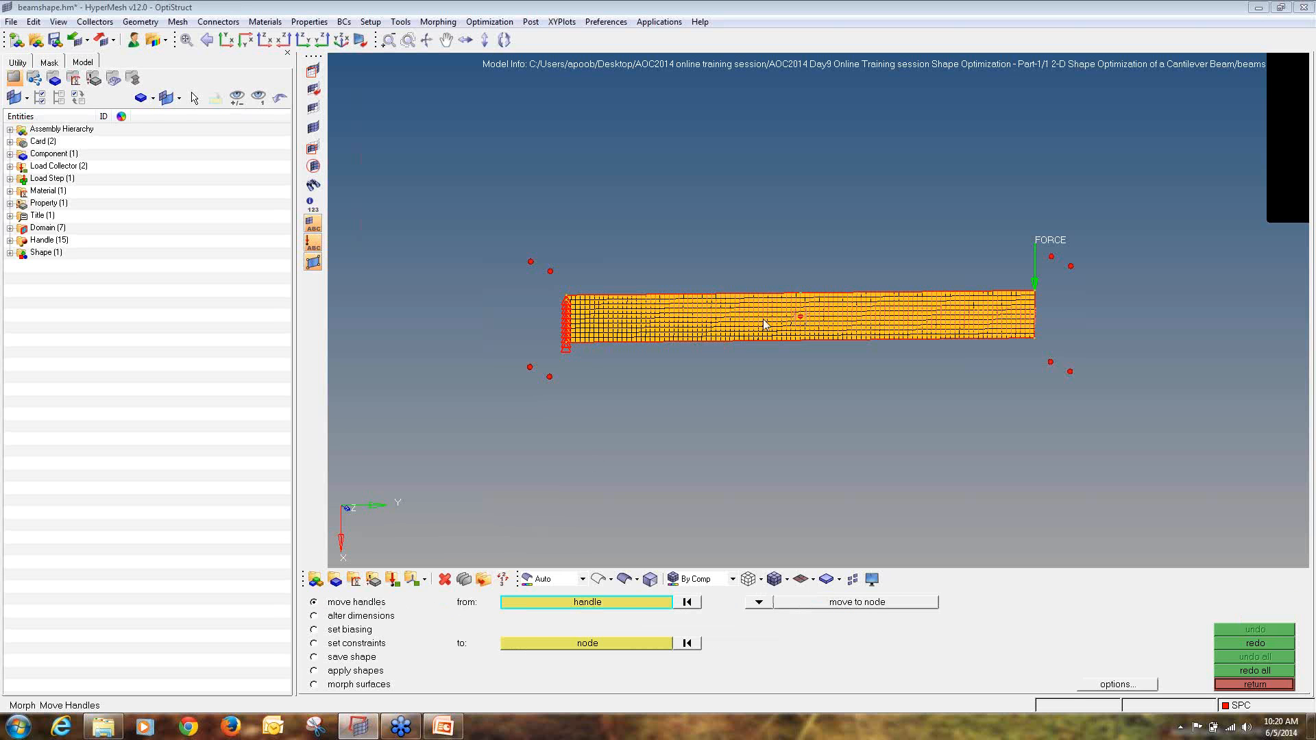
ctrl+scroll(804, 285, up, 4)
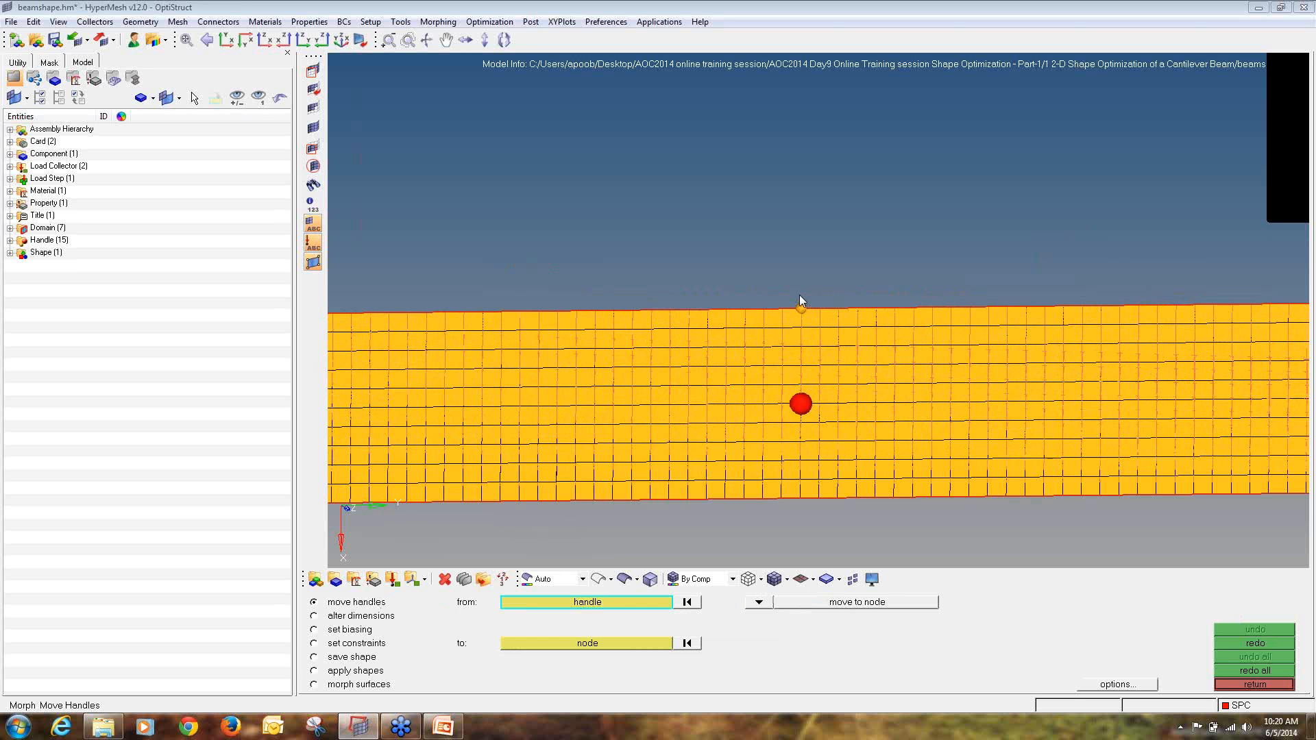
click(803, 310)
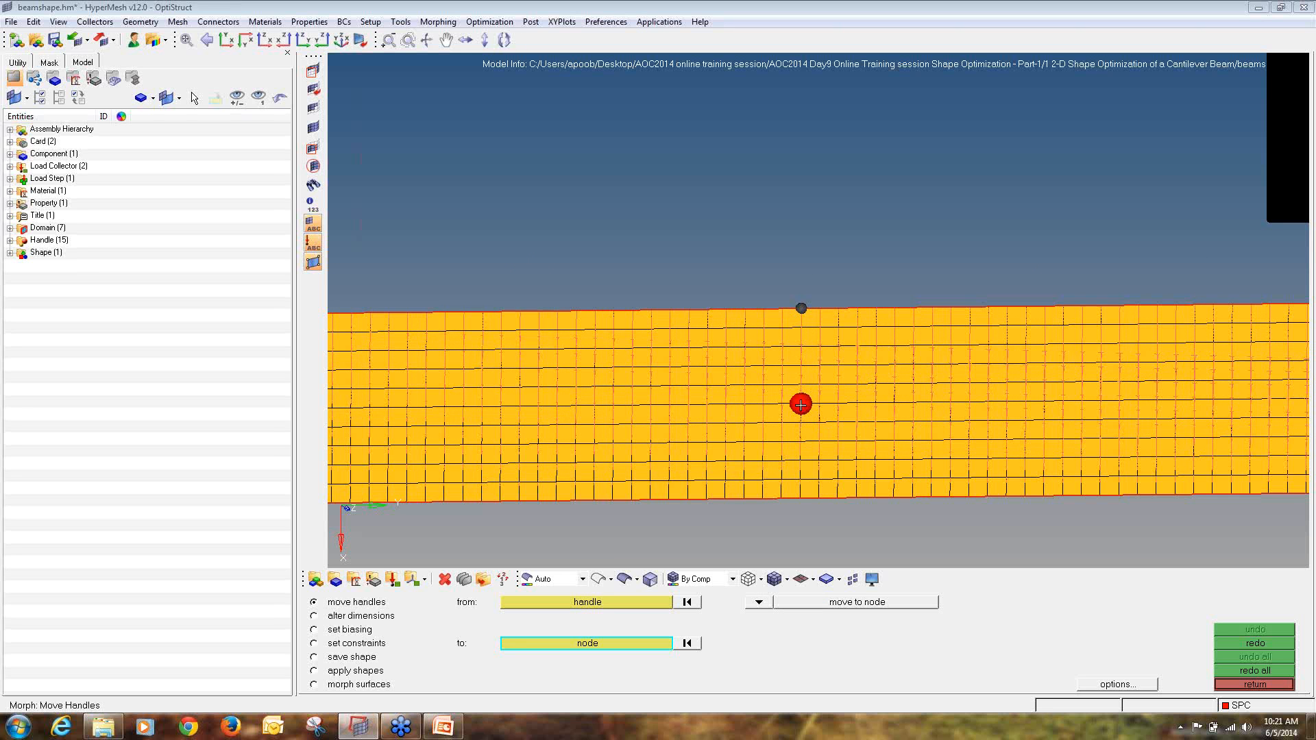
click(801, 404)
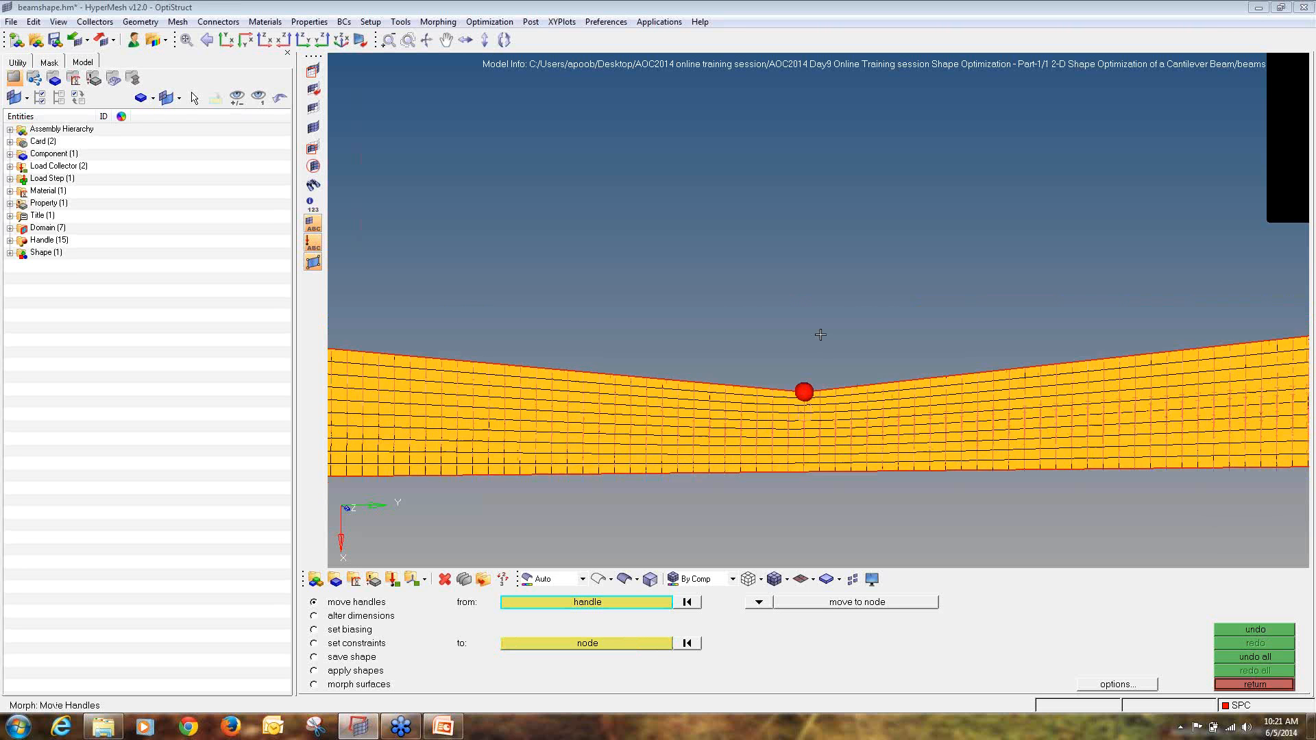
scroll(821, 334, down, 5)
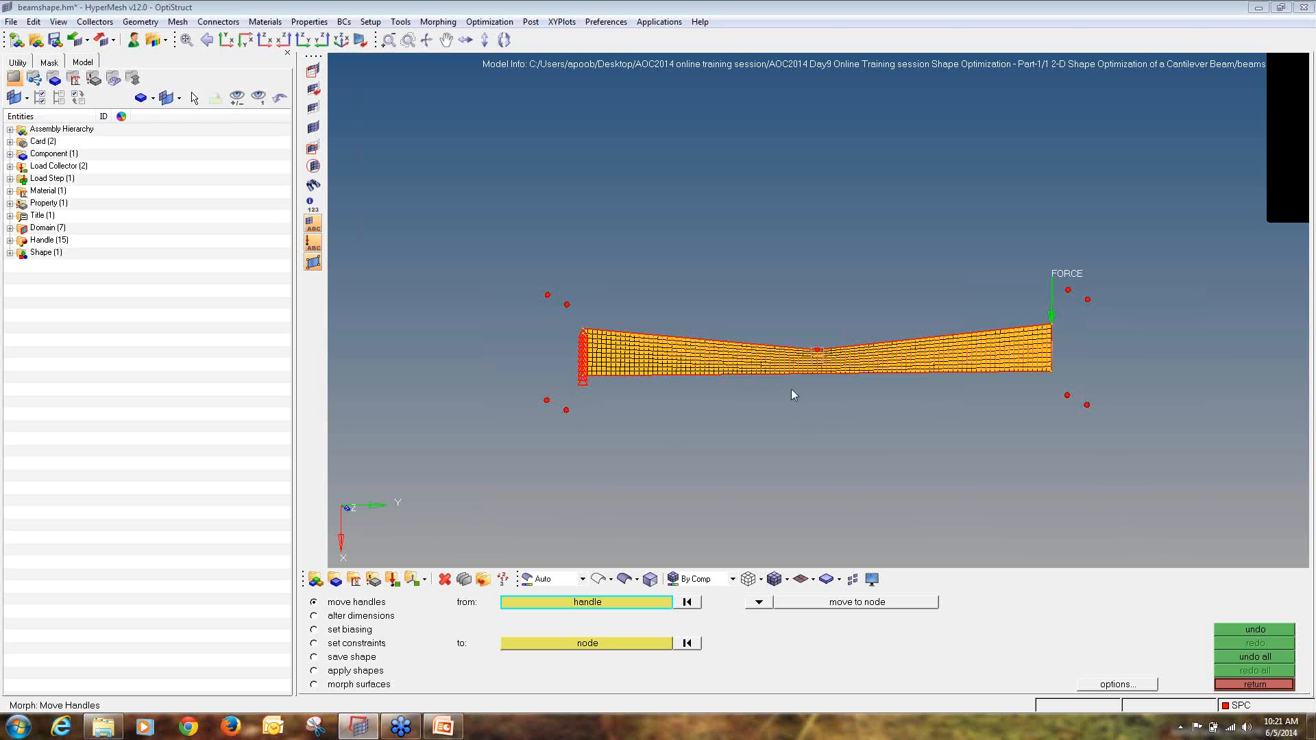
scroll(807, 379, up, 3)
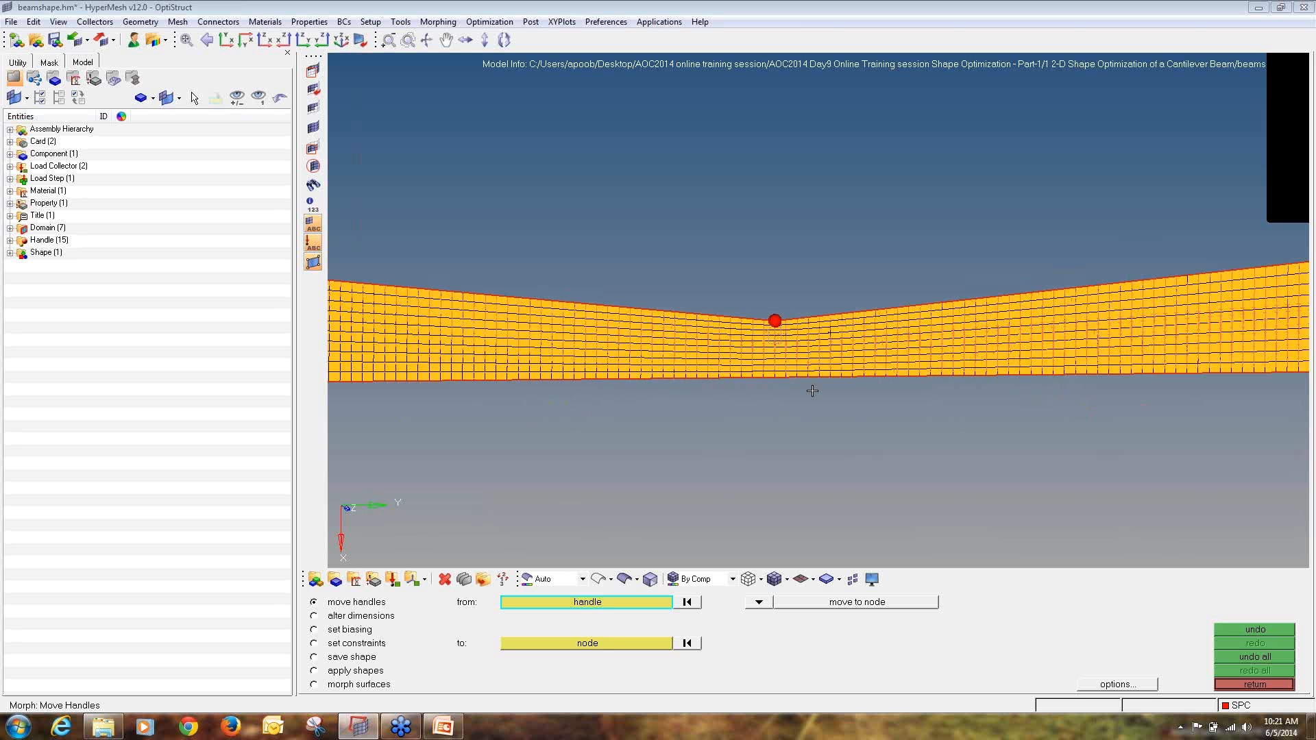
scroll(755, 341, up, 2)
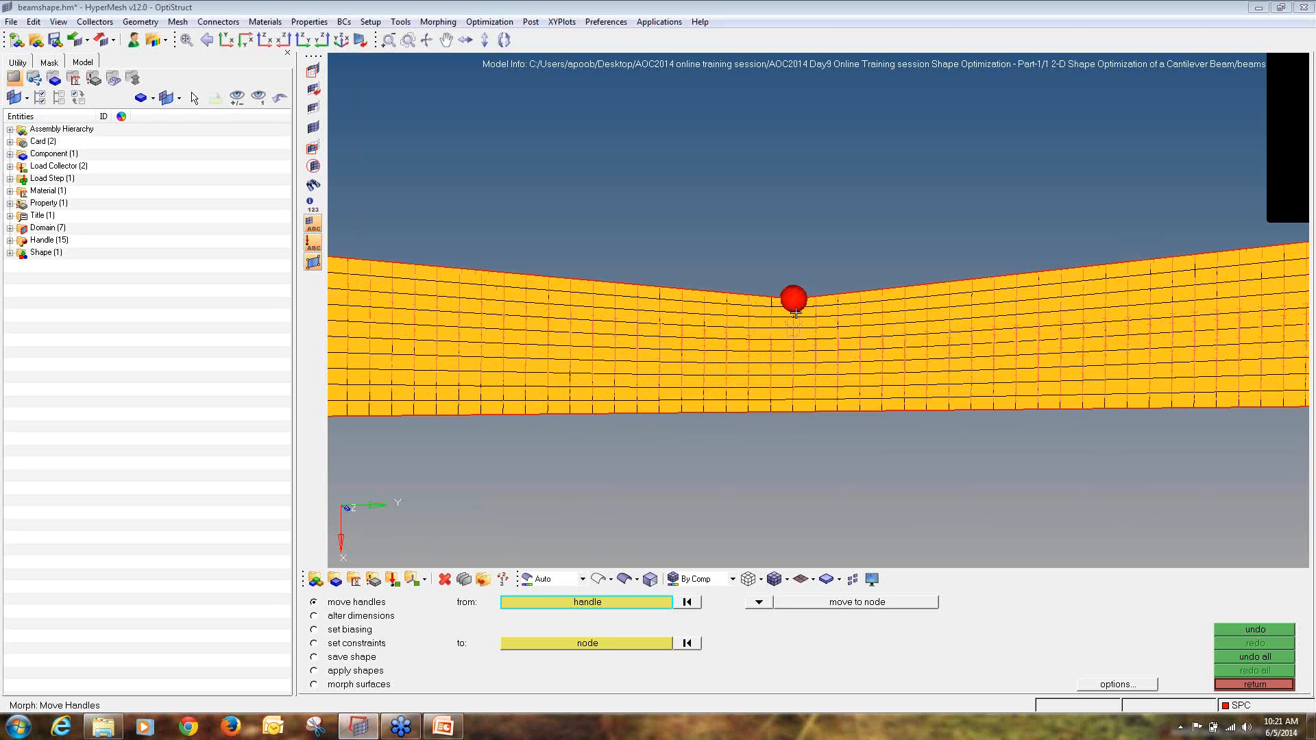
scroll(764, 416, down, 4)
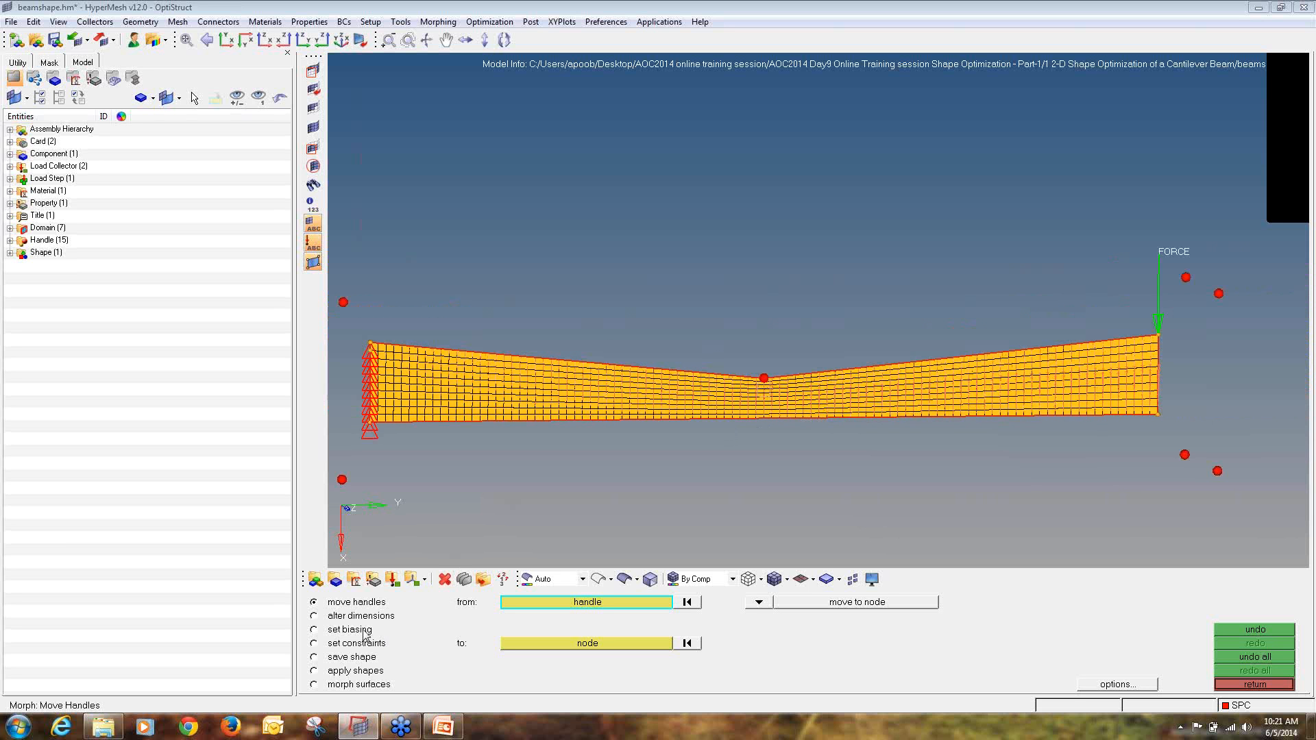
- Switch morphing to set biasing, and hide all seven domains and the global11 handle
click(315, 629)
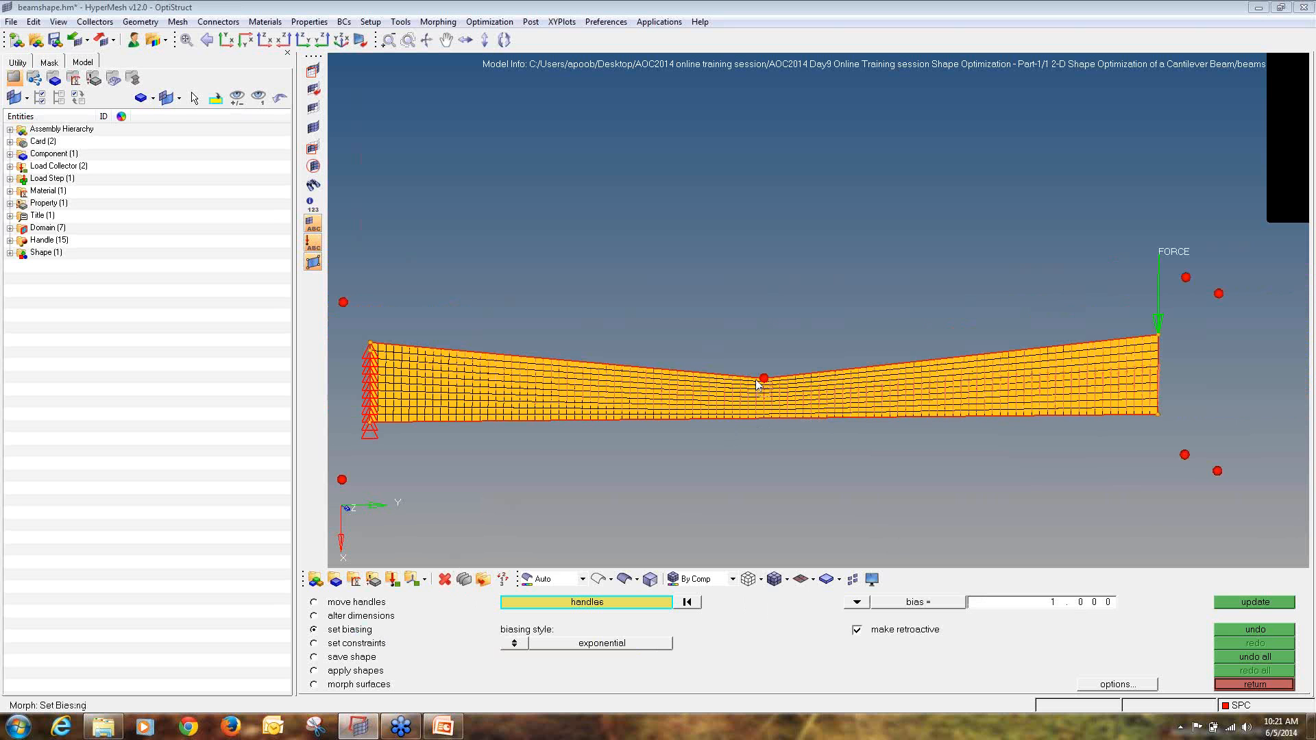
click(10, 240)
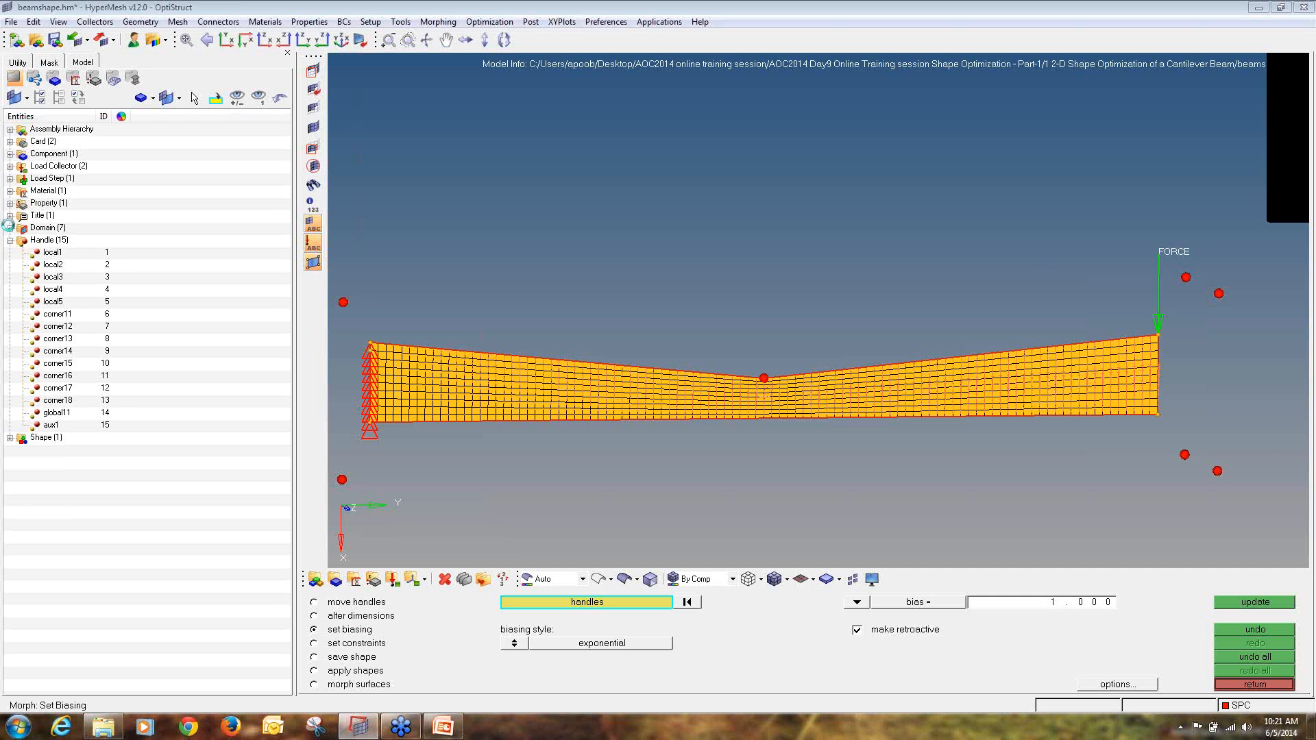
click(9, 228)
click(35, 242)
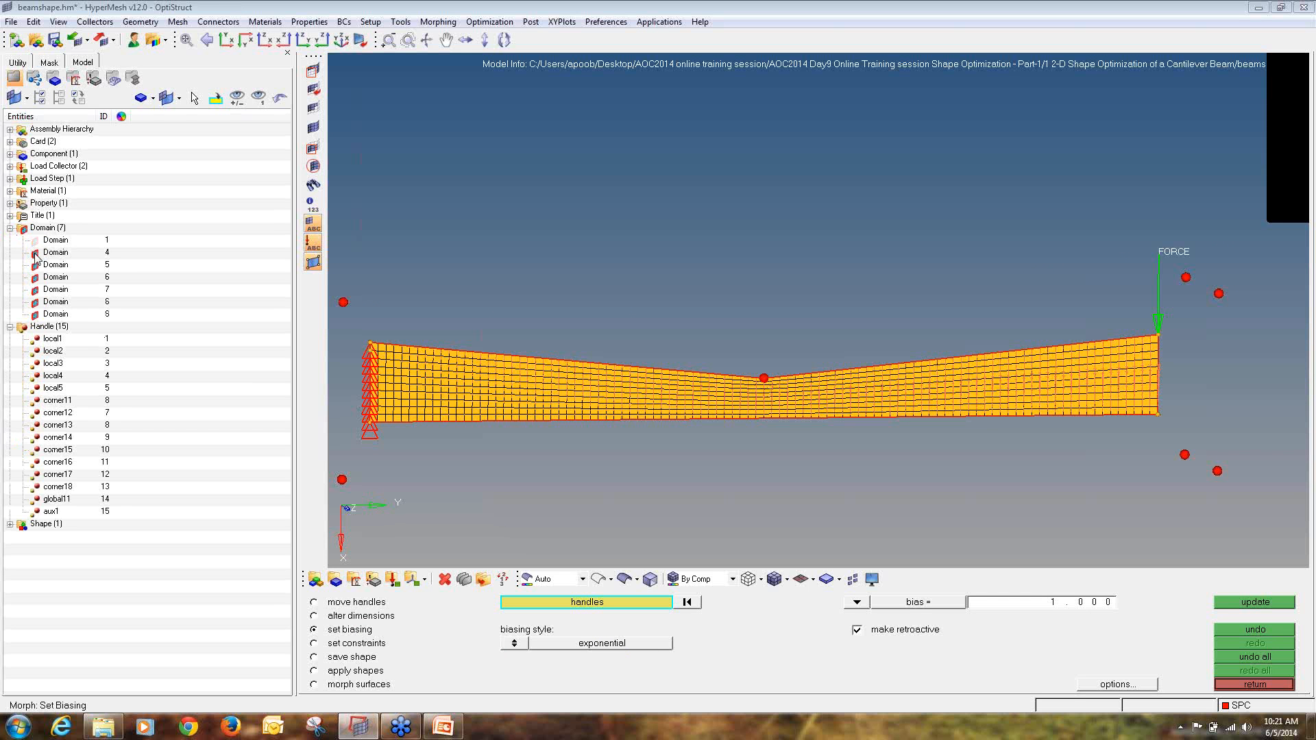
click(35, 254)
click(35, 265)
click(35, 277)
click(35, 289)
click(35, 302)
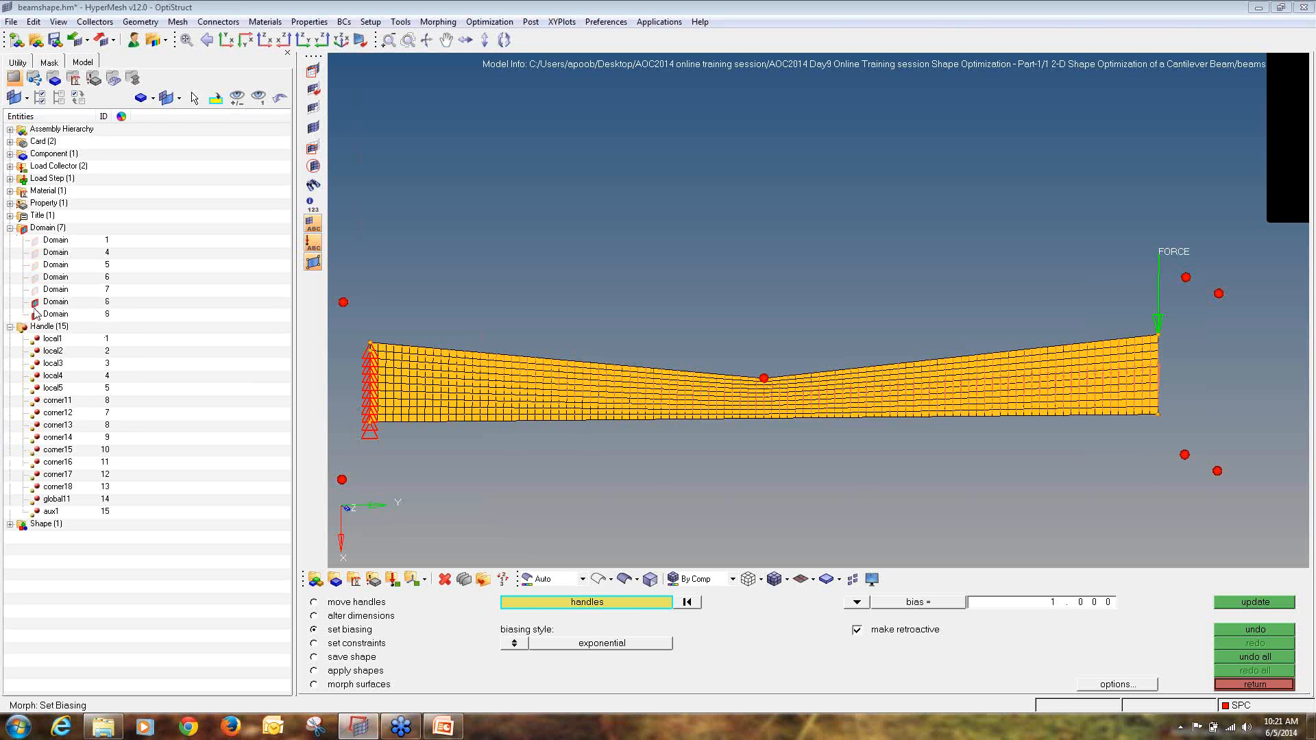
click(35, 314)
click(34, 500)
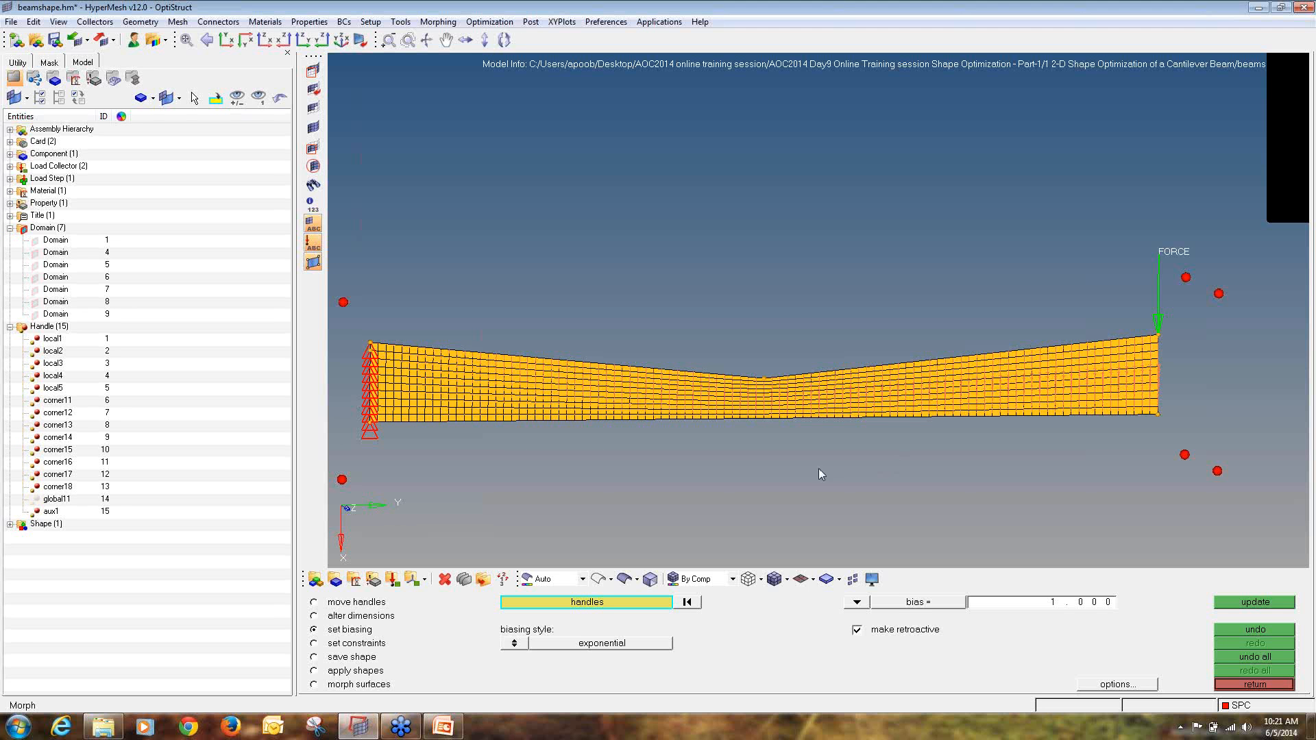
- Raise the aux1 handle's bias through screen edit with exponential, retroactive biasing, and update the morph to a smooth curve
scroll(759, 369, up, 4)
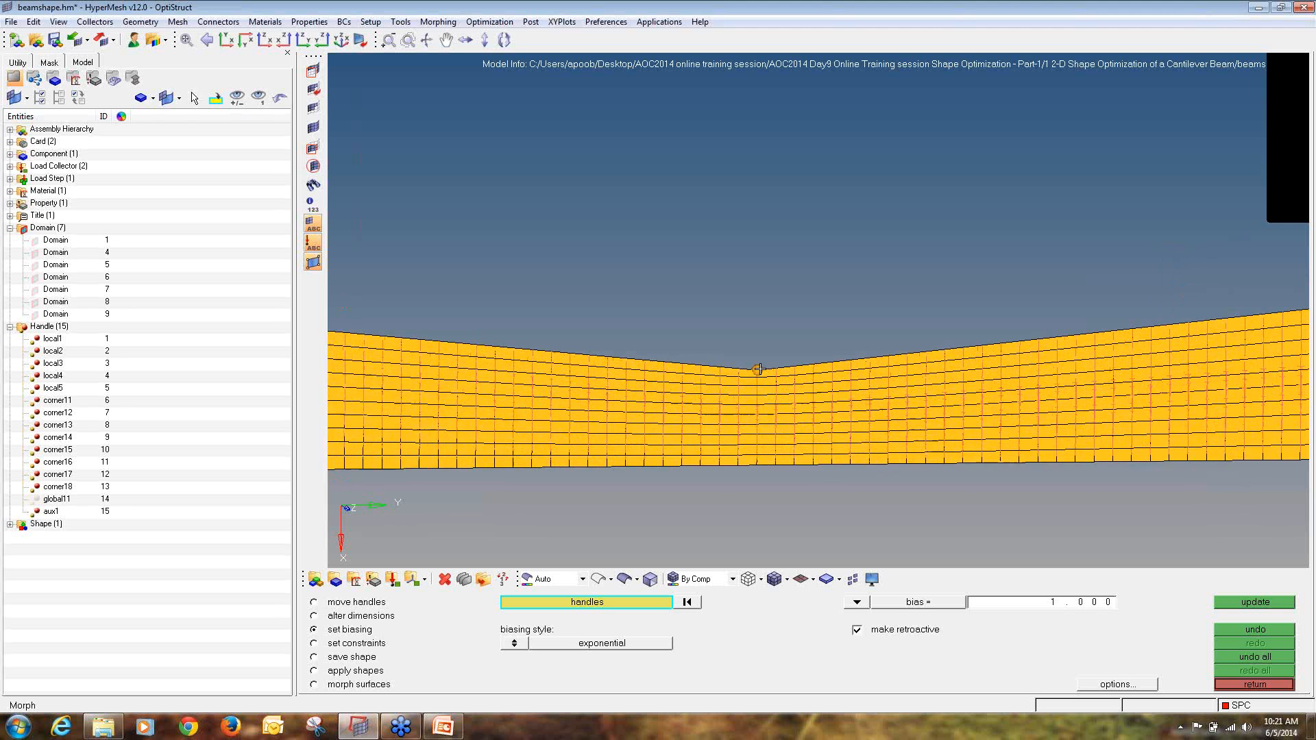
scroll(759, 370, up, 3)
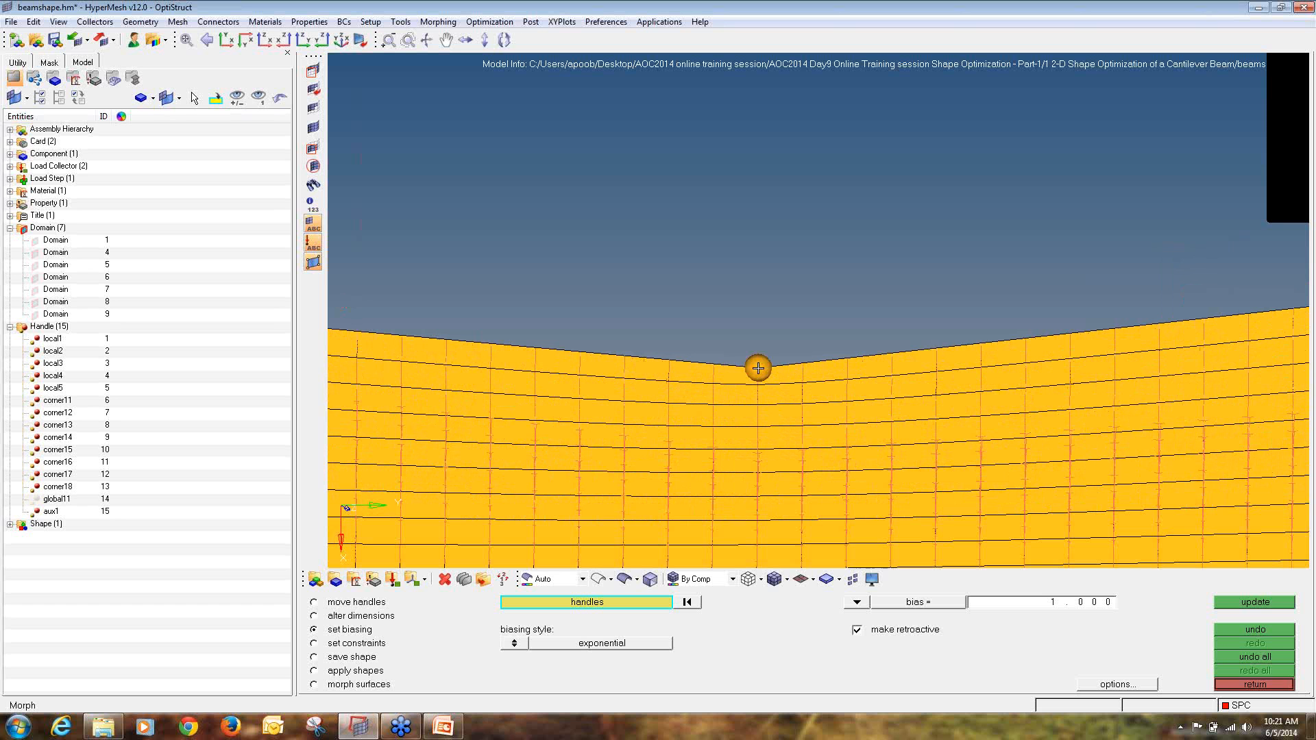
click(857, 602)
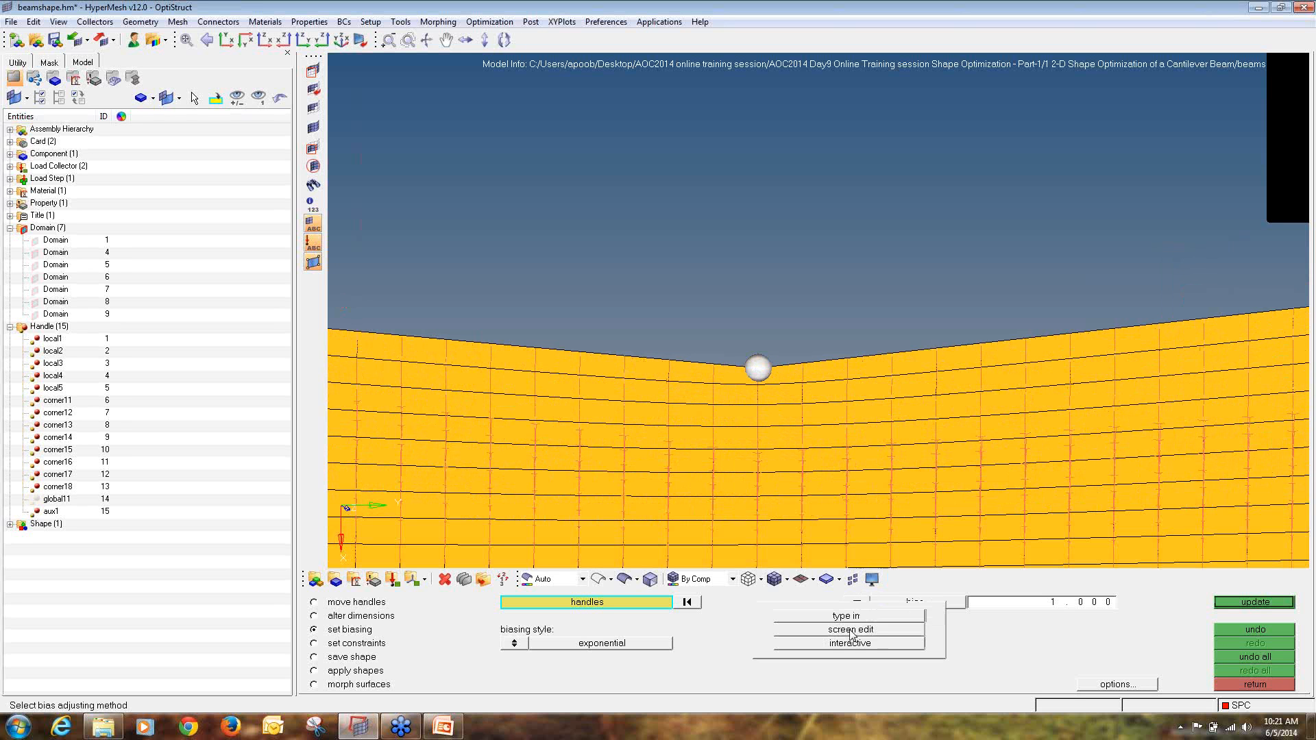
click(890, 631)
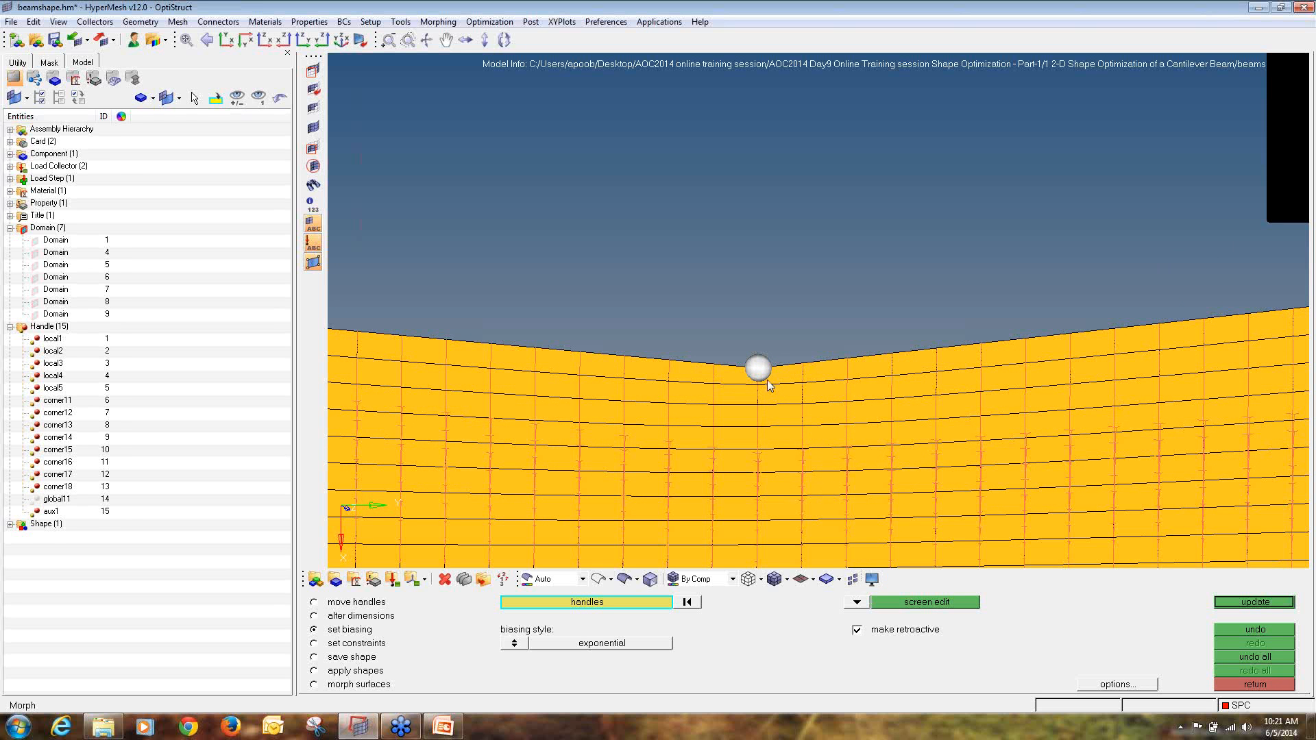
click(918, 603)
scroll(815, 360, down, 5)
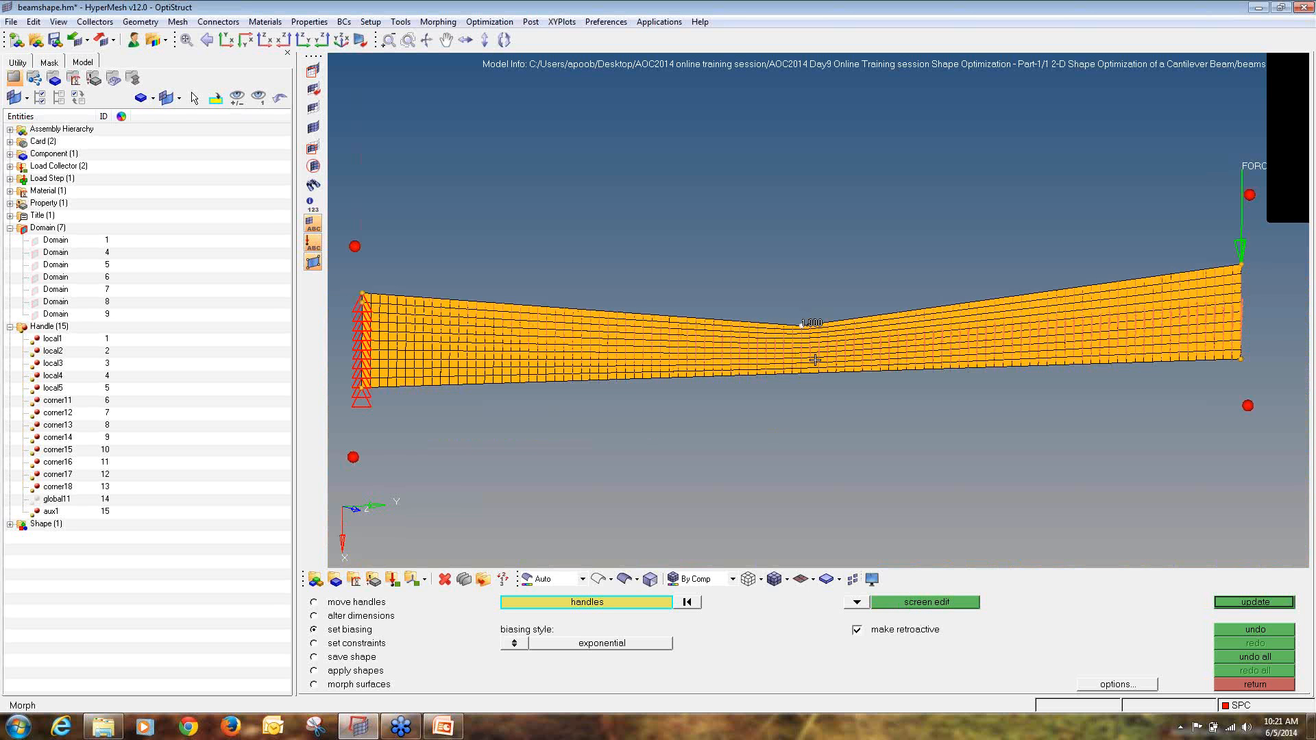
click(800, 329)
click(807, 326)
click(810, 326)
click(1257, 602)
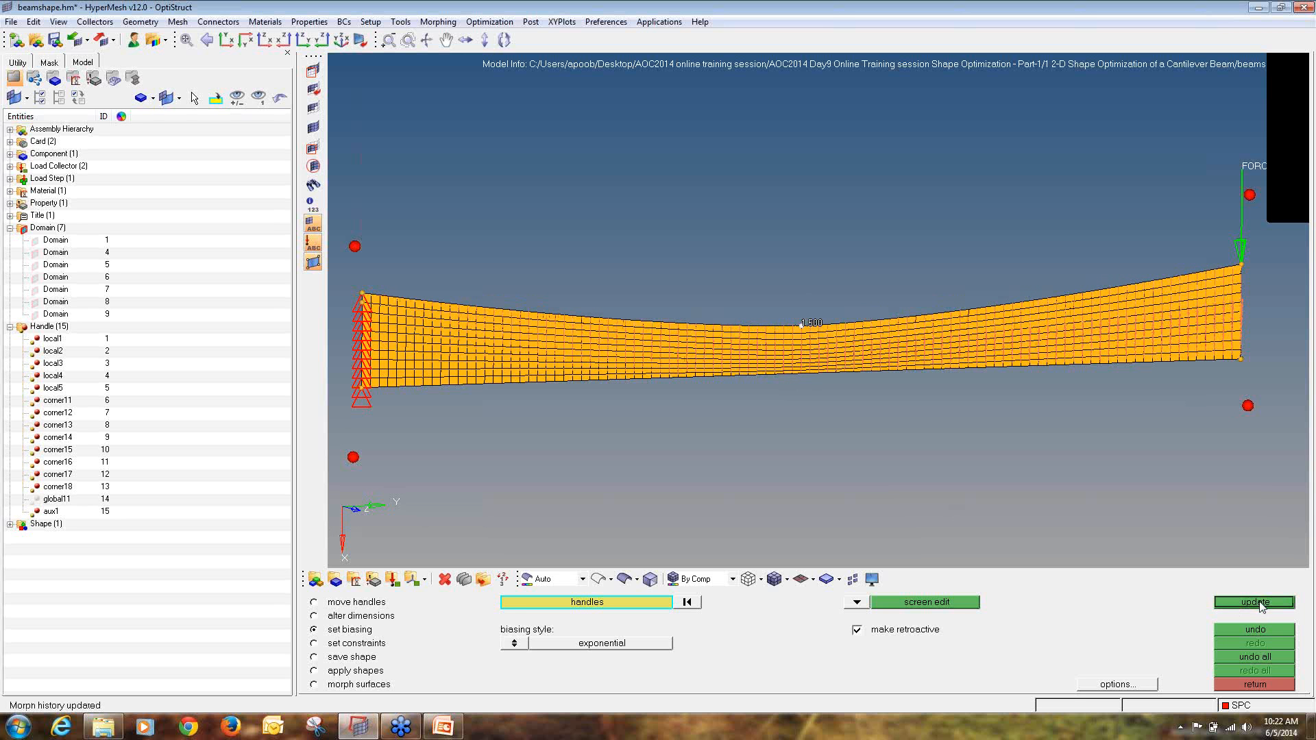
- Reduce the aux1 handle's bias with screen edit and update the morph again
ctrl+drag(814, 372, 914, 347)
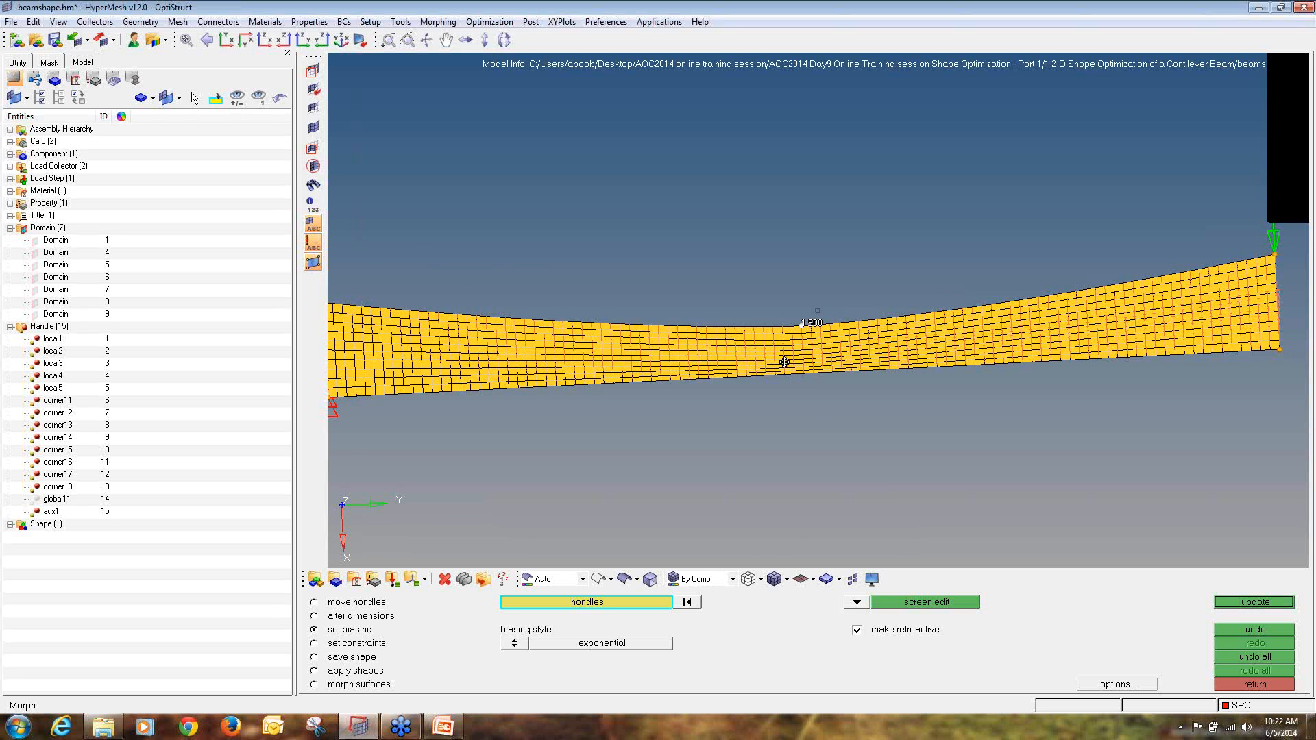
ctrl+right_drag(784, 361, 832, 336)
ctrl+scroll(831, 335, down, 3)
ctrl+scroll(793, 352, up, 4)
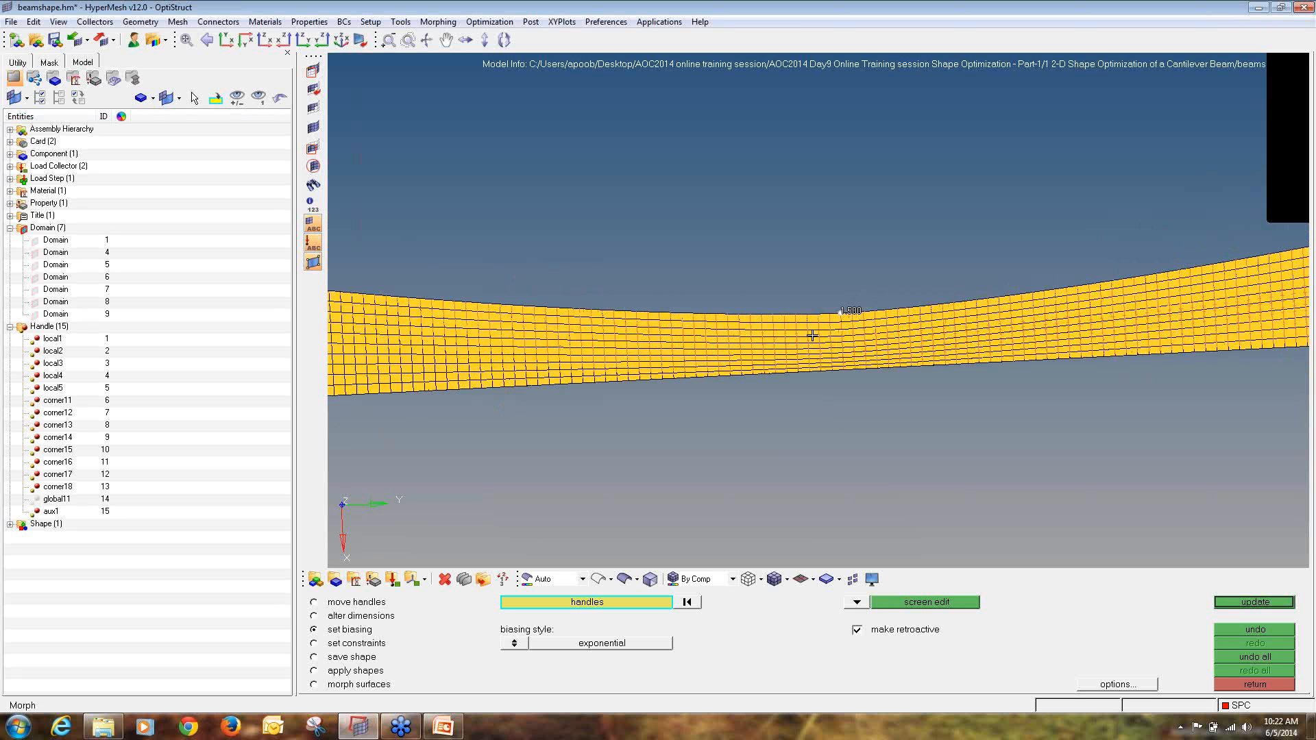
key(Return)
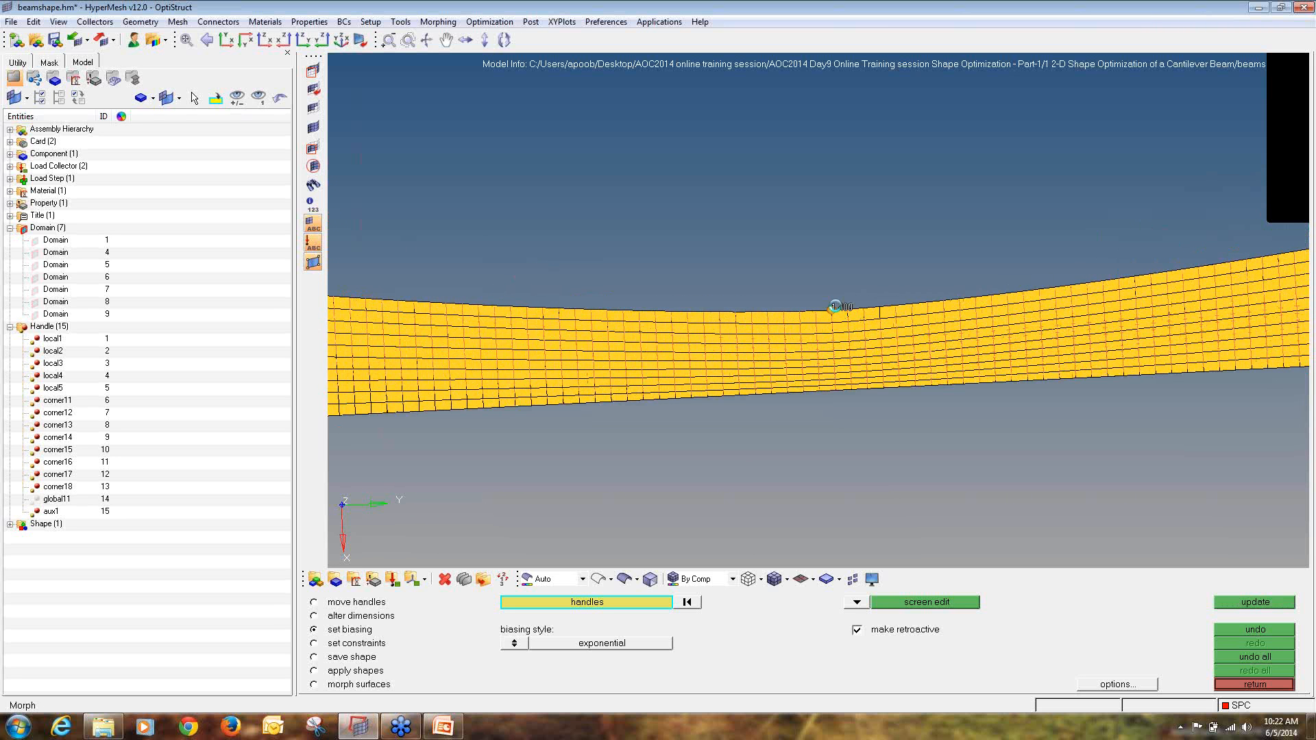
click(1235, 602)
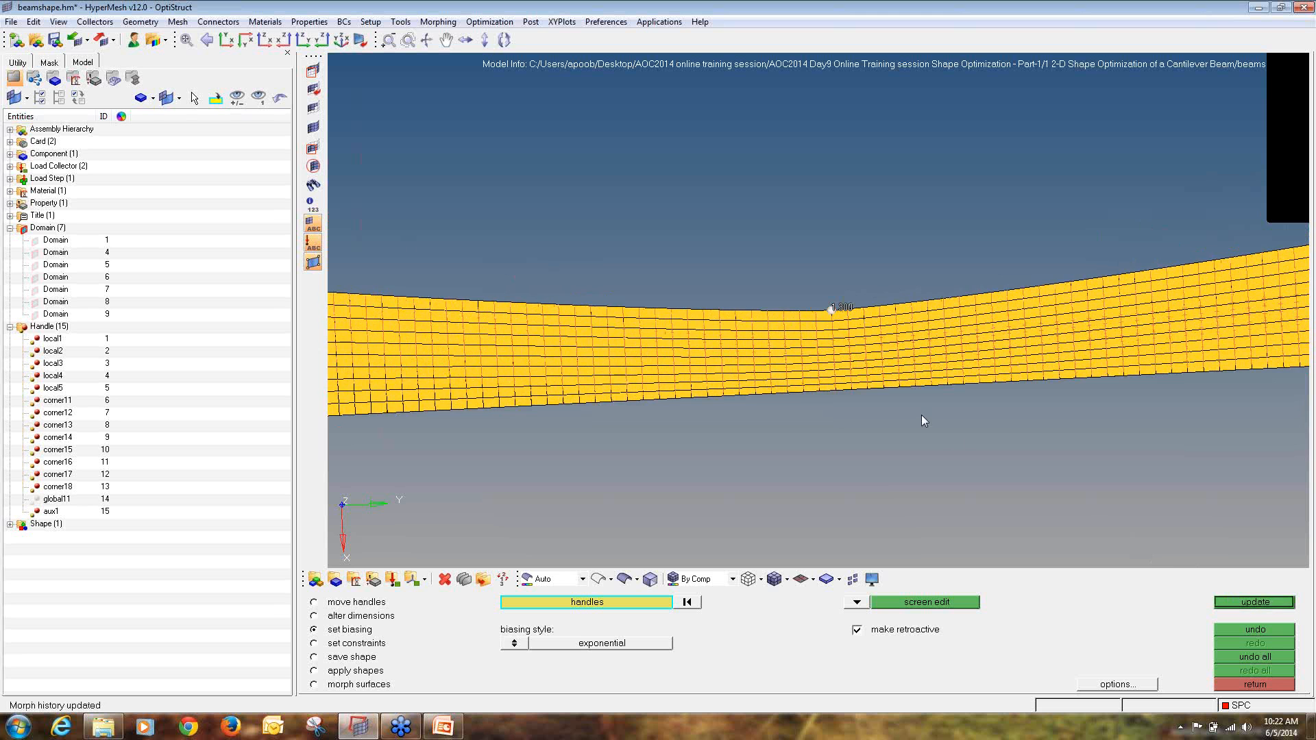
ctrl+scroll(921, 414, down, 3)
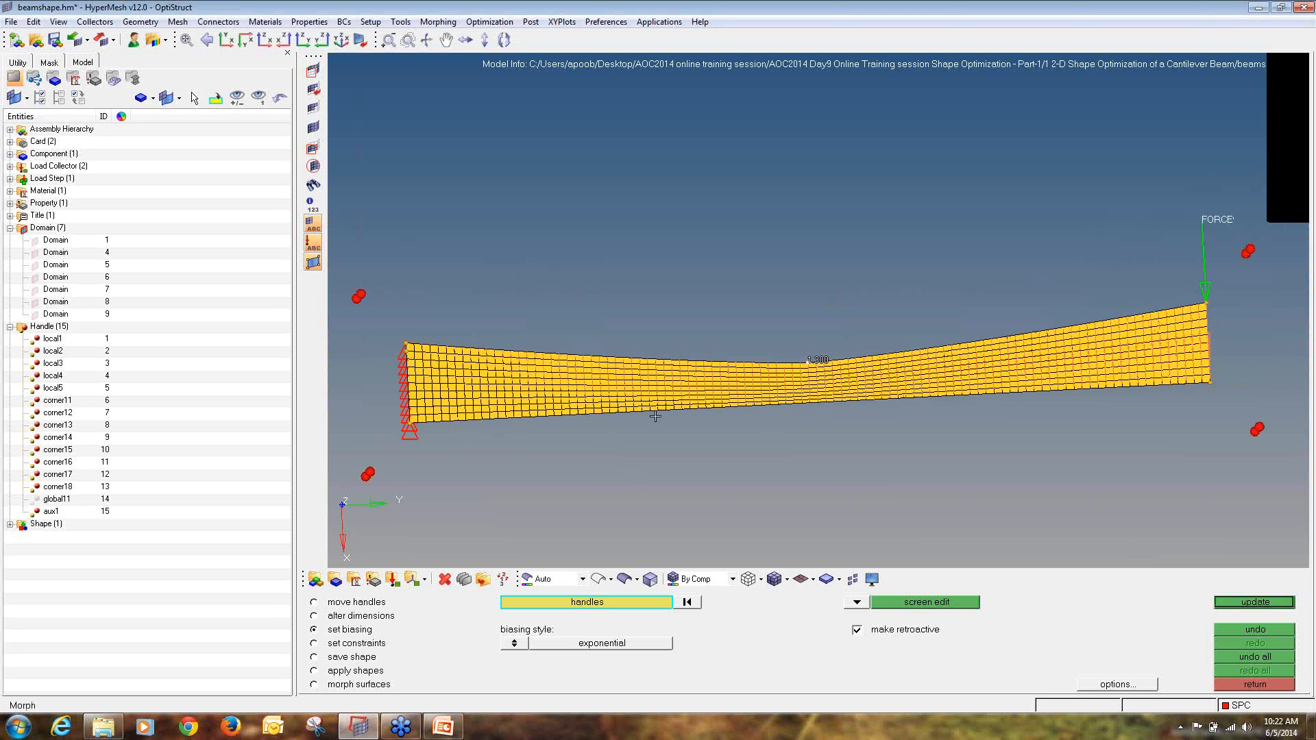
- Save the morph as a dark blue shape2 with node perturbations in the global system, and undo all morphs
click(351, 658)
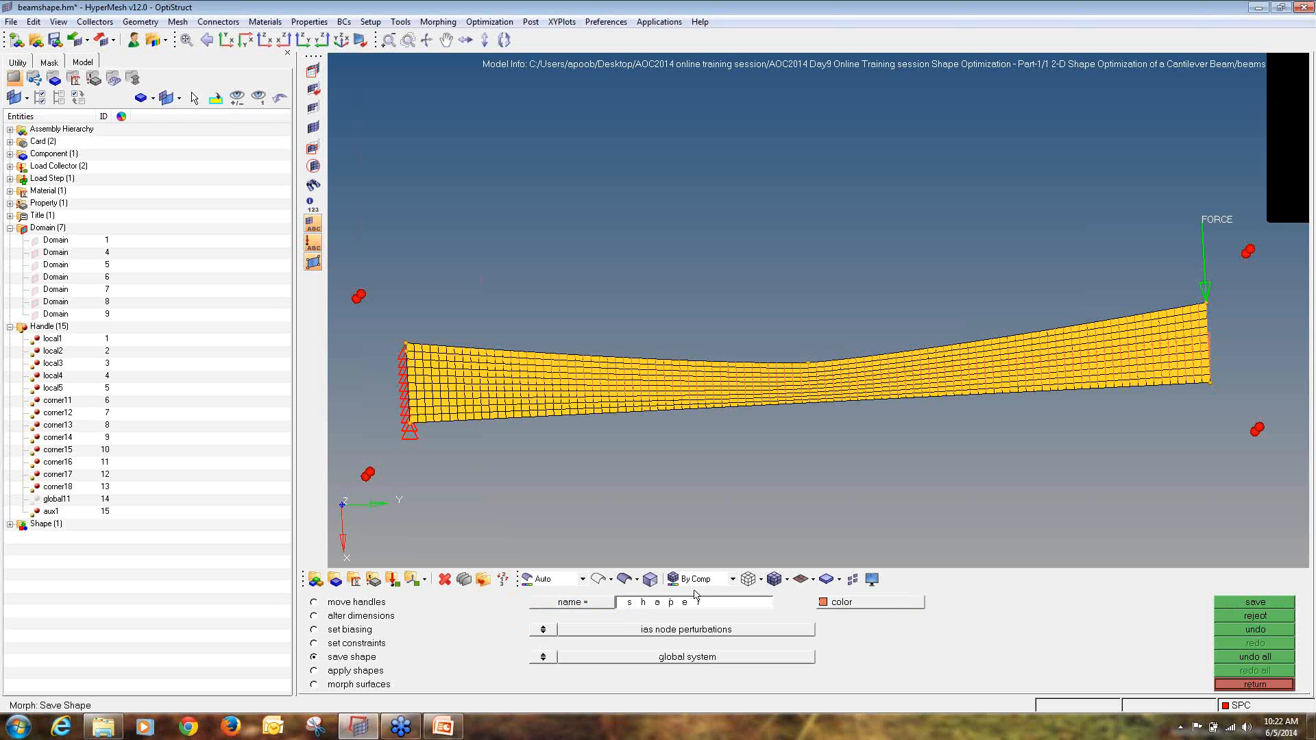
click(732, 607)
click(890, 605)
click(918, 594)
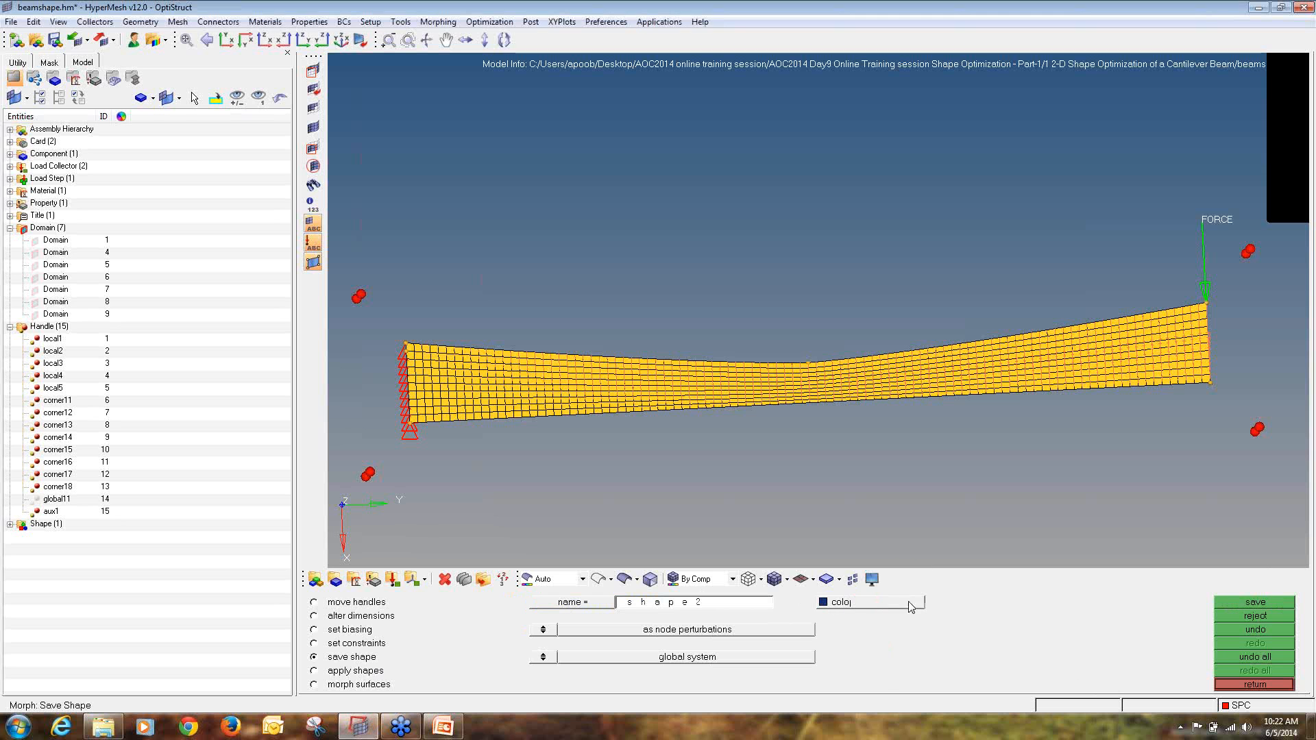
click(1265, 601)
click(787, 645)
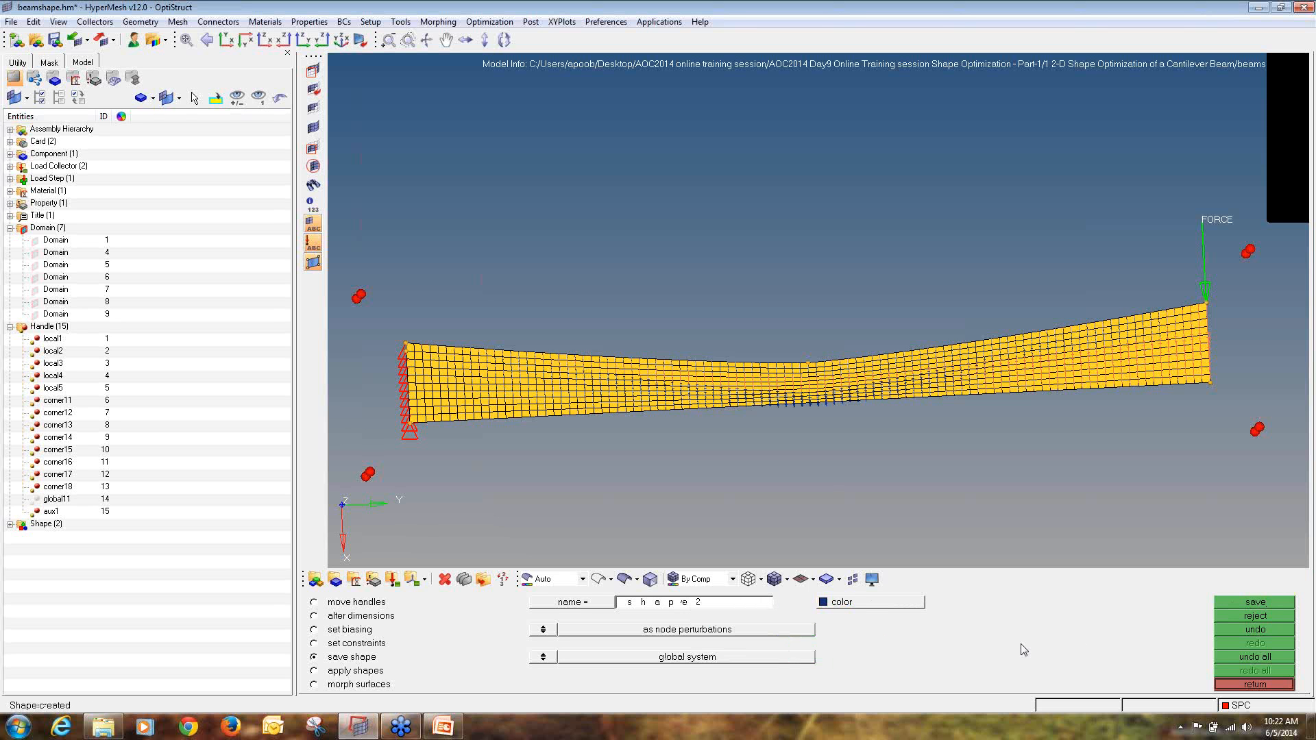
click(1230, 657)
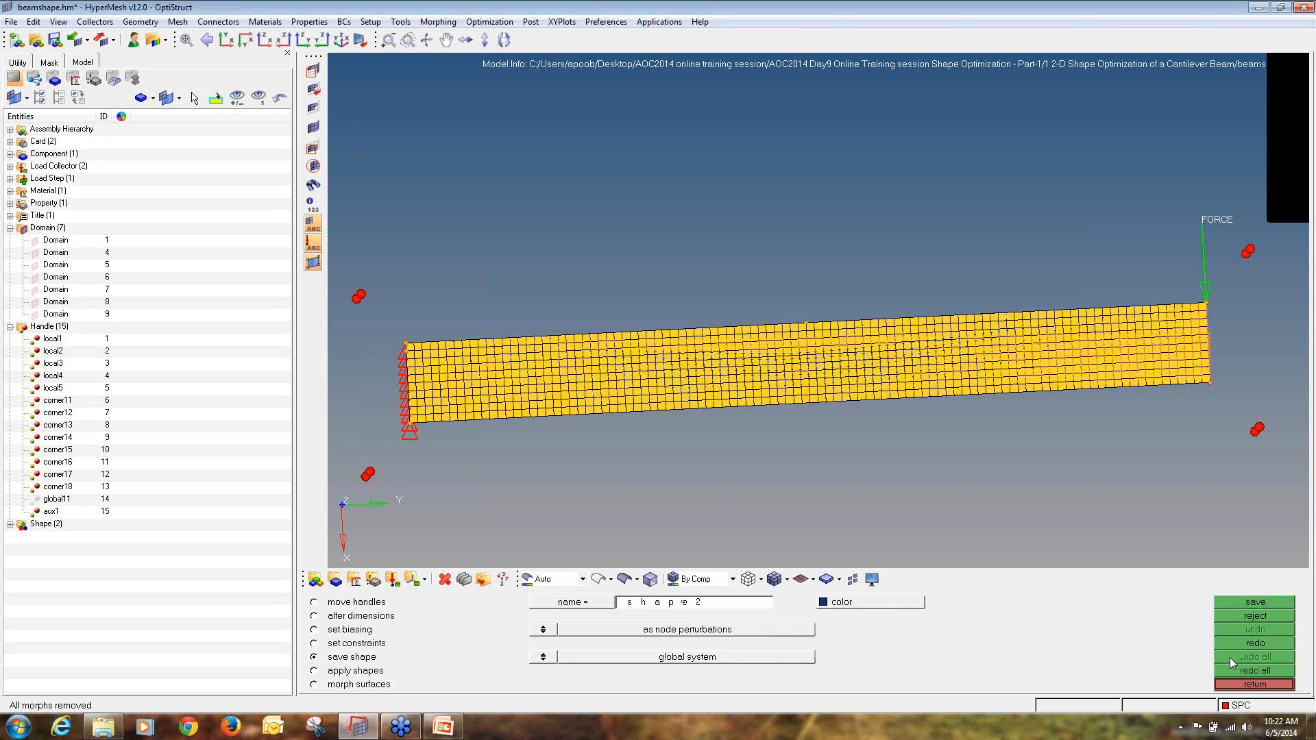
- Show the global11 handle again, and list the saved shapes in the model tree with the domains and handles collapsed
click(37, 500)
click(9, 524)
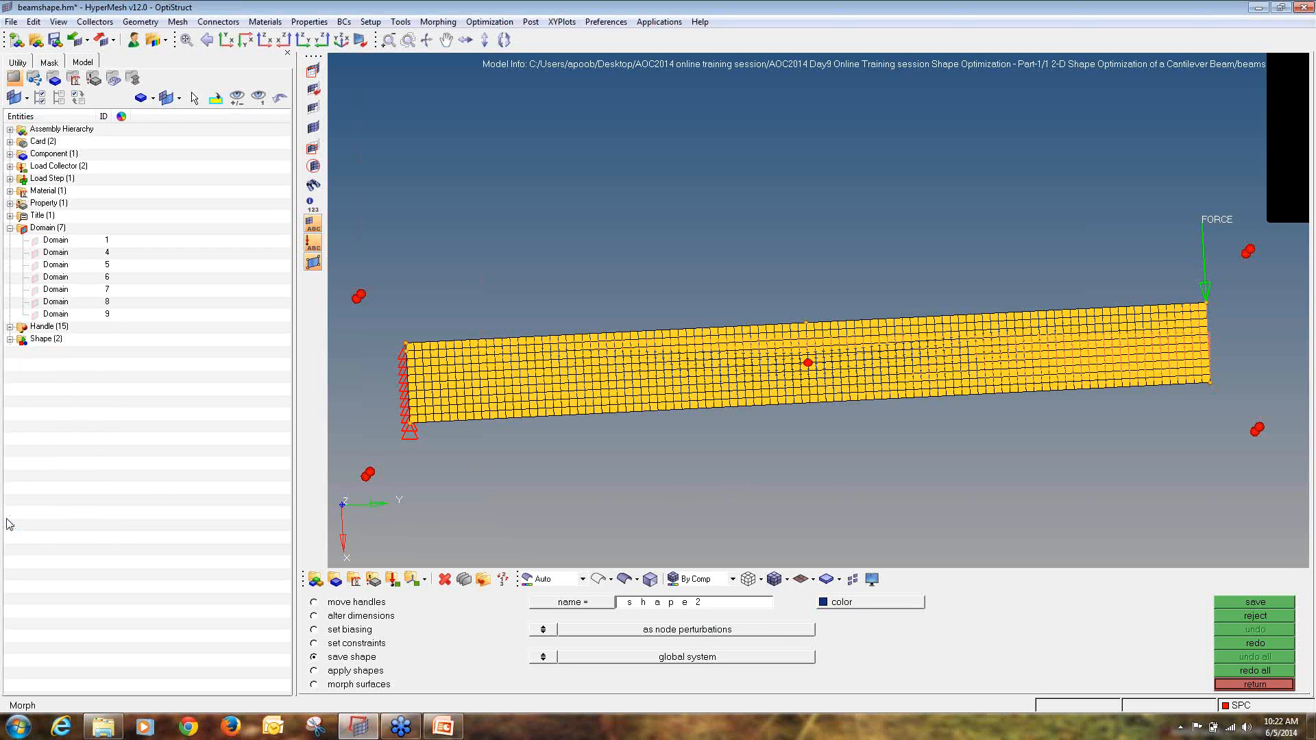
click(9, 338)
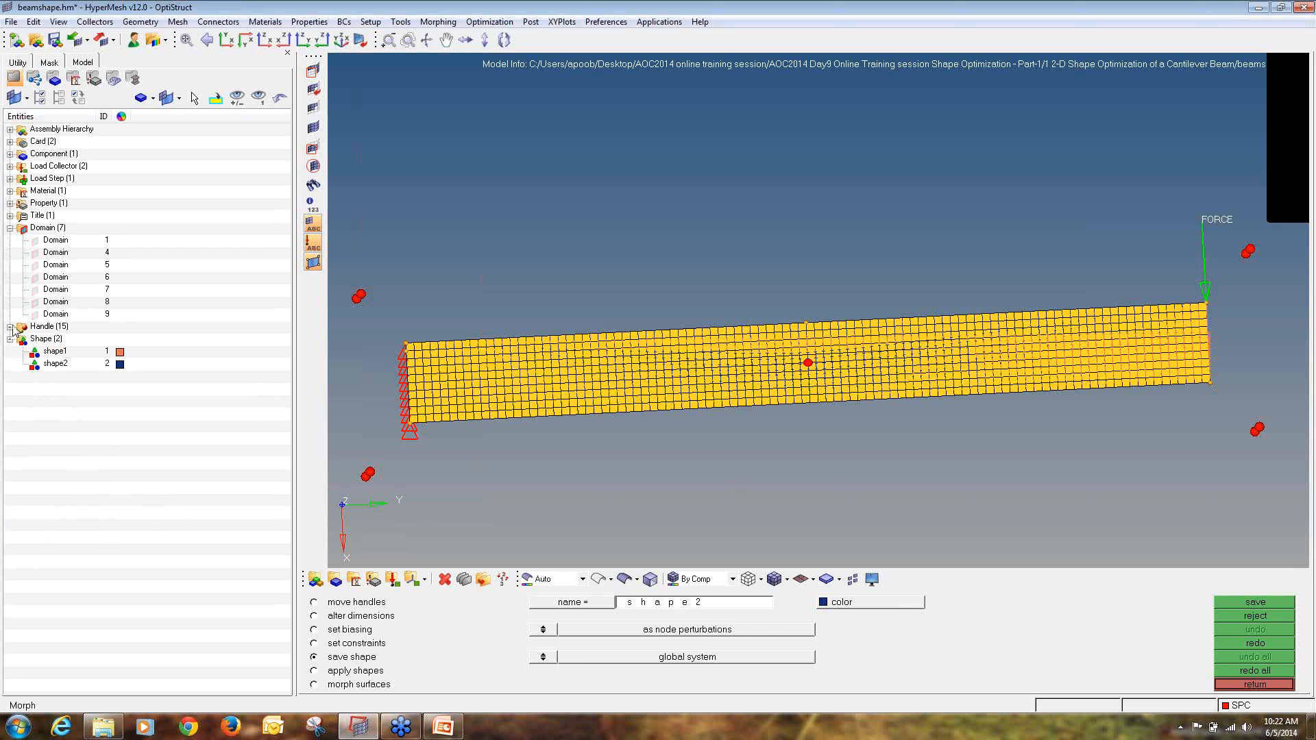
click(10, 228)
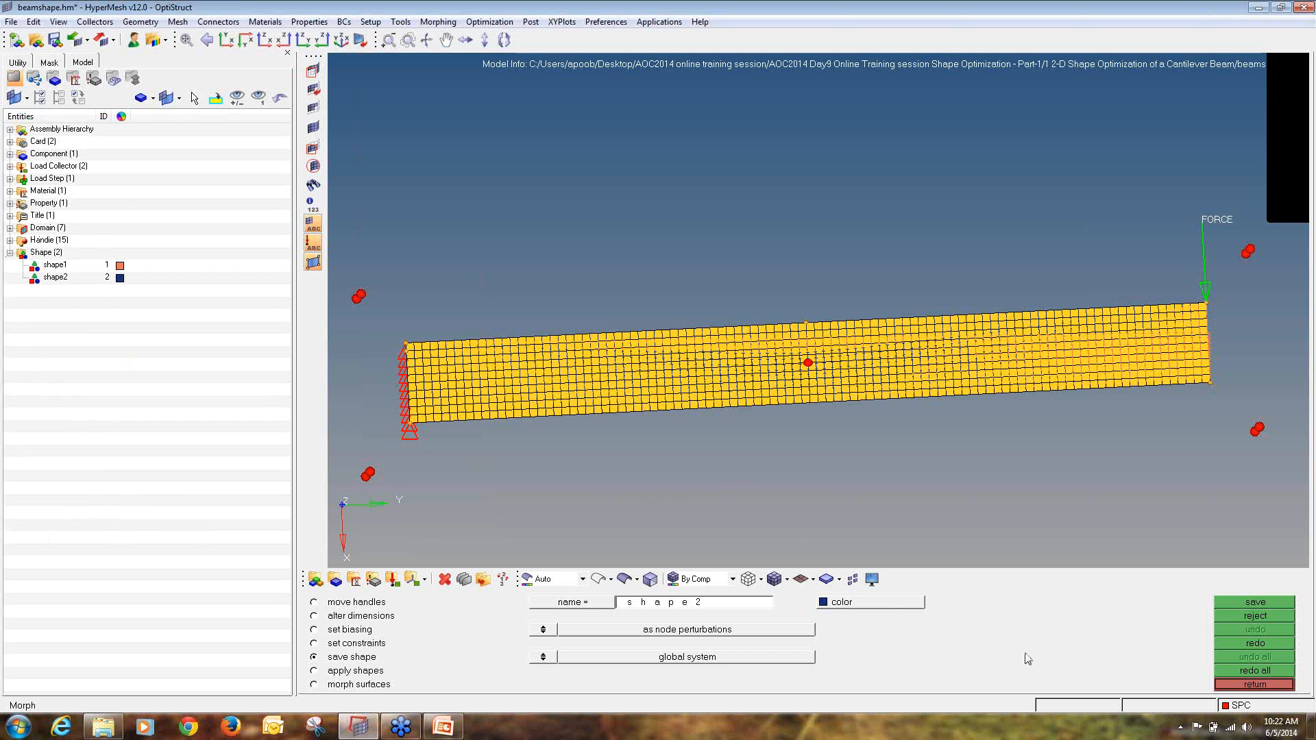
- Create shape design variables for shape1 and shape2 together, using the multiple desvars option
click(1229, 688)
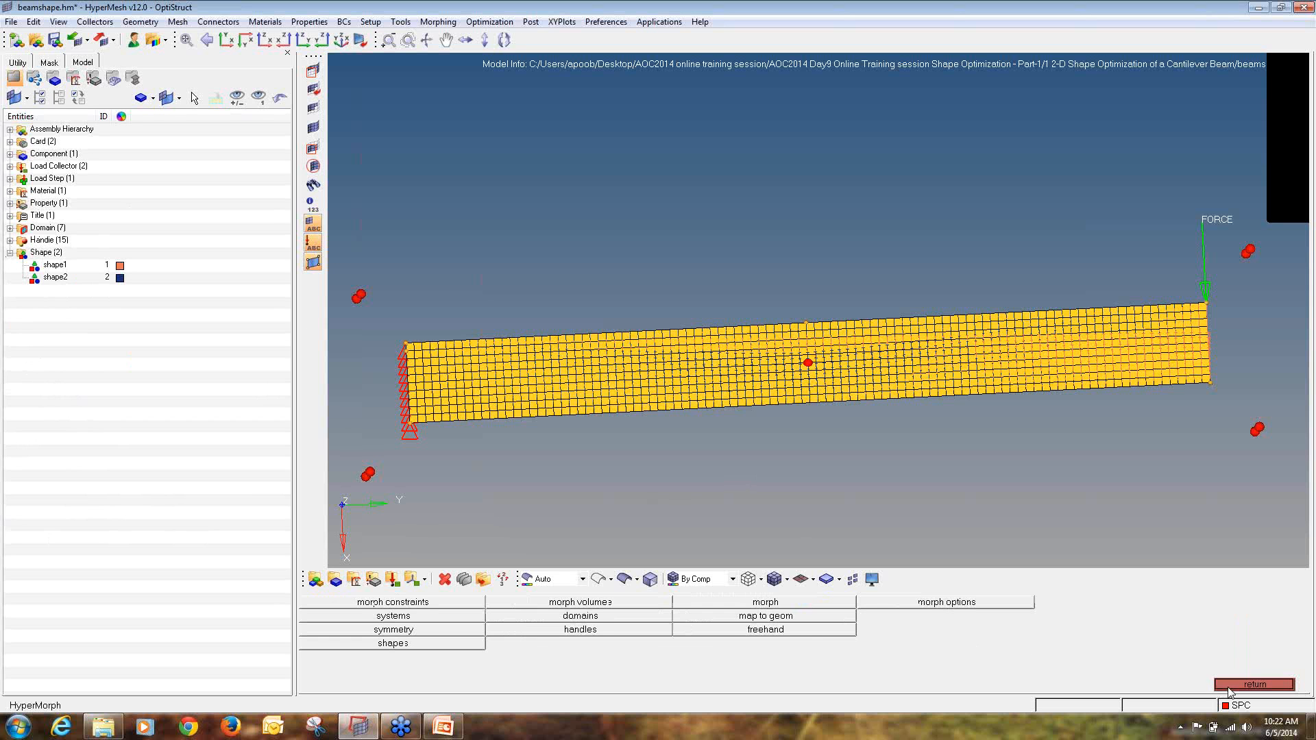
click(1230, 686)
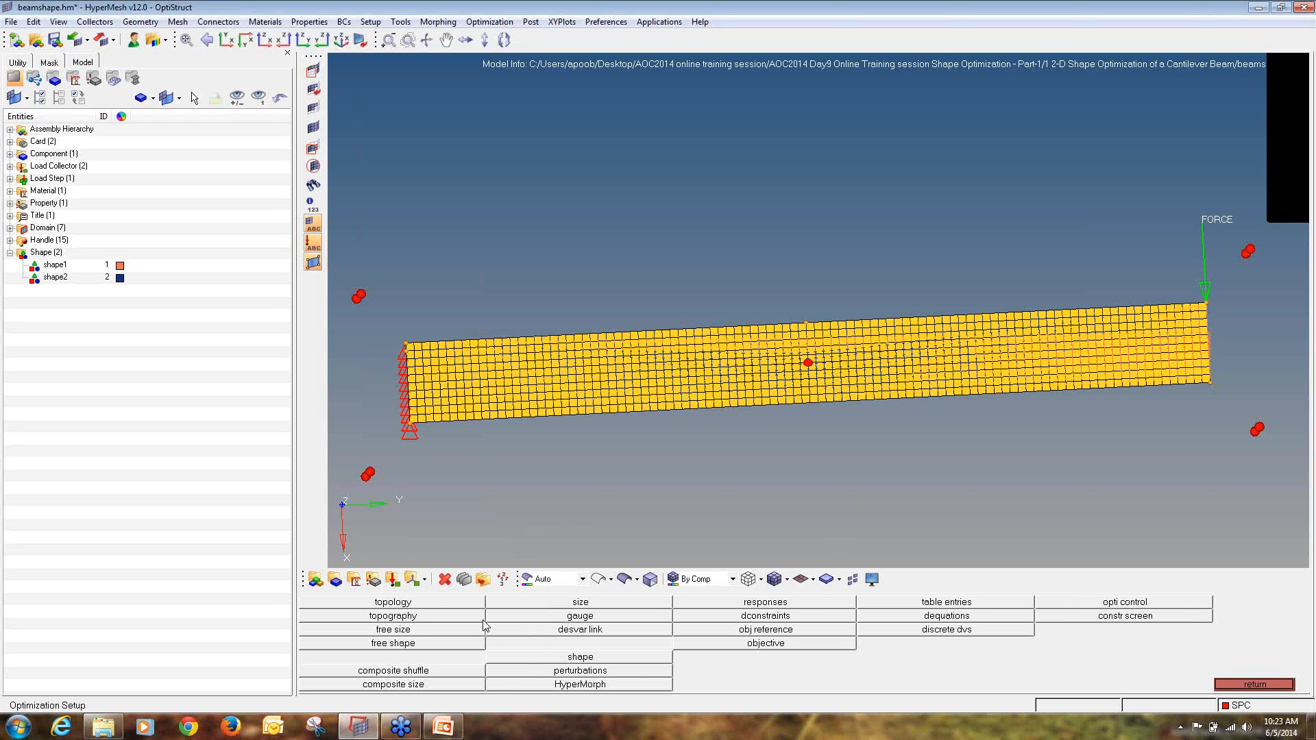
click(632, 660)
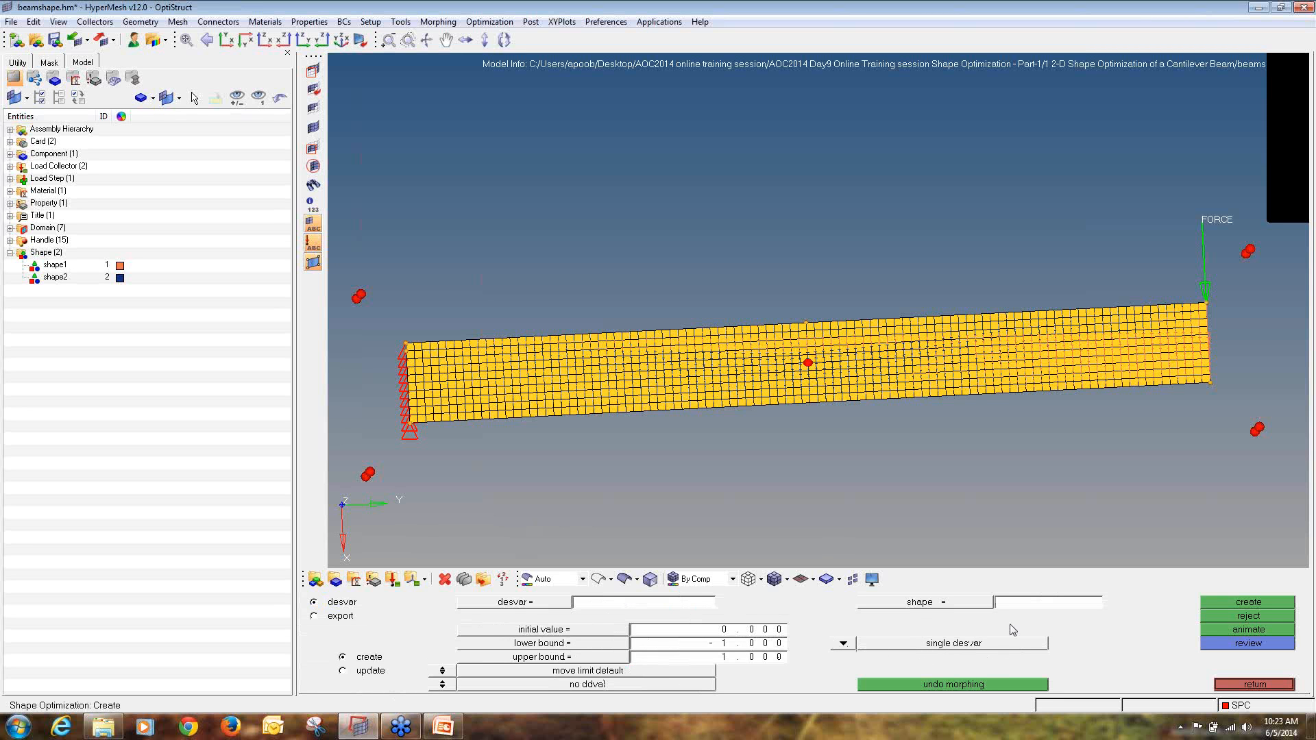
click(844, 644)
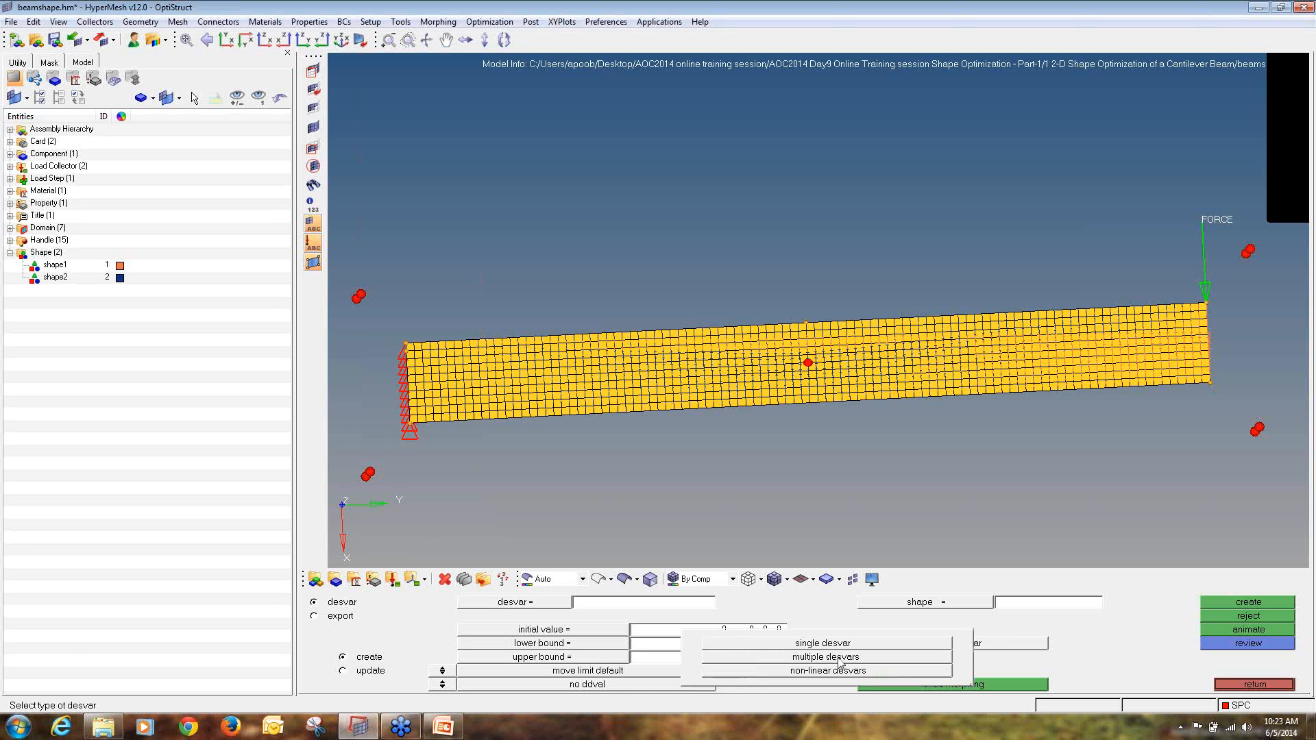
click(835, 658)
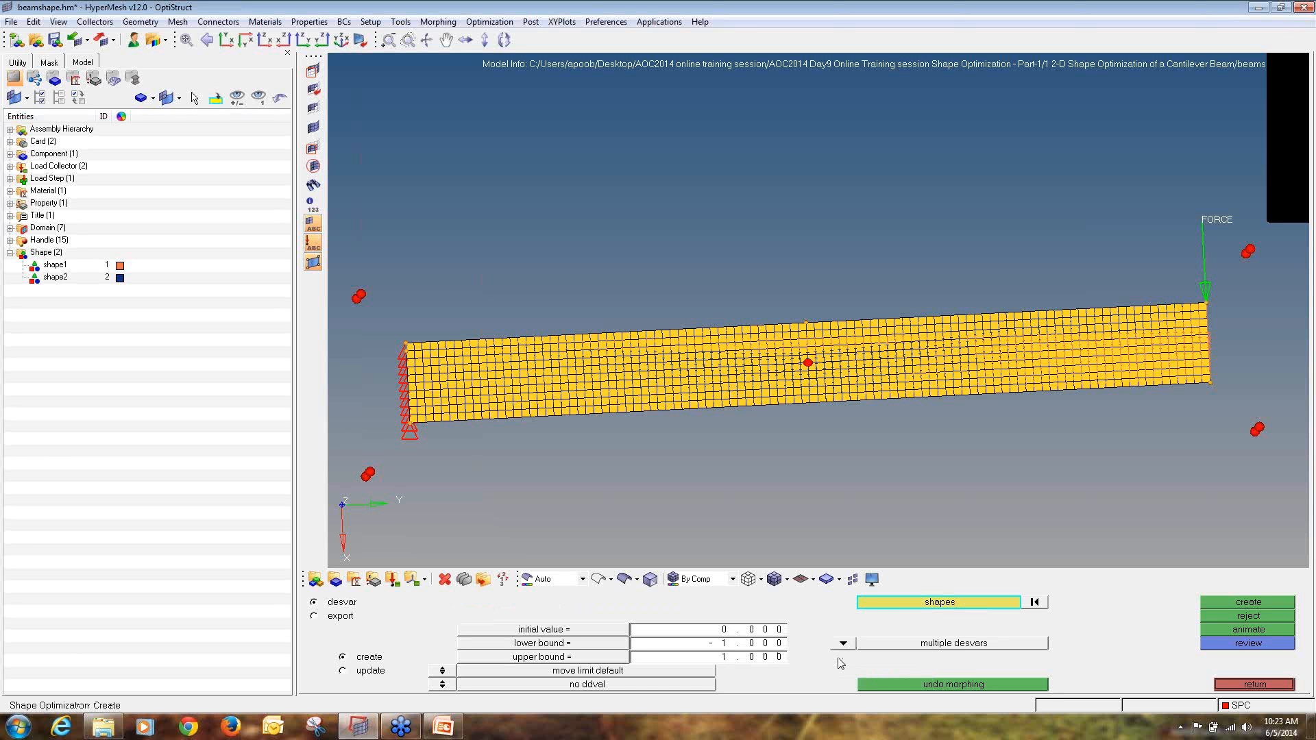
click(920, 607)
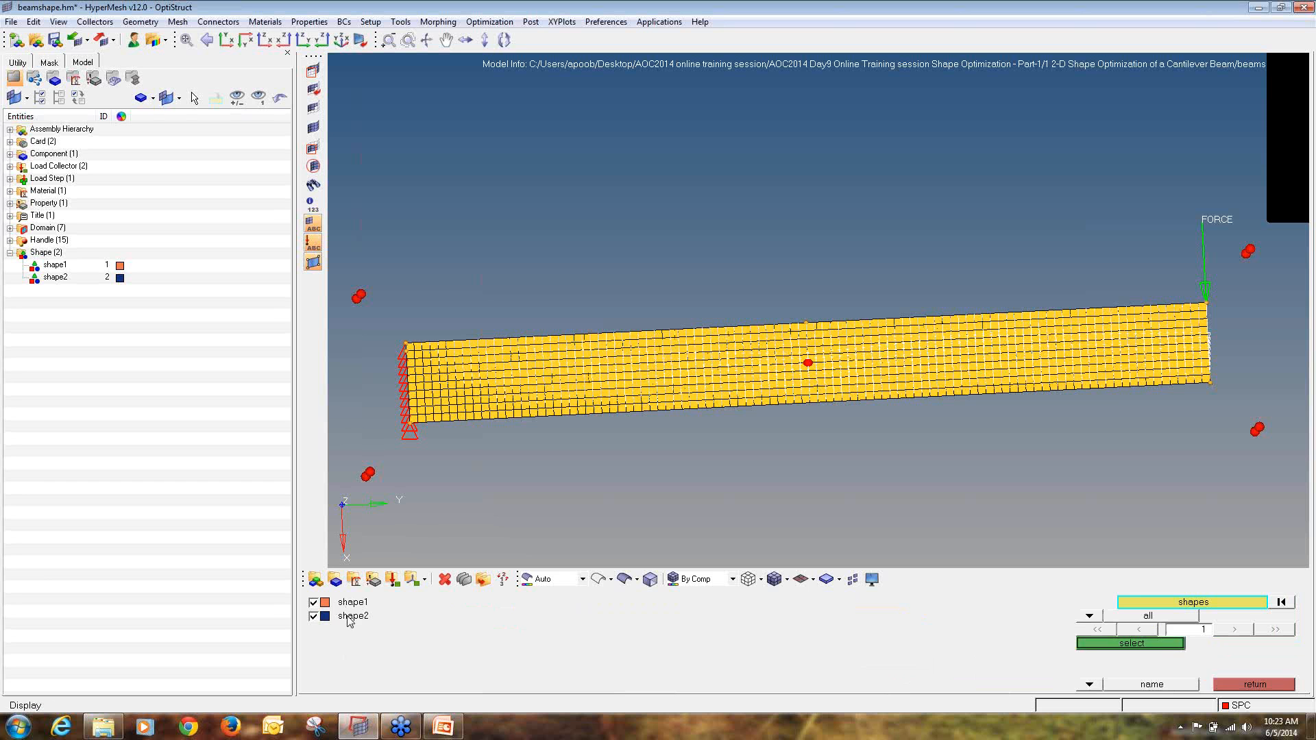
click(1099, 644)
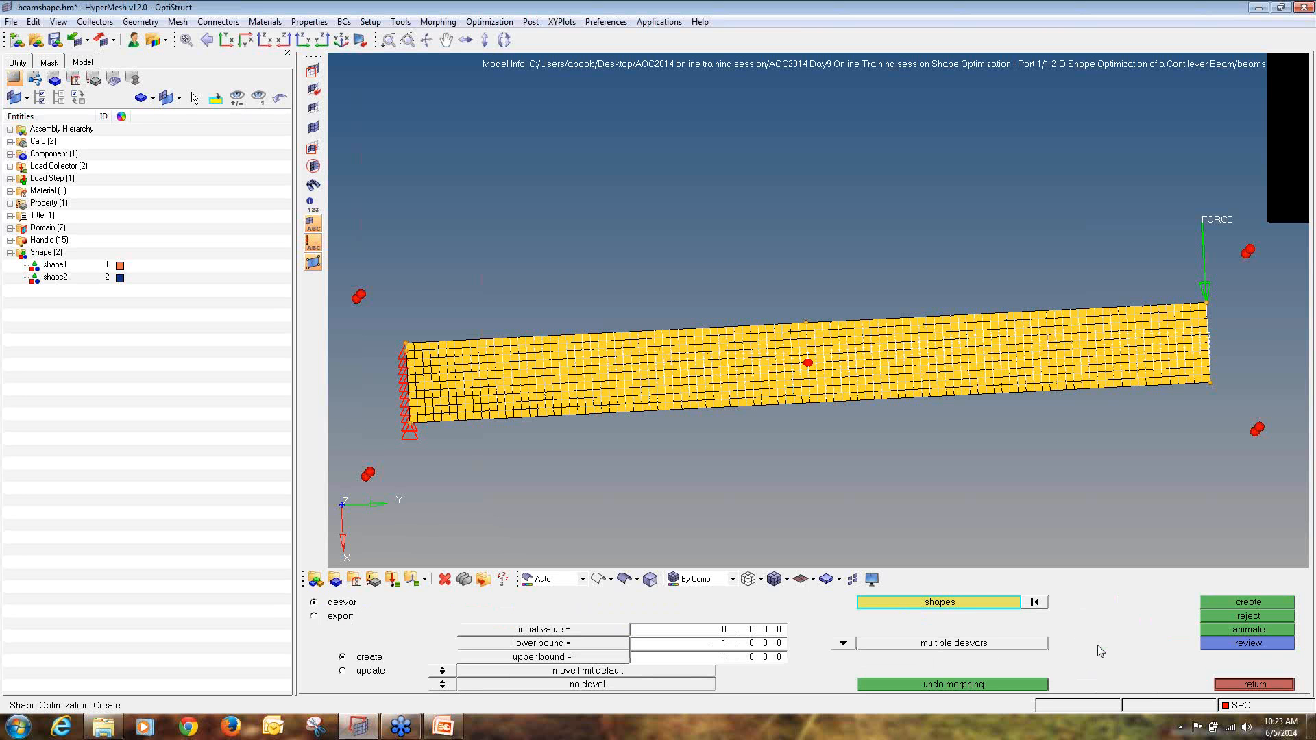
click(1257, 604)
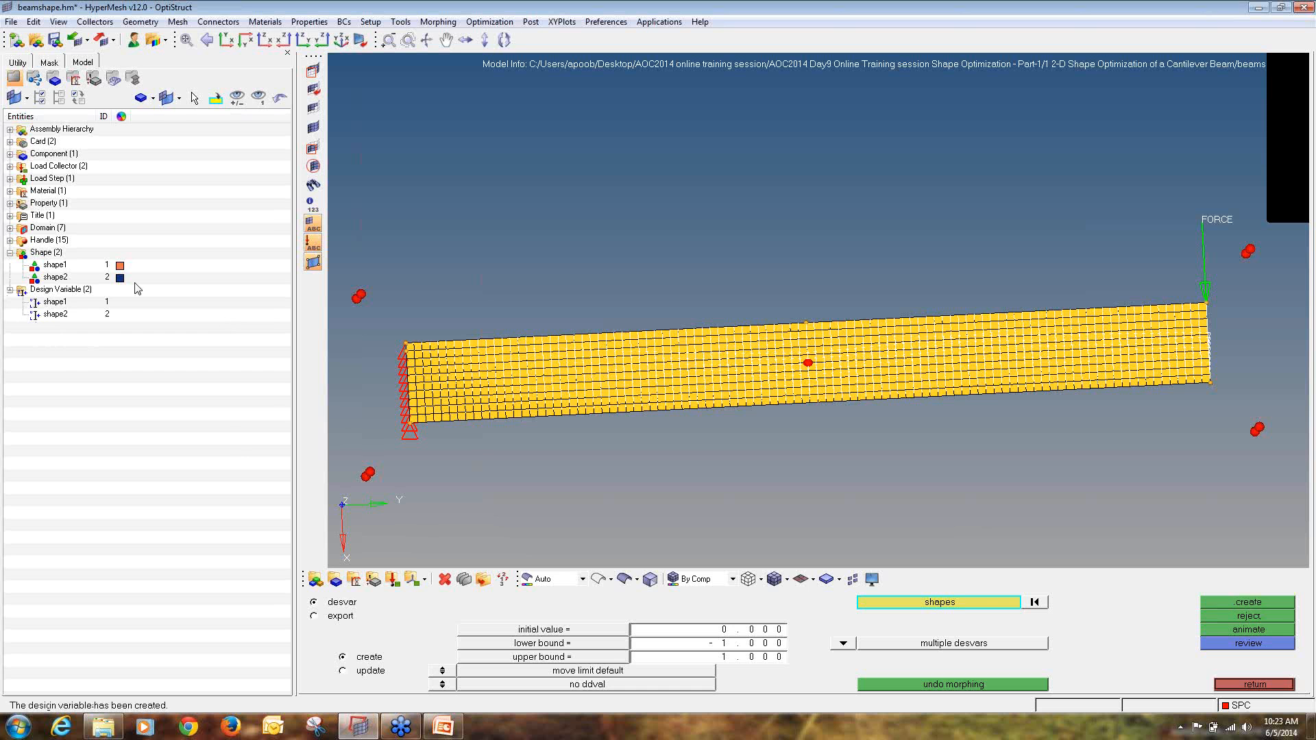
click(1286, 687)
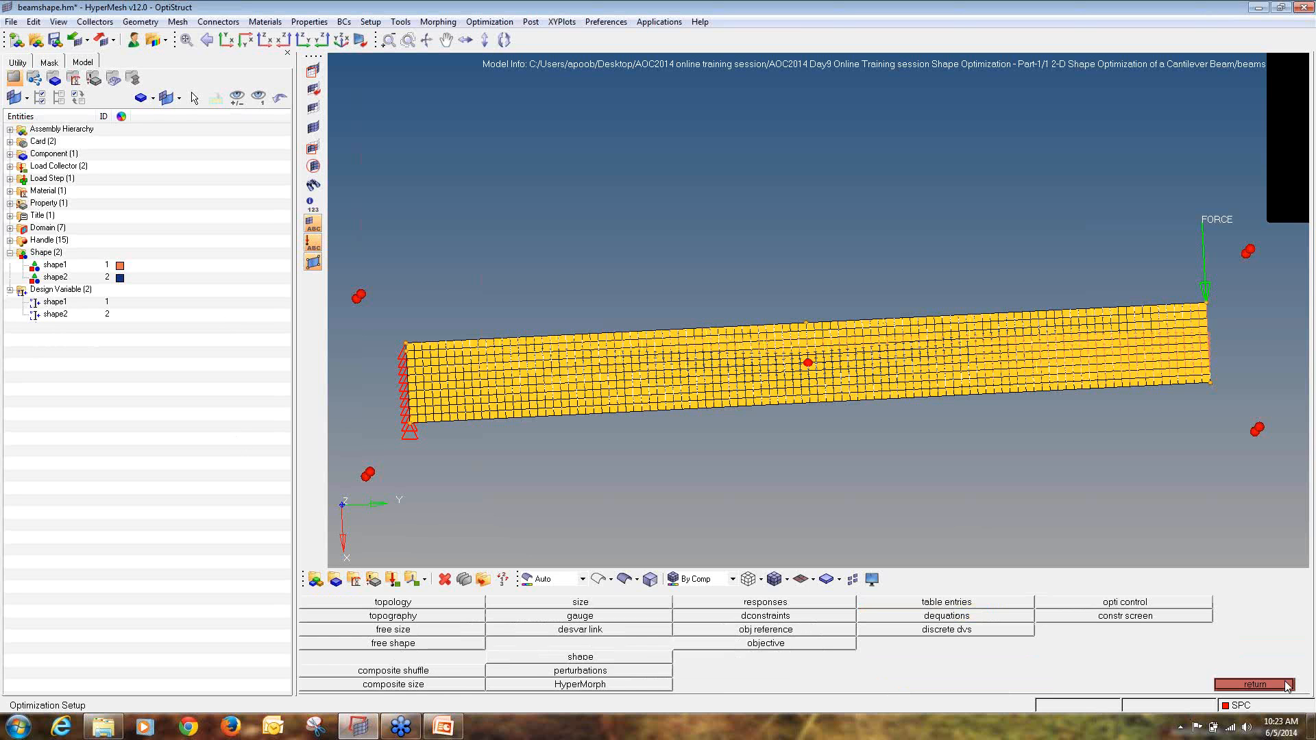
- Create a total volume response named vol
click(852, 608)
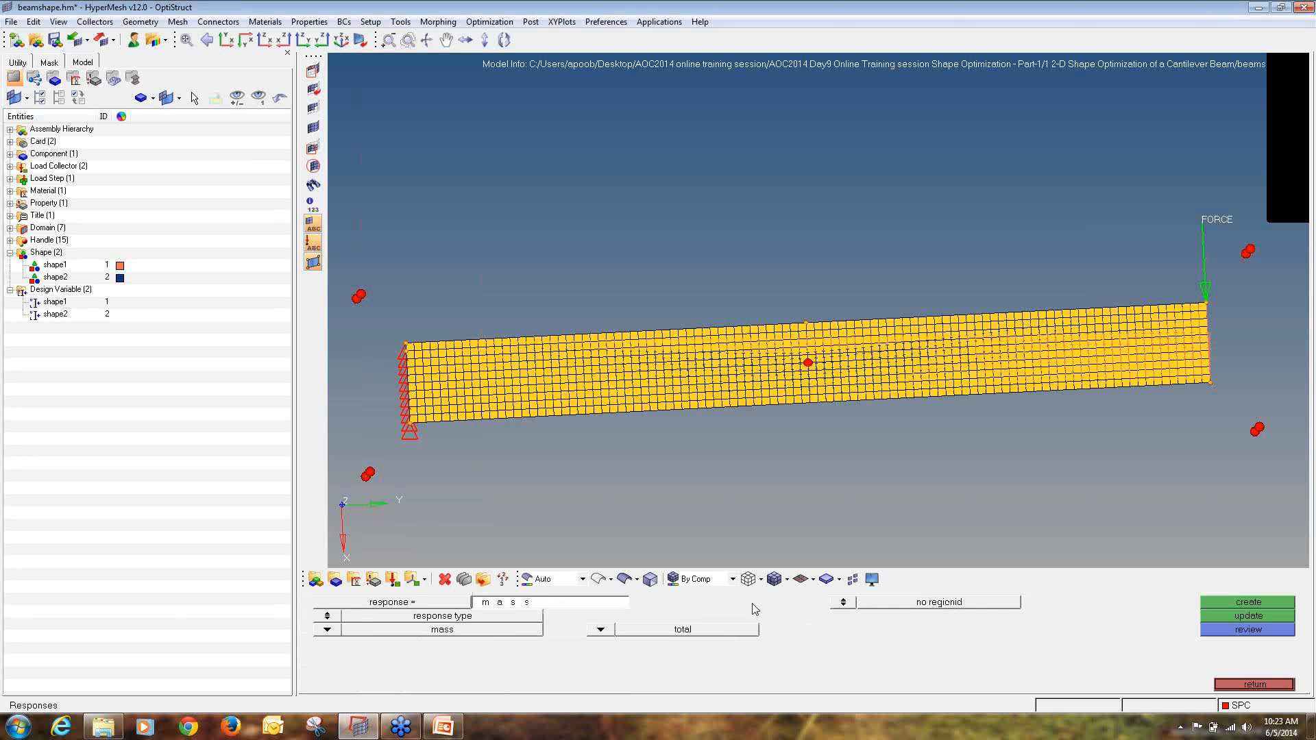
text(mass)
text(vol)
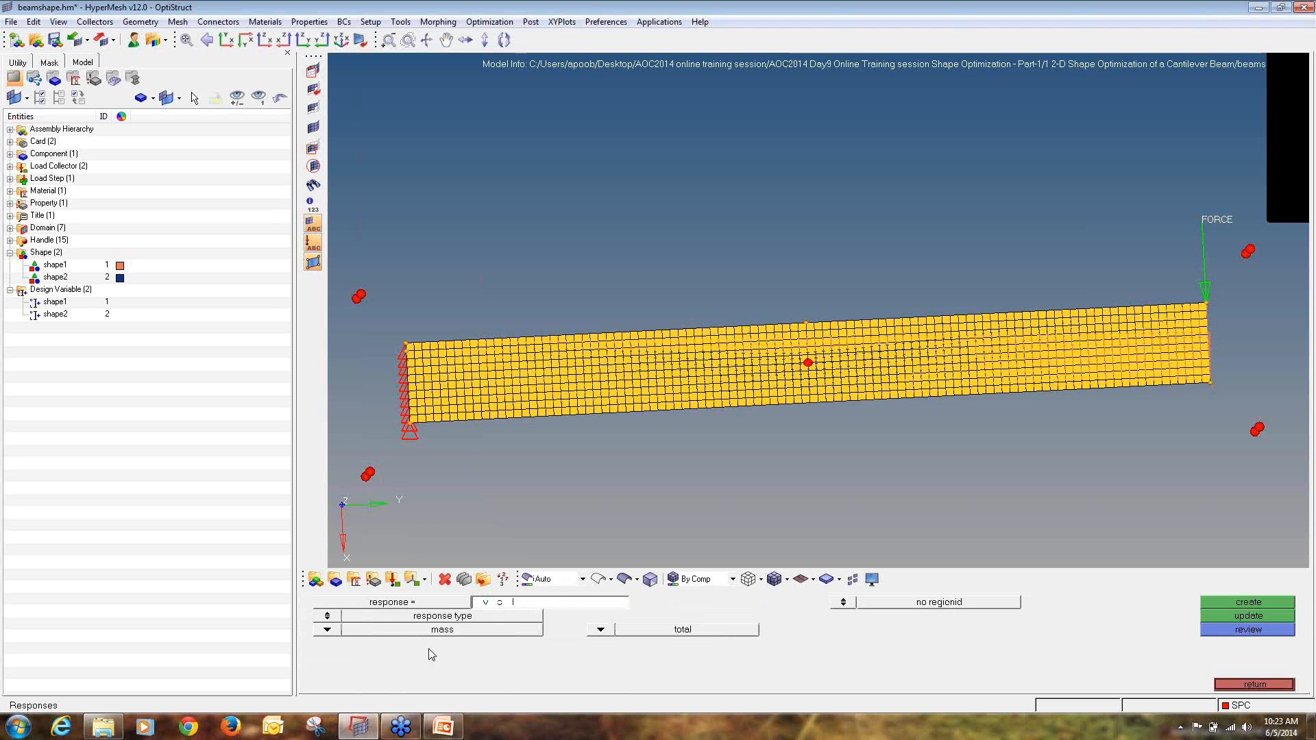
click(327, 629)
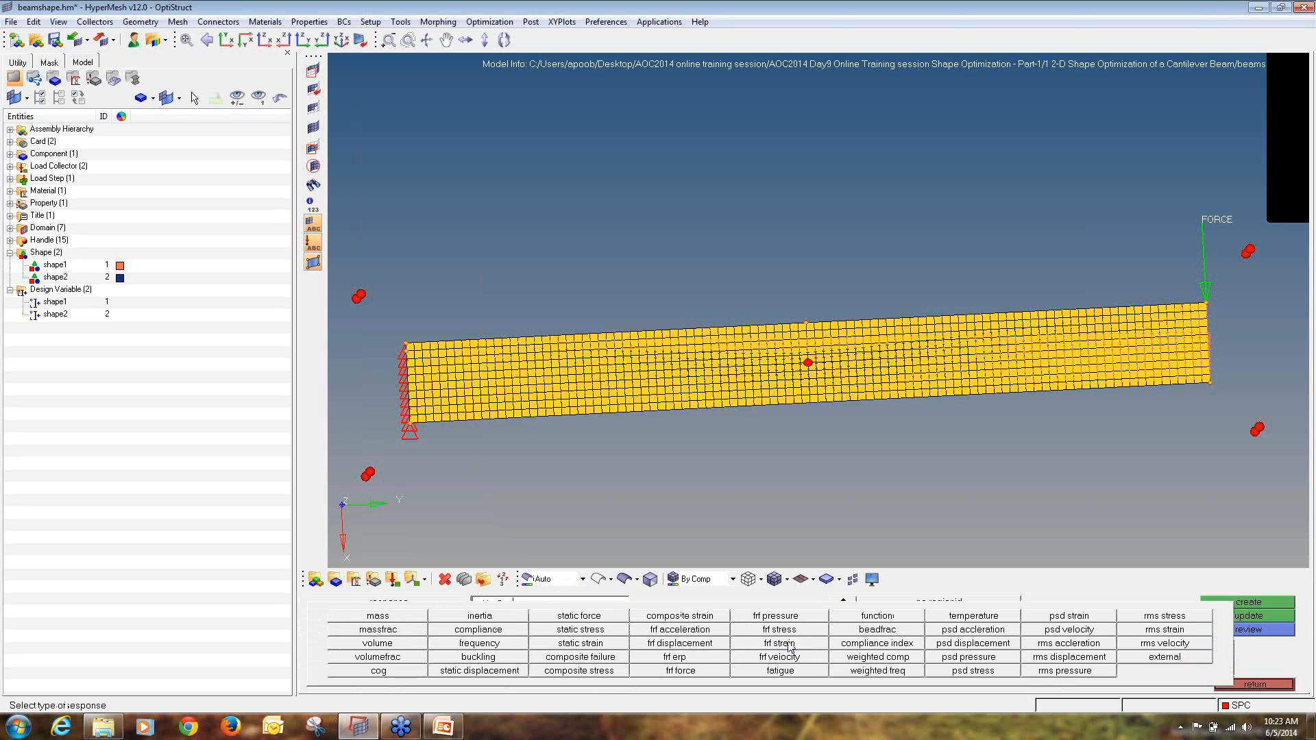
click(414, 648)
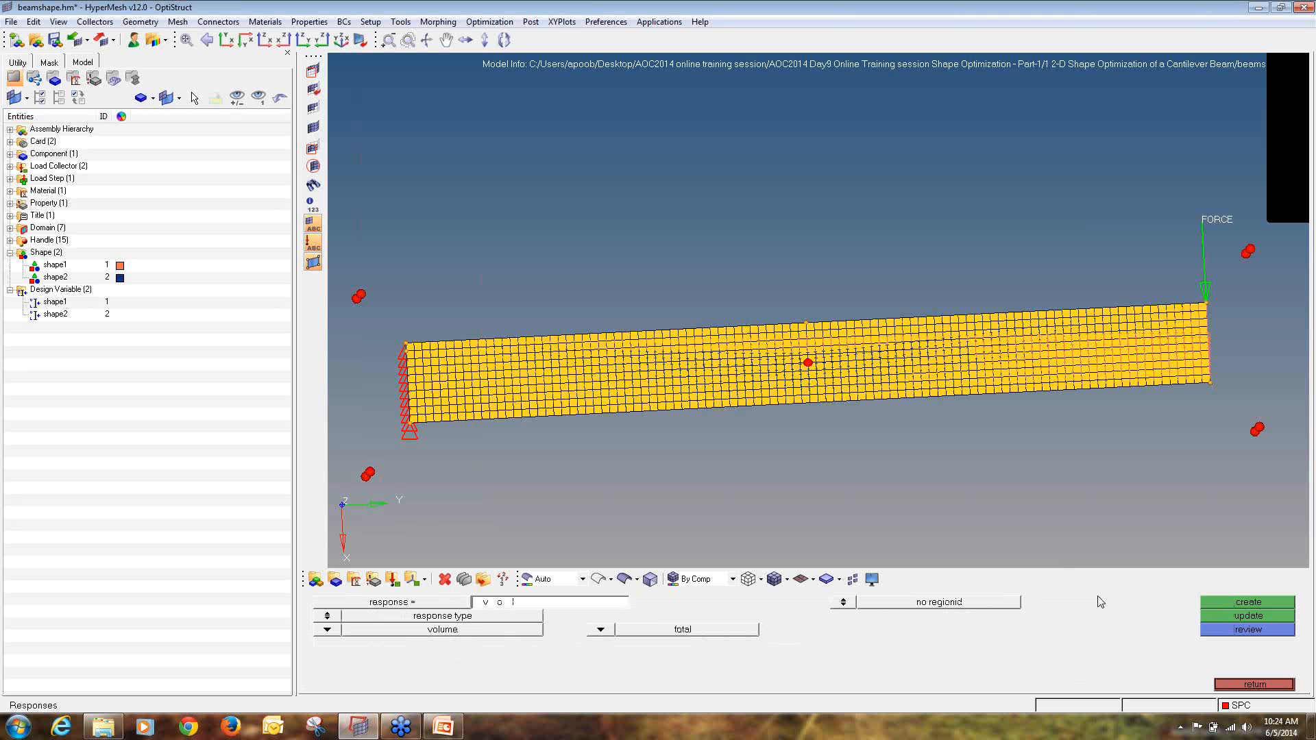
click(1223, 600)
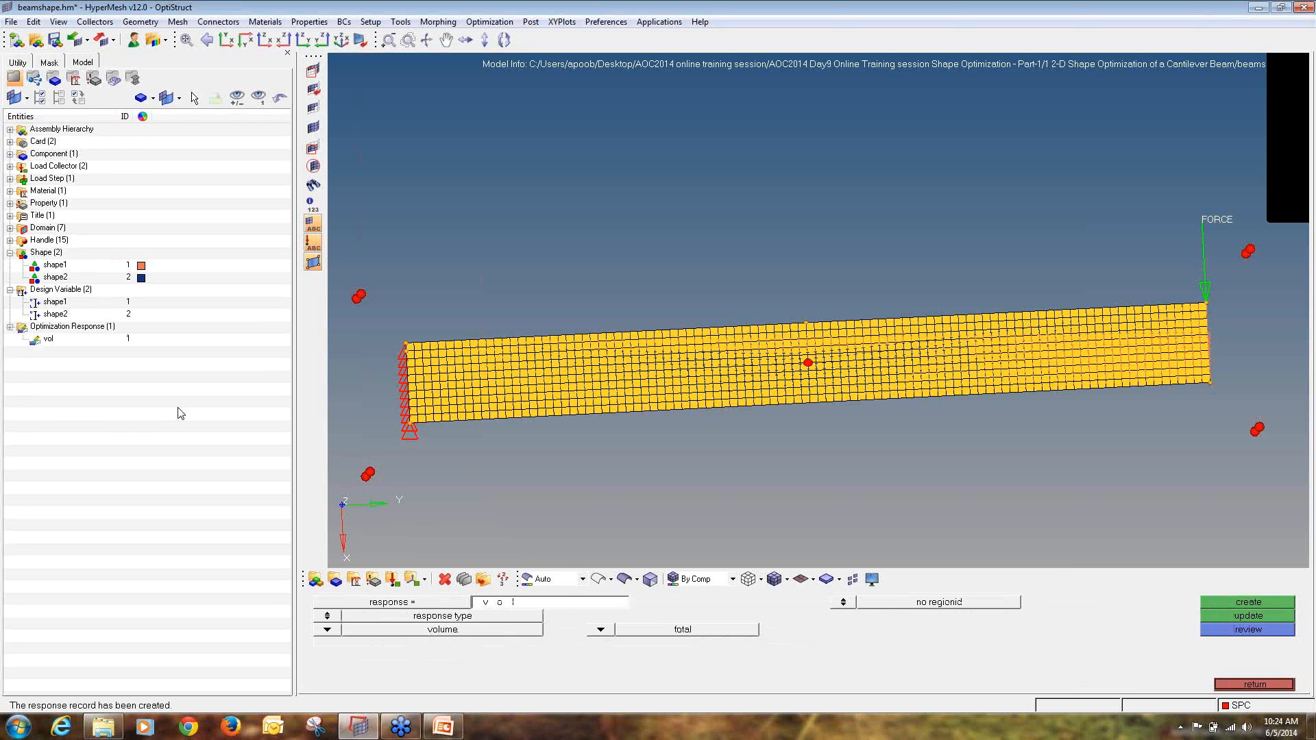
- Create a static displacement response named displ for the node with ID 1115 in the dof1 direction
click(564, 603)
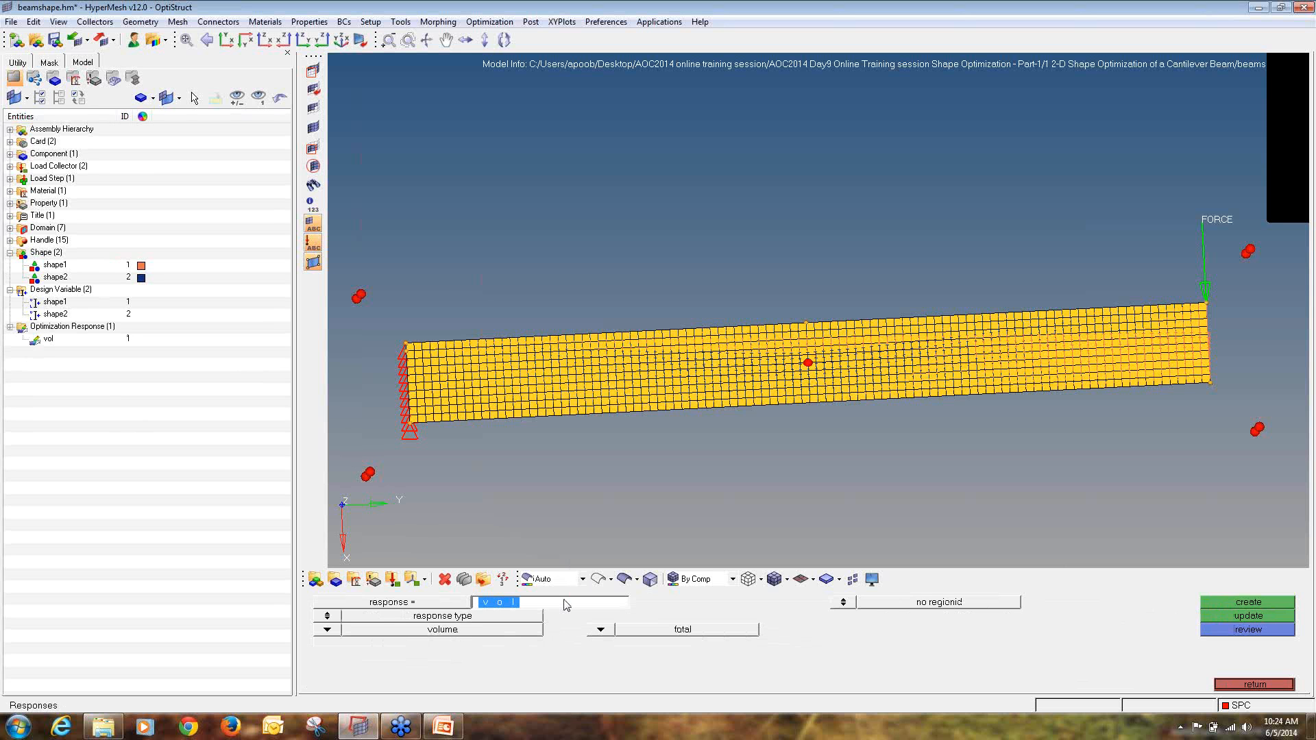
text(displ)
click(327, 630)
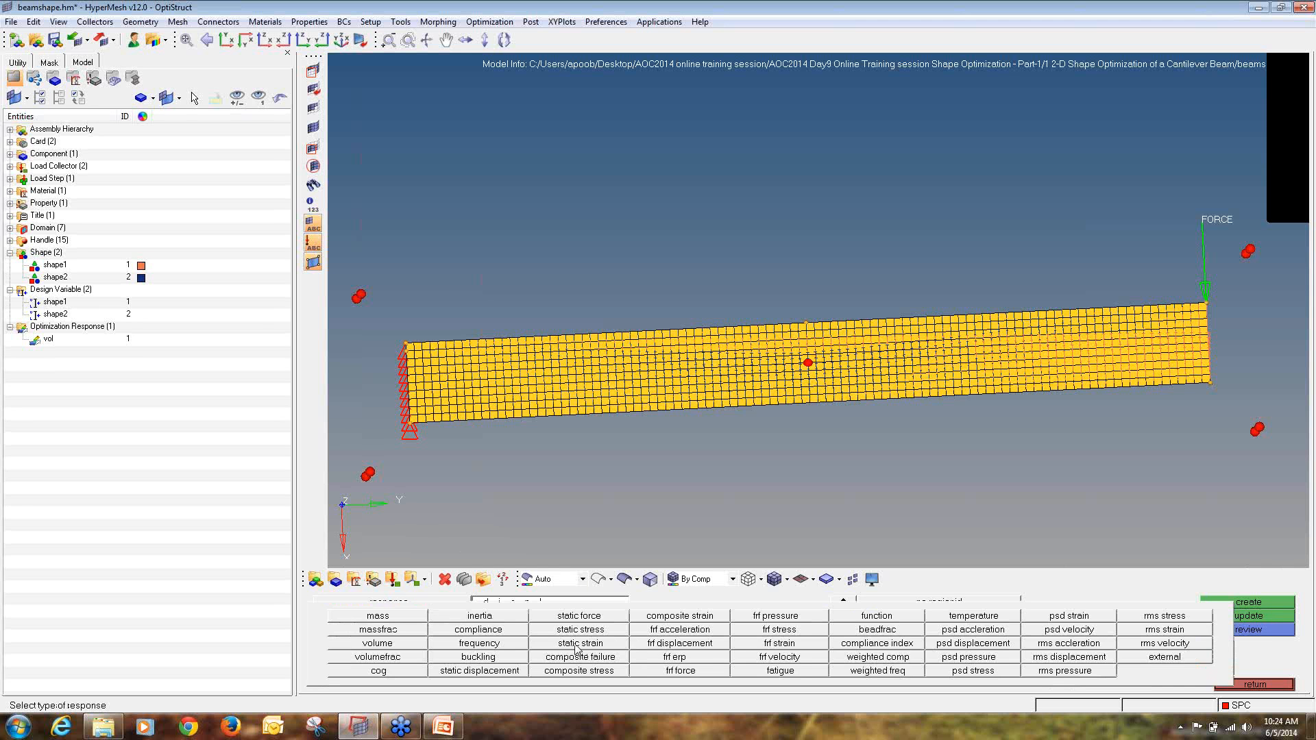
click(522, 671)
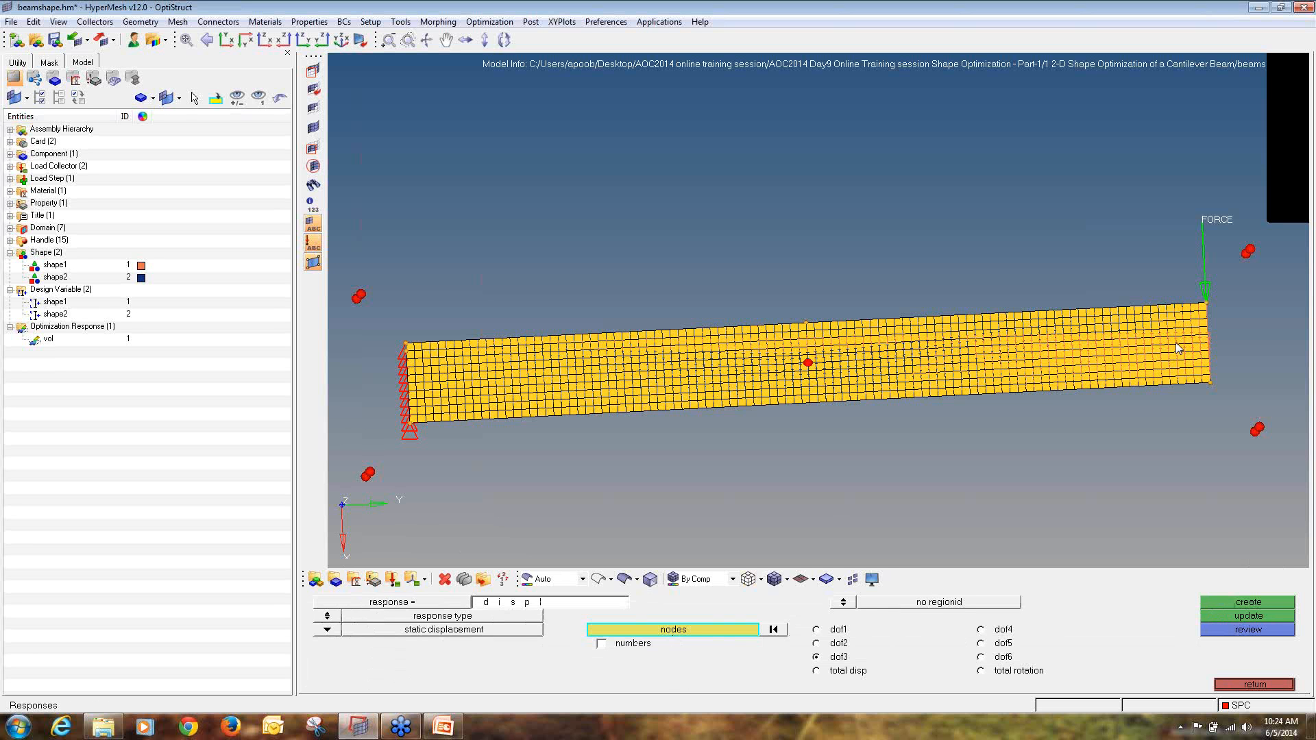
click(1208, 302)
click(717, 632)
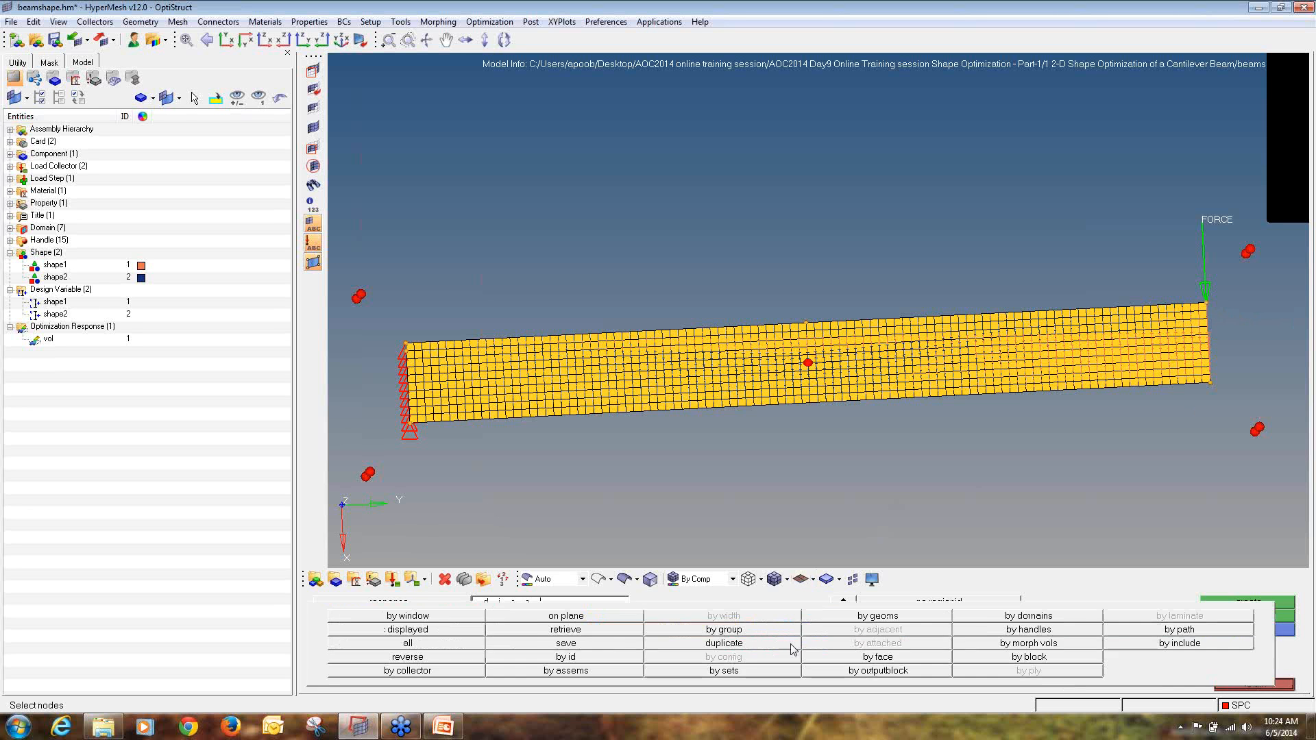
click(583, 657)
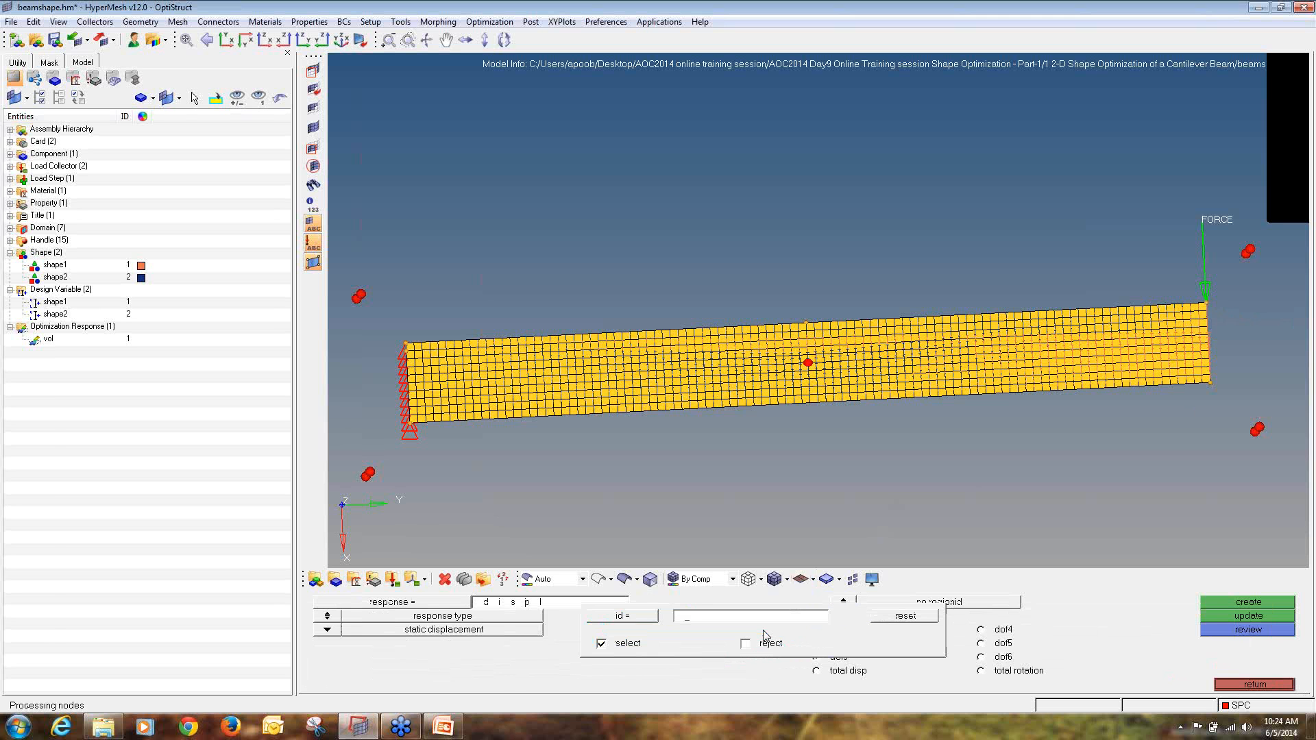
text(1115)
key(Return)
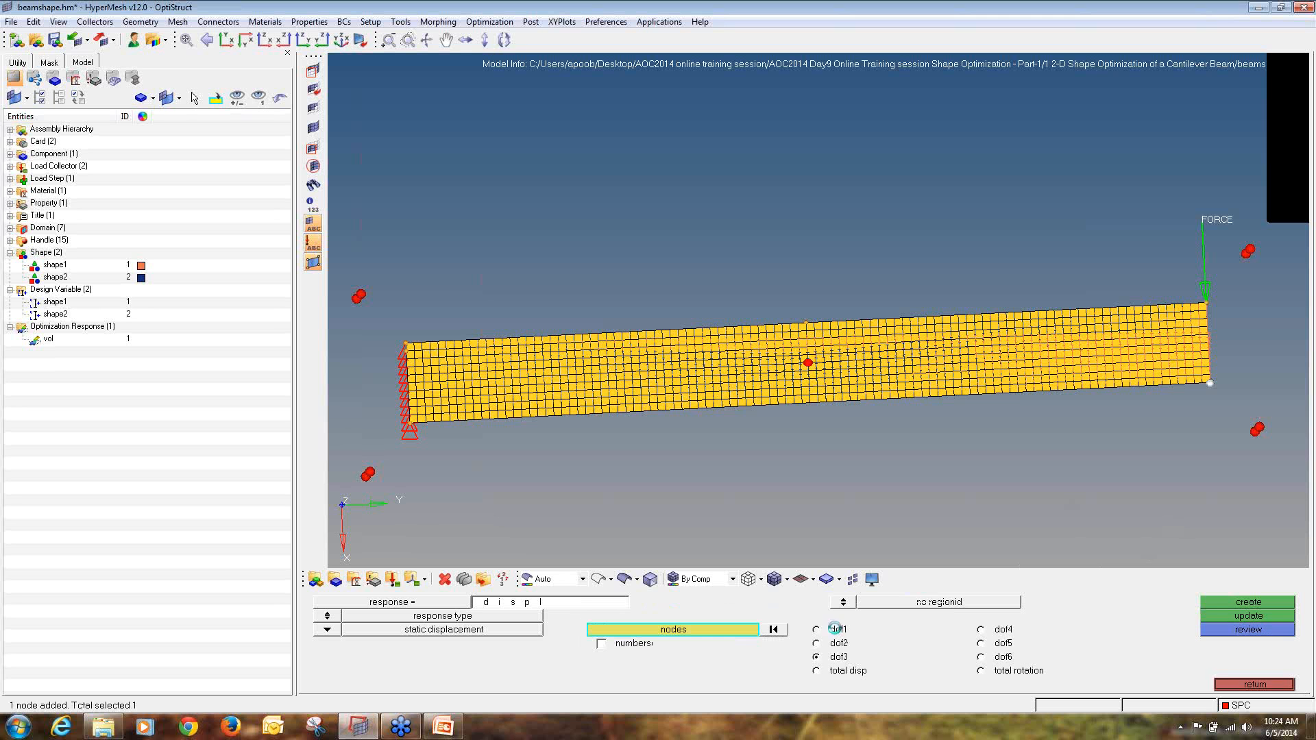
click(834, 629)
click(1250, 604)
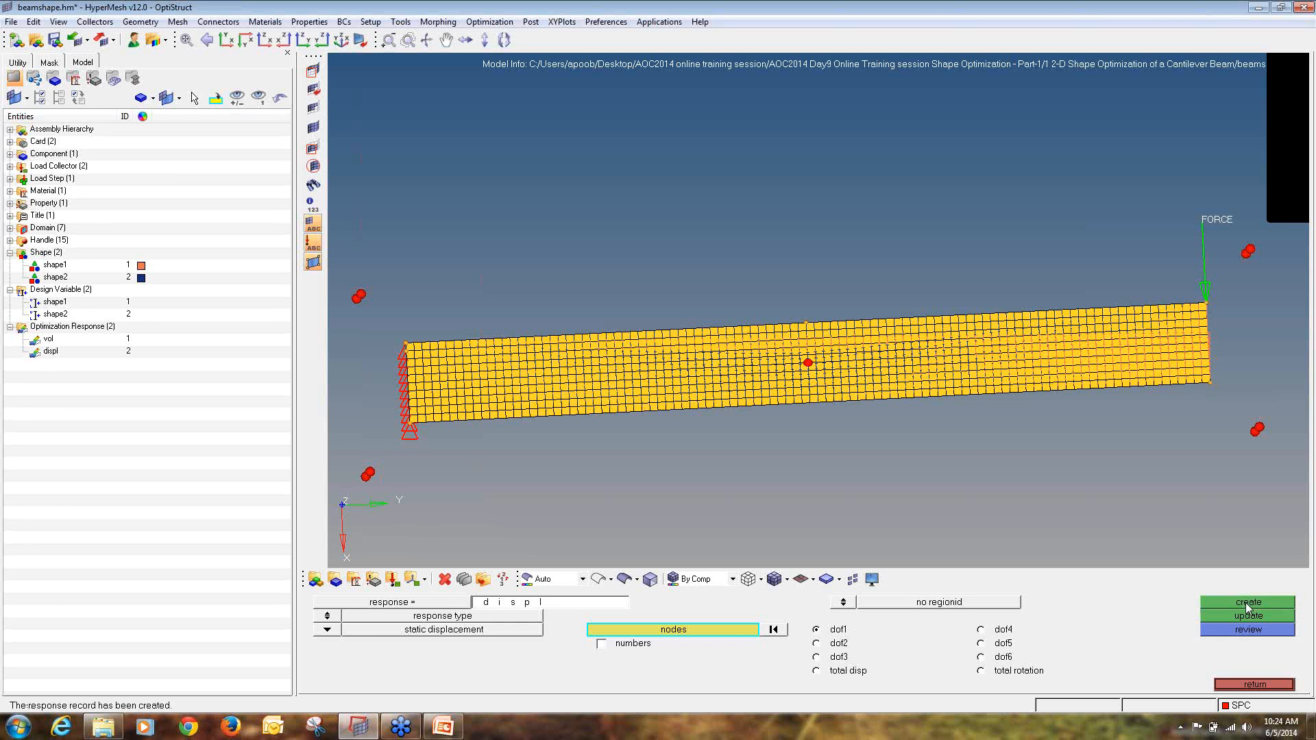
click(1267, 684)
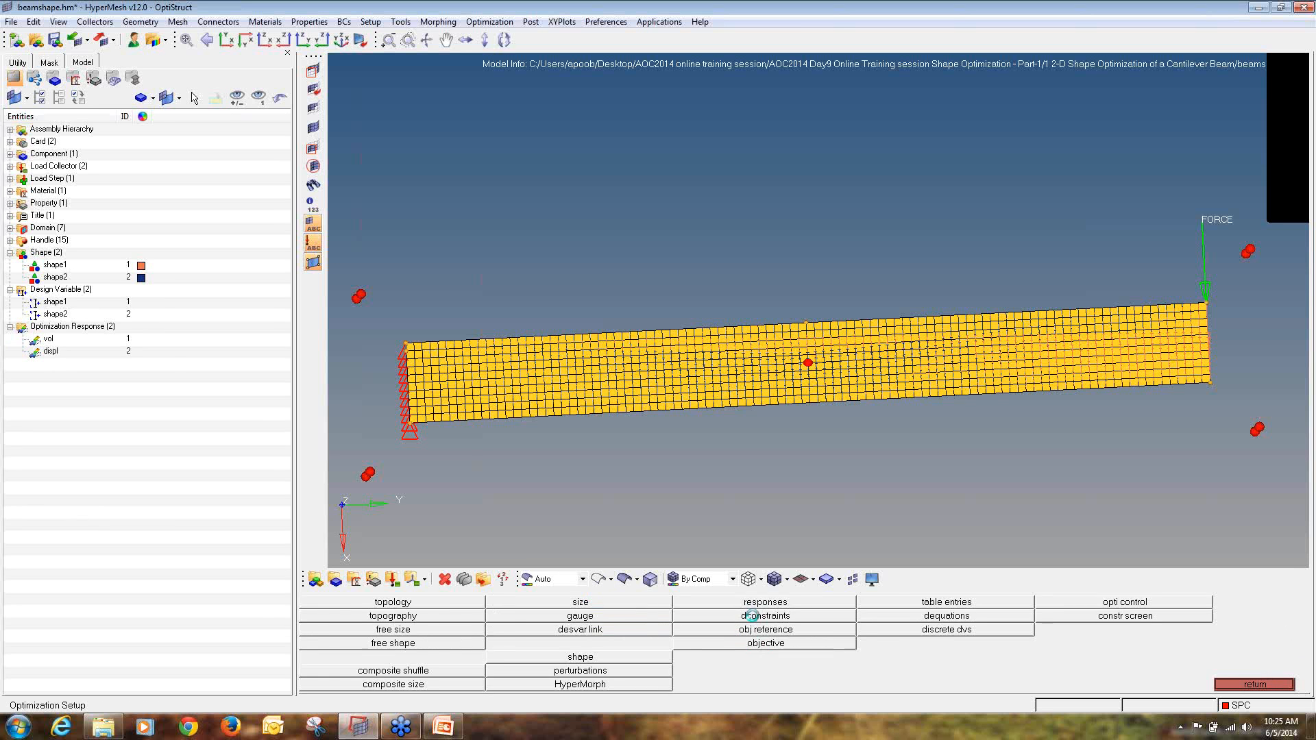
- Start a design constraint named const on the displ response and assign it the Load loadstep
click(755, 621)
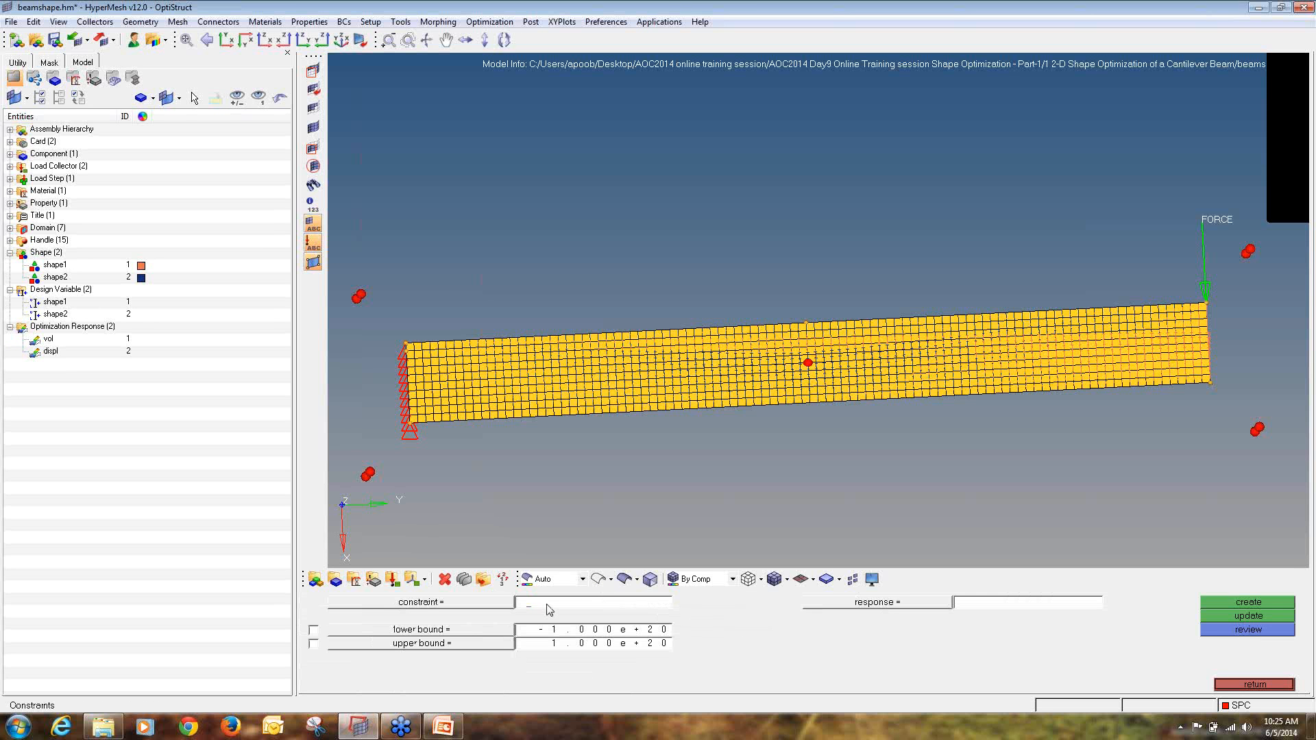
text(cons)
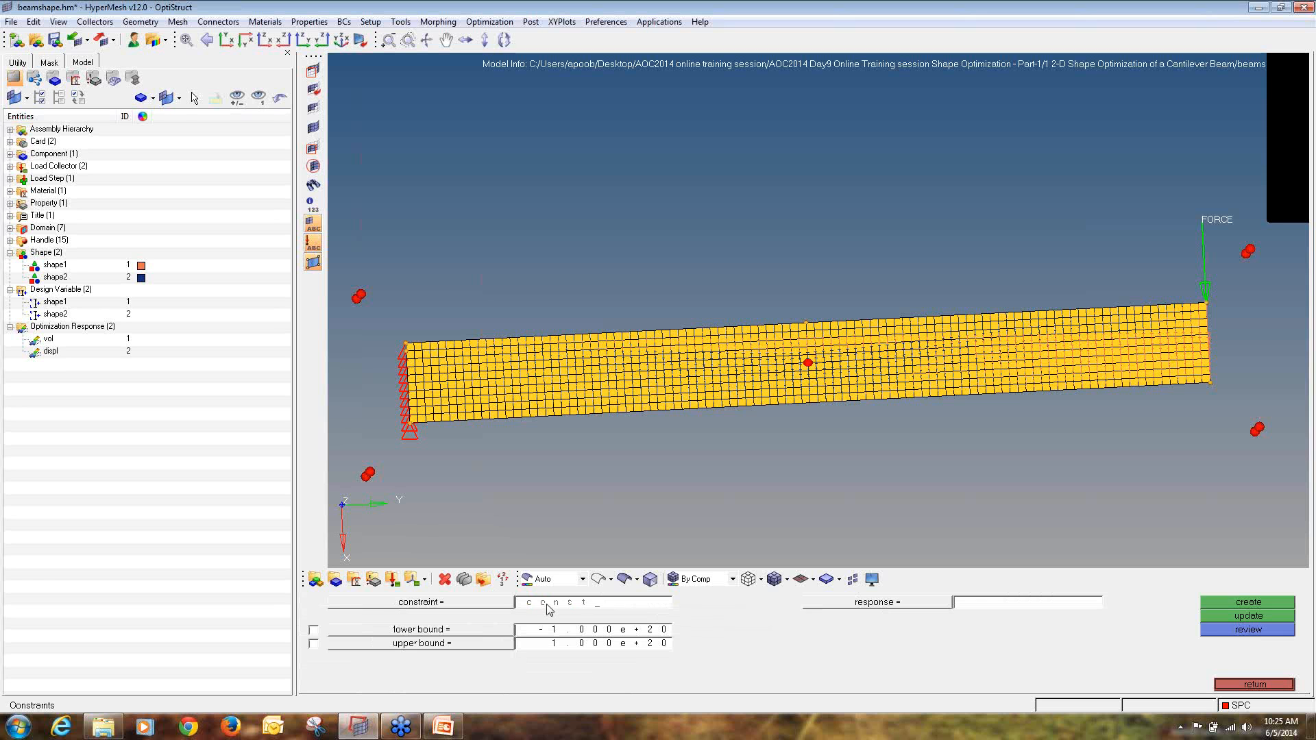
text(t)
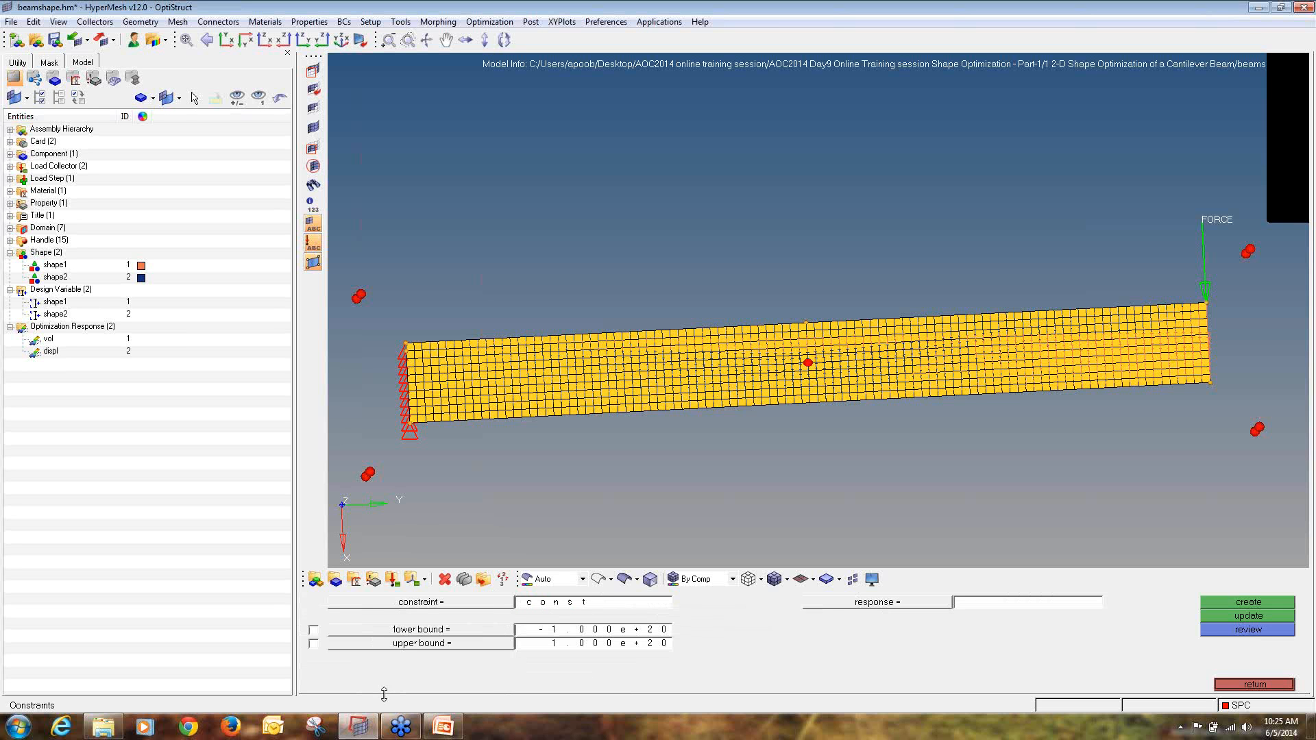
click(829, 604)
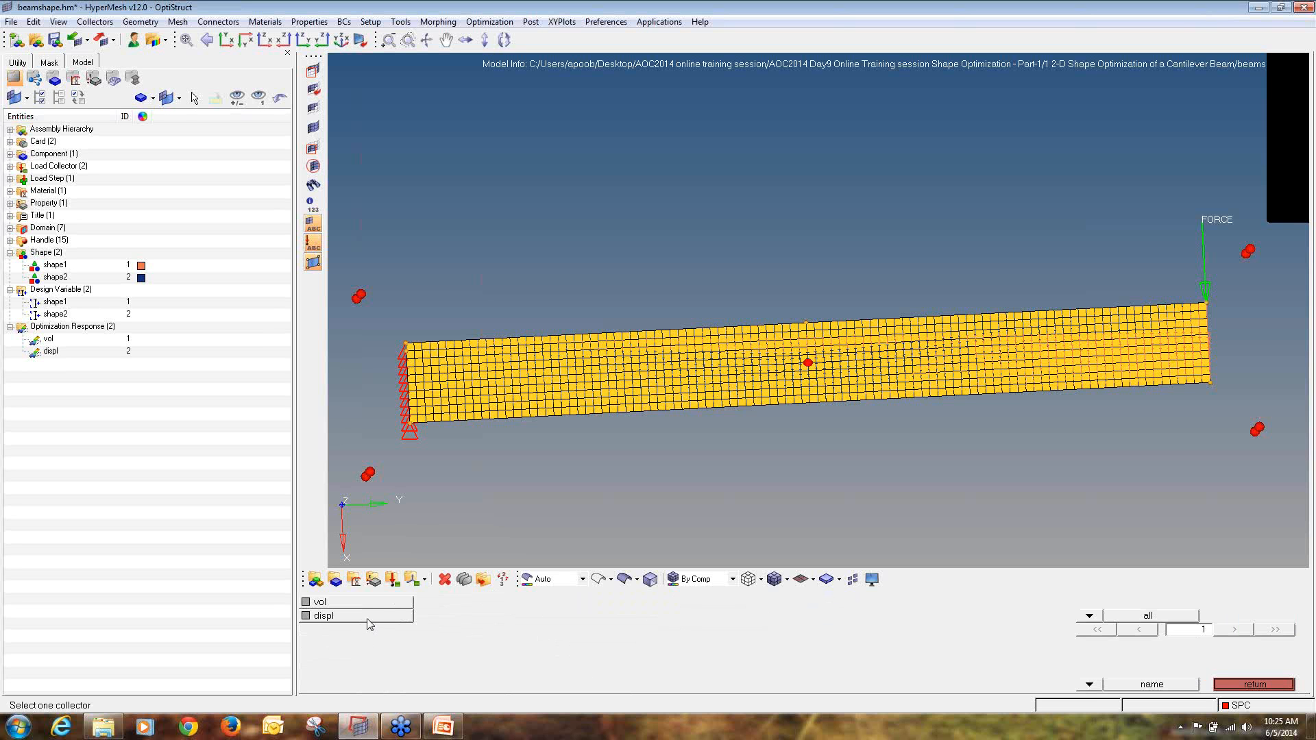
click(368, 617)
click(833, 636)
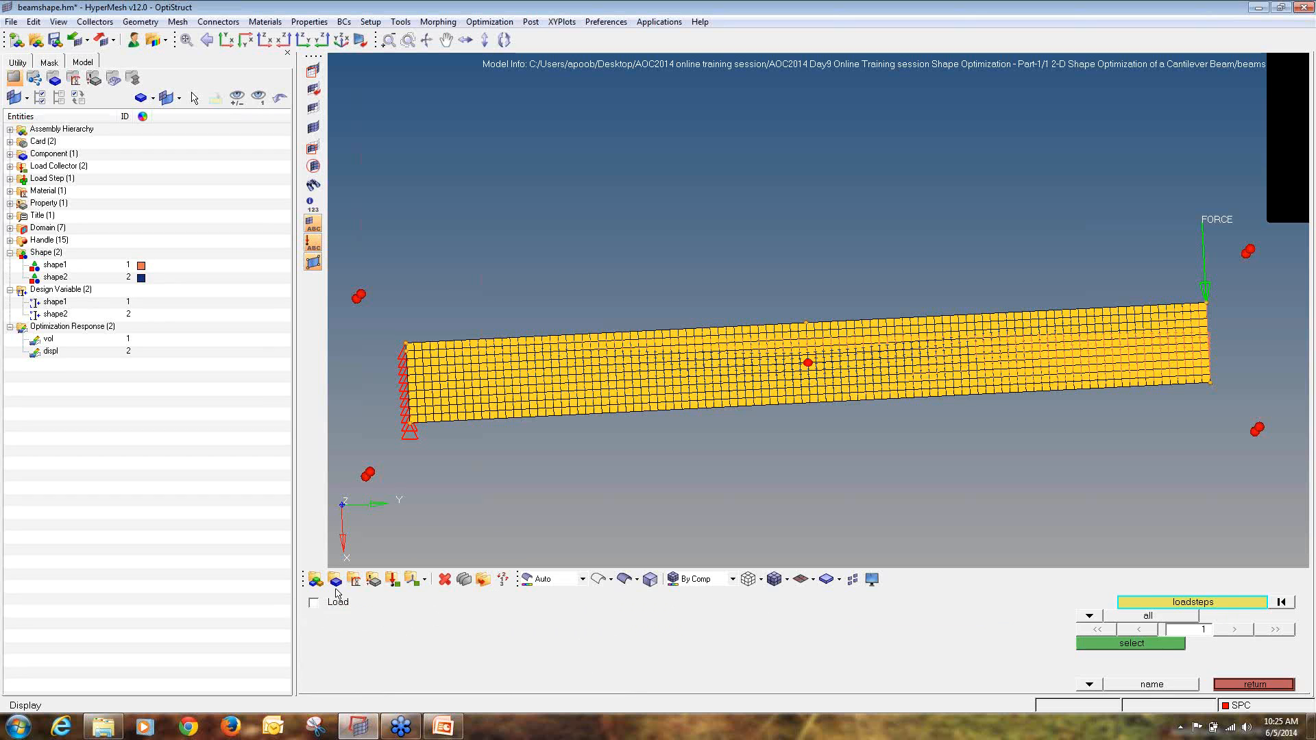
click(313, 603)
click(1156, 644)
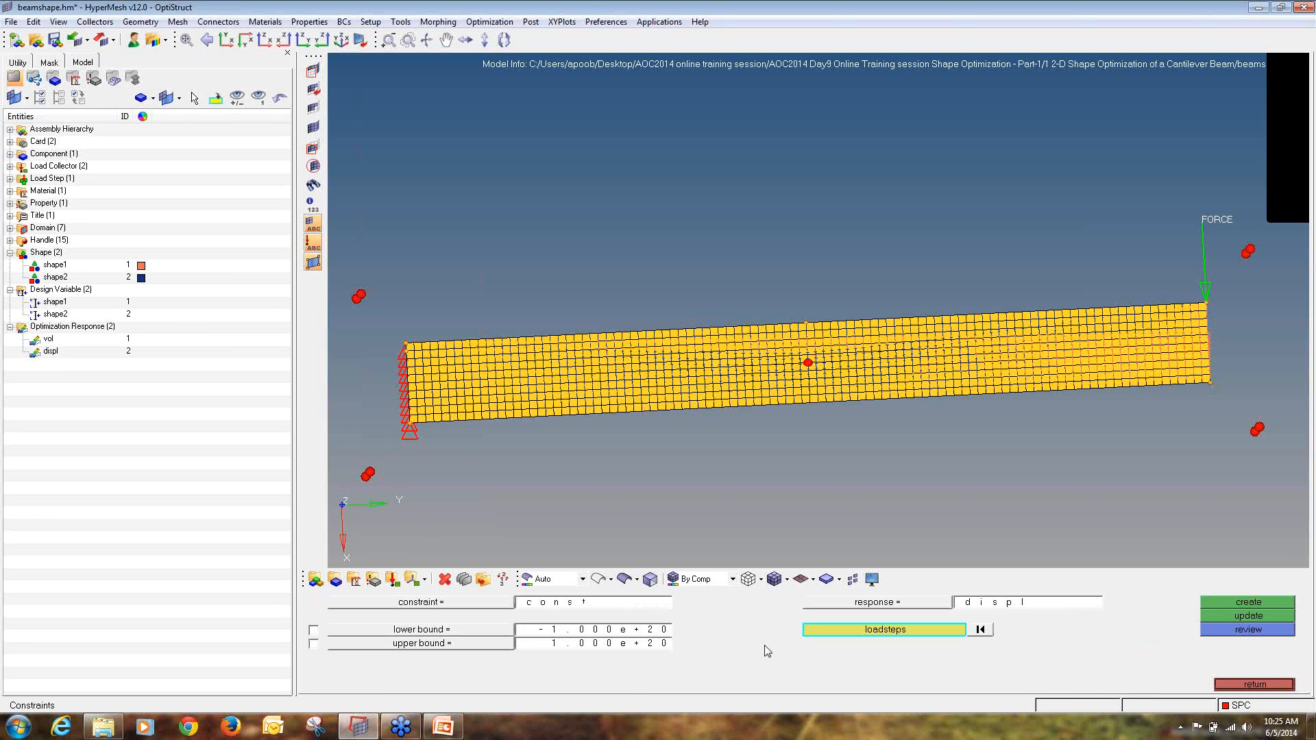
- Enable the constraint's upper bound at 3.0 and create the constraint
click(313, 644)
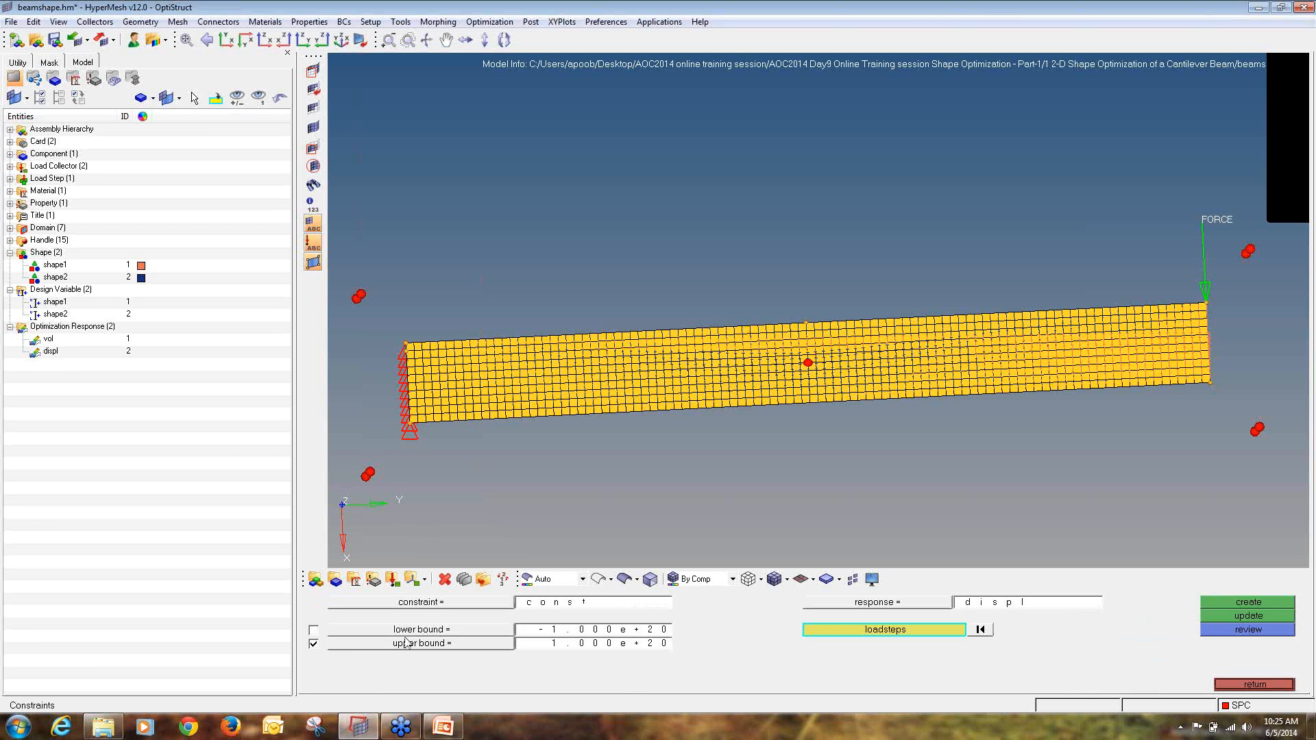
click(546, 648)
text(3)
click(1241, 603)
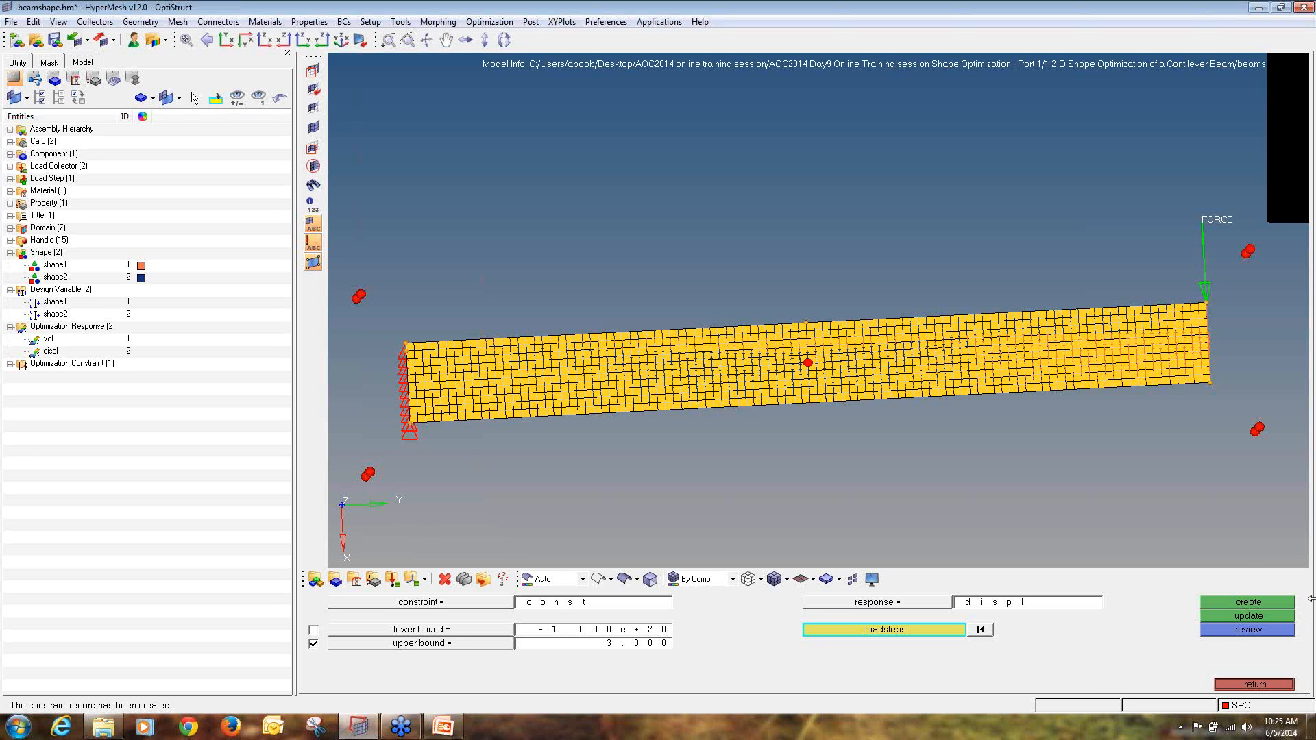
click(1246, 685)
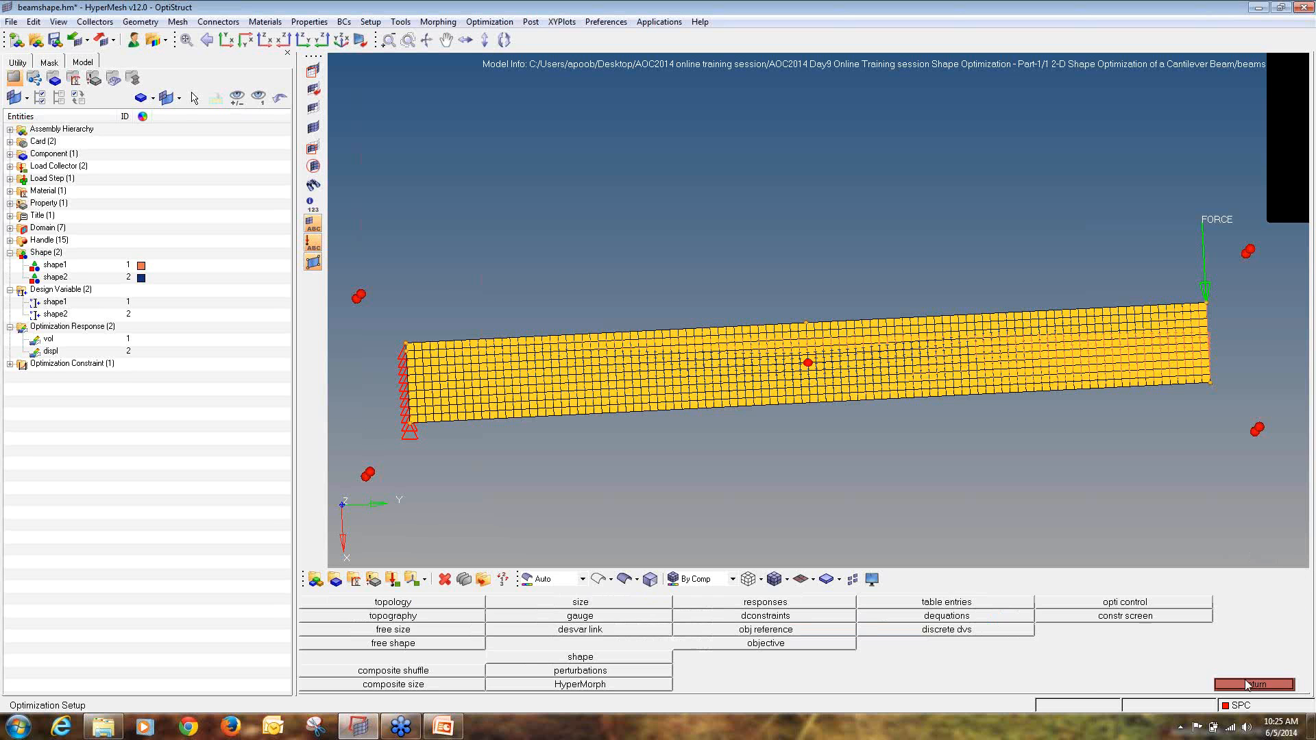
- Create an objective that minimizes the vol response
click(787, 651)
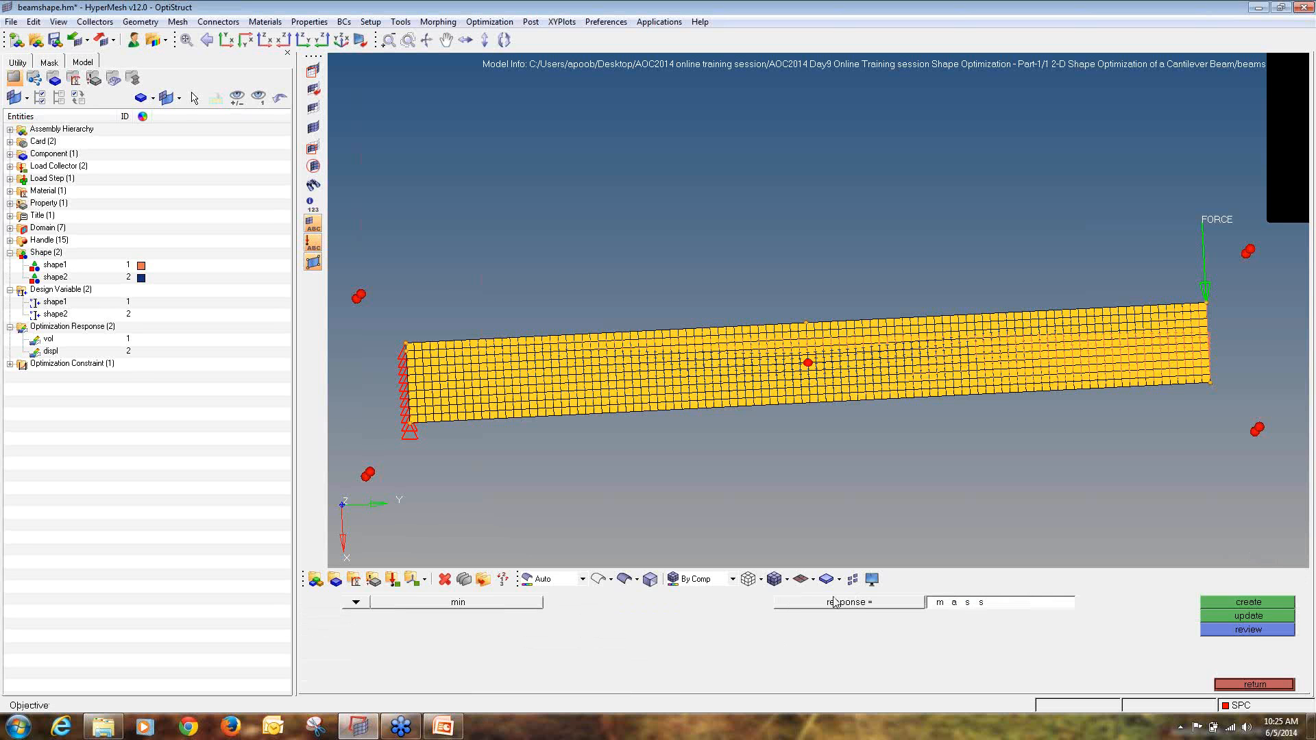
click(889, 606)
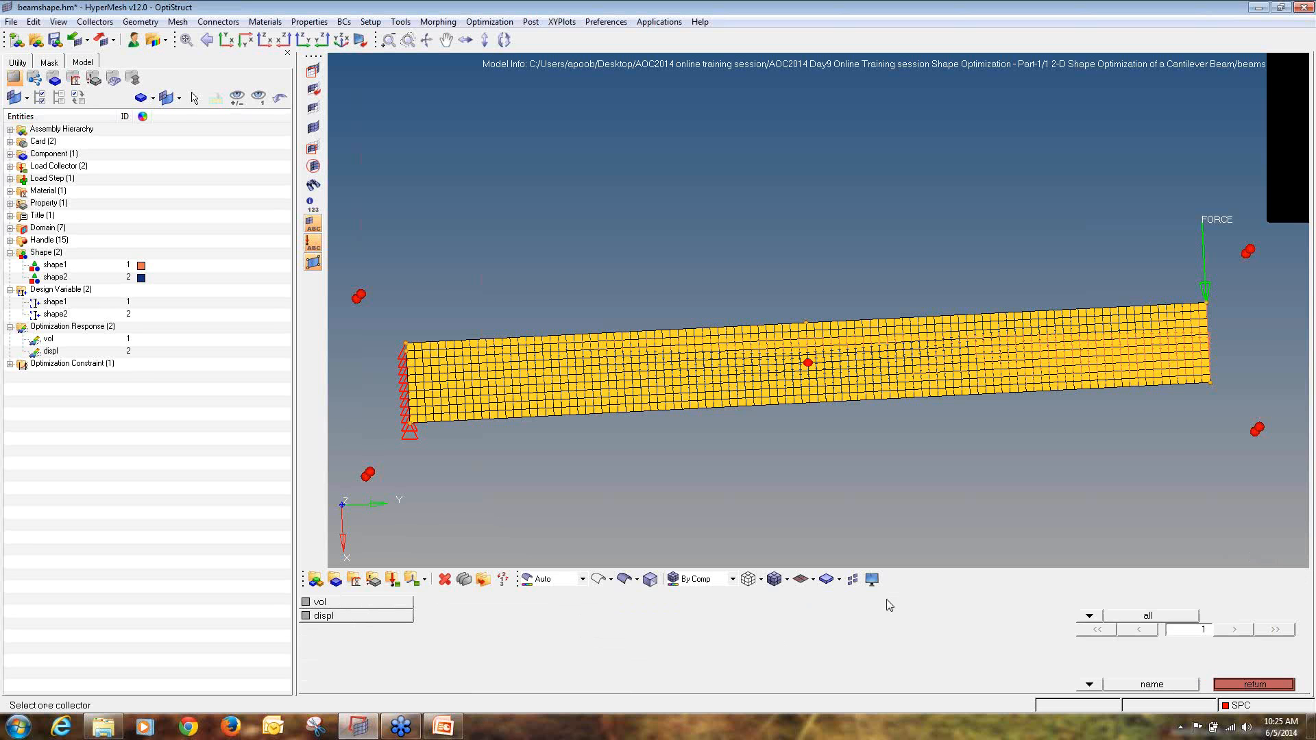
click(371, 604)
click(1211, 607)
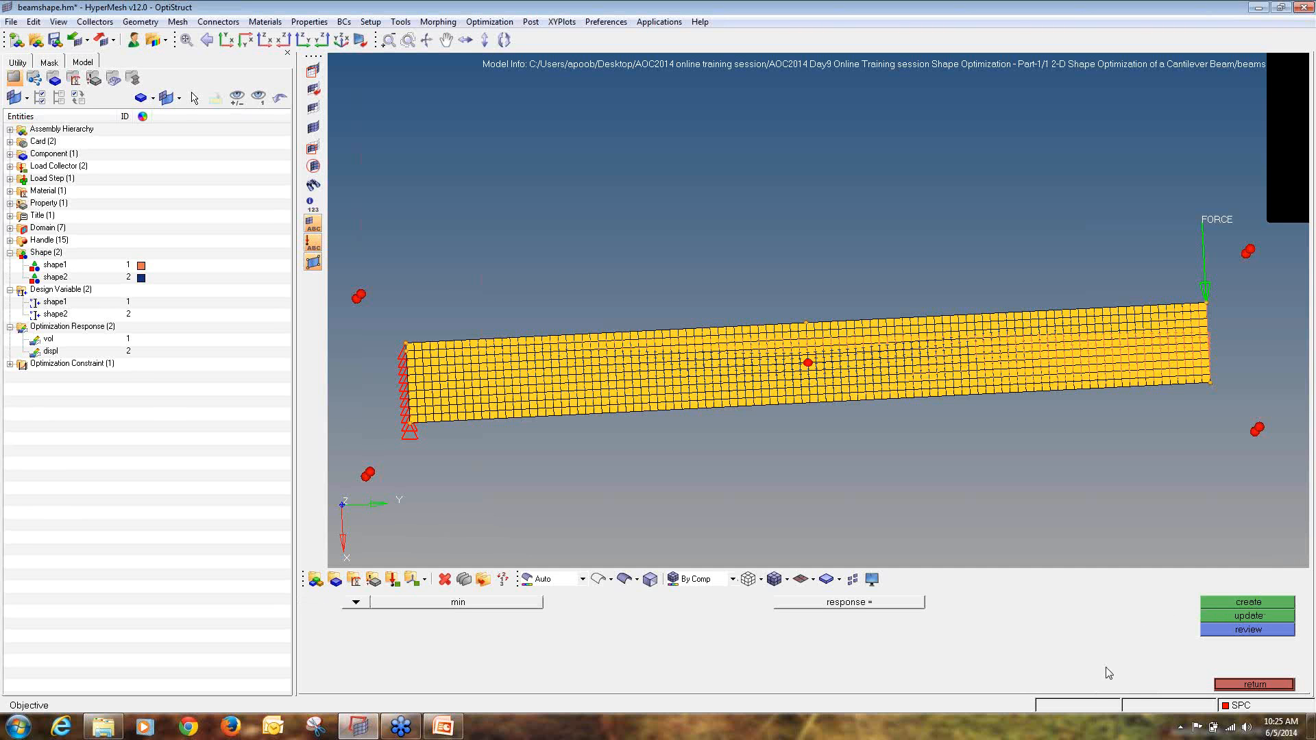
click(1250, 605)
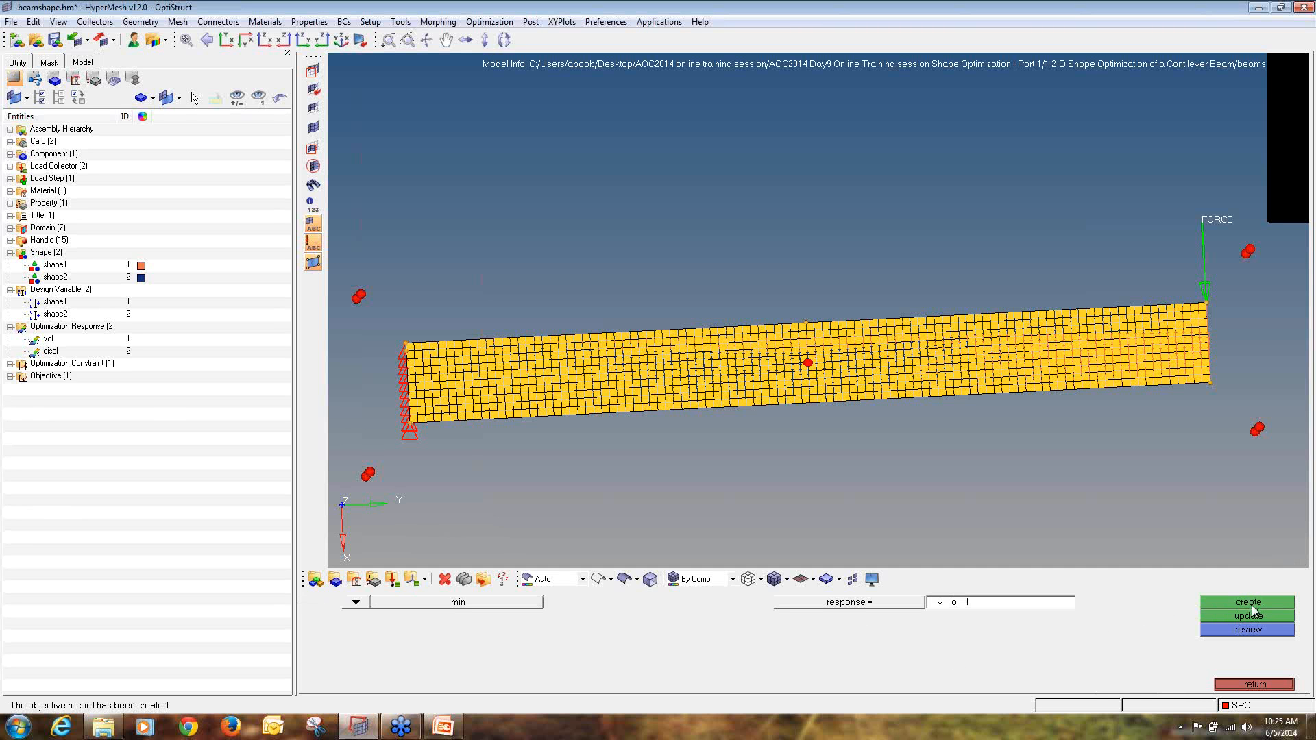
- Show the constraint and objective entries in the model tree and leave the optimization setup
click(10, 389)
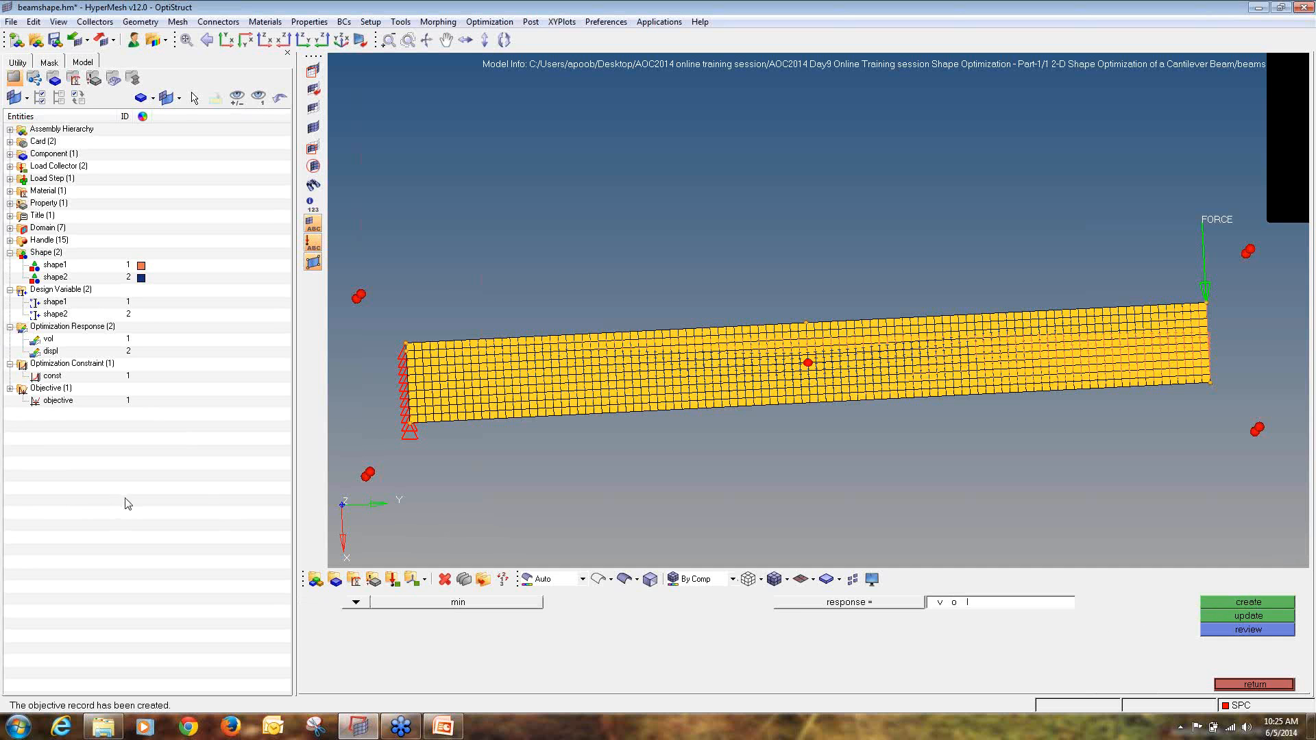
click(1236, 686)
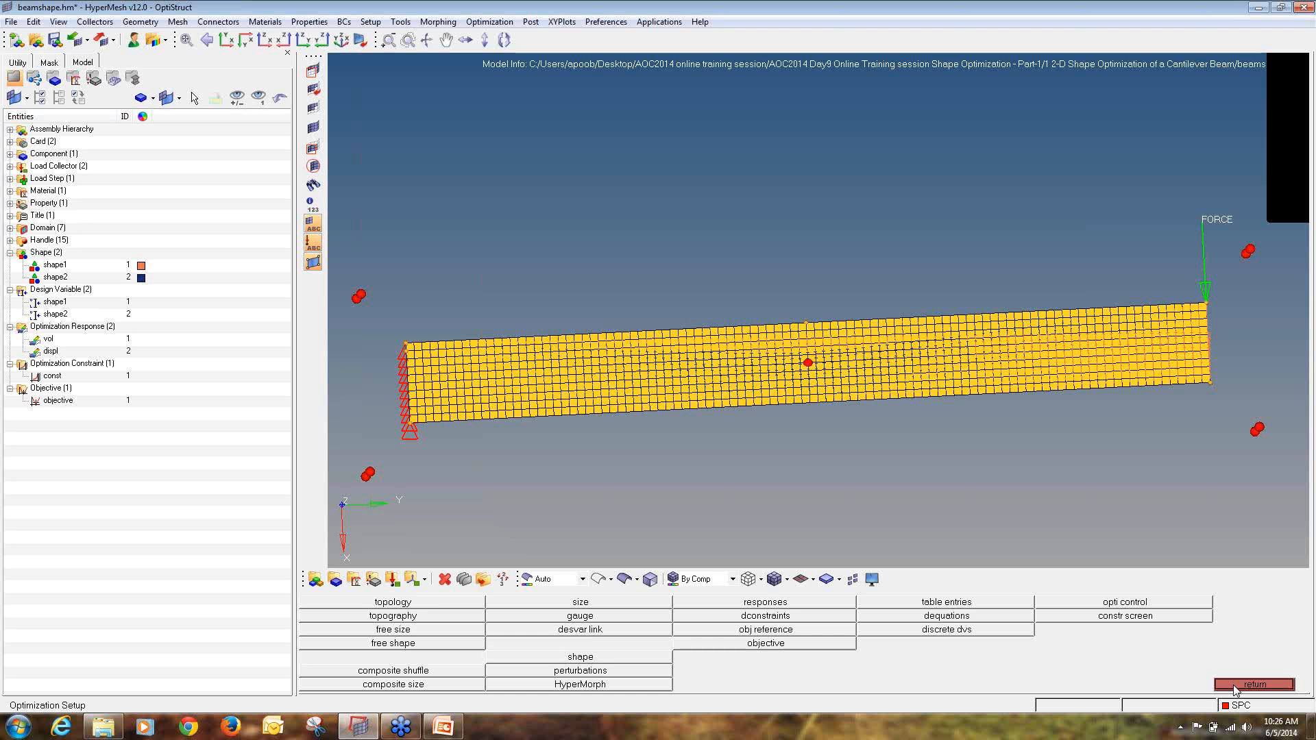
click(1236, 686)
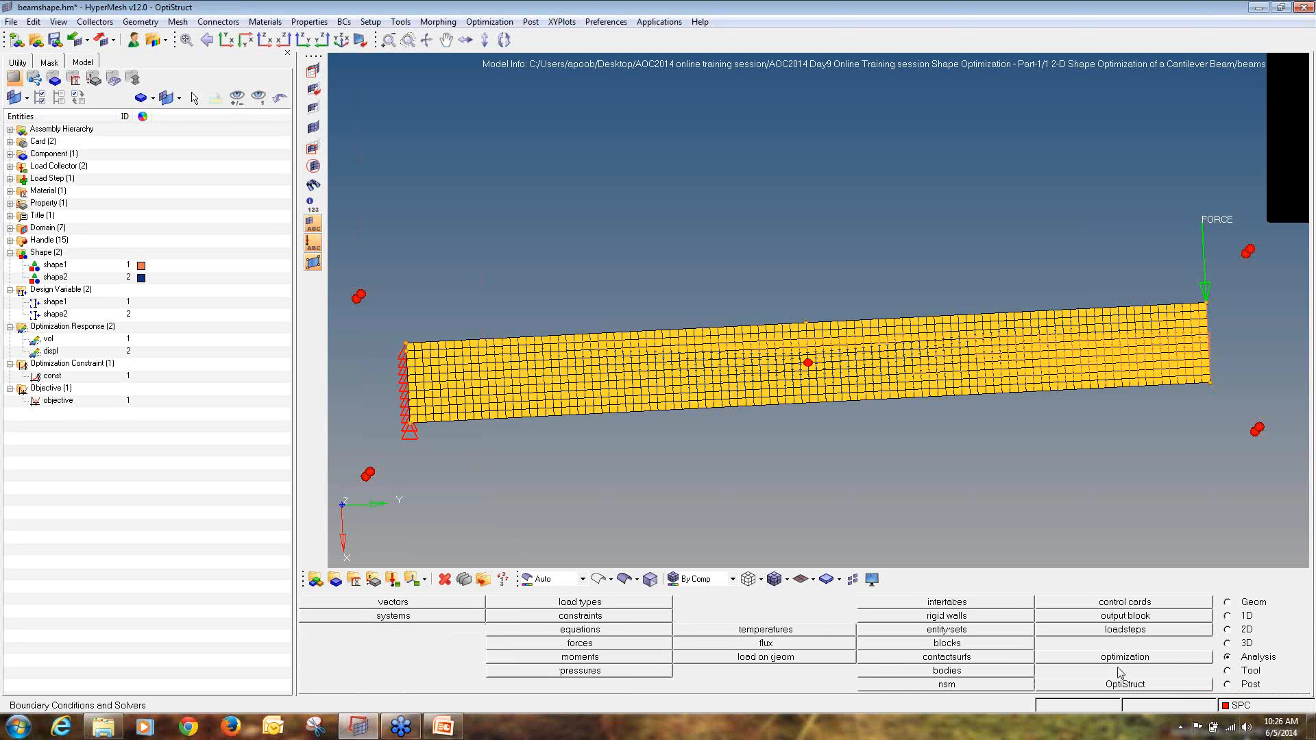
- Add a SHAPE control card with both TYPE and OPTION set to ALL
click(1142, 604)
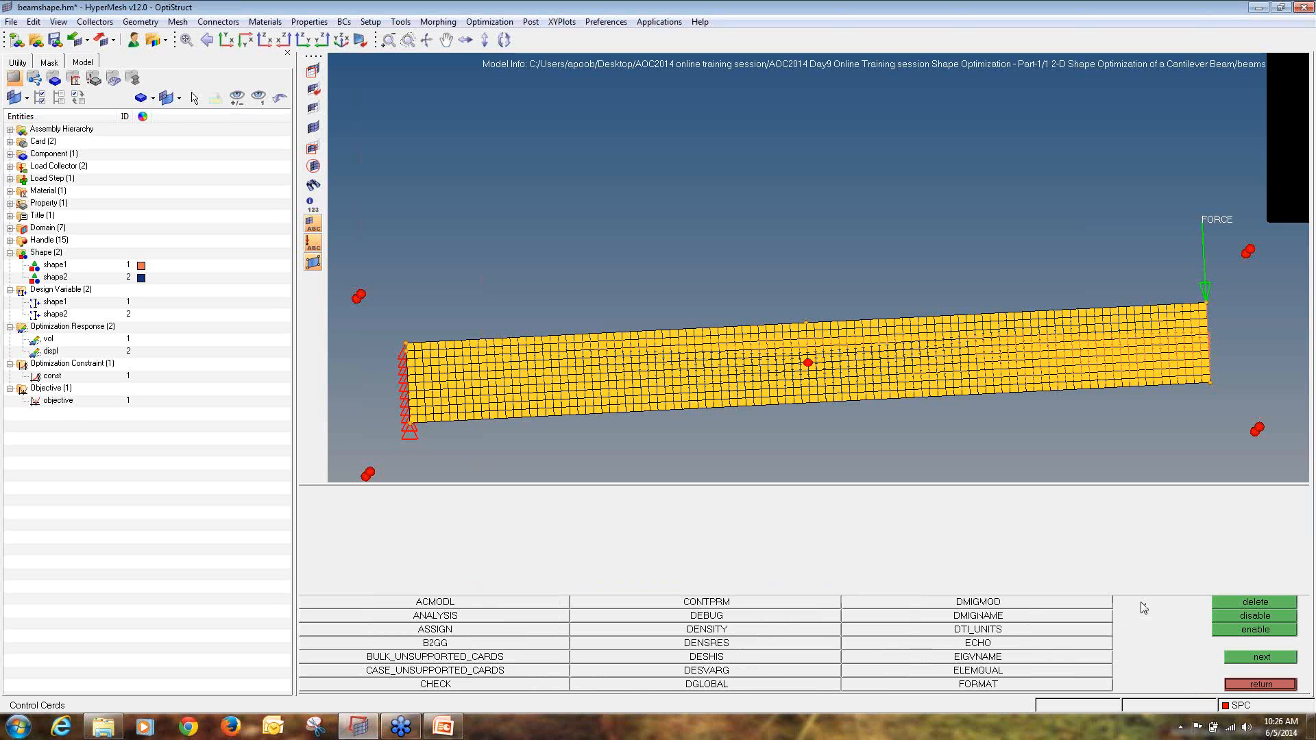
click(1235, 659)
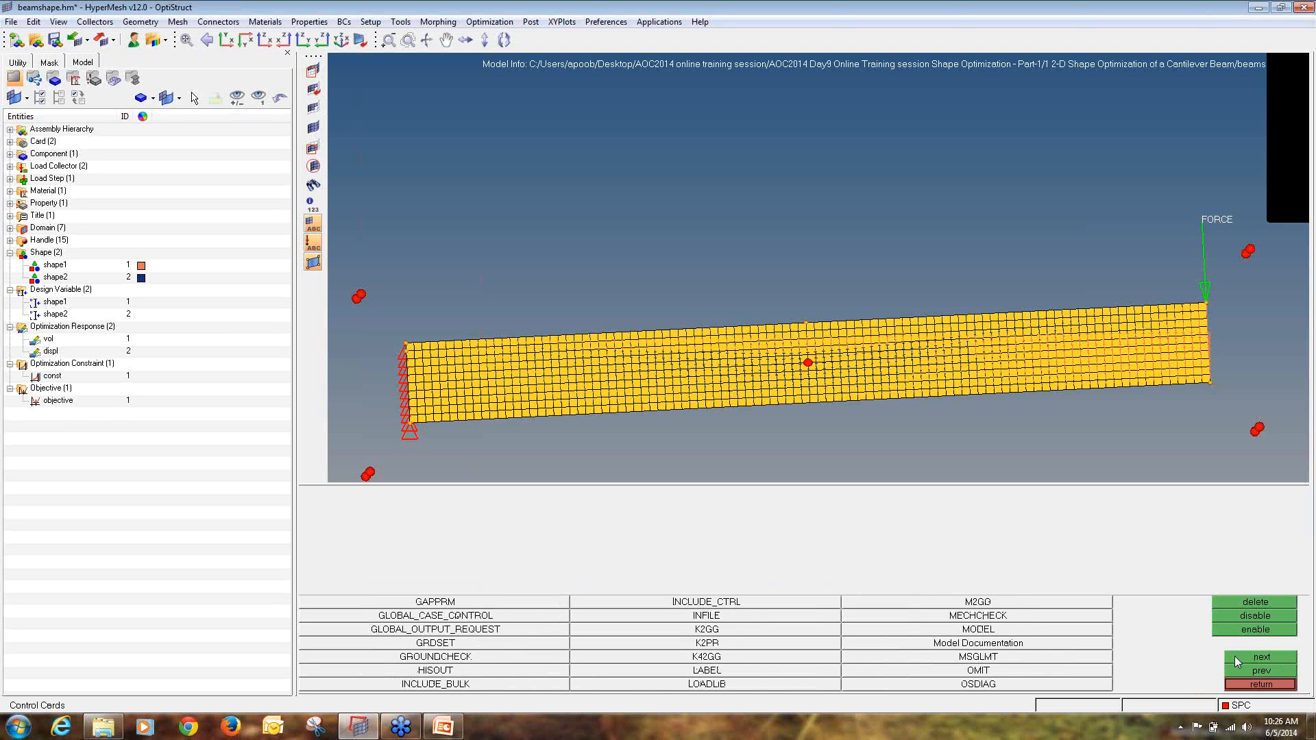
click(1236, 657)
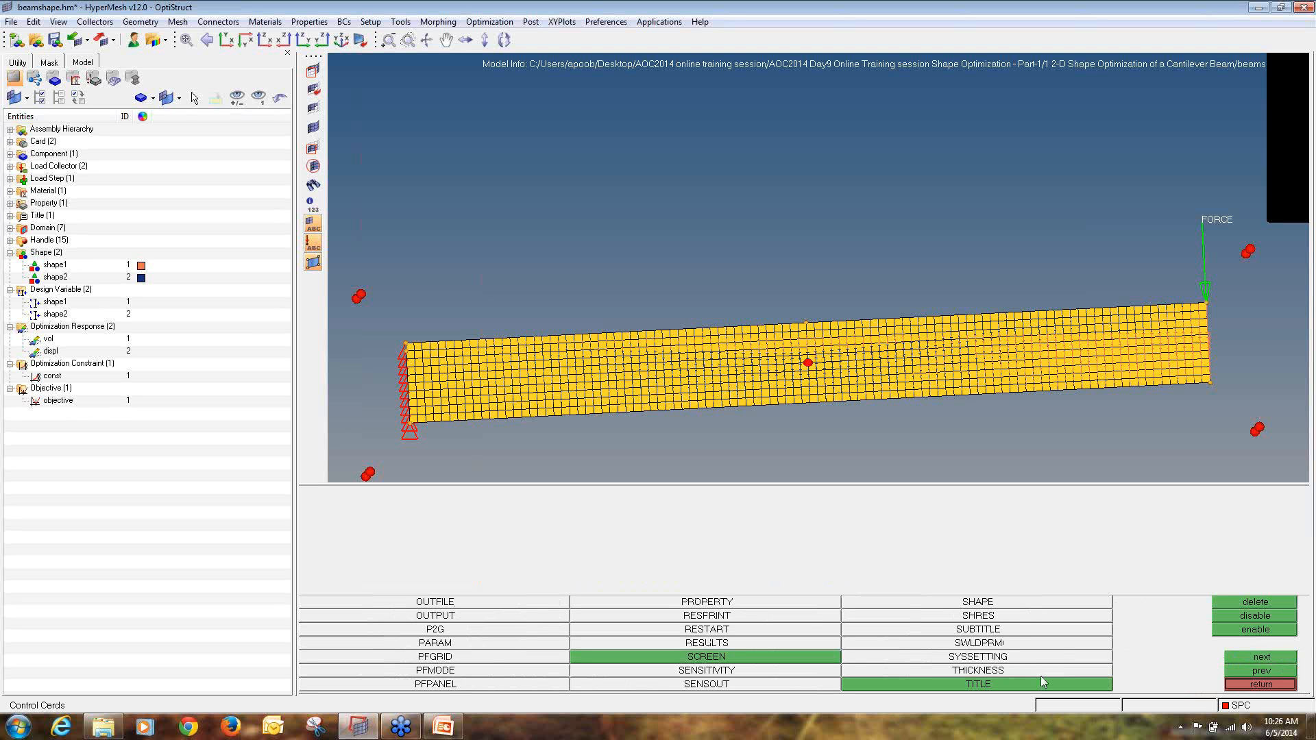
click(882, 602)
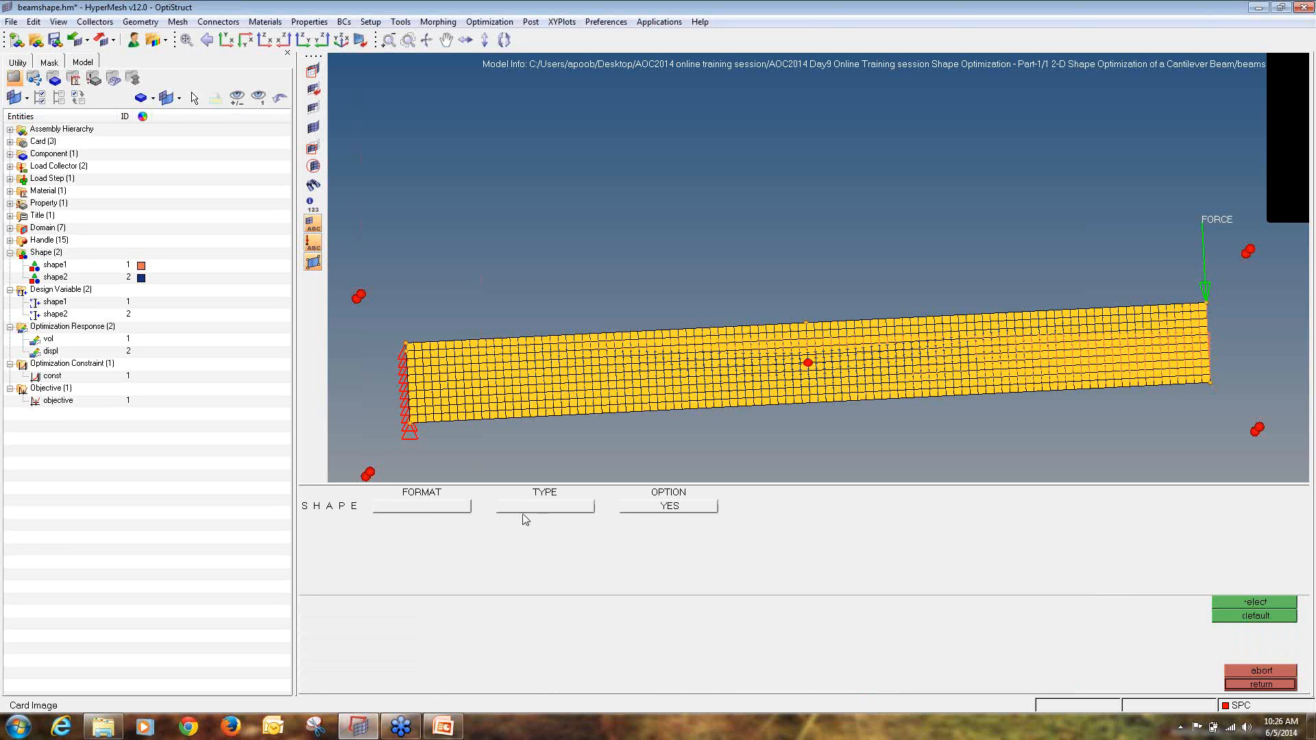
click(499, 511)
click(508, 533)
click(664, 507)
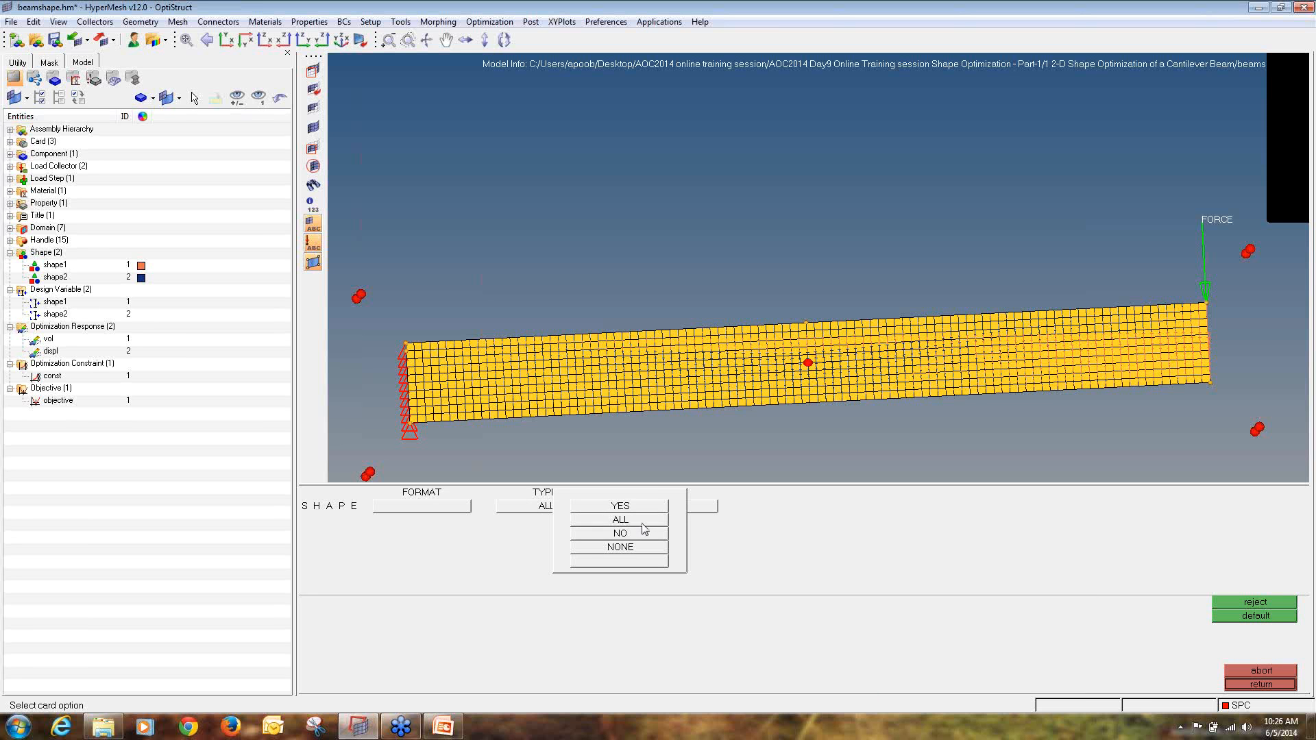
click(643, 522)
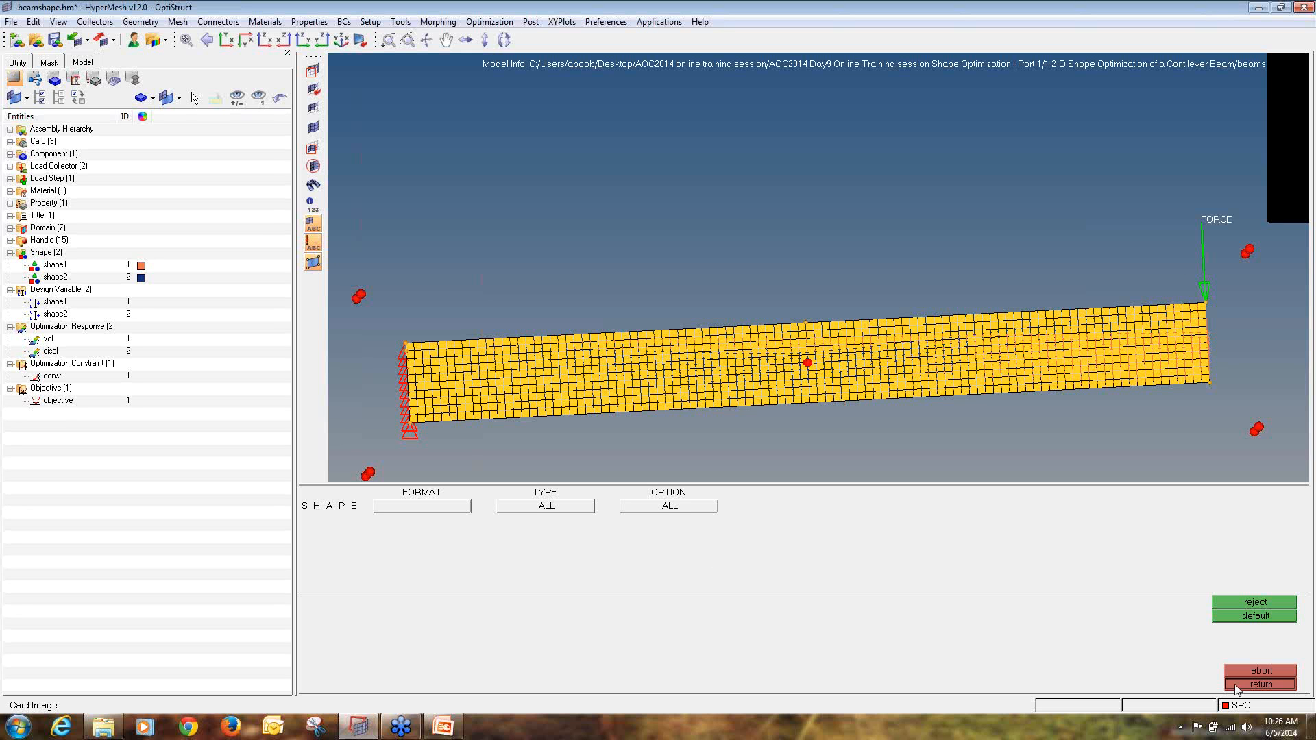
click(1260, 684)
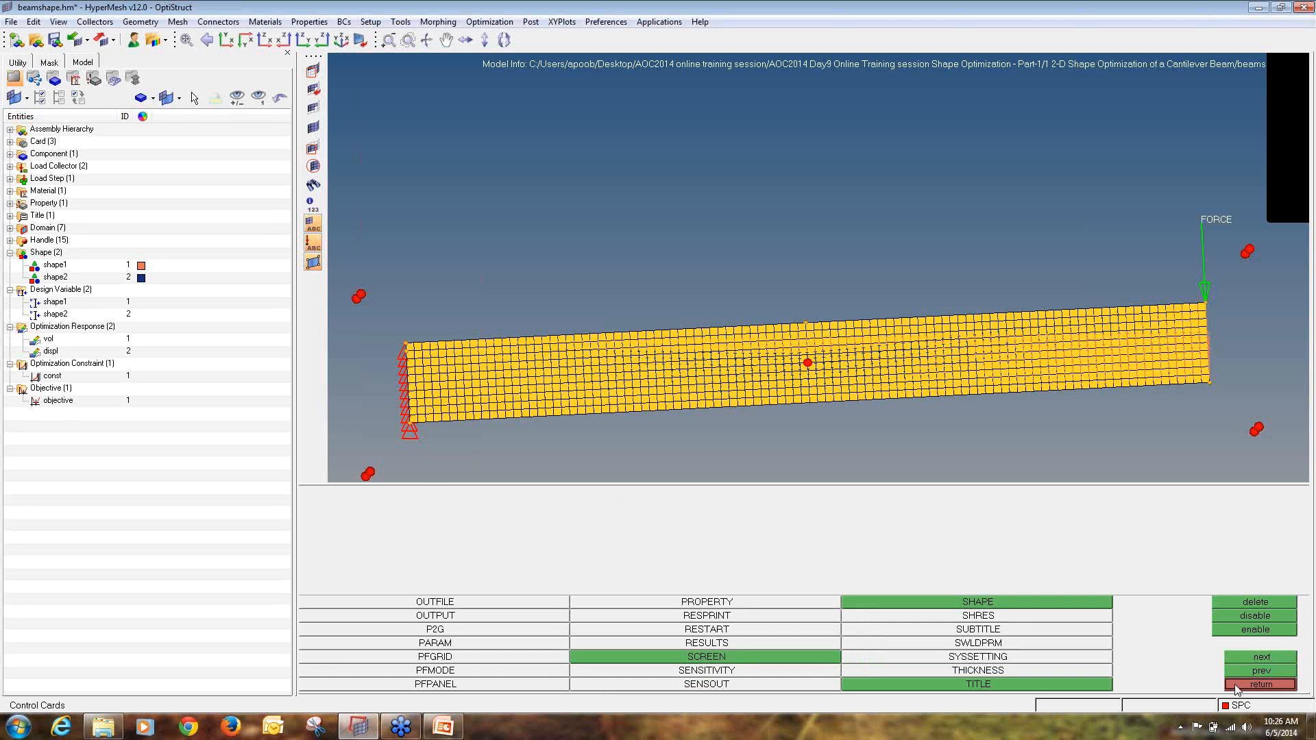
click(1238, 686)
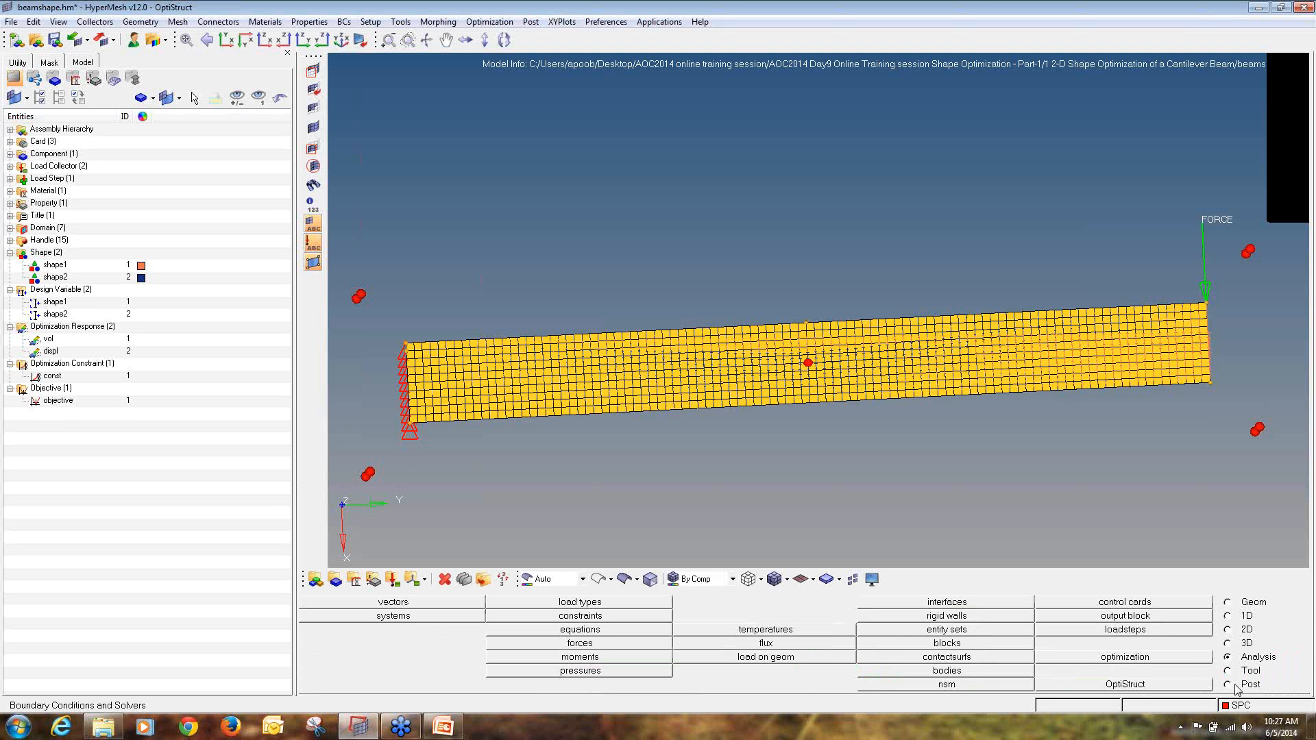
- Start saving the model under a new location and create and open a folder named New folder on the Desktop
click(11, 22)
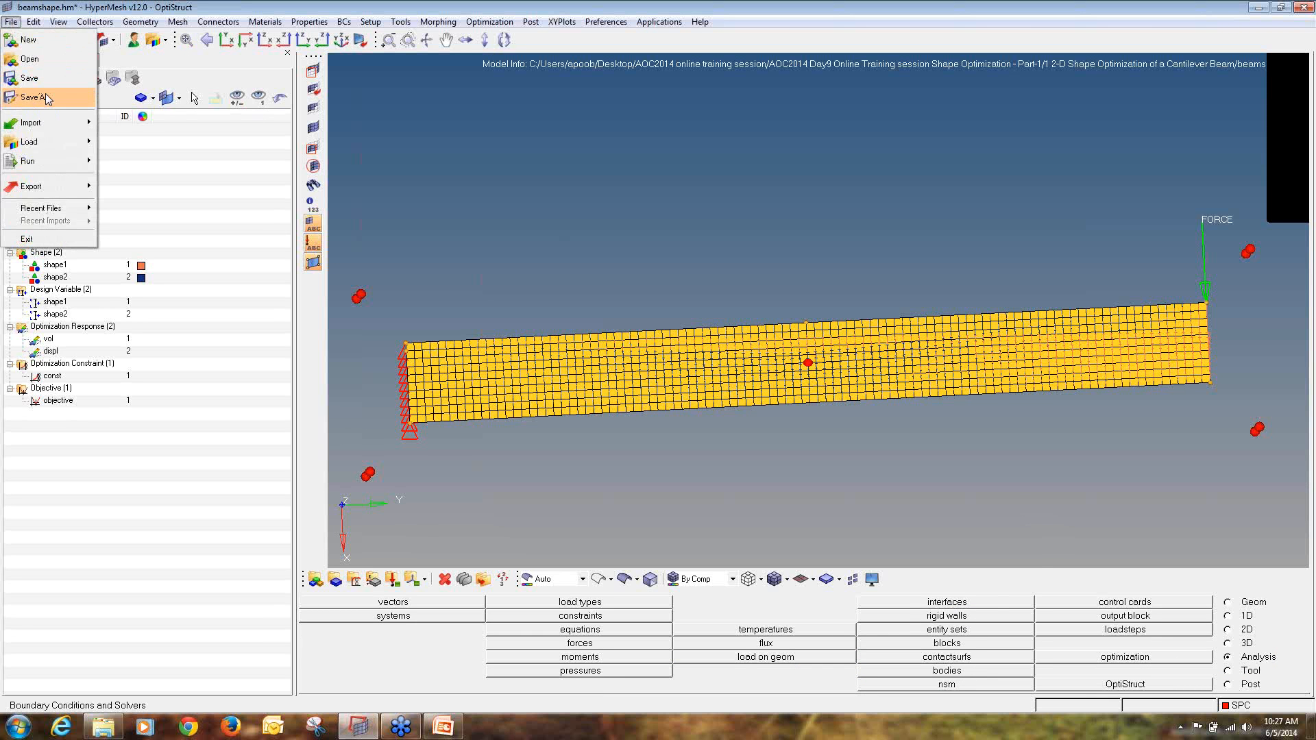
click(48, 98)
click(39, 152)
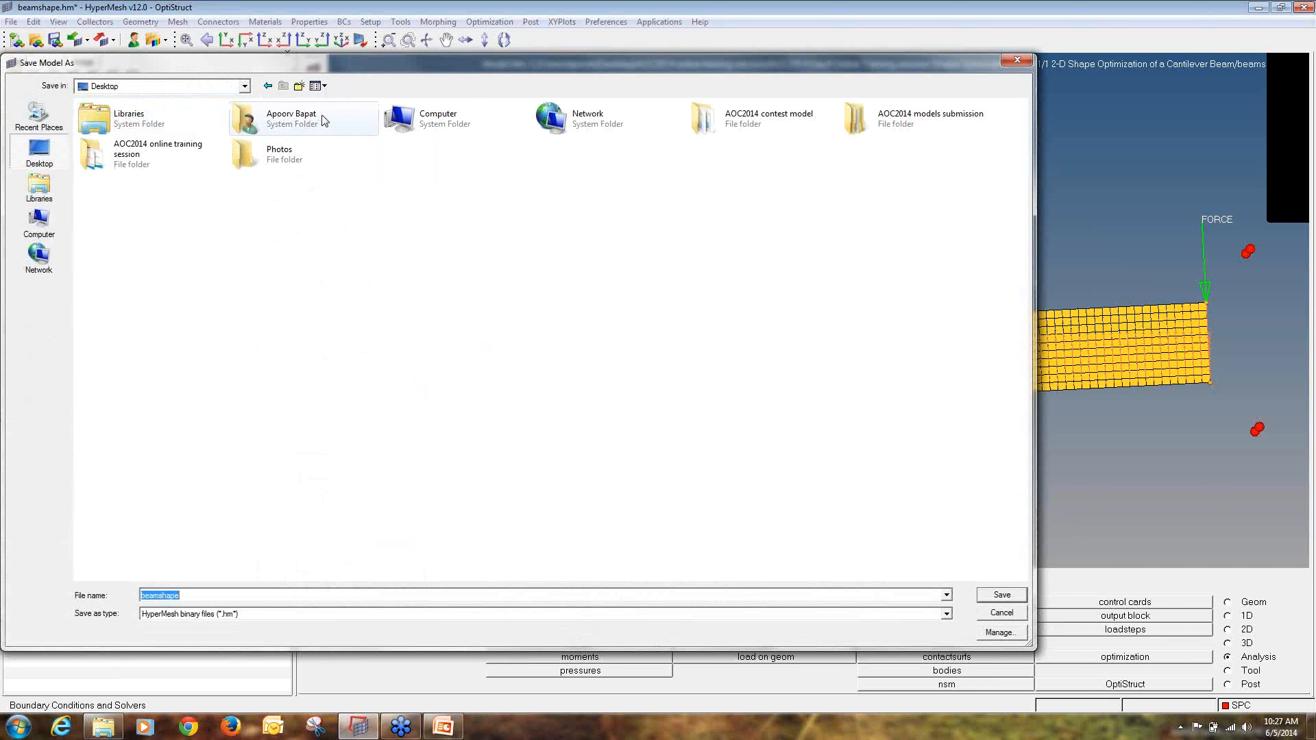
click(300, 87)
key(Return)
double_click(464, 164)
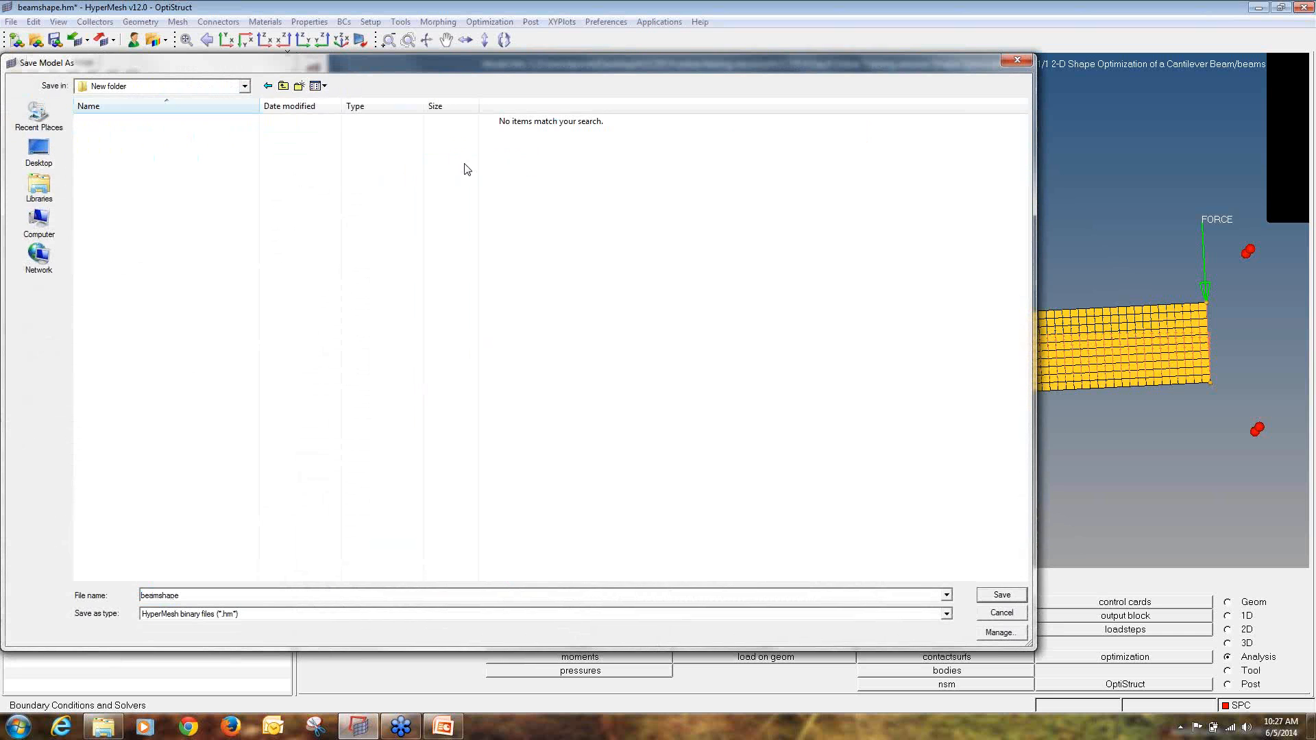
- Create a subfolder named tutorial_1 and save the model in it as beamshape
click(299, 86)
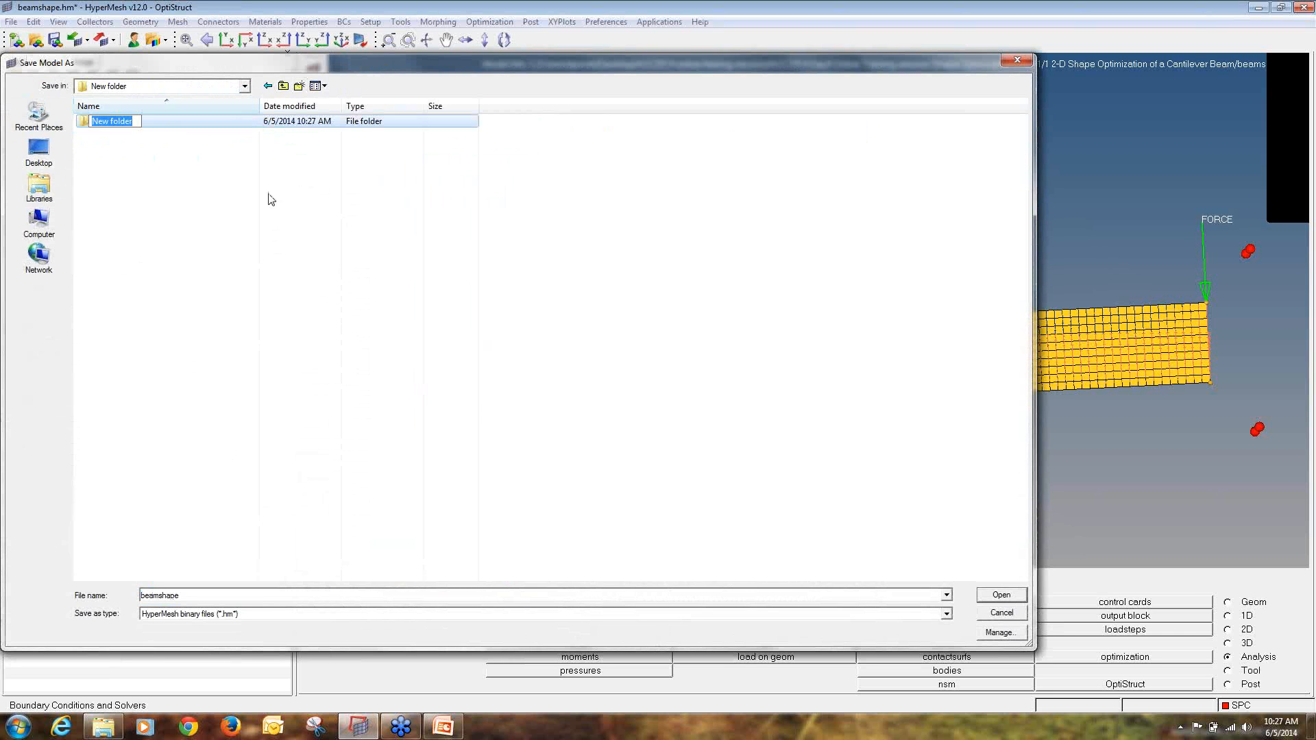
text(tutorial_1)
key(Return)
key(Return)
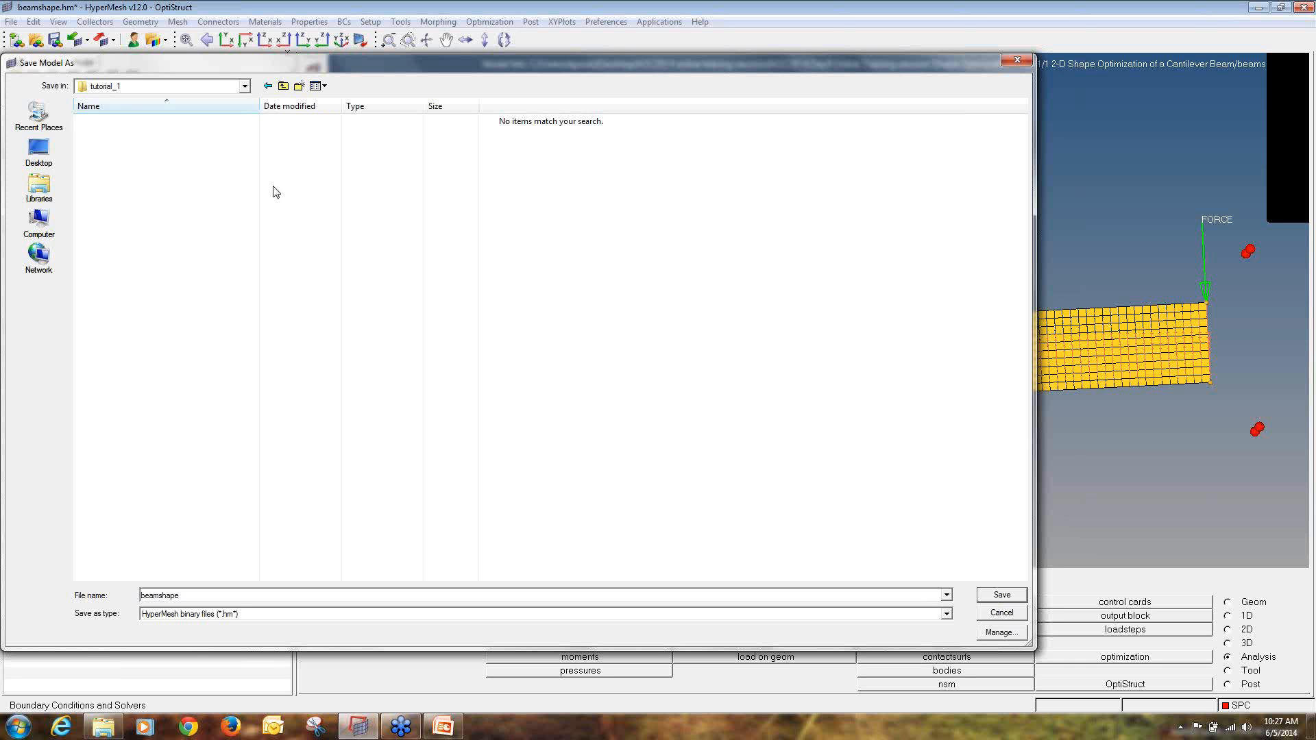
click(1003, 595)
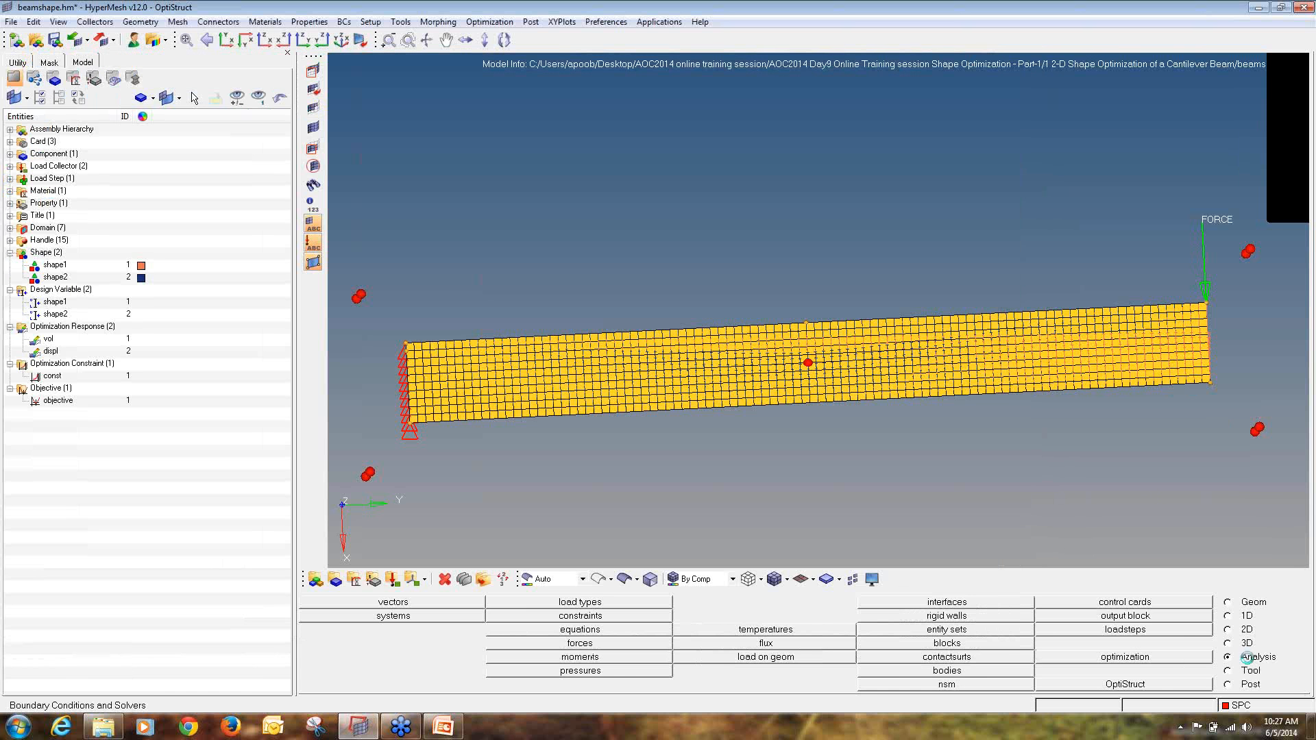
- Run OptiStruct on beamshape.fem with the optimization run option and the memory option set to upper limit in Mb
click(1144, 685)
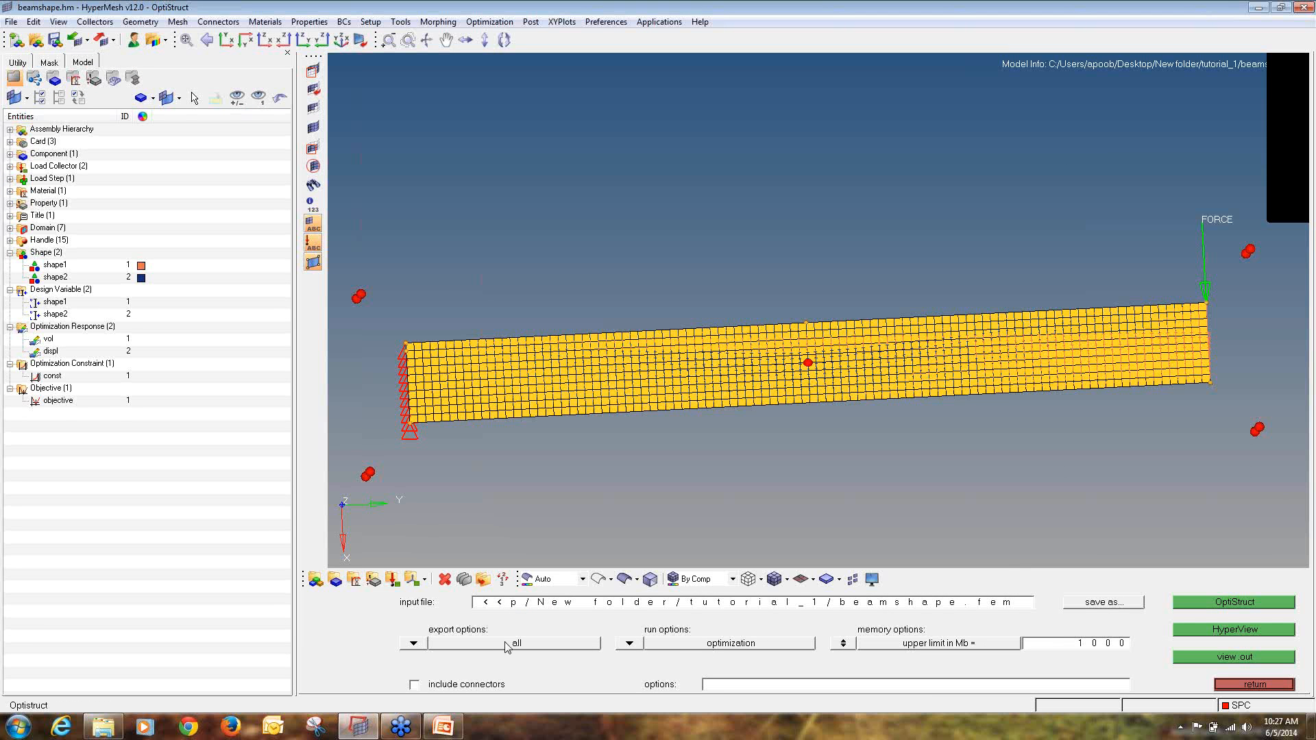
click(629, 645)
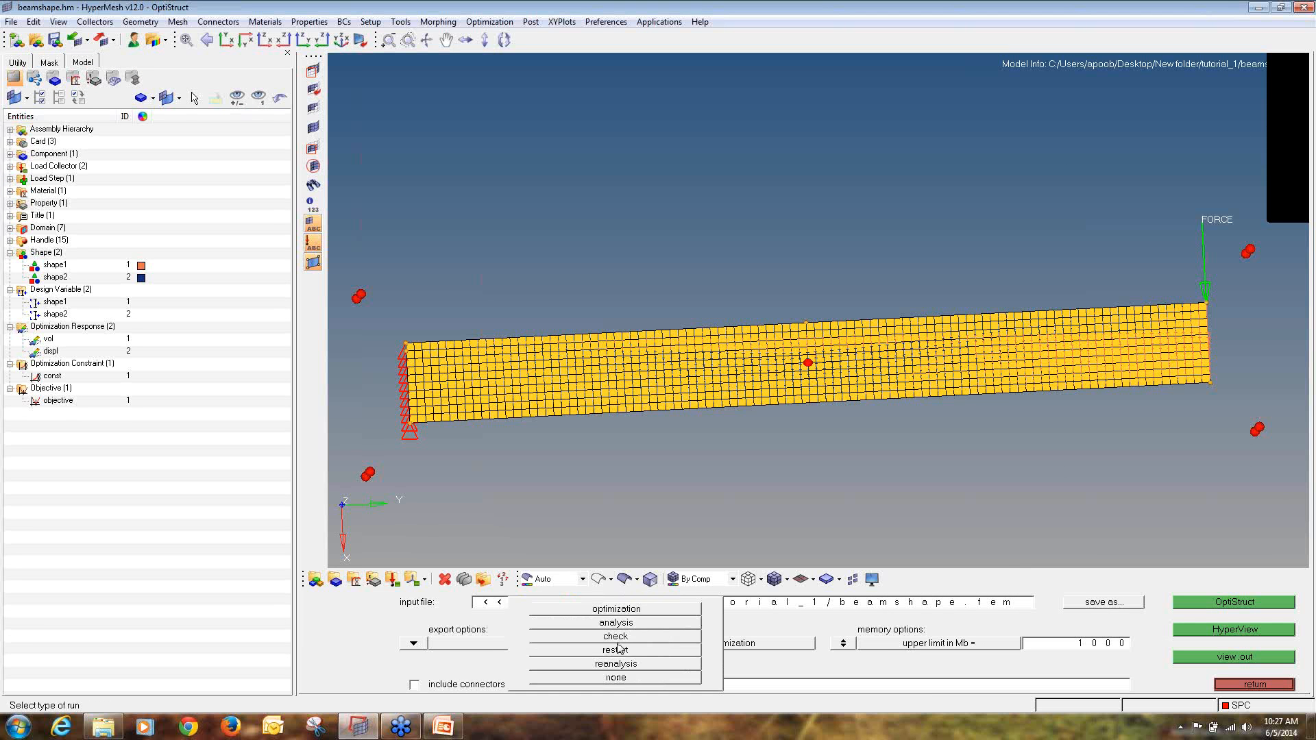
click(629, 610)
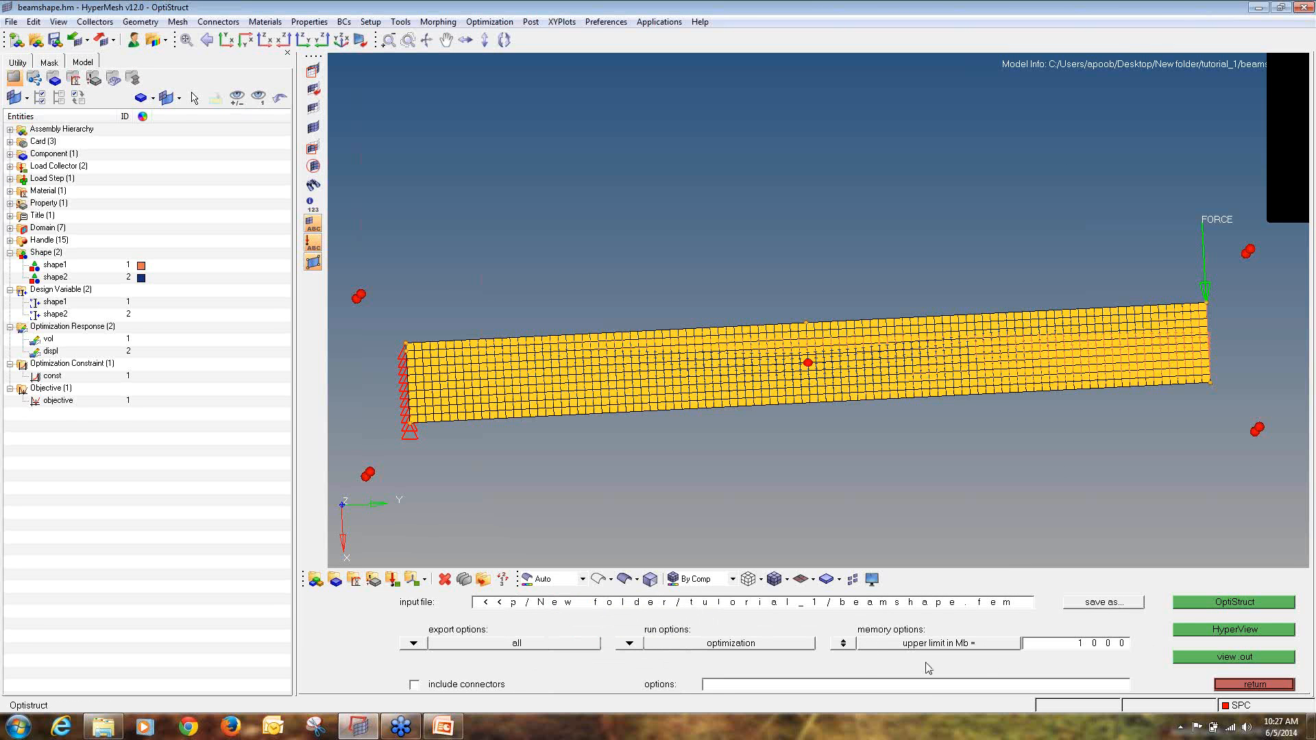
click(843, 647)
click(844, 648)
click(1191, 606)
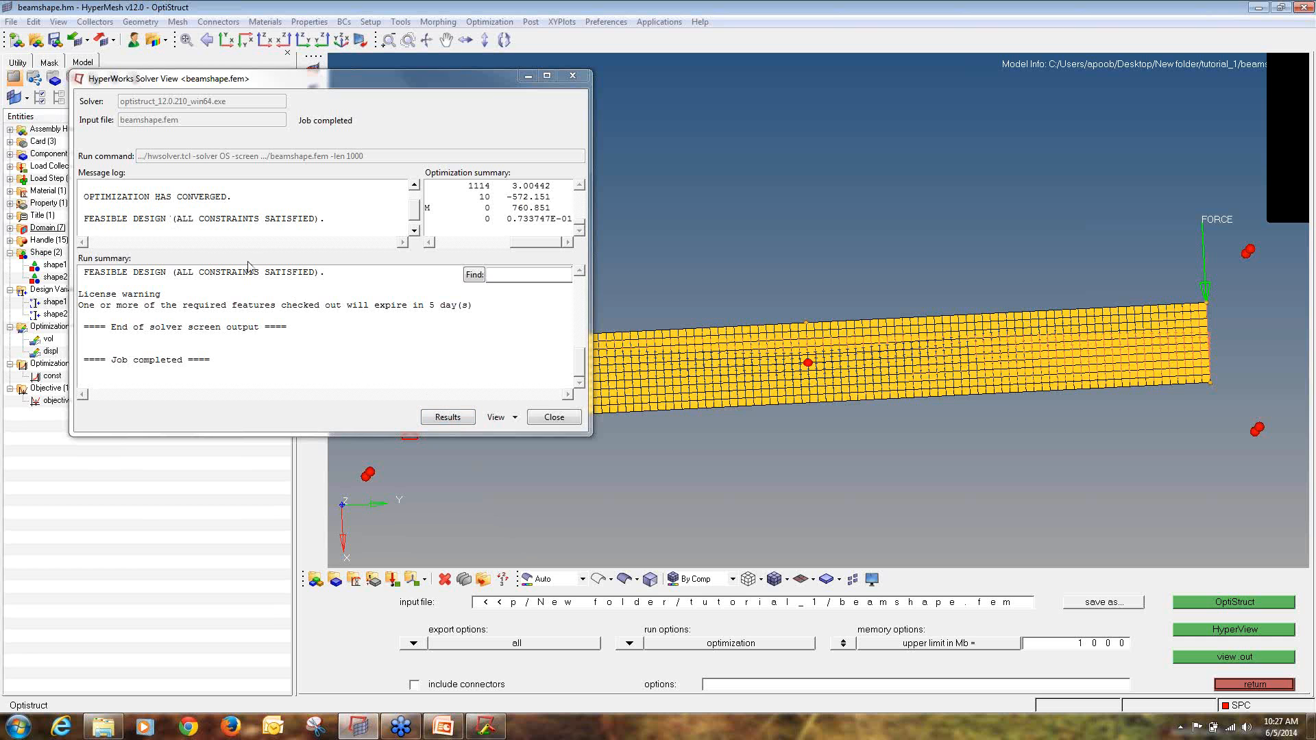
- Load the optimization results into HyperView, then close the solver window and the message log
click(436, 419)
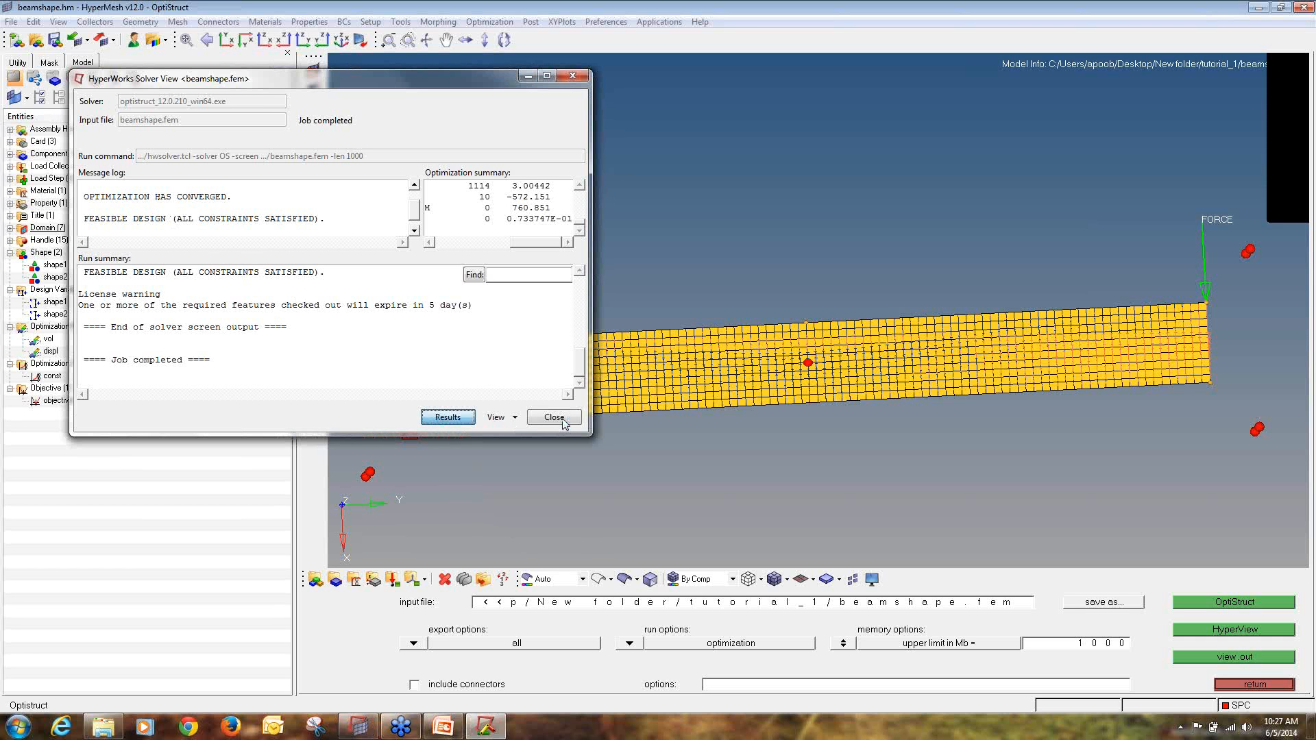
click(563, 423)
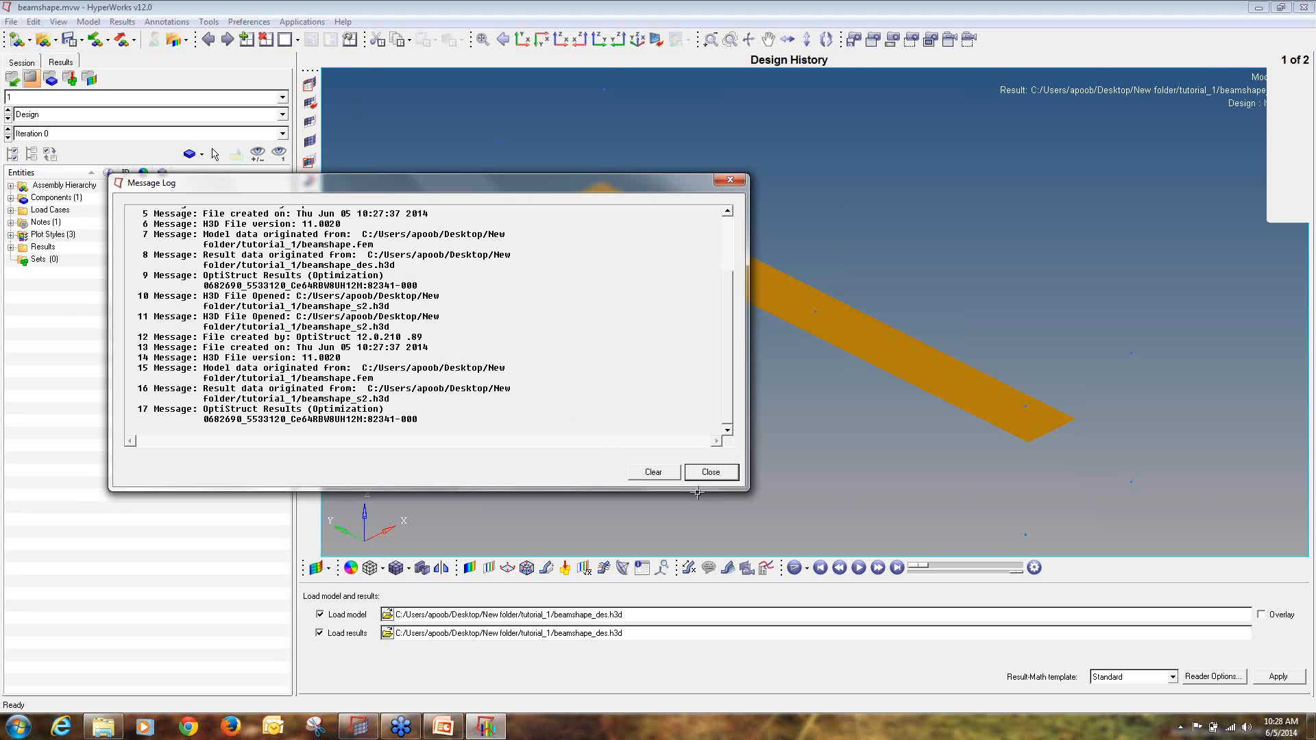
click(711, 471)
- Display Iteration 5 of the design history and orient the beam to face the XY plane
click(232, 135)
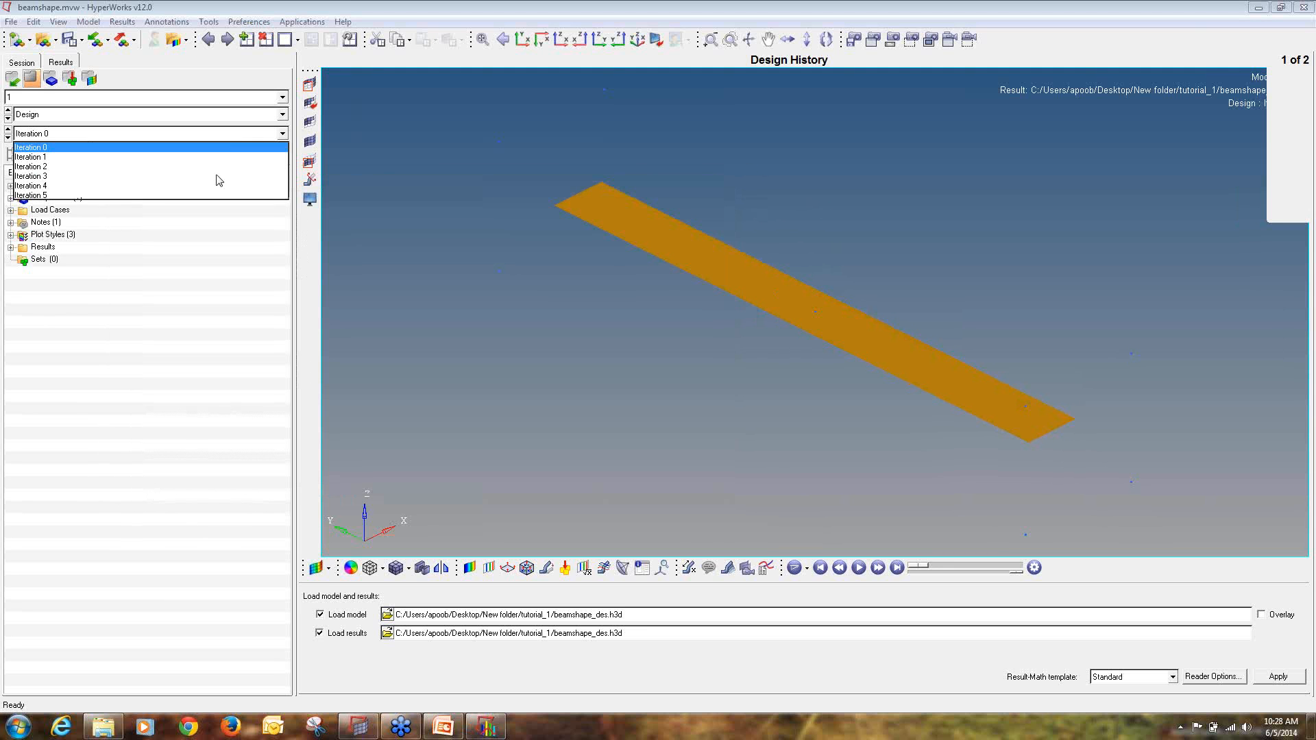
click(182, 193)
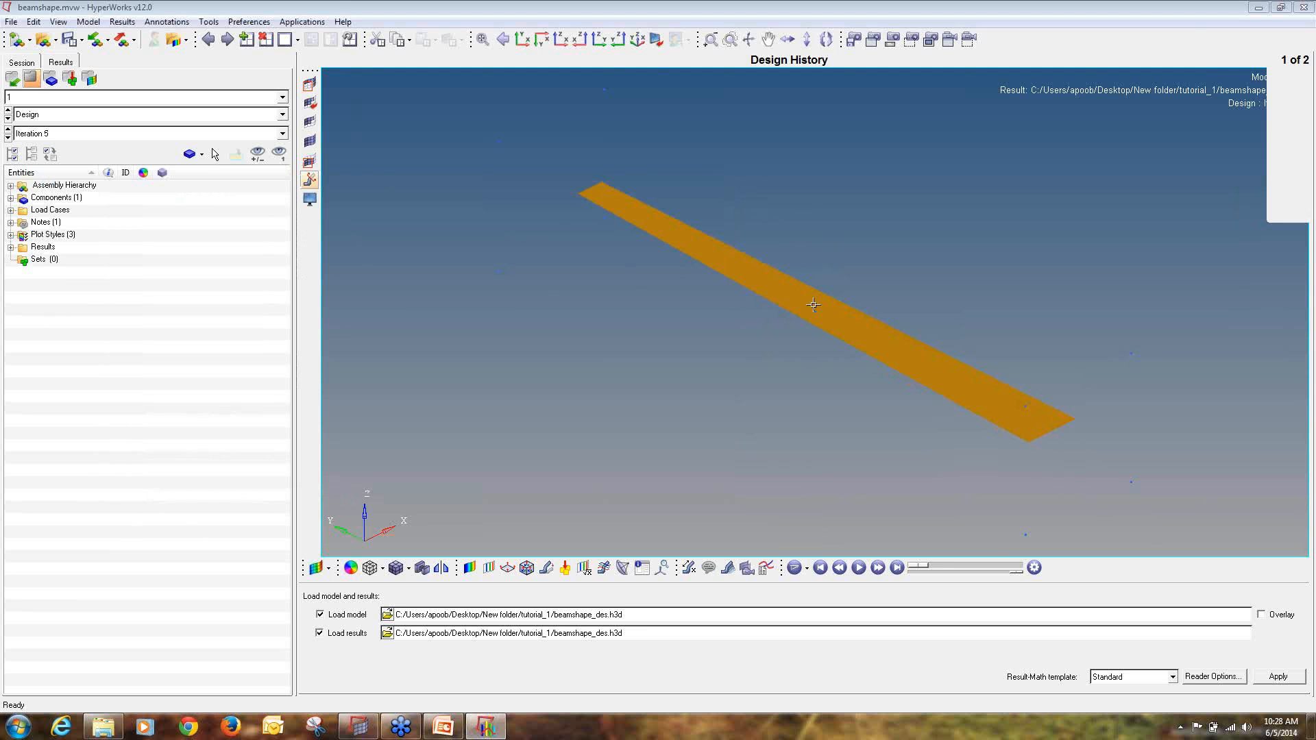
ctrl+drag(811, 302, 958, 433)
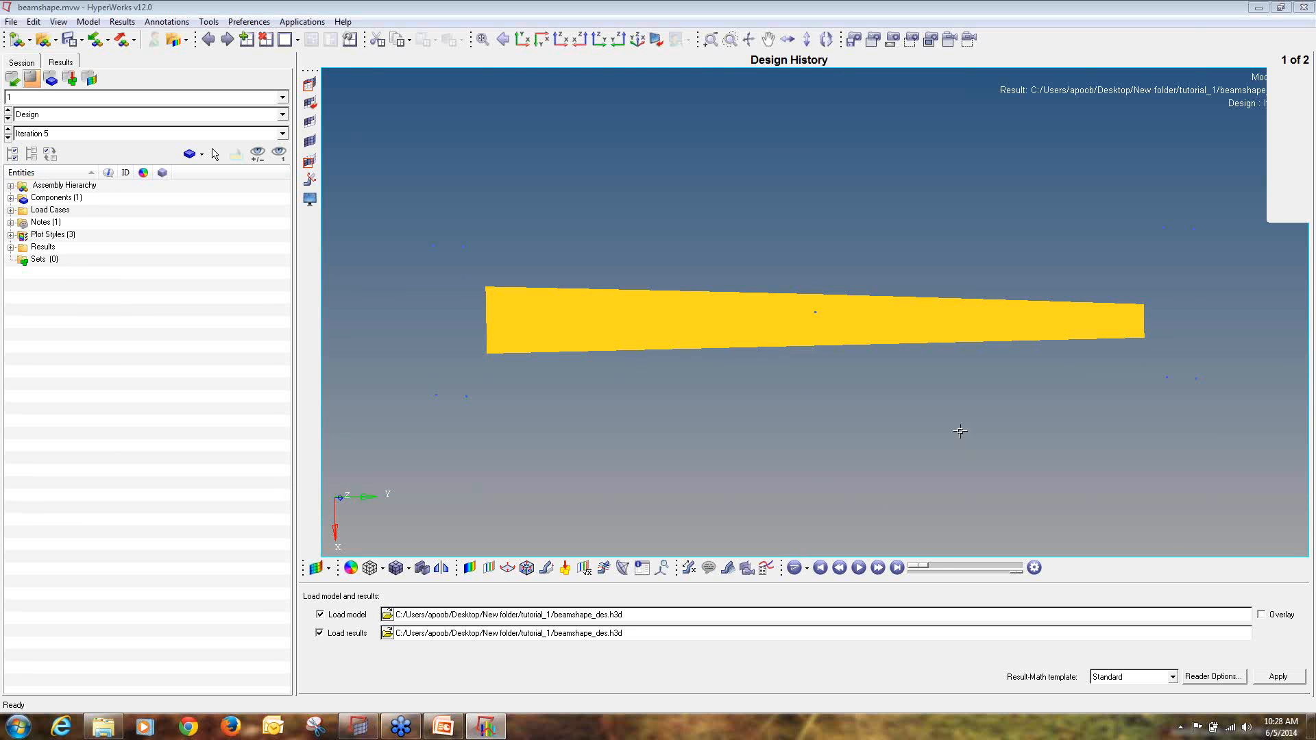
- Contour the shape change magnitude on the Iteration 5 design
click(469, 568)
click(789, 685)
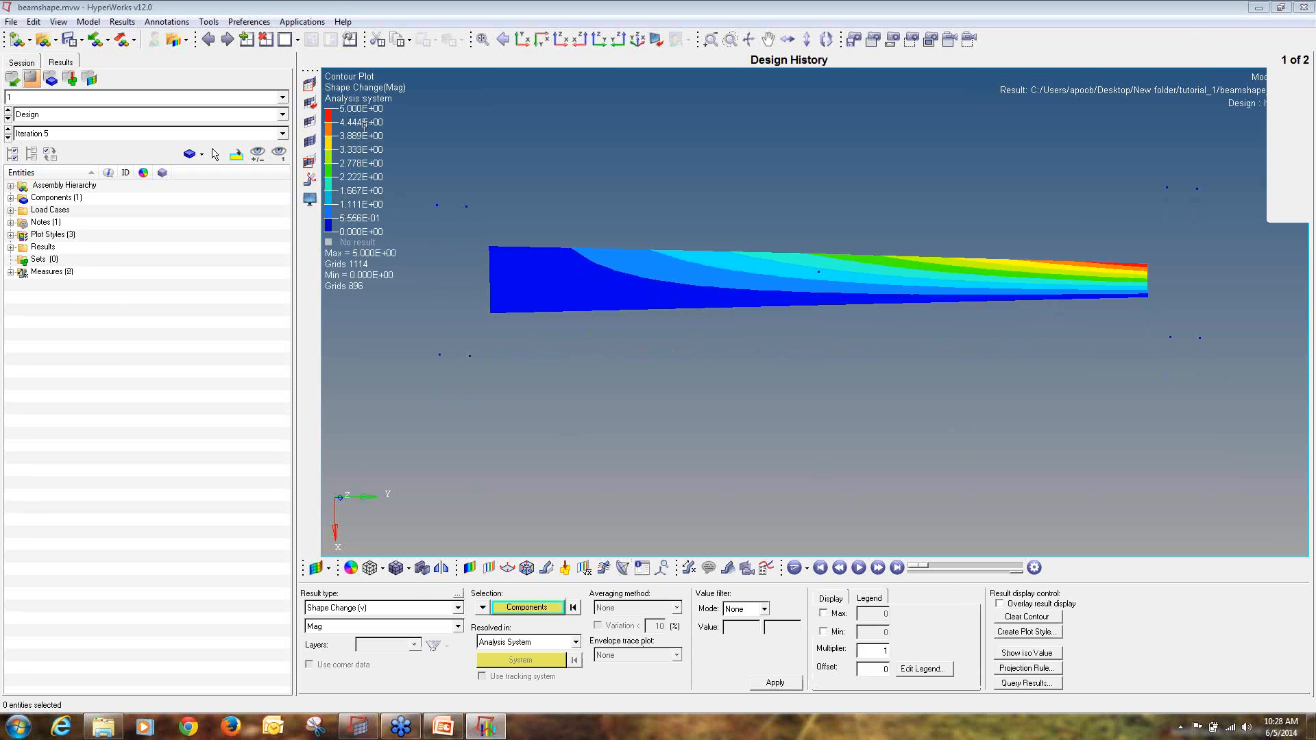
click(416, 629)
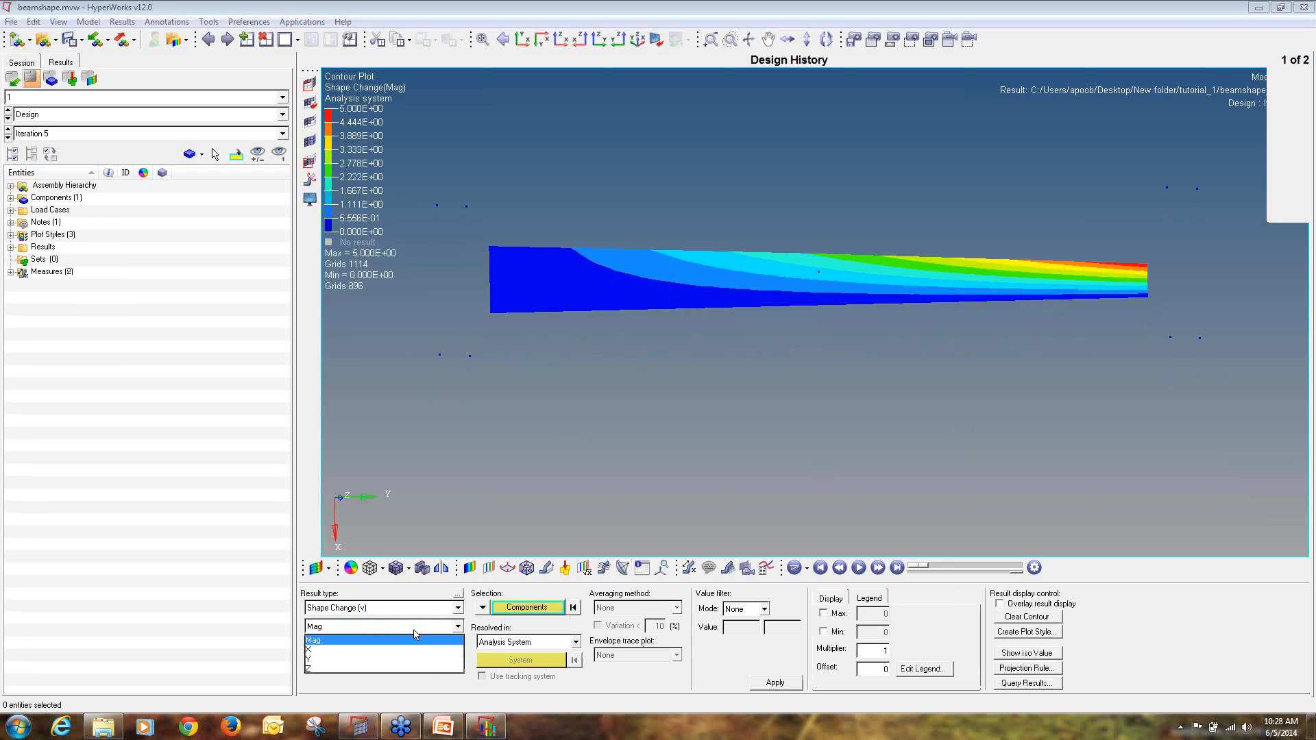
click(415, 631)
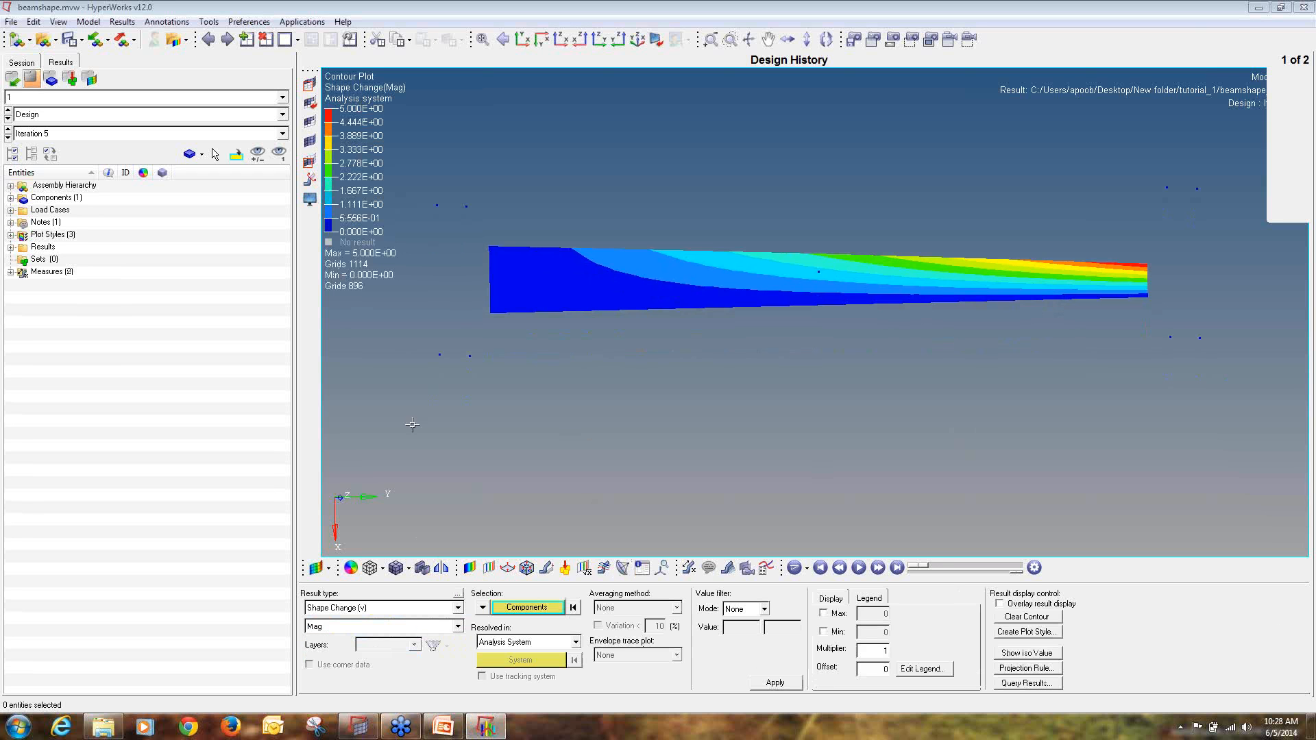
- Contour the displacement magnitude for Iteration 5 of the Load static analysis on the second results page
click(226, 40)
click(56, 134)
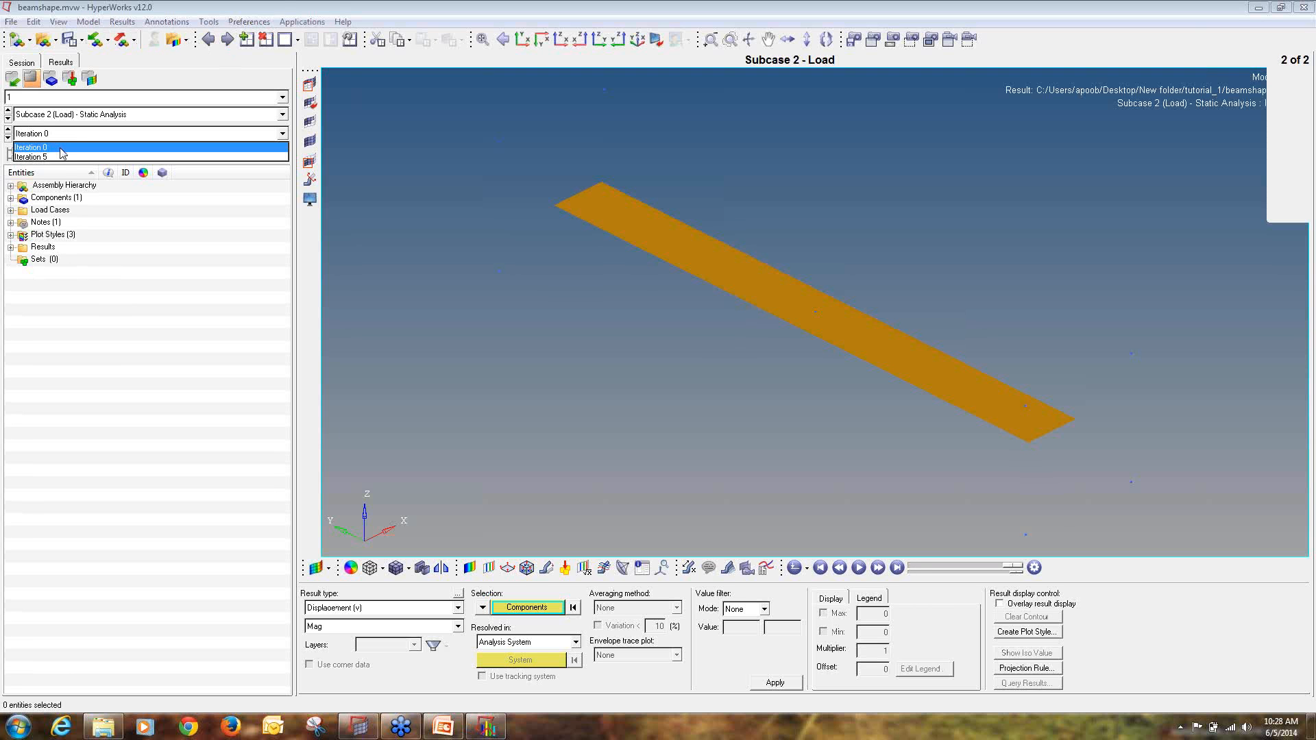
click(72, 157)
mouse_move(1034, 460)
ctrl+mouse_down()
mouse_move(538, 394)
mouse_move(961, 394)
mouse_move(843, 443)
ctrl+mouse_up()
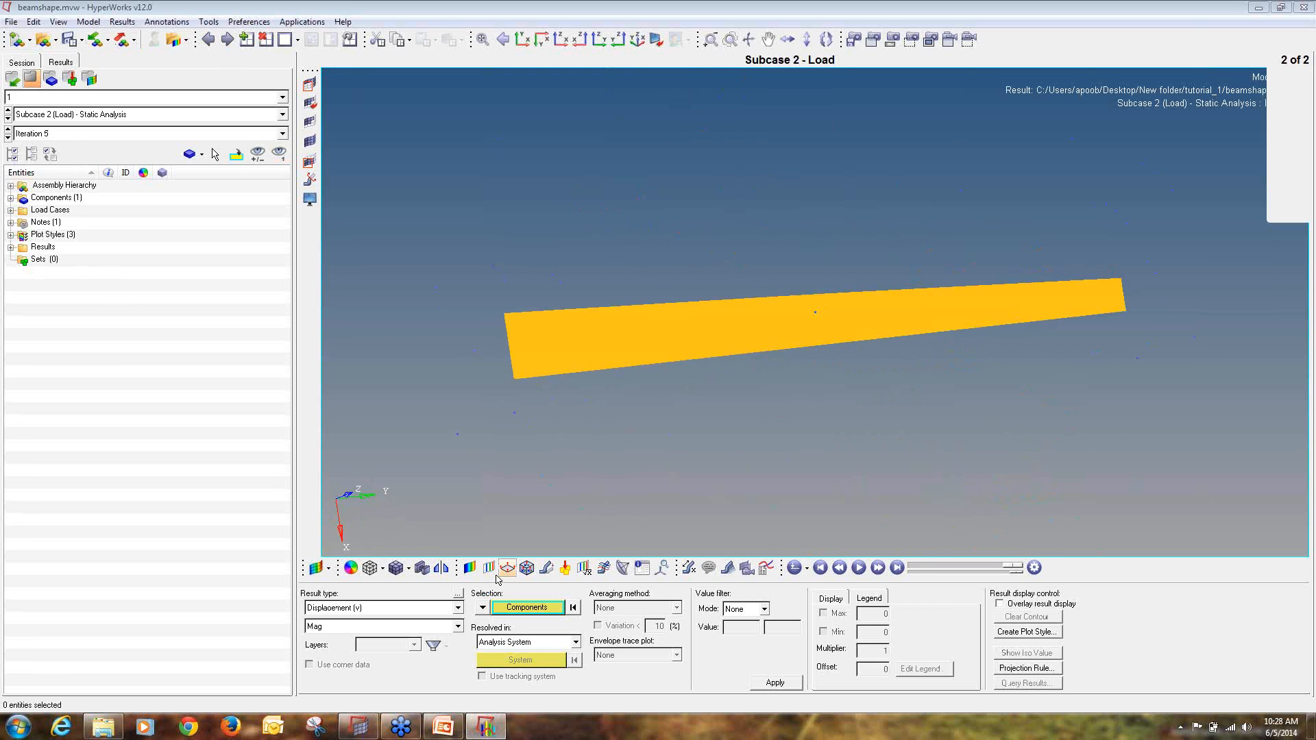
click(757, 681)
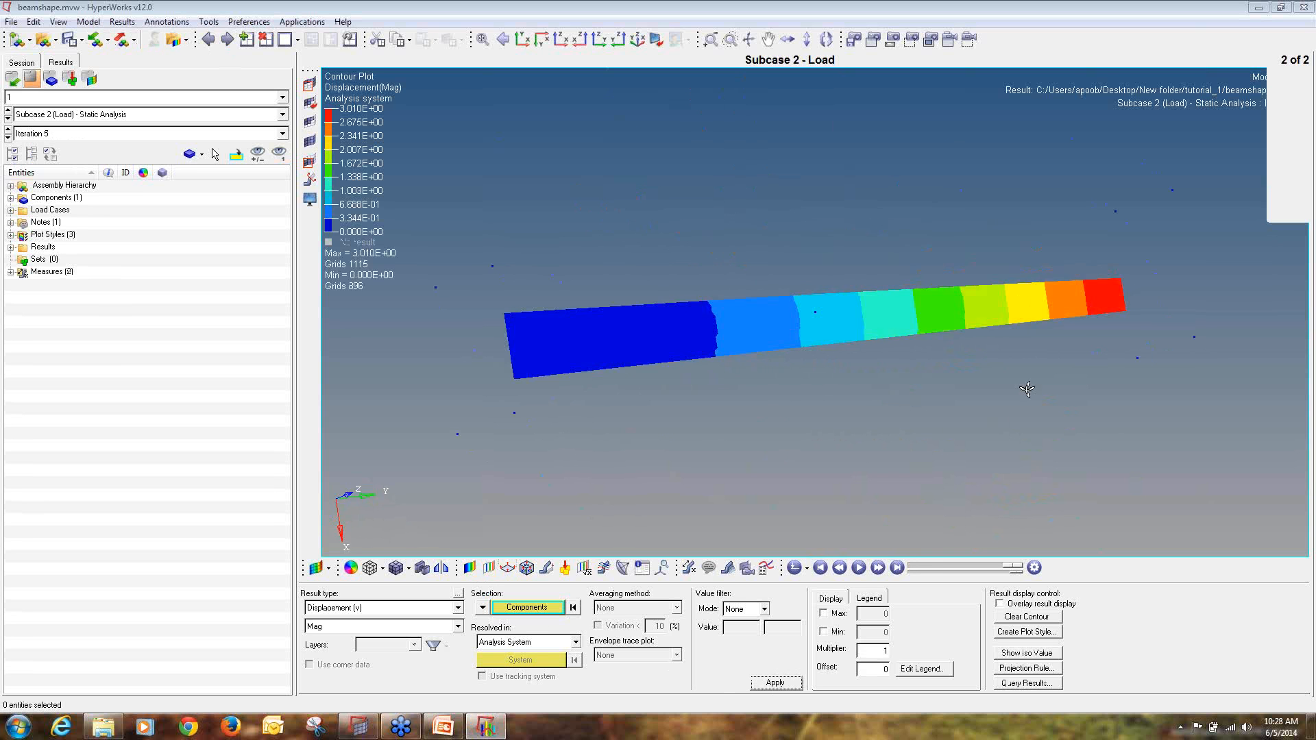
- Show the Static MinMax Result measure on the displacement contour with only the maximum labelled
mouse_move(1027, 389)
ctrl+mouse_down()
mouse_move(976, 436)
mouse_move(949, 435)
ctrl+mouse_up()
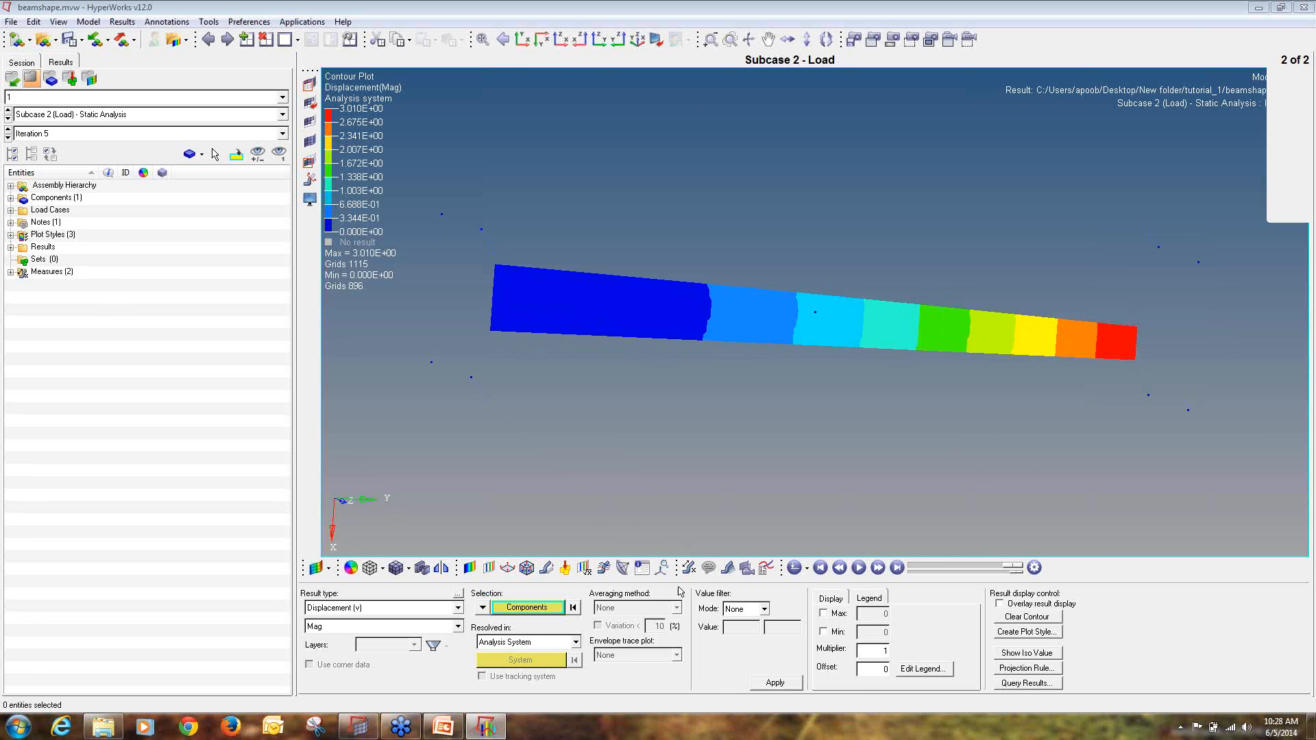
click(689, 567)
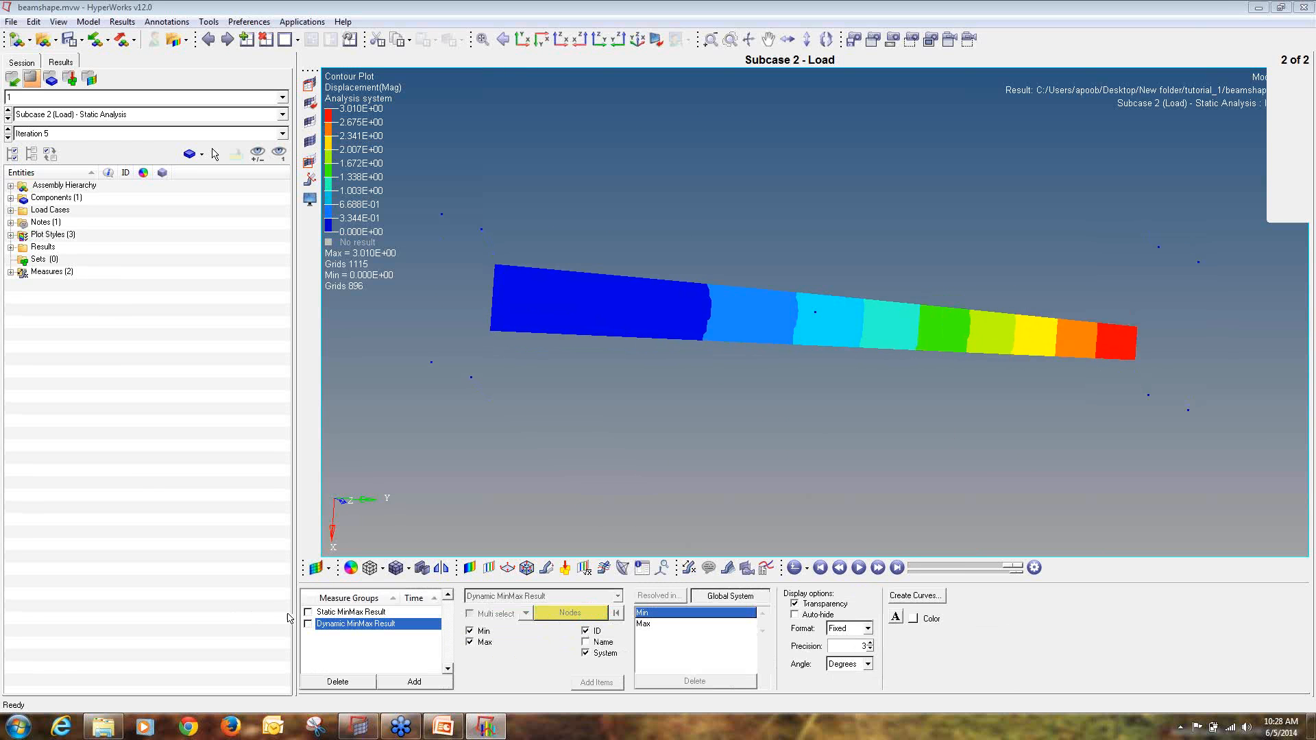
click(308, 613)
click(471, 631)
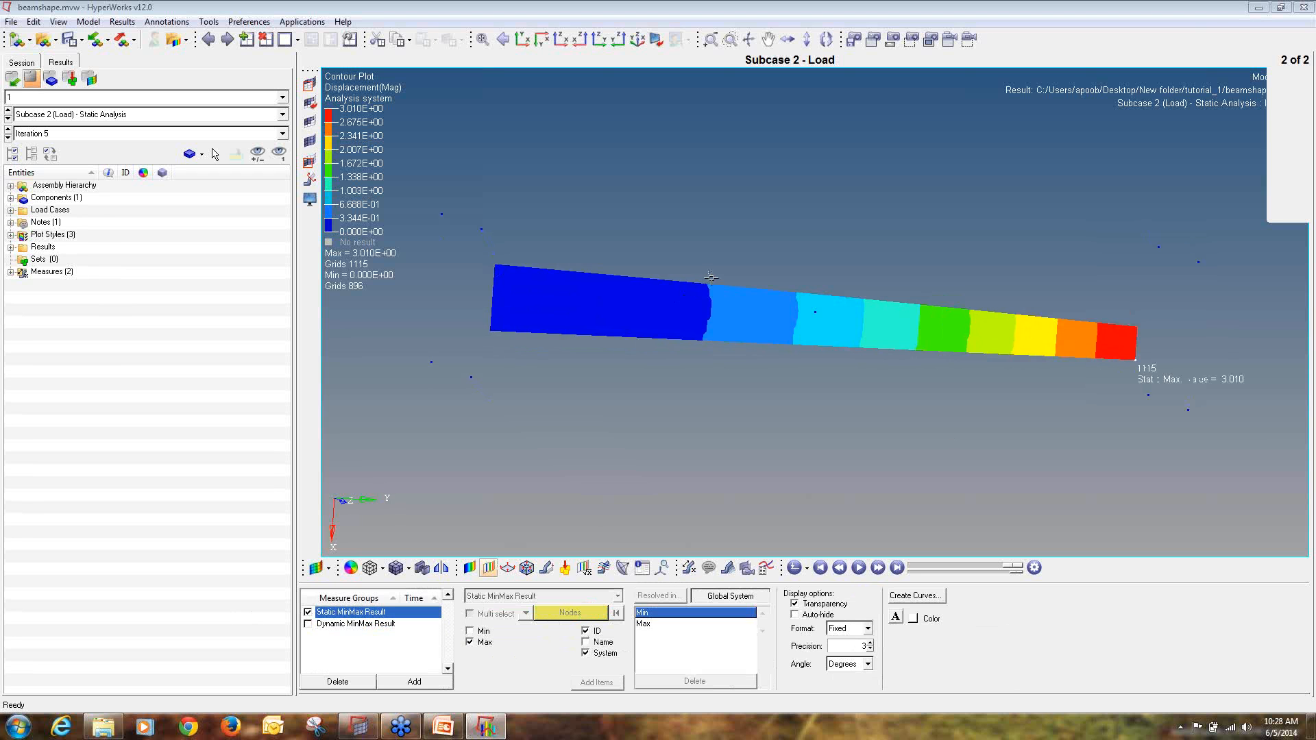
- Close the HyperView results session without saving it and start a new empty model in HyperMesh
ctrl+right_drag(582, 368, 568, 329)
ctrl+drag(568, 329, 567, 331)
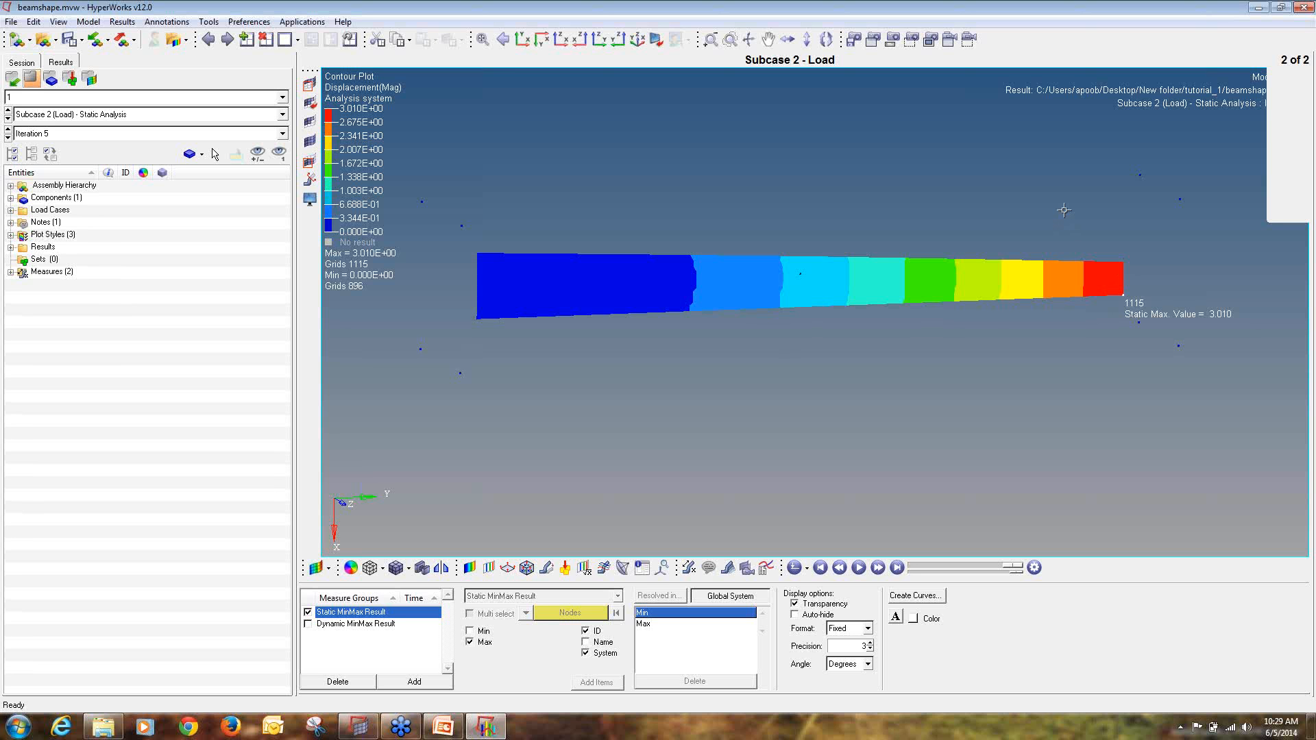
click(1303, 7)
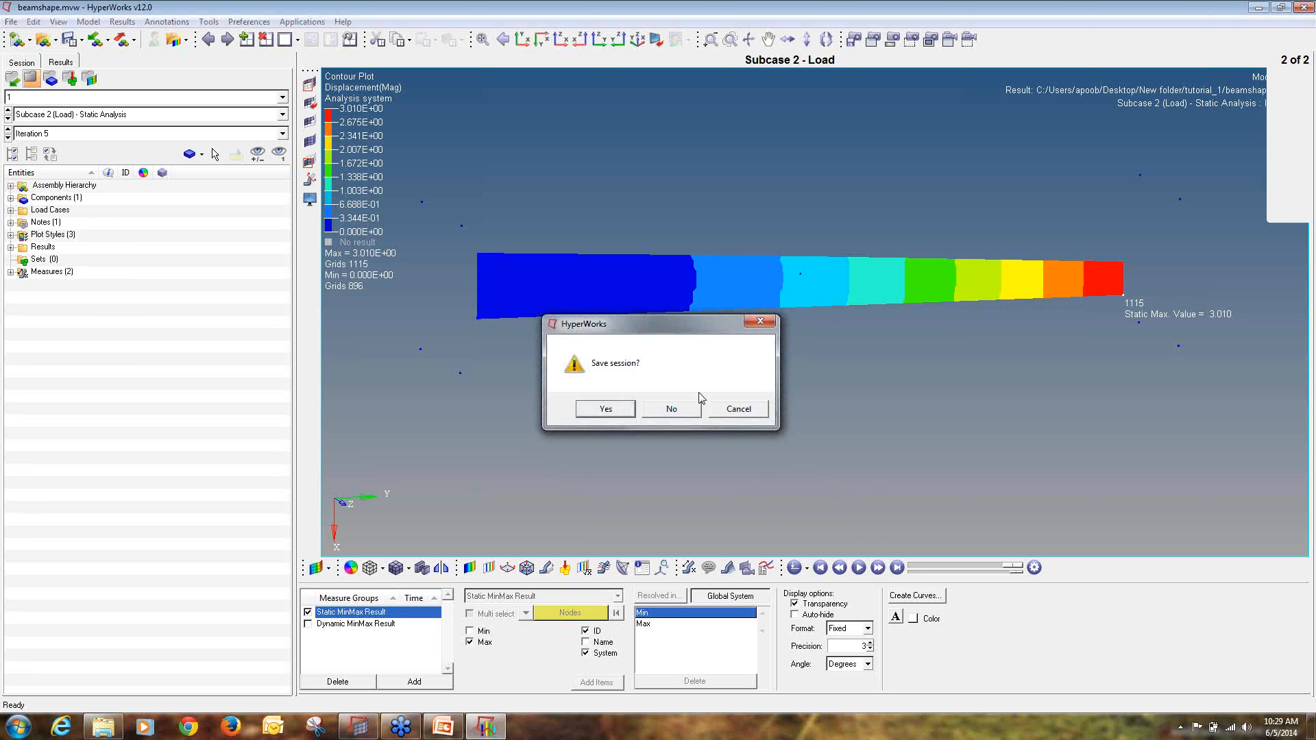
click(677, 407)
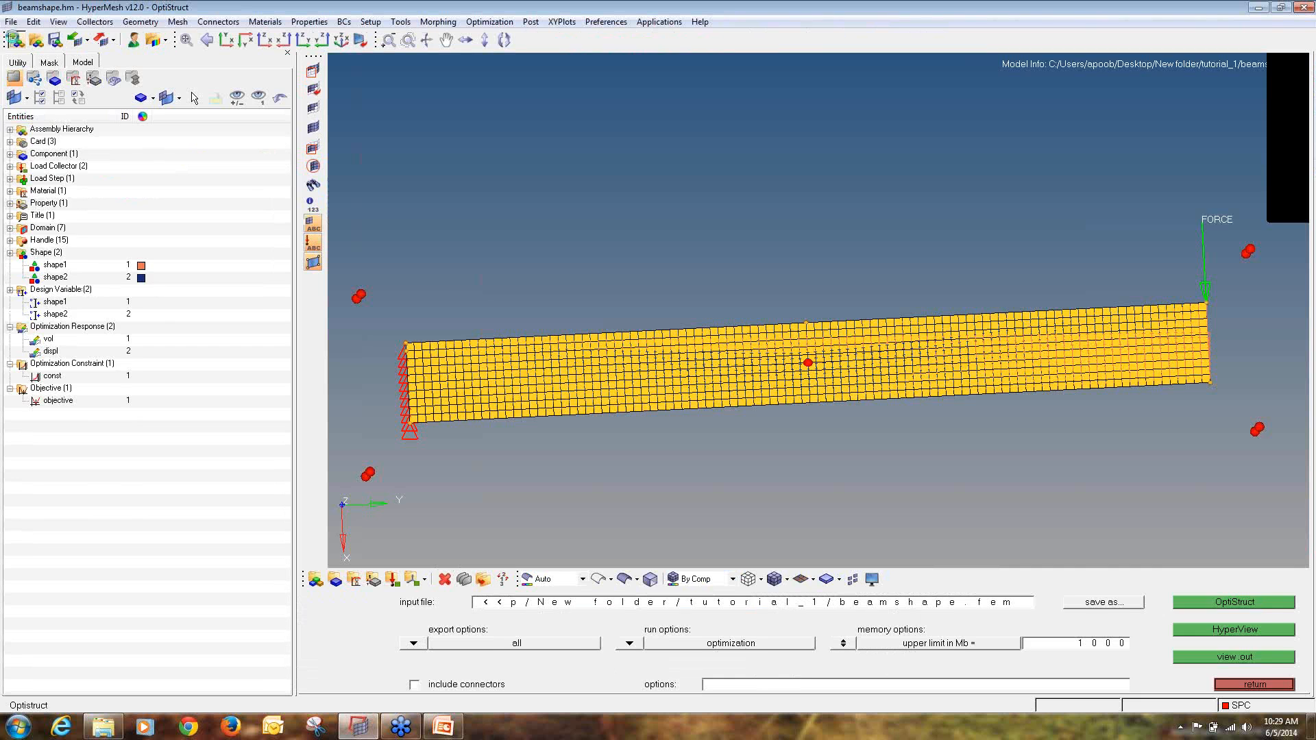
click(16, 40)
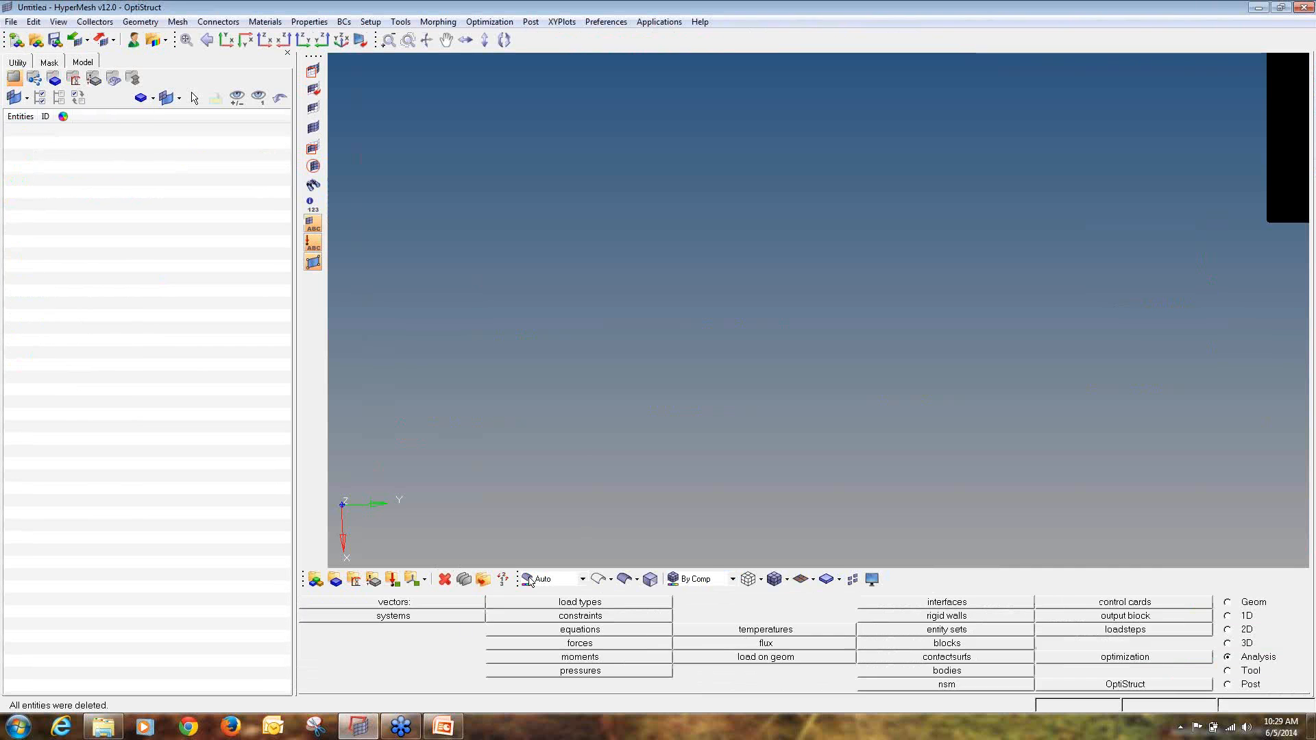
- Switch to the PowerPoint slideshow and advance to the OS-5010 Cantilever L-beam Shape Optimization slide
click(455, 729)
click(1169, 708)
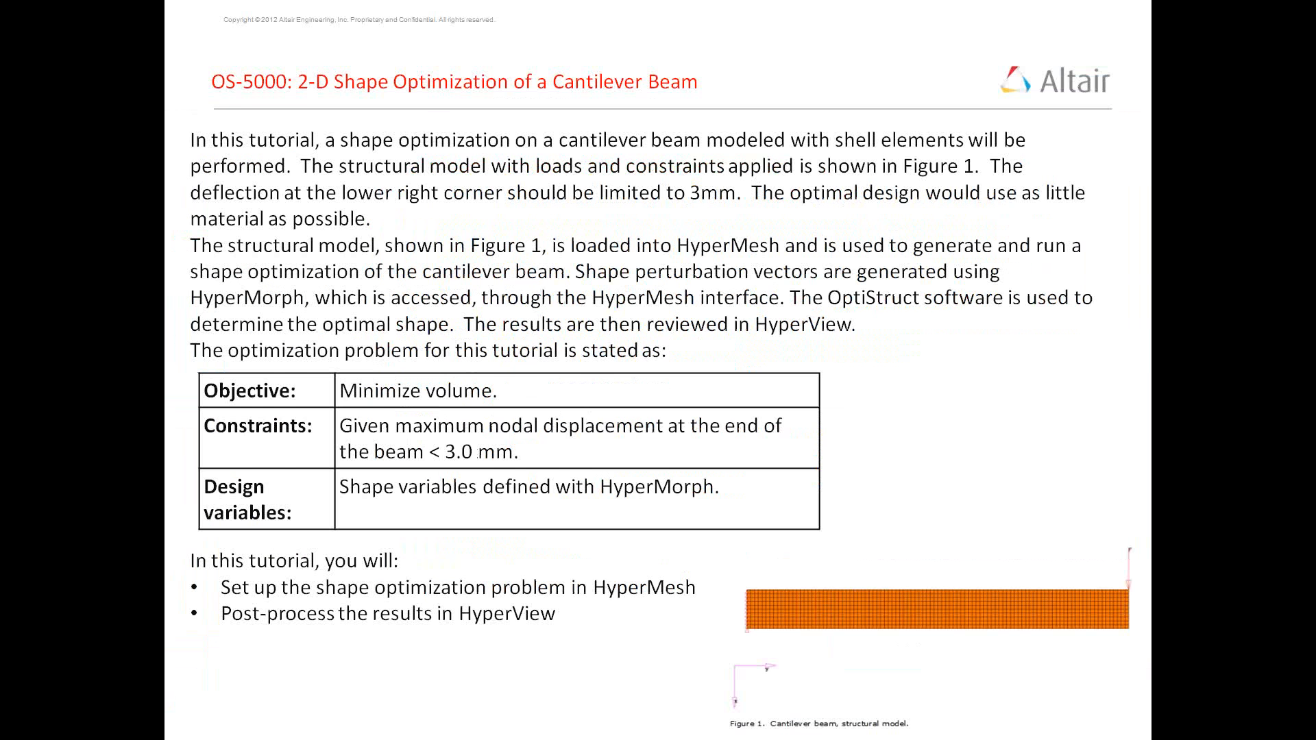
key(Right)
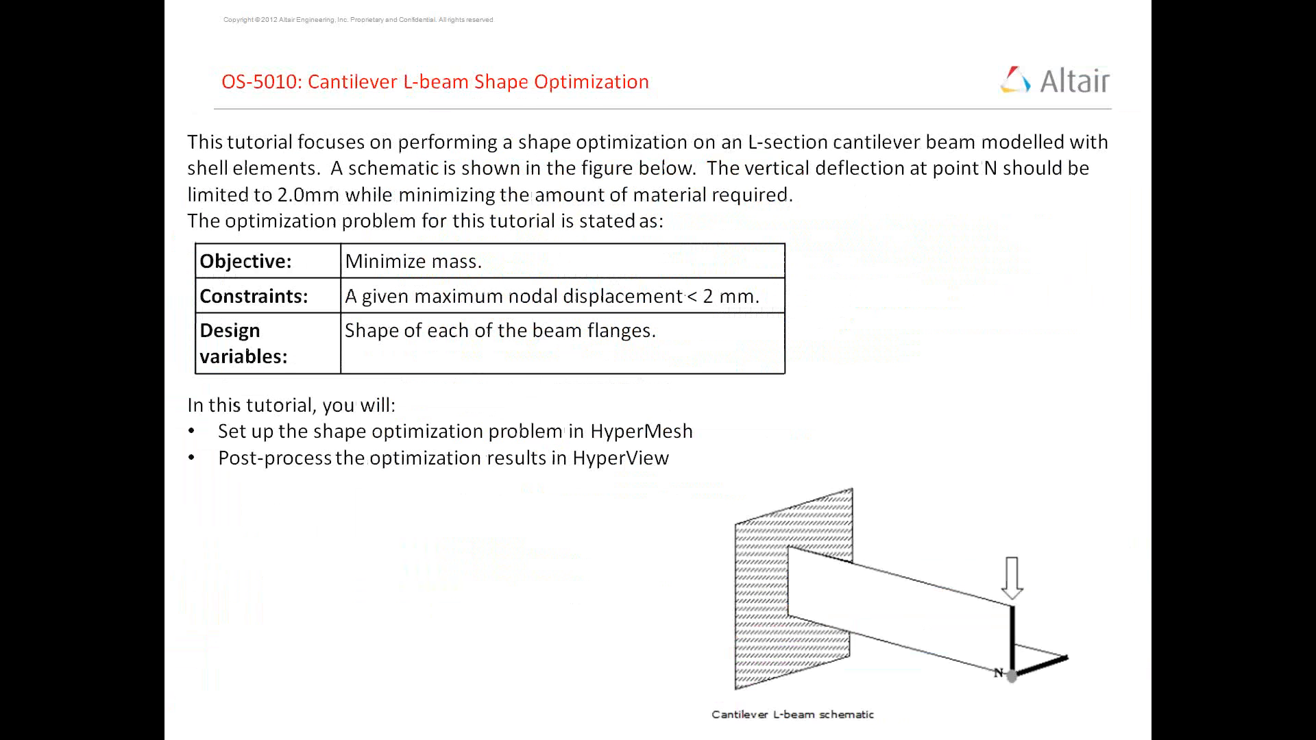
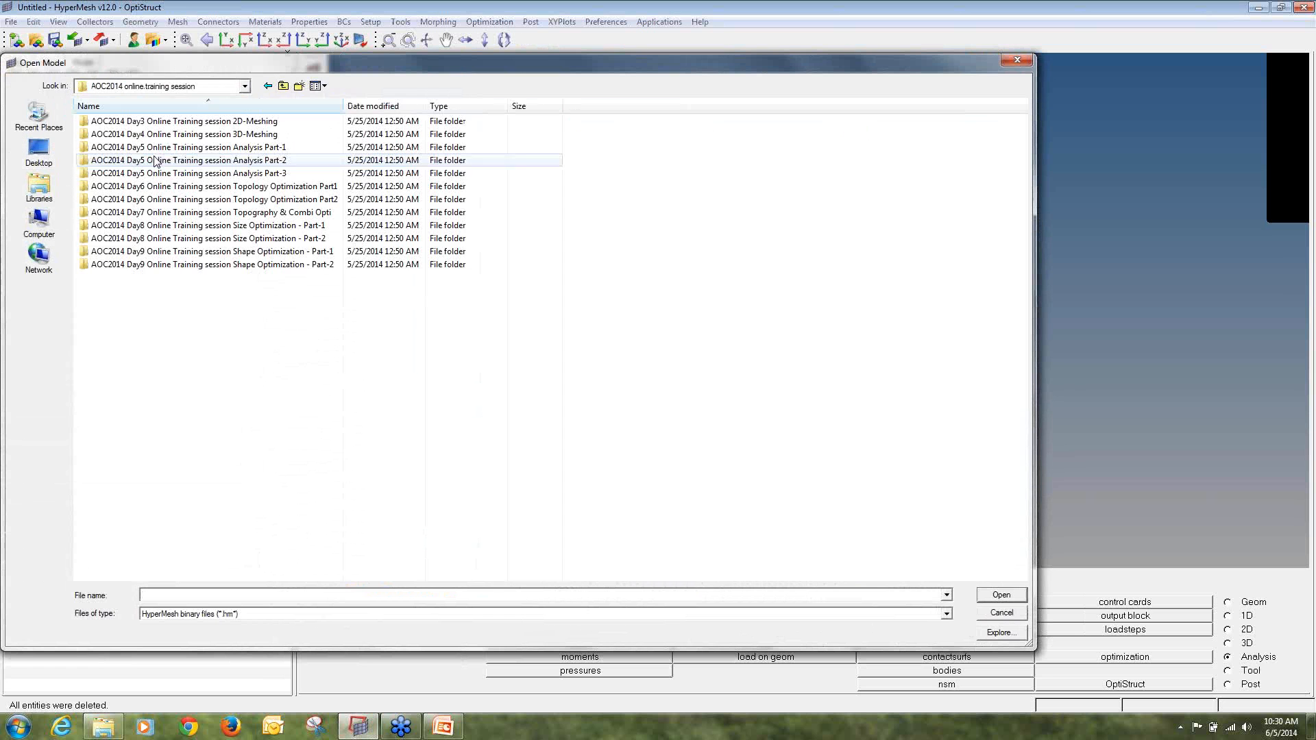
- Open Lbeamshape.hm from the Day9 Shape Optimization Part-1 subfolder "2 Cantilever L-beam Shape Optimization" in HyperMesh
double_click(239, 253)
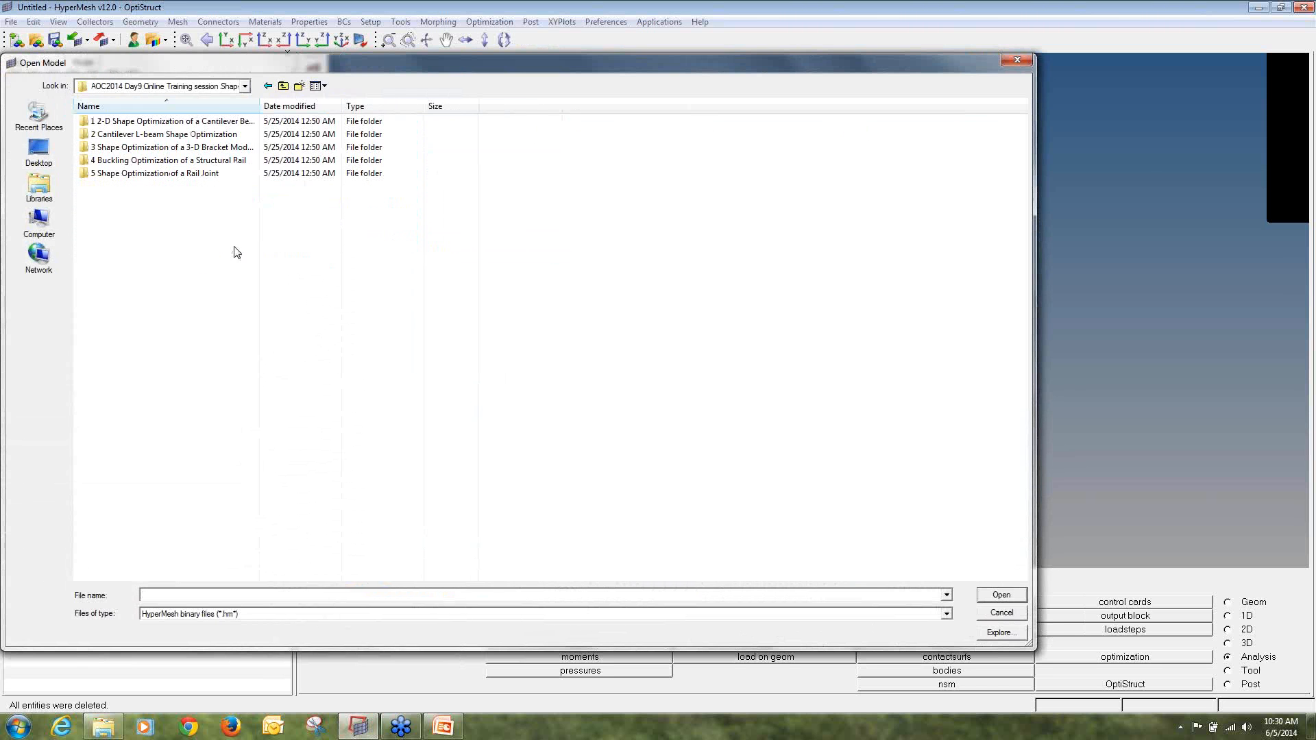
double_click(189, 132)
double_click(189, 126)
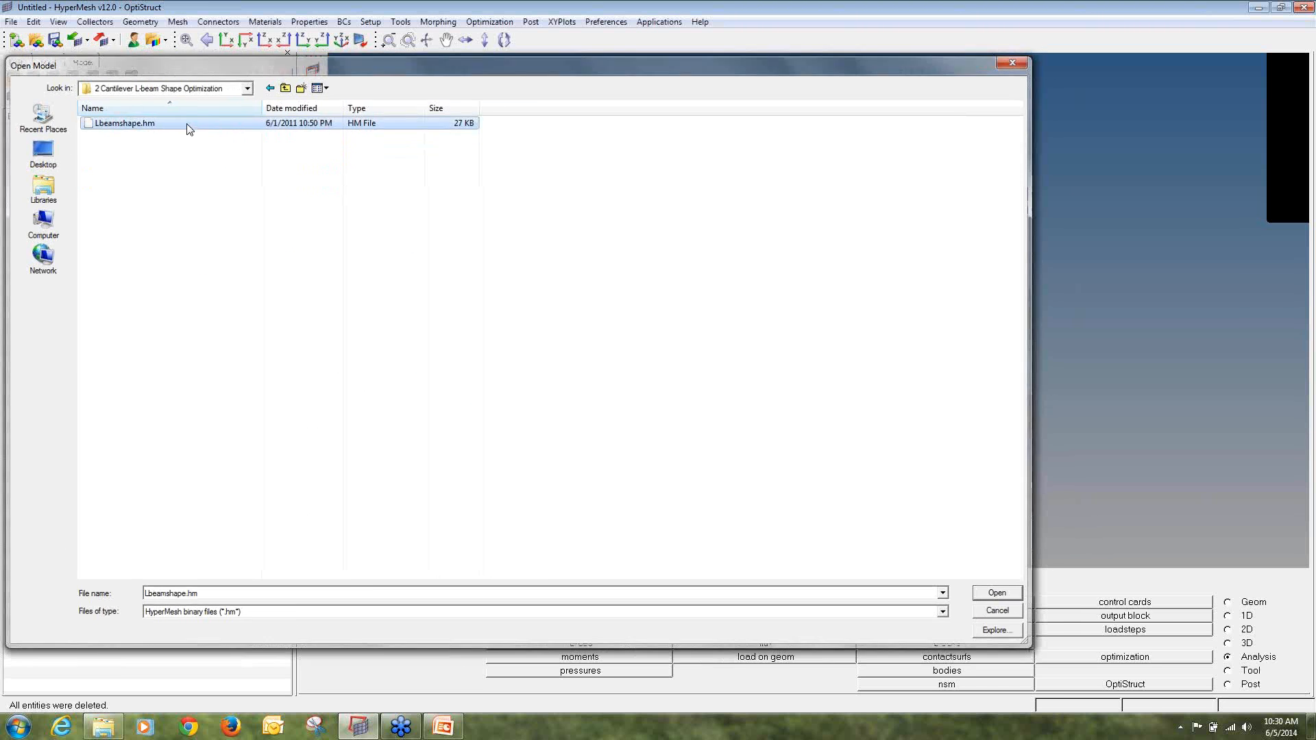
ctrl+drag(815, 311, 735, 327)
ctrl+scroll(847, 298, down, 4)
ctrl+drag(921, 347, 519, 360)
ctrl+scroll(803, 356, up, 3)
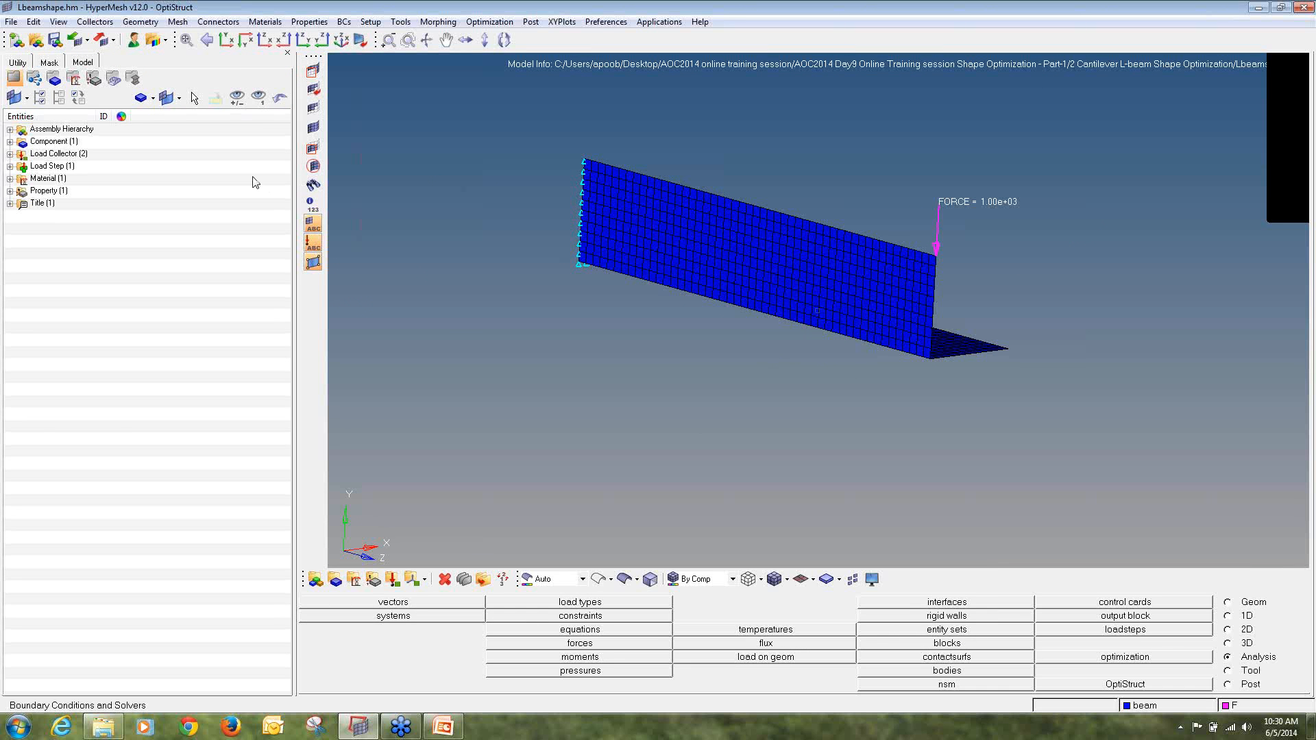
- Examine the L-beam model's existing component, load collectors, load step, material and property in the model tree
click(10, 179)
click(9, 204)
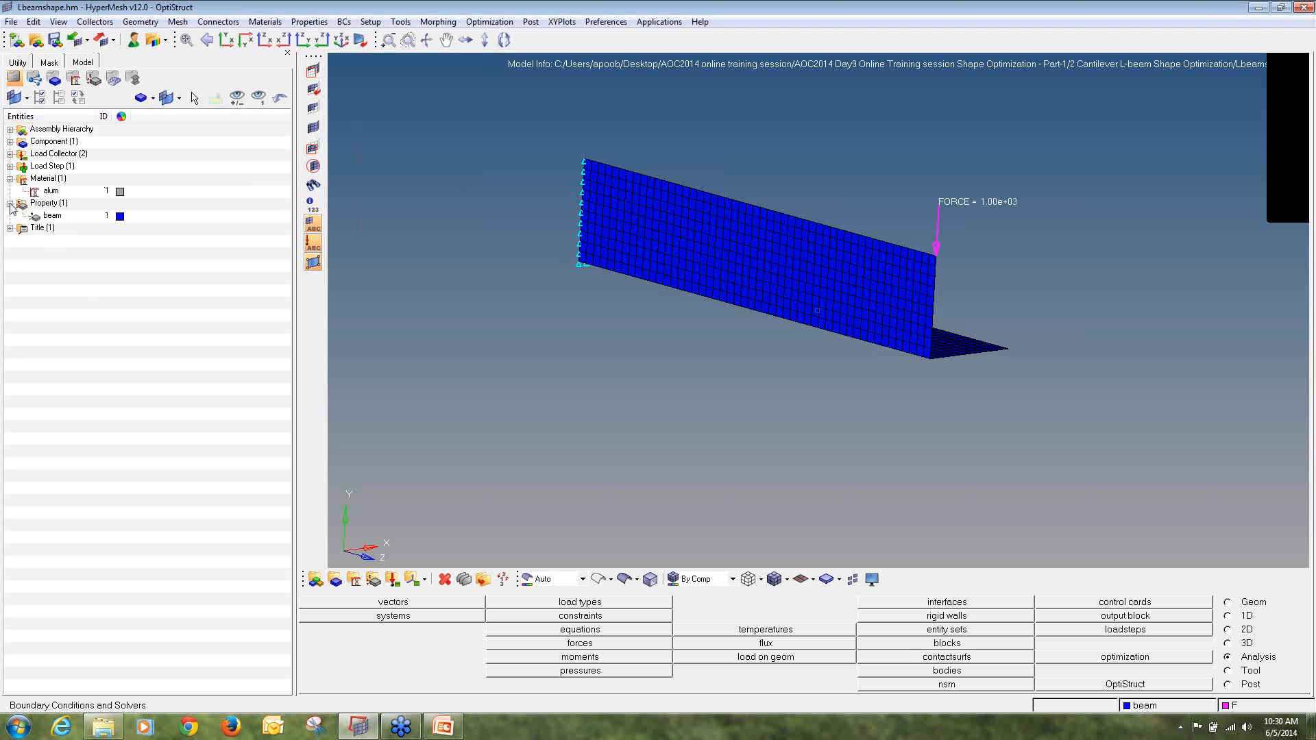
click(22, 142)
click(10, 142)
click(9, 166)
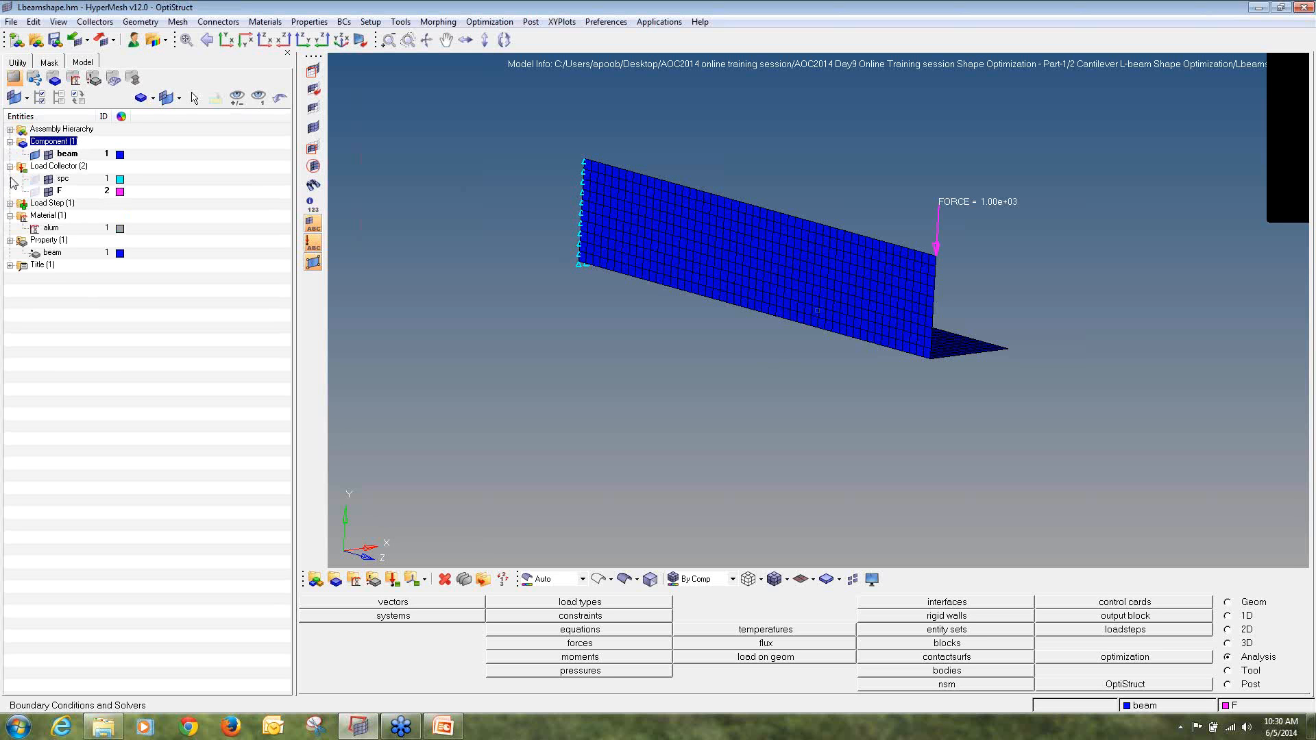
click(9, 204)
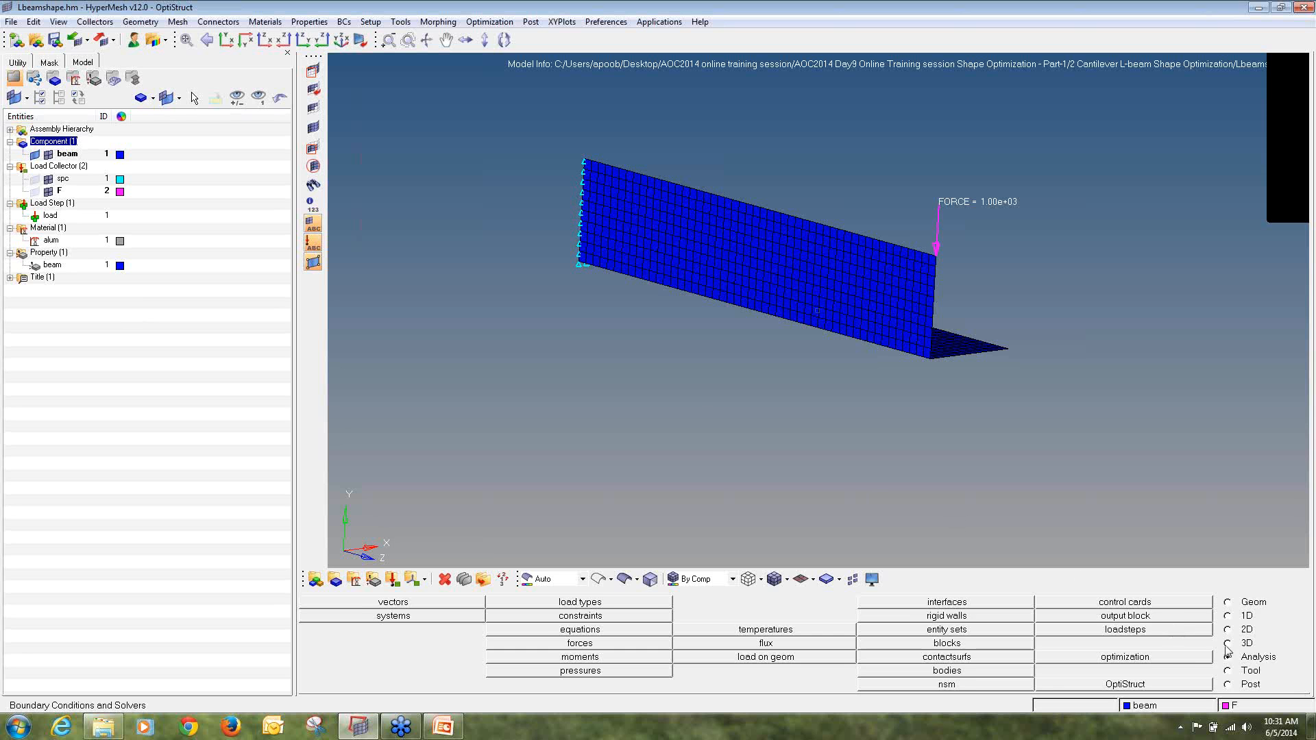
- Generate HyperMorph domains and handles for the L-beam using auto functions with 2D domain partitioning
click(1157, 659)
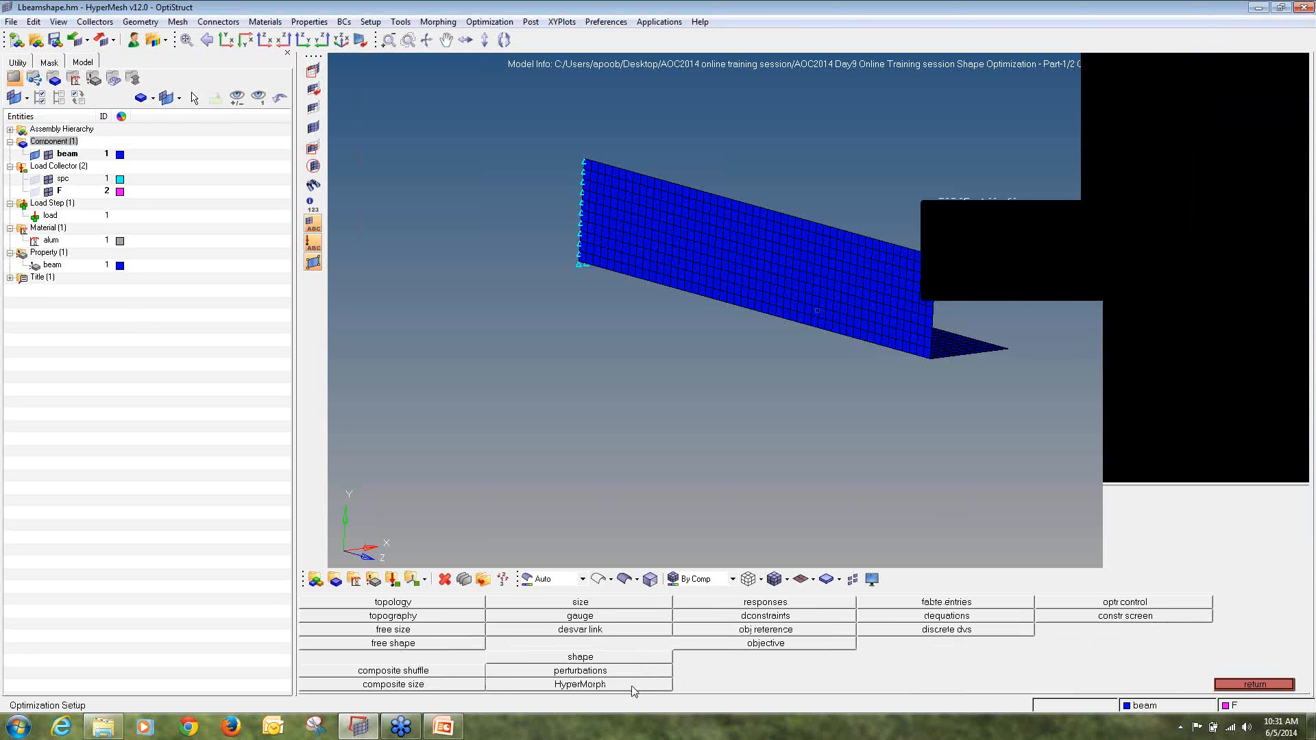
click(631, 688)
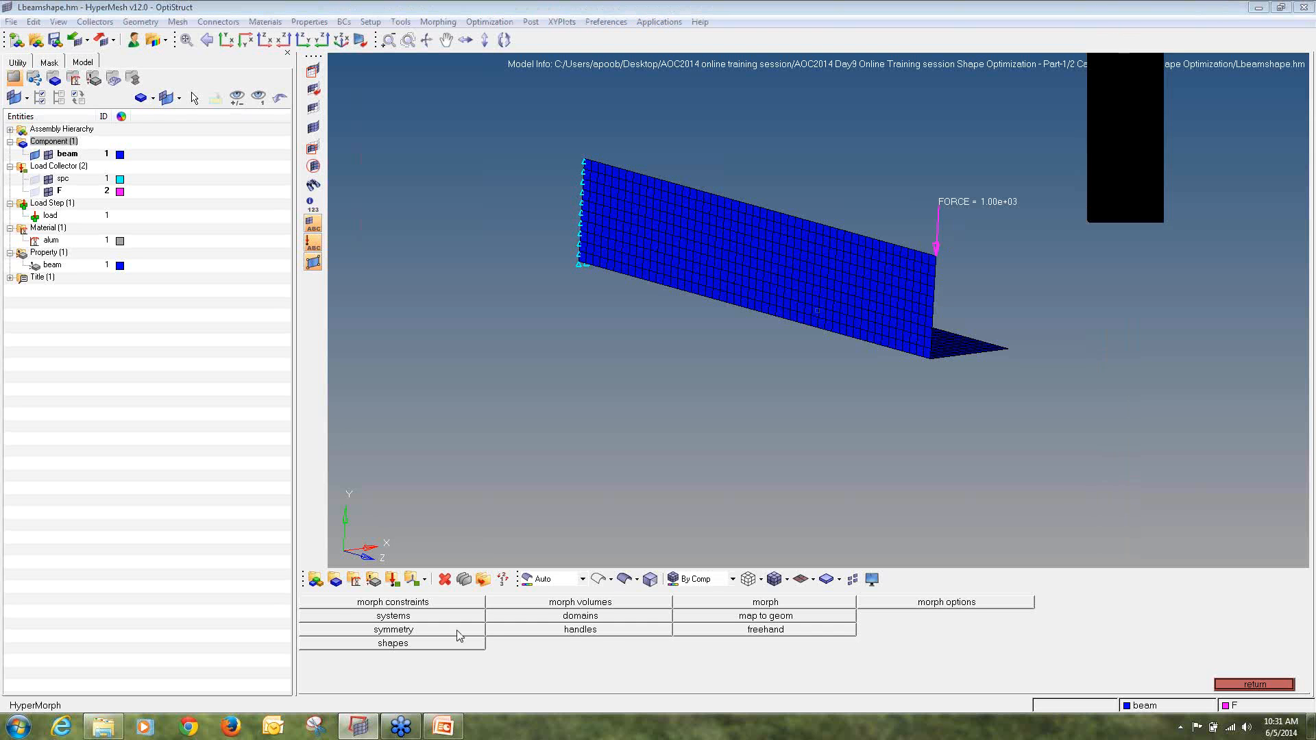
click(581, 615)
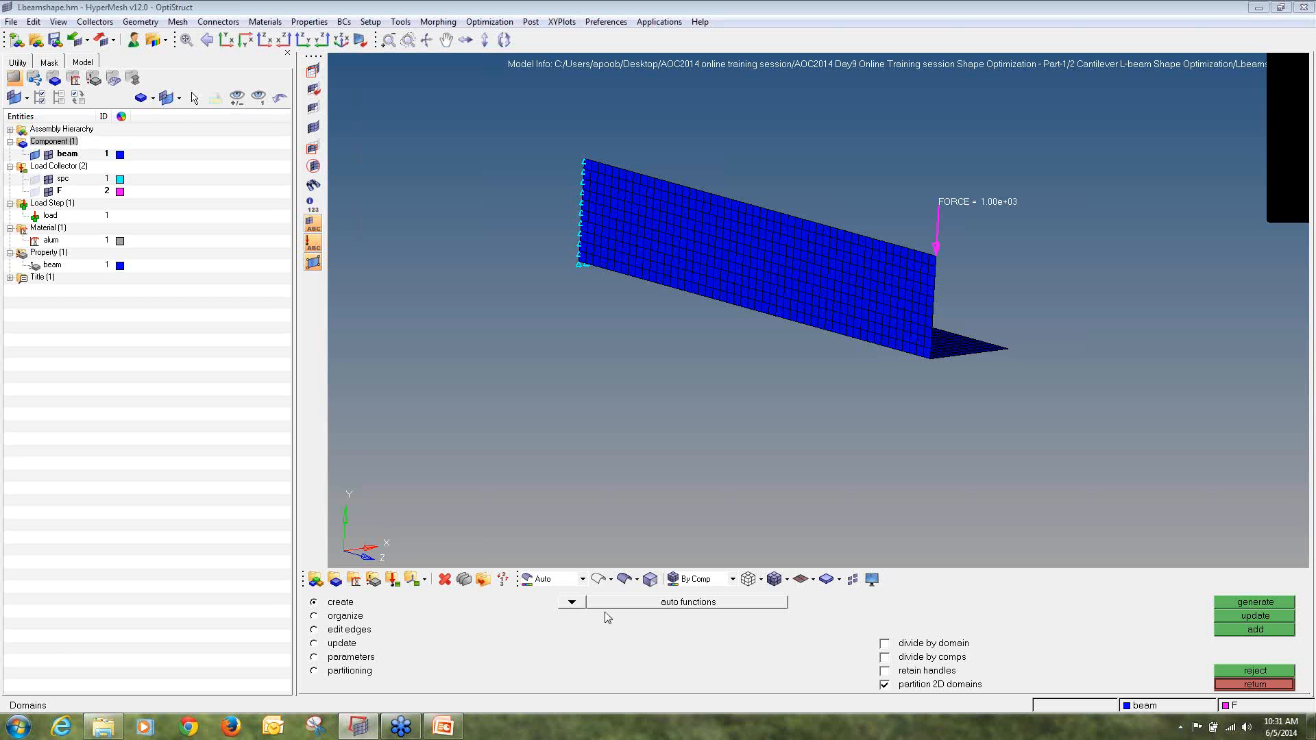
click(1251, 602)
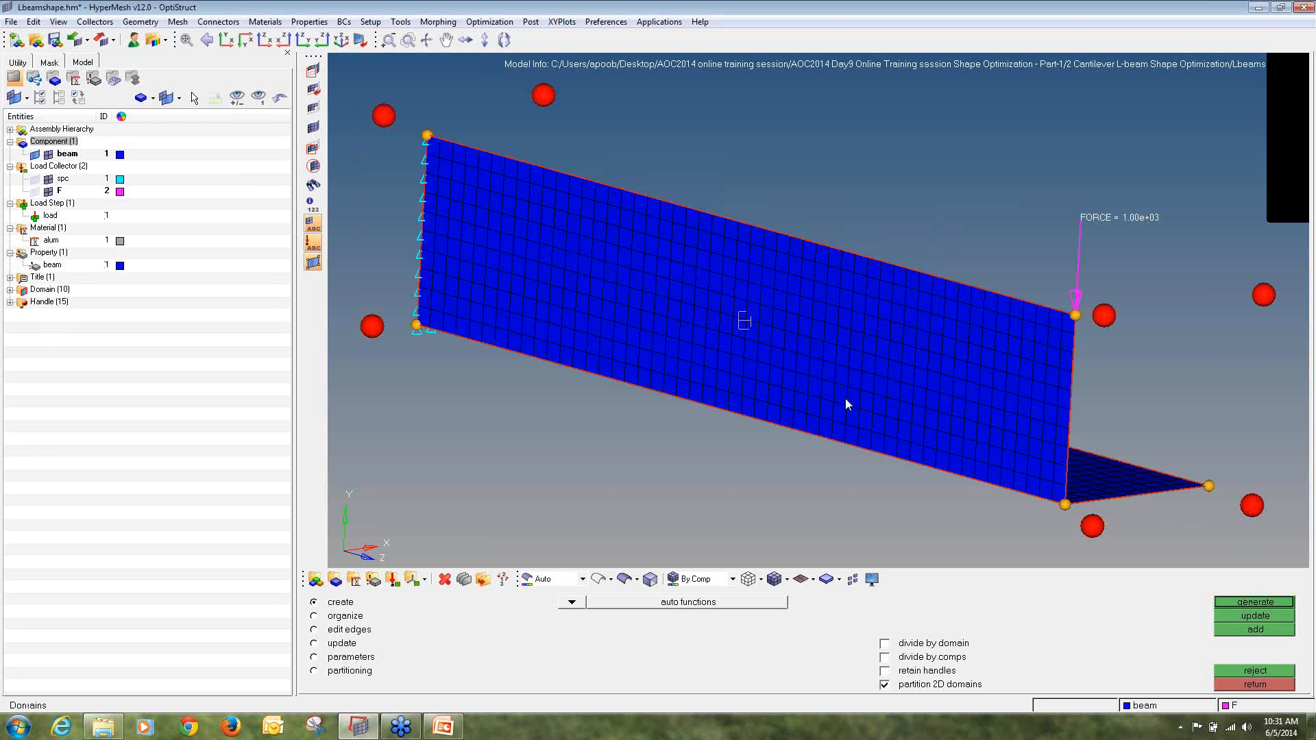
ctrl+drag(845, 398, 817, 309)
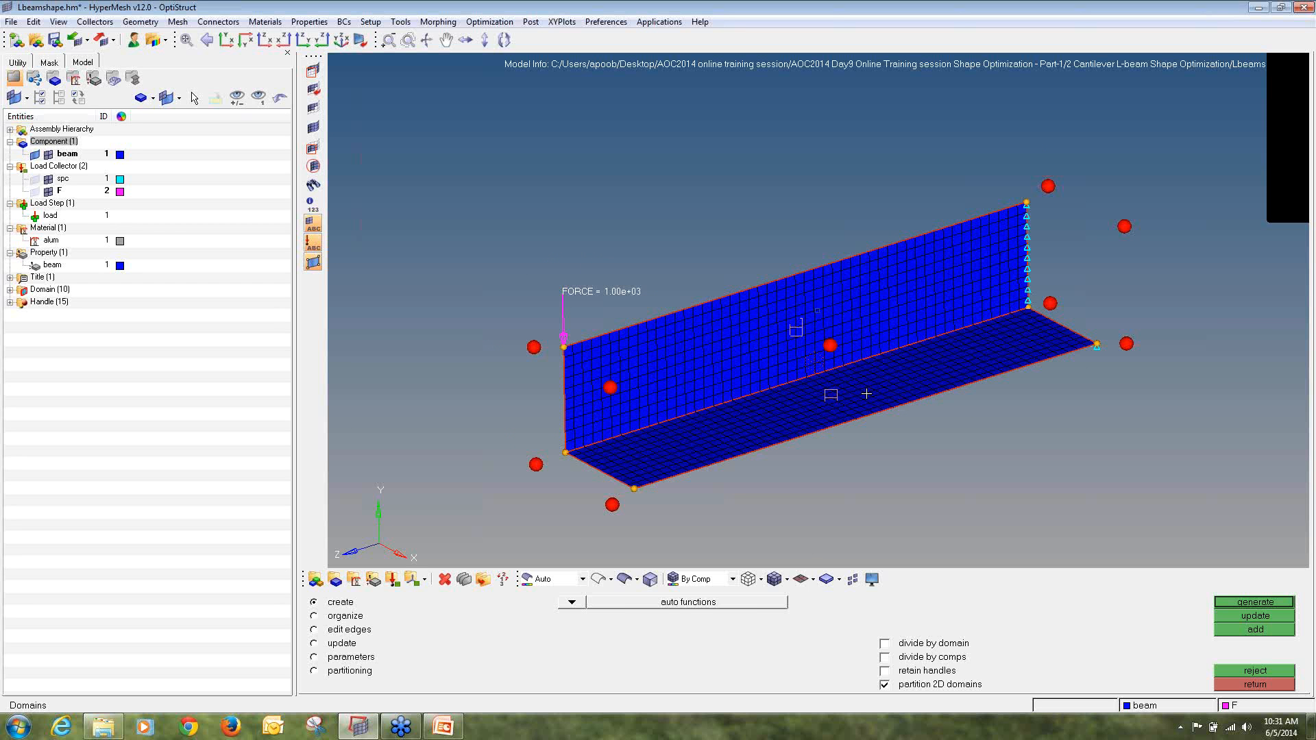
click(1230, 688)
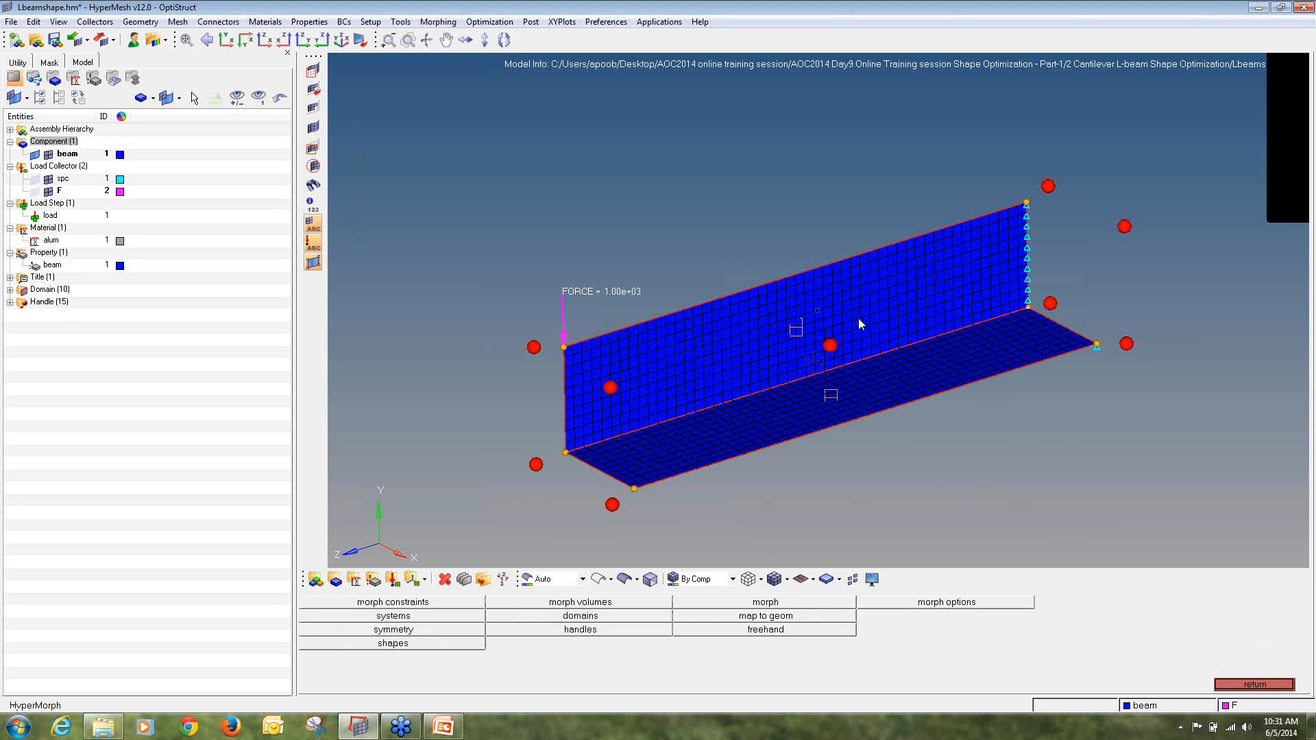
- Morph the vertical flange by translating the upper corner handle at the loaded end by -10 along y in the global system
click(753, 603)
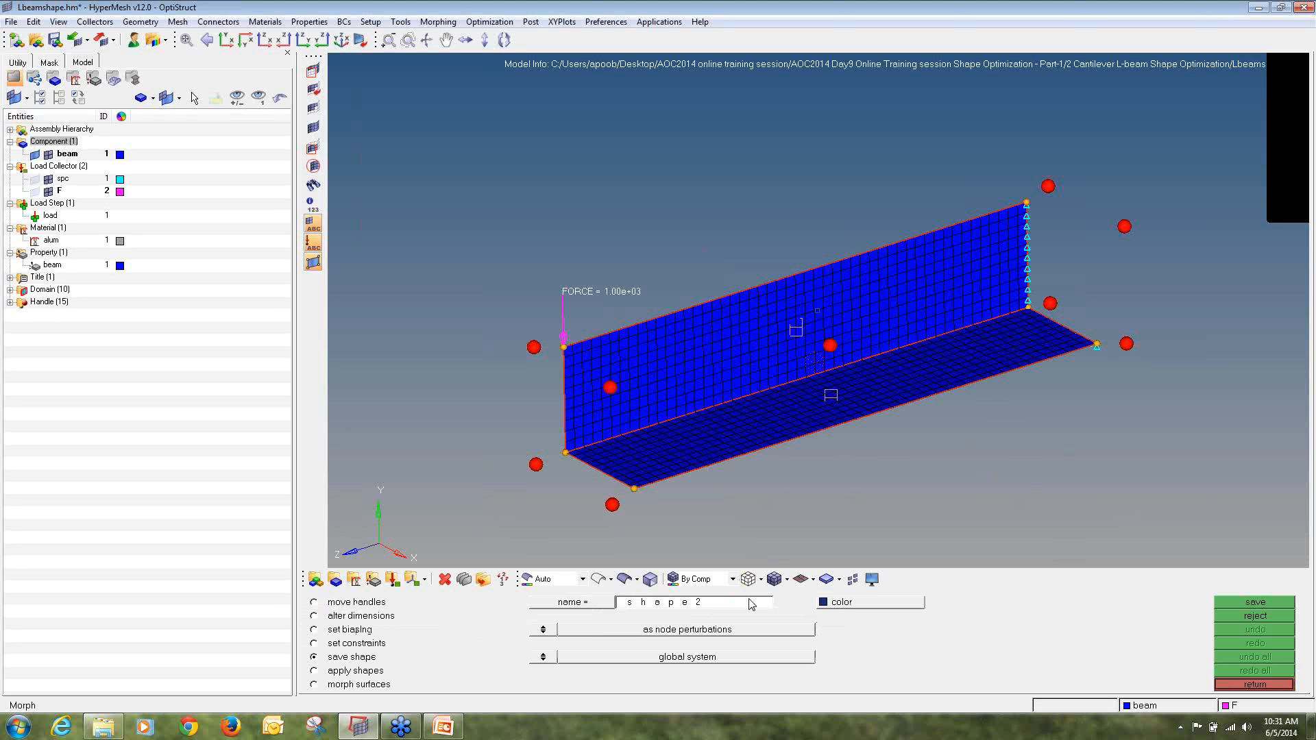
click(356, 602)
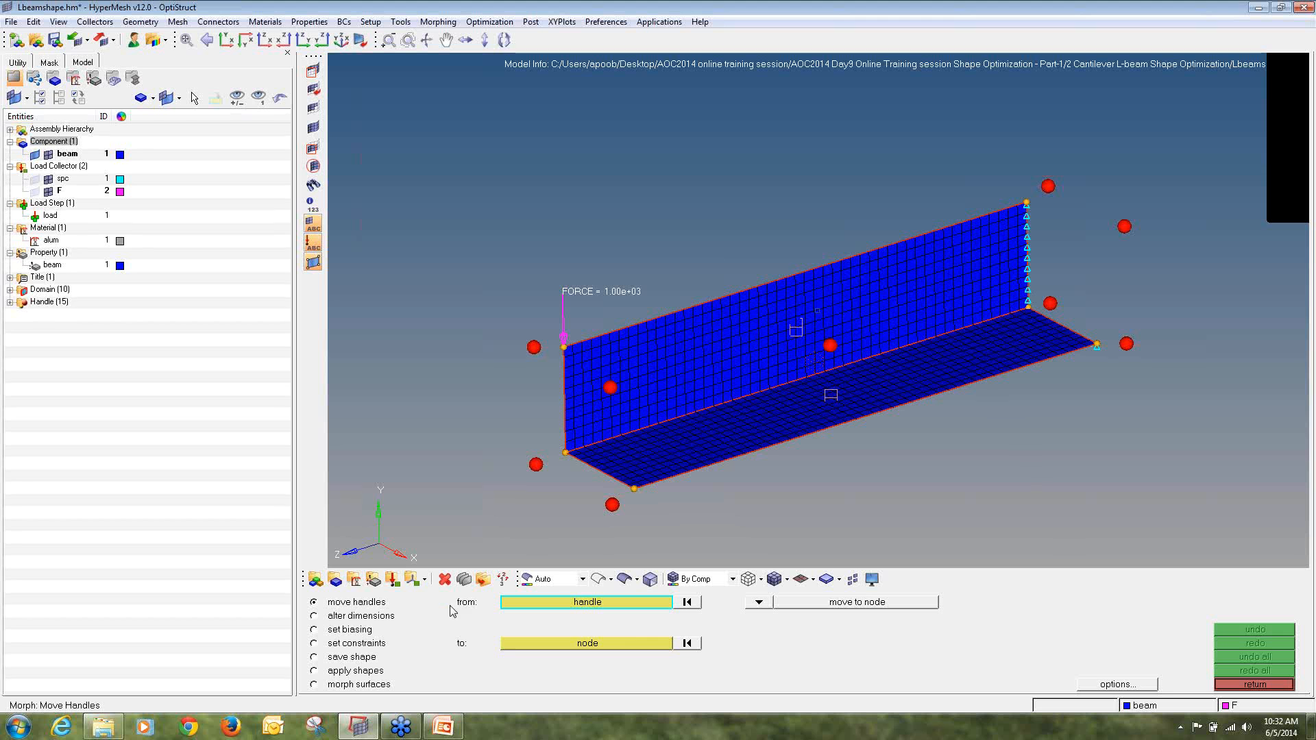
click(758, 602)
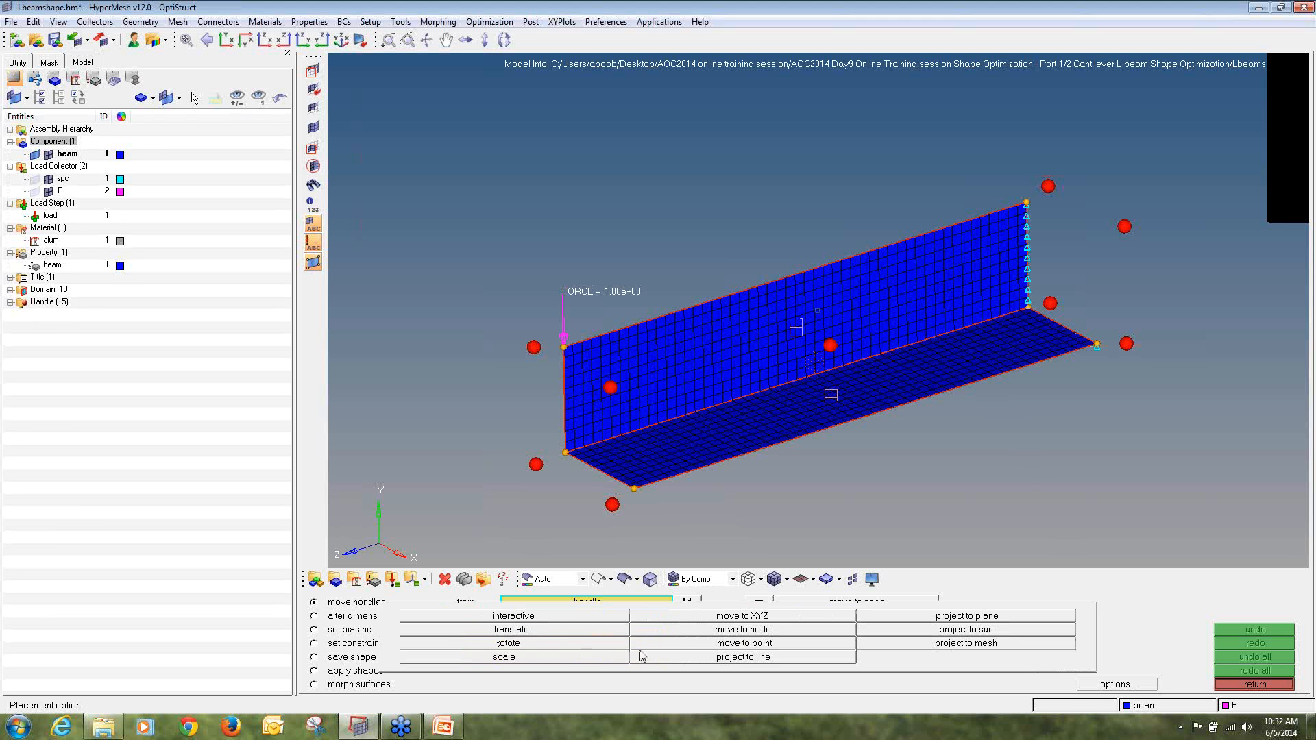
click(521, 631)
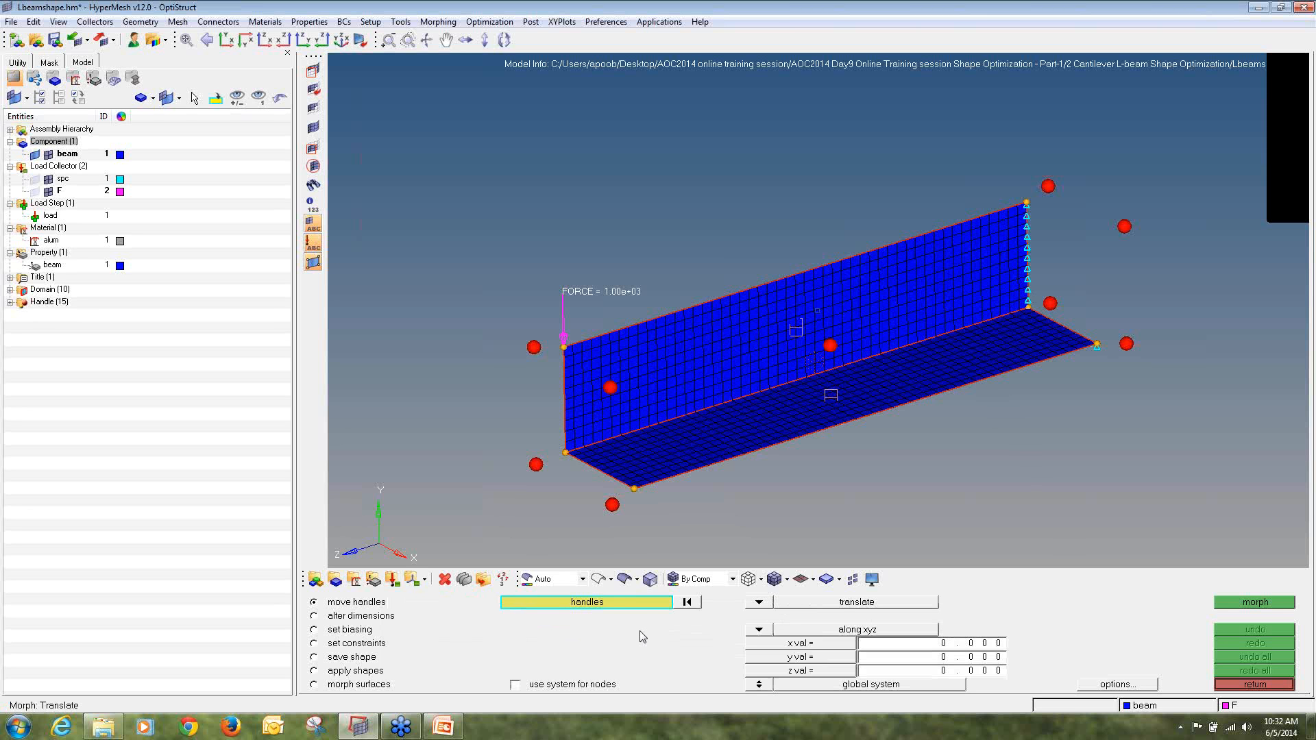
click(565, 348)
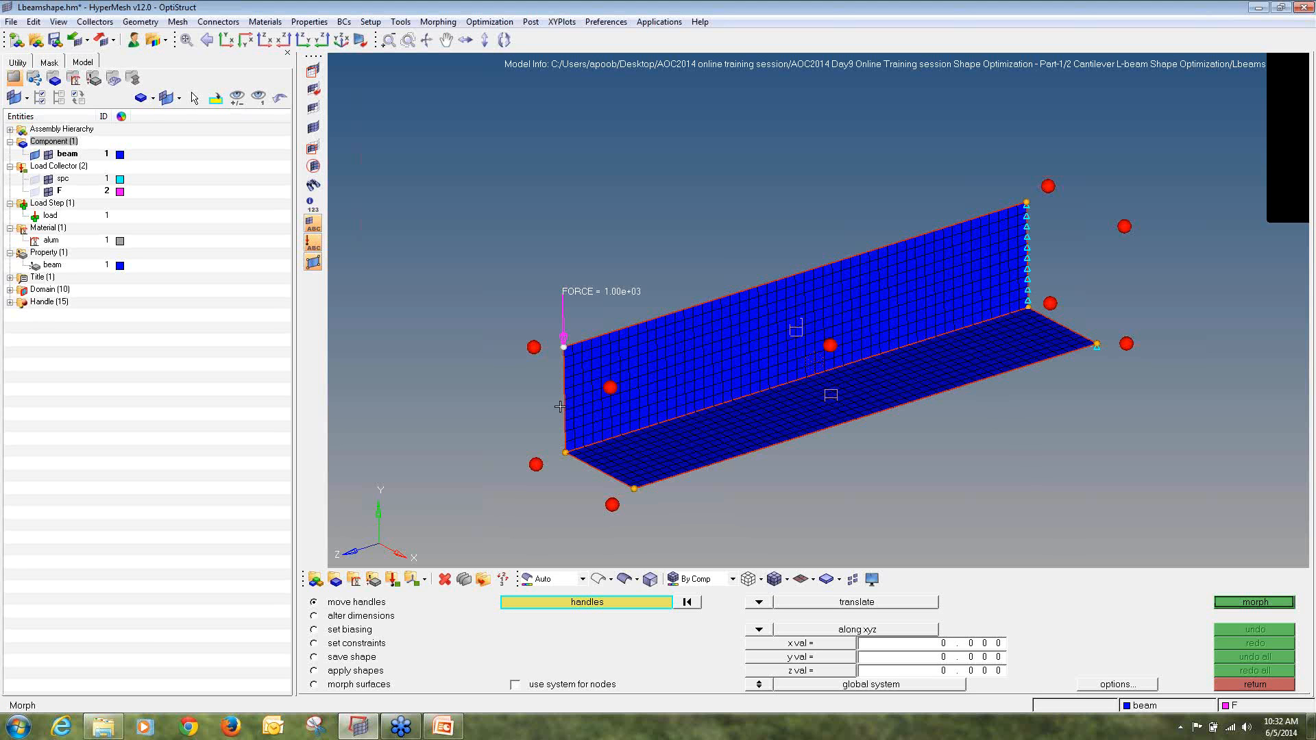
click(925, 661)
text(-10)
click(1235, 603)
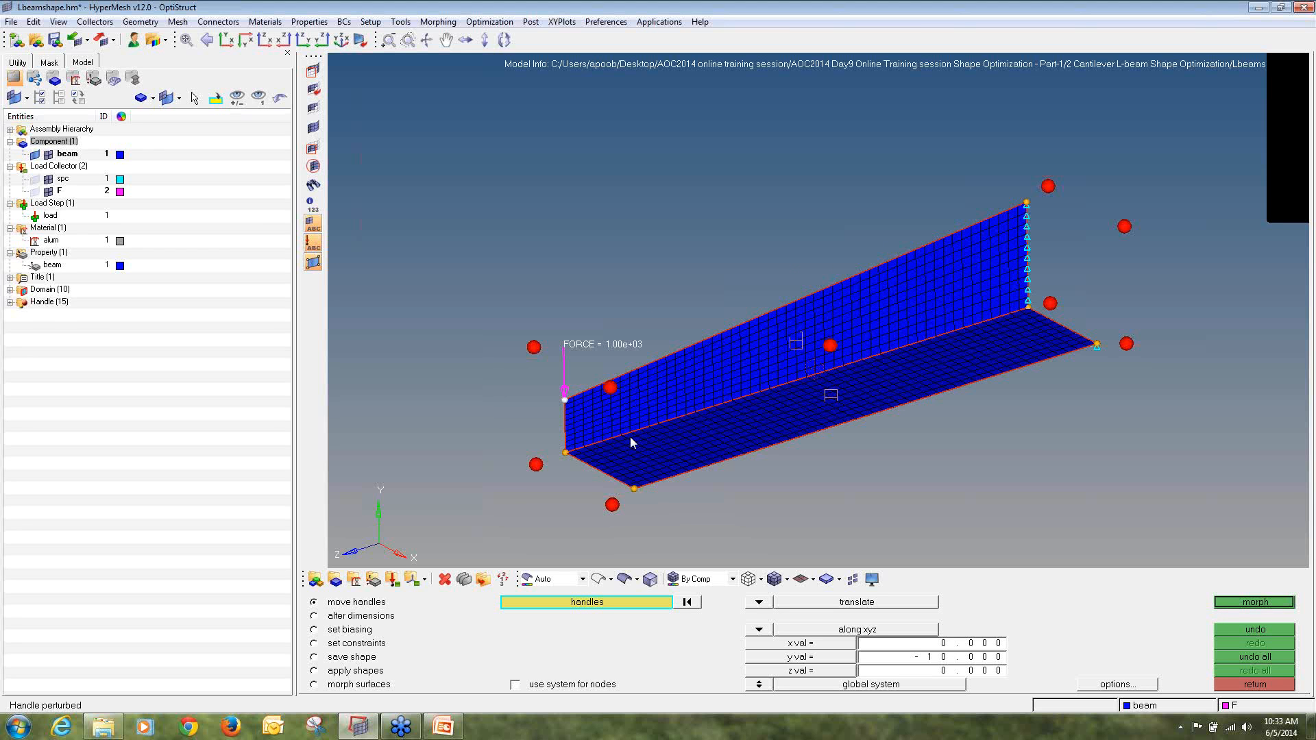
- Save the morph as shape1 with node perturbations and an olive green colour, and undo all morphs on the mesh
click(368, 663)
click(660, 604)
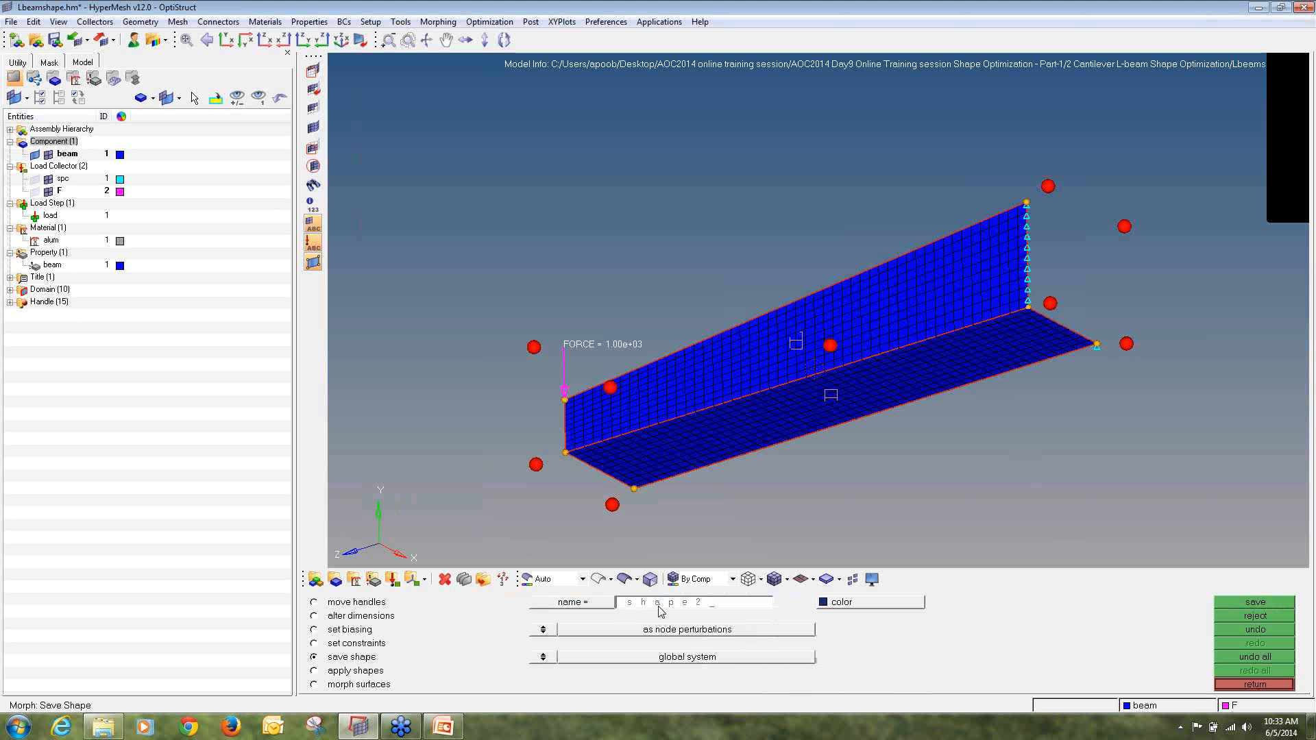
key(BackSpace)
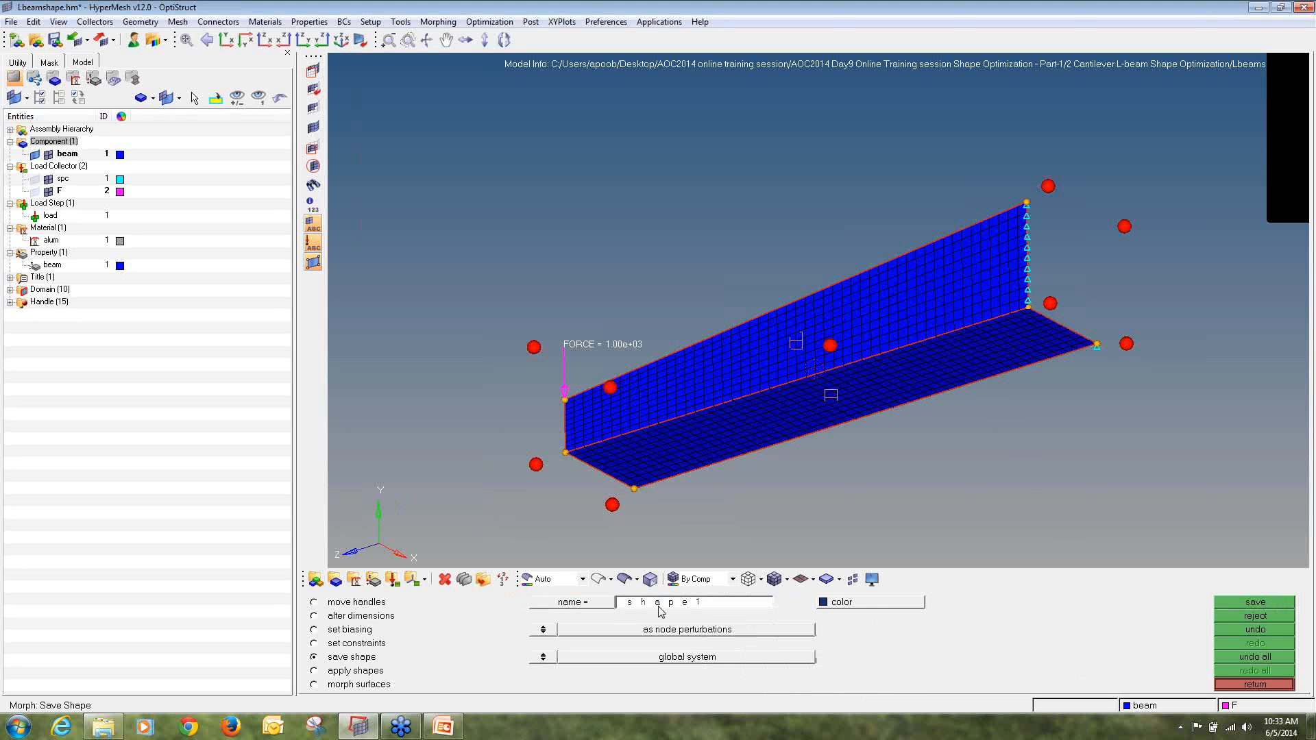
click(867, 602)
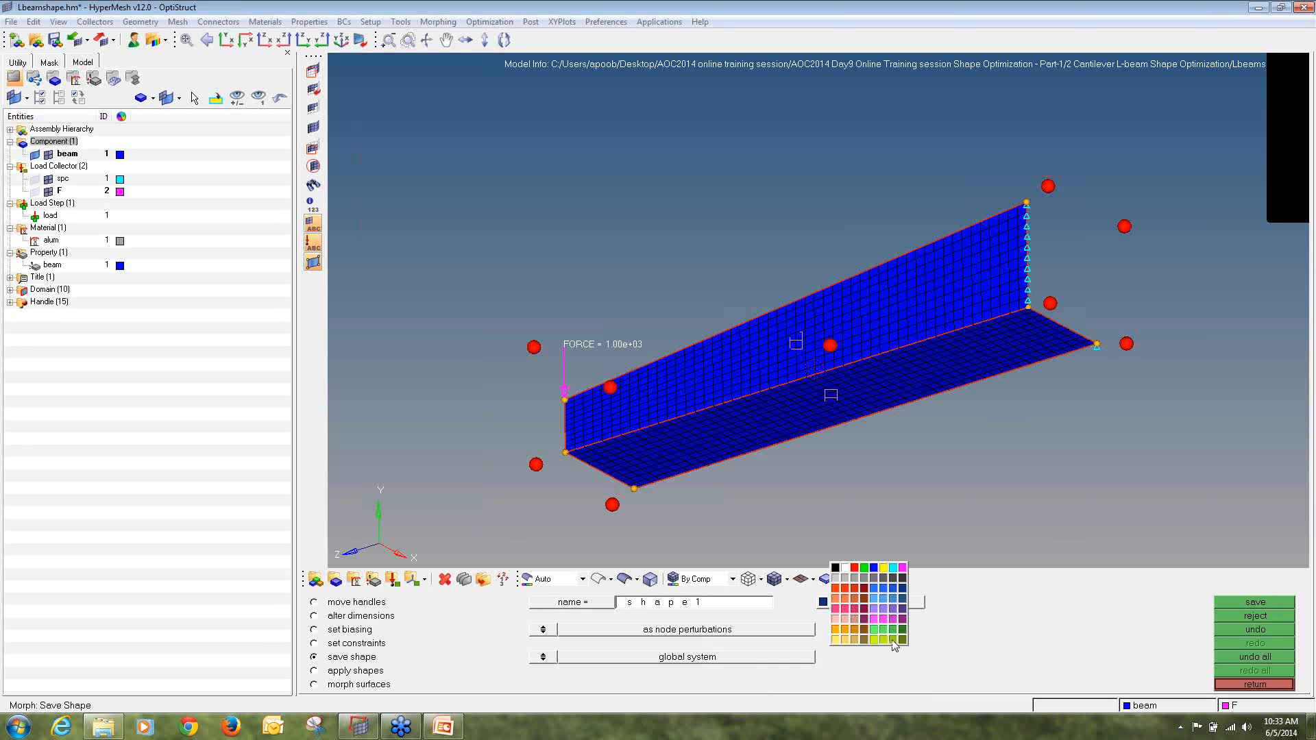
click(892, 640)
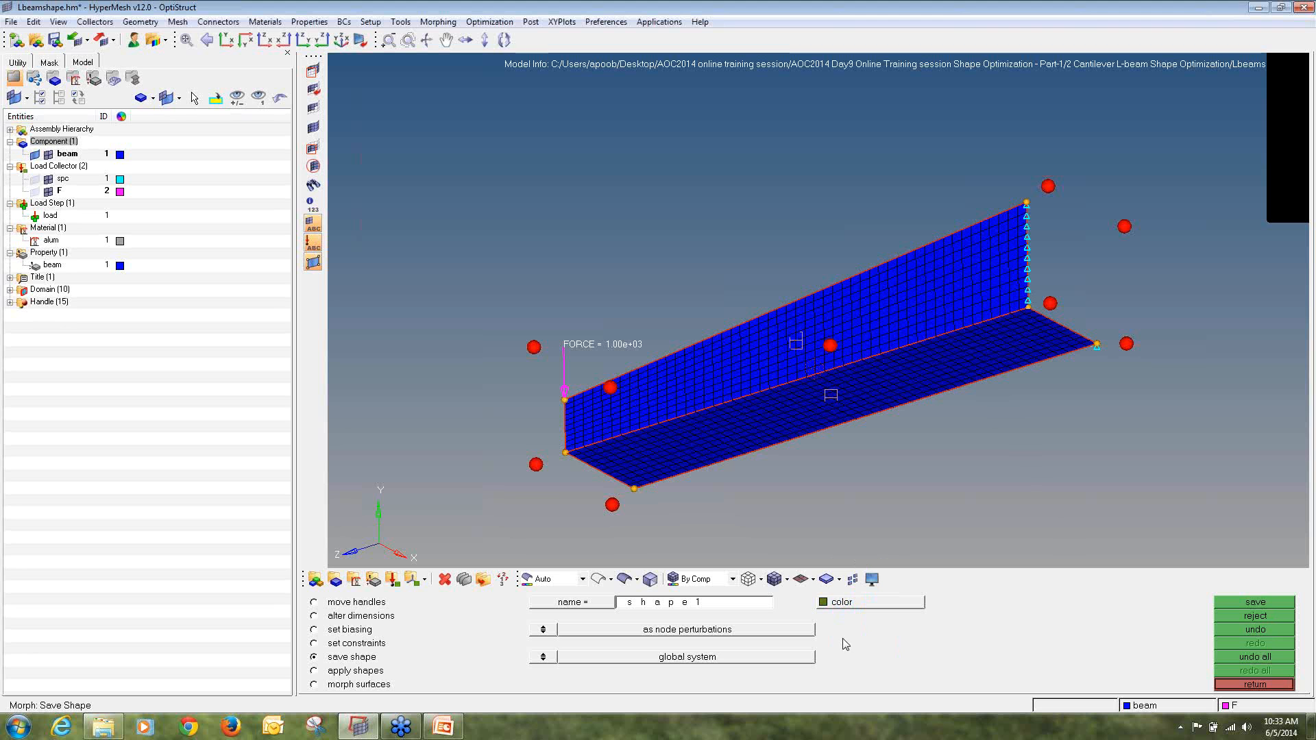
click(1241, 602)
click(782, 643)
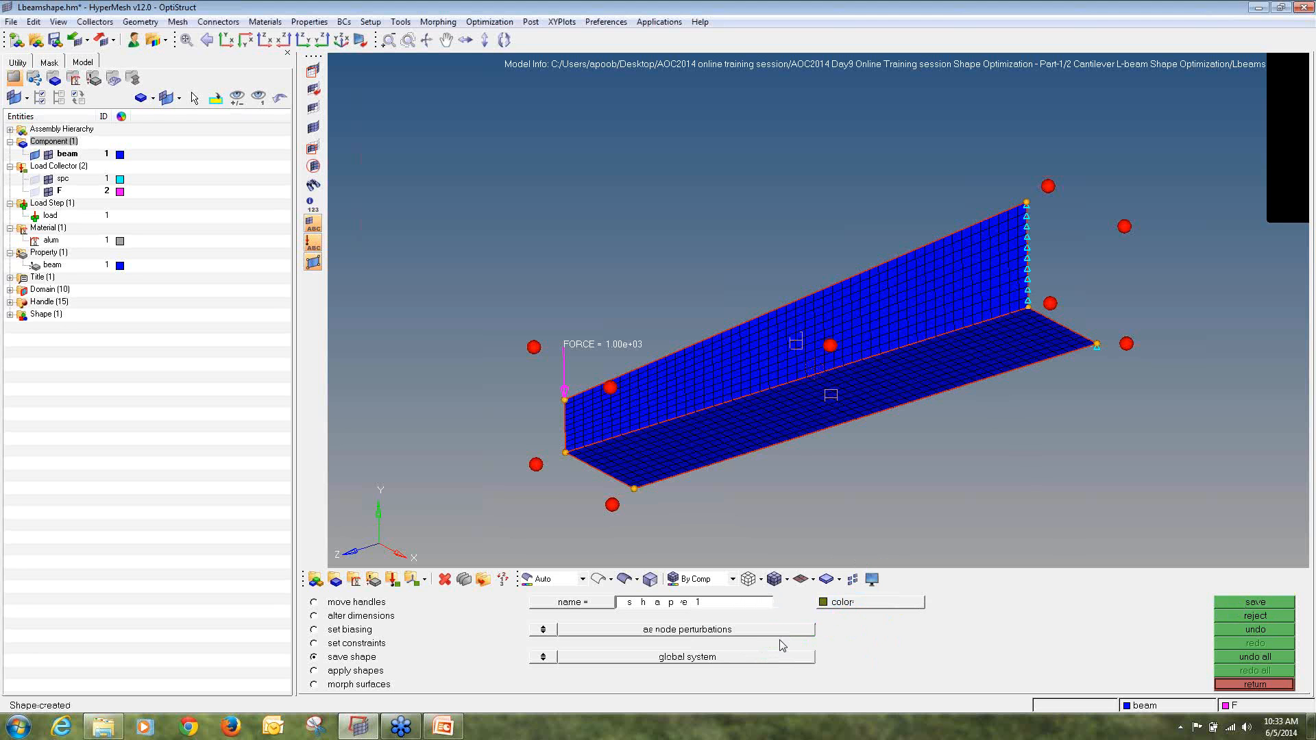
click(1280, 655)
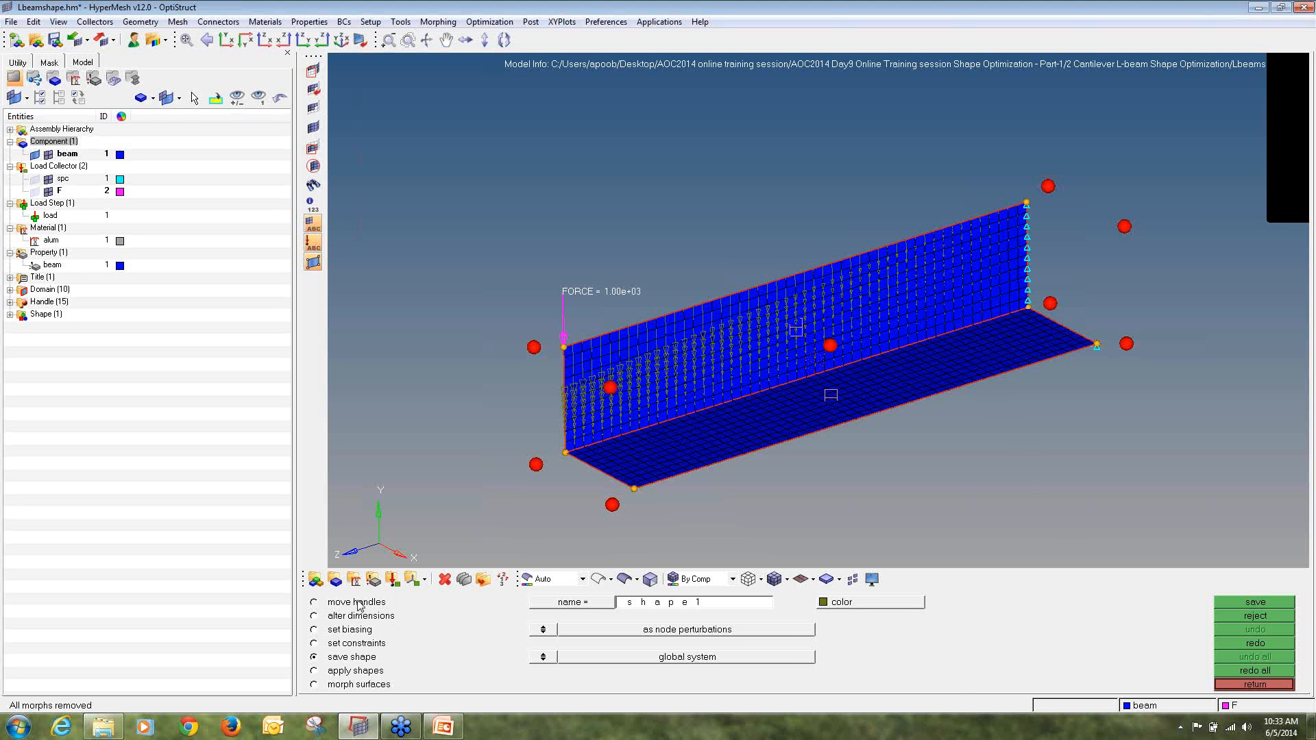
- Morph the vertical flange by translating the upper corner handle at the constrained end by -10 along x, with y at 0
click(357, 603)
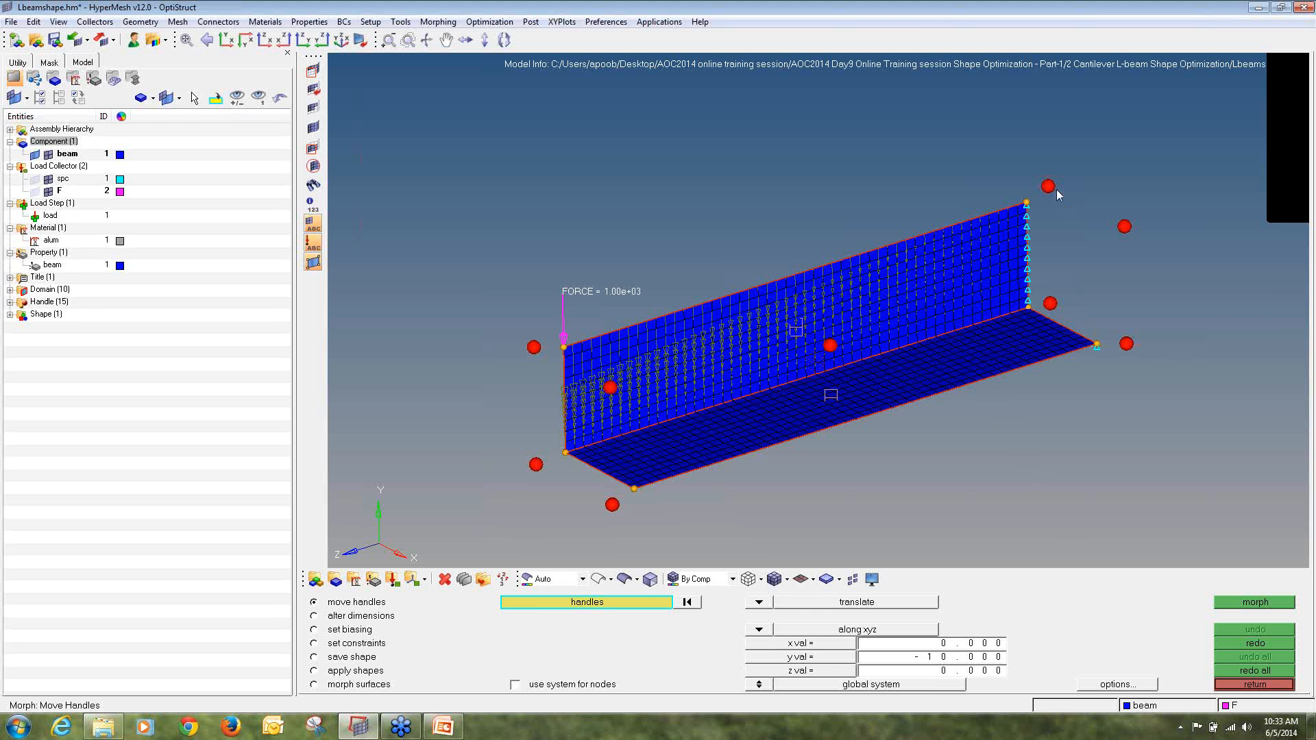
click(1028, 201)
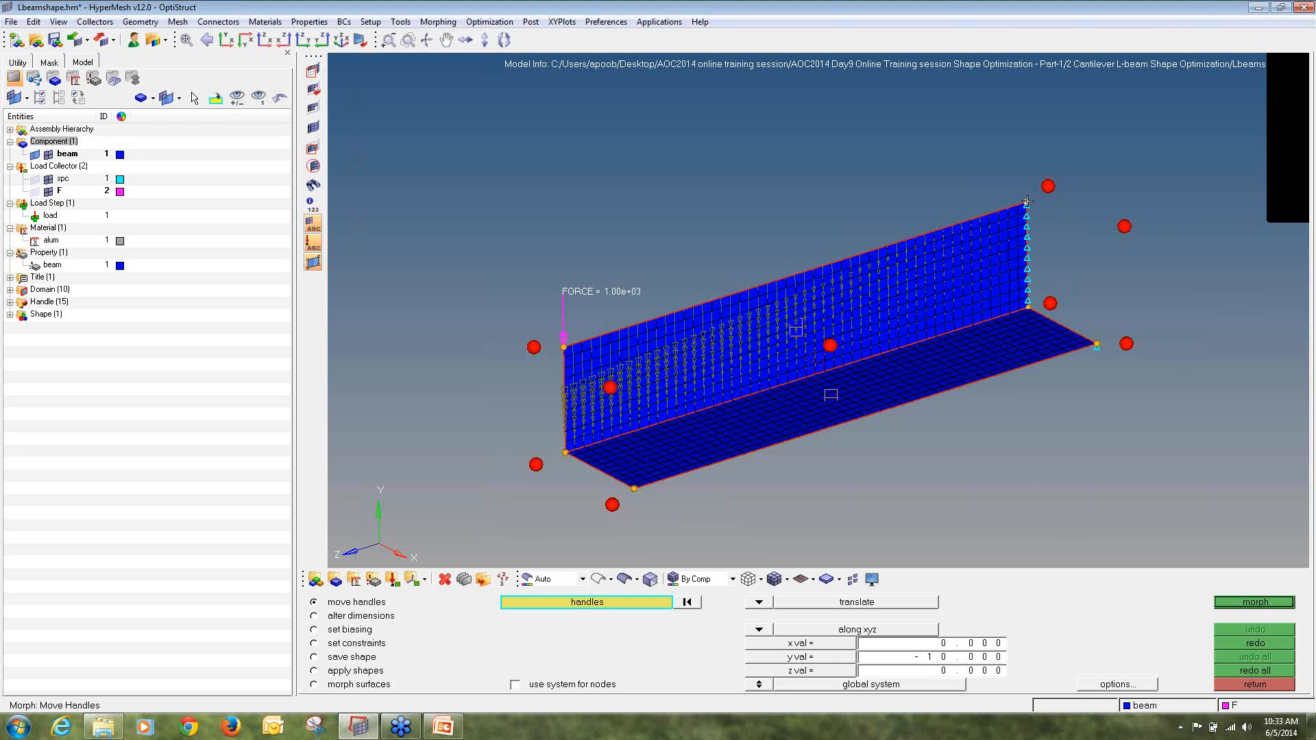
click(963, 657)
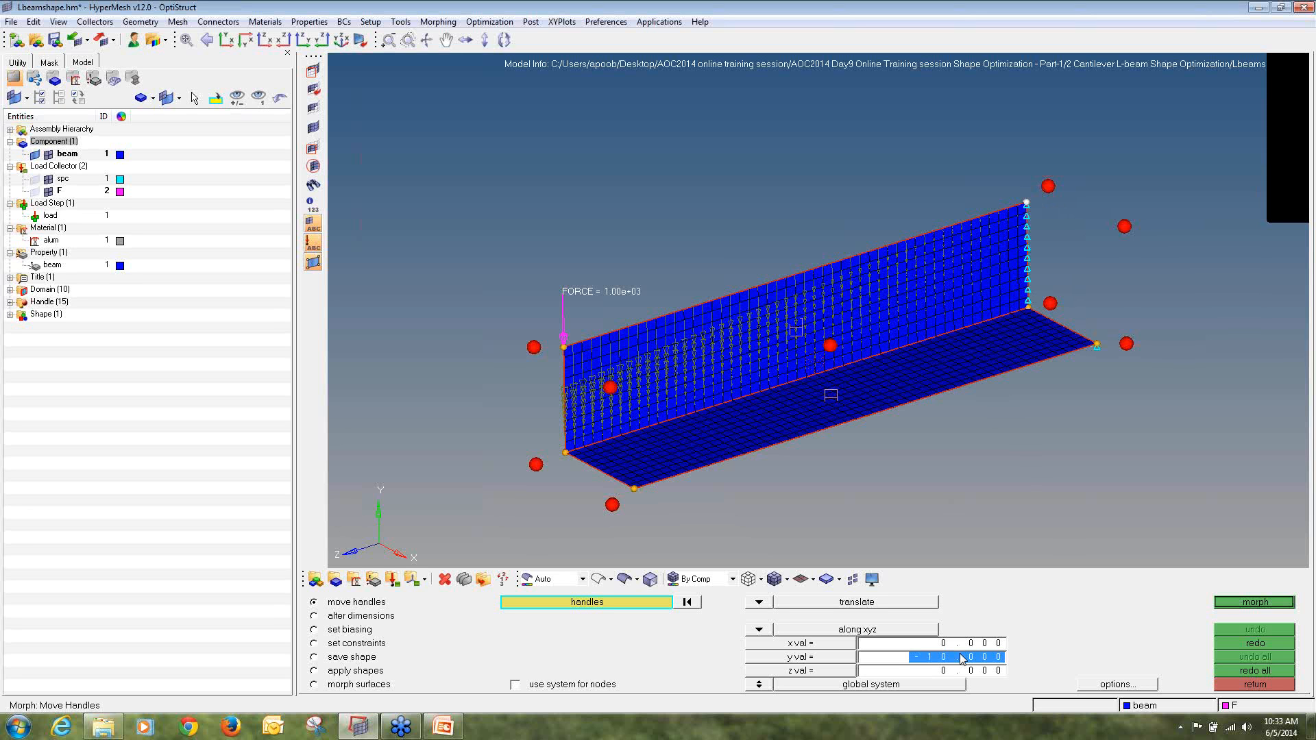
text(0)
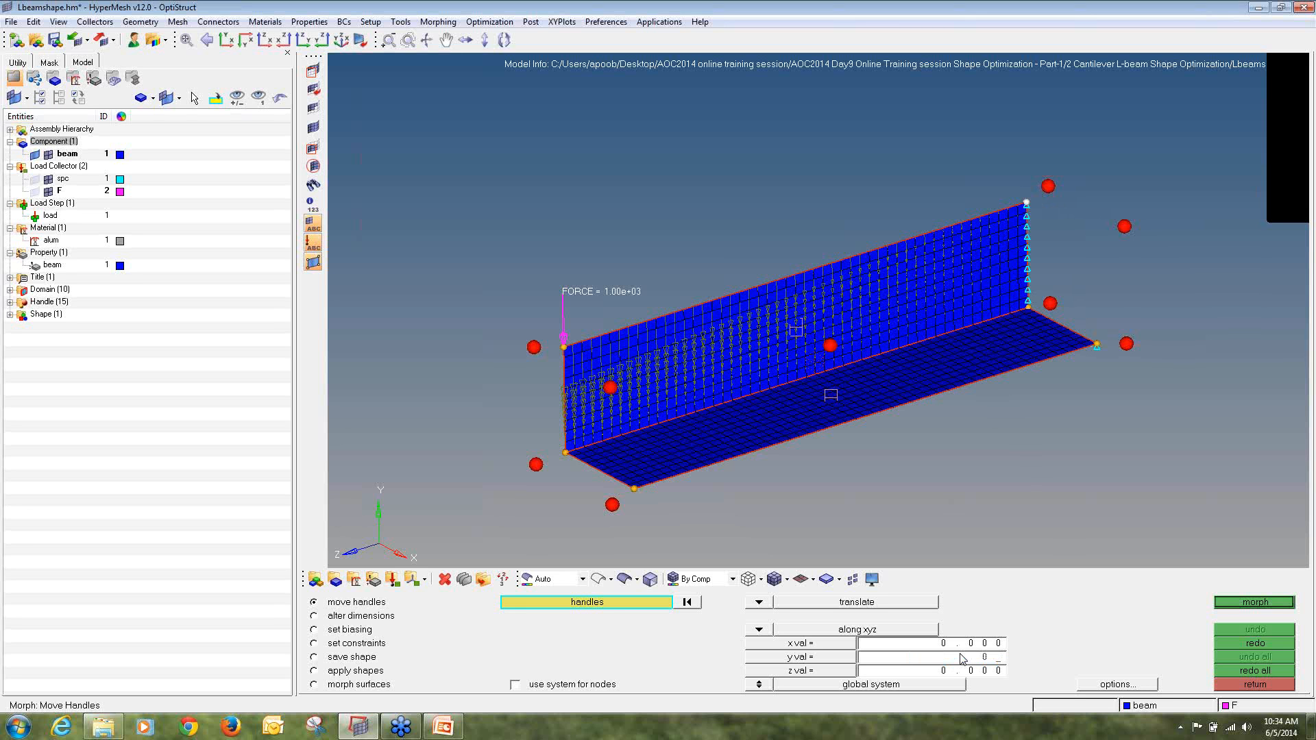
click(957, 645)
text(-10)
click(1240, 603)
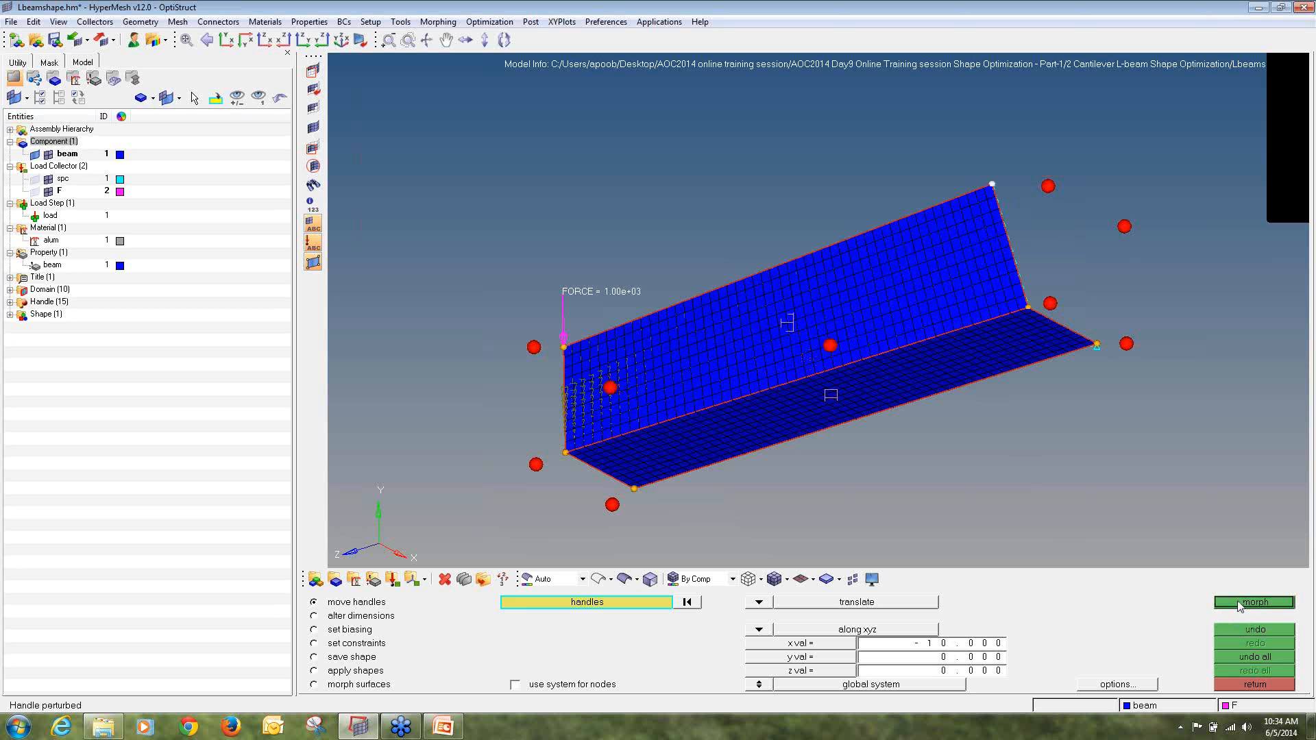
- Save the morph as shape2 with node perturbations, including global handle nodes, in orange, and undo all morphs on the mesh
click(333, 657)
click(731, 608)
key(BackSpace)
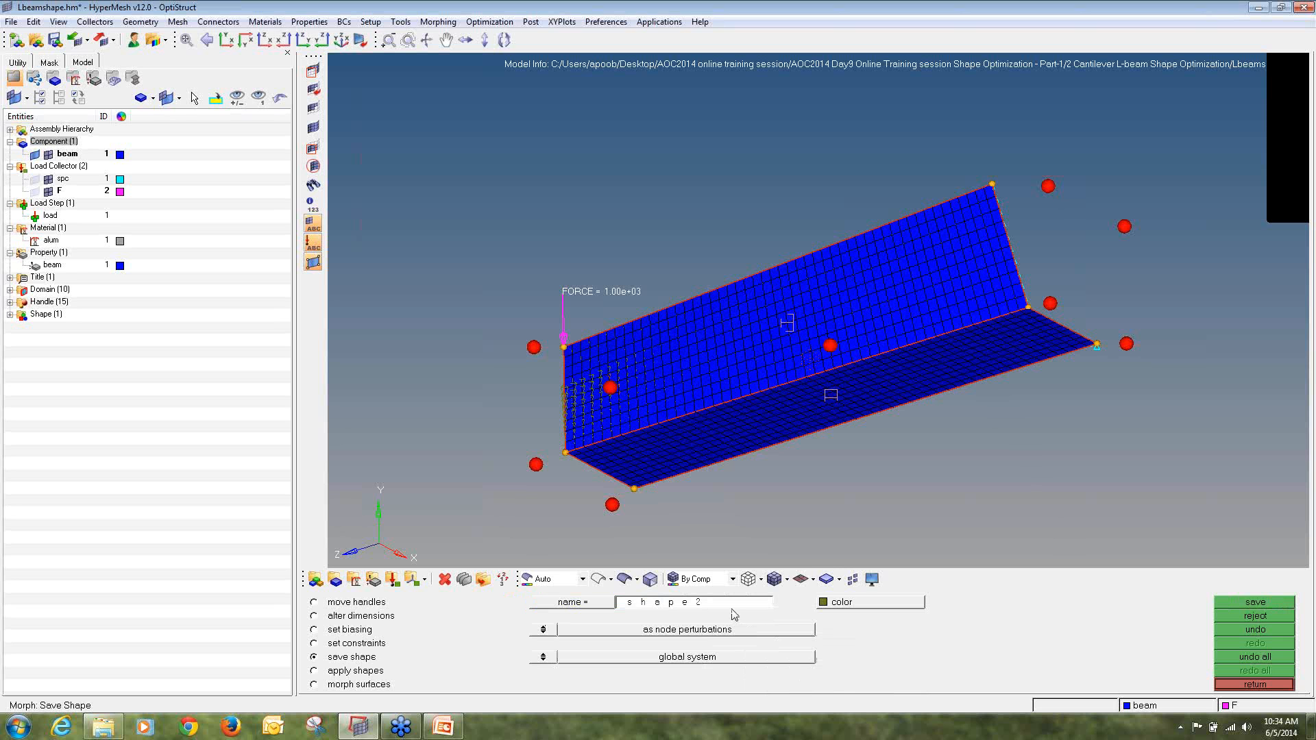
click(853, 603)
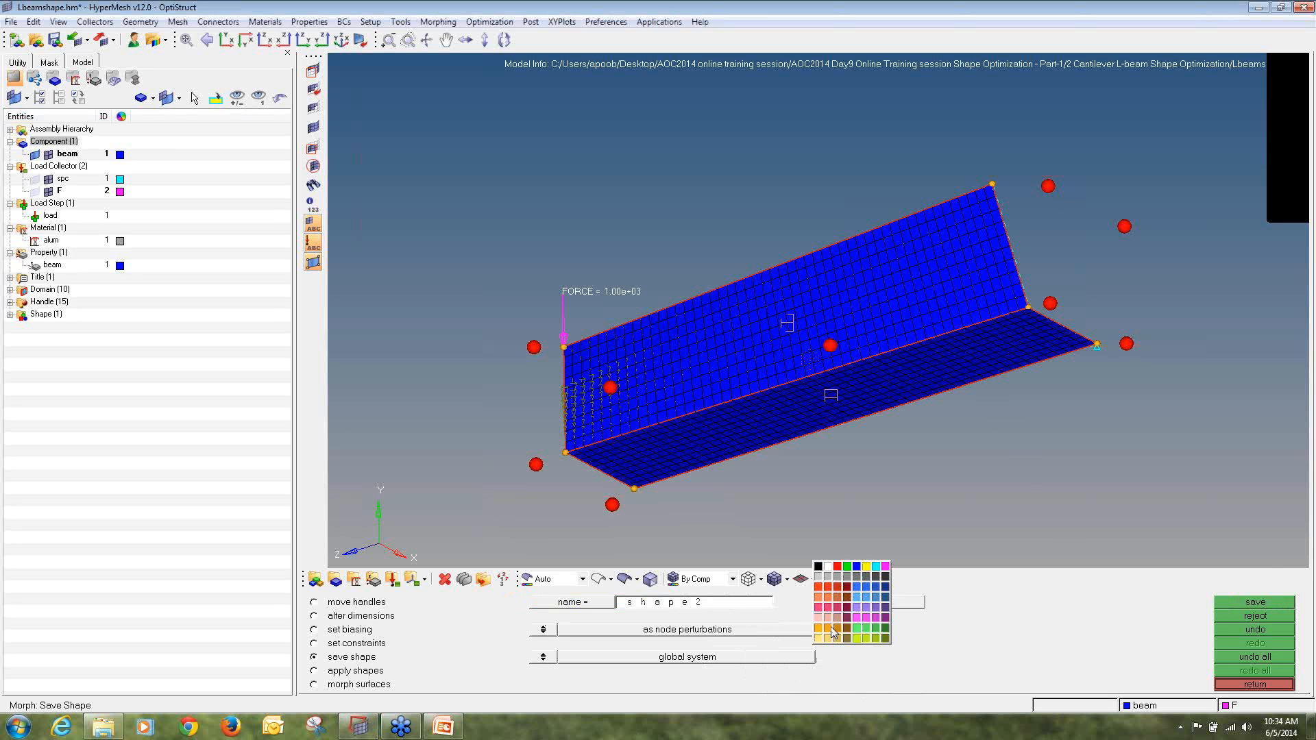
click(833, 632)
click(1220, 607)
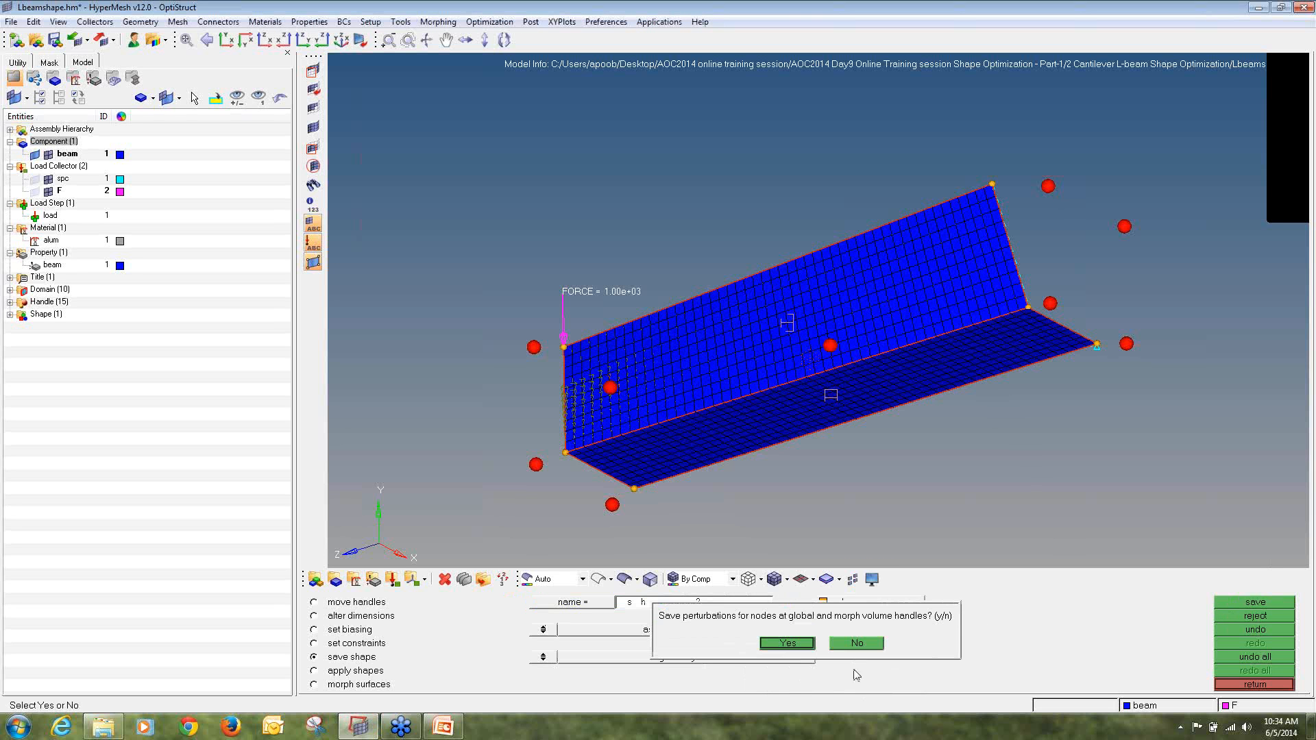
click(788, 643)
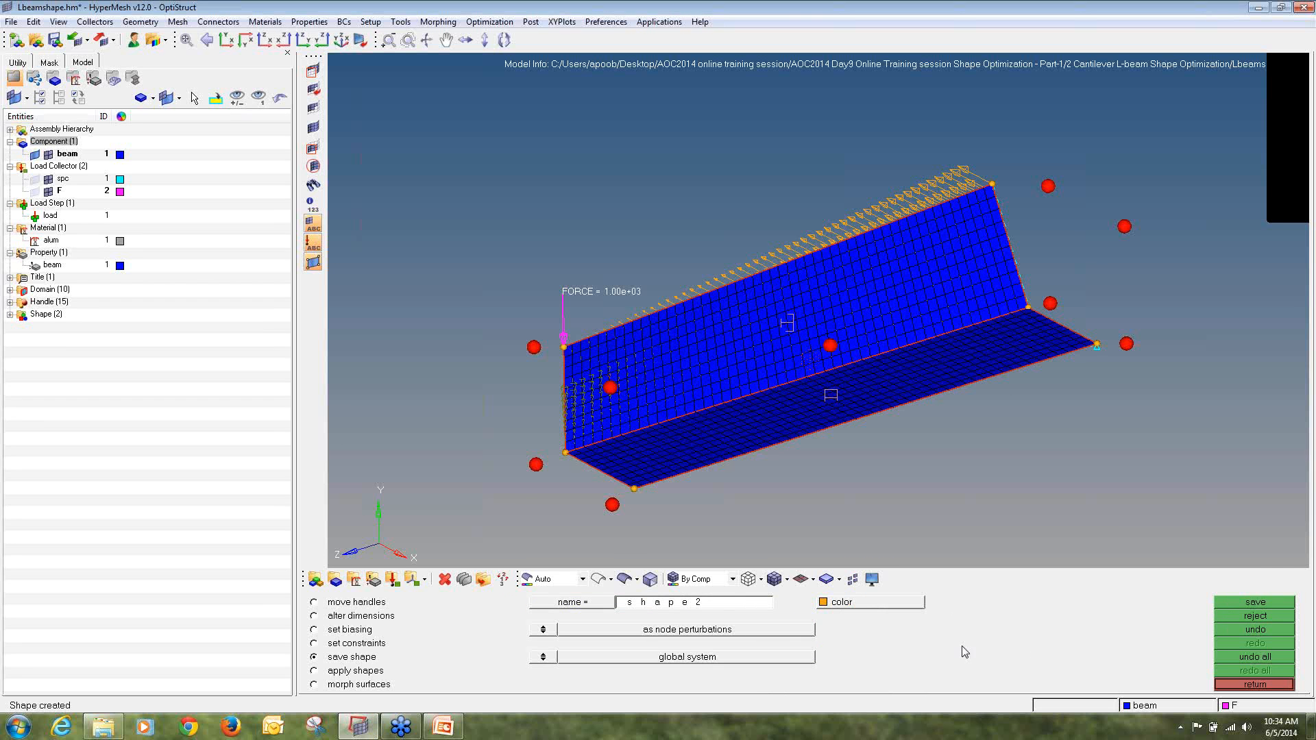
click(1245, 657)
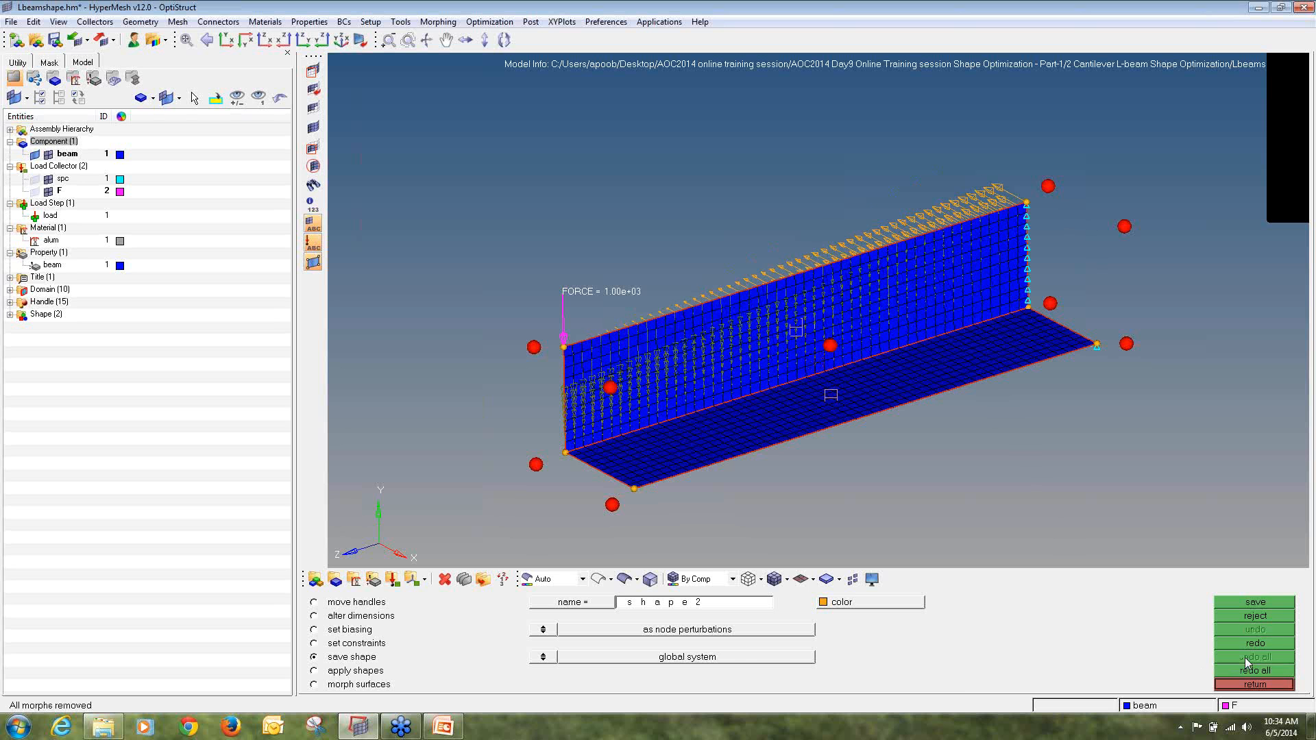
- Morph the beam by translating the handle where the flanges meet at the constrained end by -10 along x
click(360, 603)
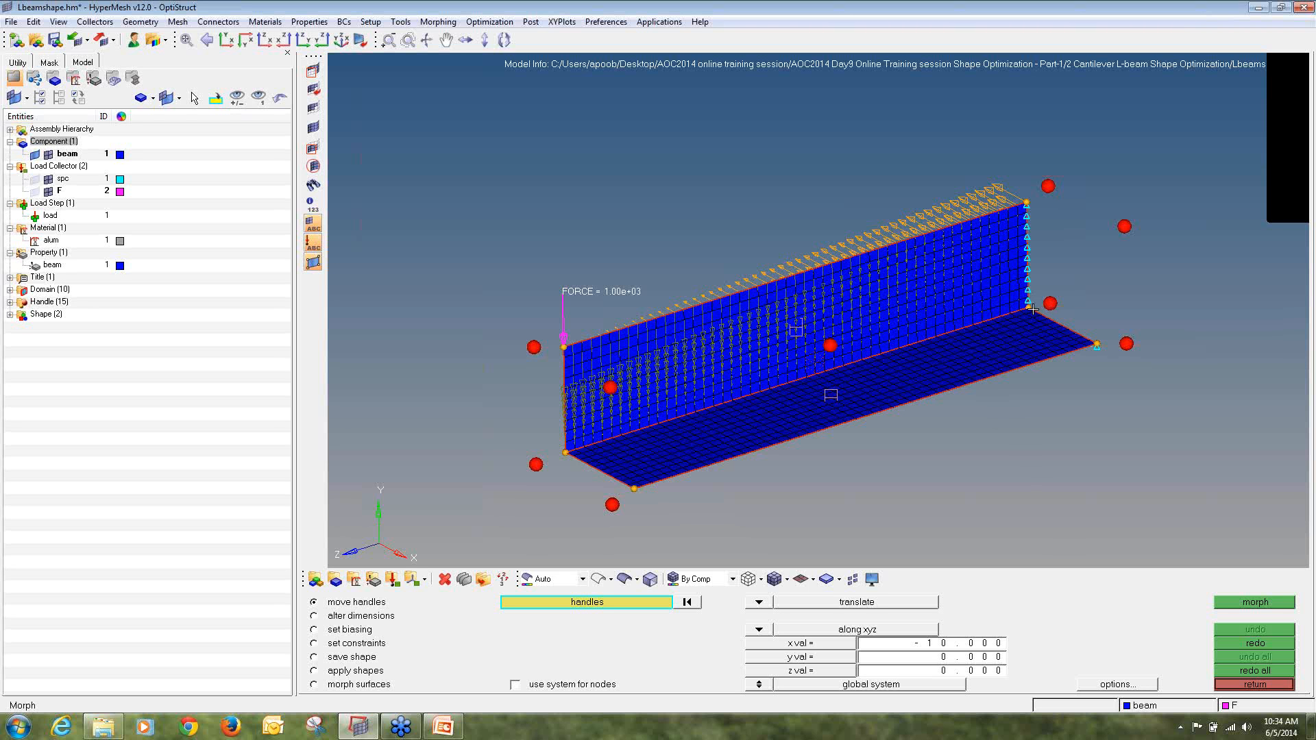
scroll(1032, 309, up, 3)
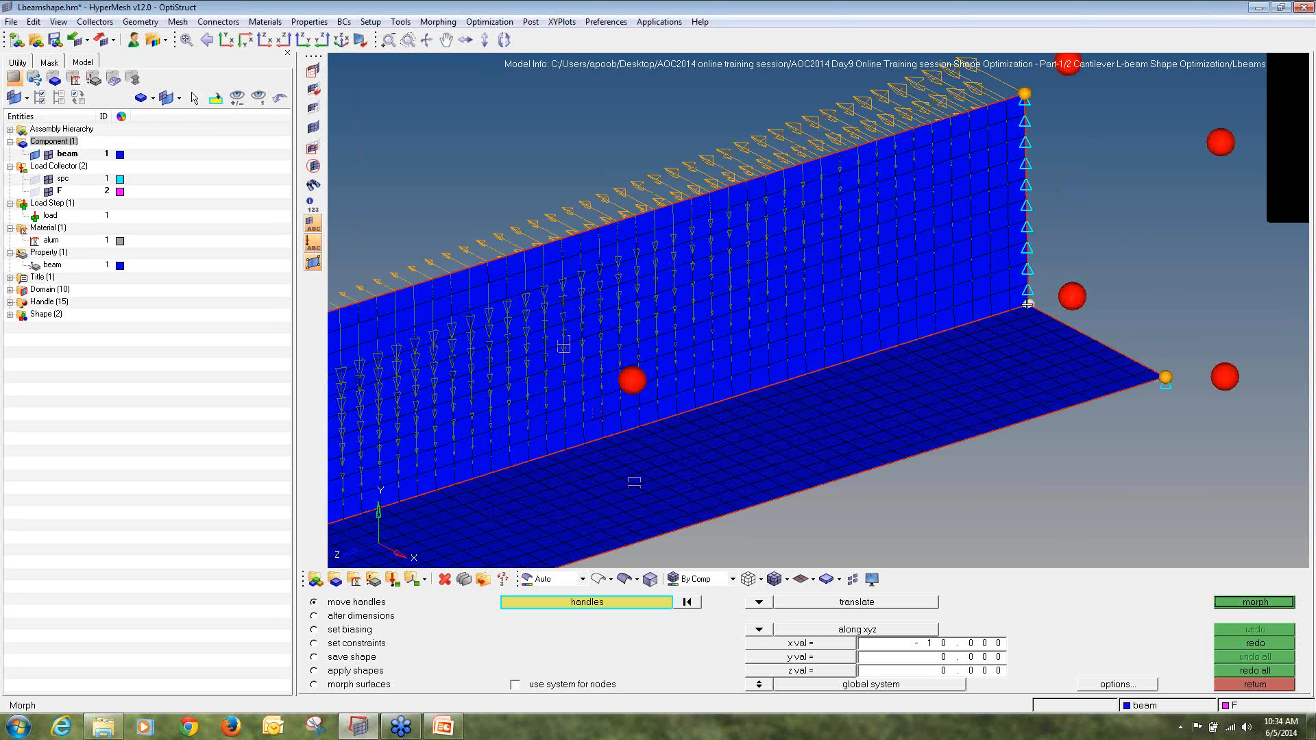
scroll(1028, 304, down, 4)
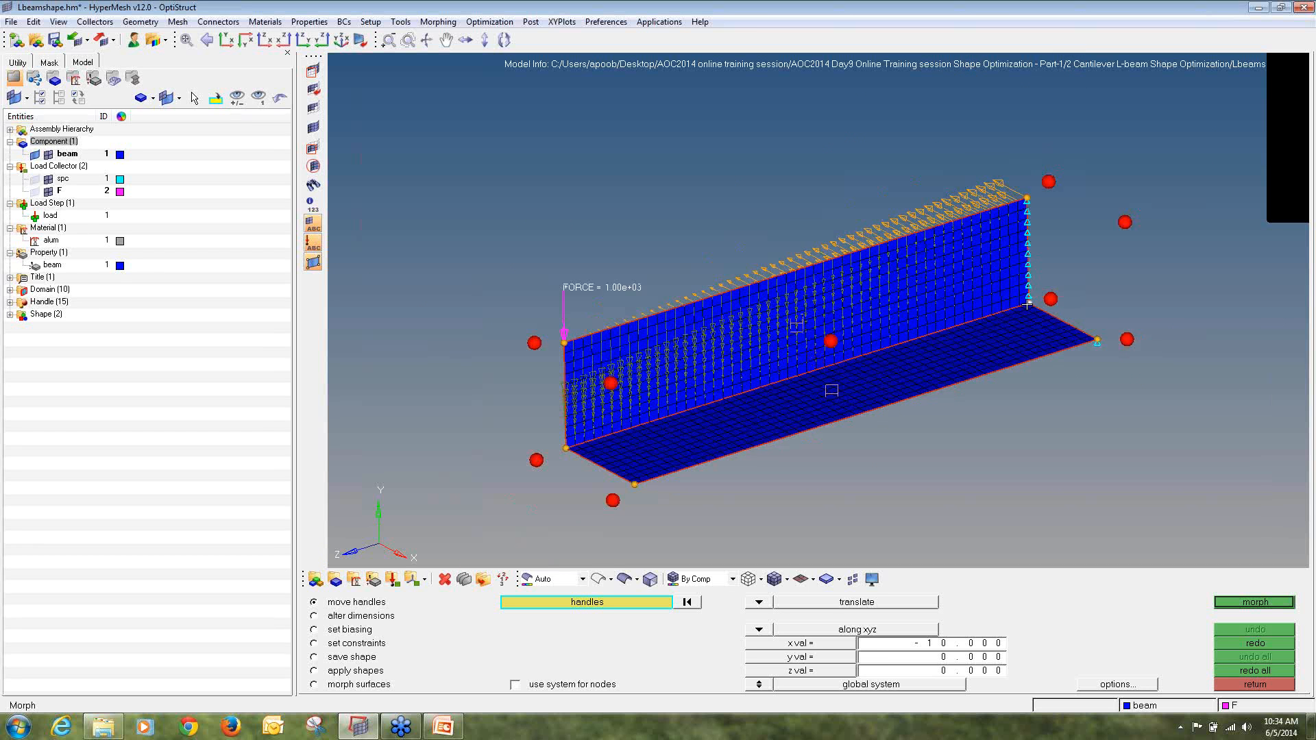
click(1256, 603)
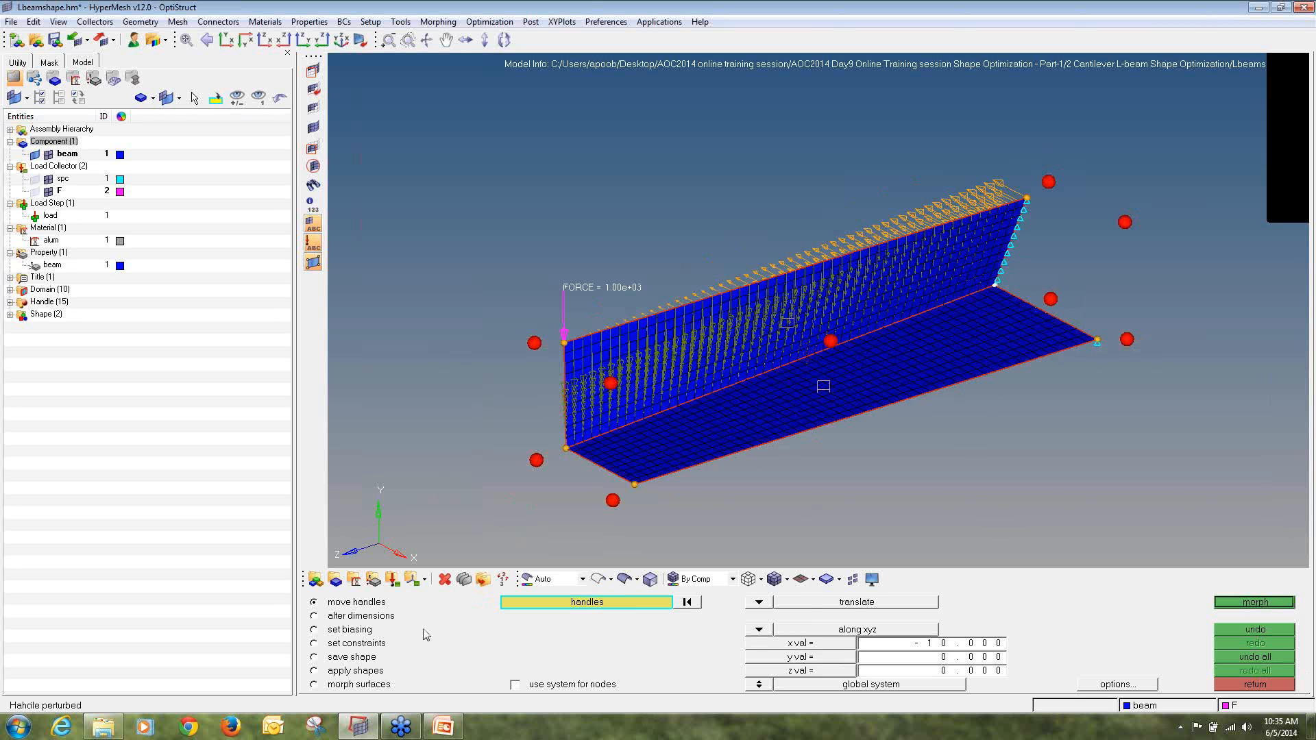
- Save the morph as shape3 with node perturbations, including global handle nodes, in pinkish red, and undo all morphs on the mesh
click(349, 657)
click(737, 605)
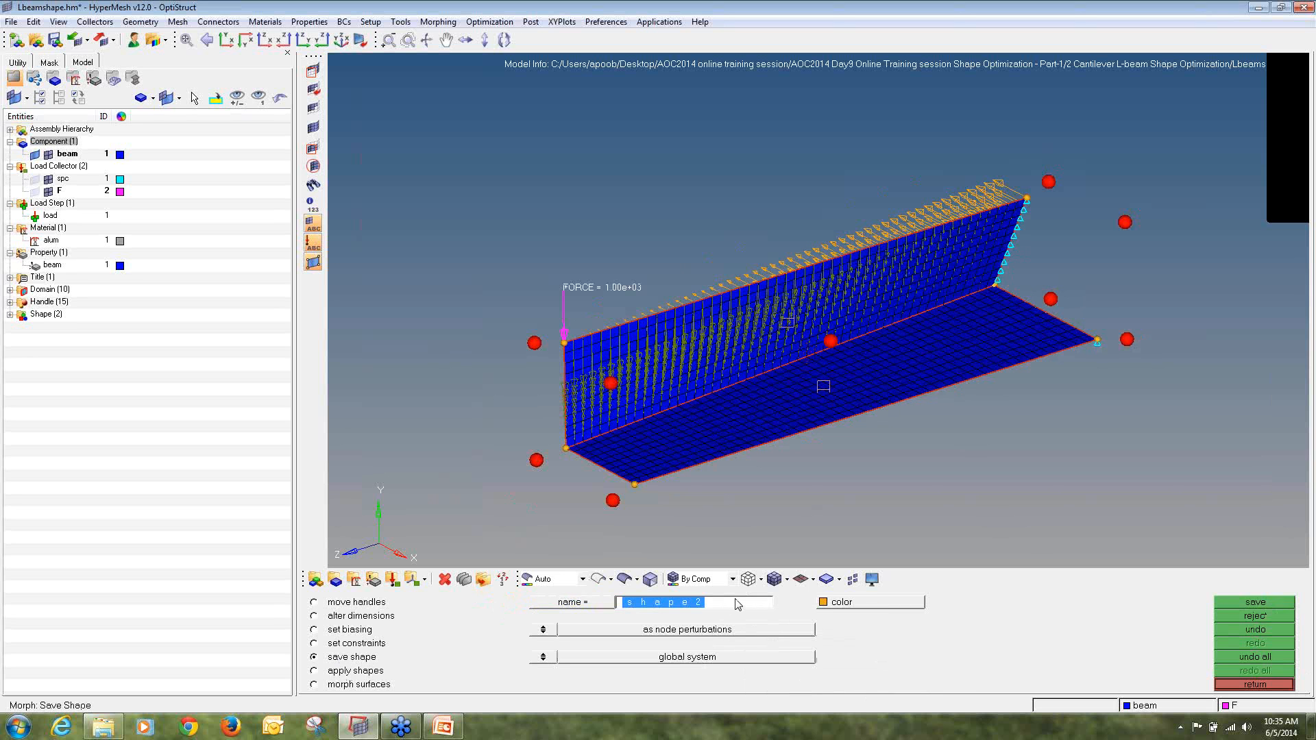
click(738, 604)
key(BackSpace)
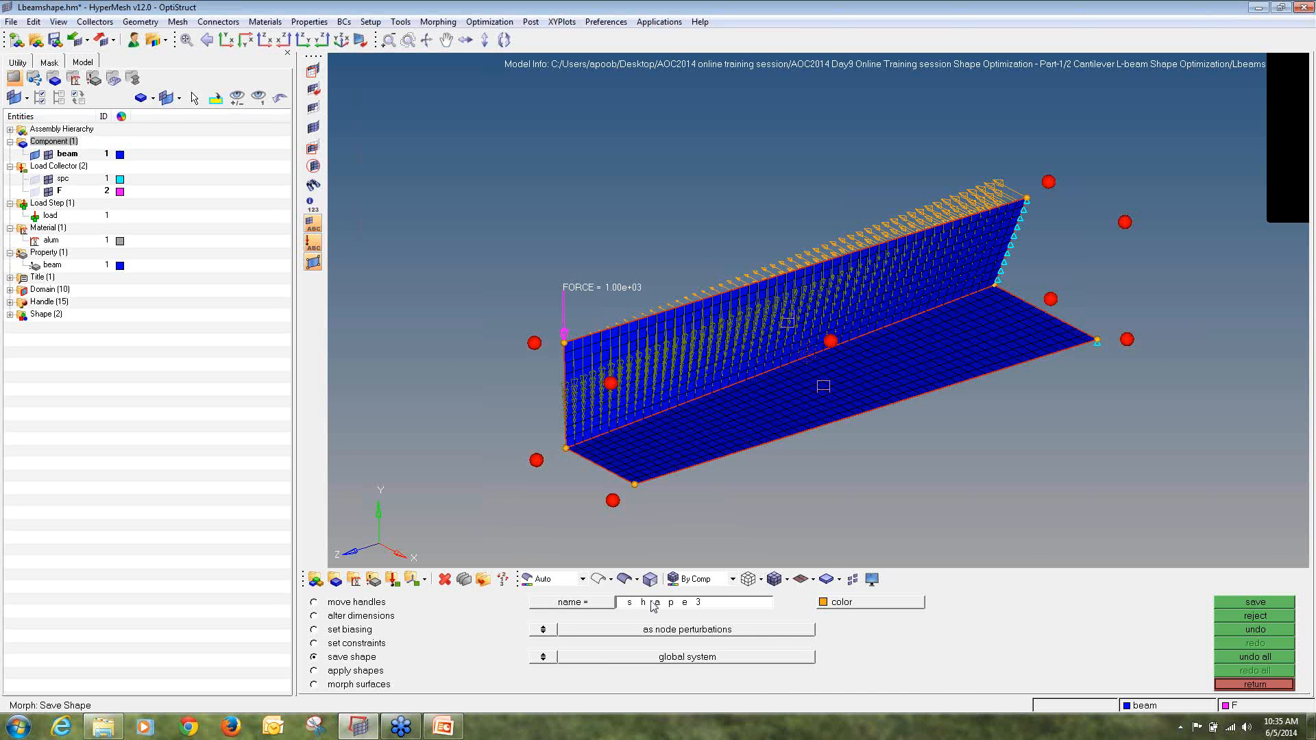
click(857, 604)
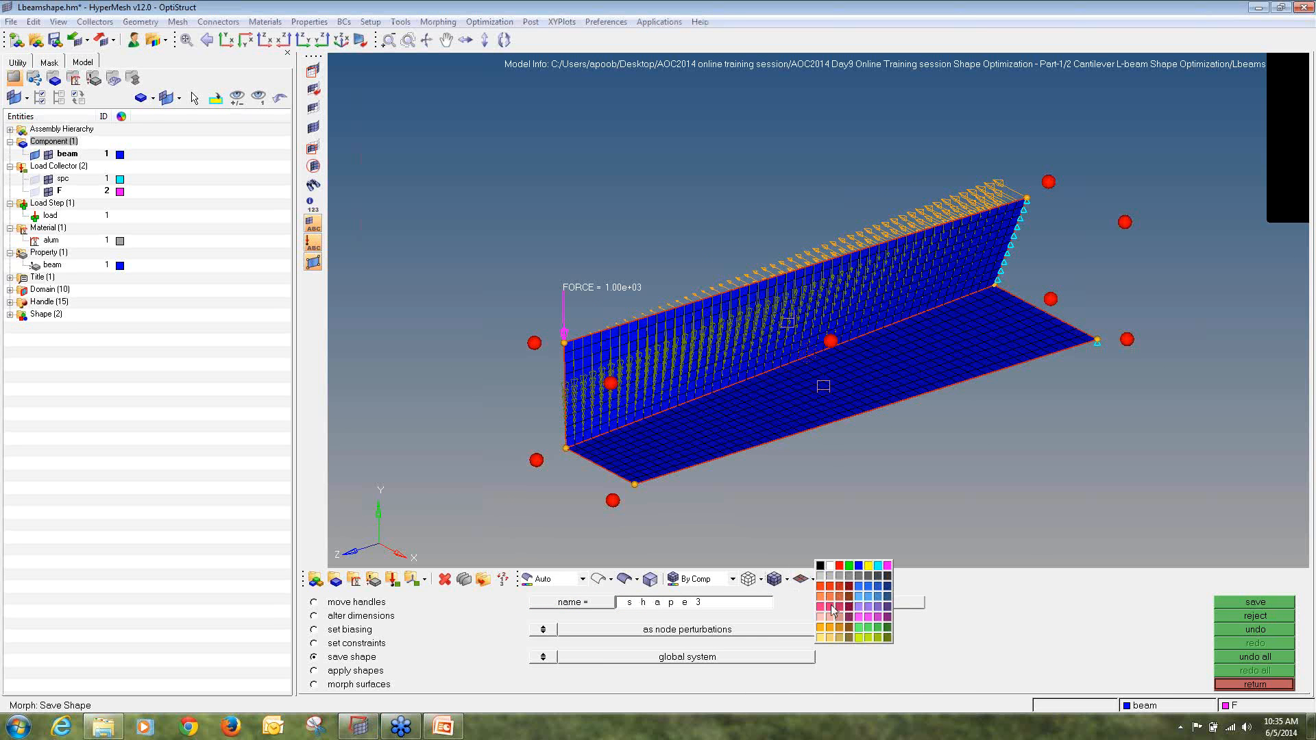
click(832, 612)
click(1286, 606)
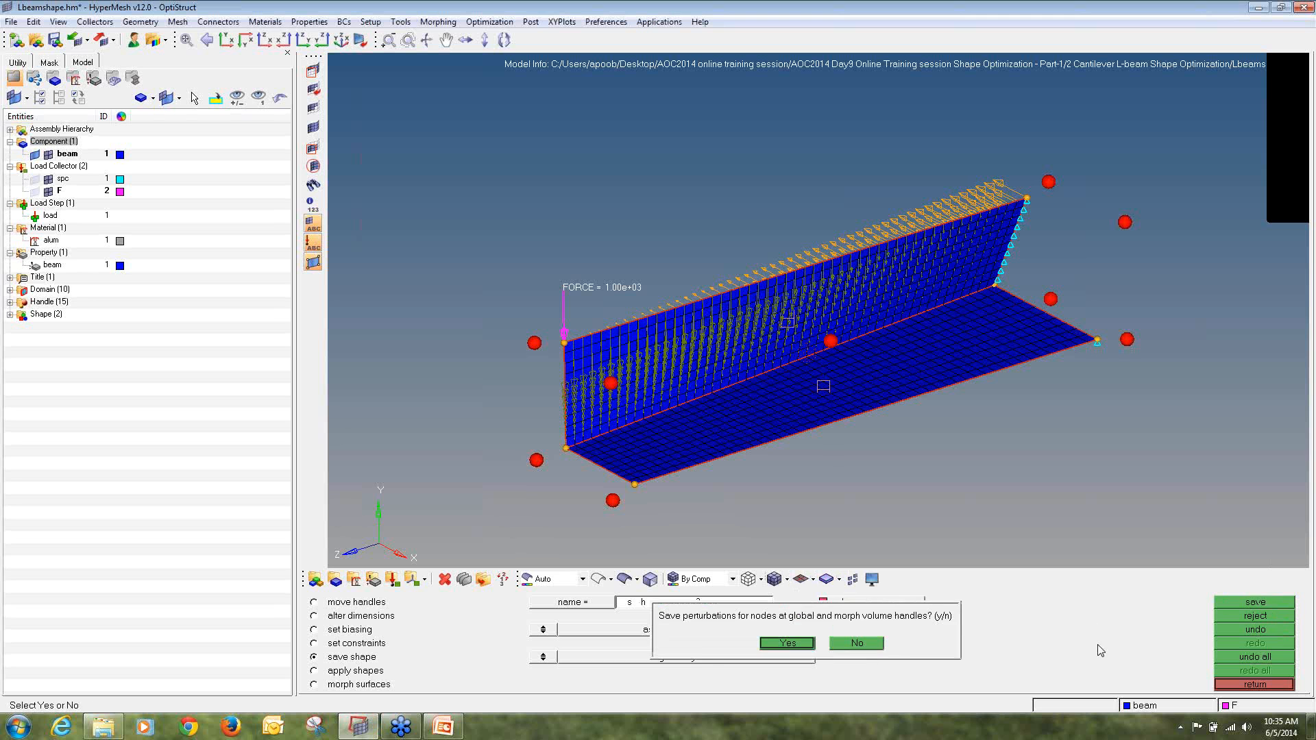
click(810, 645)
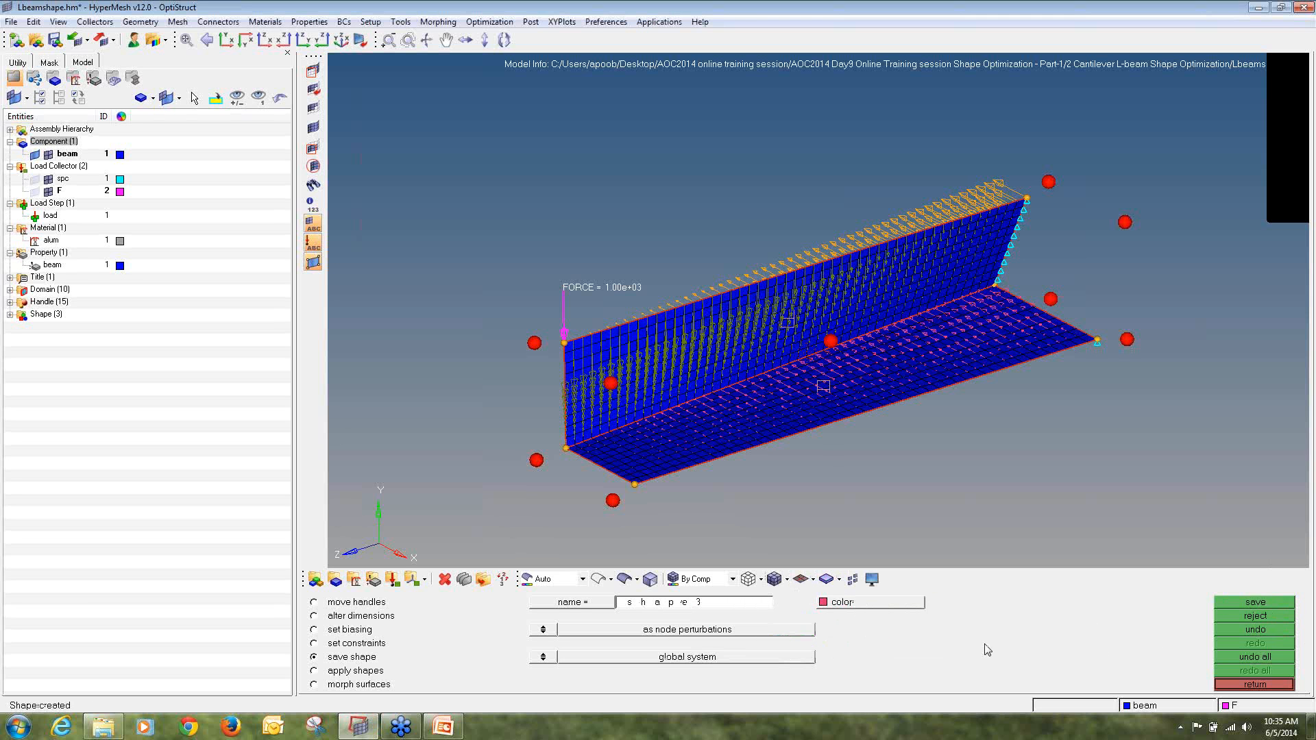
click(1227, 657)
- Morph the horizontal flange by translating its outer corner handle at the loaded end by -10 along y, with x at 0
click(361, 603)
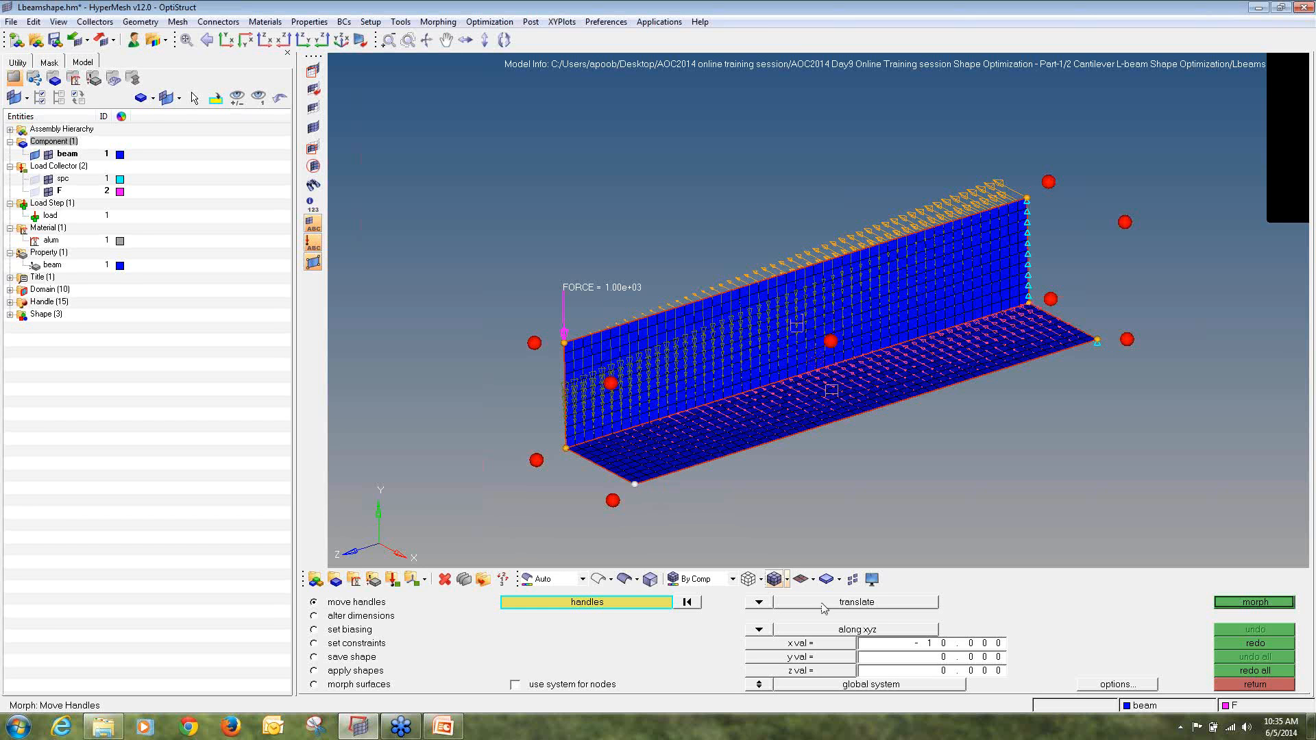
click(936, 649)
text(0)
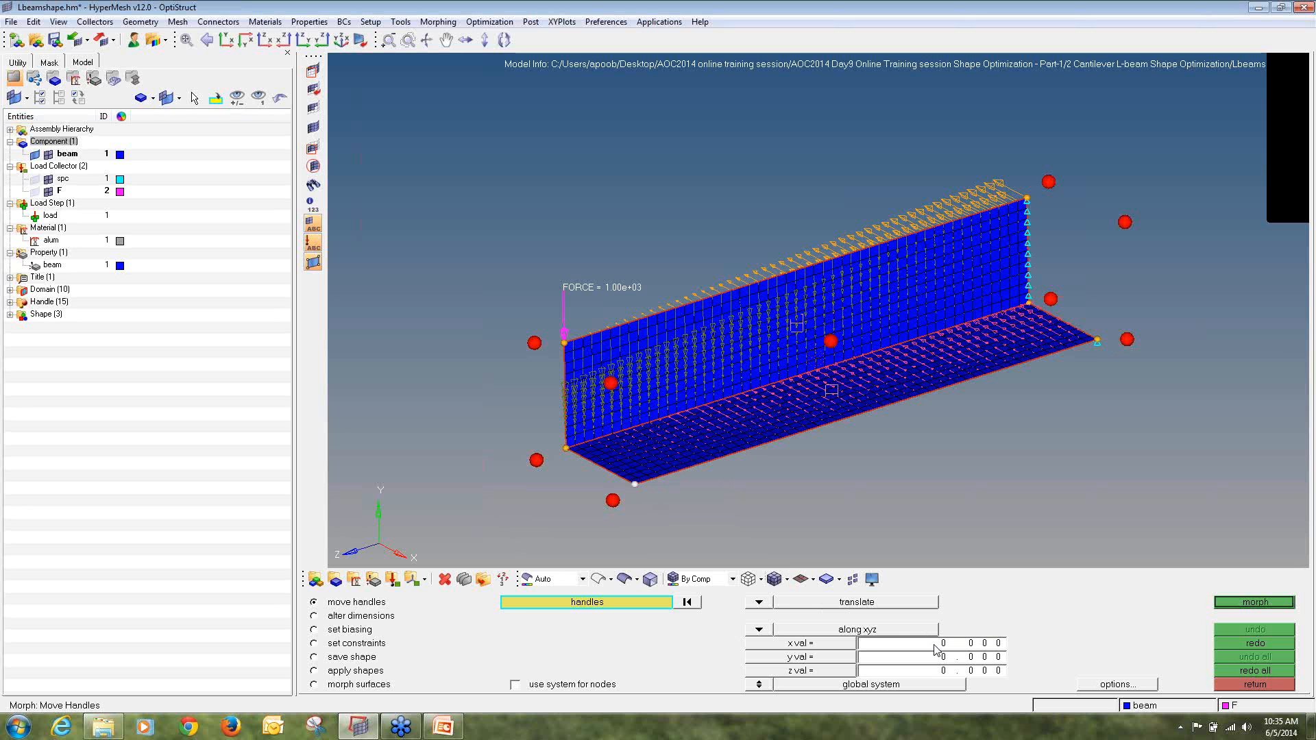
click(975, 660)
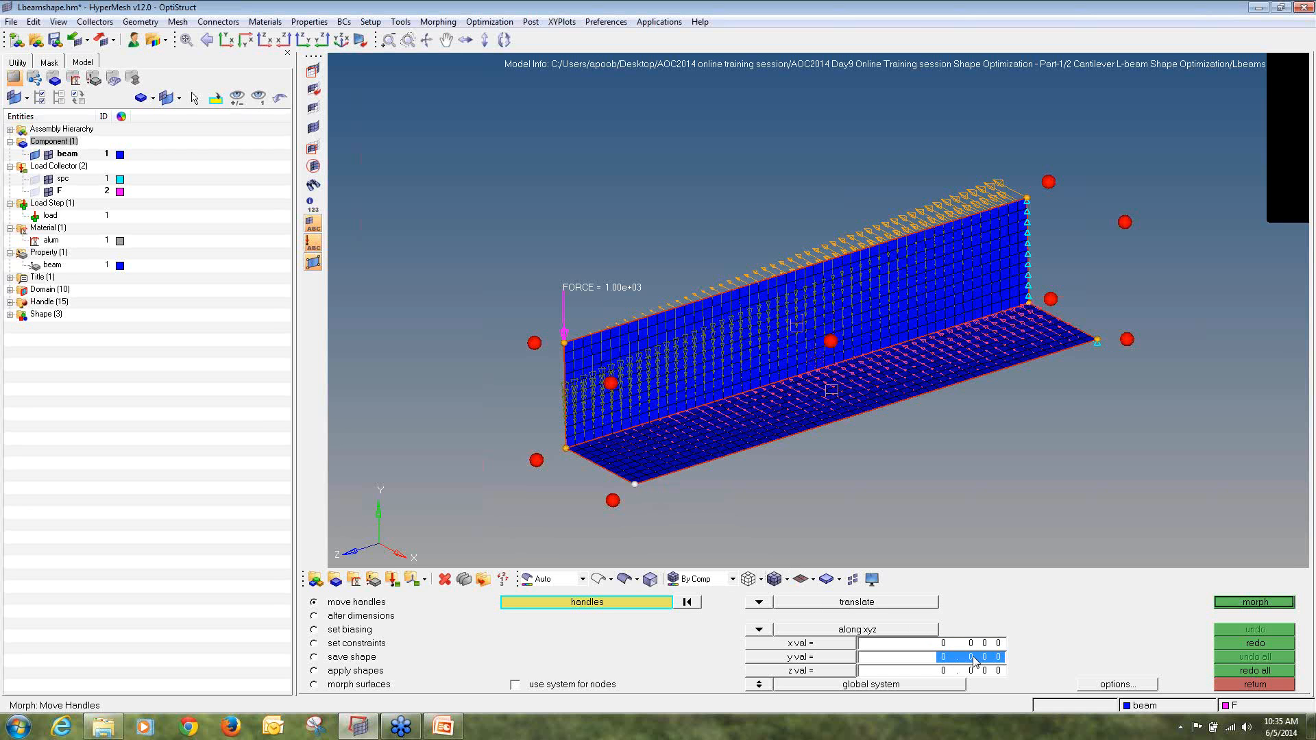
text(1)
click(1243, 604)
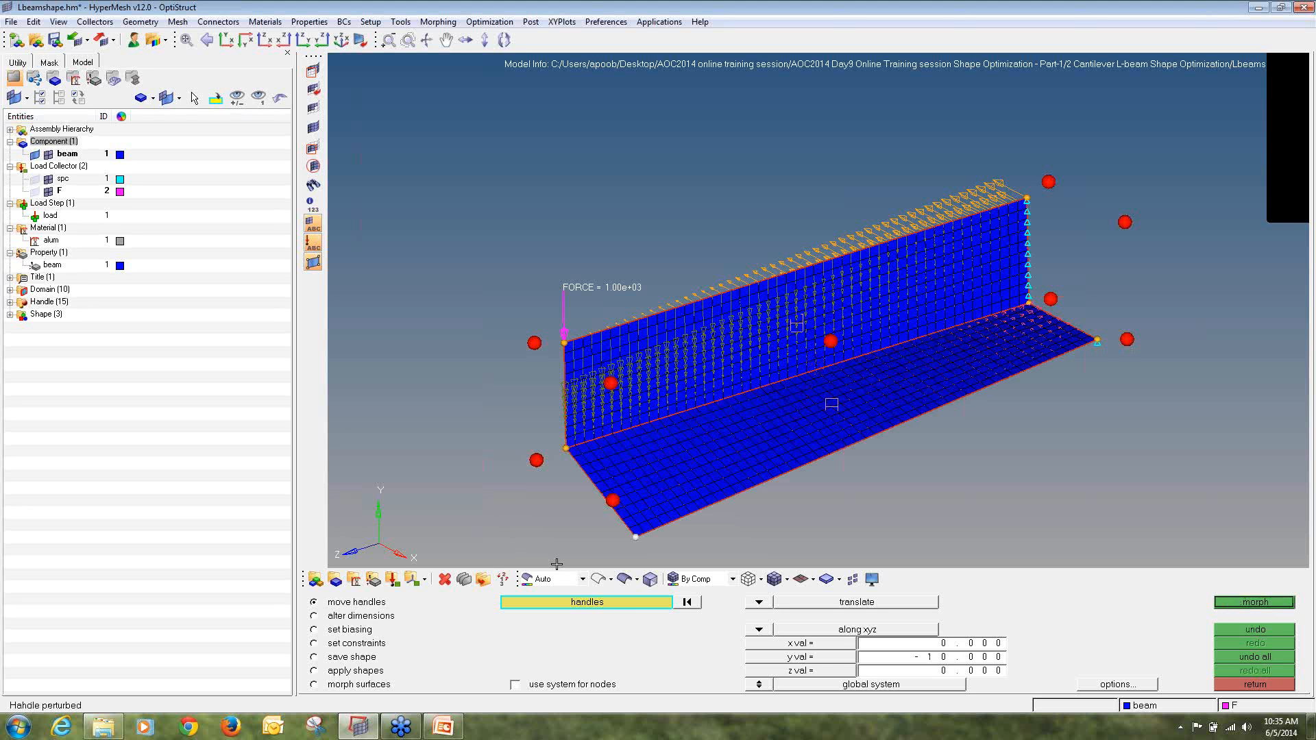
- Save the morph as shape4 with node perturbations in magenta, undo all morphs on the mesh, and return to the optimization setup
click(365, 661)
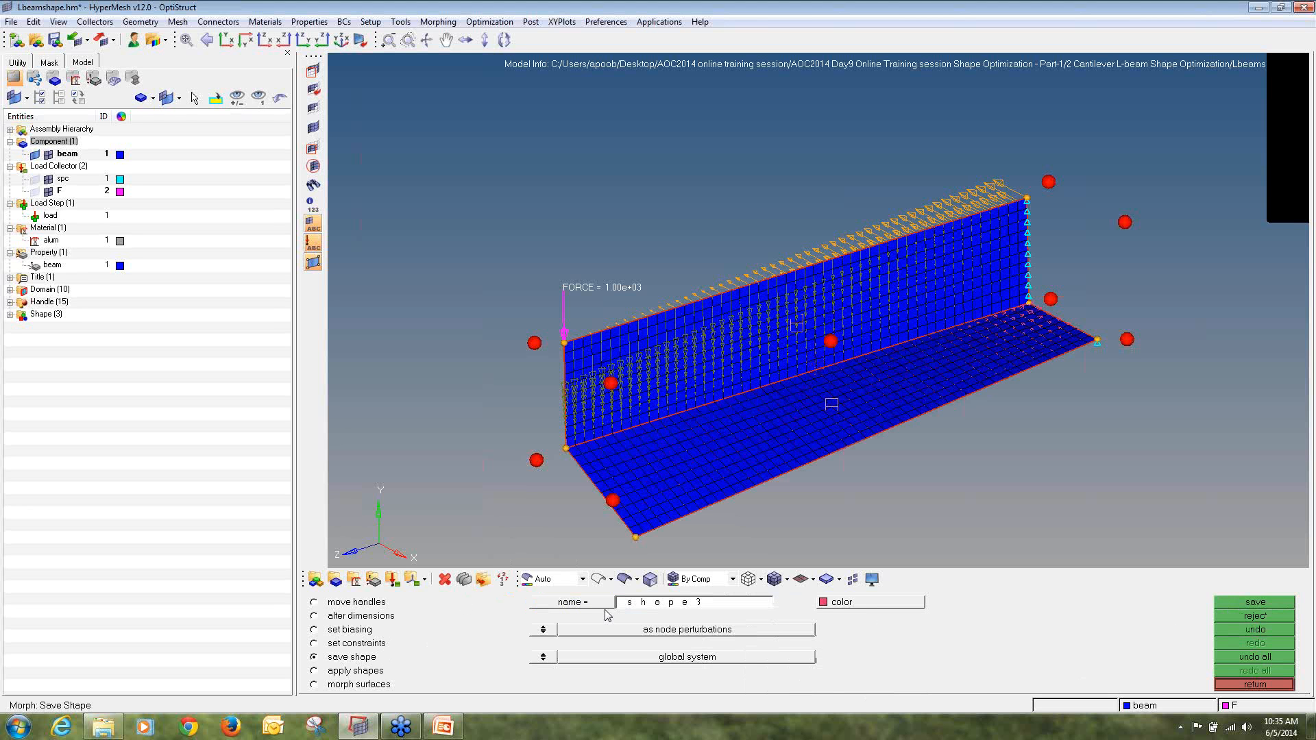
click(733, 599)
click(733, 599)
click(866, 607)
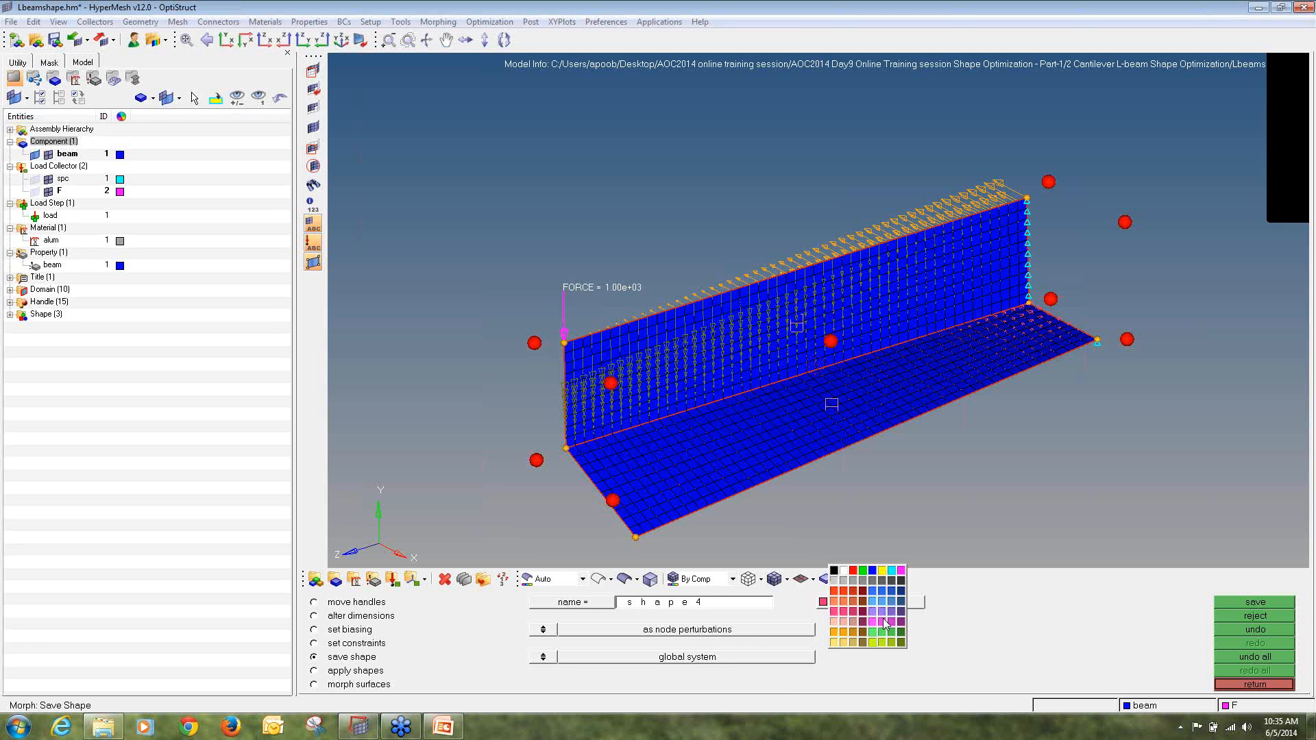
click(887, 622)
click(1279, 603)
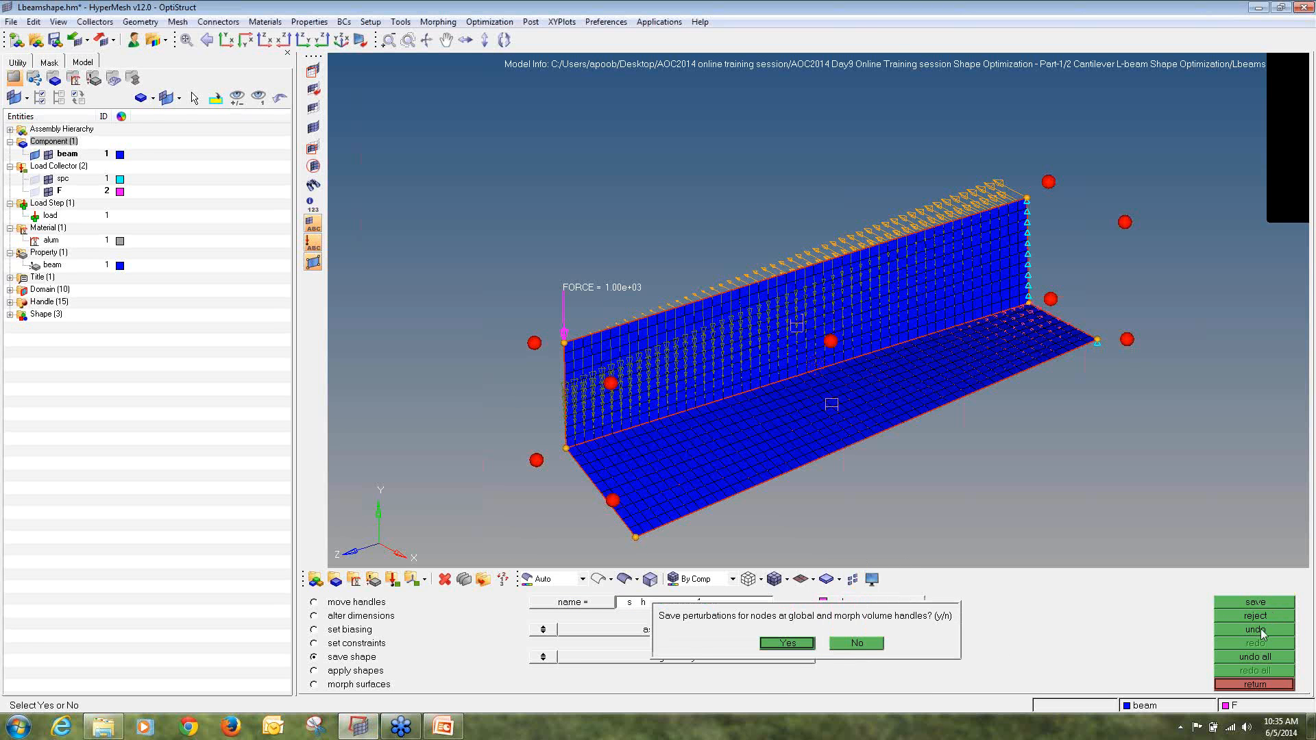
click(788, 647)
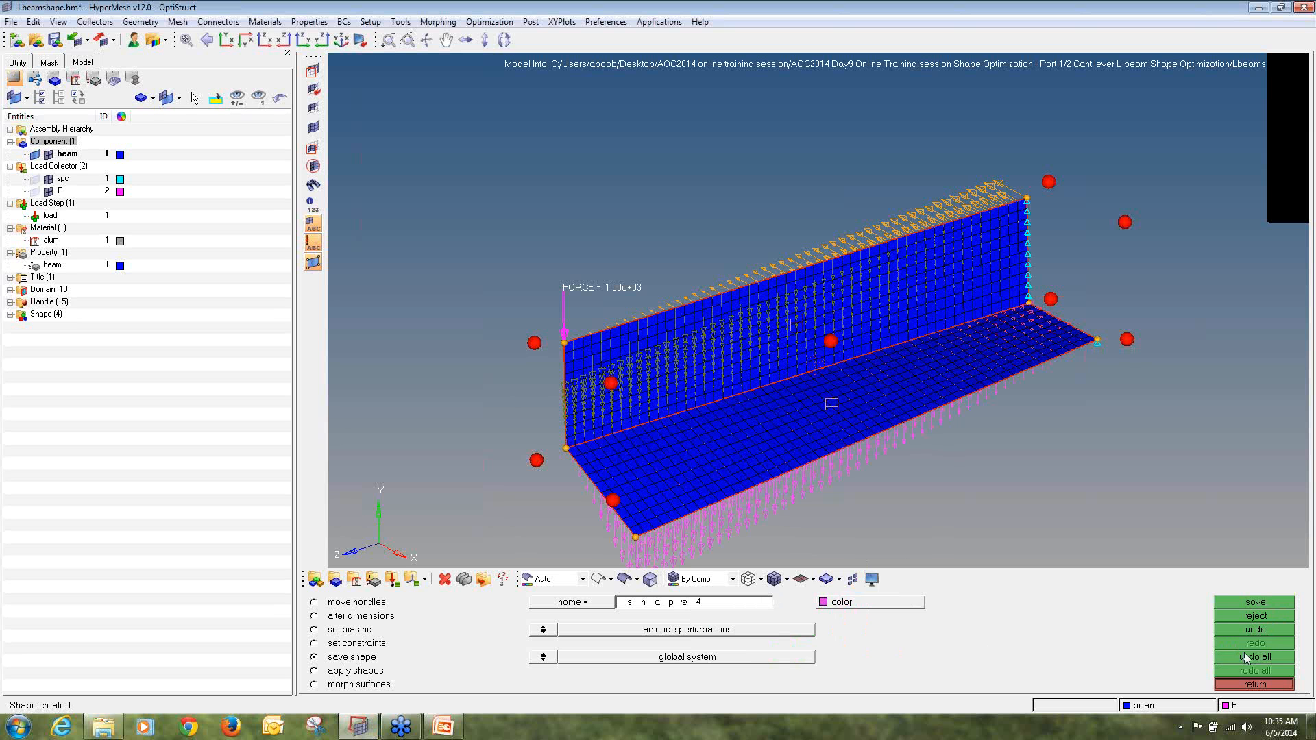
click(1244, 652)
ctrl+drag(915, 411, 999, 397)
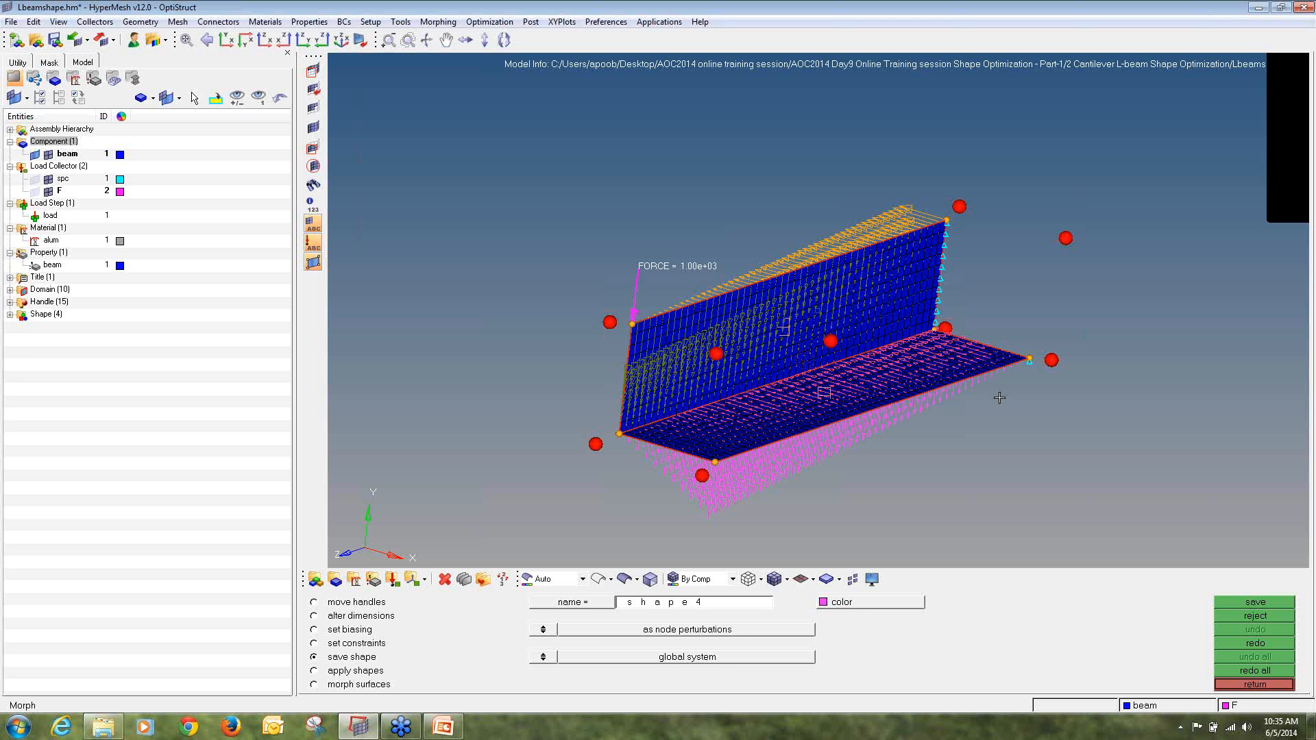
click(1253, 684)
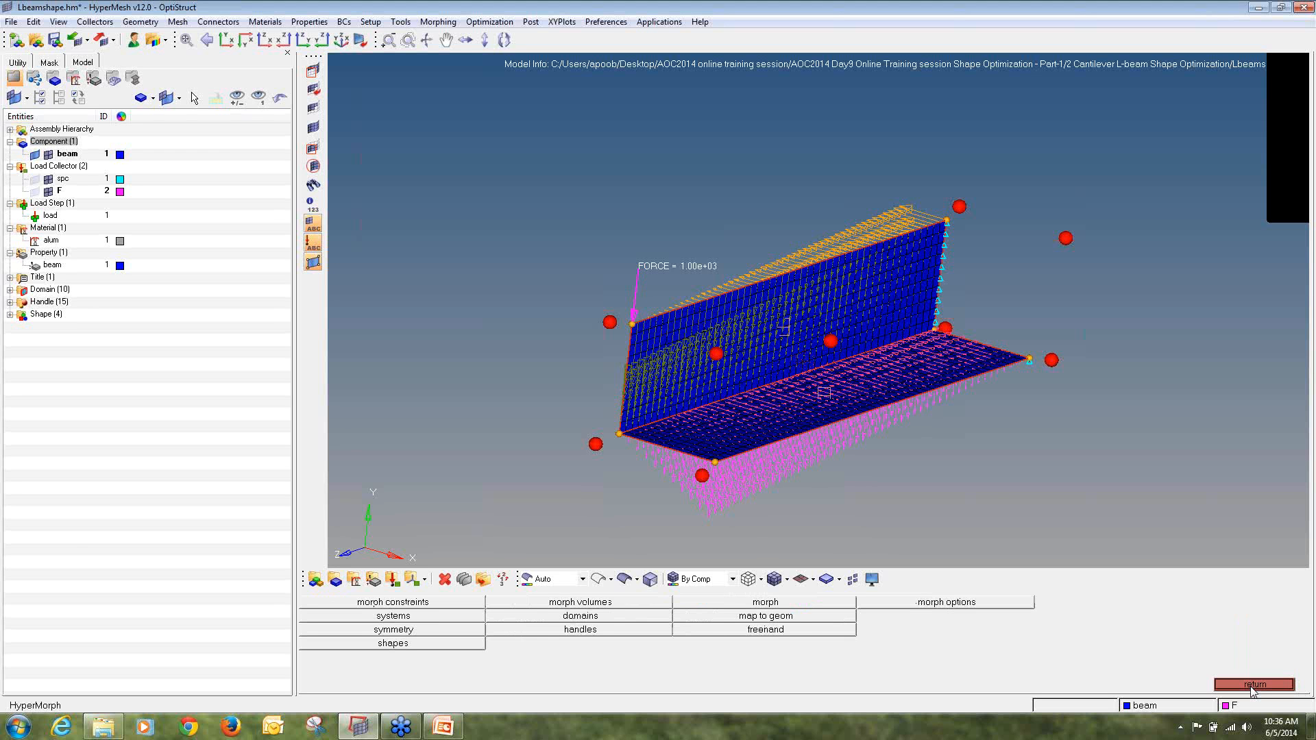
click(1253, 685)
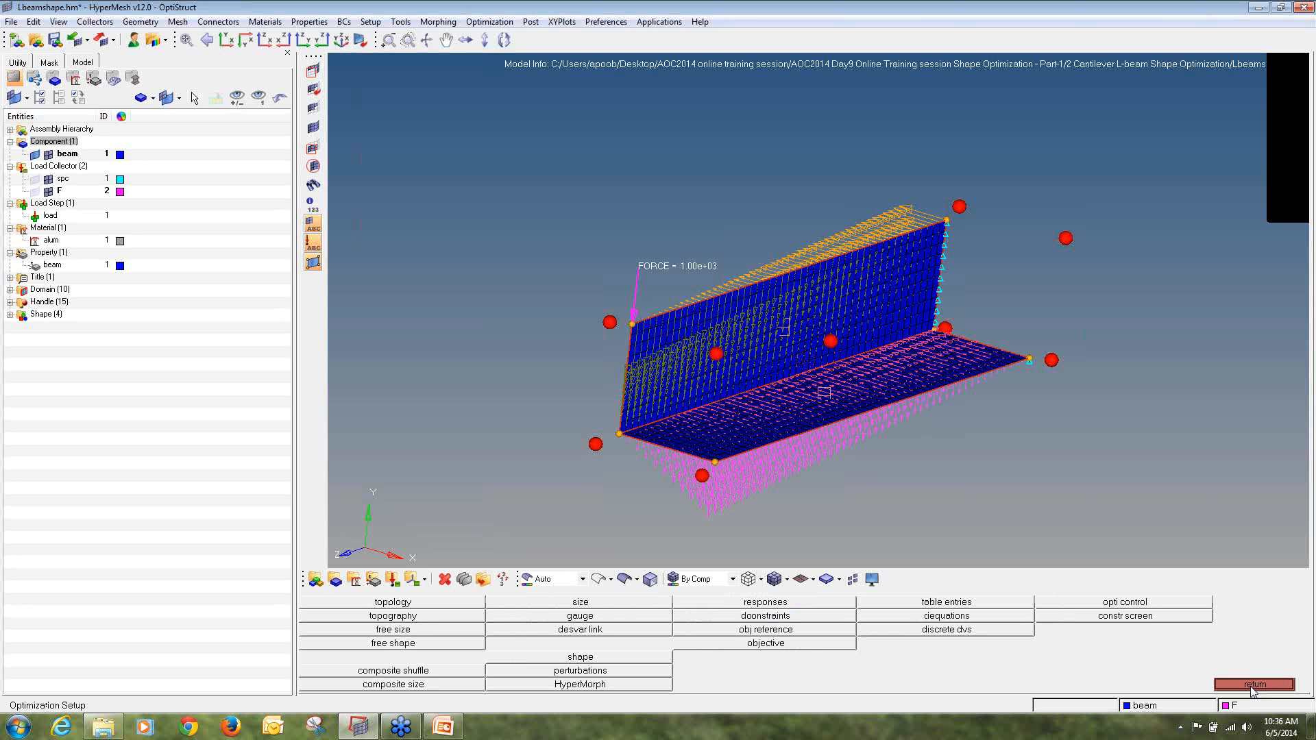
- Open the shape design variable setup and set it to create multiple desvars
click(619, 657)
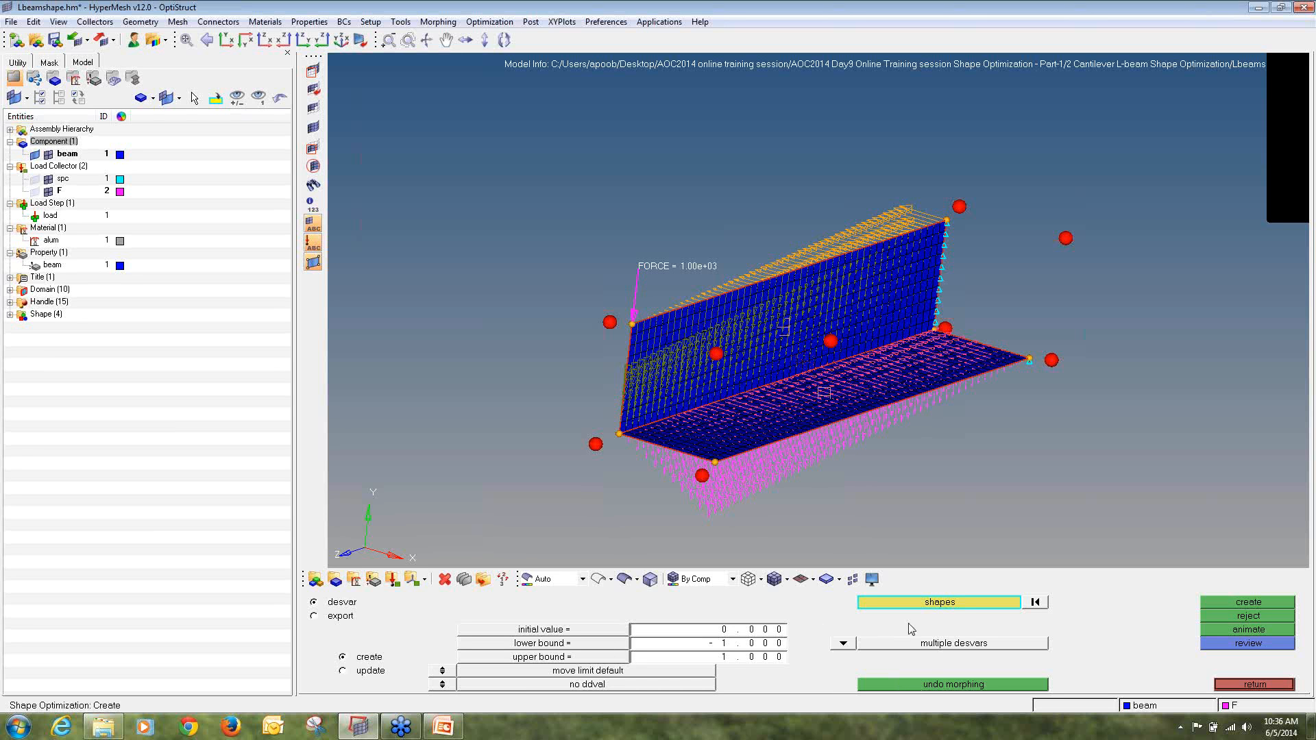
click(865, 645)
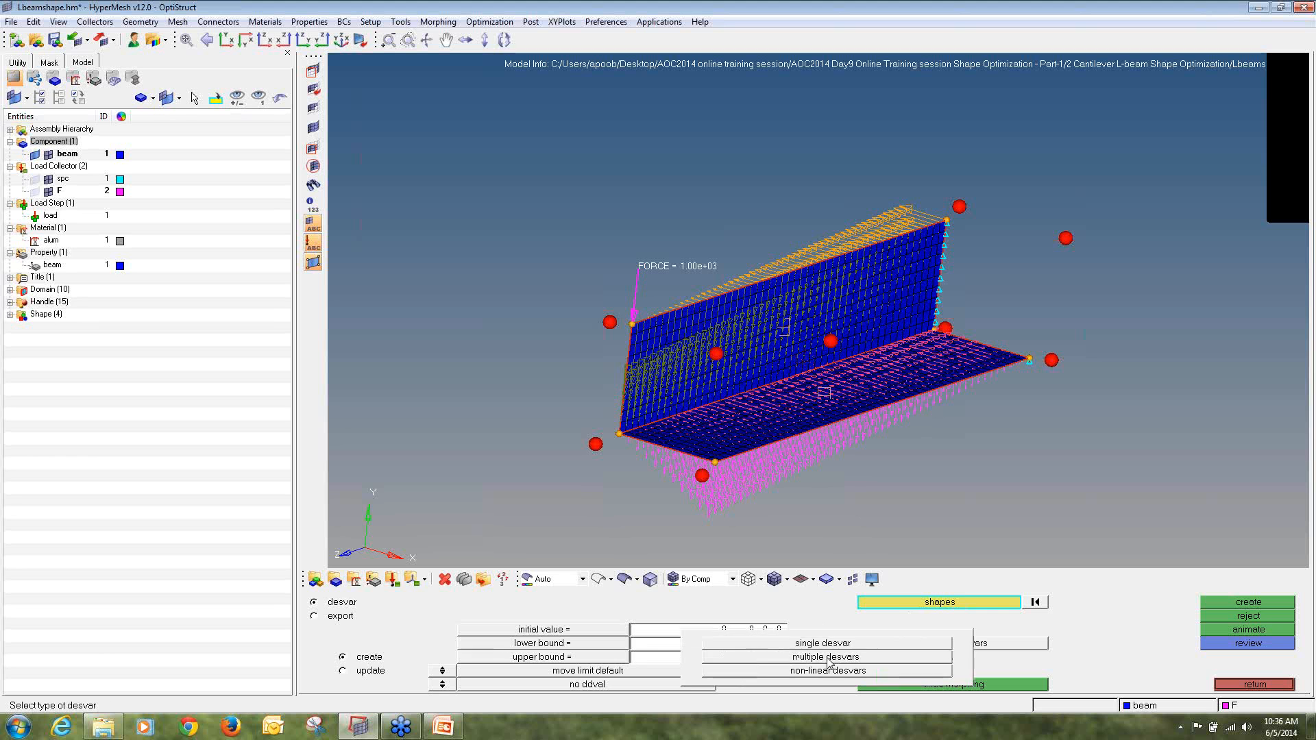
click(834, 645)
click(834, 646)
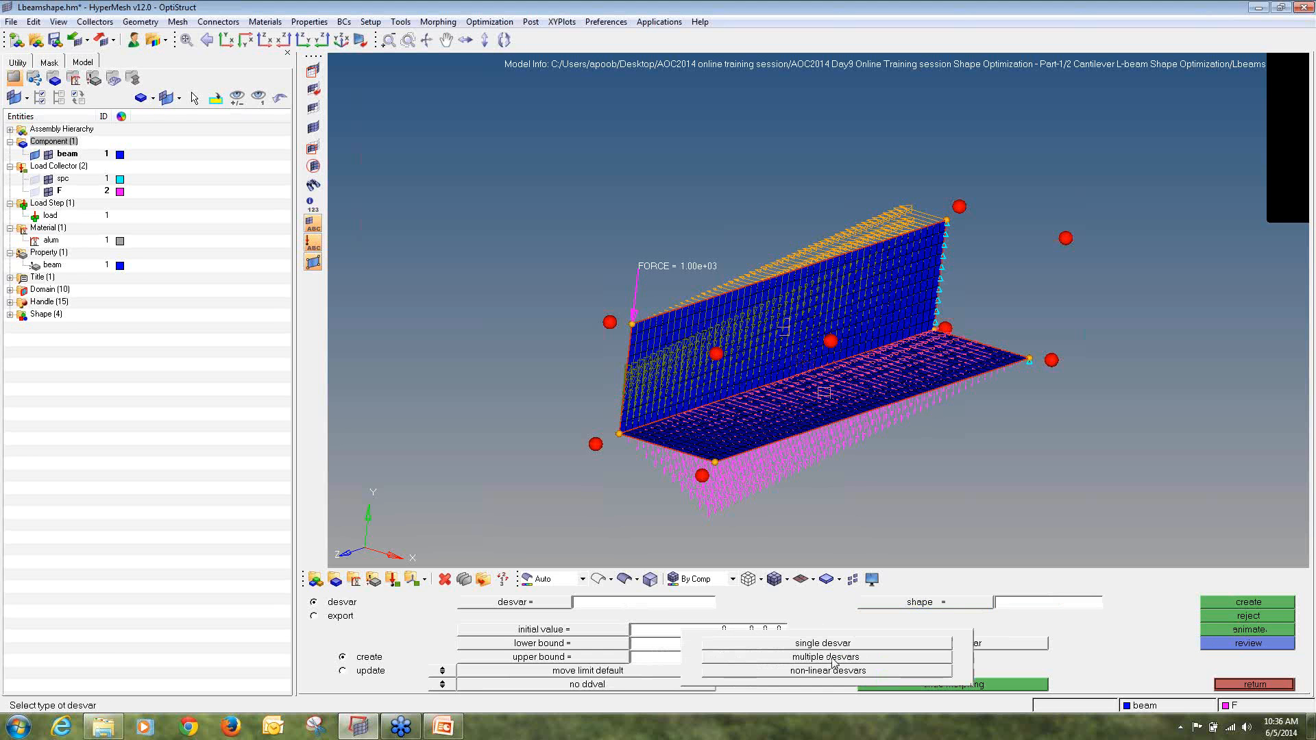
click(835, 661)
- Select shape1, shape2, shape3 and shape4 as the shapes for the design variables
click(935, 604)
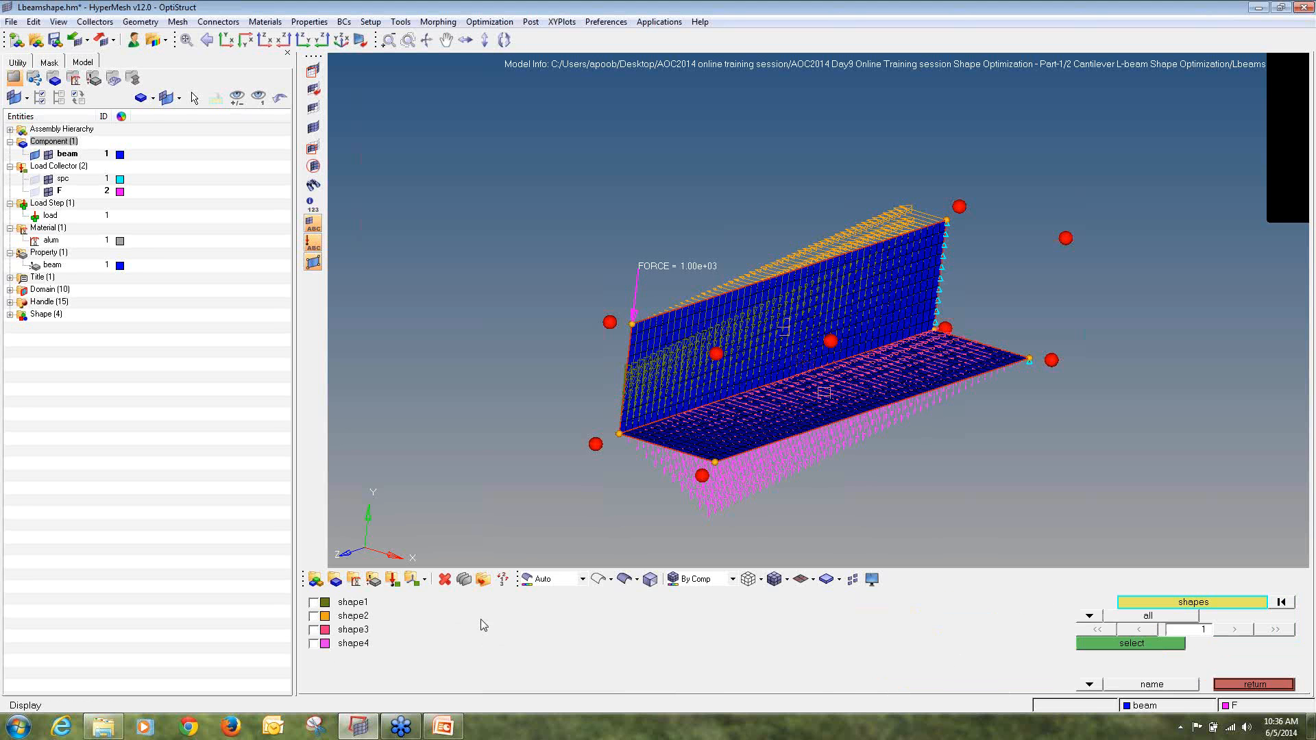
click(354, 603)
click(354, 616)
click(344, 630)
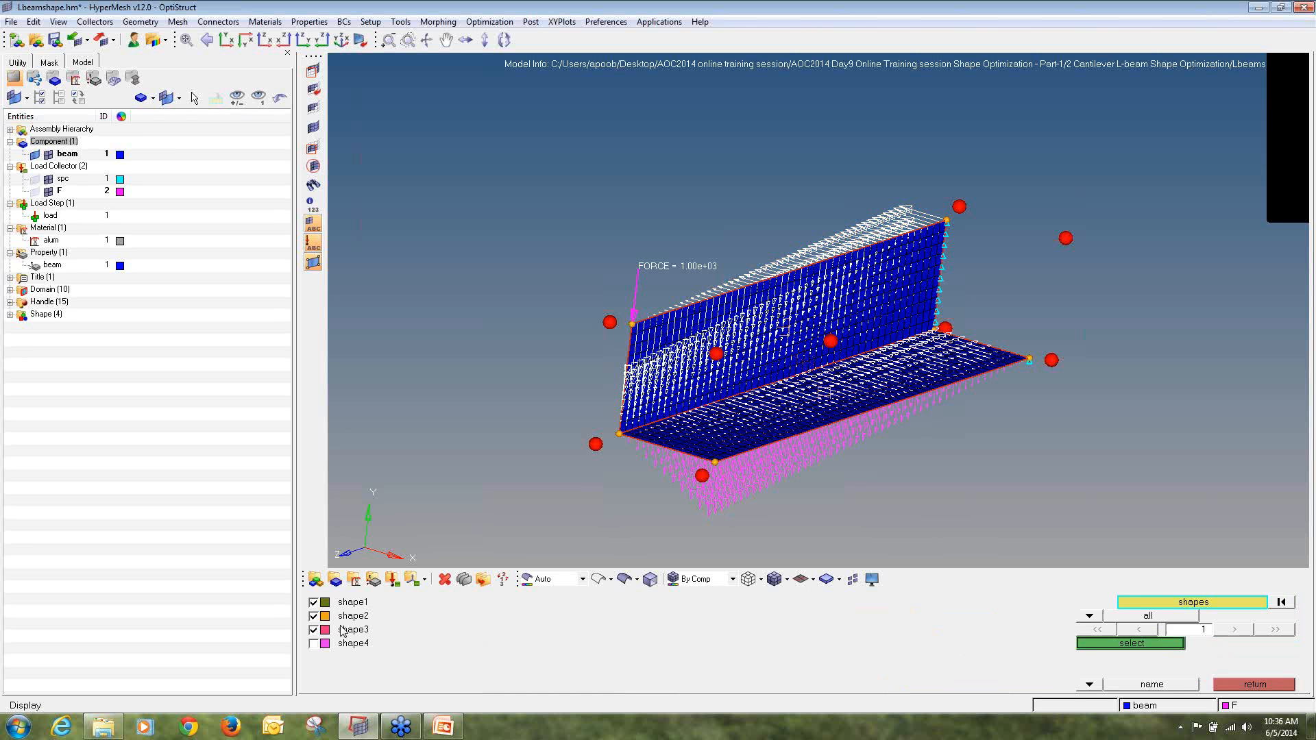
right_click(339, 616)
right_click(337, 604)
right_click(336, 630)
click(336, 603)
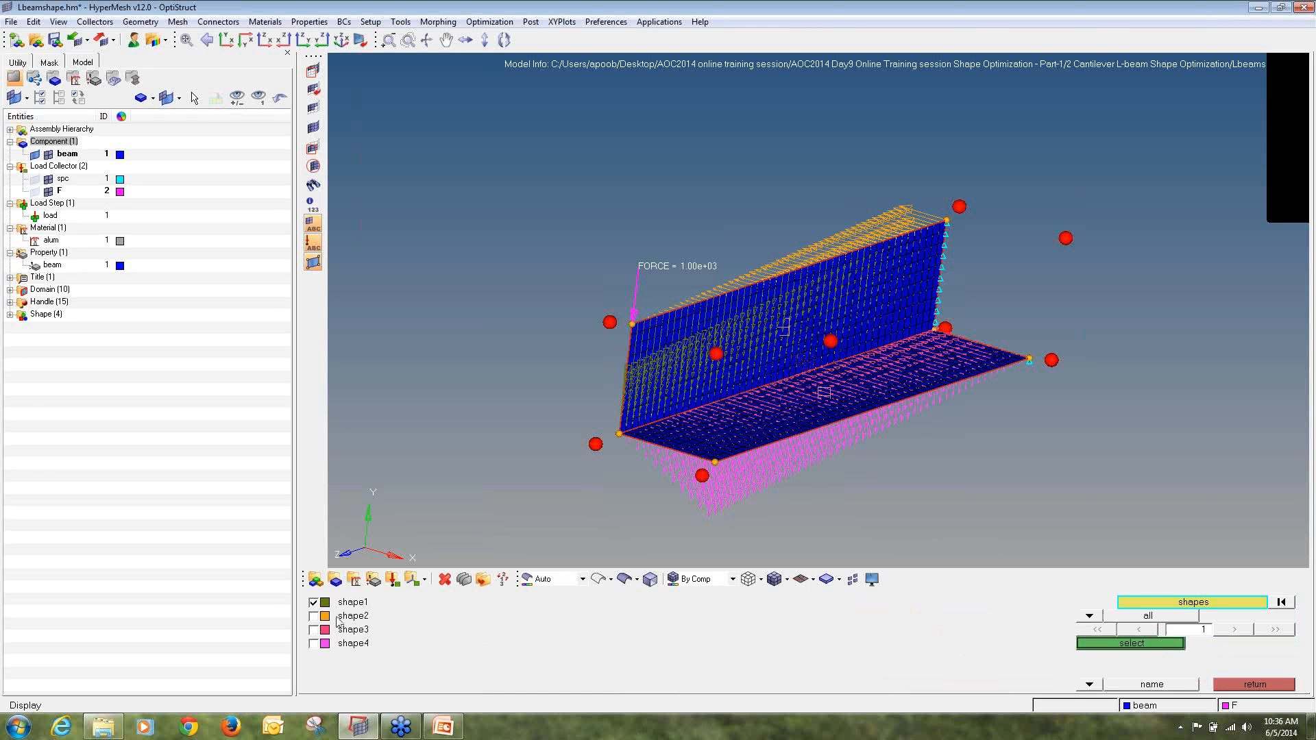
click(337, 617)
click(341, 643)
click(341, 630)
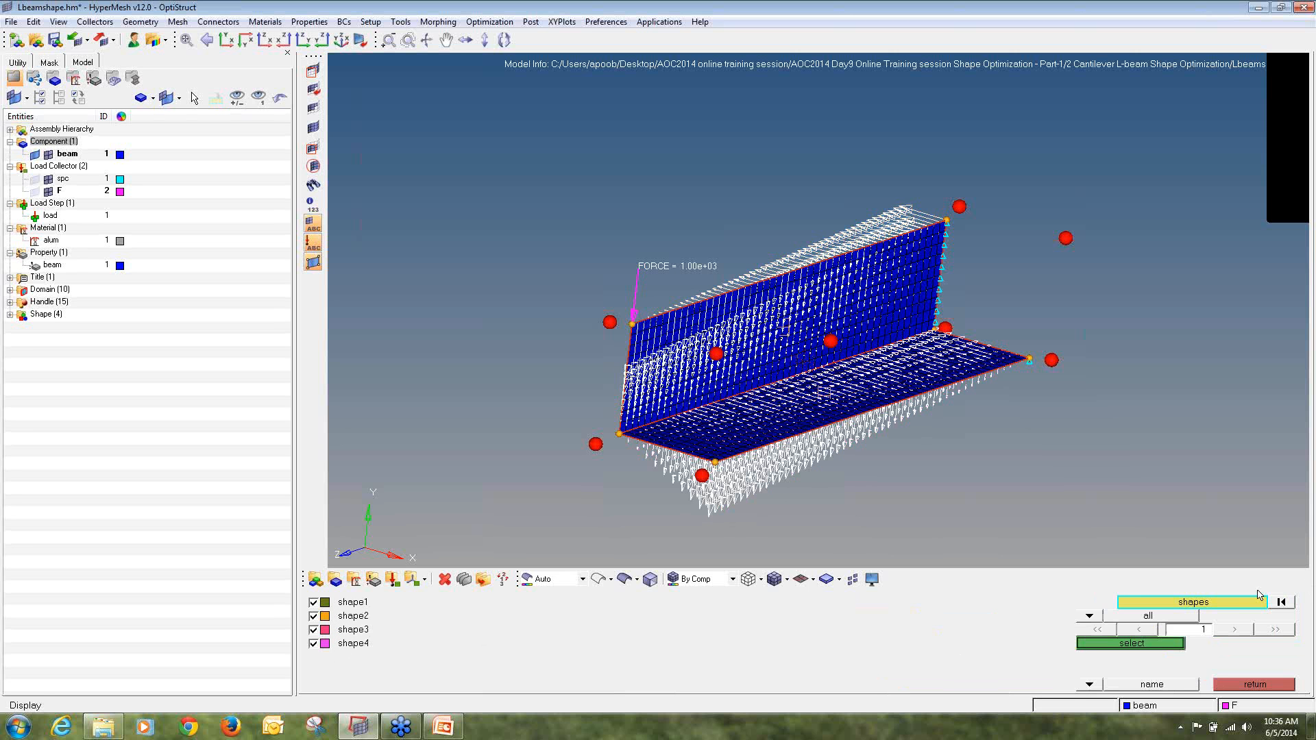
click(1172, 644)
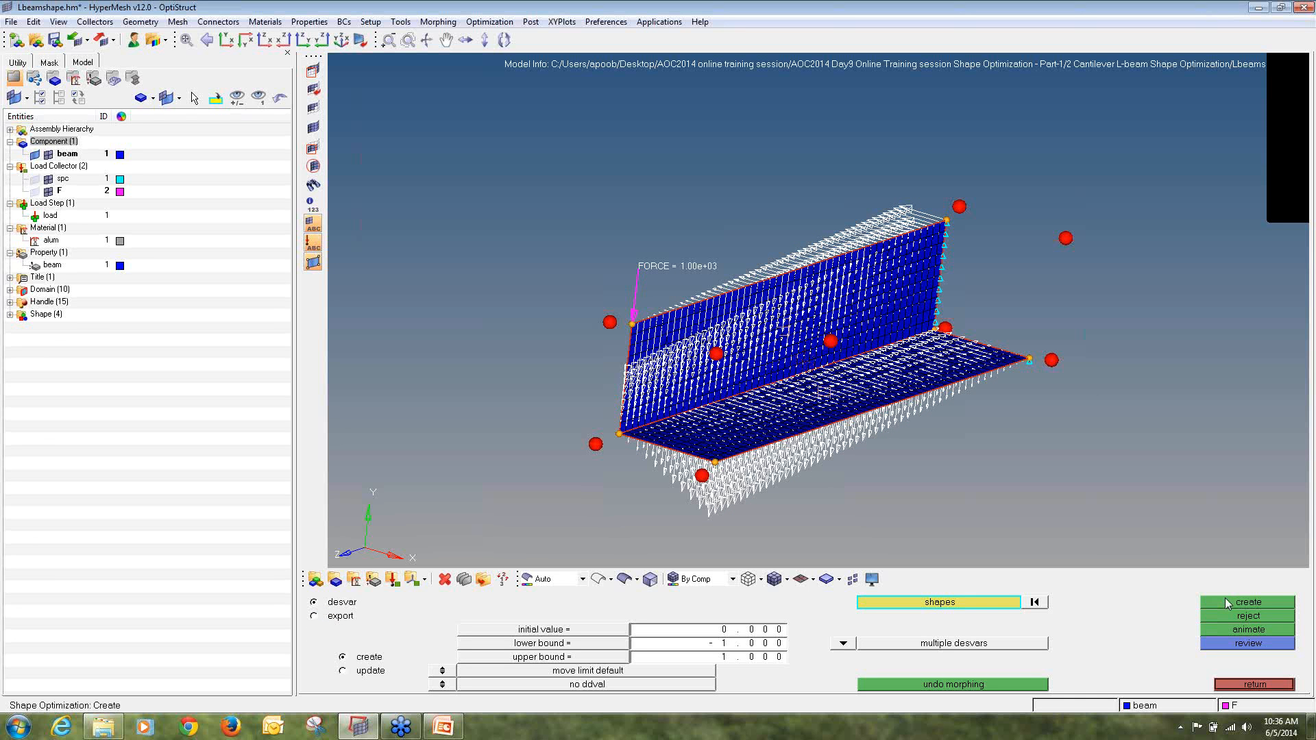
- Create the shape design variables with initial value 0, lower bound -1 and upper bound 1, and list them in the model tree
click(1225, 599)
click(10, 327)
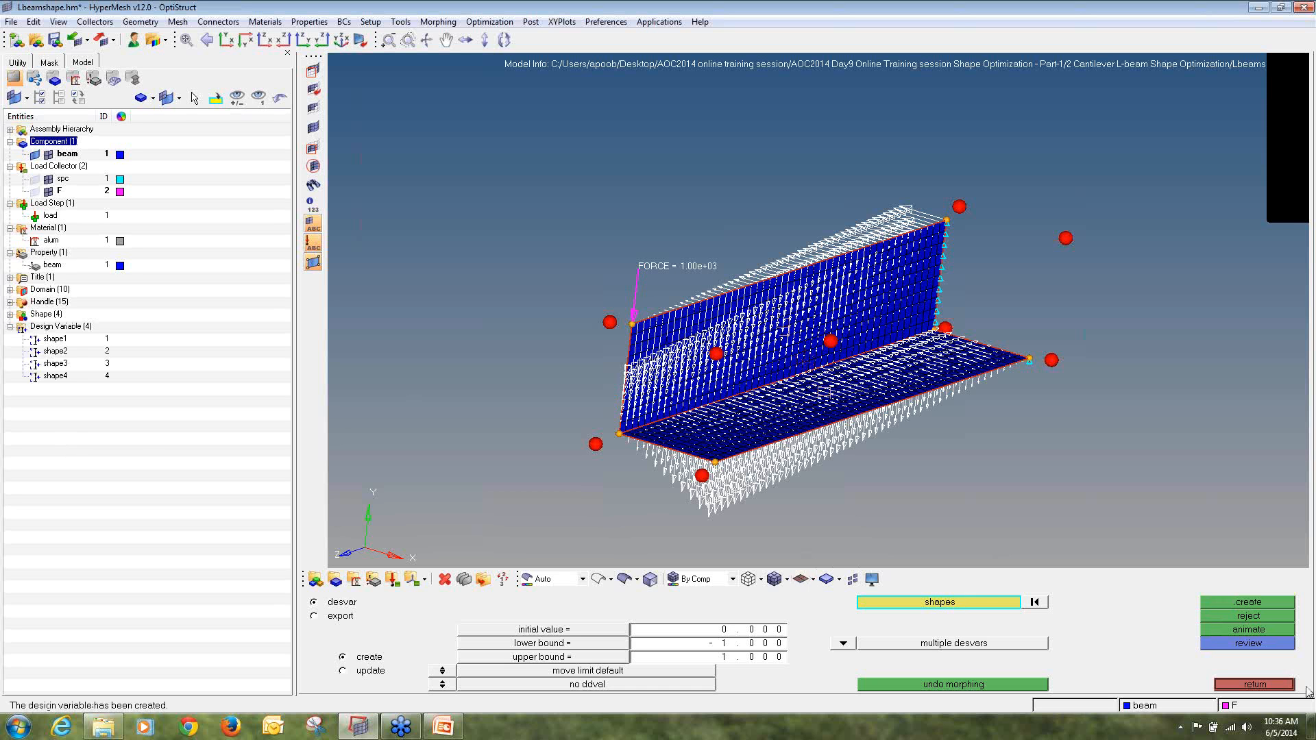
click(1279, 685)
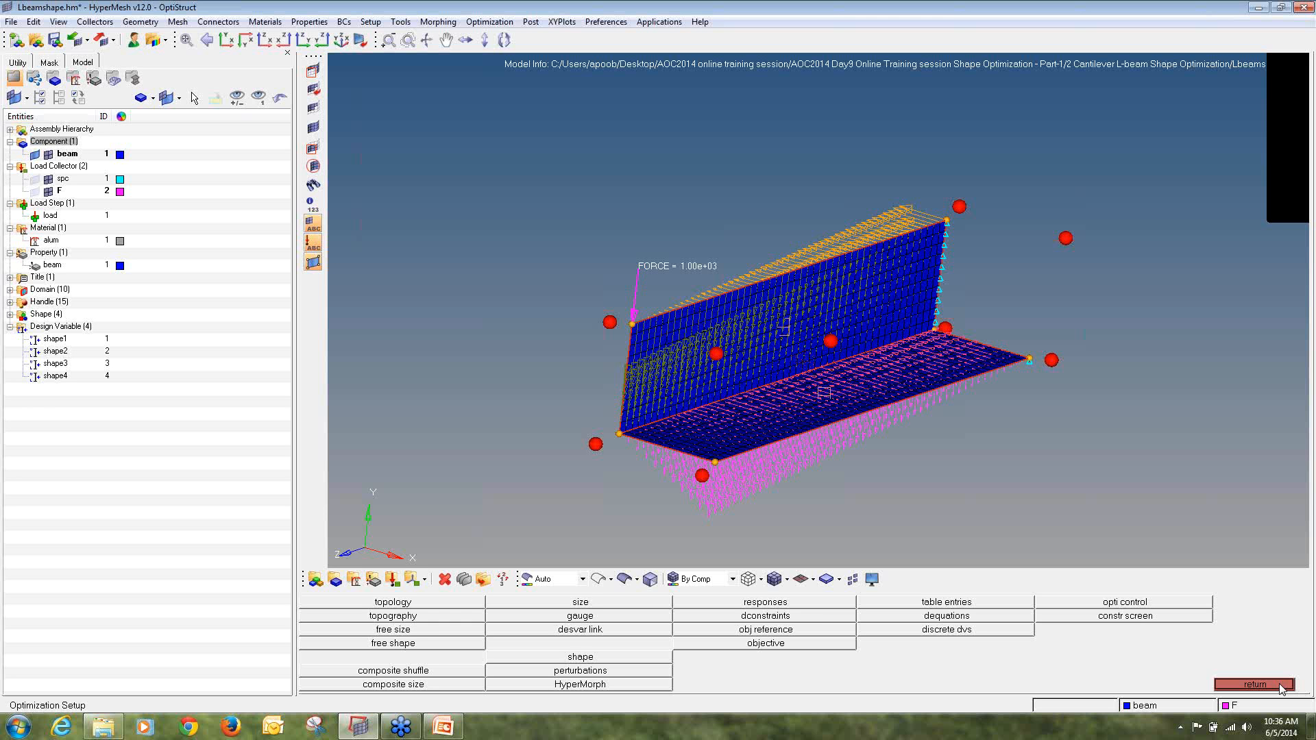
- Create an optimization response named Mass of type mass, using the total option
click(809, 604)
click(597, 606)
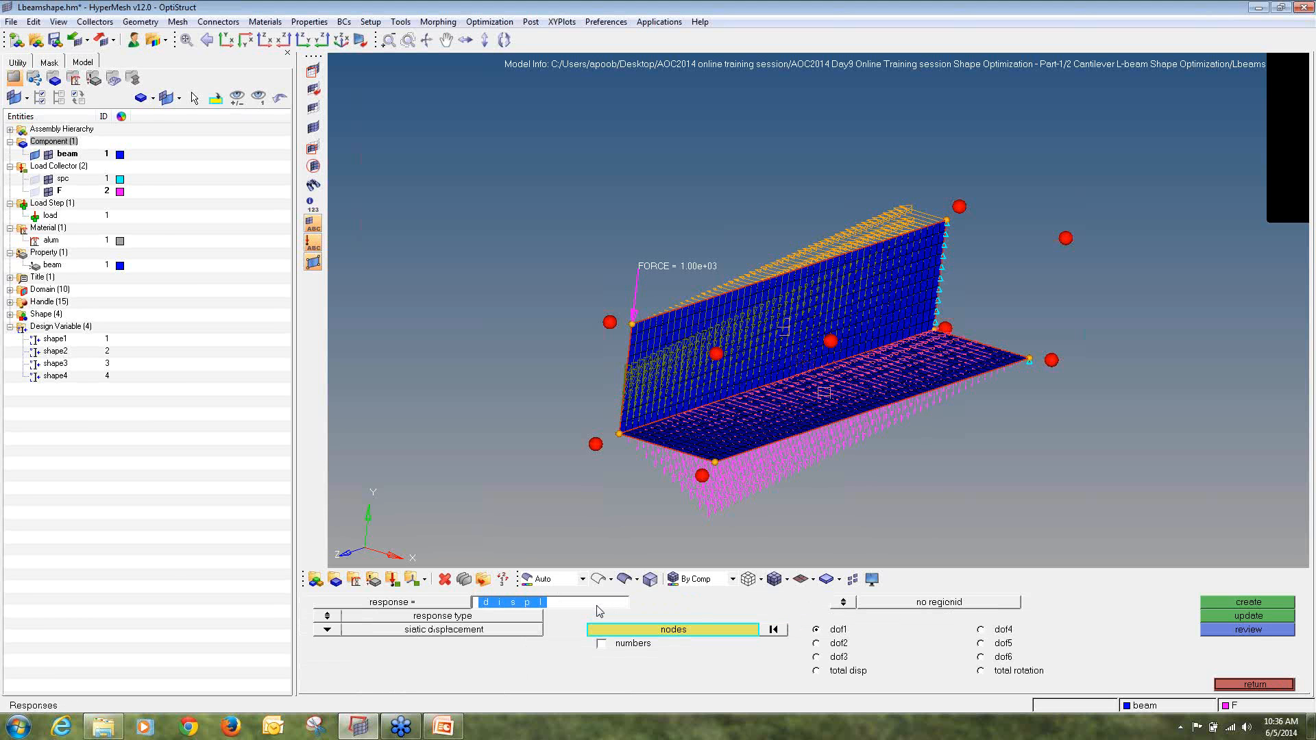
text(Mass)
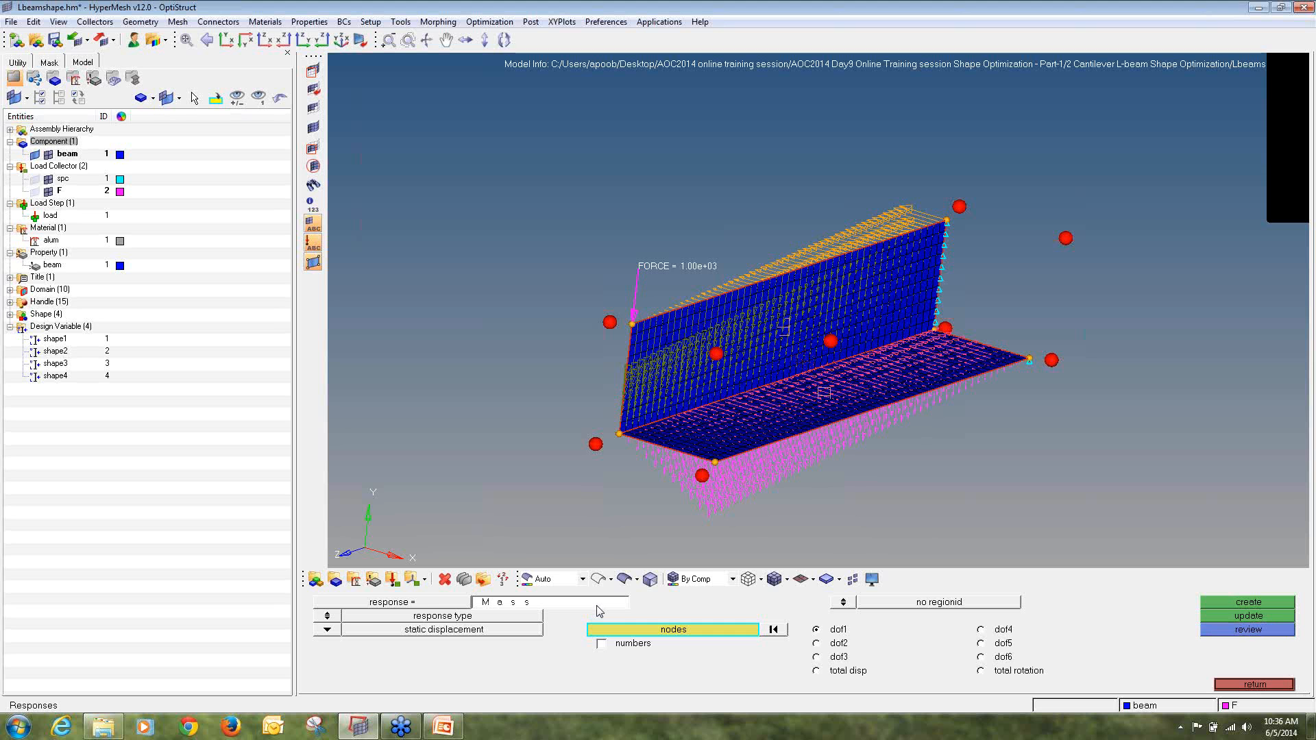
click(327, 616)
click(351, 617)
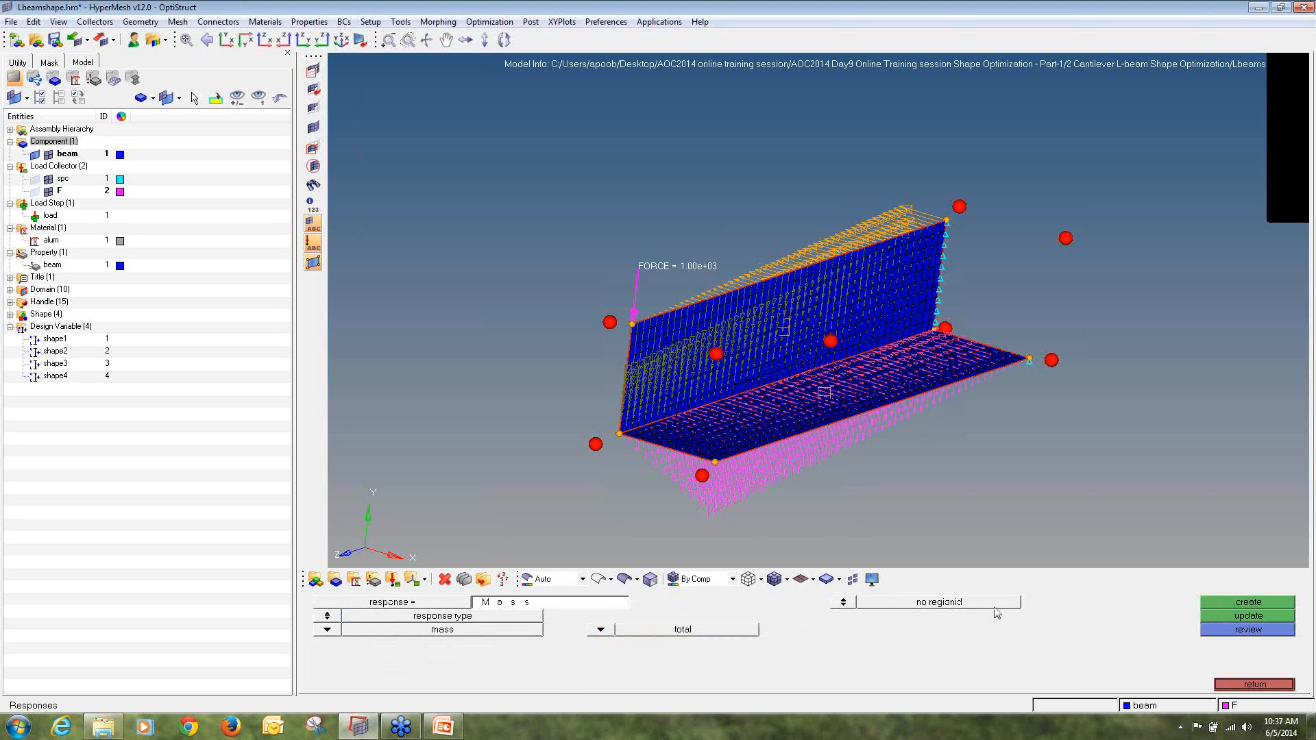
click(1212, 603)
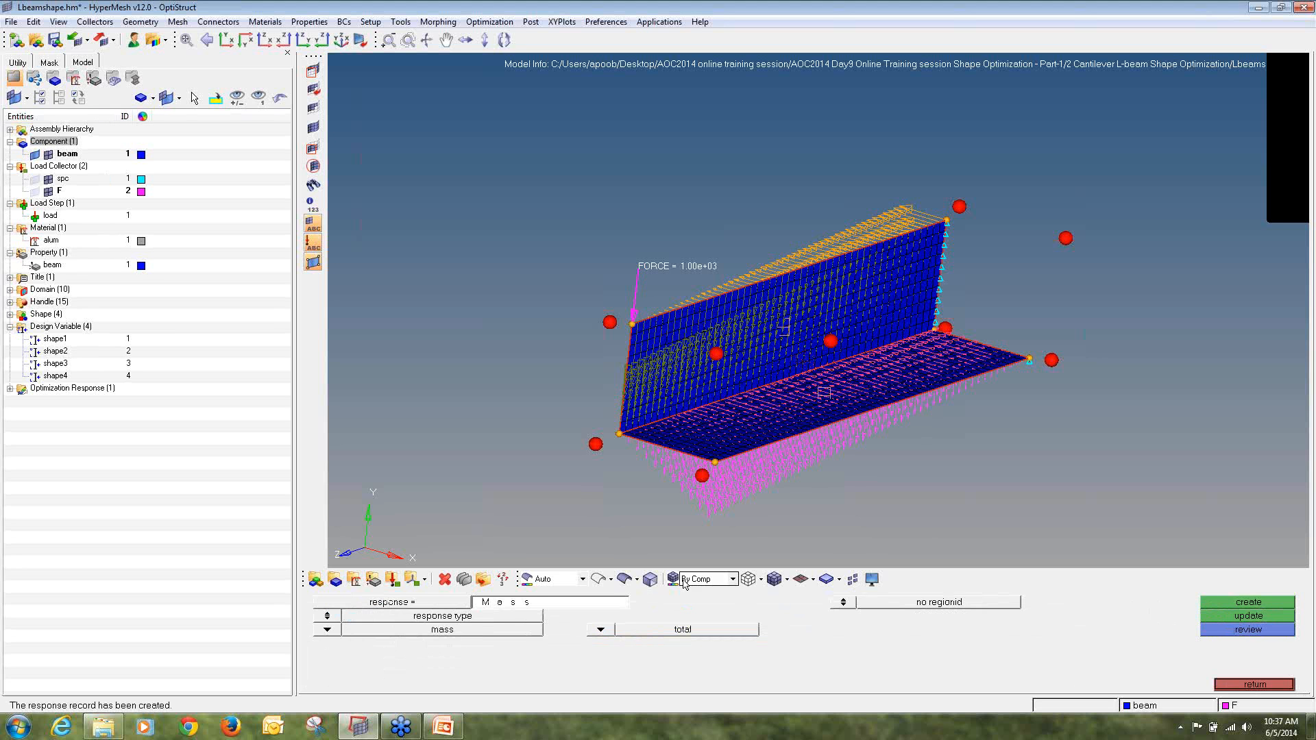
- Name a new response Dipl and set its type to static displacement
click(617, 606)
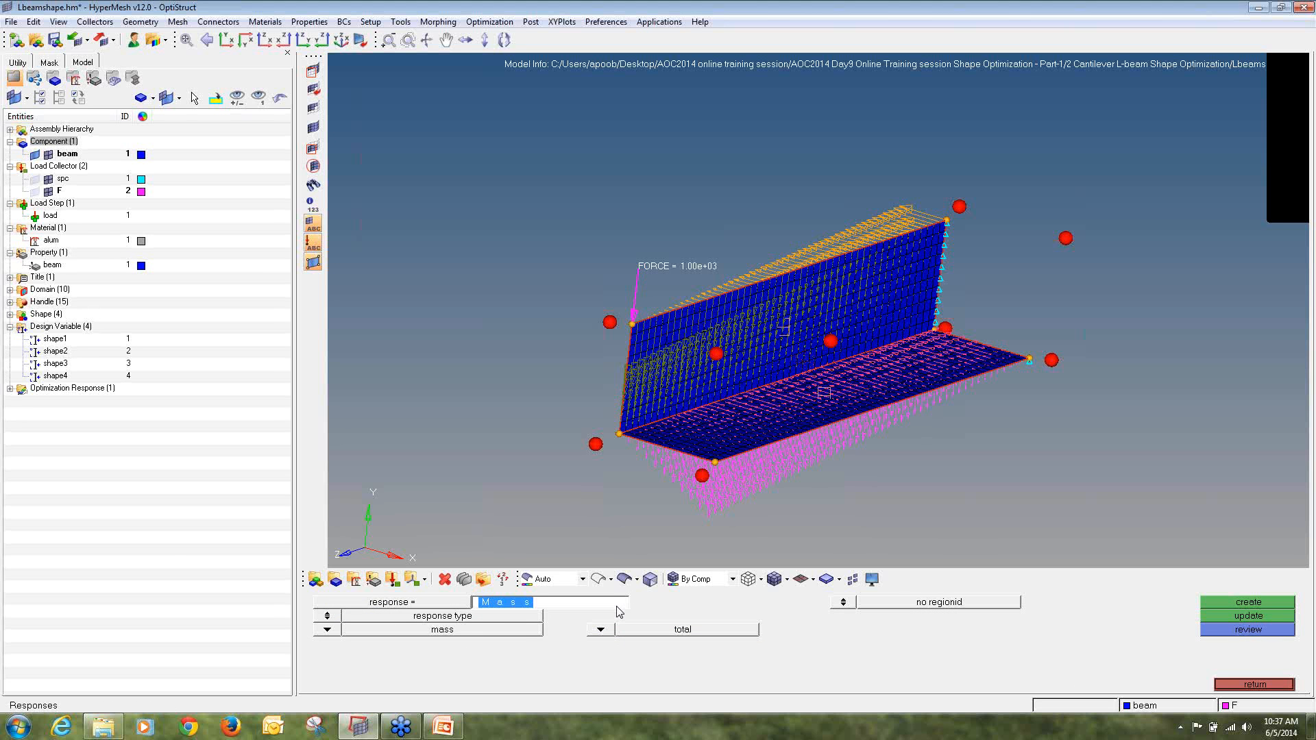
text(Dip)
click(328, 630)
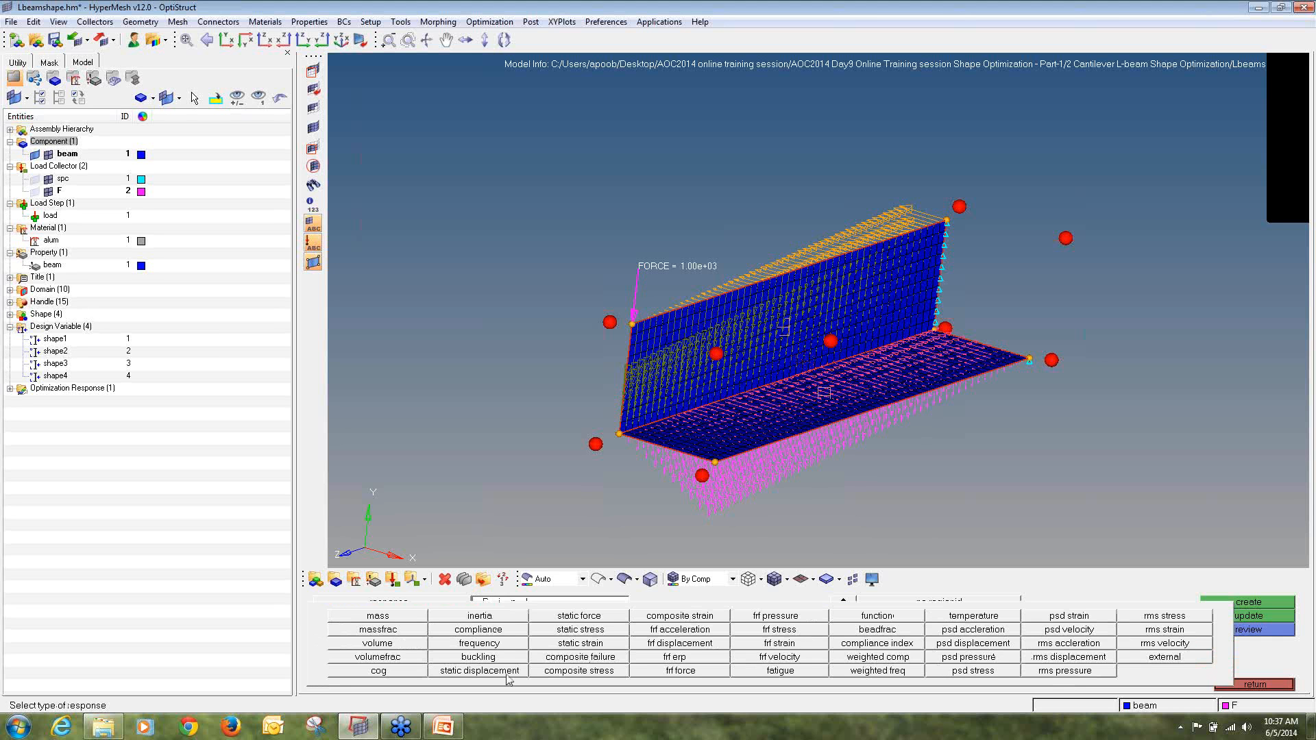
click(479, 672)
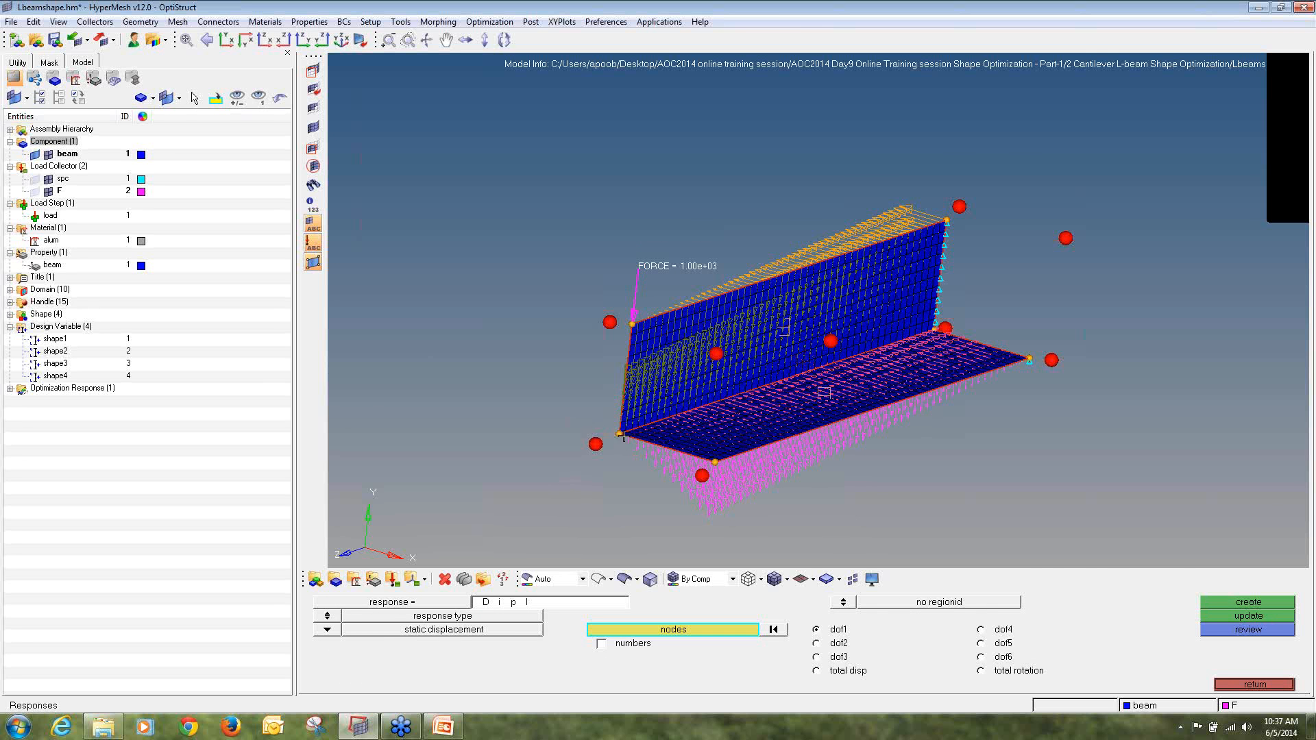
- Hide all morphing handles so that the mesh nodes at the beam's corners can be picked
scroll(619, 436, up, 5)
scroll(619, 433, up, 2)
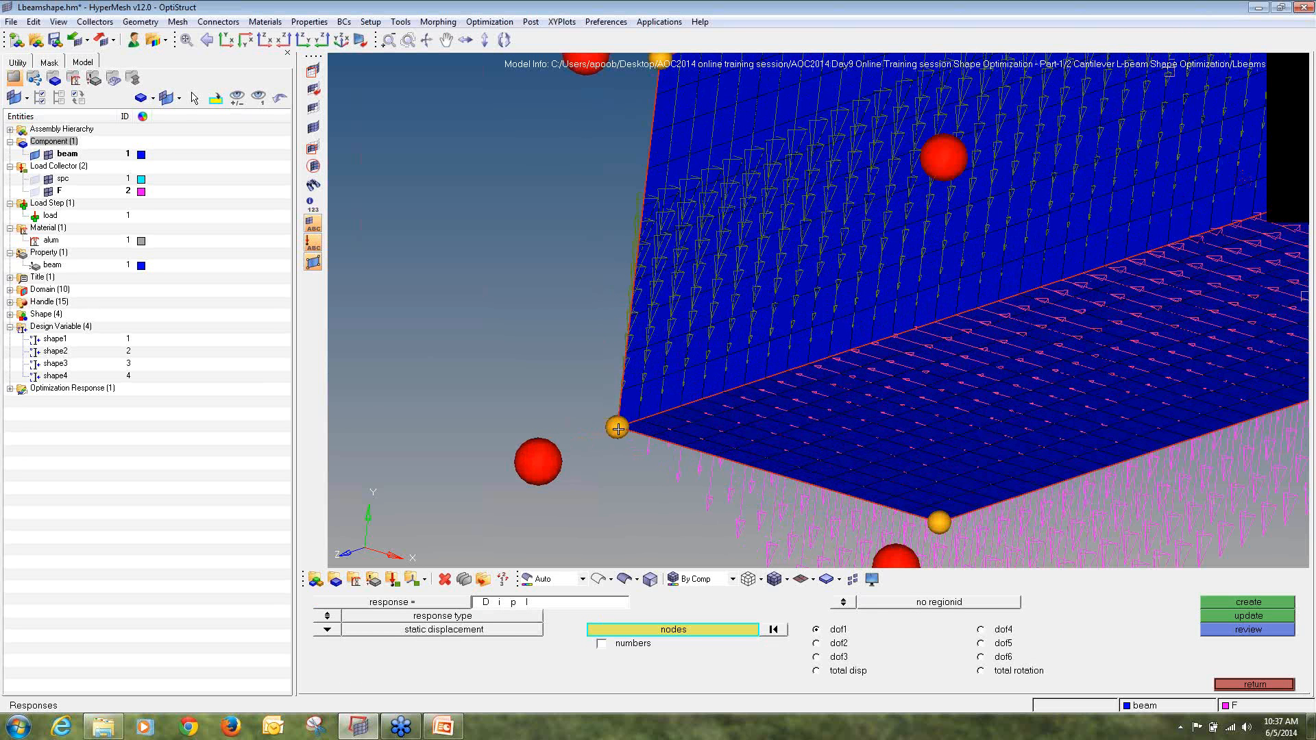
click(10, 302)
right_click(41, 302)
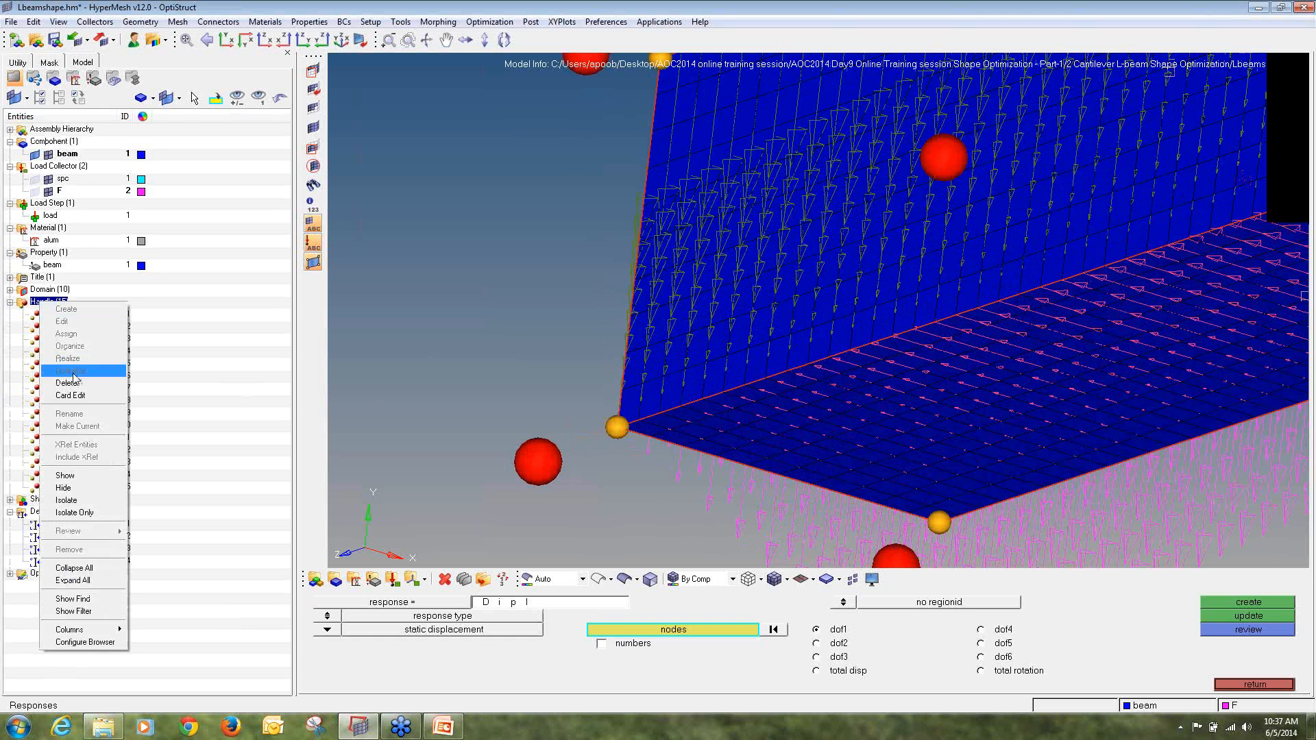
click(65, 488)
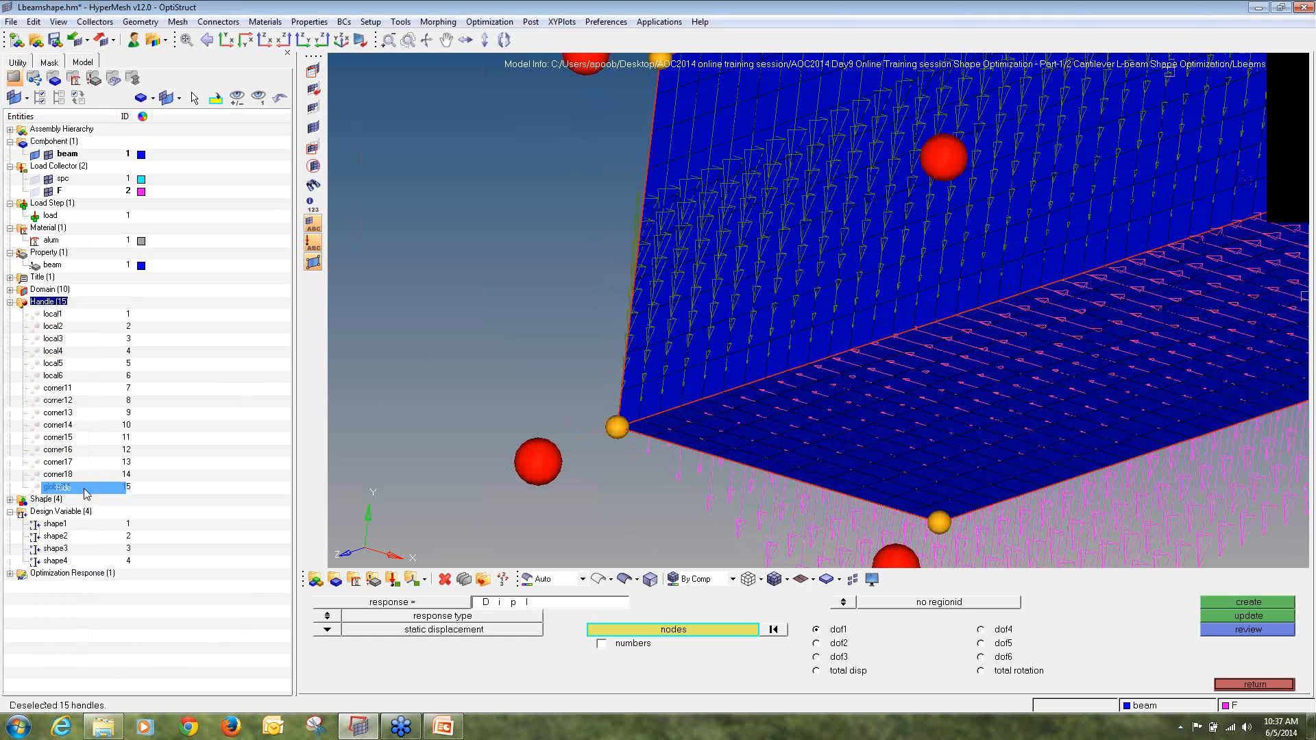
- Create the Dipl response with dof2 on the node where the flanges meet at the loaded end
click(617, 426)
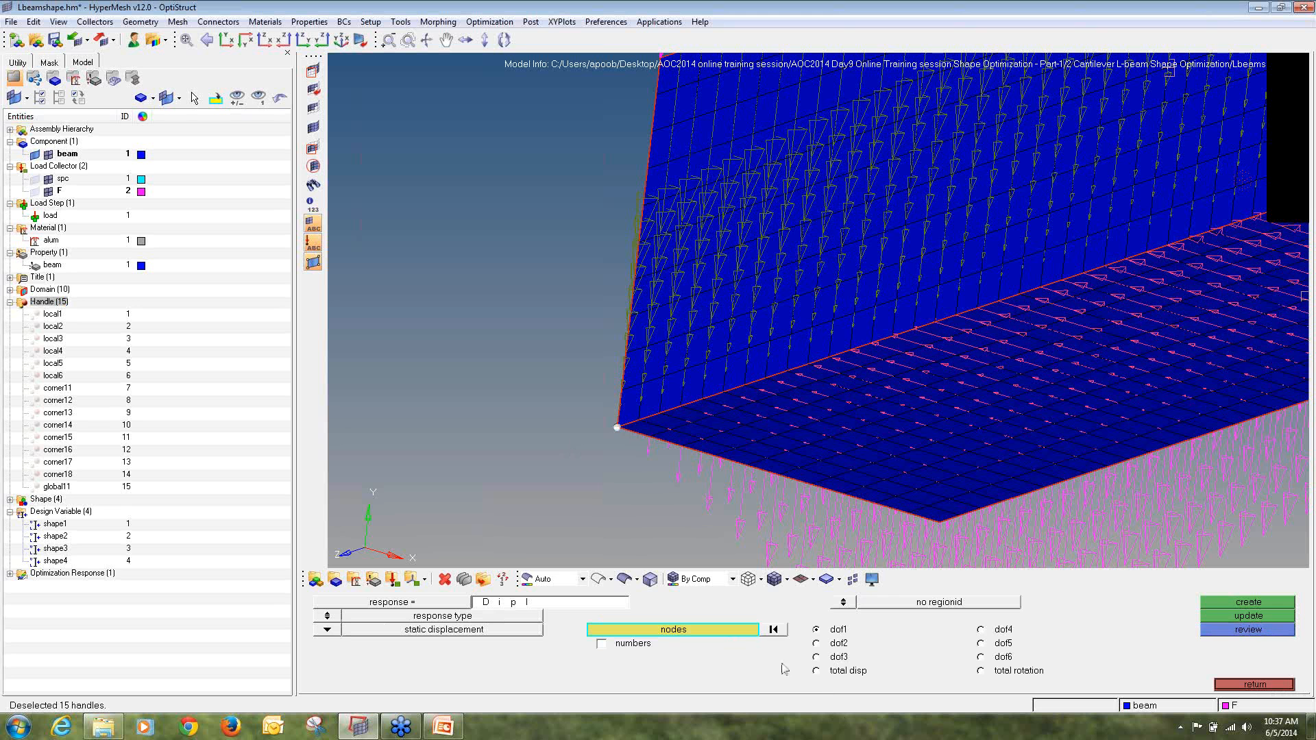
click(773, 630)
click(618, 427)
ctrl+scroll(595, 437, down, 1)
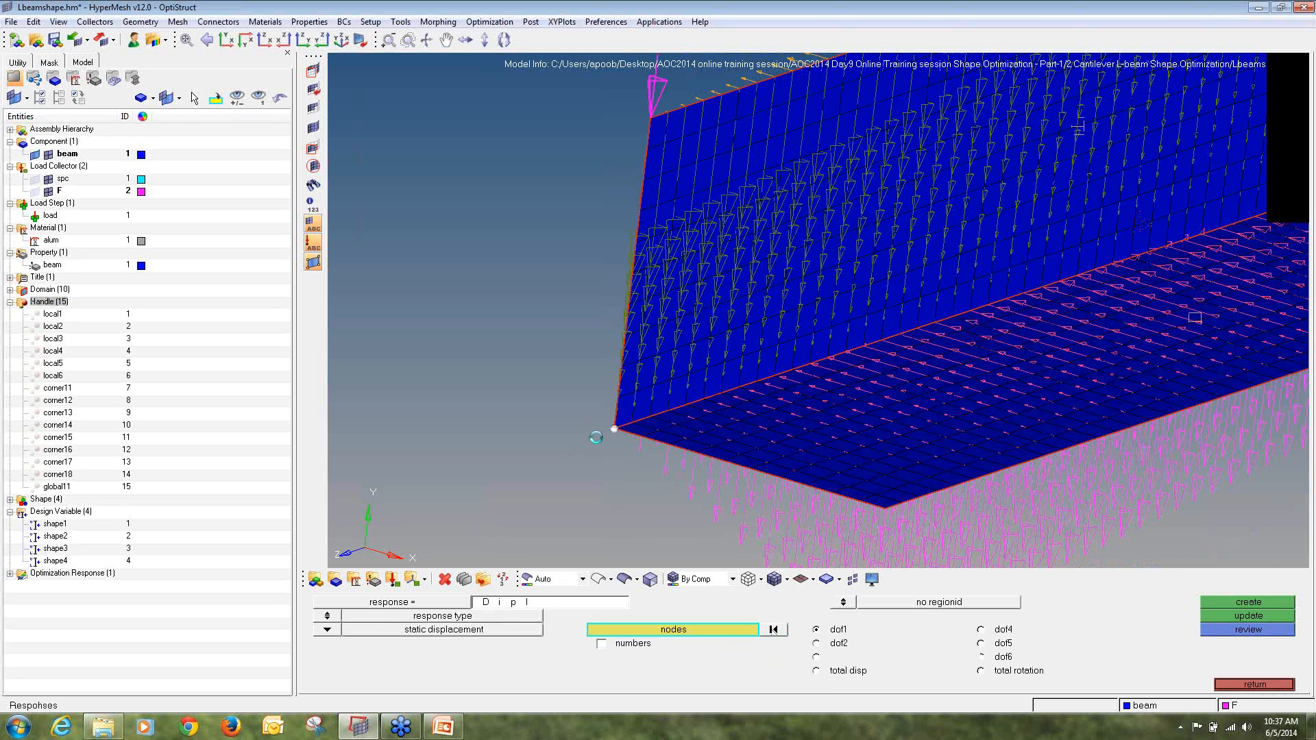
scroll(595, 438, down, 3)
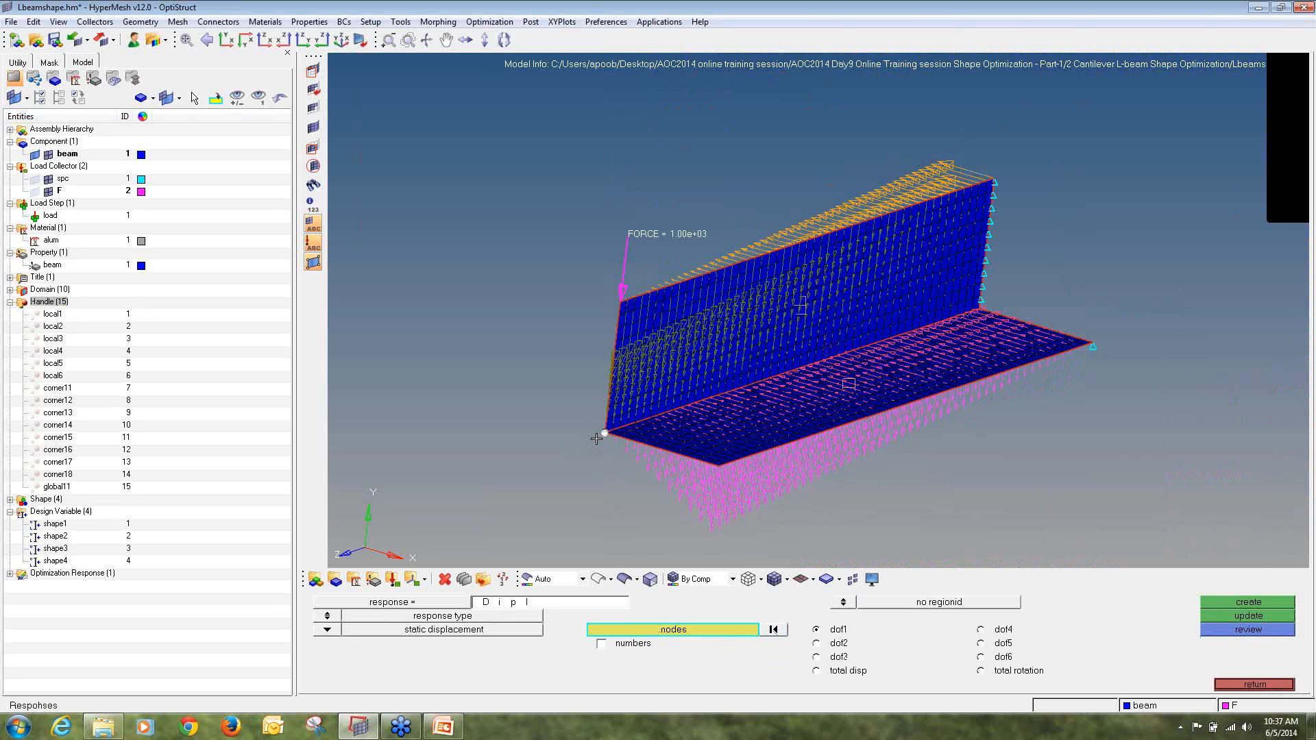
click(820, 643)
click(1265, 602)
click(1275, 686)
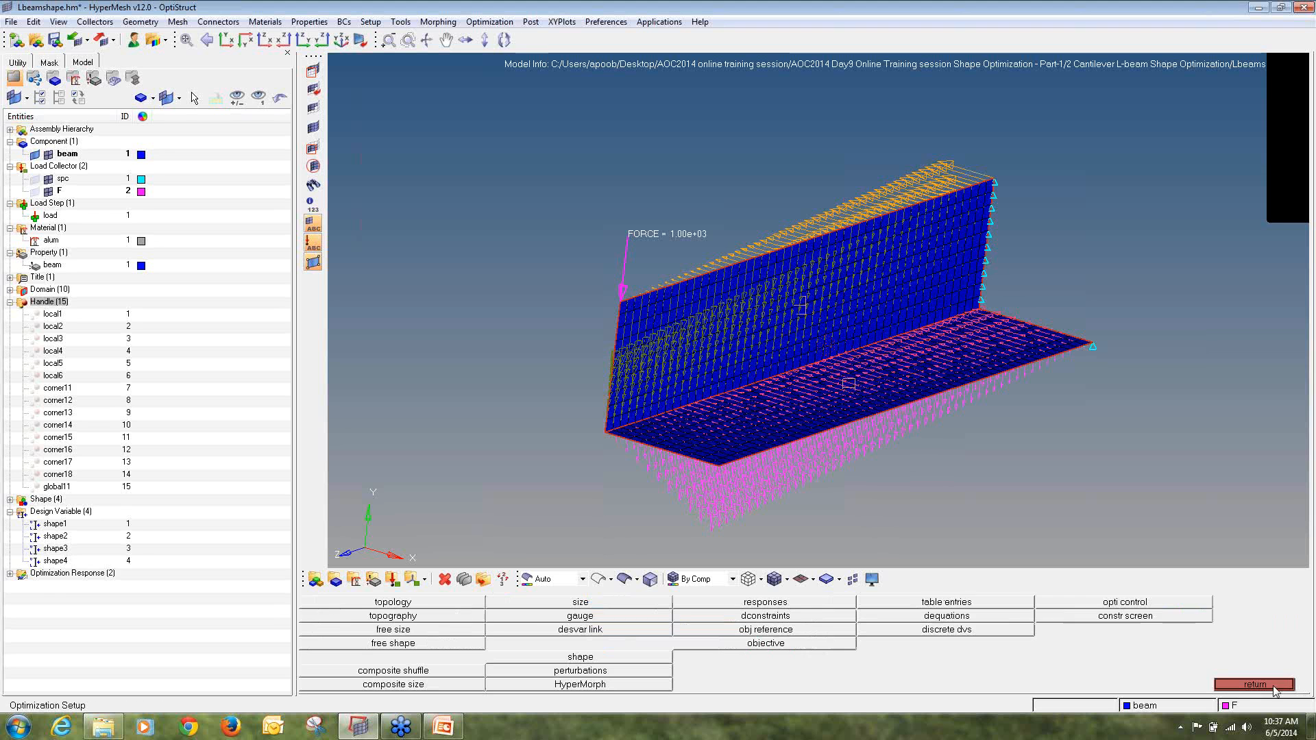
- Show all morphing handles again and expand the optimization responses in the model tree
right_click(49, 303)
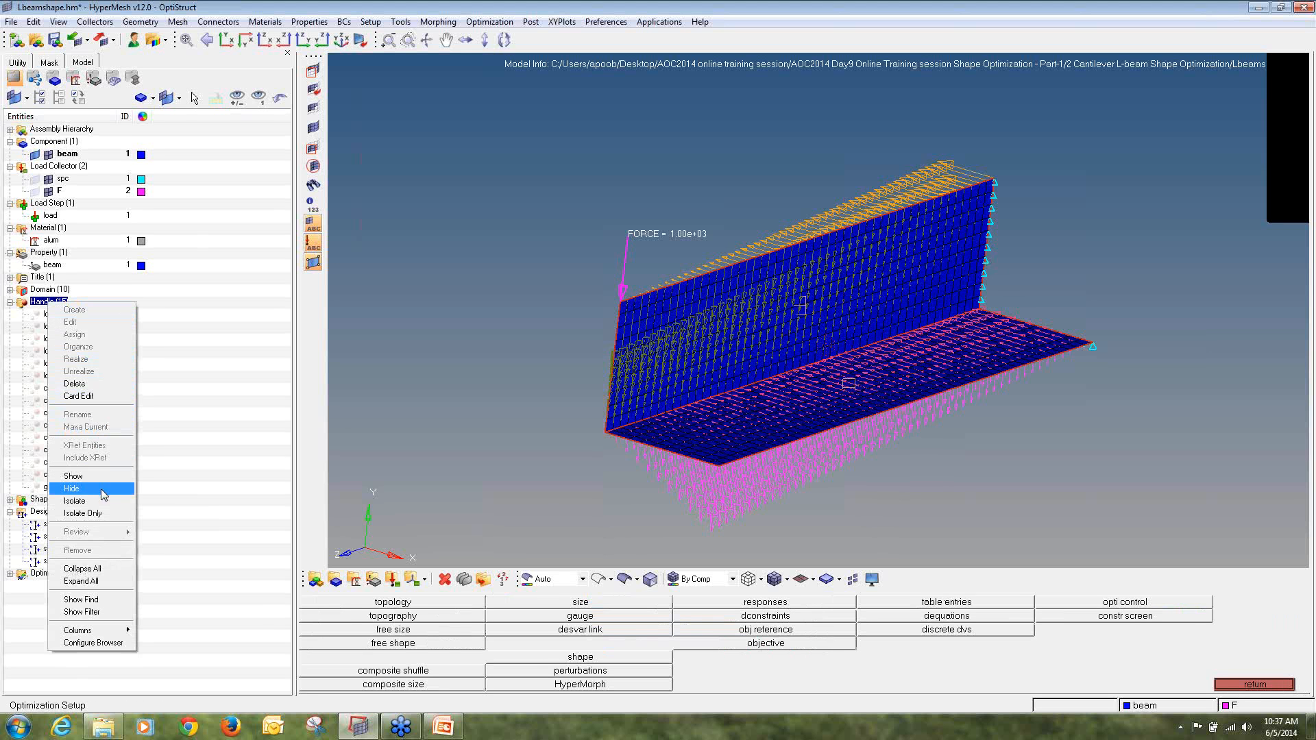
click(73, 476)
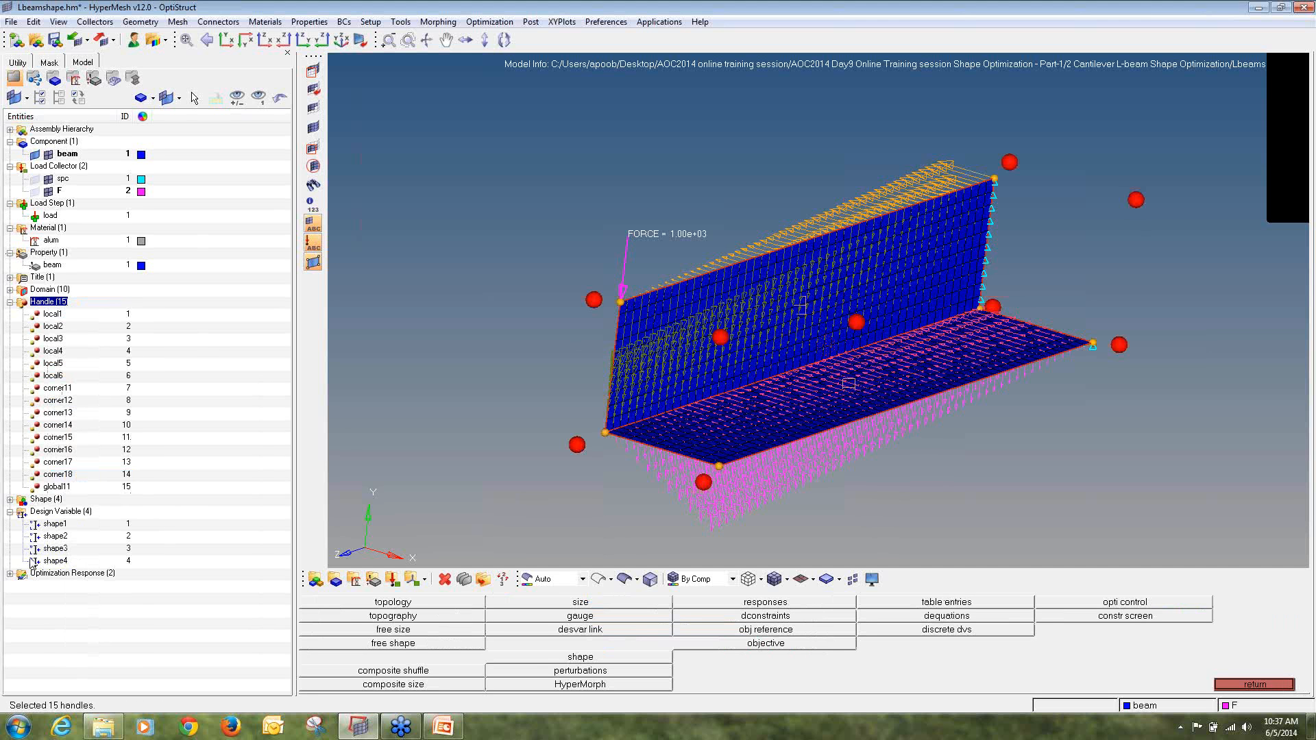
click(10, 574)
- Create an optimization objective that minimizes the Mass response, and return to the optimization setup
click(768, 645)
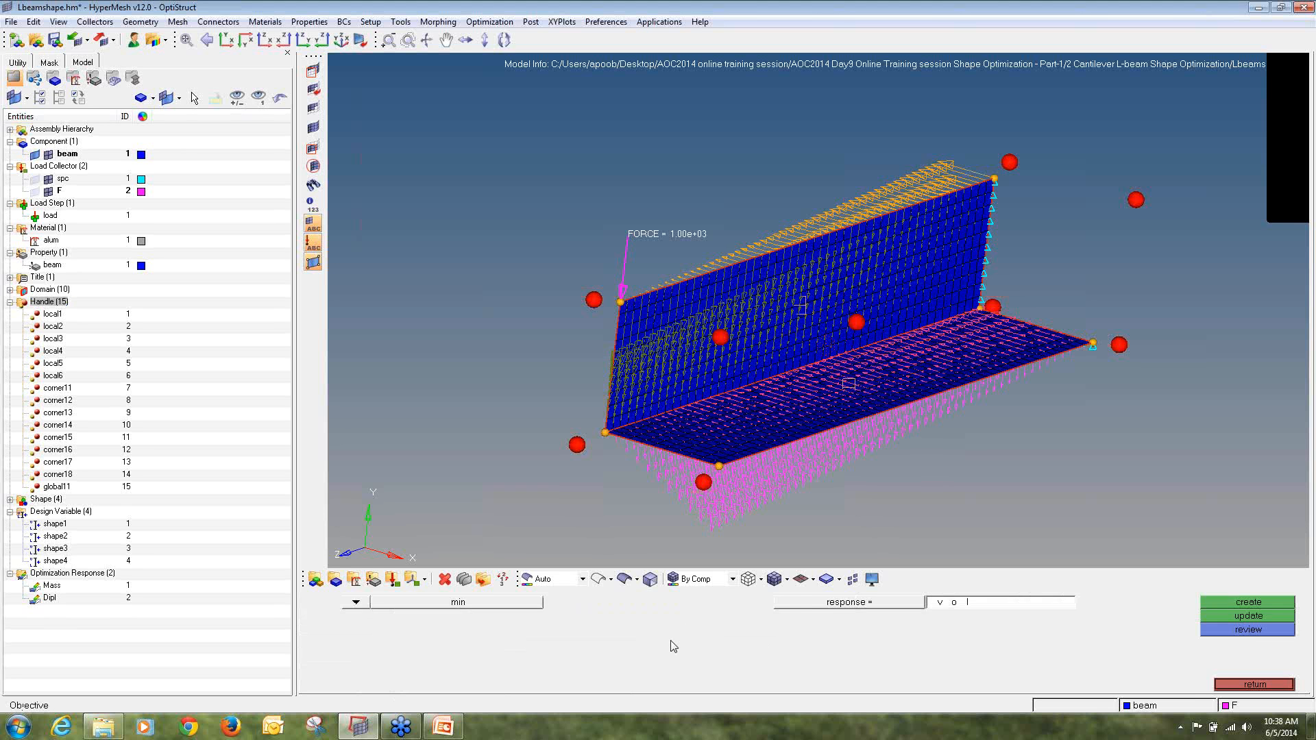
click(795, 608)
click(375, 612)
click(1214, 610)
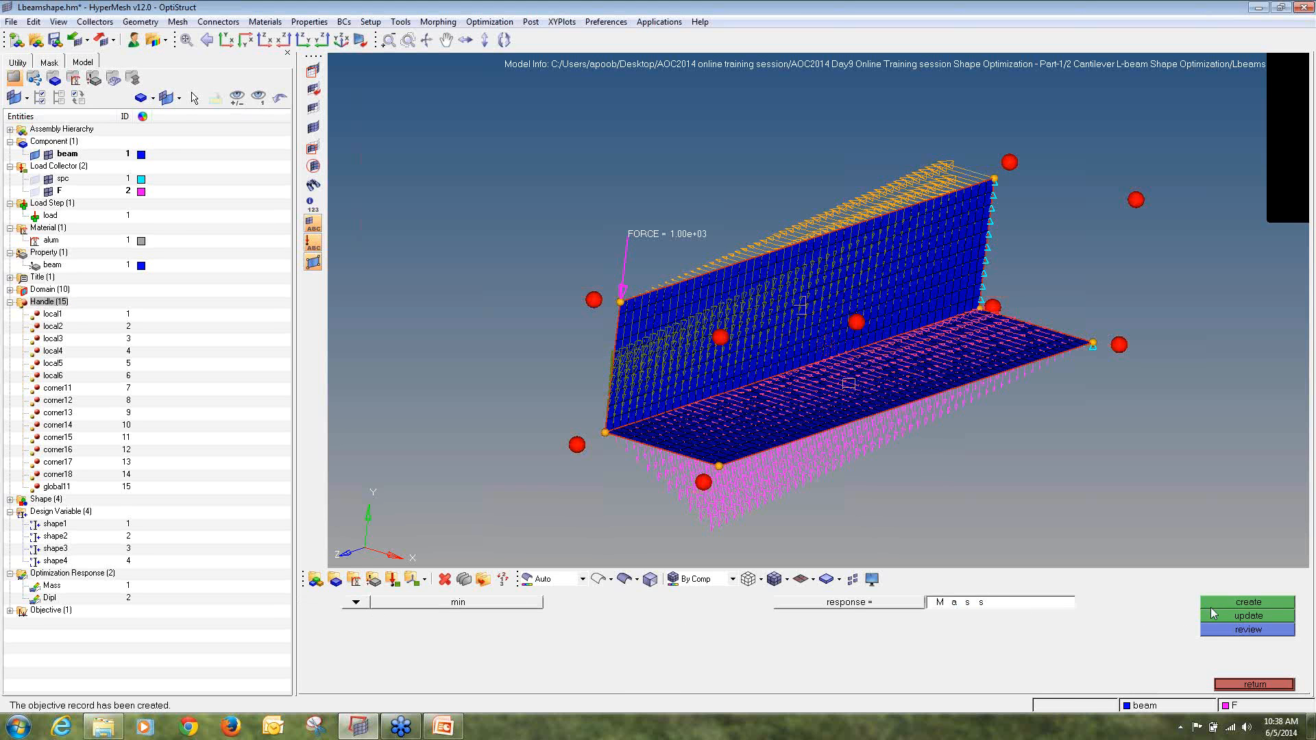
click(11, 611)
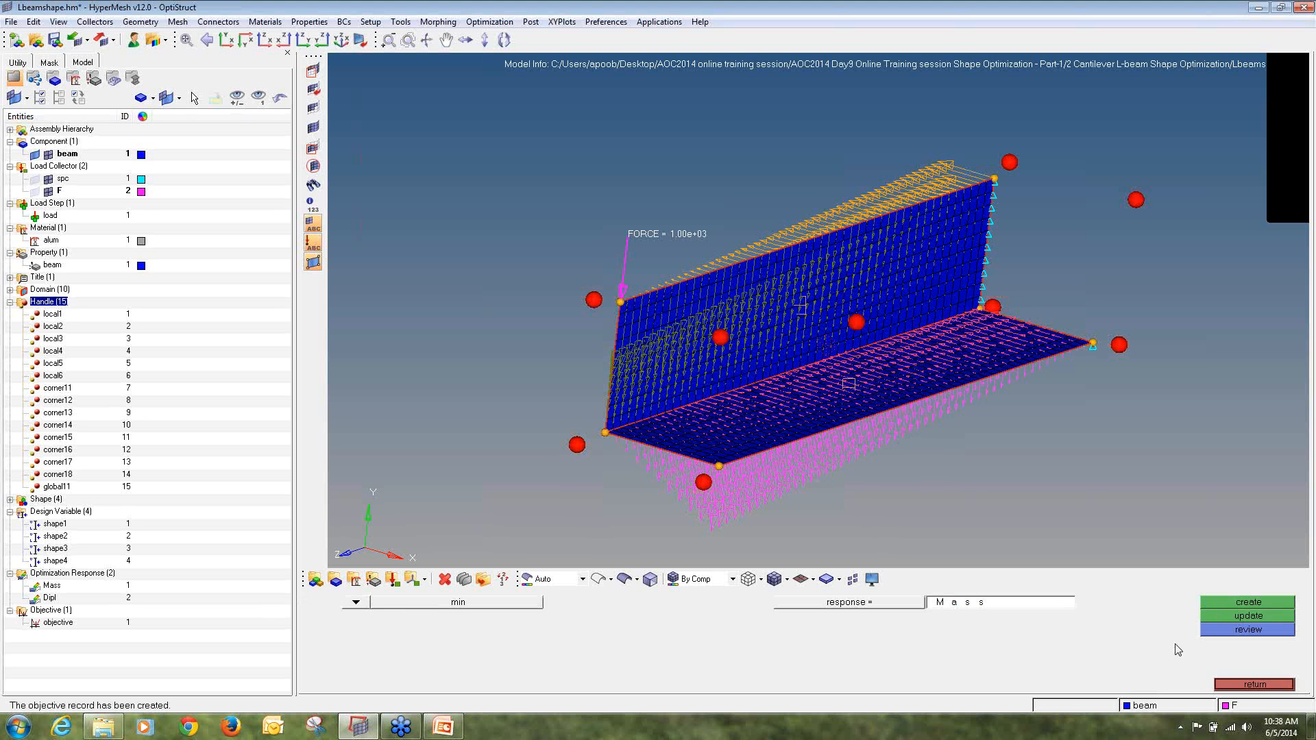
click(1244, 687)
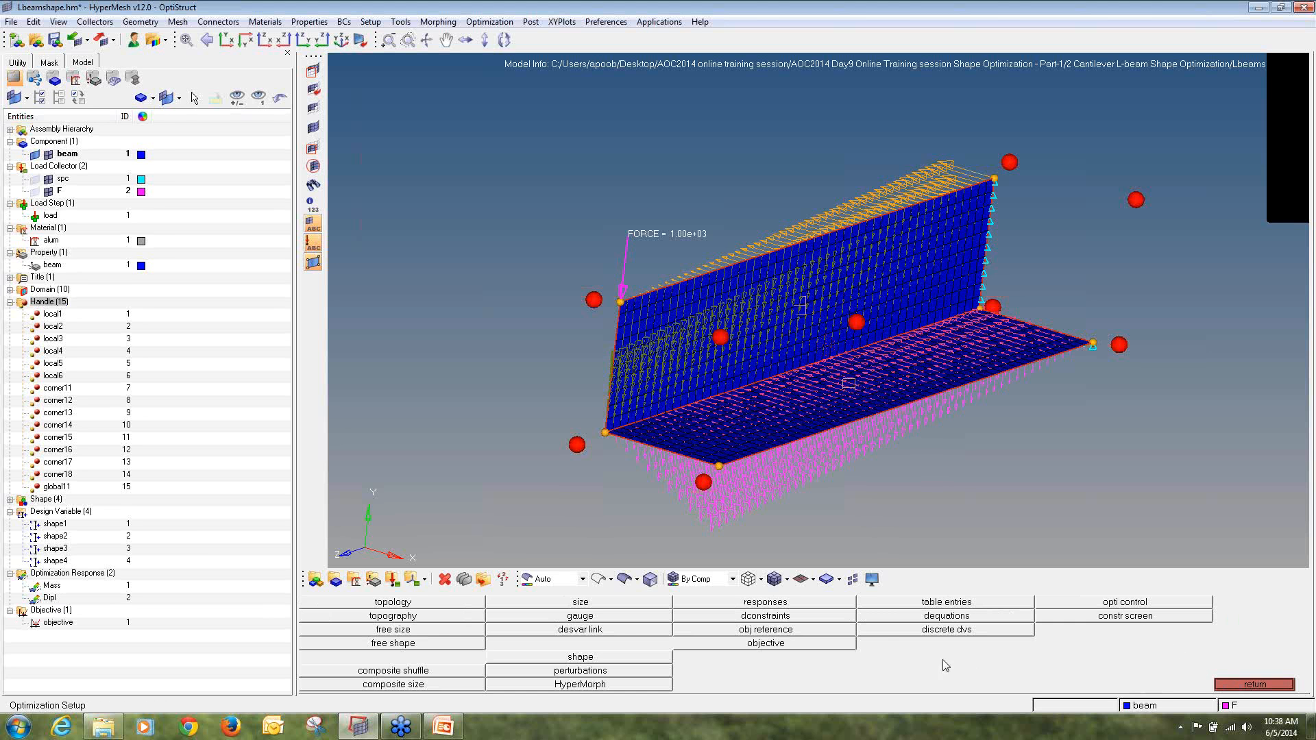
- Set up the optimization constraint Constr with an upper bound of 2.000 on the Dipl response
click(817, 618)
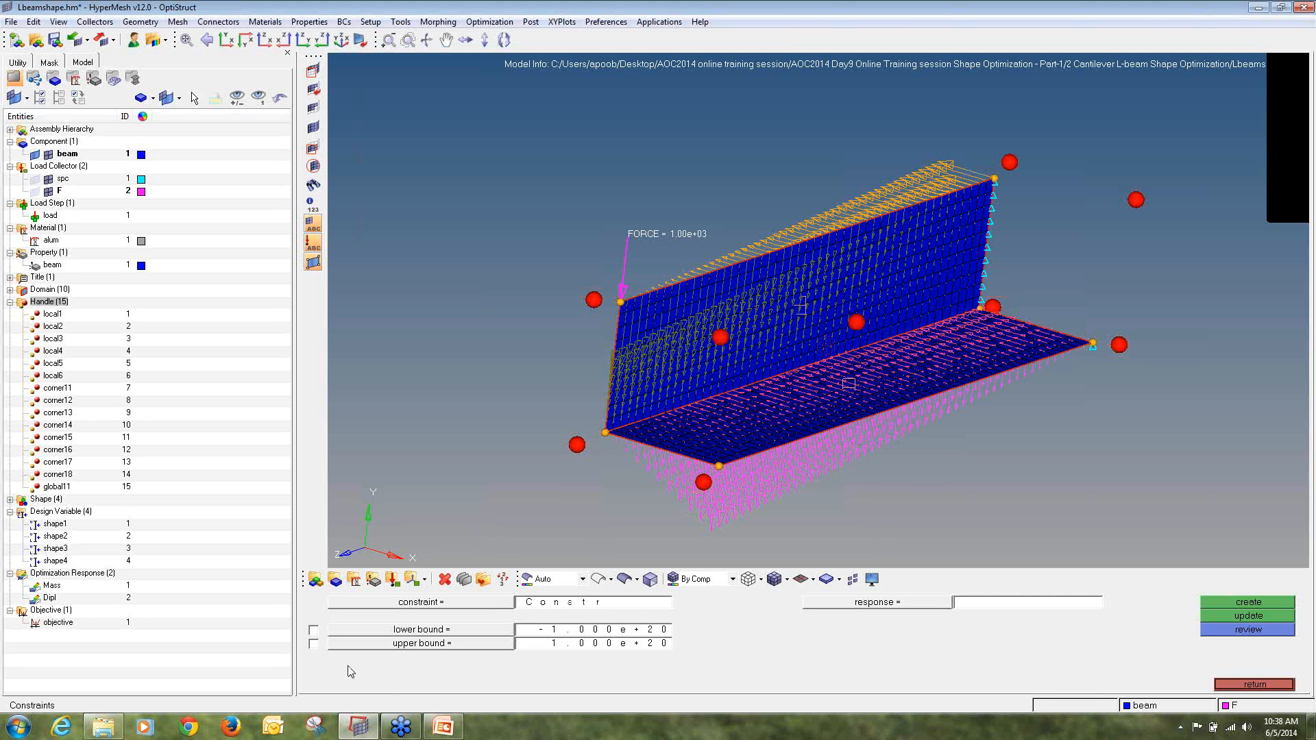
click(315, 645)
click(523, 648)
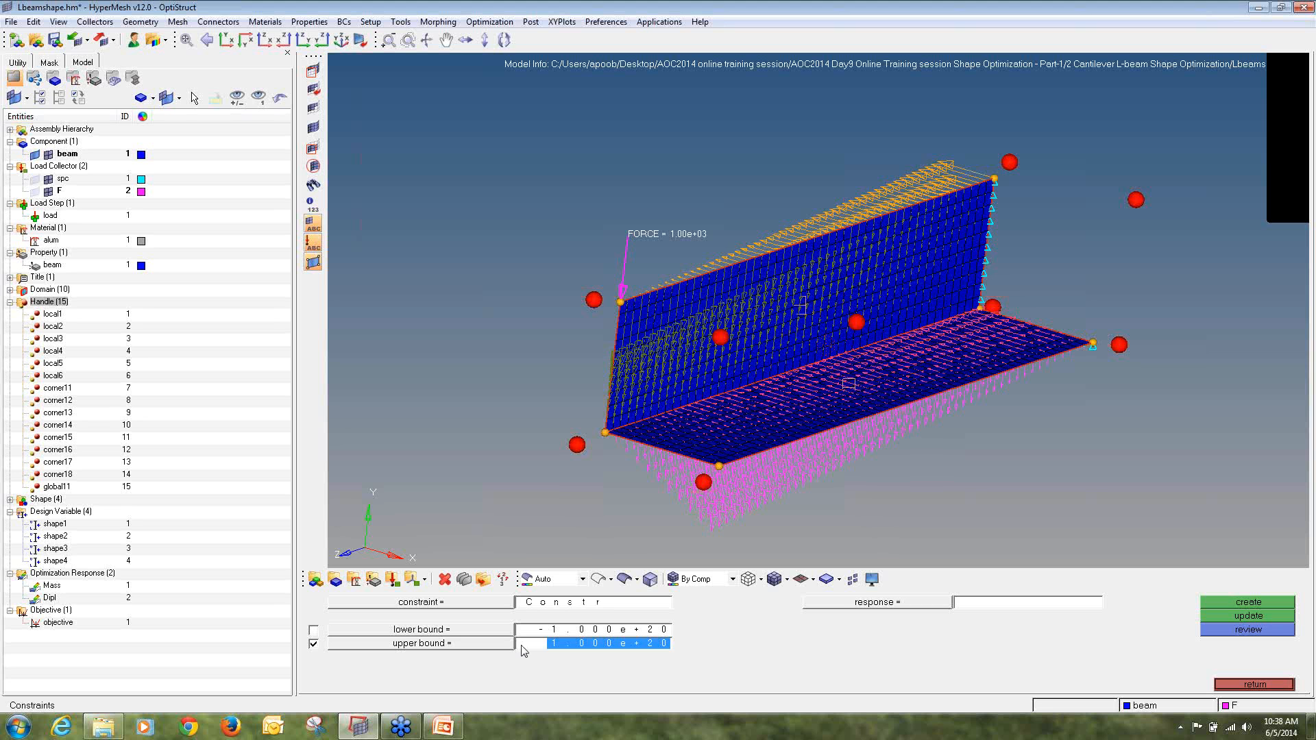
text(2.000)
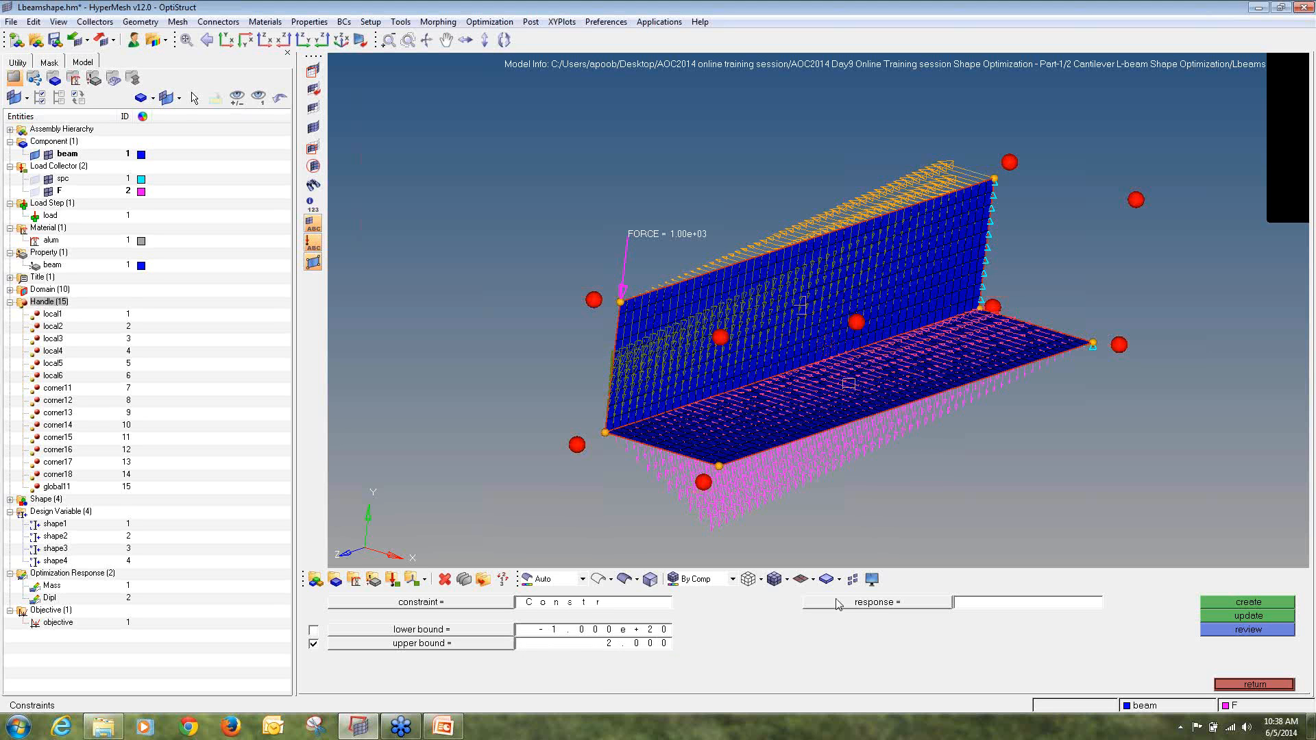
click(838, 603)
click(397, 624)
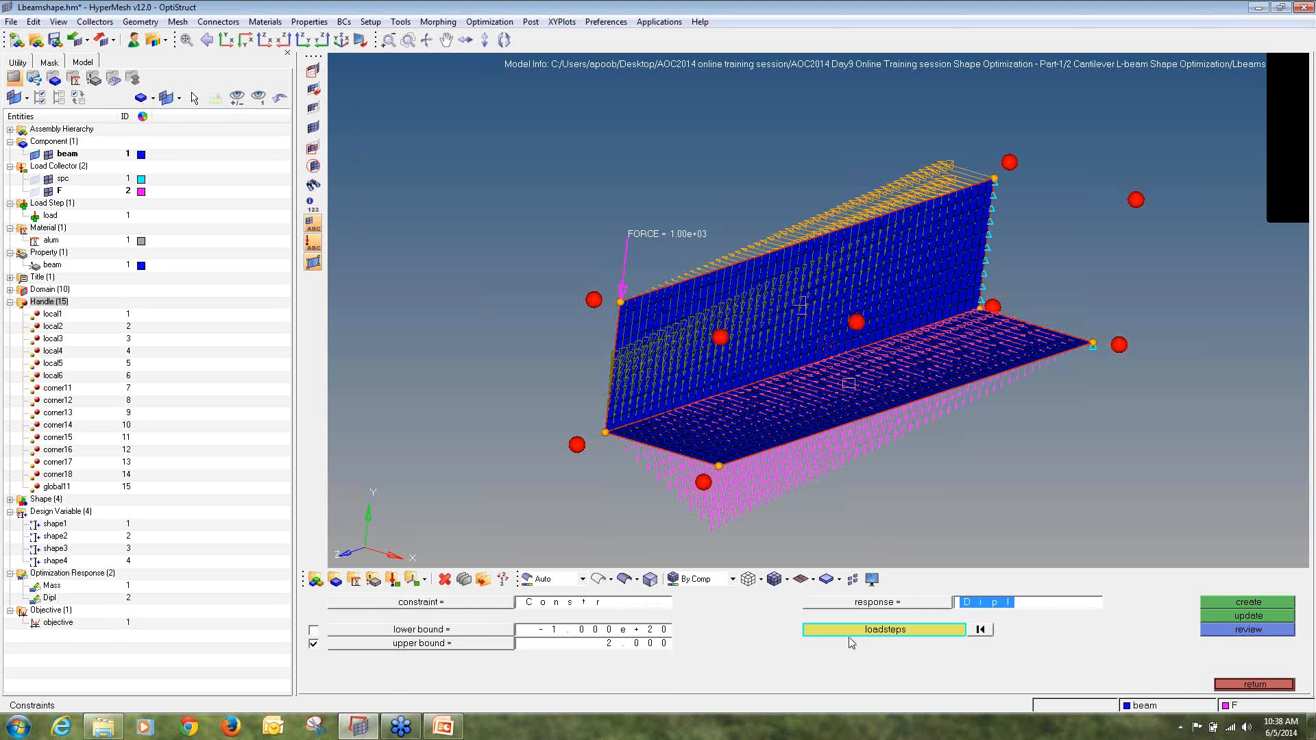
- Assign the load loadstep to the constraint, create it, expand it in the model tree and leave the optimization setup
click(809, 629)
click(314, 603)
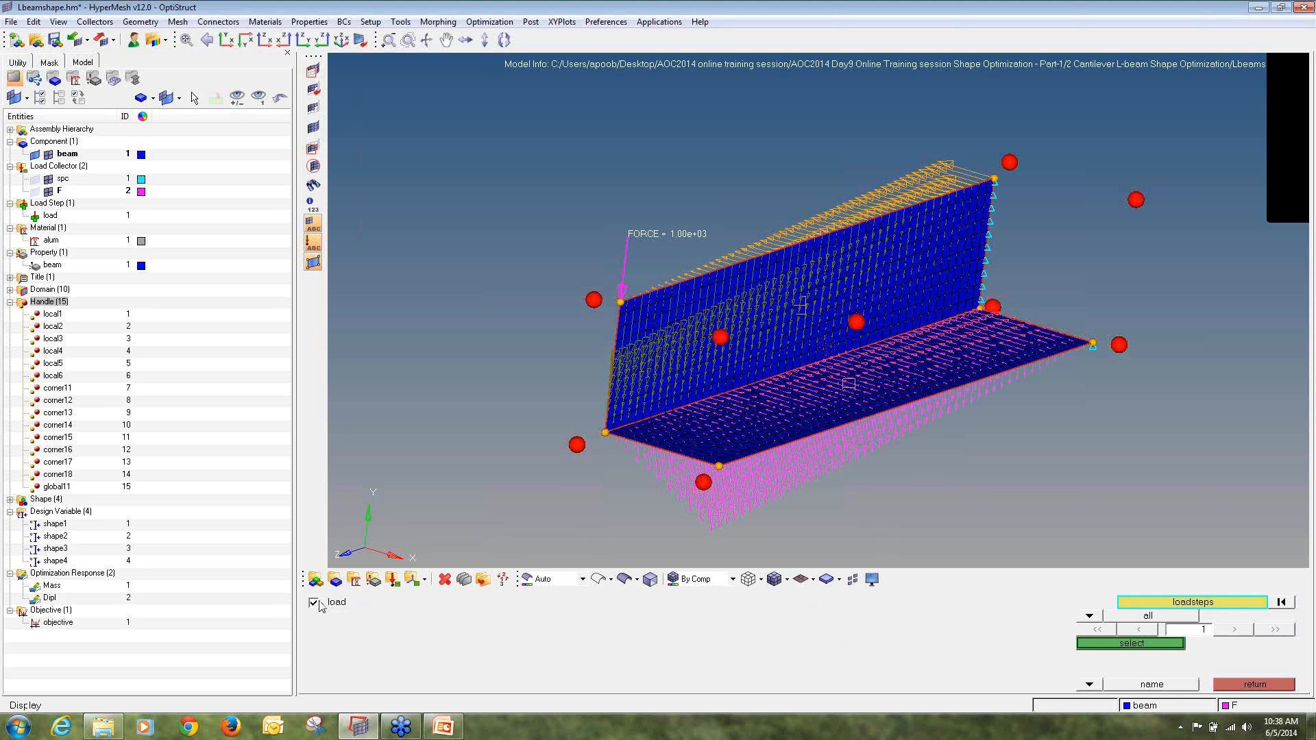
click(1095, 644)
click(1249, 602)
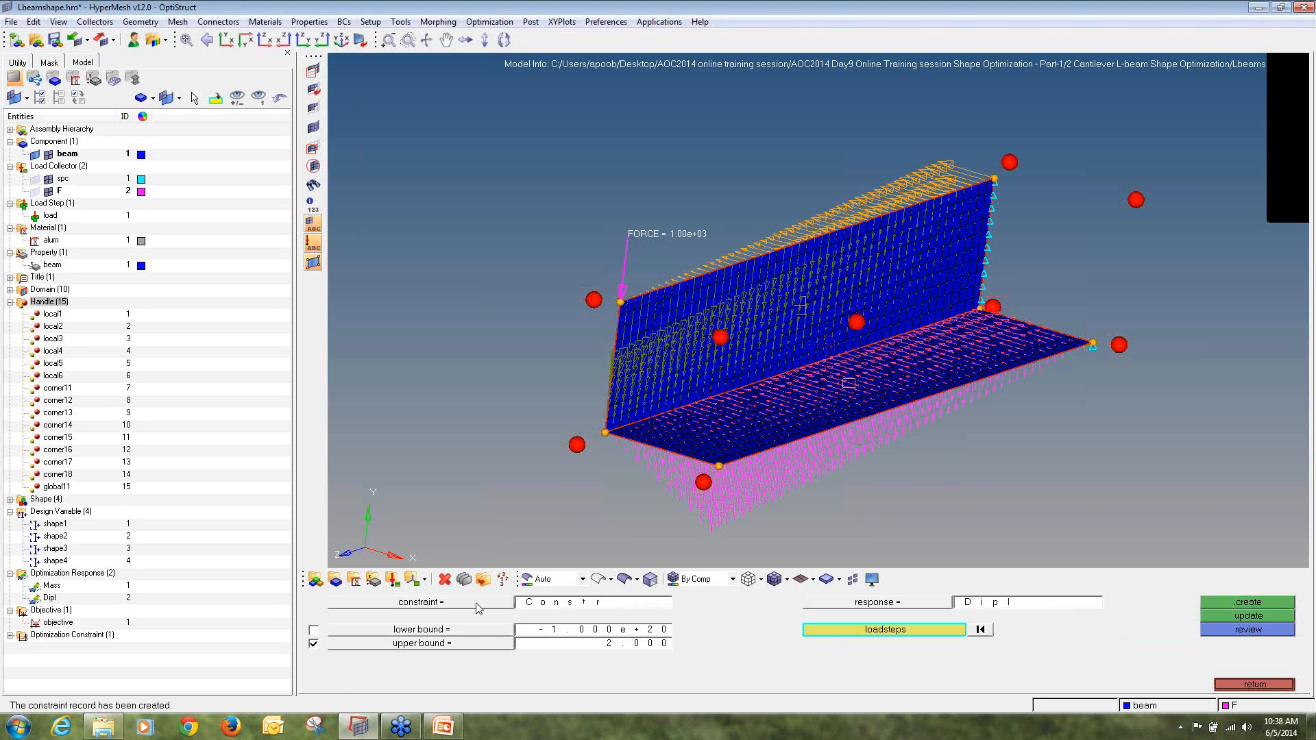
click(11, 636)
click(1287, 685)
click(1288, 685)
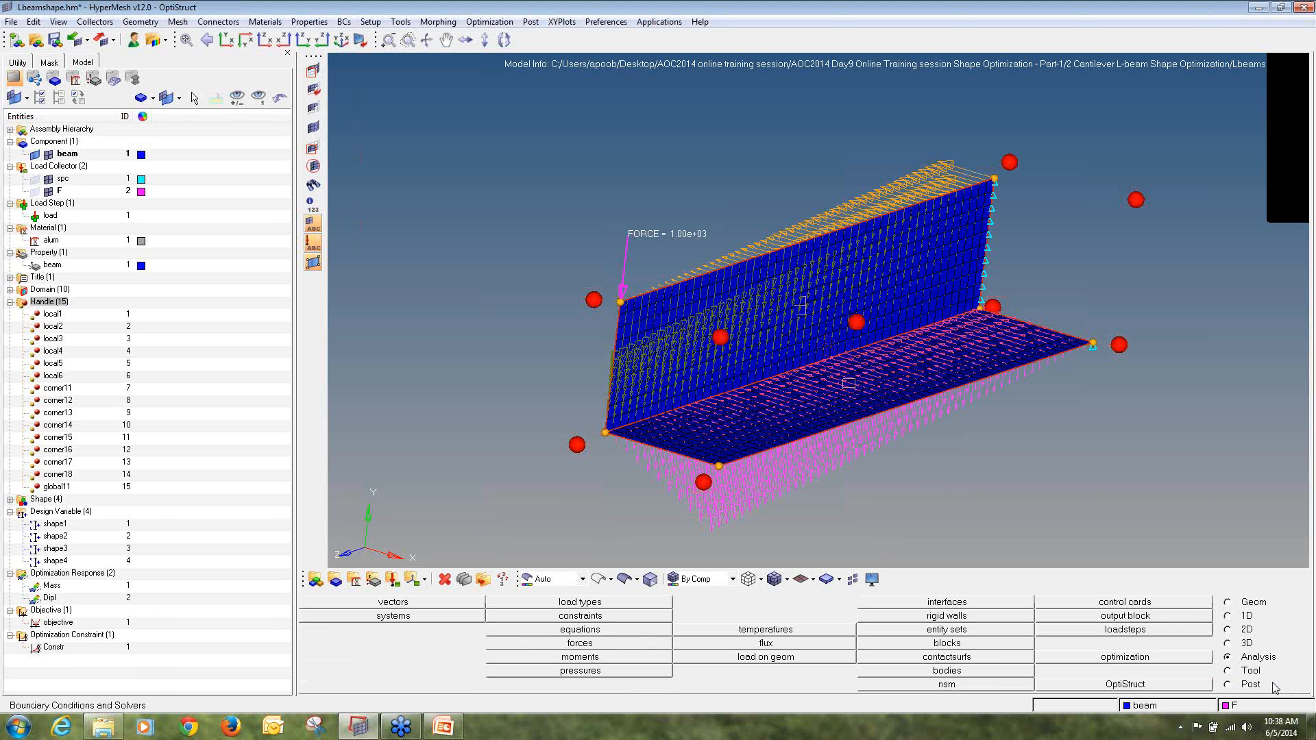
- Add the SHAPE output control card with both TYPE and OPTION set to ALL
click(1174, 606)
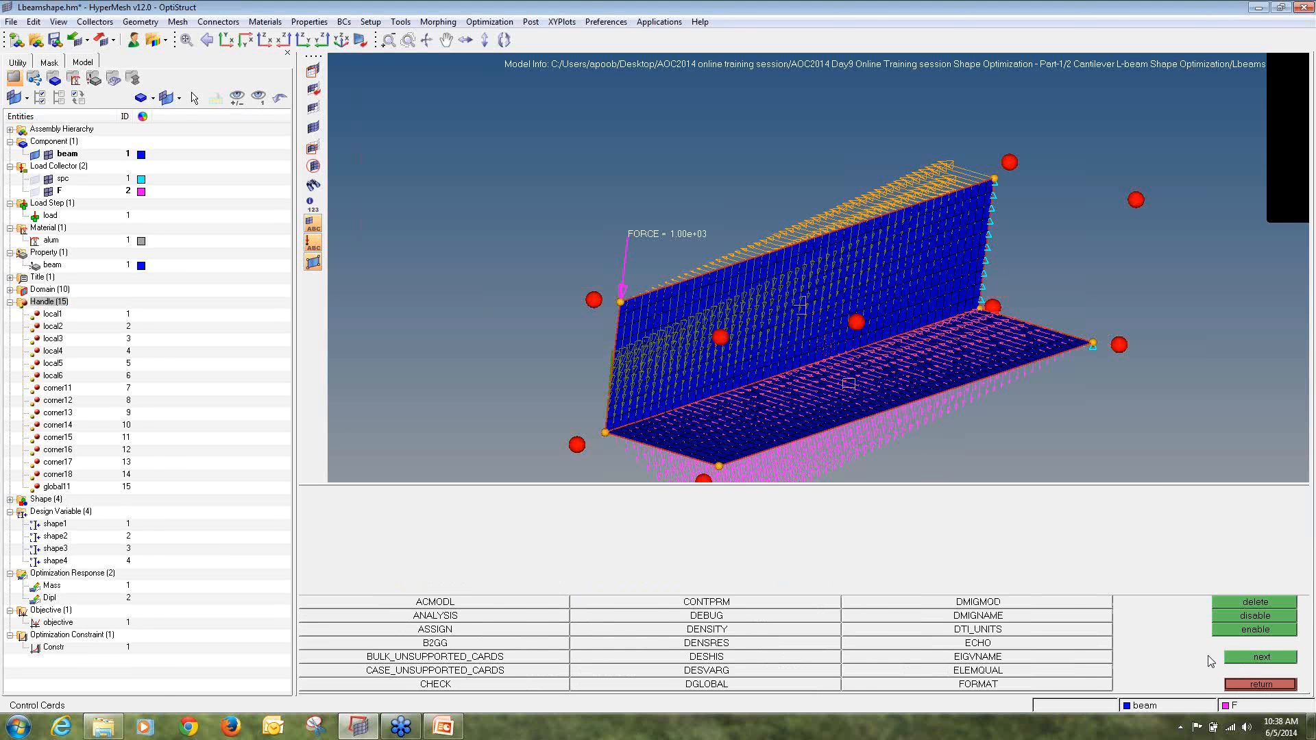
click(1235, 658)
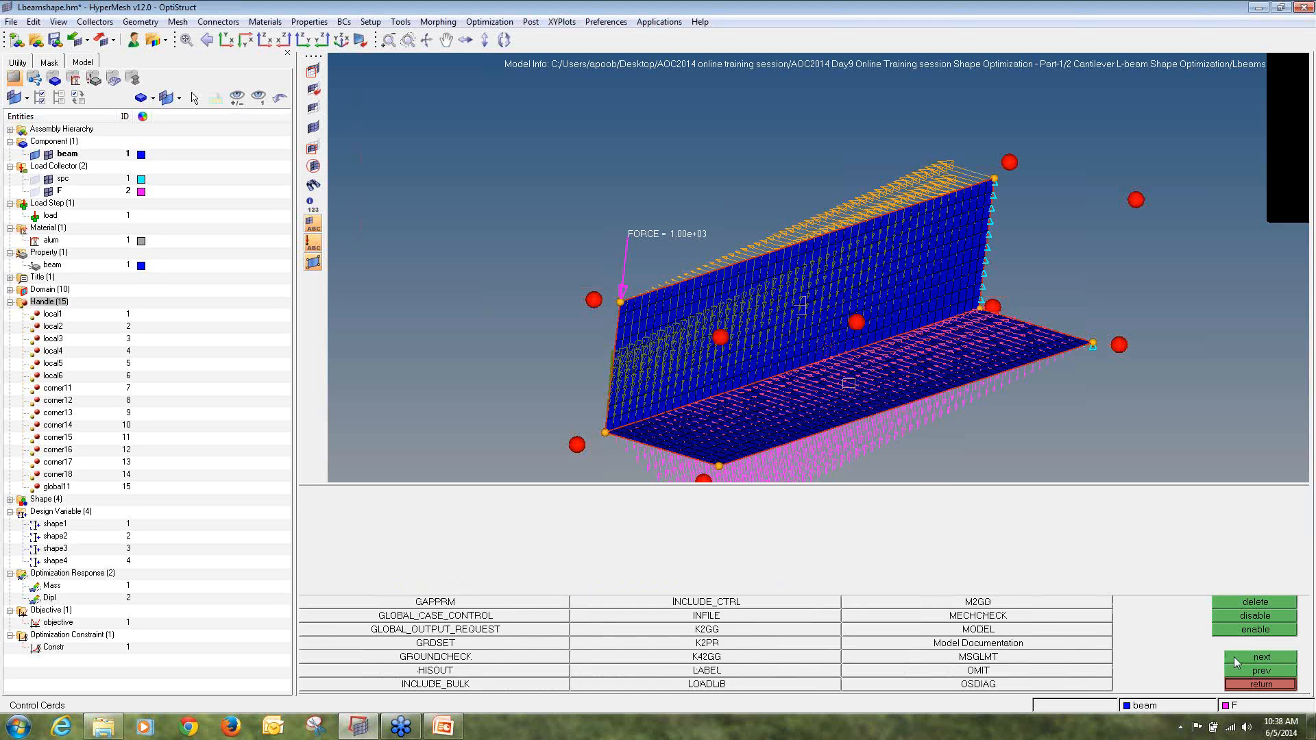
click(1234, 657)
click(1051, 603)
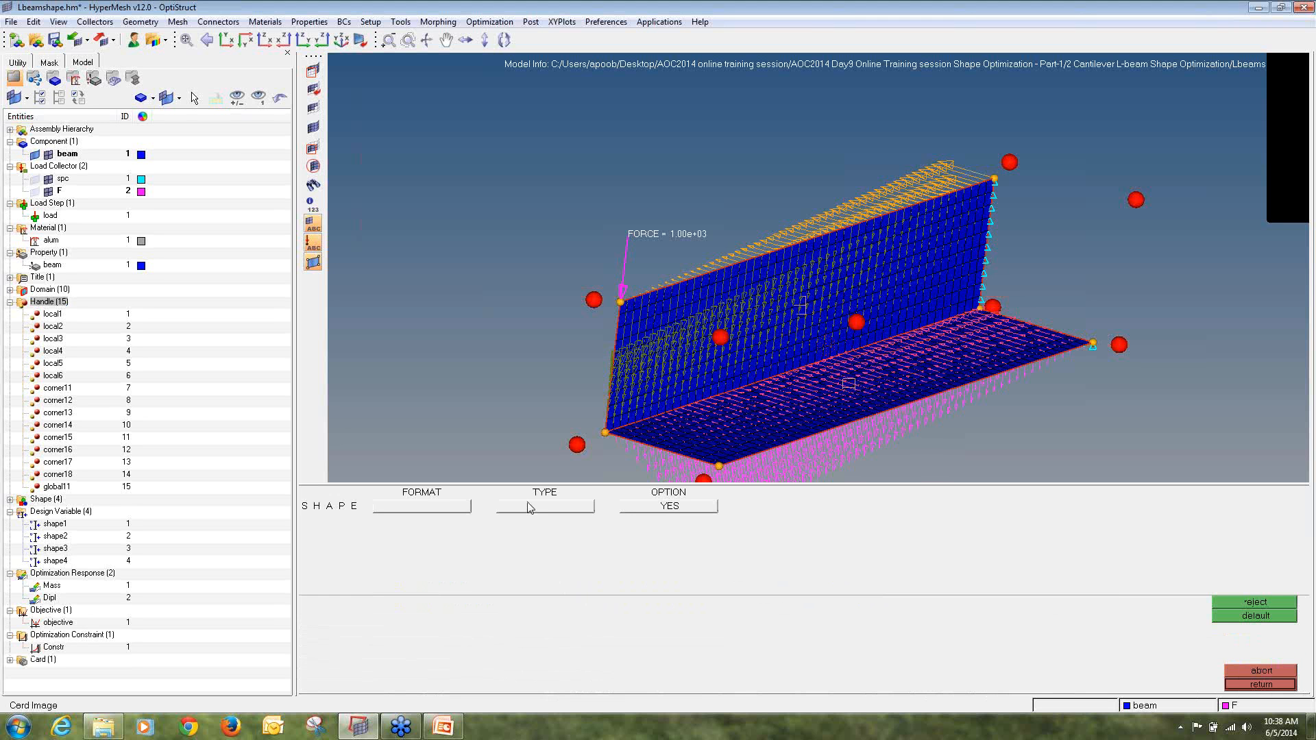
click(530, 508)
click(526, 536)
click(678, 507)
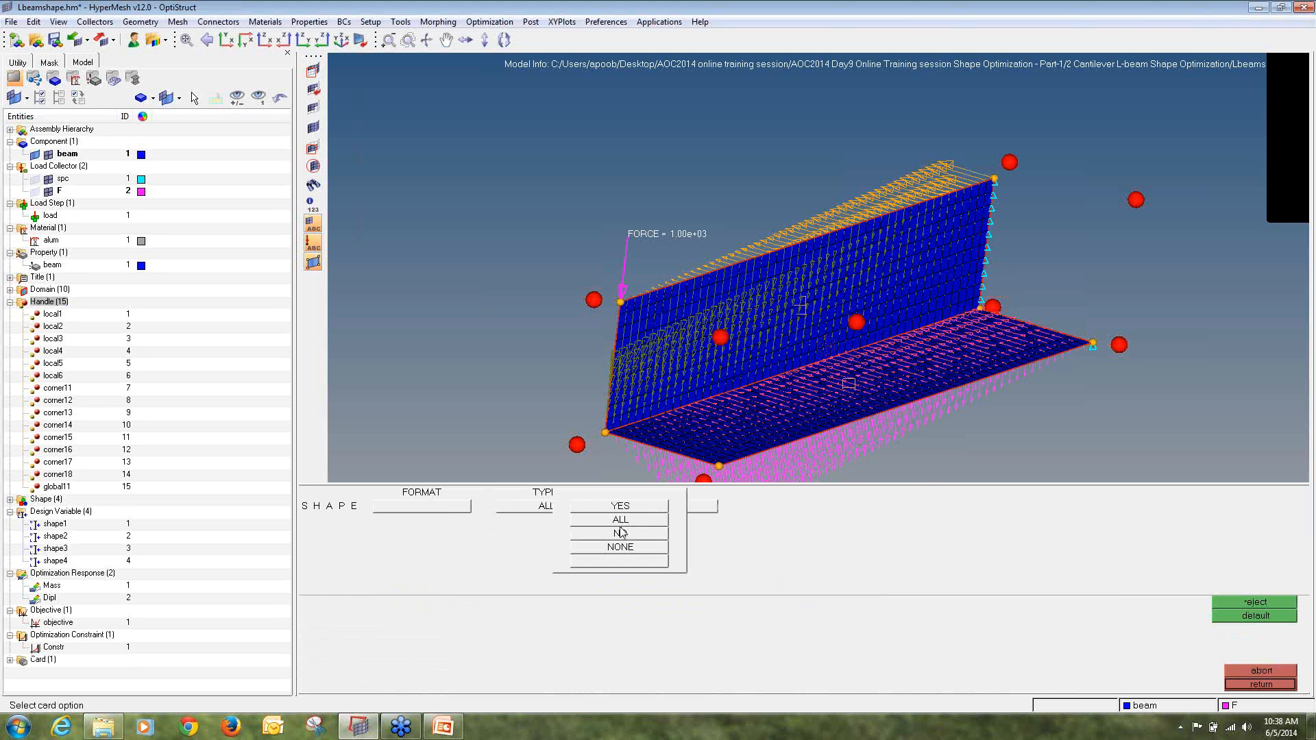
click(621, 521)
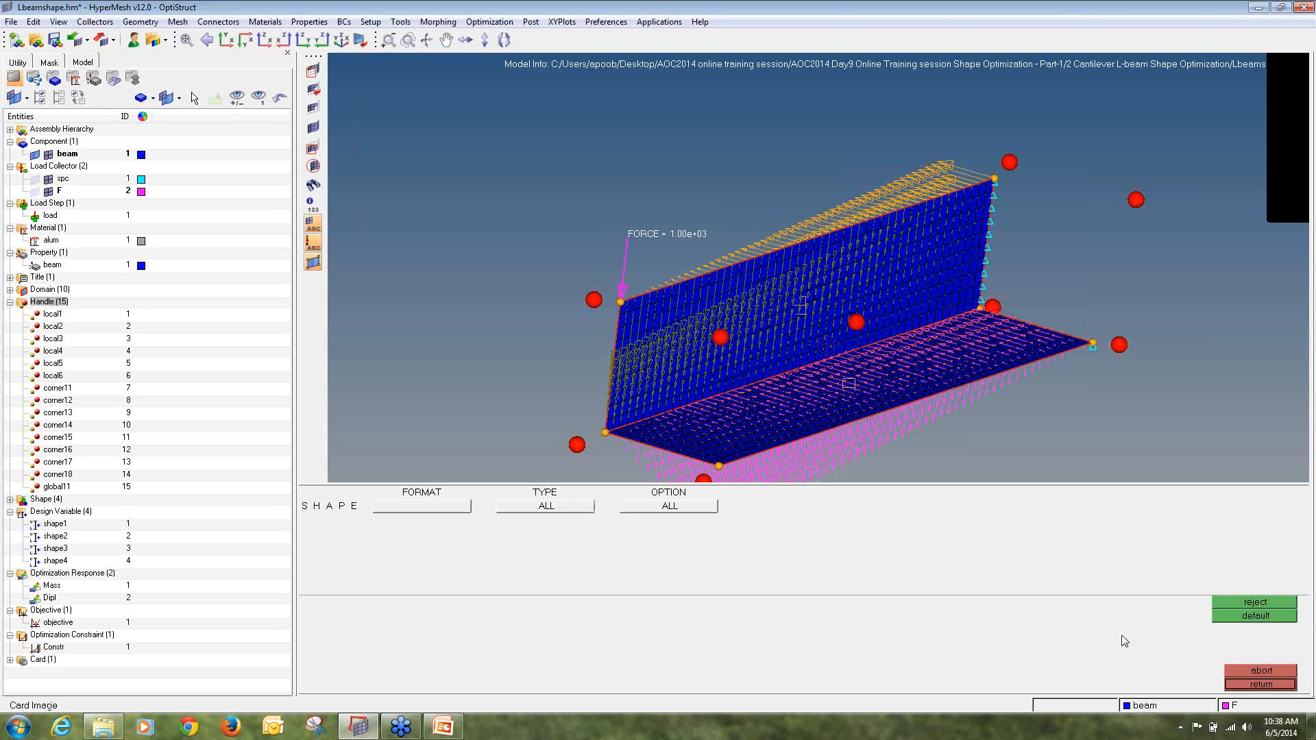
click(1277, 686)
click(1275, 686)
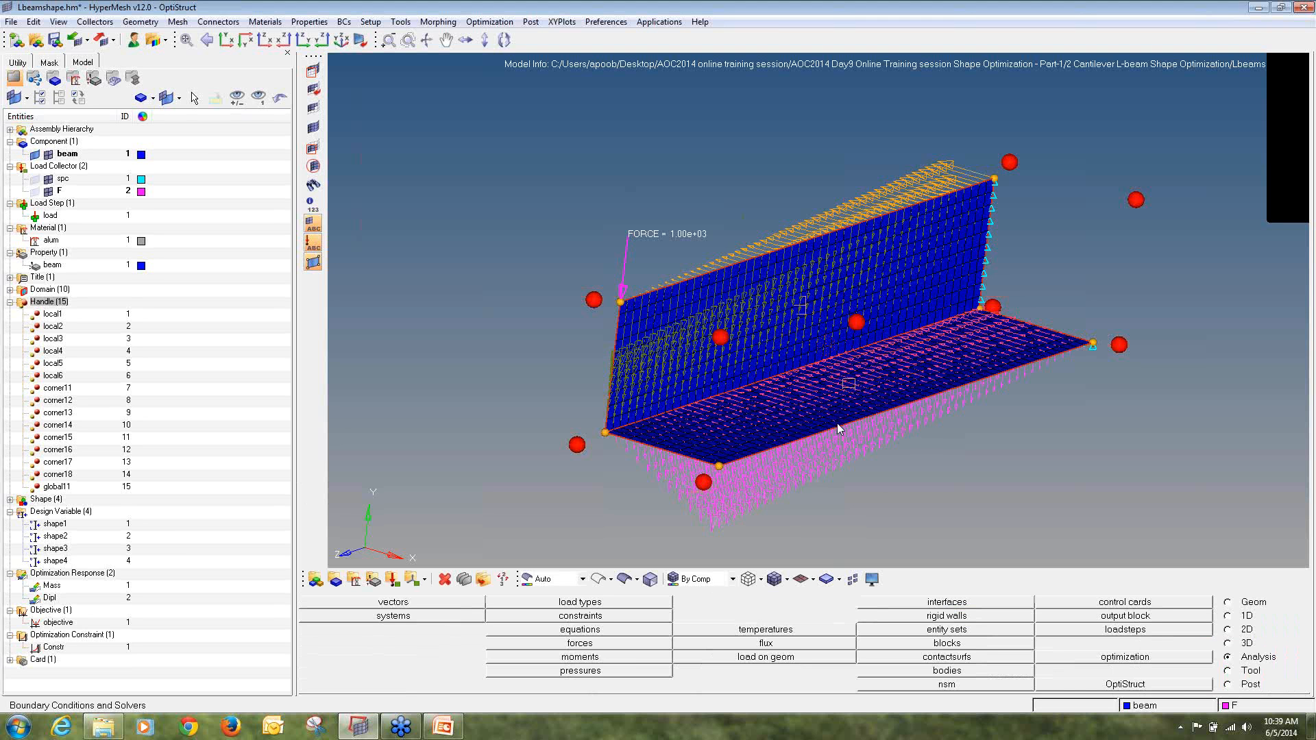
- Save the model as Lbeamshape in a new folder tutorial_2 inside the desktop's New folder
click(11, 21)
click(63, 104)
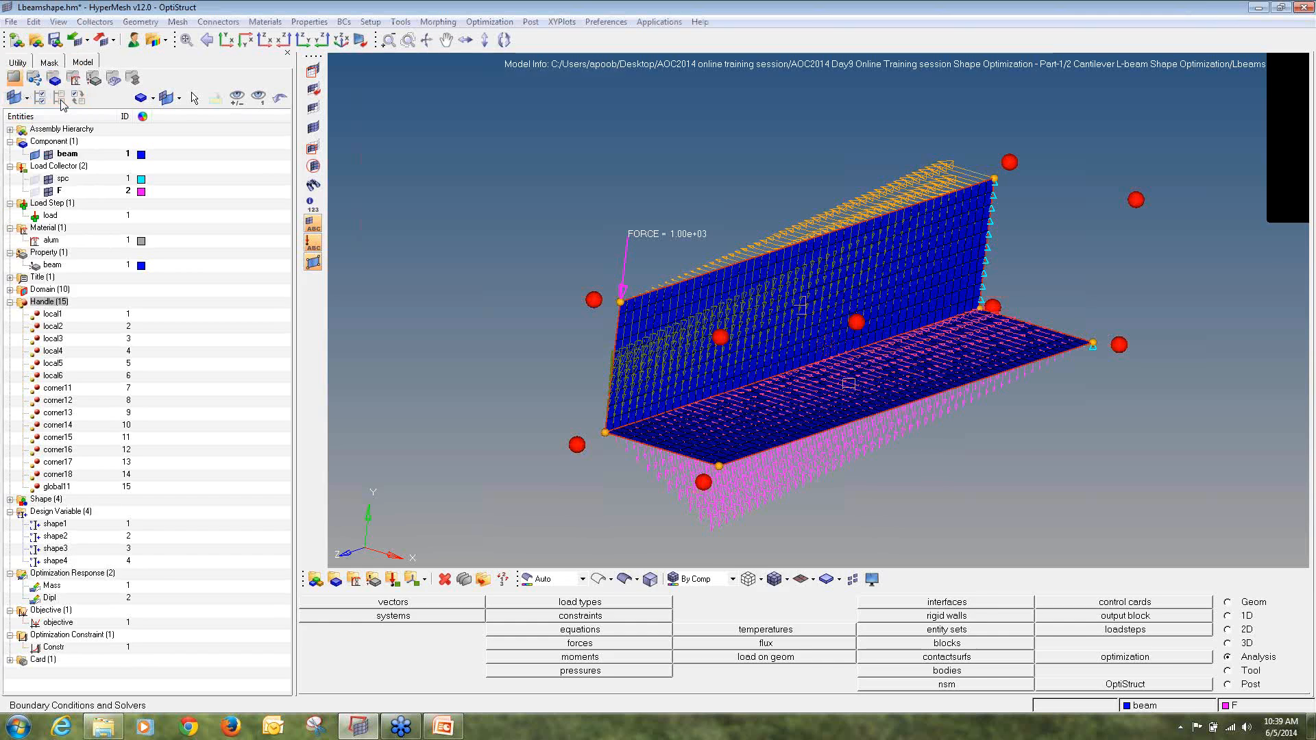
click(43, 182)
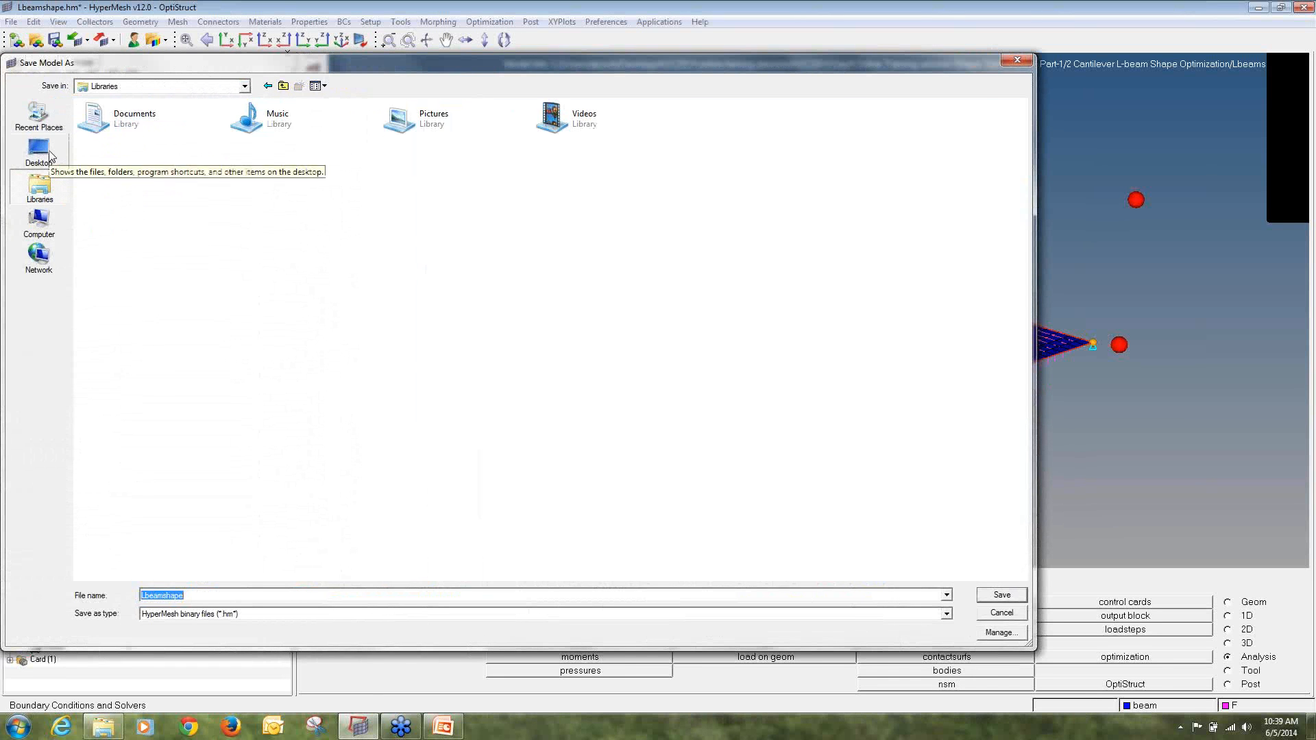
click(39, 150)
double_click(432, 155)
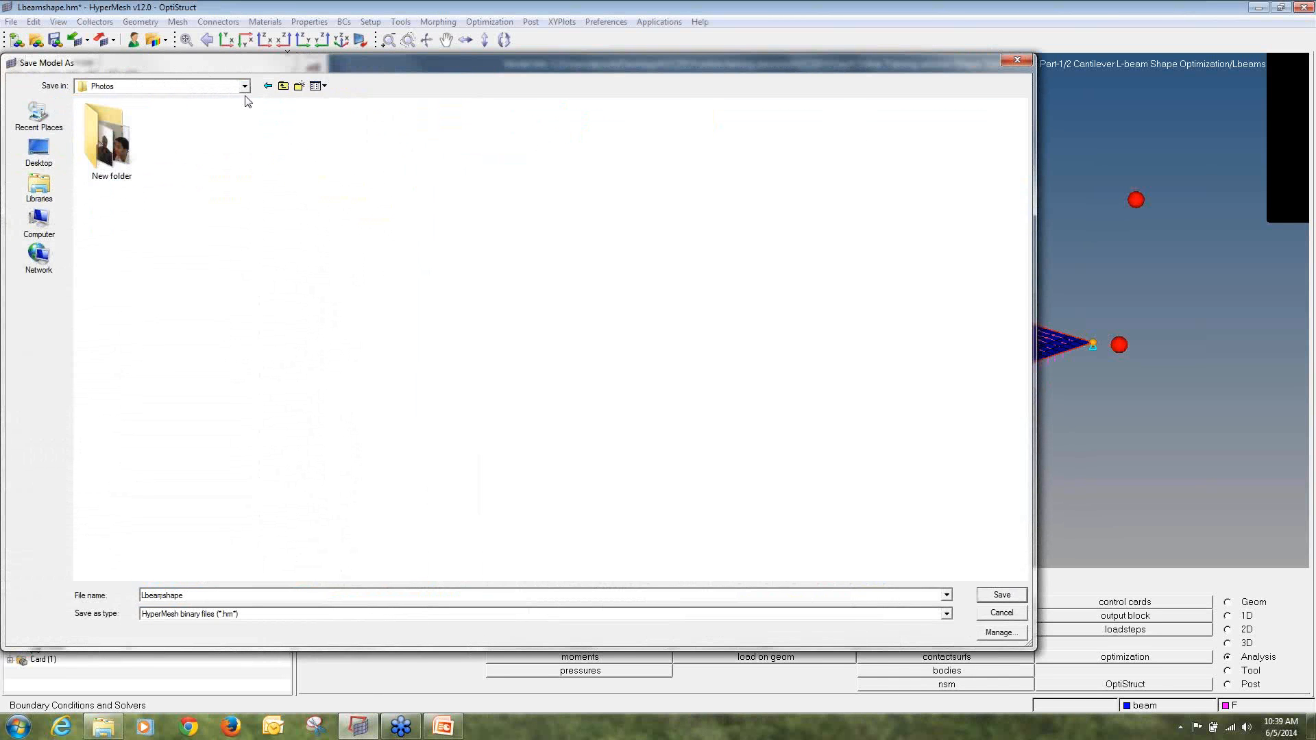
click(283, 86)
double_click(305, 152)
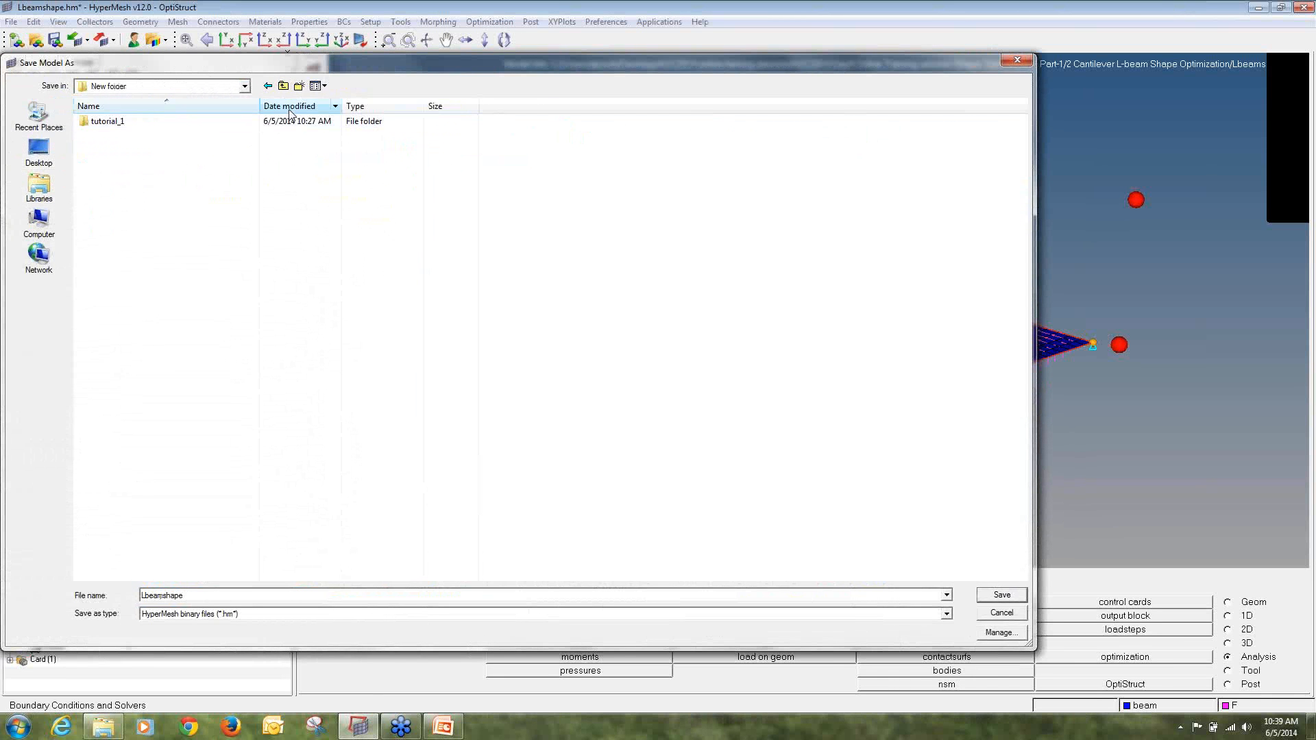
click(300, 86)
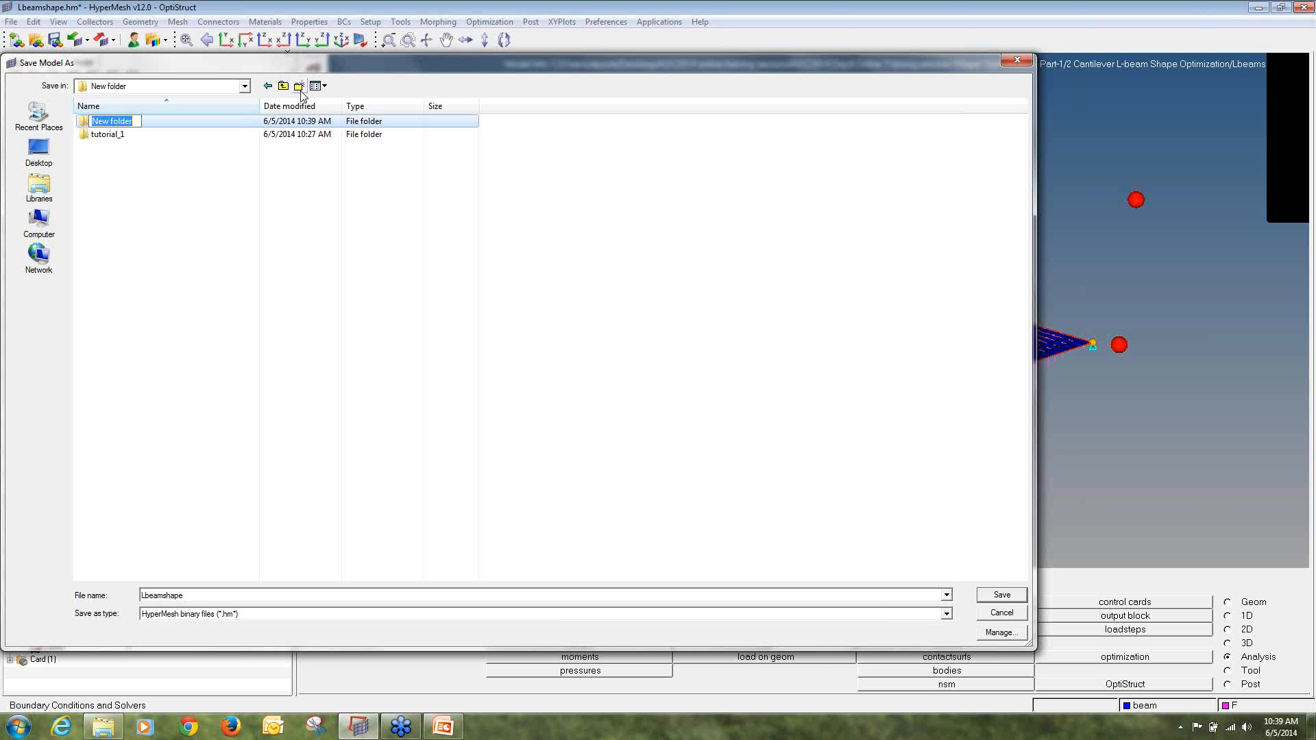
text(tutorial_2)
key(Return)
key(Return)
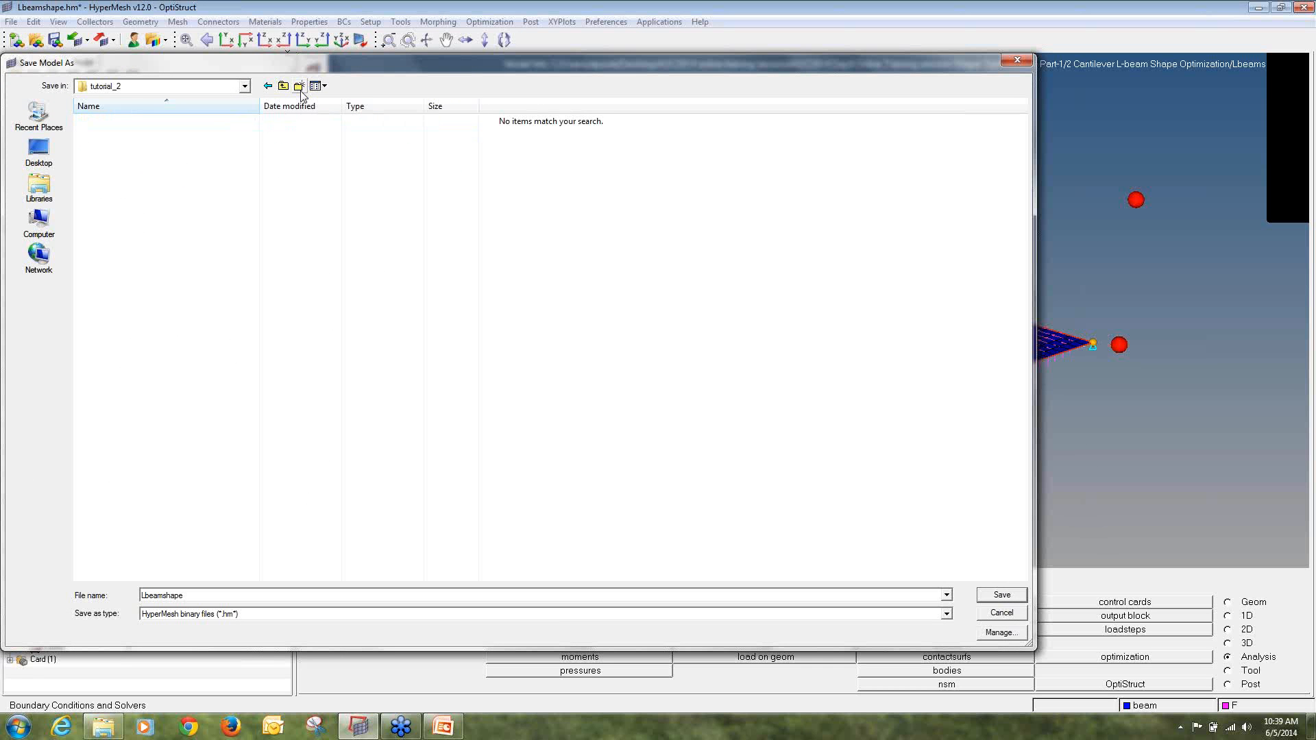
click(1001, 595)
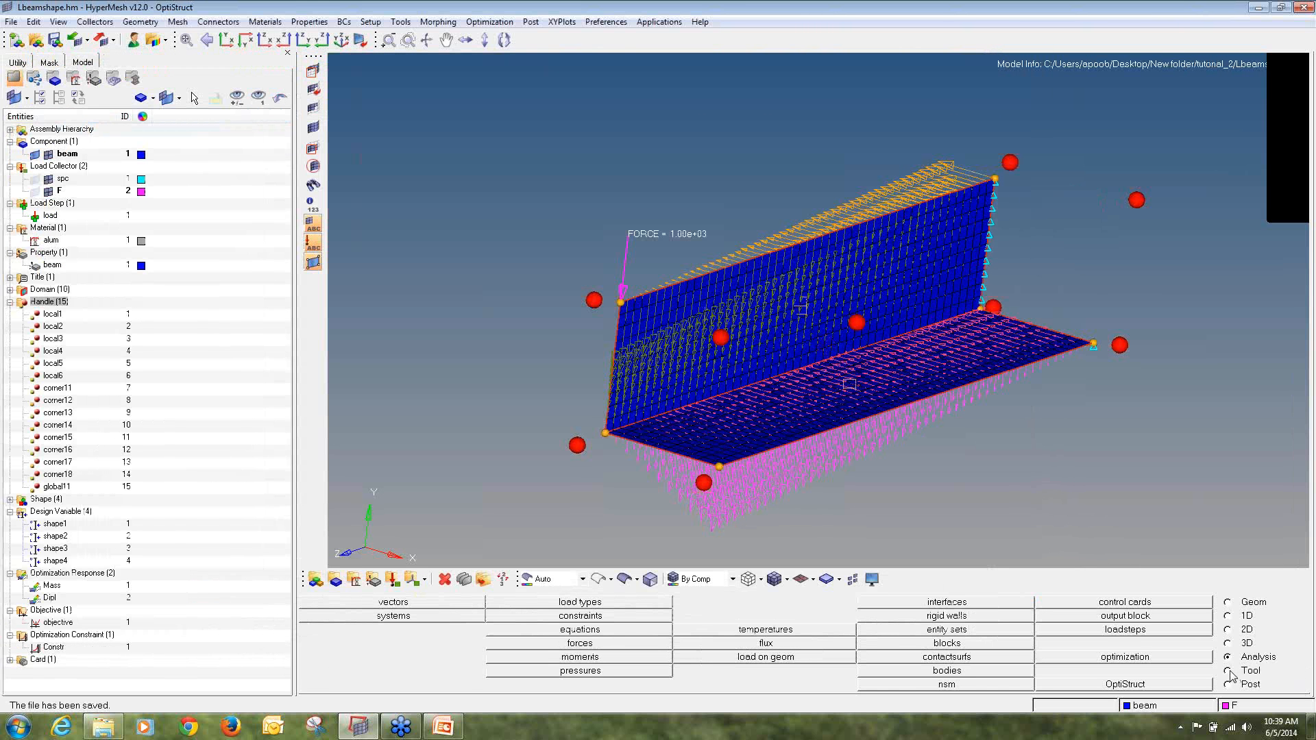
- Run the OptiStruct optimization of Lbeamshape.fem, open the results in HyperView and dismiss the message log
click(1166, 686)
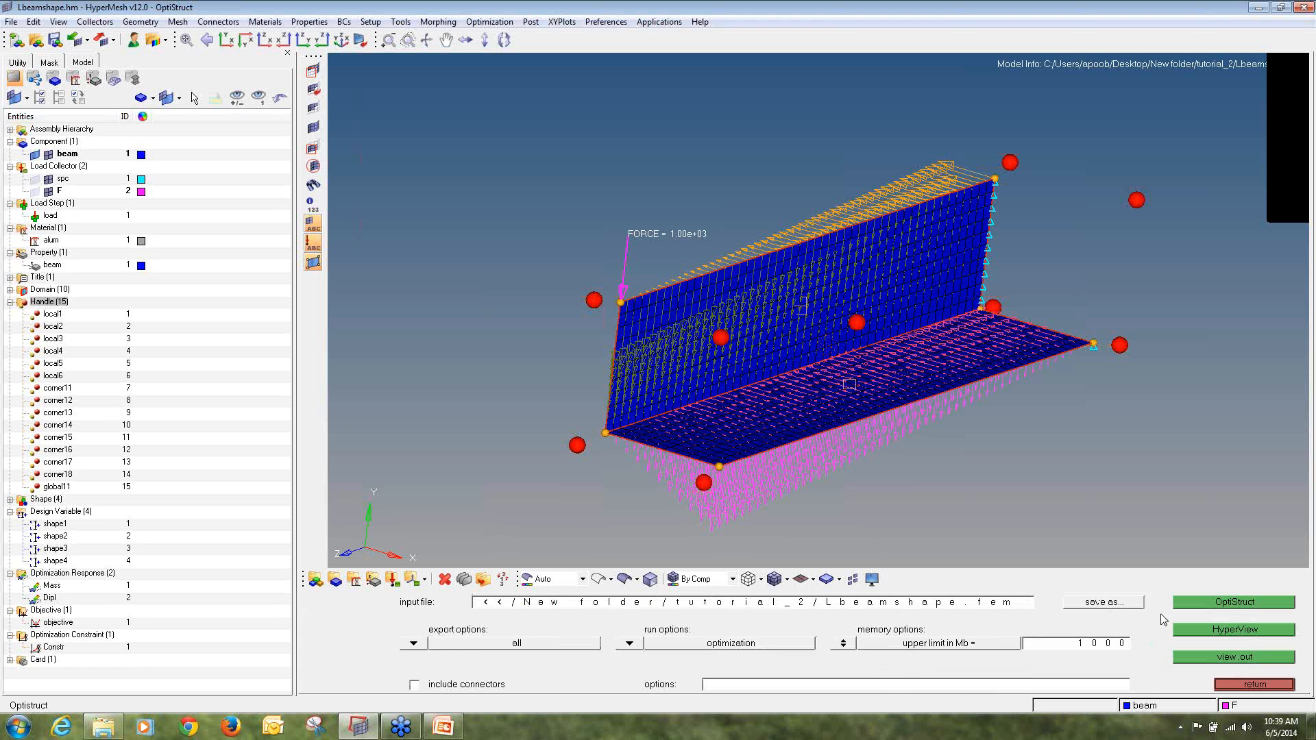
click(1196, 600)
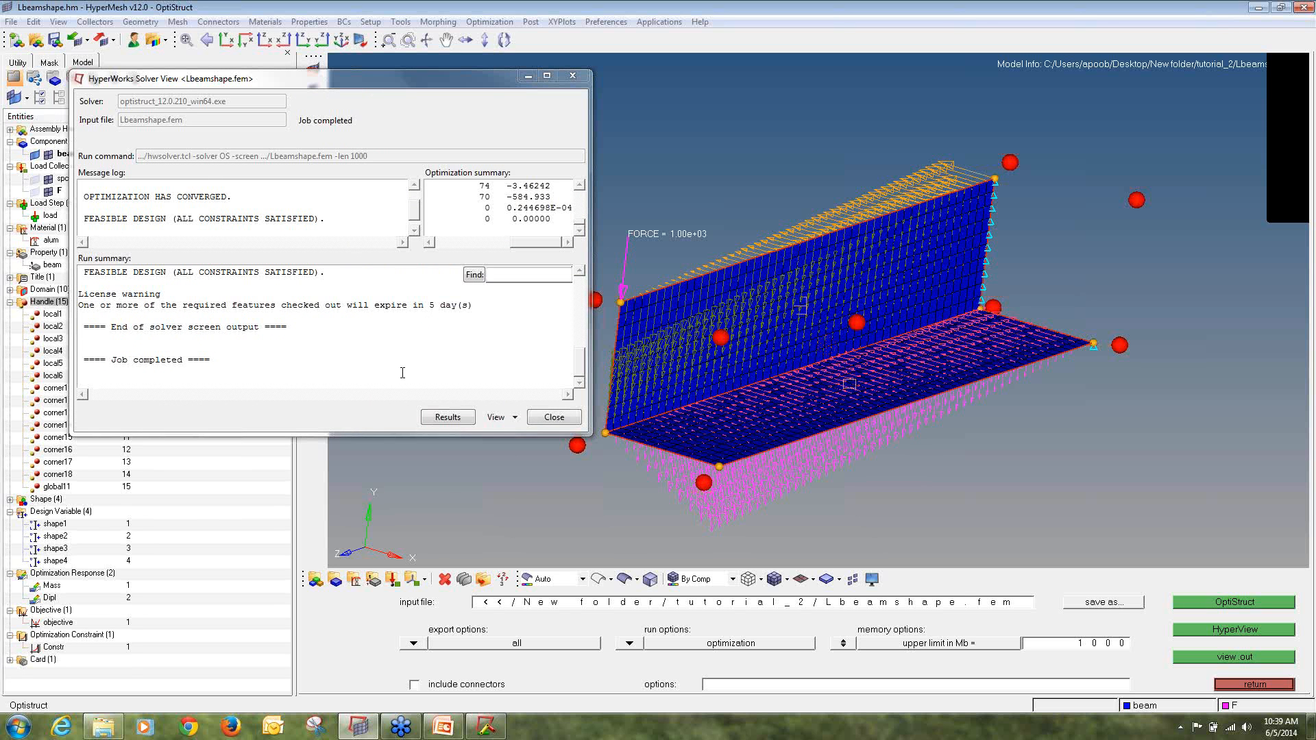
click(448, 417)
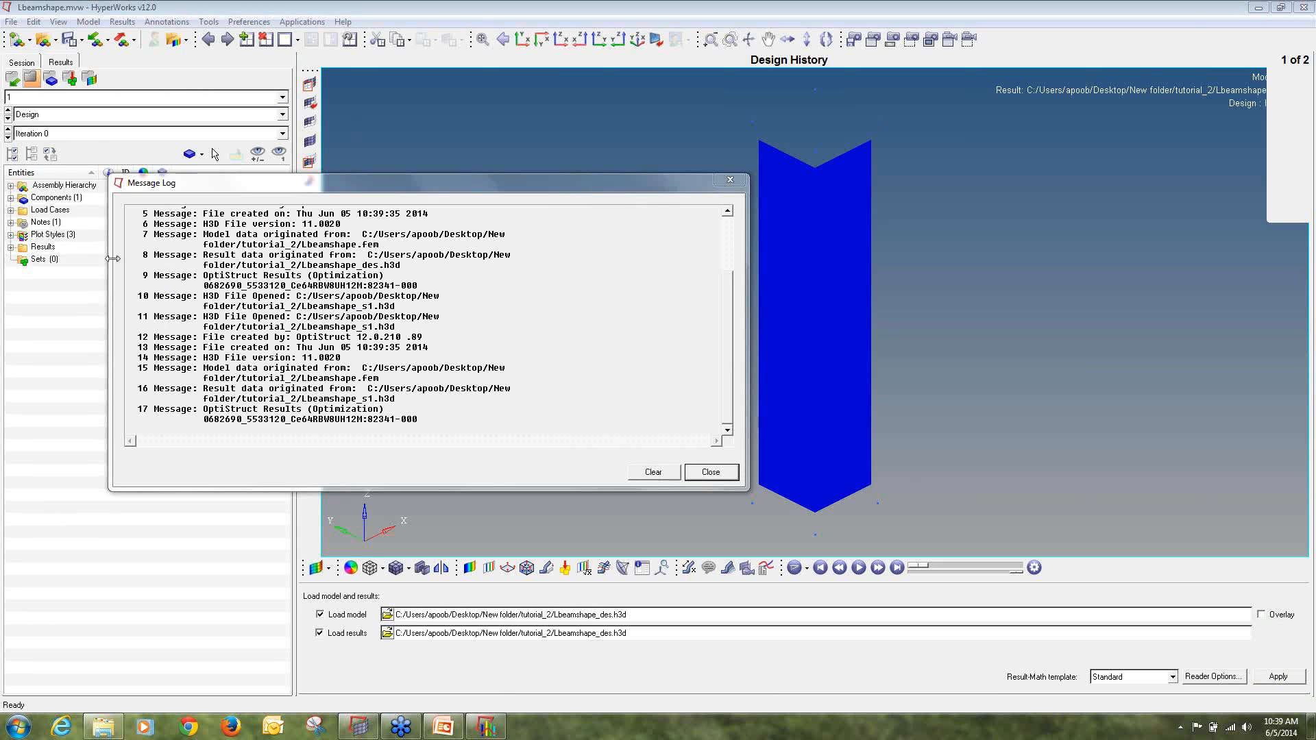
click(709, 473)
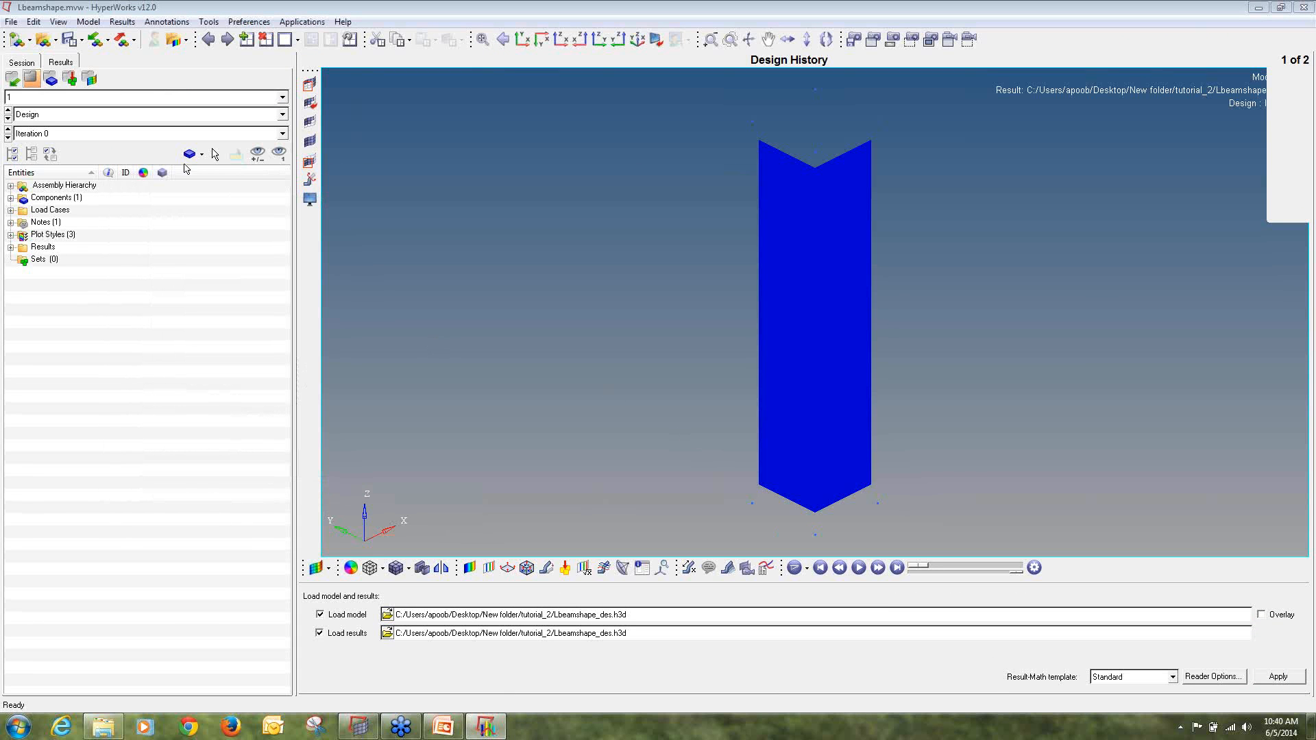
- Load the last design iteration, Iteration 5, and contour the Shape Change magnitude on the beam
click(158, 133)
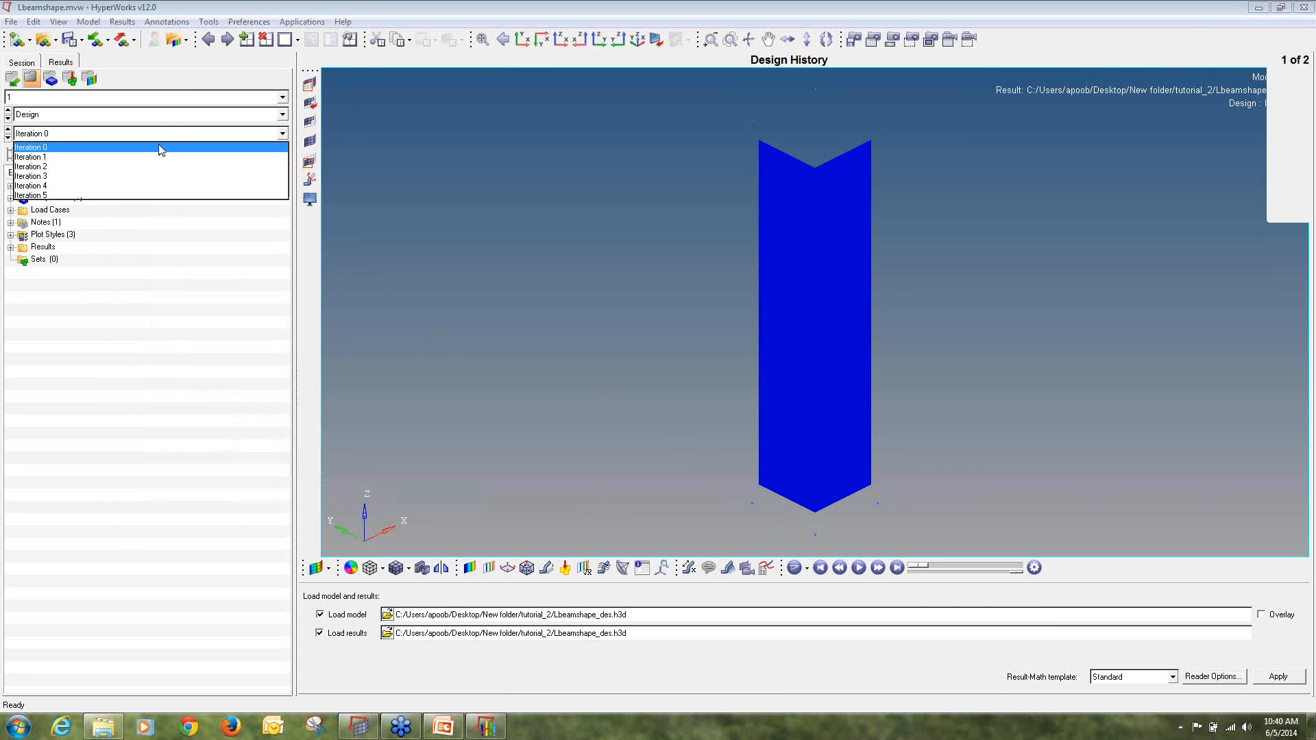
click(146, 187)
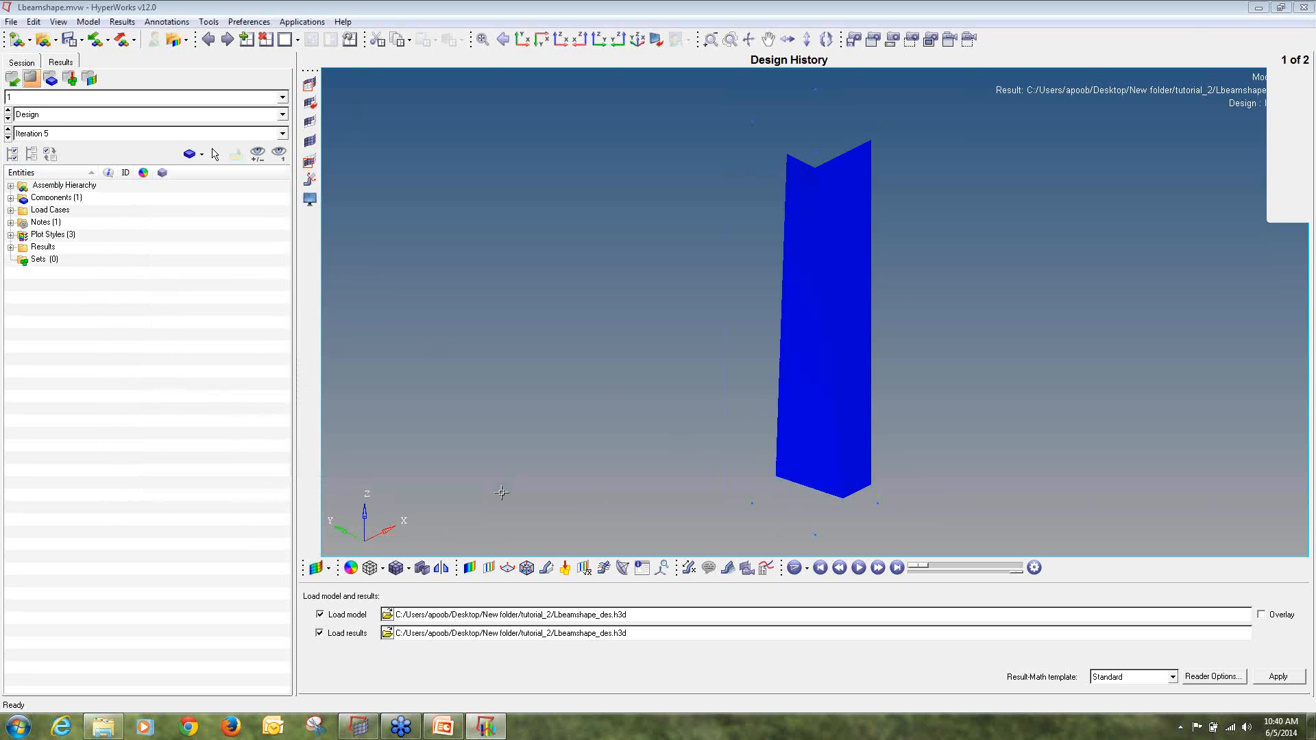
click(470, 568)
click(785, 683)
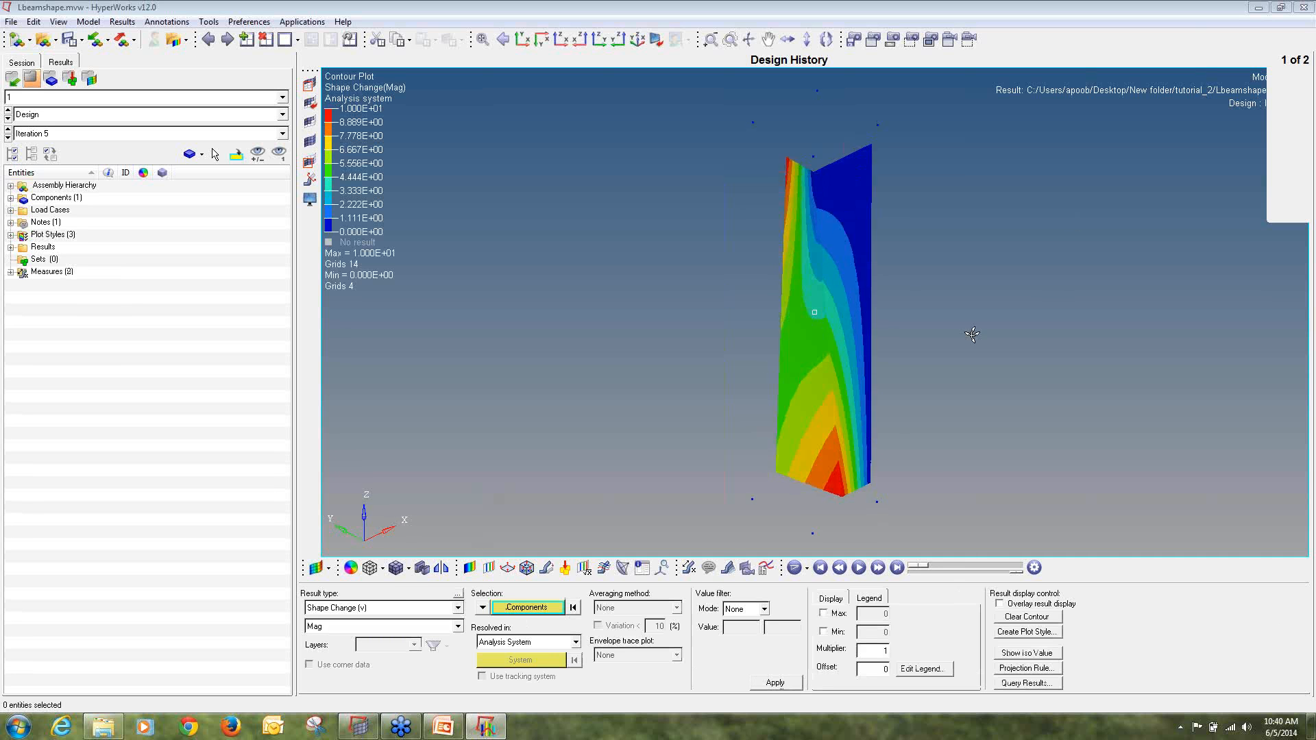
- Animate the shape change and examine the beam's L-section from its end and from other angles
mouse_move(972, 333)
ctrl+mouse_down()
mouse_move(512, 485)
mouse_move(898, 342)
mouse_move(1214, 327)
mouse_move(1185, 331)
ctrl+mouse_up()
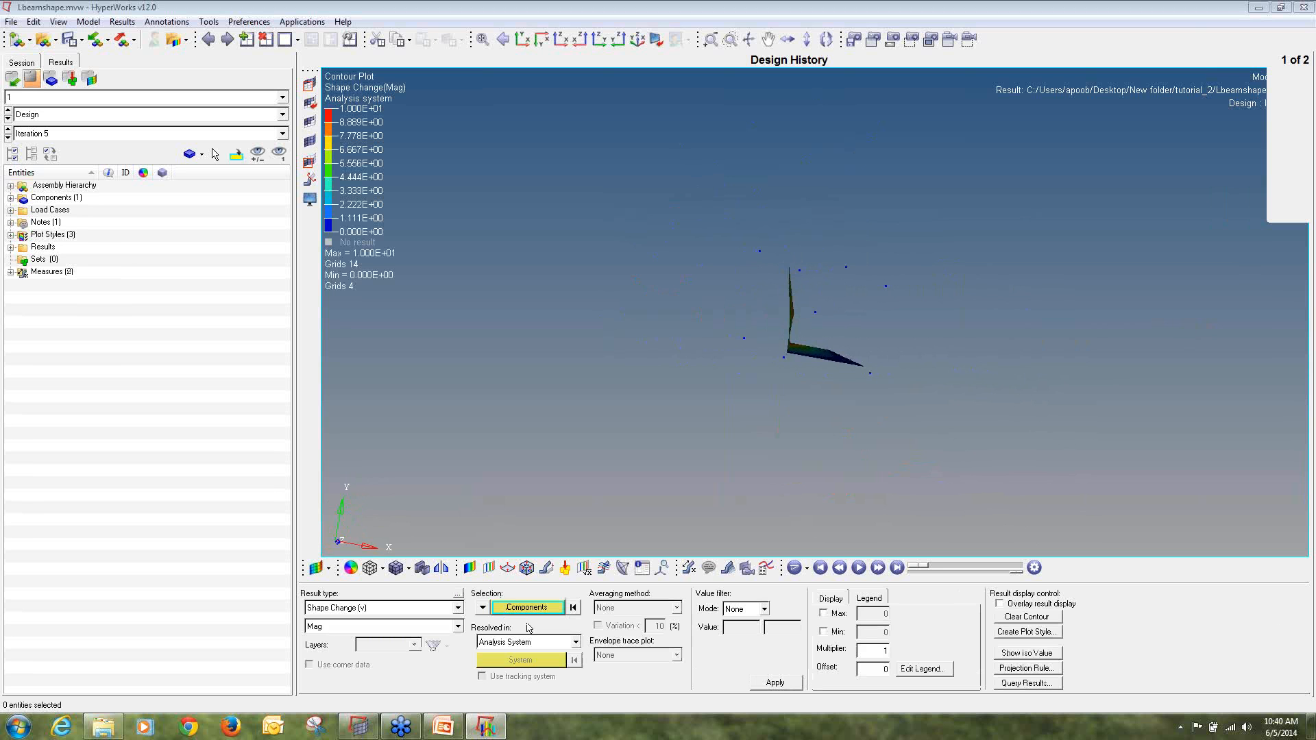
click(859, 568)
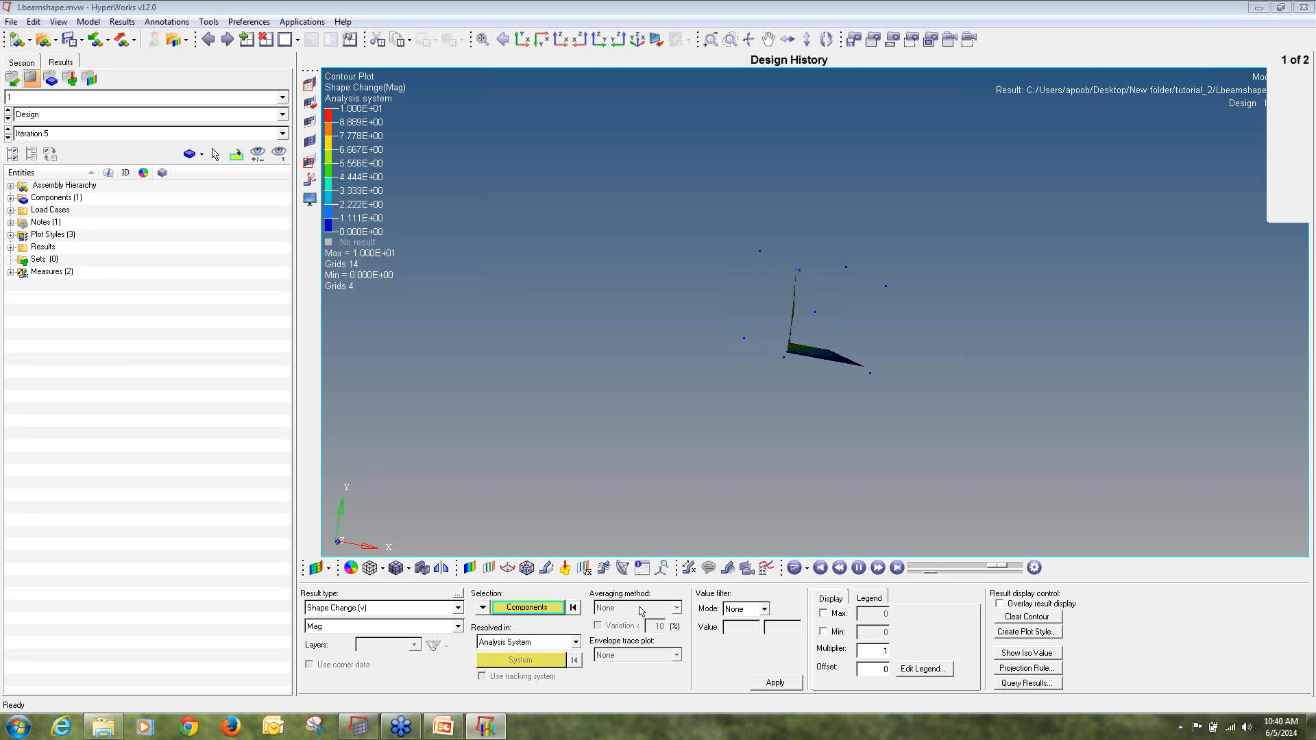
ctrl+drag(905, 385, 623, 419)
ctrl+drag(745, 395, 1000, 362)
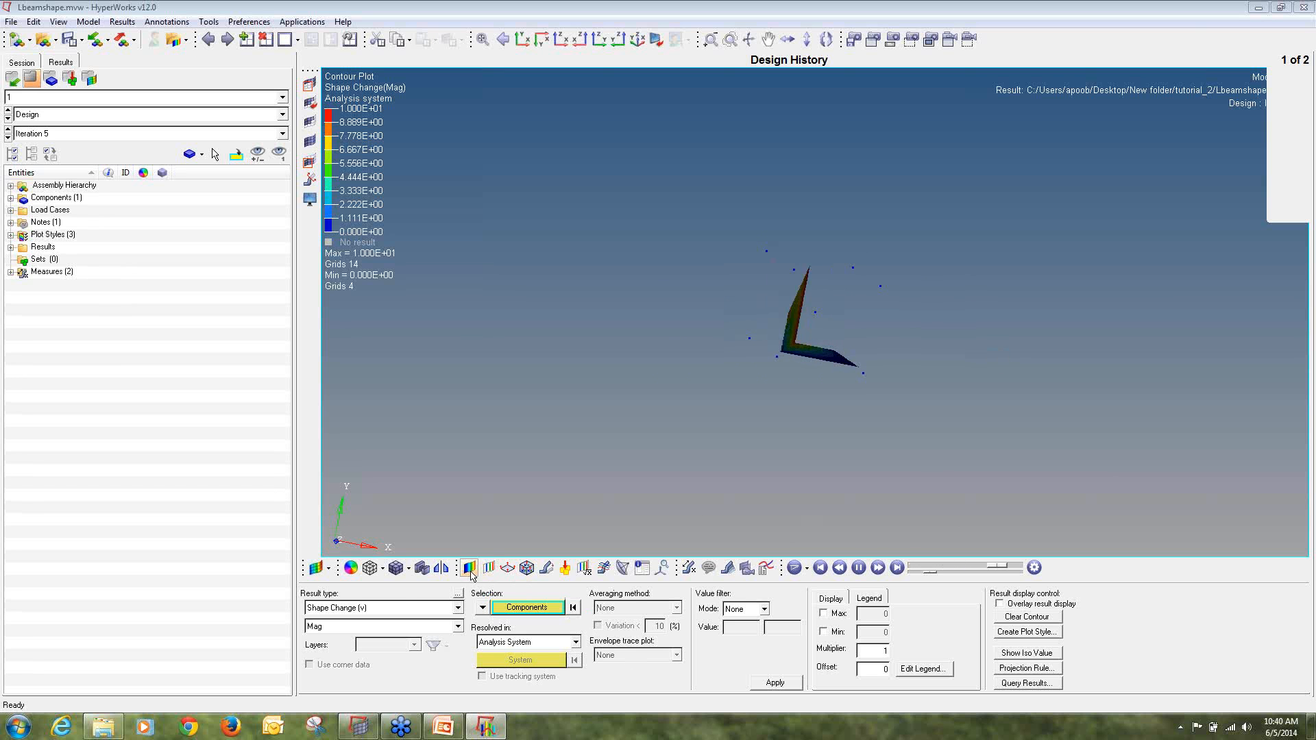
- Overlay the undeformed shape as a wireframe and compare it with the animated optimized beam from several angles
click(547, 568)
click(690, 612)
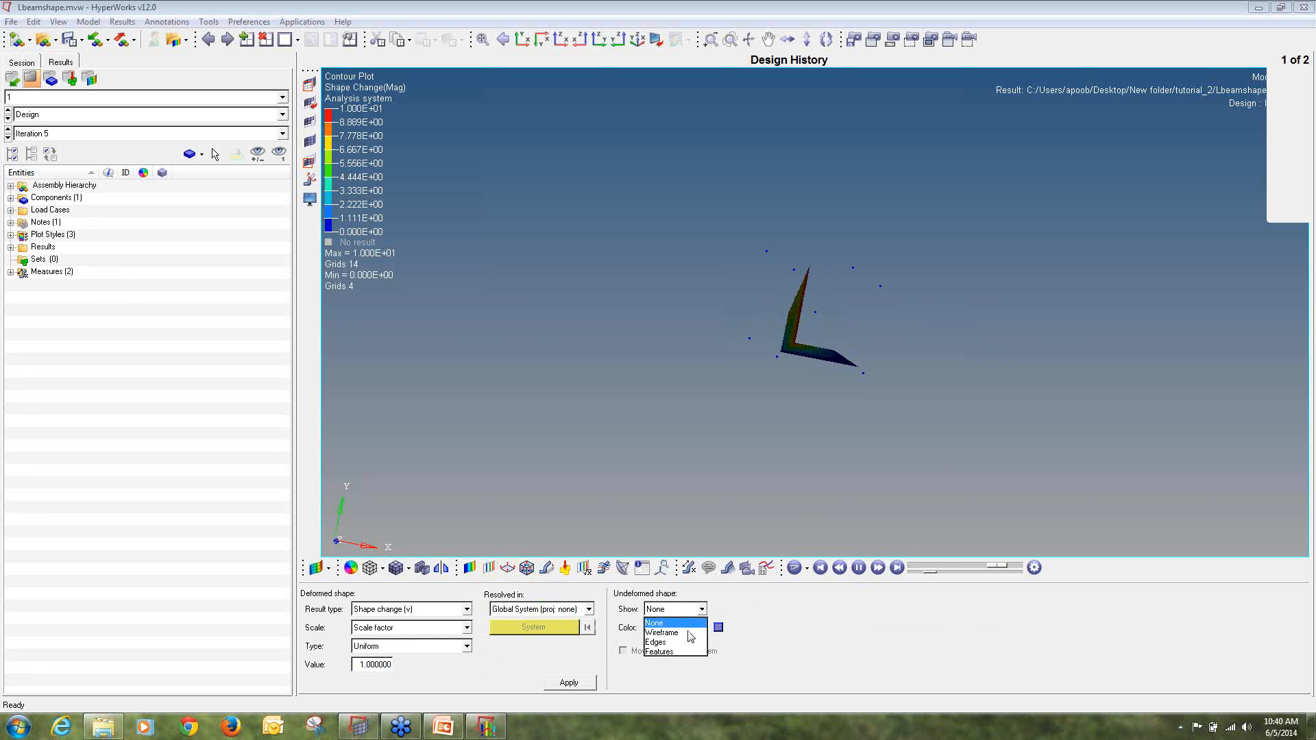
click(689, 632)
ctrl+drag(890, 380, 821, 406)
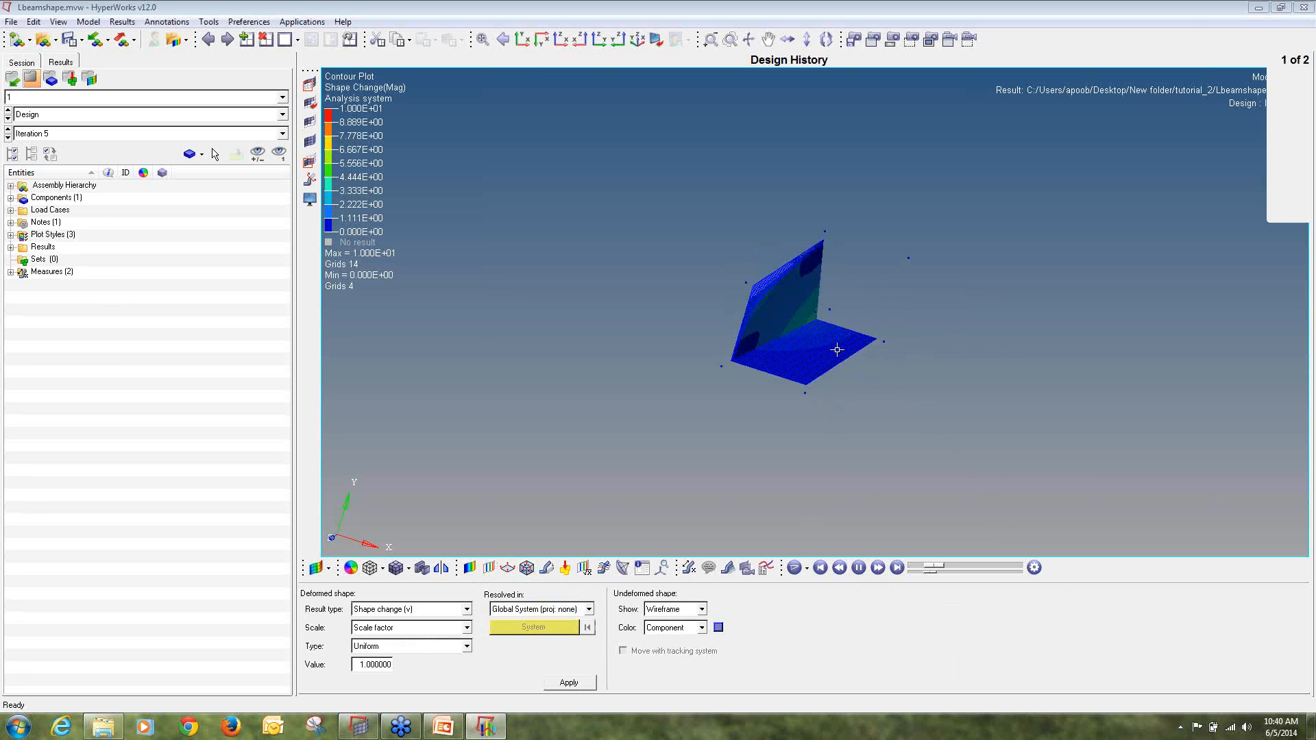
ctrl+drag(787, 450, 831, 445)
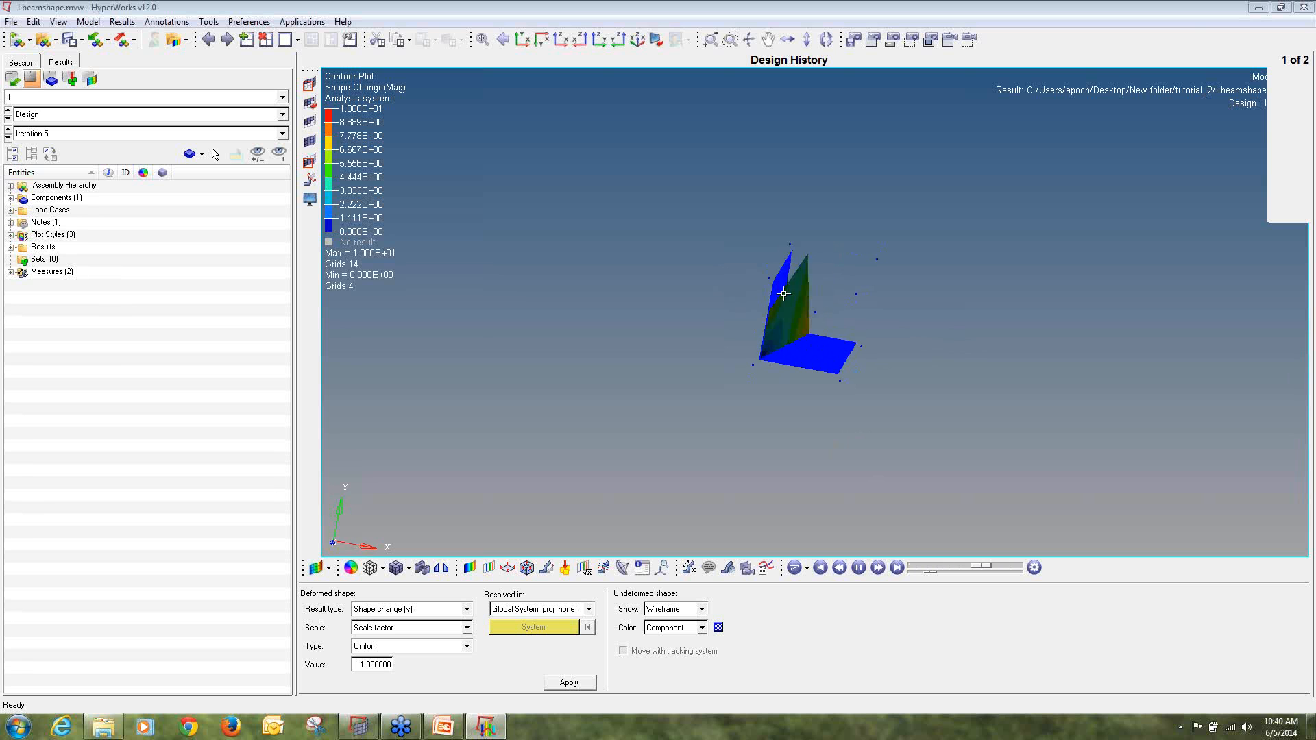
ctrl+drag(818, 302, 881, 311)
ctrl+drag(525, 319, 554, 304)
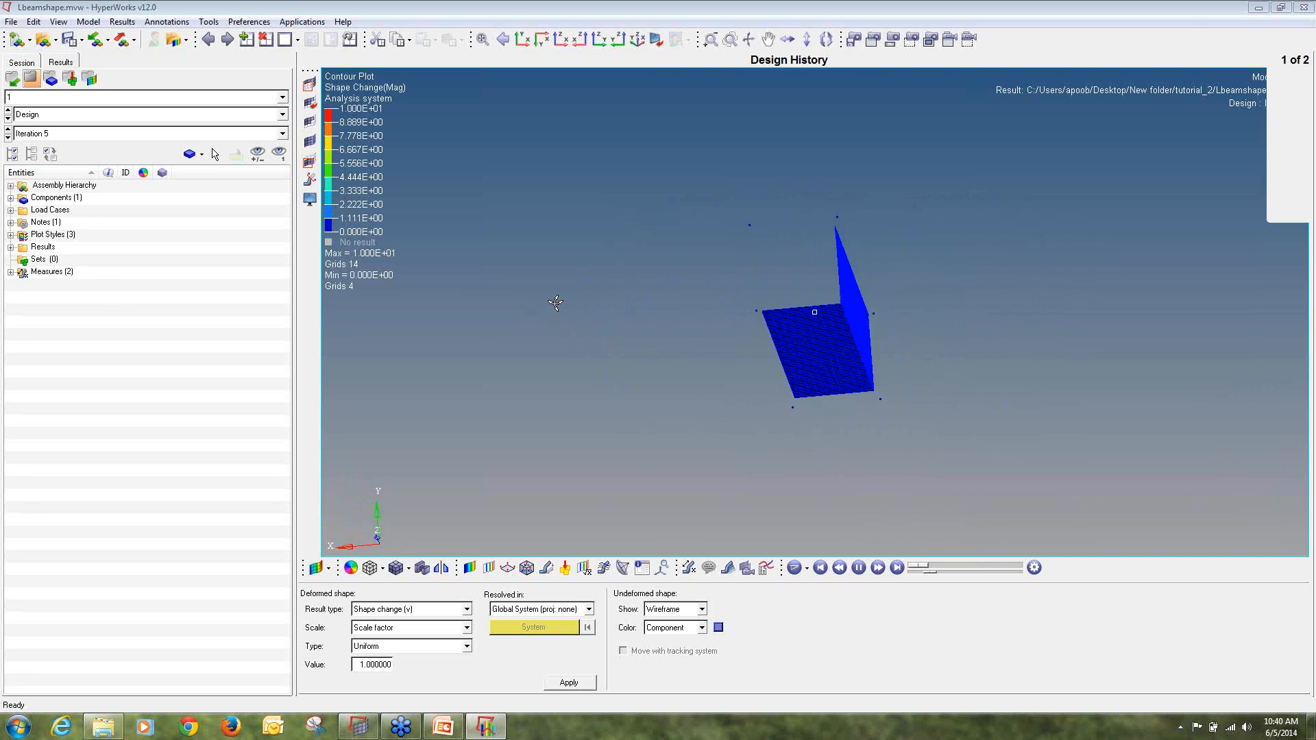
ctrl+drag(861, 269, 851, 296)
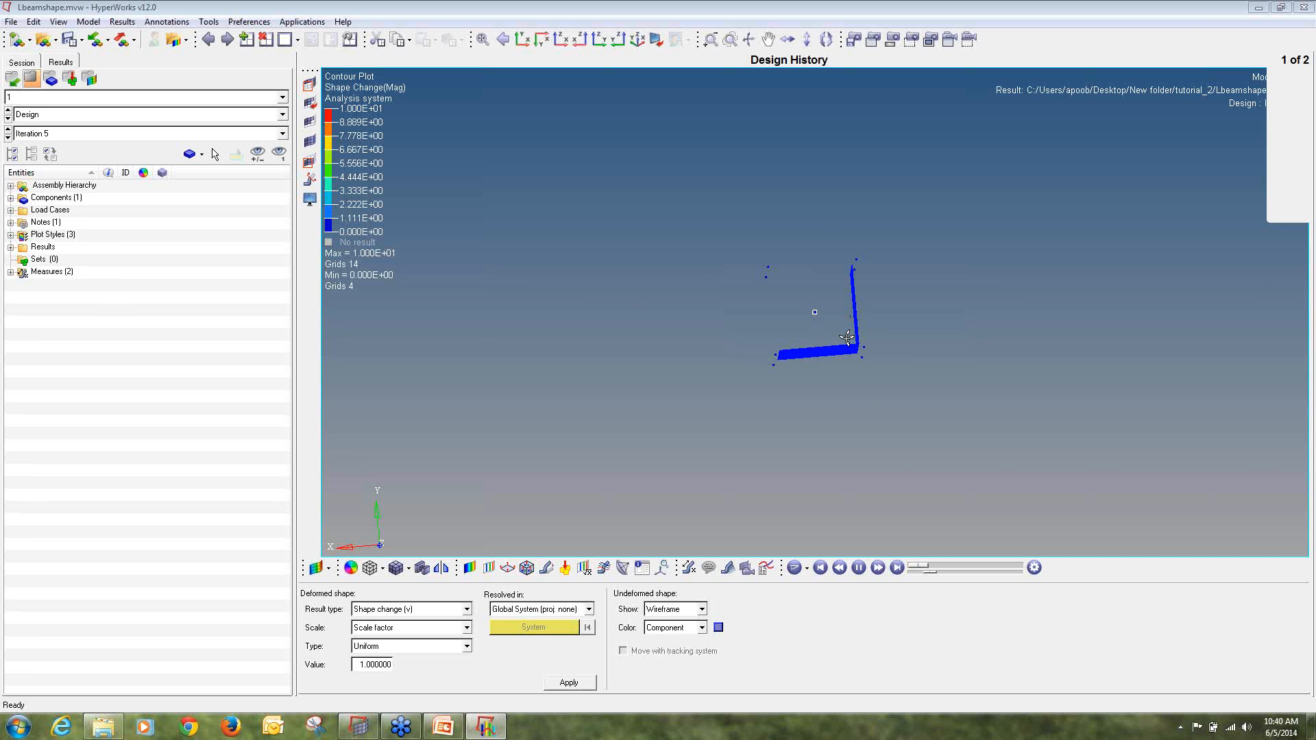
- Stop the shape-change animation and load Iteration 5 of the Subcase 1 static analysis
ctrl+drag(851, 225, 1209, 326)
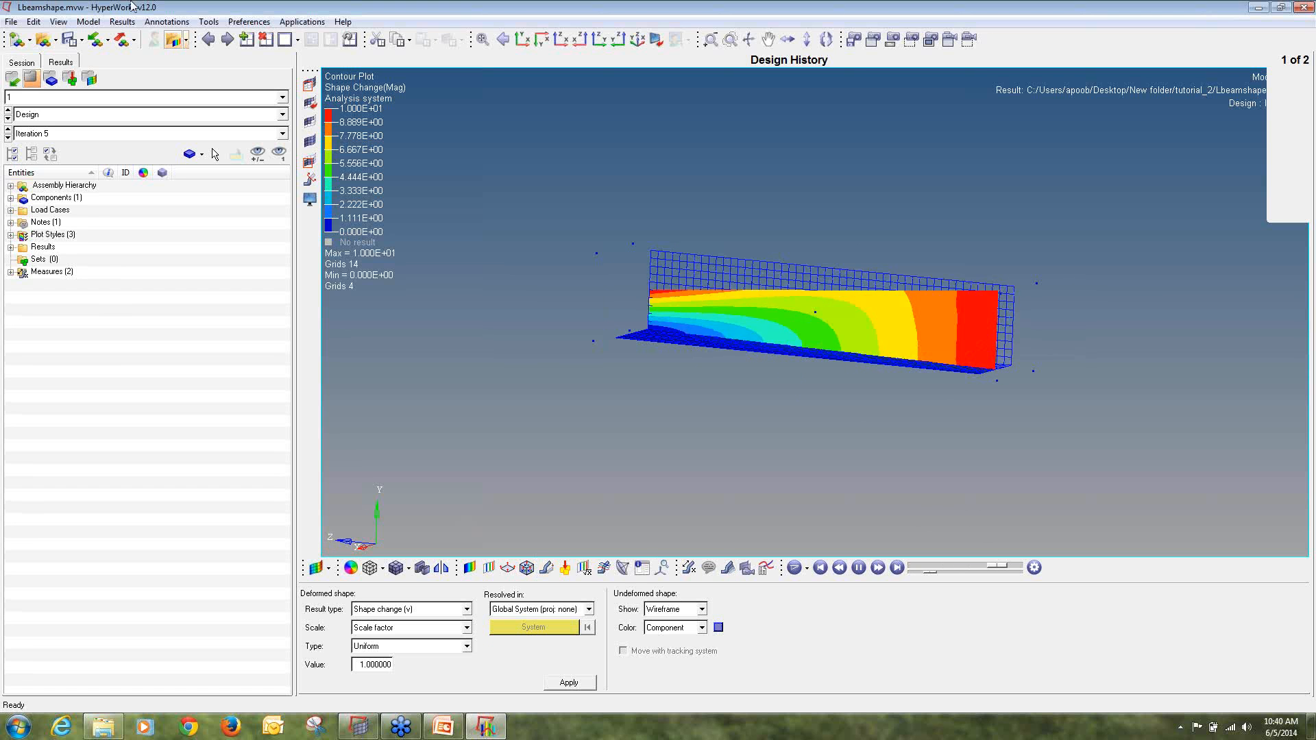
click(858, 568)
click(227, 40)
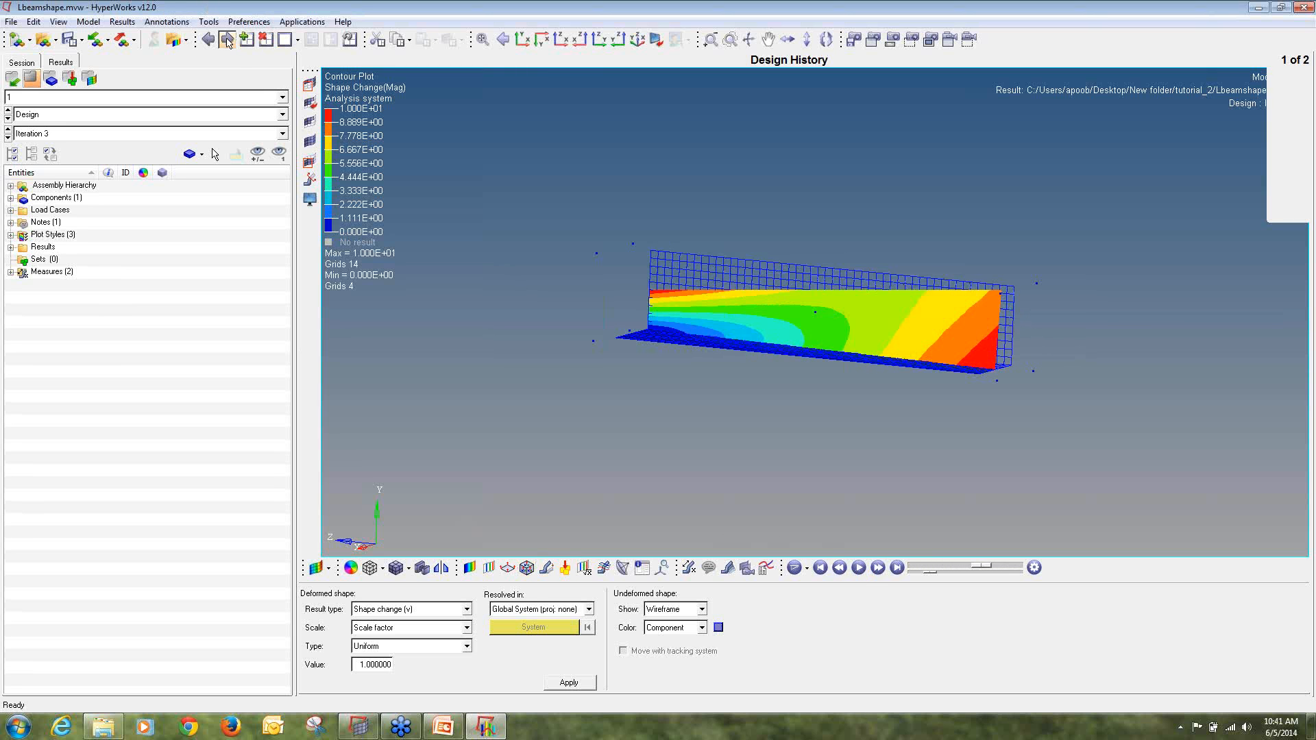
click(205, 134)
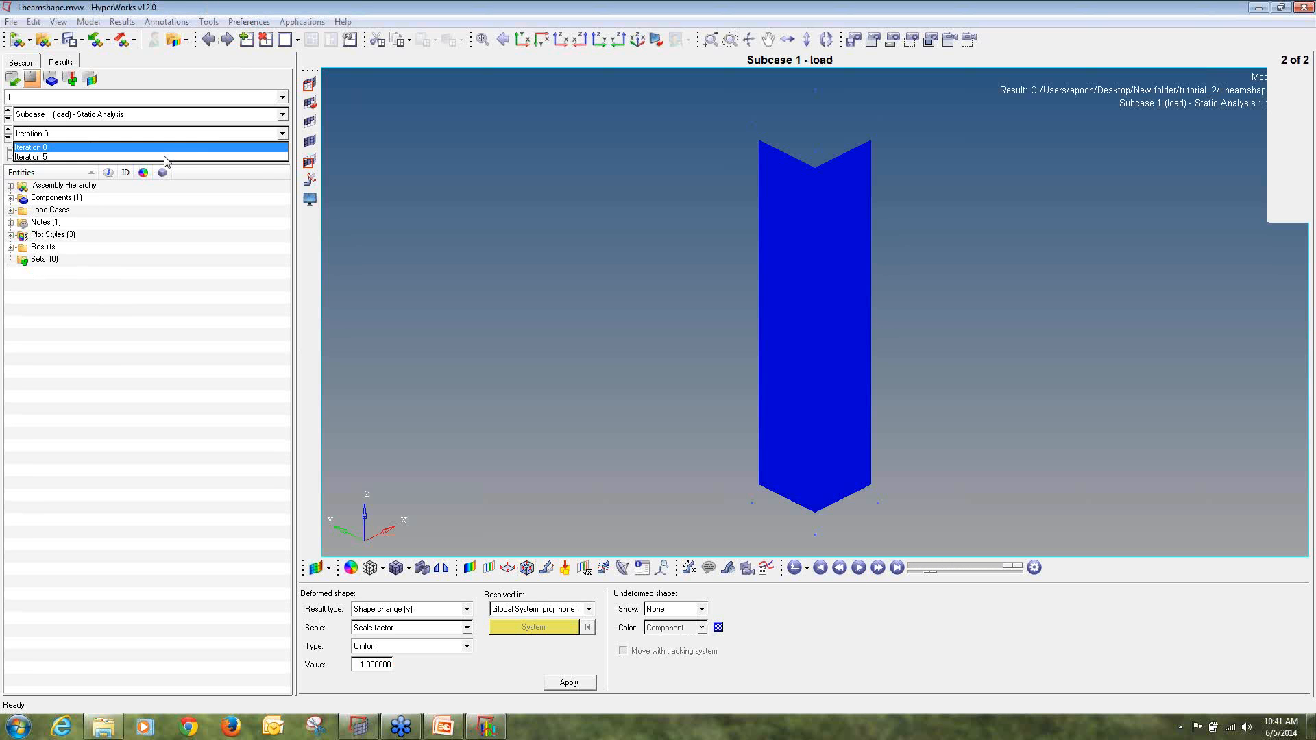
click(170, 159)
ctrl+drag(679, 149, 719, 386)
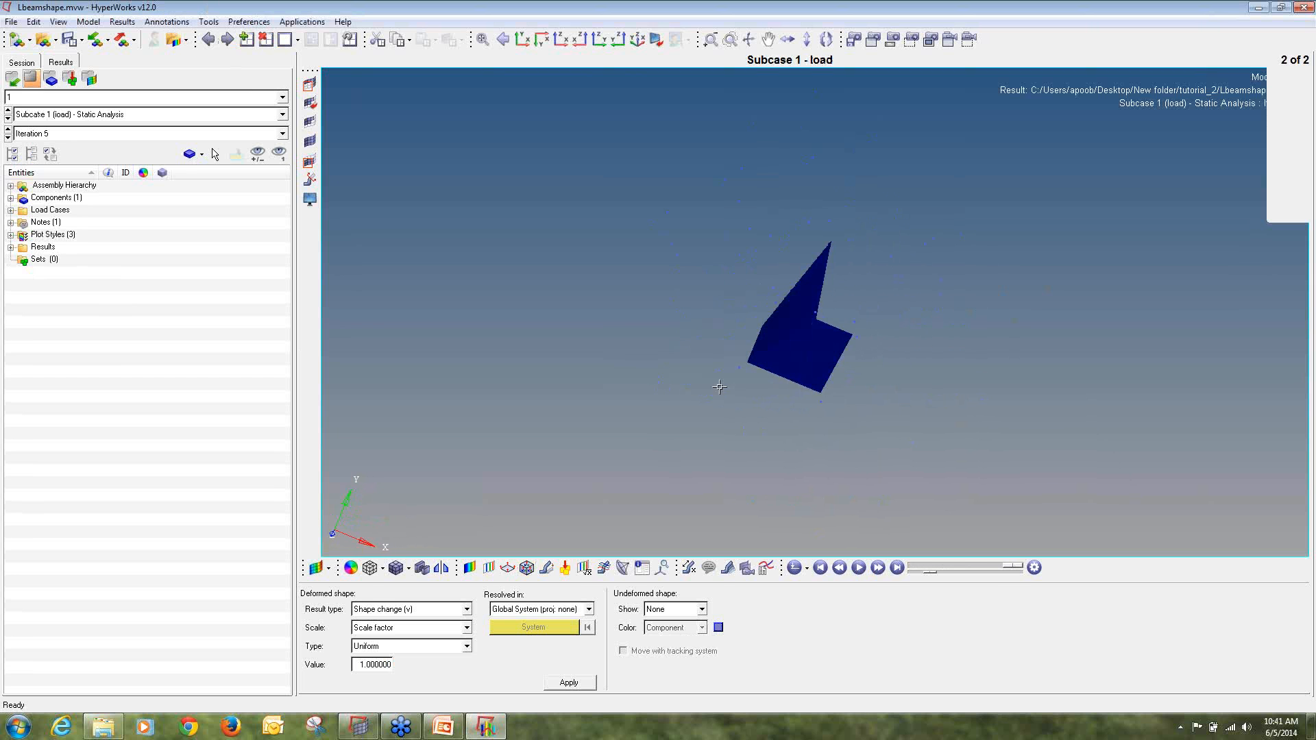
- Contour the Displacement magnitude on the whole beam for the static load subcase
click(470, 568)
click(775, 683)
ctrl+drag(701, 426, 722, 516)
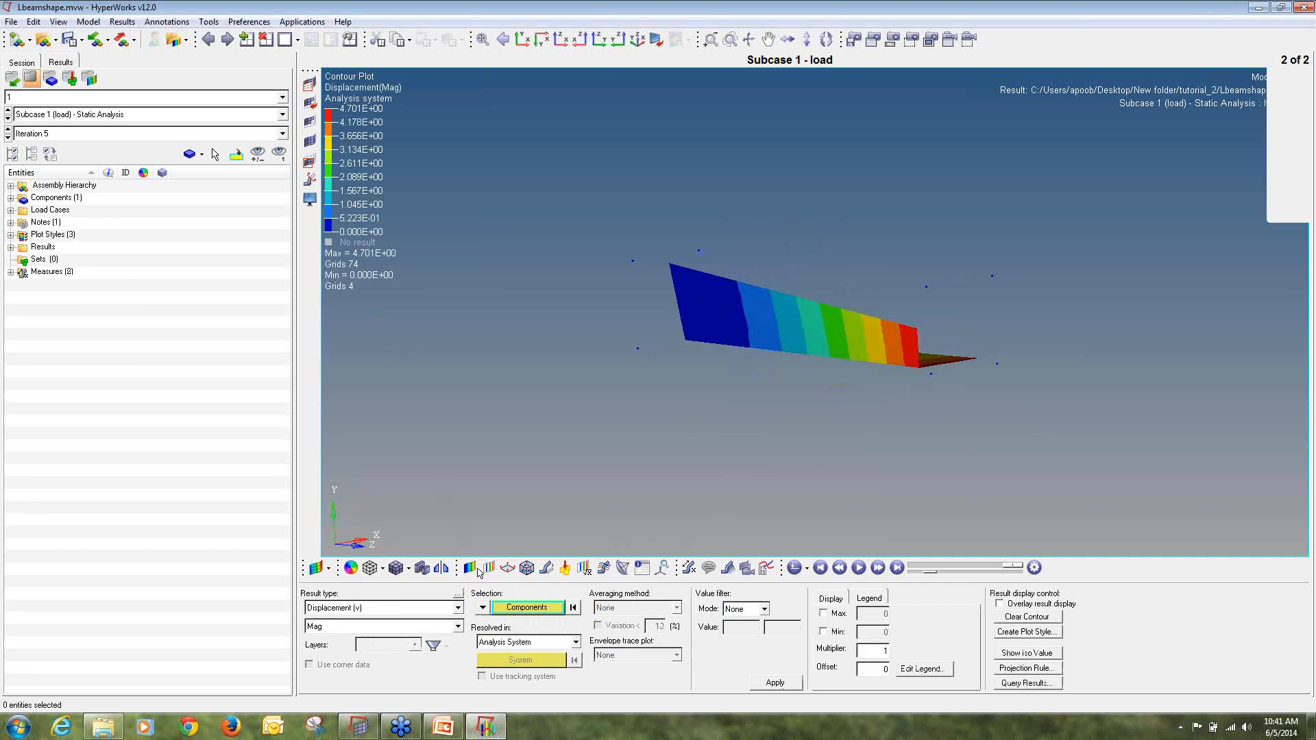
- Display the Static MinMax Result measure on the beam with only the maximum value and its node ID shown
click(689, 567)
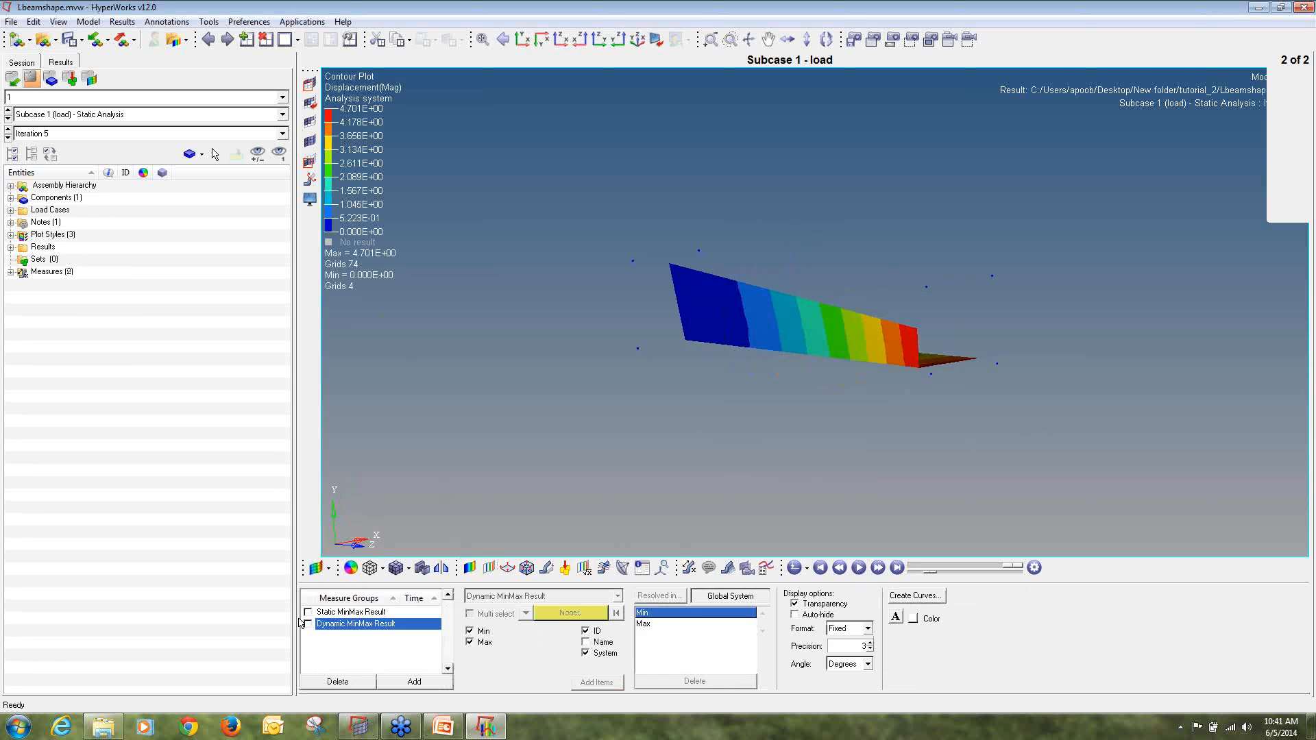
click(308, 612)
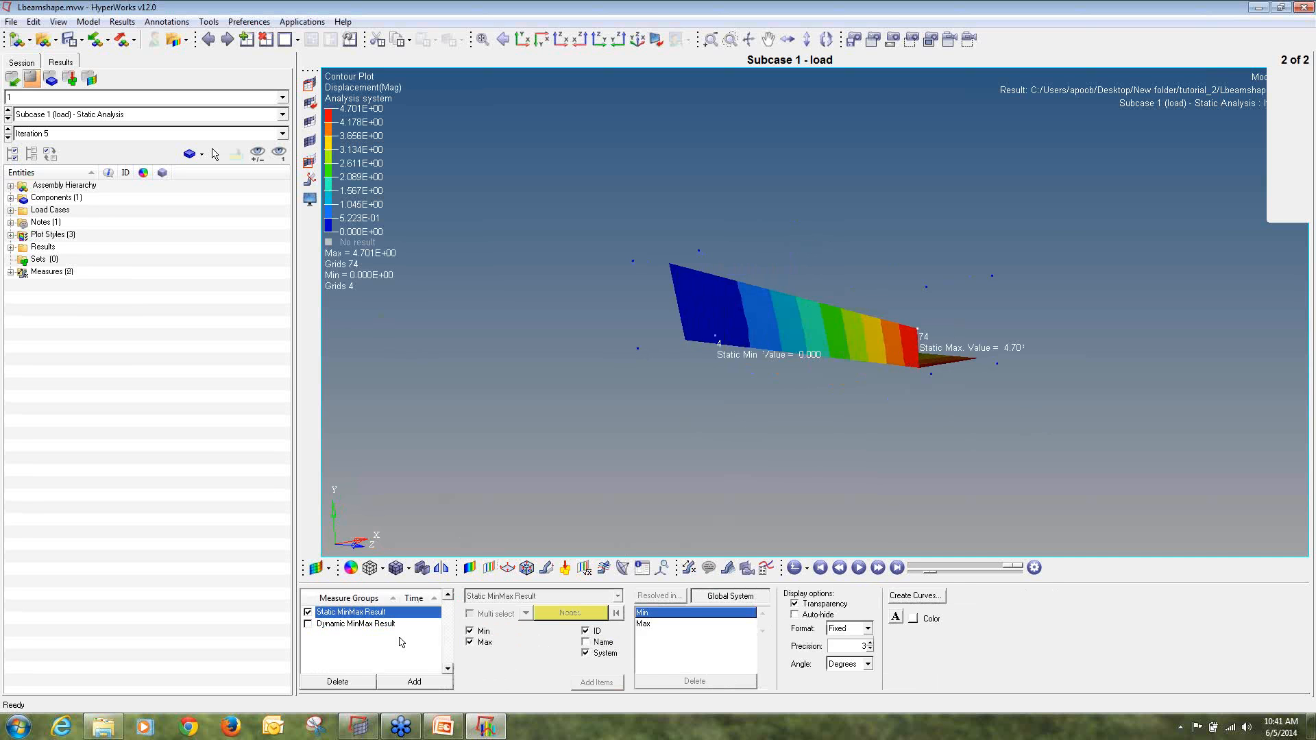
click(471, 632)
ctrl+drag(809, 313, 1039, 266)
ctrl+drag(1036, 324, 708, 549)
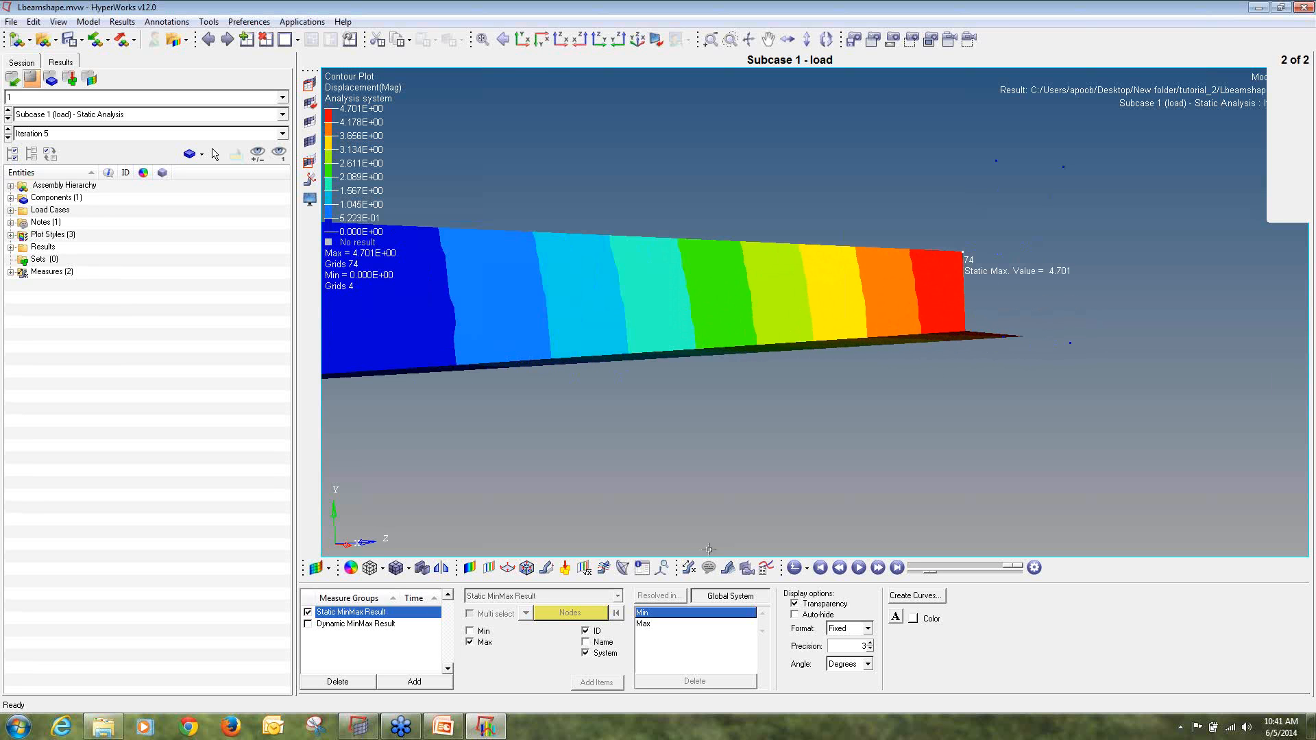
- Add a new measure group of type Distance Between and zoom in on the L-section's corner node at the free end
click(444, 681)
click(596, 597)
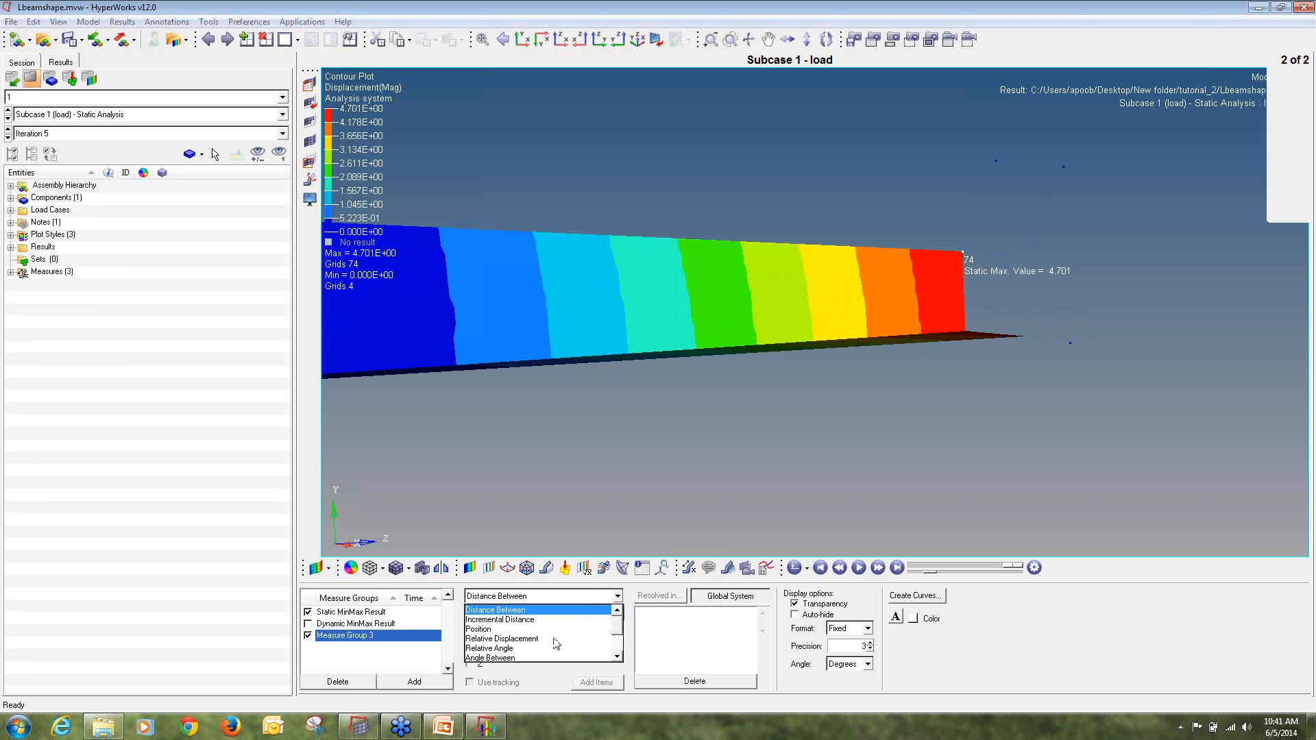
mouse_move(617, 628)
mouse_down()
mouse_move(617, 653)
mouse_move(625, 624)
mouse_up()
click(582, 611)
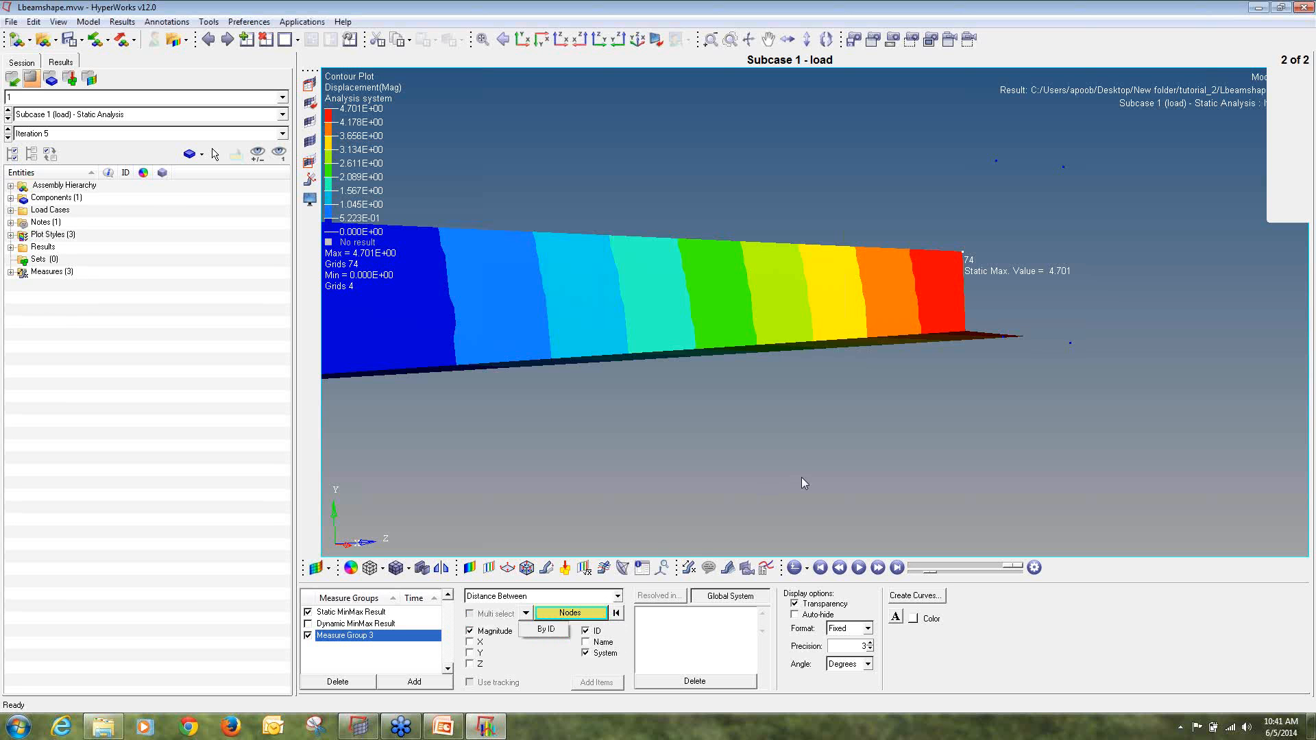
ctrl+drag(990, 341, 939, 410)
scroll(939, 411, up, 5)
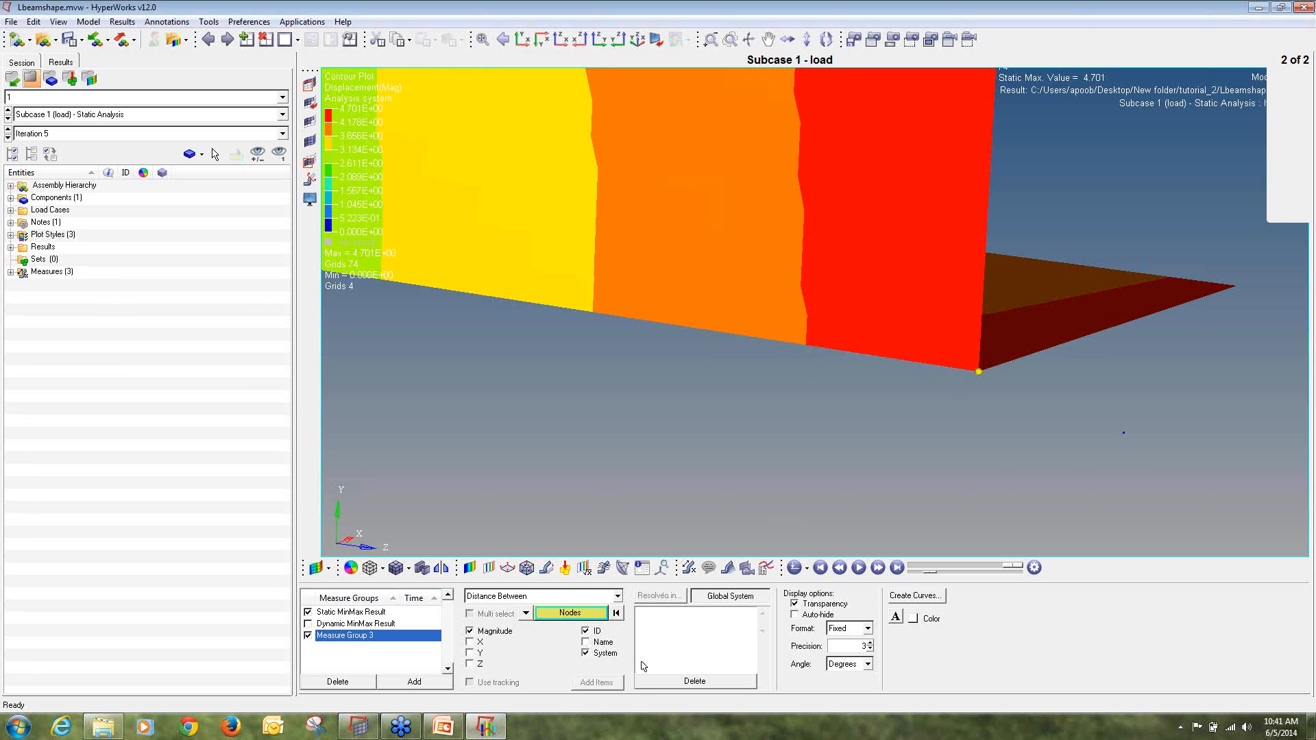
- Try to measure the Relative Displacement magnitude of corner node 84 at the beam's free end
click(470, 642)
click(493, 600)
click(511, 629)
click(514, 602)
click(514, 628)
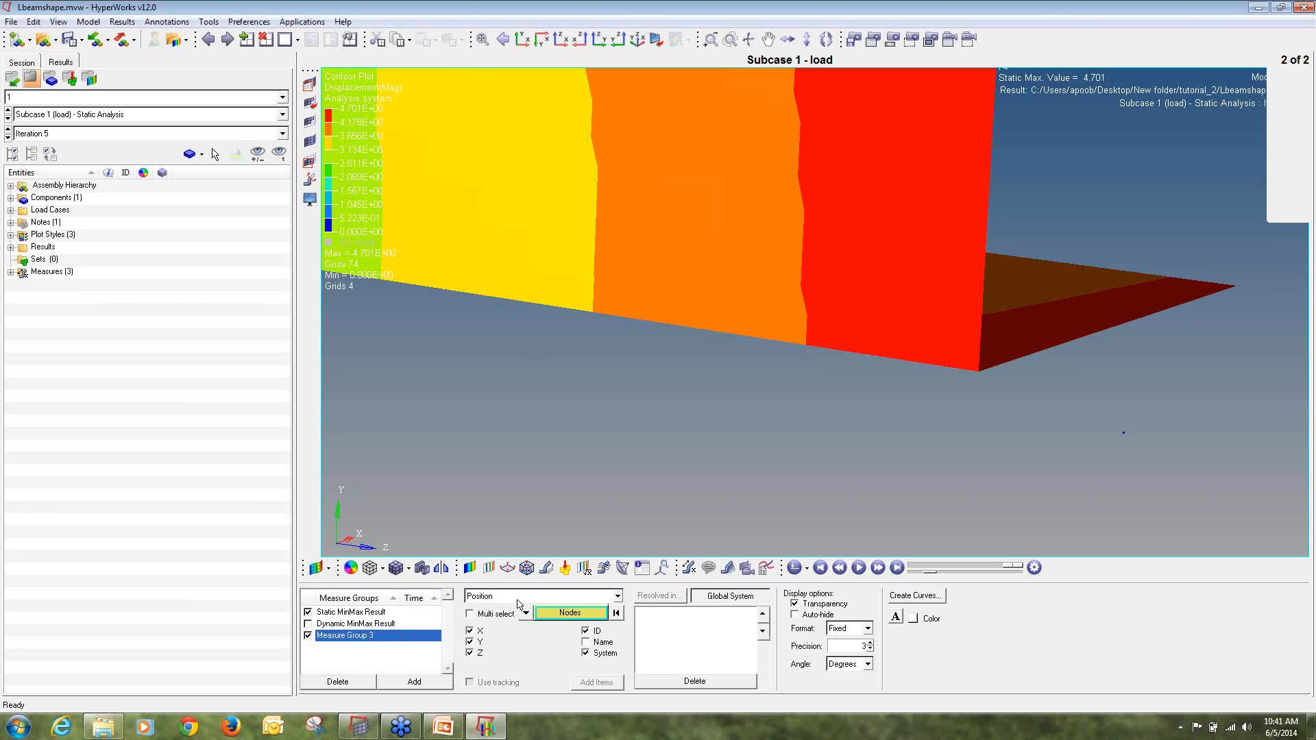
click(519, 603)
click(526, 644)
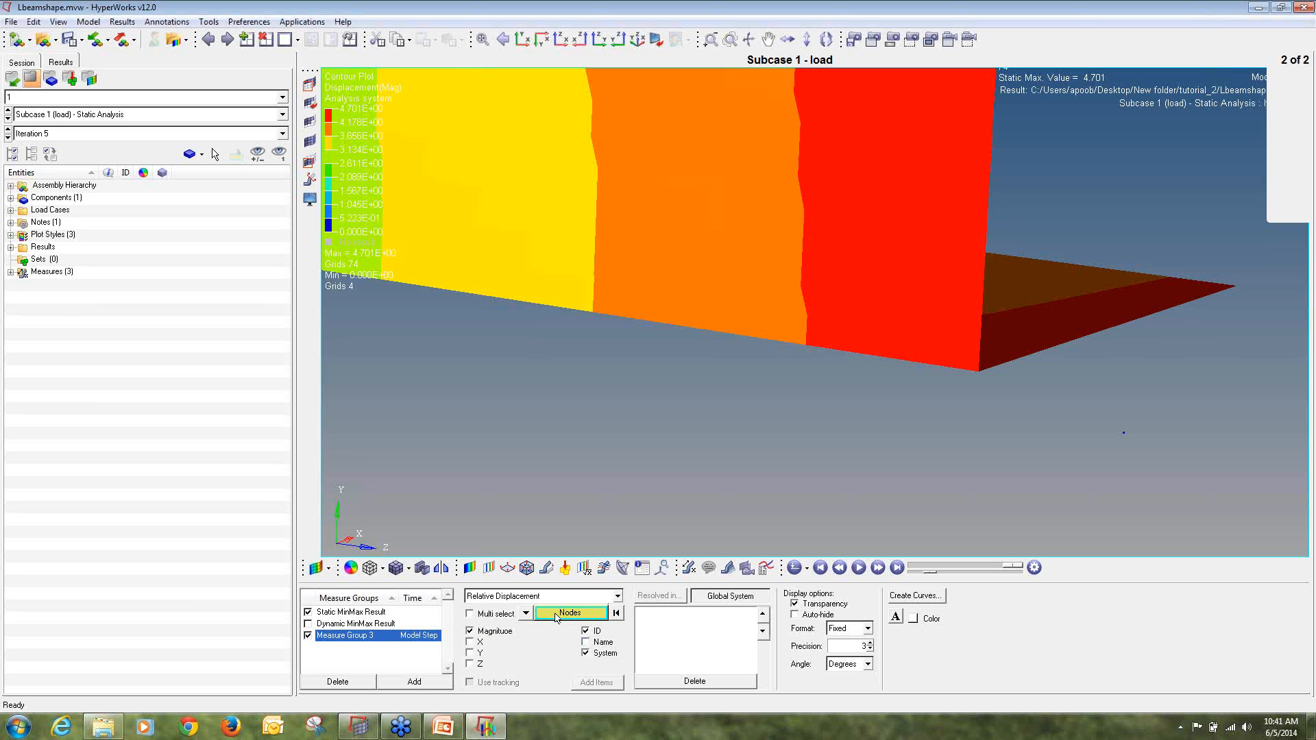
click(526, 614)
click(979, 370)
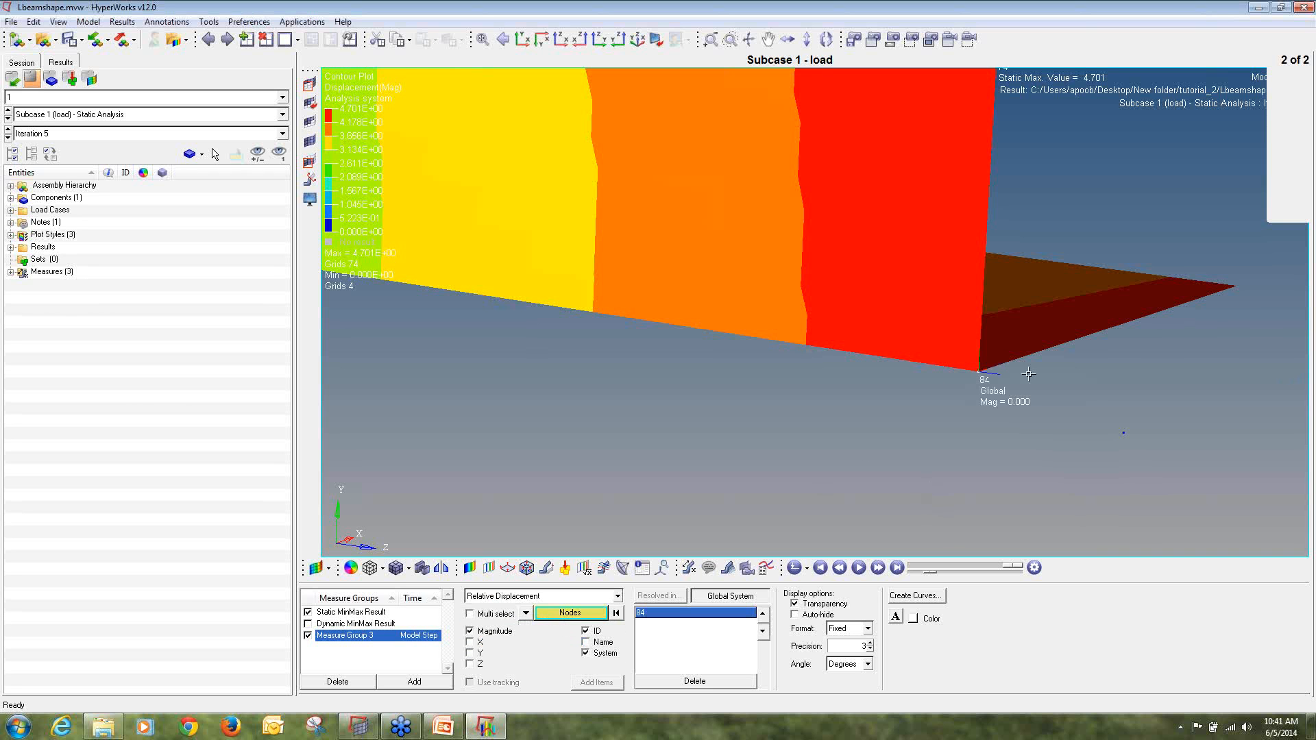
- Reapply the Displacement magnitude contour to the beam
mouse_move(1029, 376)
ctrl+mouse_down()
mouse_move(717, 463)
mouse_move(727, 436)
ctrl+mouse_up()
ctrl+scroll(895, 406, down, 4)
click(470, 568)
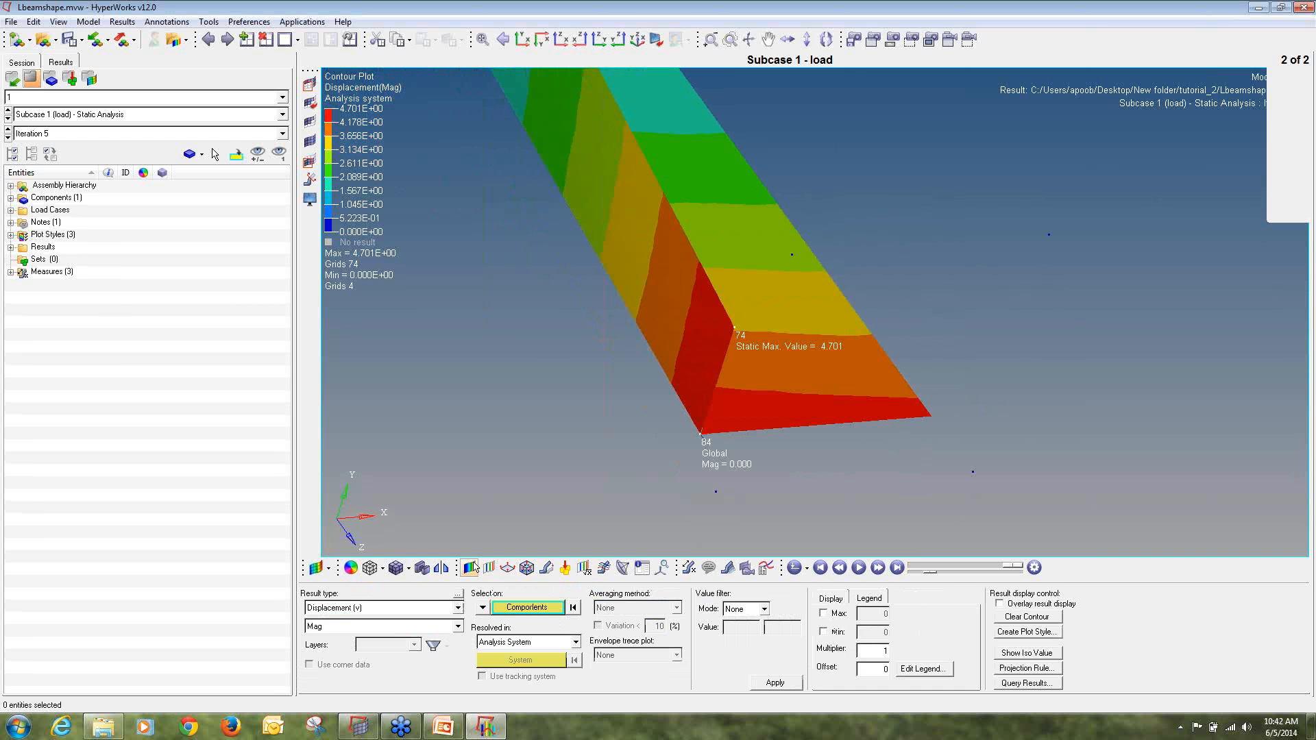
click(781, 683)
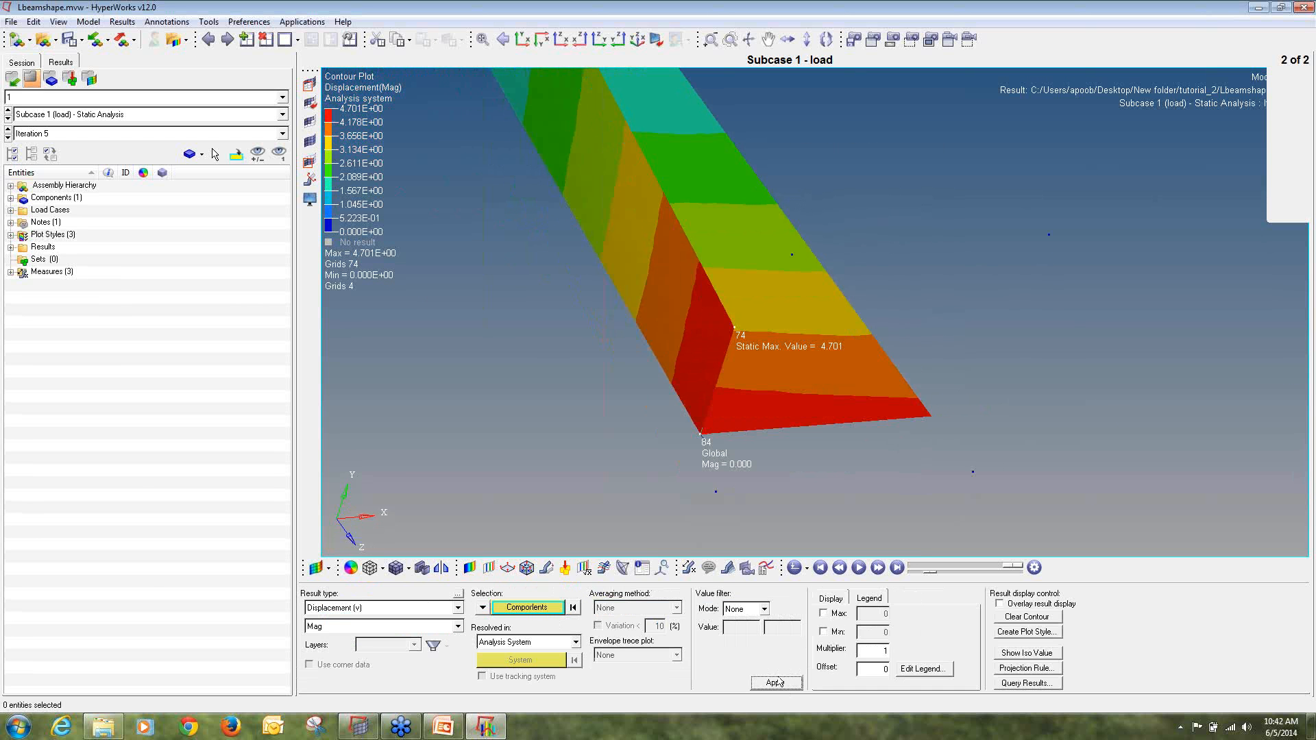
- Set the new measure group's type back to Distance Between and inspect the corner at the beam's free end
click(688, 569)
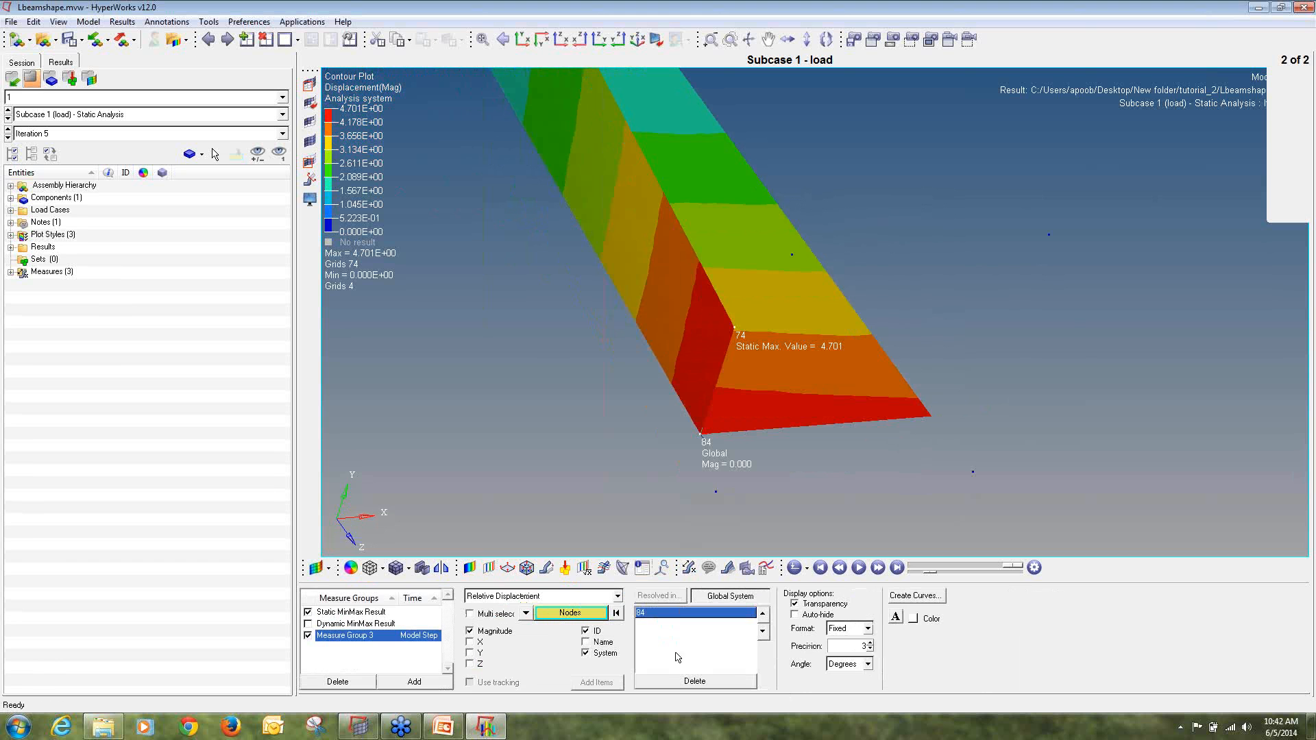
click(587, 597)
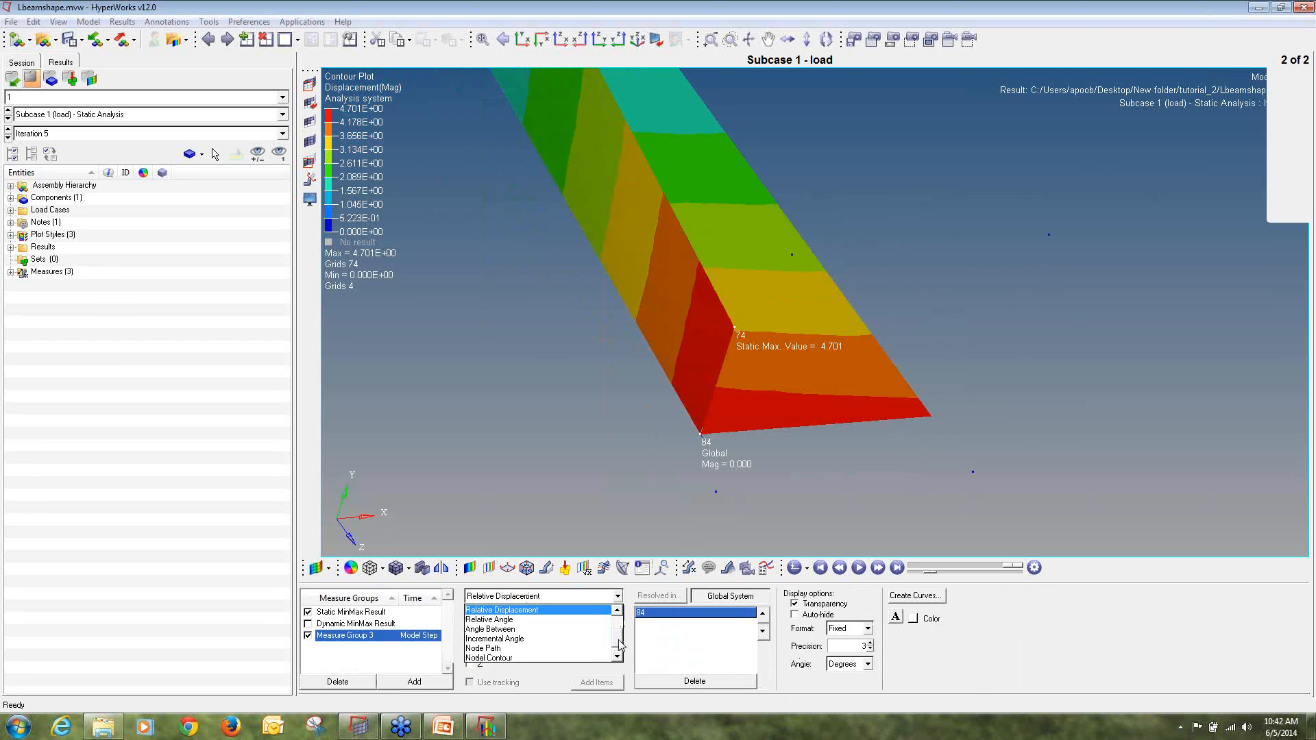
scroll(619, 643, up, 1)
click(584, 628)
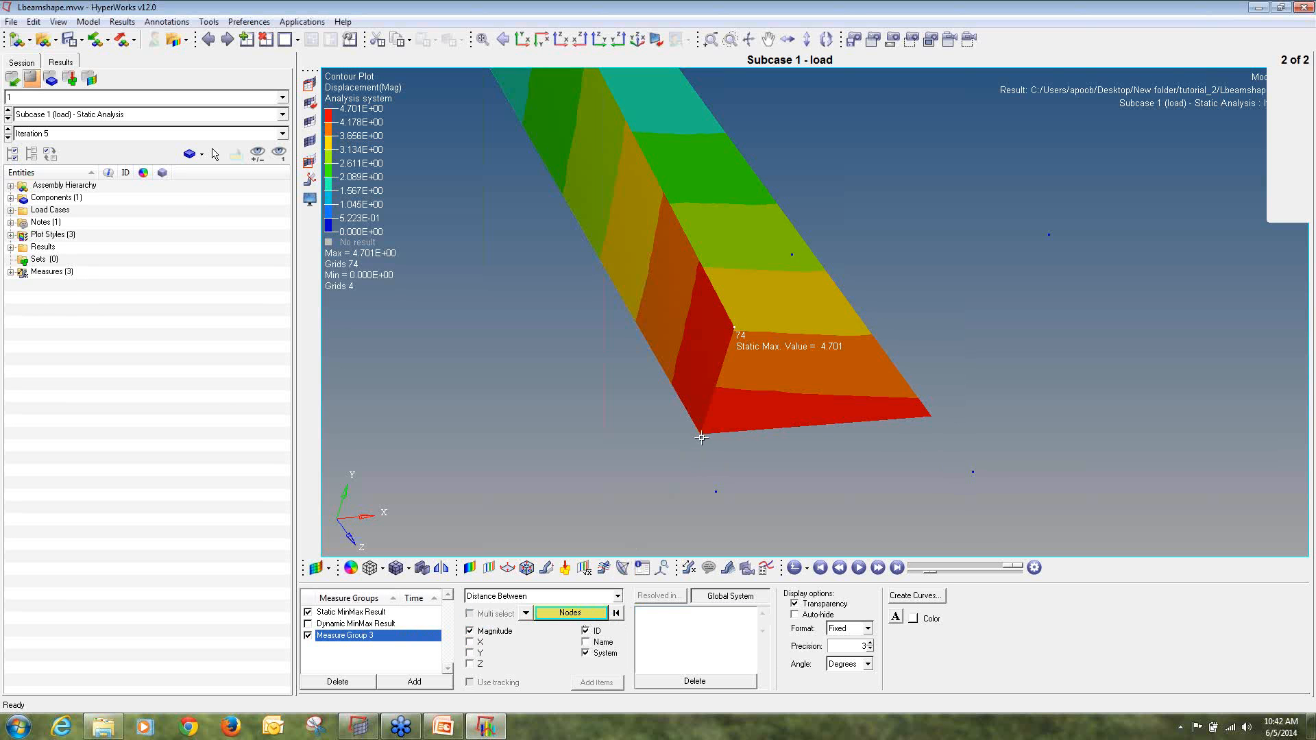
scroll(702, 438, up, 5)
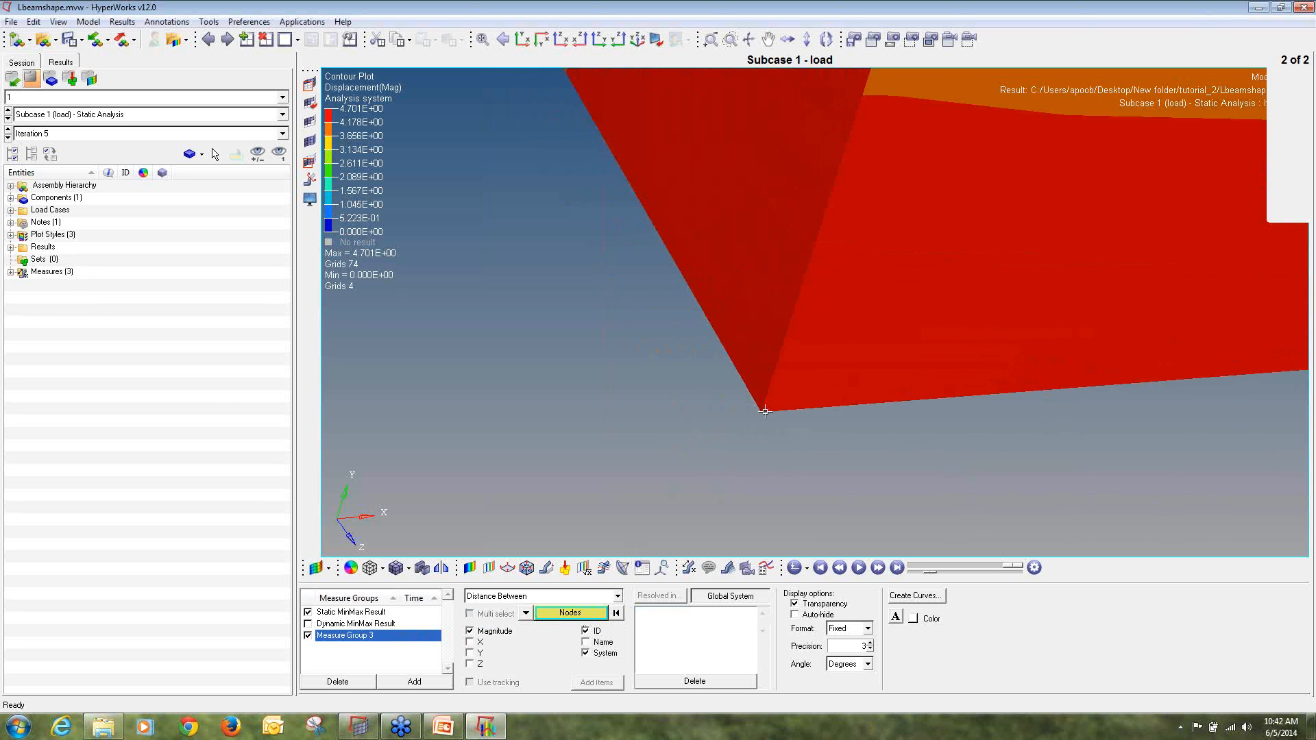
scroll(754, 418, down, 2)
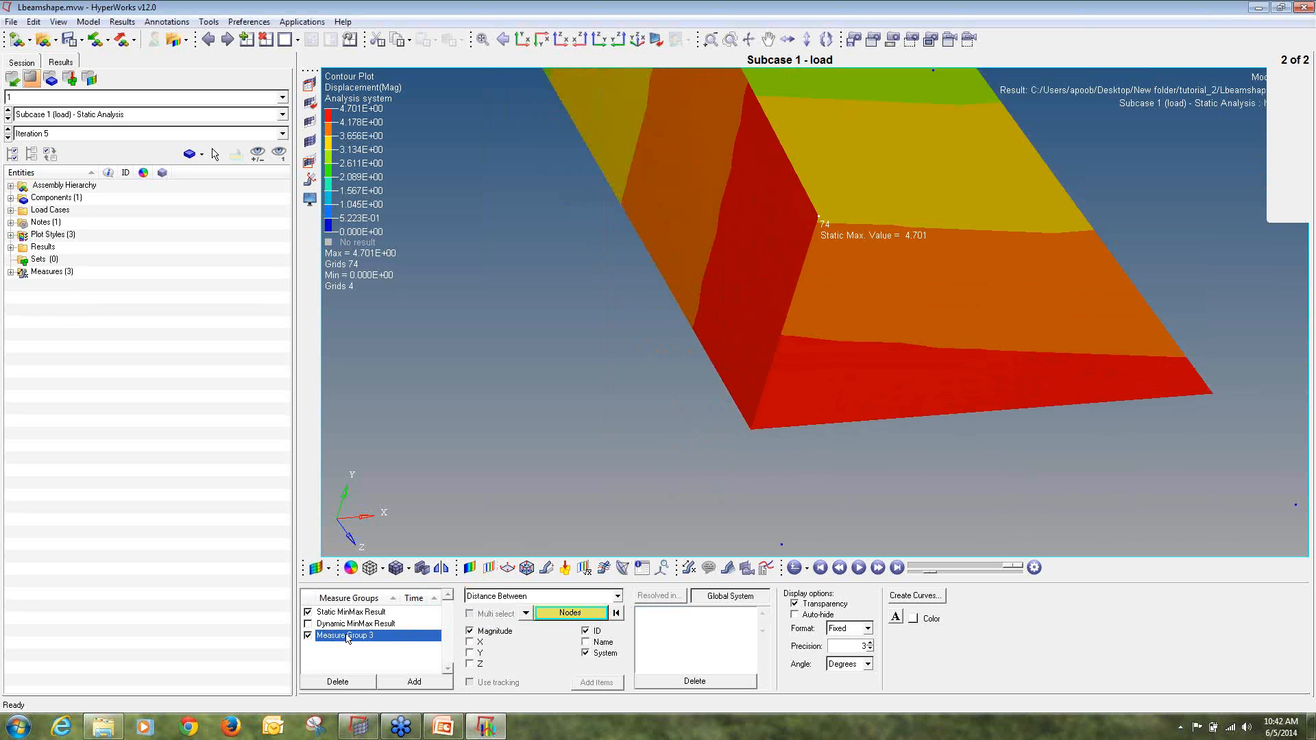
click(351, 612)
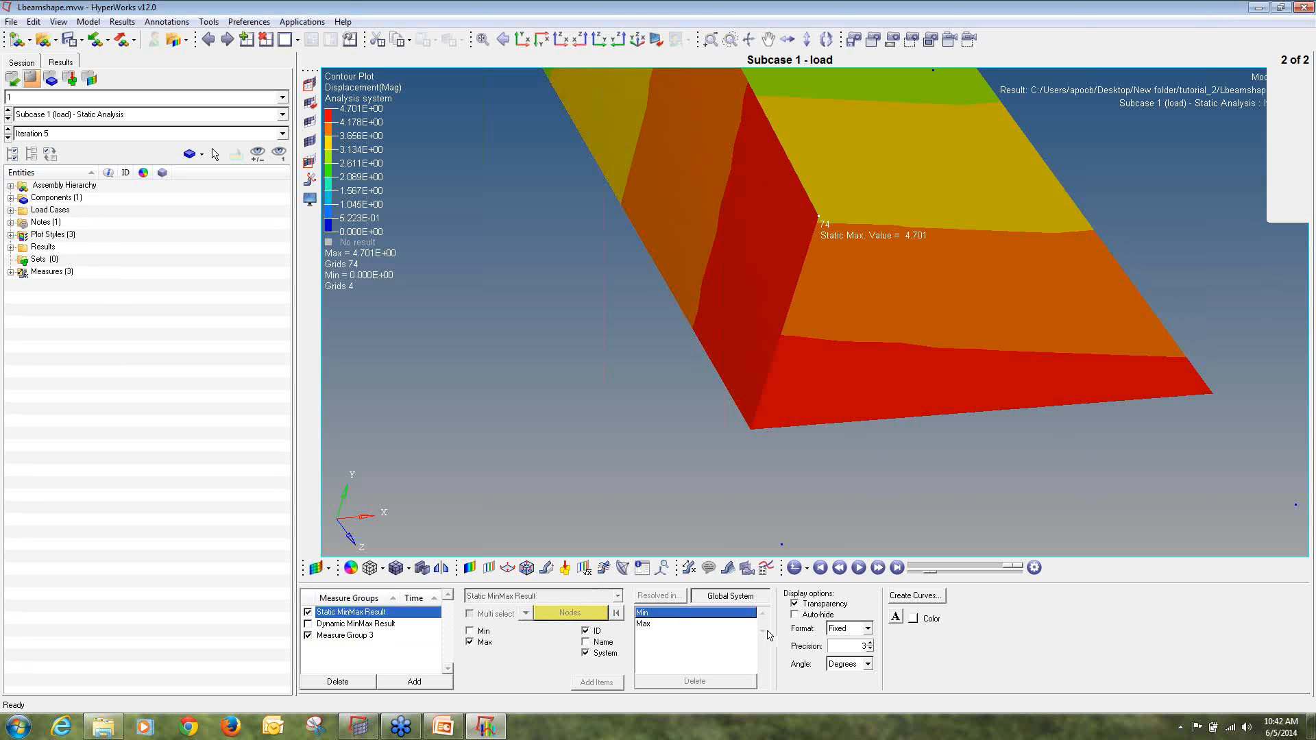
click(357, 636)
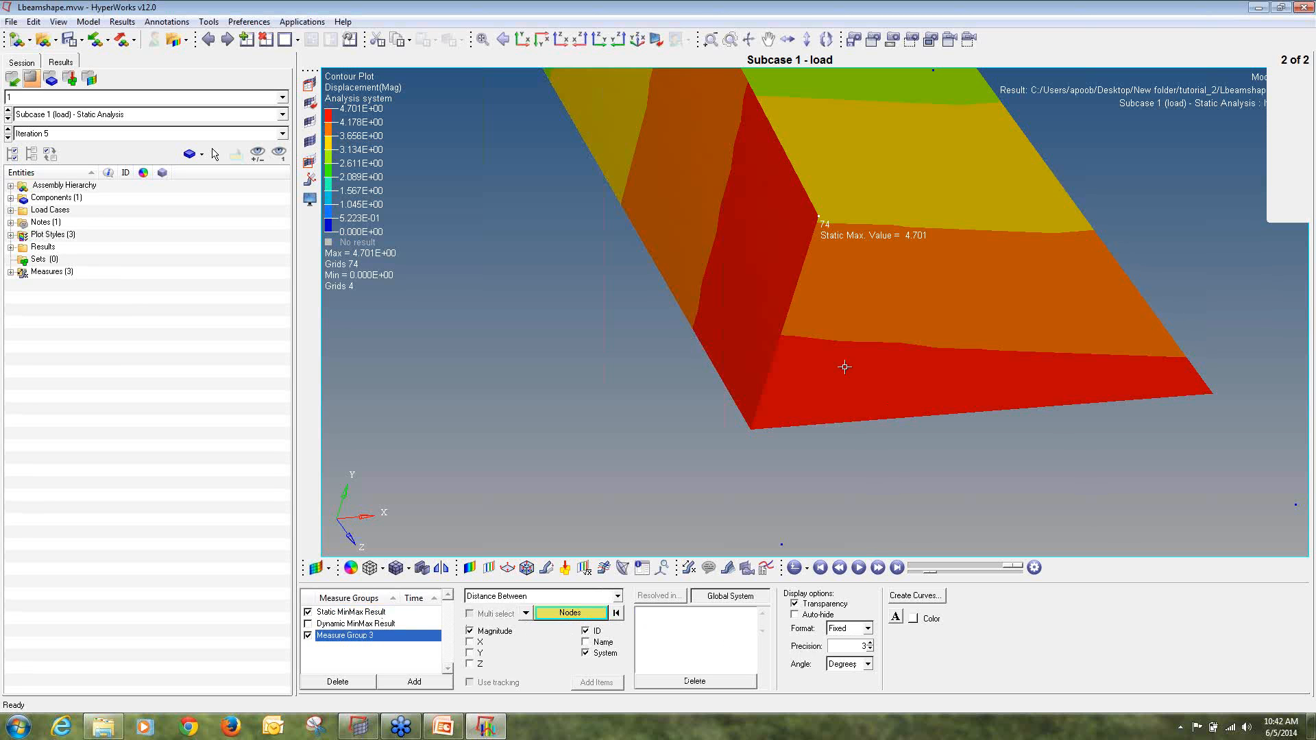
ctrl+right_drag(814, 400, 947, 416)
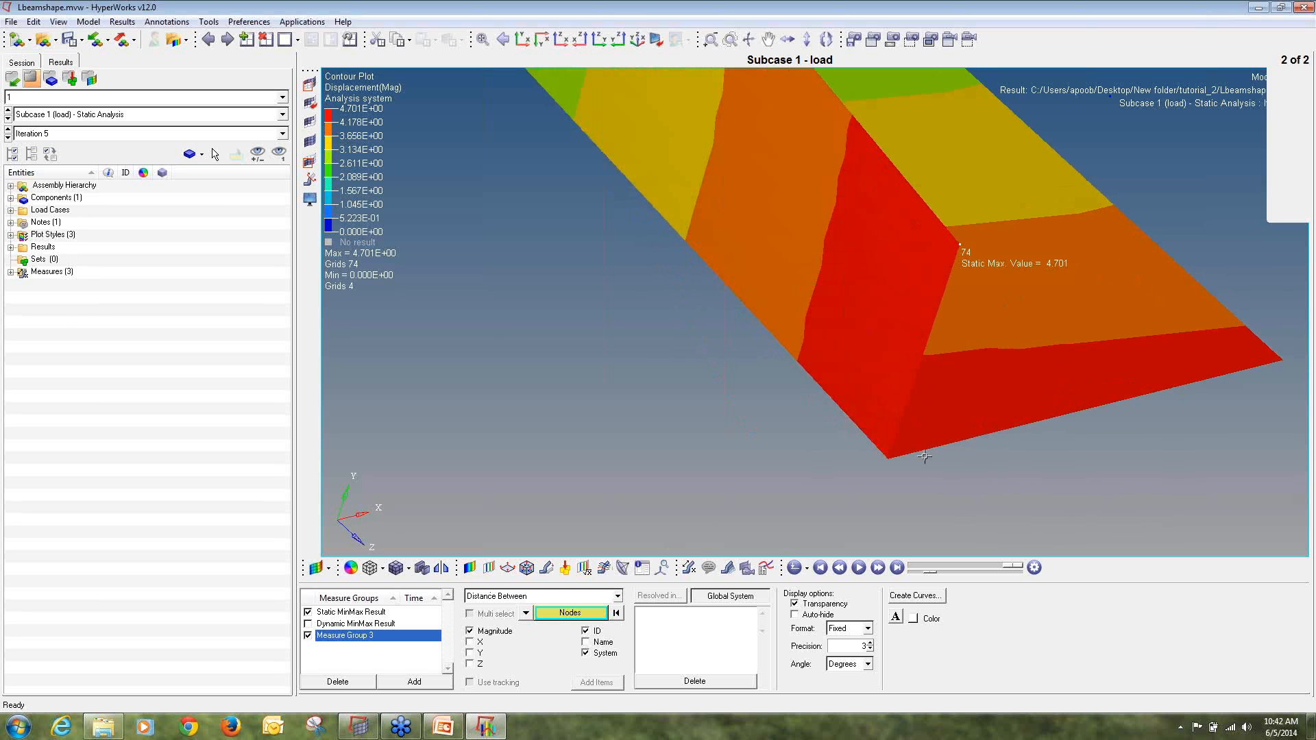
- Limit the displacement contour to the elements at the L-section's corner on the beam's free end
click(469, 568)
click(483, 608)
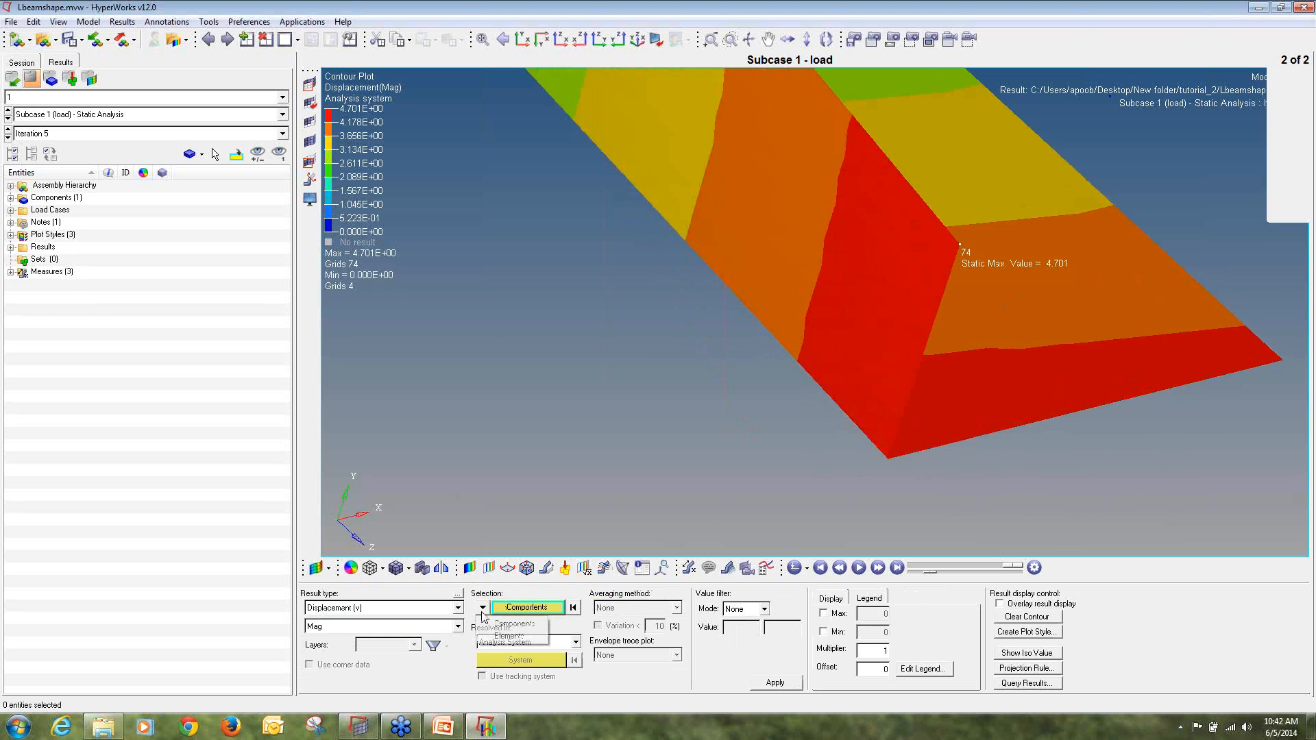
click(514, 633)
shift+drag(776, 411, 947, 496)
scroll(929, 480, up, 4)
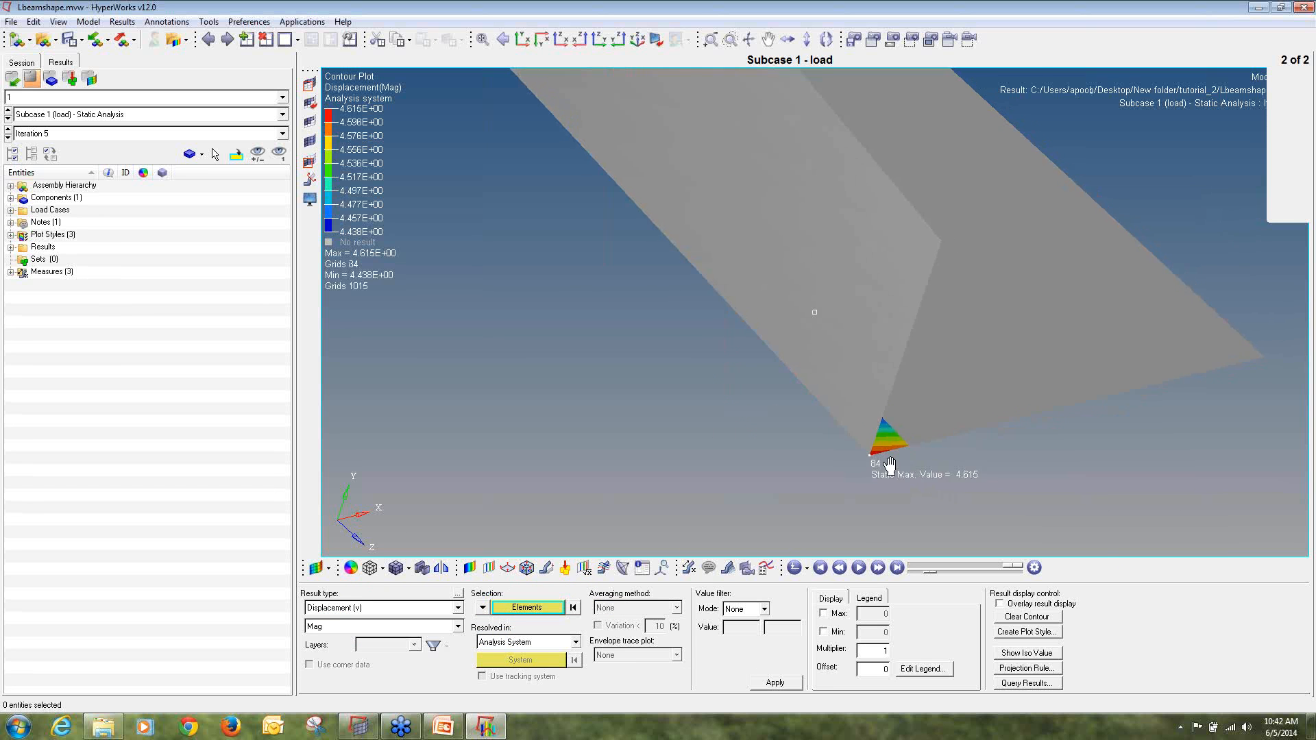
- Compare the maximum displacement at the free-end corner node between Iteration 0 and Iteration 5
click(8, 128)
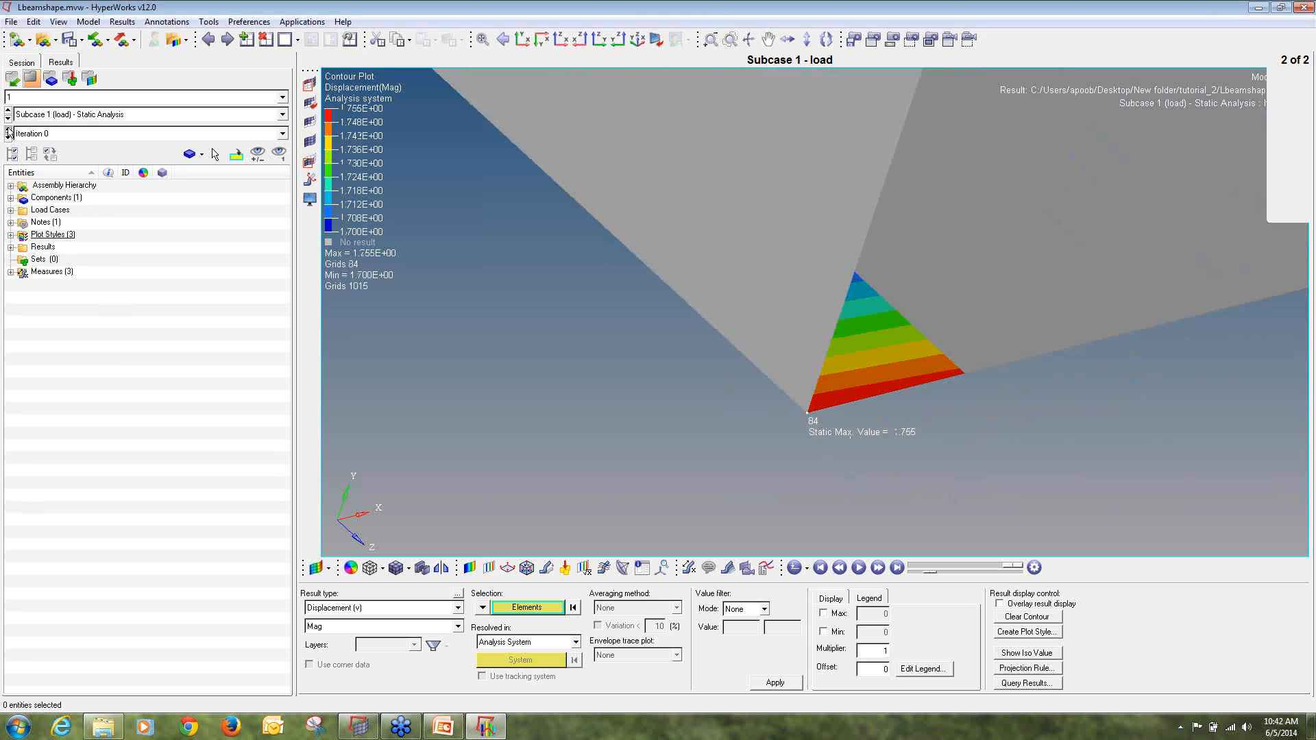
click(9, 129)
click(8, 129)
click(8, 129)
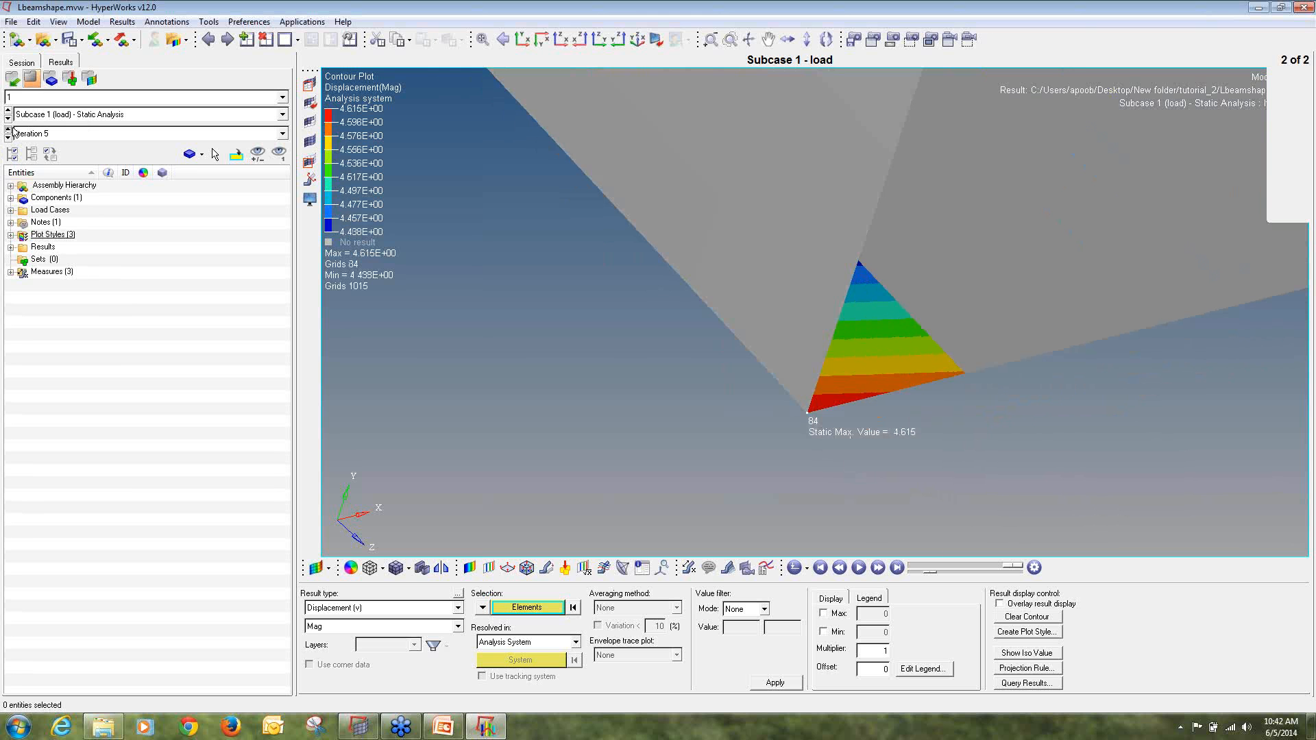
ctrl+drag(878, 375, 675, 372)
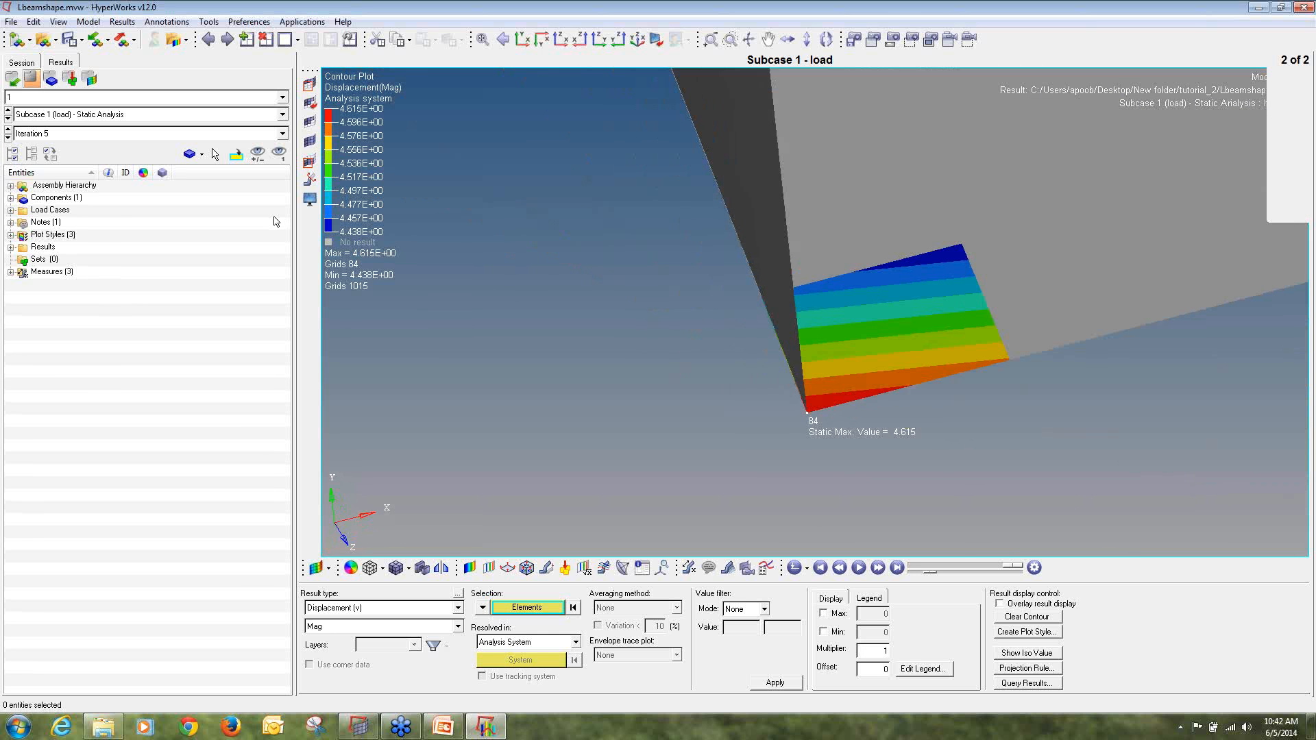
- Reapply the displacement contour to all of the beam's elements and view the L-section from its end
click(528, 609)
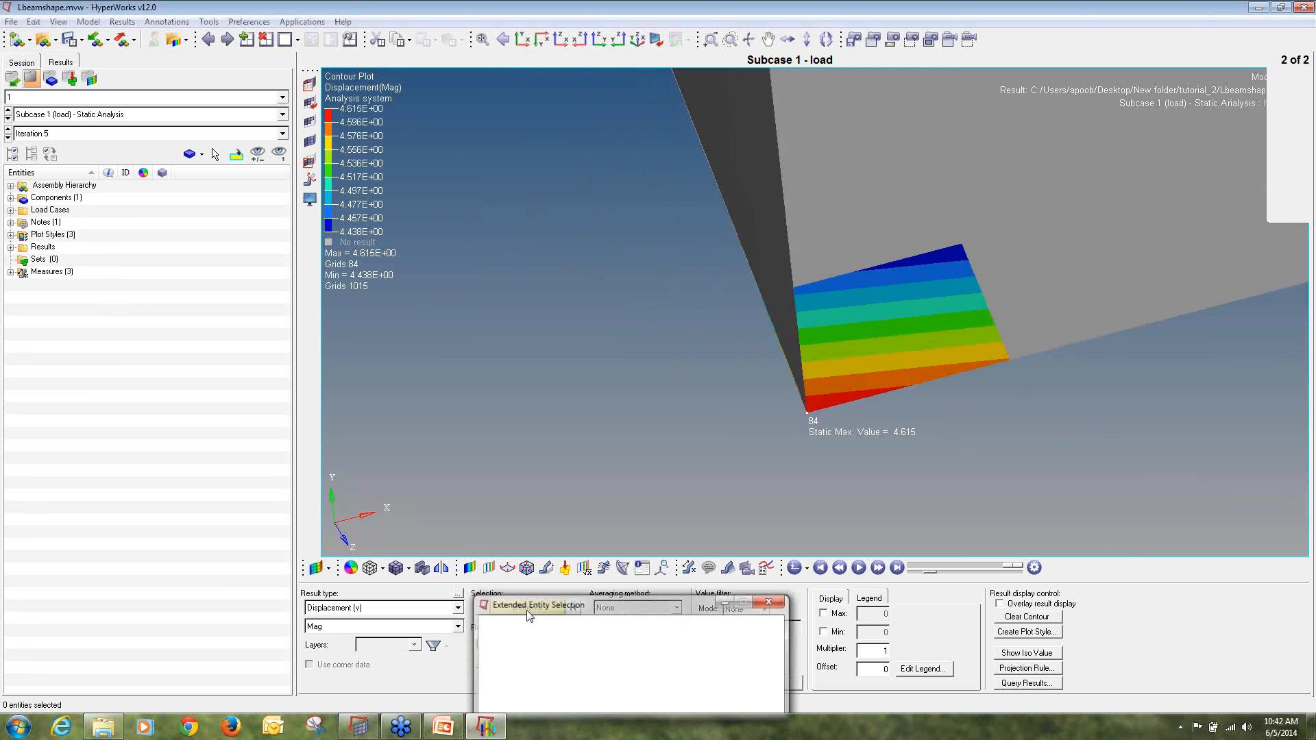
click(504, 648)
click(775, 683)
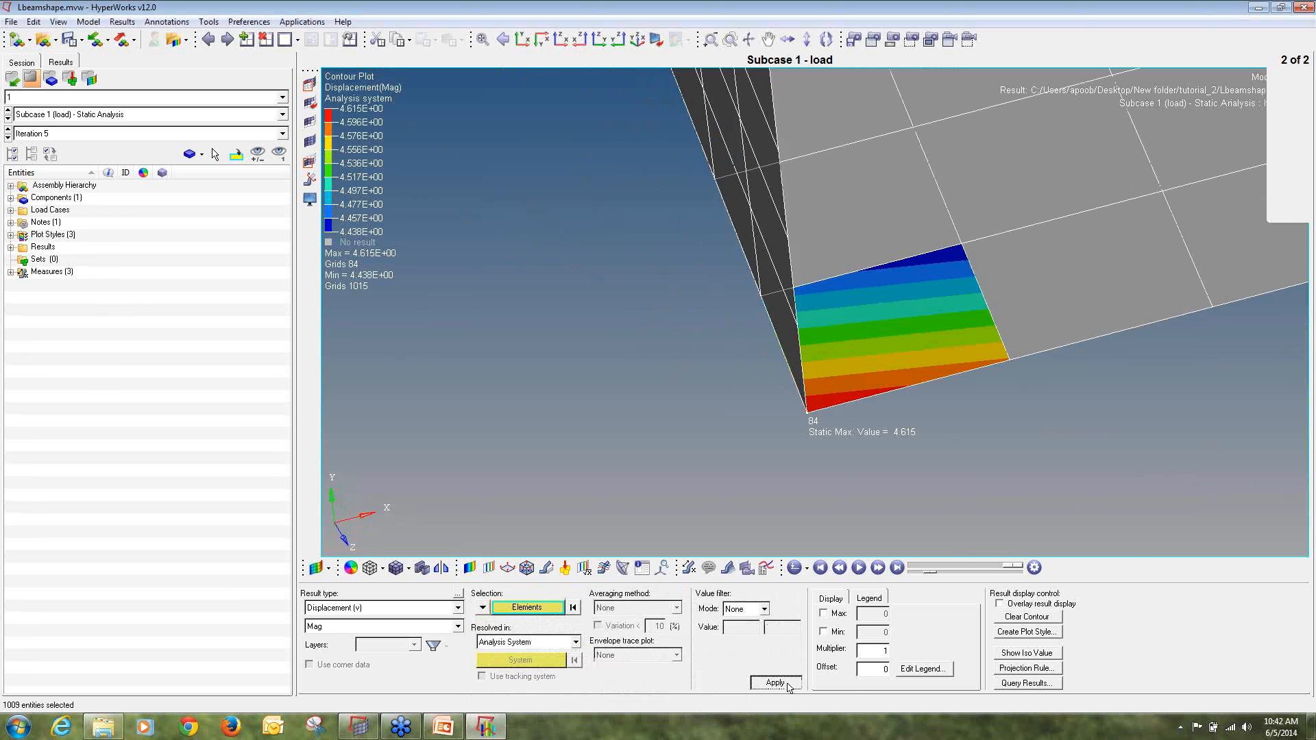
ctrl+scroll(694, 394, down, 10)
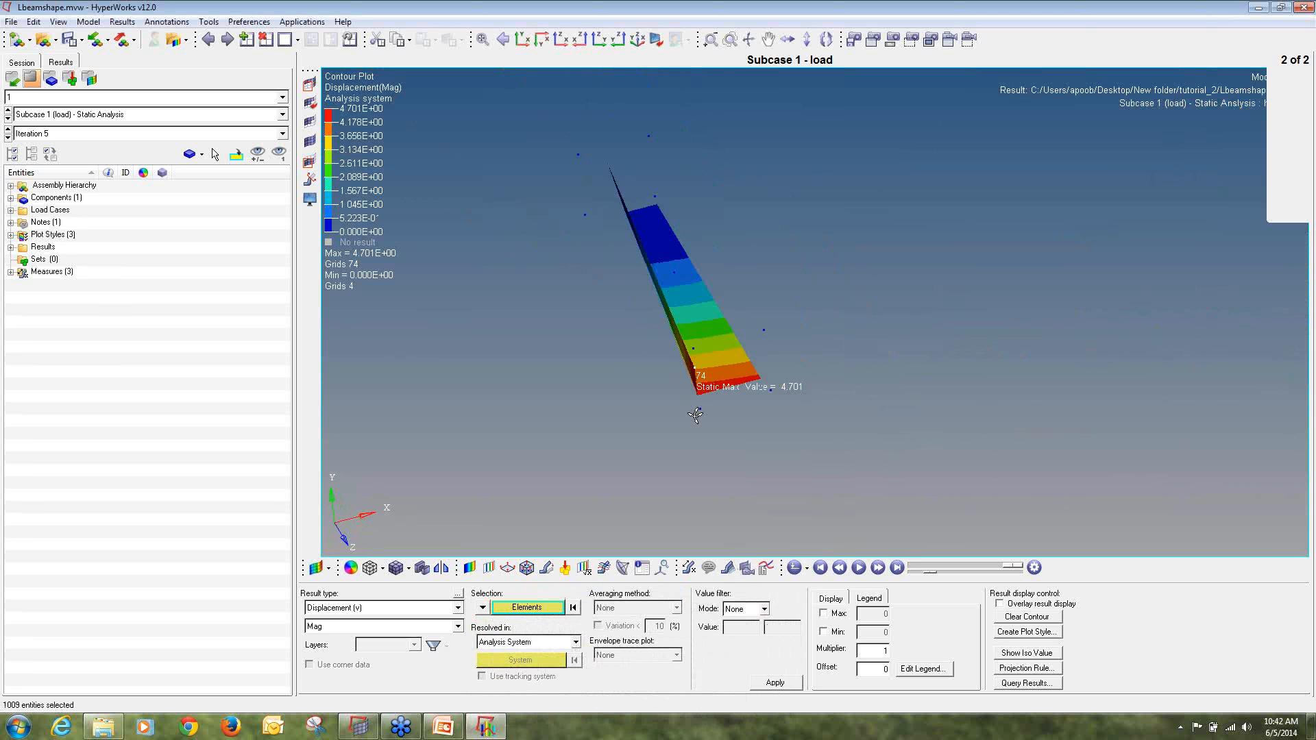
ctrl+drag(696, 415, 672, 396)
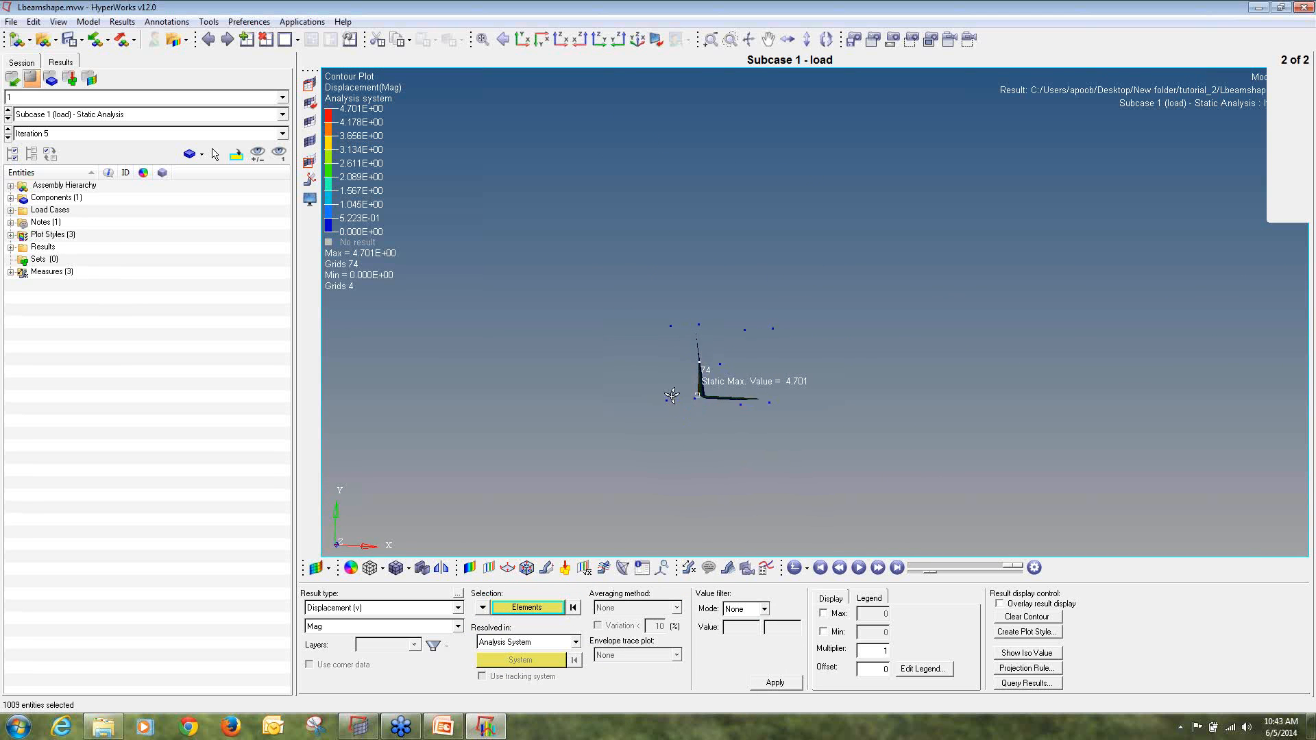
- Overlay the undeformed shape as a wireframe on the Iteration 5 static analysis result
click(546, 567)
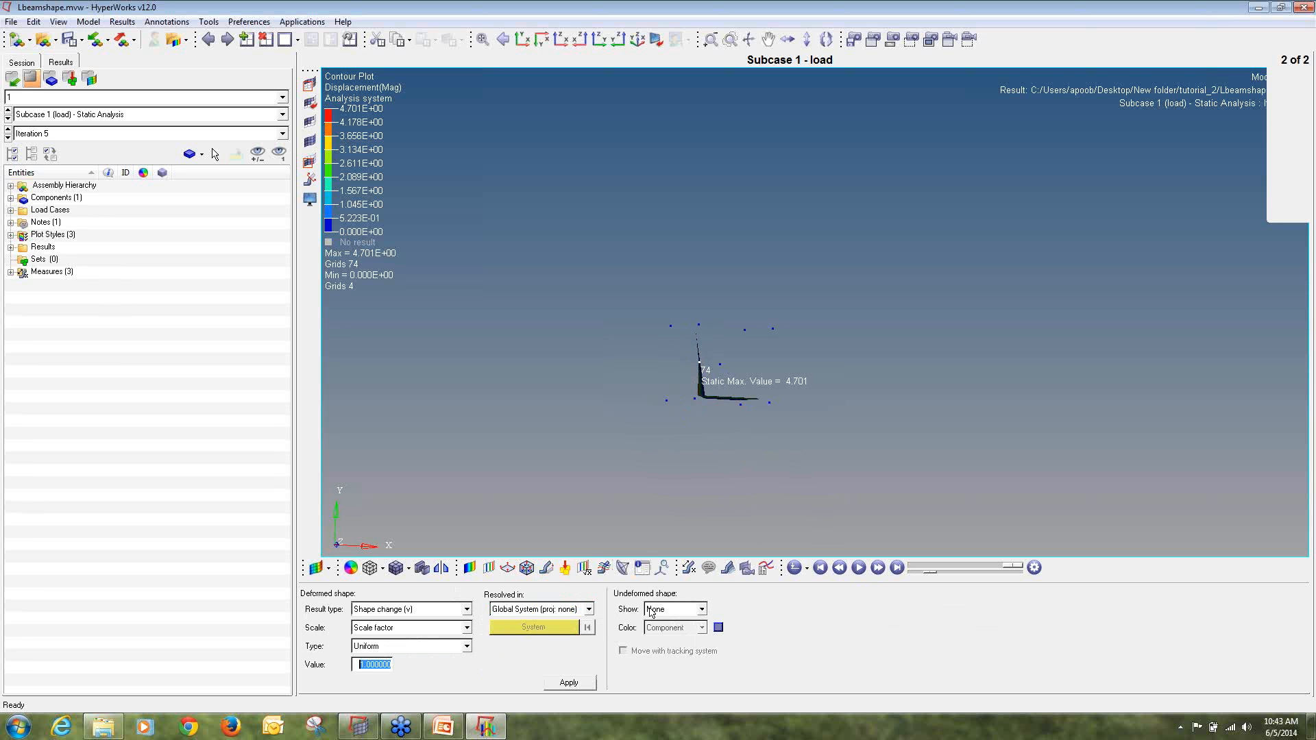
click(653, 610)
click(662, 633)
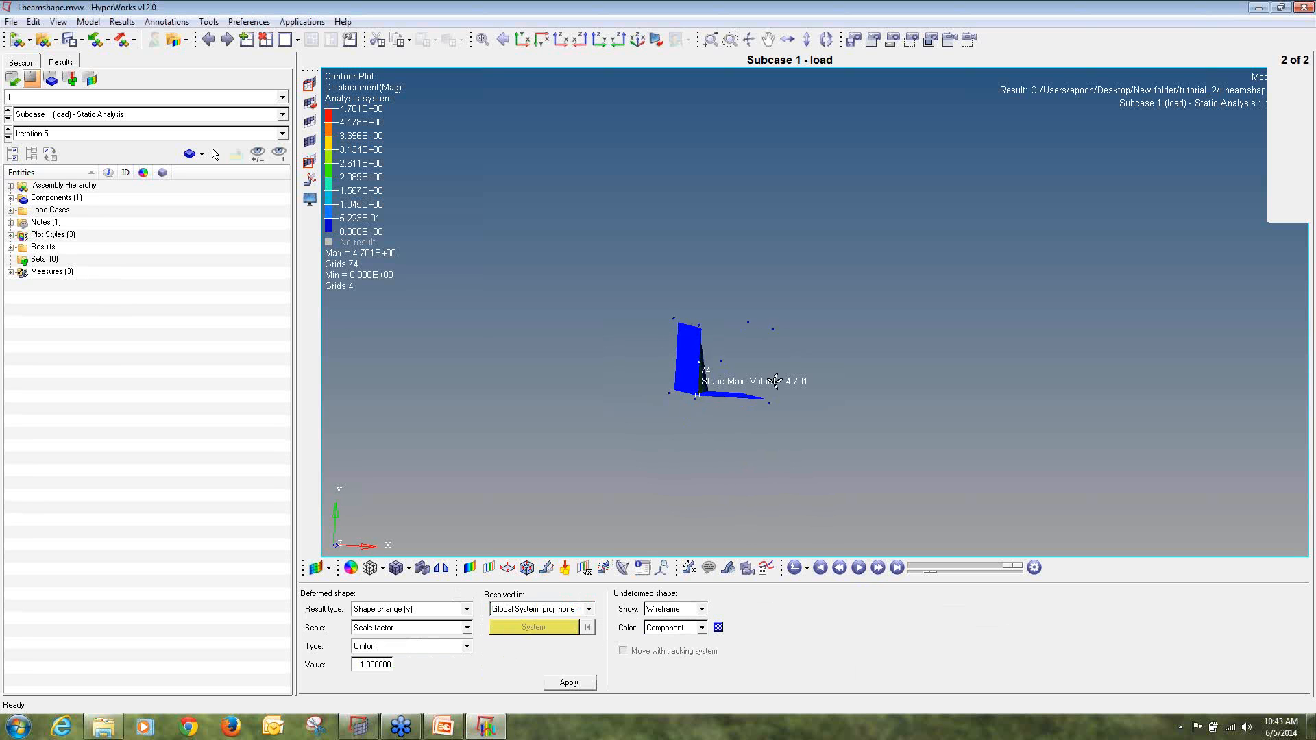
- Colour the undeformed wireframe by mesh and compare it with the deformed beam from the side
click(658, 629)
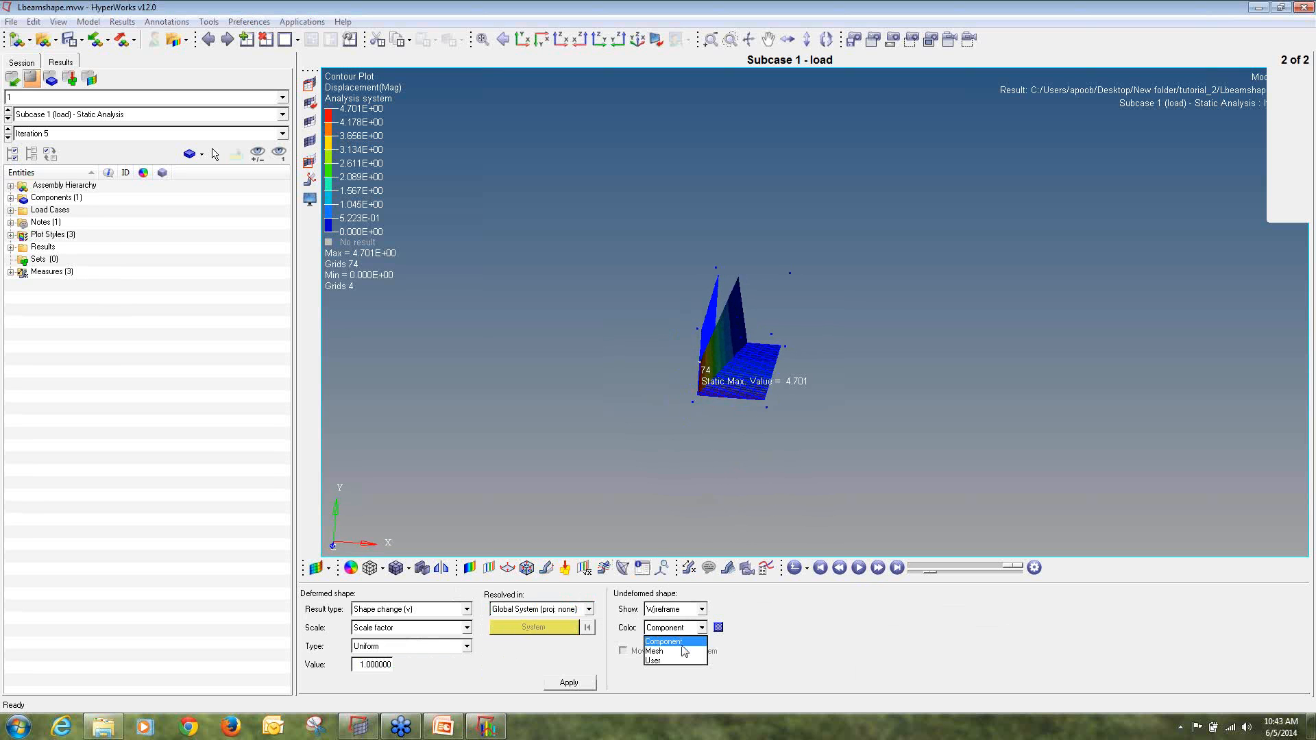
click(680, 657)
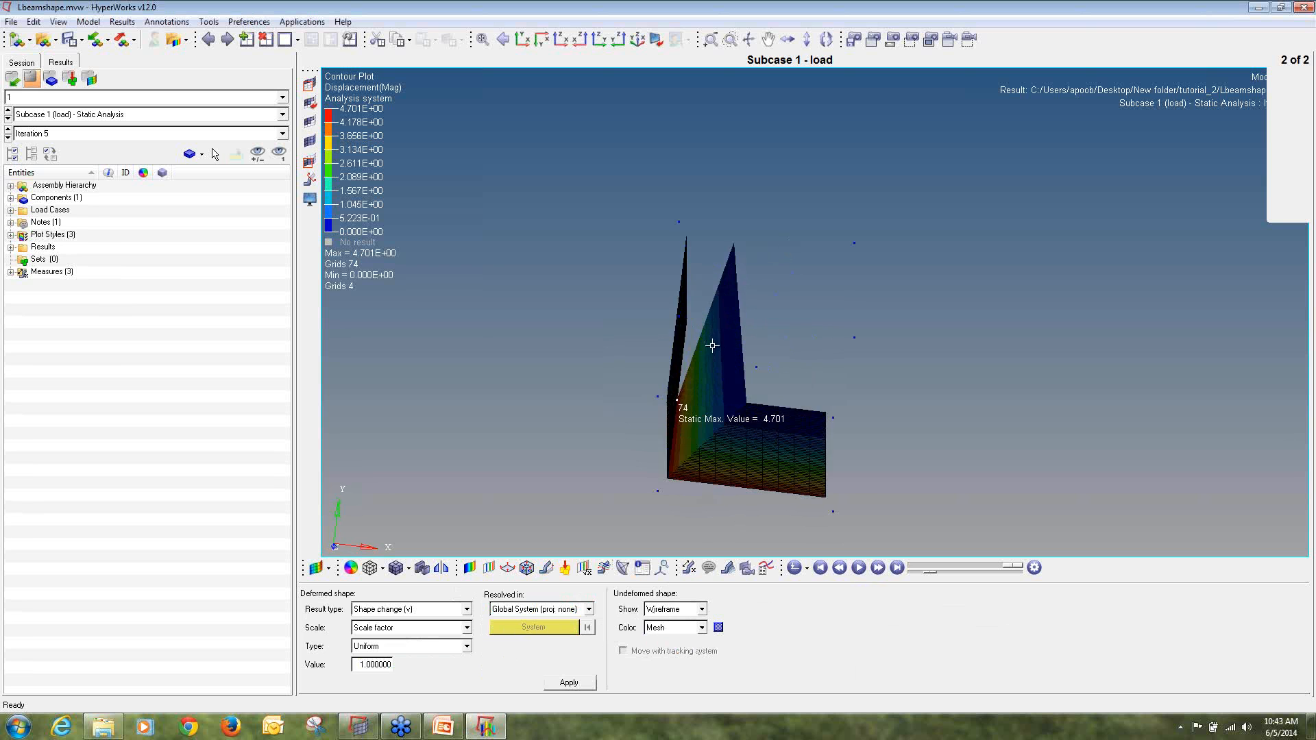
ctrl+drag(808, 395, 602, 359)
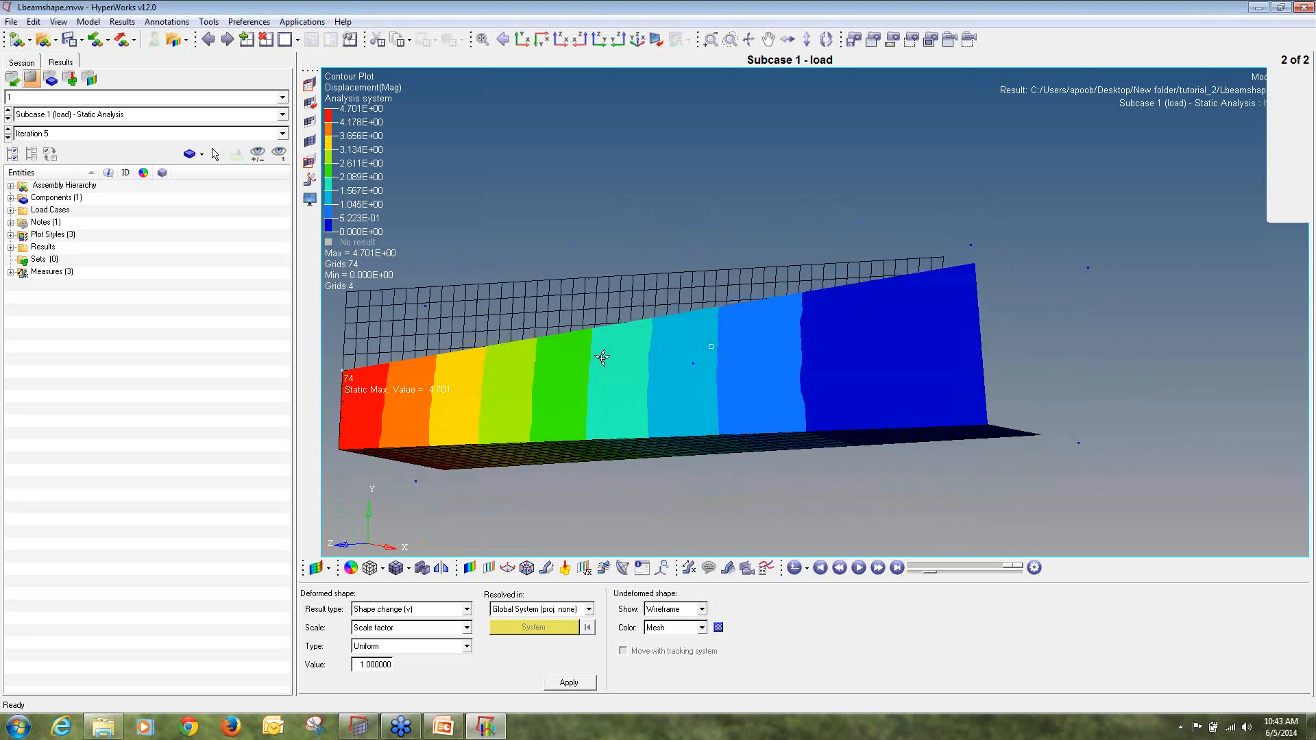
ctrl+scroll(601, 359, down, 4)
ctrl+right_drag(602, 358, 669, 359)
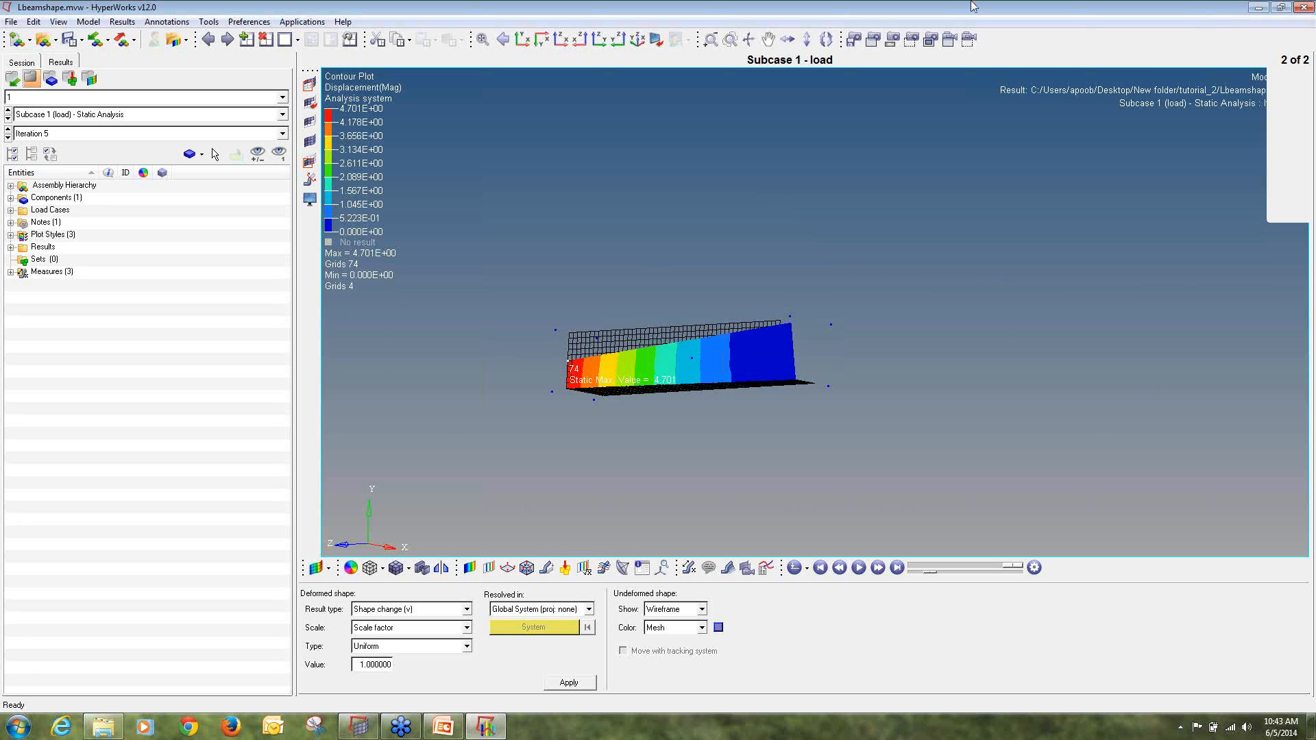
- Close HyperView, switch to PowerPoint and present the OS-5020 slide on the 3-D bracket free-shape optimization
click(1304, 7)
click(699, 408)
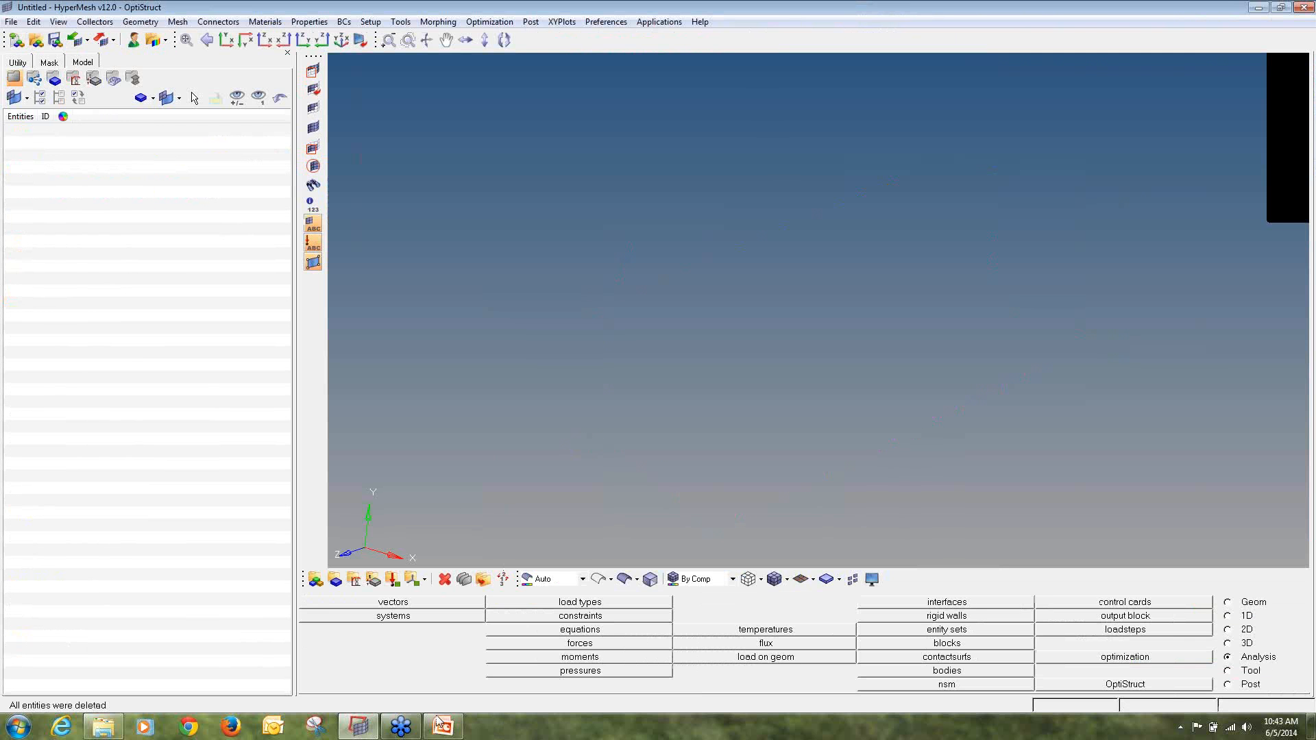
click(443, 727)
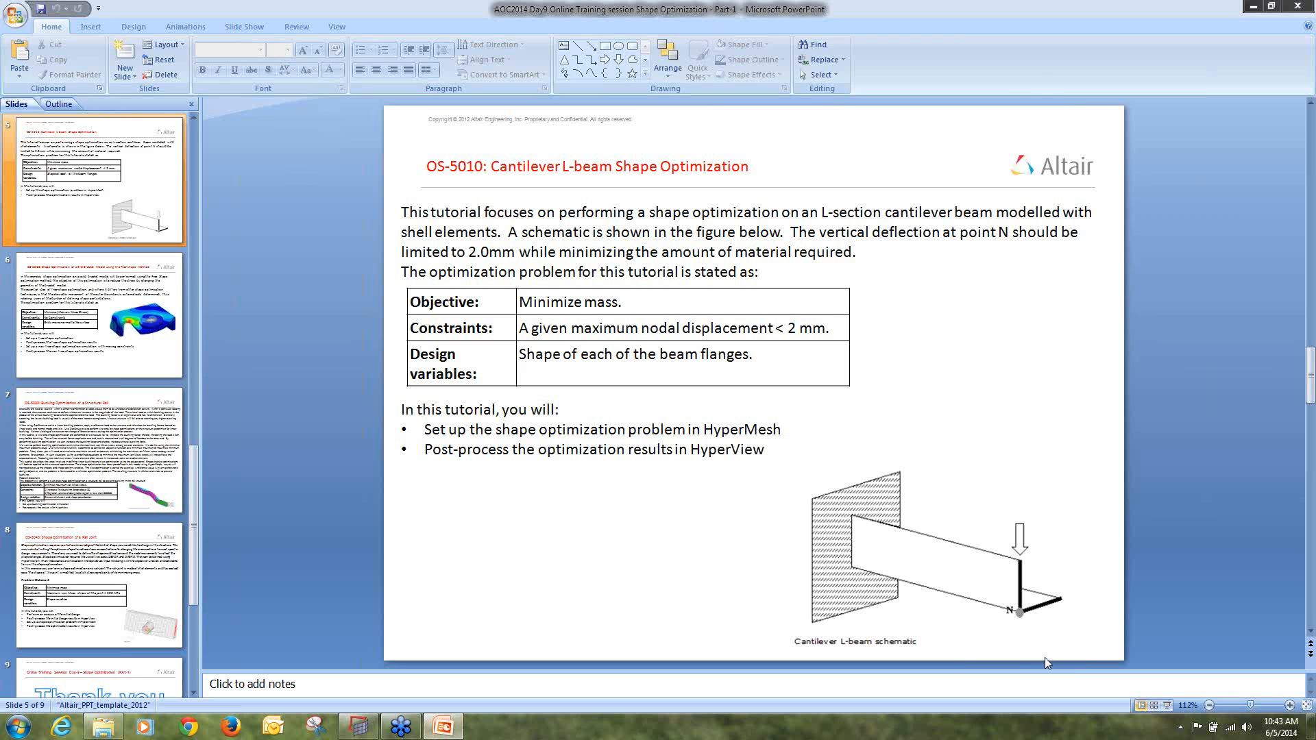
click(1167, 705)
key(Right)
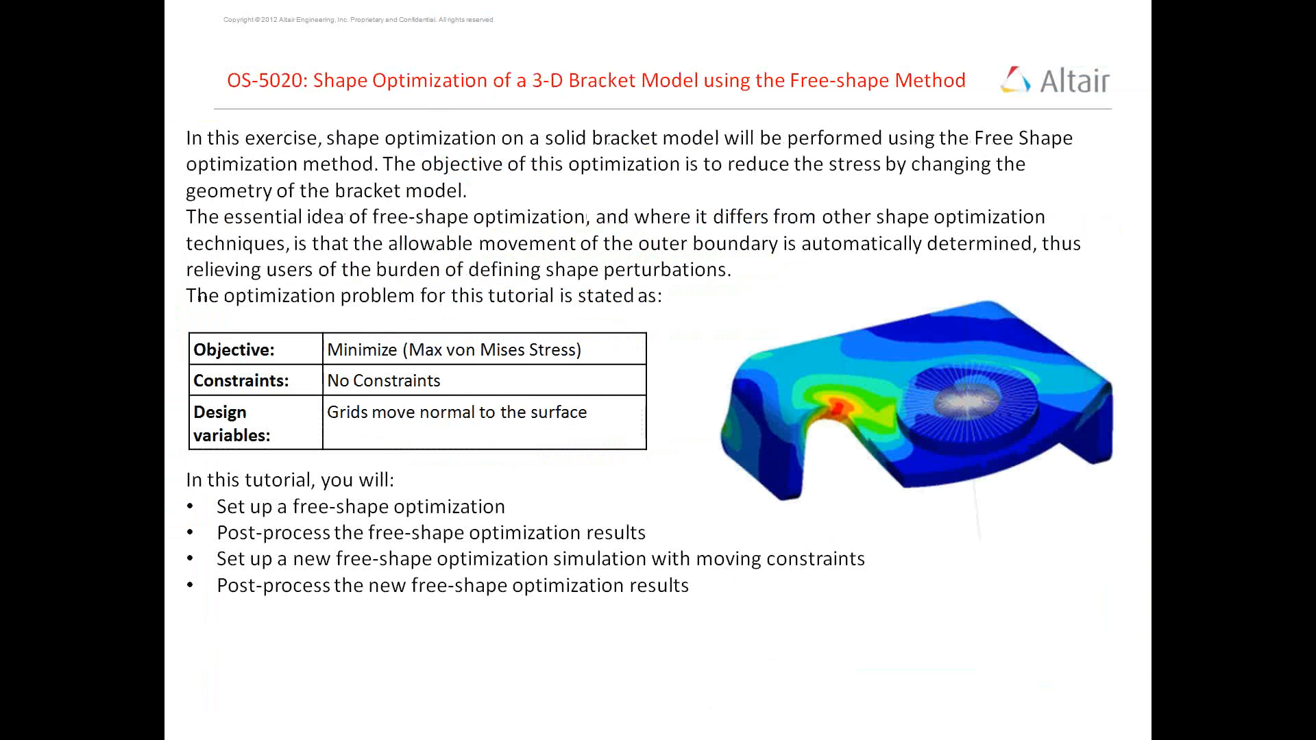
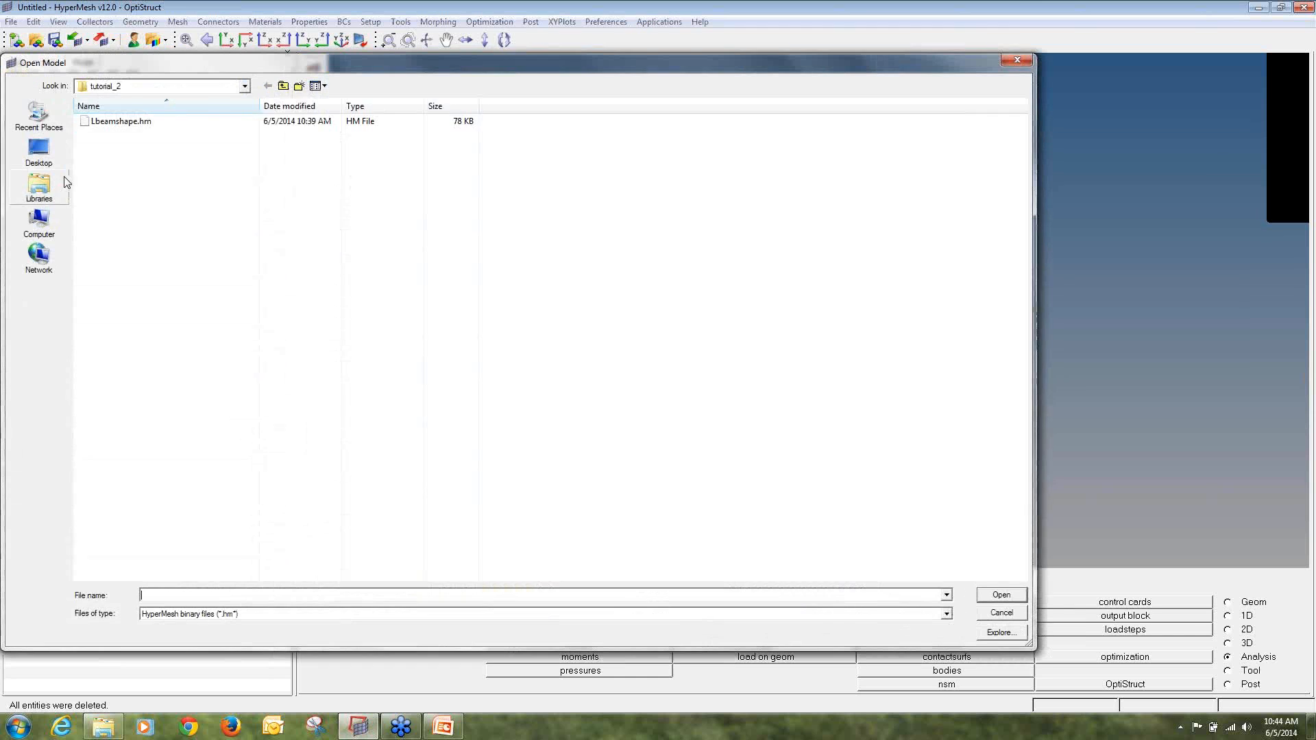
- Open free_Shape3D.hm from the Day9 Shape Optimization Part-1 training folder in HyperMesh and show the whole bracket in an angled view
click(39, 151)
double_click(119, 167)
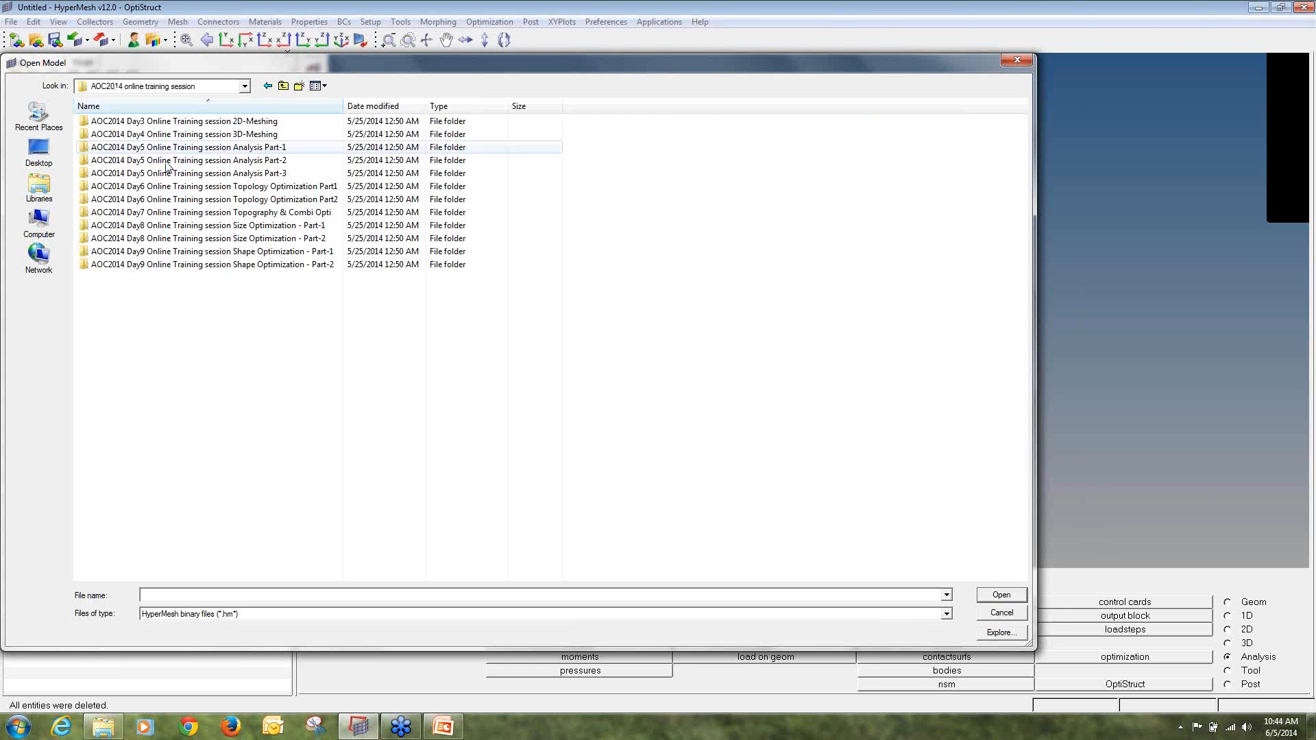
double_click(226, 251)
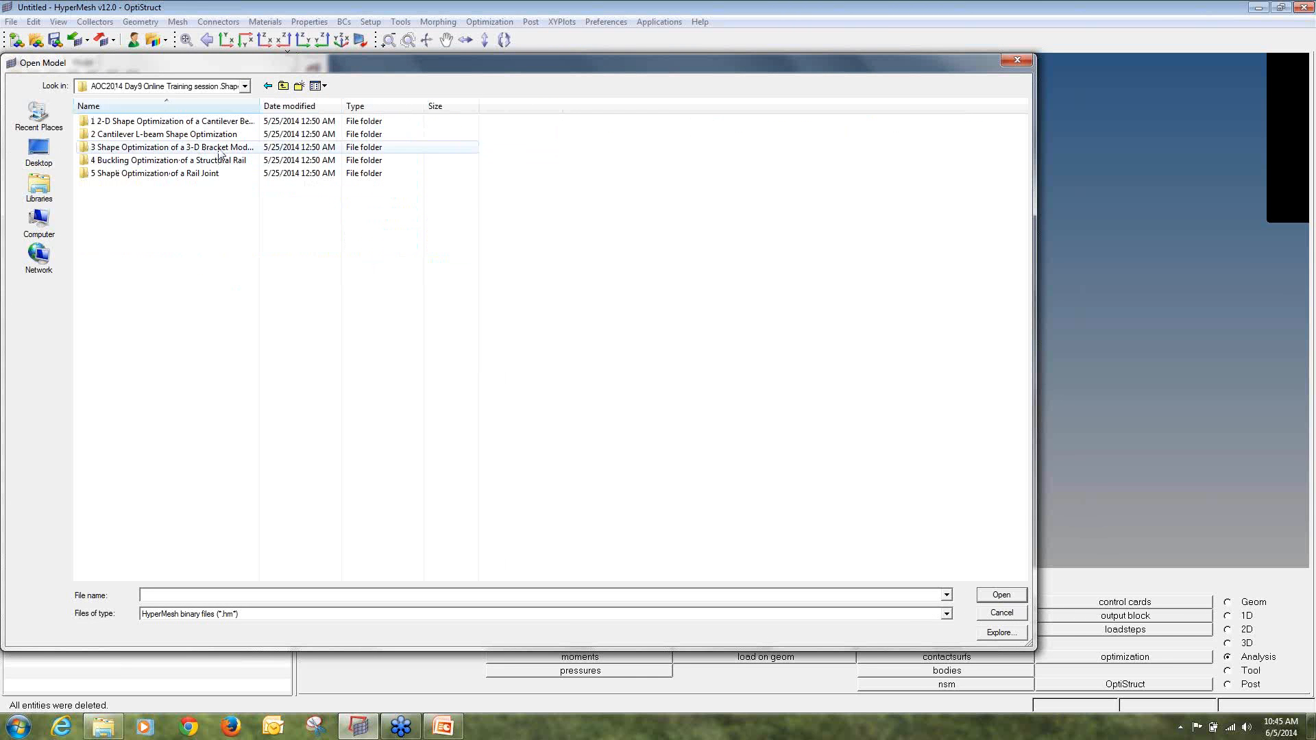
double_click(219, 146)
click(173, 124)
double_click(173, 124)
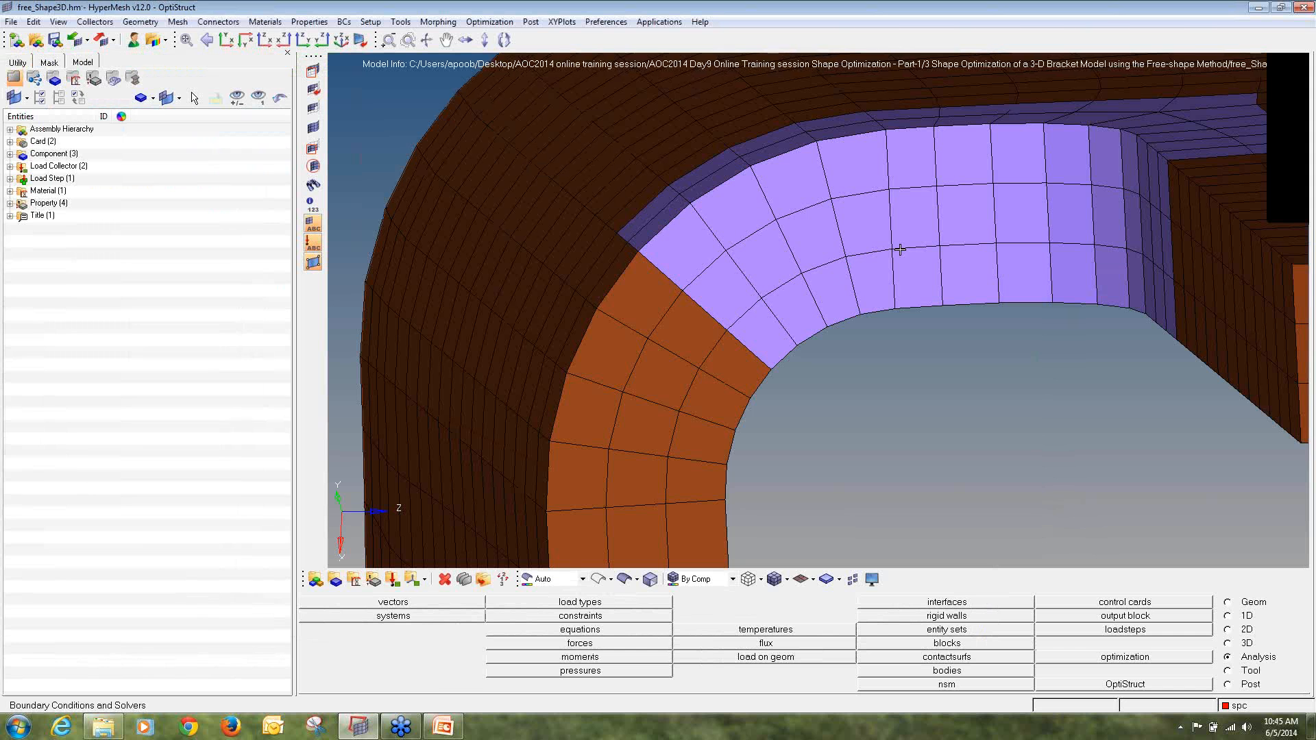
key(f)
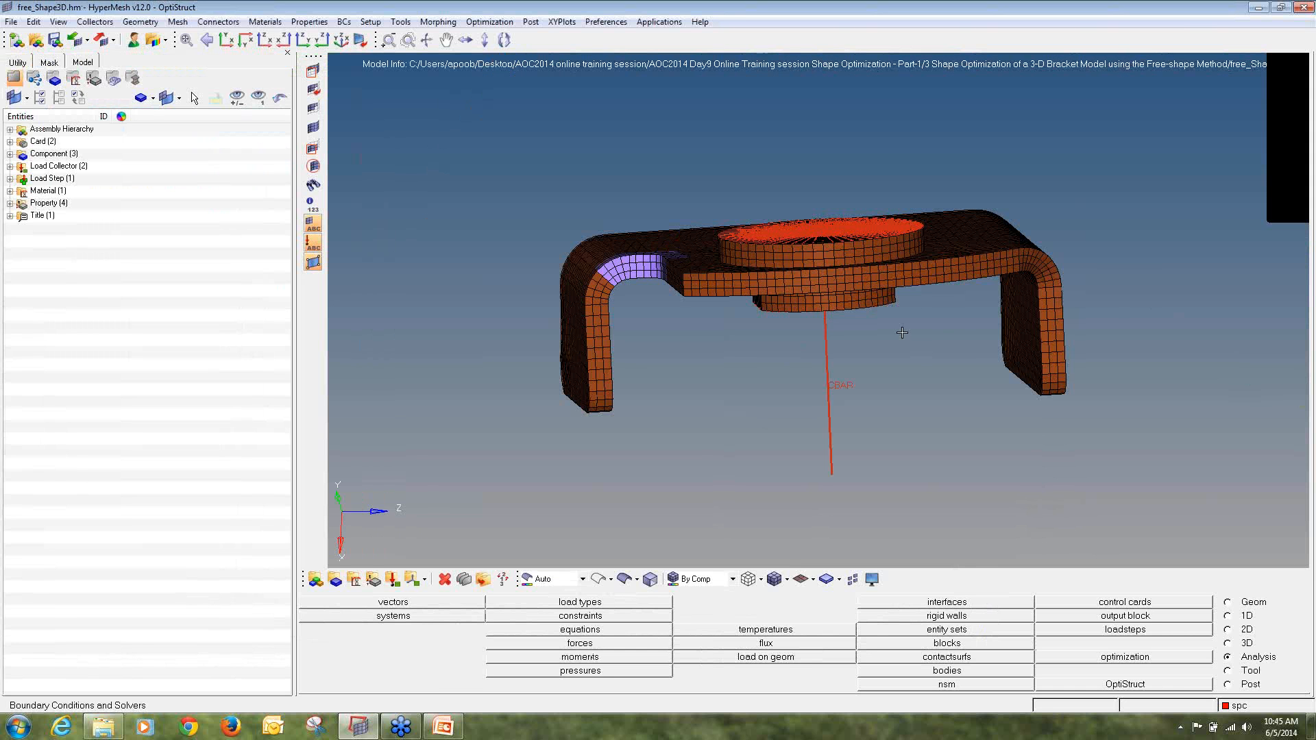
ctrl+drag(831, 294, 757, 388)
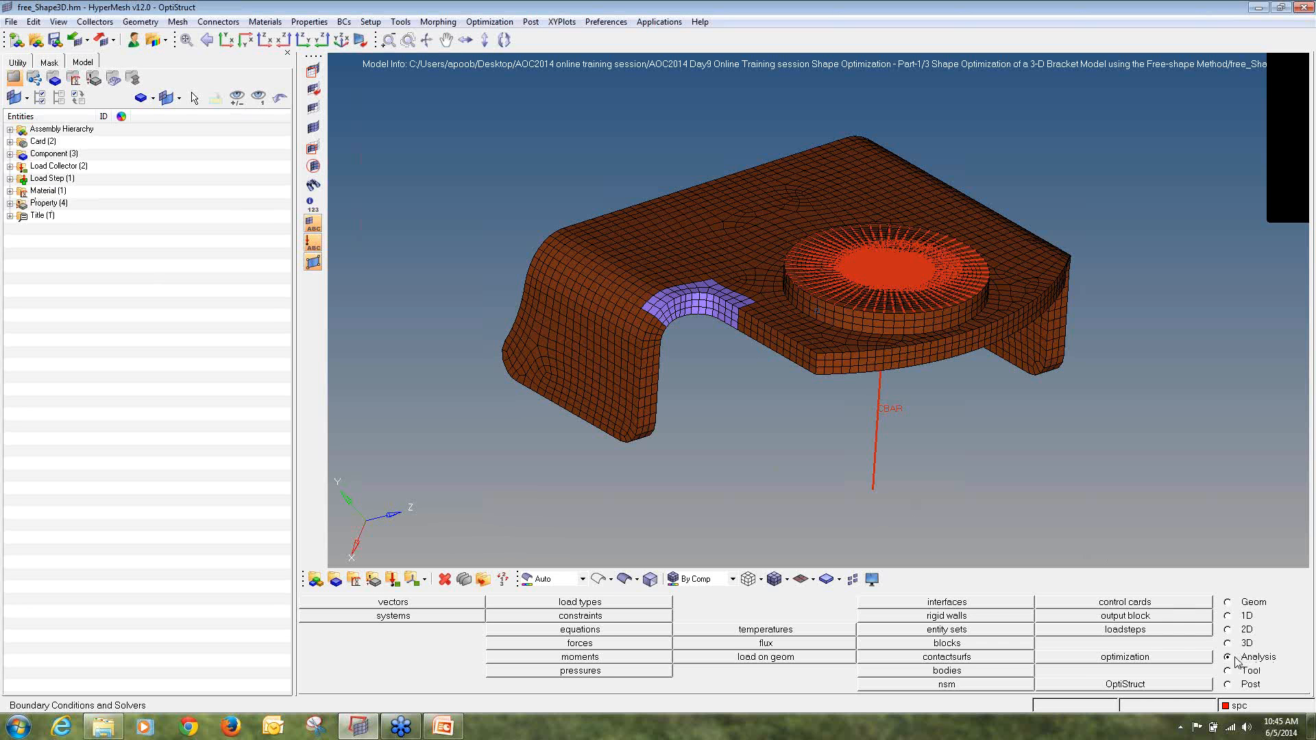
- Create a free-shape design variable named "shape" from the nodes on the purple curved inner edge face of the bracket
click(1189, 659)
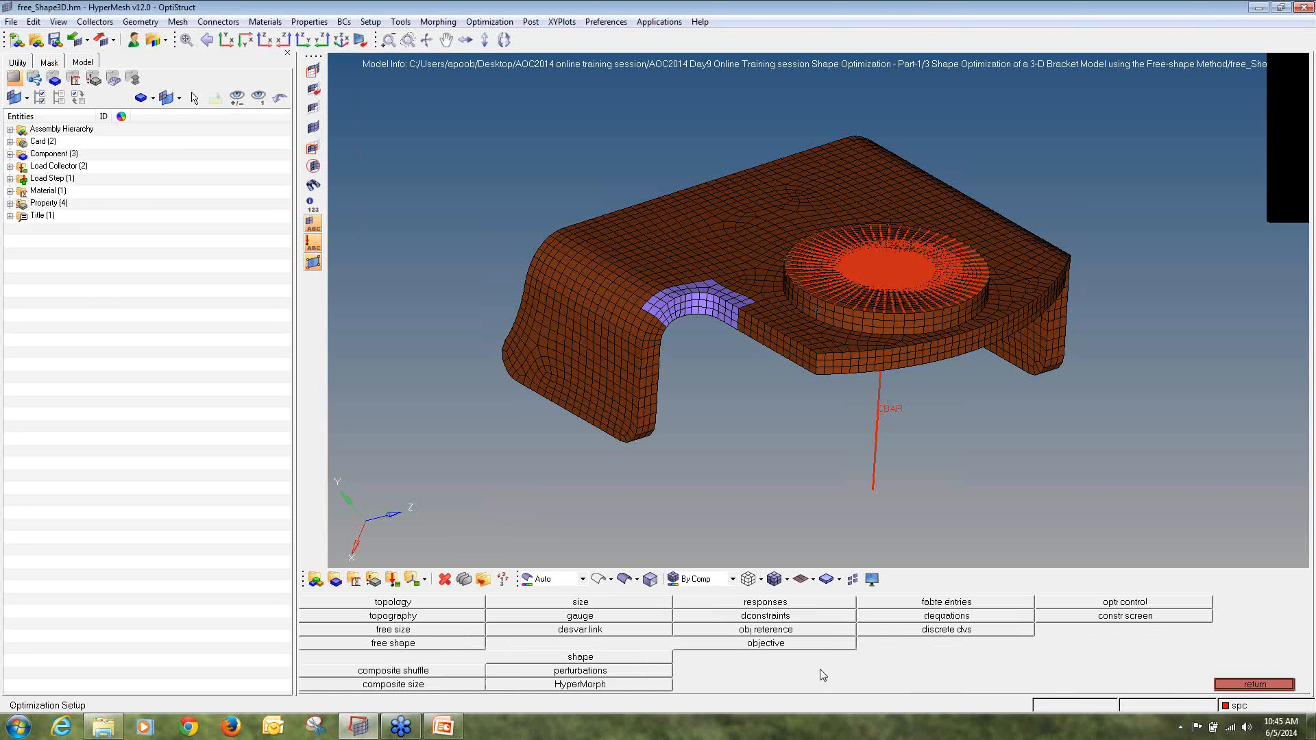
click(421, 647)
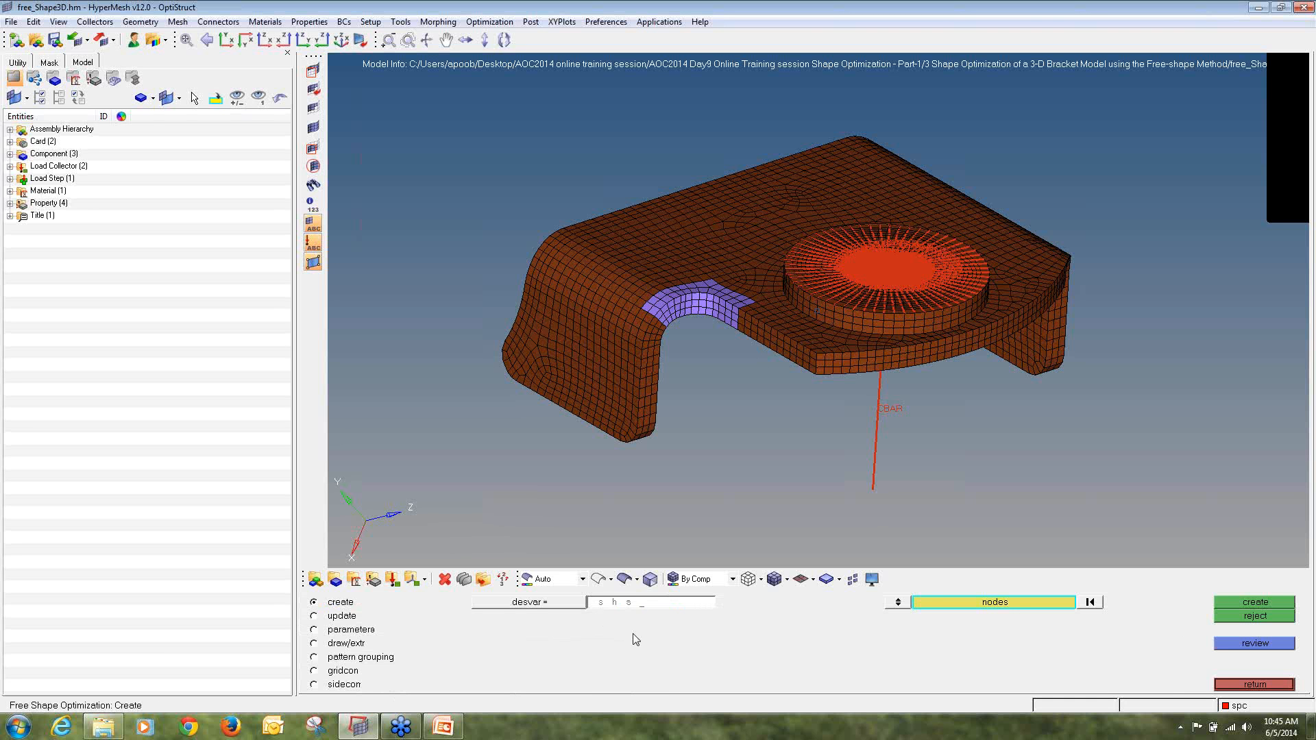
text(shape)
scroll(617, 274, up, 5)
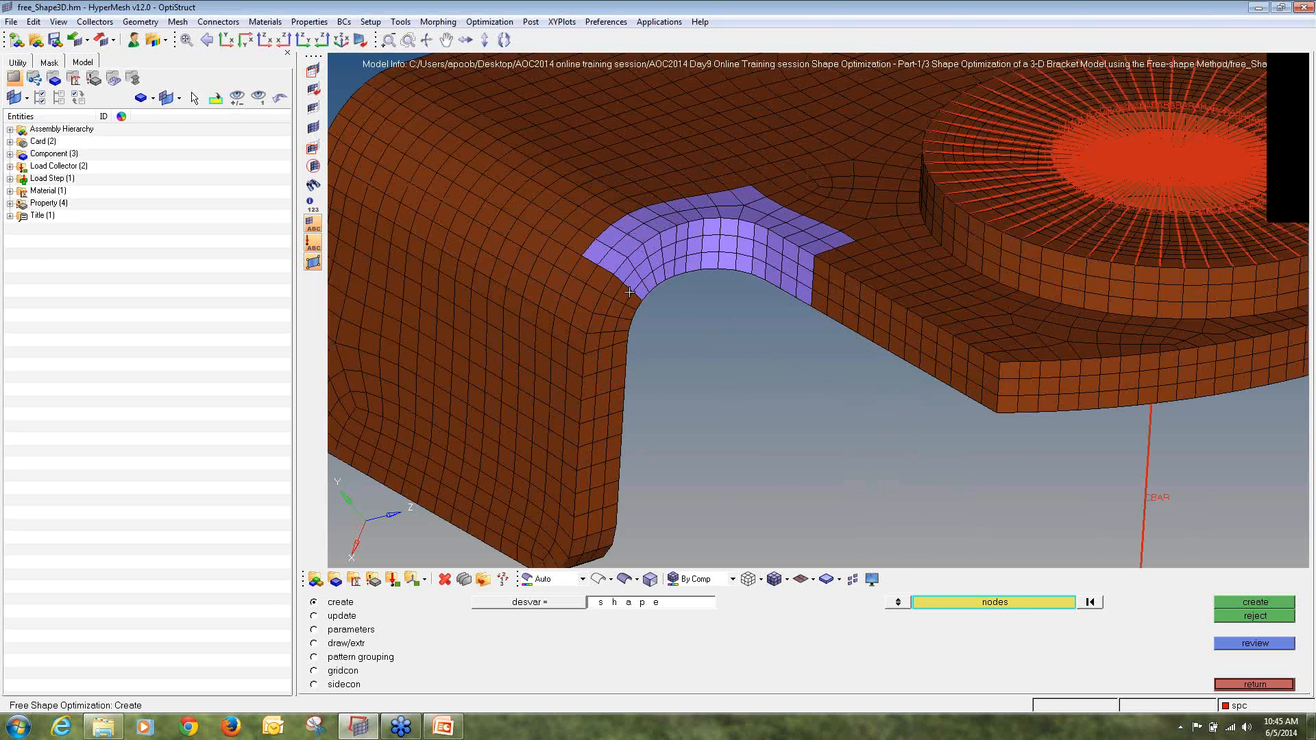
click(621, 278)
click(638, 293)
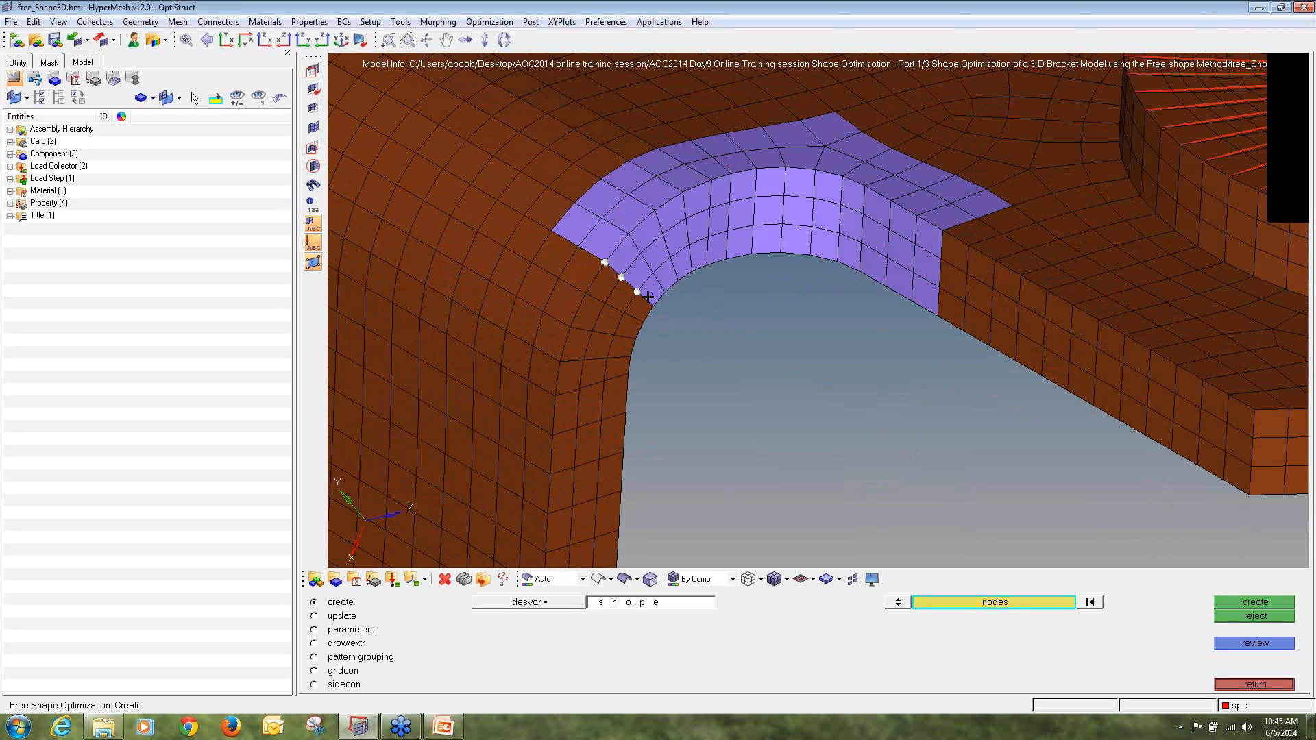
click(653, 307)
click(665, 294)
click(653, 274)
click(641, 254)
click(628, 235)
click(654, 210)
click(663, 234)
click(671, 258)
click(679, 281)
click(692, 272)
click(690, 245)
click(686, 219)
click(683, 193)
click(712, 180)
click(710, 208)
click(709, 237)
click(706, 266)
click(726, 259)
click(728, 231)
click(729, 203)
click(731, 173)
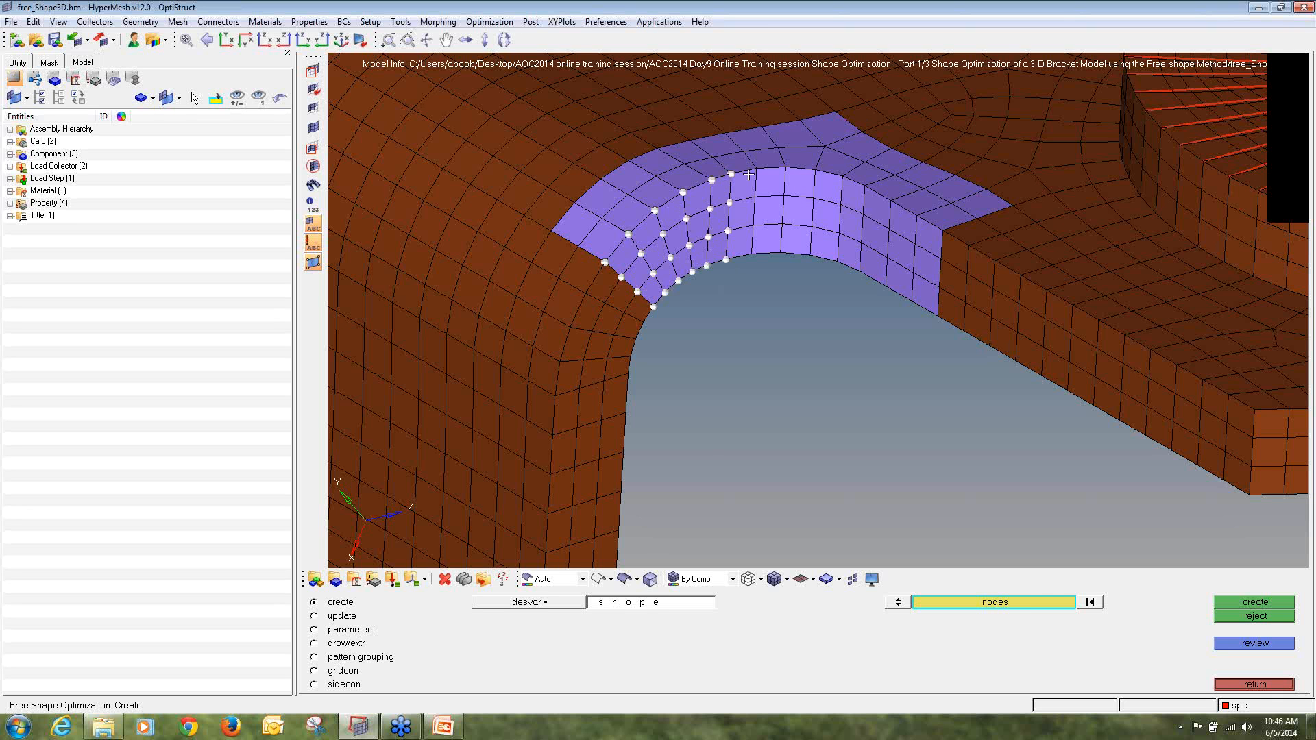
click(757, 169)
click(755, 198)
click(754, 225)
click(752, 254)
click(780, 253)
click(782, 225)
click(785, 167)
click(815, 170)
click(813, 200)
click(811, 227)
click(810, 256)
click(837, 262)
click(839, 233)
click(841, 204)
click(842, 176)
click(864, 186)
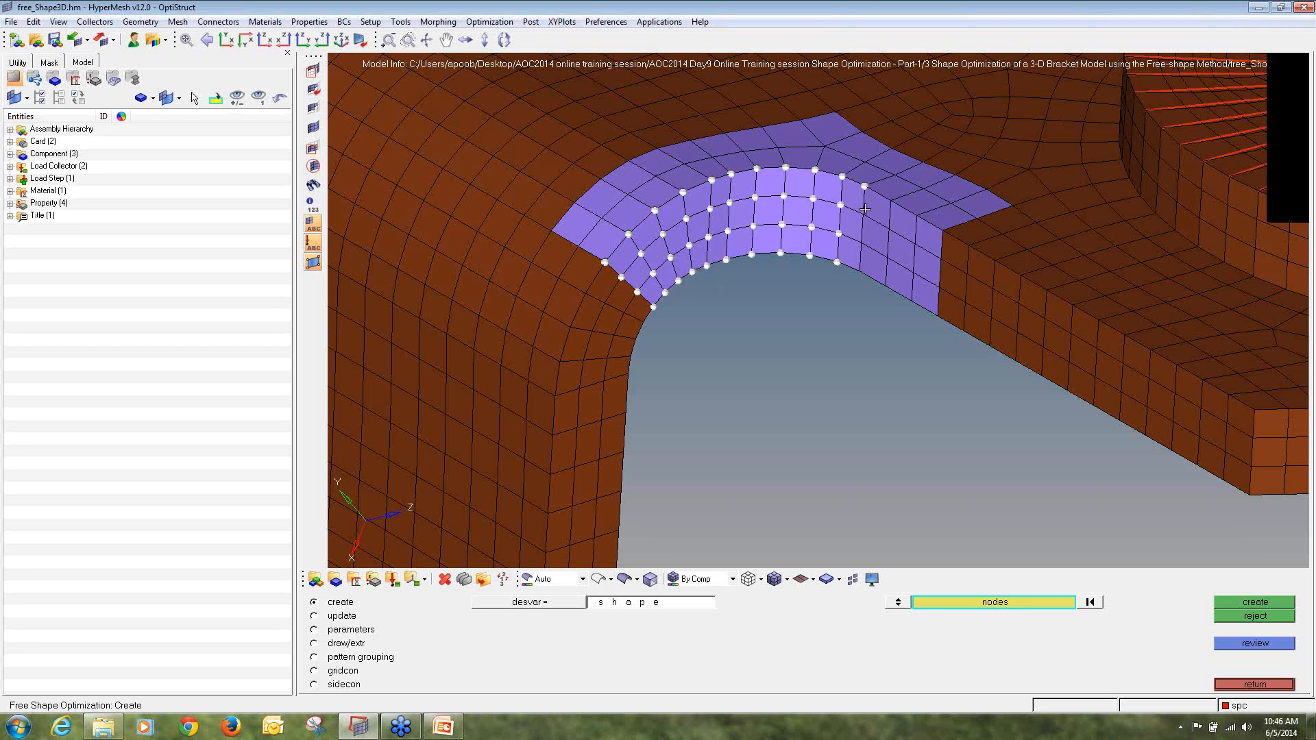
click(862, 215)
click(862, 244)
click(859, 271)
click(885, 286)
click(887, 258)
click(889, 230)
click(891, 201)
click(914, 244)
click(917, 215)
click(915, 244)
click(912, 273)
click(911, 302)
click(937, 317)
click(939, 287)
click(941, 259)
click(942, 233)
click(1246, 600)
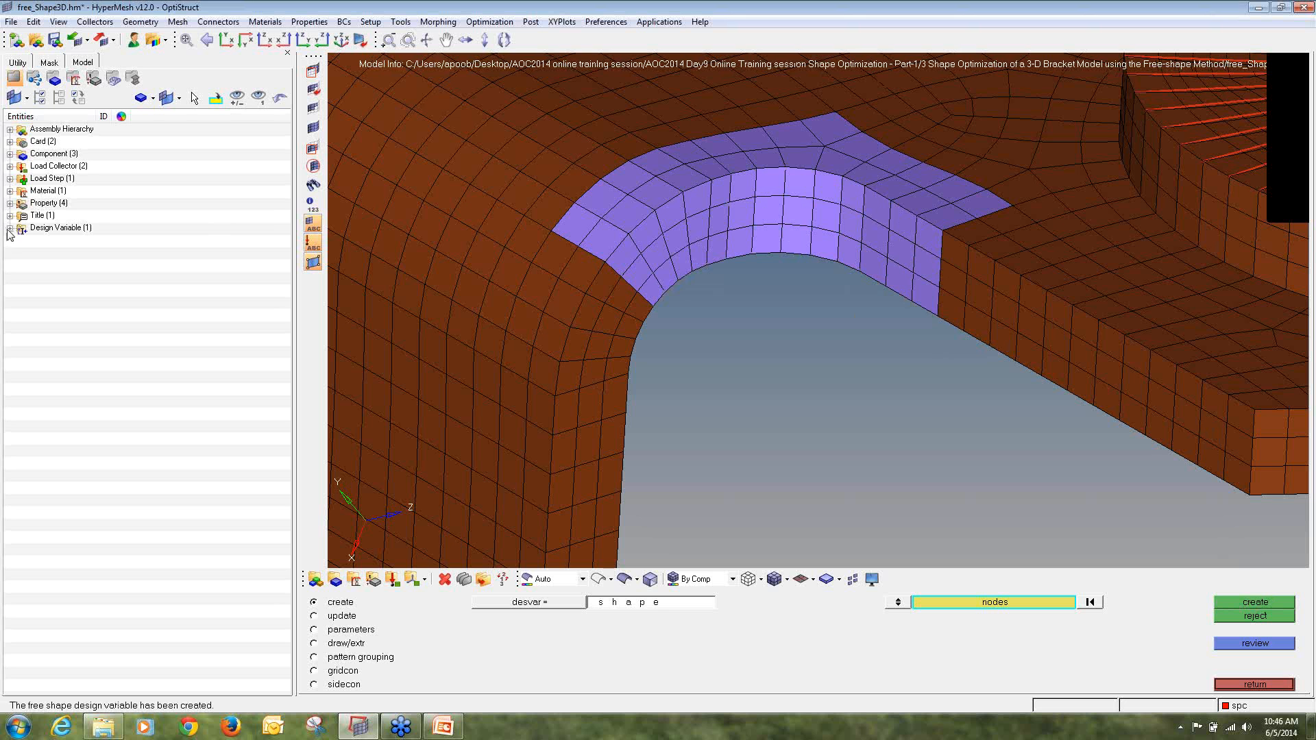
- List the model's design variables and check the node selection options for free shape
click(10, 229)
click(899, 602)
click(899, 603)
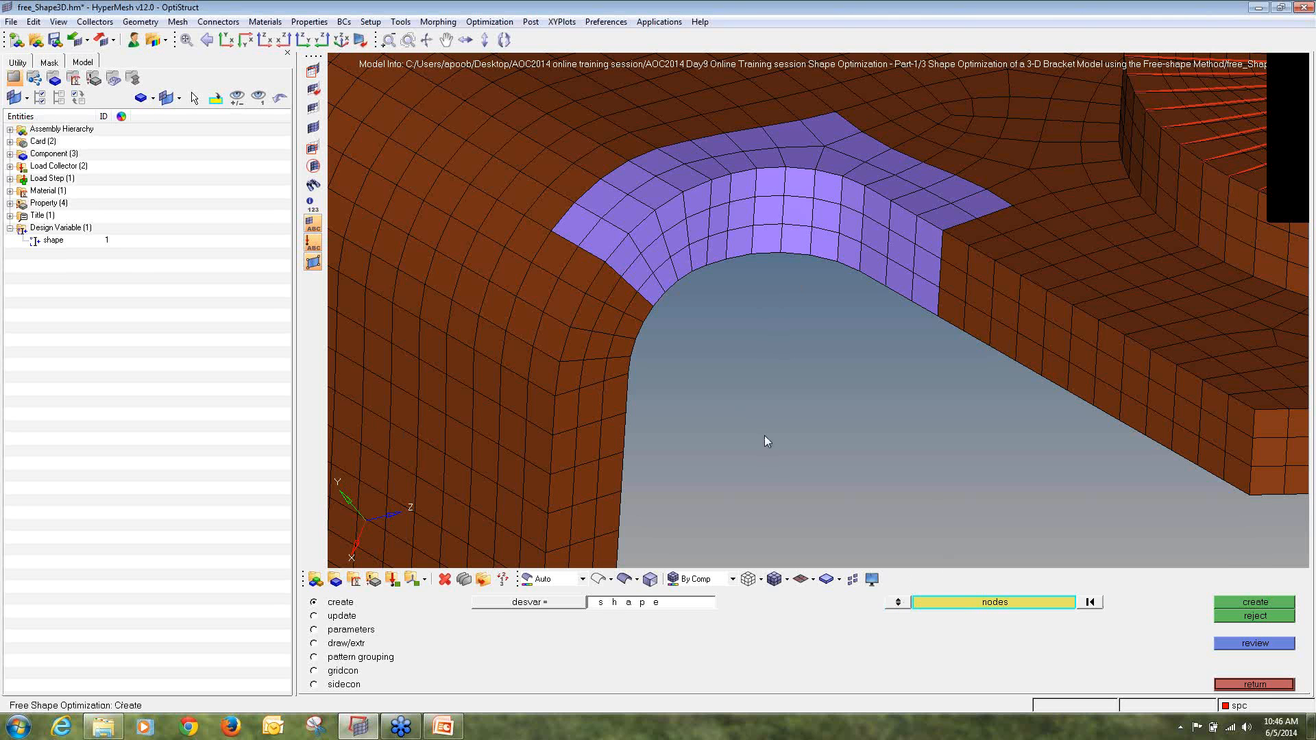
- Set up a new optimization response named Stress with the static stress response type
click(1264, 684)
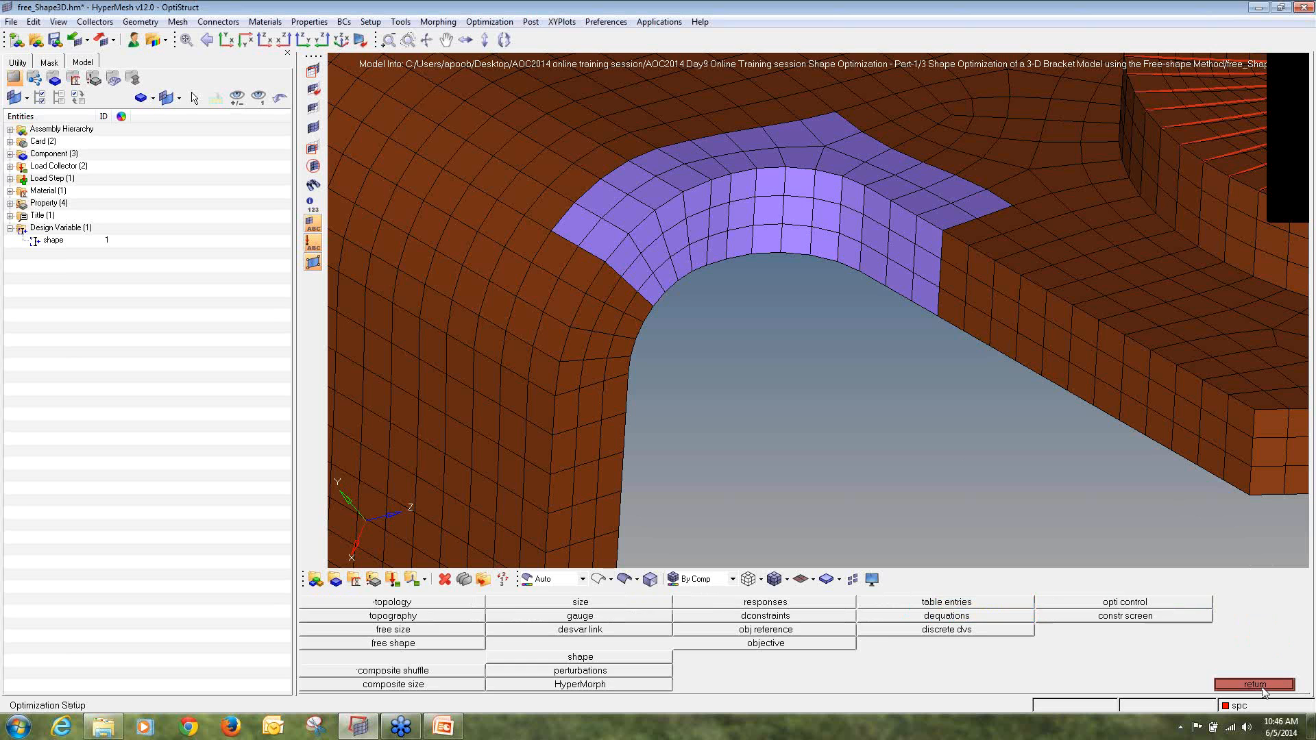
click(750, 603)
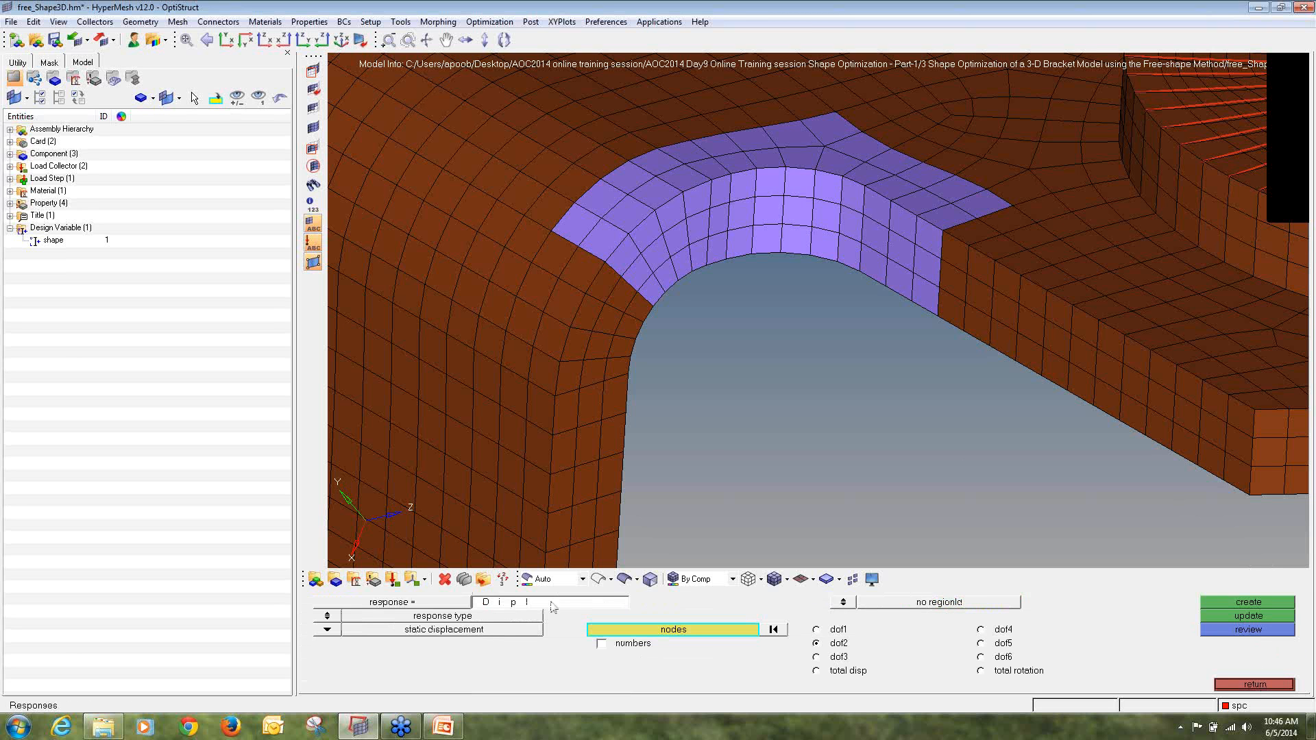
click(559, 604)
text(Sta)
click(328, 631)
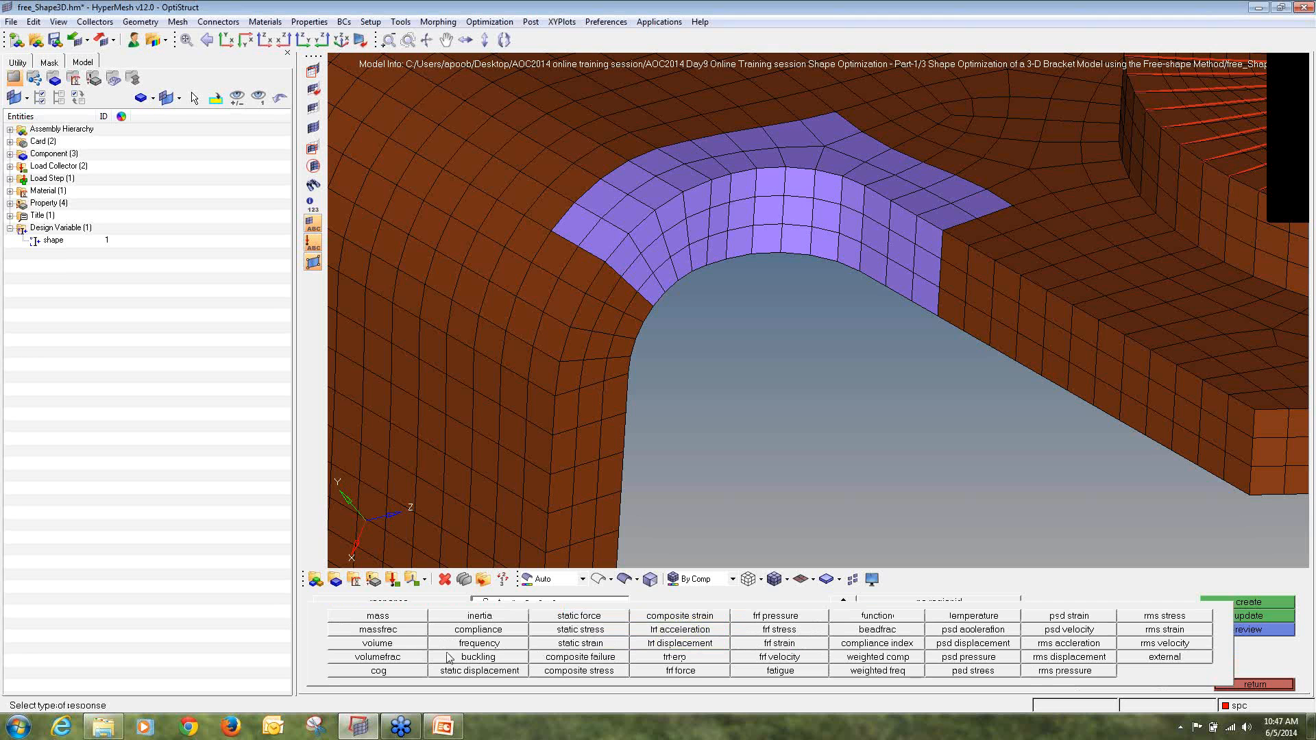
click(565, 631)
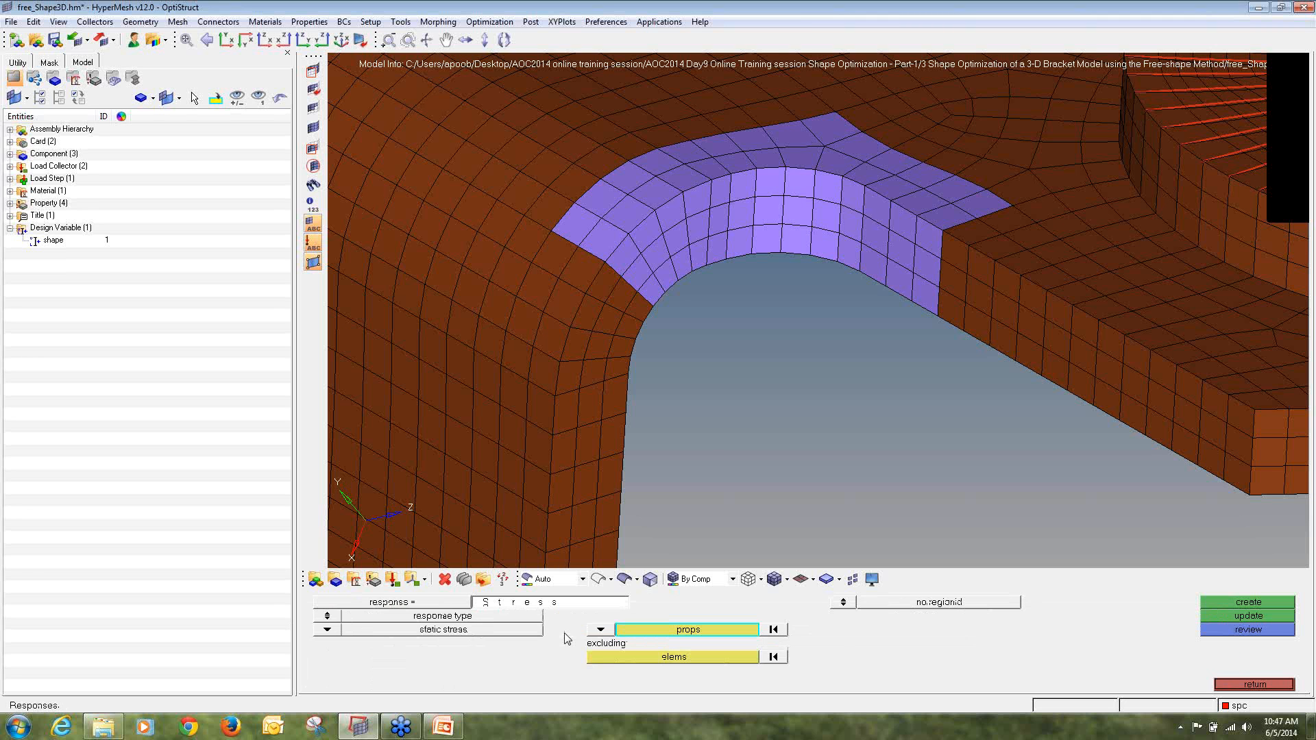
- Create the Stress response for the stress_faces property, using von Mises stress on both surfaces
click(653, 634)
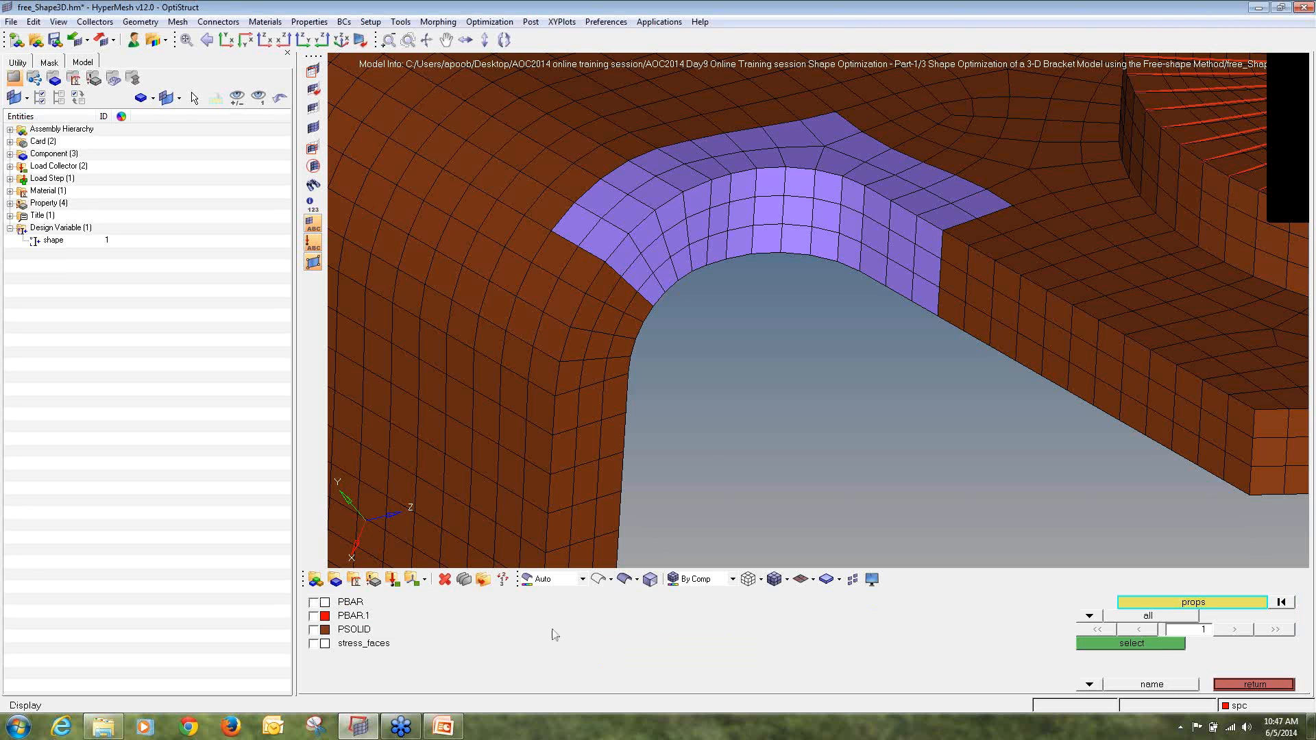
click(365, 643)
click(1094, 646)
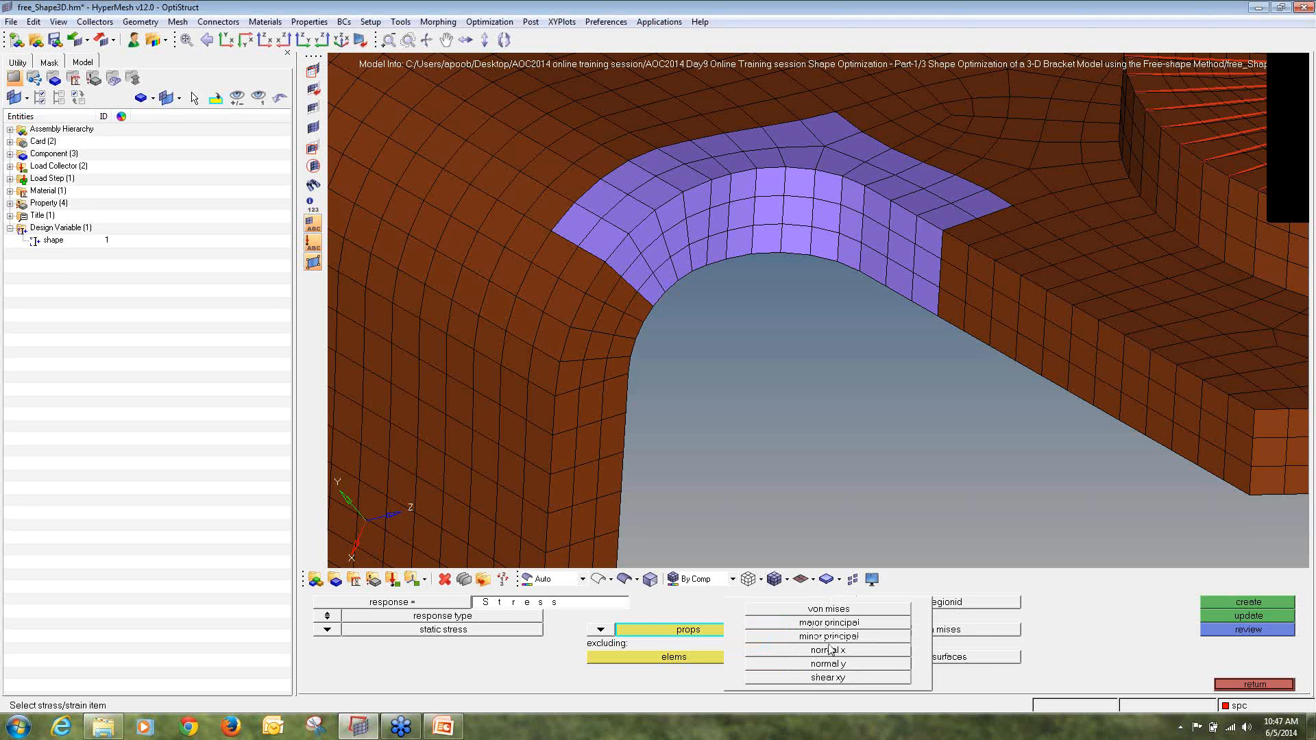
click(843, 632)
click(842, 609)
click(844, 657)
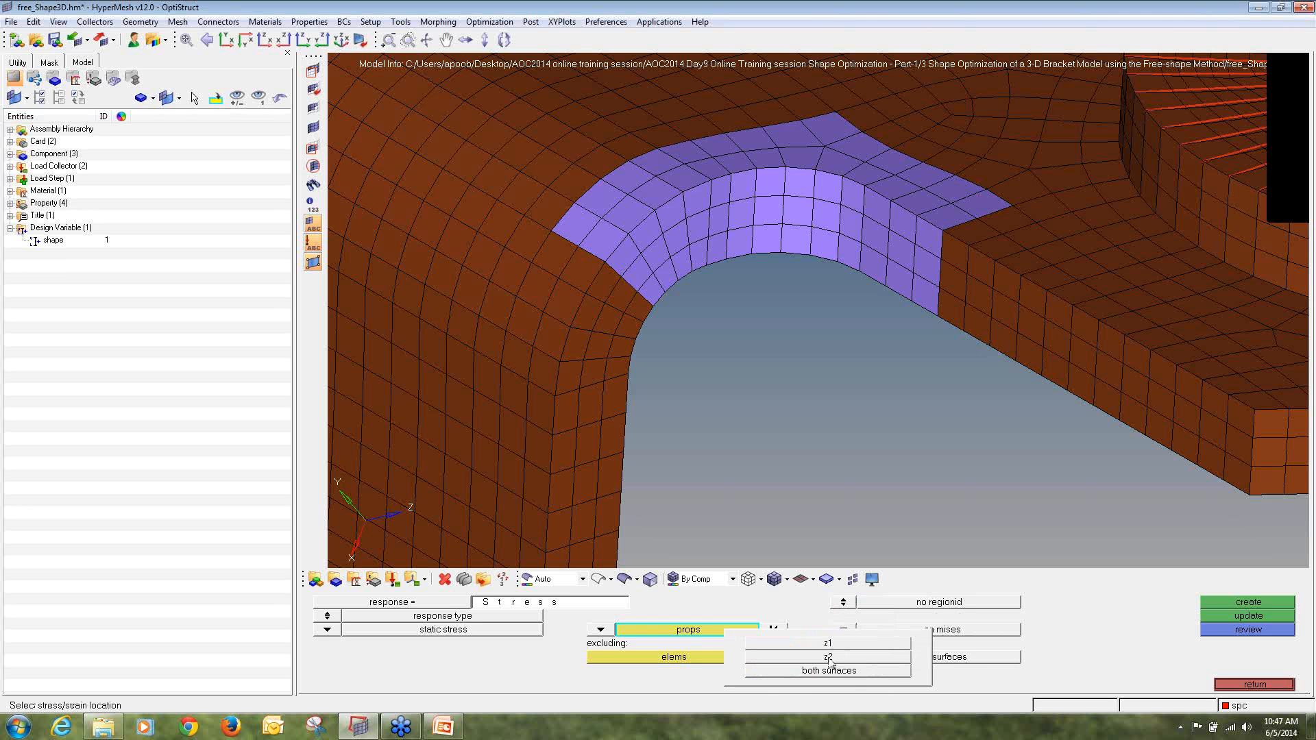
click(836, 672)
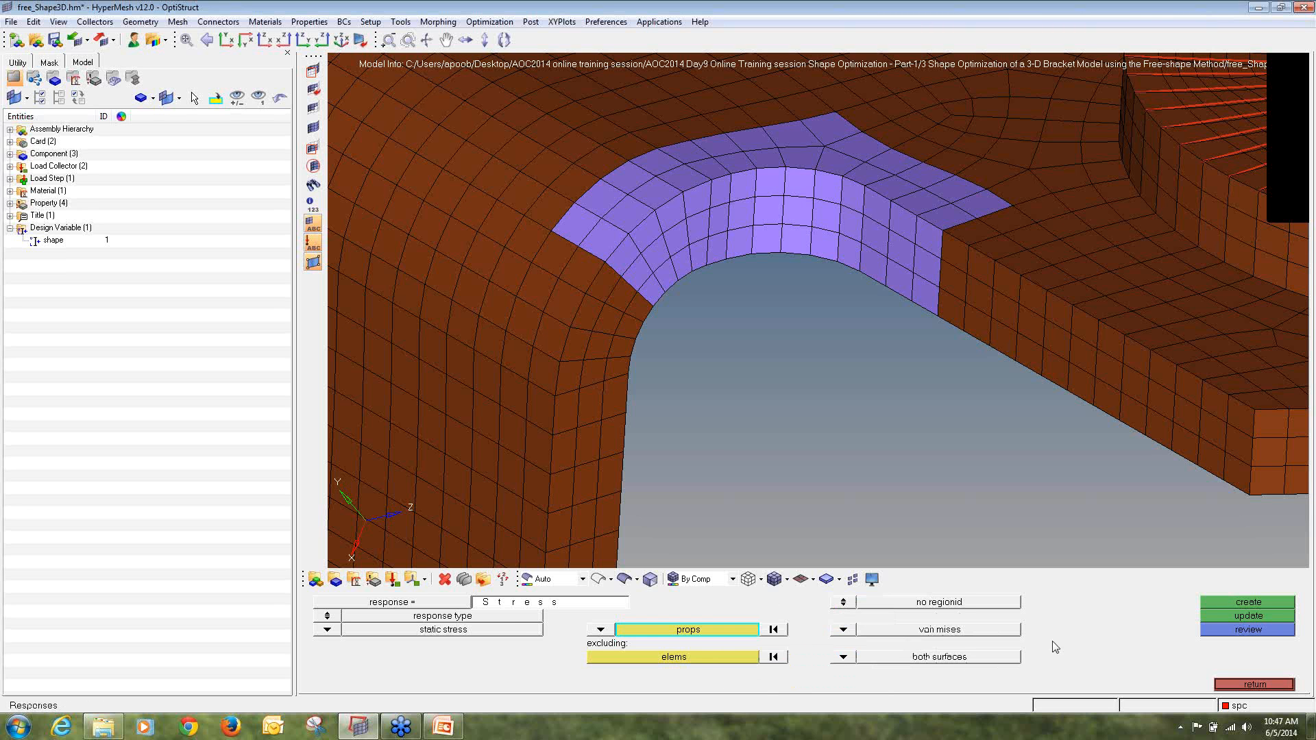
click(1228, 603)
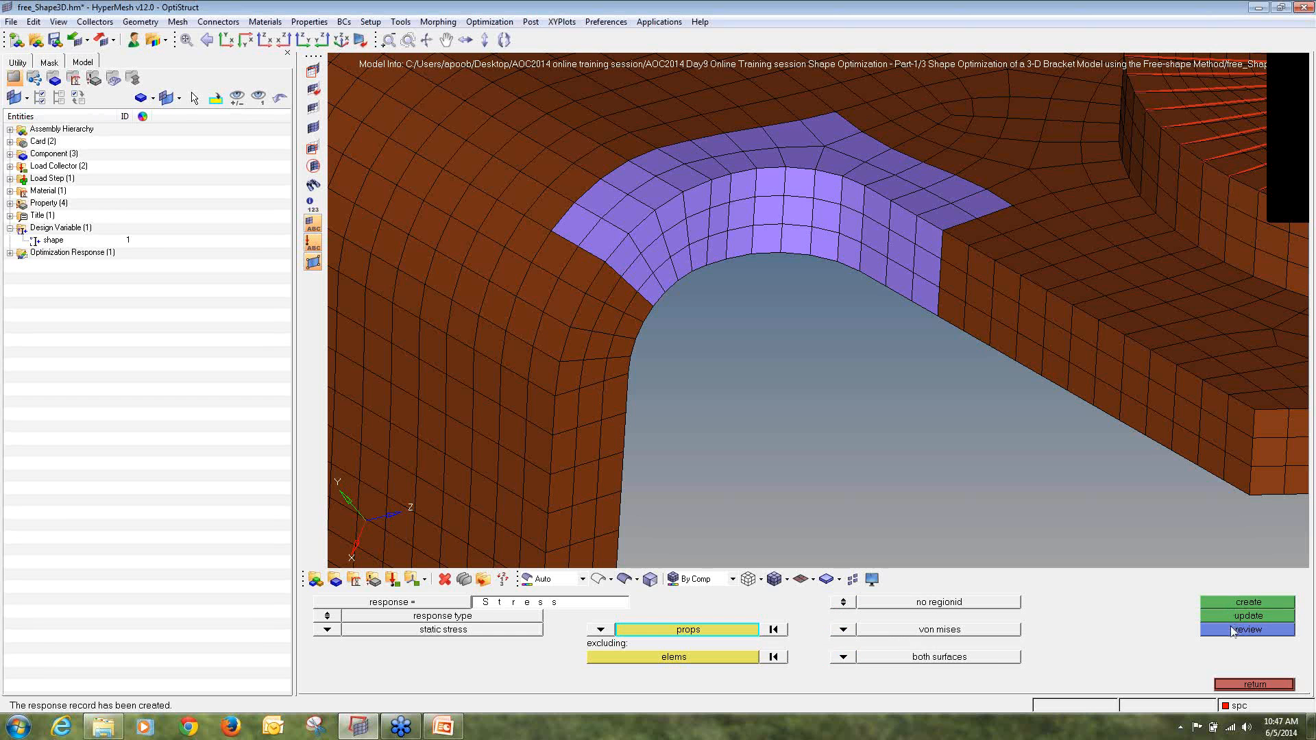
click(1254, 685)
click(10, 253)
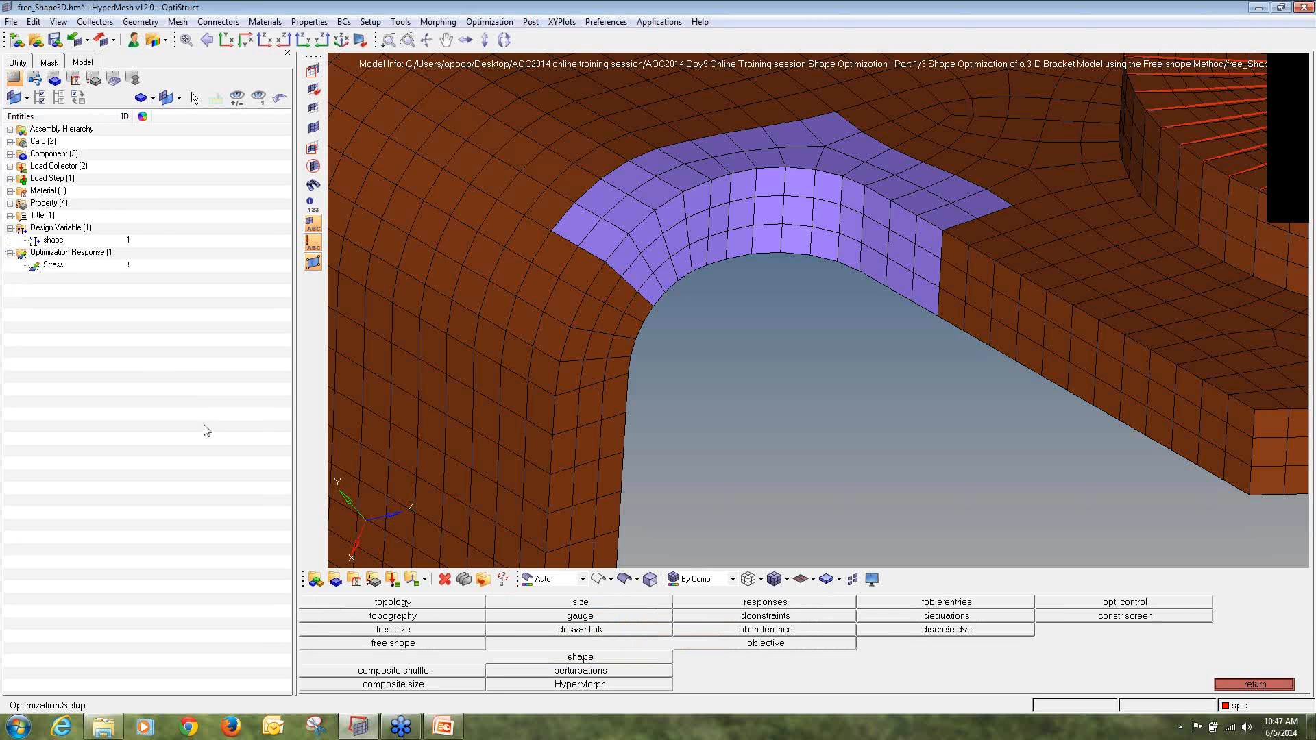
- Create an objective reference named Max_stress for the Stress response, with the positive reference enabled at 1.000
click(790, 631)
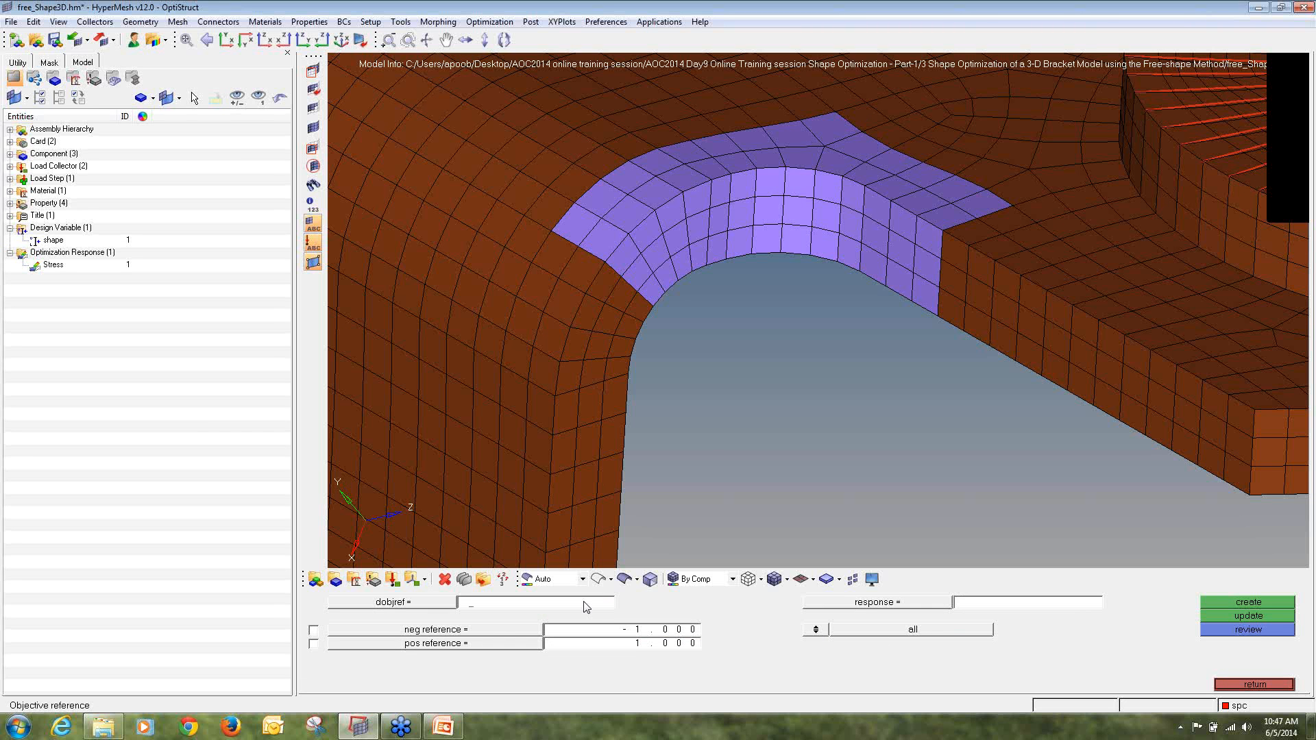
text(Max_stress)
click(314, 644)
click(847, 607)
click(407, 617)
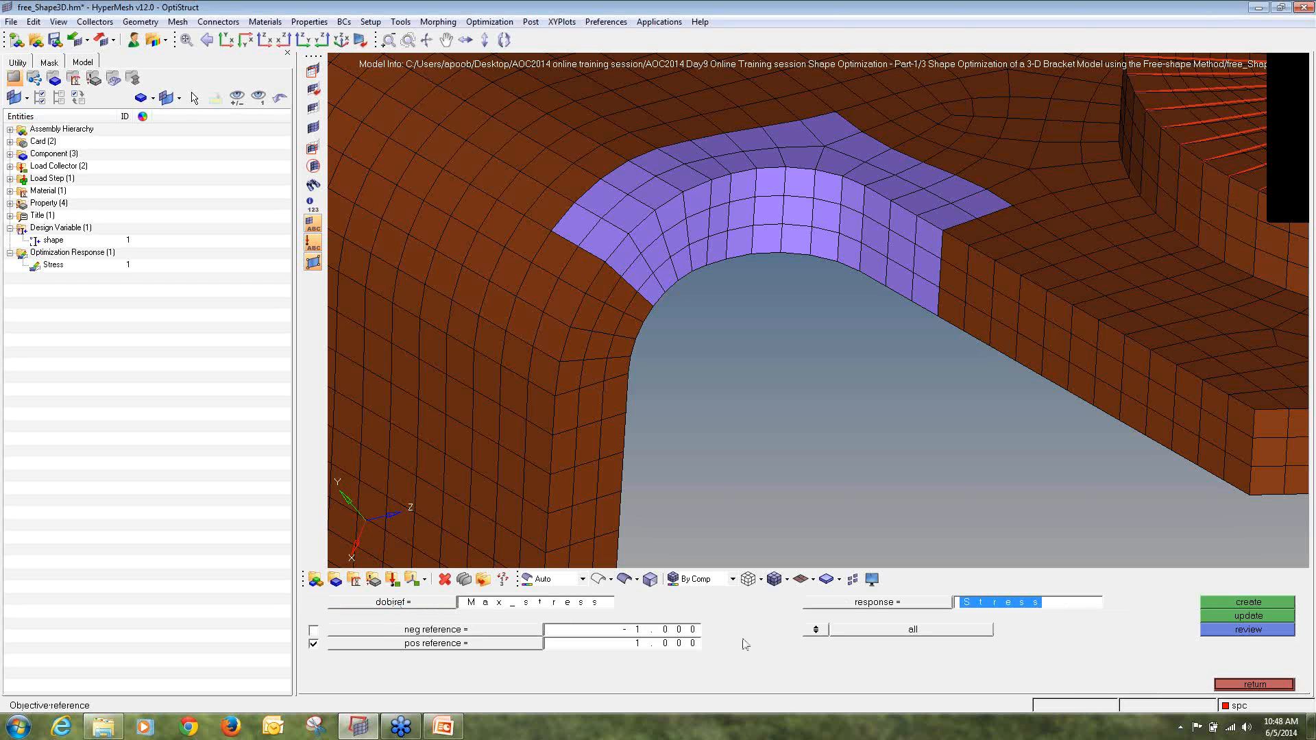
click(1285, 603)
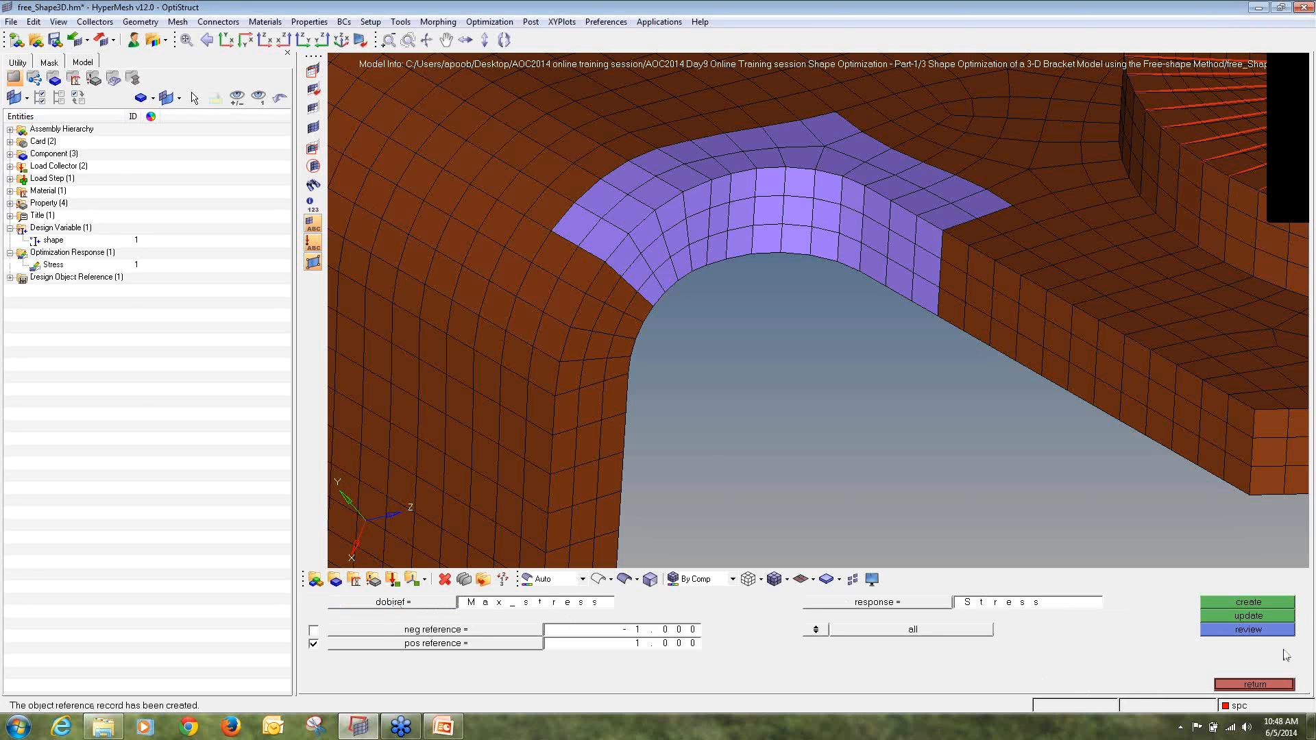
click(1280, 685)
click(11, 278)
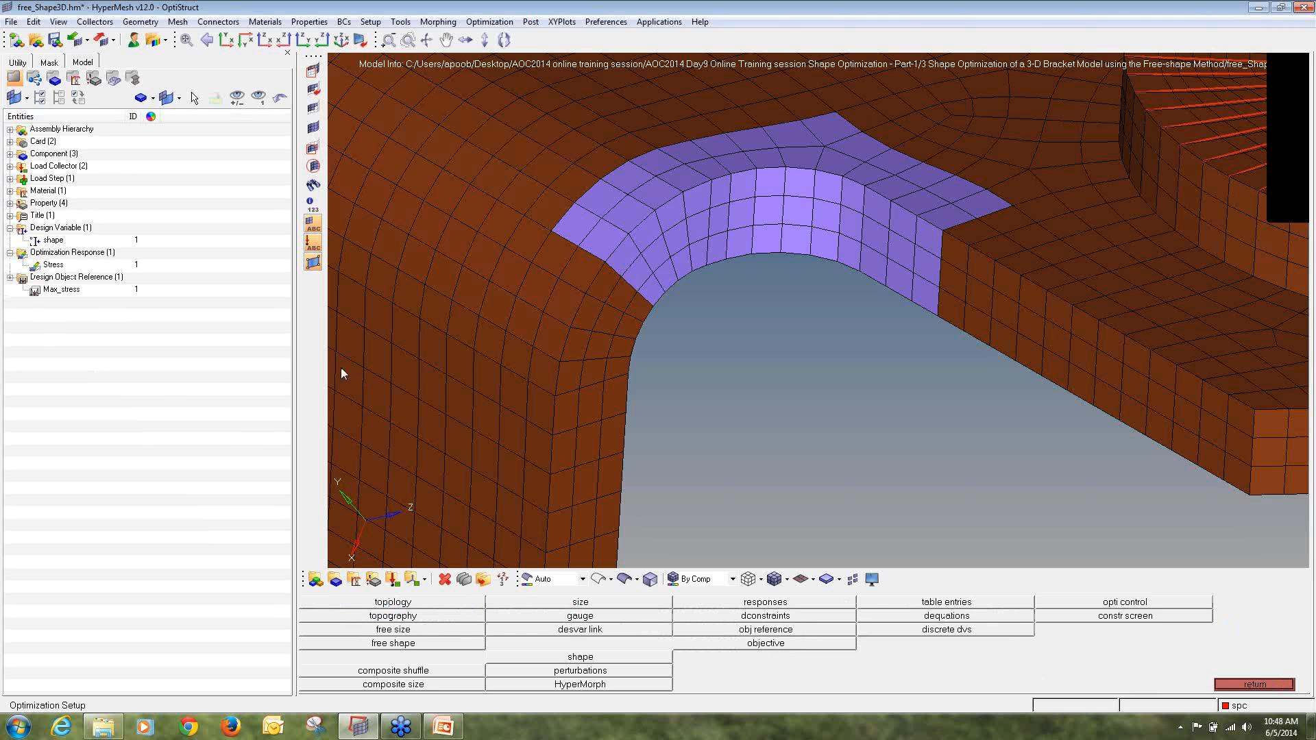
- Create a minmax objective that uses the Max_stress objective reference
click(802, 648)
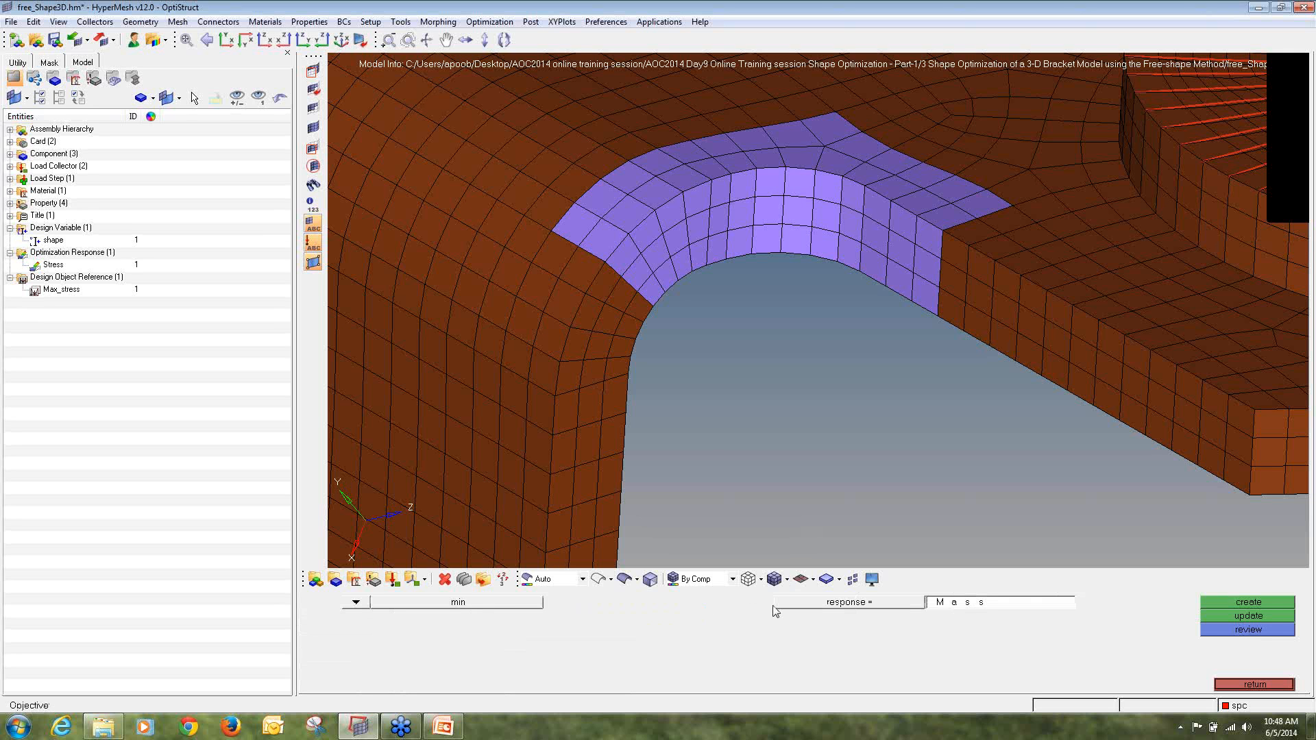
click(356, 603)
click(388, 650)
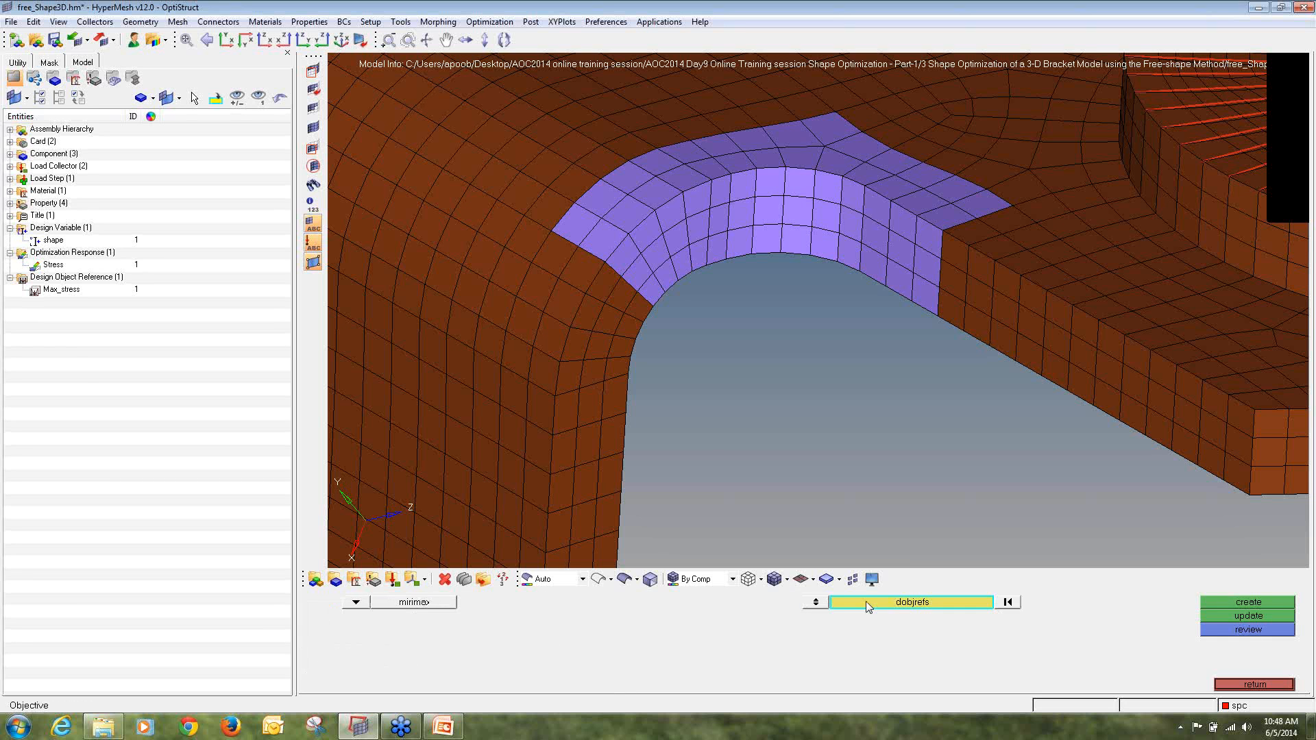
click(911, 604)
click(366, 610)
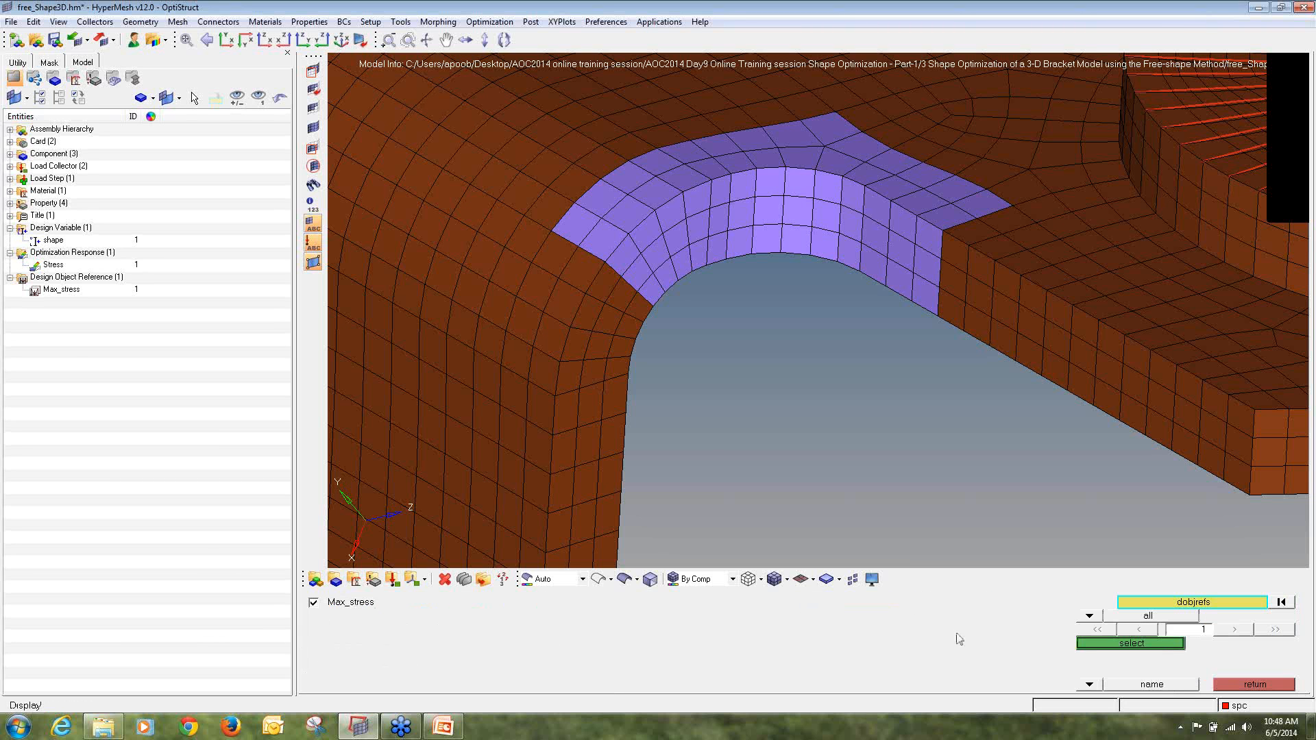
click(1087, 647)
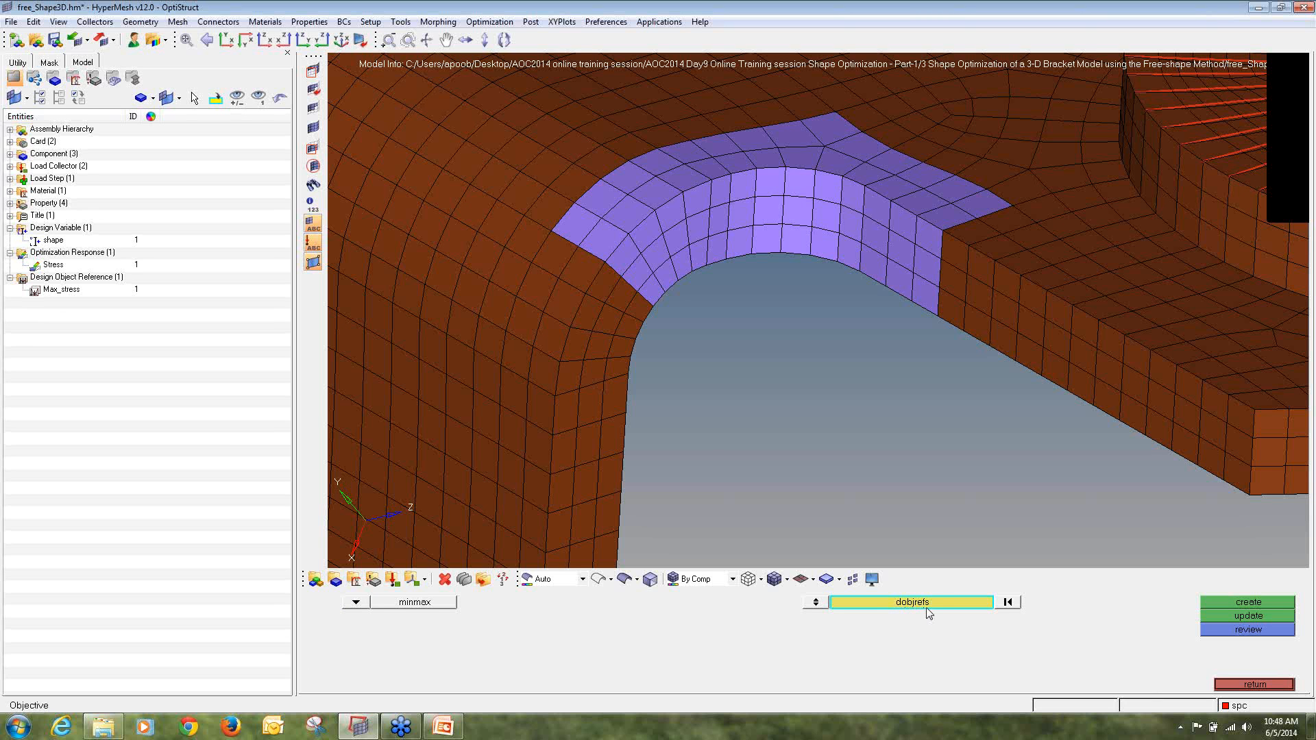
click(1240, 606)
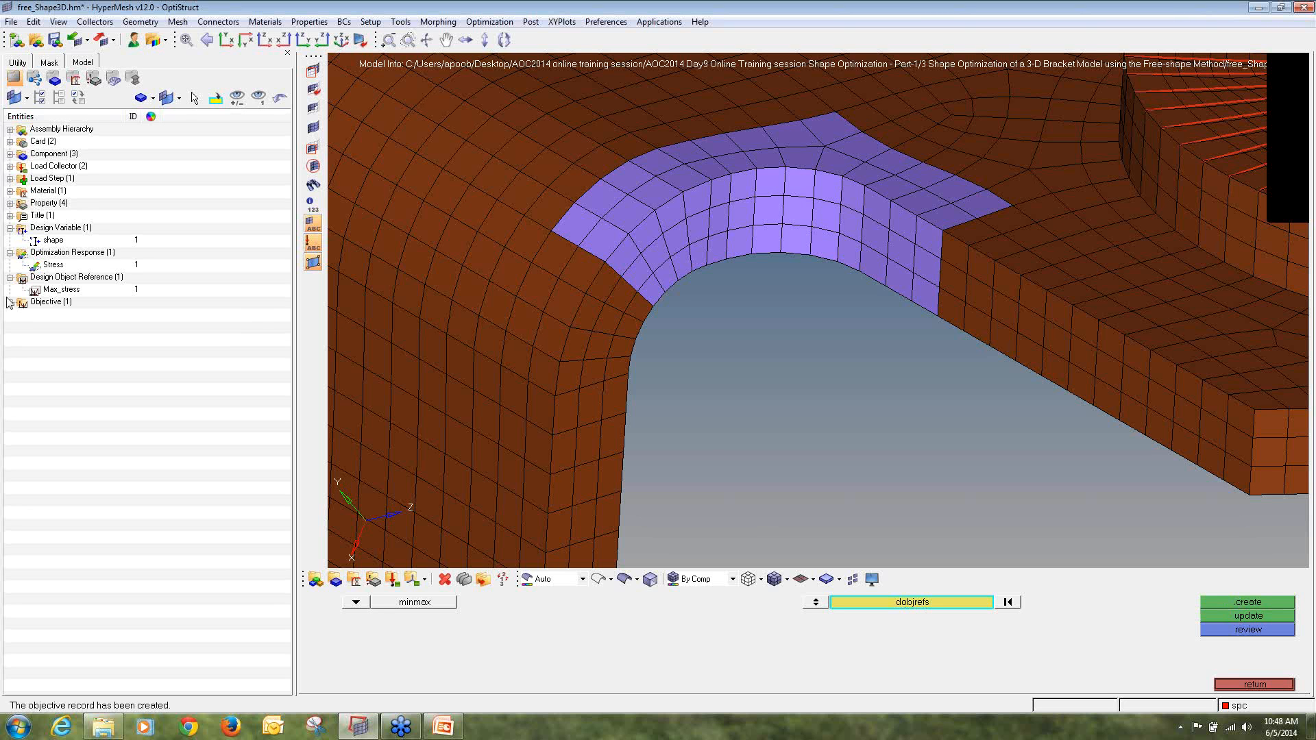
click(9, 301)
click(1270, 685)
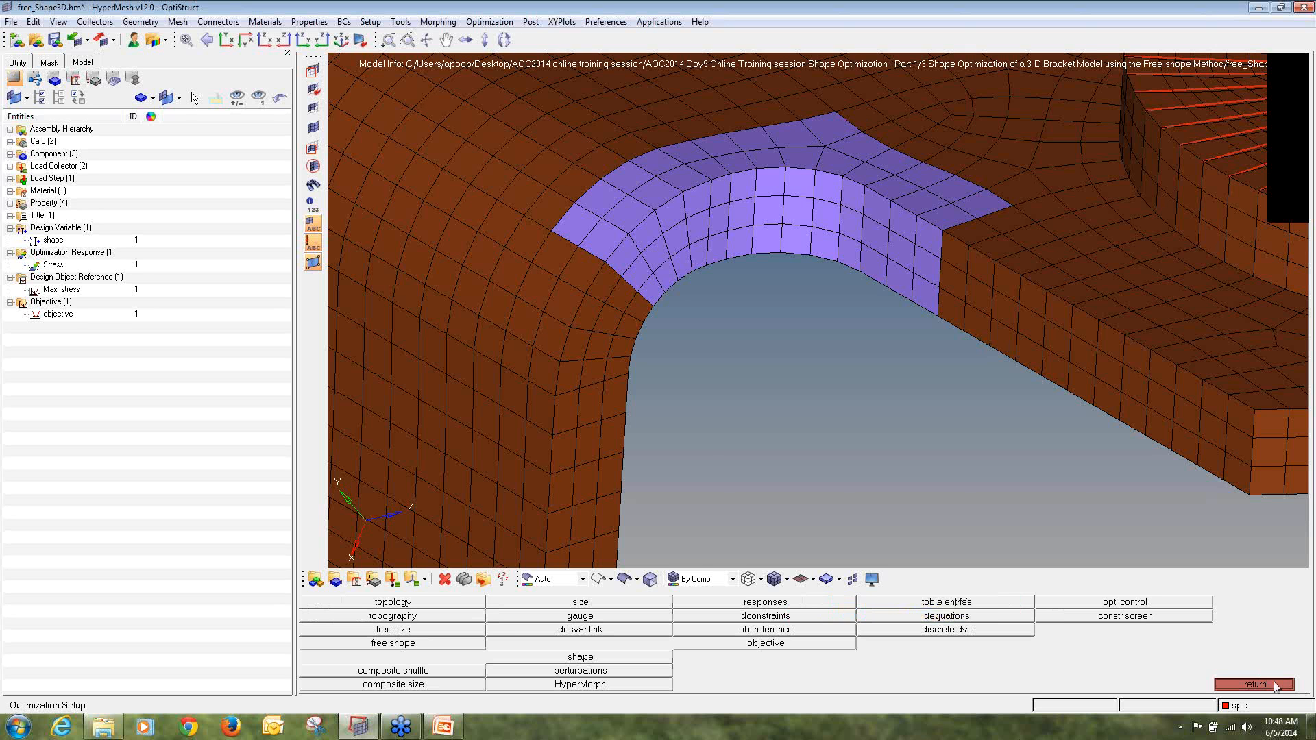
- Add the SHAPE control card with both its type and option set to ALL
click(1271, 685)
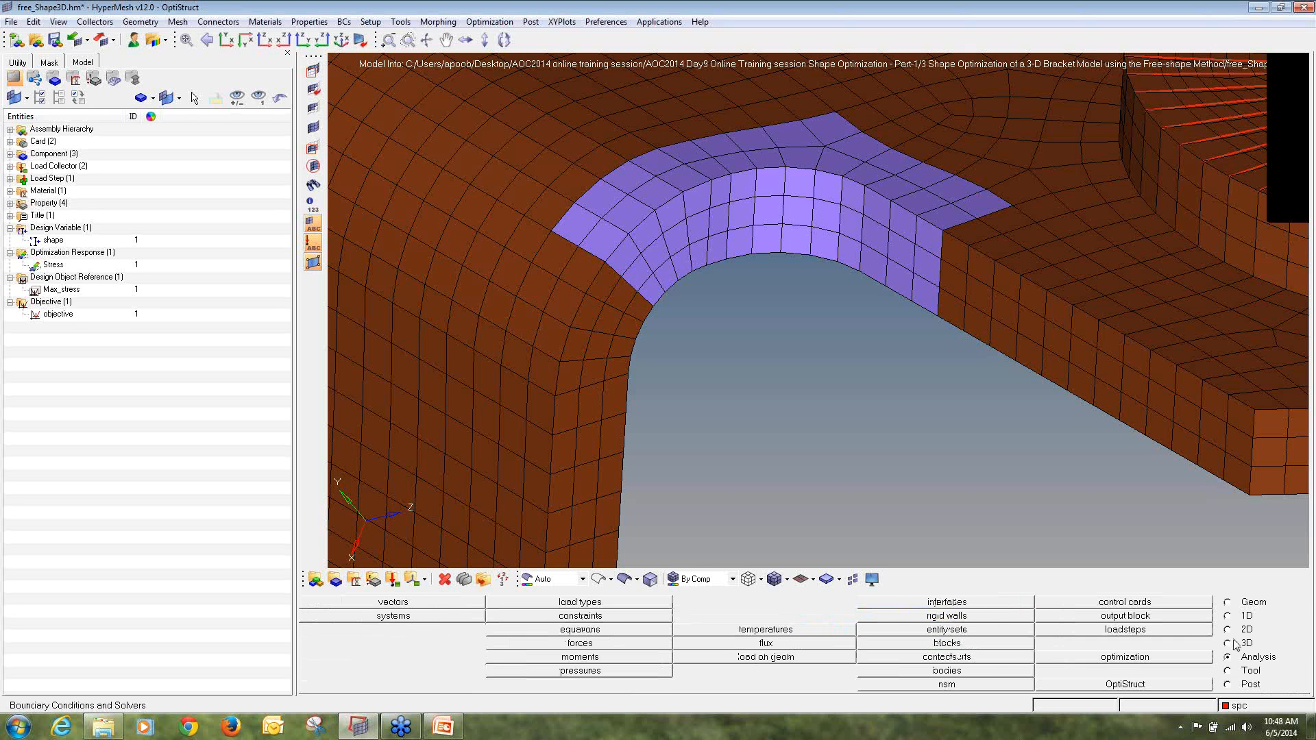
click(1178, 605)
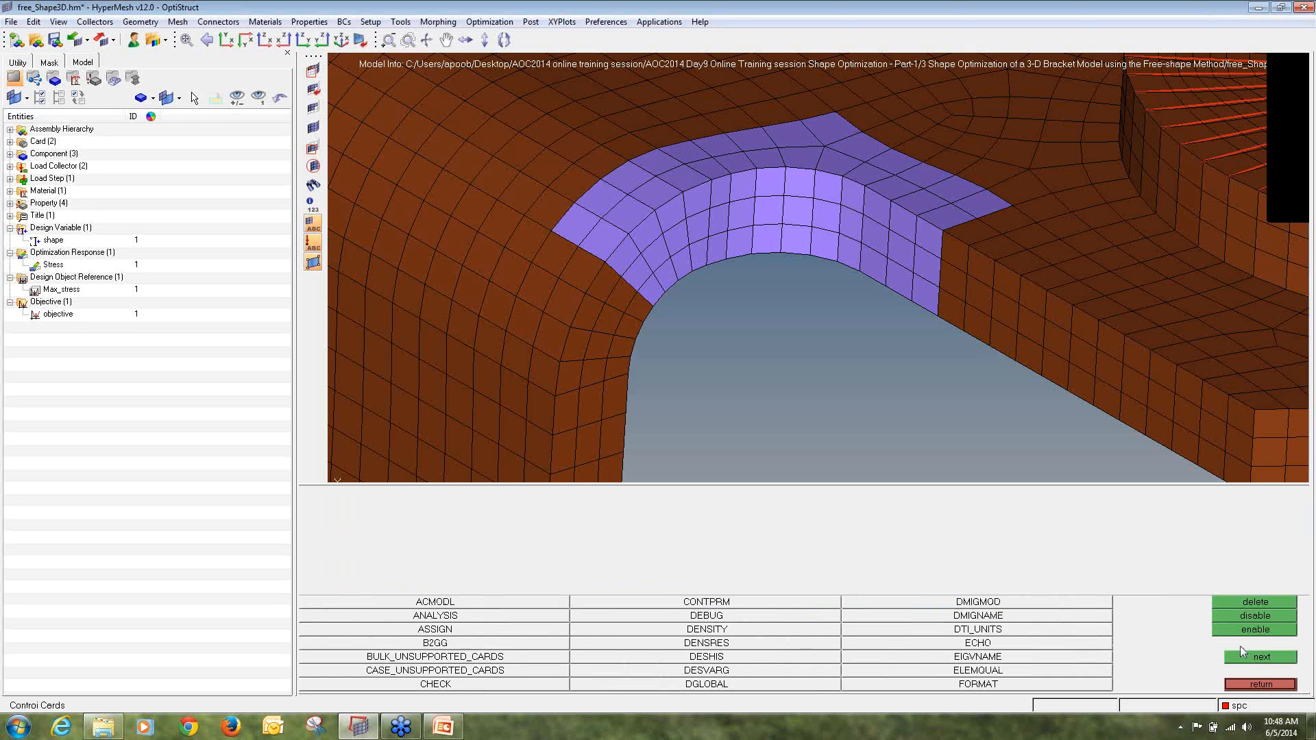
click(1251, 657)
click(1250, 657)
click(1029, 602)
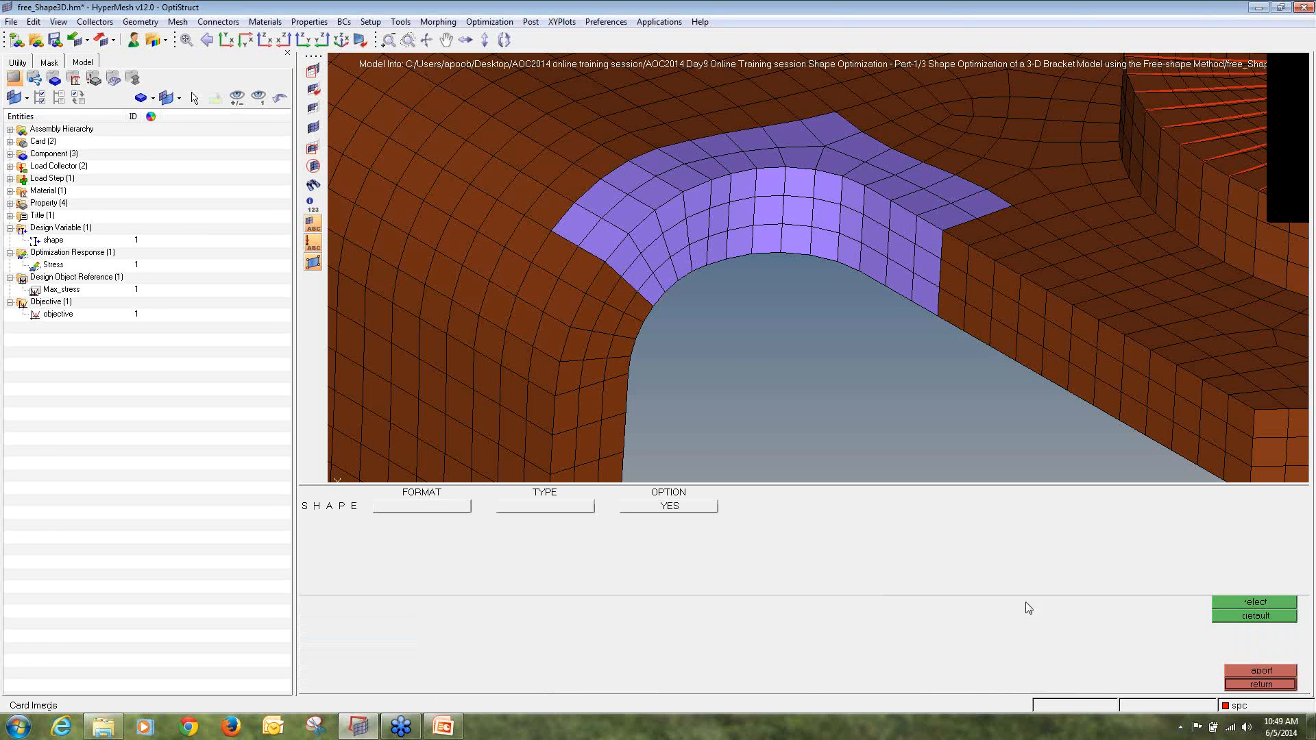
click(543, 505)
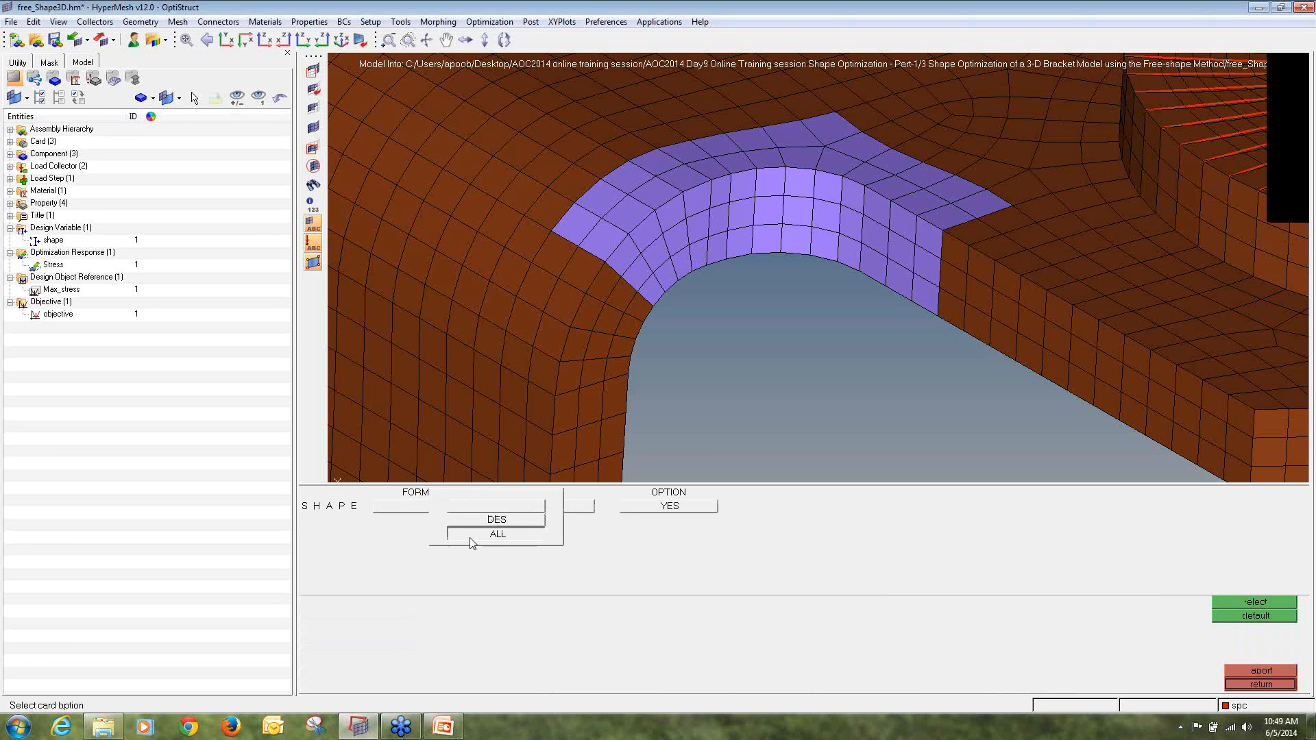
click(478, 534)
click(658, 507)
click(620, 523)
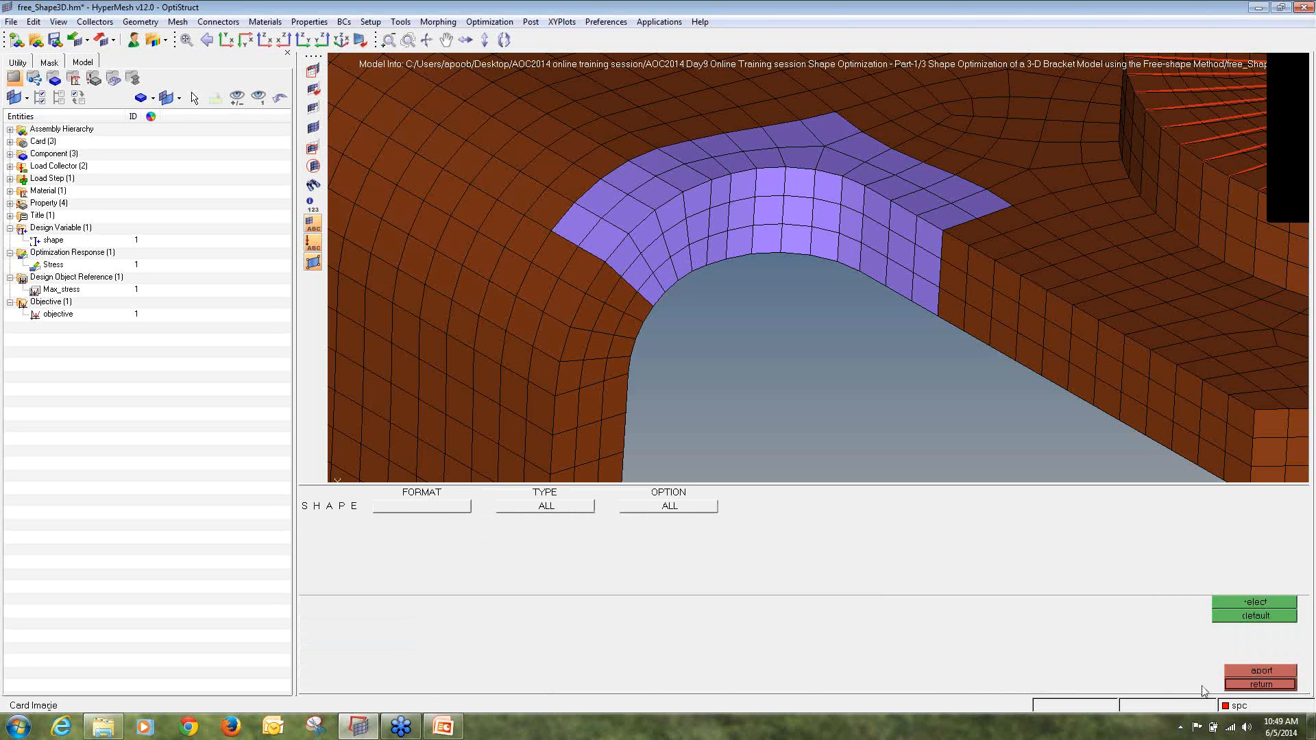
click(1260, 684)
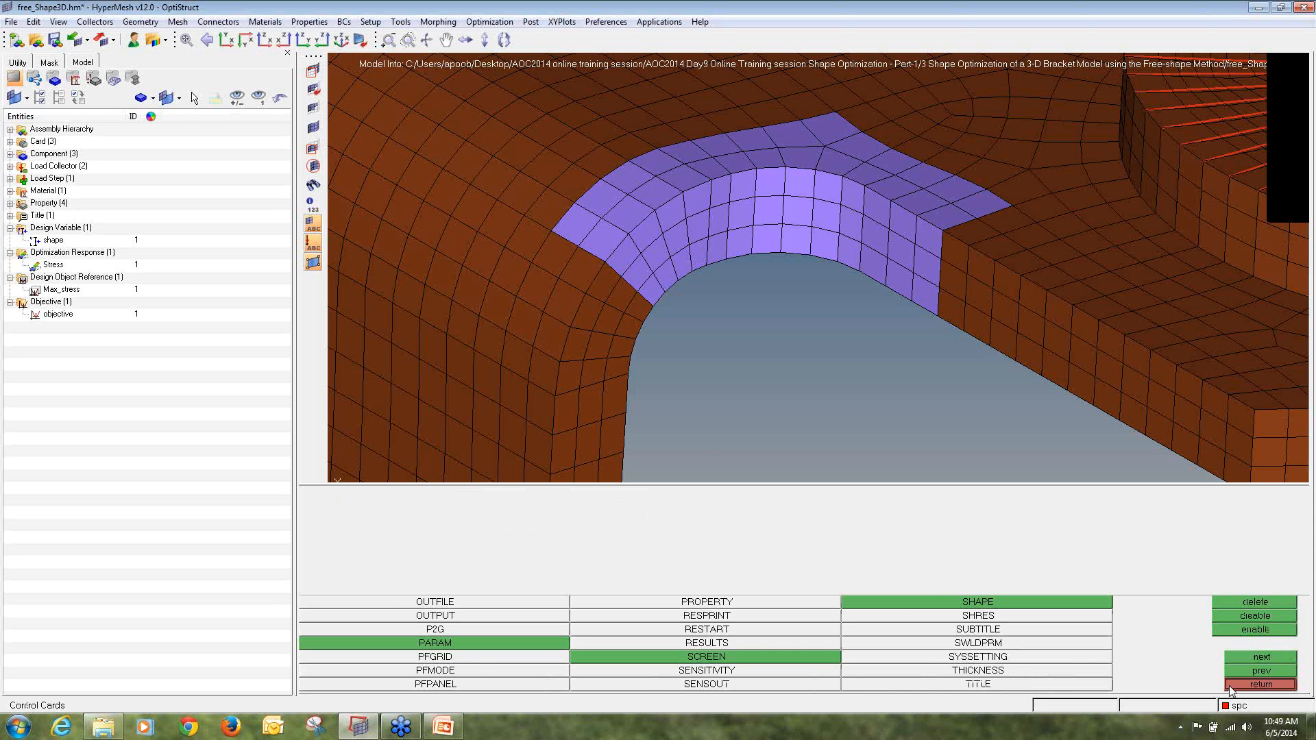
click(1232, 685)
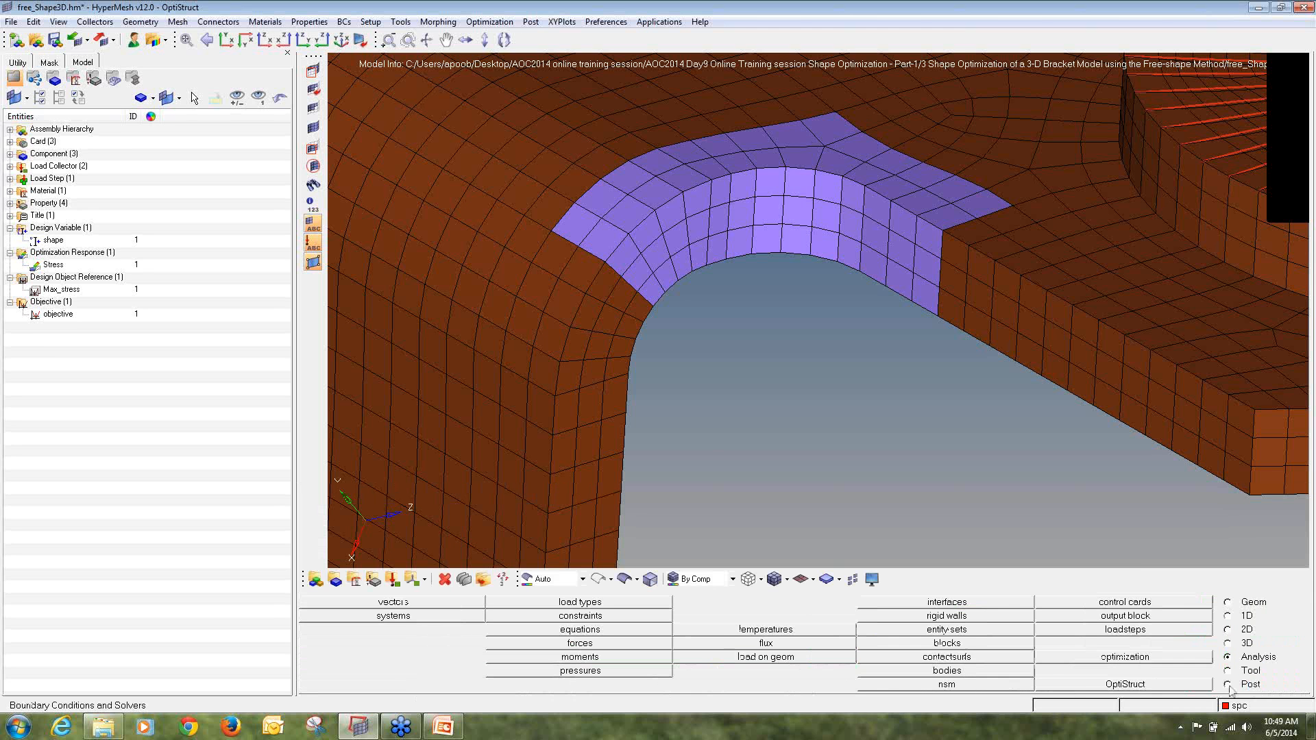
- Start saving the model under a new location and create a tutorial_3 folder inside New folder on the Desktop
click(8, 22)
click(49, 177)
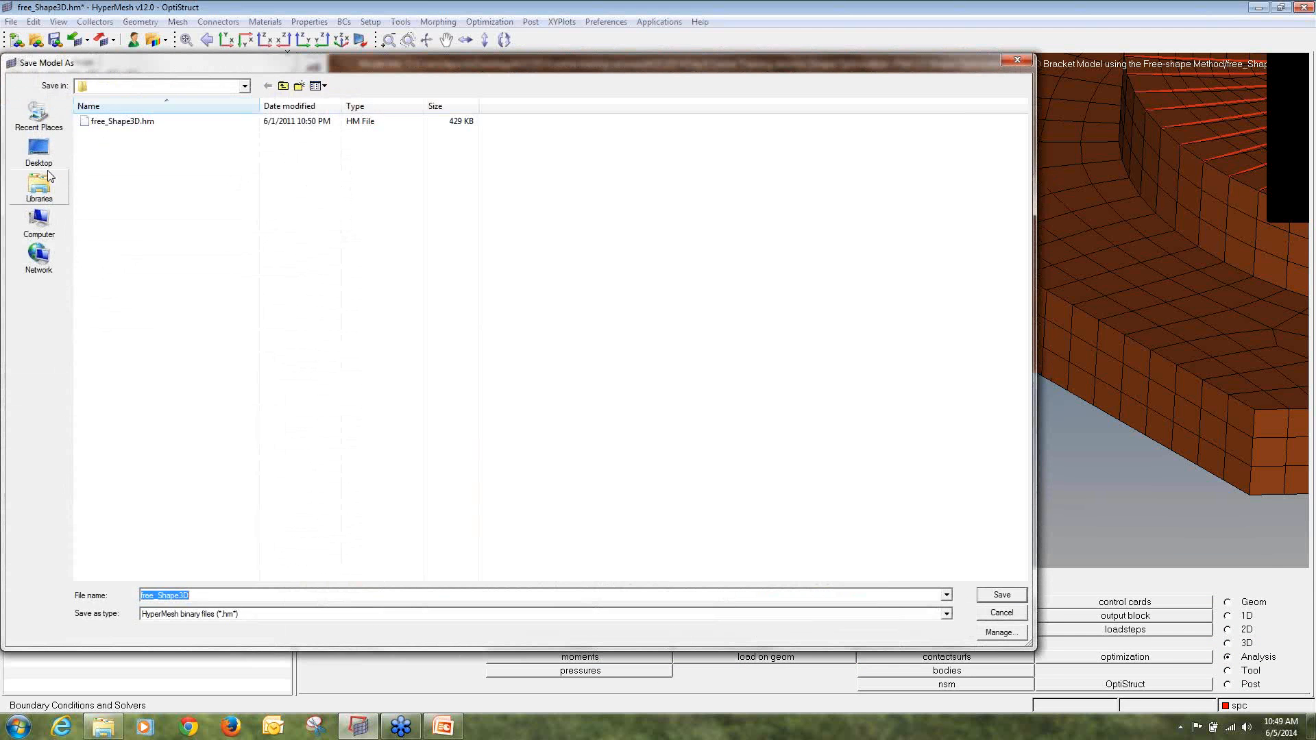
click(39, 152)
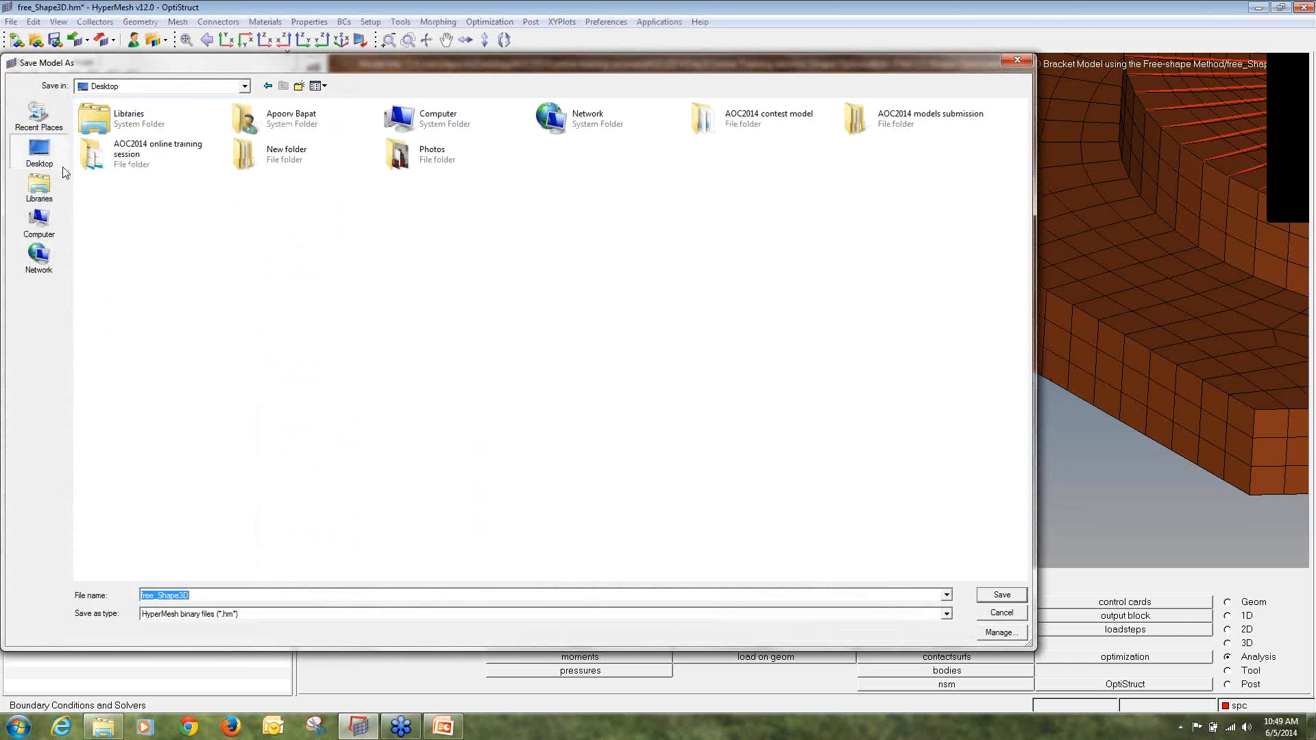
double_click(249, 162)
click(300, 85)
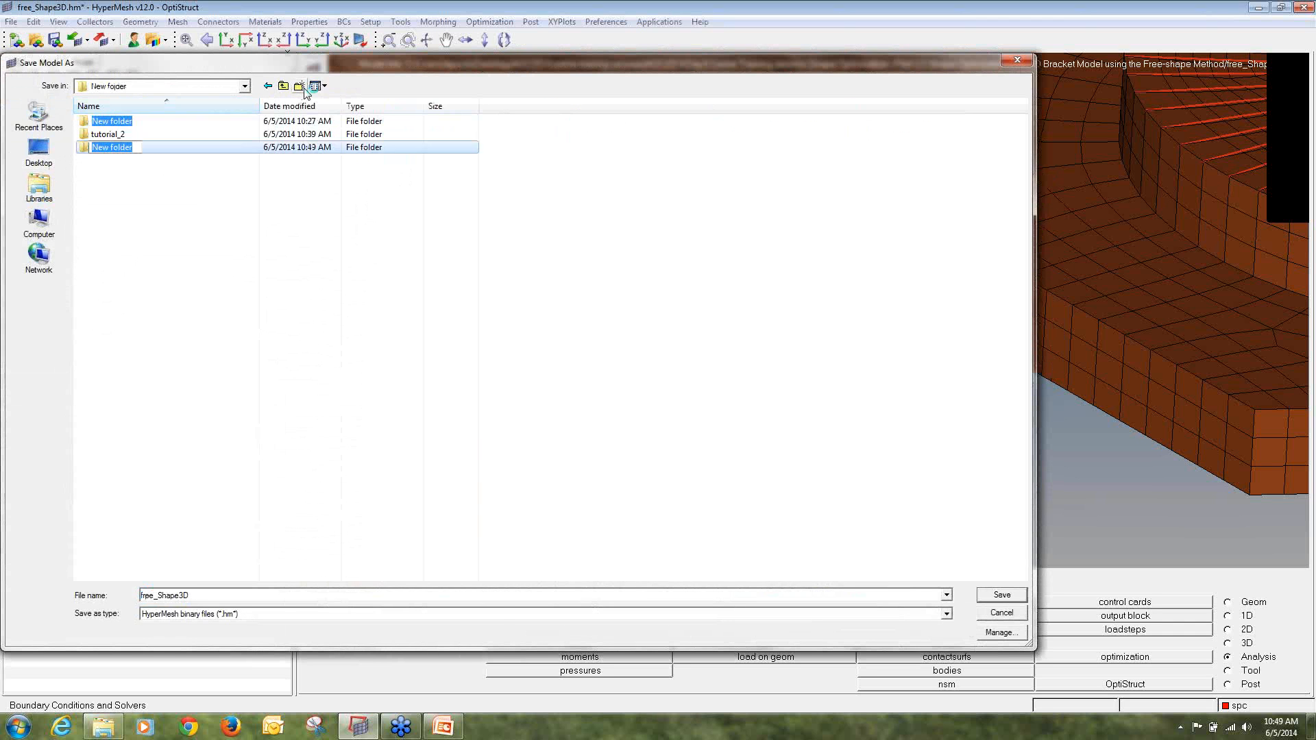
text(tut)
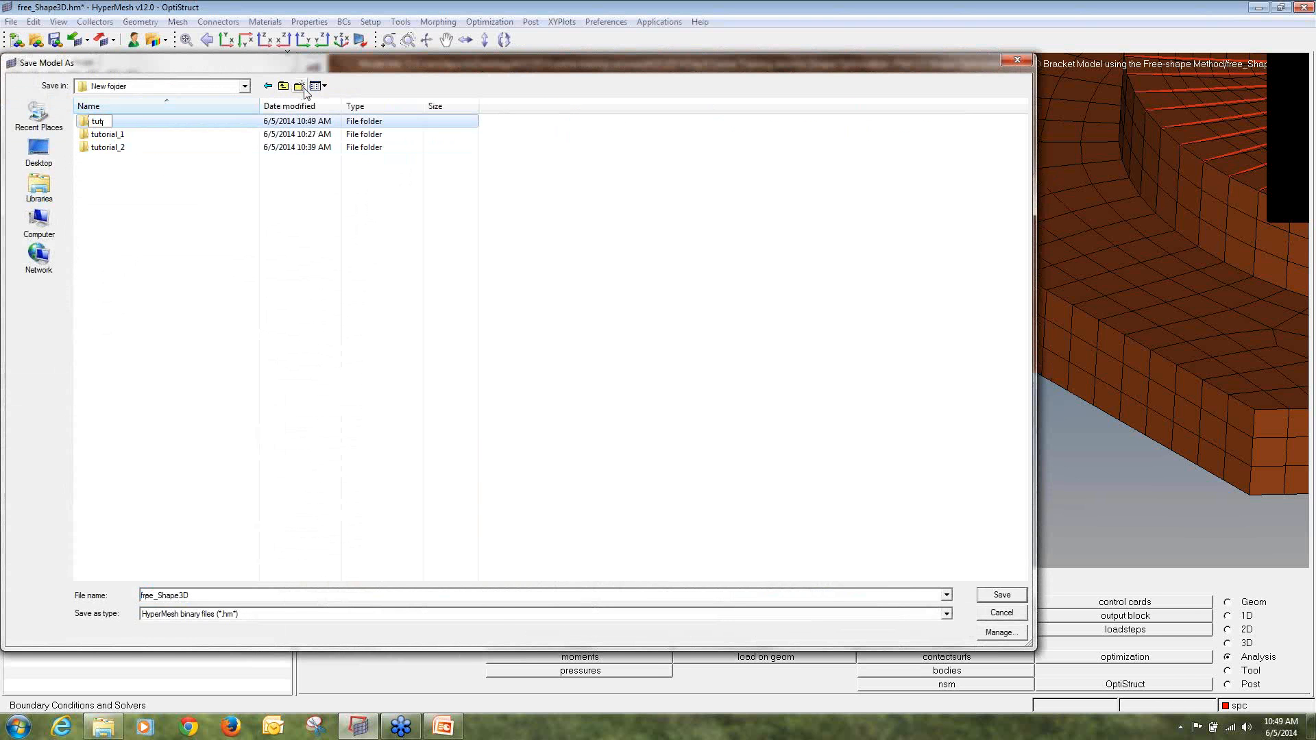
text(orial)
key(Return)
key(Return)
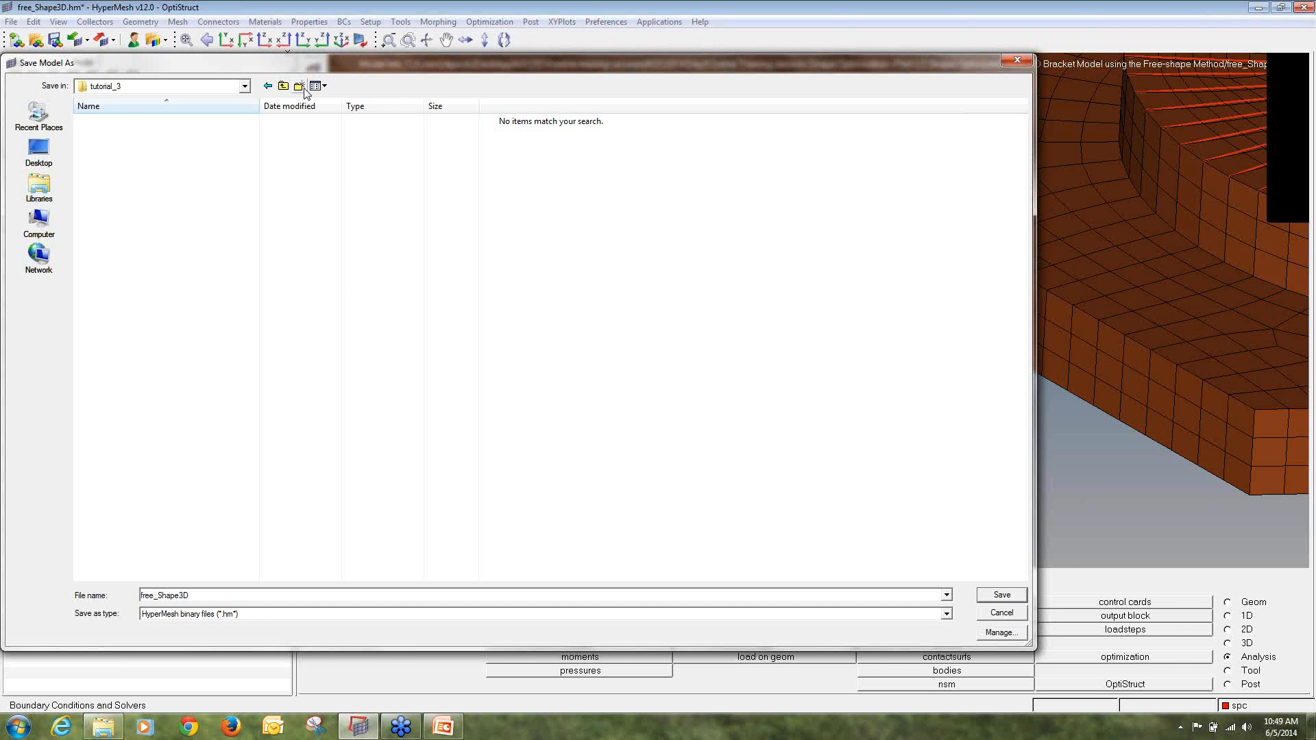
- Create a Run_1 subfolder in tutorial_3 and save the model there as free_Shape3D
click(304, 89)
text(Run)
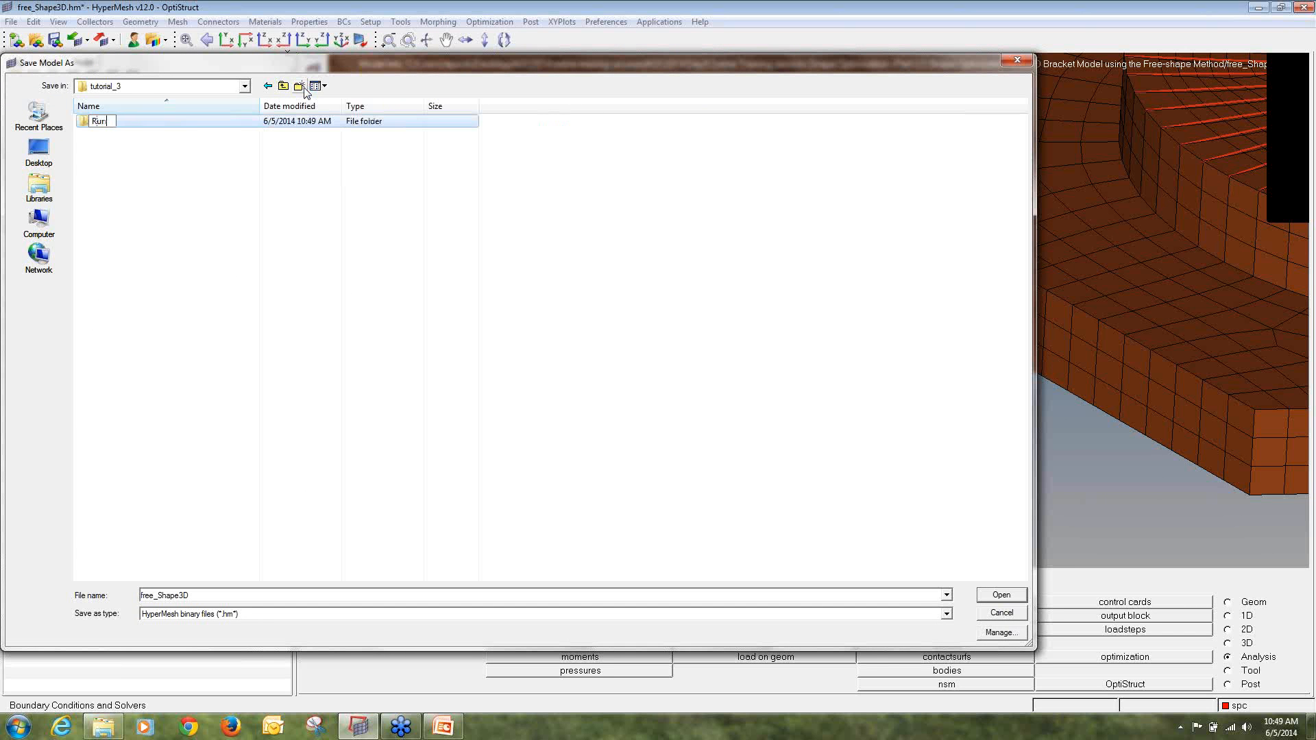
text(_21)
key(Return)
key(Return)
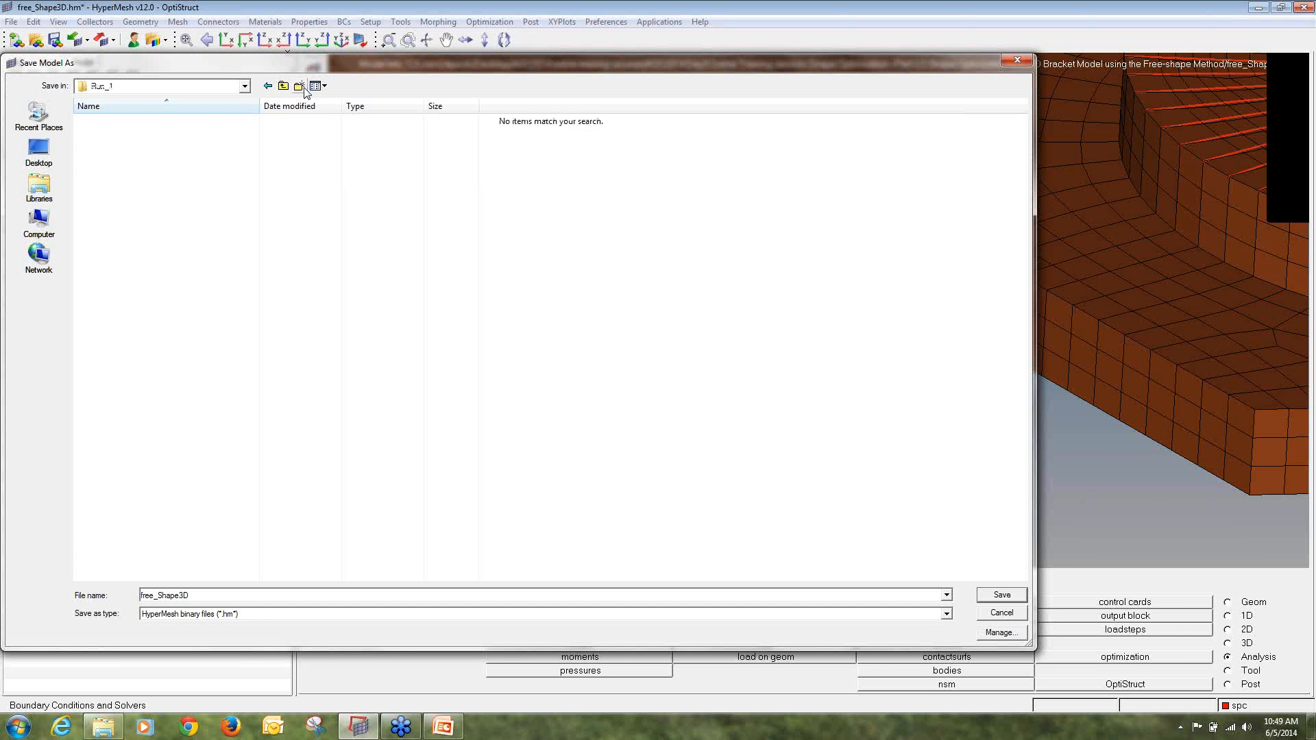
click(999, 594)
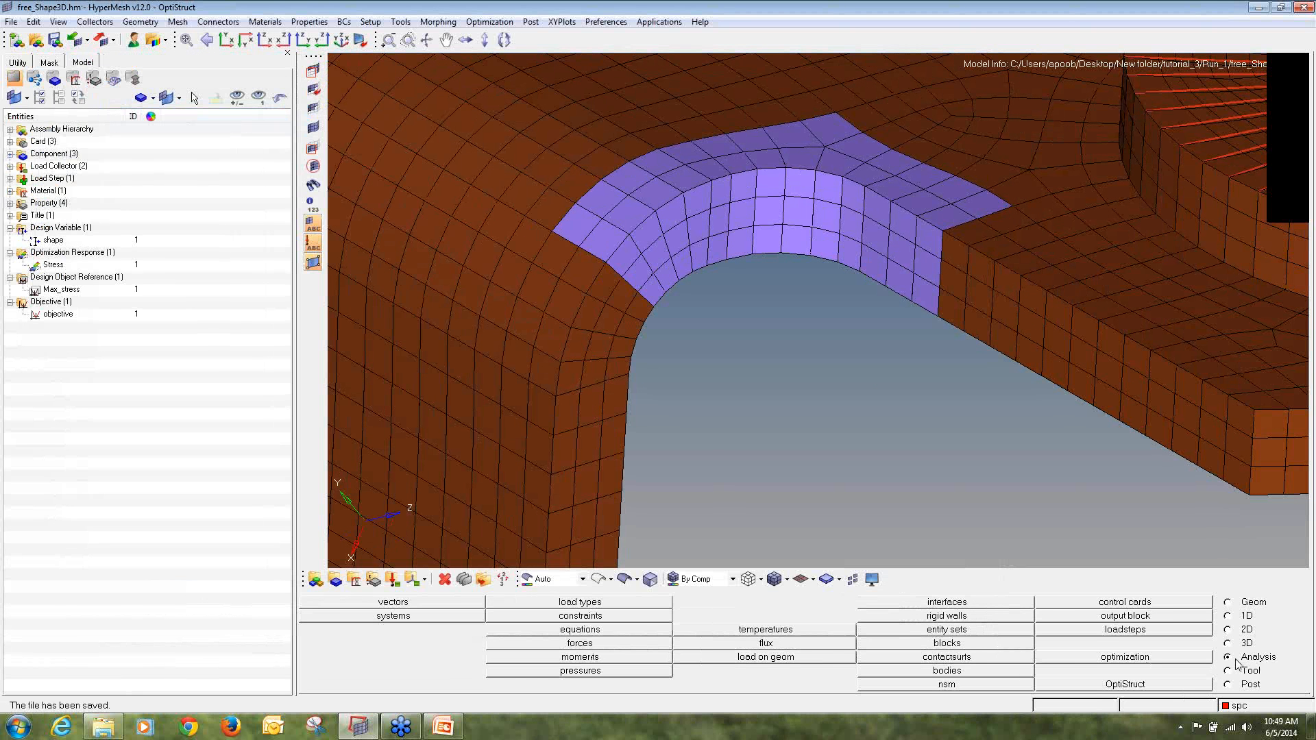
- Run the OptiStruct optimization on free_Shape3D.fem with all entities exported, and dismiss the solver window and message log over the HyperView results
click(1178, 686)
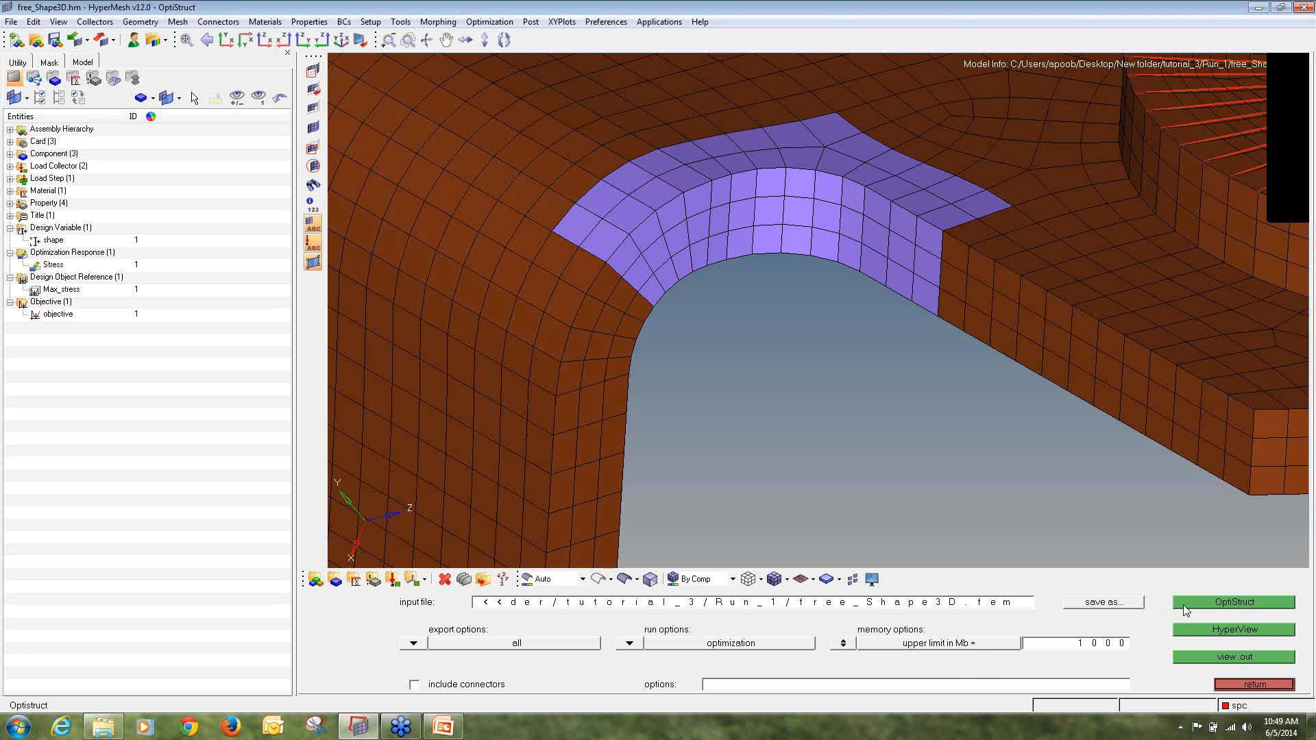
click(1207, 603)
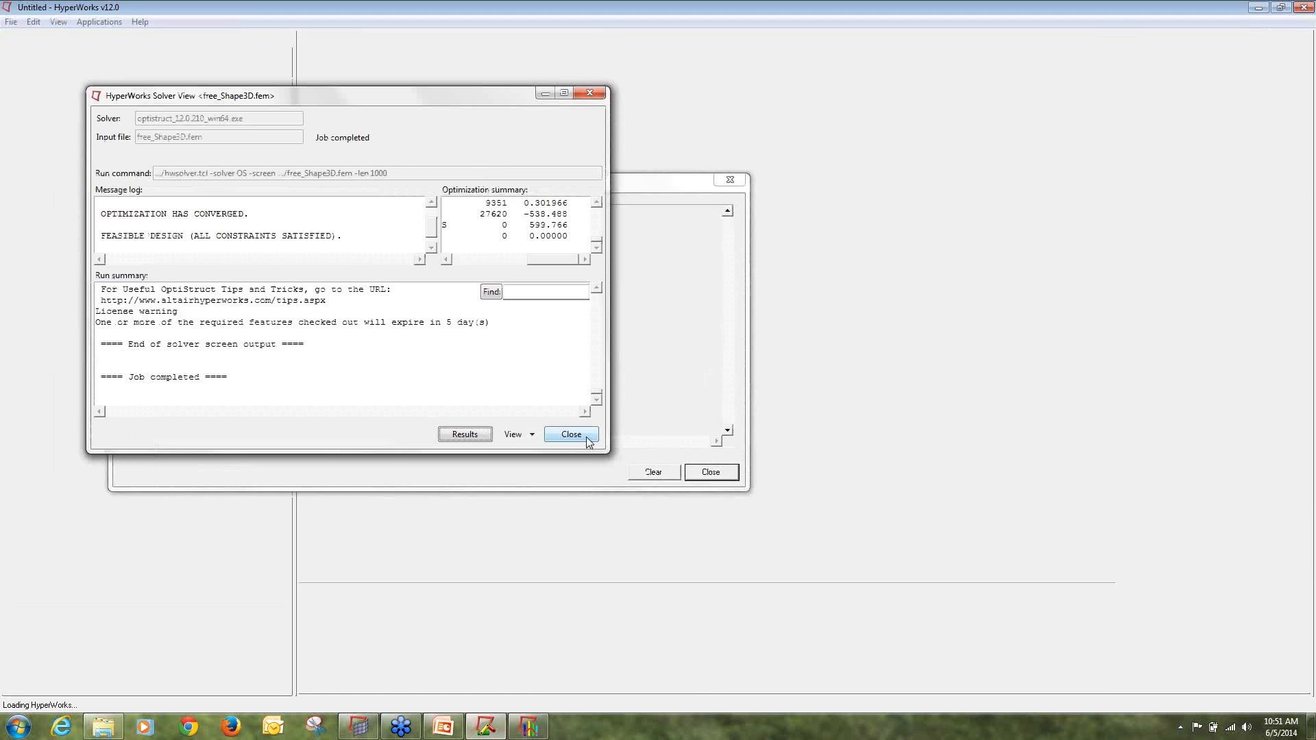
click(587, 438)
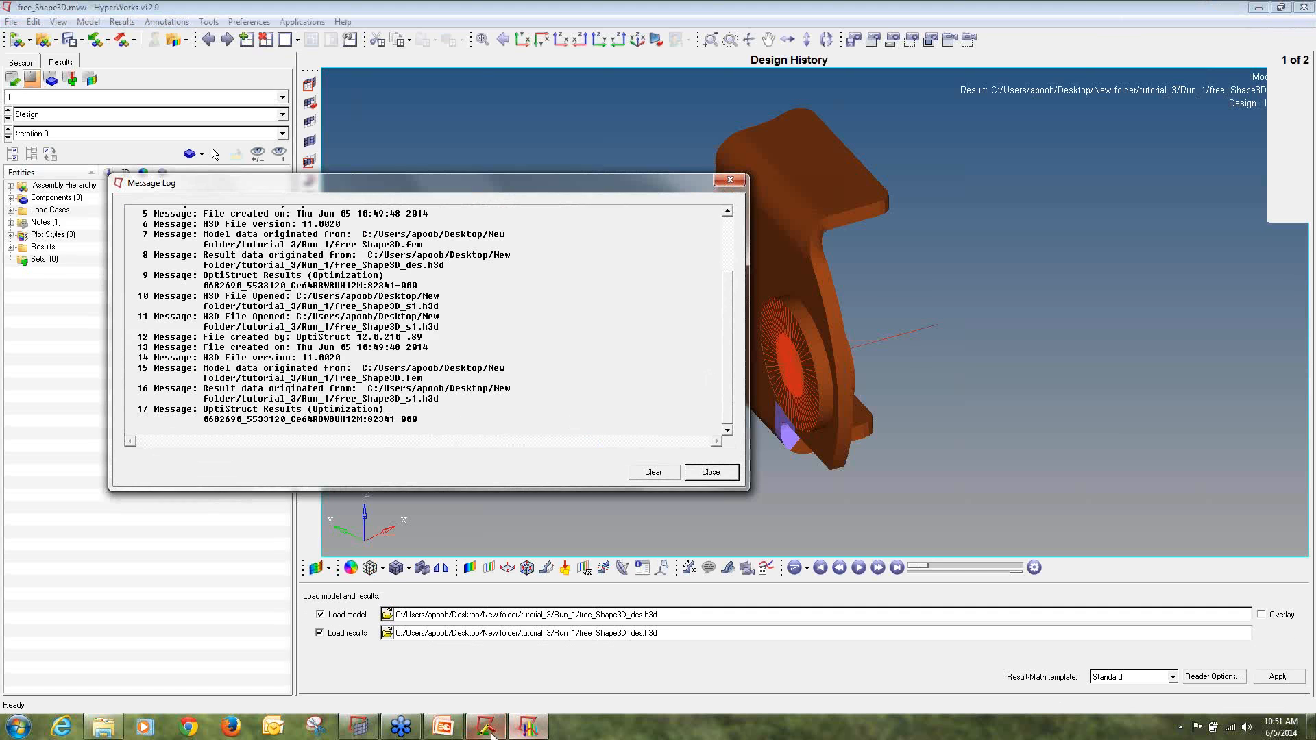
mouse_move(487, 734)
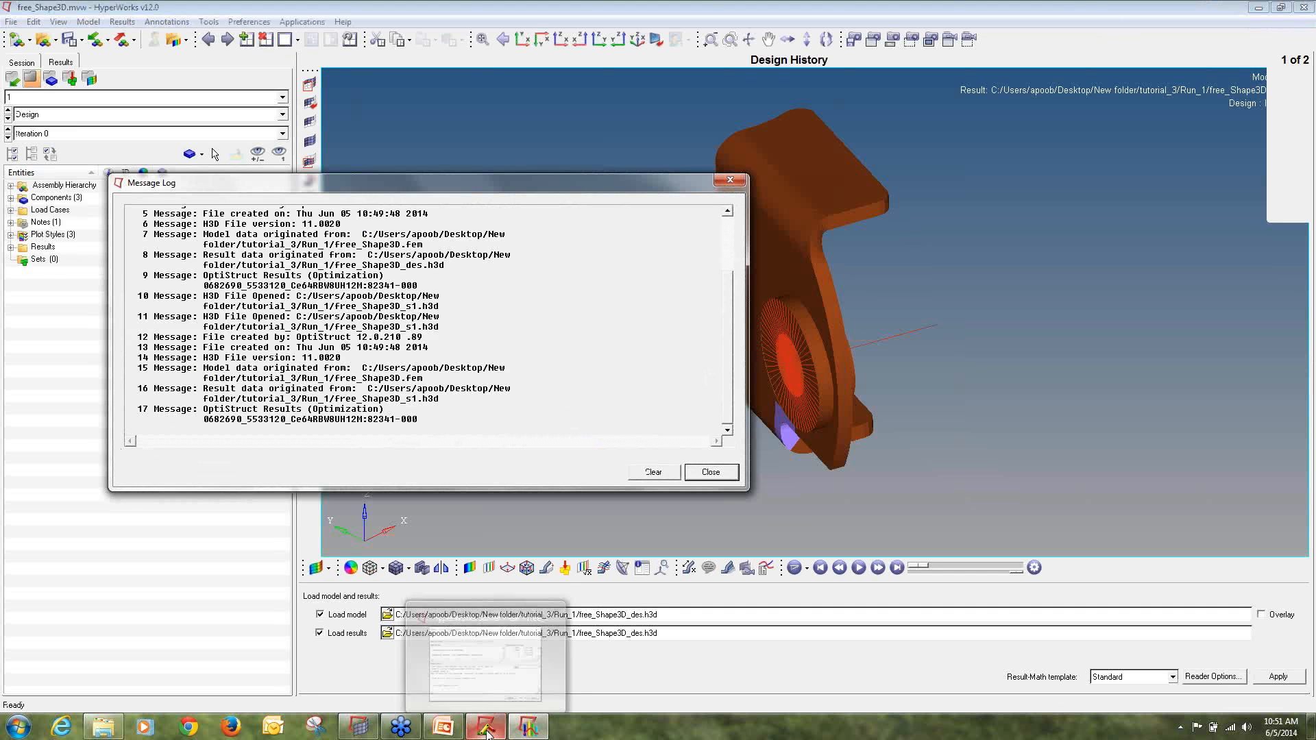
click(486, 655)
click(570, 434)
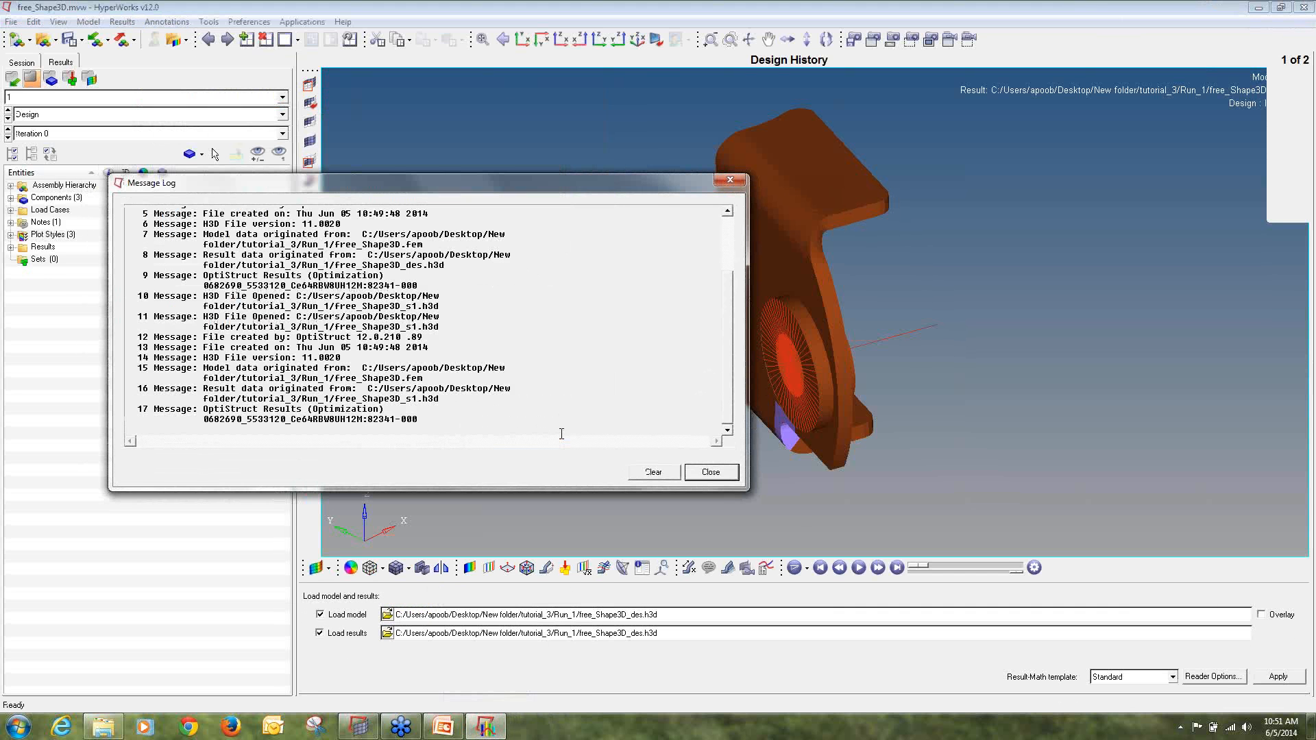
click(727, 478)
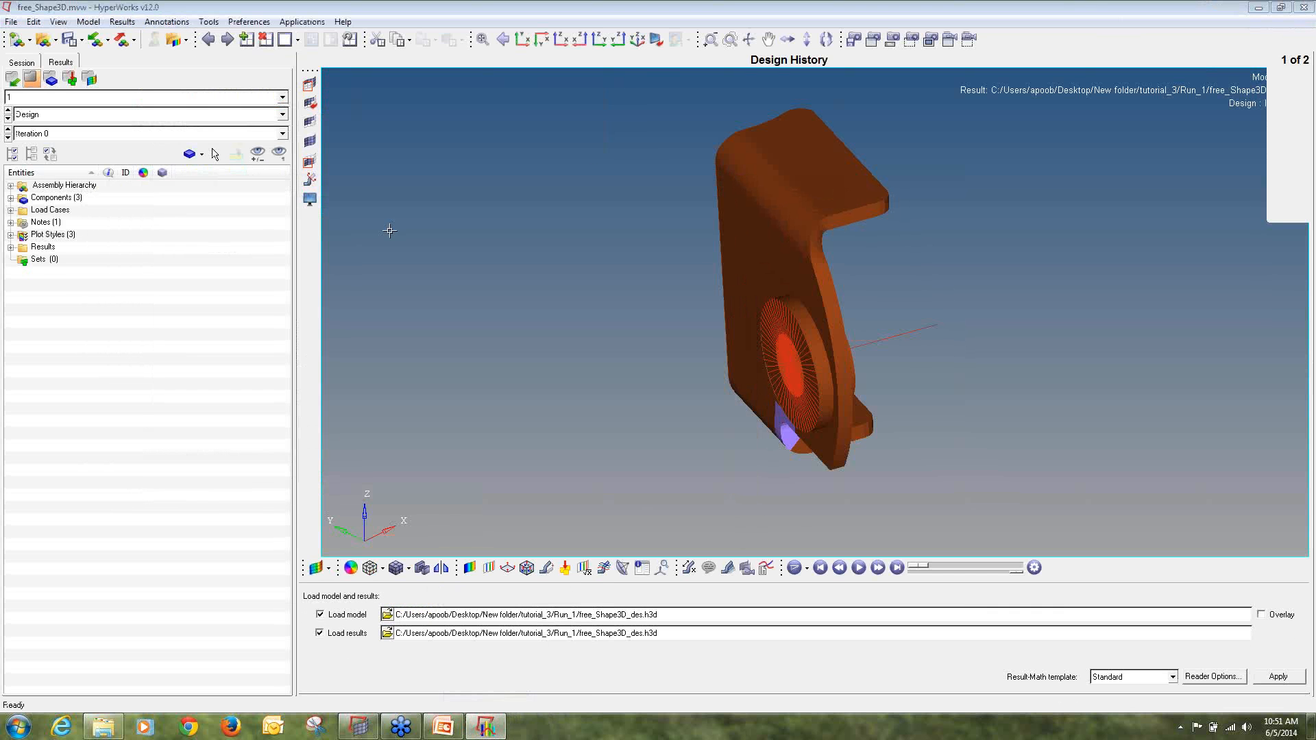
- Load Iteration 7 of the design history and contour the Shape Change magnitude on the bracket's inner corner
click(228, 136)
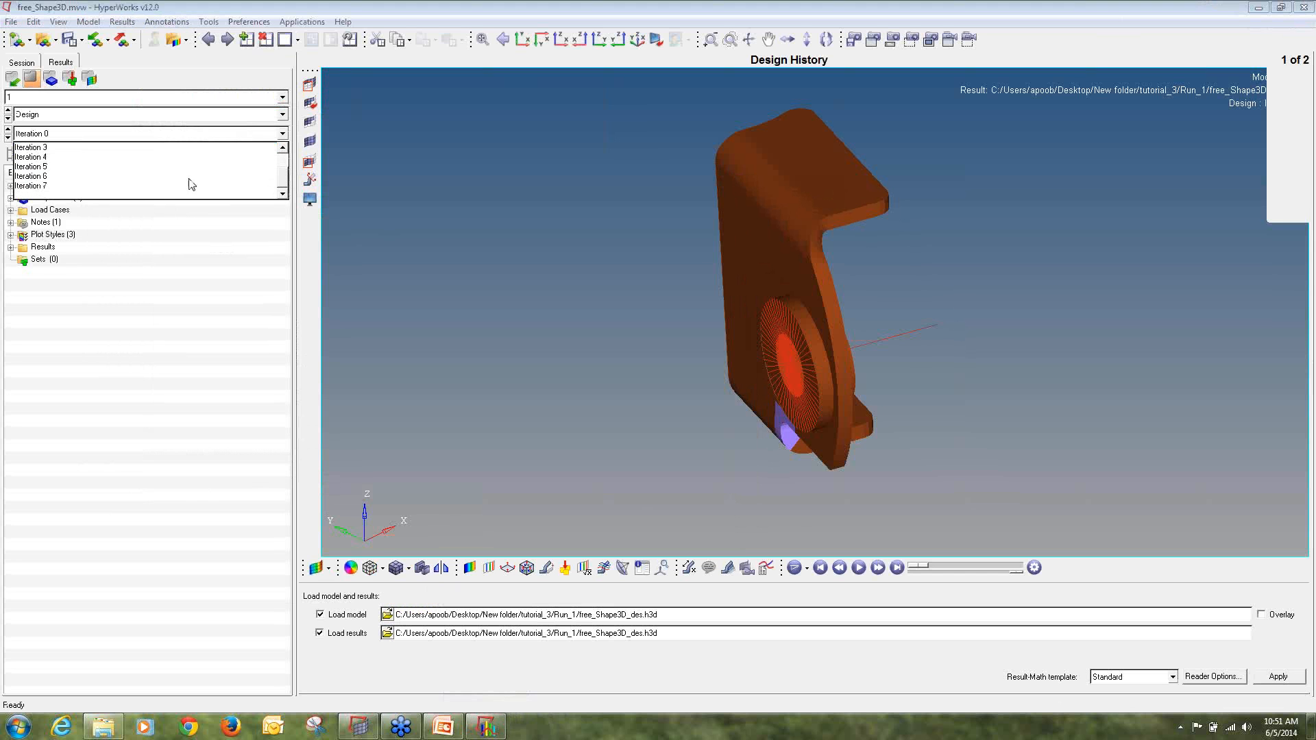
click(153, 194)
ctrl+drag(676, 244, 669, 372)
scroll(734, 365, up, 5)
click(470, 568)
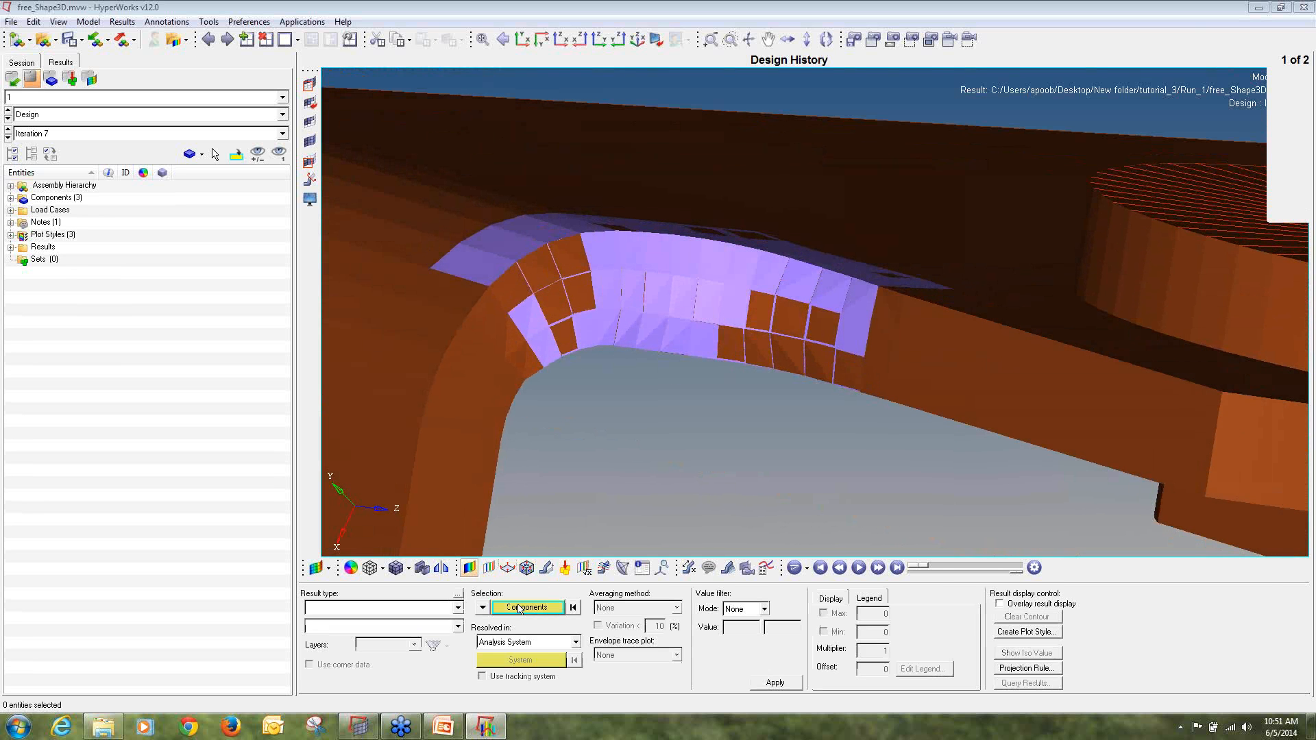
click(776, 684)
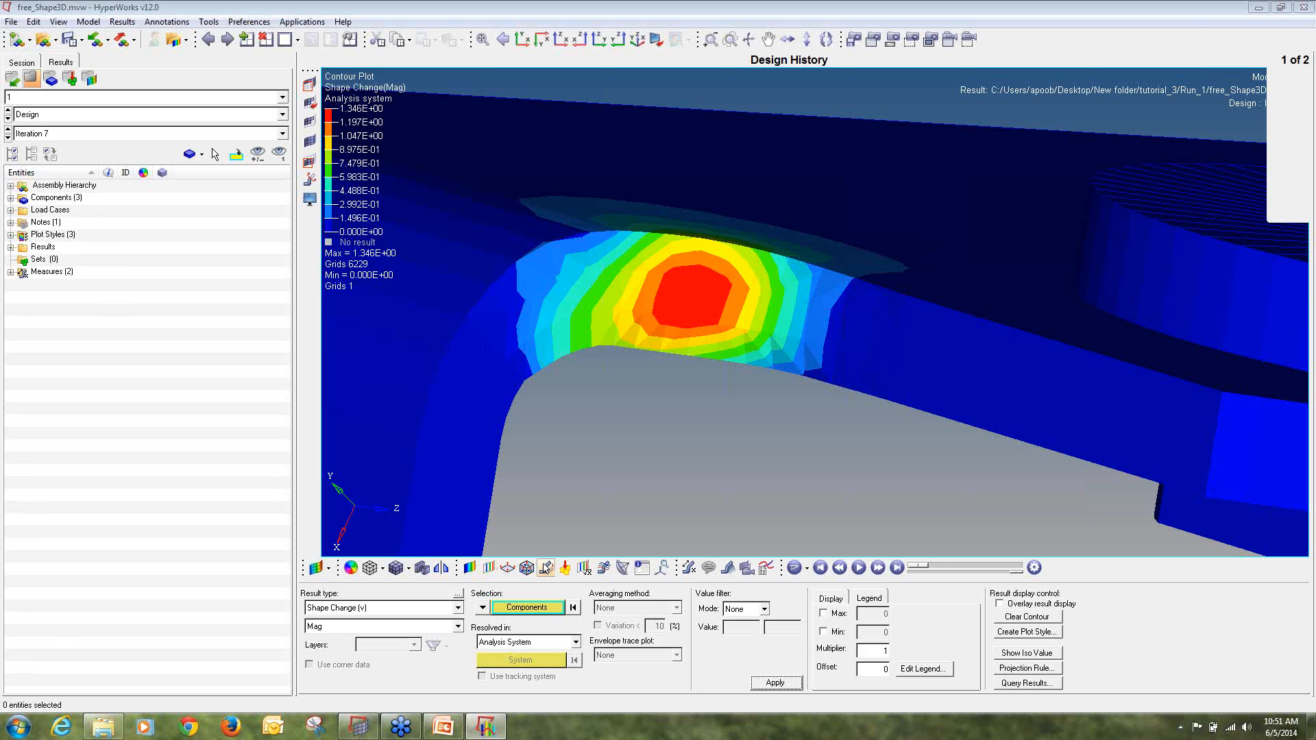
- Overlay the undeformed shape as a wireframe with its color set to Mesh
click(547, 568)
click(685, 609)
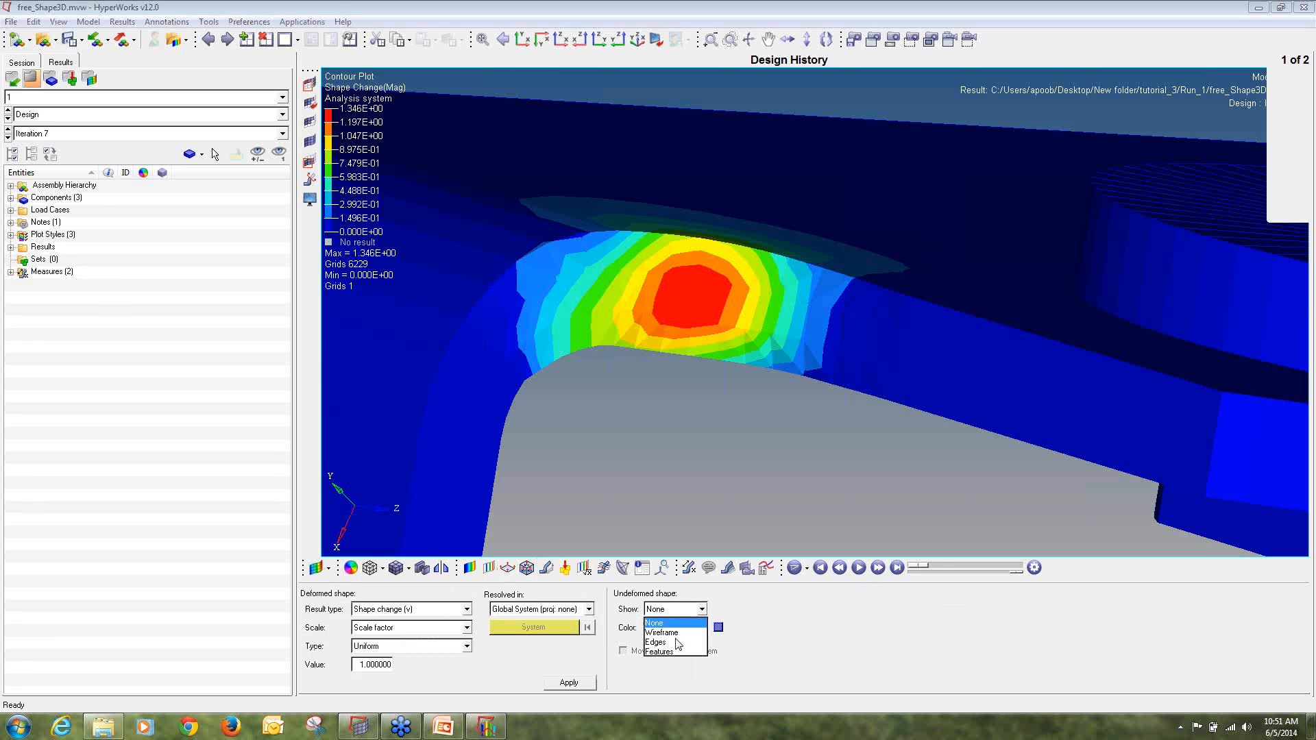
click(676, 633)
click(676, 628)
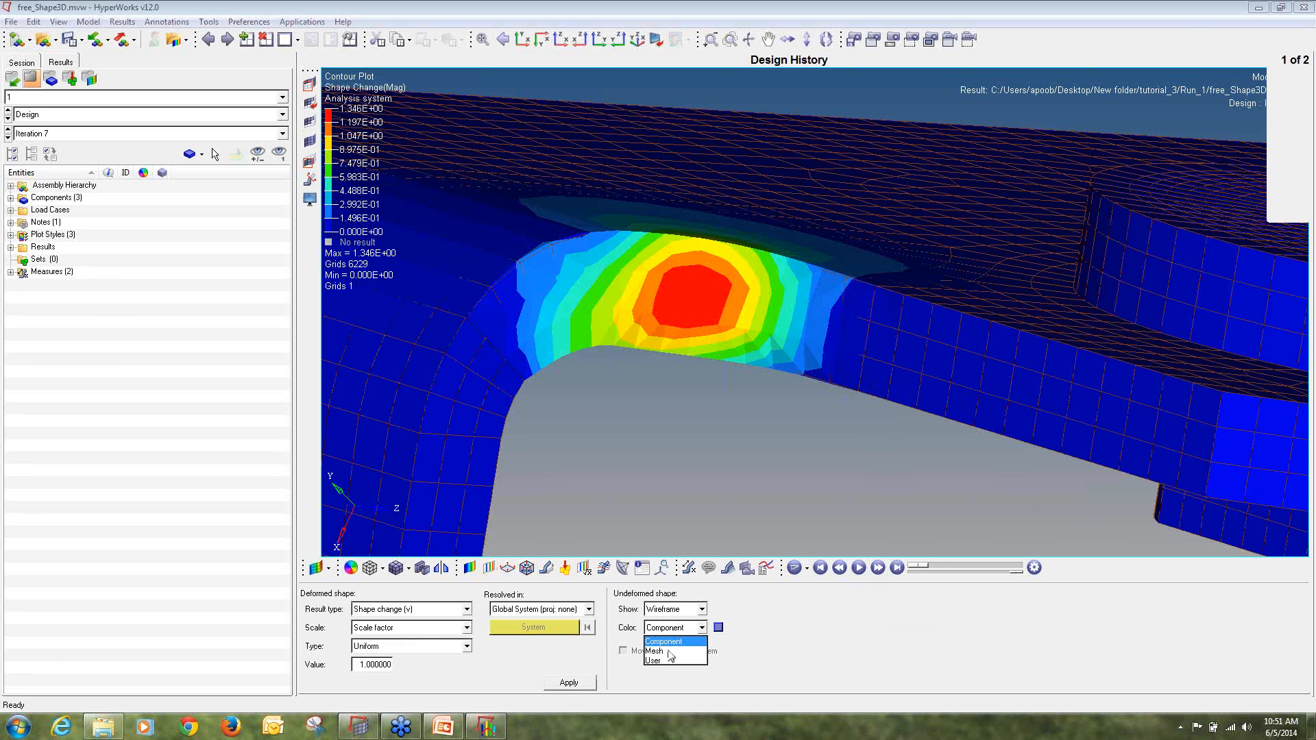
click(655, 651)
ctrl+drag(621, 446, 679, 411)
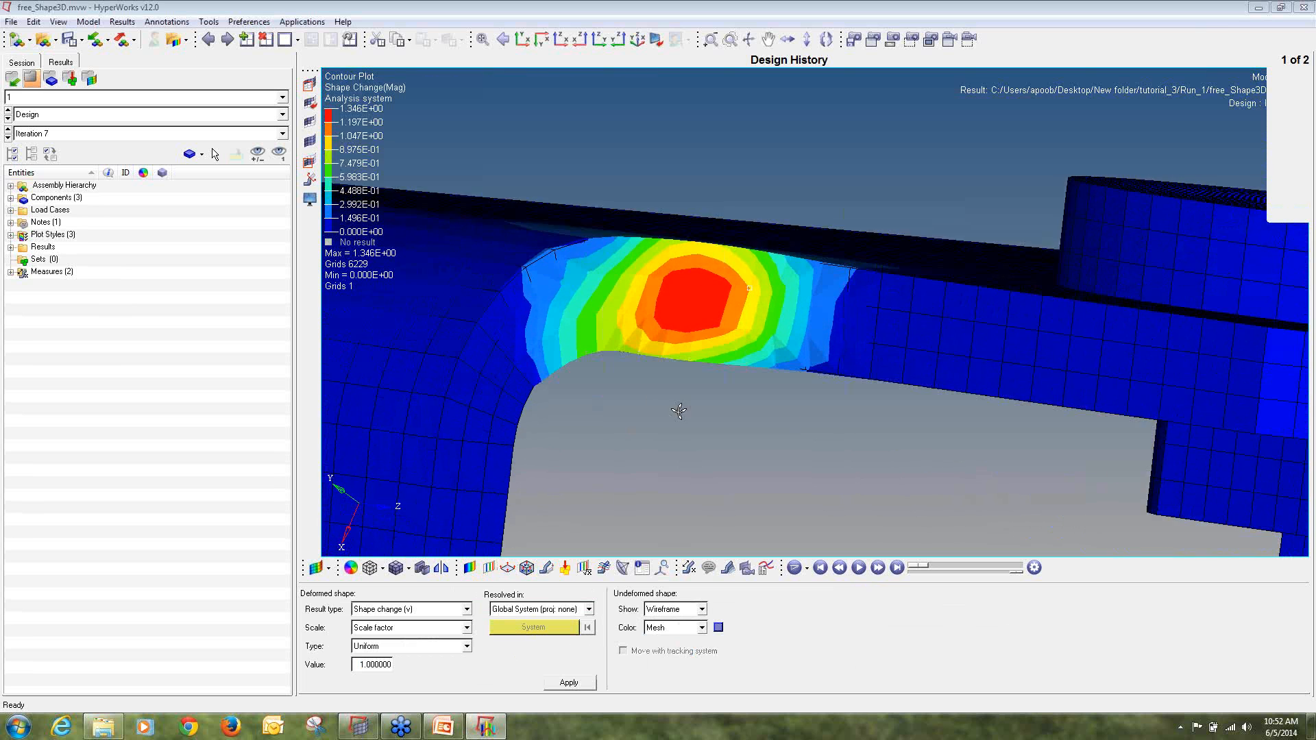
- Display the contoured bracket as shaded elements with mesh lines
click(370, 568)
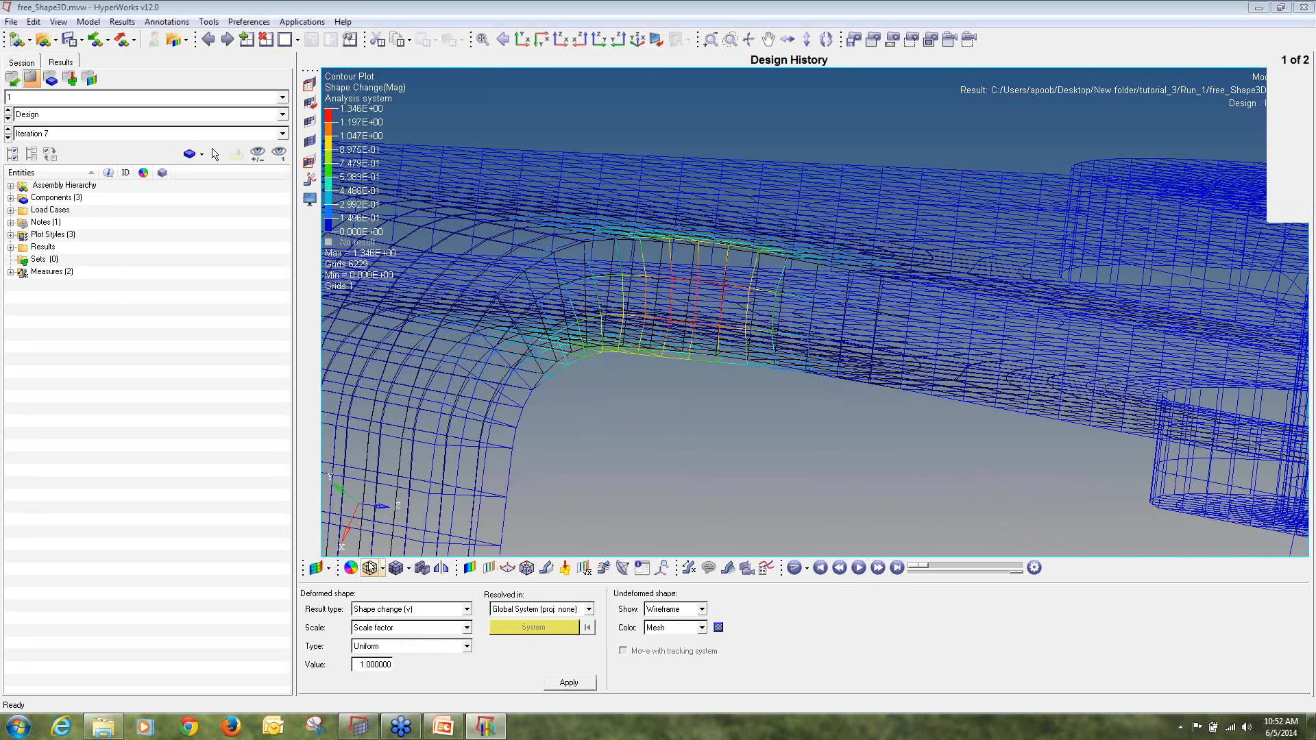
click(395, 569)
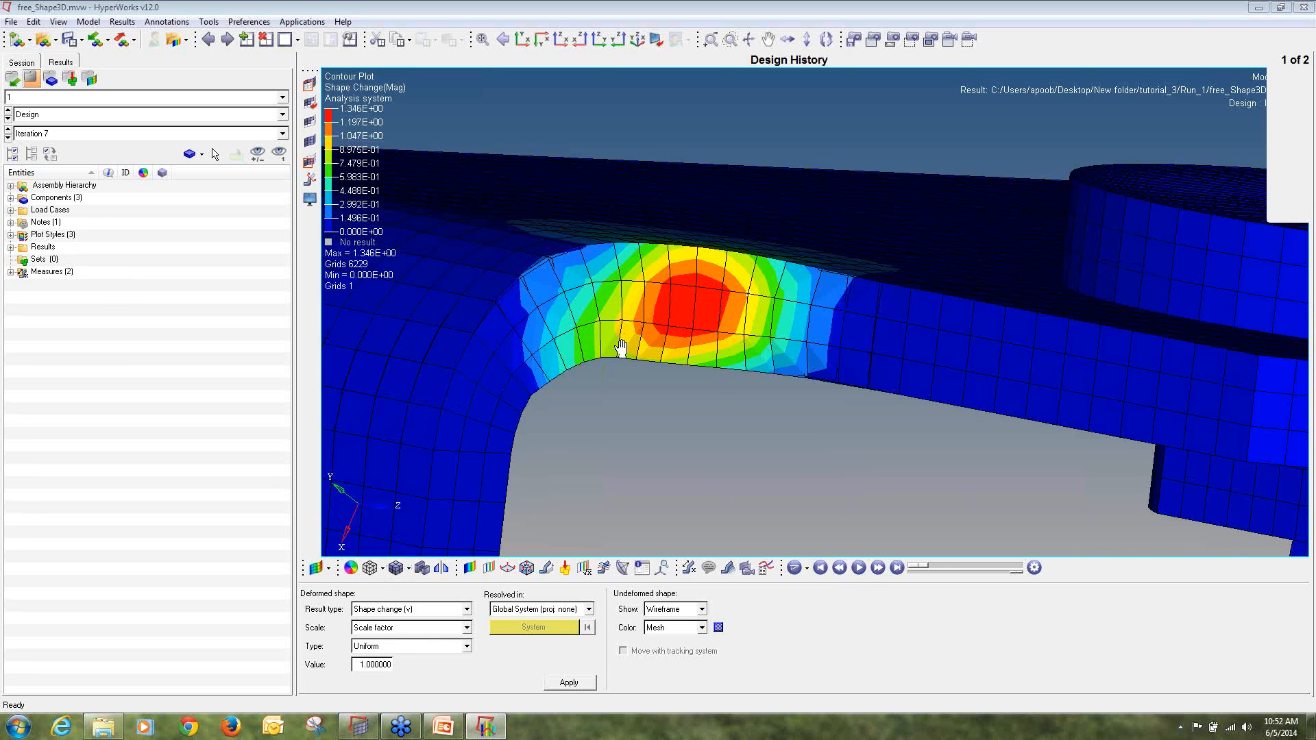
ctrl+drag(620, 348, 579, 321)
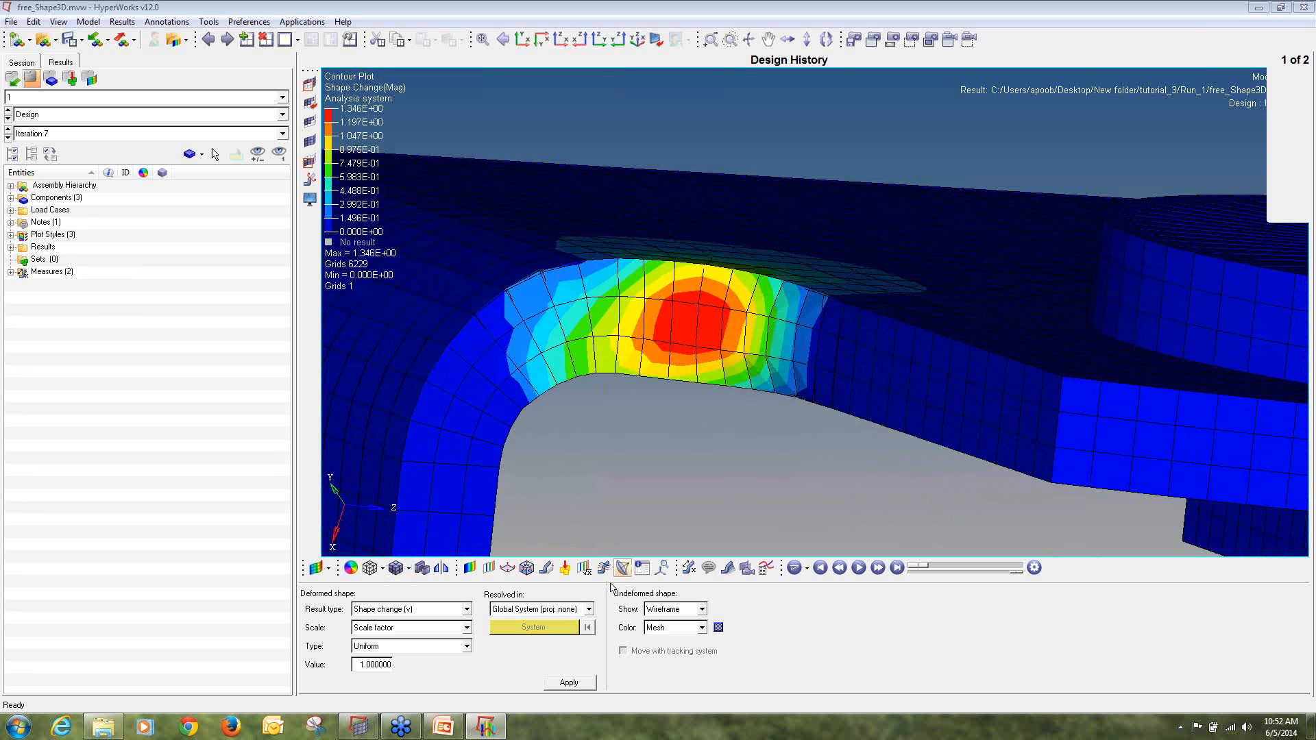
- Animate the shape change and examine the inner corner from different angles
click(859, 568)
mouse_move(856, 312)
ctrl+mouse_down()
mouse_move(872, 298)
mouse_move(861, 285)
mouse_move(870, 309)
mouse_move(898, 310)
mouse_move(908, 285)
ctrl+mouse_up()
ctrl+drag(716, 305, 603, 264)
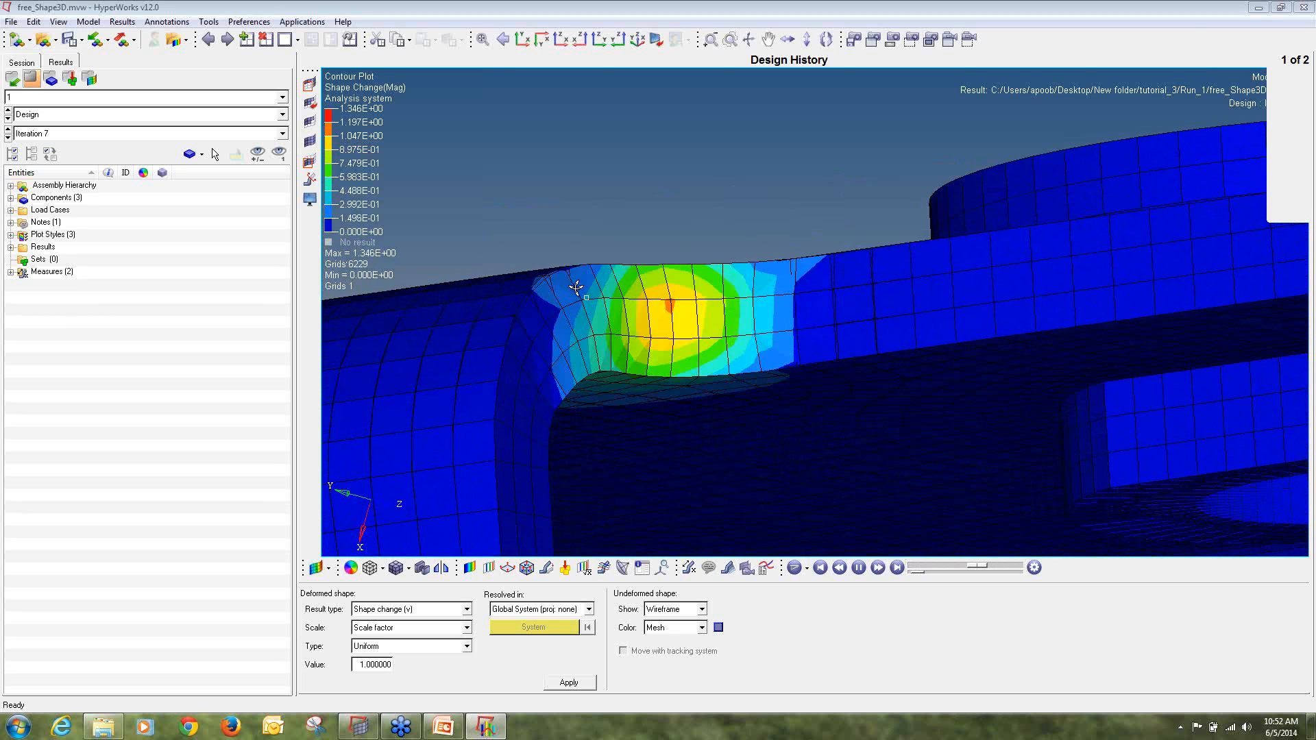
- Set the undeformed wireframe to the User color black and compare it with the animated shape around the inner corner
click(689, 634)
click(682, 660)
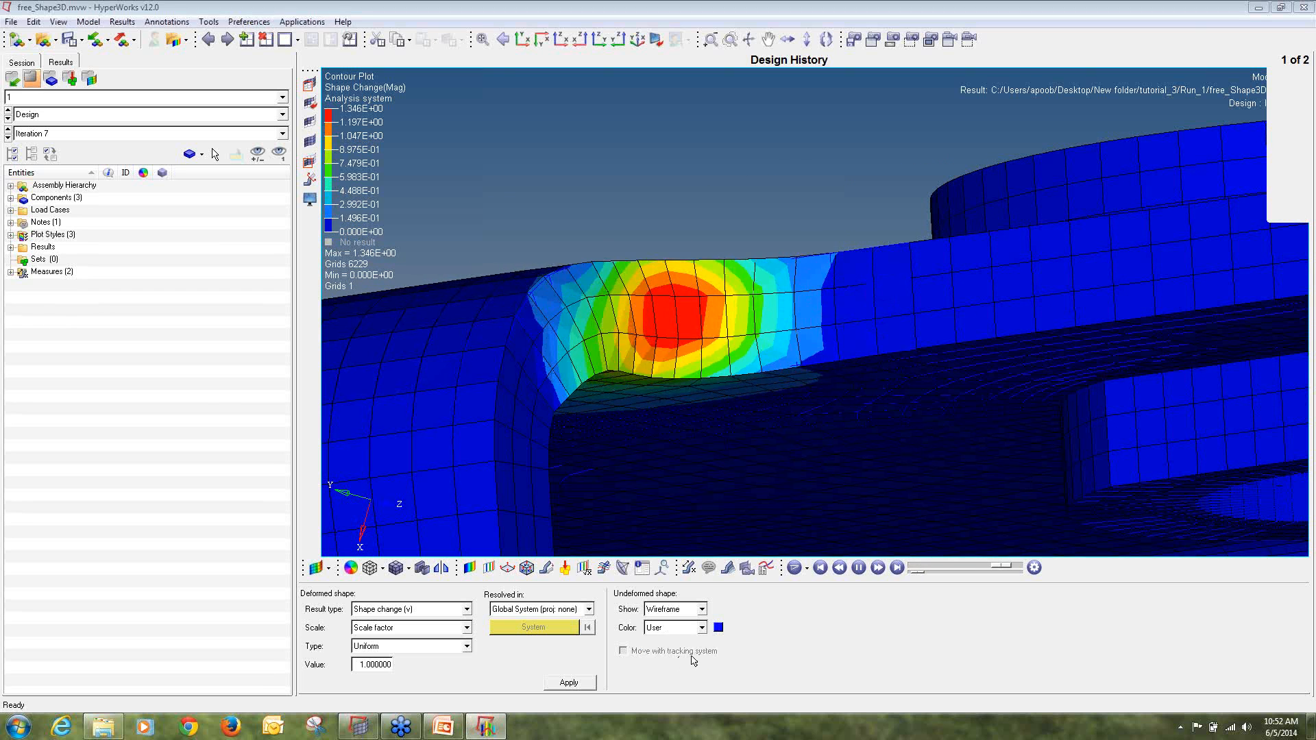
click(718, 628)
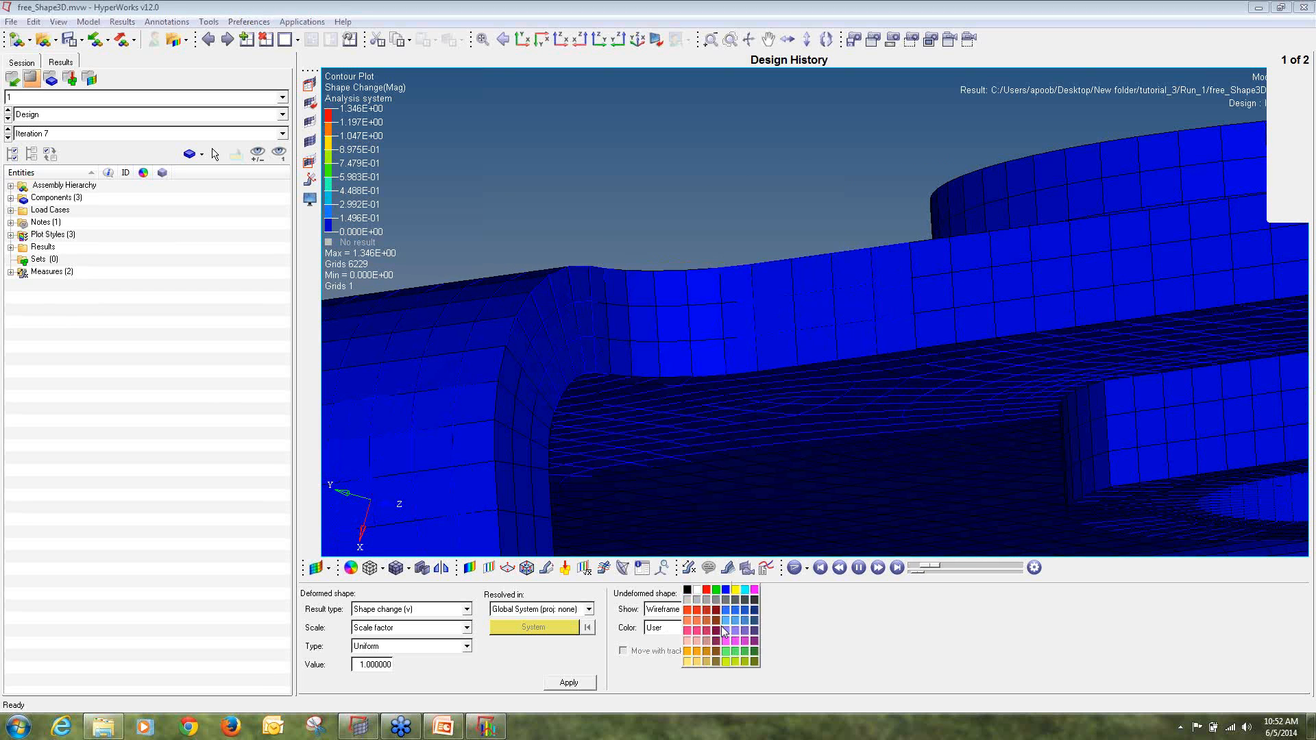
click(690, 591)
ctrl+drag(595, 277, 905, 328)
ctrl+scroll(981, 329, up, 3)
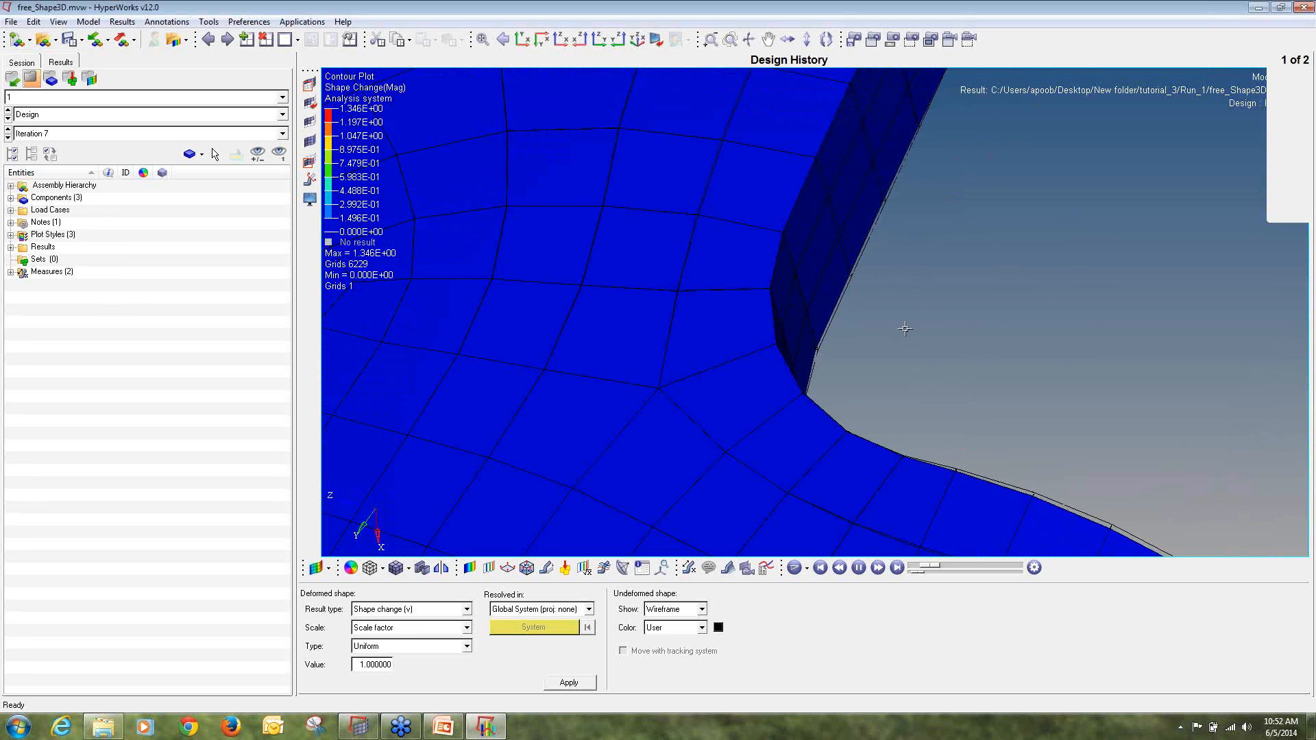
ctrl+scroll(934, 340, down, 3)
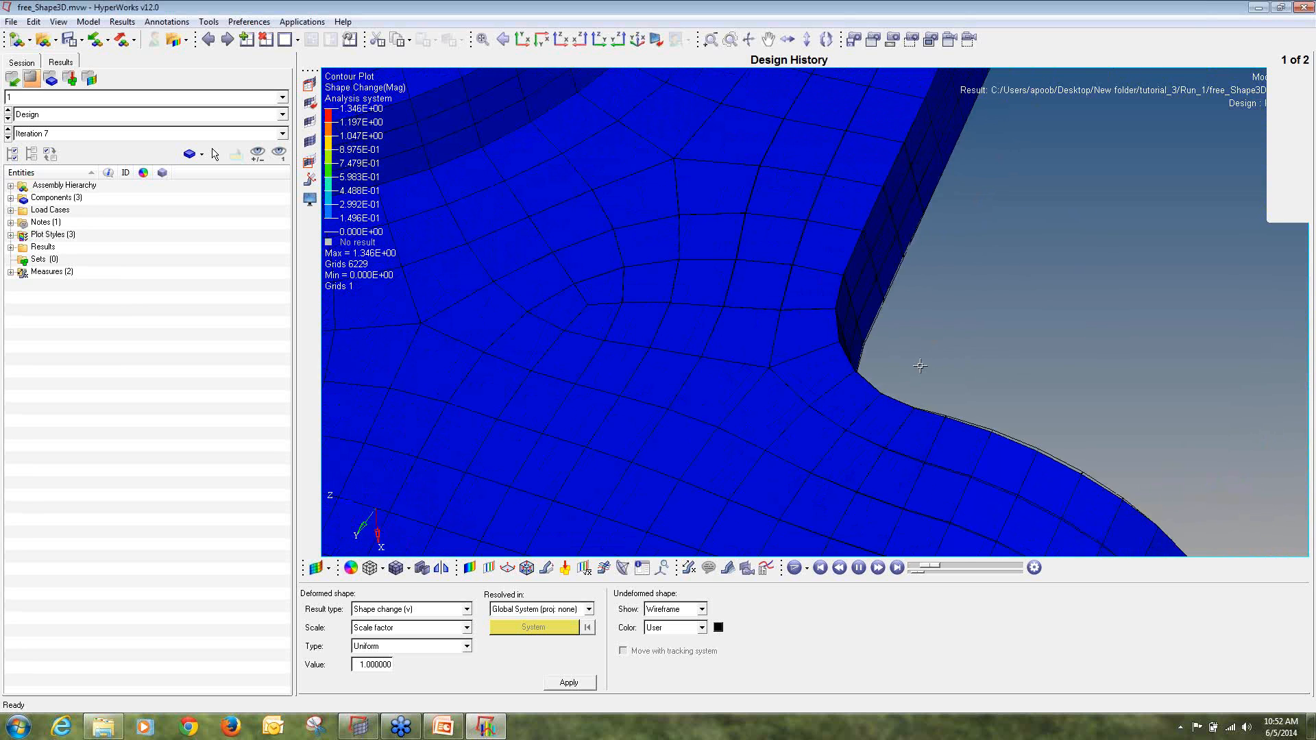
mouse_move(920, 366)
ctrl+mouse_down()
mouse_move(676, 402)
mouse_move(855, 372)
mouse_move(924, 466)
mouse_move(1081, 318)
mouse_move(746, 306)
mouse_move(715, 259)
ctrl+mouse_up()
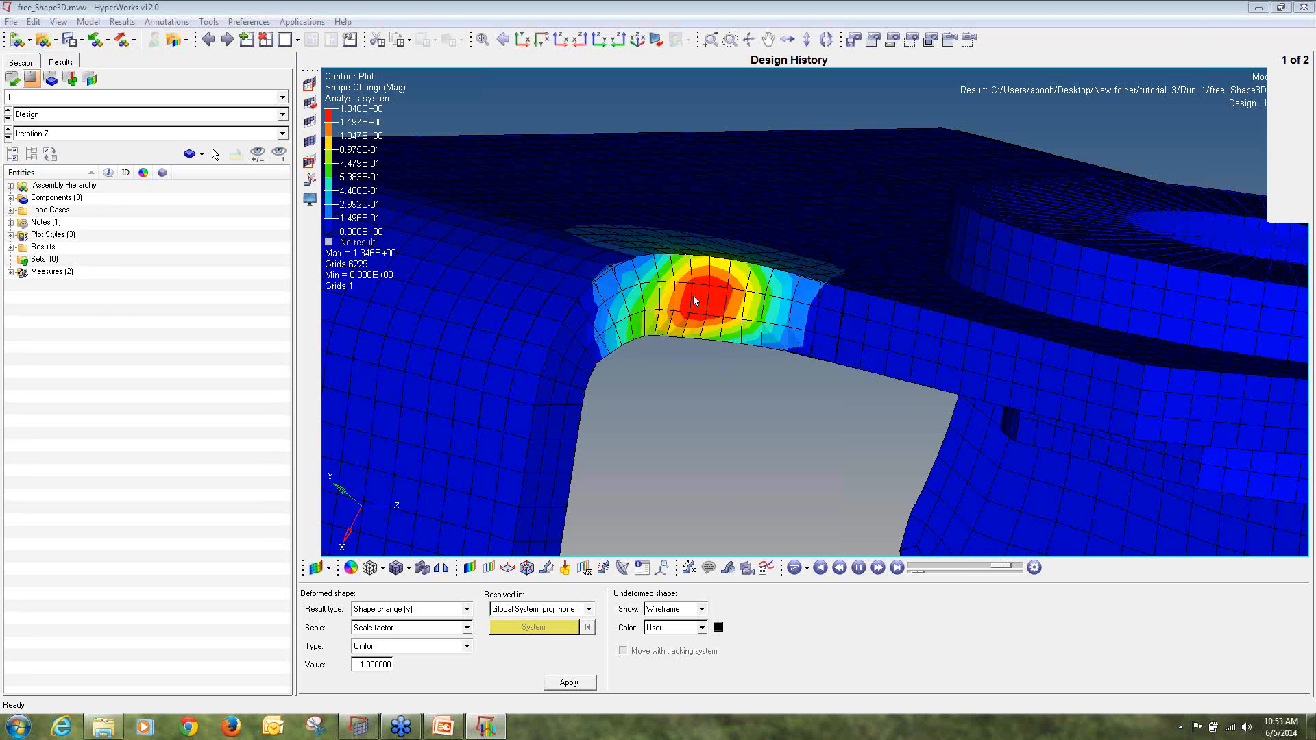
ctrl+drag(693, 295, 658, 303)
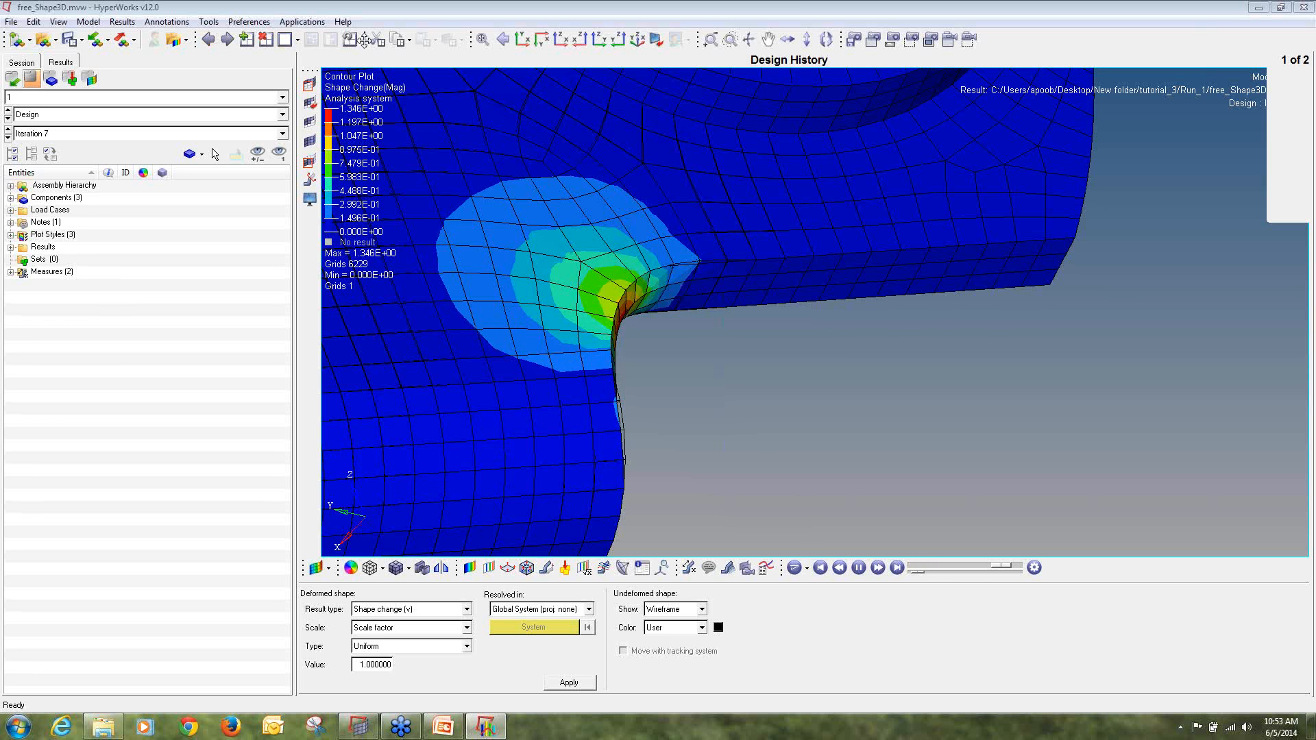
- On the Subcase 1 results page, contour the von Mises Element Stresses (2D & 3D) with Simple averaging
click(227, 39)
ctrl+drag(806, 204, 843, 364)
click(469, 567)
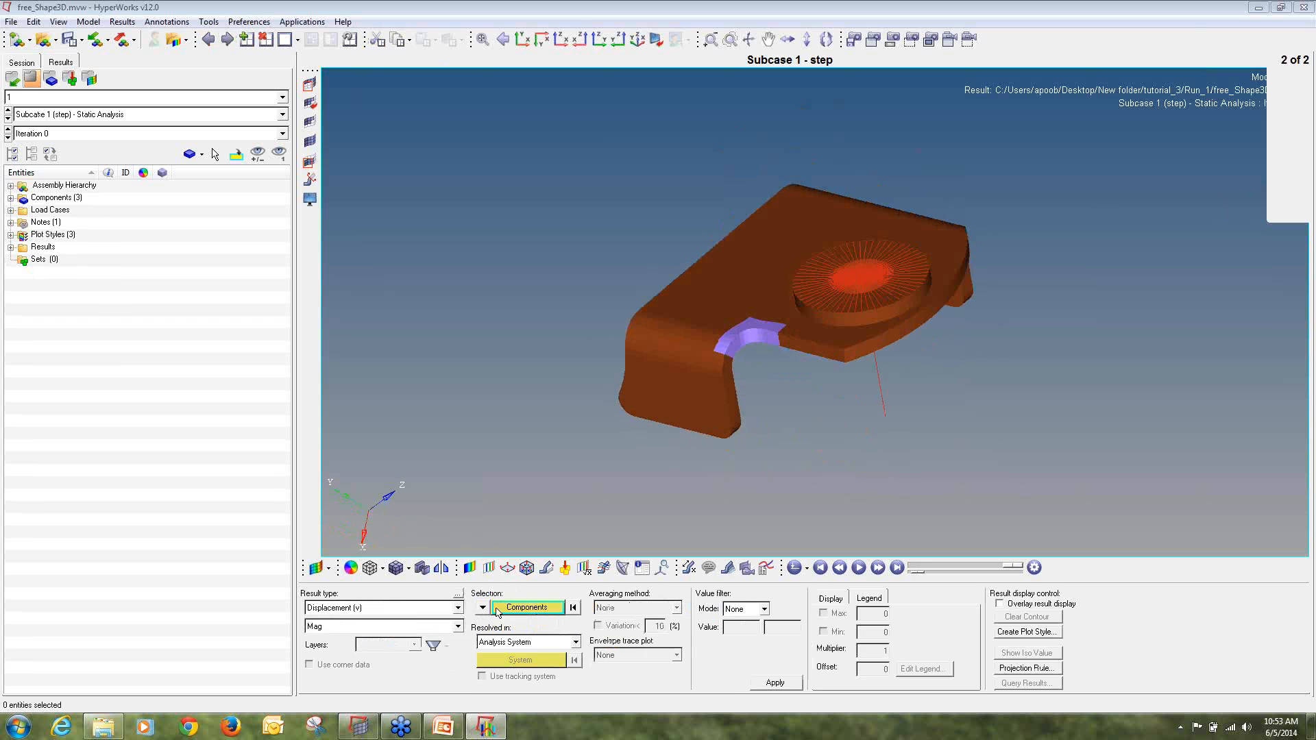
click(458, 608)
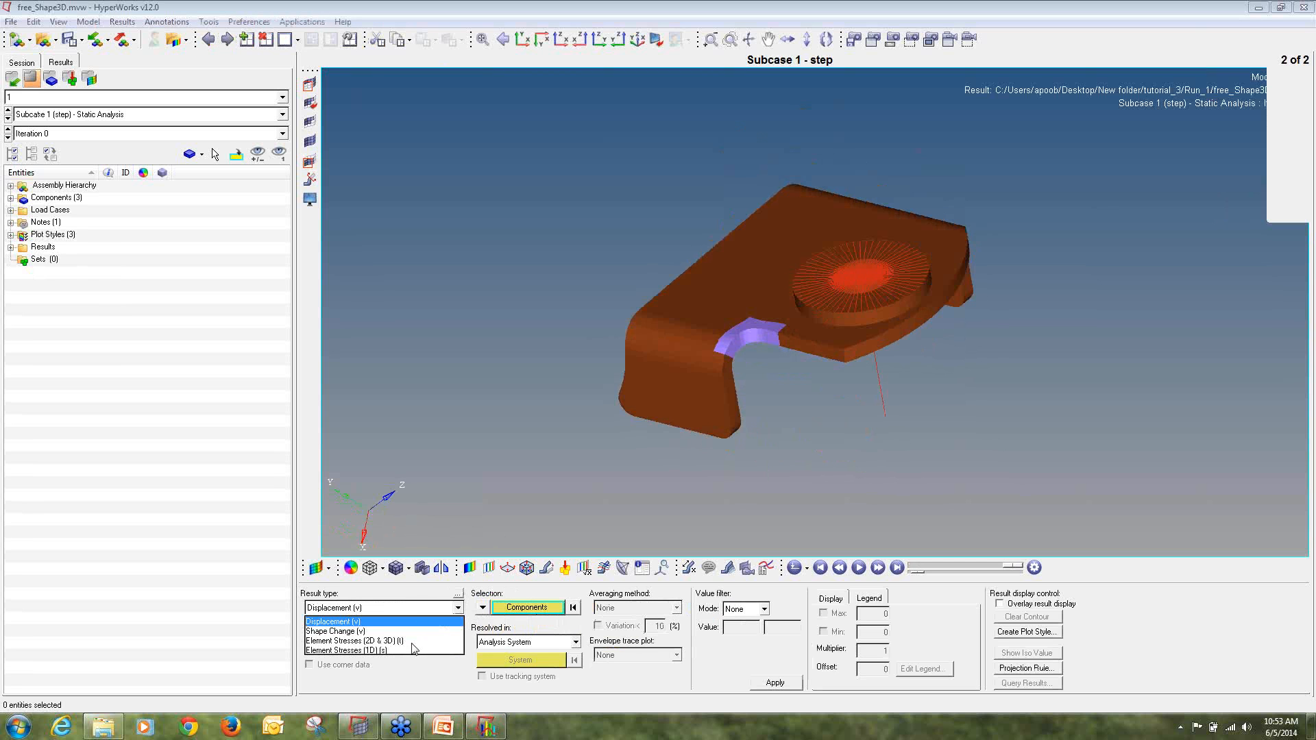
click(403, 642)
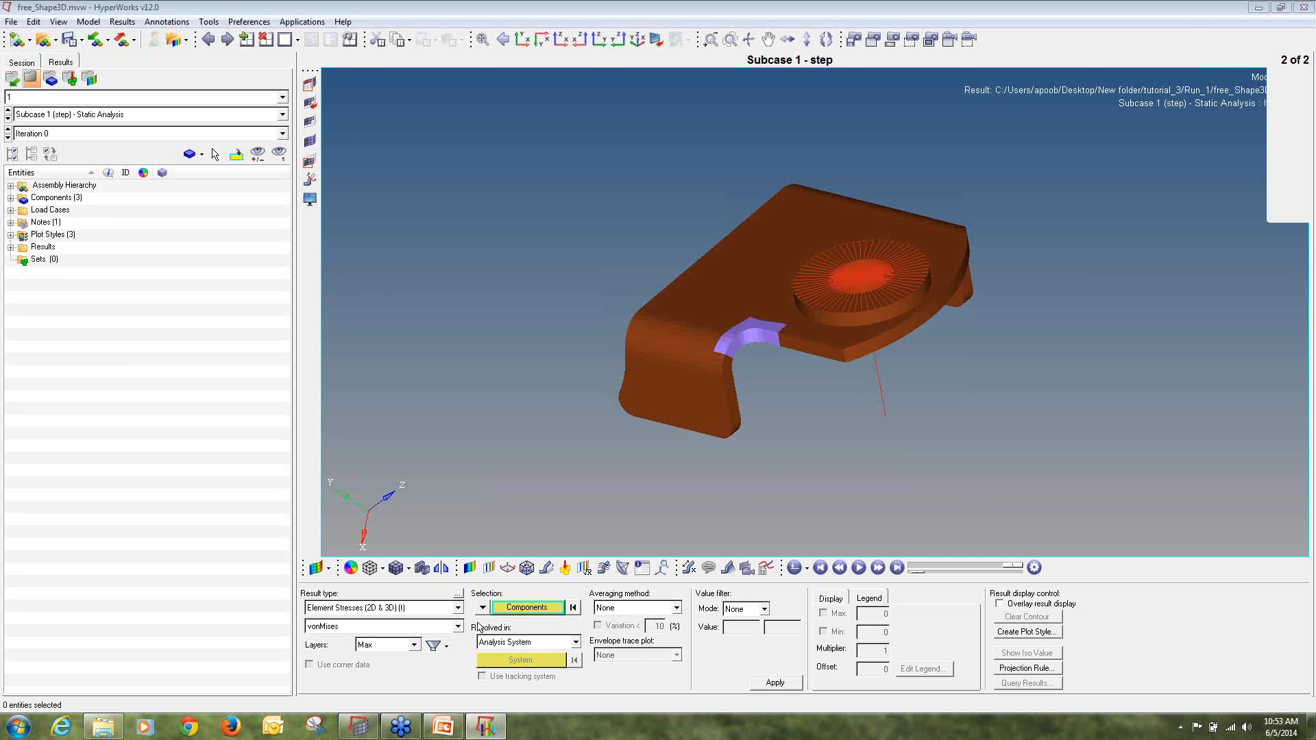
click(605, 610)
click(630, 631)
click(774, 683)
- Enable the Static MinMax Result measure on the stress contour and show only the maximum value
click(689, 568)
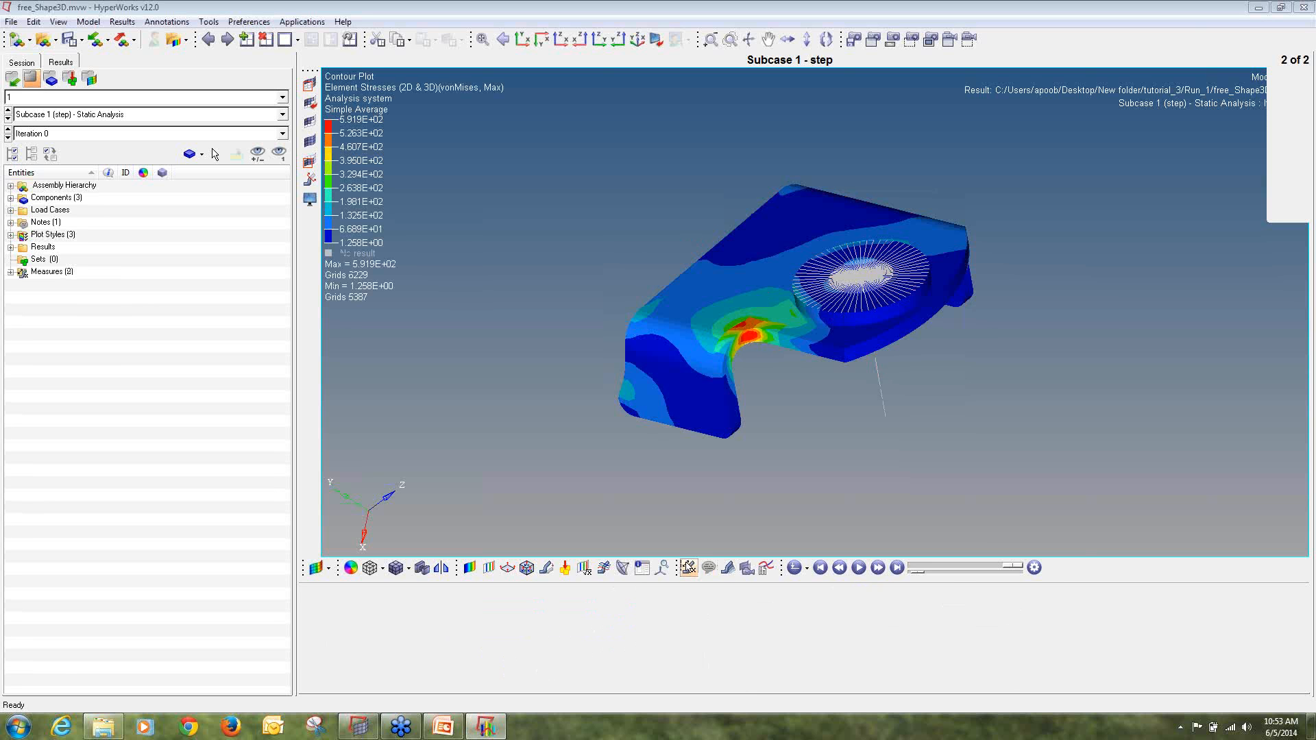
click(308, 612)
click(470, 630)
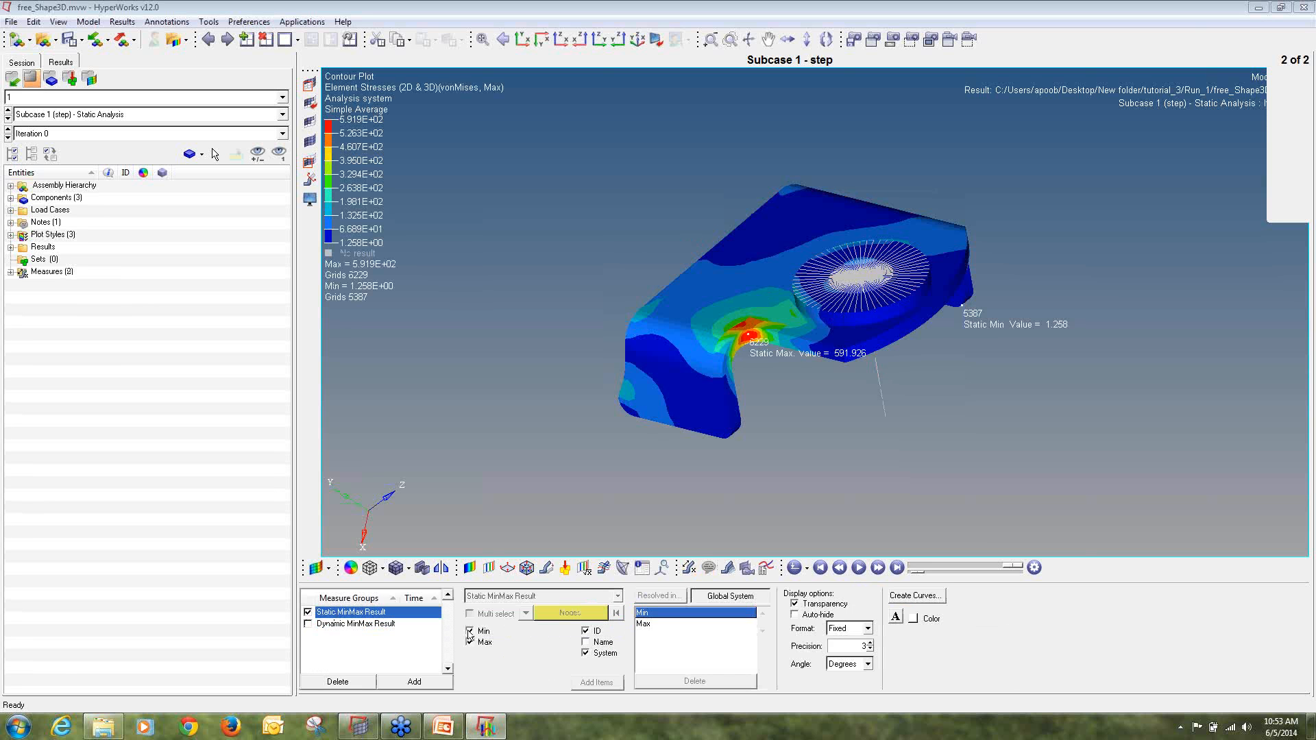
ctrl+drag(809, 441, 768, 391)
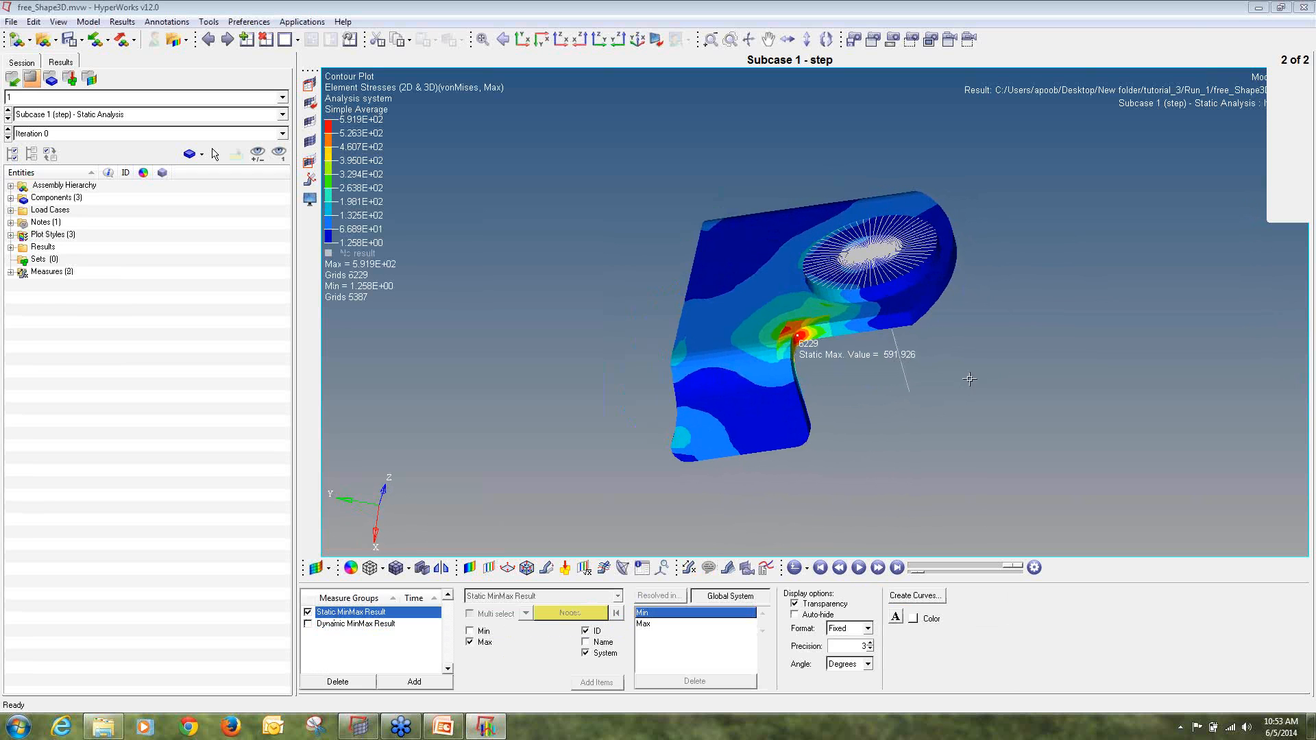
- Switch the stress results to Iteration 7, reapply the contour and inspect the inner corner up close
click(7, 137)
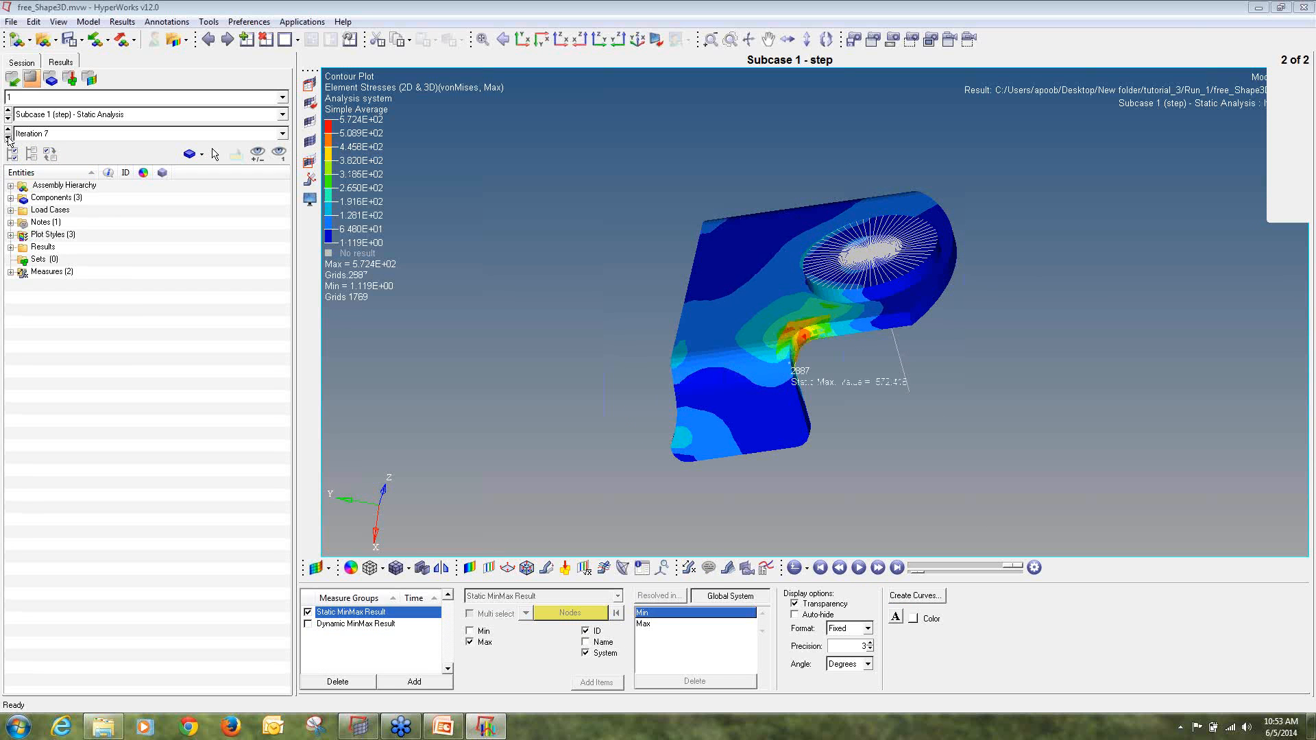
click(469, 568)
click(775, 682)
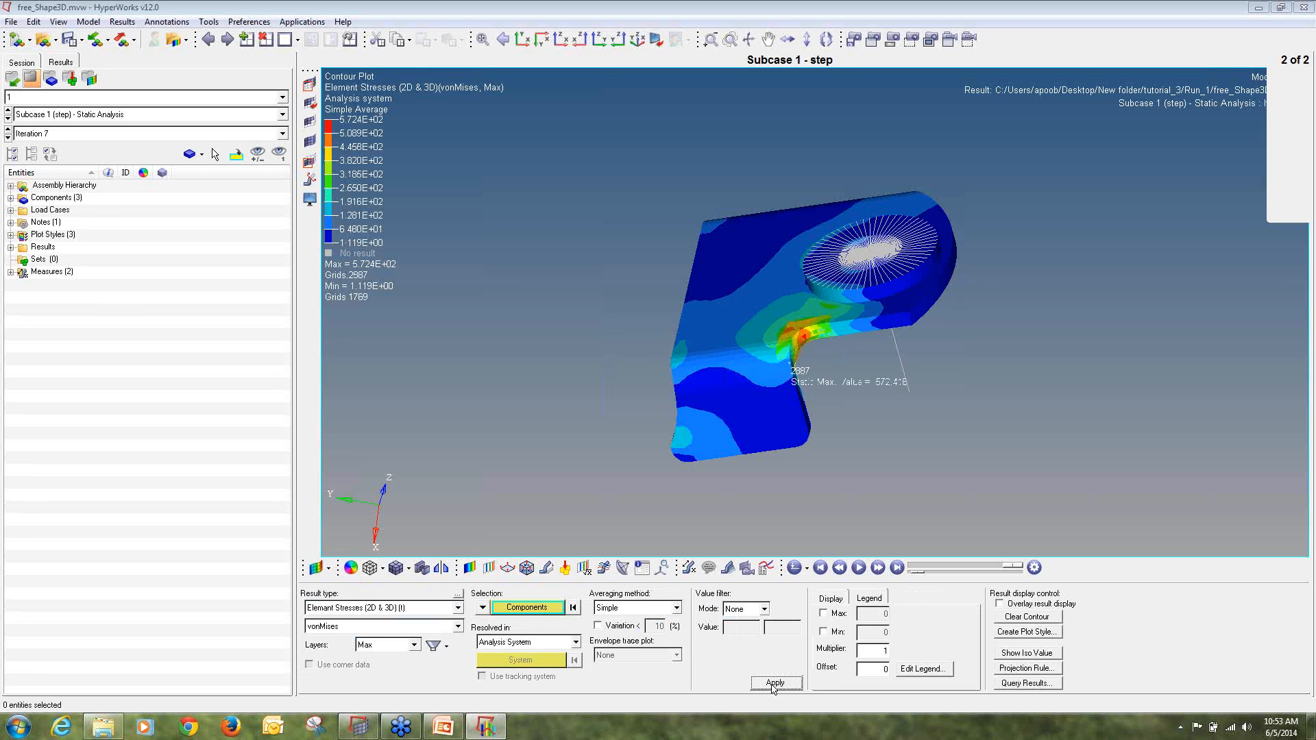
scroll(822, 377, up, 3)
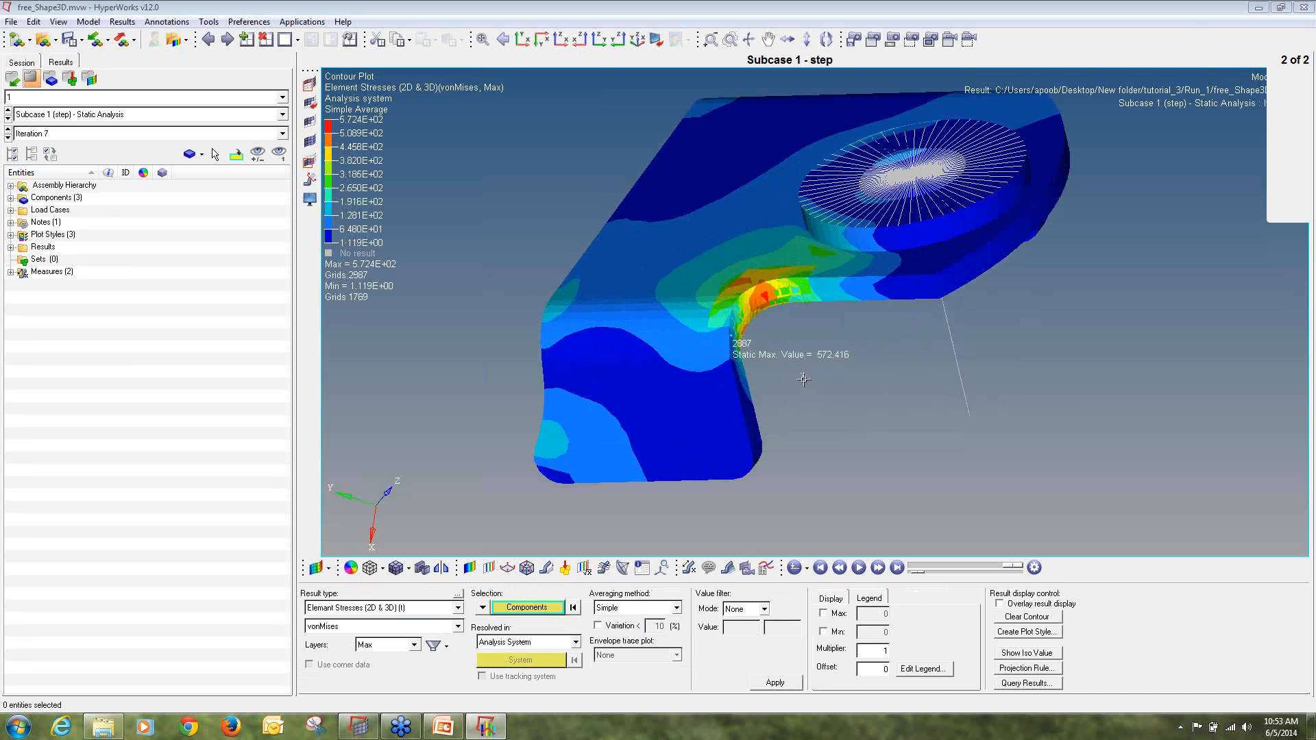
scroll(733, 388, up, 3)
ctrl+drag(877, 408, 857, 408)
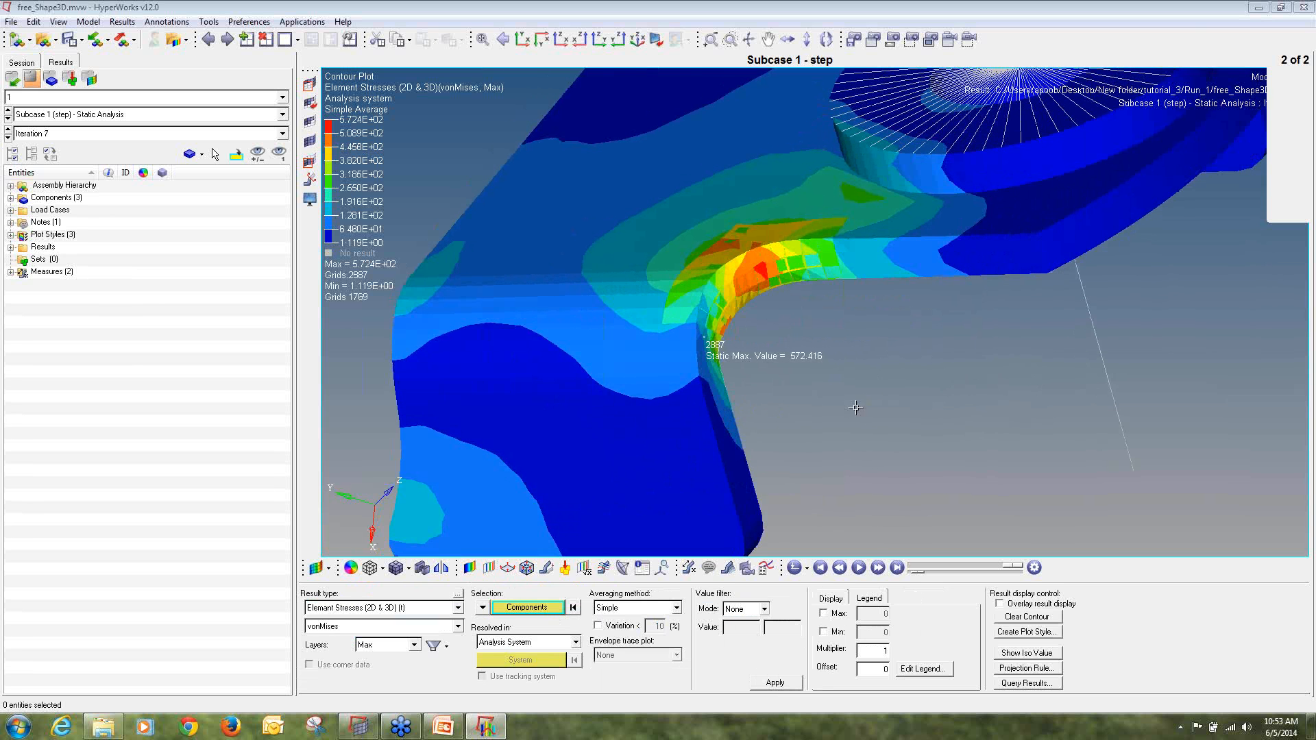
- Compare the maximum von Mises stress at the inner corner between Iteration 0 and Iteration 7
click(8, 131)
click(8, 132)
click(9, 131)
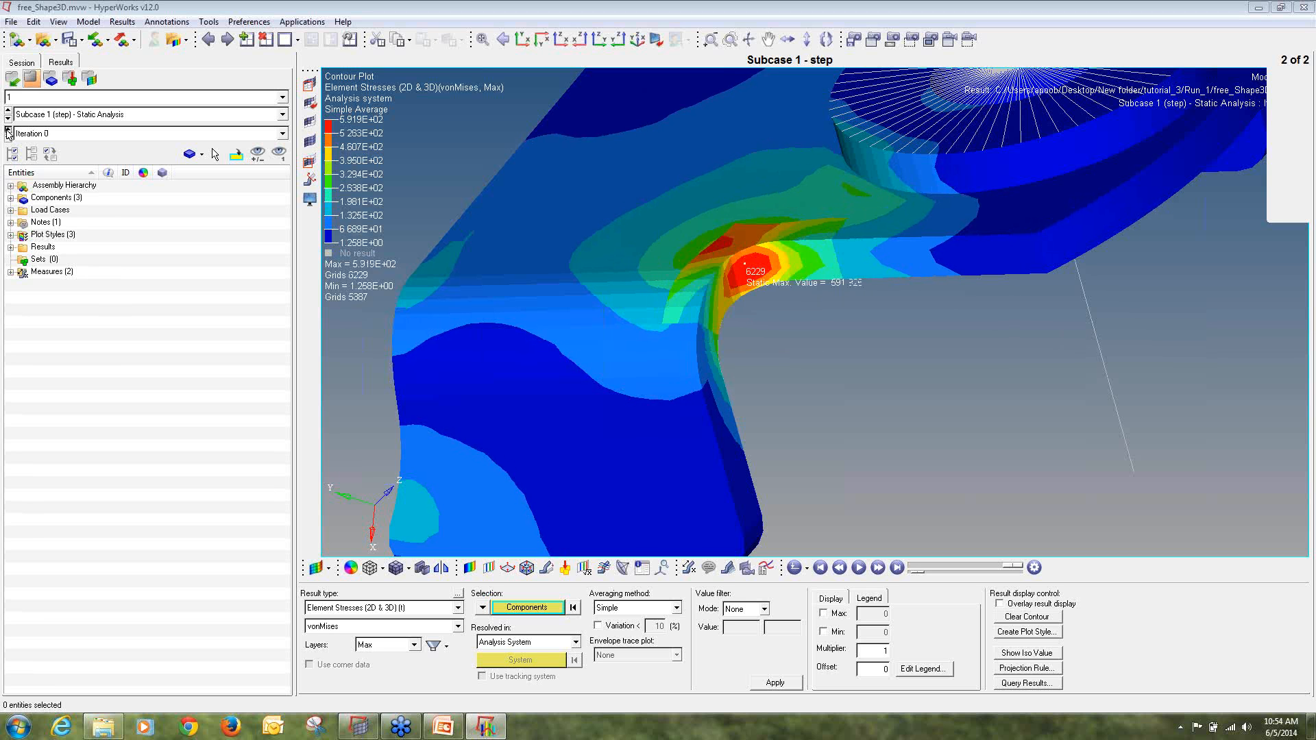
click(9, 131)
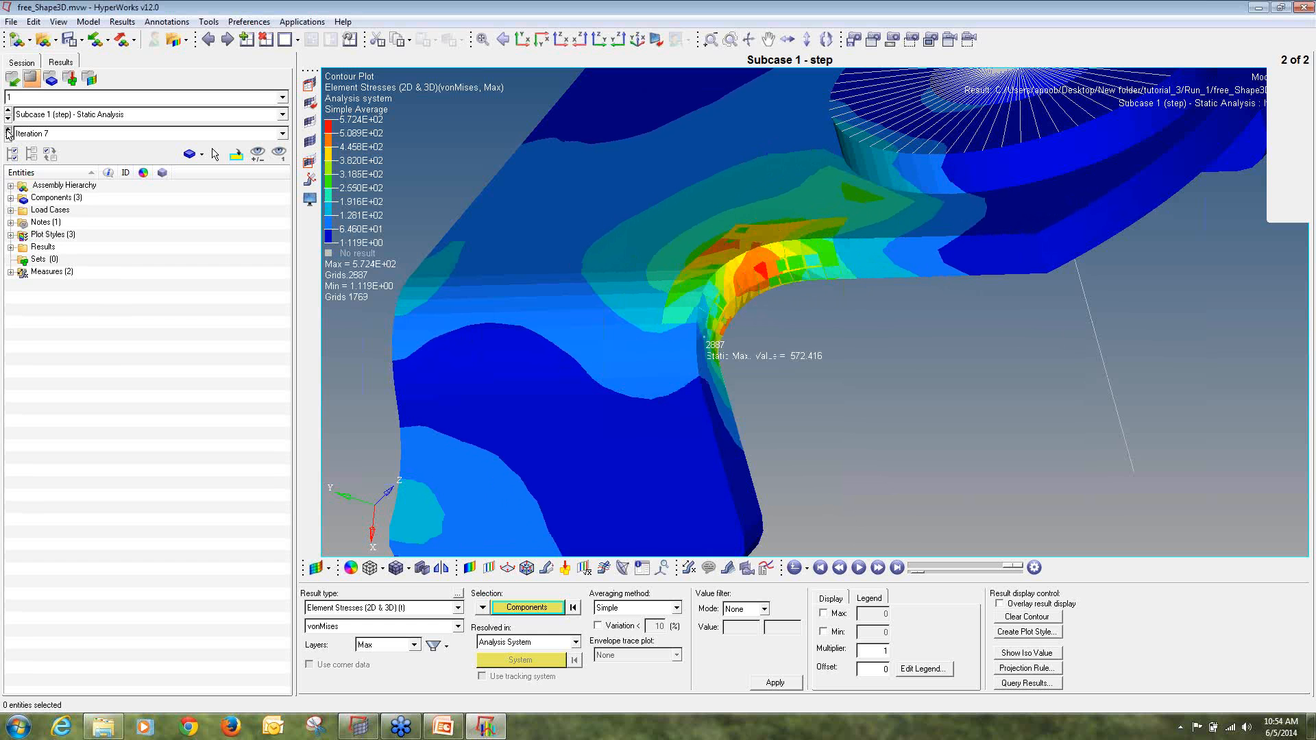
- Close the results viewer without saving the session, return to the HyperMesh model, inspect the bracket's design region and leave the OptiStruct run setup
click(1302, 7)
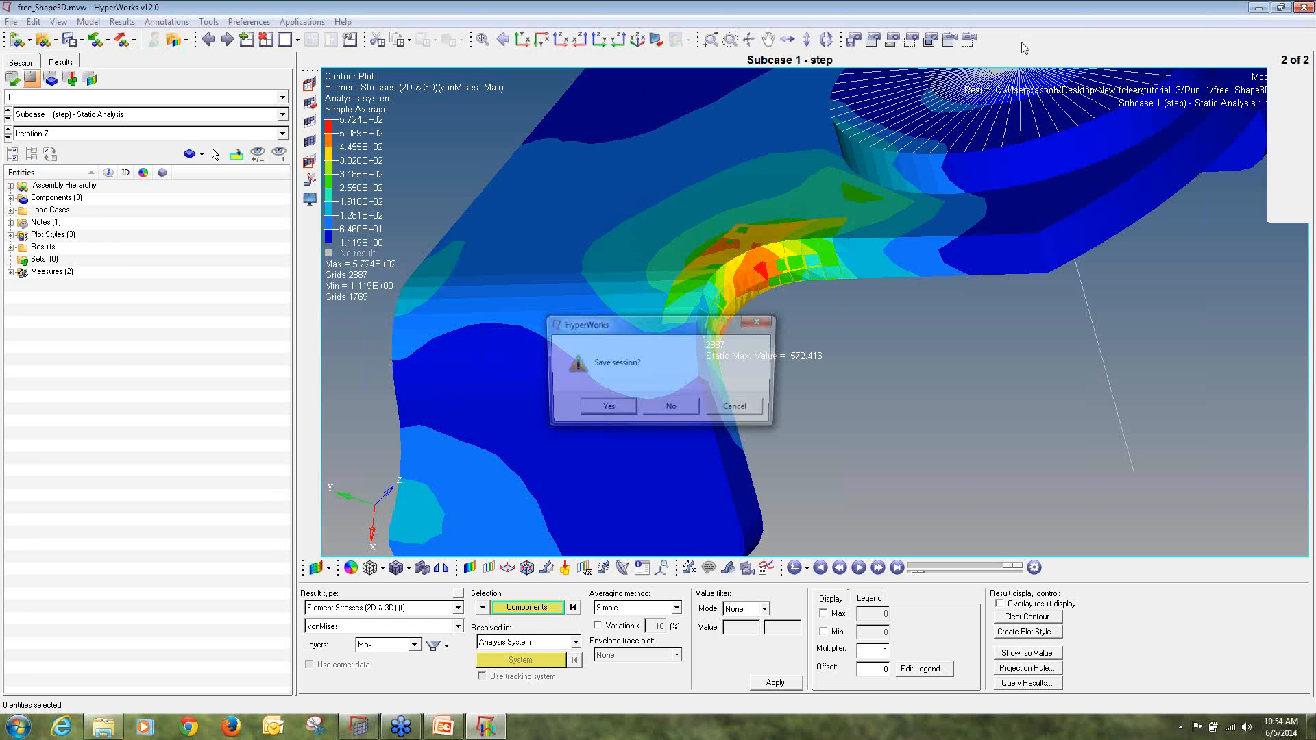
click(672, 409)
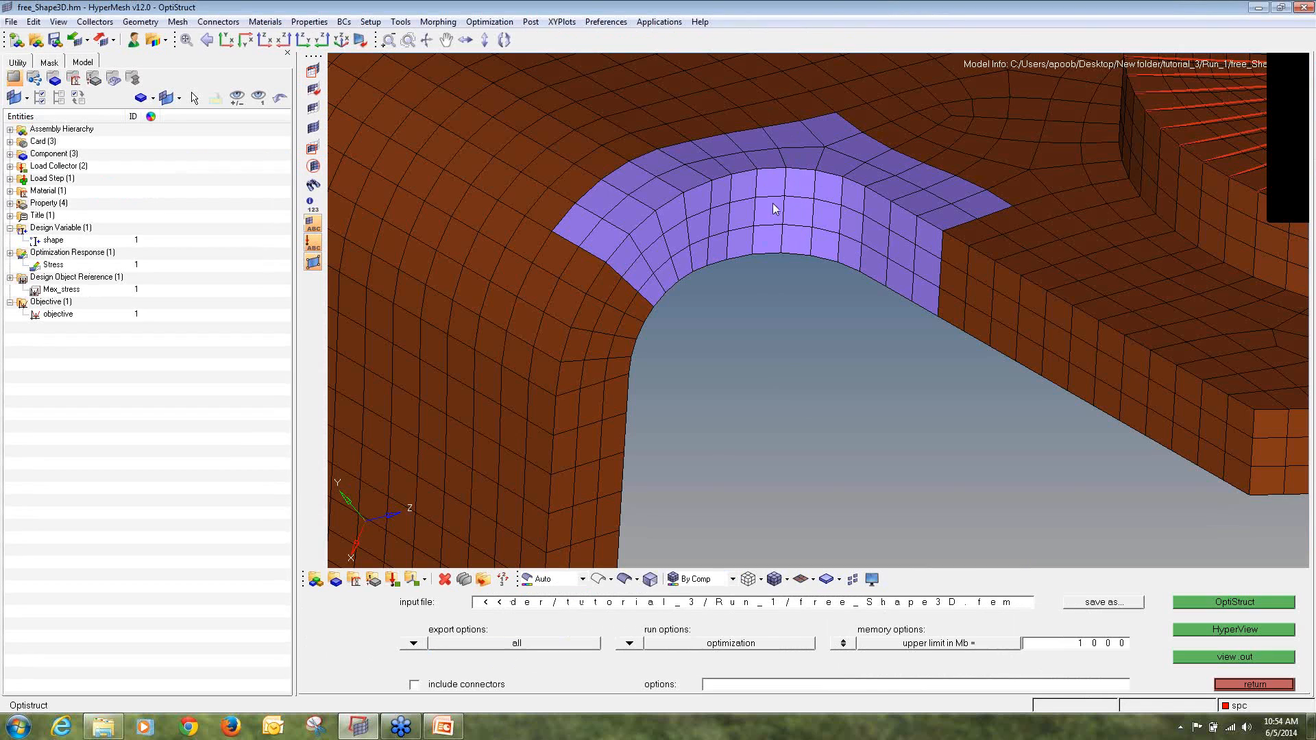
ctrl+drag(754, 218, 881, 319)
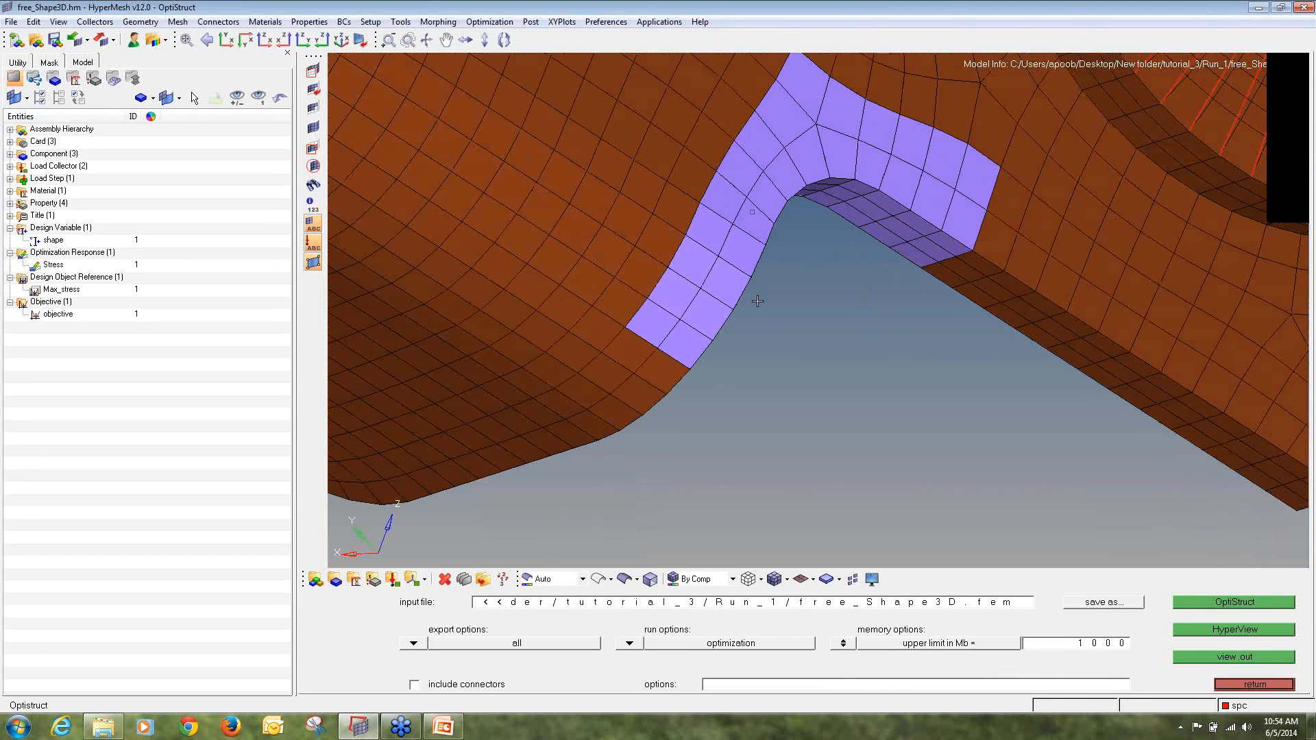
ctrl+drag(824, 194, 786, 242)
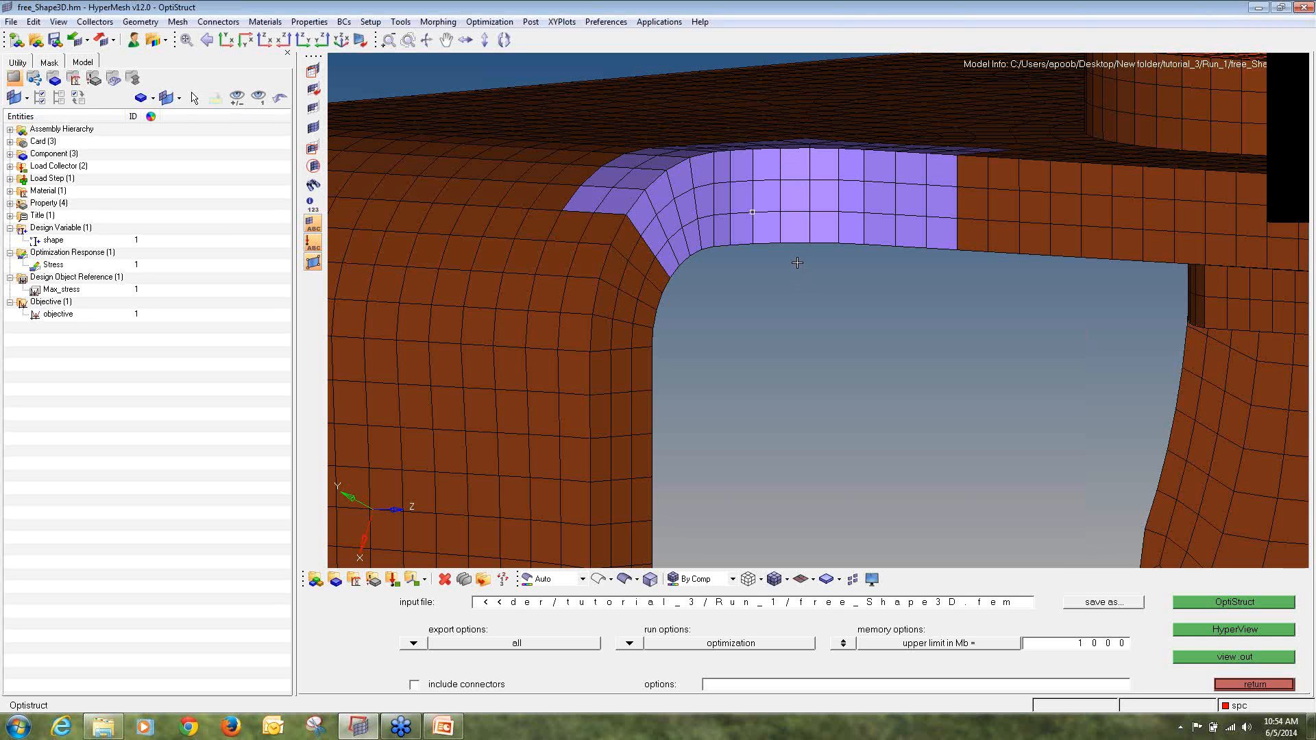
click(1279, 687)
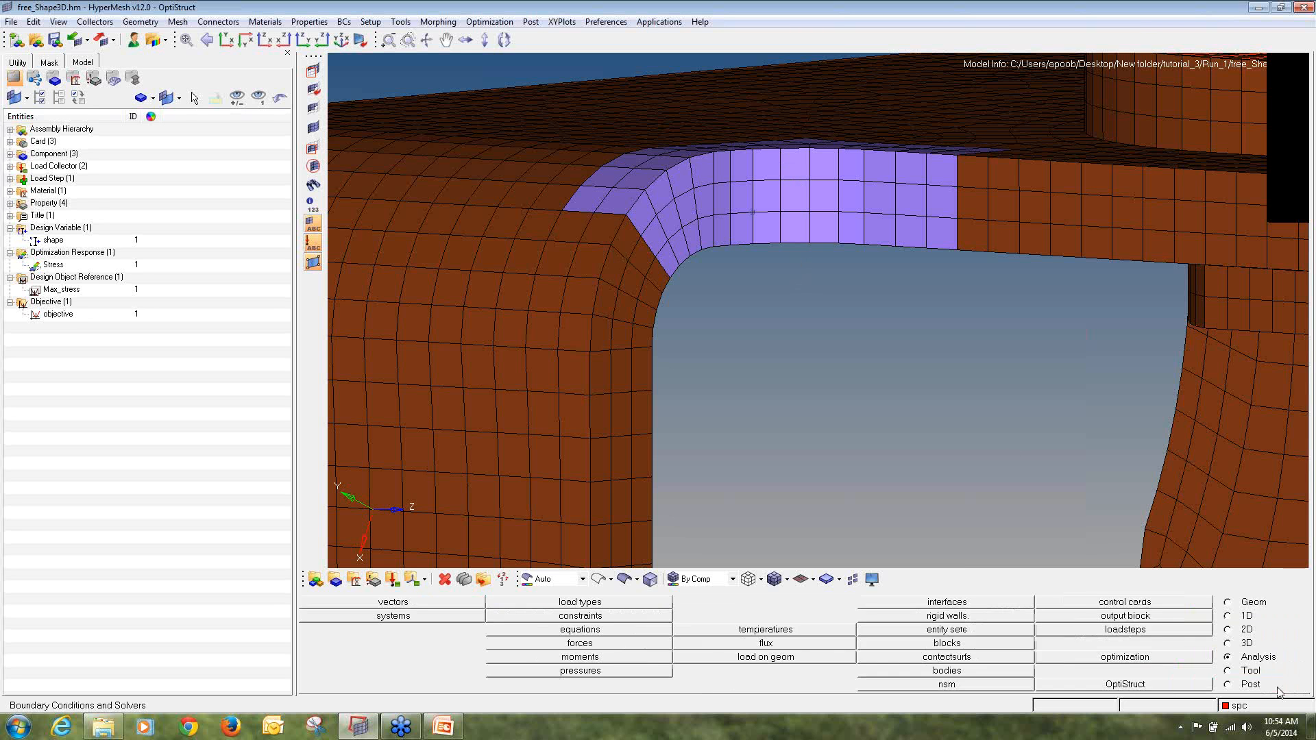
- Start a rectangular local system by axis direction on the bracket's inner corner, selecting node 20999 by ID and using it as the origin
click(1229, 618)
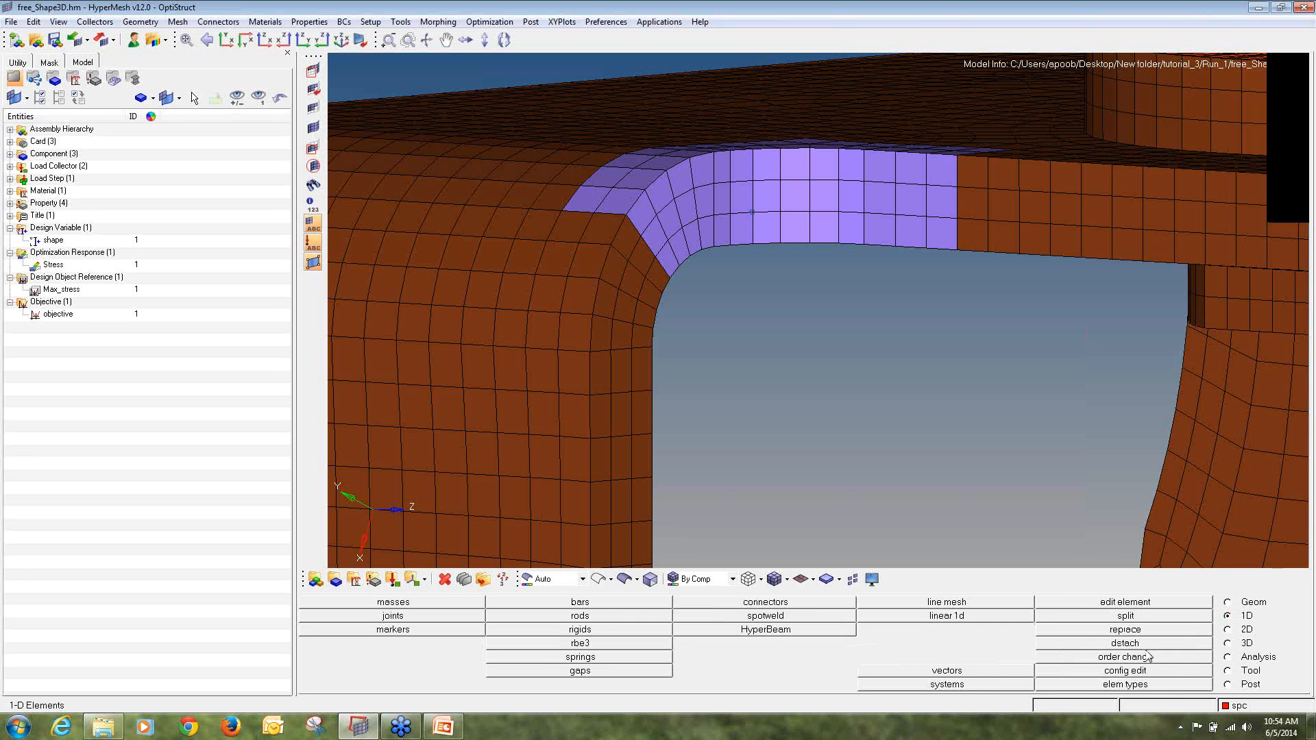
click(973, 686)
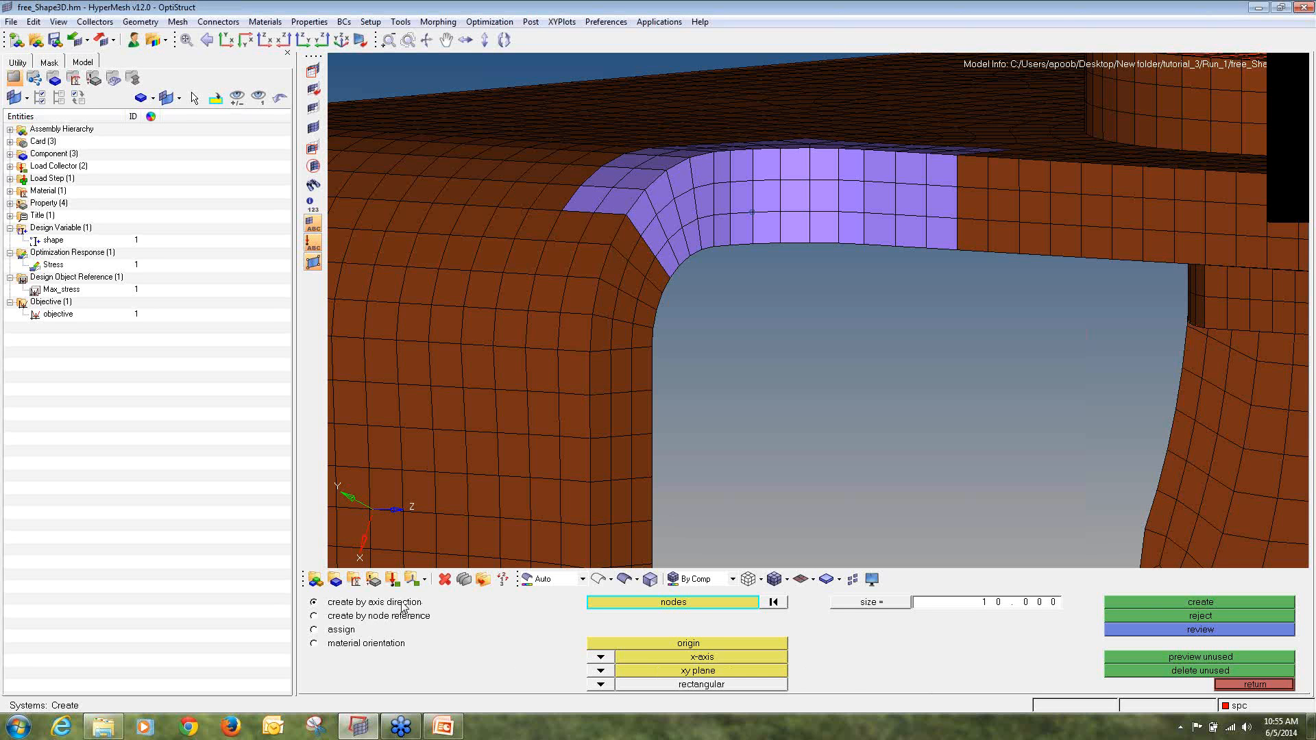
click(668, 610)
click(566, 656)
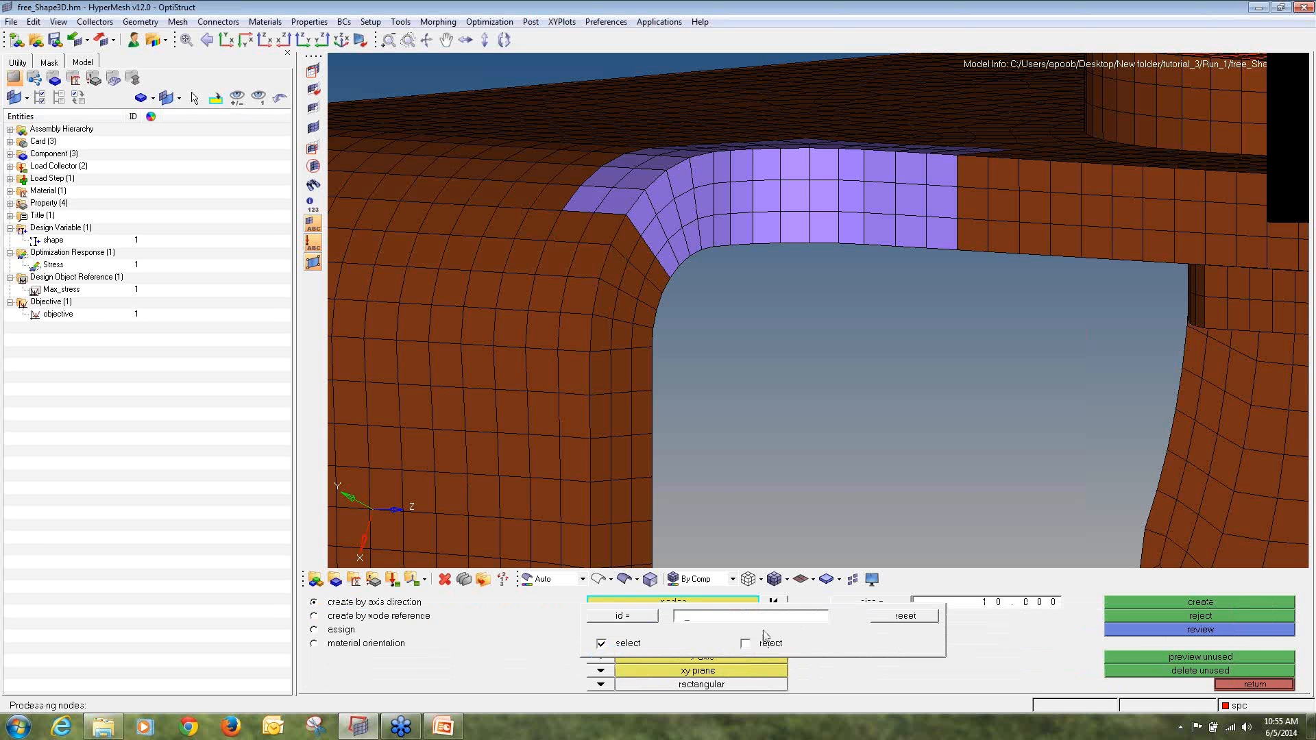
text(20999)
key(Return)
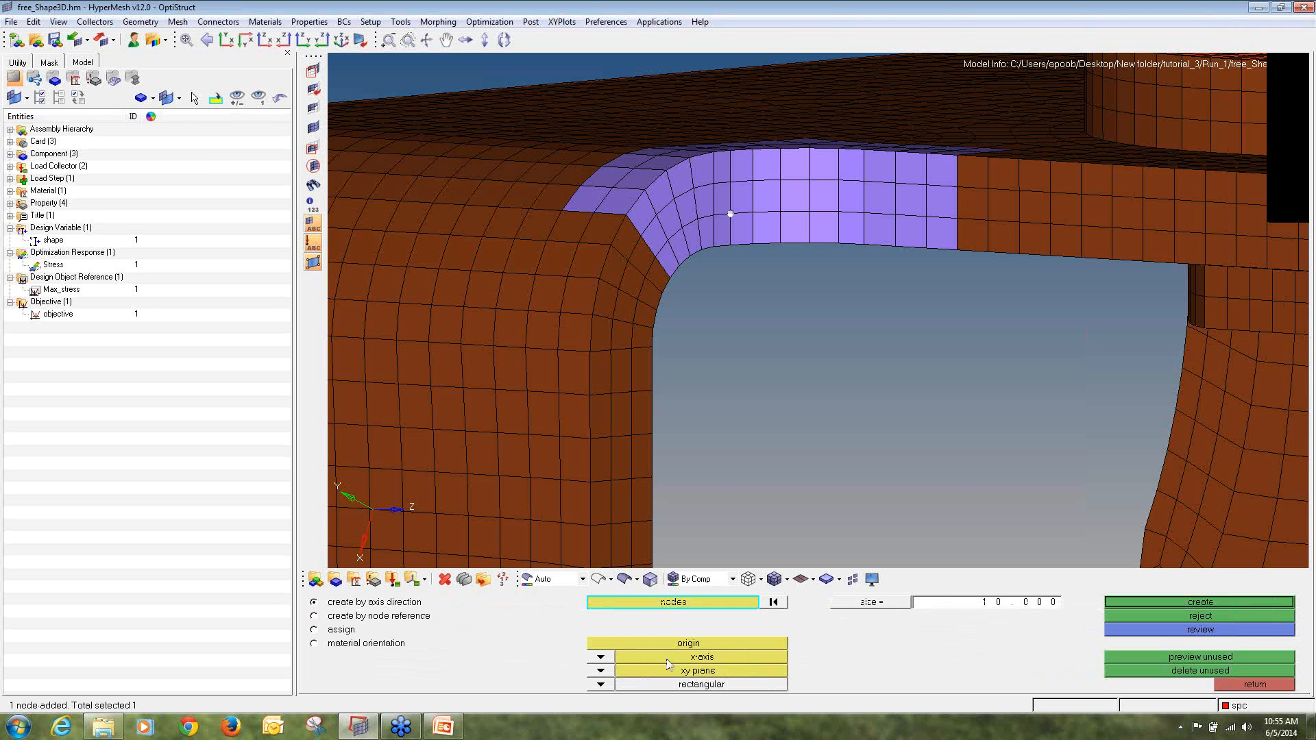
click(688, 645)
key(i)
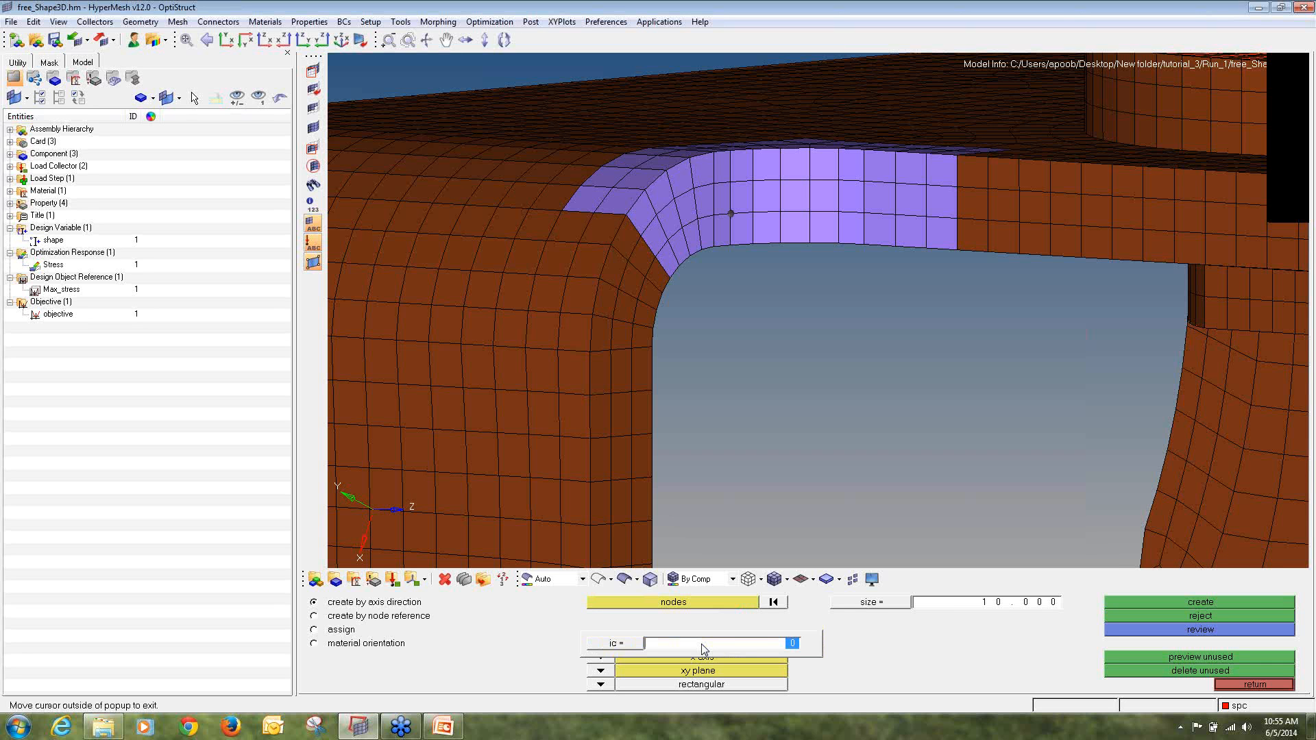
text(23)
key(Return)
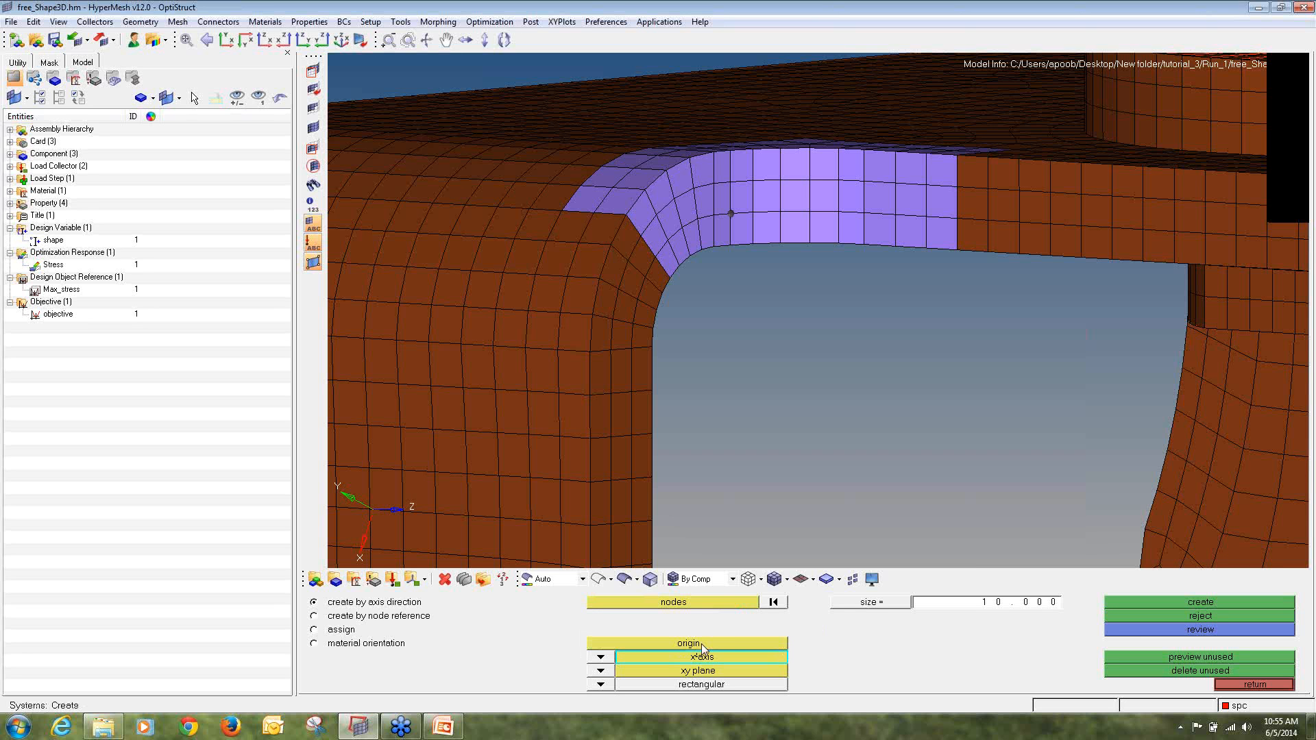
- Define the x-axis with node 15959 and the xy plane with node 19482, and create the size 10 local coordinate system
key(i)
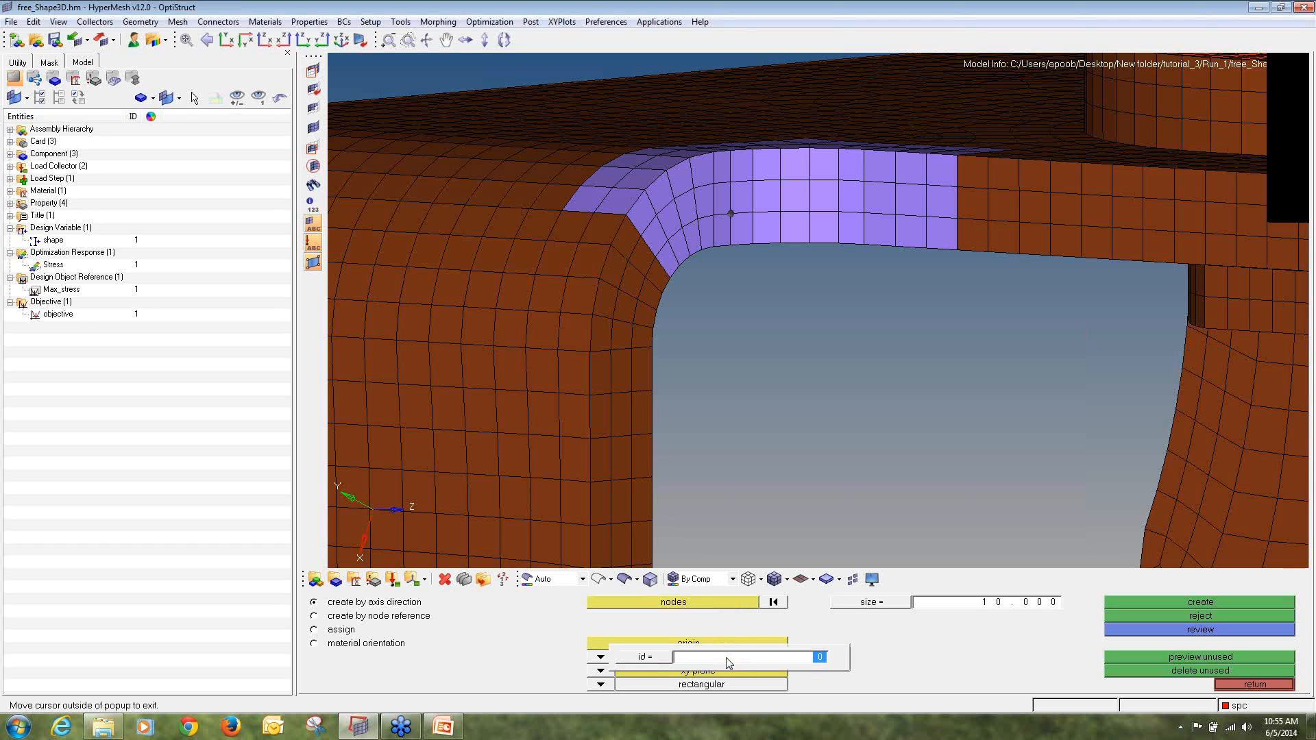
text(15959)
key(Return)
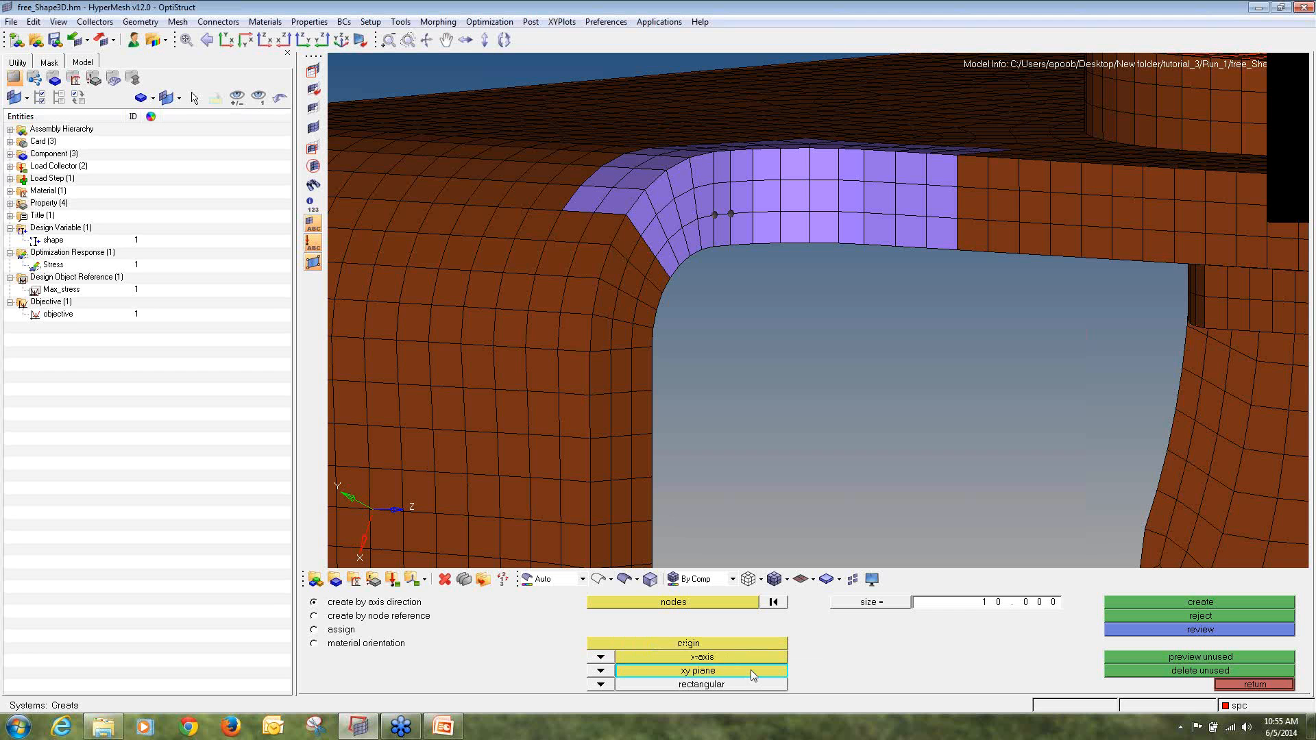
key(i)
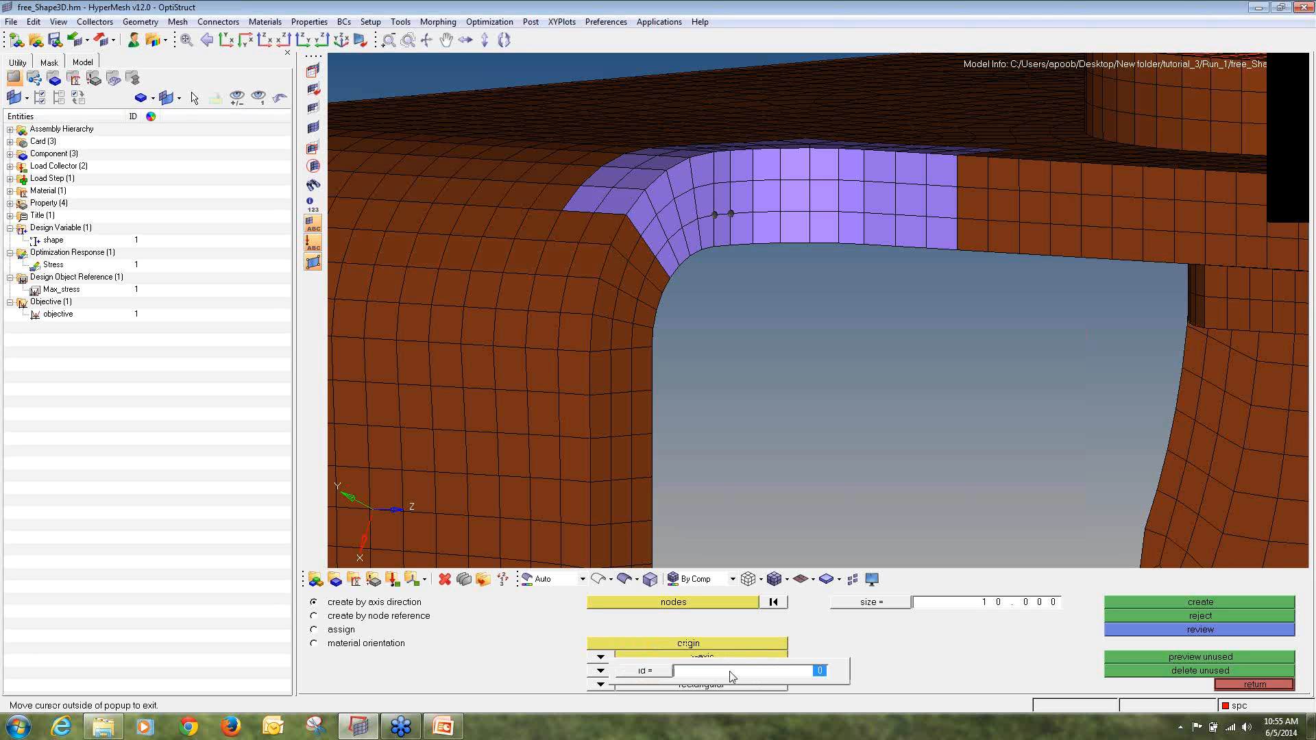
text(19482)
key(Return)
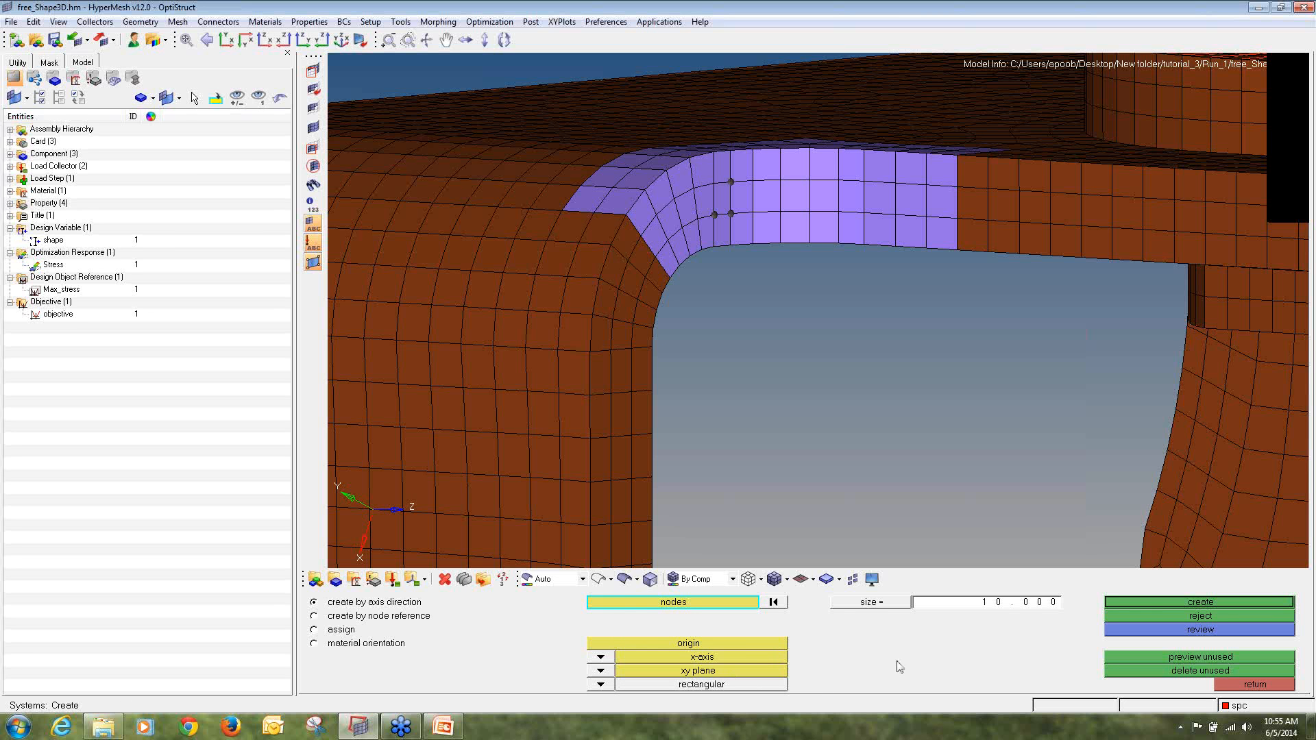
click(1145, 600)
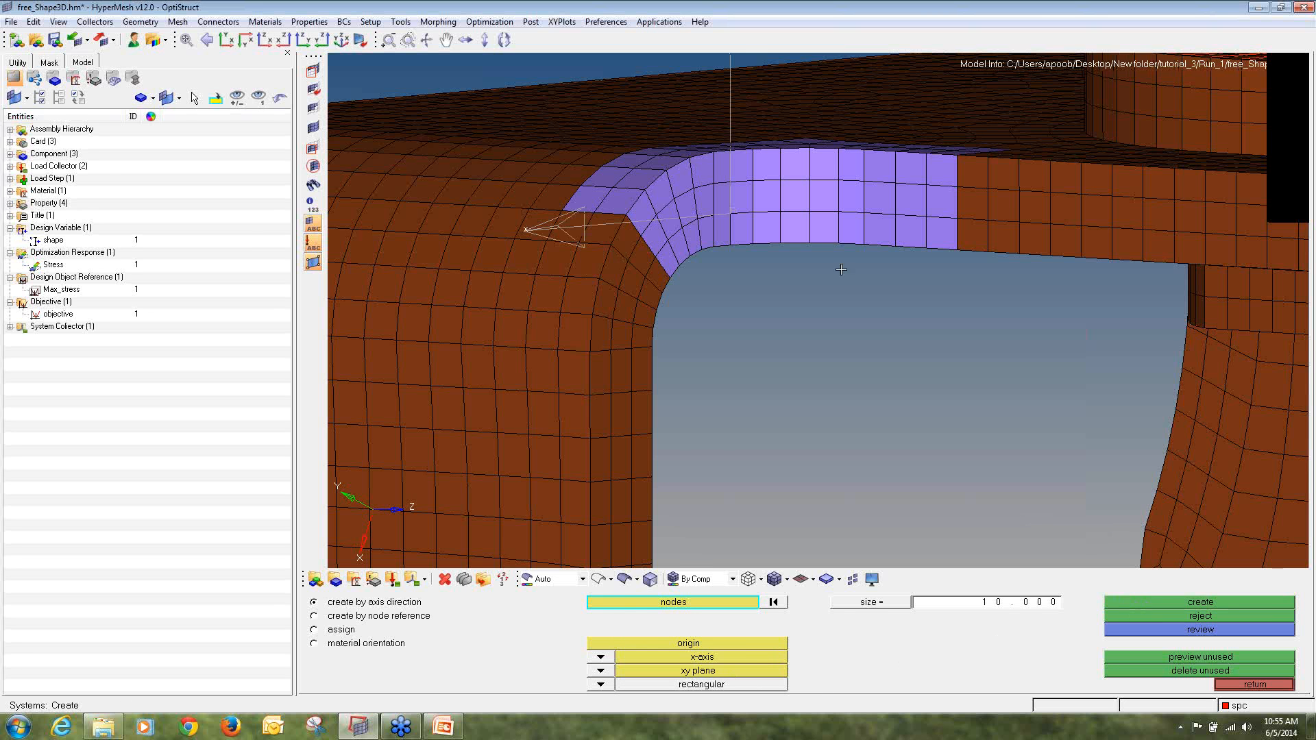
ctrl+drag(823, 249, 777, 281)
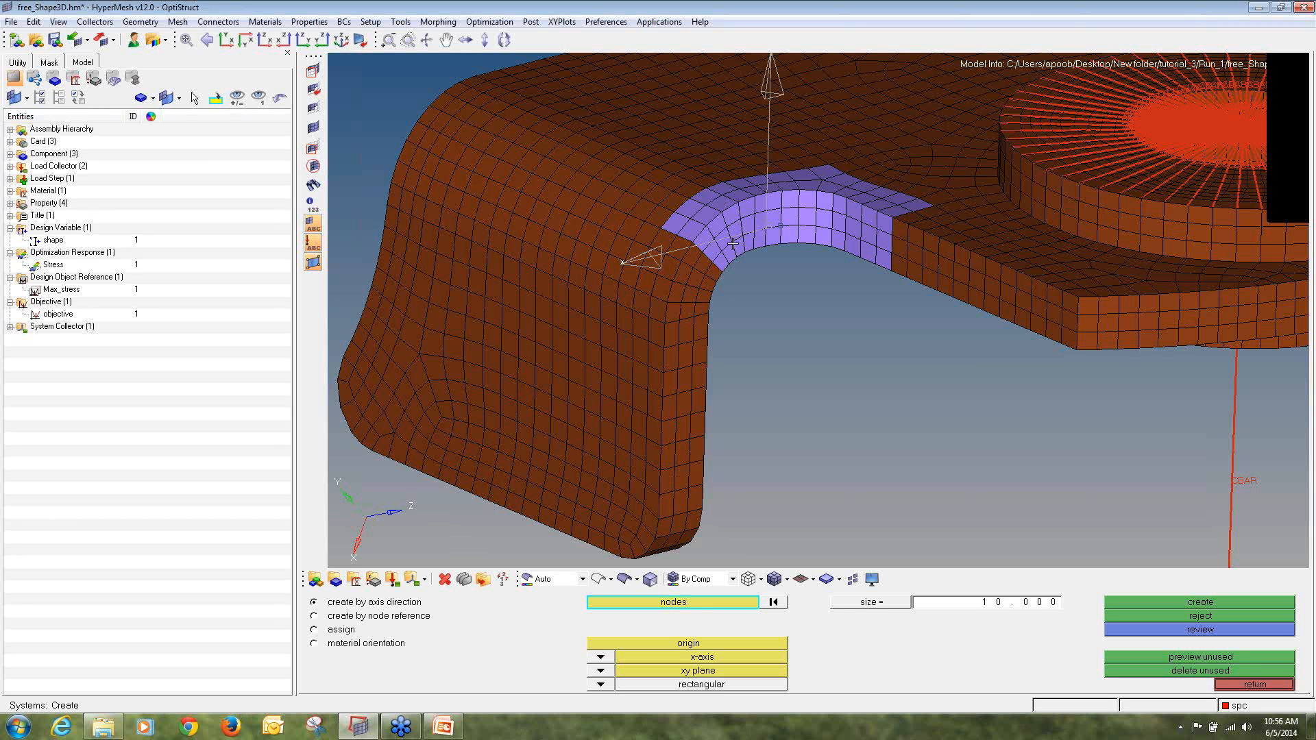
click(1272, 685)
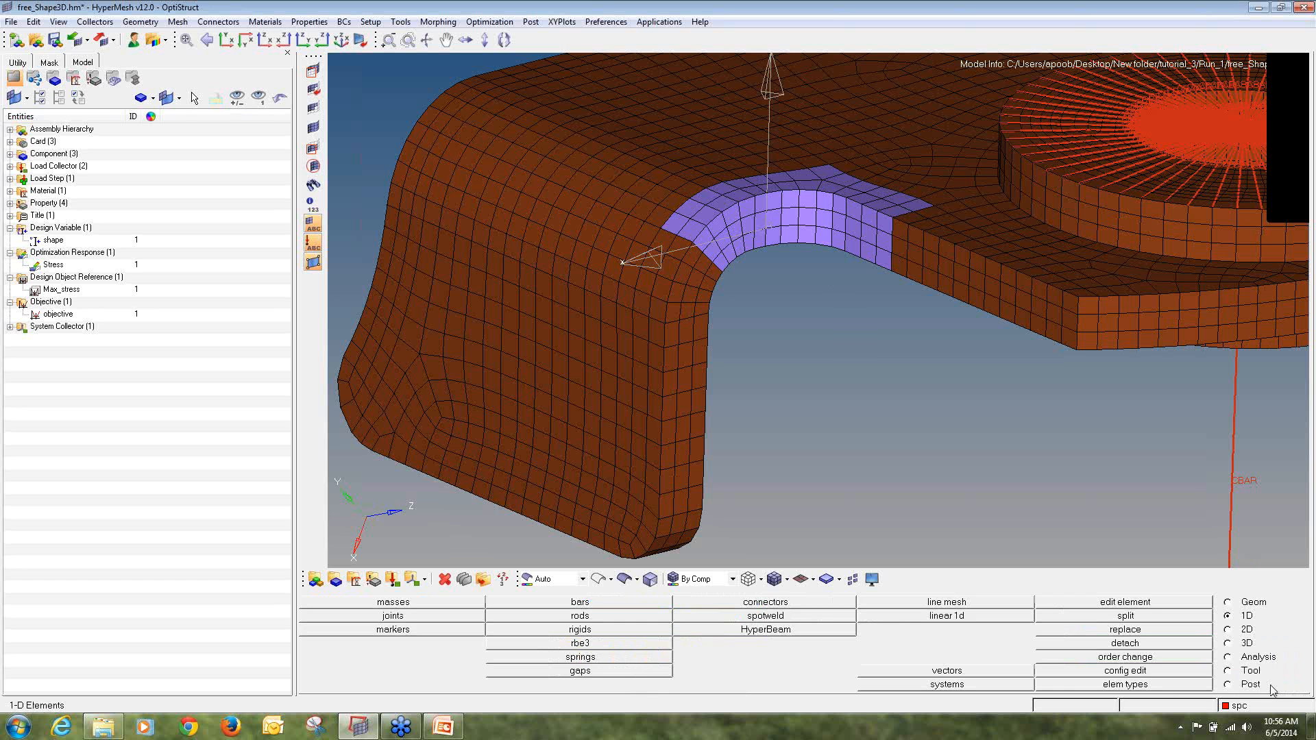
- Open the free-shape grid constraint settings for the design variable shape and set the constraint type to planar
click(1246, 659)
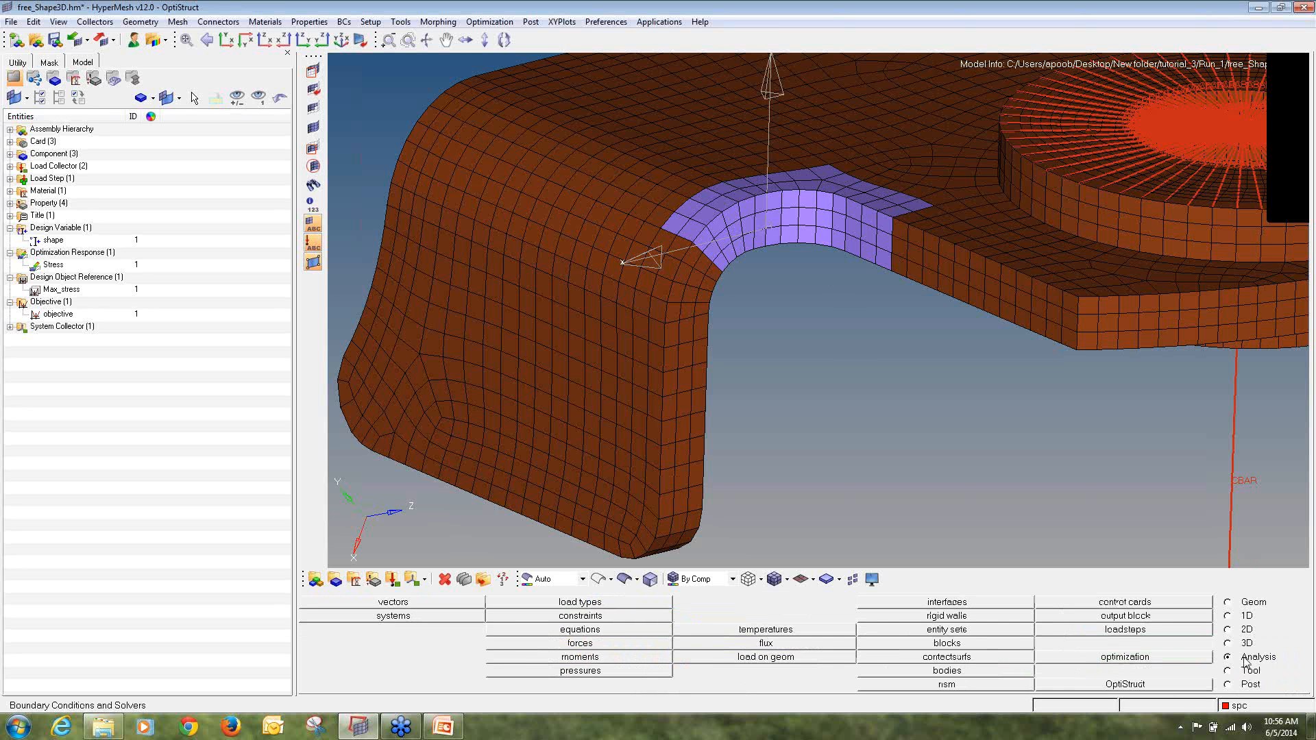
click(1159, 658)
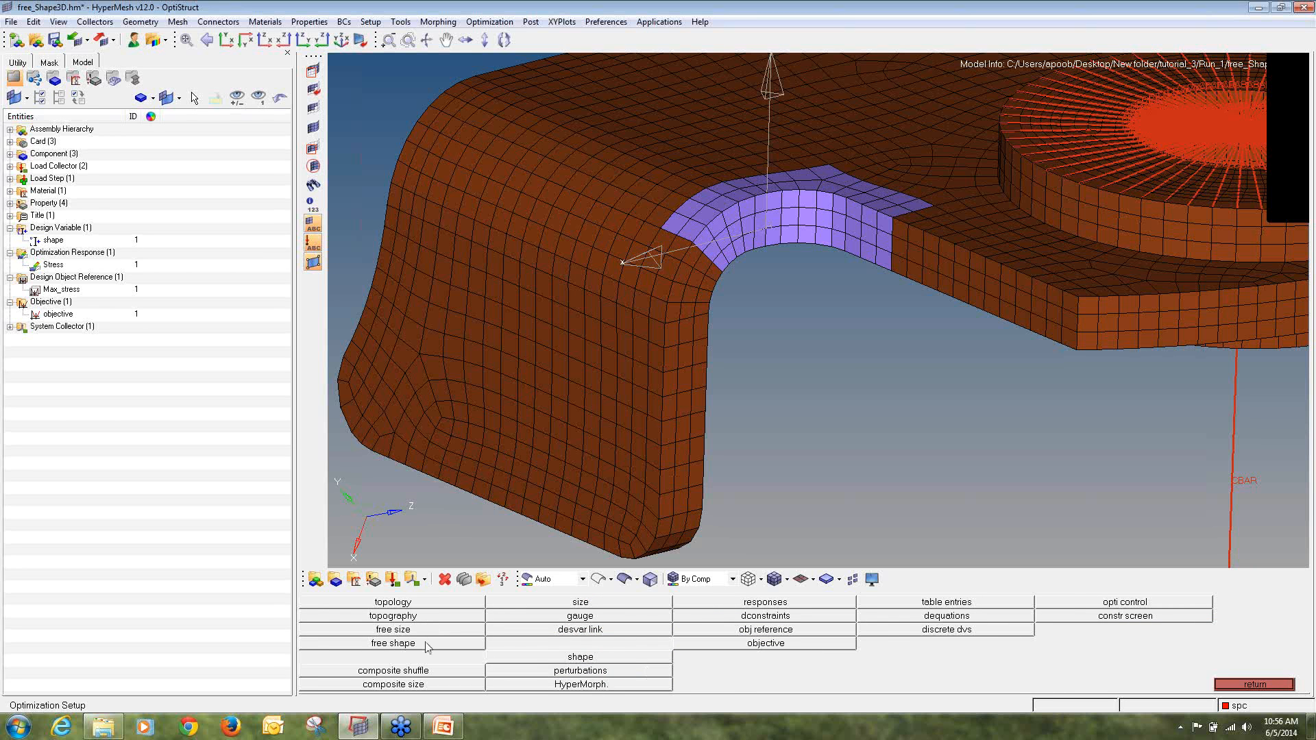
click(405, 643)
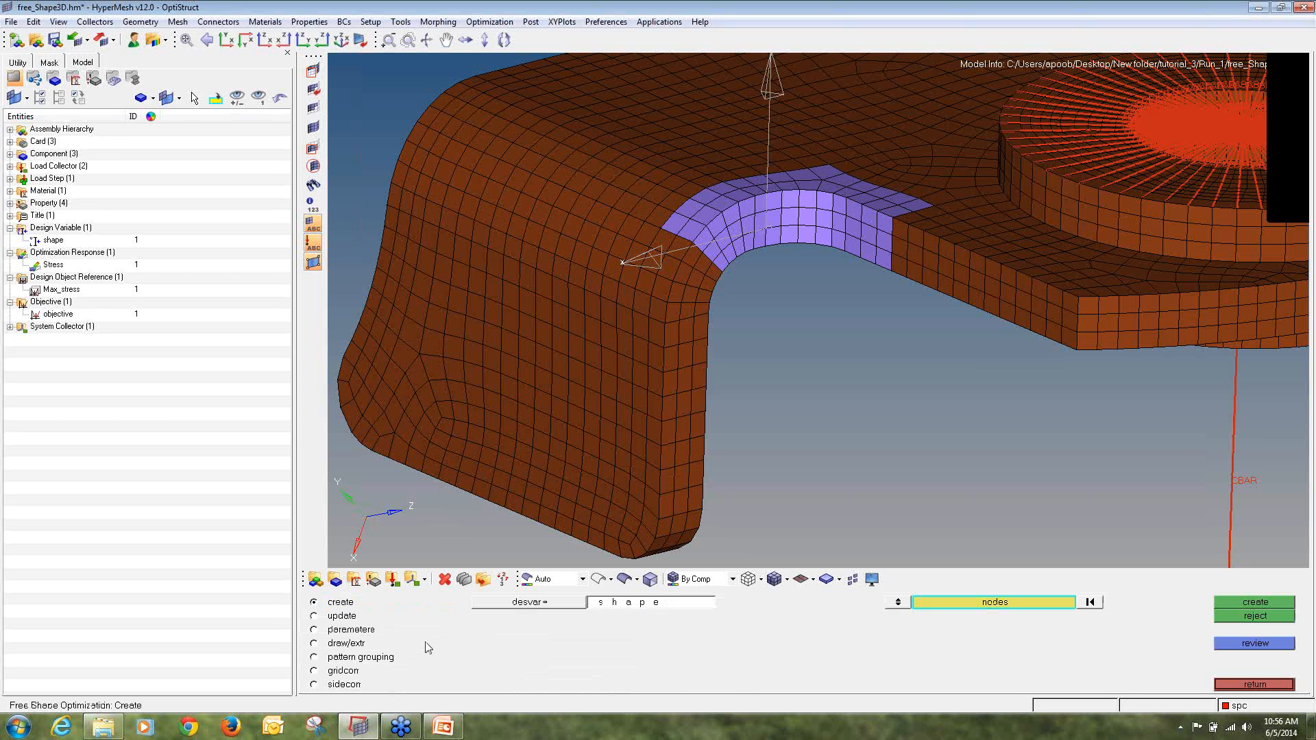
click(344, 673)
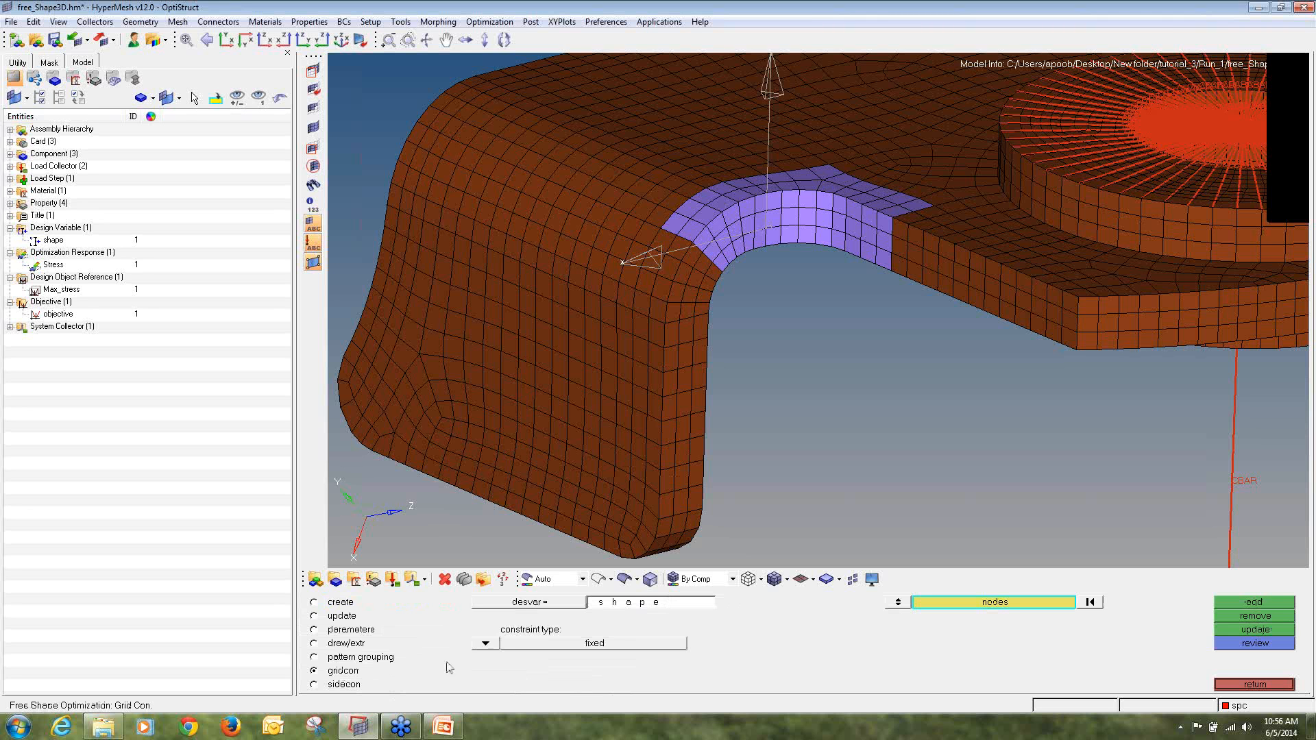
click(535, 610)
click(406, 604)
click(487, 644)
click(523, 675)
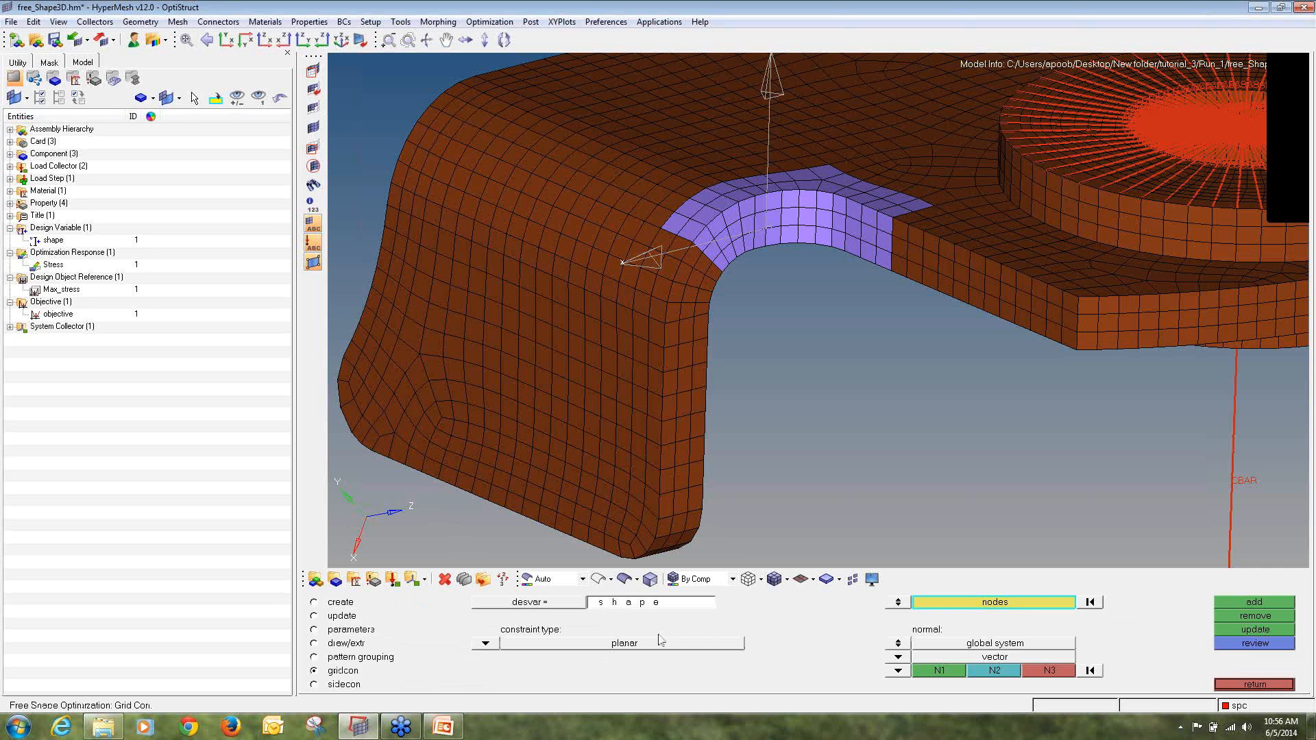
- Select the four rows of nodes on the design region's inner side face, from the local system's origin to the straight arm end
ctrl+drag(787, 319, 819, 304)
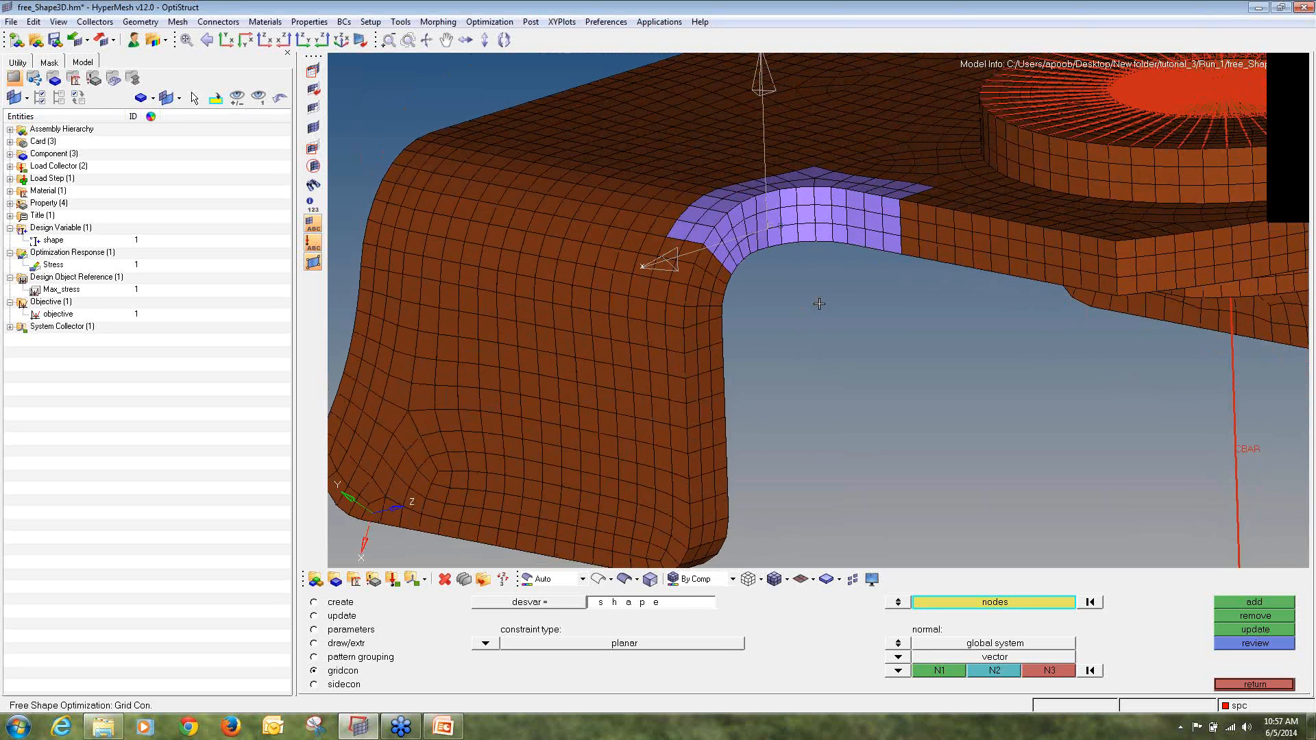
scroll(789, 233, up, 3)
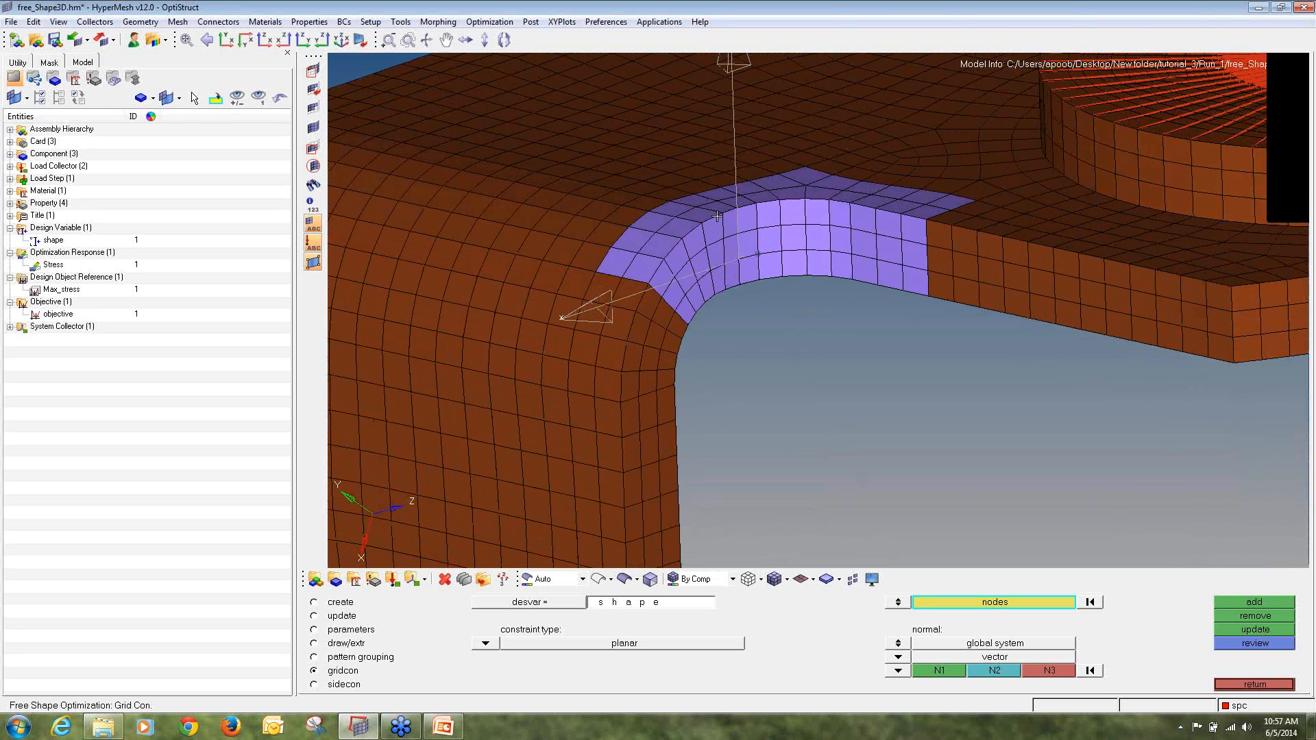
scroll(737, 219, up, 2)
click(738, 196)
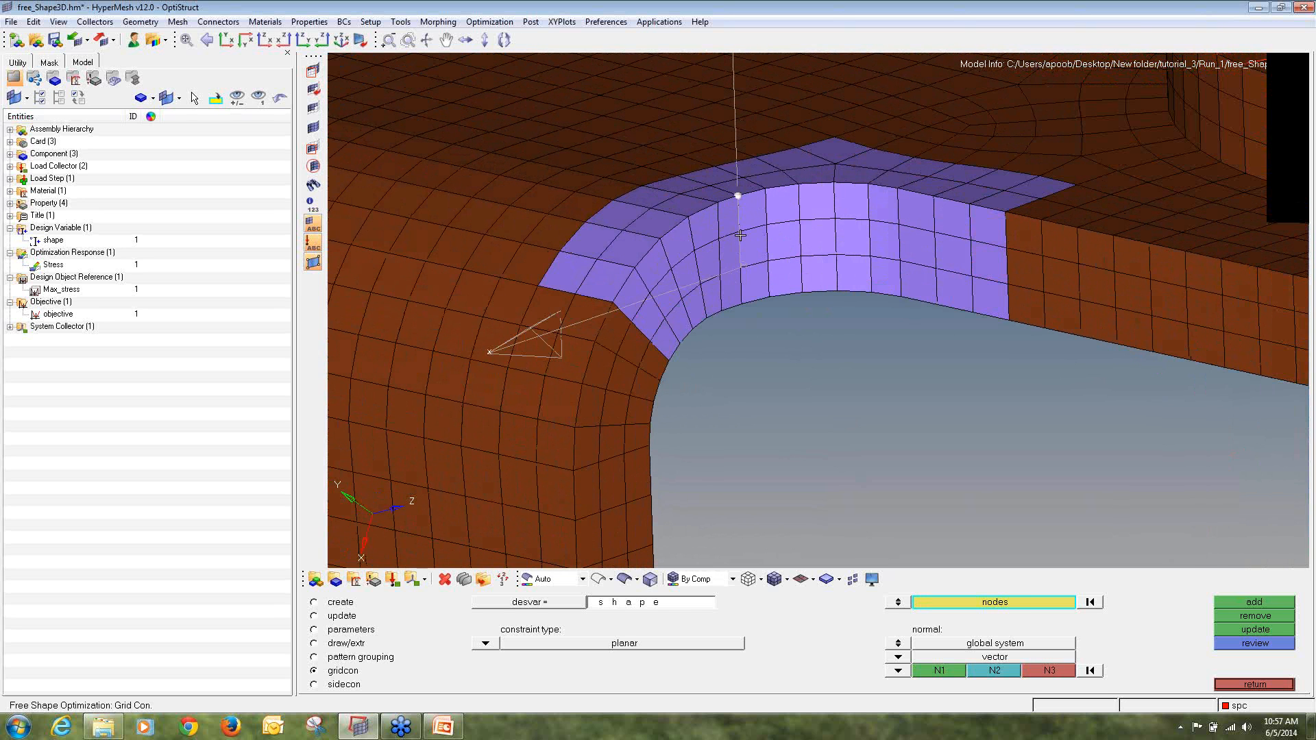
click(739, 233)
click(741, 268)
click(742, 304)
click(766, 188)
click(766, 225)
click(768, 261)
click(769, 296)
click(799, 184)
click(800, 221)
click(801, 257)
click(802, 293)
click(834, 183)
click(835, 219)
click(835, 255)
click(837, 292)
click(868, 184)
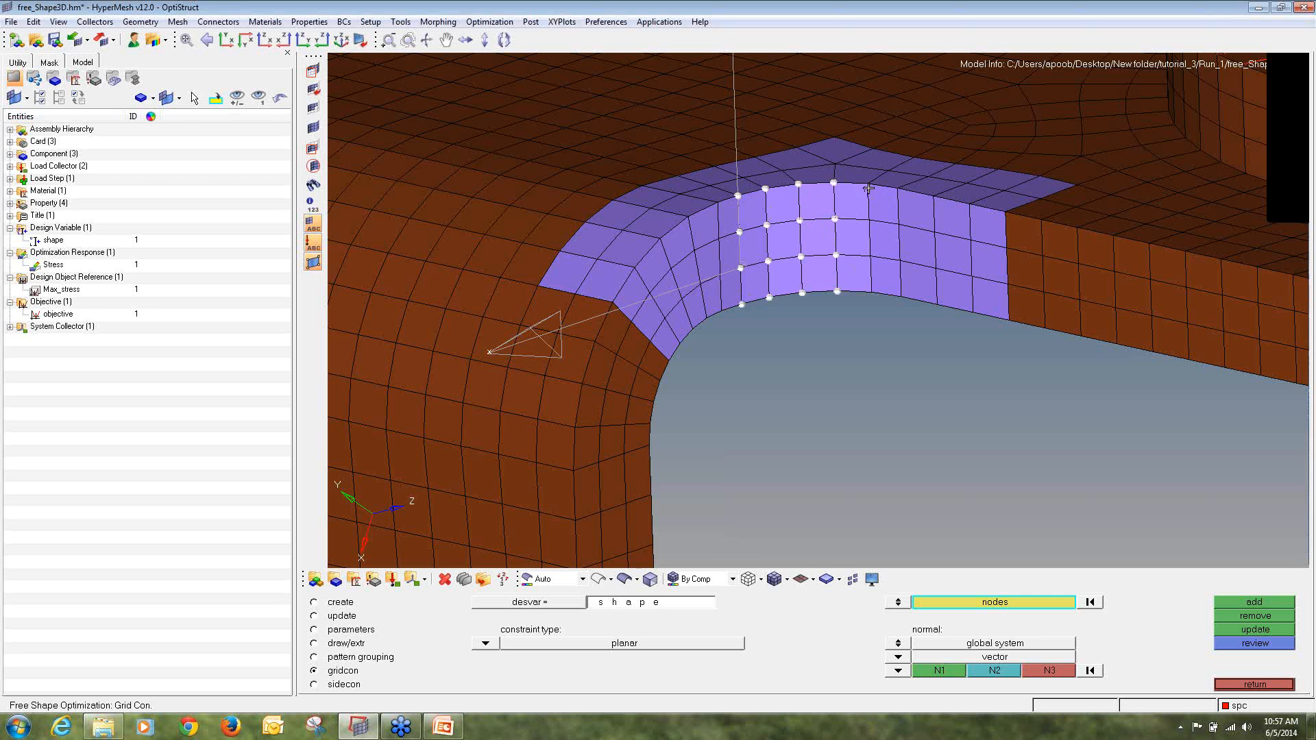
click(869, 220)
click(870, 256)
click(871, 293)
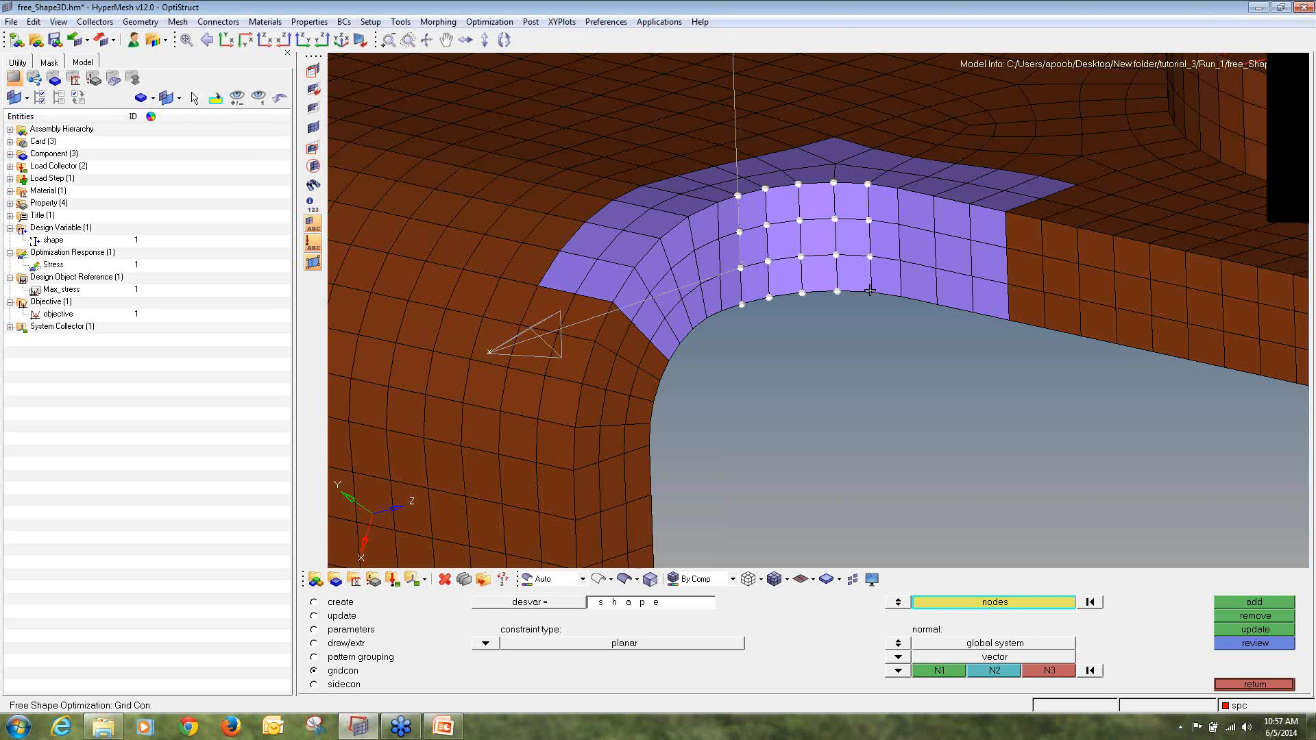
click(898, 188)
click(899, 225)
click(899, 261)
click(901, 297)
click(933, 197)
click(934, 233)
click(936, 269)
click(937, 305)
click(969, 204)
click(970, 241)
click(972, 277)
click(973, 313)
click(1005, 212)
click(1006, 248)
click(1007, 284)
click(1009, 320)
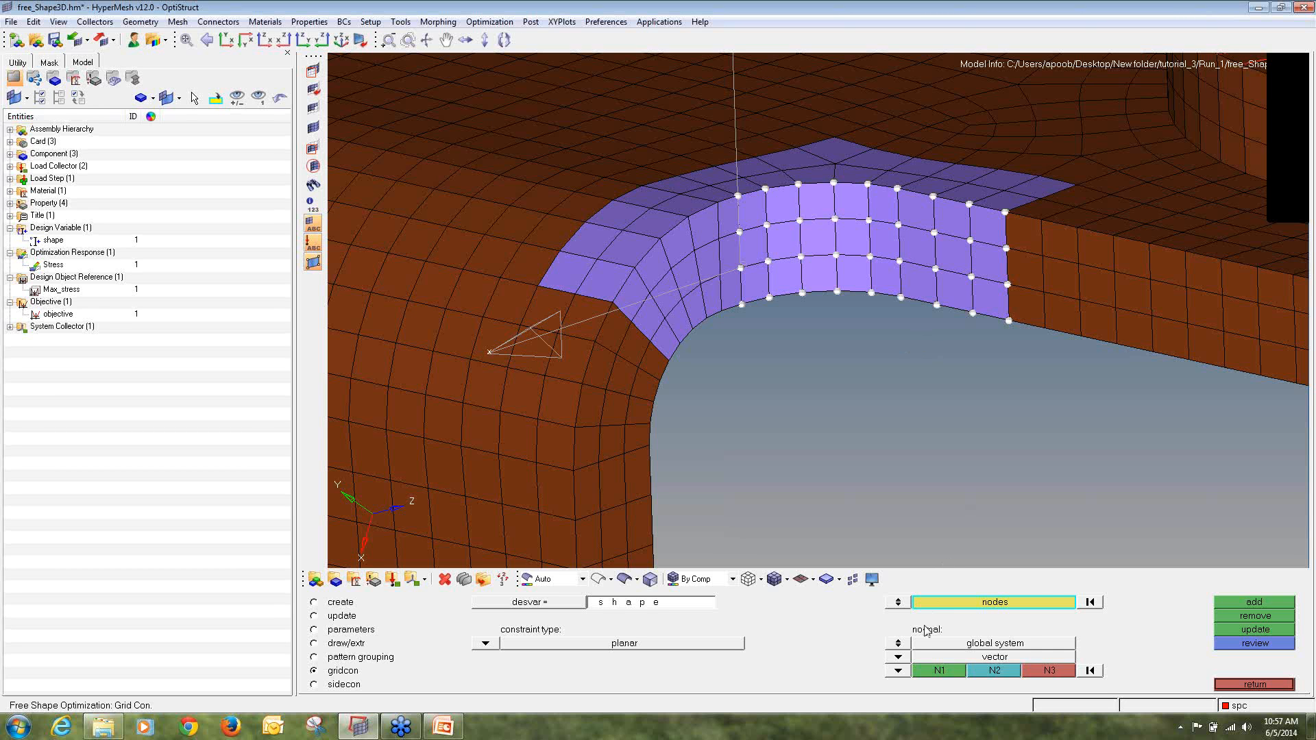
- Define the planar constraint's normal with three nodes (N1, N2, N3) on the design region's upper face and add the constraint to shape
click(897, 659)
click(888, 661)
click(956, 676)
ctrl+drag(835, 314, 837, 333)
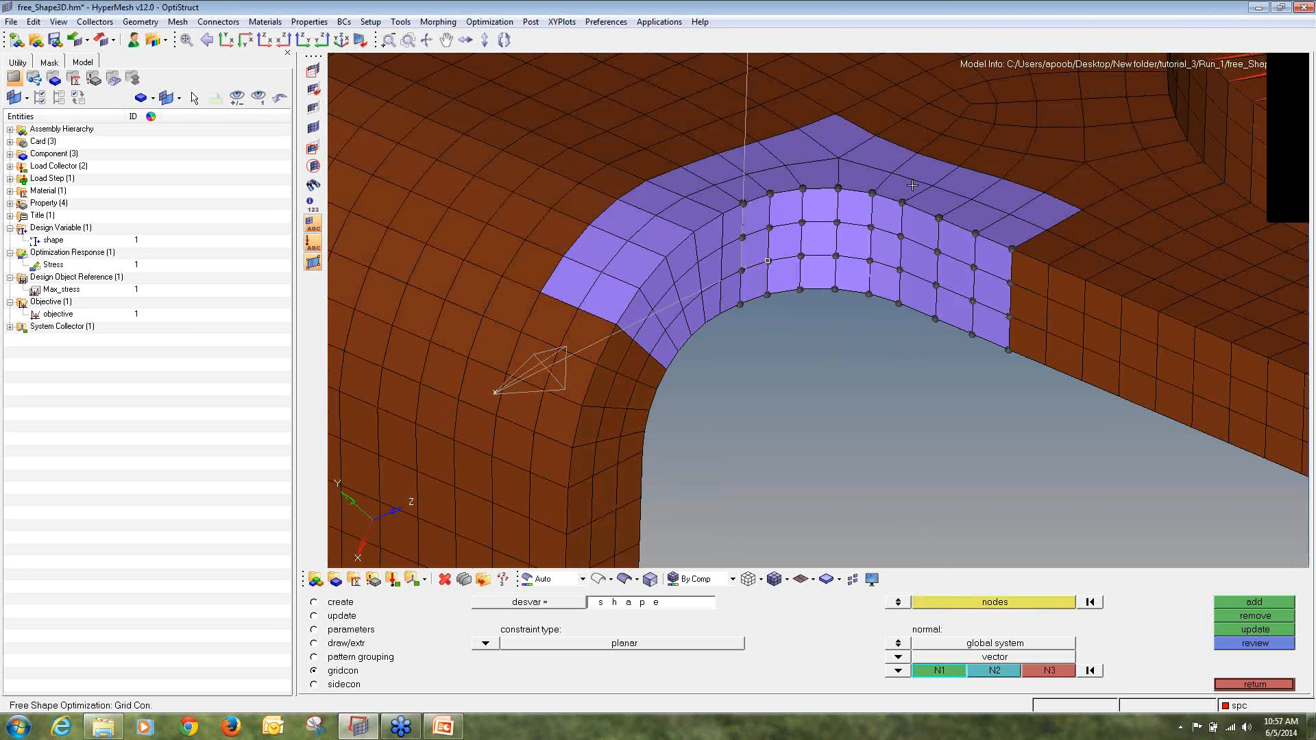
click(931, 184)
click(971, 199)
click(1002, 179)
click(1232, 603)
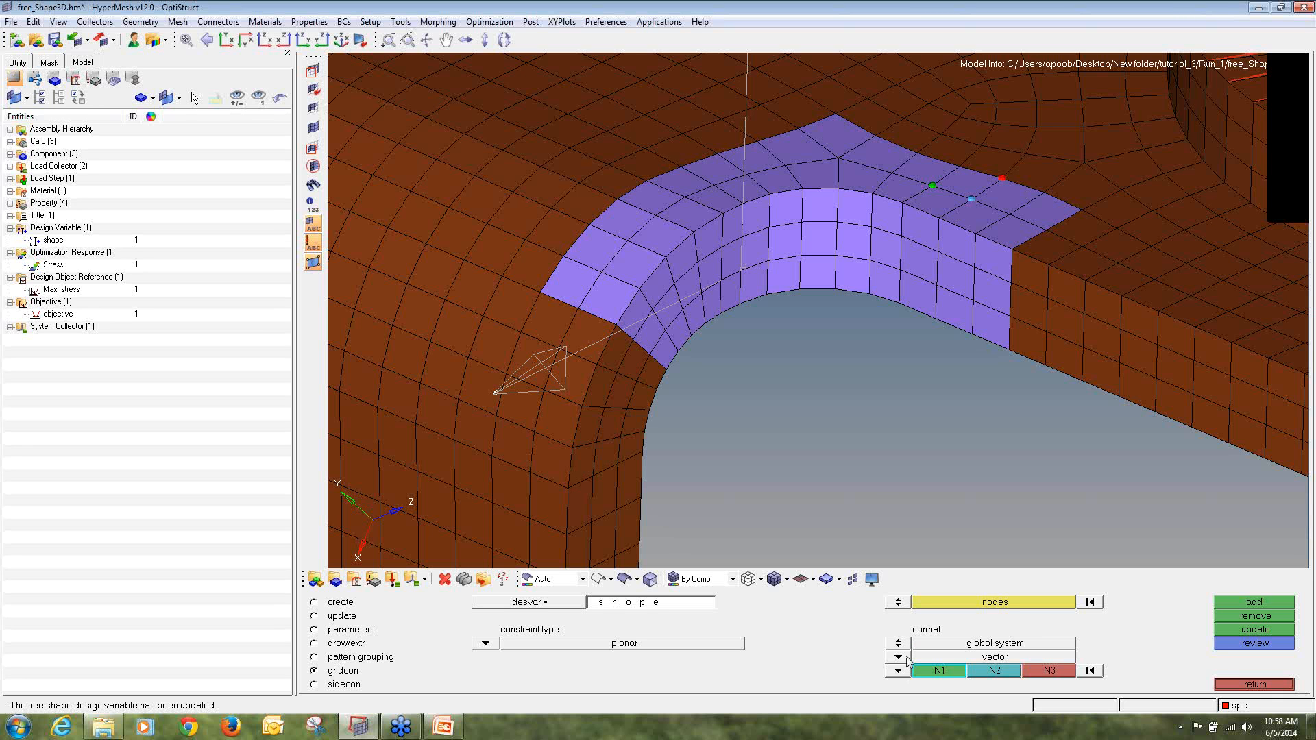
- Set the grid constraint type to vector and select the five columns of nodes on the inner side face, from its curved end toward the local system's origin
click(485, 643)
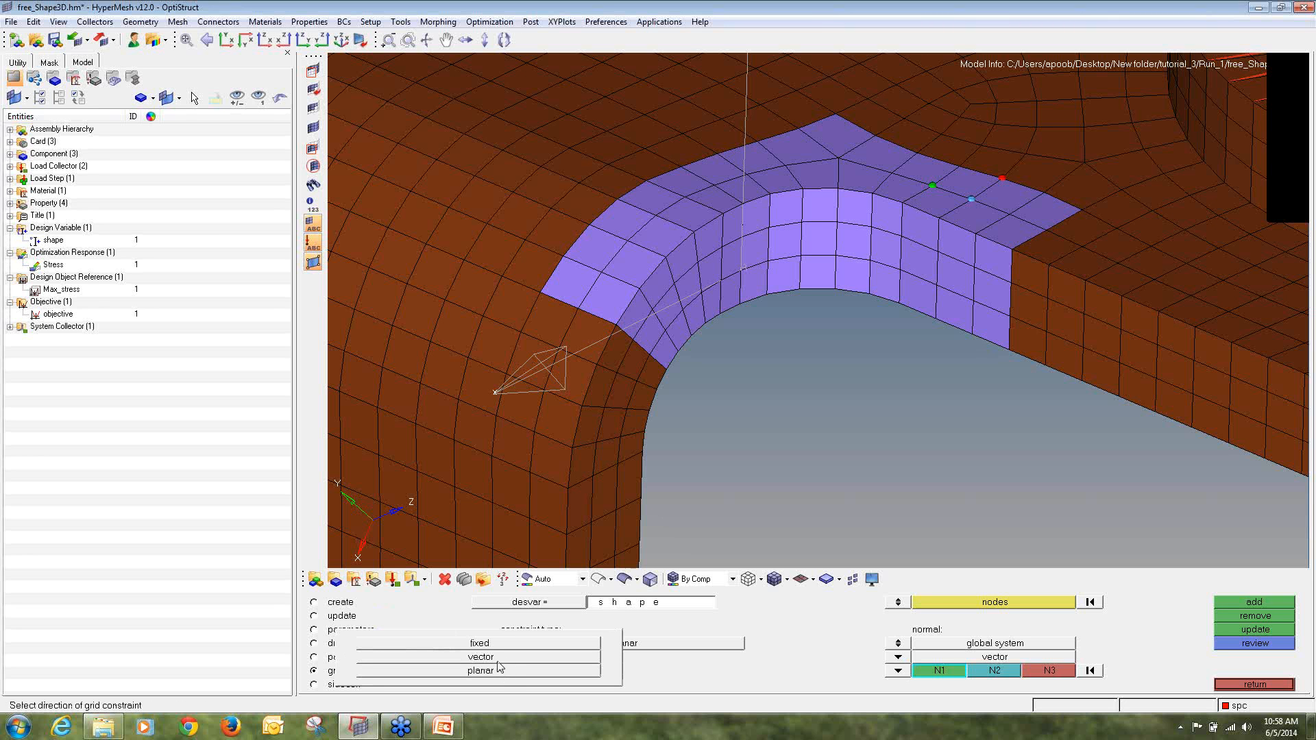
click(500, 659)
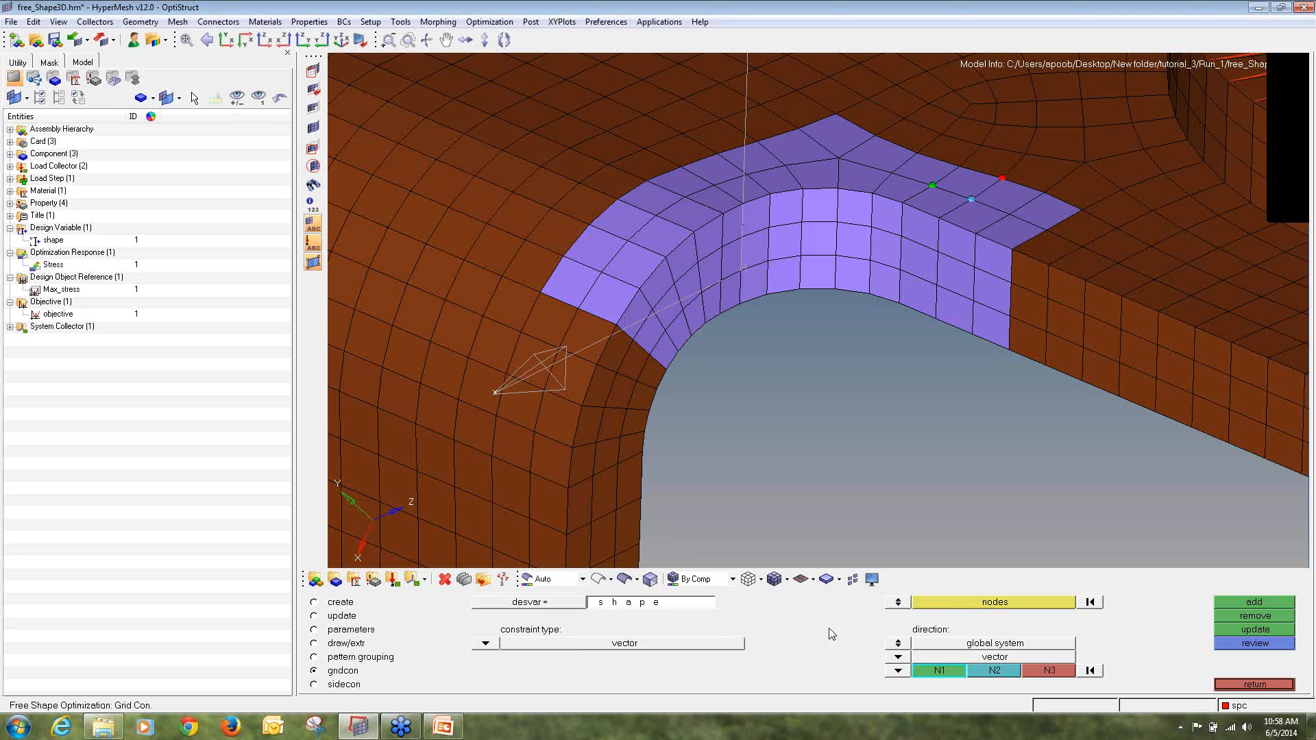
click(947, 604)
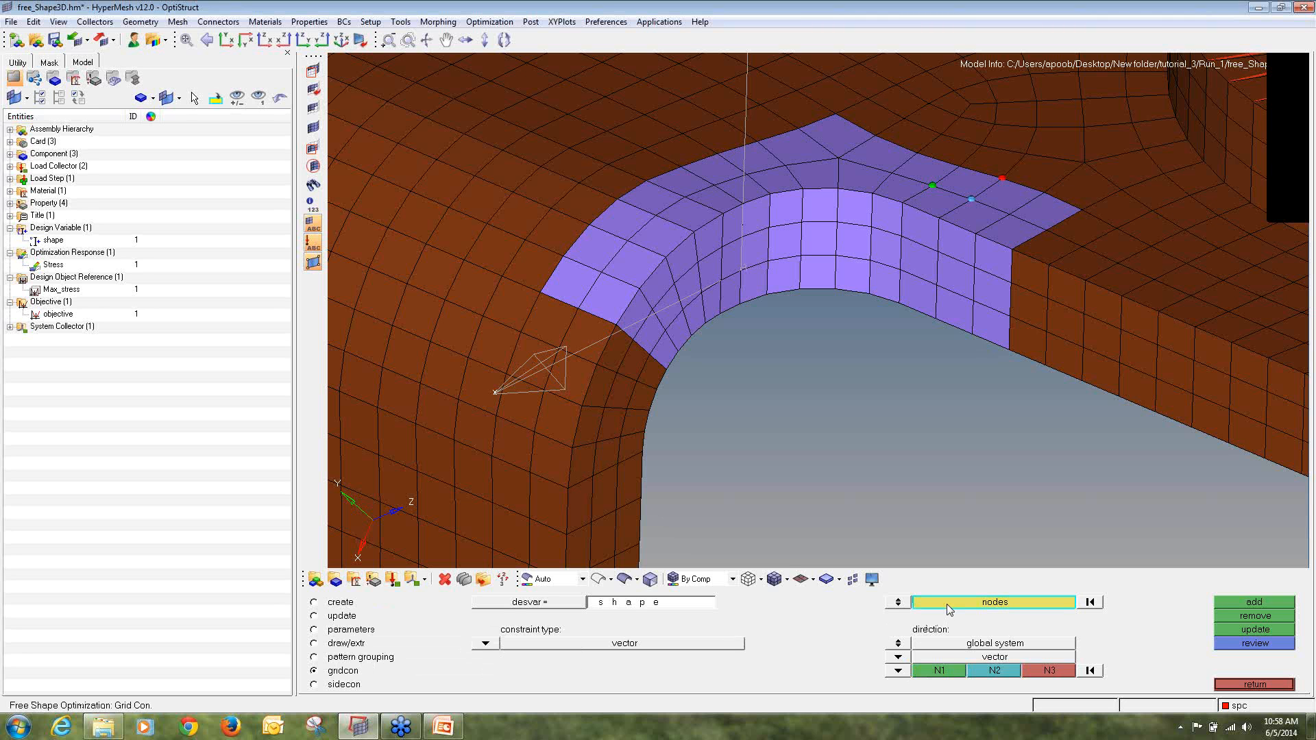
click(616, 325)
click(633, 340)
click(650, 355)
click(666, 370)
click(640, 288)
click(653, 310)
click(666, 331)
click(678, 352)
click(666, 257)
click(674, 283)
click(683, 309)
click(692, 336)
click(694, 232)
click(698, 262)
click(702, 293)
click(721, 314)
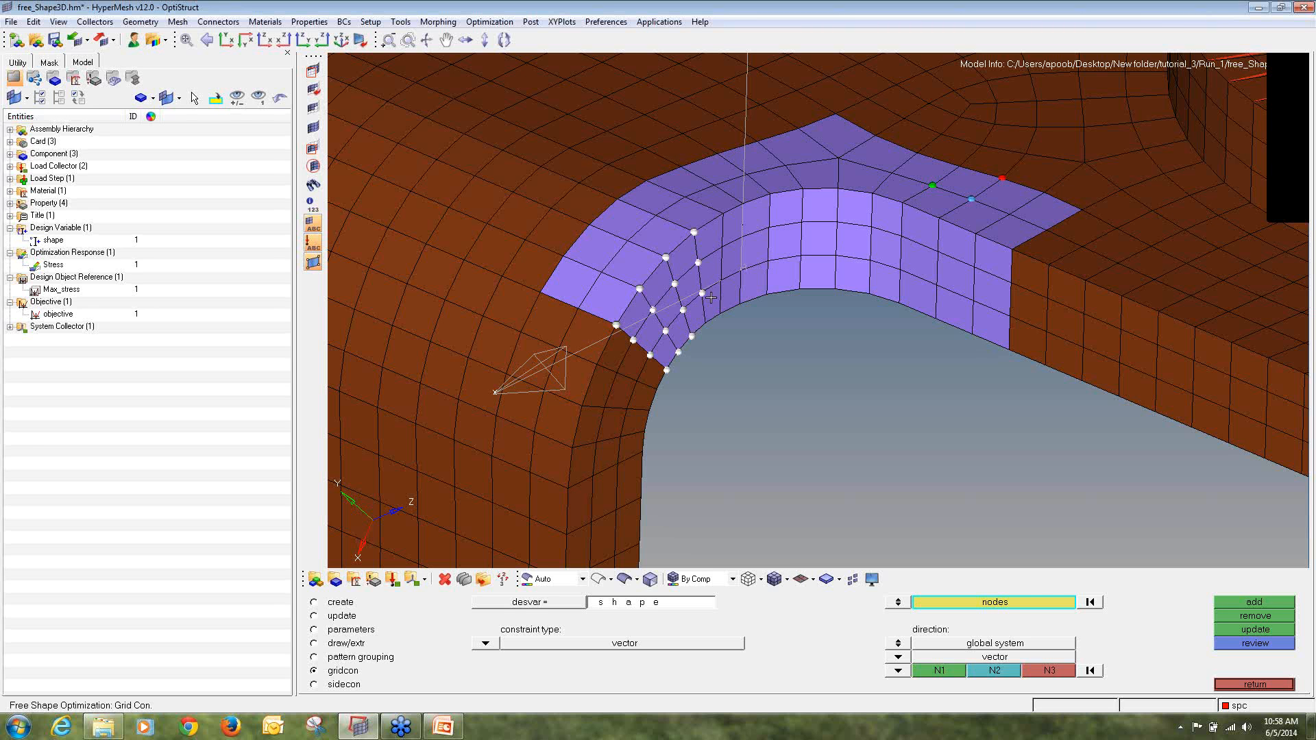
click(722, 214)
click(723, 248)
click(721, 281)
click(706, 324)
ctrl+scroll(751, 305, down, 3)
ctrl+drag(777, 304, 713, 309)
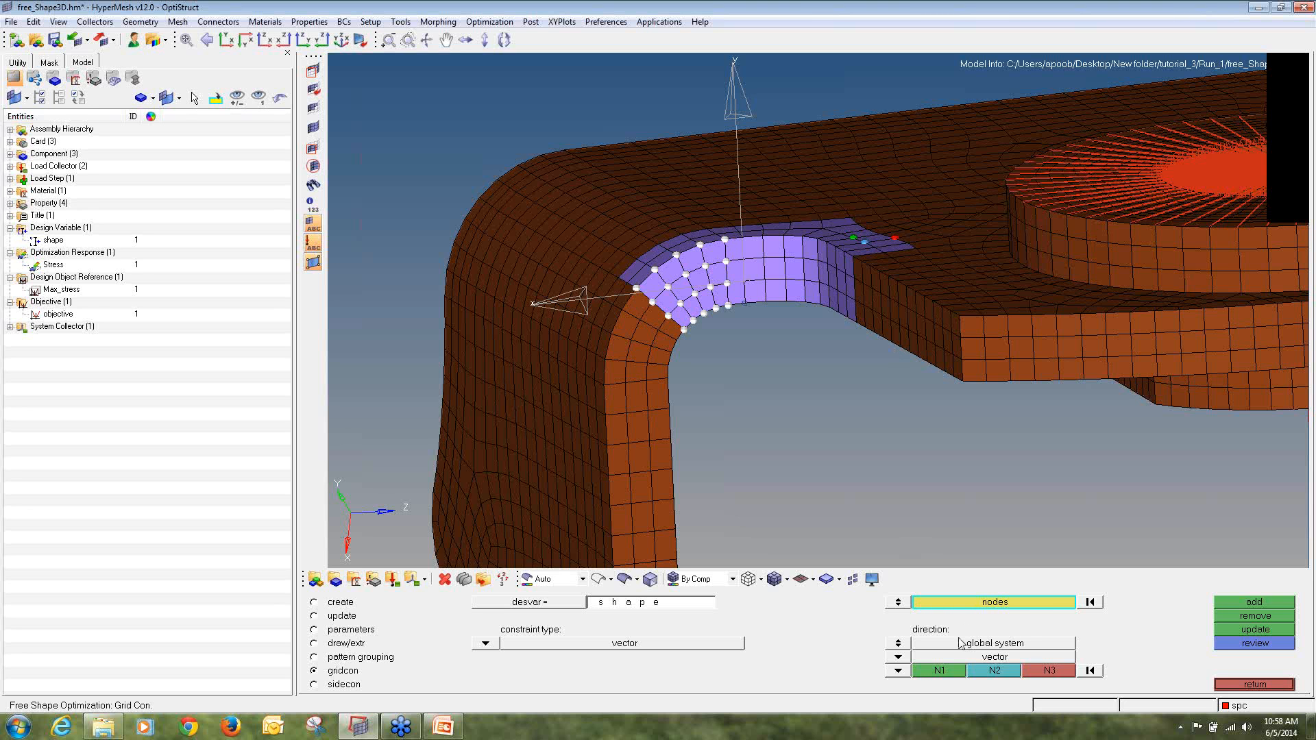
- Set the constraint direction to the local system's z-axis, add the vector constraint to shape, and leave the optimization setup
click(900, 643)
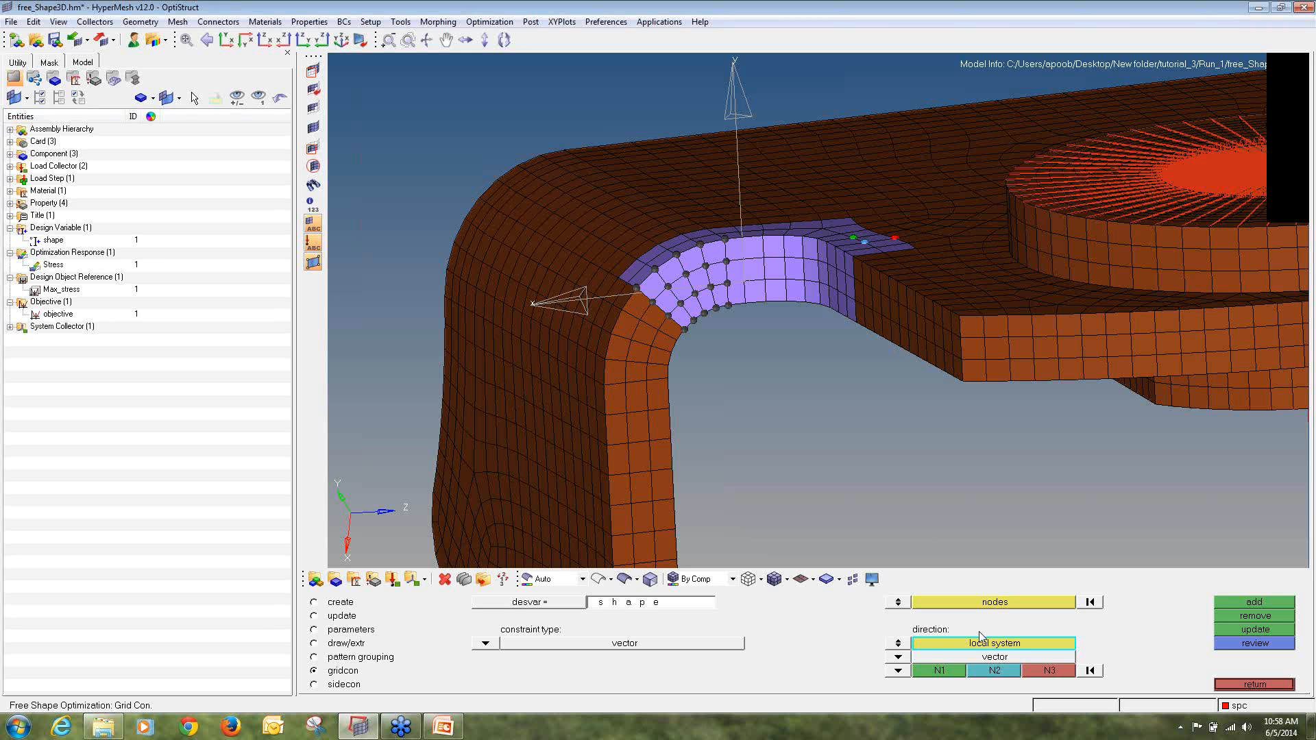
click(731, 89)
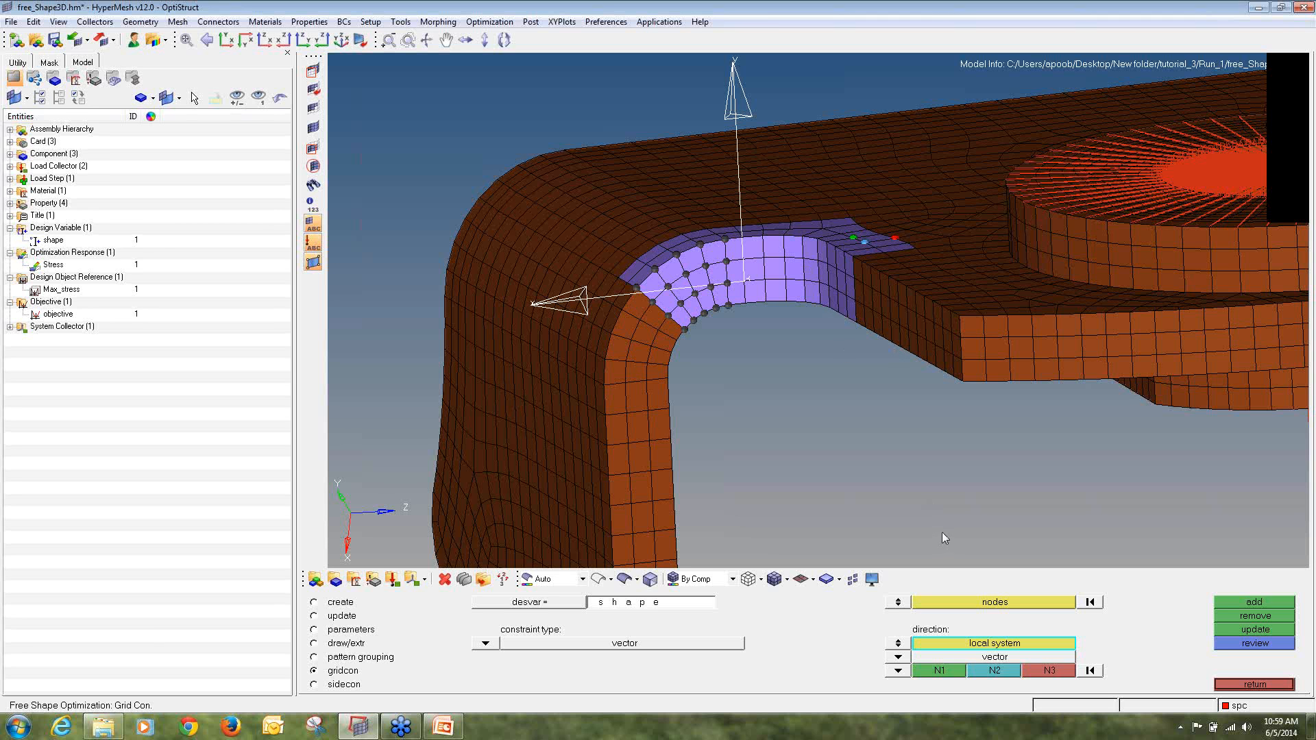
click(898, 671)
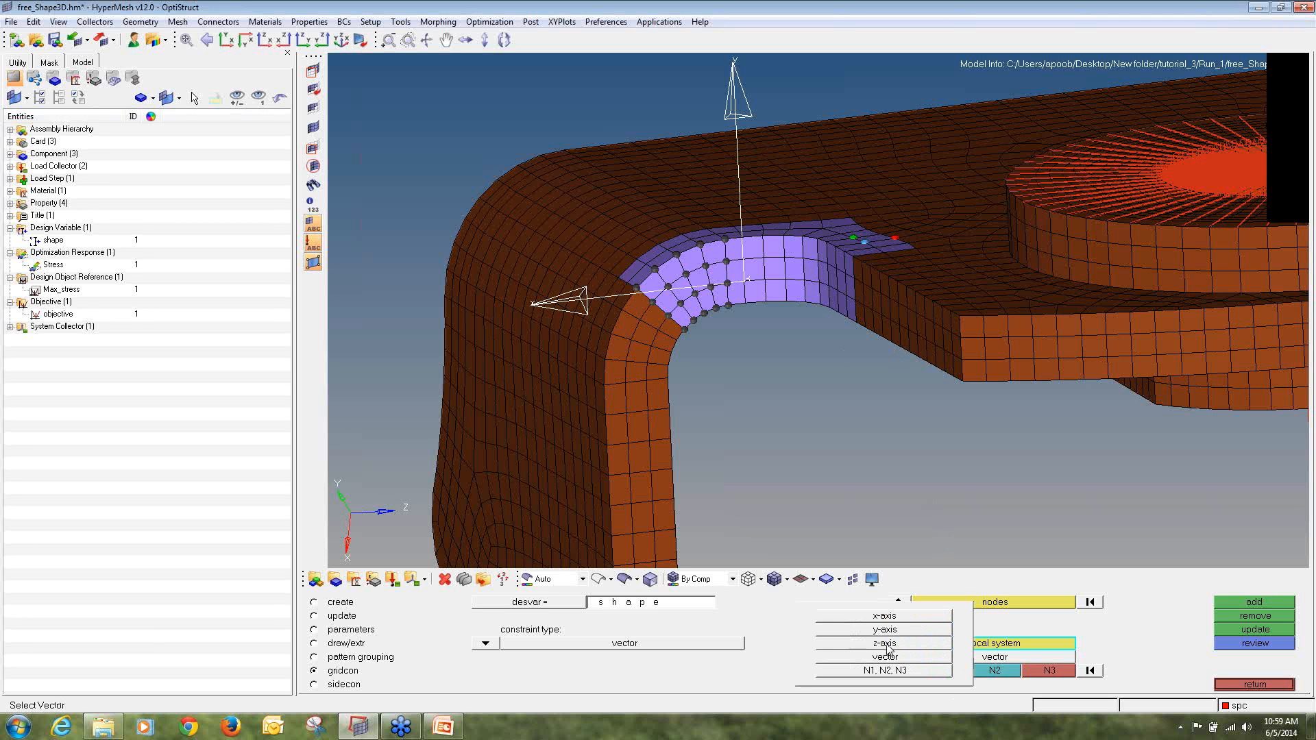
click(885, 644)
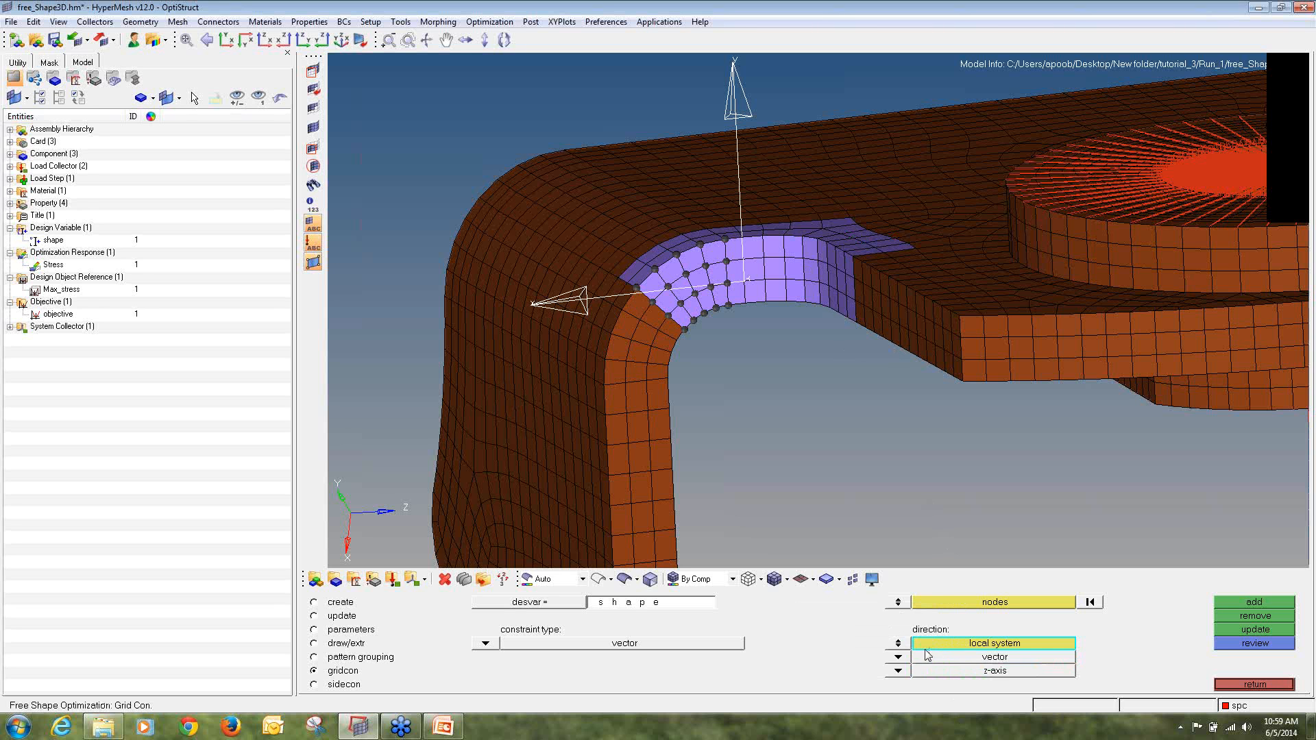
click(1265, 606)
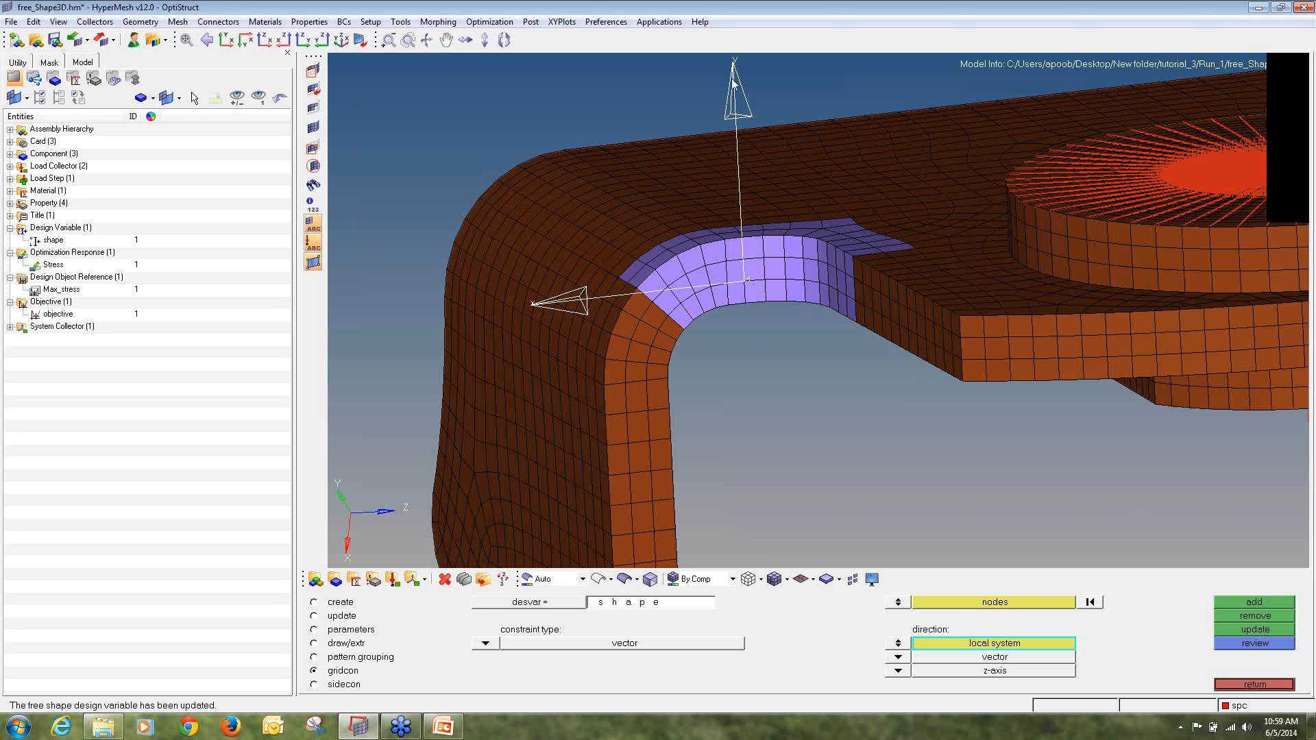
ctrl+drag(874, 295, 787, 275)
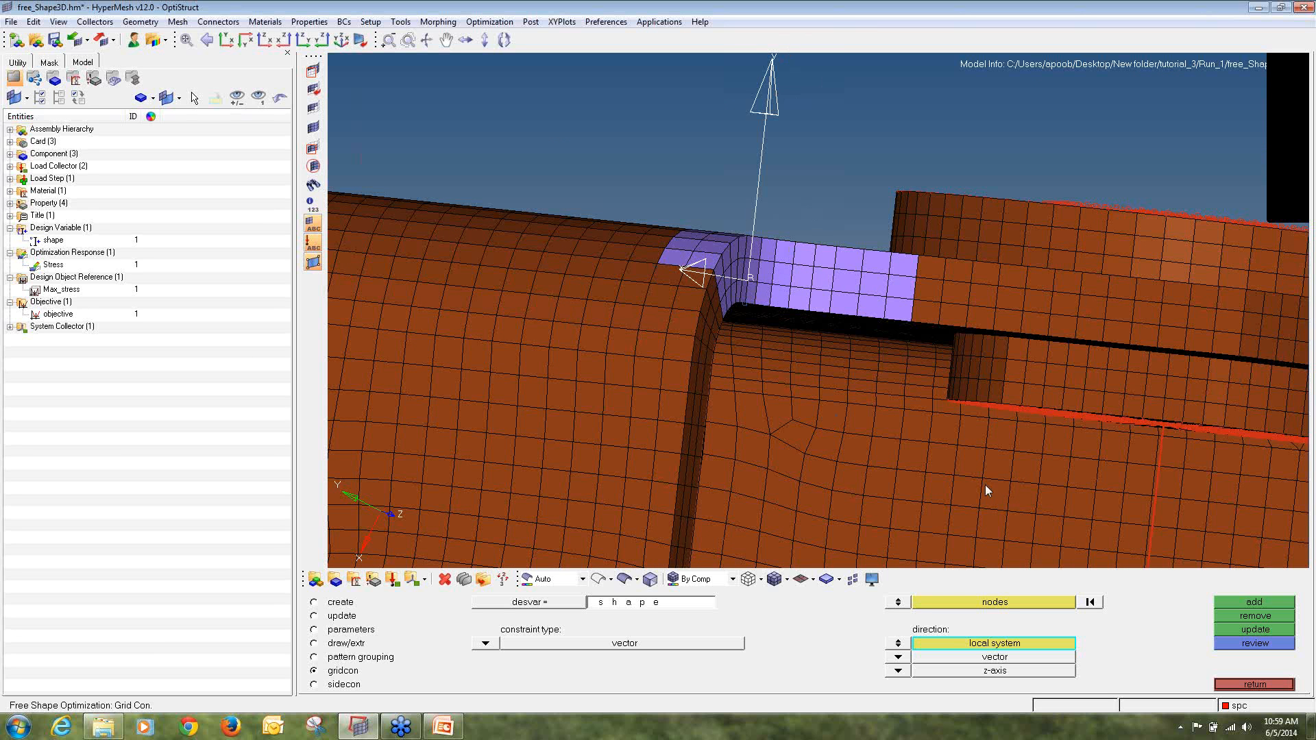
click(1254, 685)
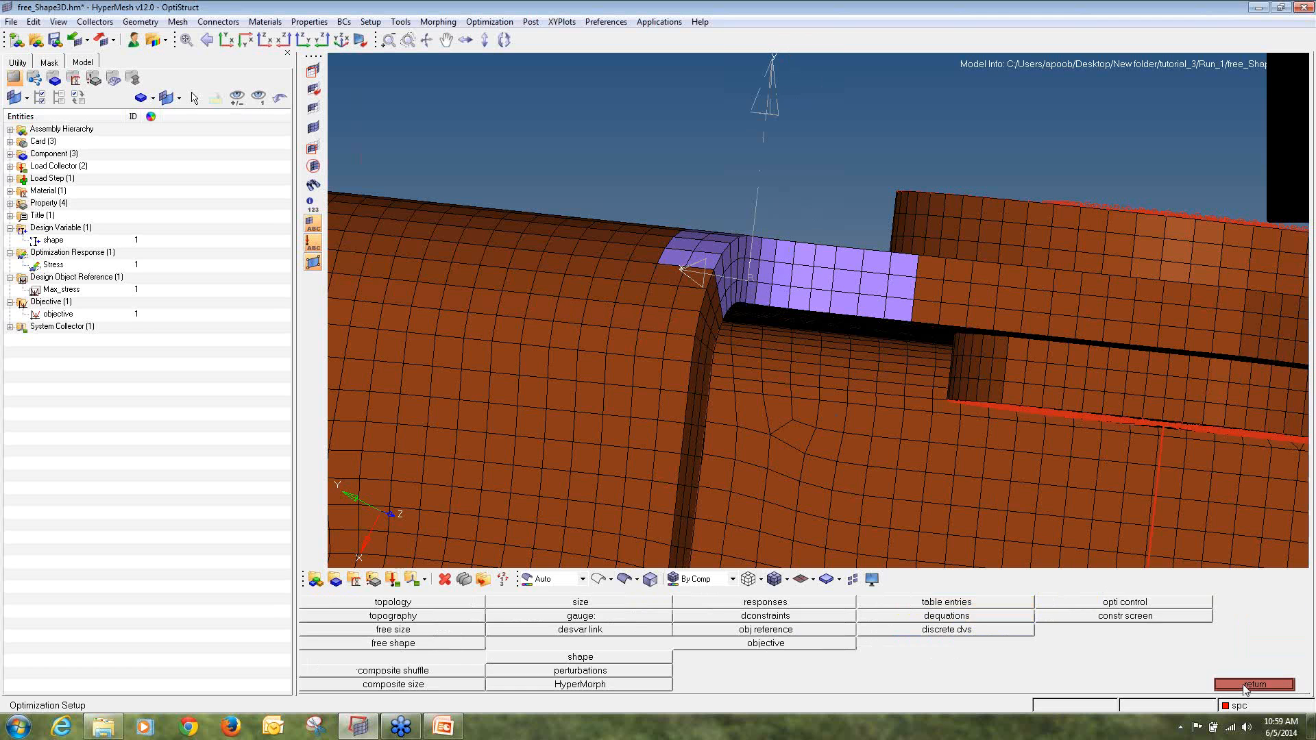
click(1254, 685)
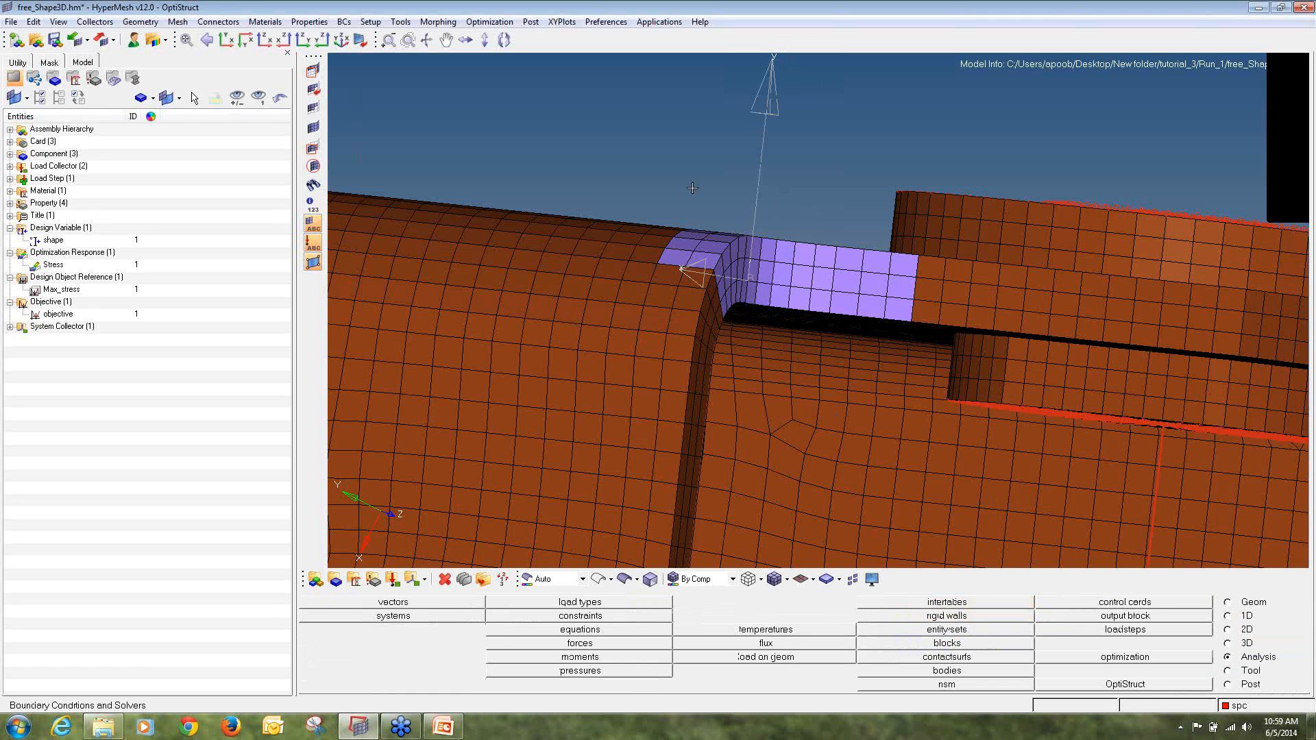
- Save the model as free_Shape3D in a new folder named Run_2 inside tutorial_3
click(12, 21)
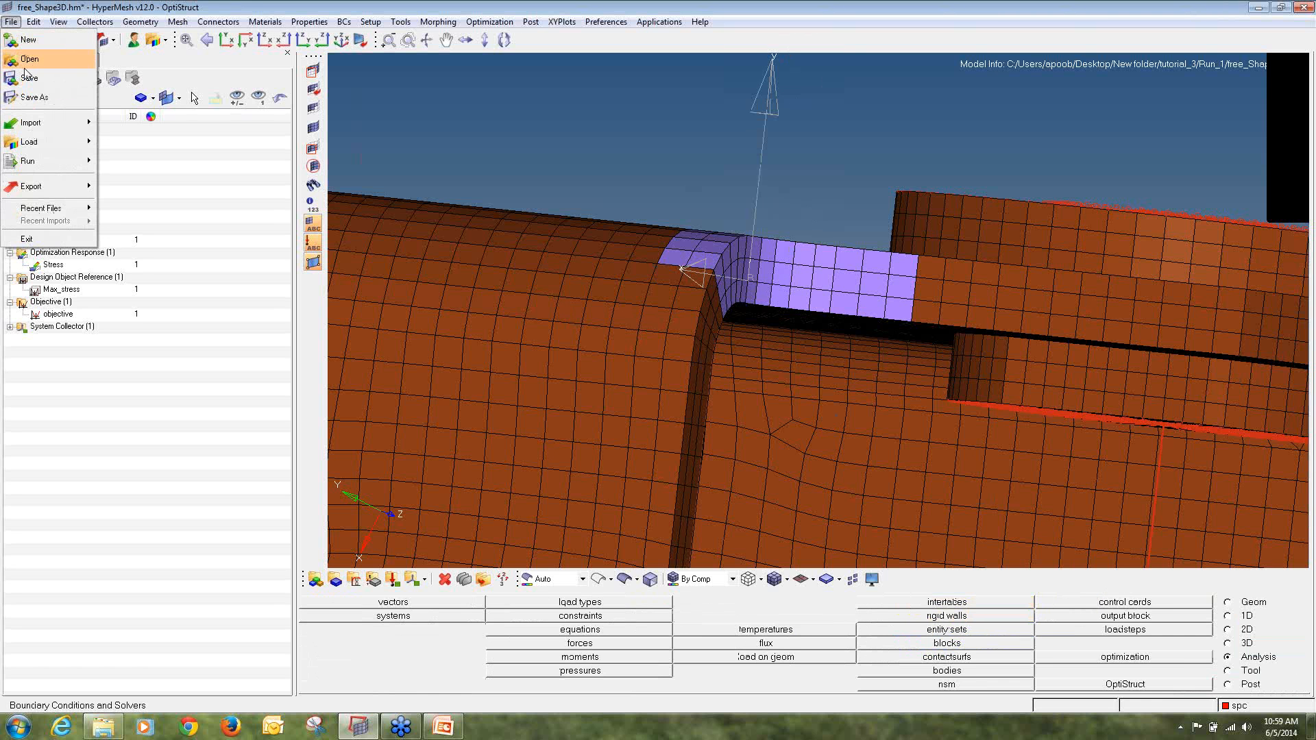
click(58, 102)
click(282, 86)
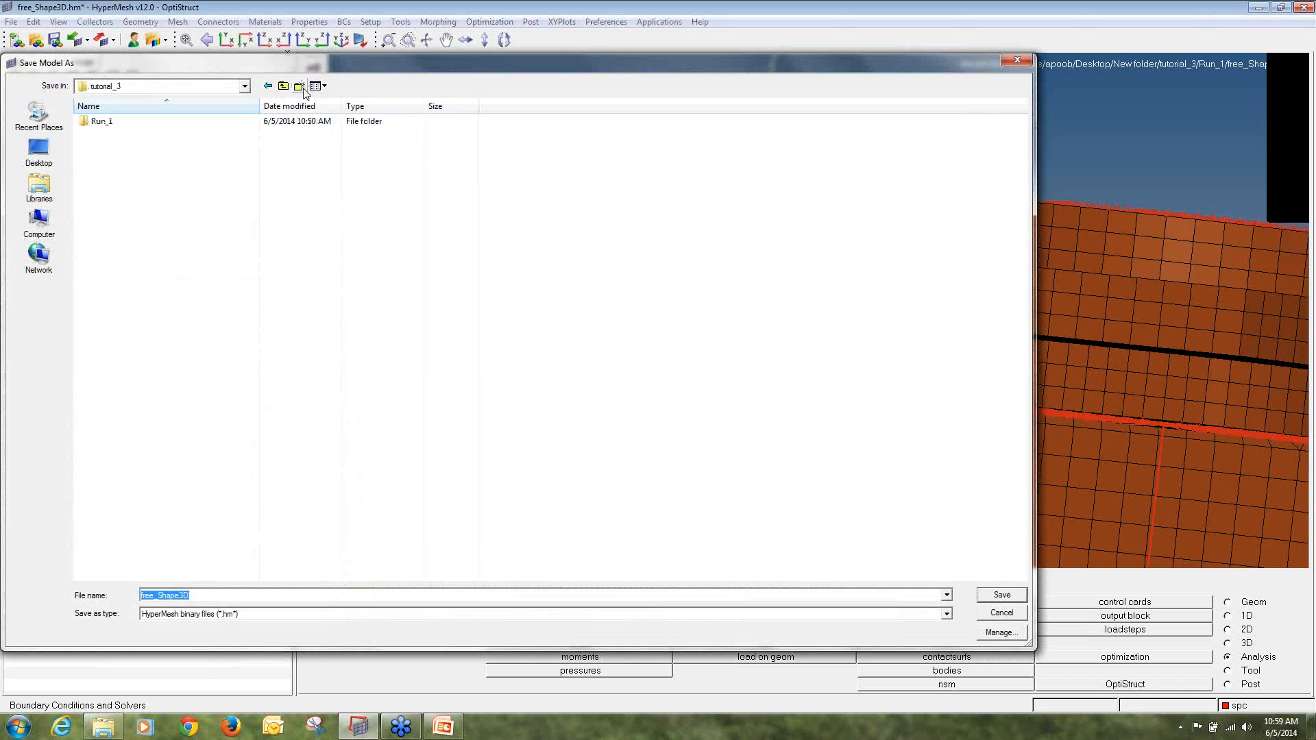
click(299, 87)
text(Run)
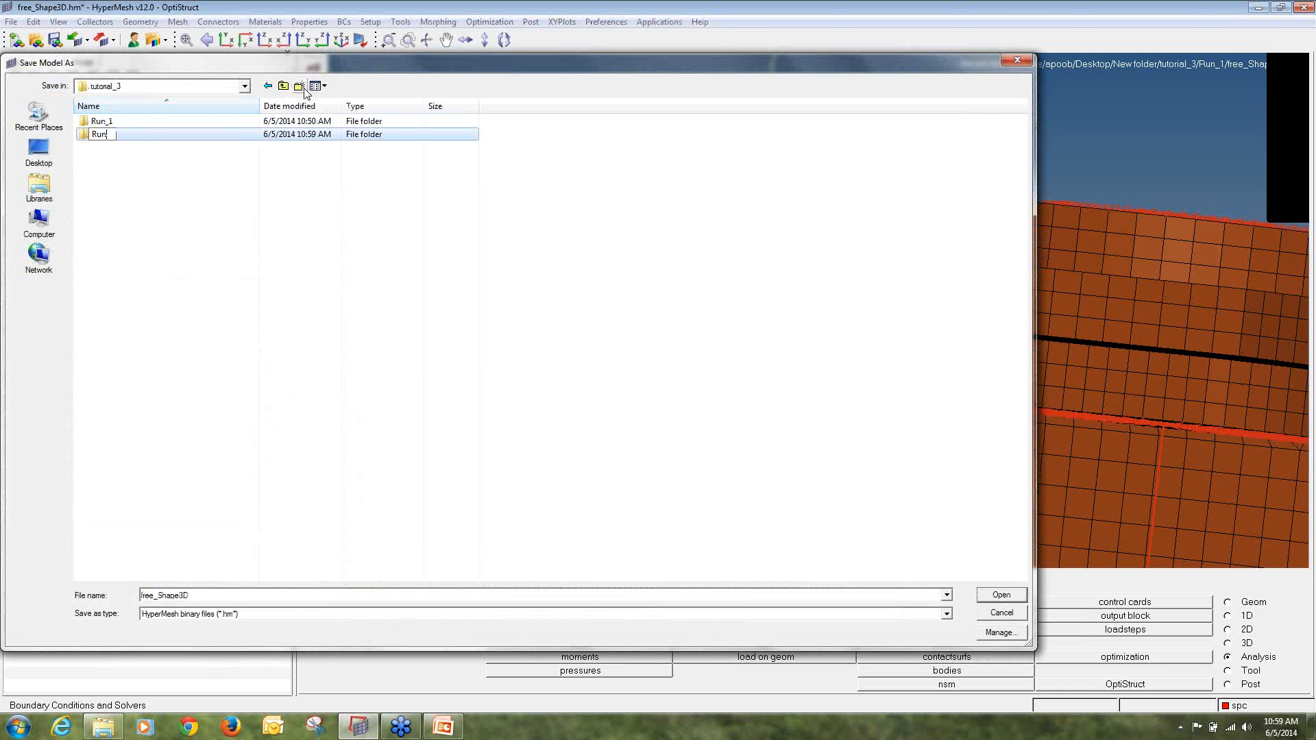
text(_2)
key(Return)
key(Return)
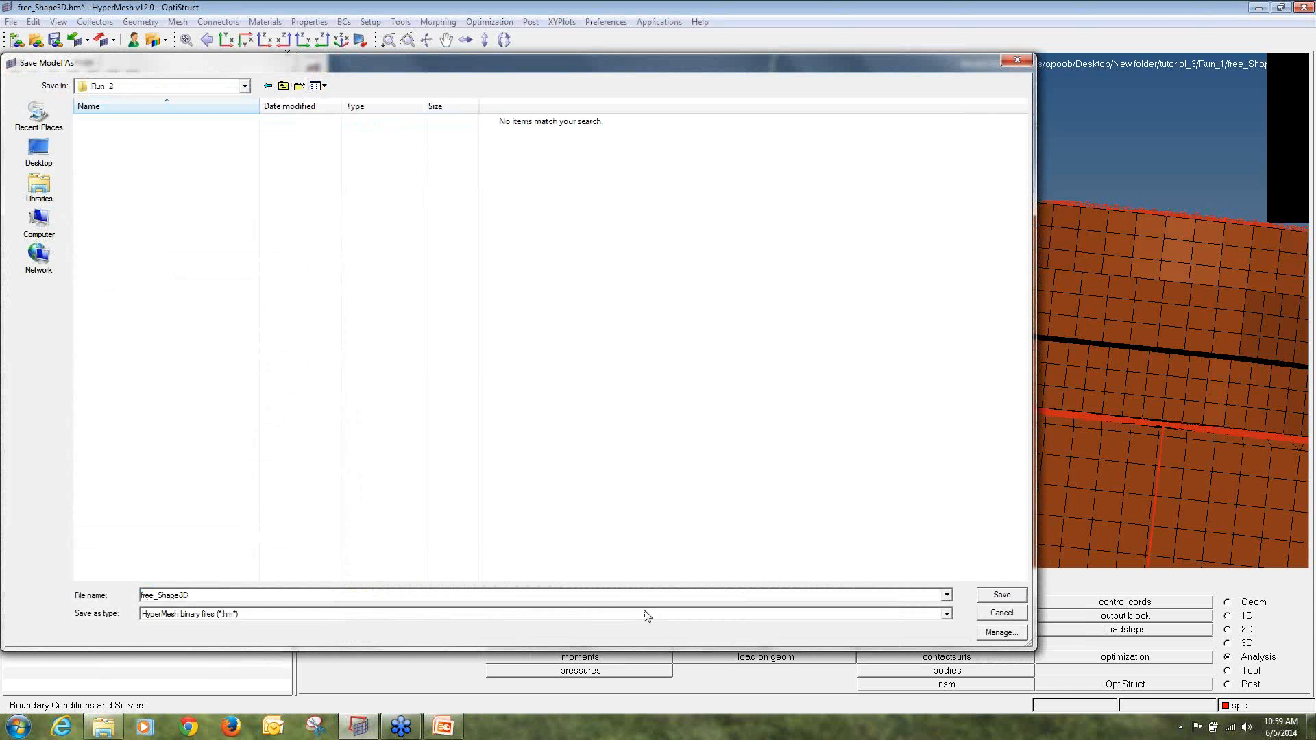
click(1002, 595)
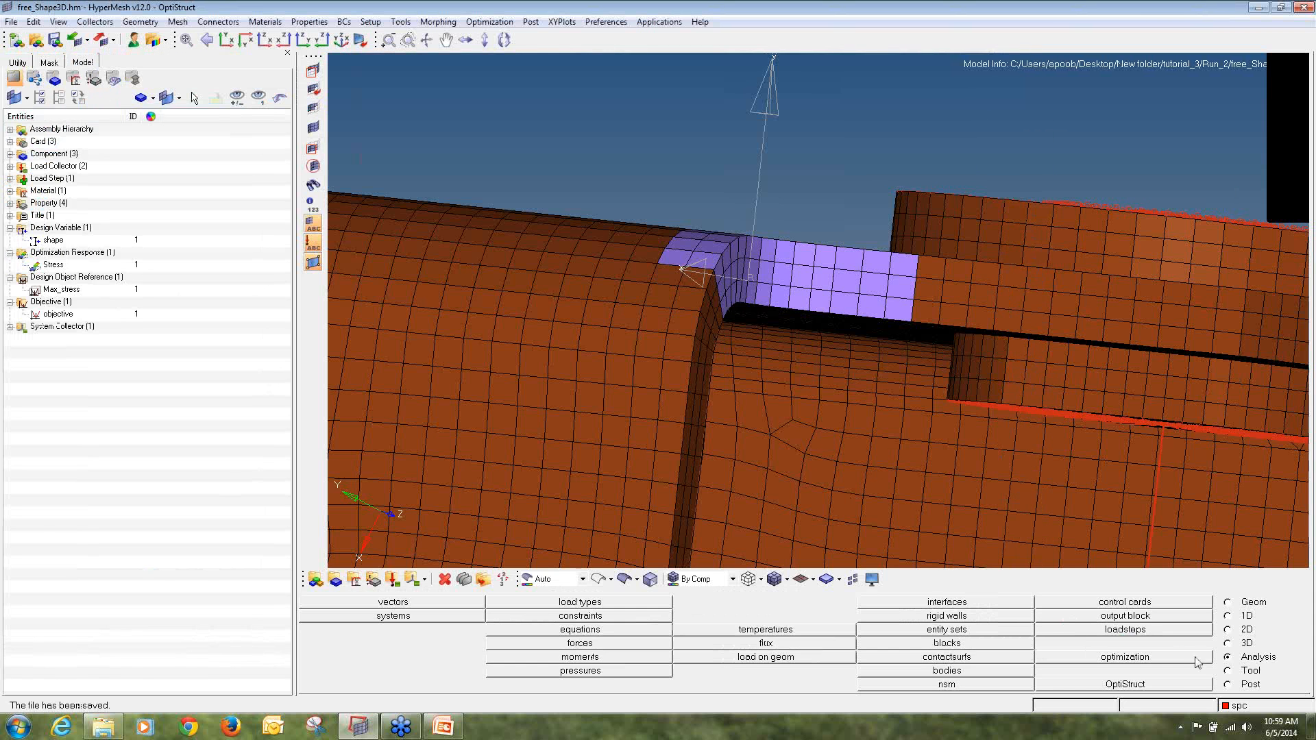
- Run the OptiStruct optimization on the Run_2 model, open its results in HyperView, and dismiss the message log
click(1173, 687)
click(1186, 608)
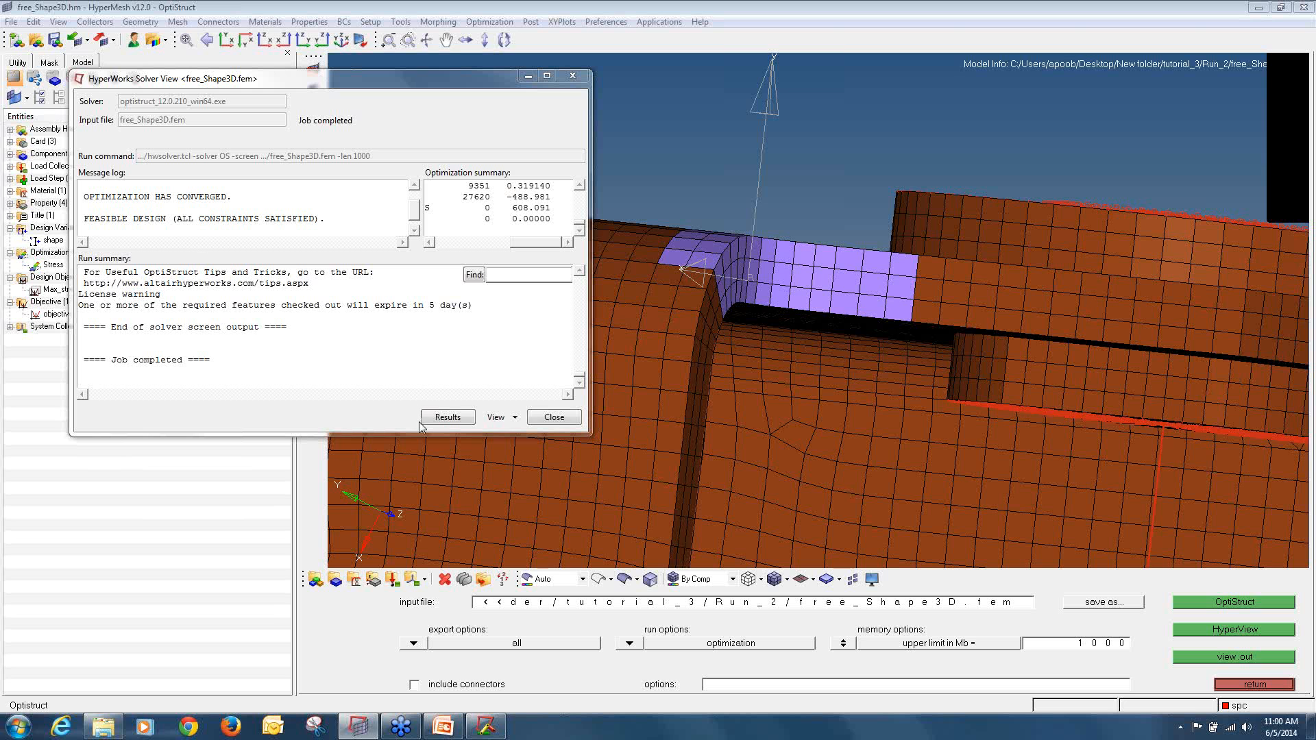
click(446, 419)
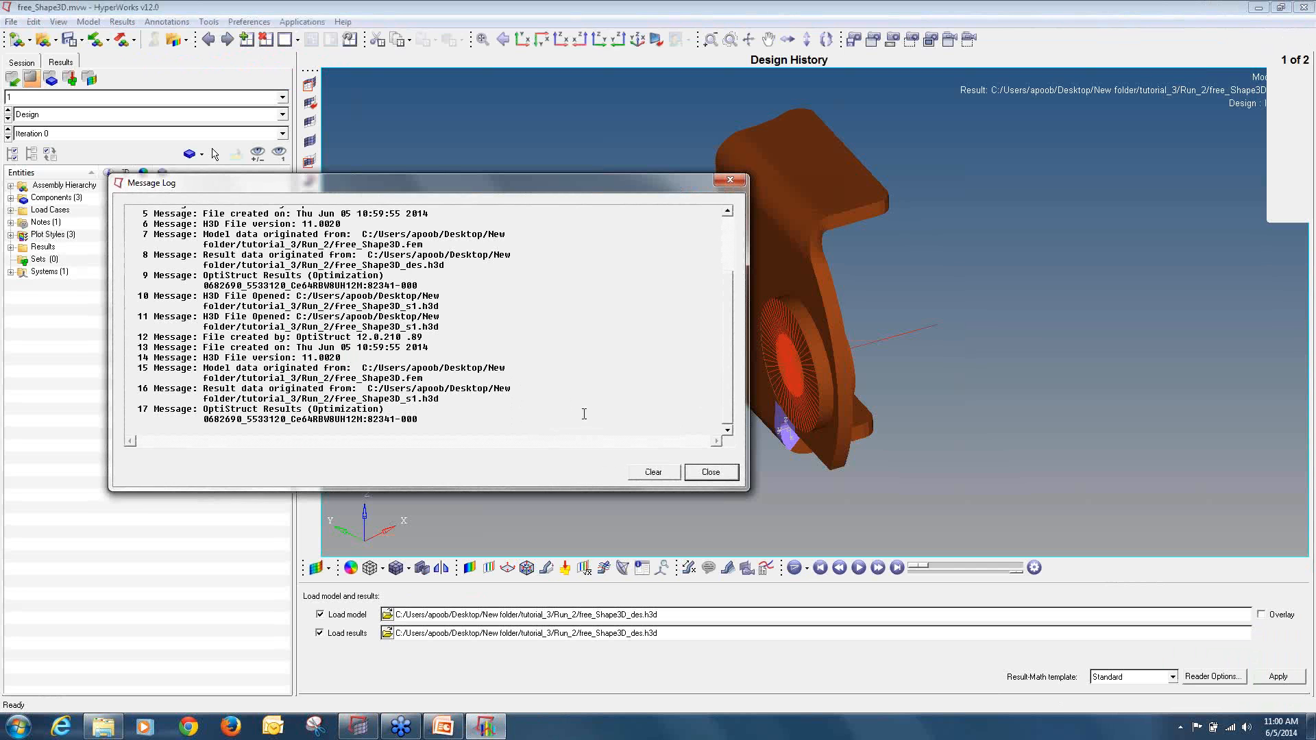
click(730, 180)
- Orient the bracket to show the design region and display Iteration 7 of the design results
ctrl+drag(759, 286, 713, 224)
click(103, 133)
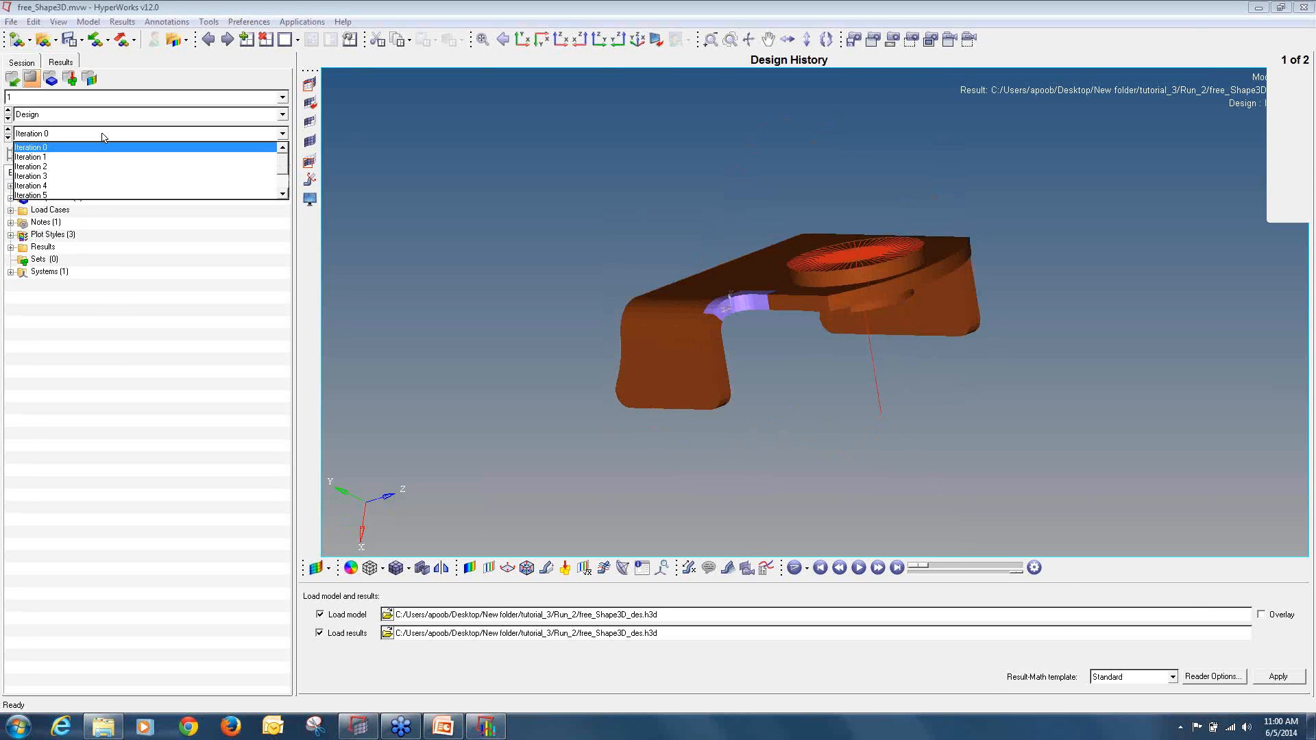
scroll(89, 173, down, 1)
click(71, 186)
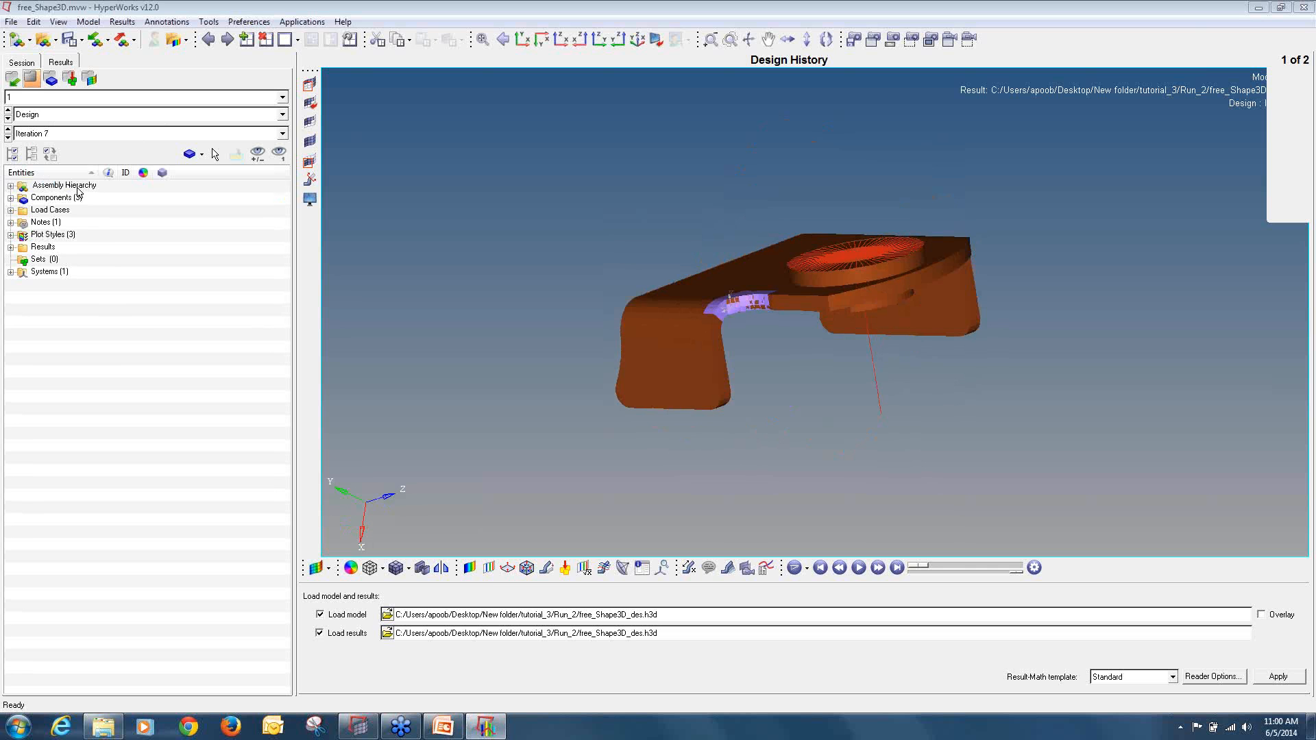
- Contour the shape change magnitude on the bracket and animate it, viewing the design region from the side
click(469, 568)
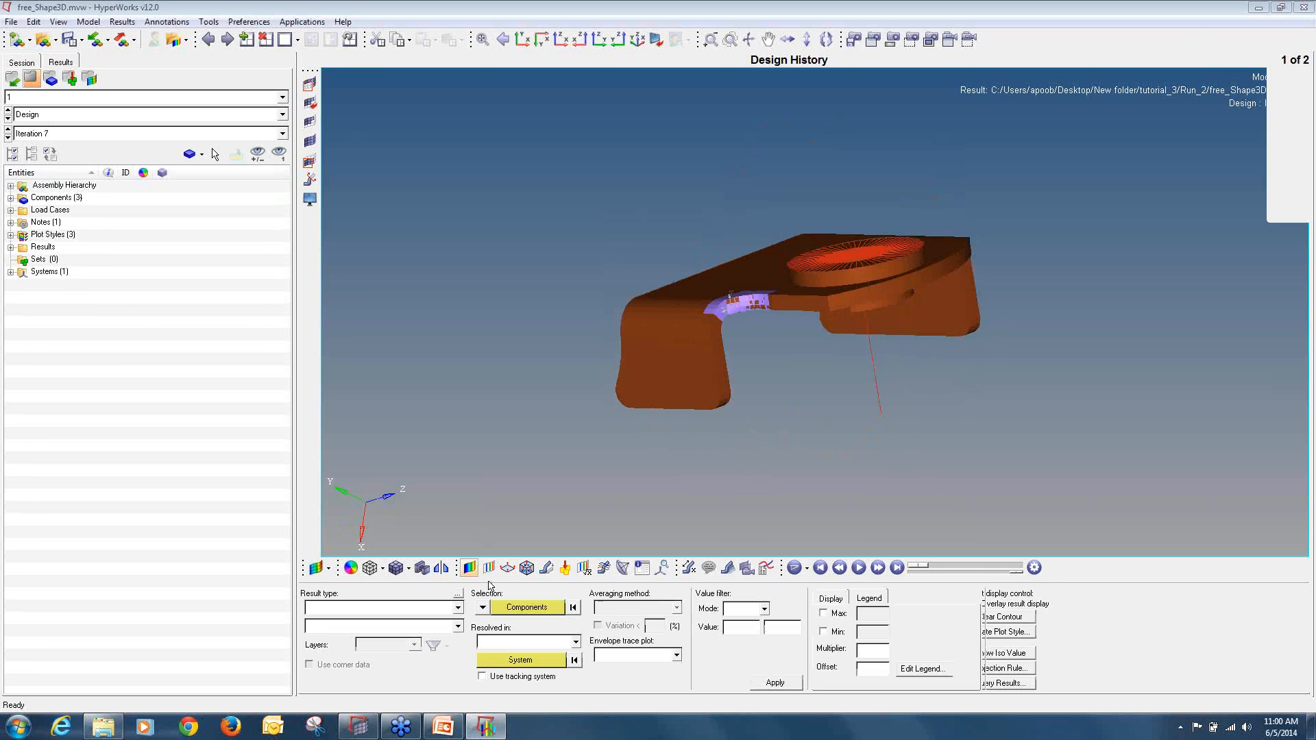
click(775, 682)
scroll(779, 430, up, 5)
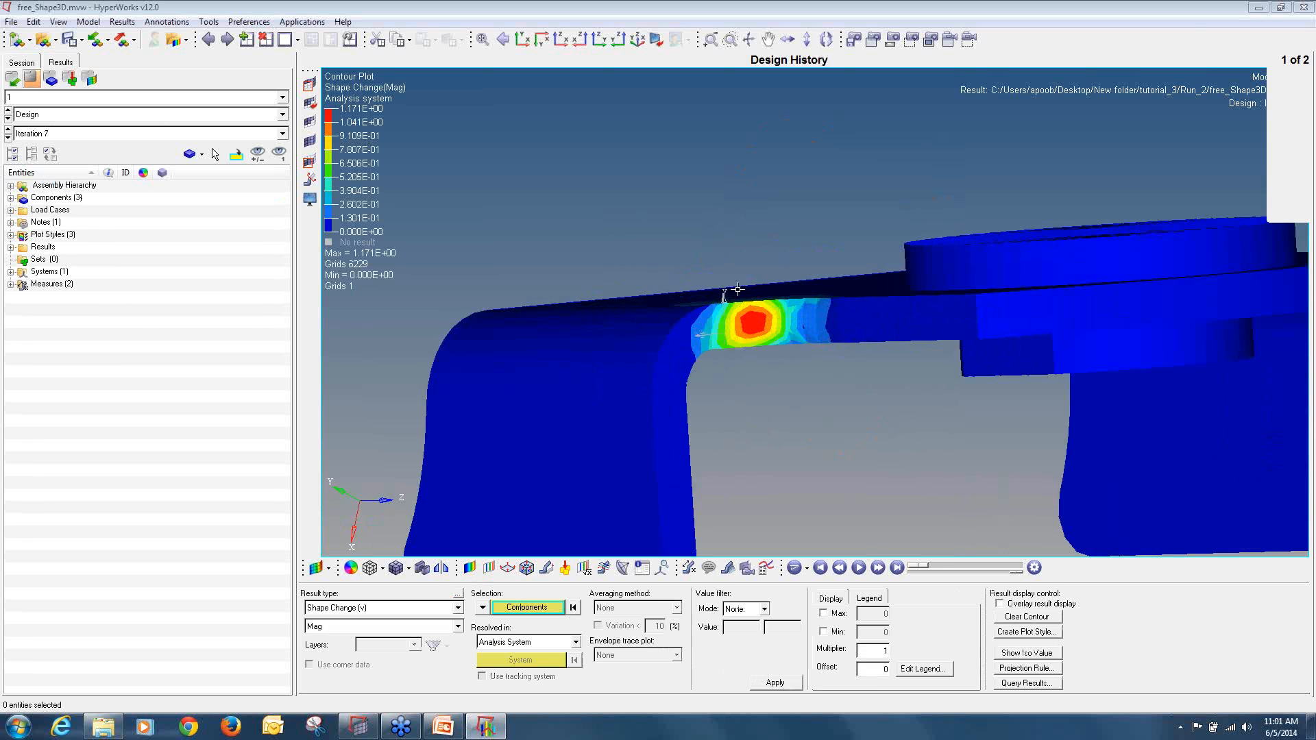
ctrl+drag(842, 373, 980, 392)
click(861, 570)
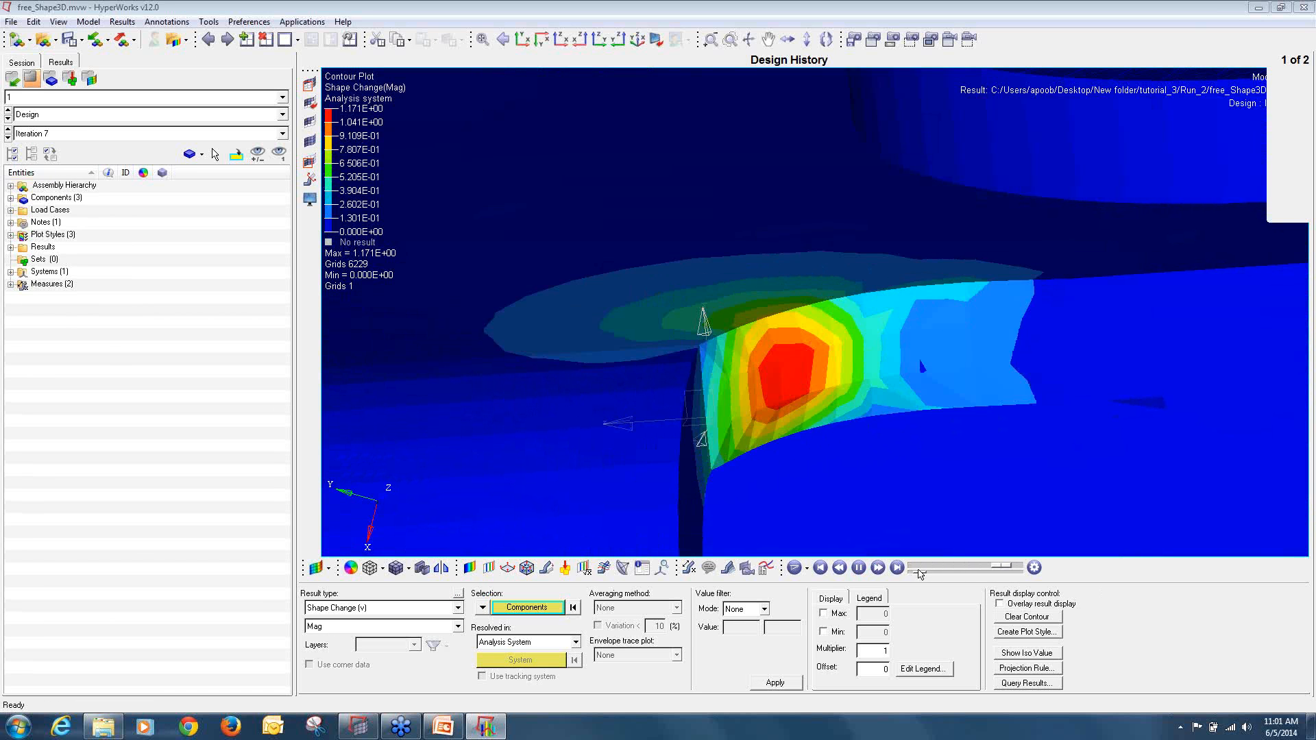
ctrl+drag(919, 368, 787, 377)
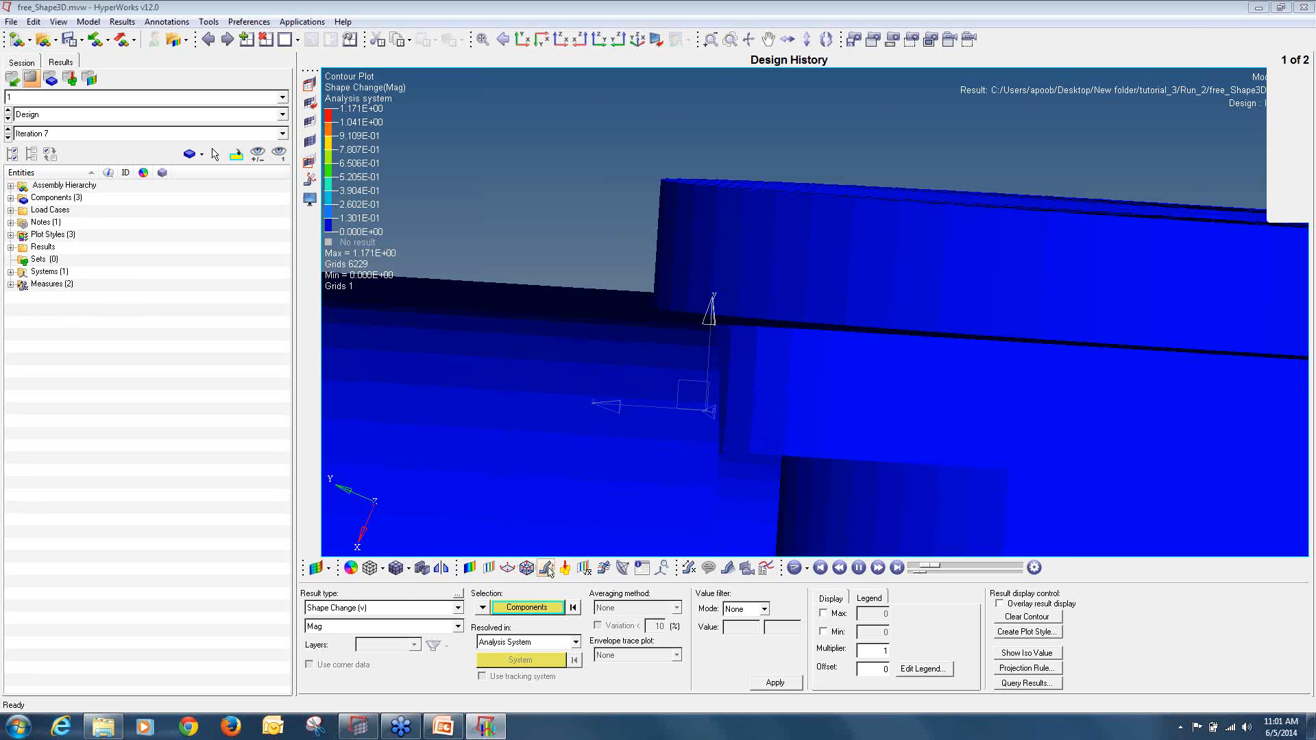
- Show the undeformed shape as a wireframe in user-defined black and compare it with the animated shape change
click(545, 569)
click(672, 610)
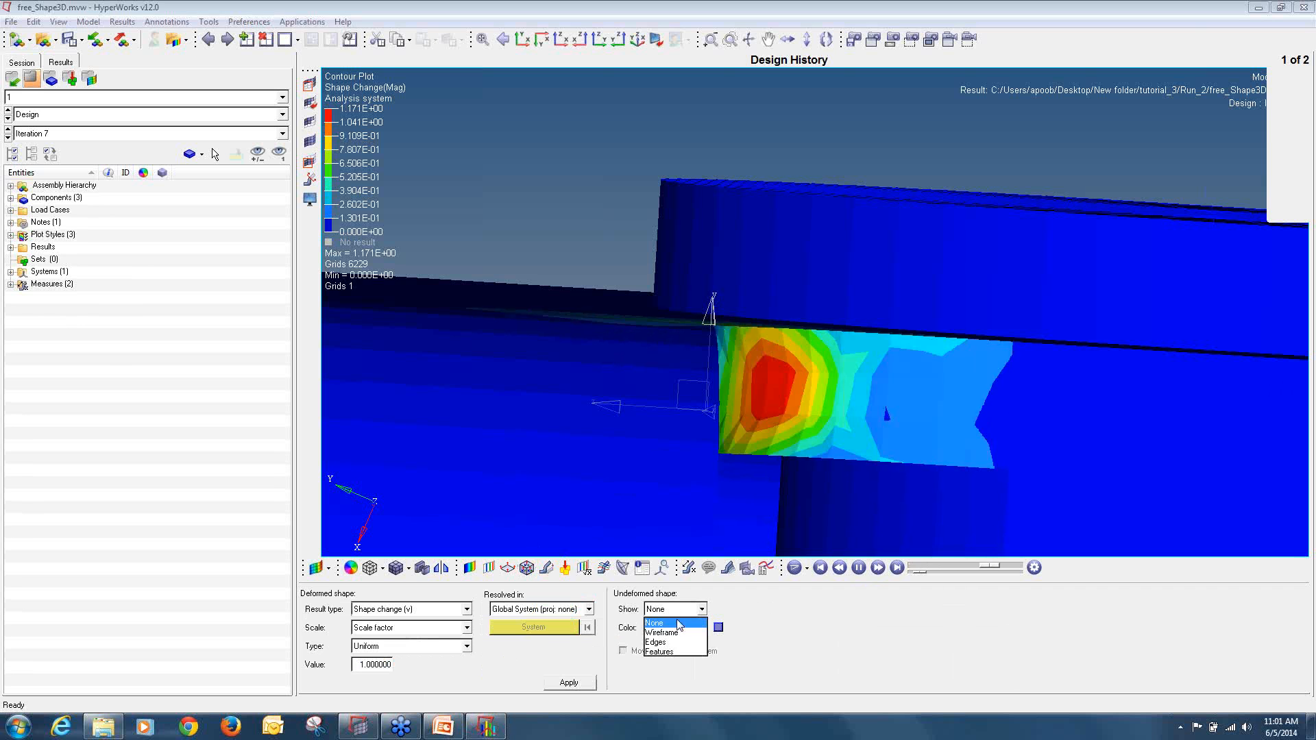
click(677, 630)
click(678, 630)
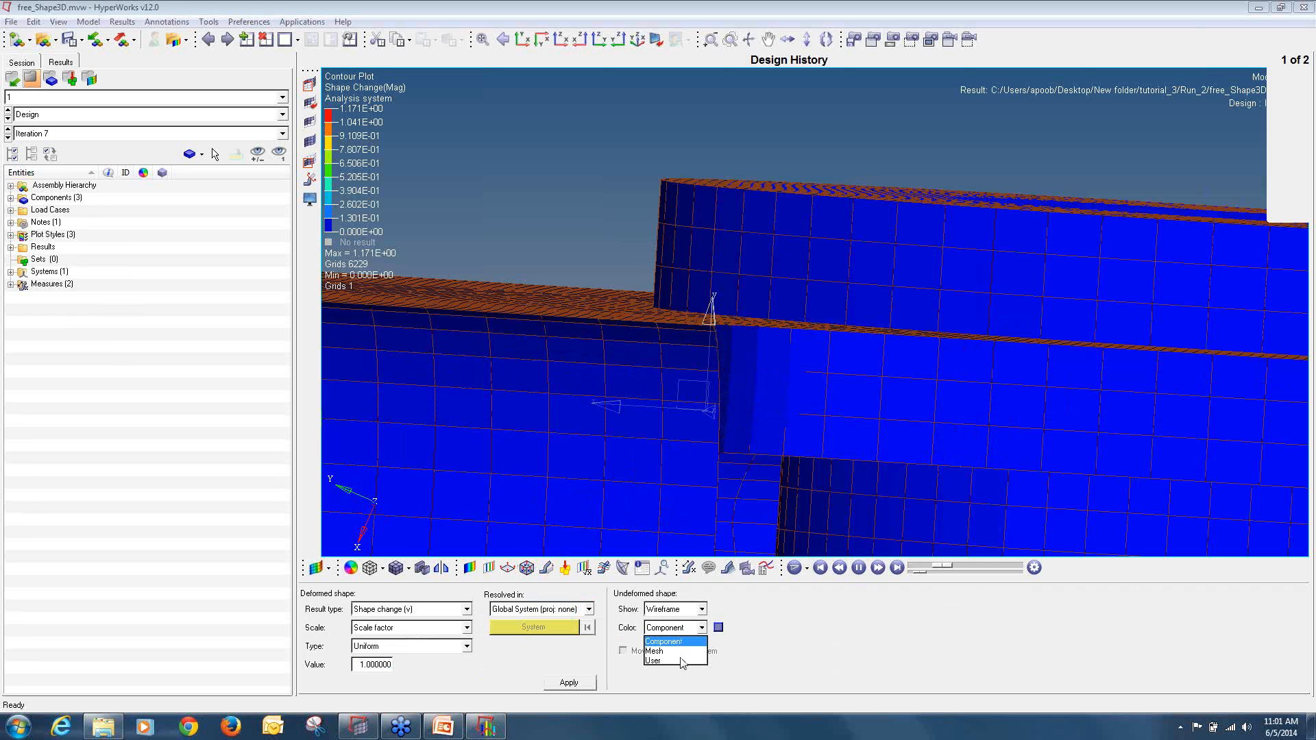
click(654, 661)
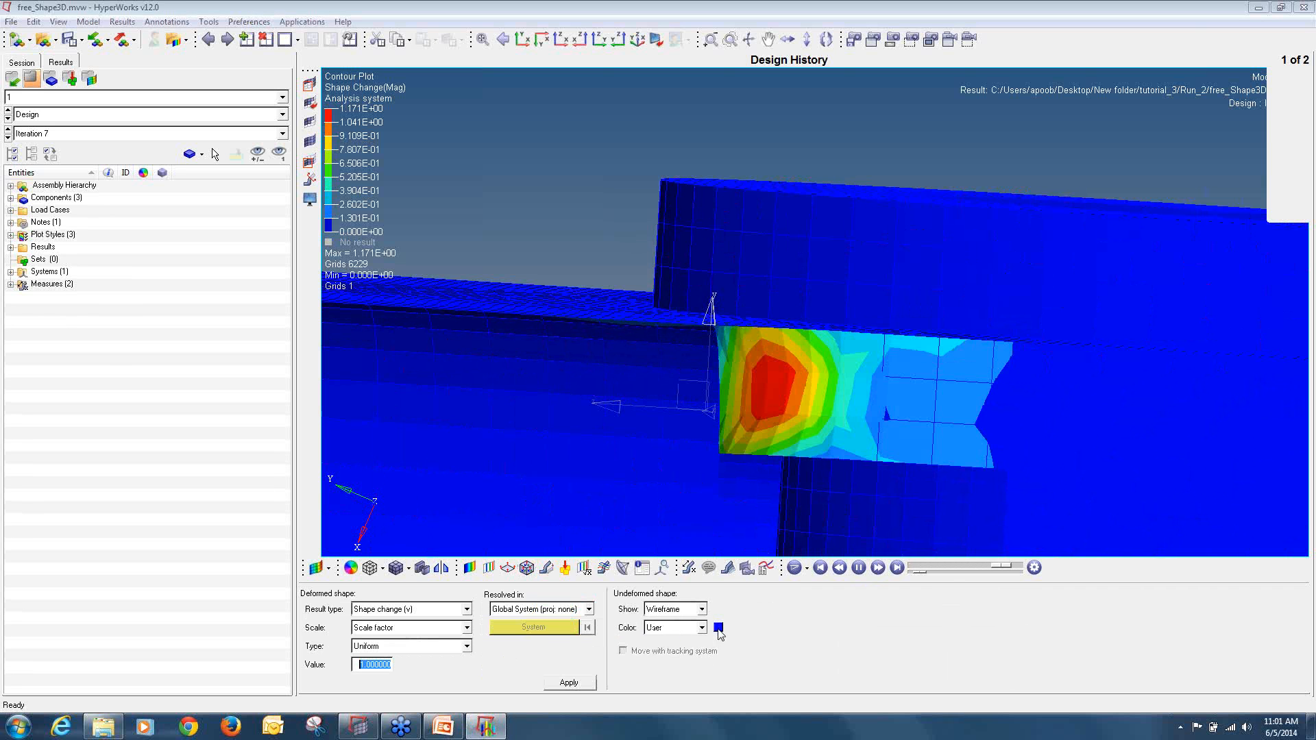
click(717, 628)
click(687, 594)
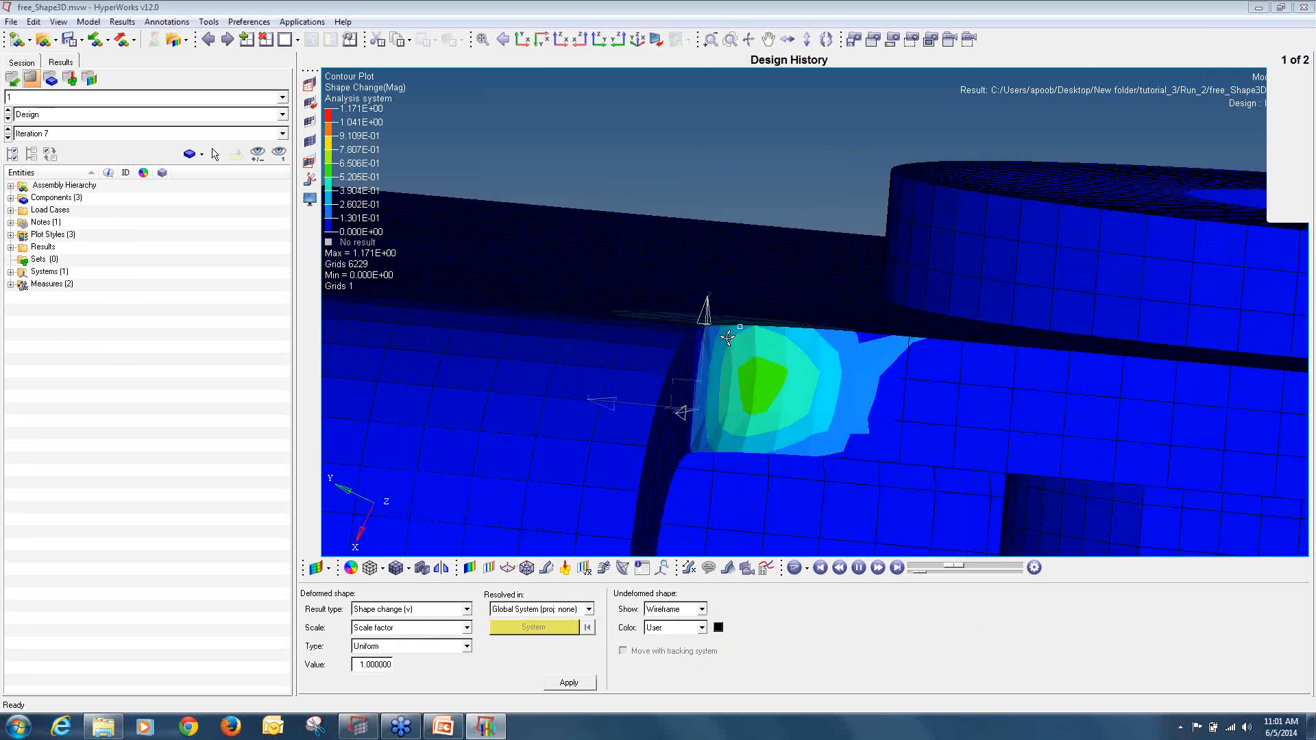
ctrl+drag(659, 340, 860, 342)
- Go to the Subcase 1 static analysis results page and contour the displacement magnitude
click(228, 39)
ctrl+scroll(860, 342, up, 3)
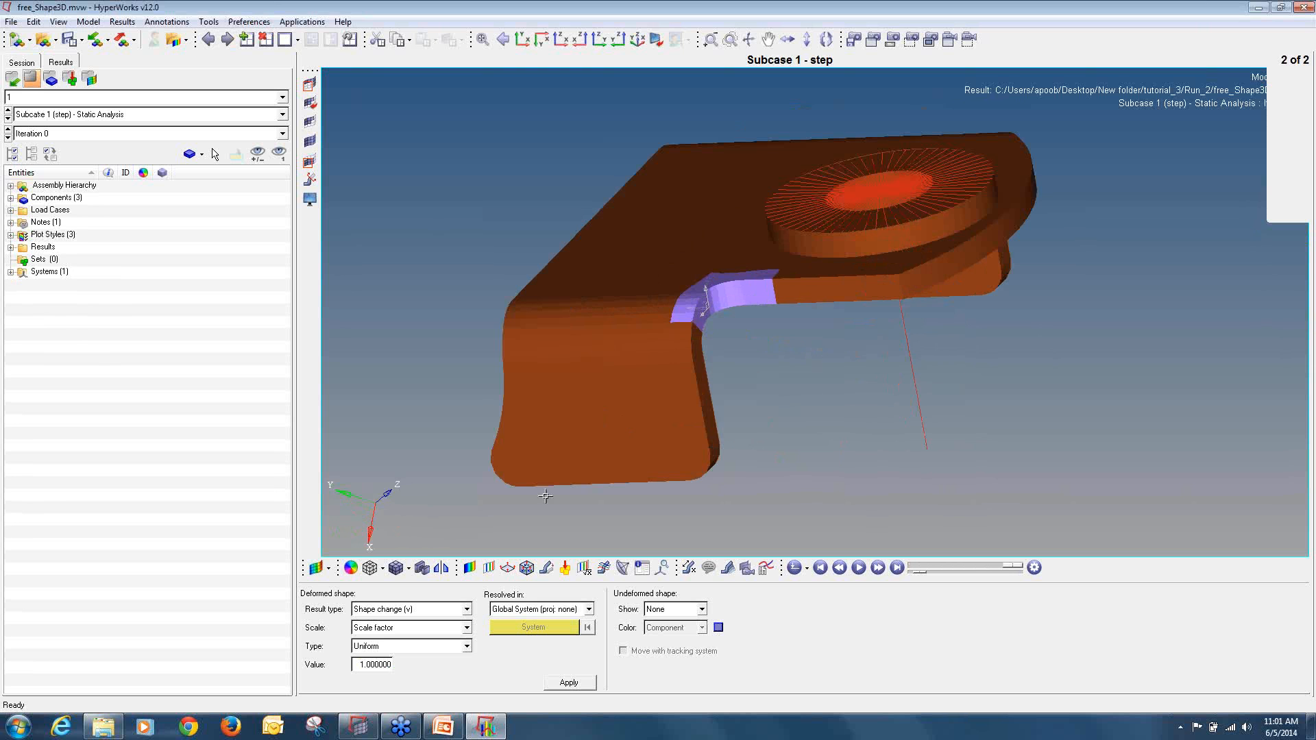
click(470, 568)
click(761, 688)
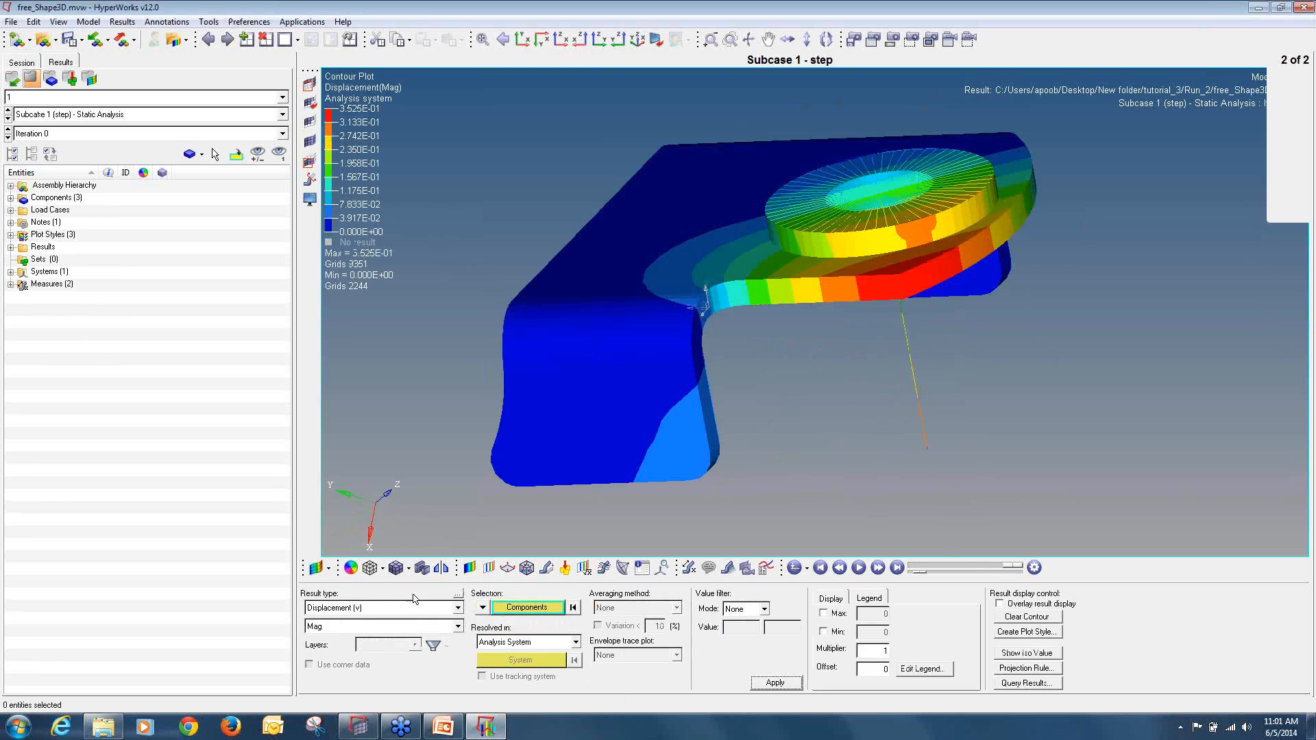
- Contour the von Mises Element Stresses (2D & 3D) with the averaging method set to Simple
click(410, 610)
click(401, 641)
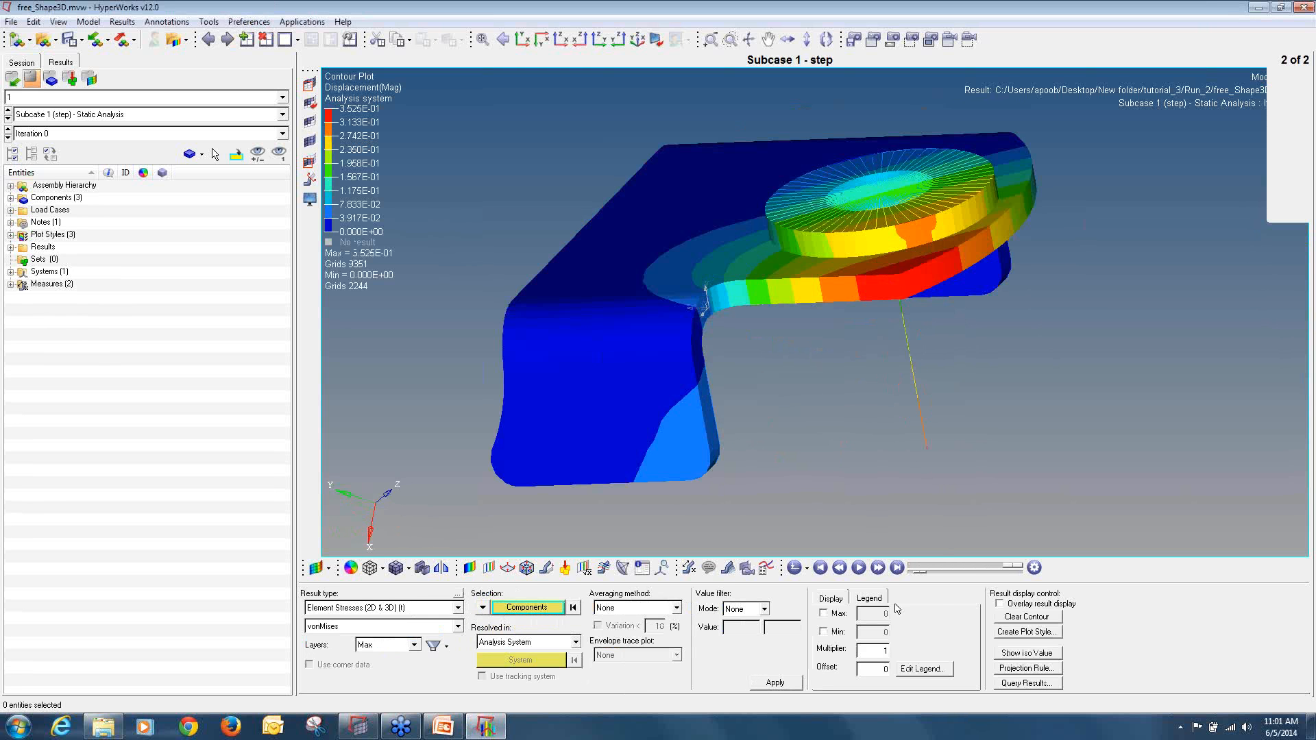
click(649, 603)
click(627, 641)
click(635, 610)
click(606, 631)
click(775, 683)
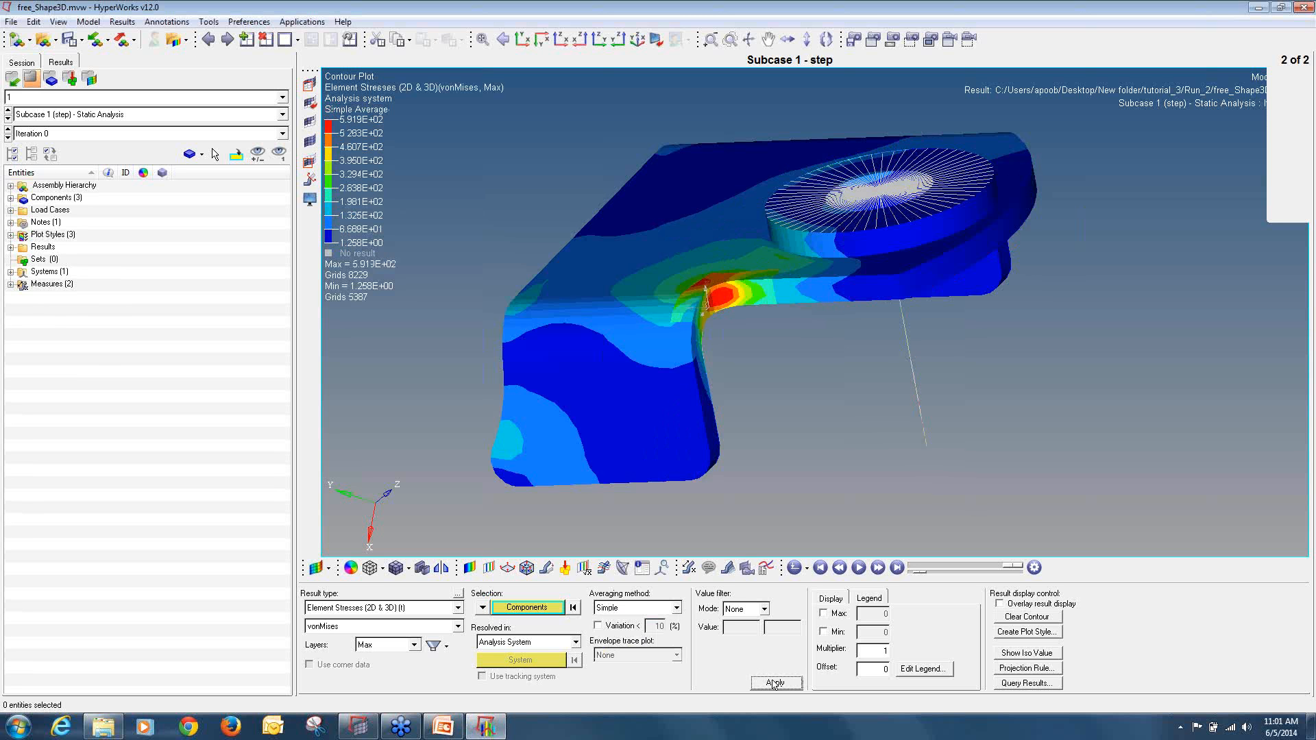
- Display the Static MinMax Result measure on the stress contour with only the maximum value shown
ctrl+drag(708, 314, 692, 401)
click(687, 569)
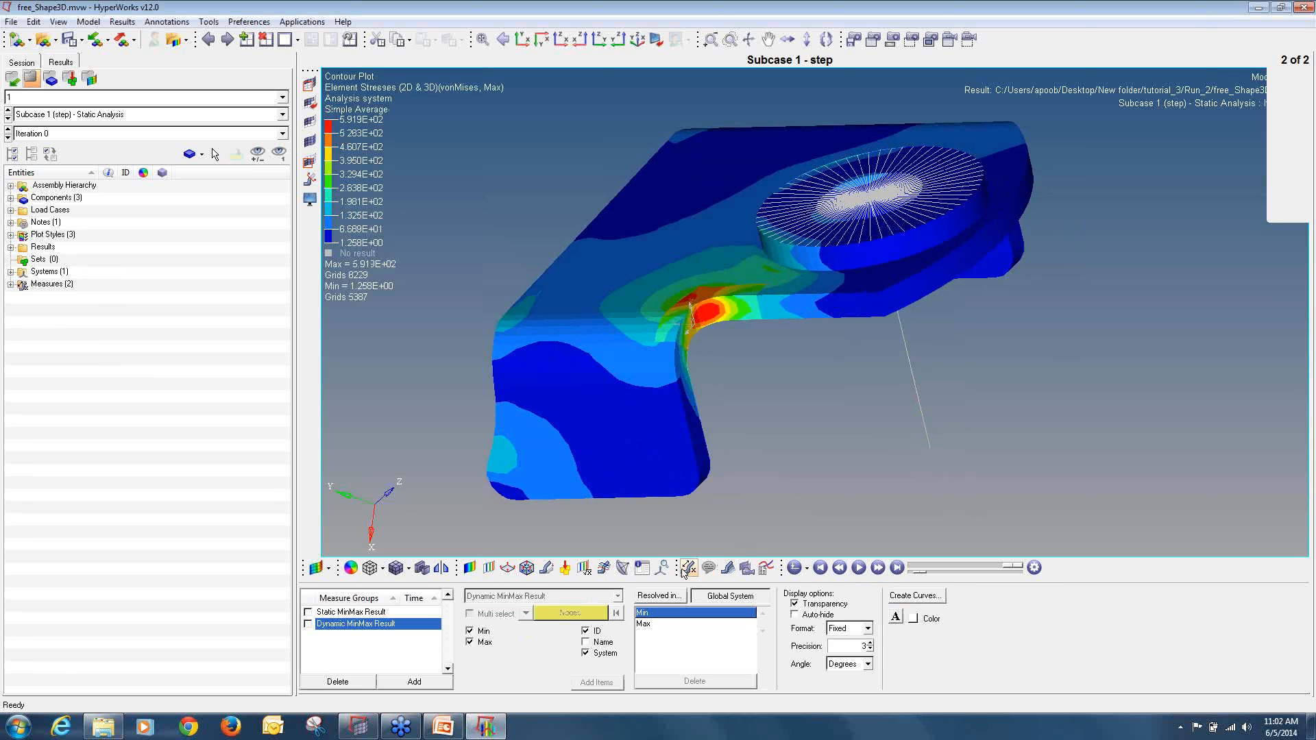
click(366, 613)
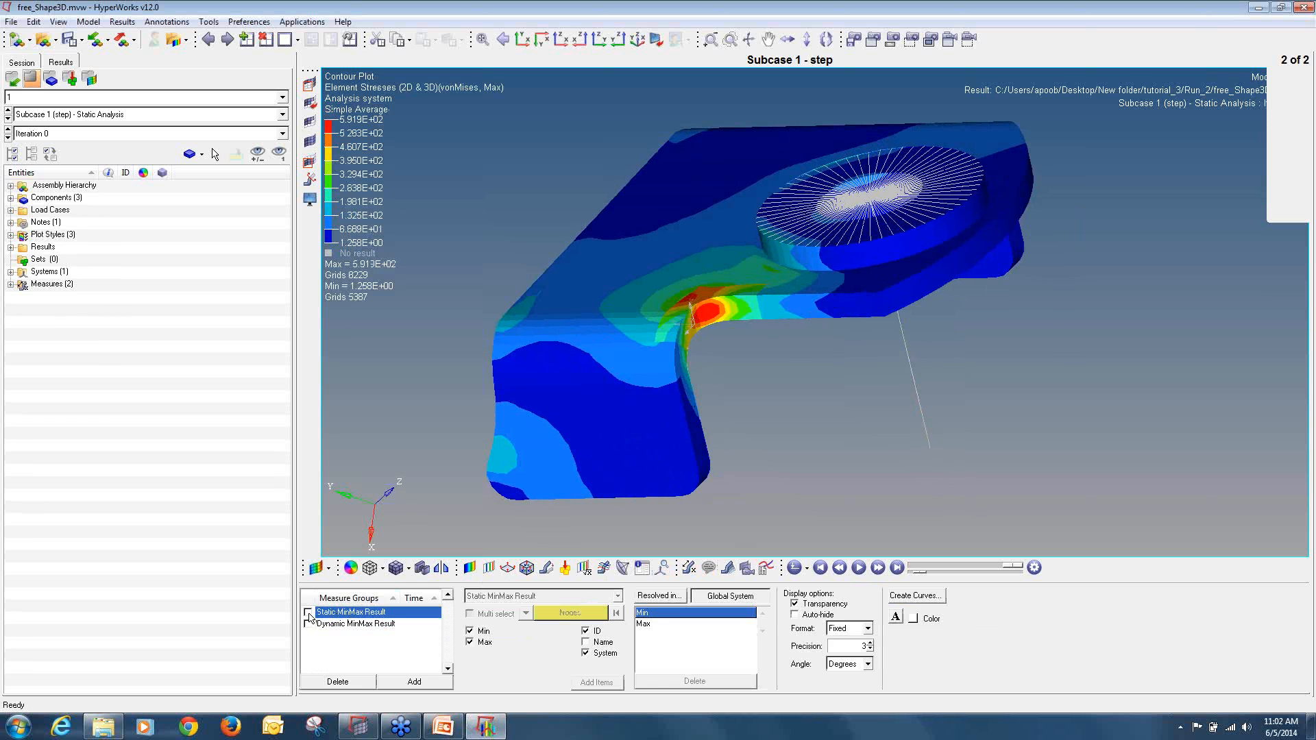
click(308, 613)
click(471, 632)
ctrl+drag(904, 361, 1004, 324)
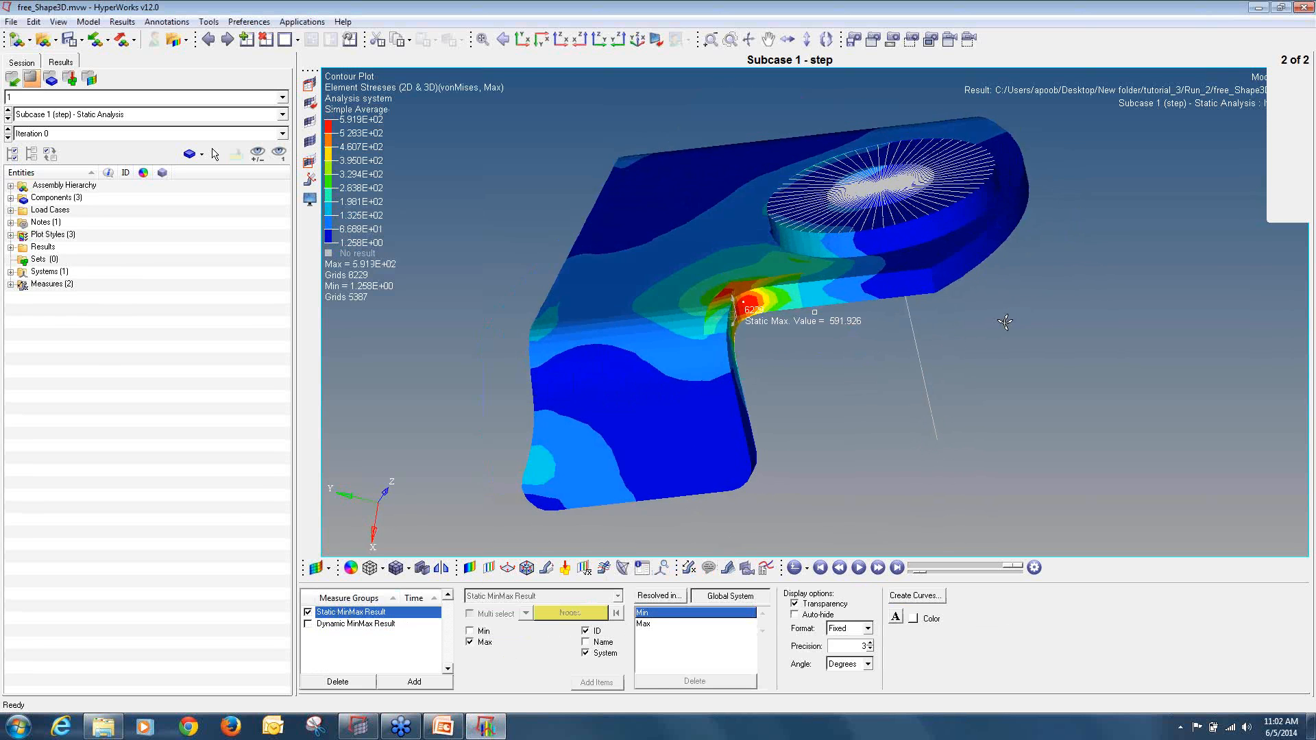
- Switch the Subcase 1 results to Iteration 7 and examine the maximum stress around the bracket's inner corner
click(8, 138)
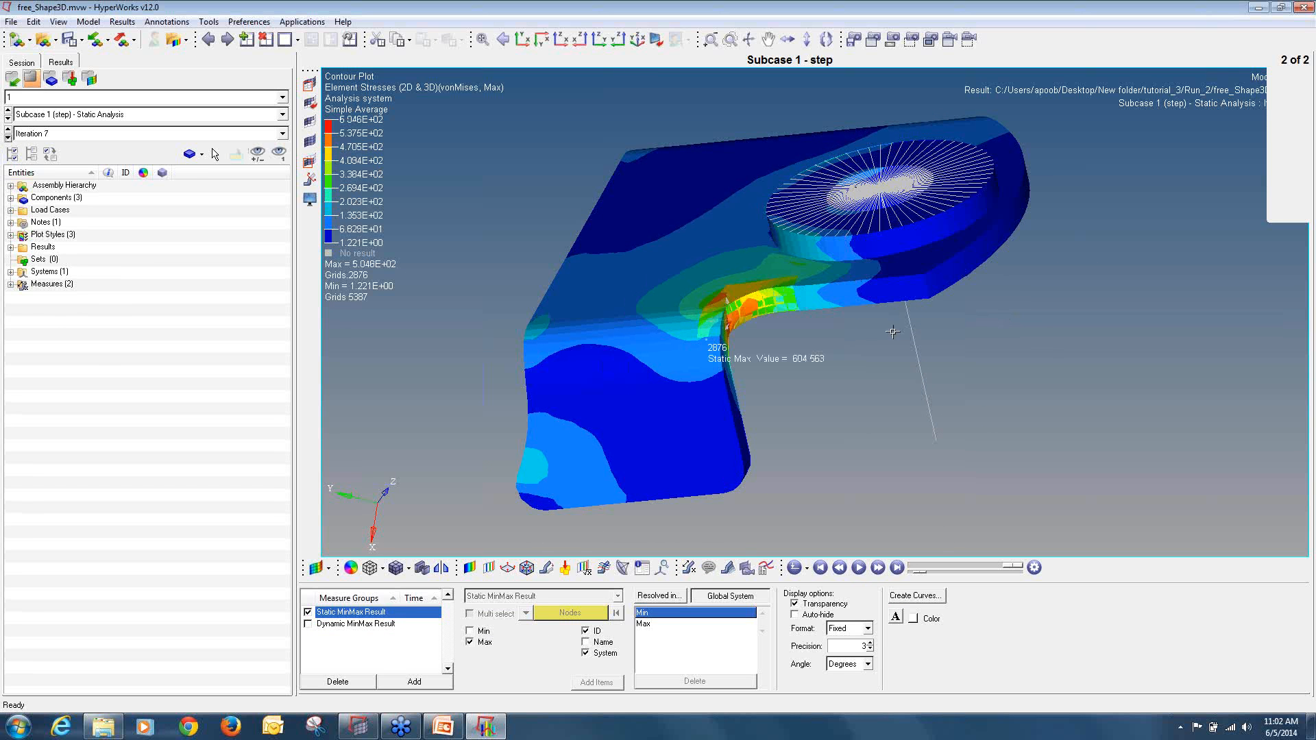
ctrl+drag(893, 333, 781, 356)
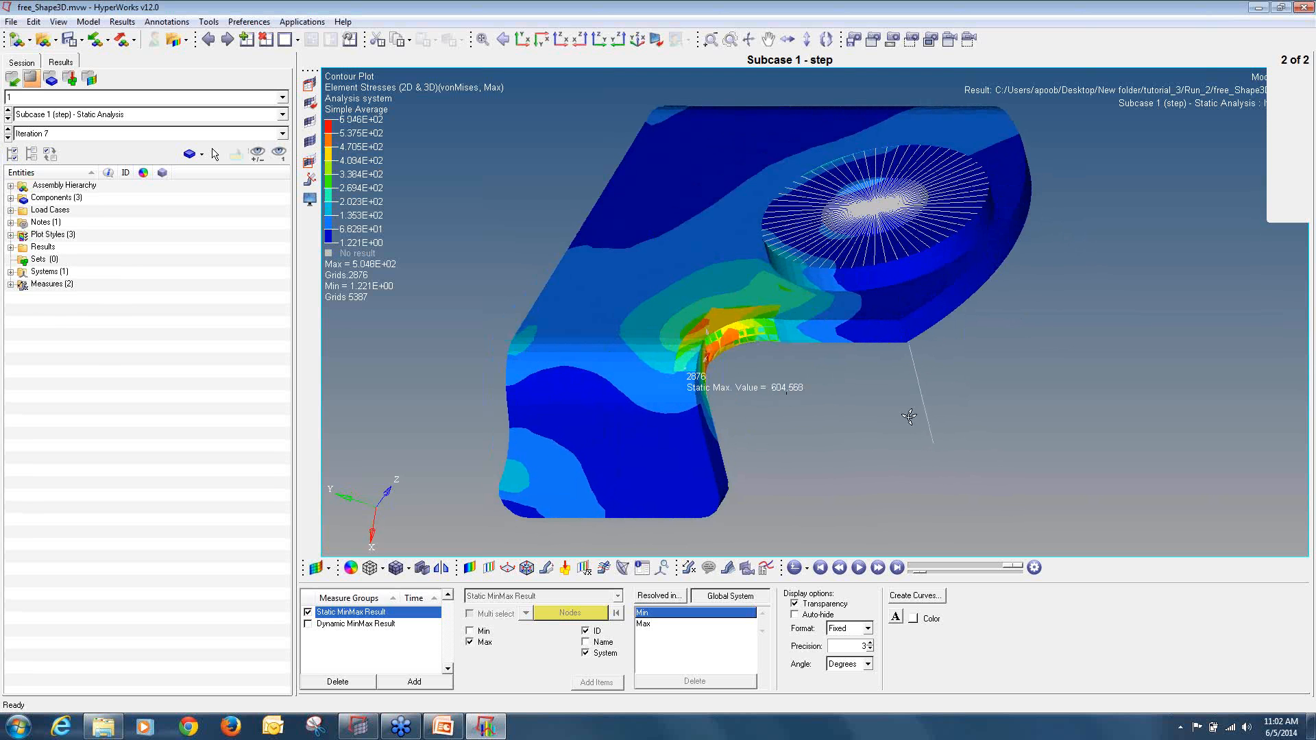
mouse_move(909, 417)
ctrl+mouse_down()
mouse_move(912, 370)
mouse_move(917, 422)
ctrl+mouse_up()
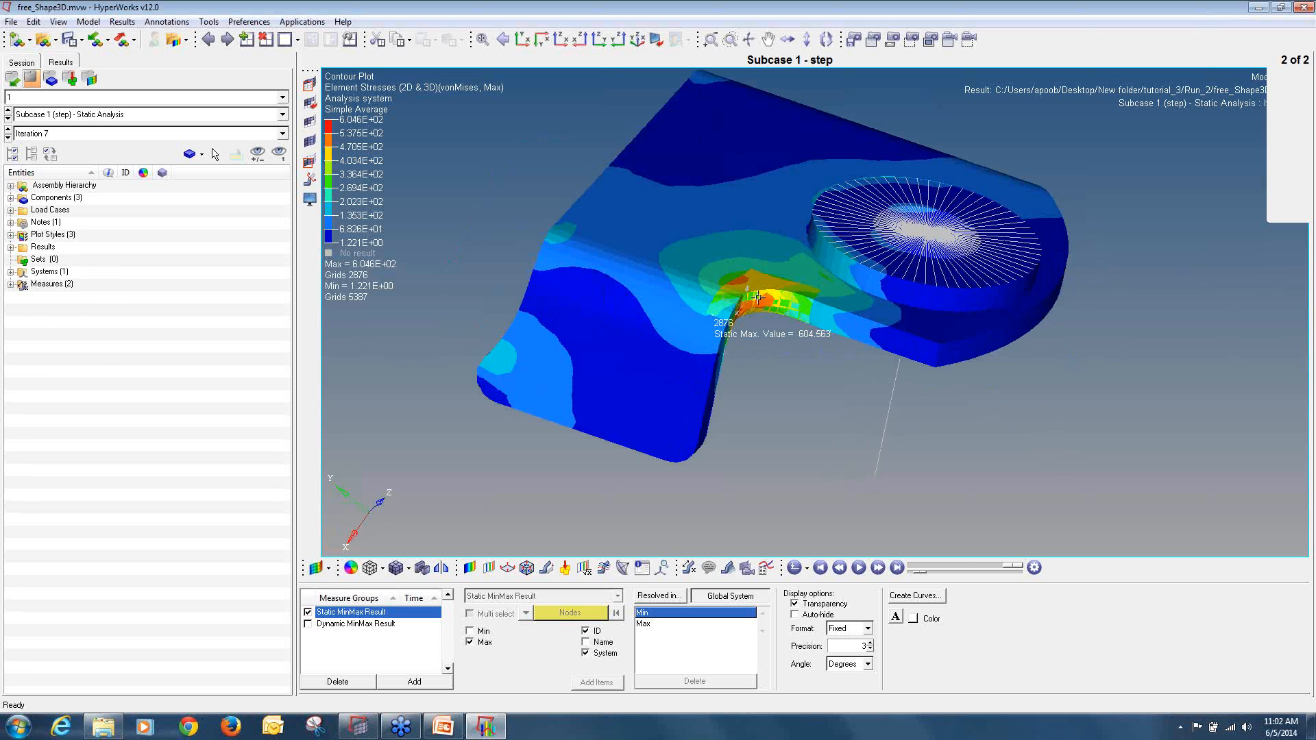
- Go back to the Design History page and close the HyperWorks results session without saving it
click(208, 39)
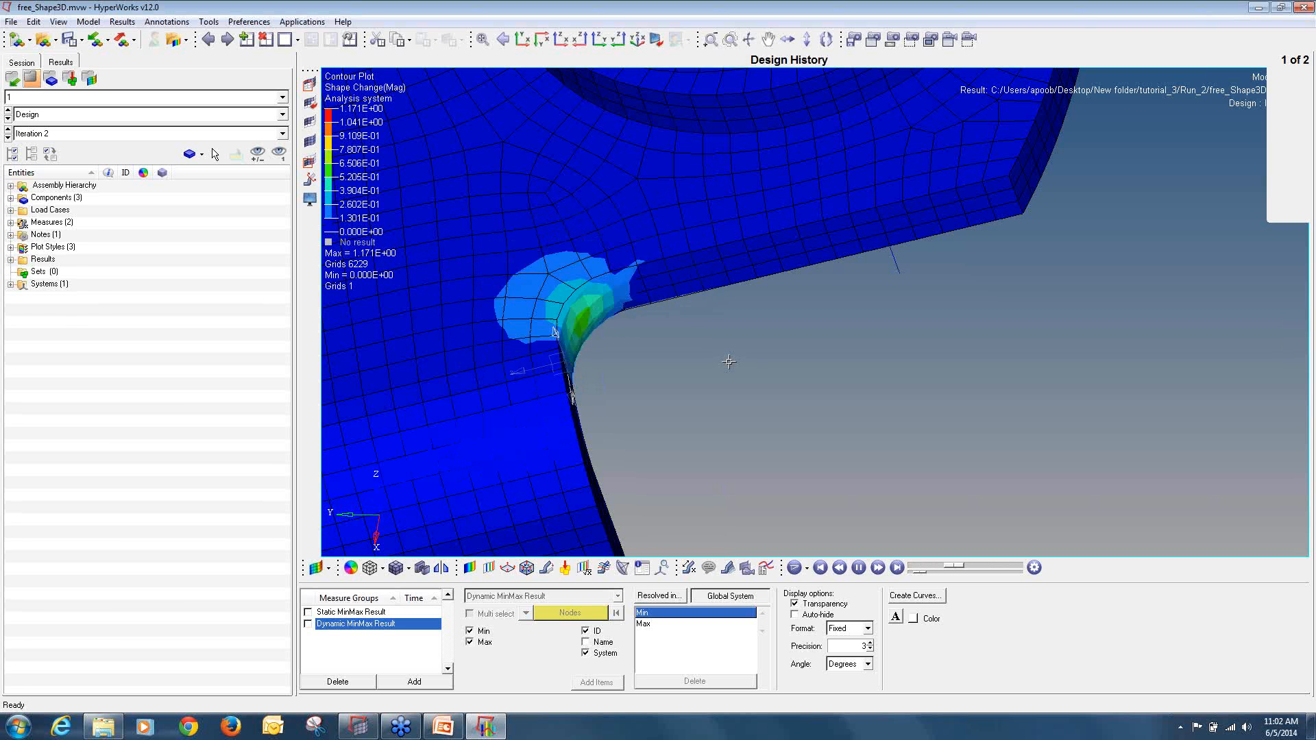
click(1304, 7)
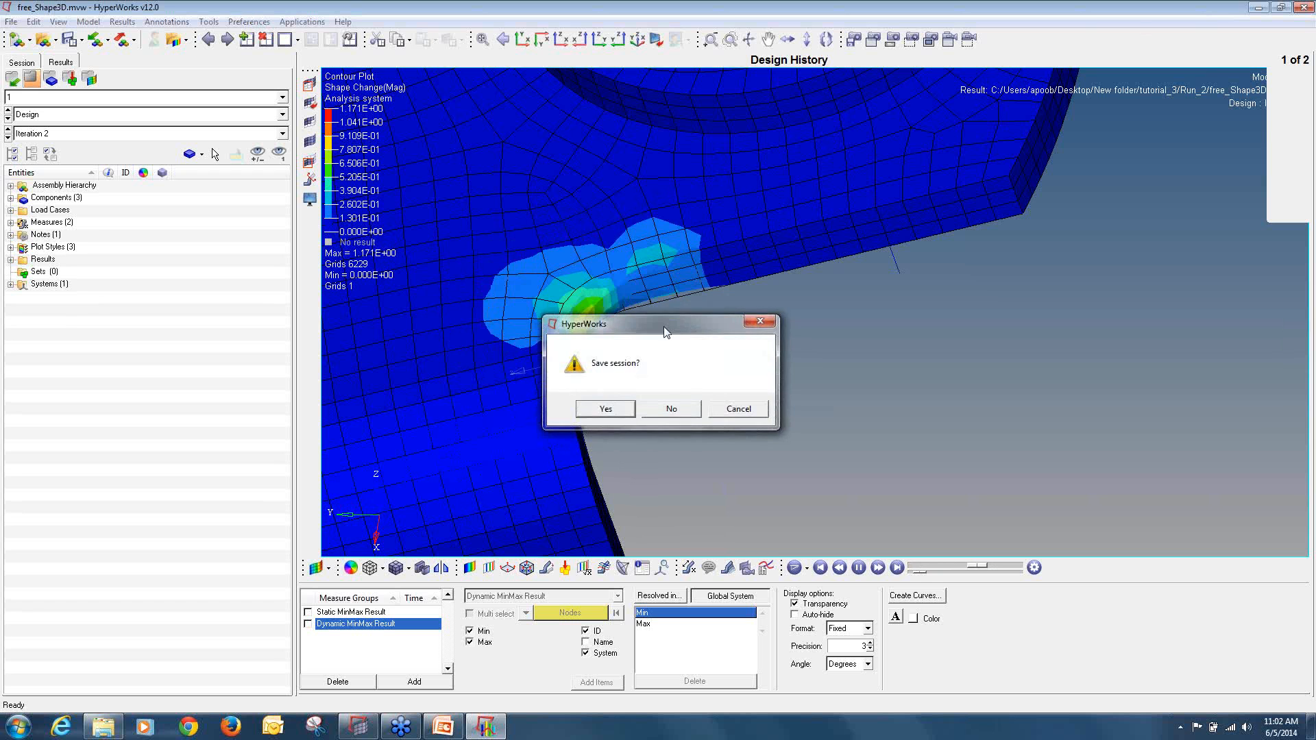
click(682, 413)
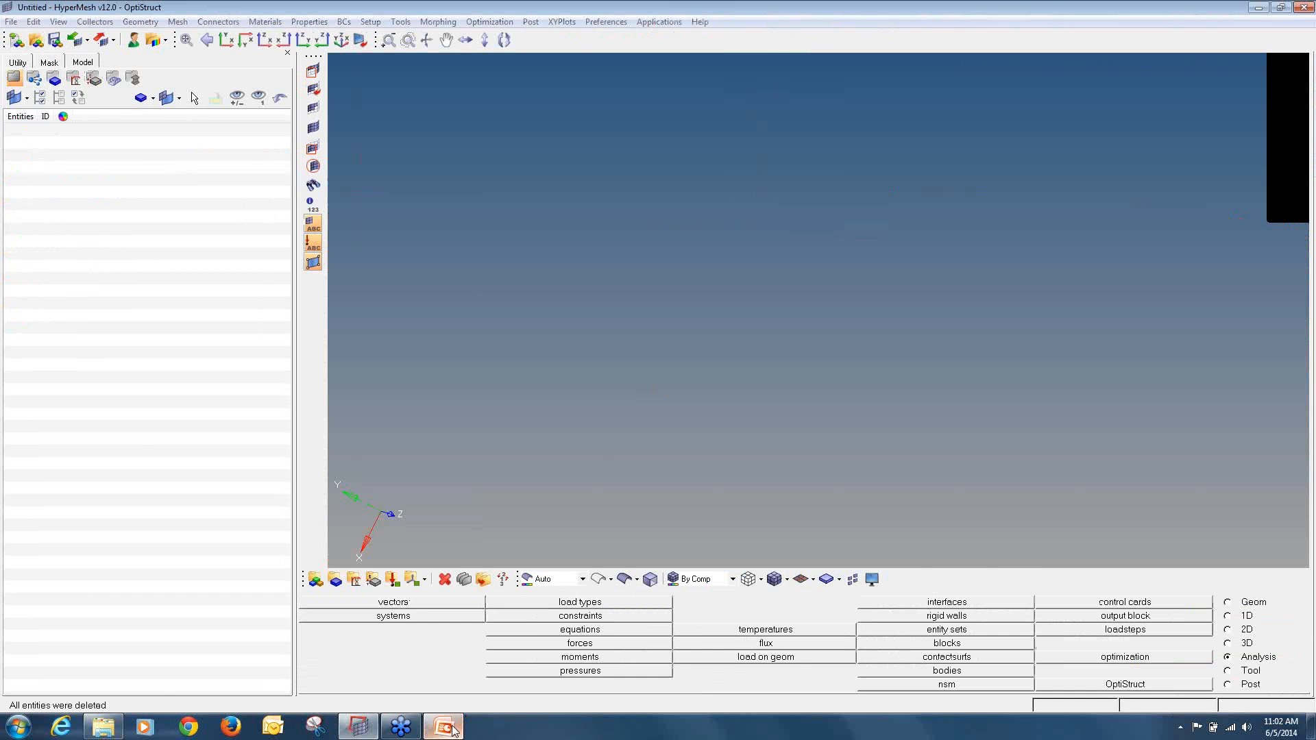
- Switch to the PowerPoint presentation and show the OS-5030 slide on buckling optimization of a structural rail
click(443, 727)
key(shift+F5)
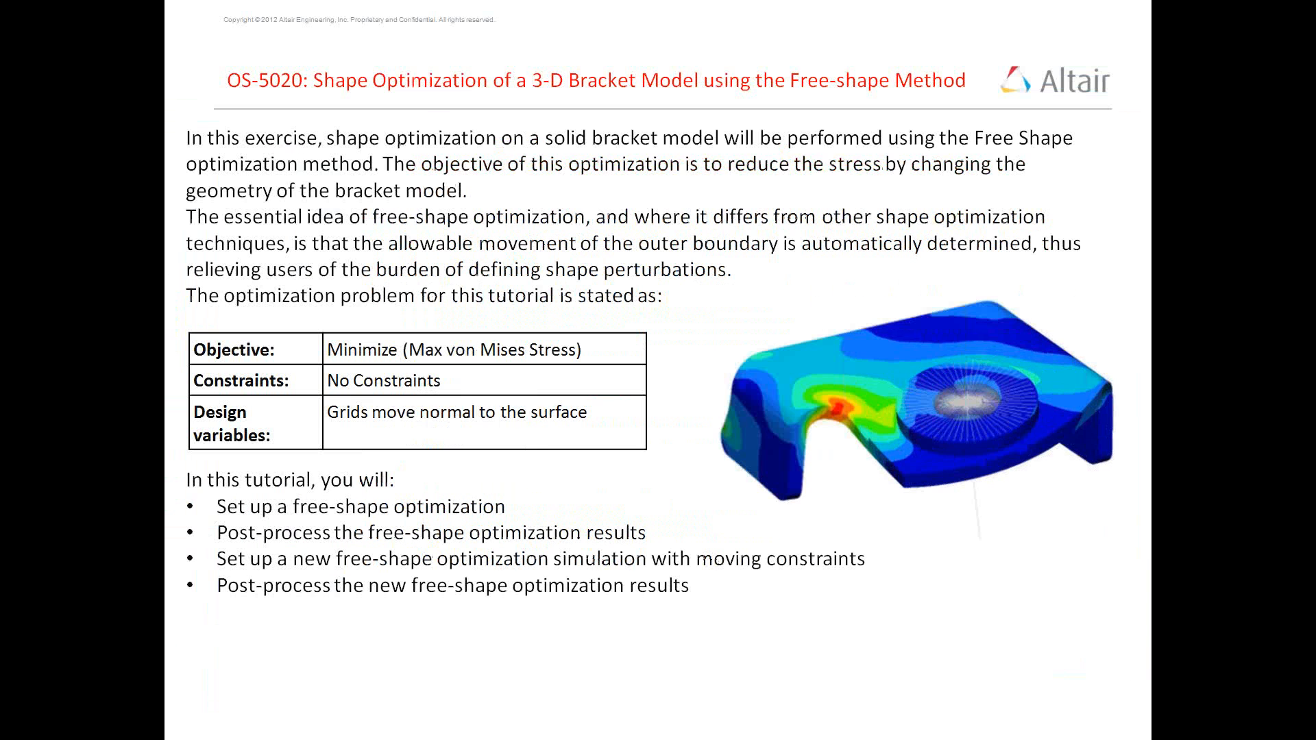
key(Right)
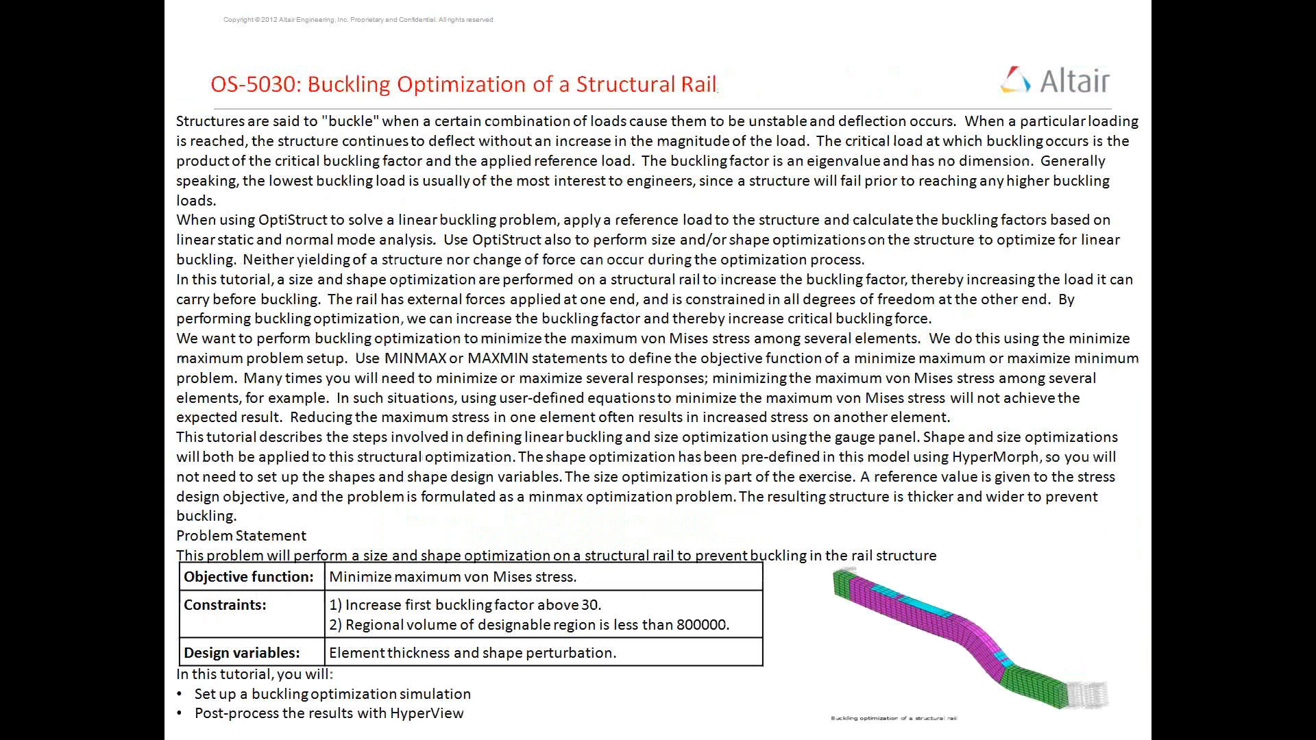
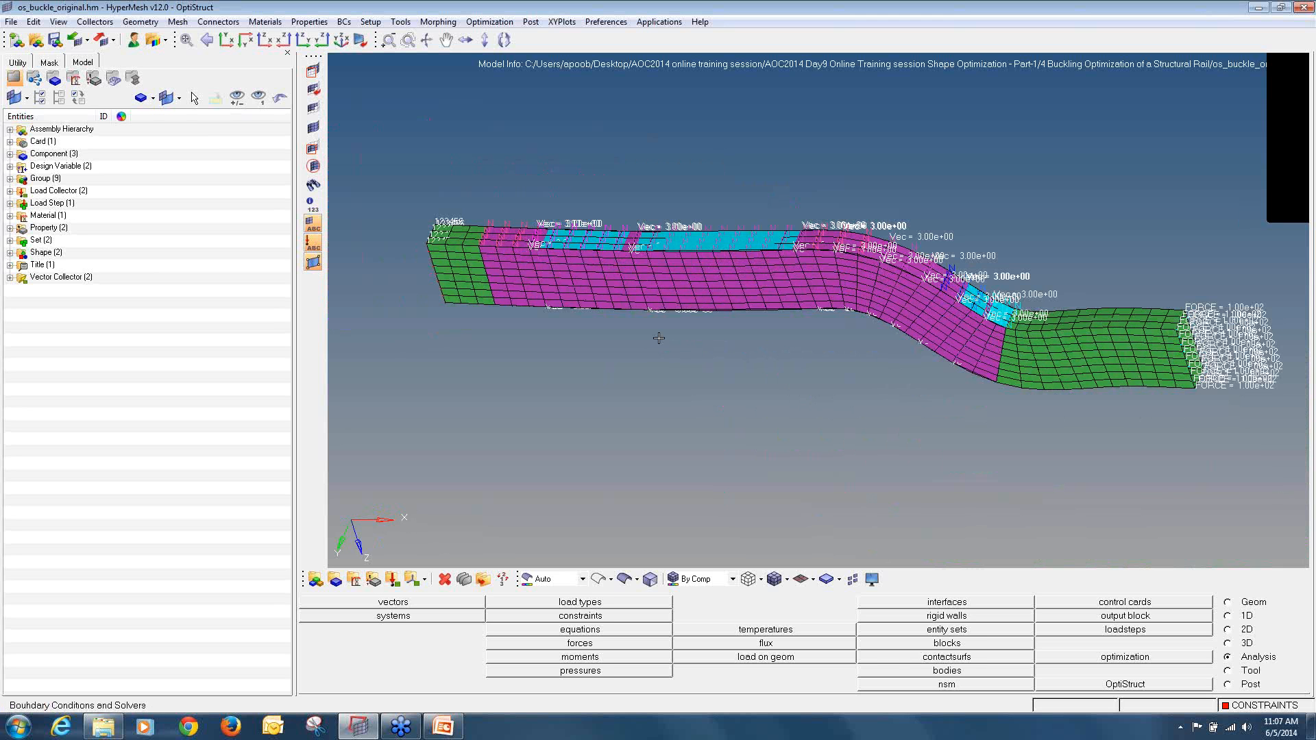
- List the rail model's shapes and components, and hide the shell_elements, dom and shape components
click(10, 253)
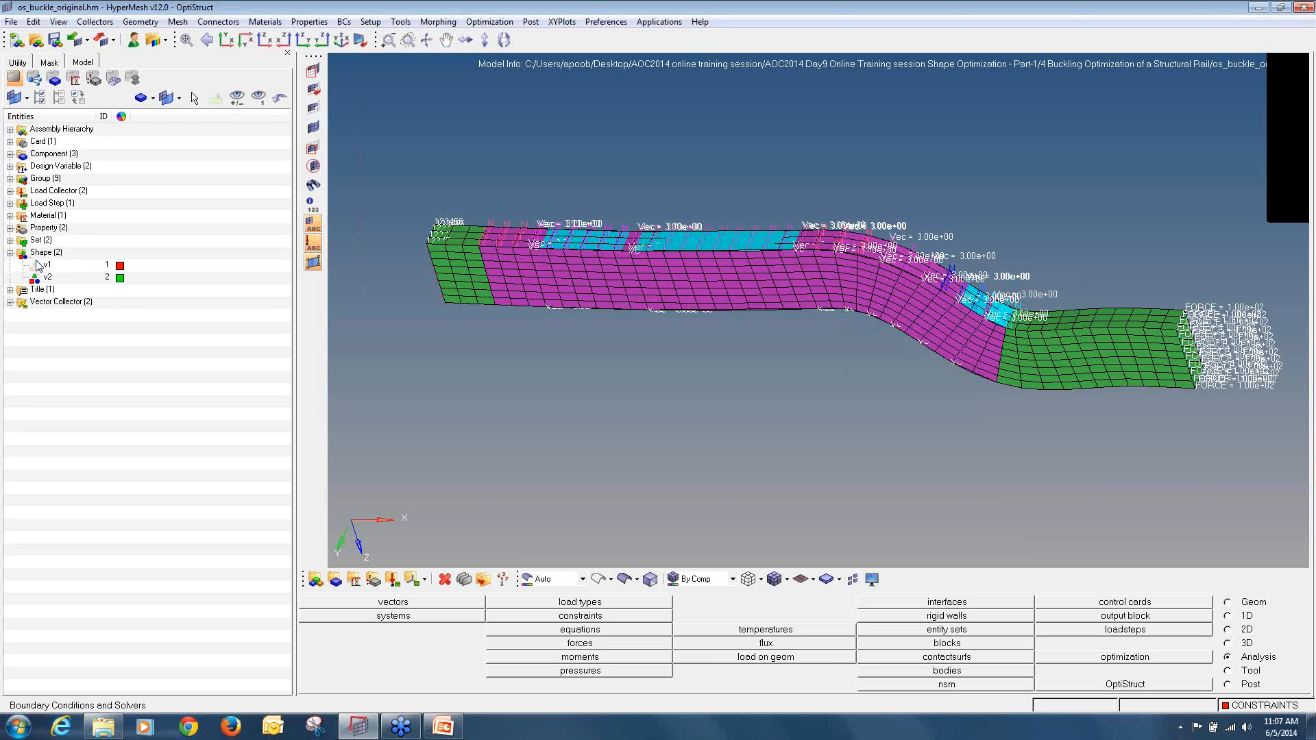
double_click(18, 157)
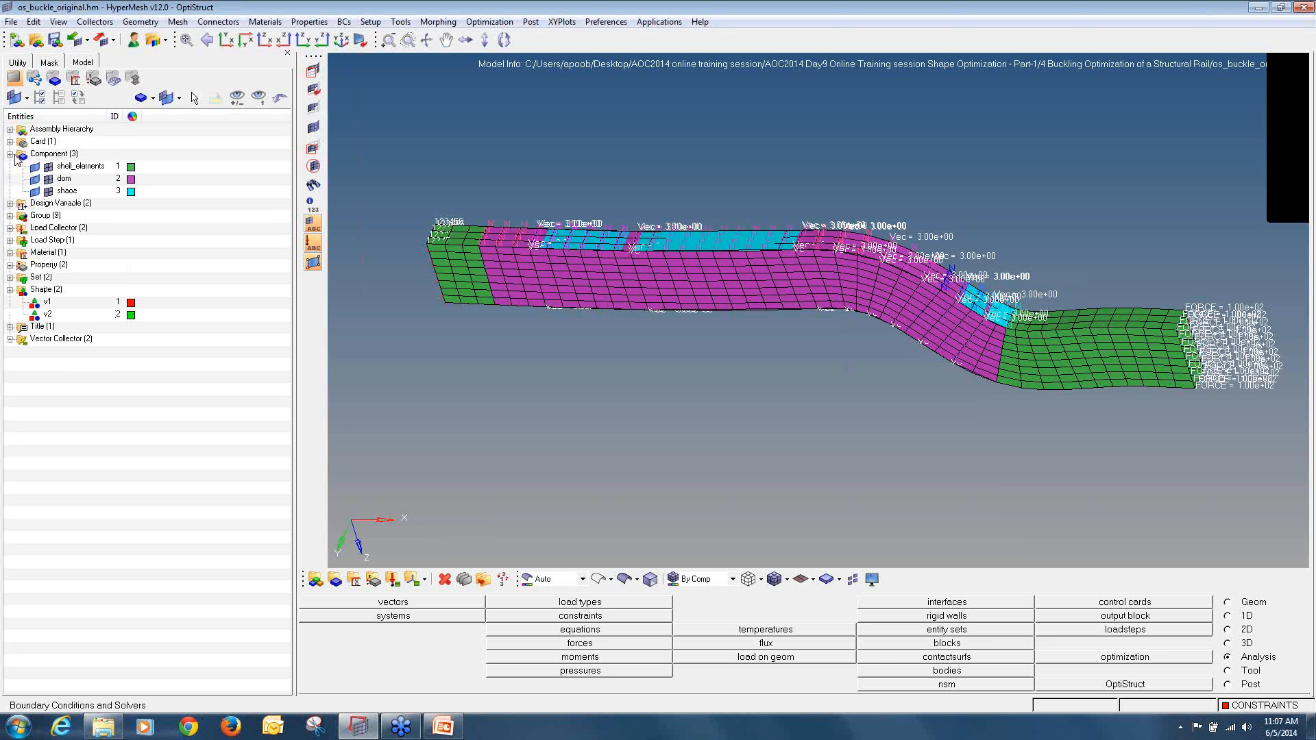
click(48, 166)
click(48, 178)
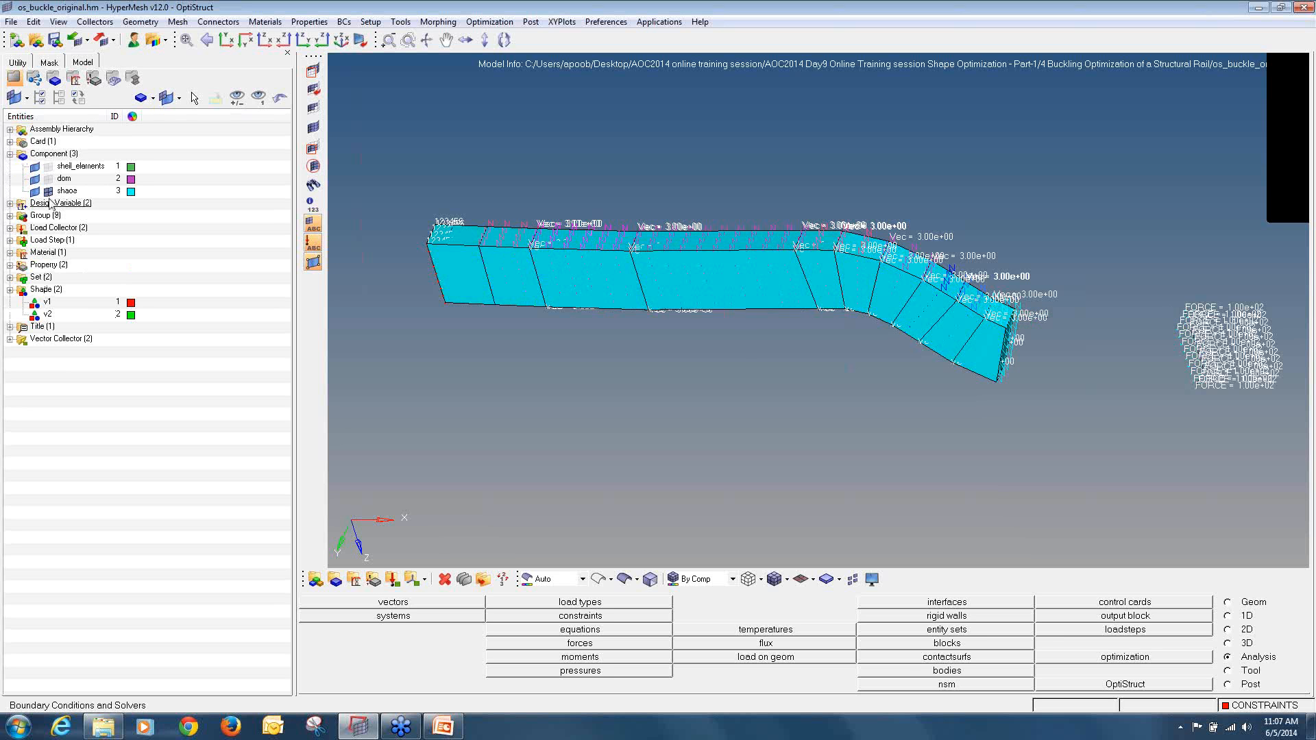
click(48, 190)
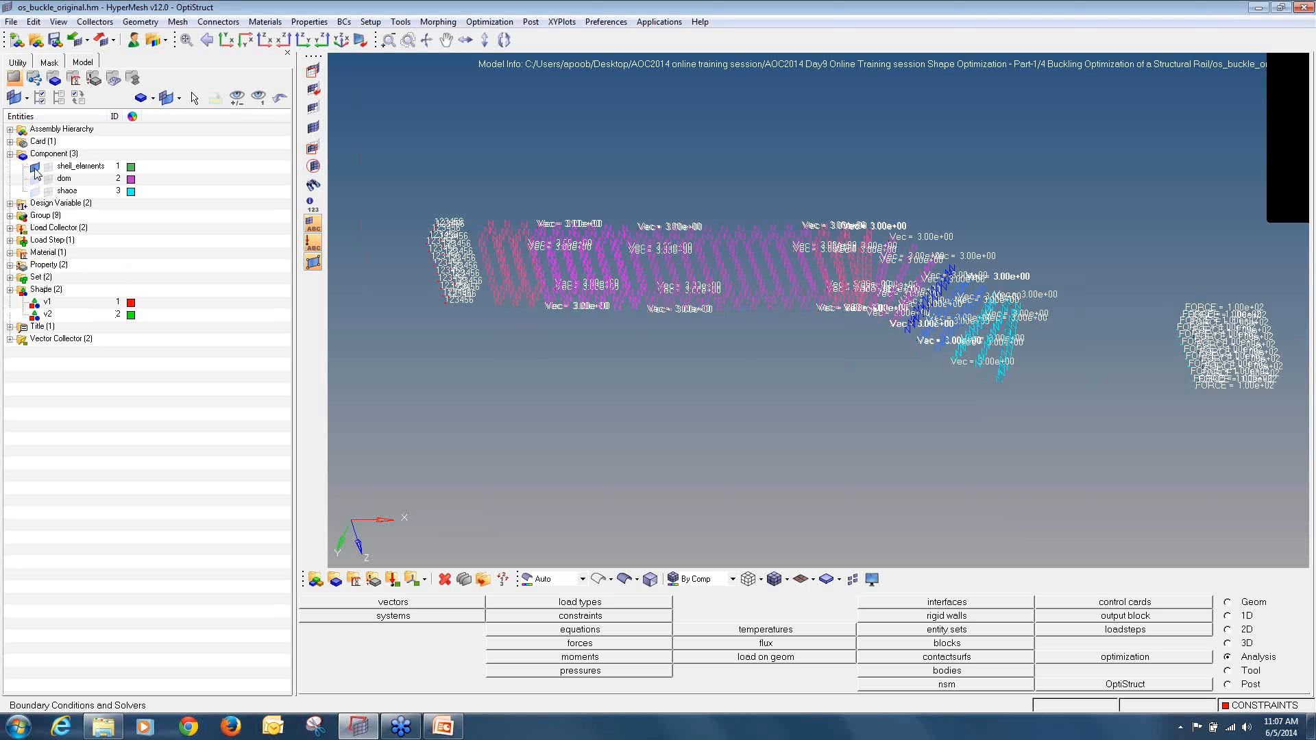
- List the design variables, and hide all groups and load collectors of the rail model
click(11, 204)
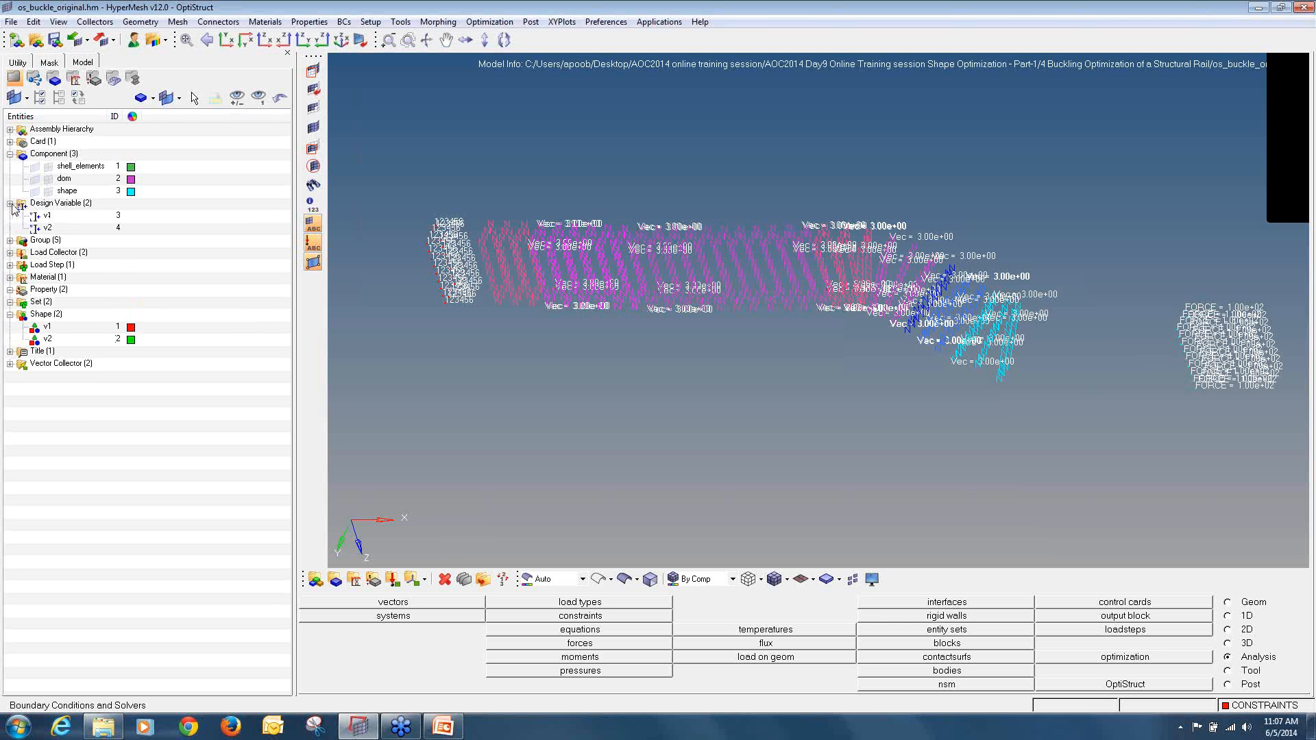
right_click(39, 241)
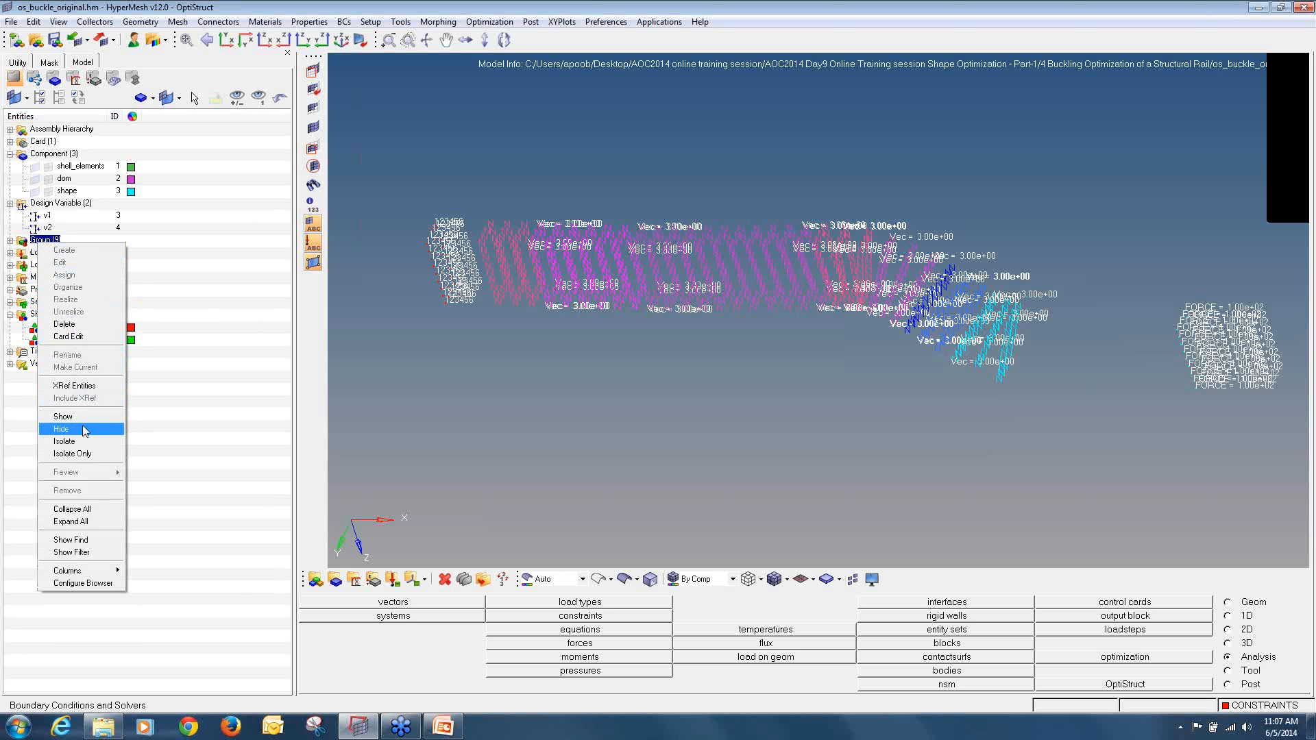
click(61, 429)
right_click(54, 254)
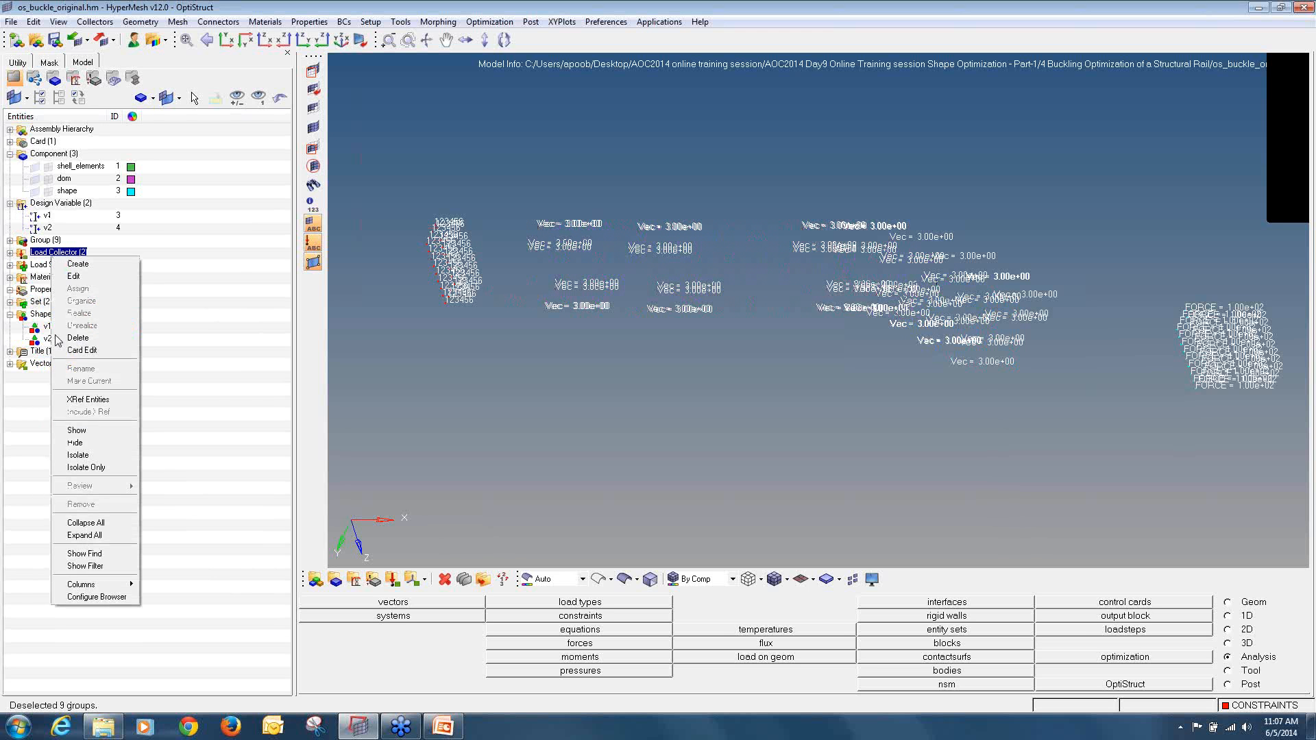
click(74, 443)
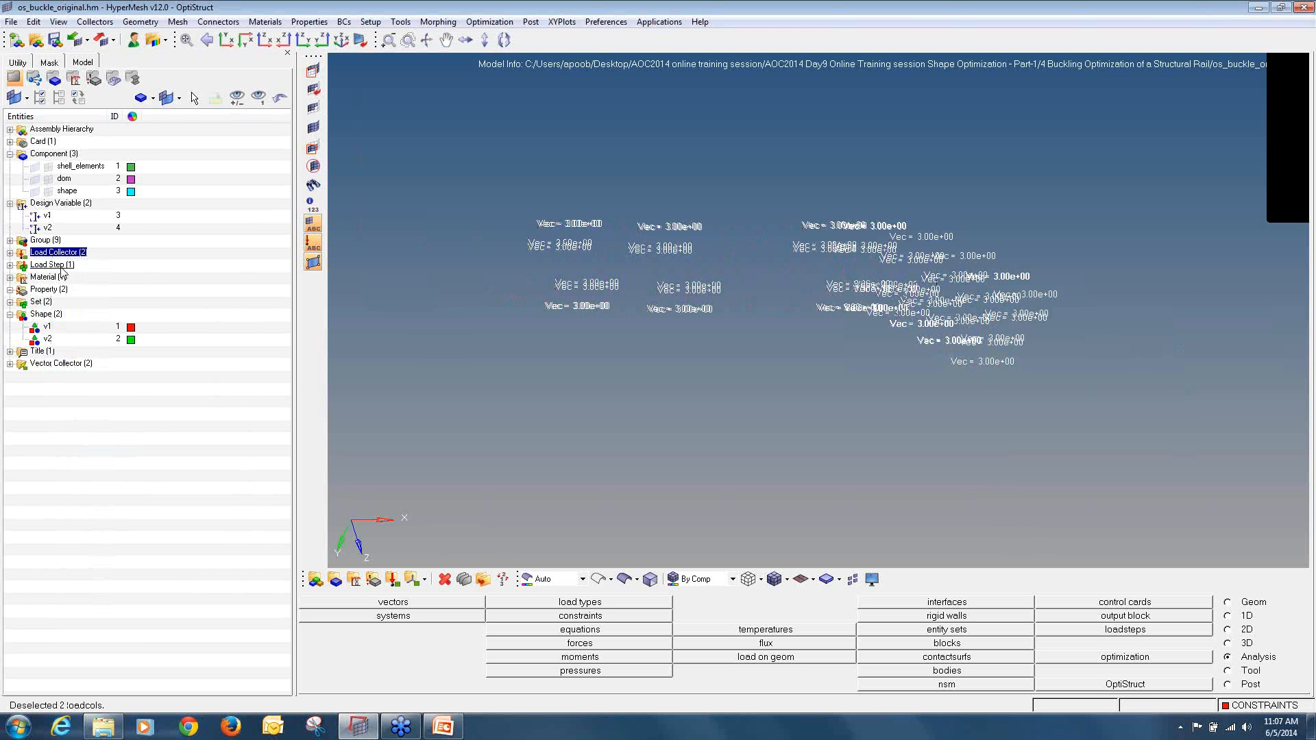
- Hide the remaining vector collectors so that the graphics area is cleared
right_click(62, 275)
key(Escape)
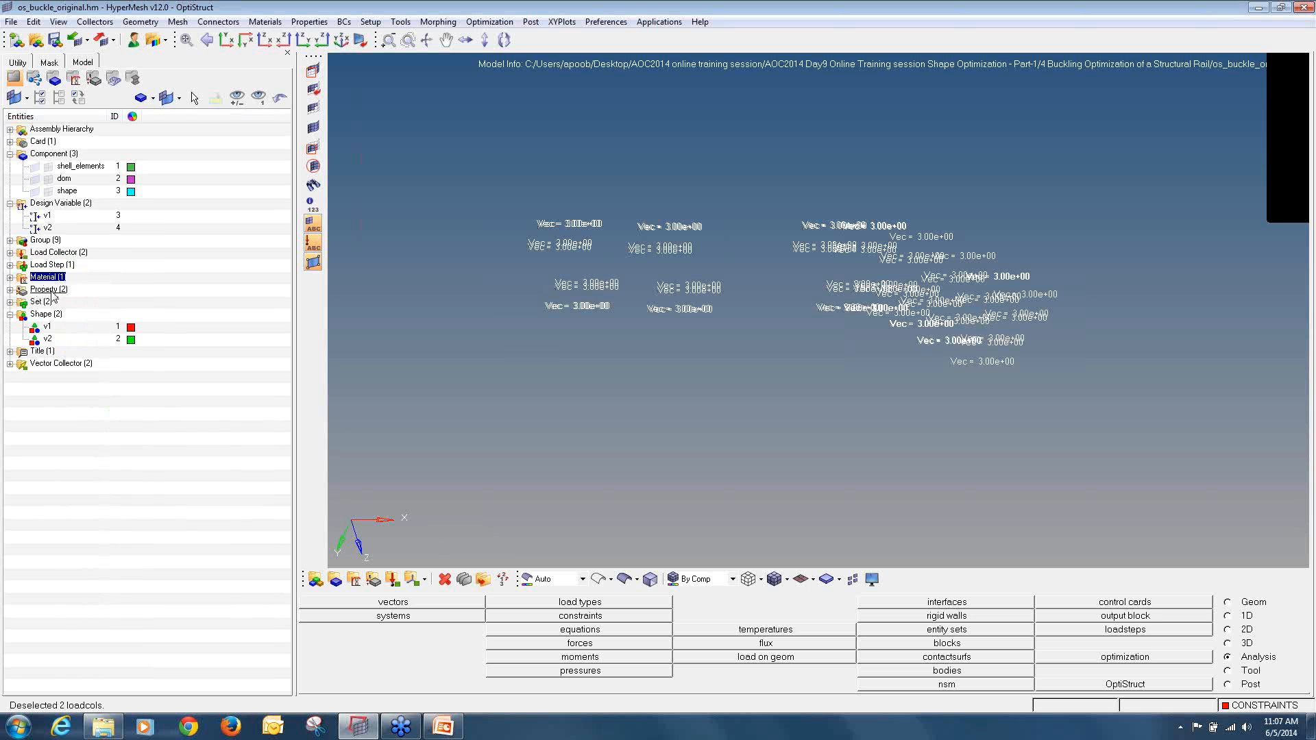
right_click(48, 303)
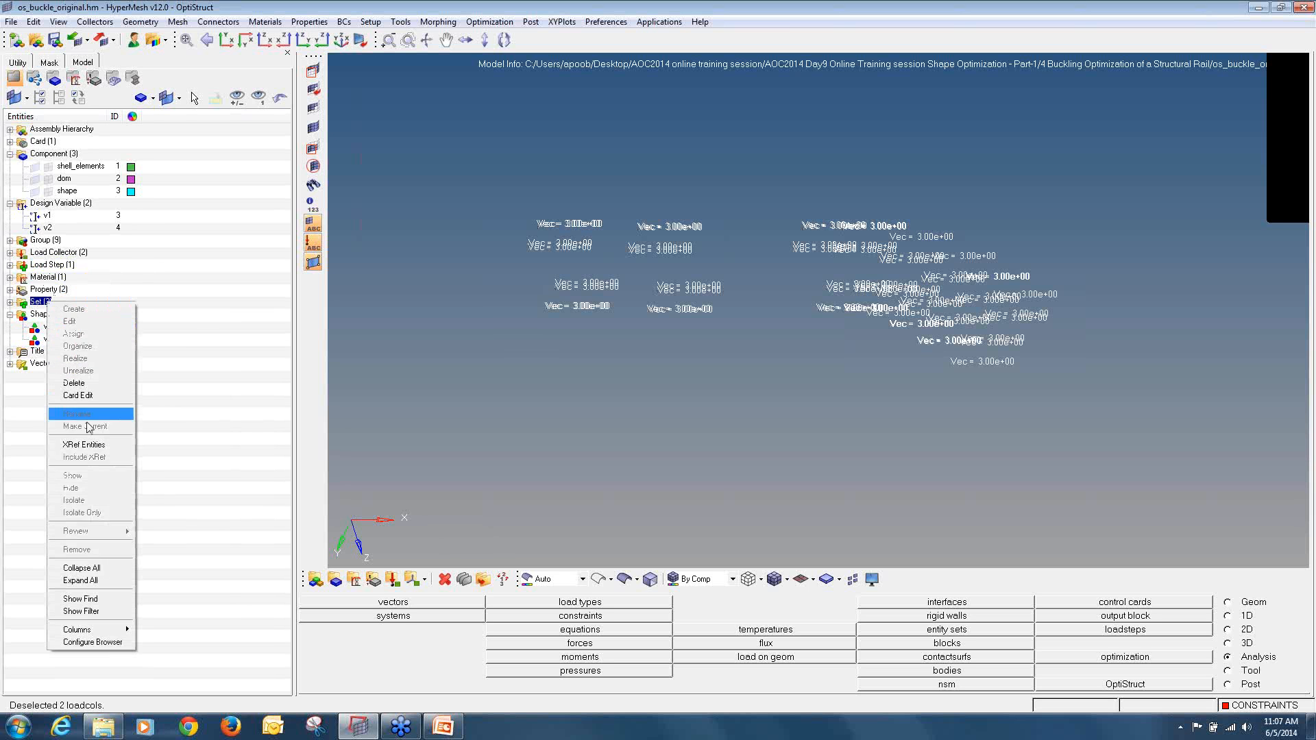
click(20, 482)
click(55, 364)
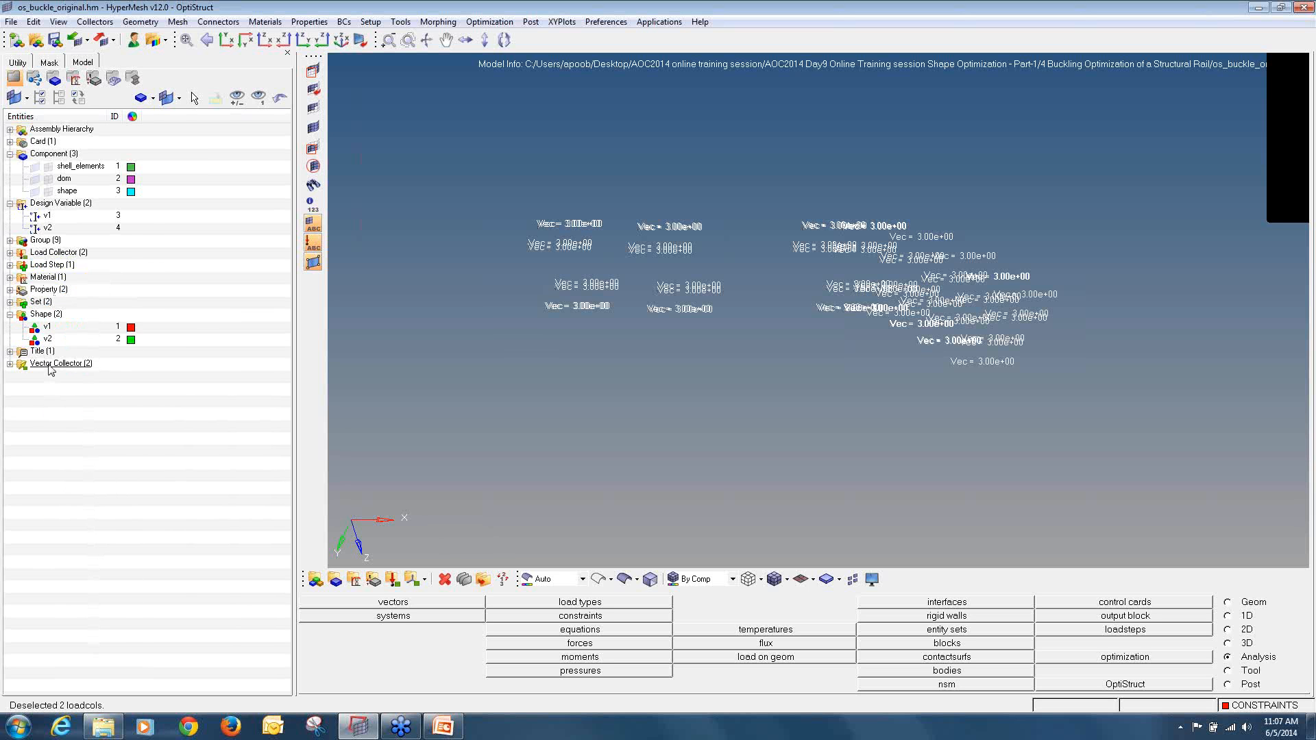
right_click(51, 365)
click(73, 201)
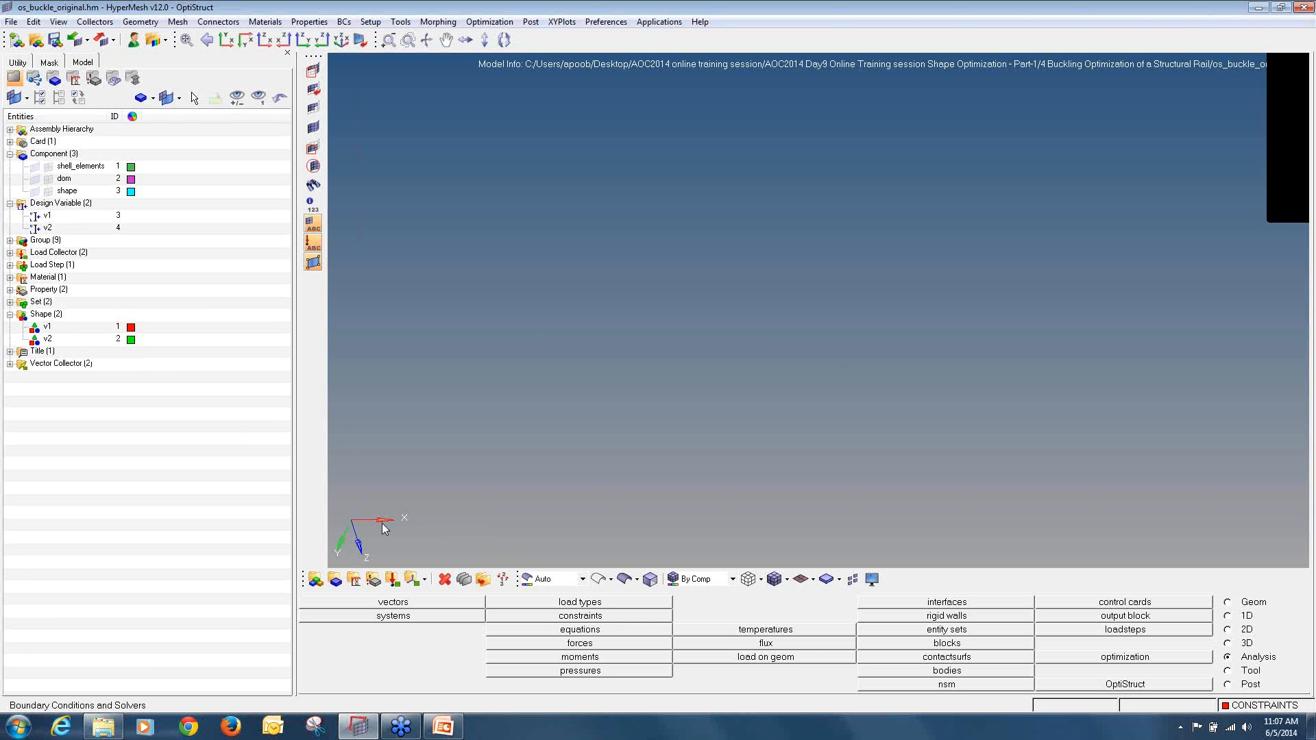
- Examine the HyperMorph morph options of the optimization setup, including save shape, apply shapes and alter dimensions
click(1140, 657)
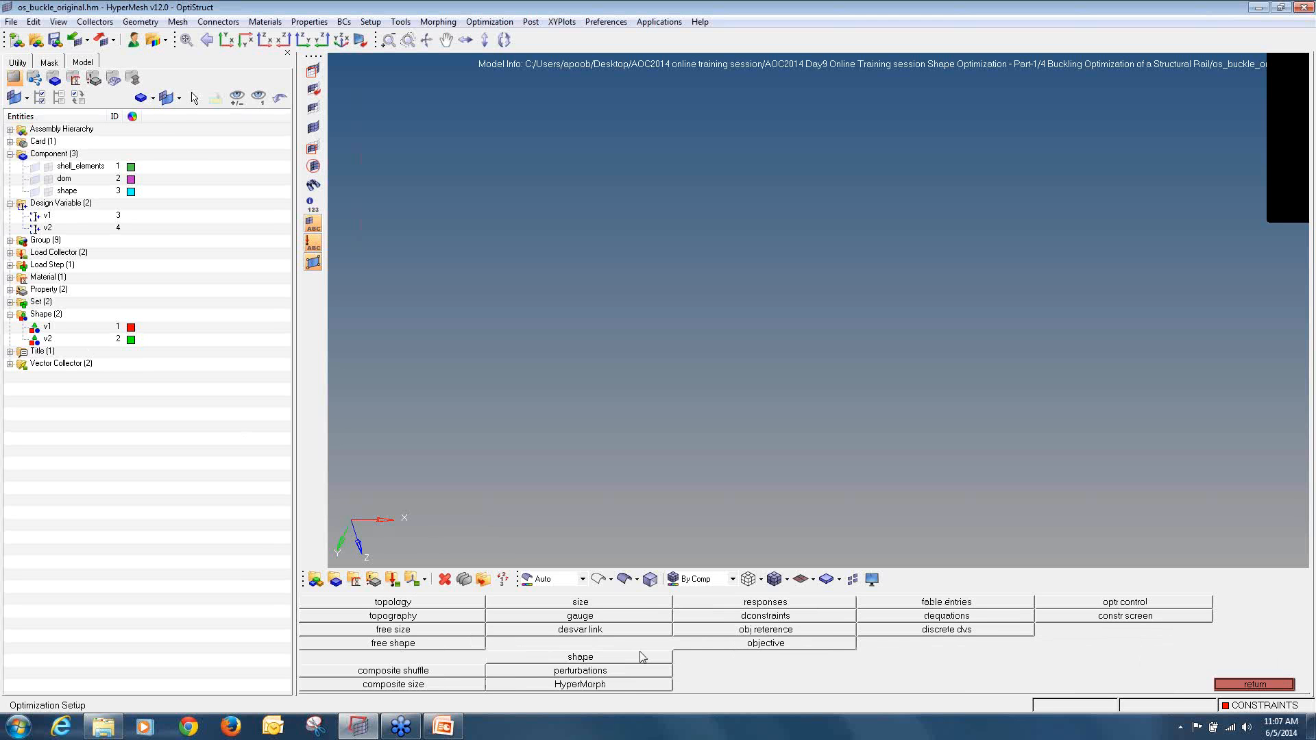
click(631, 685)
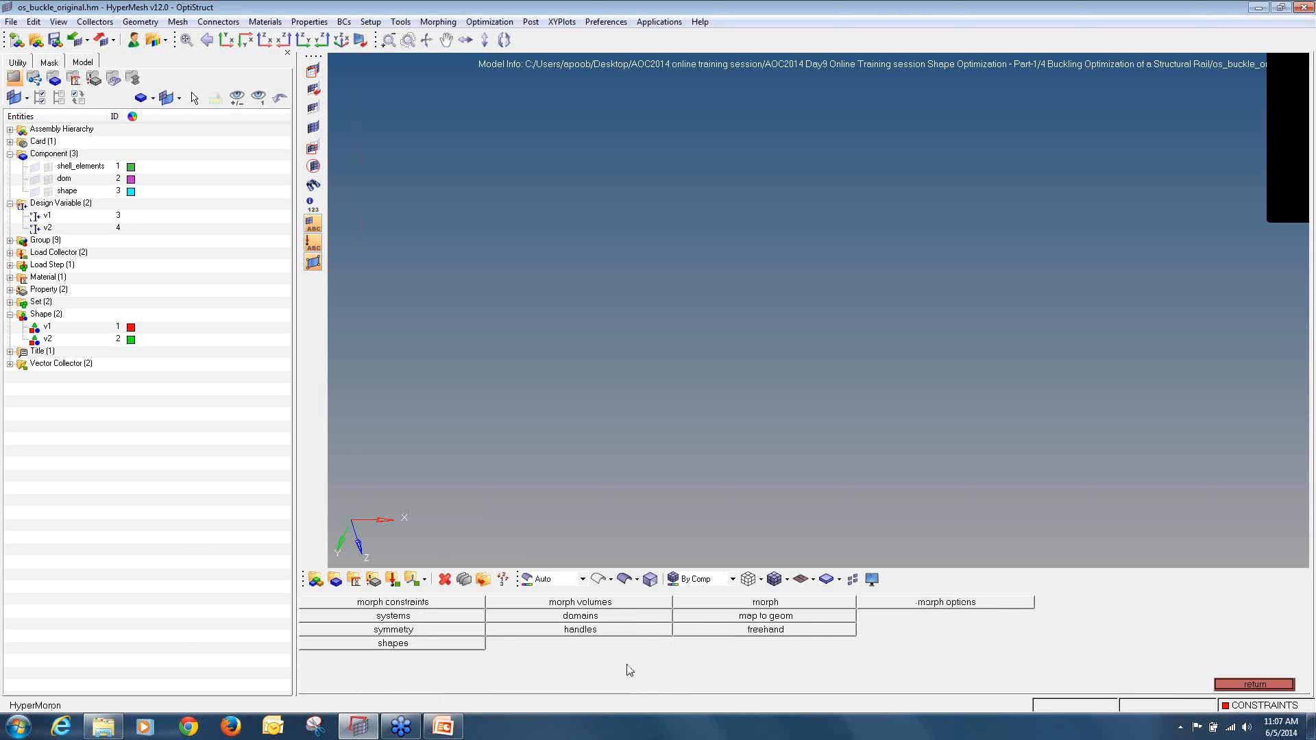
click(721, 607)
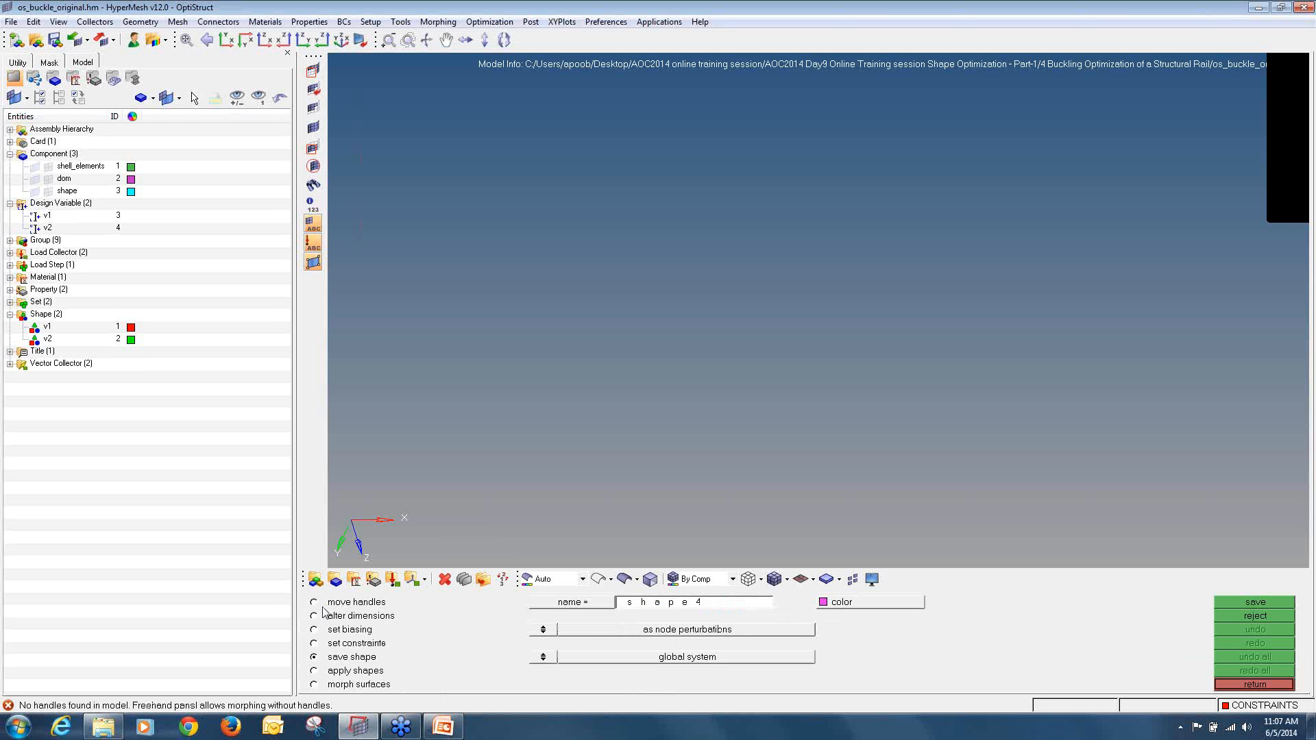
click(363, 671)
click(361, 652)
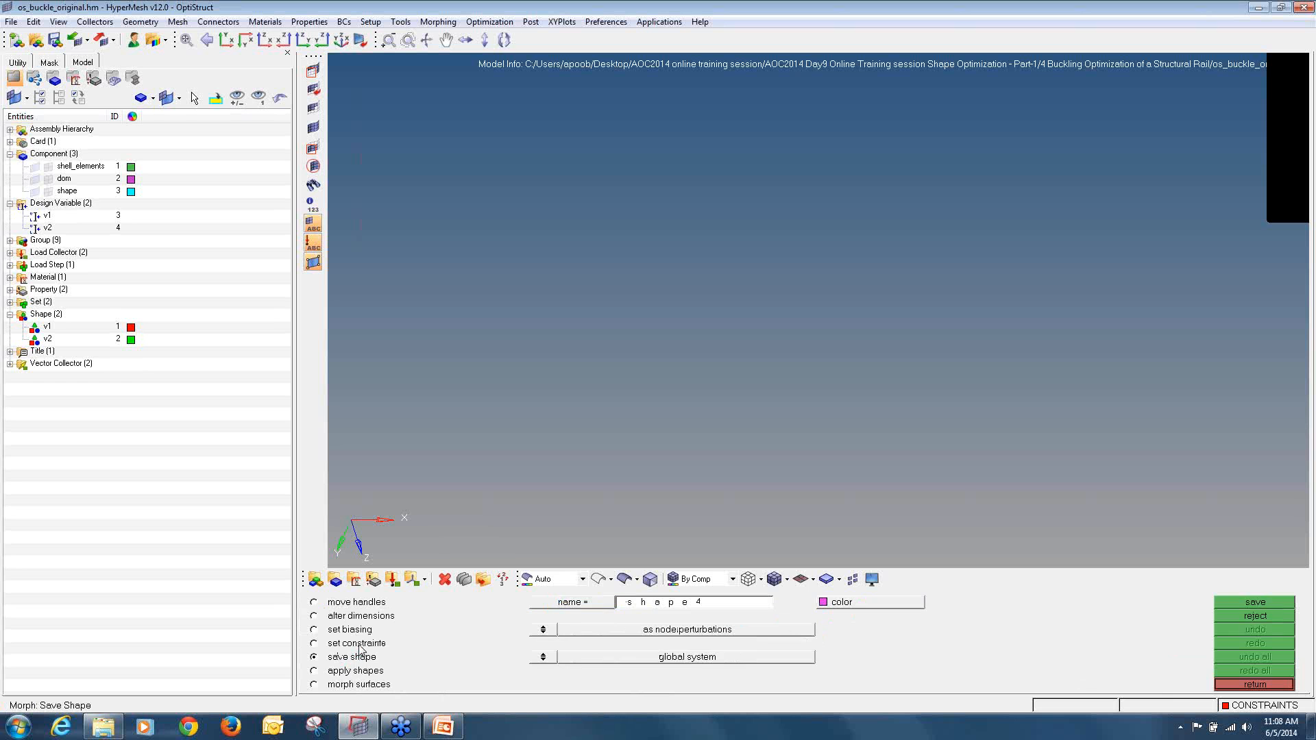
click(1234, 685)
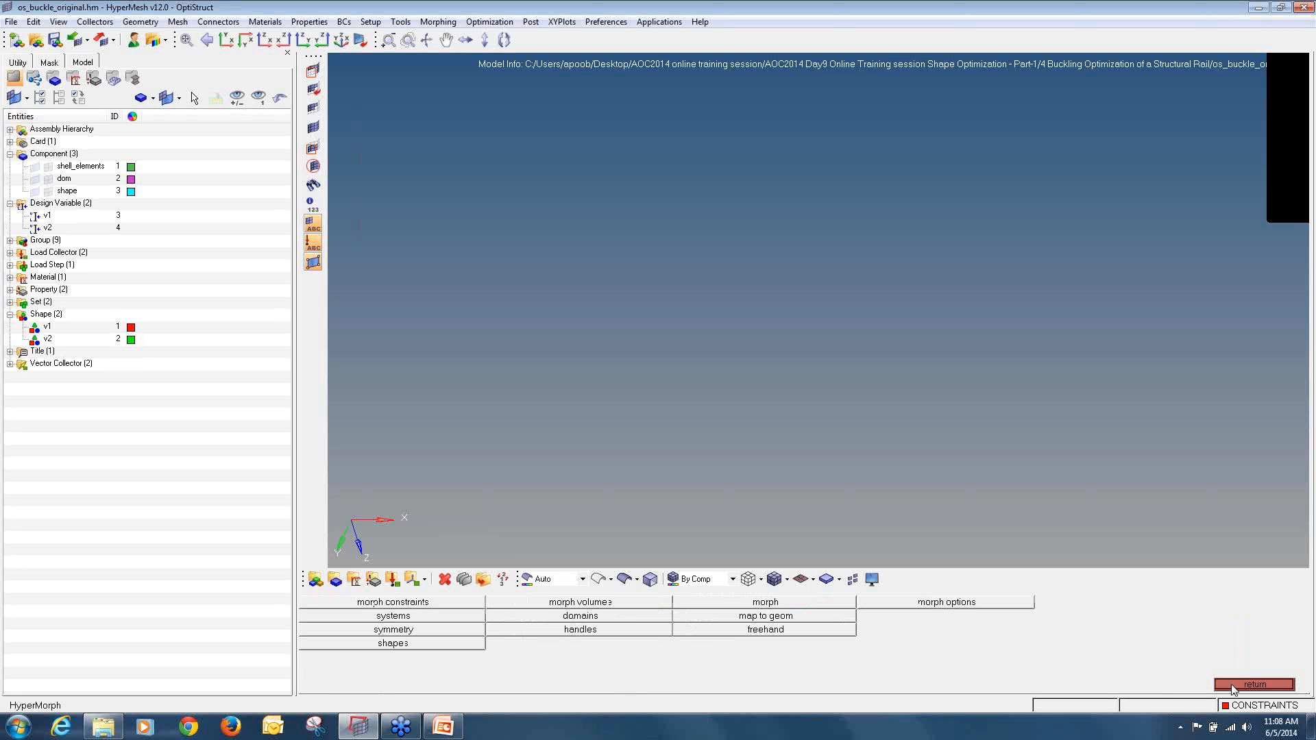
click(700, 603)
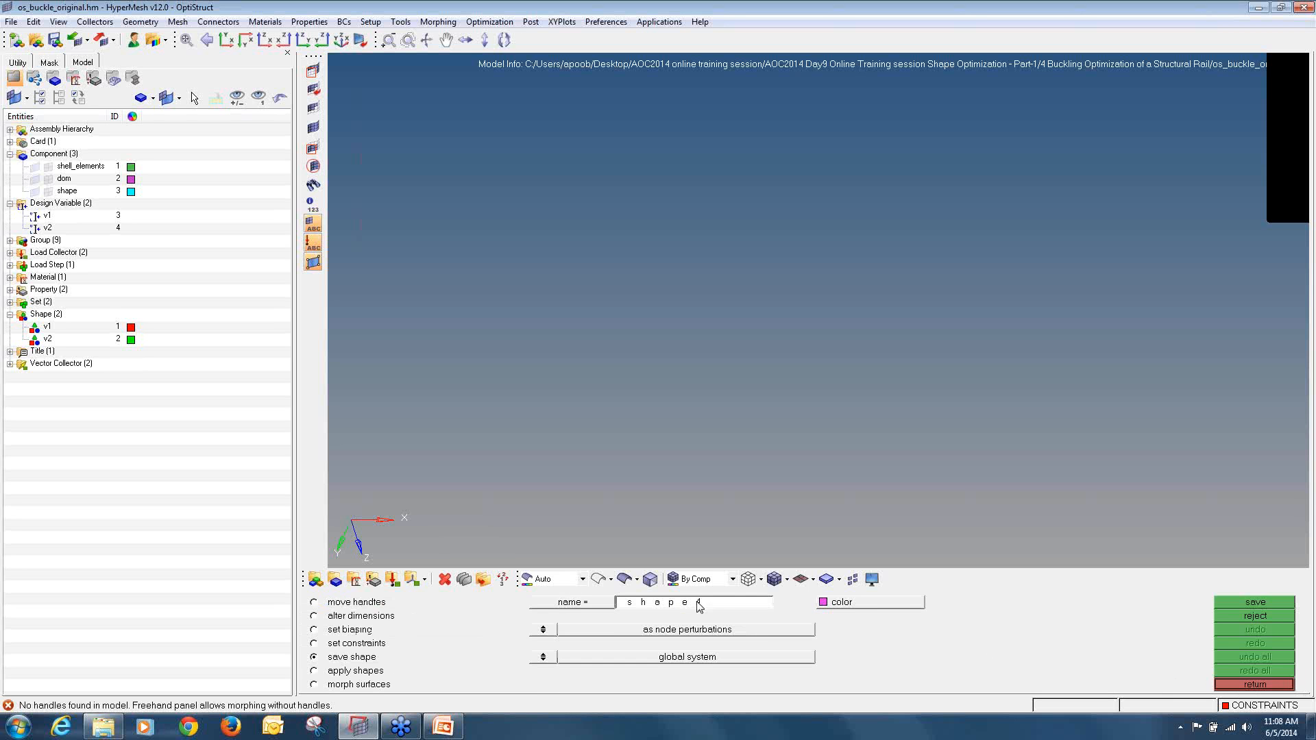
click(372, 608)
click(373, 617)
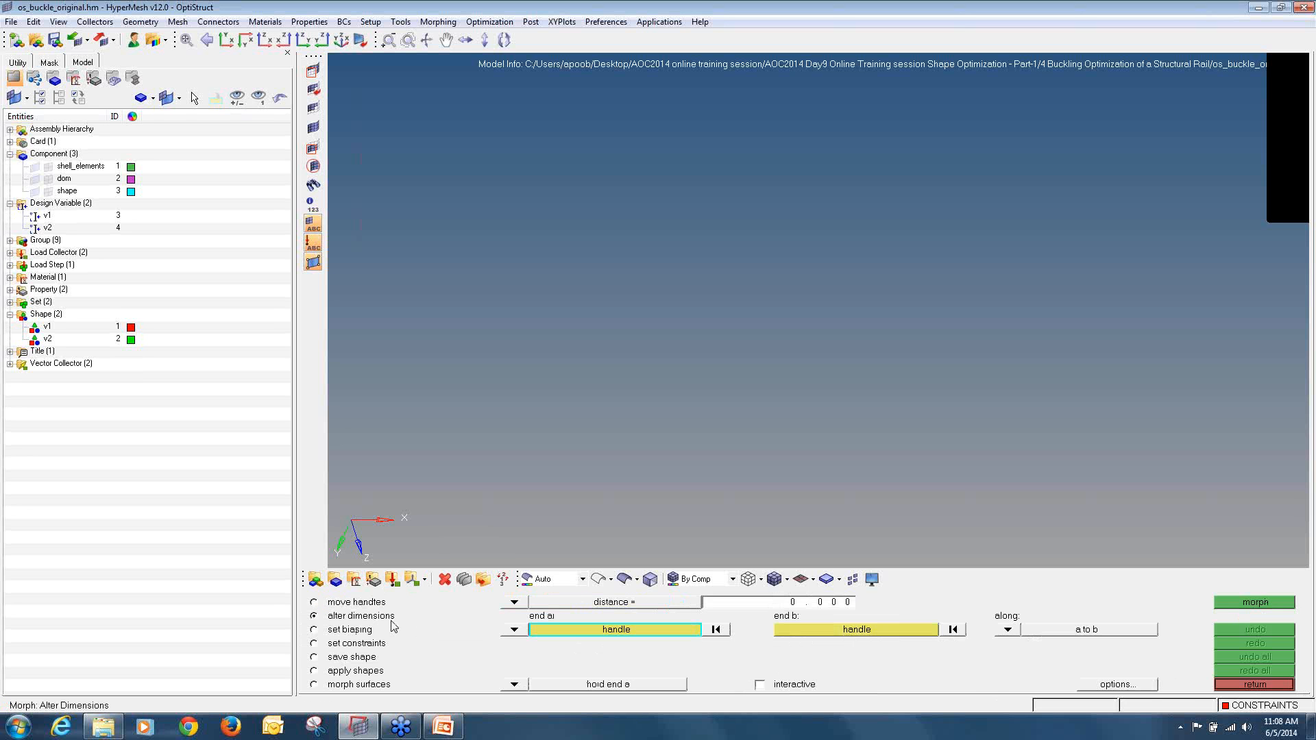
click(1250, 685)
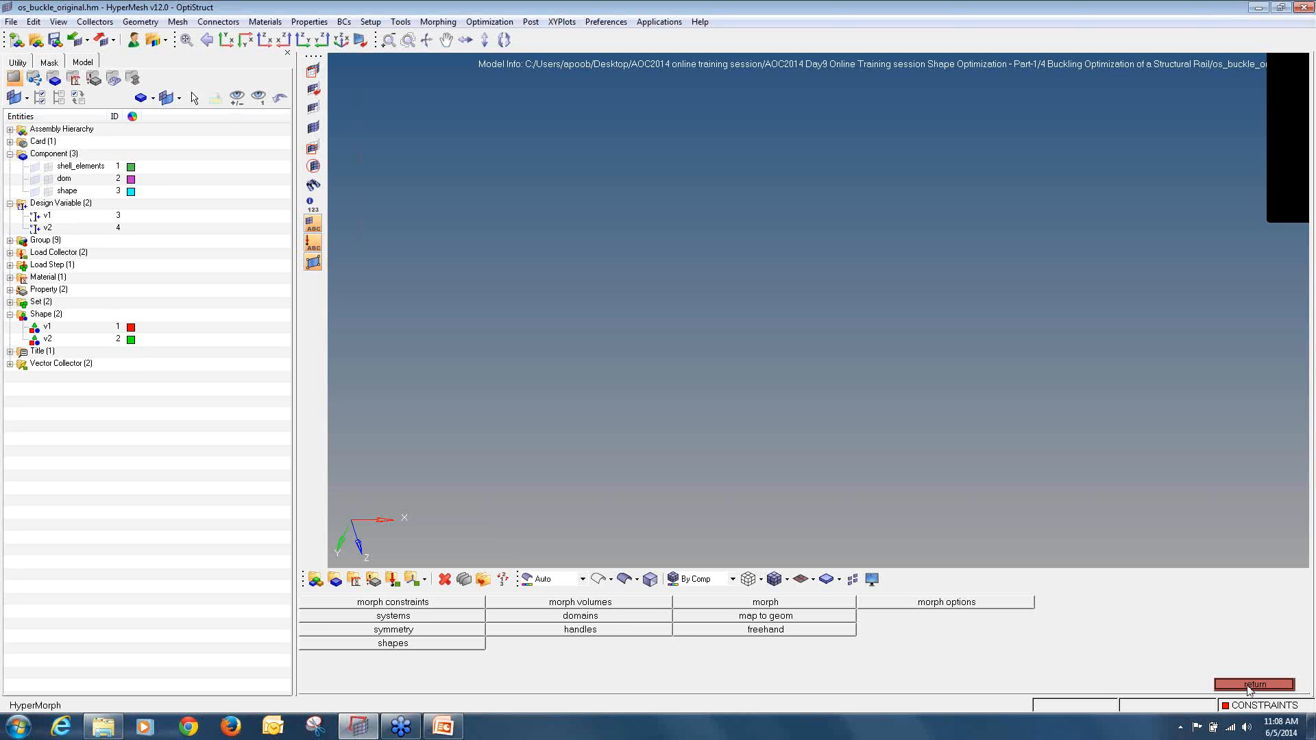
click(1249, 685)
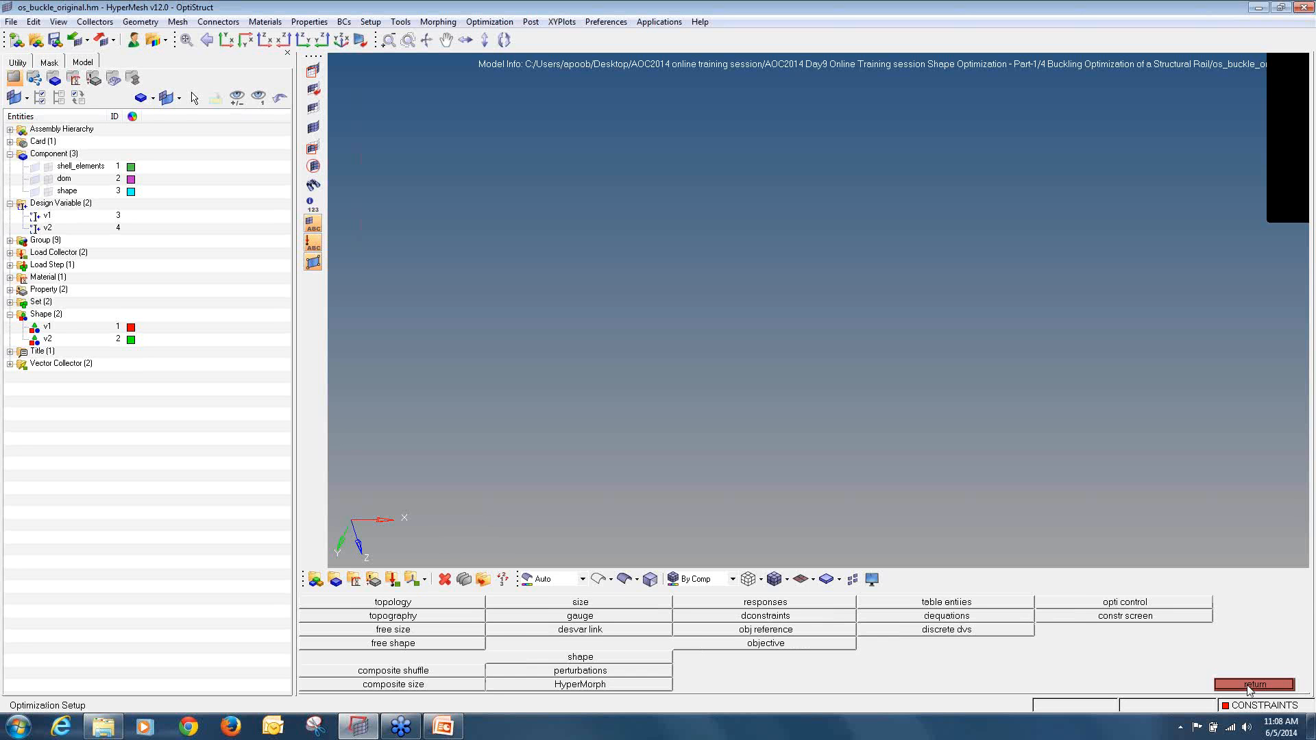
click(1249, 685)
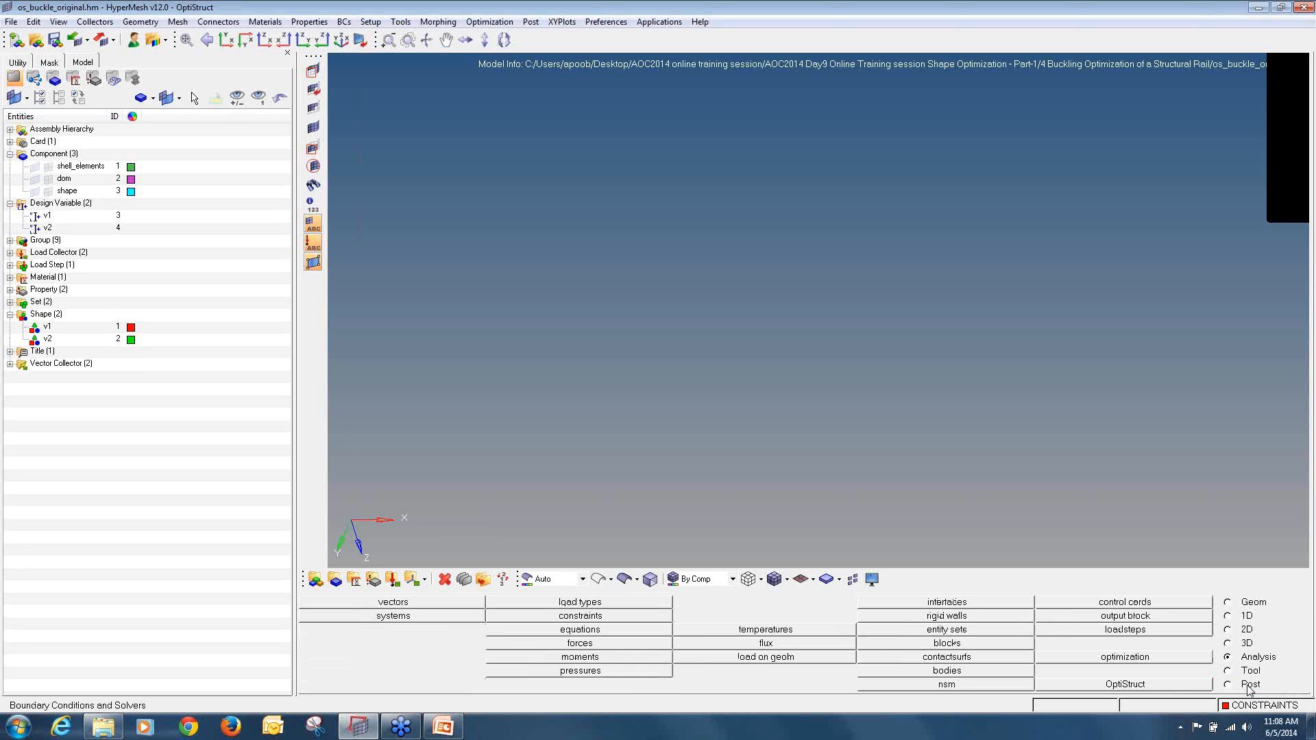
- Review the size and shape design variables table, enlarging it to read the types, initial values and bounds
click(19, 63)
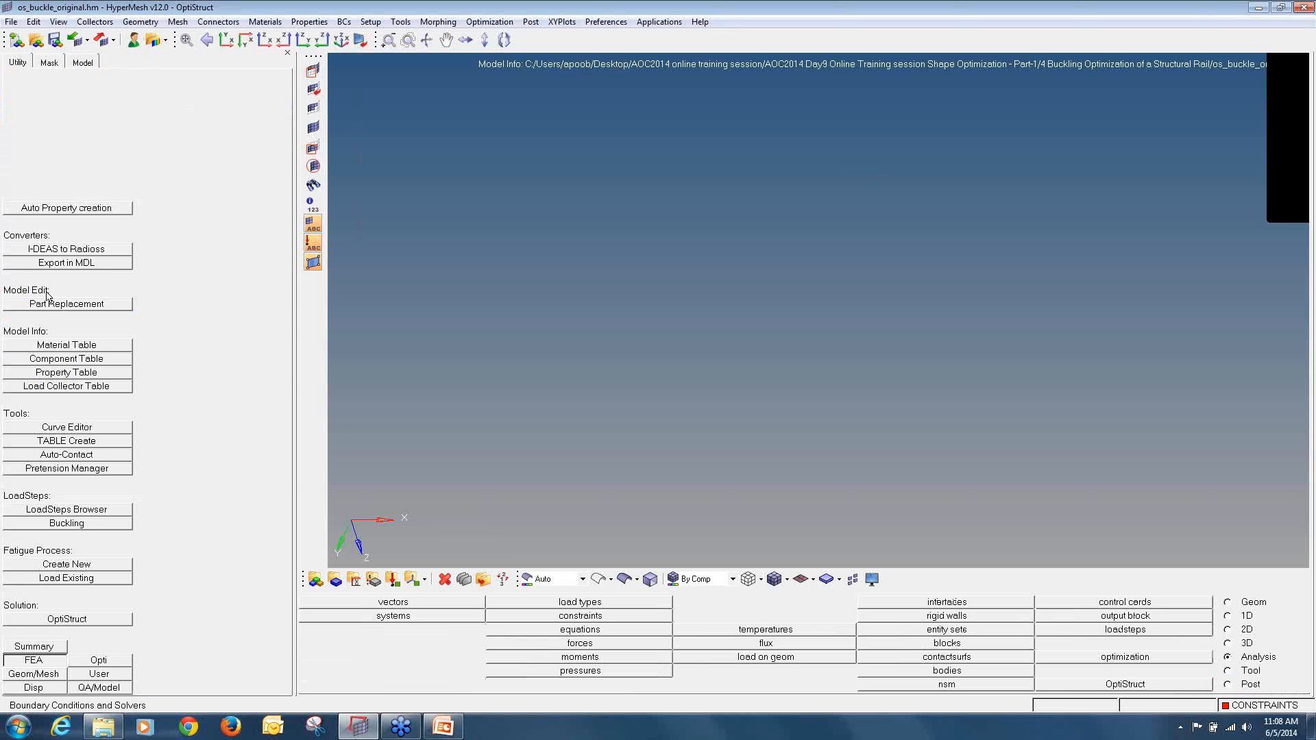
click(99, 661)
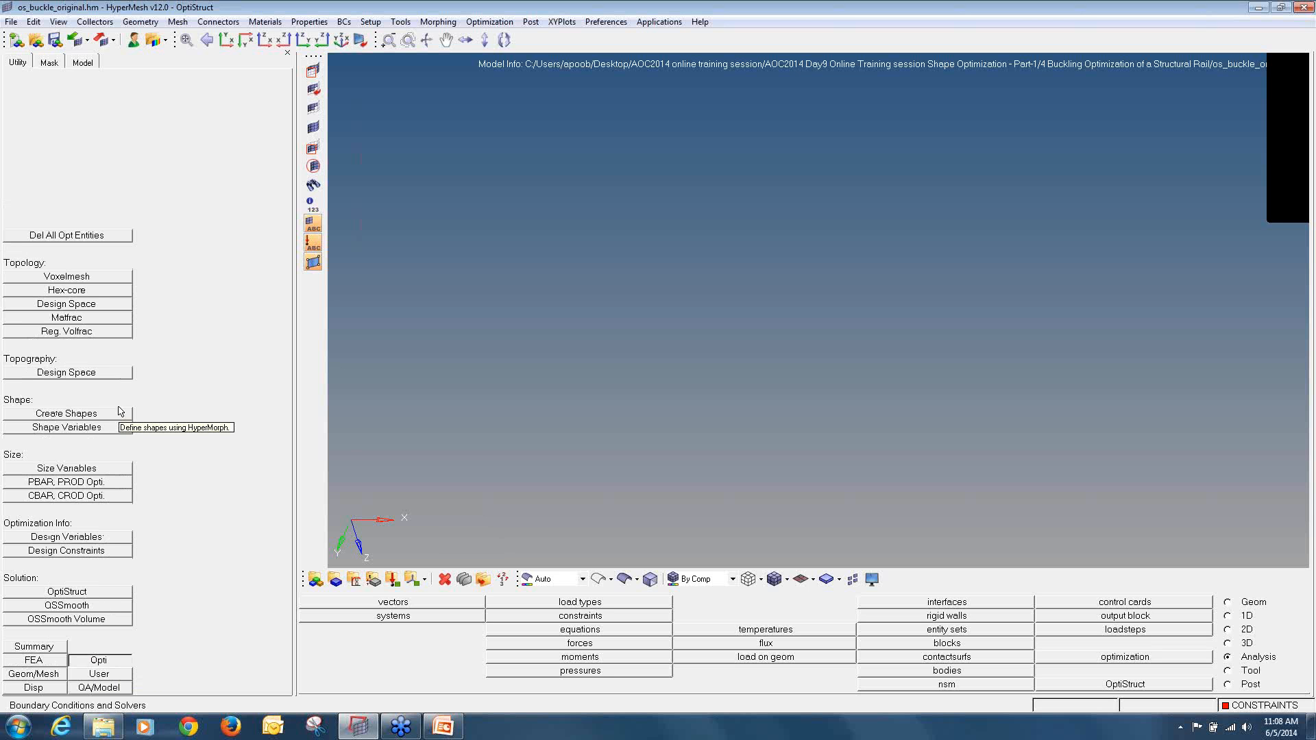
click(101, 539)
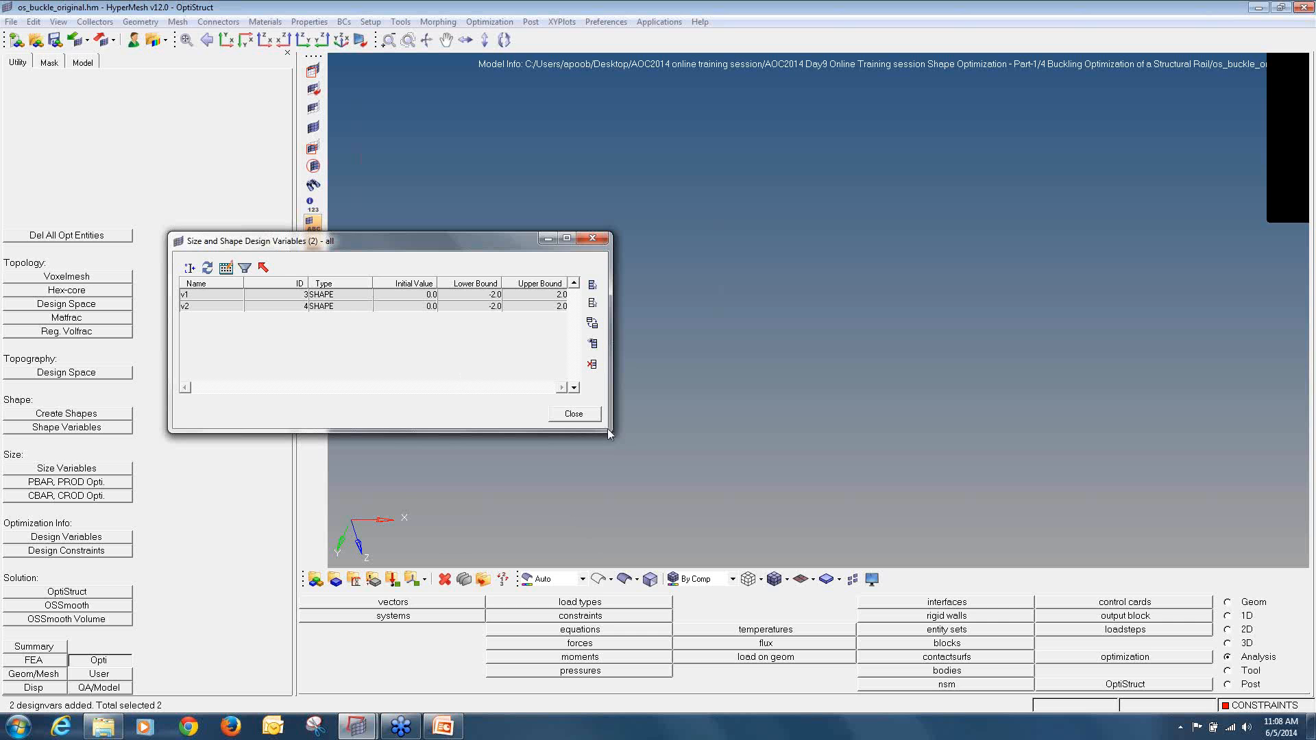
drag(609, 431, 862, 488)
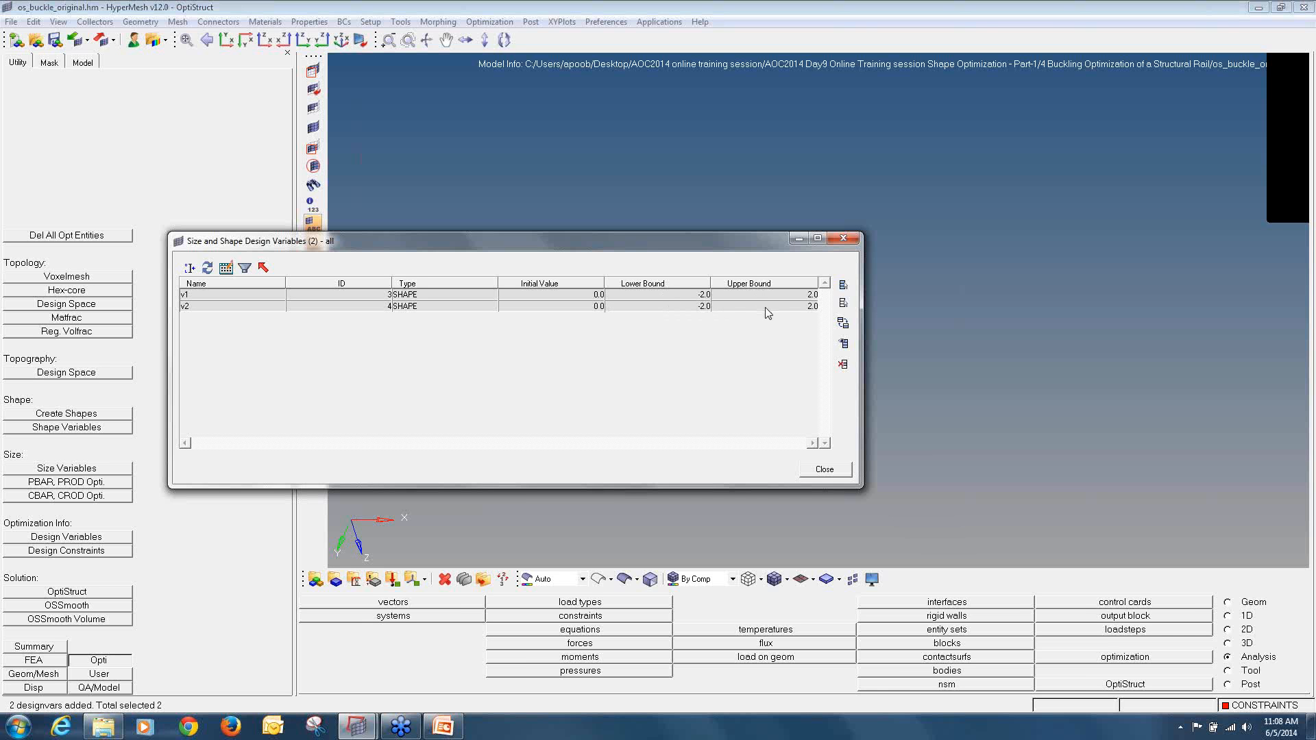
click(837, 470)
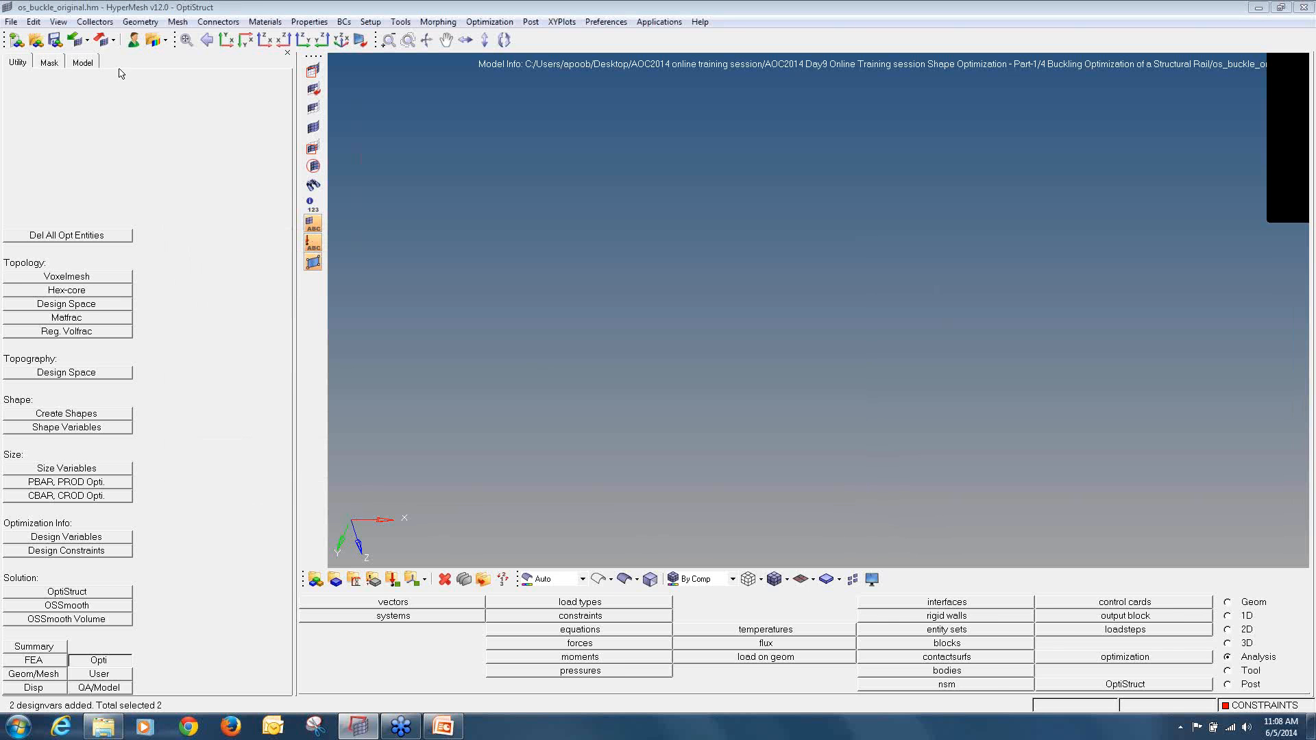
- Show all components of the rail model in the graphics area again
click(82, 62)
click(50, 154)
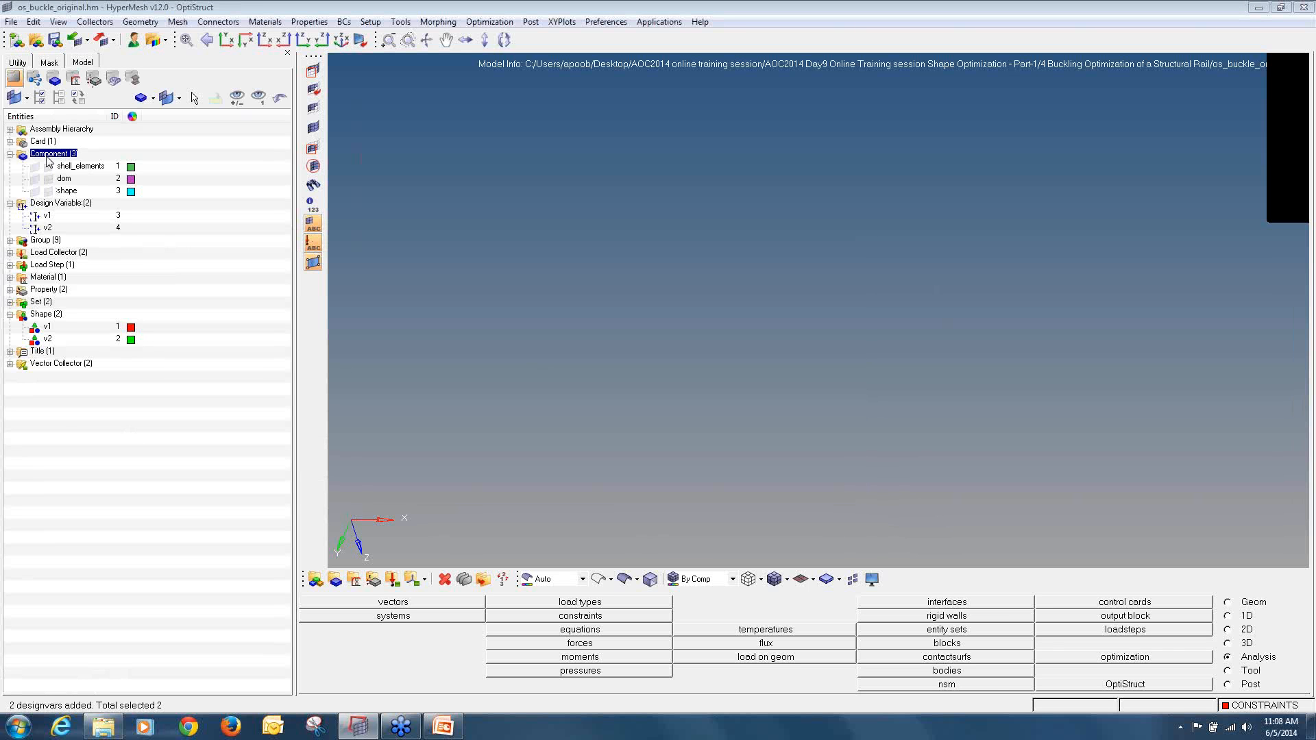
right_click(48, 160)
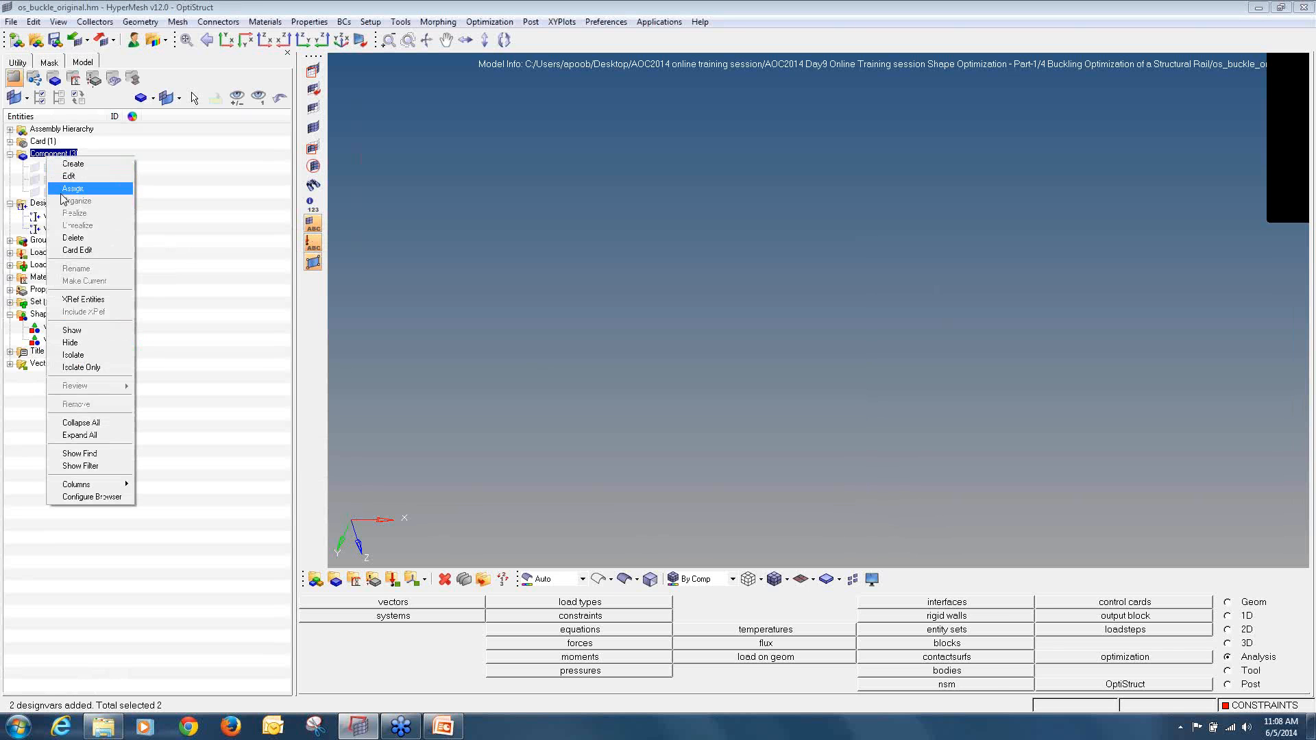
click(108, 330)
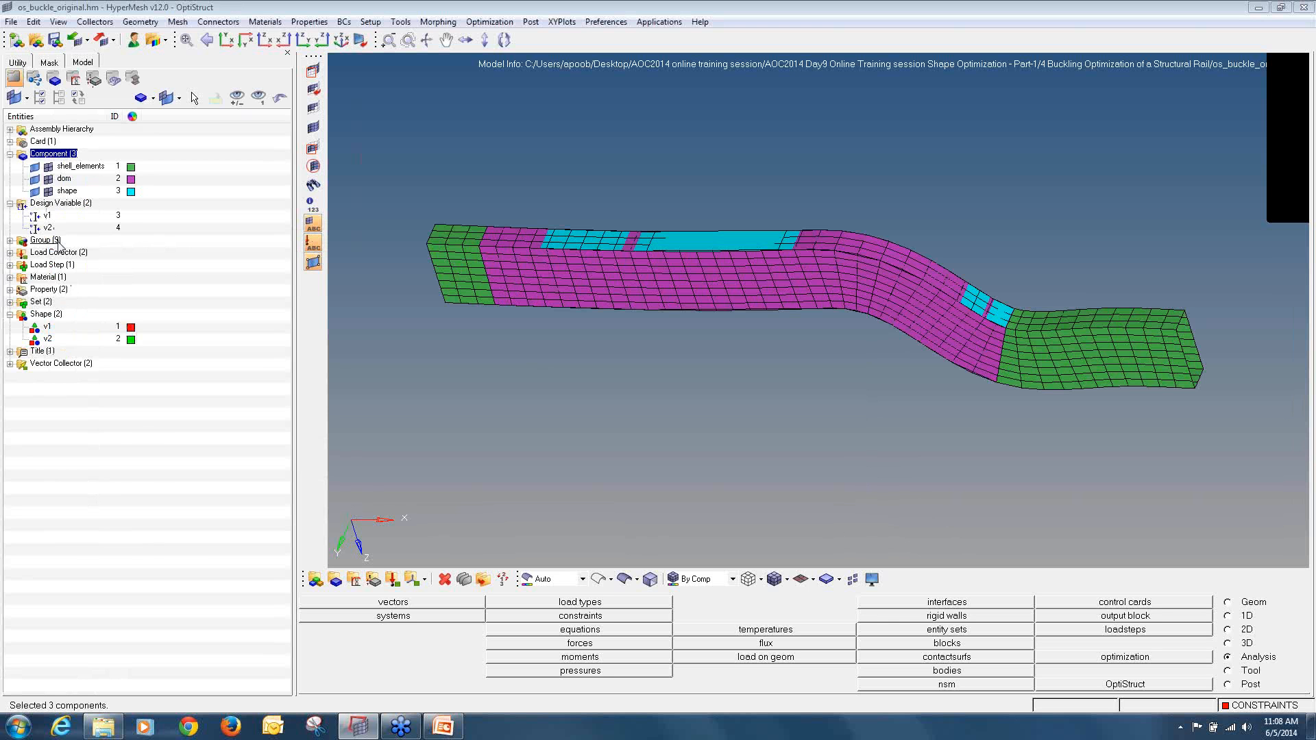
- Show all groups, load collectors and vector collectors of the rail model
right_click(59, 245)
click(110, 419)
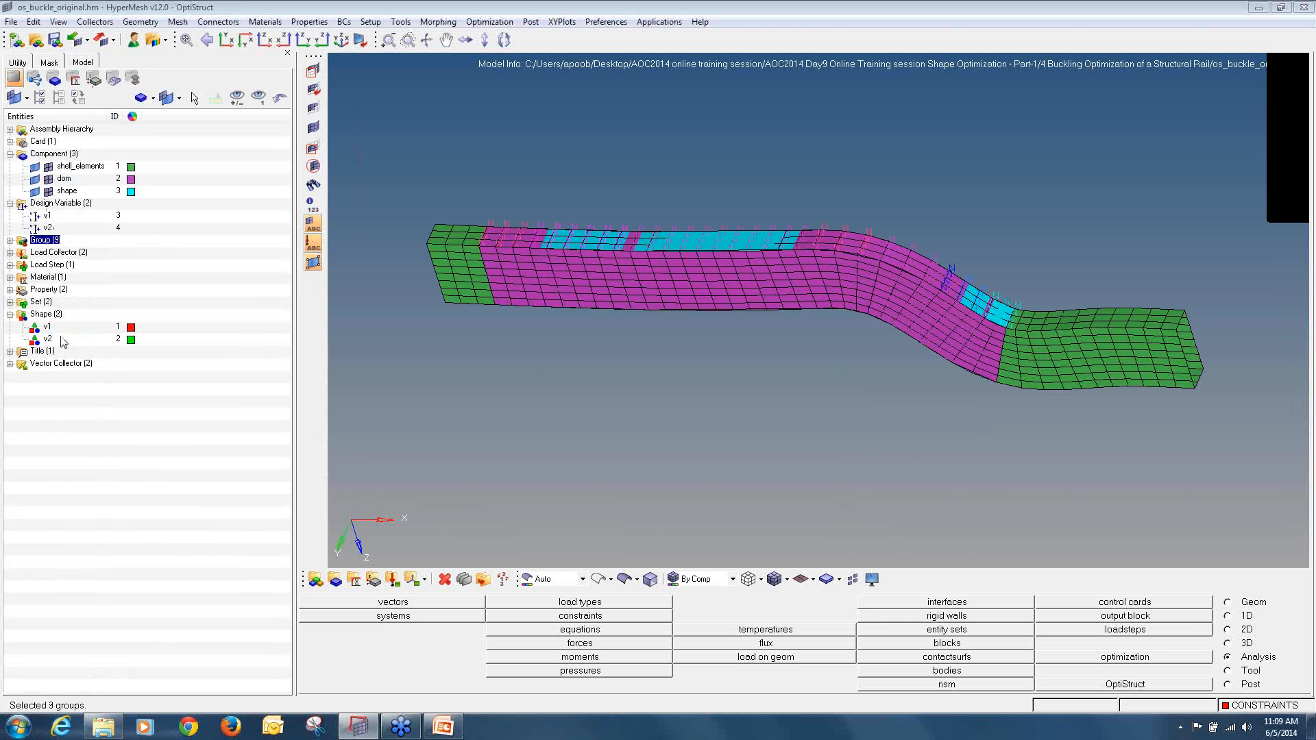
right_click(46, 253)
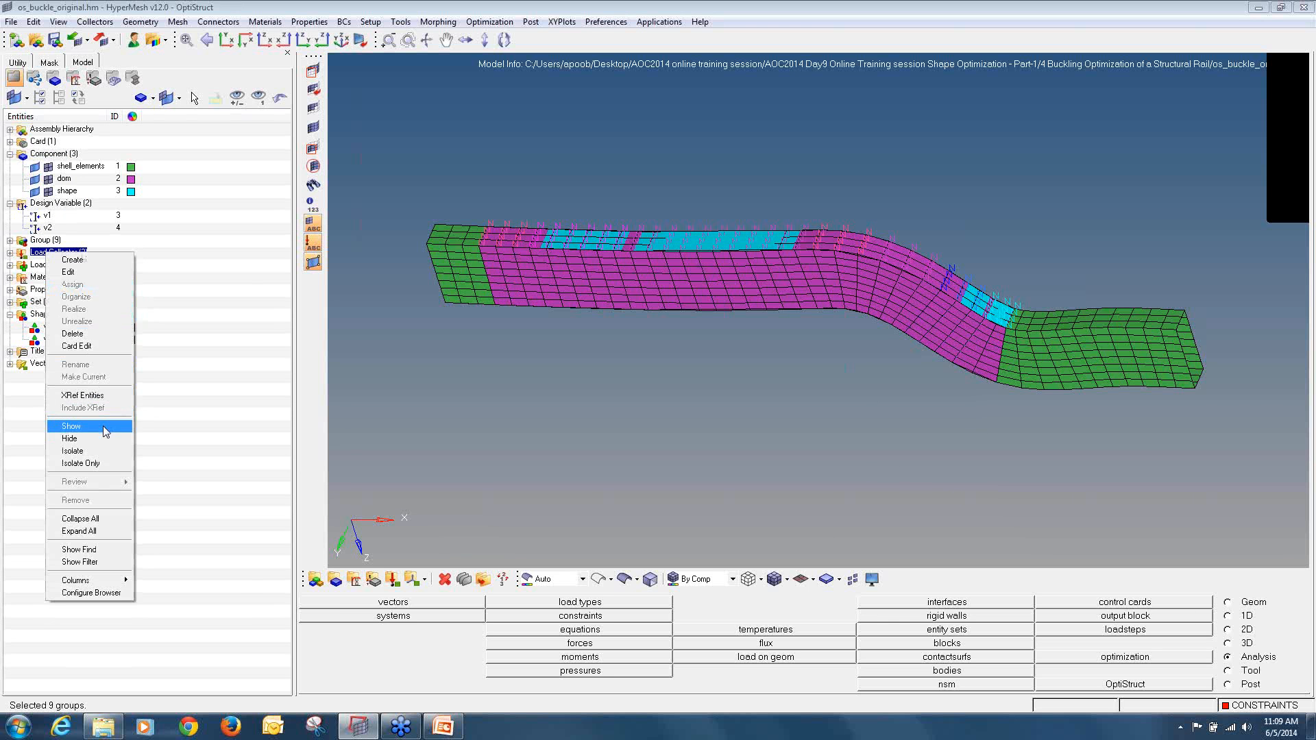
click(106, 432)
right_click(53, 364)
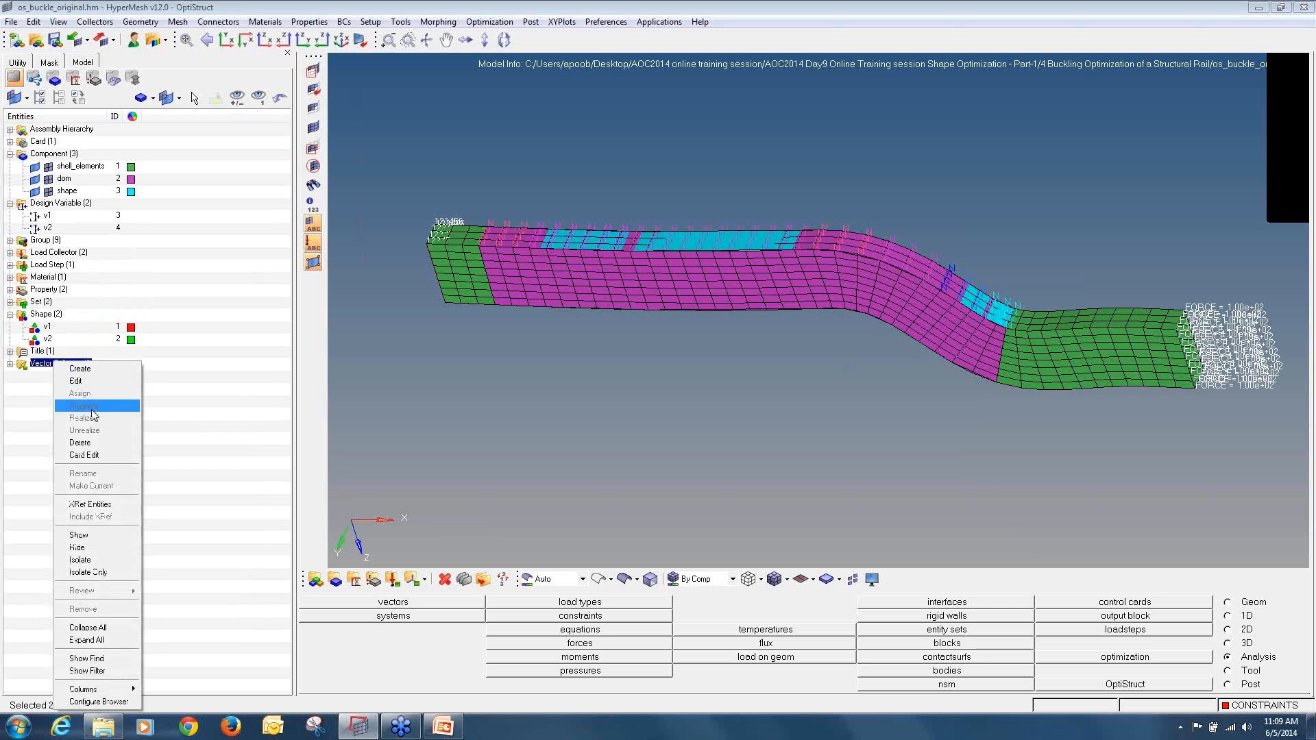
click(113, 536)
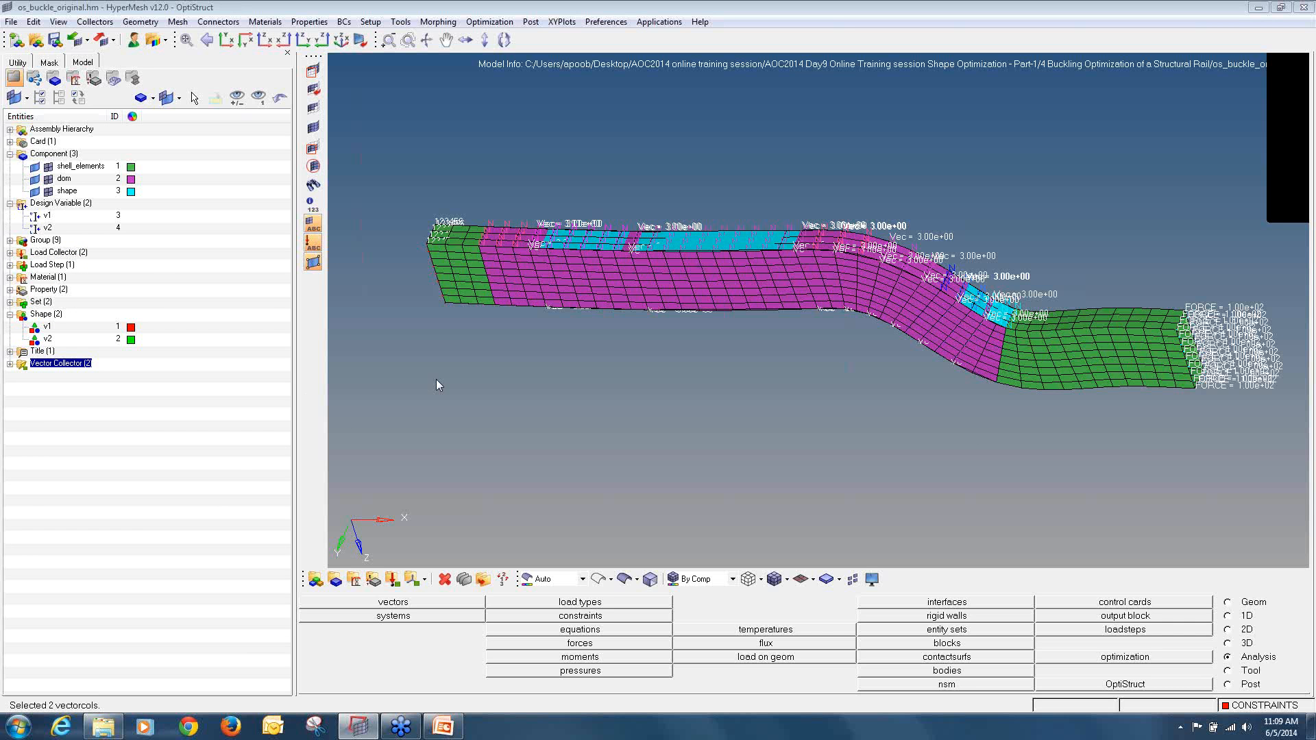
- Animate shape v1 from the shape optimization setup as a linear animation of its Perturbation Vector, and inspect the rail
click(1167, 659)
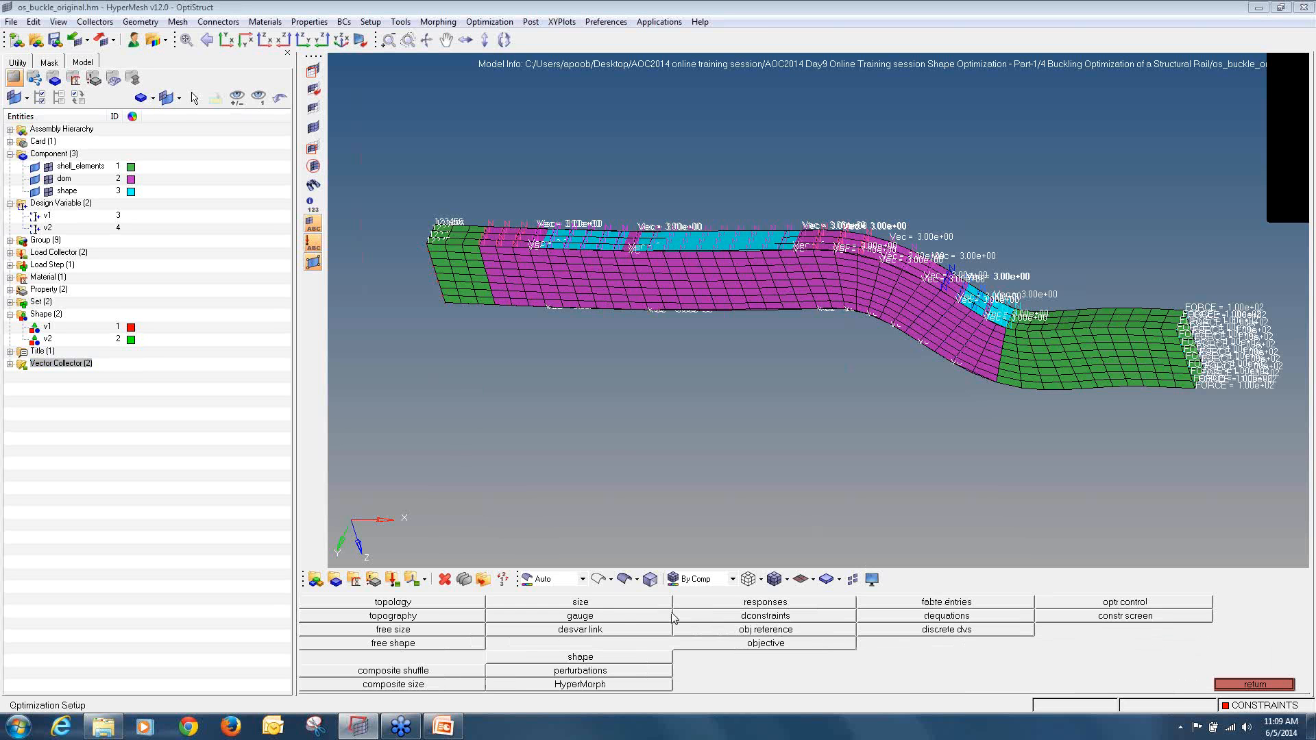
click(589, 661)
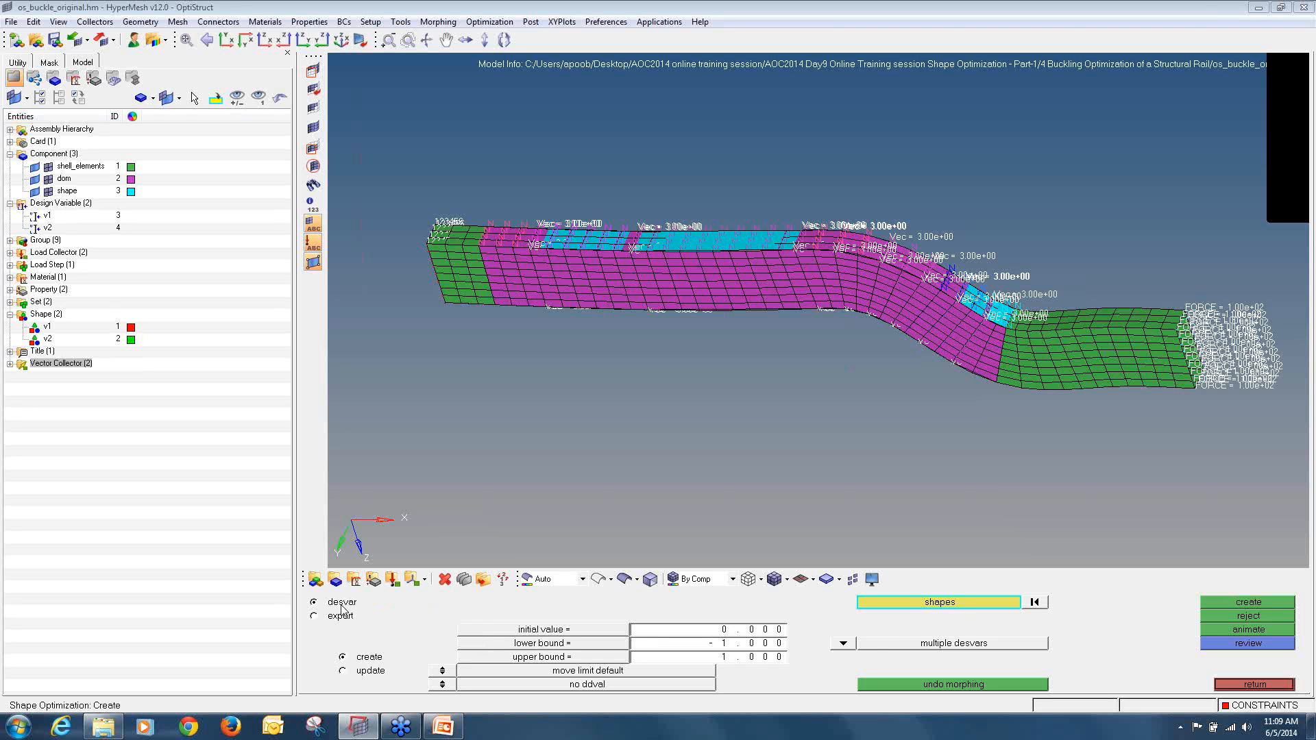
click(1308, 37)
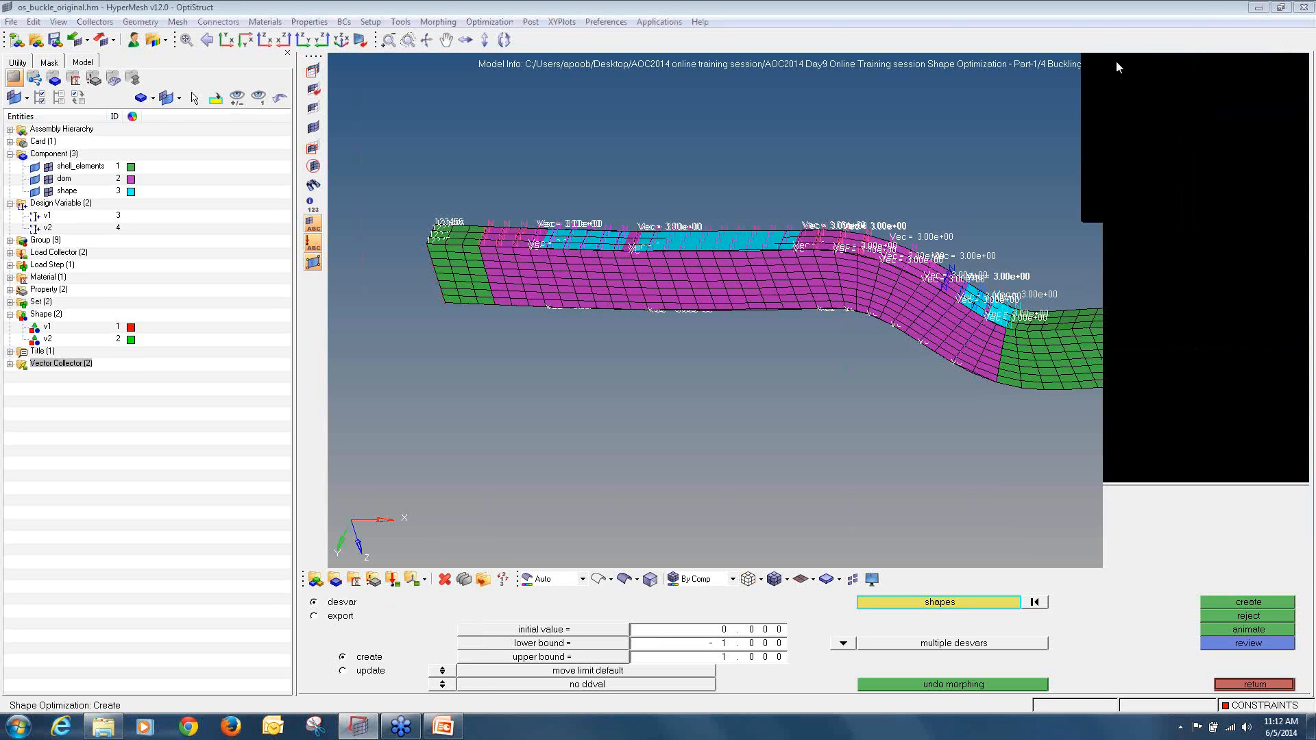
click(1233, 631)
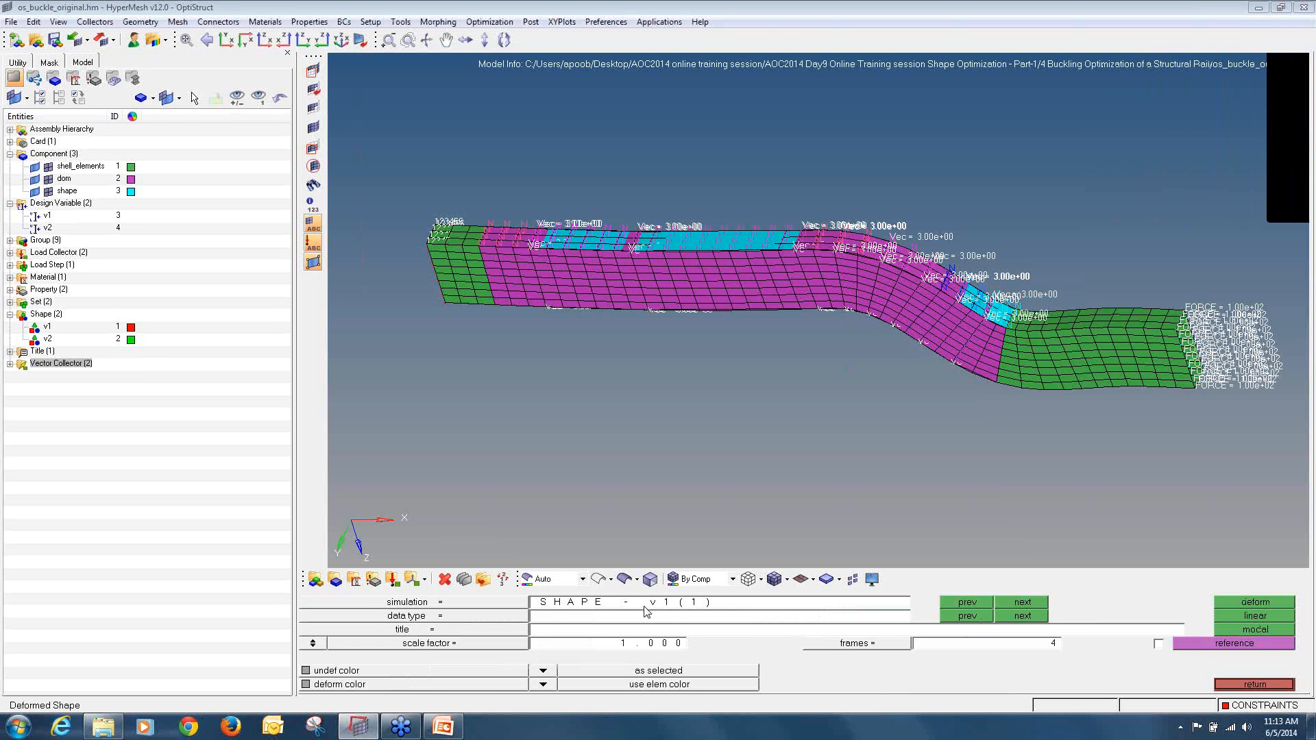
click(503, 606)
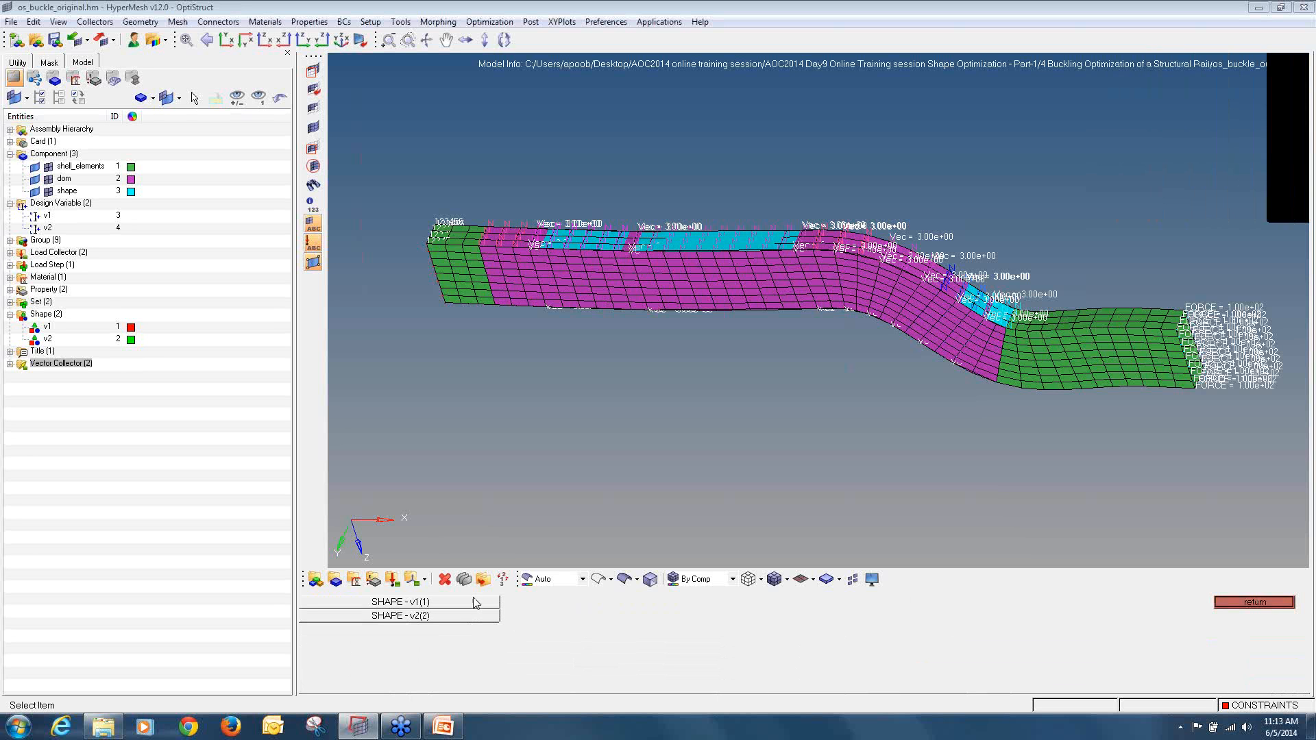
click(475, 603)
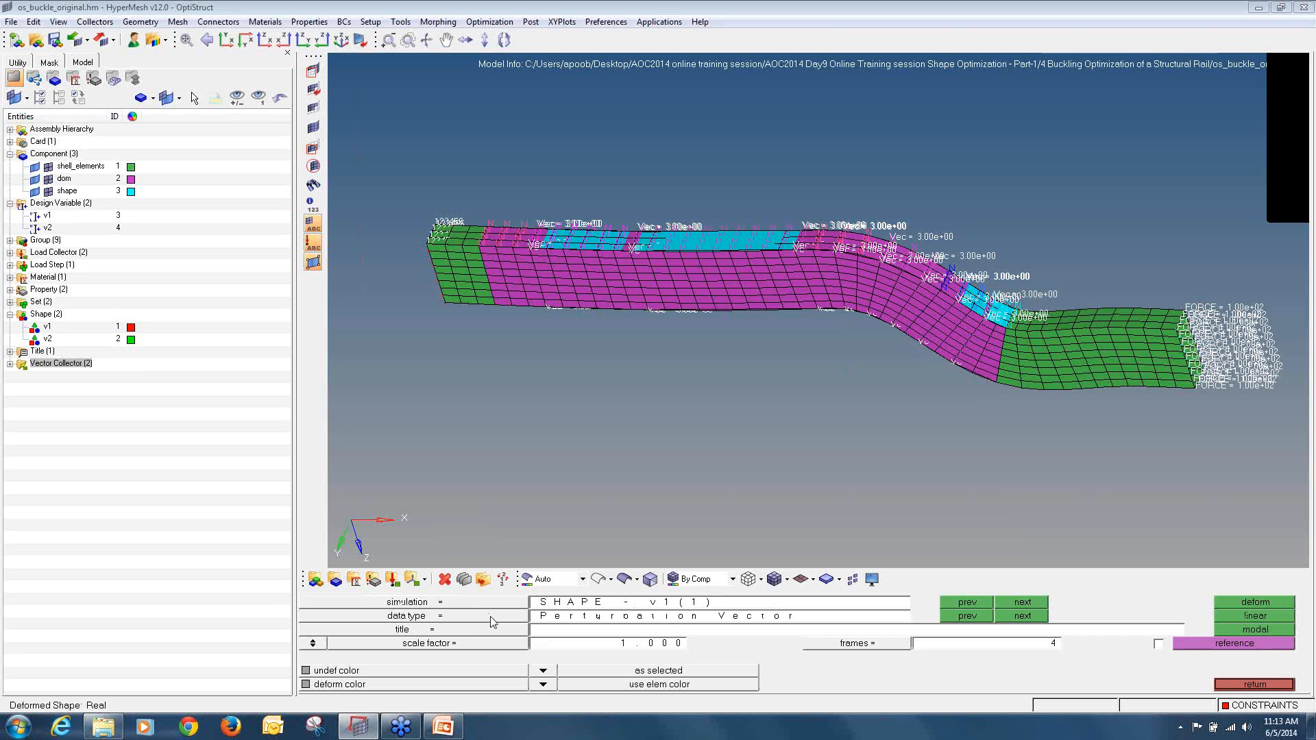
click(490, 616)
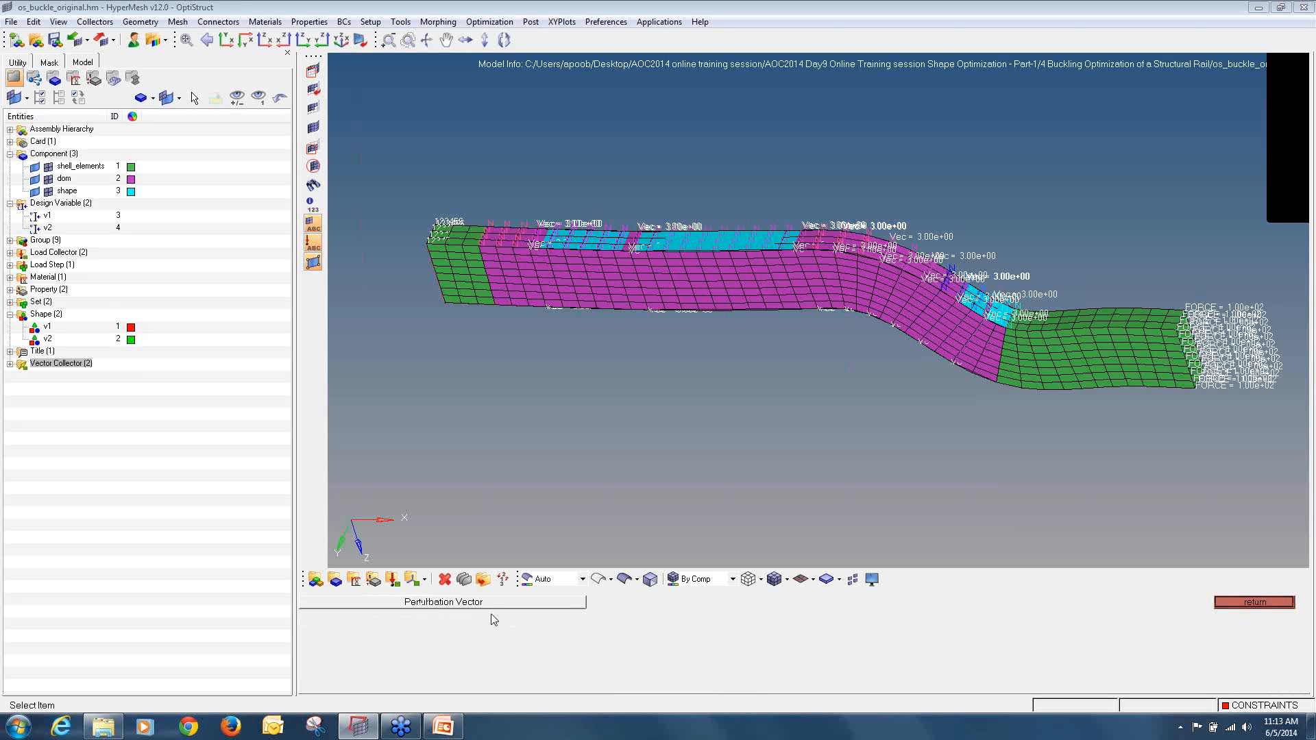
click(494, 612)
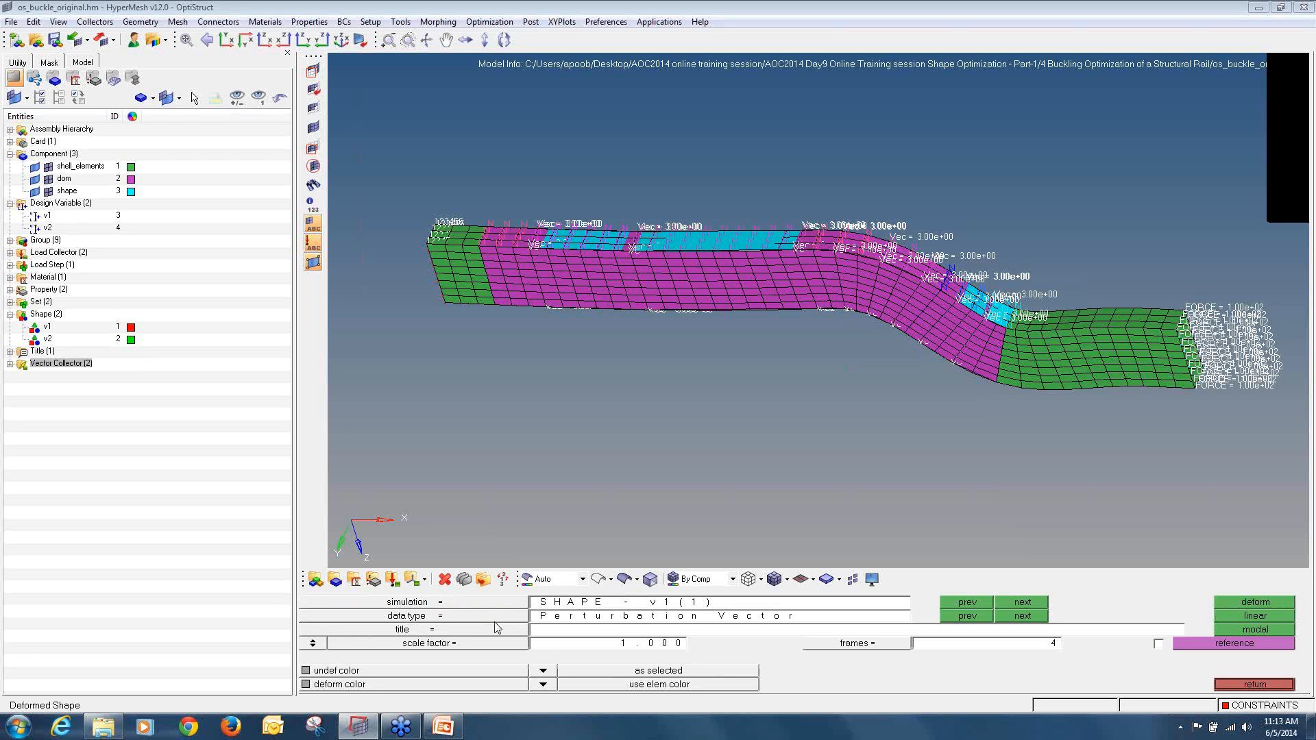
click(1235, 615)
ctrl+drag(887, 395, 782, 318)
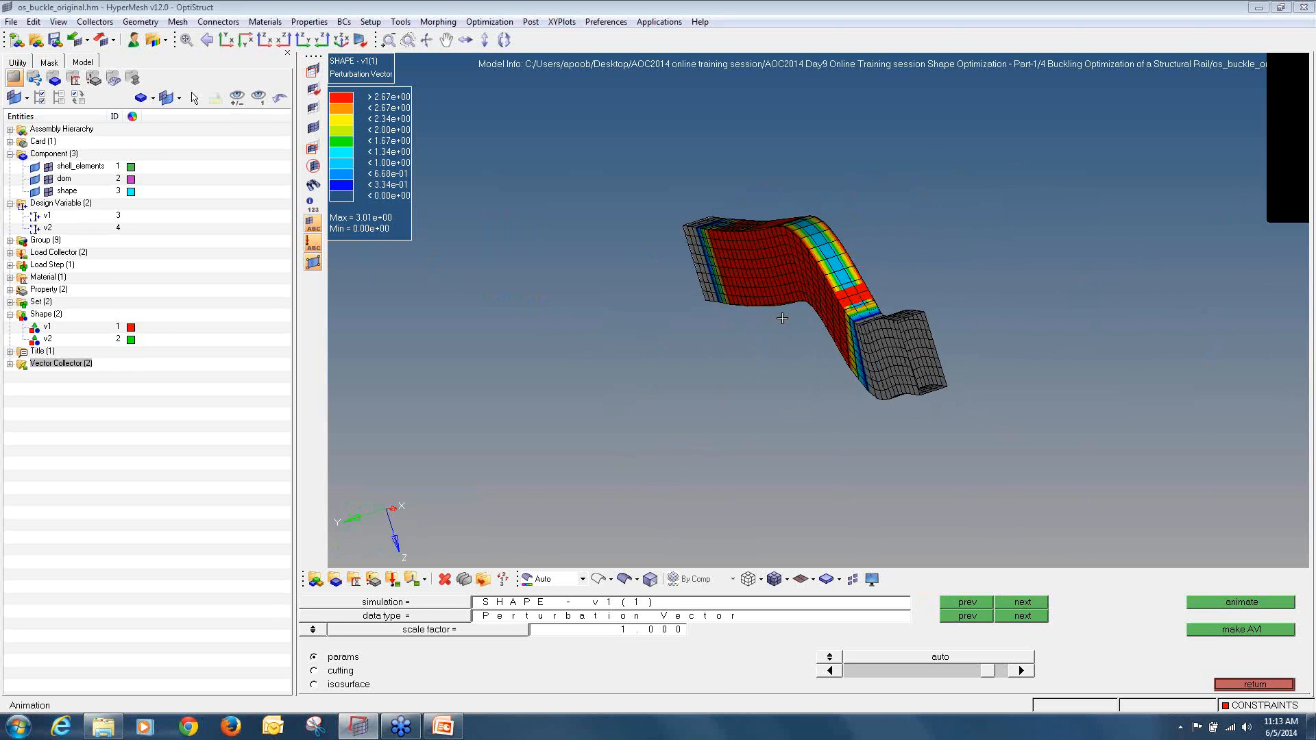
- Animate shape v2 with its Perturbation Vector, inspect the deformed rail, and return to the optimization setup
click(418, 602)
click(439, 616)
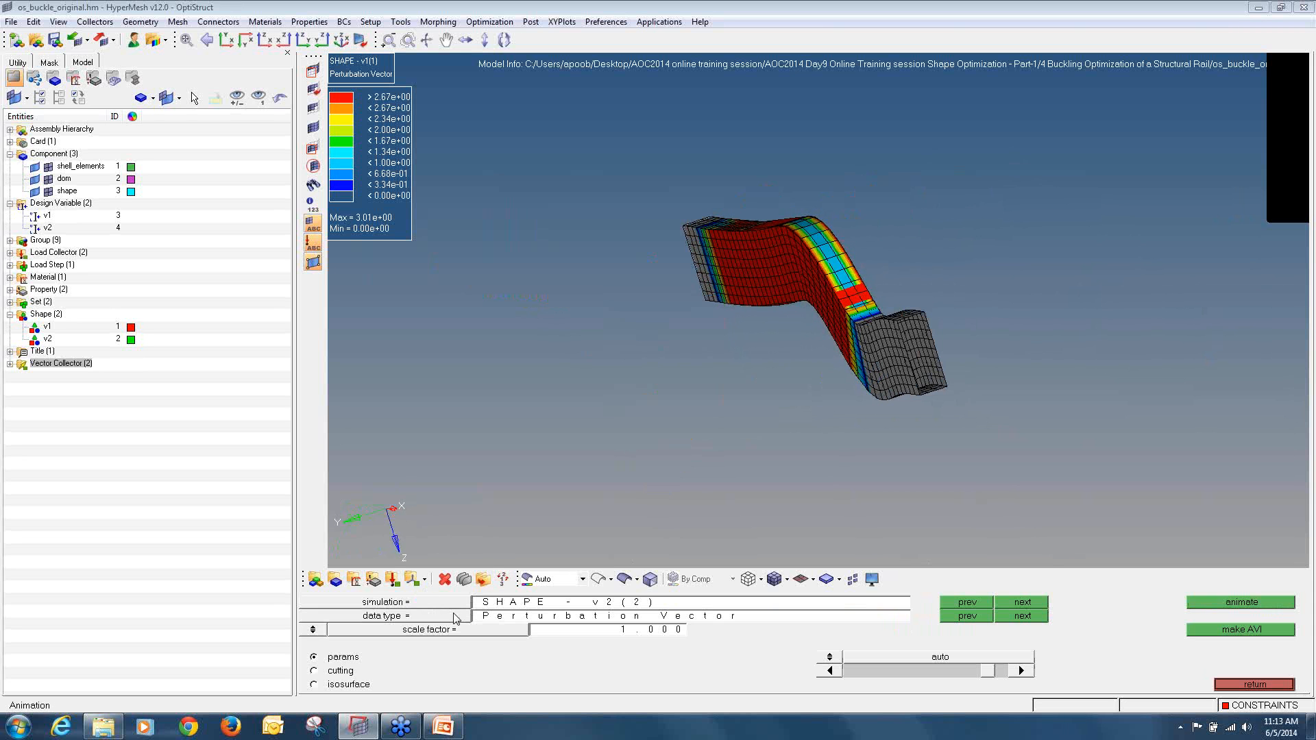
click(1216, 598)
ctrl+drag(834, 197, 754, 352)
ctrl+drag(900, 320, 903, 280)
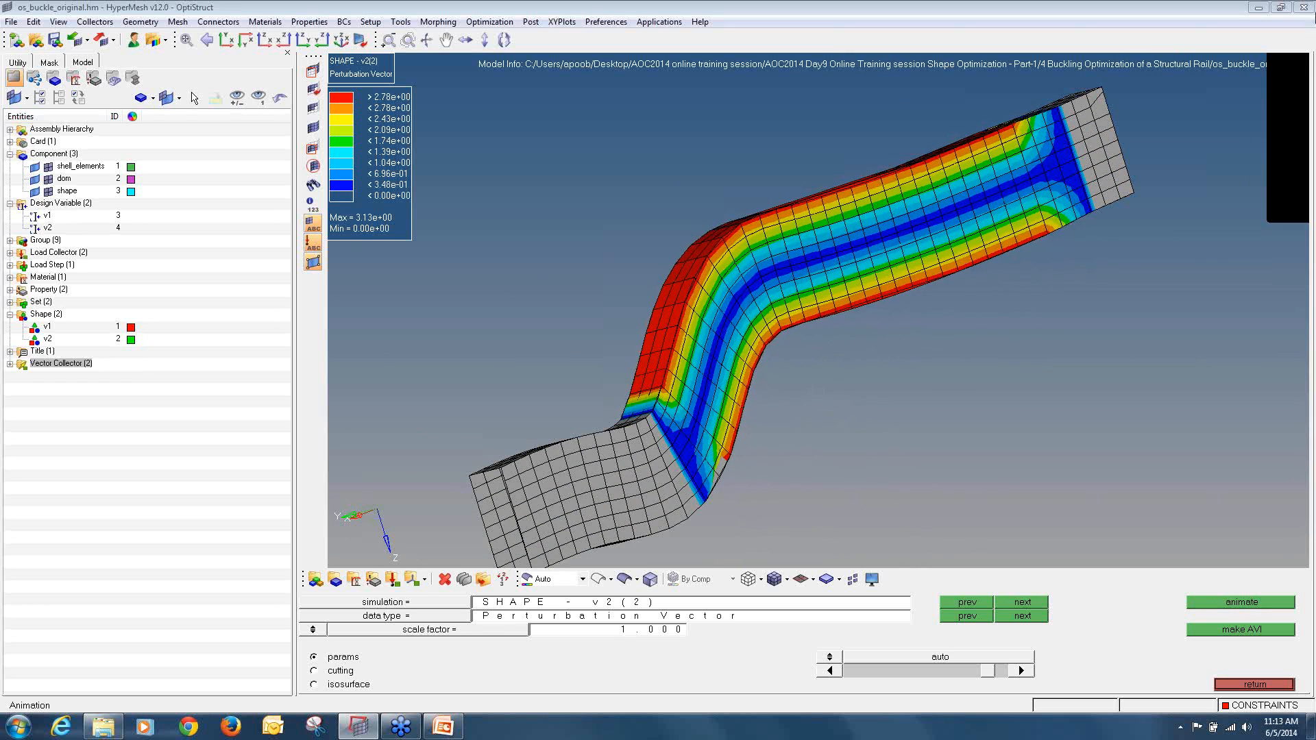
click(1278, 64)
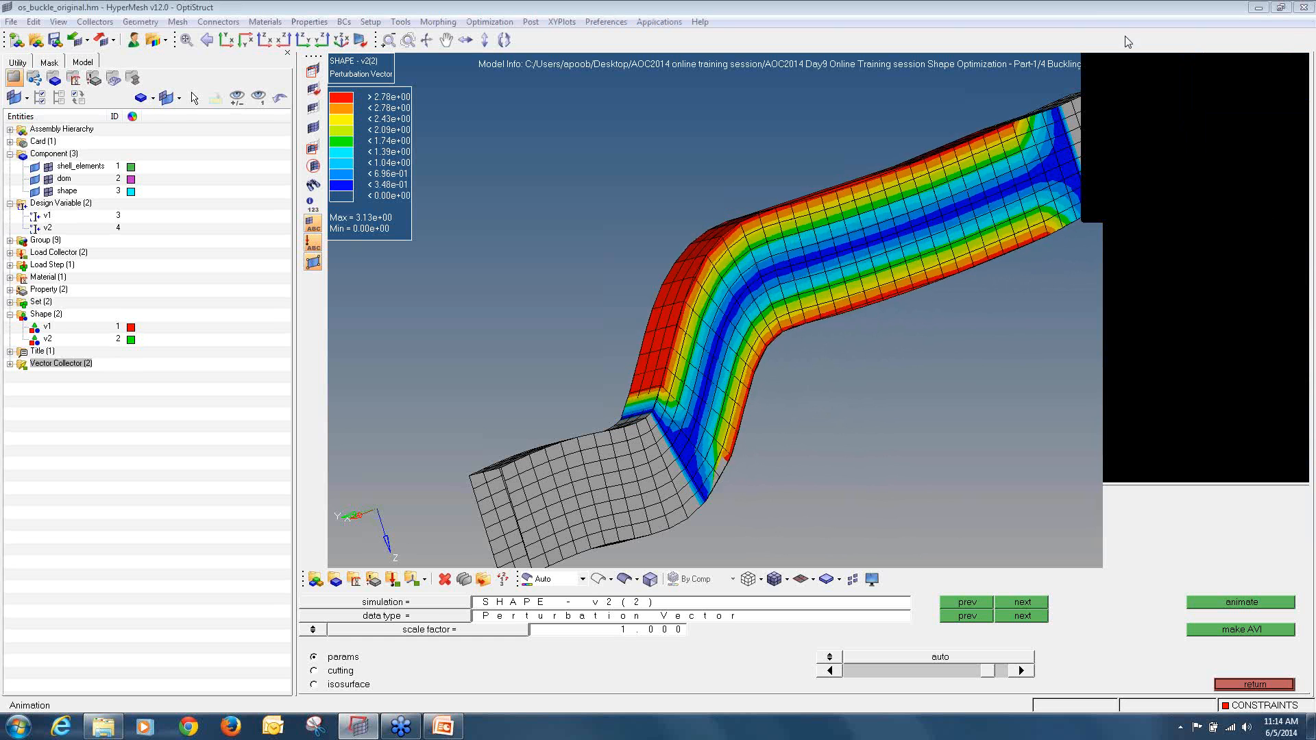
click(1265, 686)
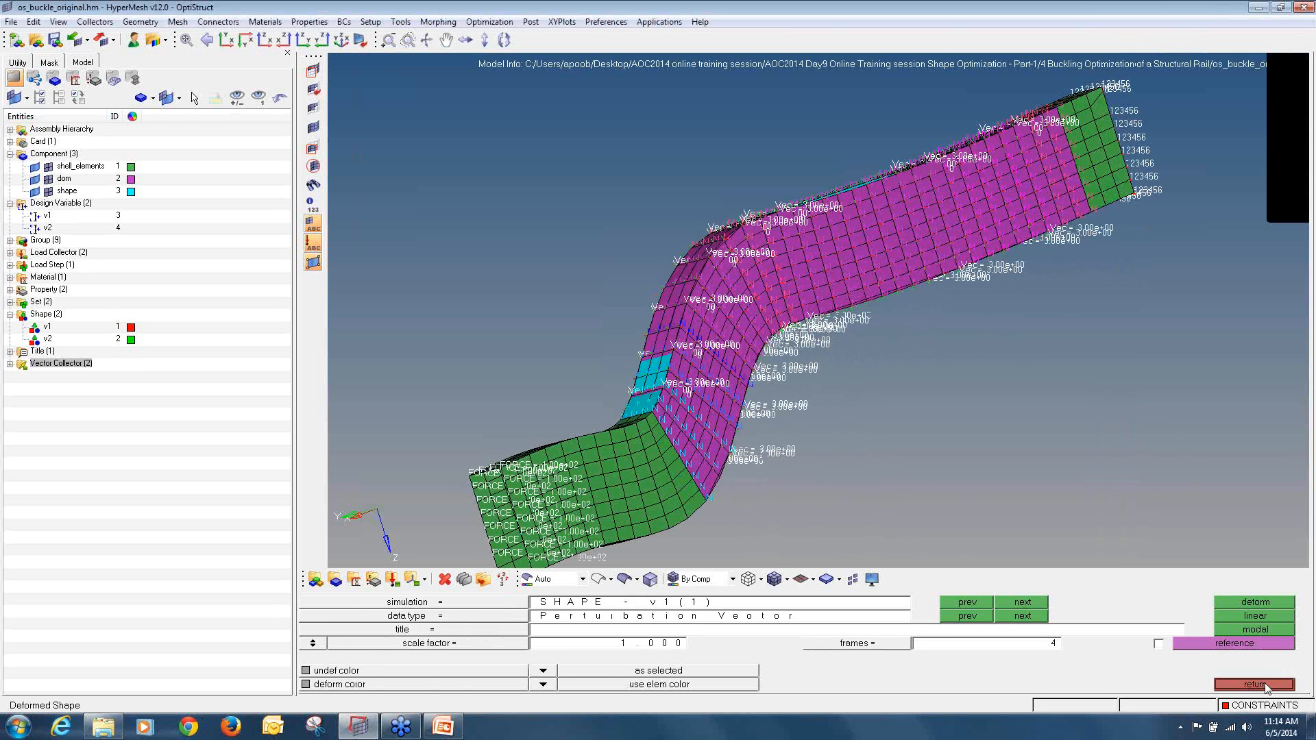
click(1265, 685)
ctrl+drag(845, 406, 1050, 259)
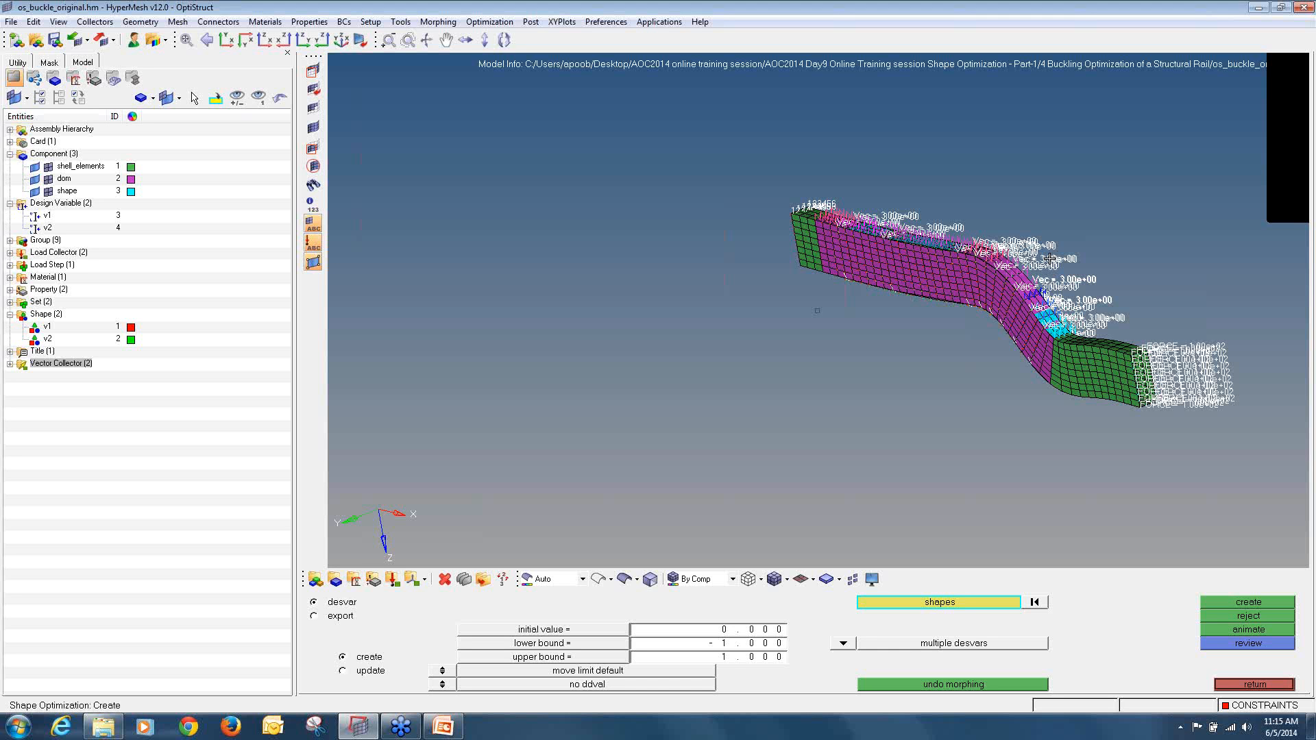
click(1283, 685)
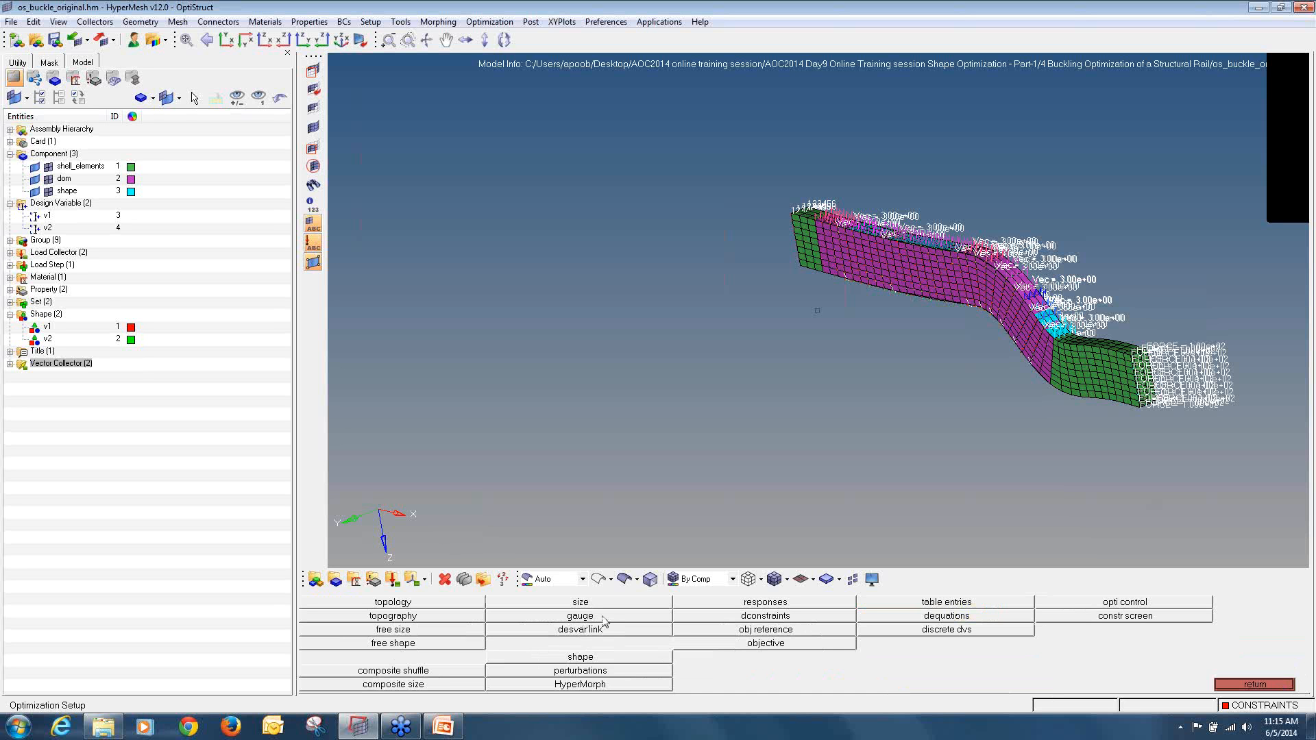
- Set up a gauge design variable of type PSHELL - T that uses the same desvar for all props
click(603, 618)
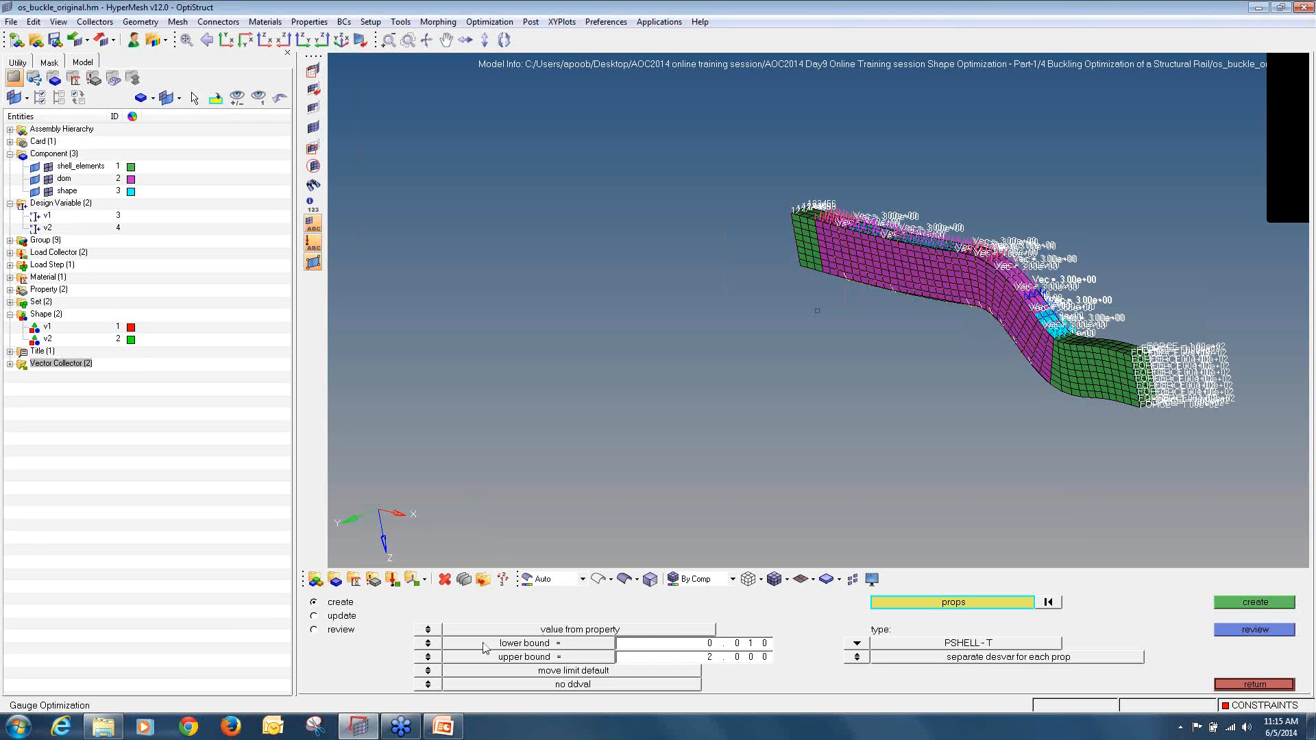
click(342, 615)
click(336, 603)
click(427, 629)
click(426, 631)
click(856, 646)
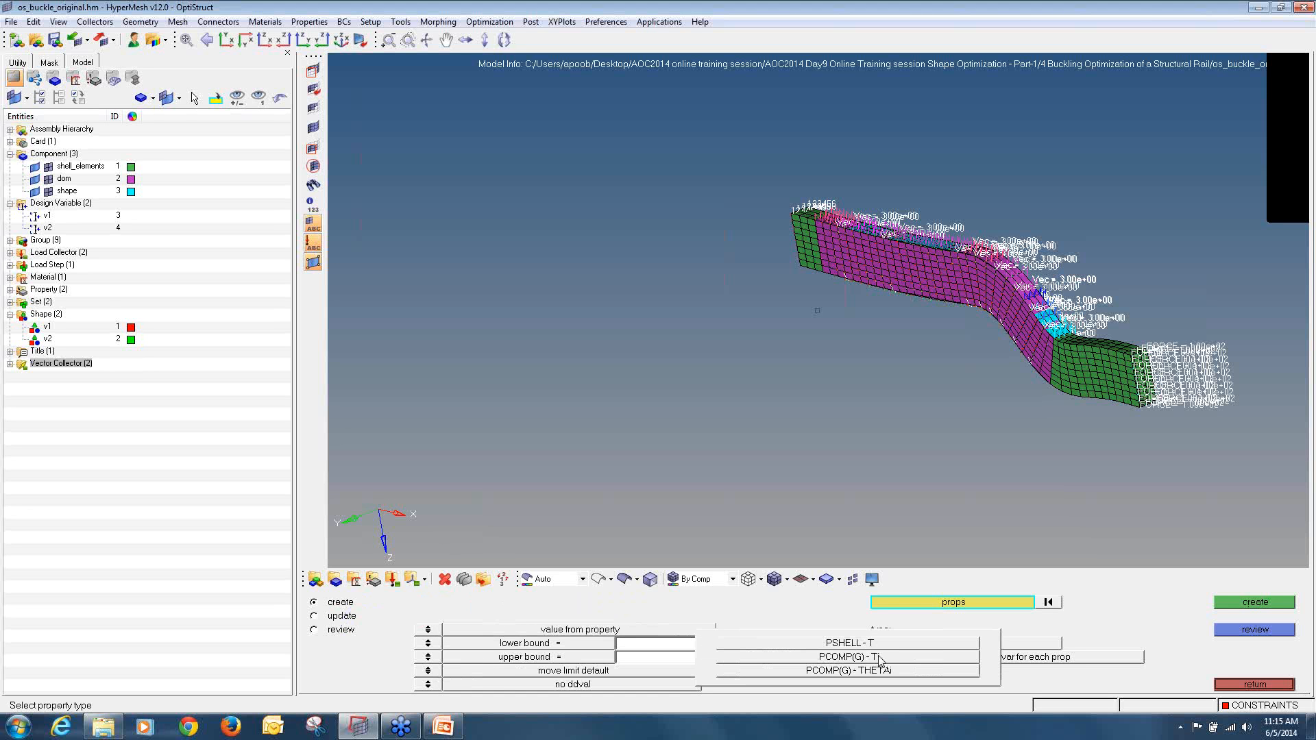
click(865, 645)
click(856, 658)
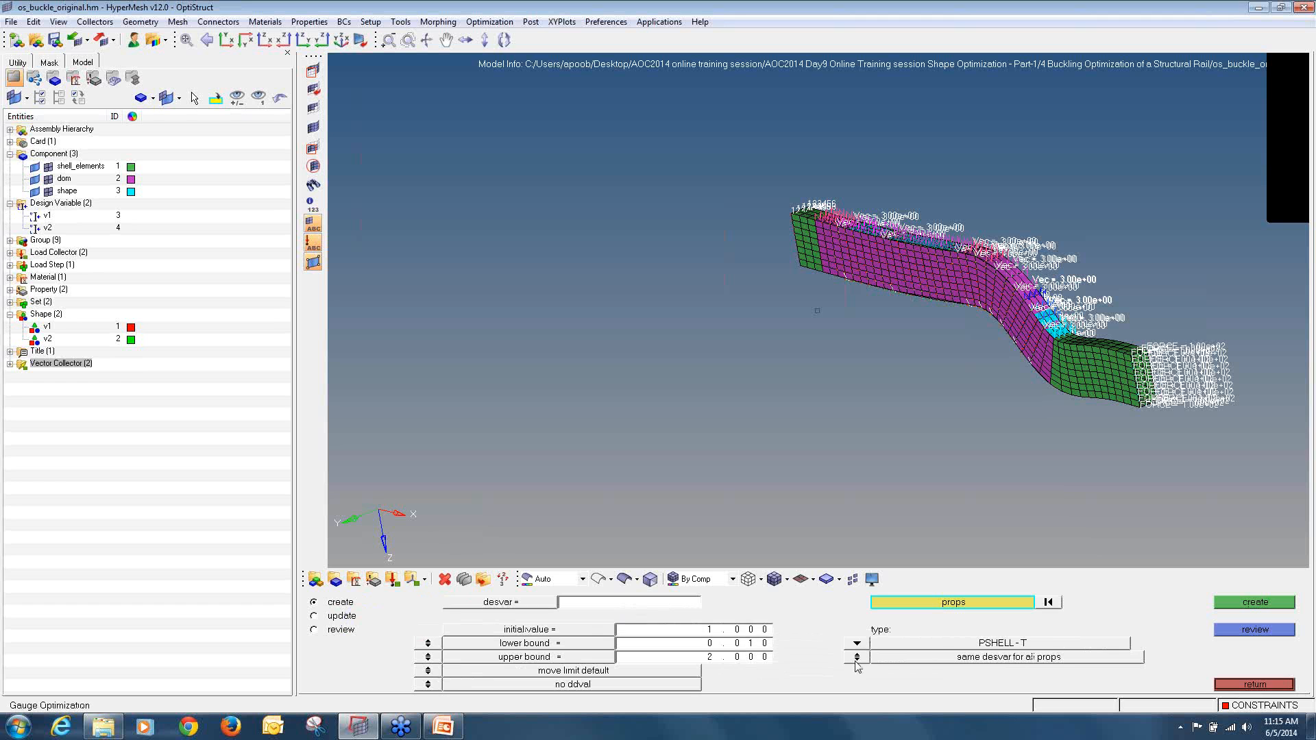
- Name the gauge design variable shells and assign the shell_elements and dom properties to it
click(676, 603)
click(953, 603)
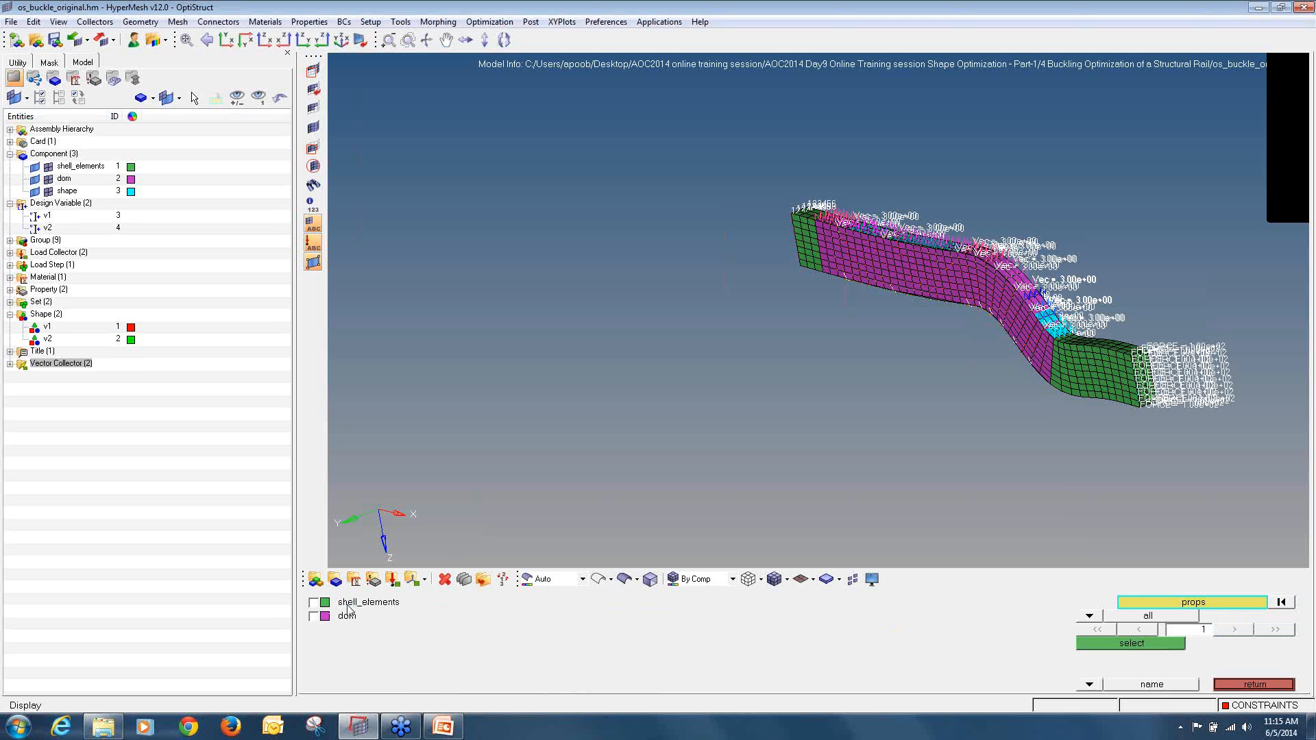
drag(349, 603, 348, 616)
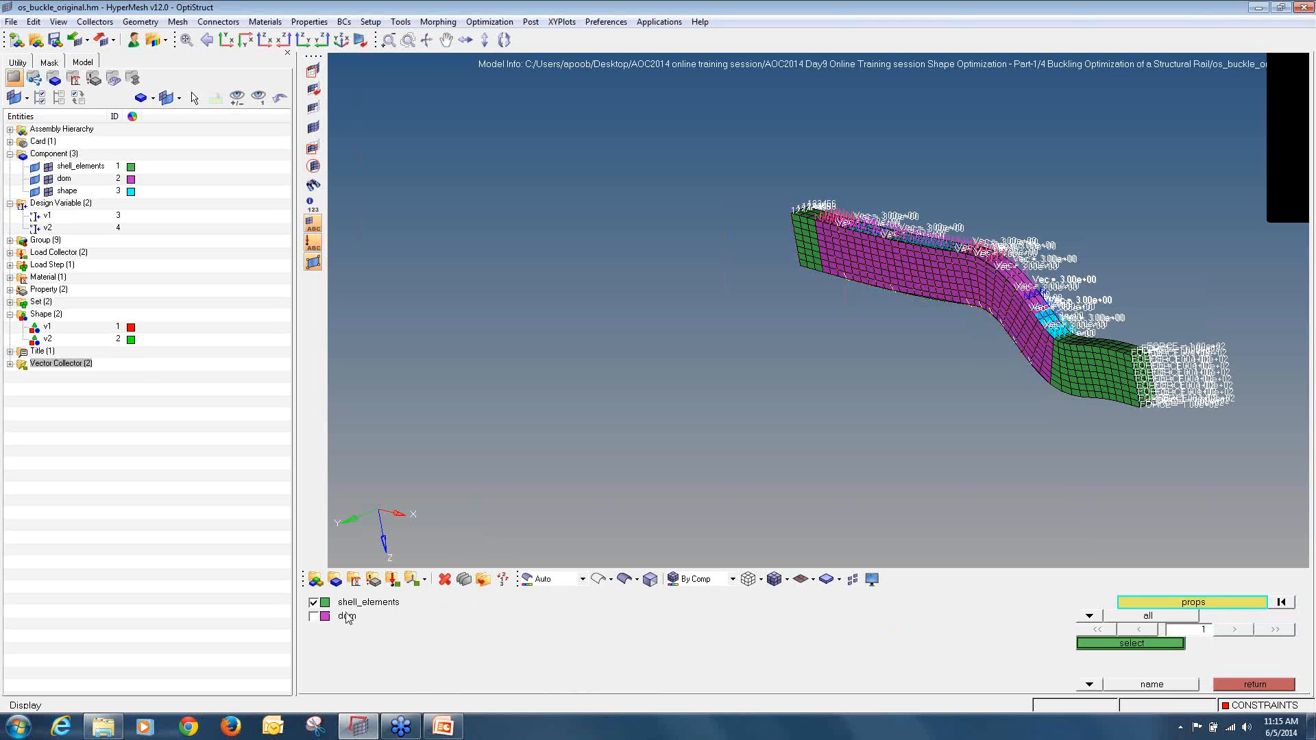
click(1115, 645)
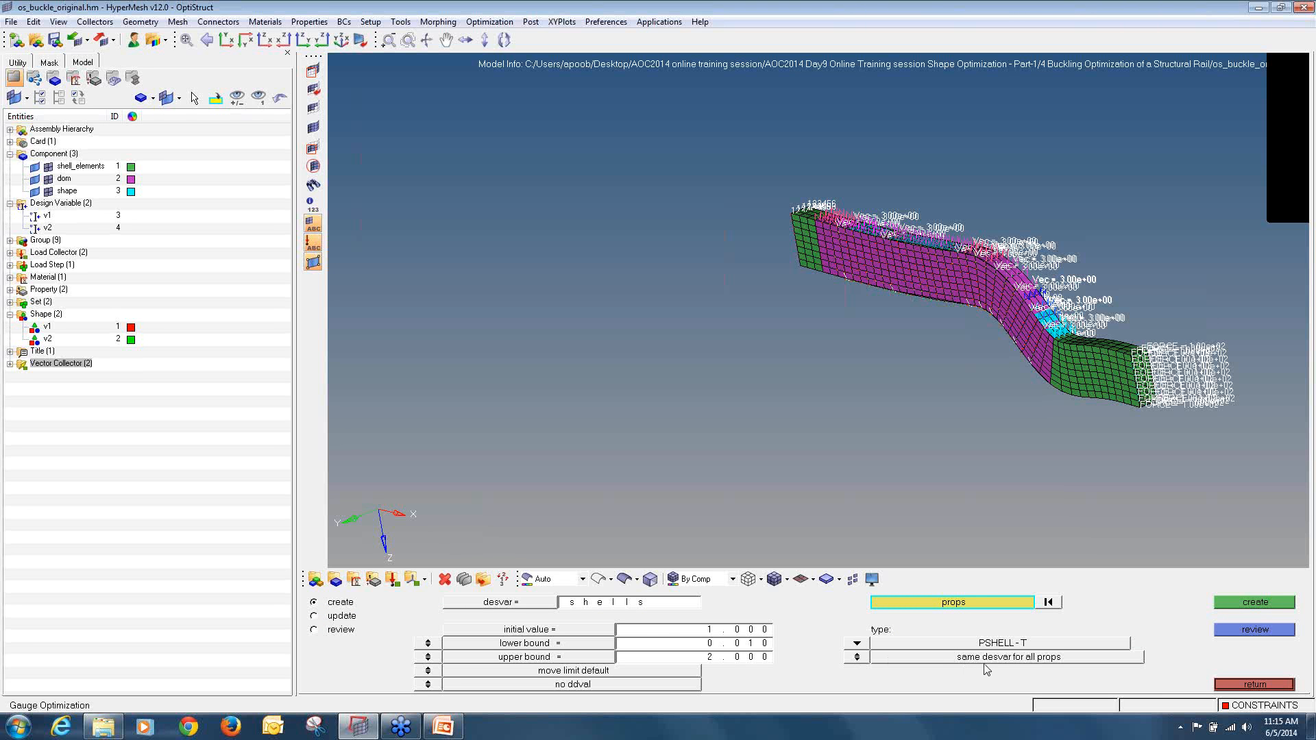
- Create the shells gauge variable with initial value 6, lower bound 3 and upper bound 9, and return to the optimization setup
click(674, 635)
text(6)
click(686, 648)
text(3)
click(750, 657)
key(BackSpace)
click(1218, 607)
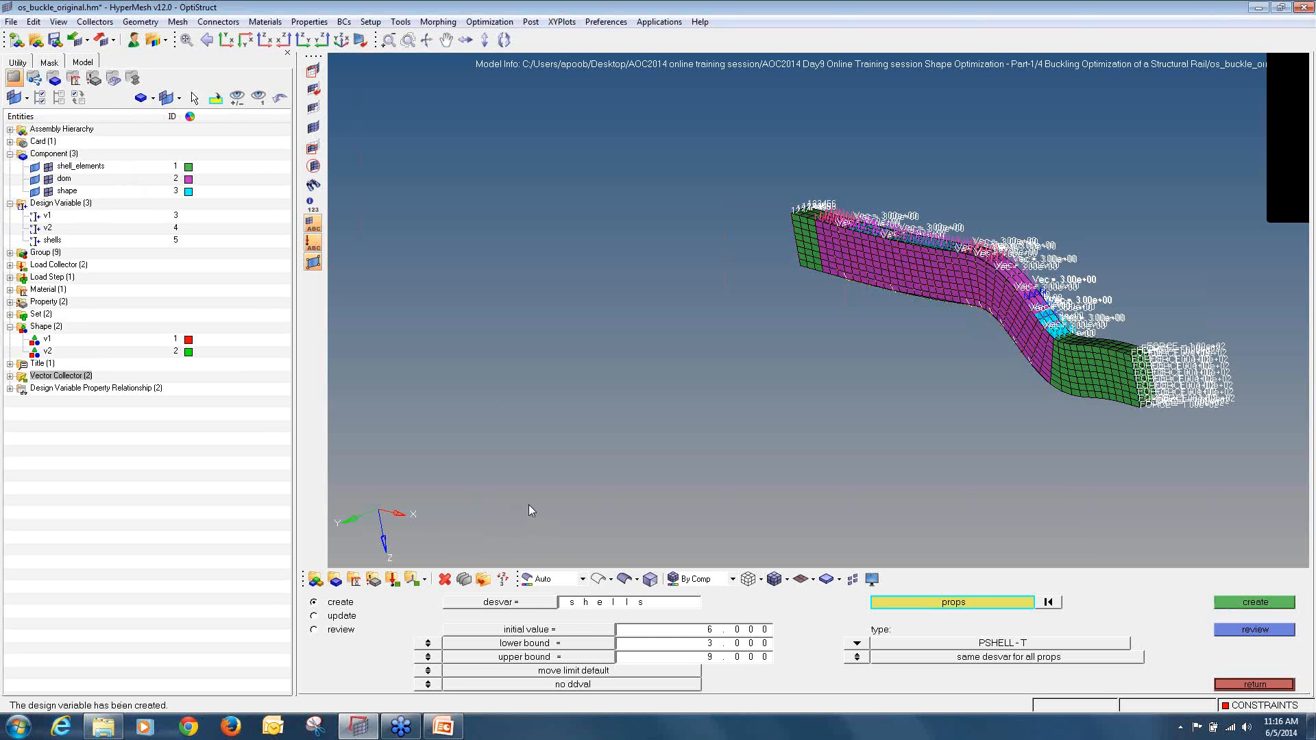
click(1273, 683)
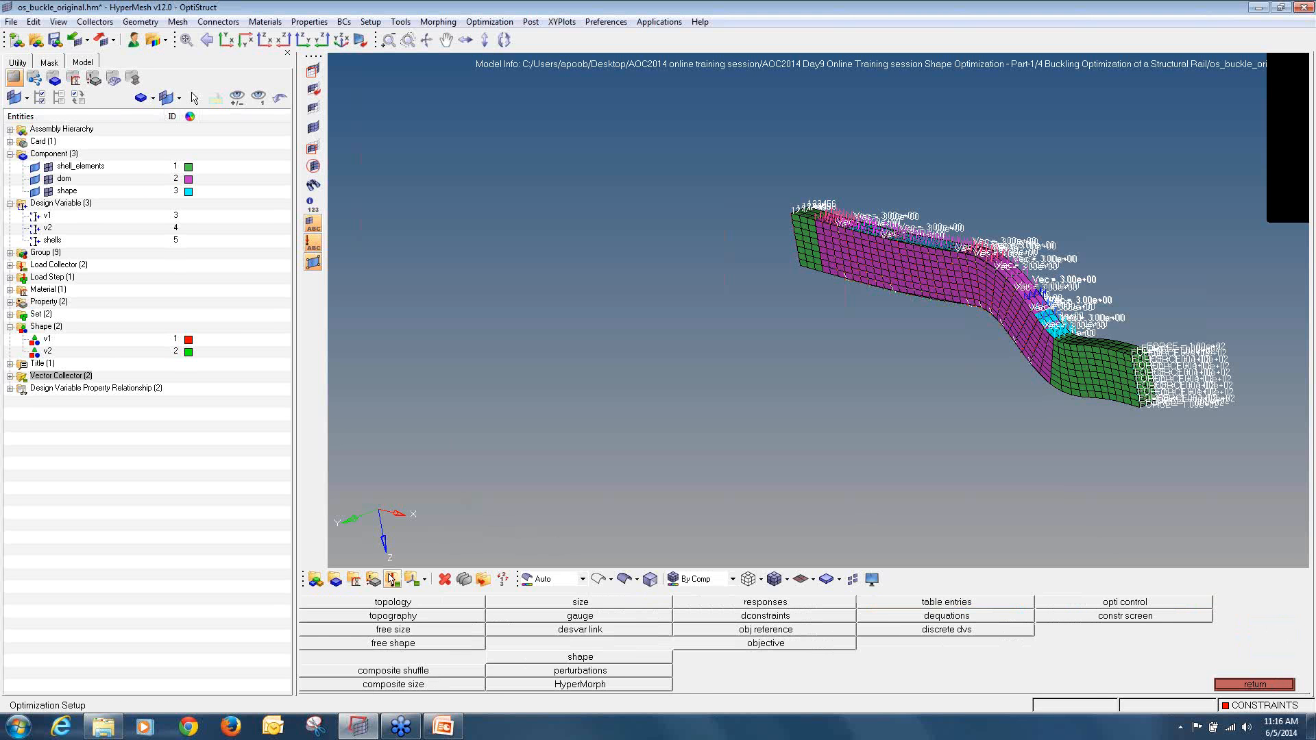
- Create a load collector named buckling with the EIGRL card image and open its card for editing
click(391, 579)
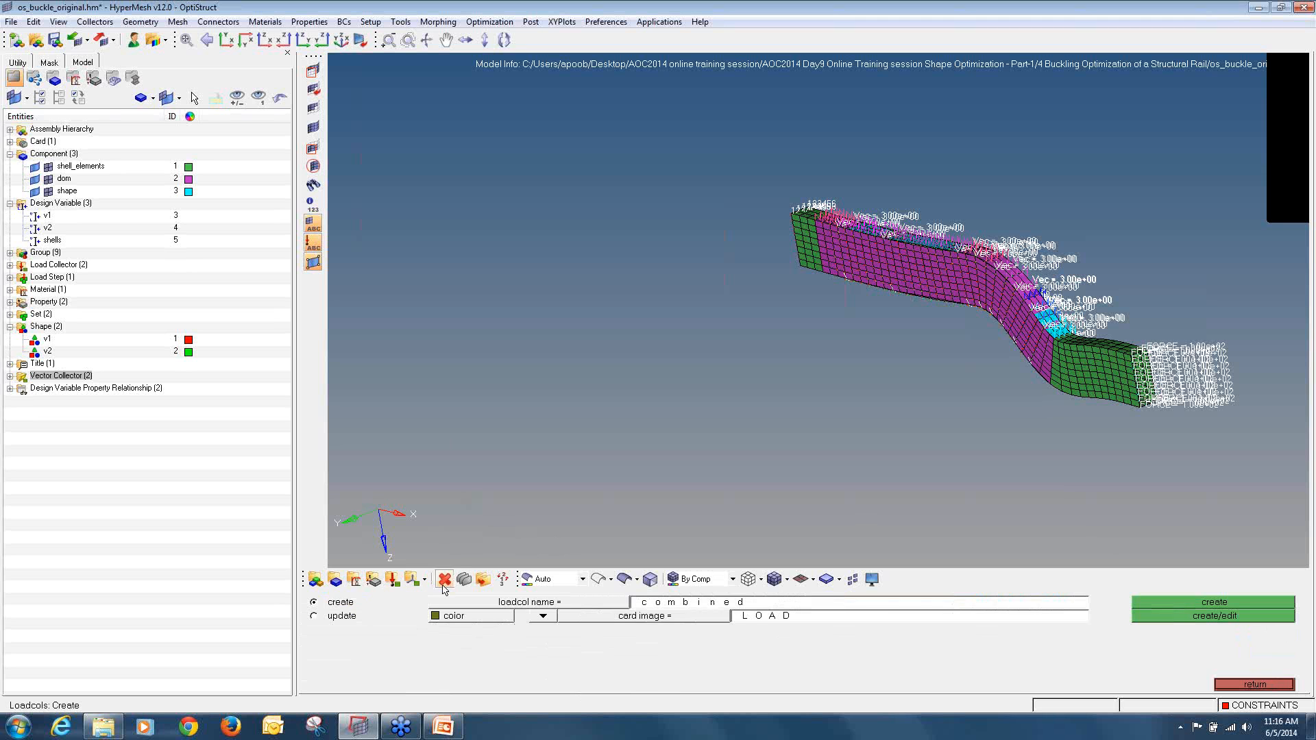
click(650, 603)
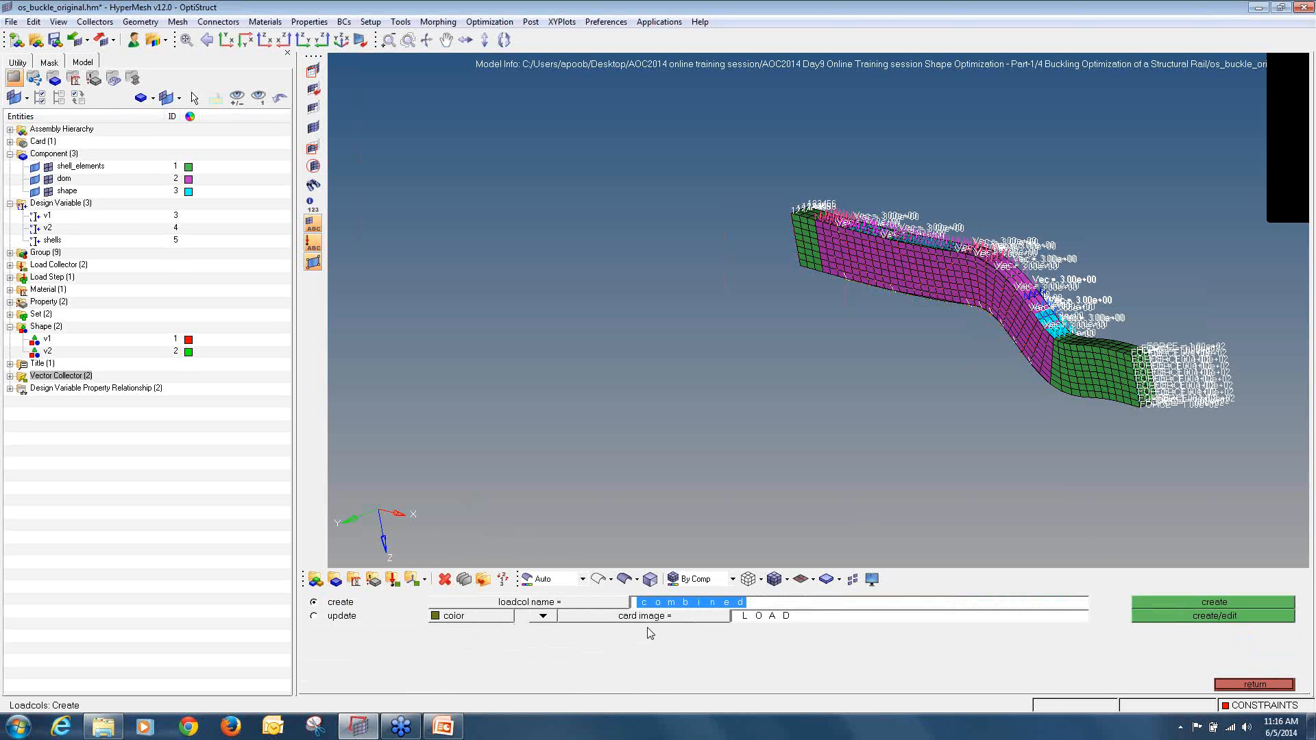
text(buckling)
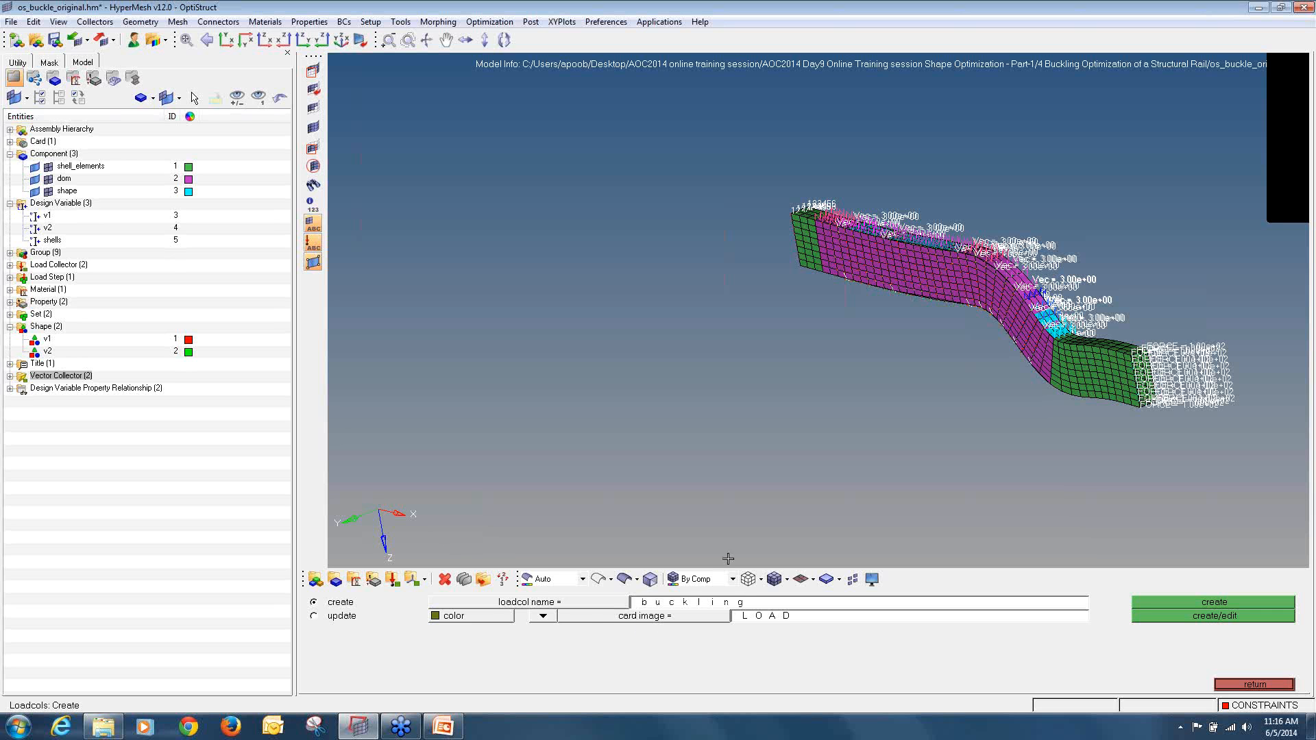
click(716, 617)
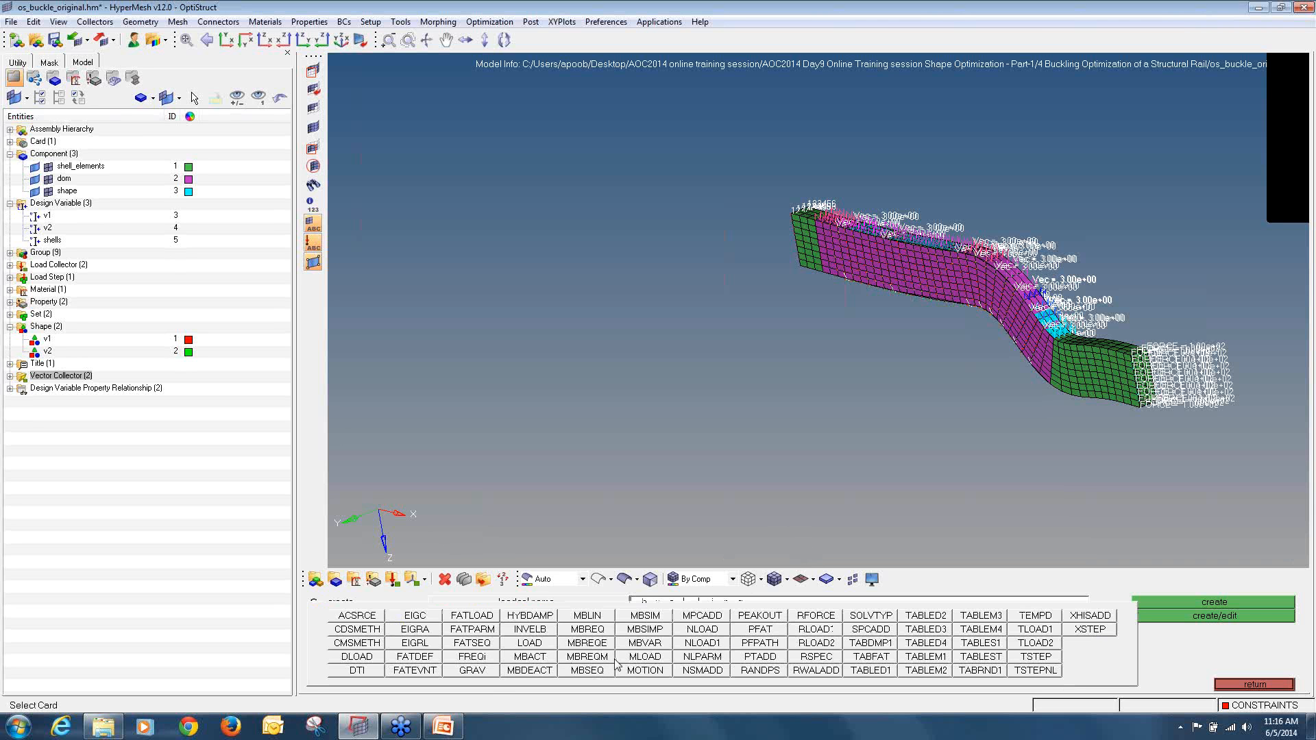
click(430, 646)
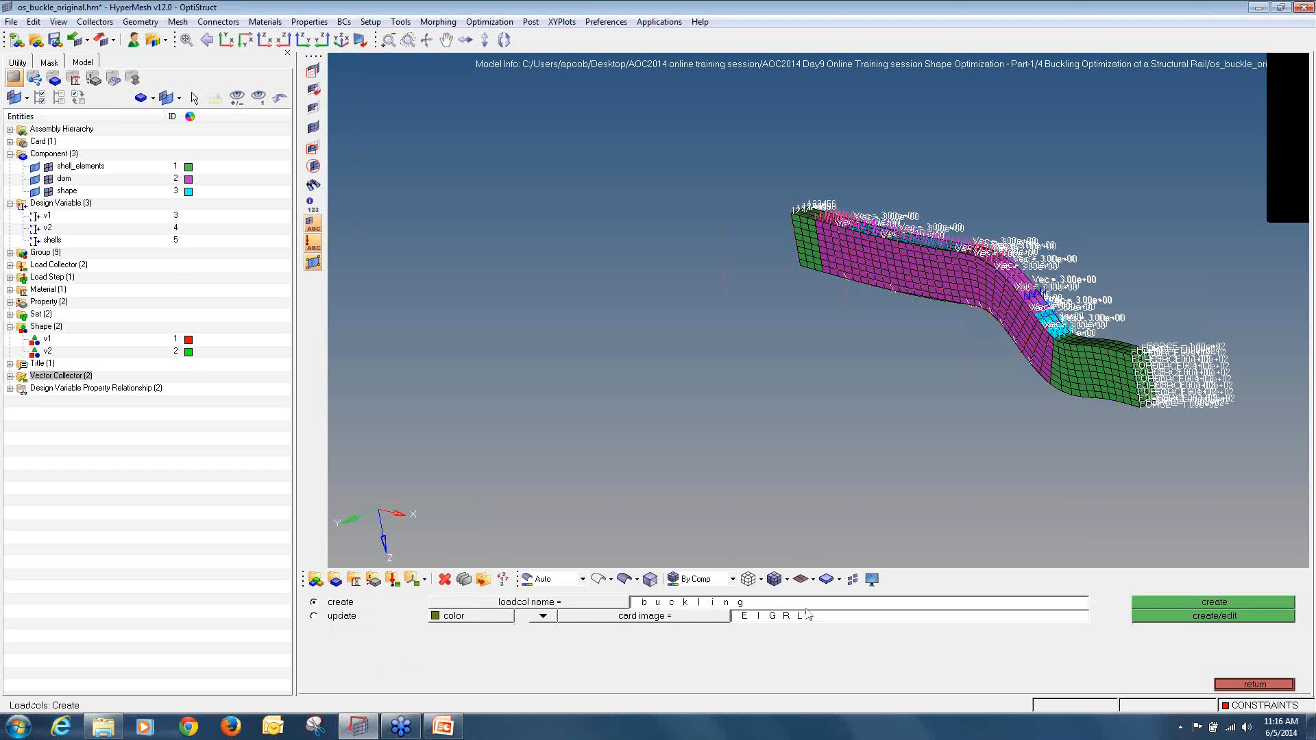
click(1234, 617)
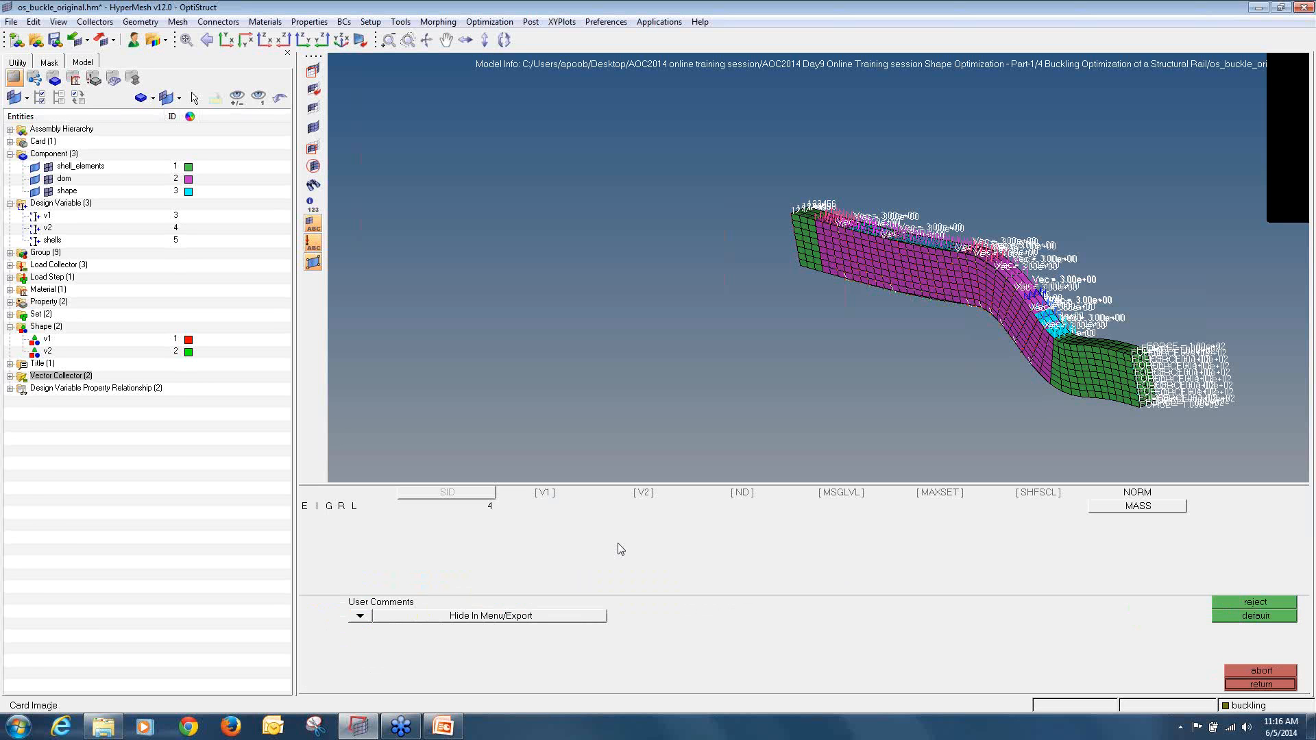
- Set the EIGRL card's V1 to 0.01, V2 to 100 and ND to 20, and list the load collectors
click(551, 499)
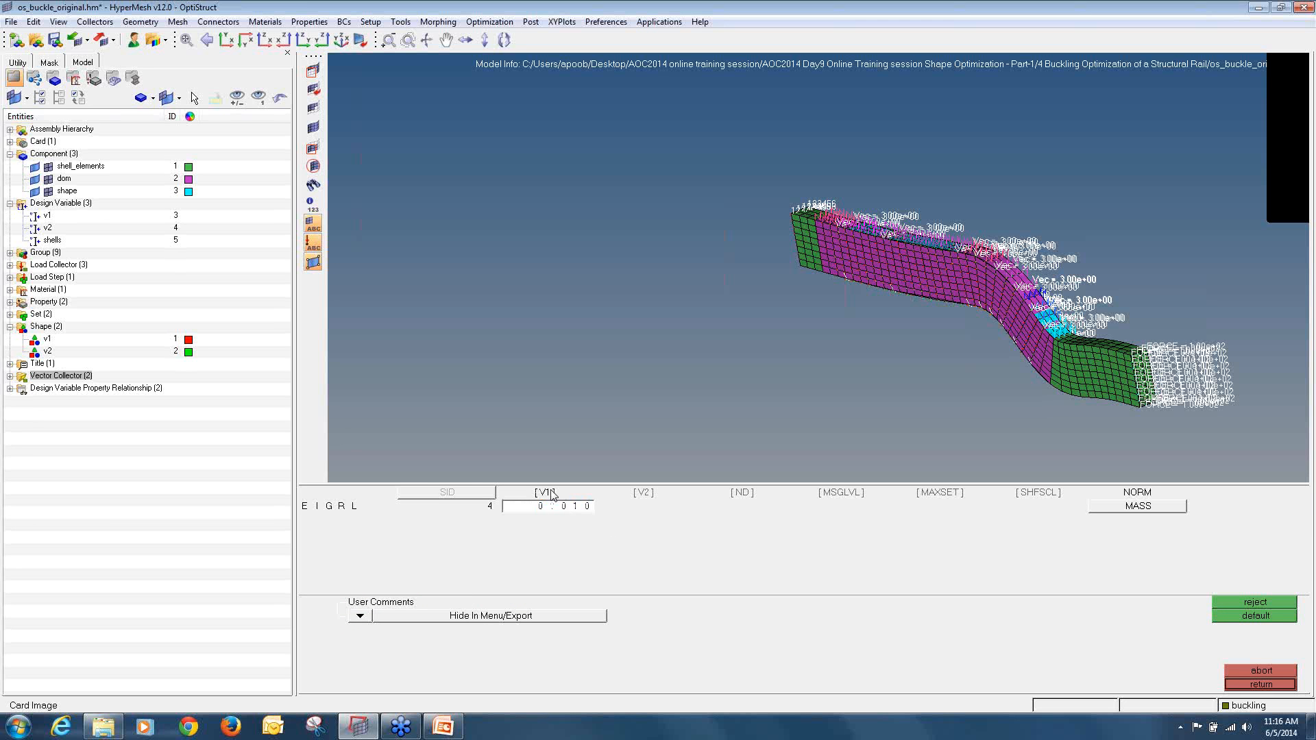
click(636, 494)
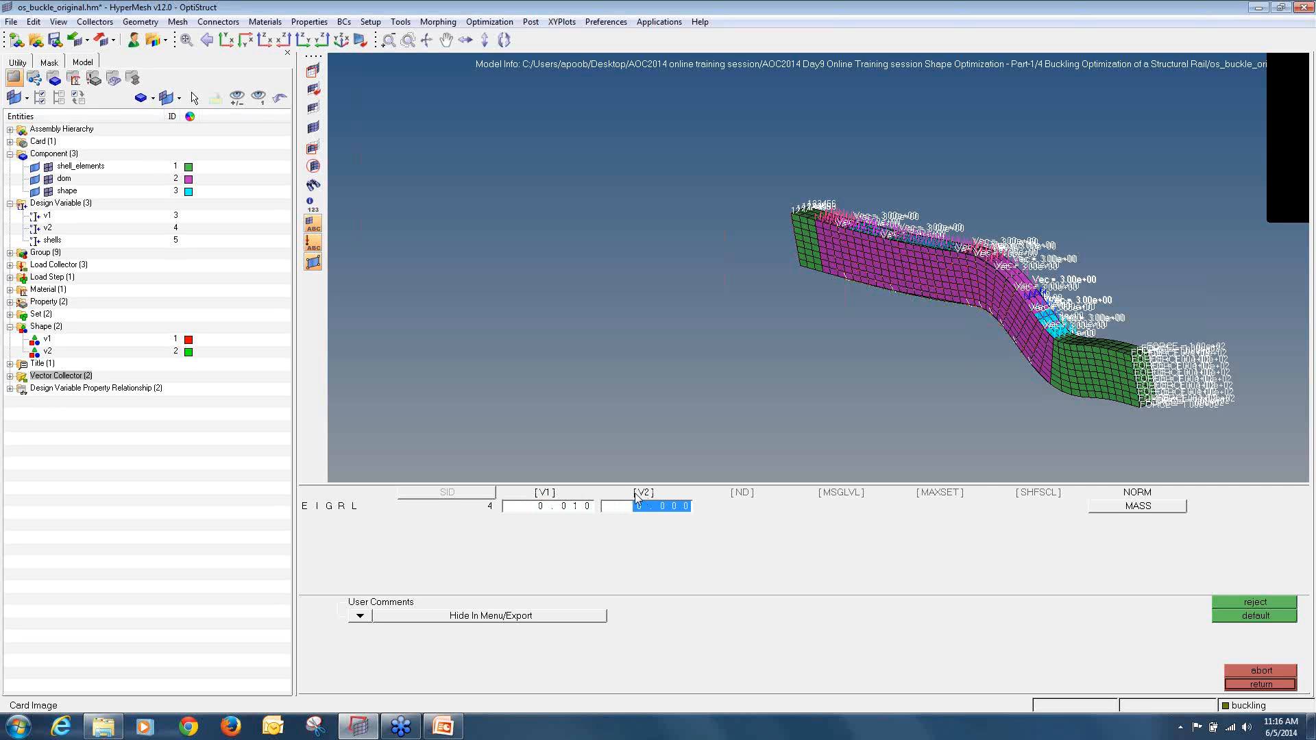
text(100)
click(739, 493)
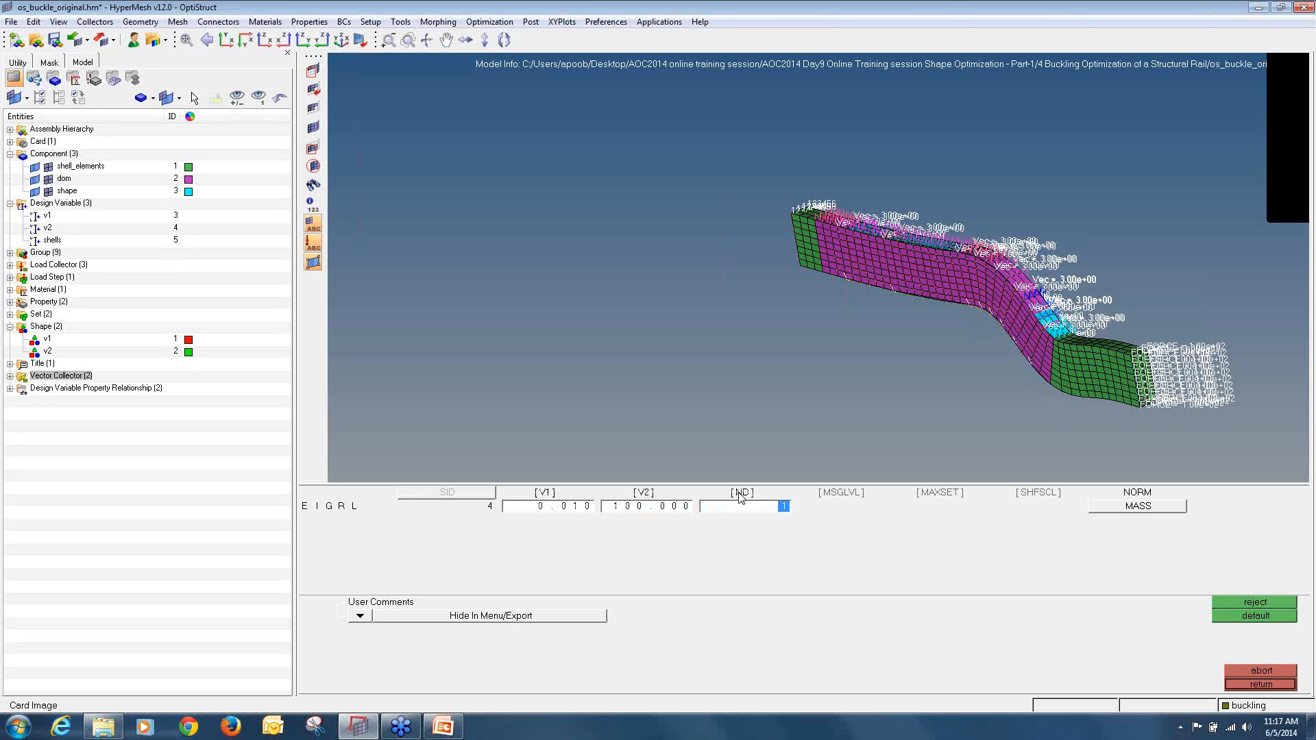
text(20)
click(1271, 682)
click(1268, 684)
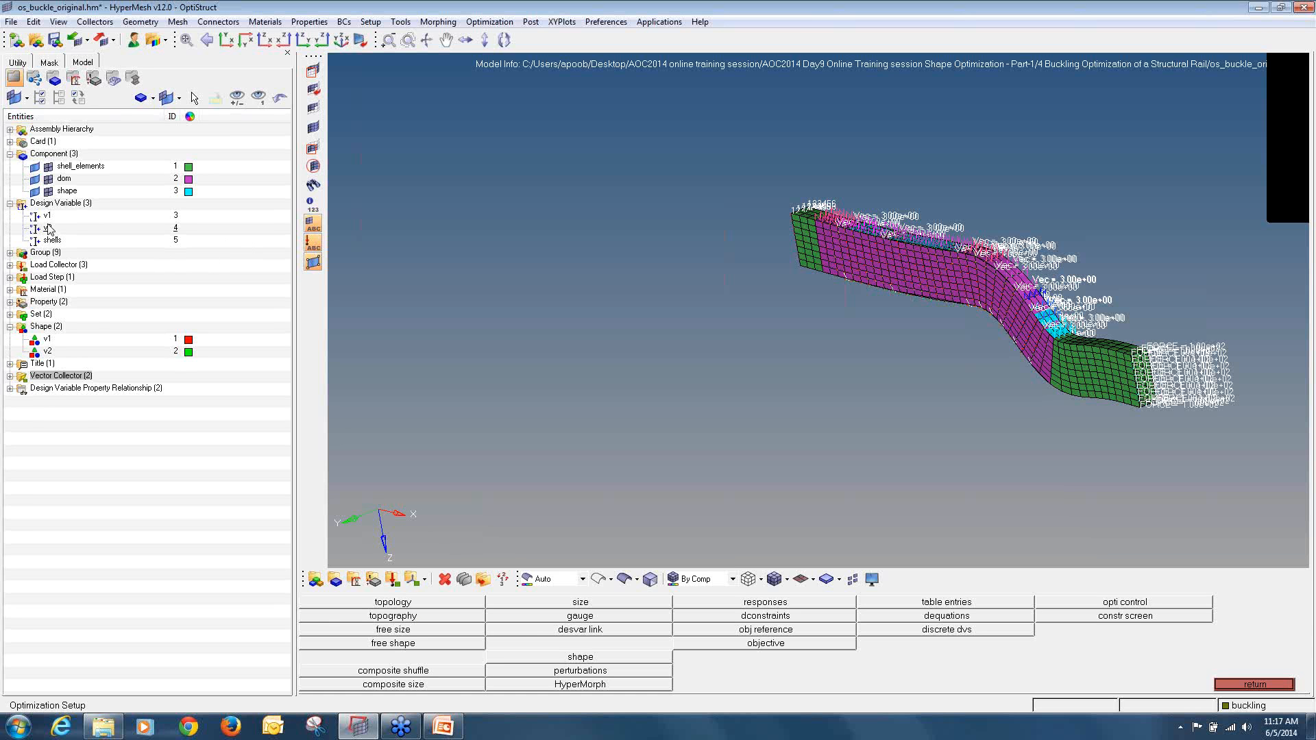
click(10, 265)
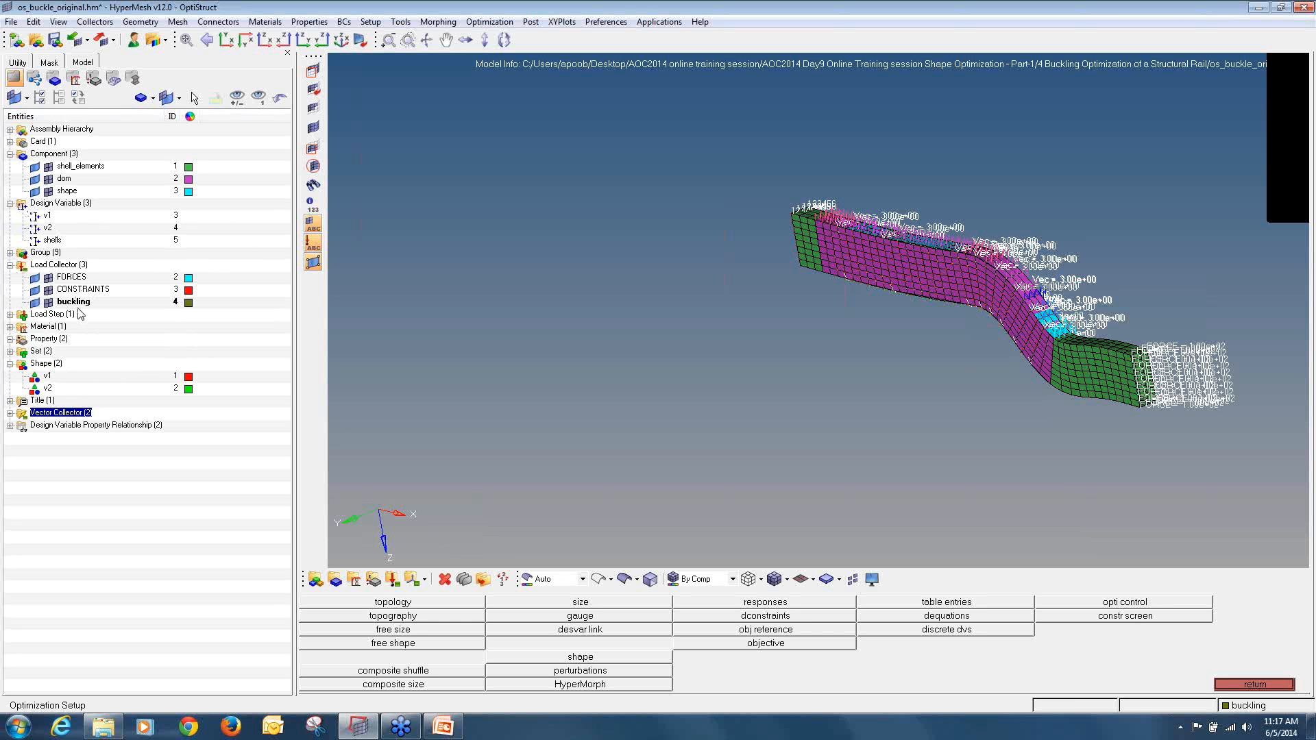
- Start a load step named Buckling and set its type to linear buckling
click(1265, 685)
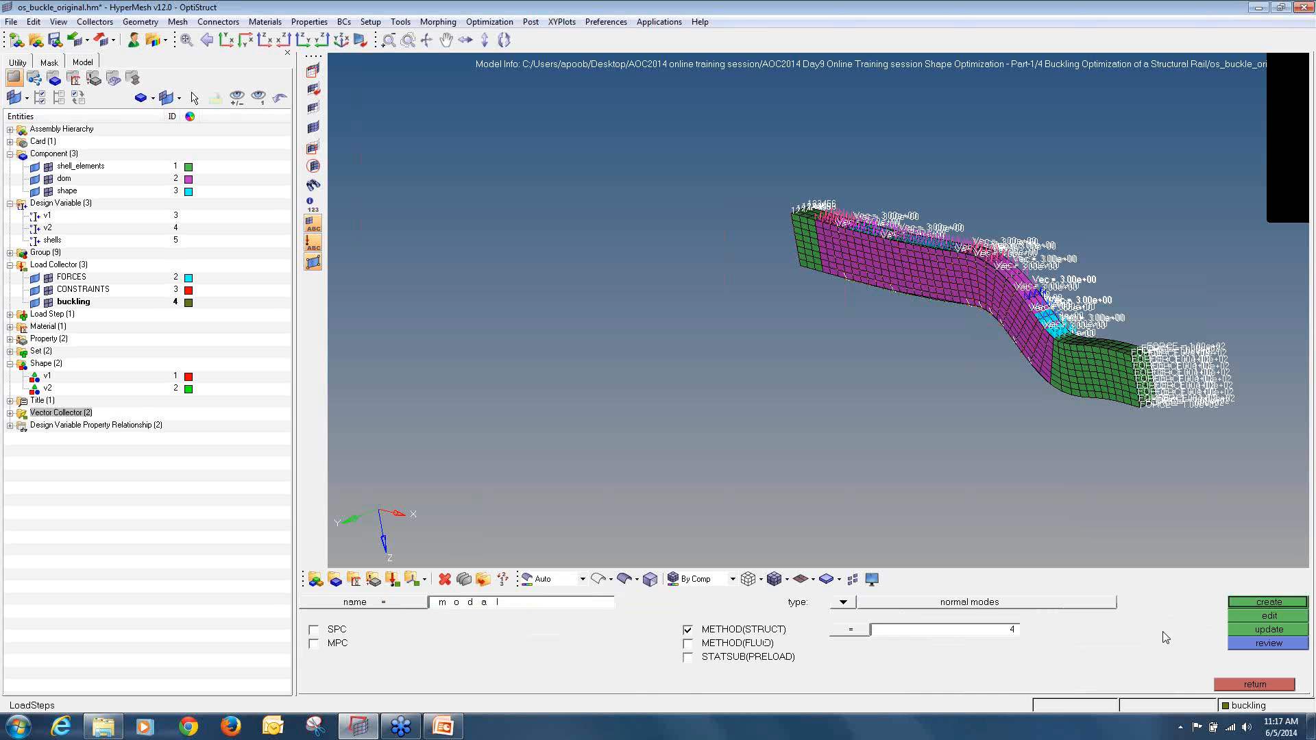
click(1164, 631)
click(485, 603)
text(Buckling)
click(843, 603)
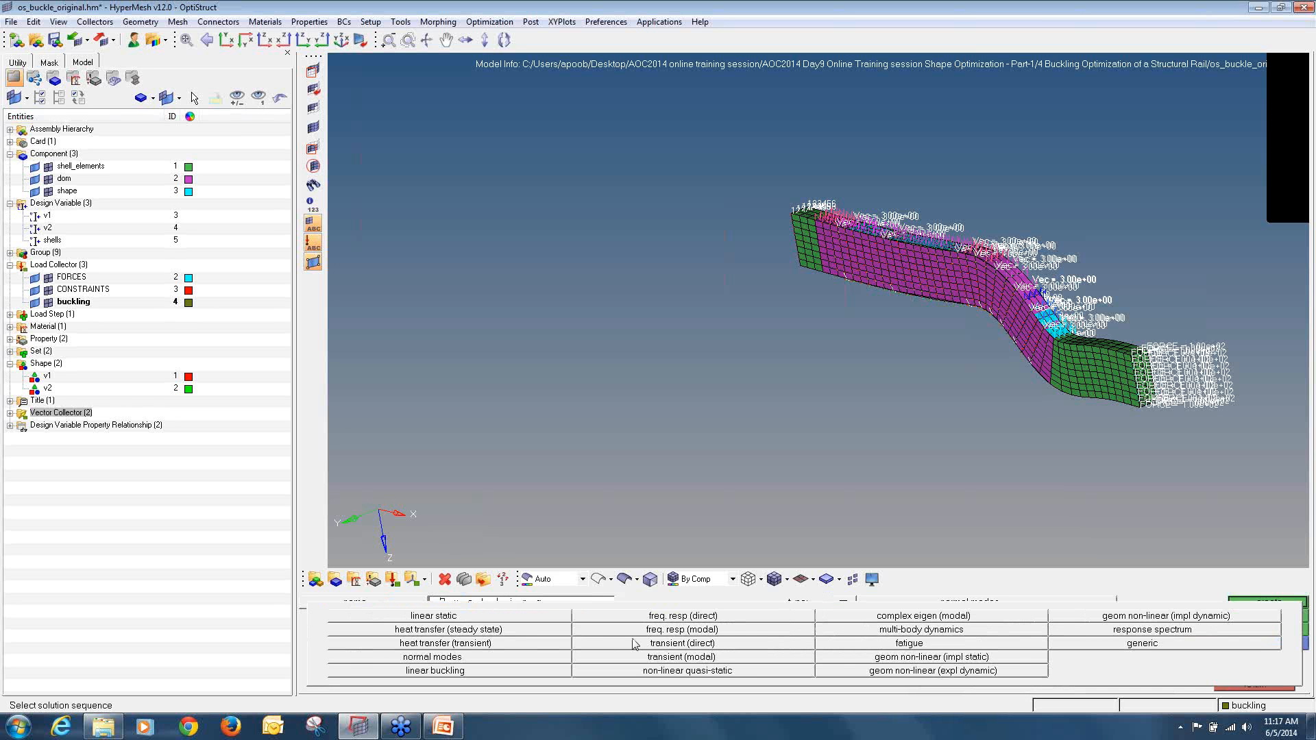
click(488, 671)
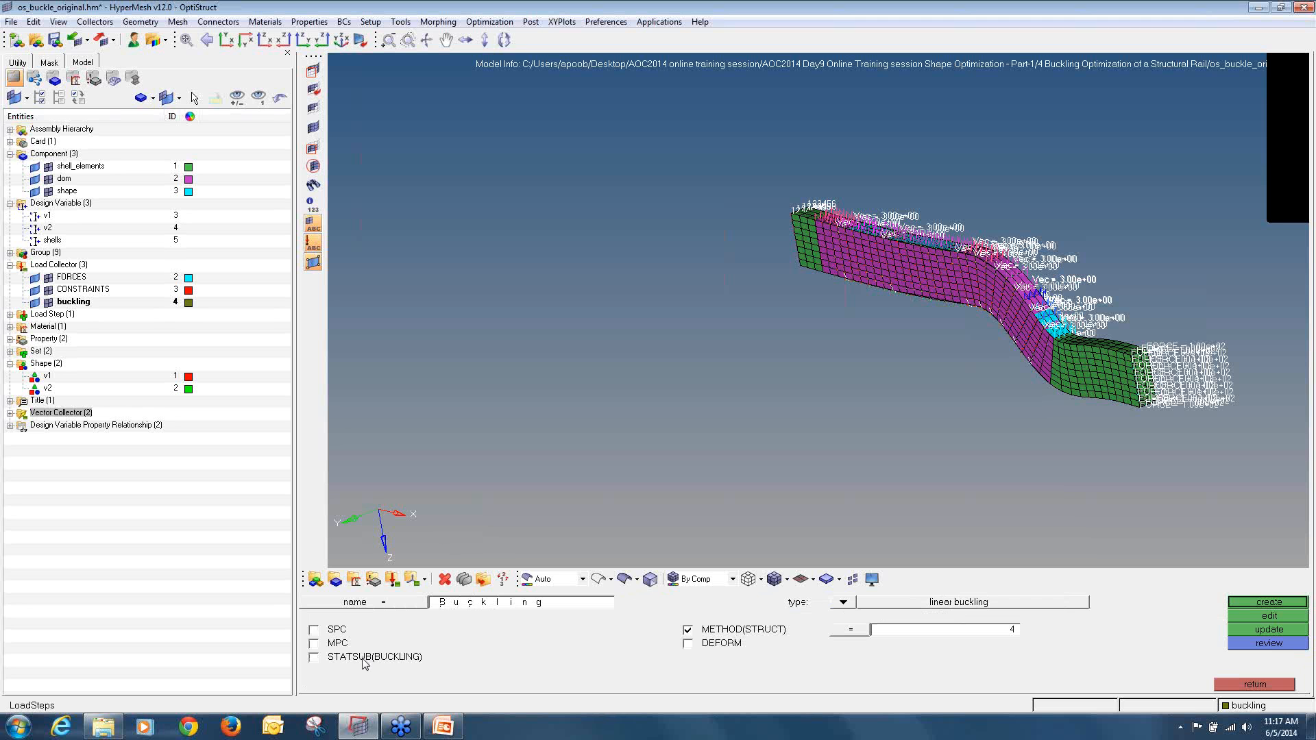
- Reference LINEAR as STATSUB(BUCKLING) and the buckling collector as METHOD(STRUCT), create the load step and list the load steps
click(364, 660)
click(487, 658)
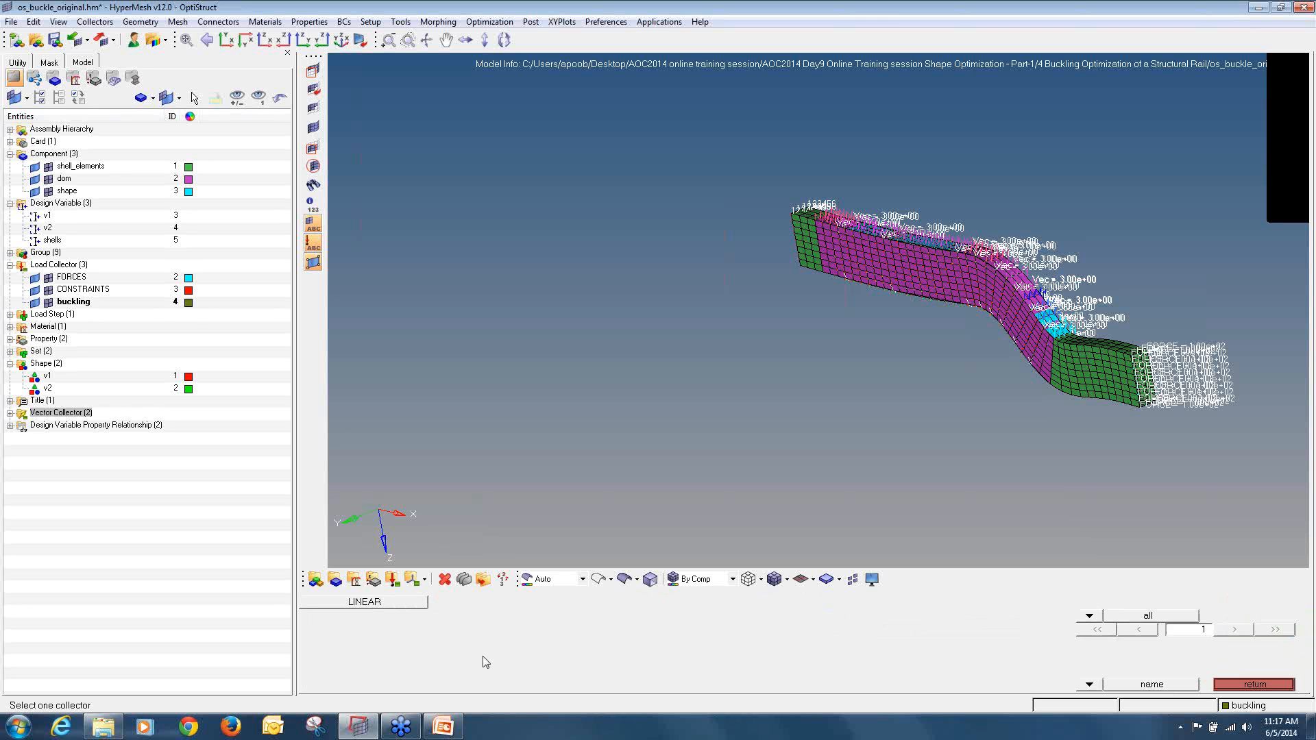
click(365, 602)
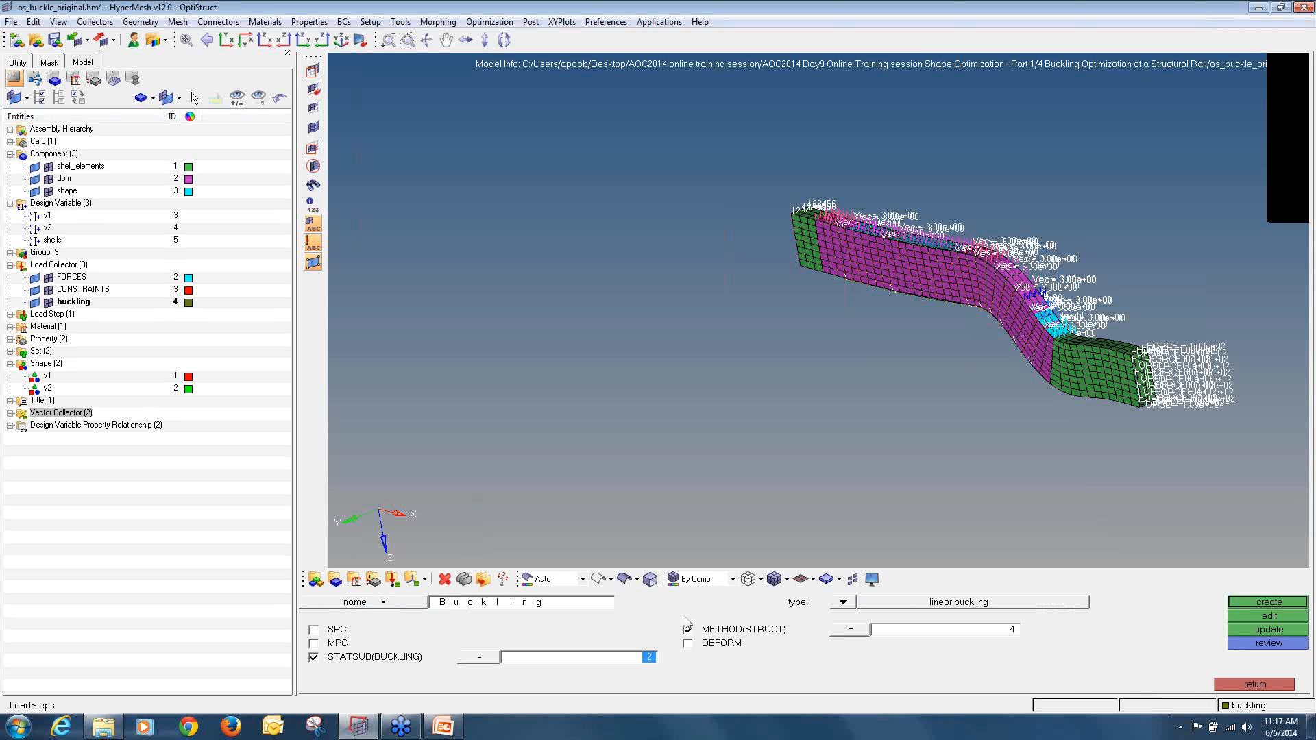
click(994, 630)
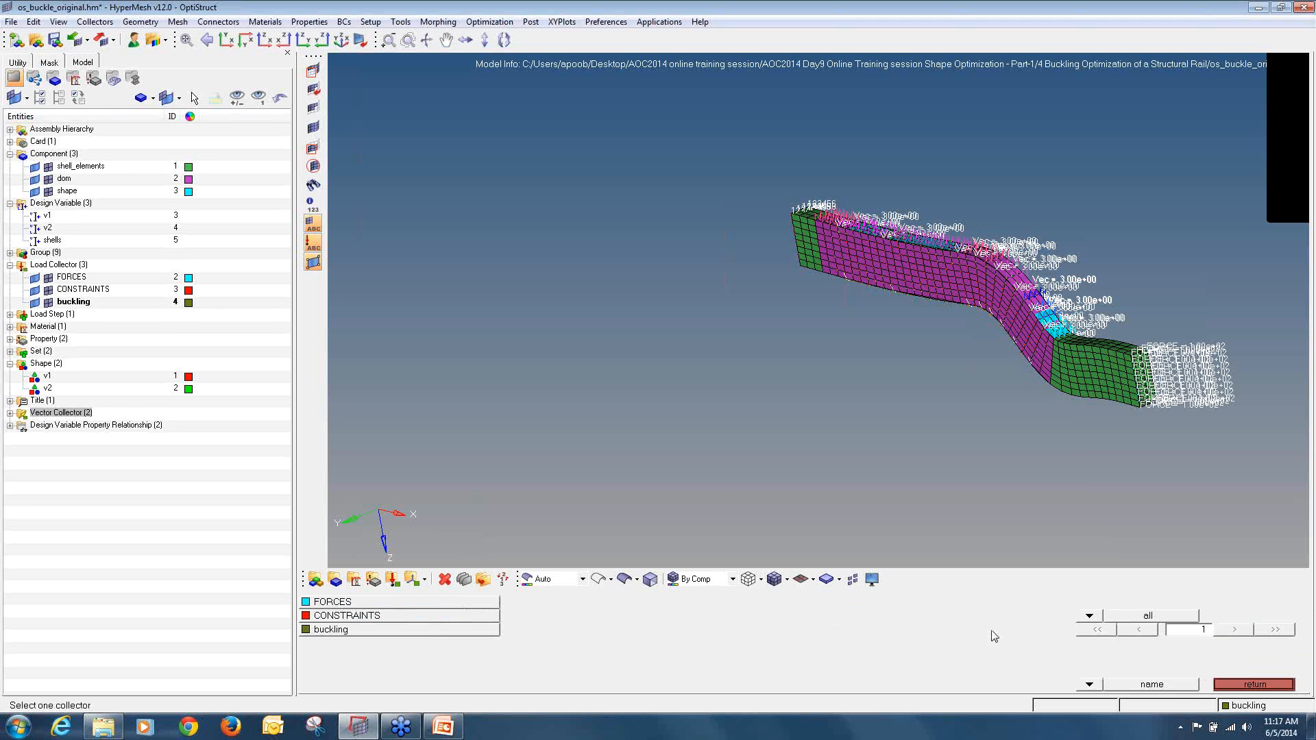
click(436, 634)
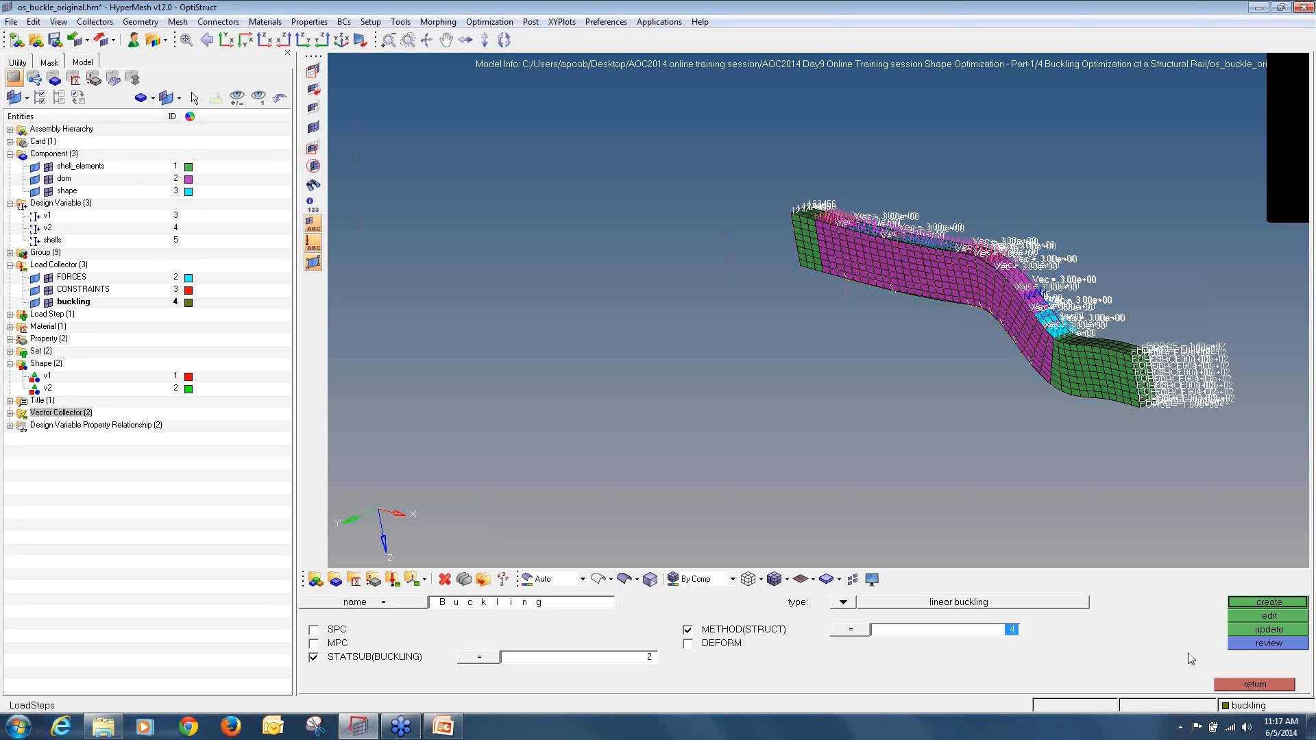
click(1288, 604)
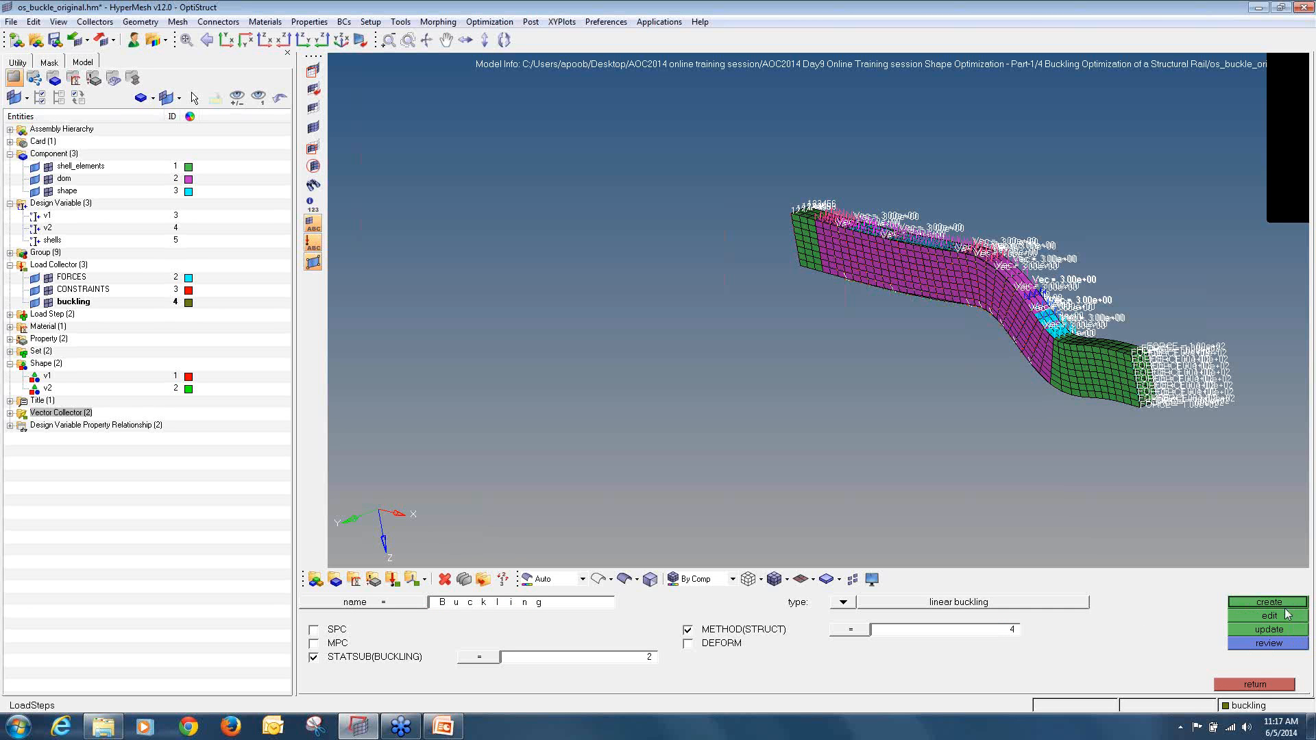
click(1256, 684)
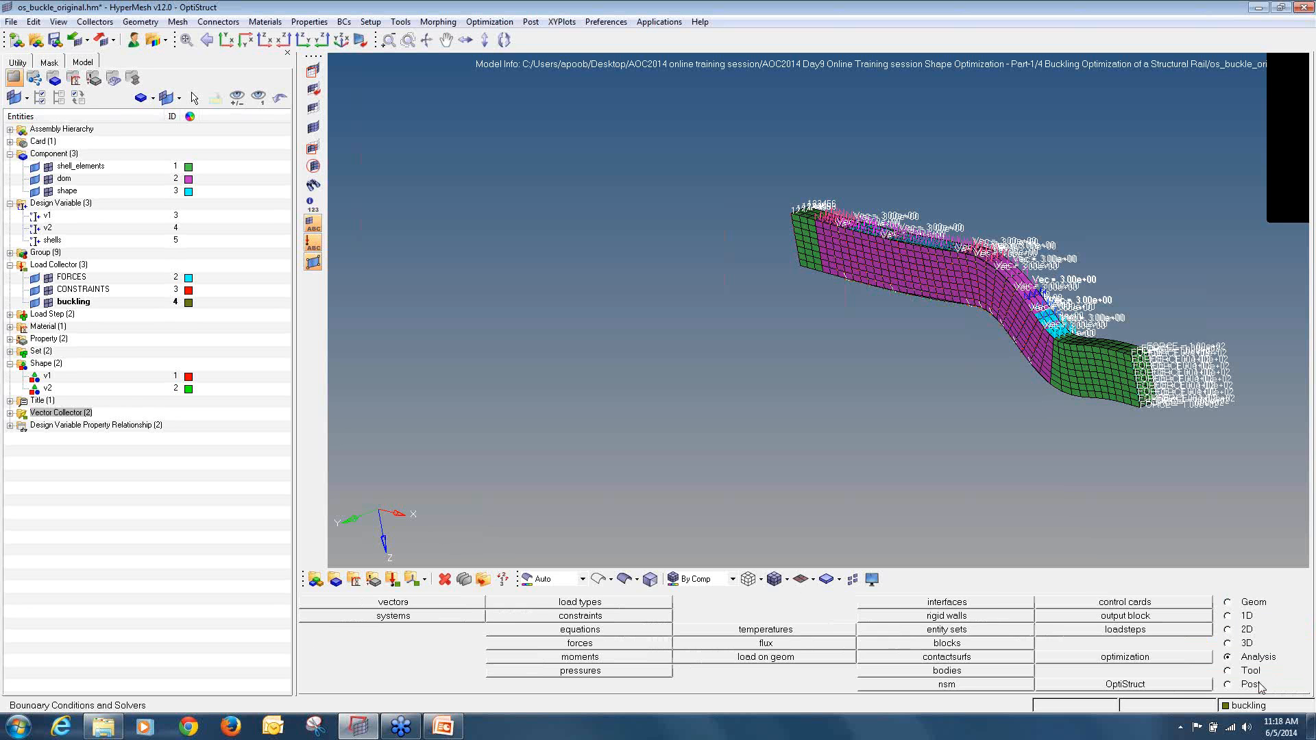
click(10, 314)
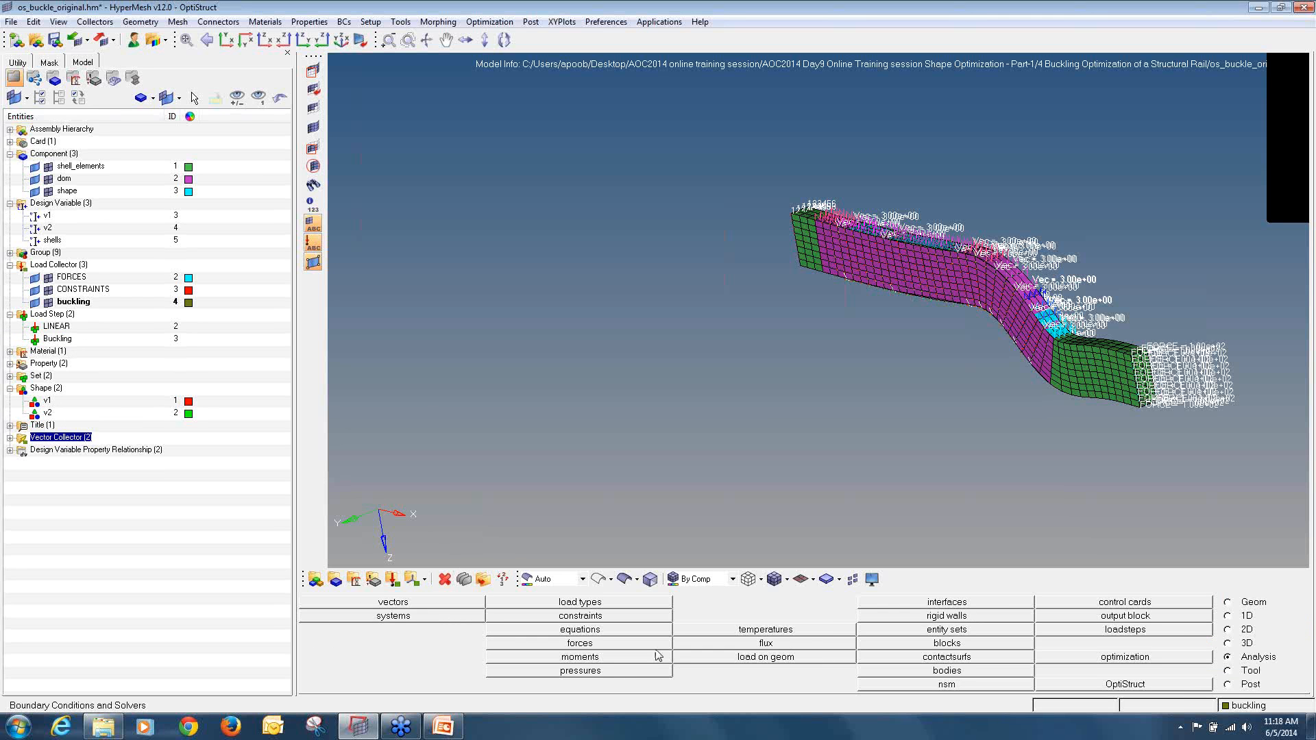
- Create an optimization response named buckle of type buckling for mode number 1
click(1092, 659)
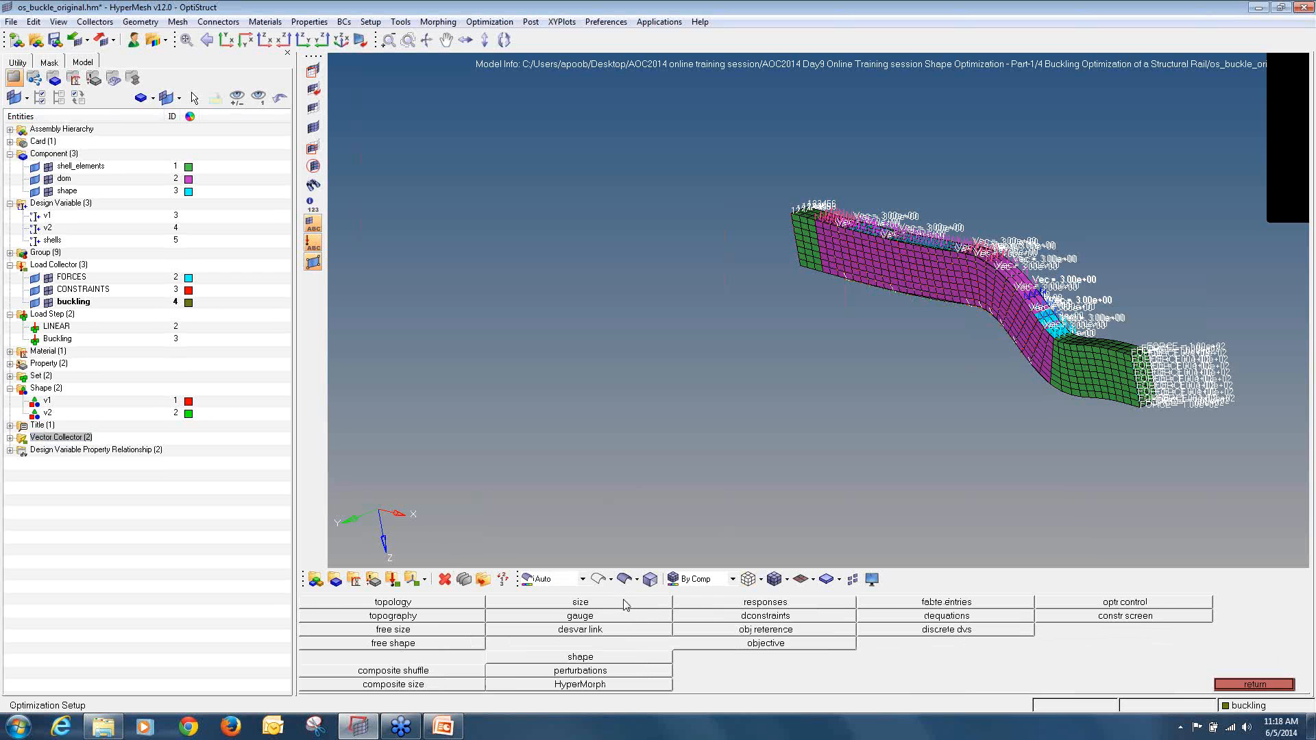
click(698, 607)
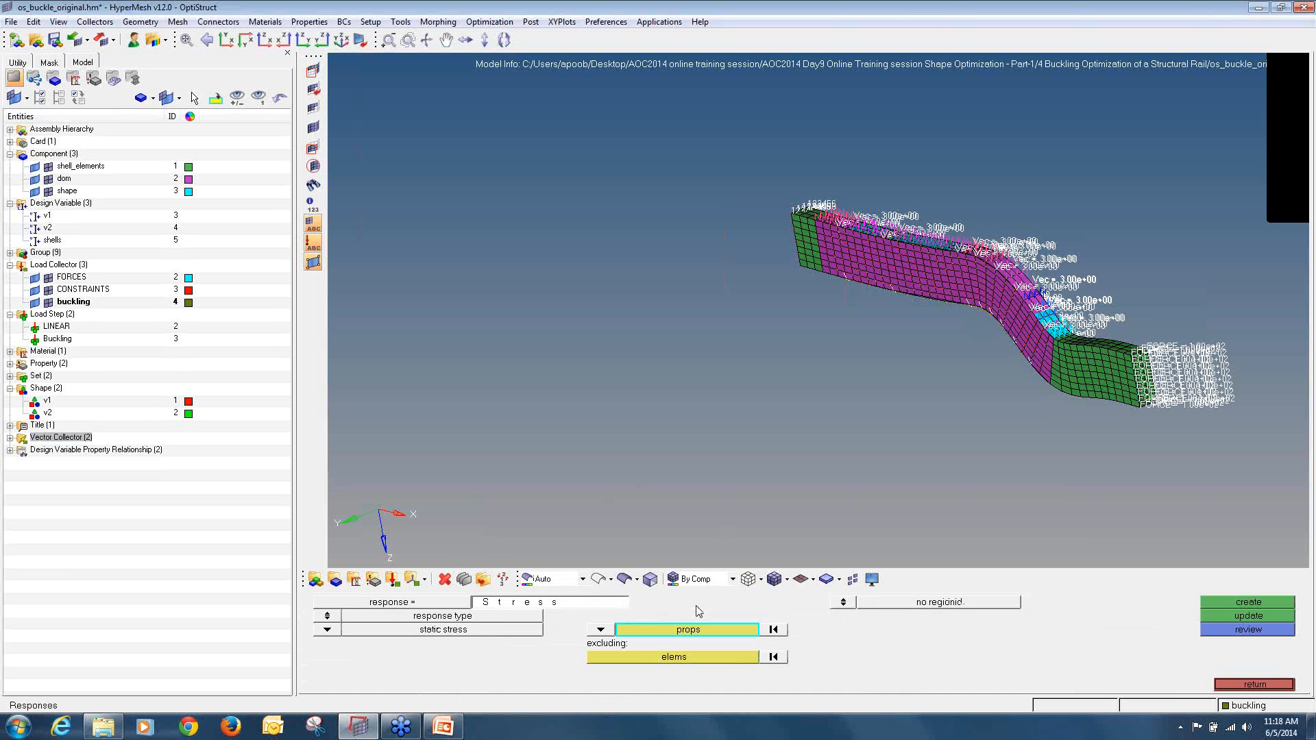
click(605, 606)
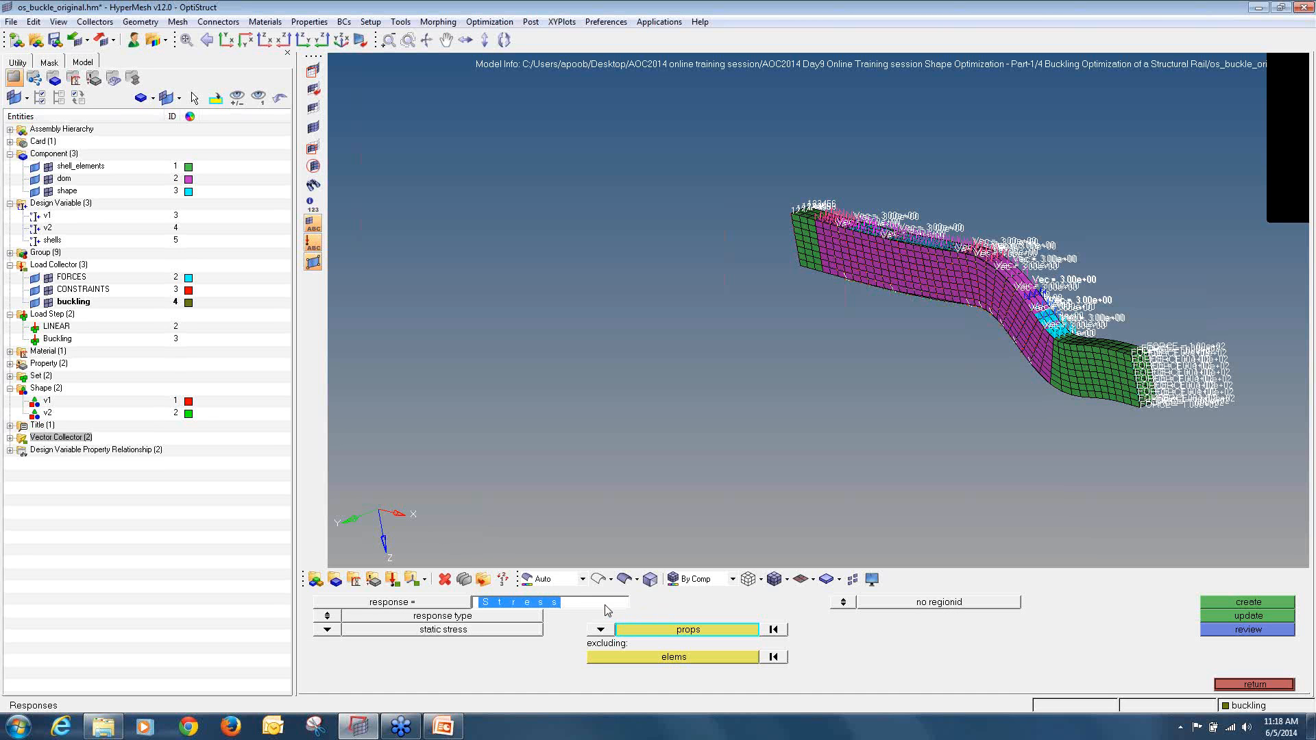
text(bu)
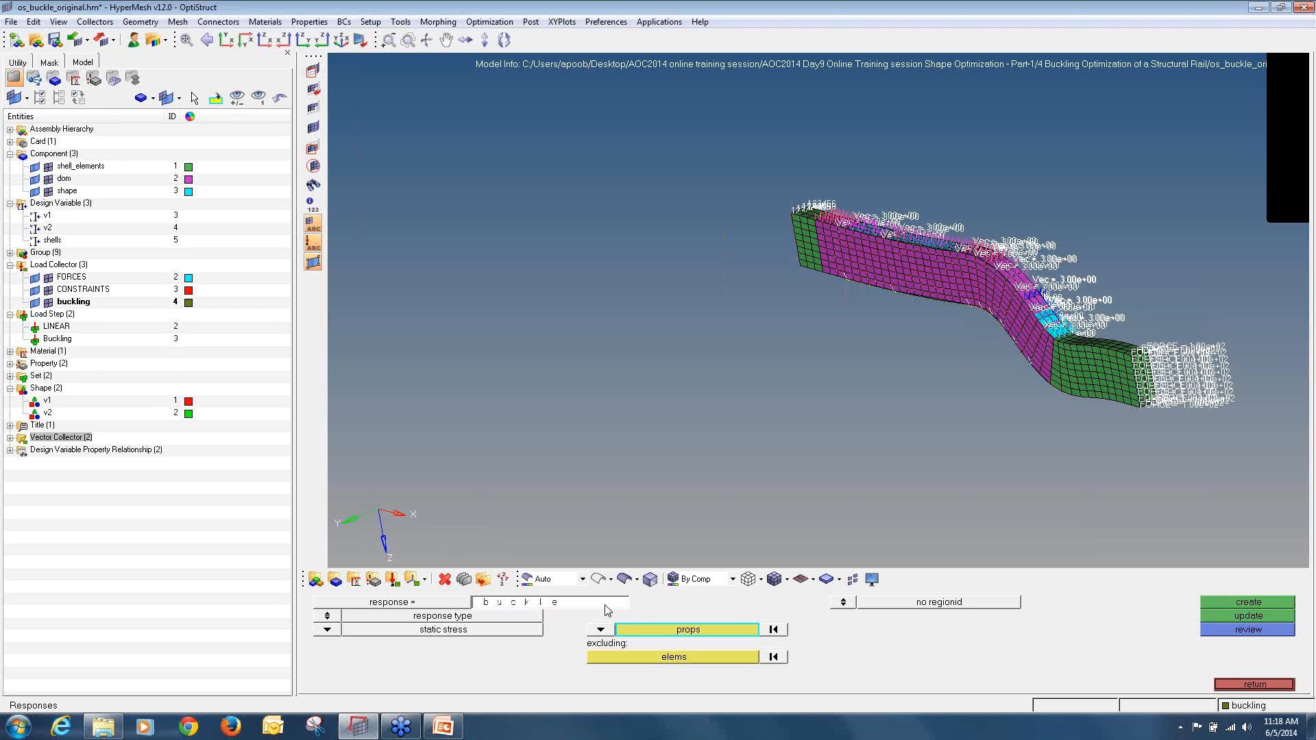
text(ckle)
click(324, 631)
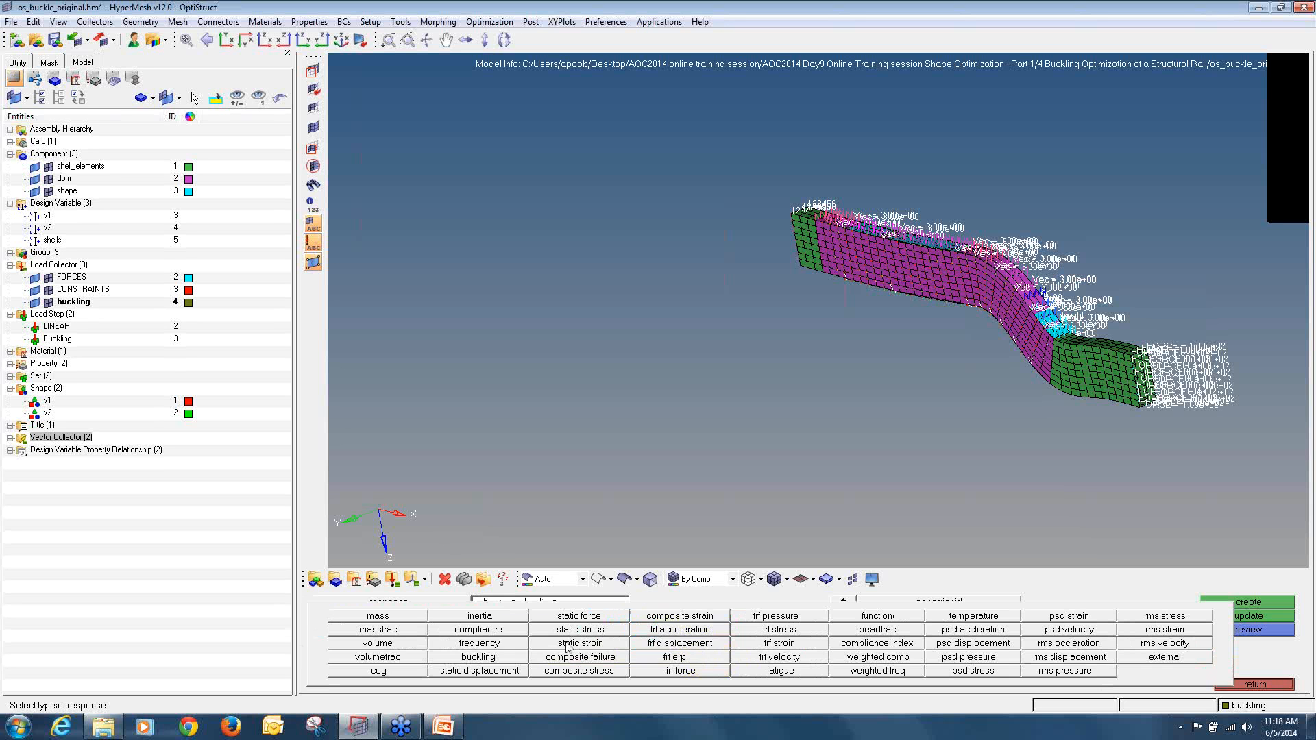
click(517, 659)
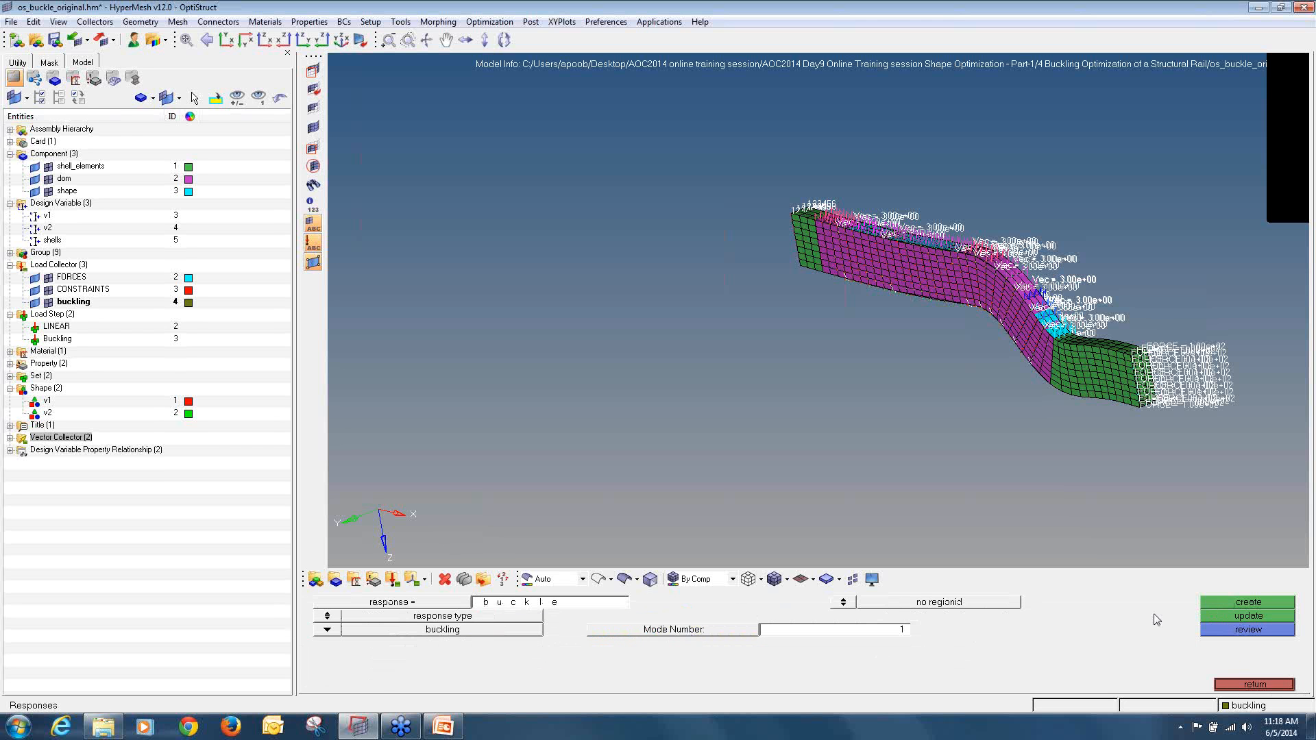
click(1240, 606)
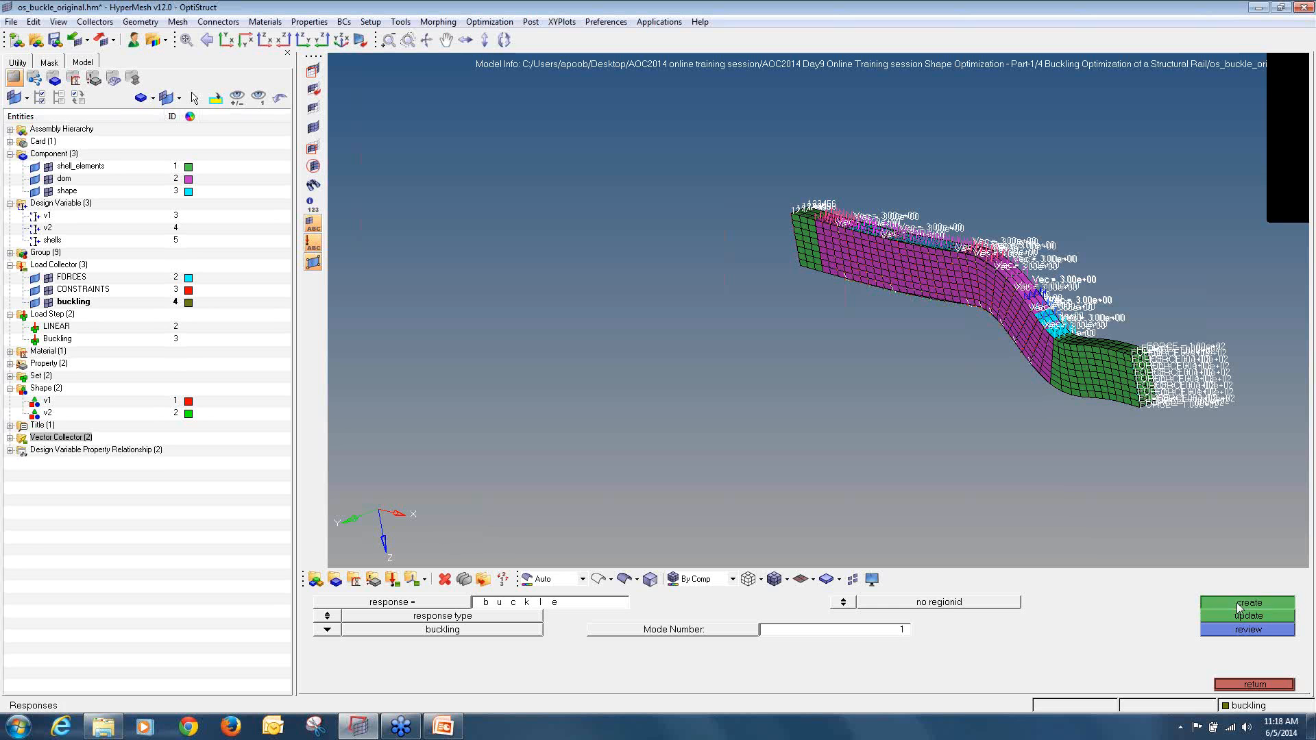
- Create a static stress response named von for the dom property, using von mises on both surfaces
click(620, 610)
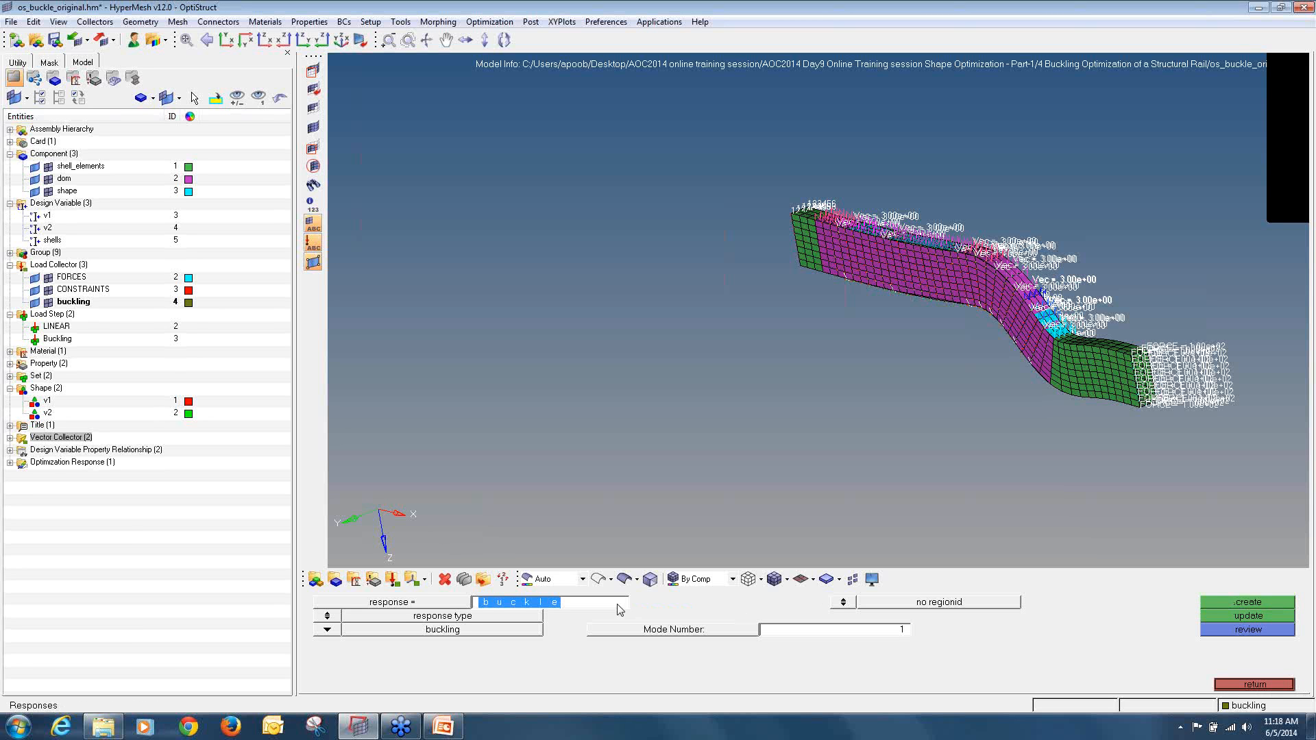
text(vcn)
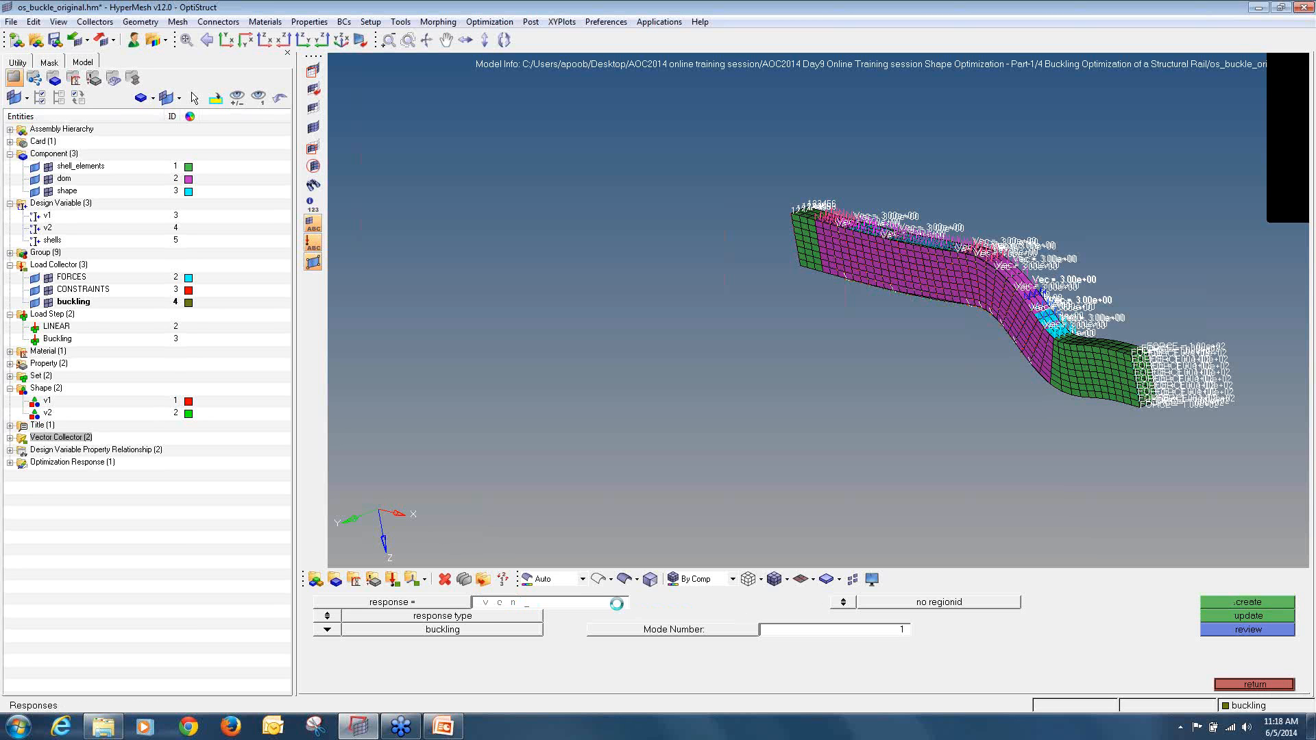
click(334, 631)
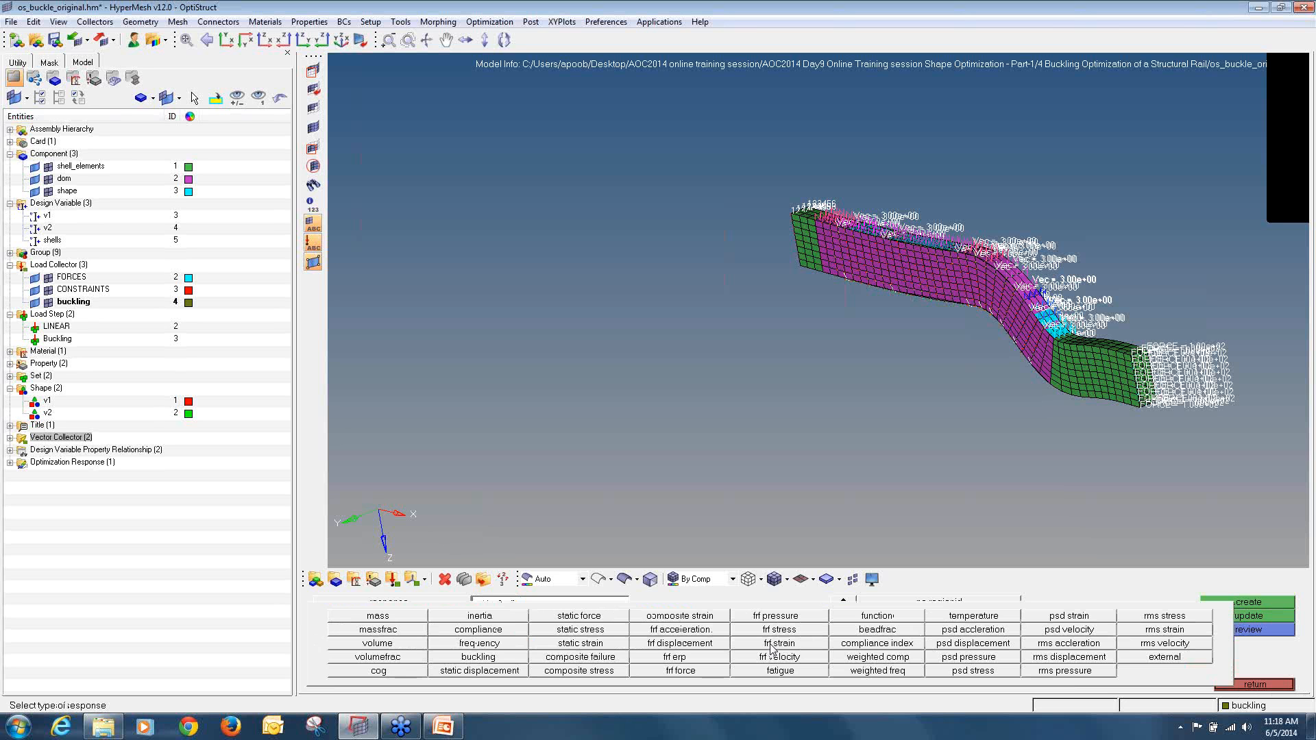
click(609, 631)
click(728, 631)
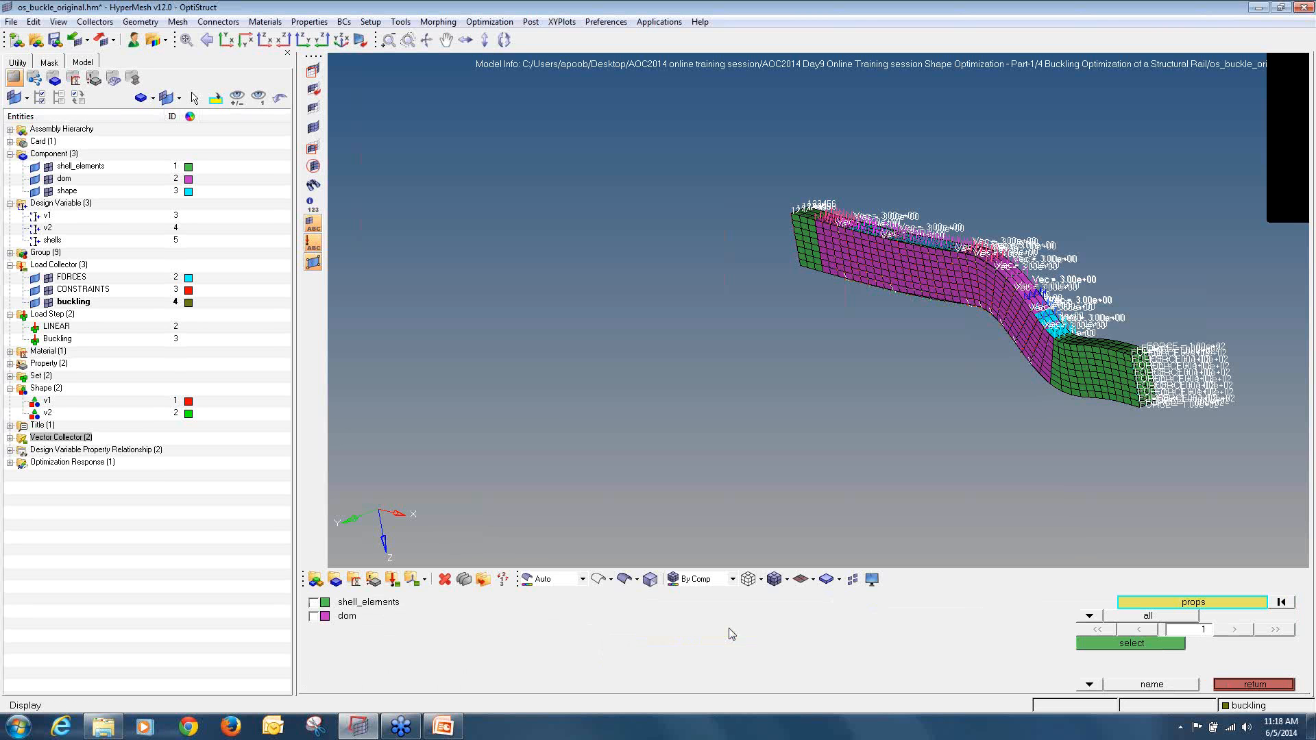
click(314, 616)
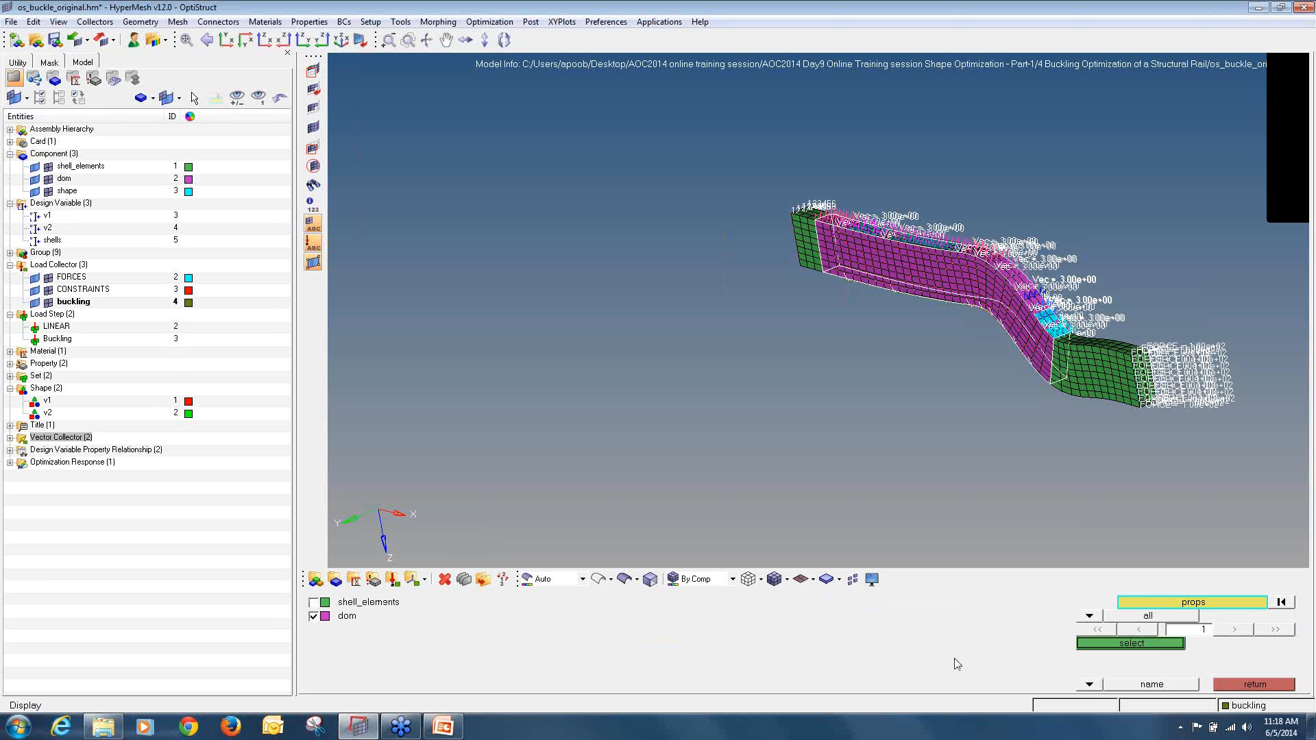
click(1097, 647)
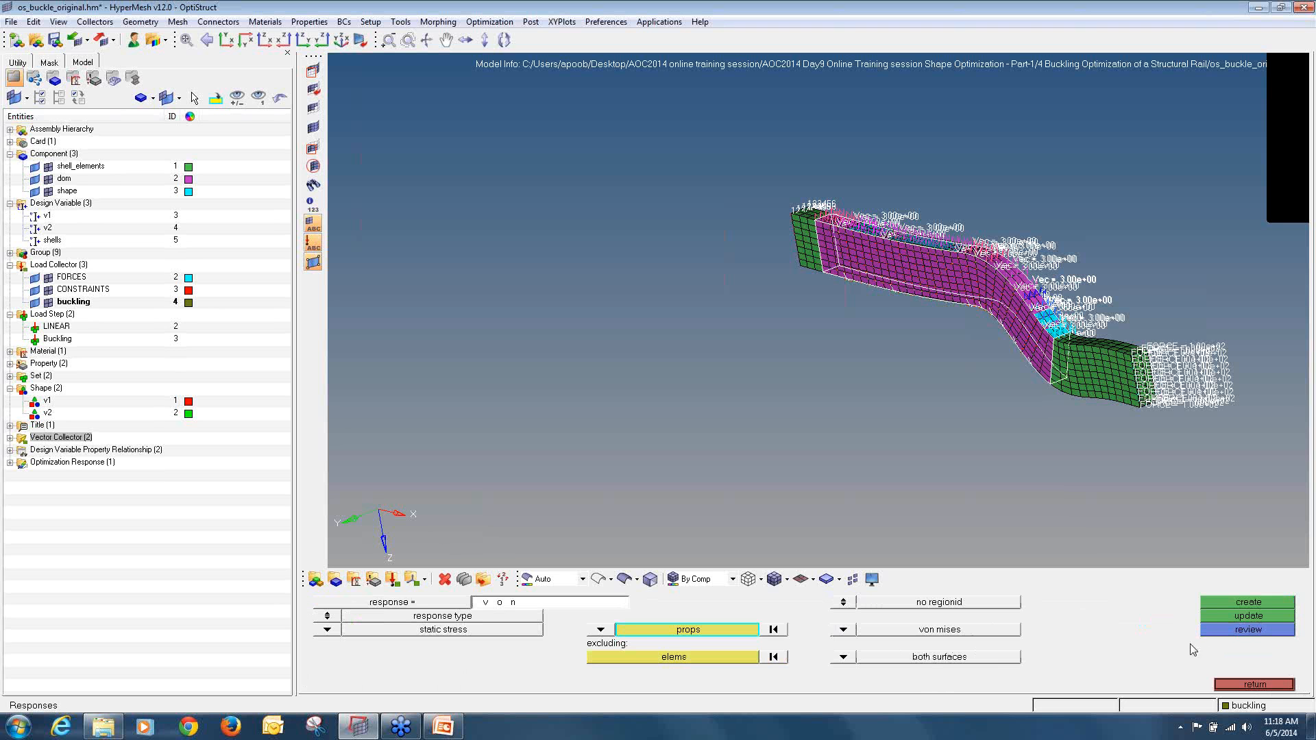
click(1249, 602)
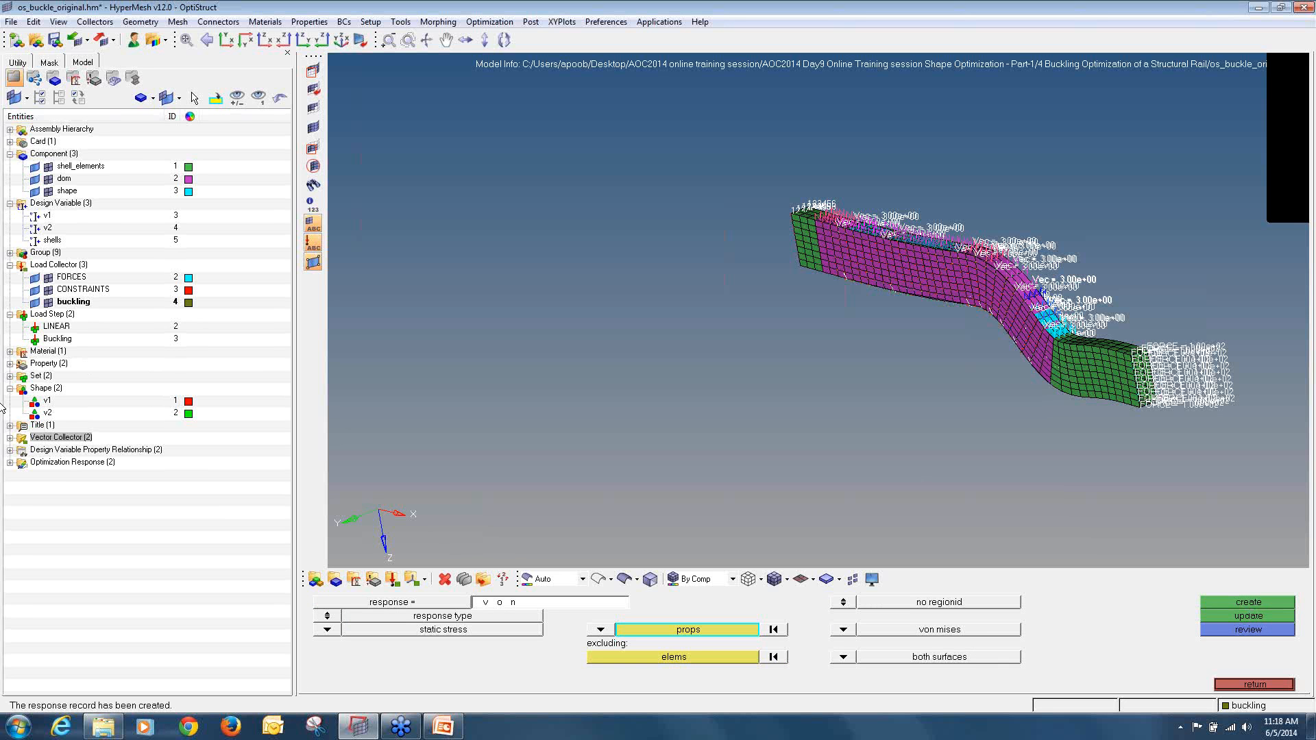
- List the existing optimization responses and start a new response named vol of type volume
click(10, 463)
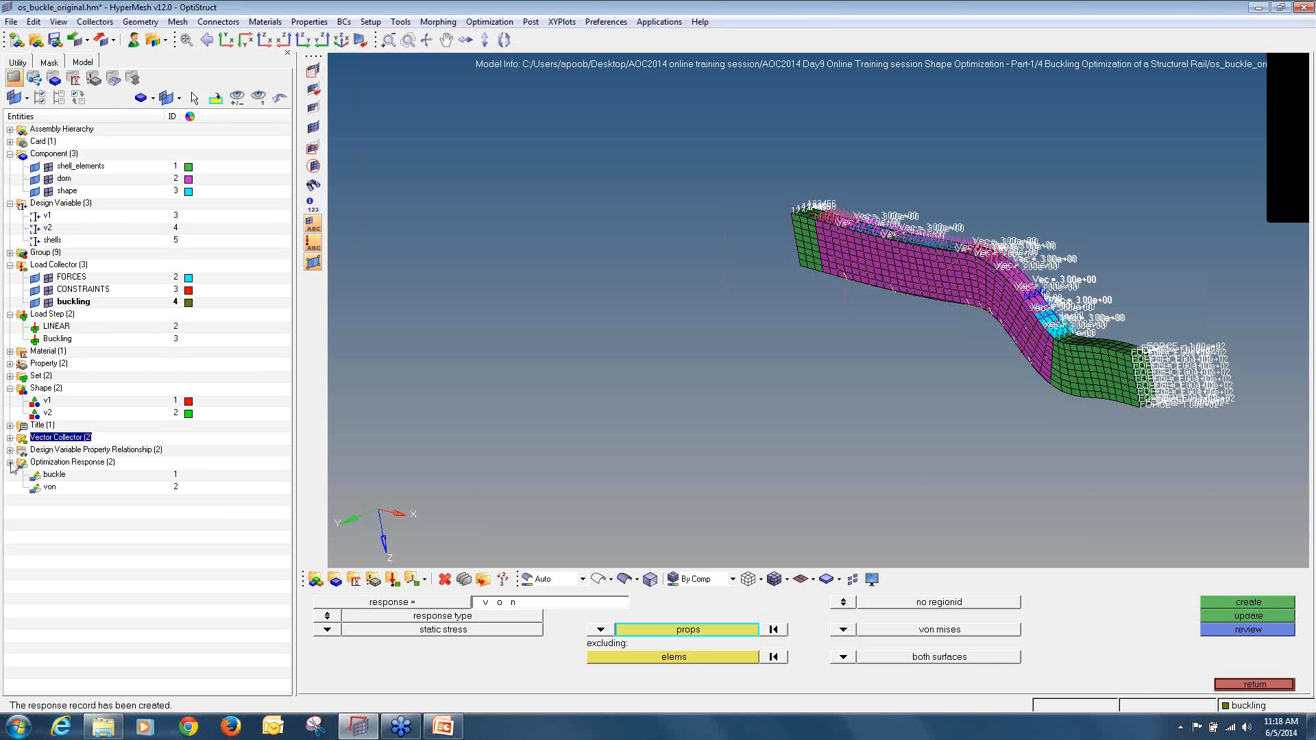
click(114, 516)
click(523, 606)
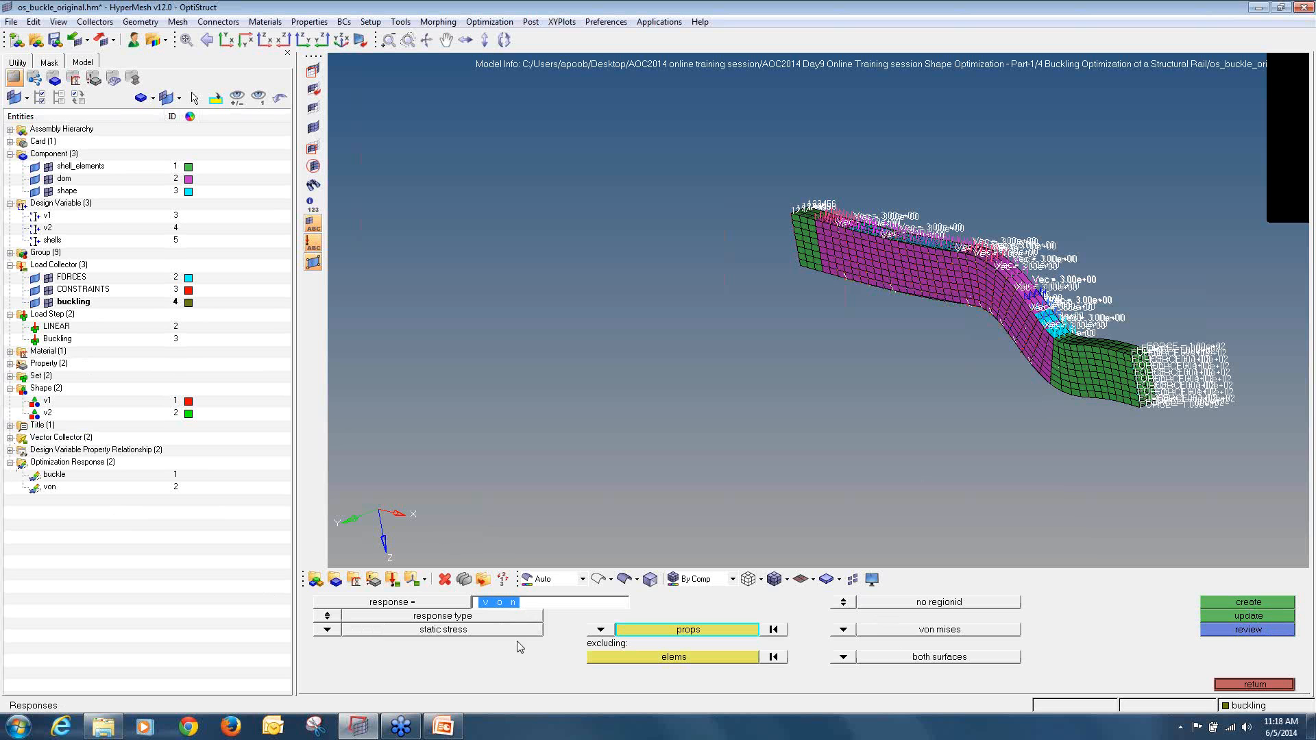
text(v)
click(332, 631)
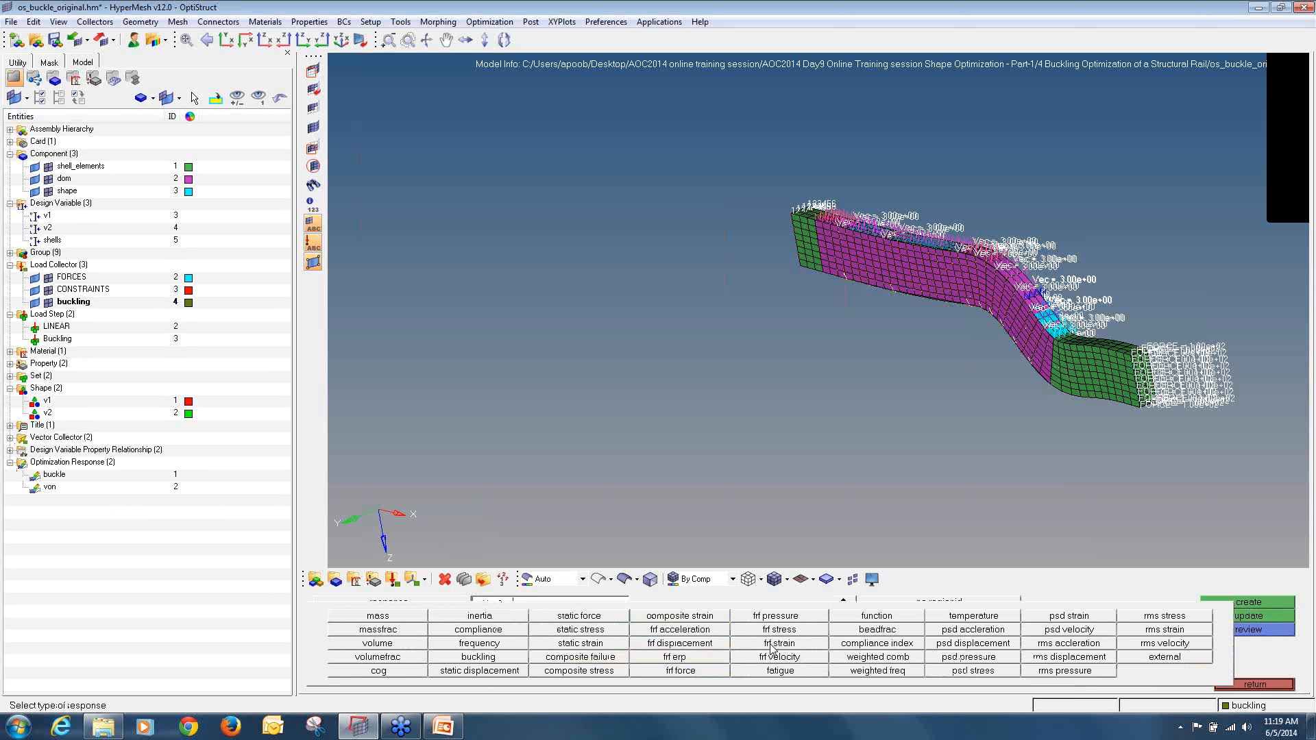
click(405, 646)
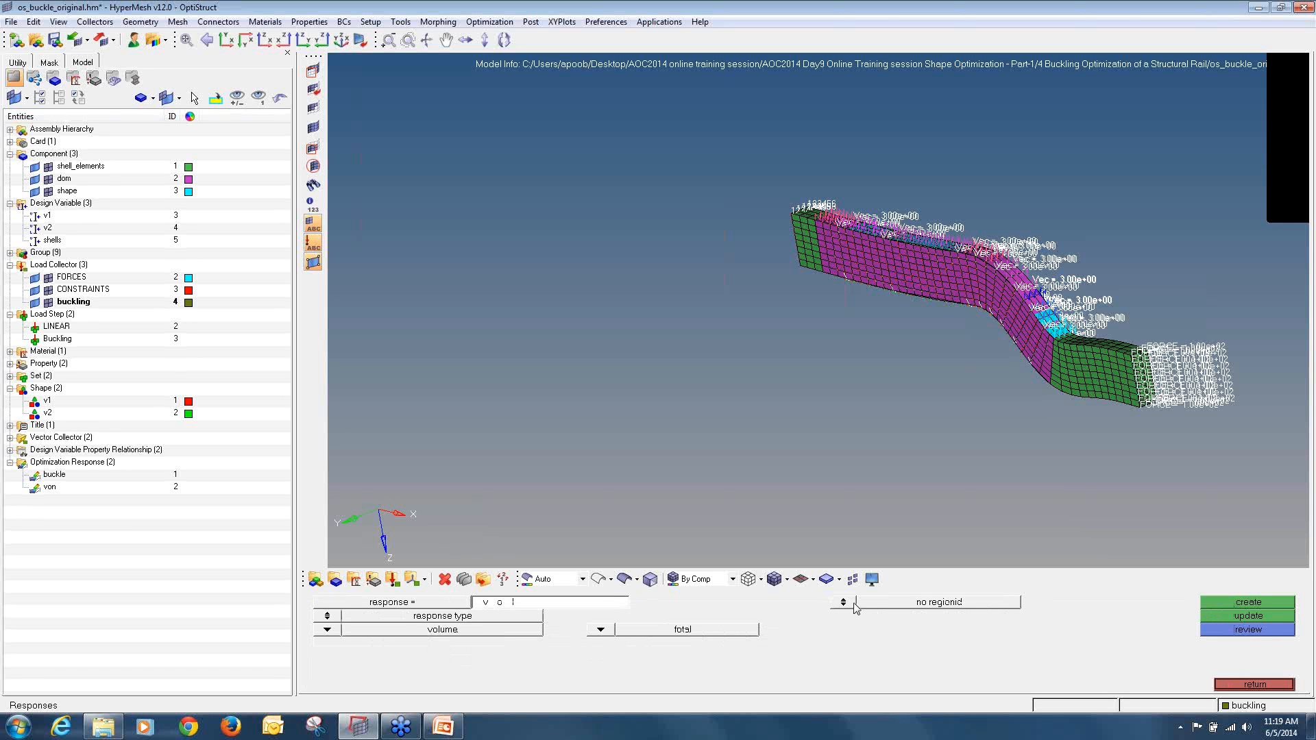
- Apply the vol response by entity to the dom property with no regionid, and create it
click(950, 603)
click(843, 602)
click(601, 630)
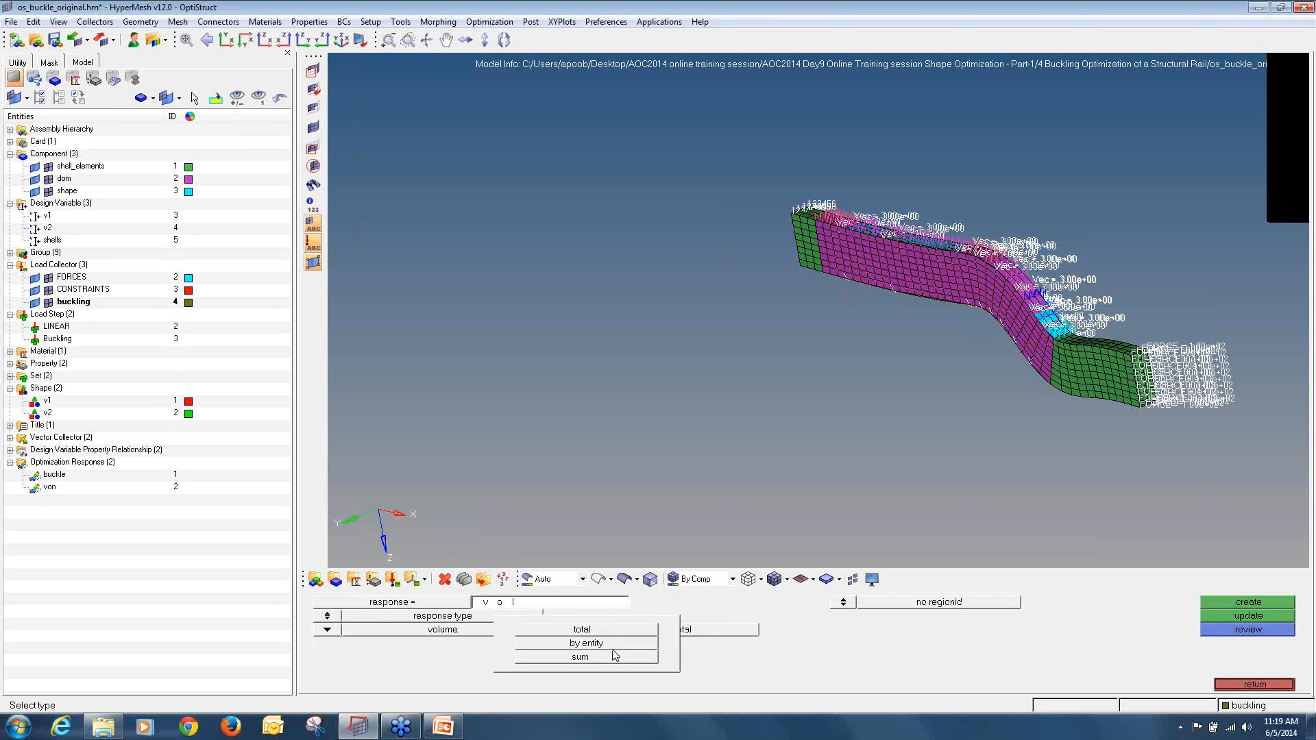
click(617, 644)
click(722, 644)
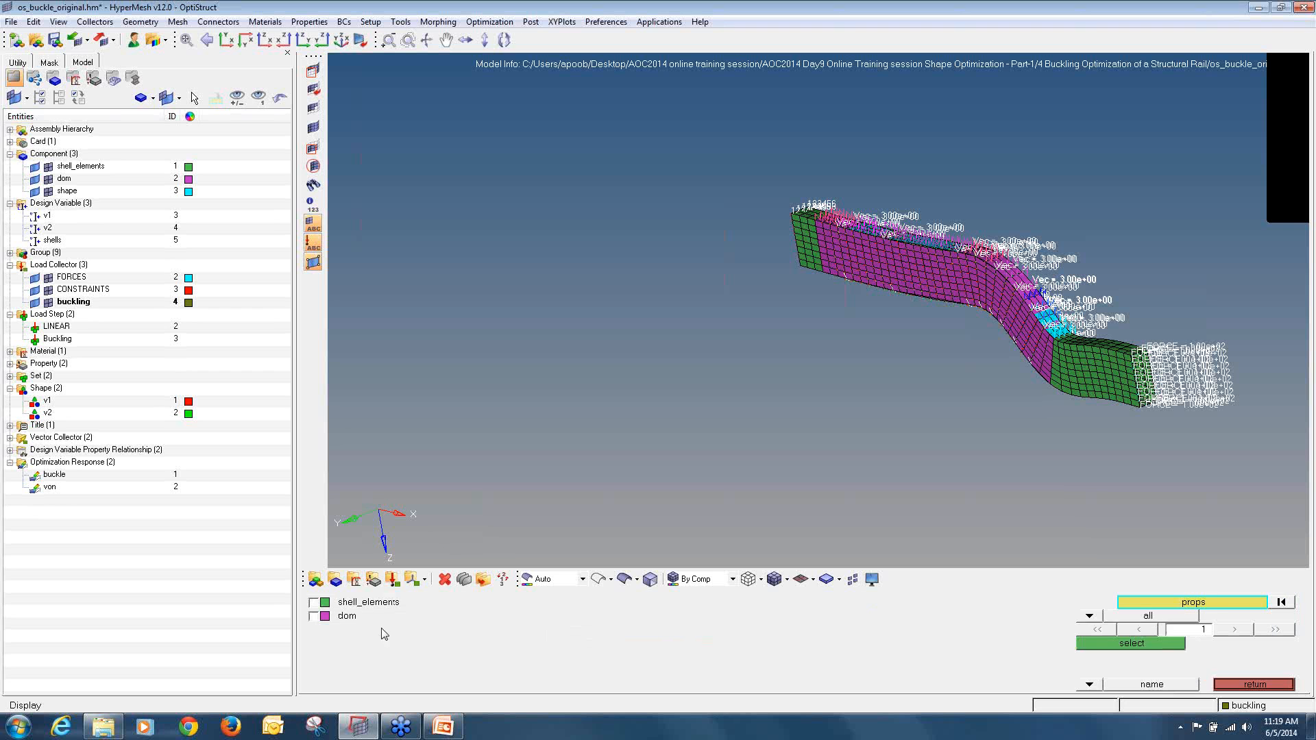
click(348, 617)
click(1103, 645)
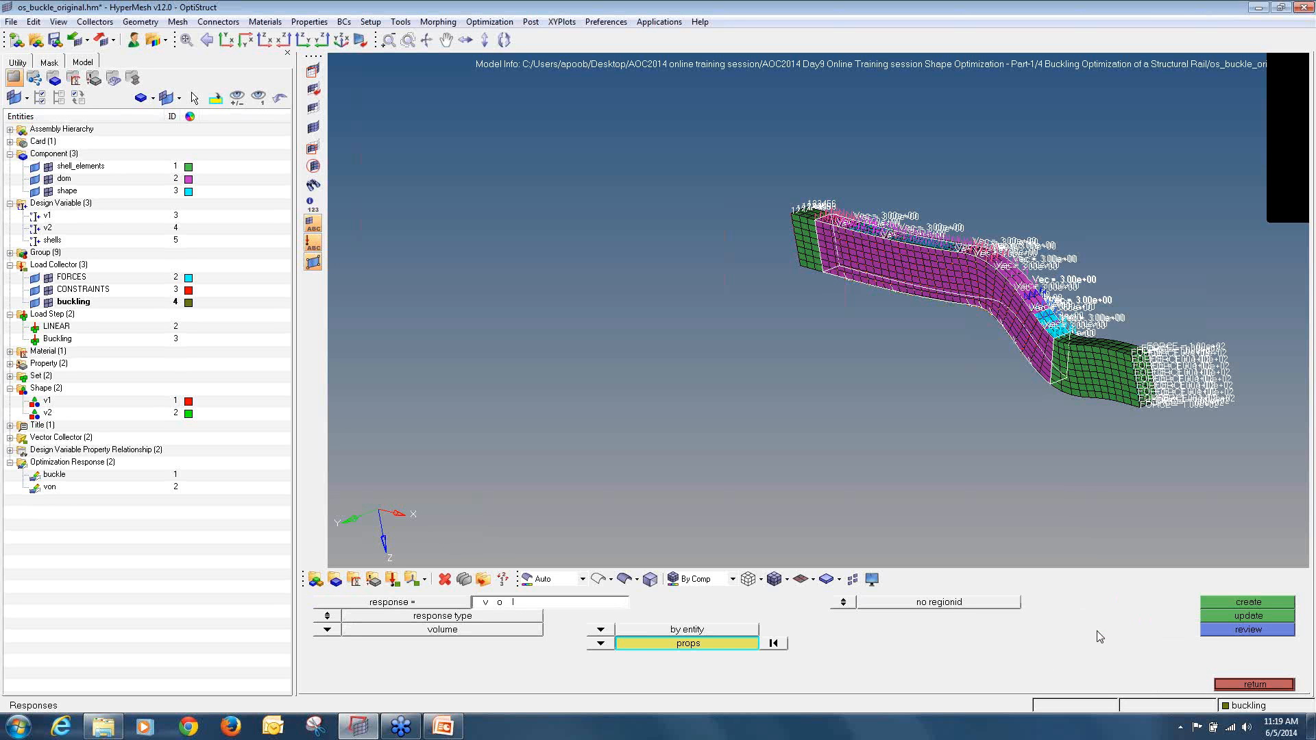
click(1259, 604)
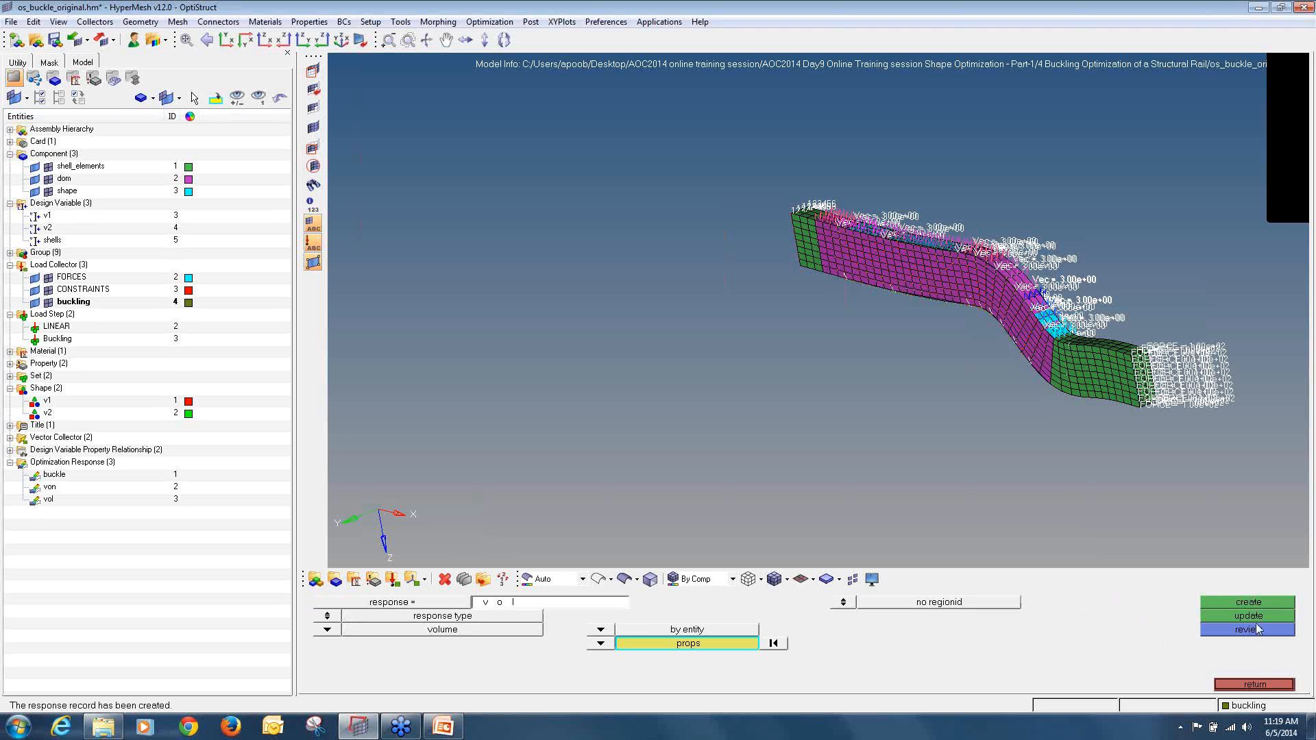
click(1262, 686)
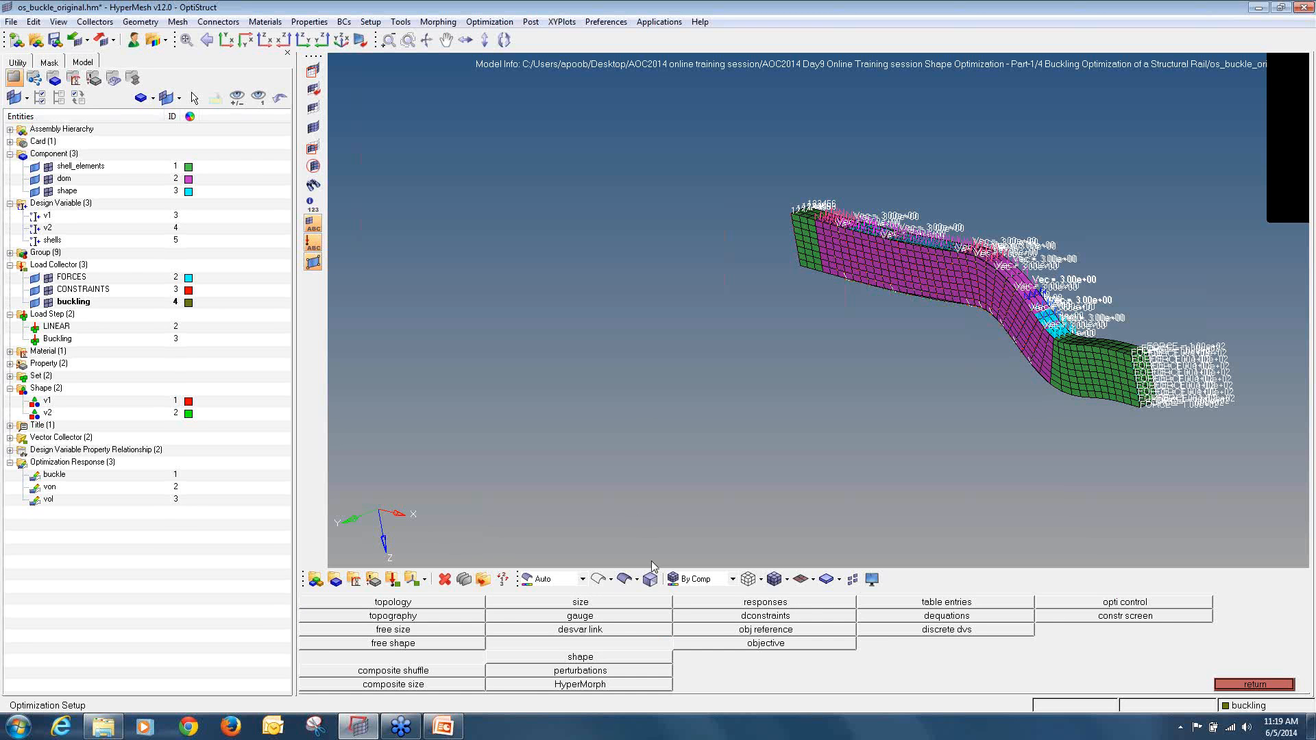
- Create an optimization constraint named buckle on the buckle response for the Buckling load step, with a lower bound of 30
click(732, 620)
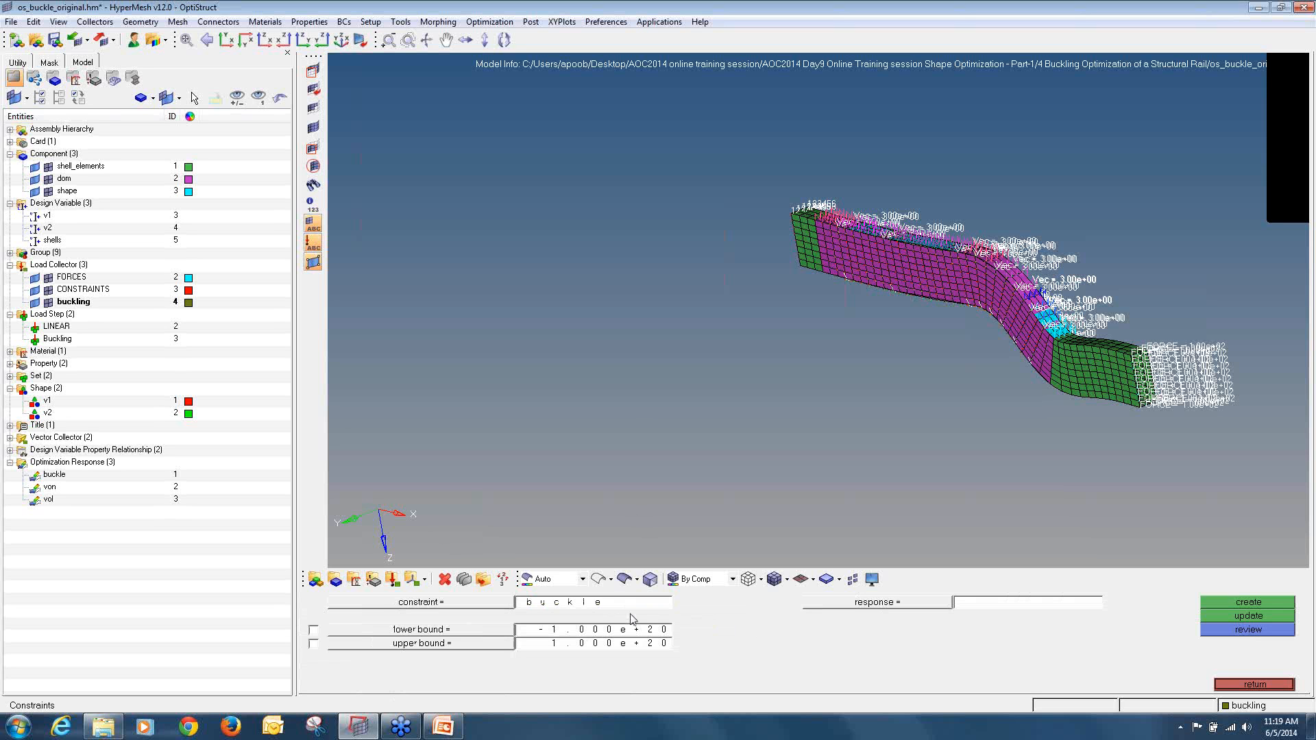
click(835, 605)
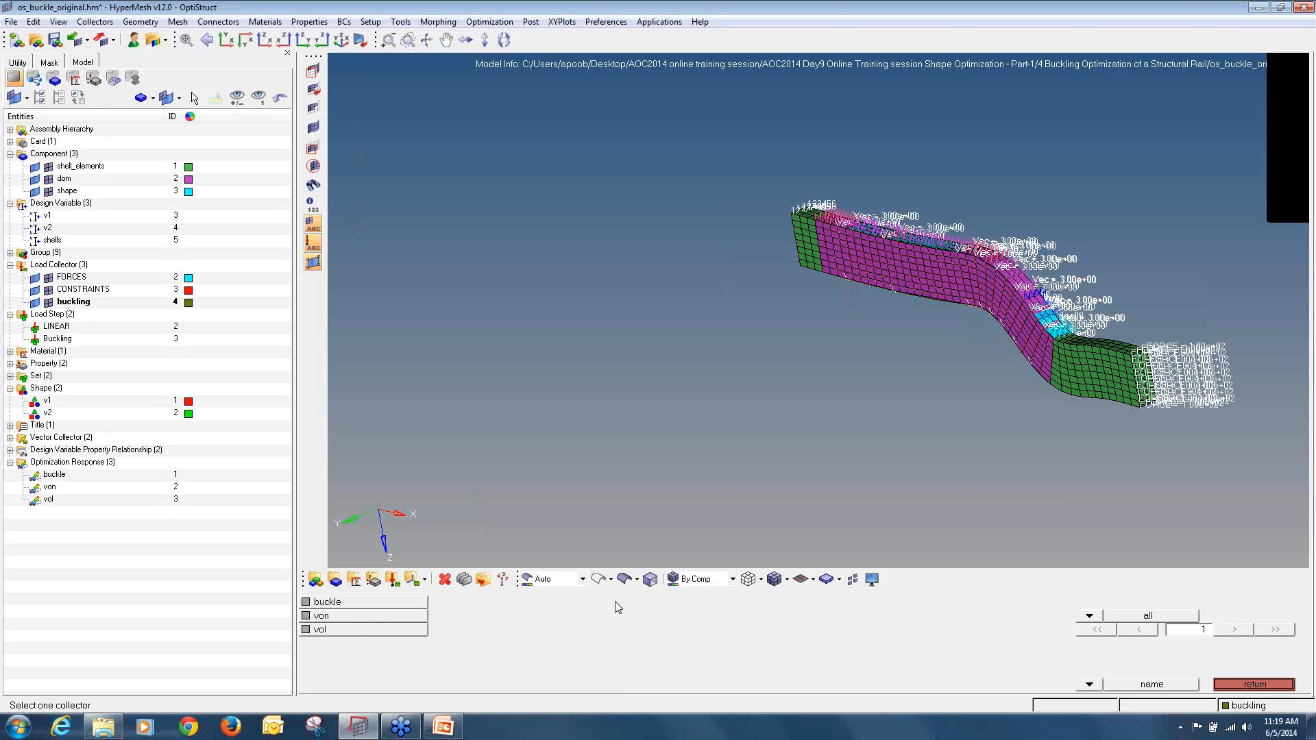
click(421, 608)
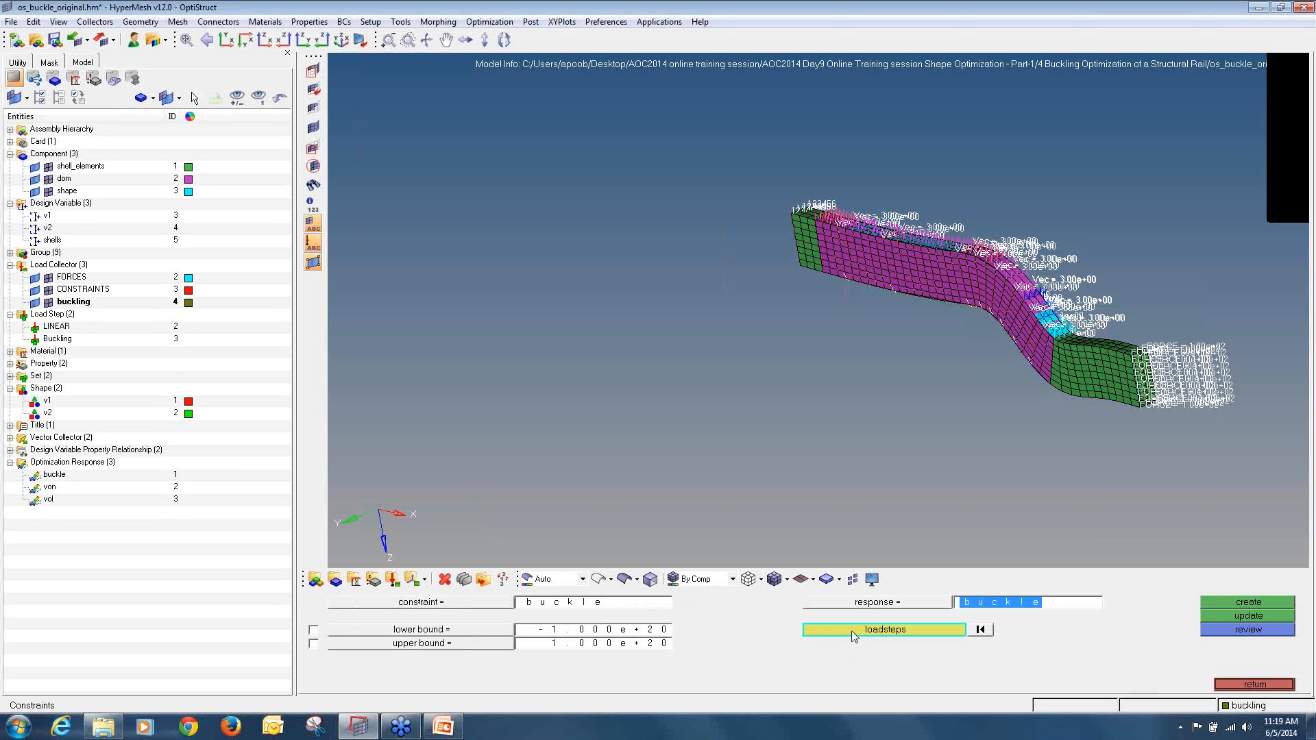
click(853, 631)
click(314, 617)
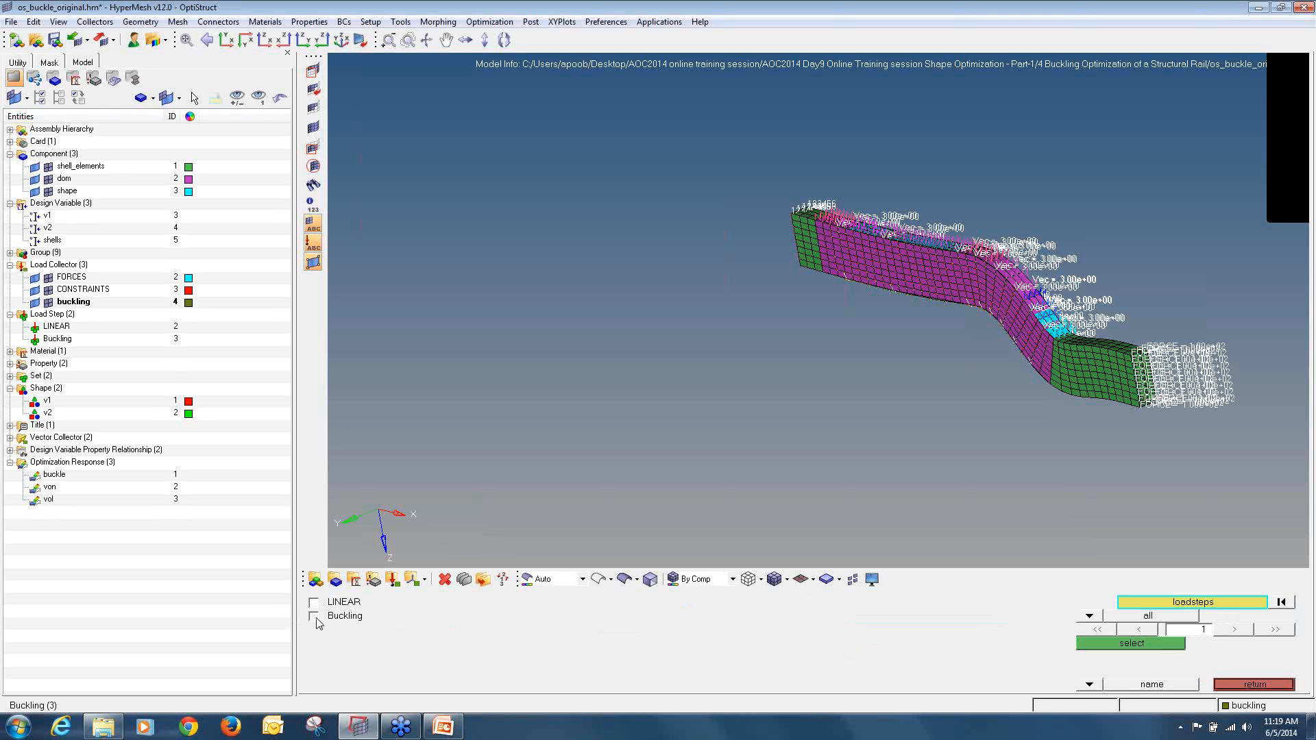
click(1101, 643)
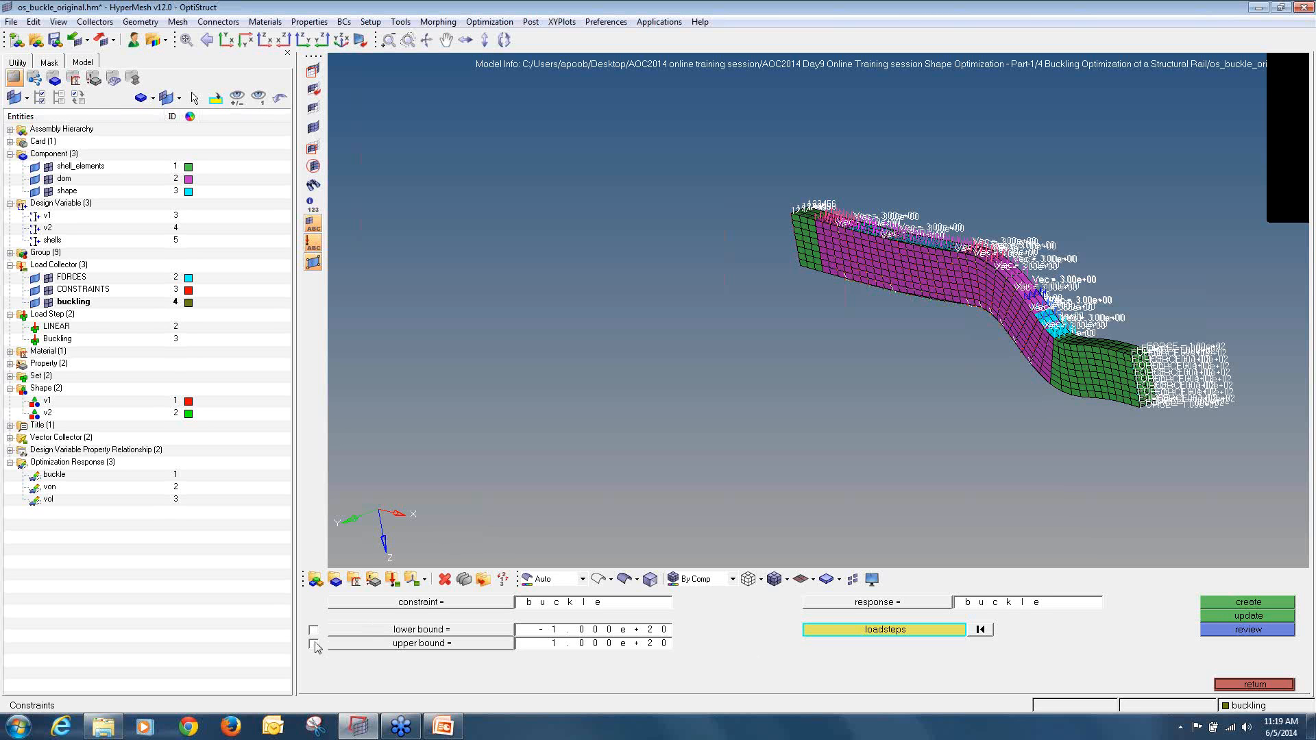
click(313, 630)
click(542, 632)
text(30)
click(1213, 602)
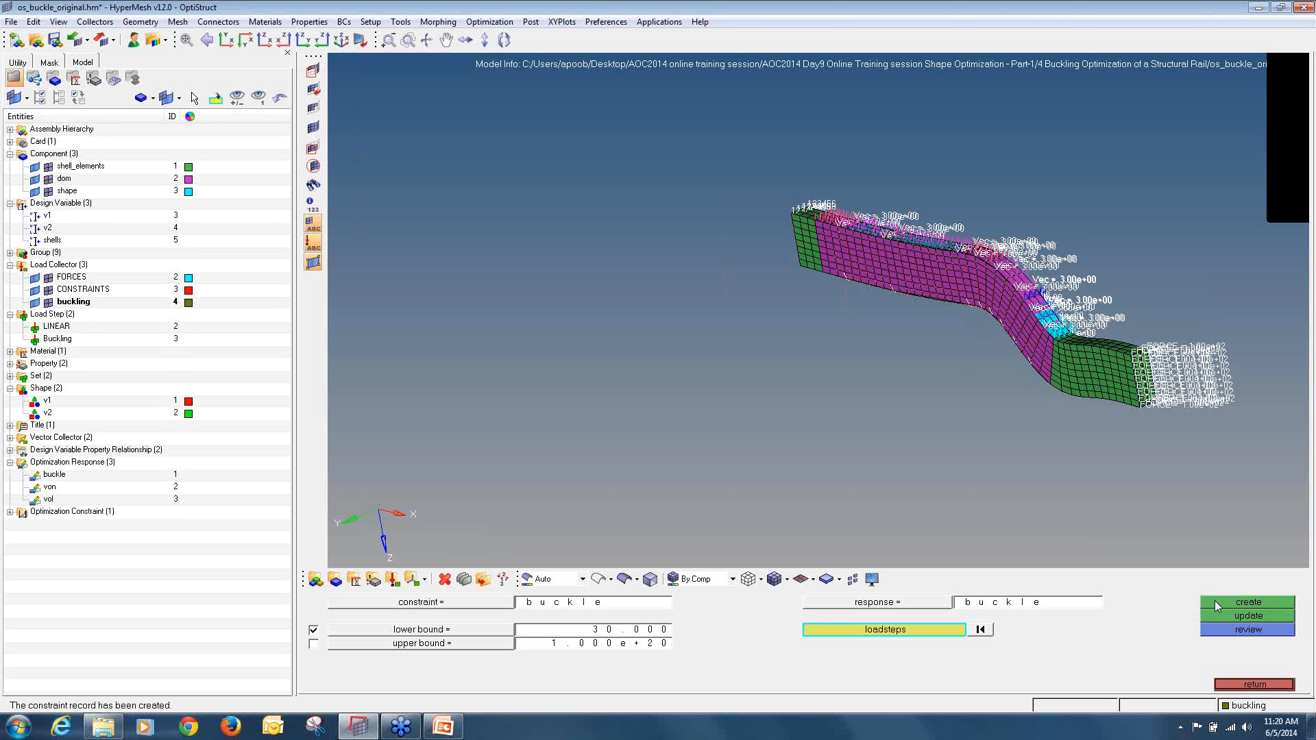
- Create a constraint named vol on the vol response with only an upper bound of 800000, and list the constraints
click(635, 607)
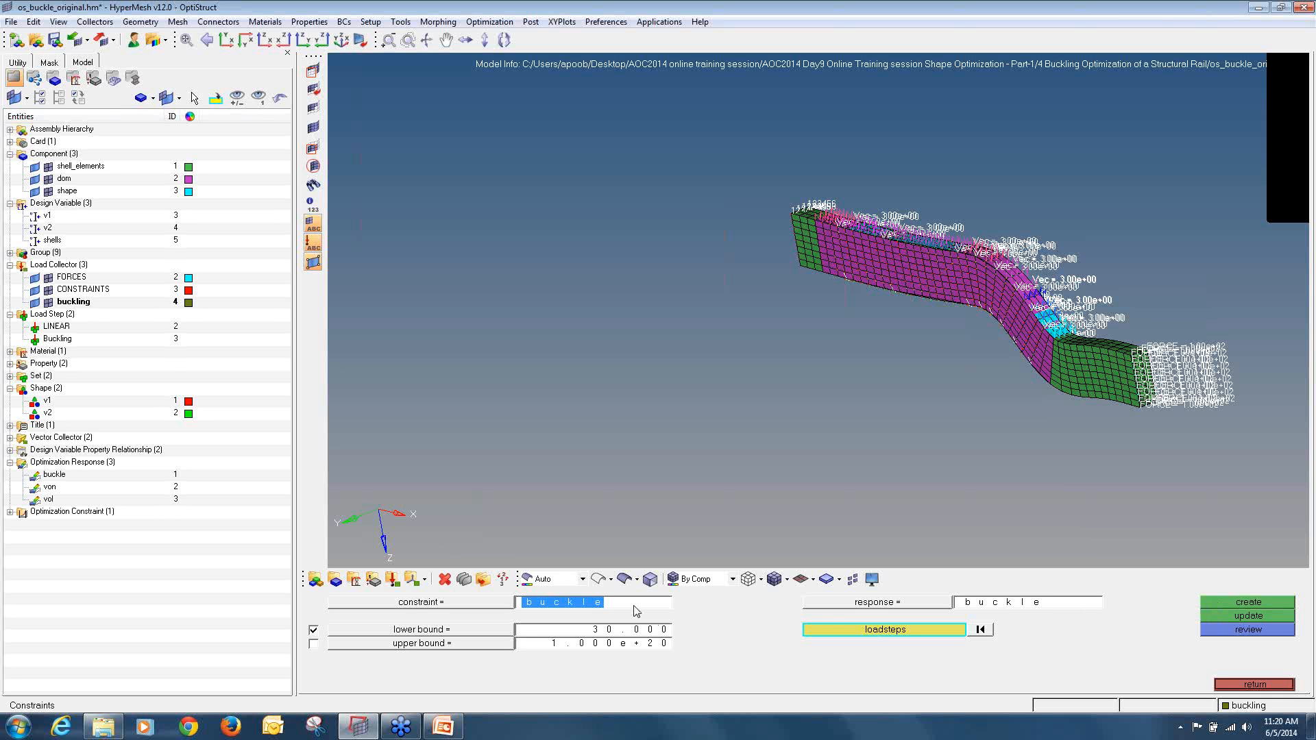
text(vol)
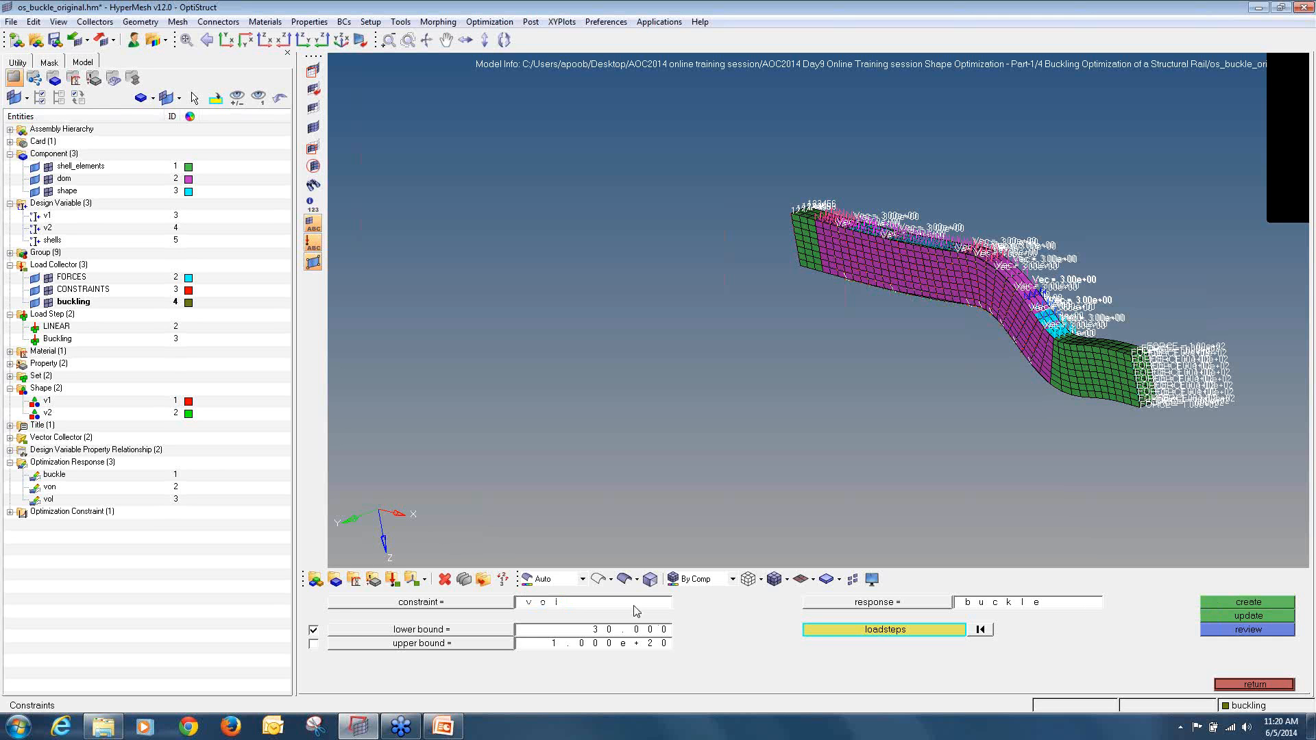
click(863, 606)
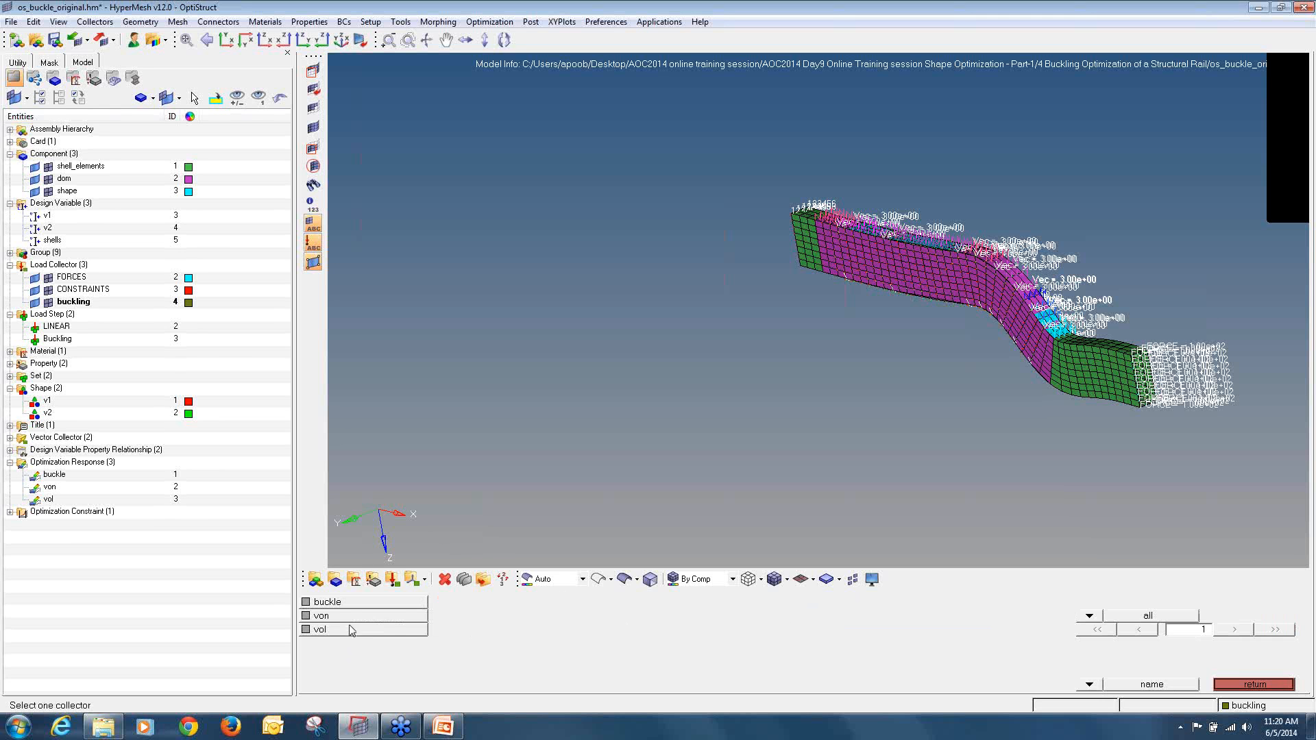
click(351, 630)
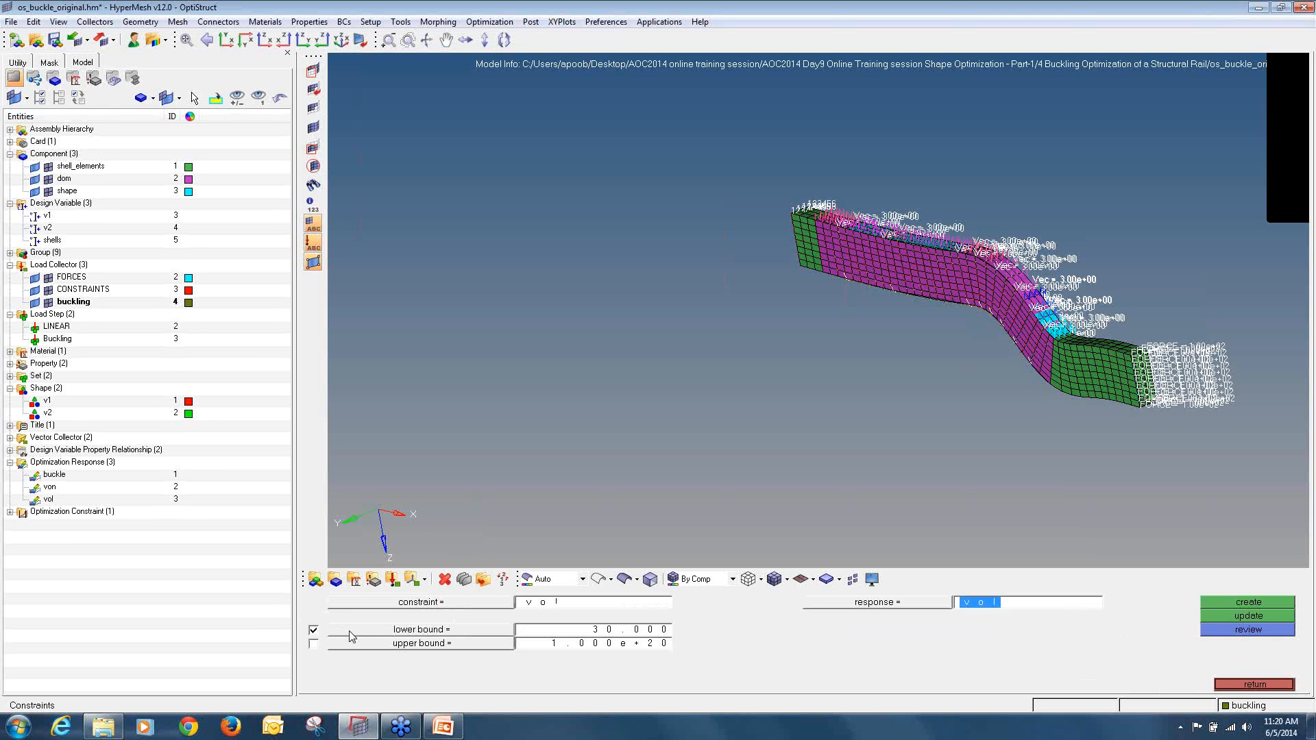
click(314, 642)
click(567, 650)
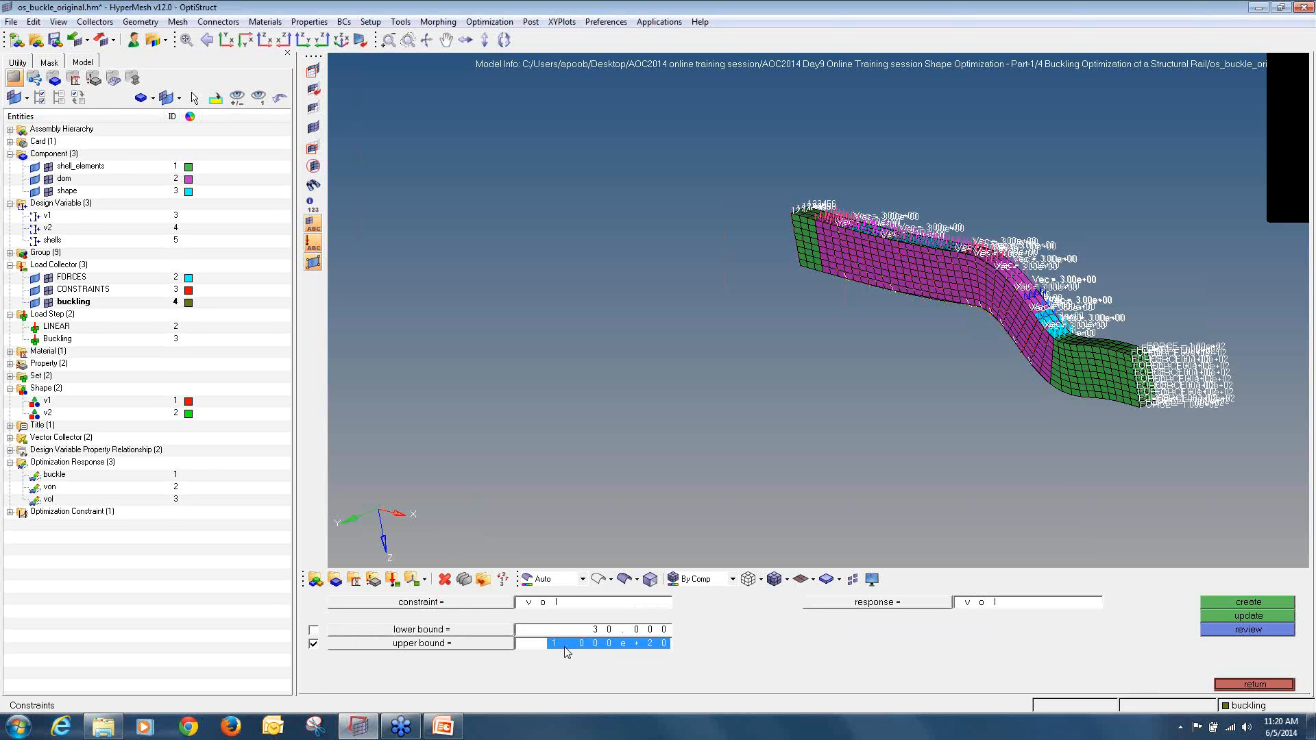
text(800000)
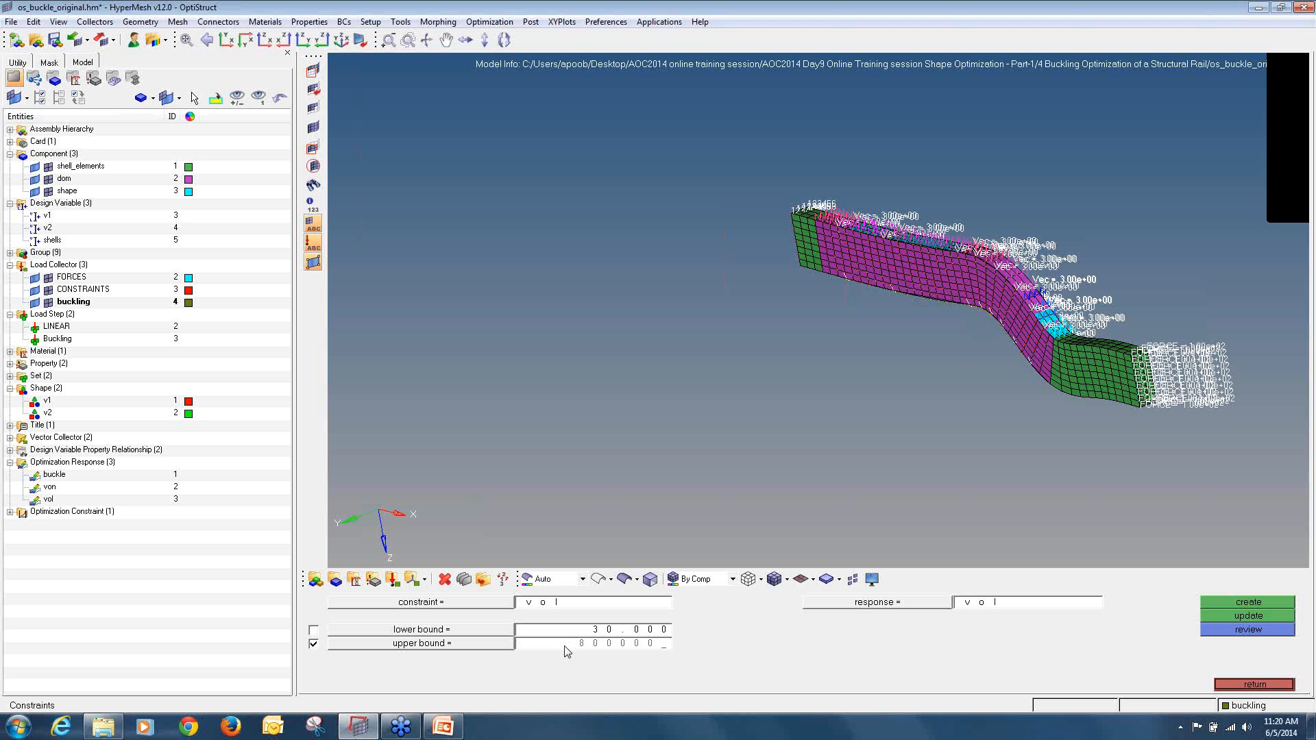
click(1286, 606)
click(10, 513)
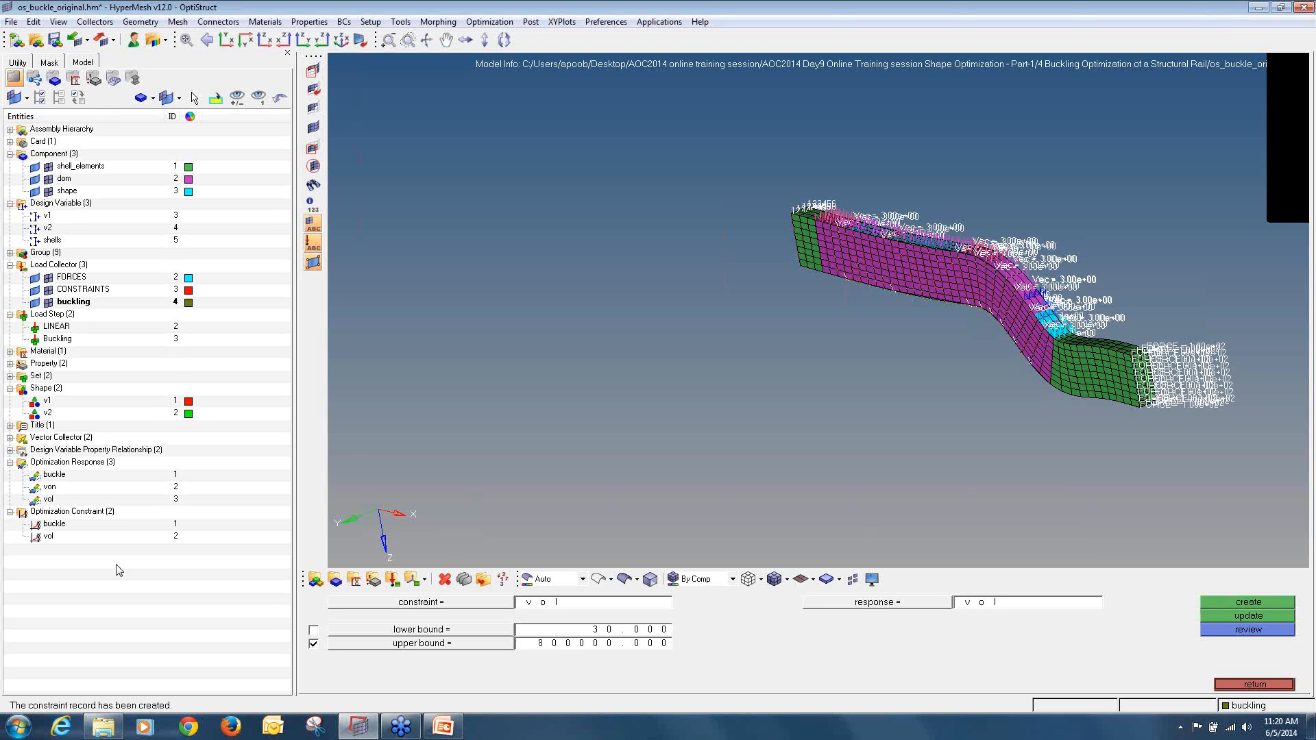
click(1246, 685)
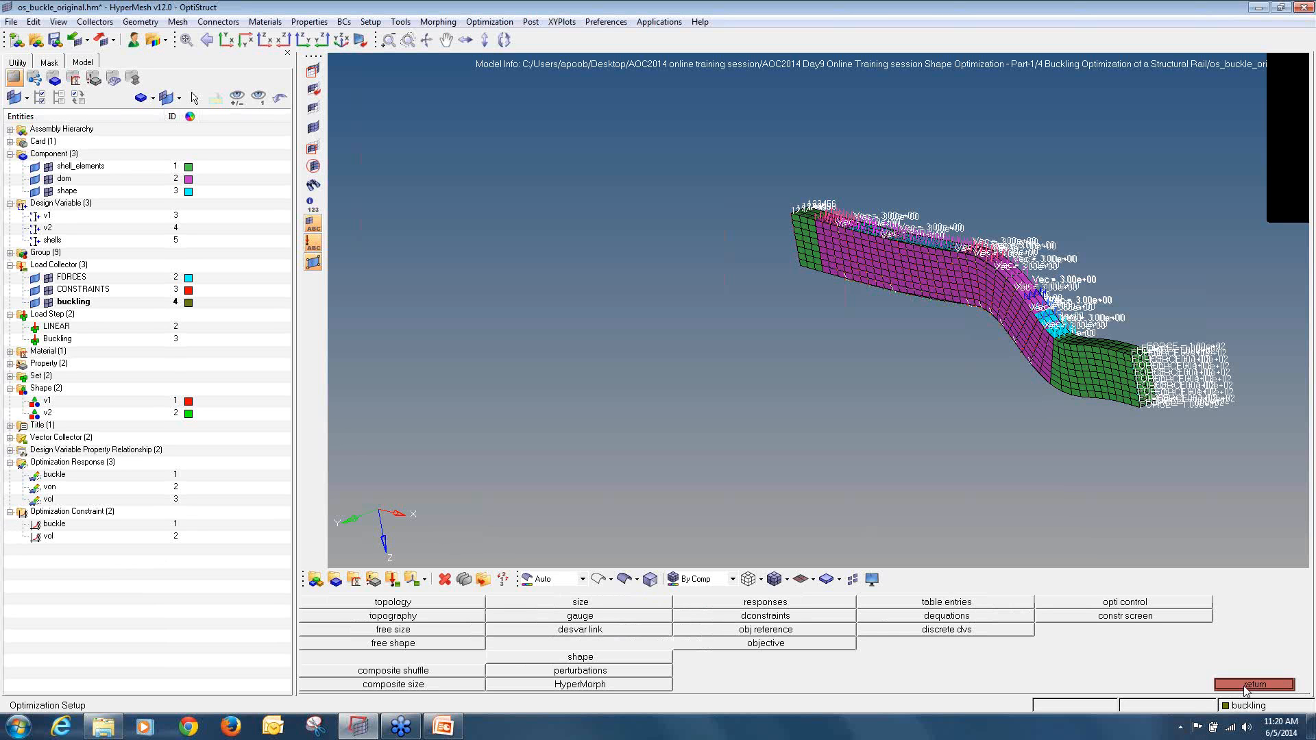
- Create an objective reference named Max_stress on the von response with the positive reference of 1.000 enabled, applied by load step instead of all
click(836, 632)
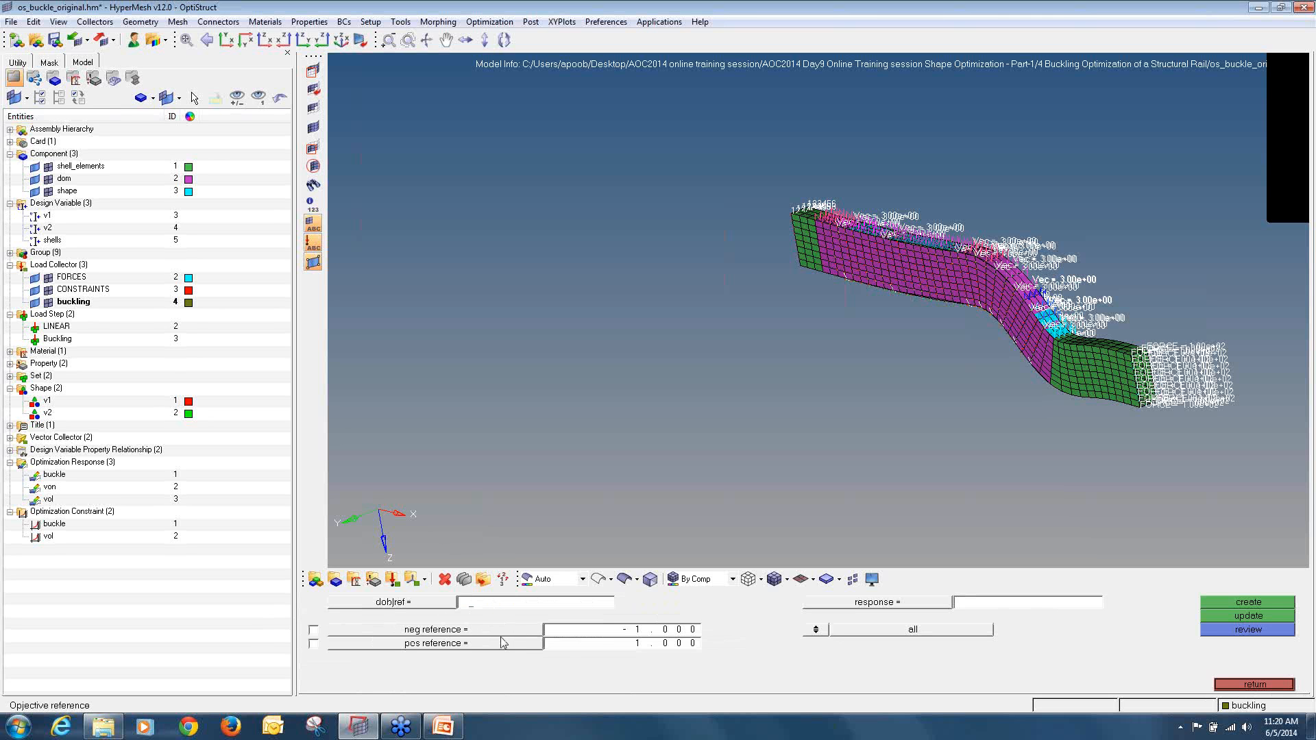
text(Max_stress)
click(856, 603)
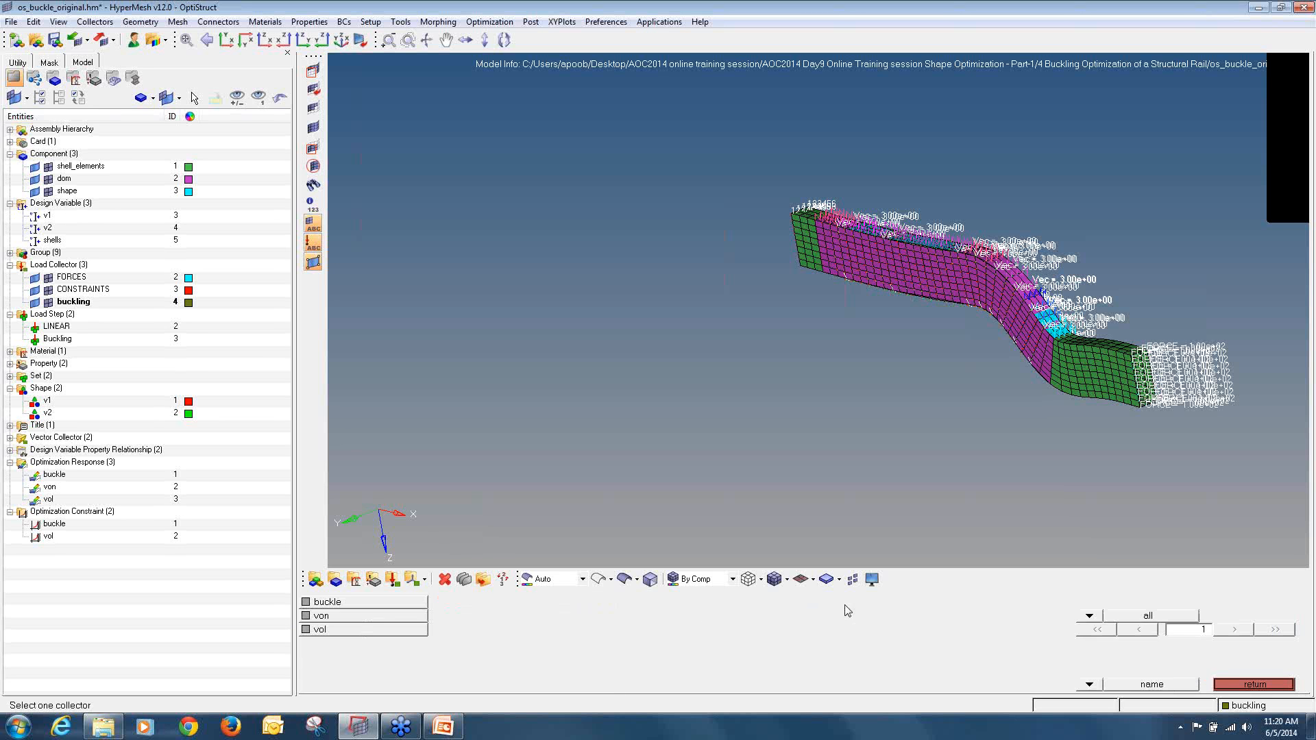
click(415, 616)
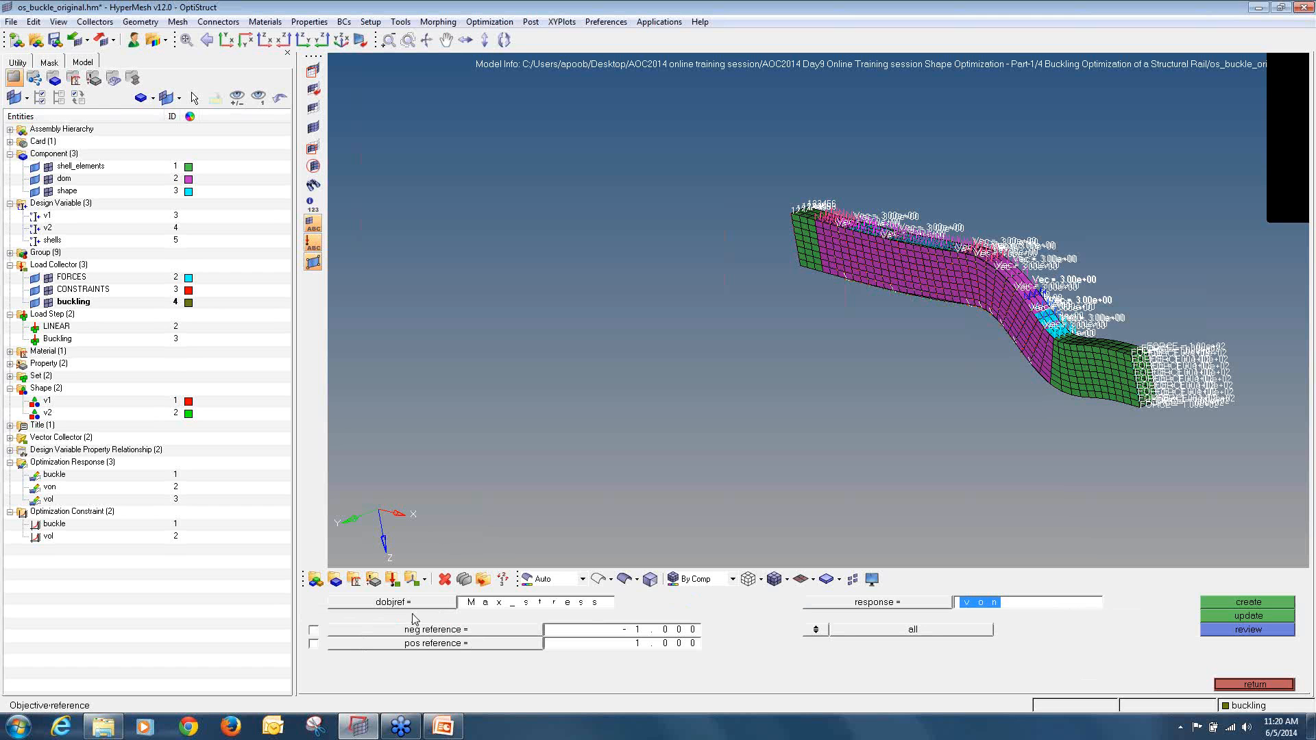
click(314, 645)
click(817, 630)
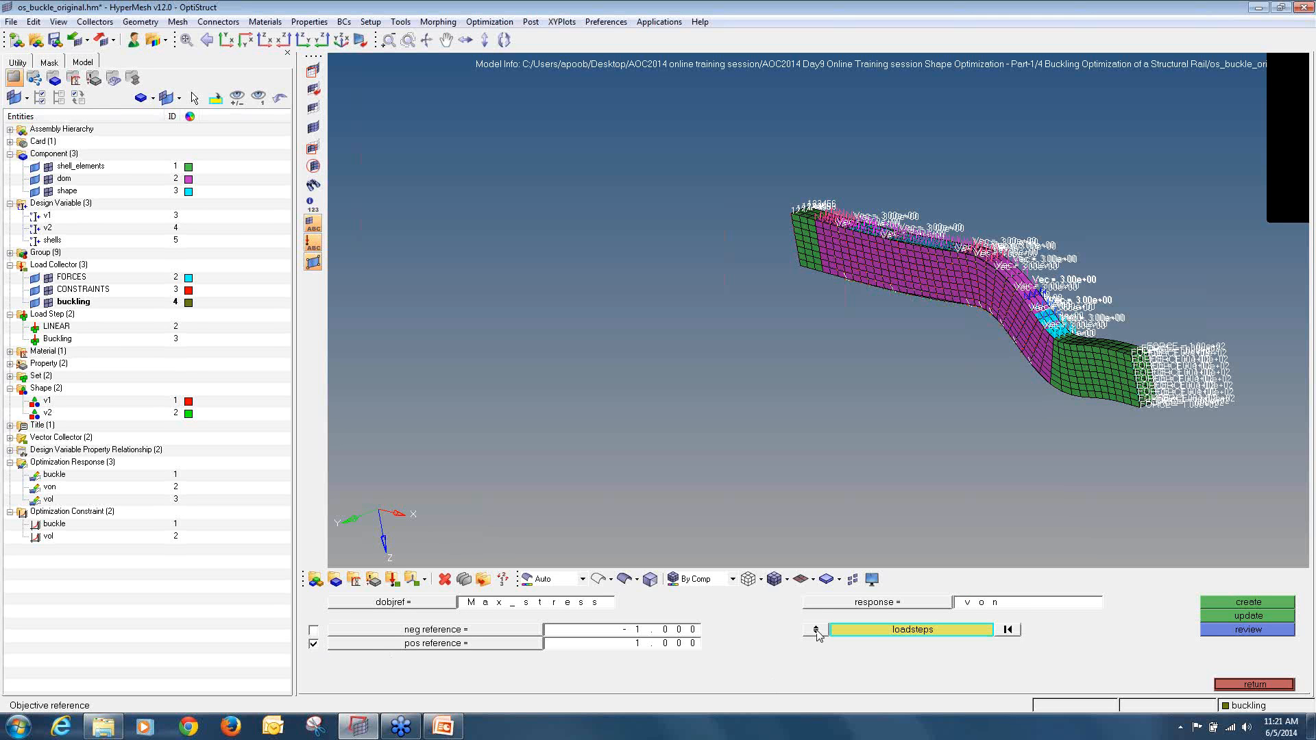
click(884, 630)
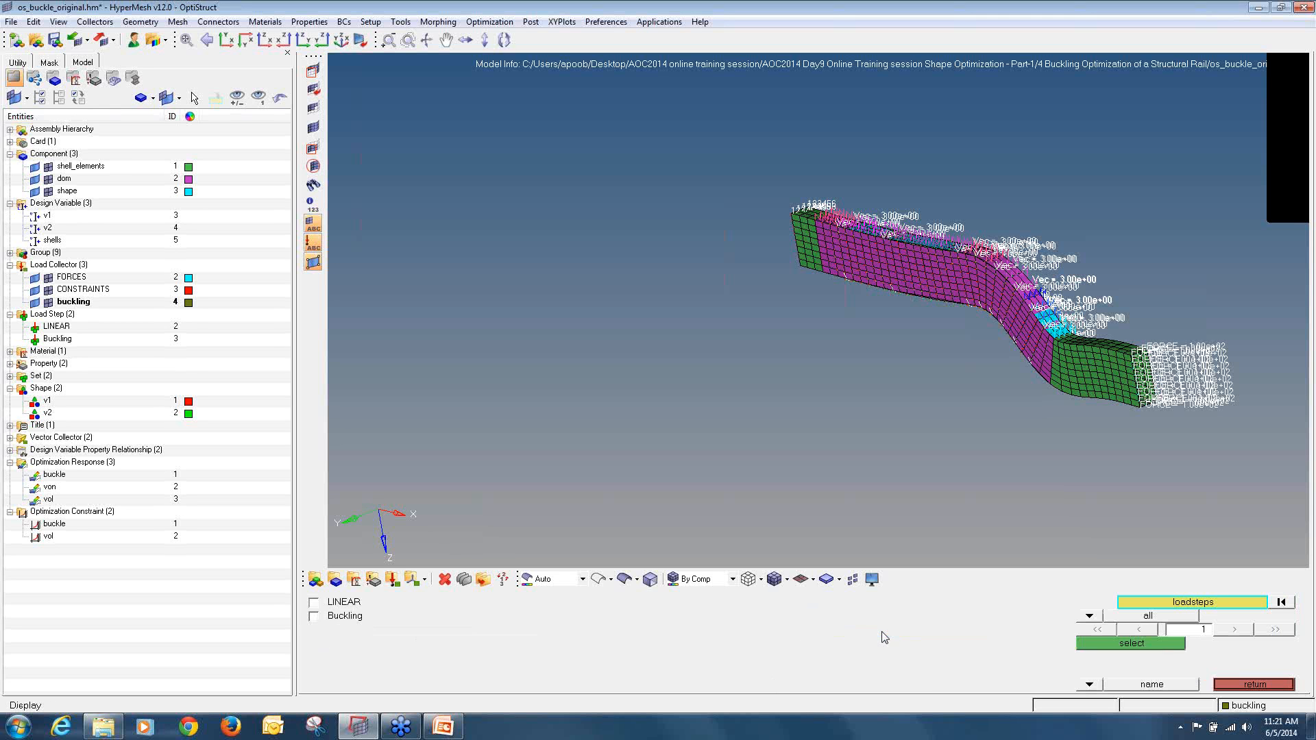
click(1170, 647)
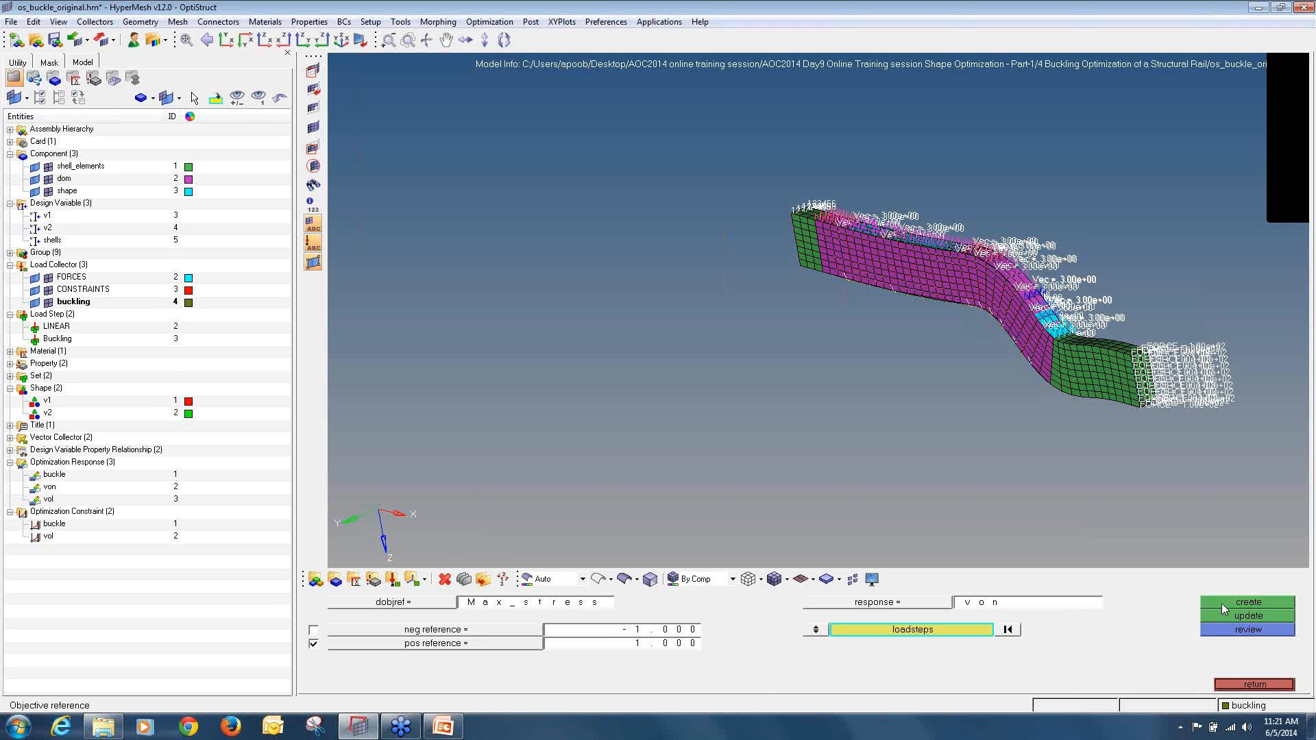
click(1224, 604)
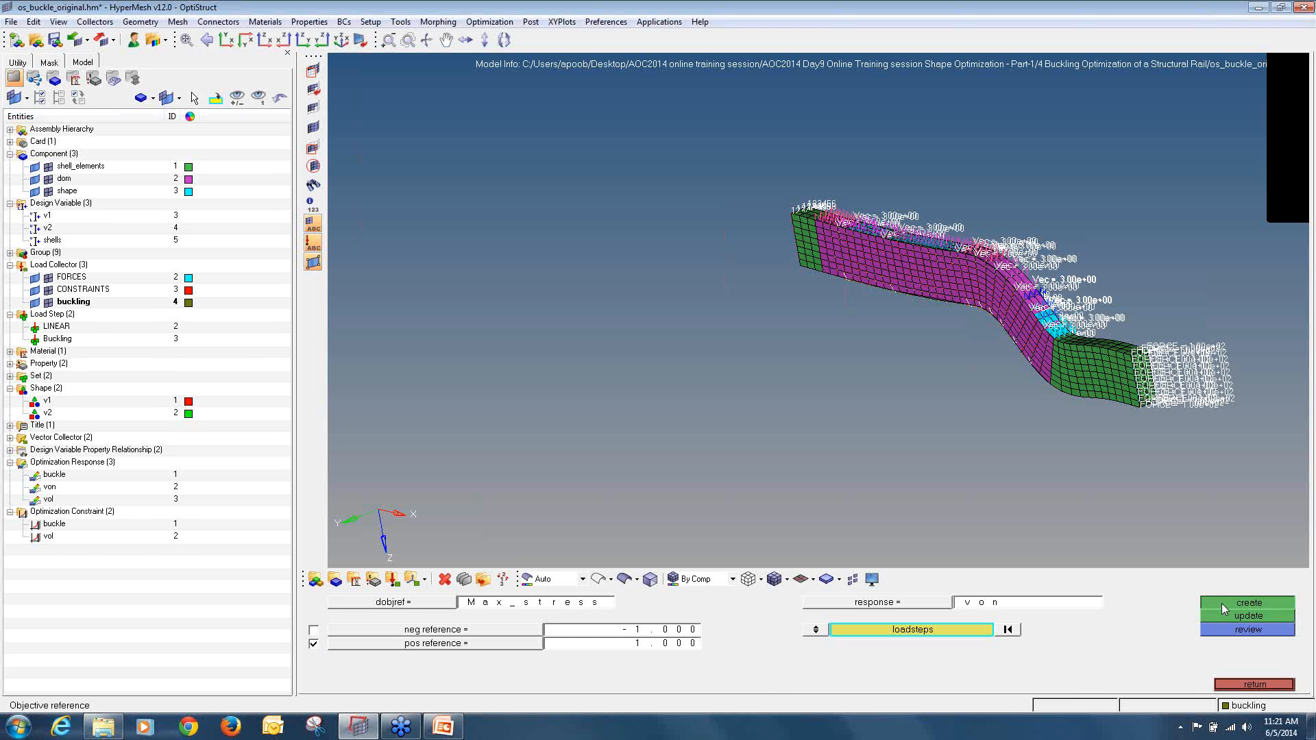
click(1251, 685)
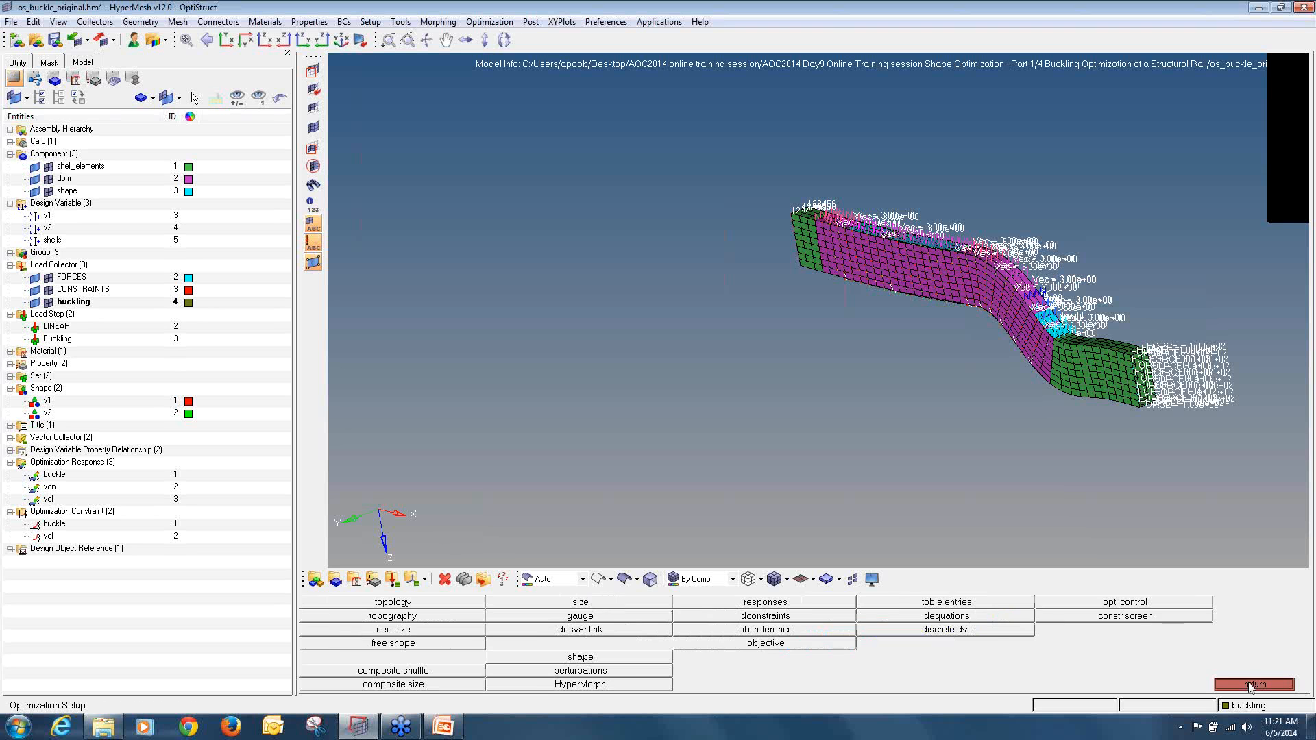
- Create a minmax objective using the Max_stress objective reference, and list the objective reference and objective entries in the model tree
click(724, 644)
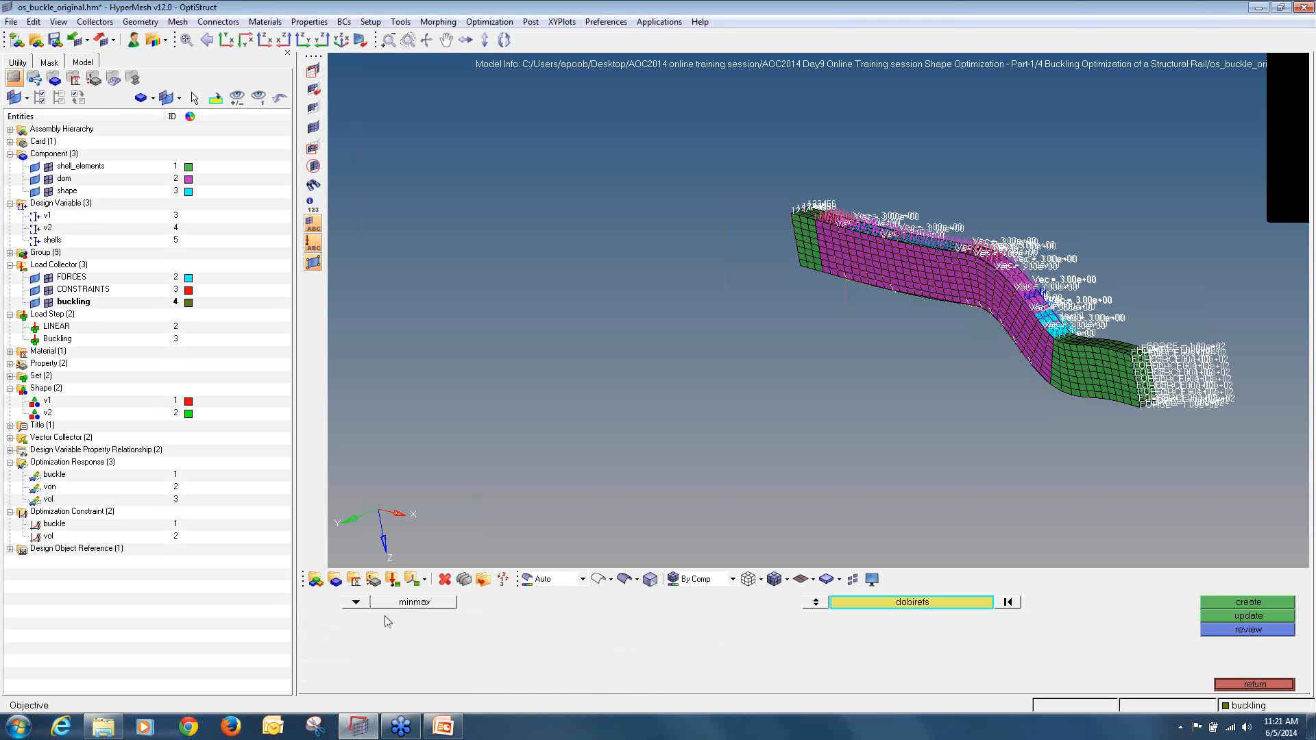
click(862, 602)
click(346, 604)
click(1264, 602)
click(11, 549)
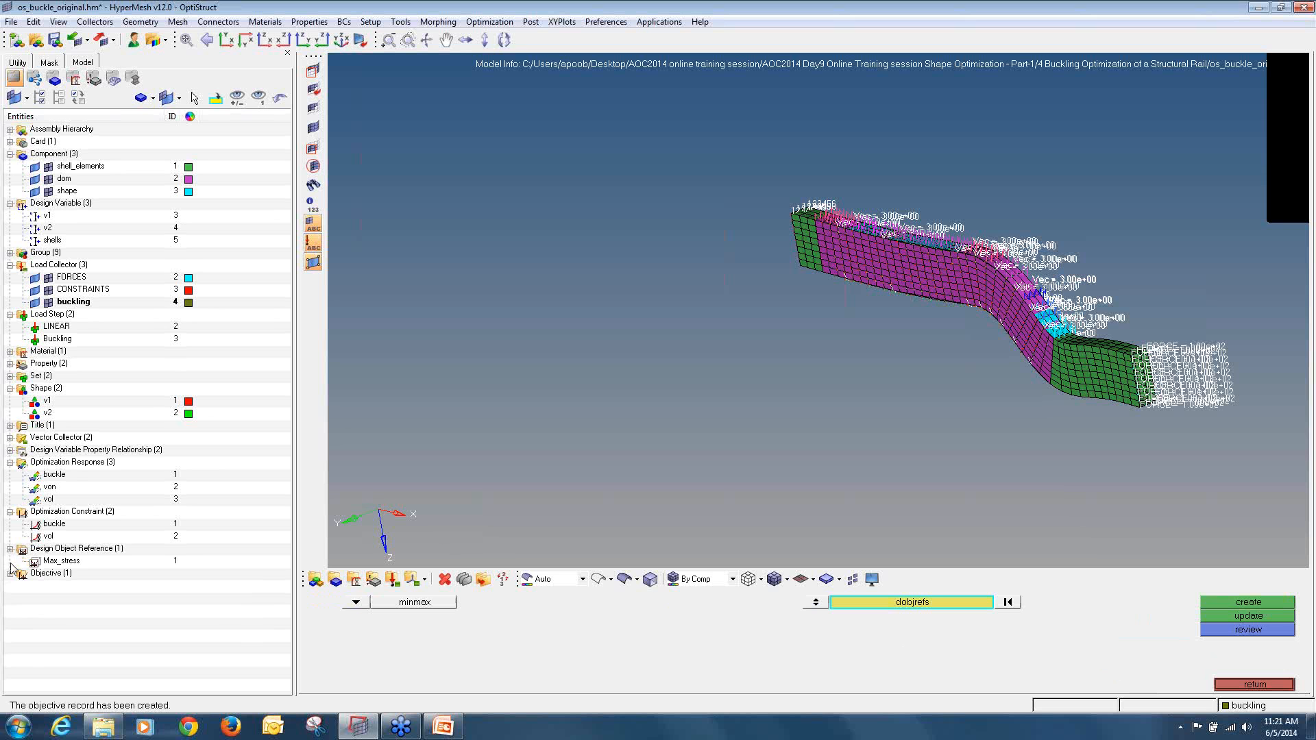
click(10, 574)
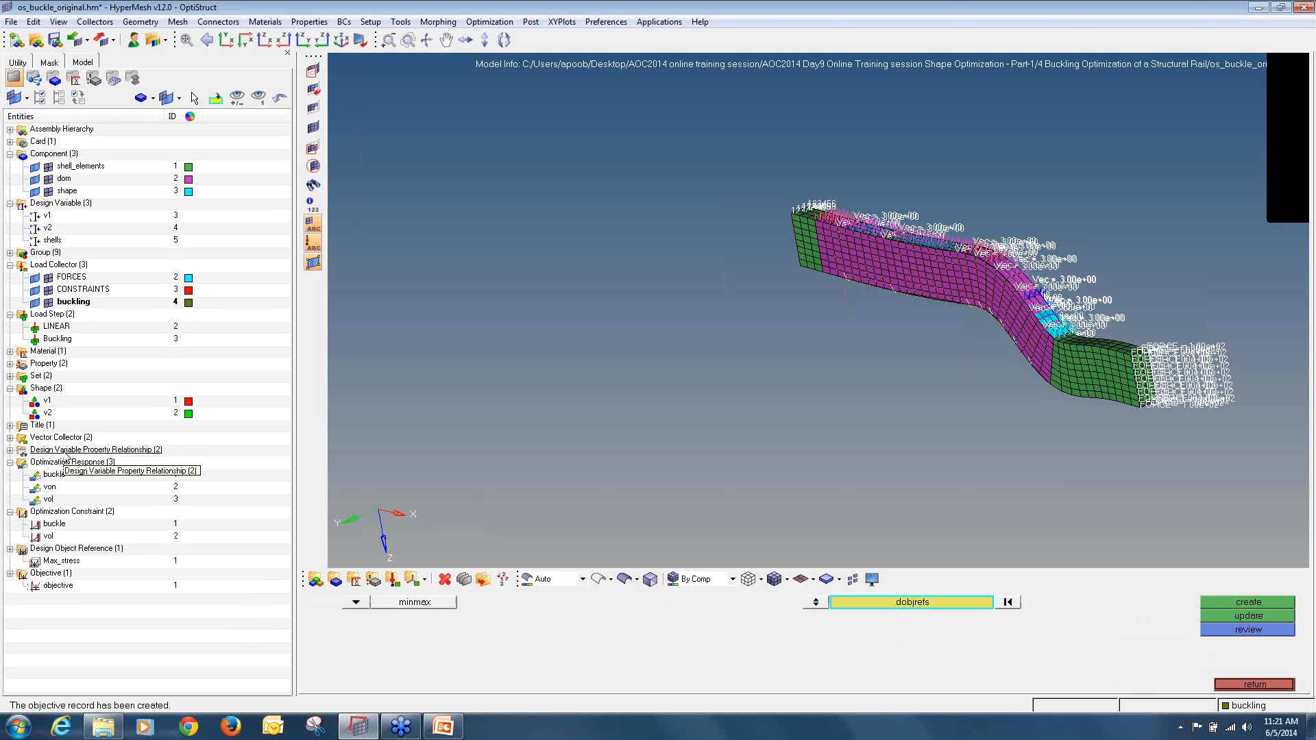
- Save the model as os_buckle_original in a new folder named tutorial_4, inside New folder on the desktop
click(12, 21)
click(55, 97)
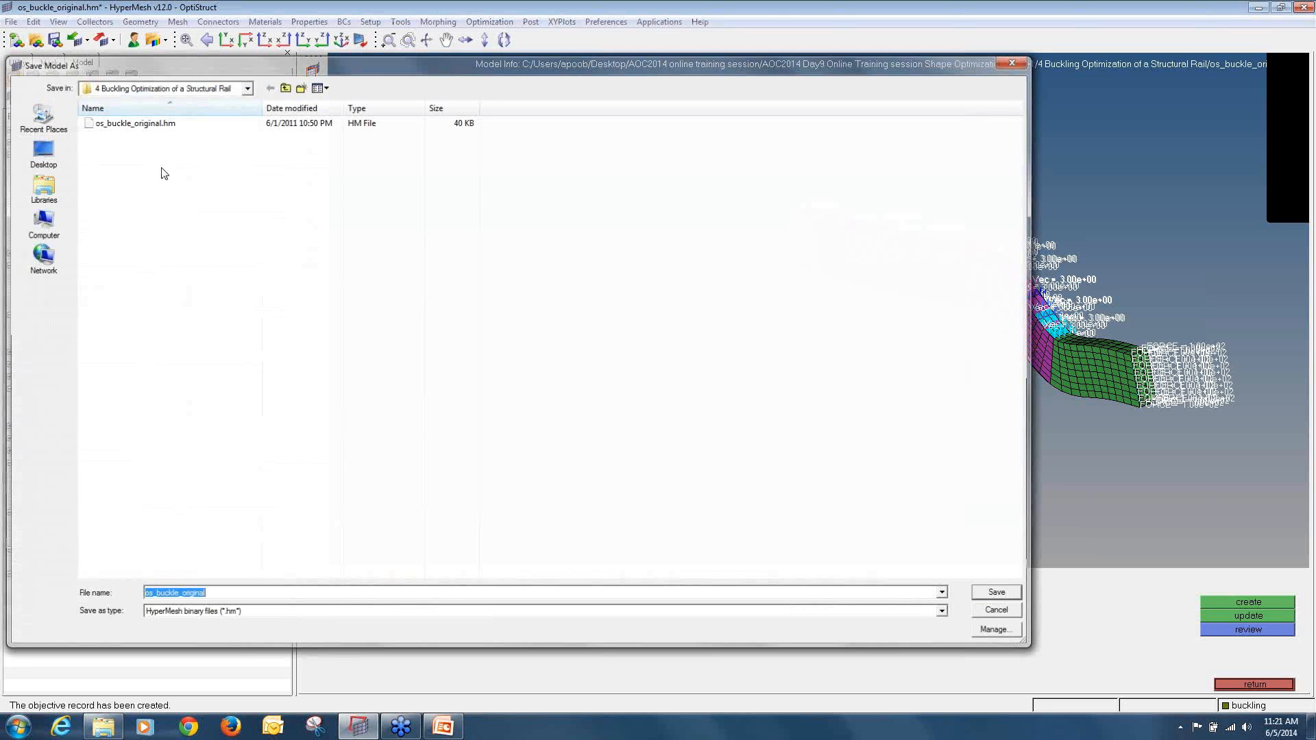
click(45, 152)
double_click(279, 153)
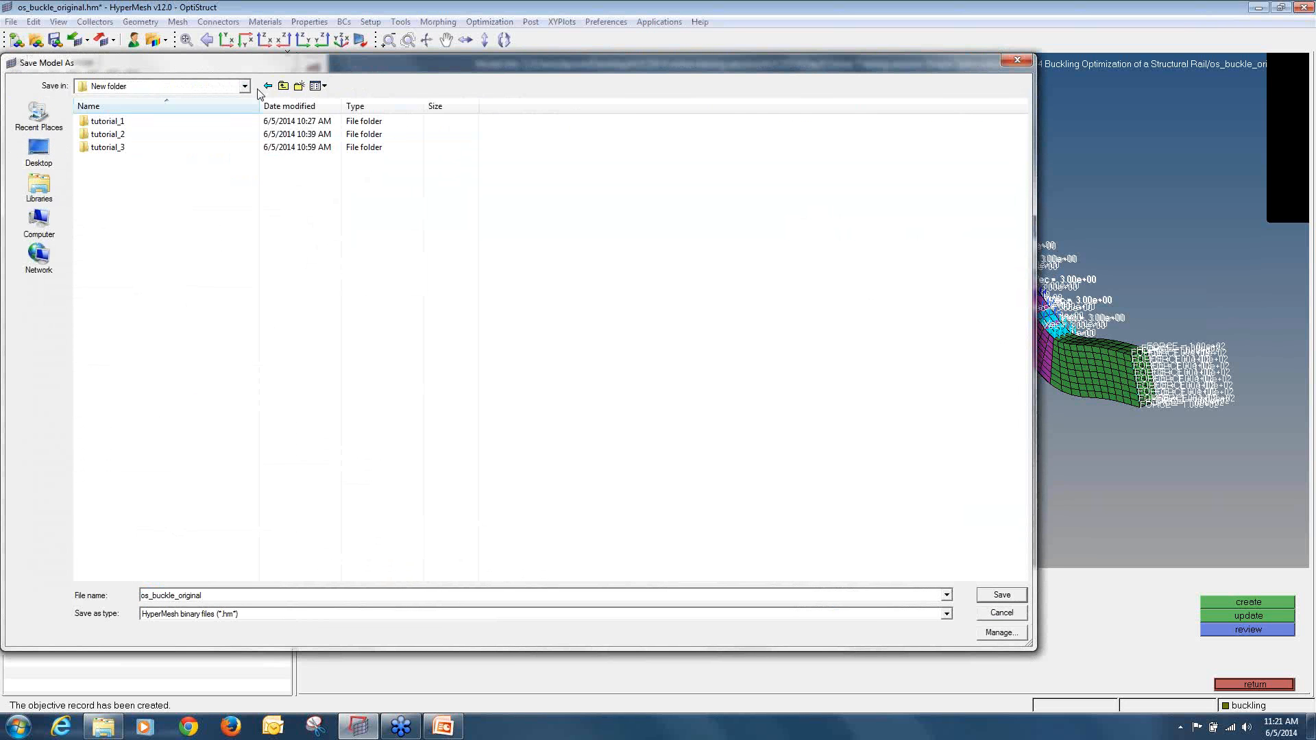
click(299, 86)
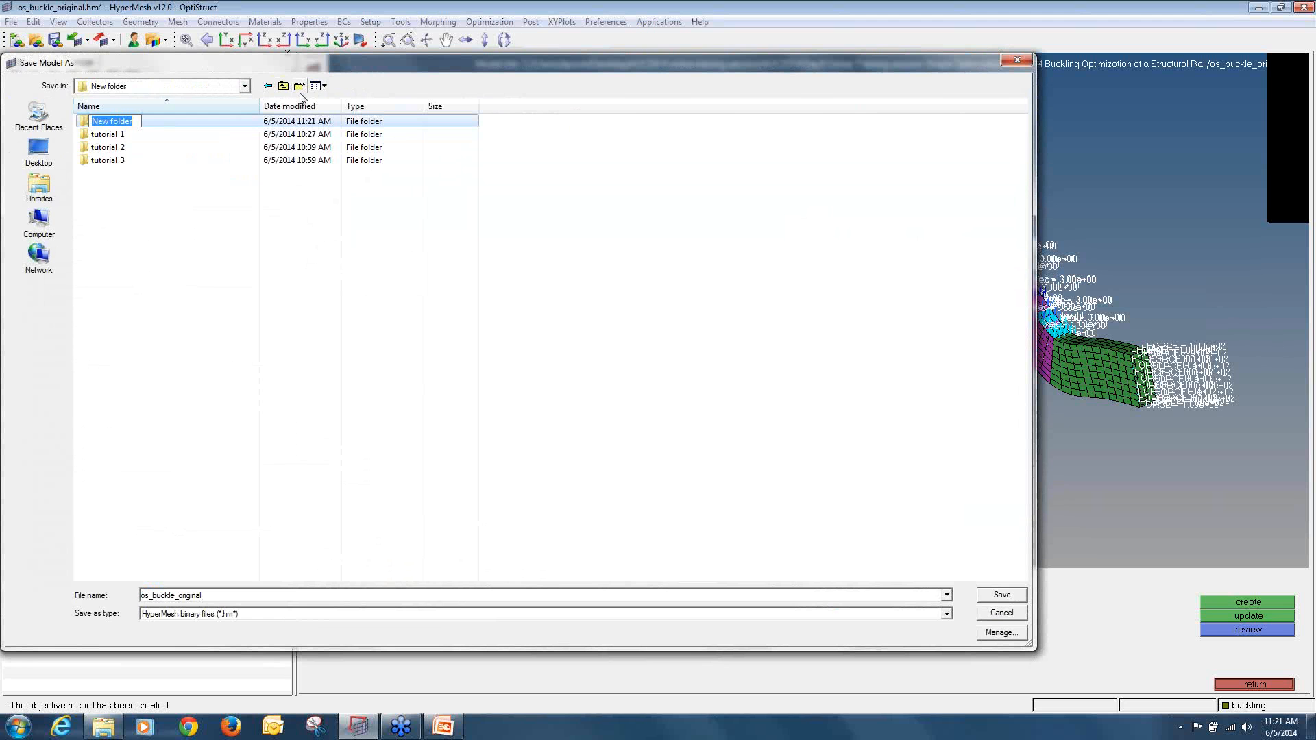
text(tutorial_4)
key(Return)
key(Return)
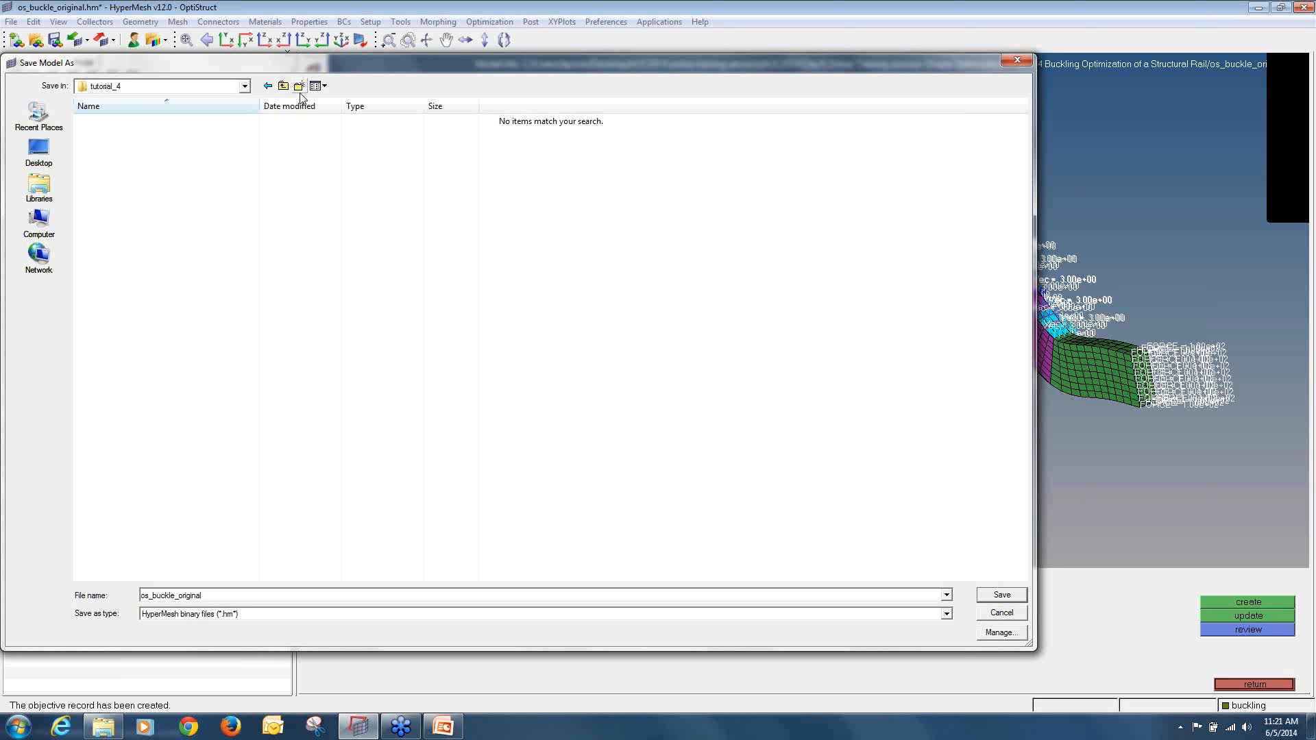
click(1002, 594)
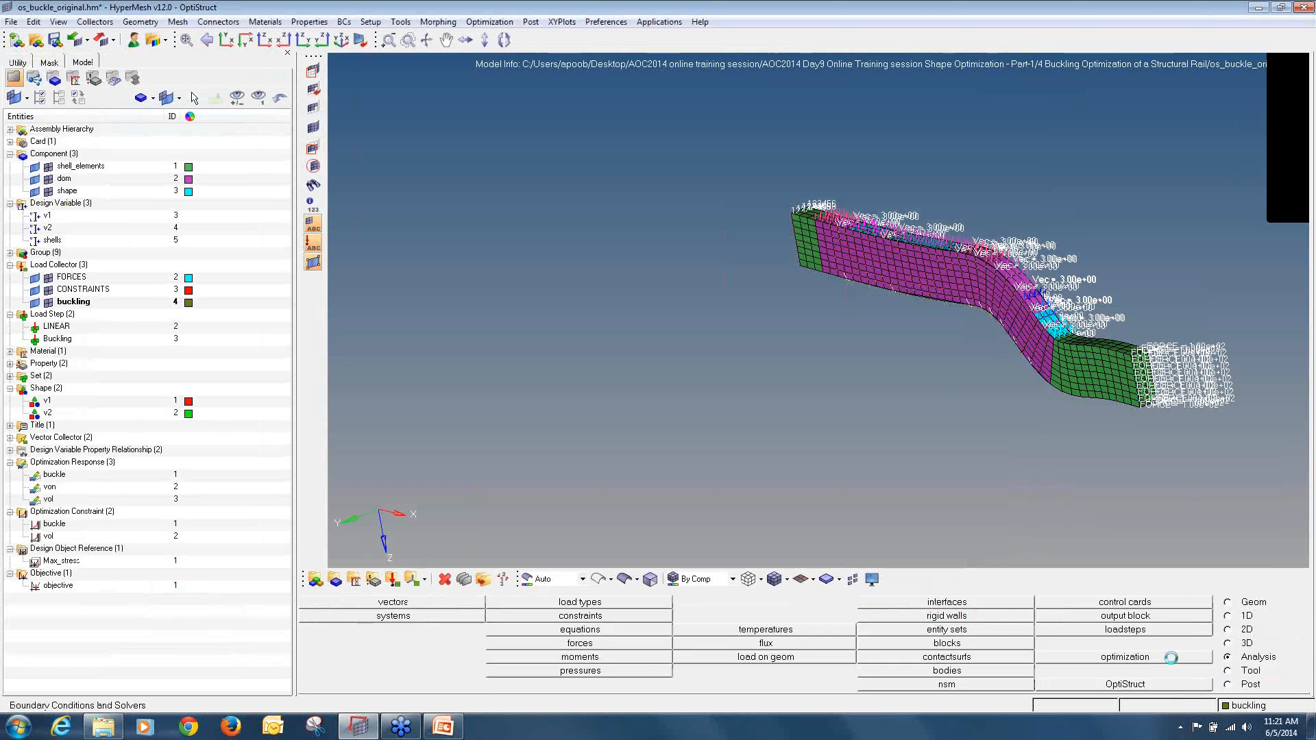
- Run the OptiStruct optimization on os_buckle_original.fem, open its results in HyperView, and dismiss the solver view and message log
click(1190, 688)
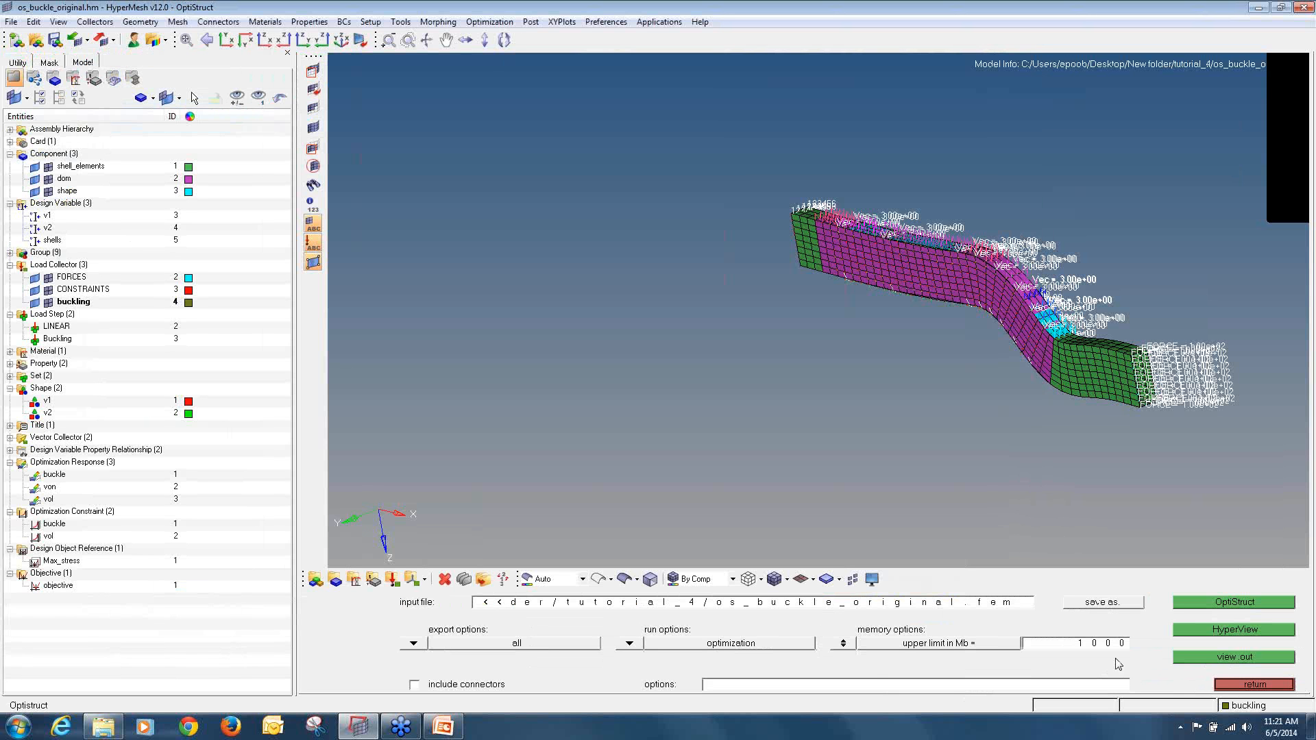
click(1208, 606)
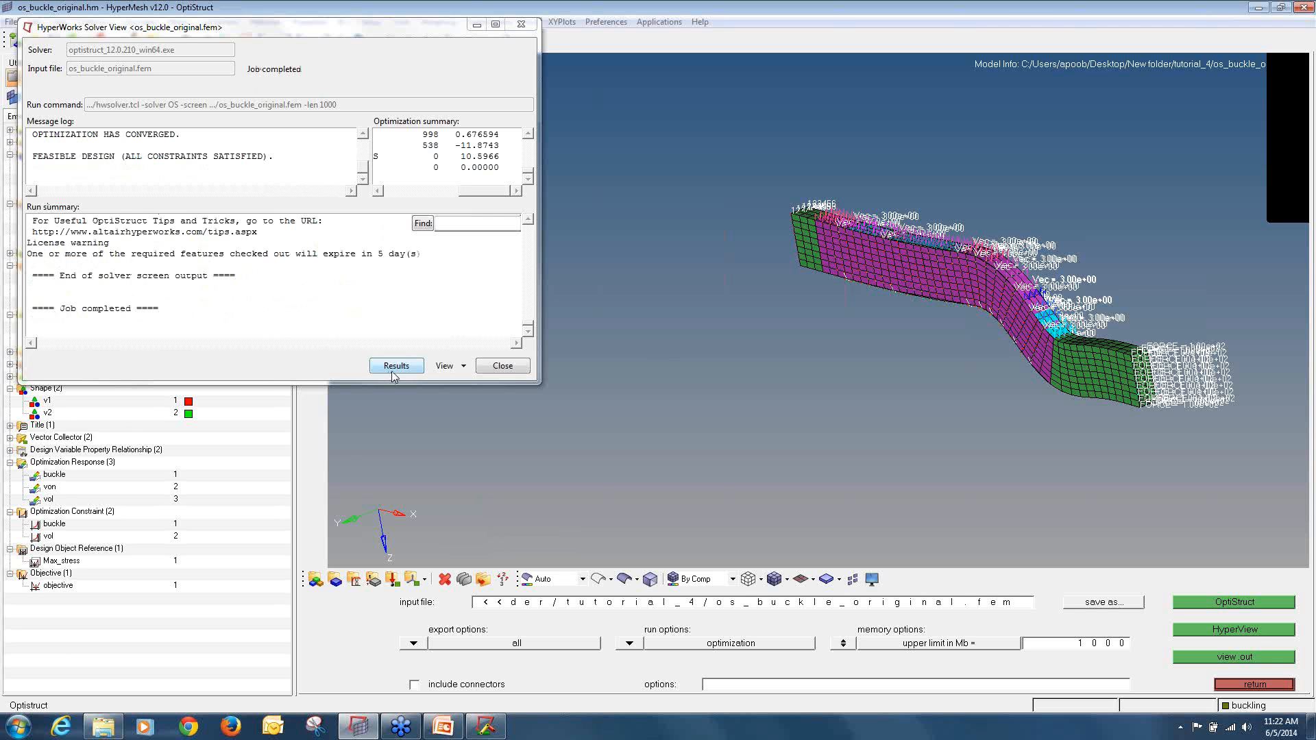
click(502, 365)
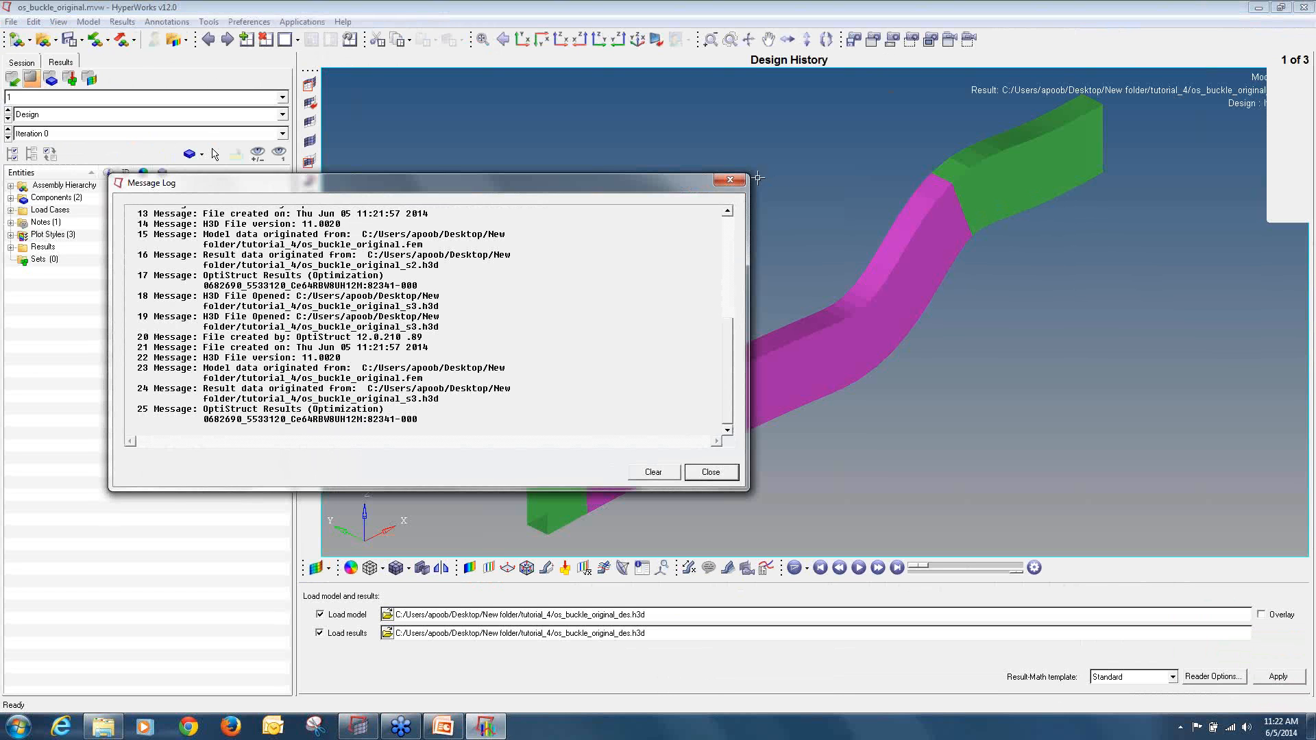
click(730, 180)
- Display design iteration 5 and contour the shape change magnitude on the rail
click(71, 134)
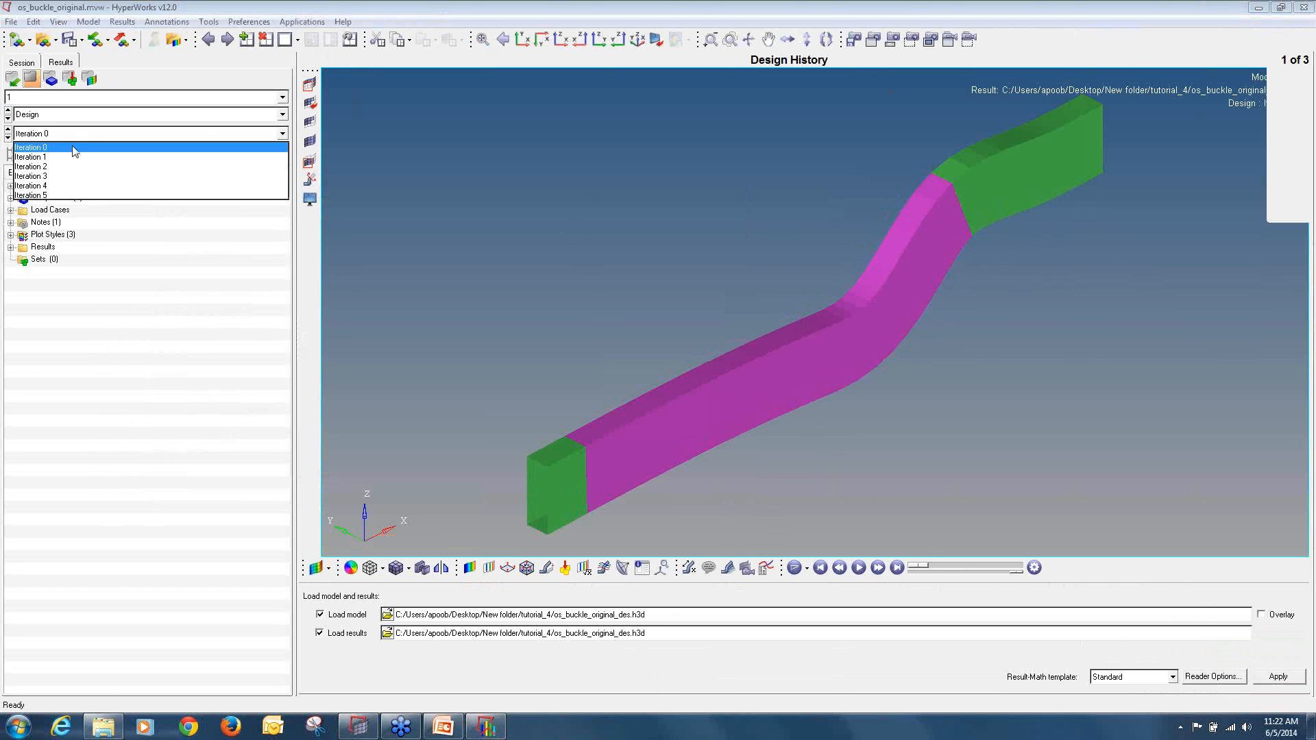
scroll(71, 187, down, 1)
click(71, 186)
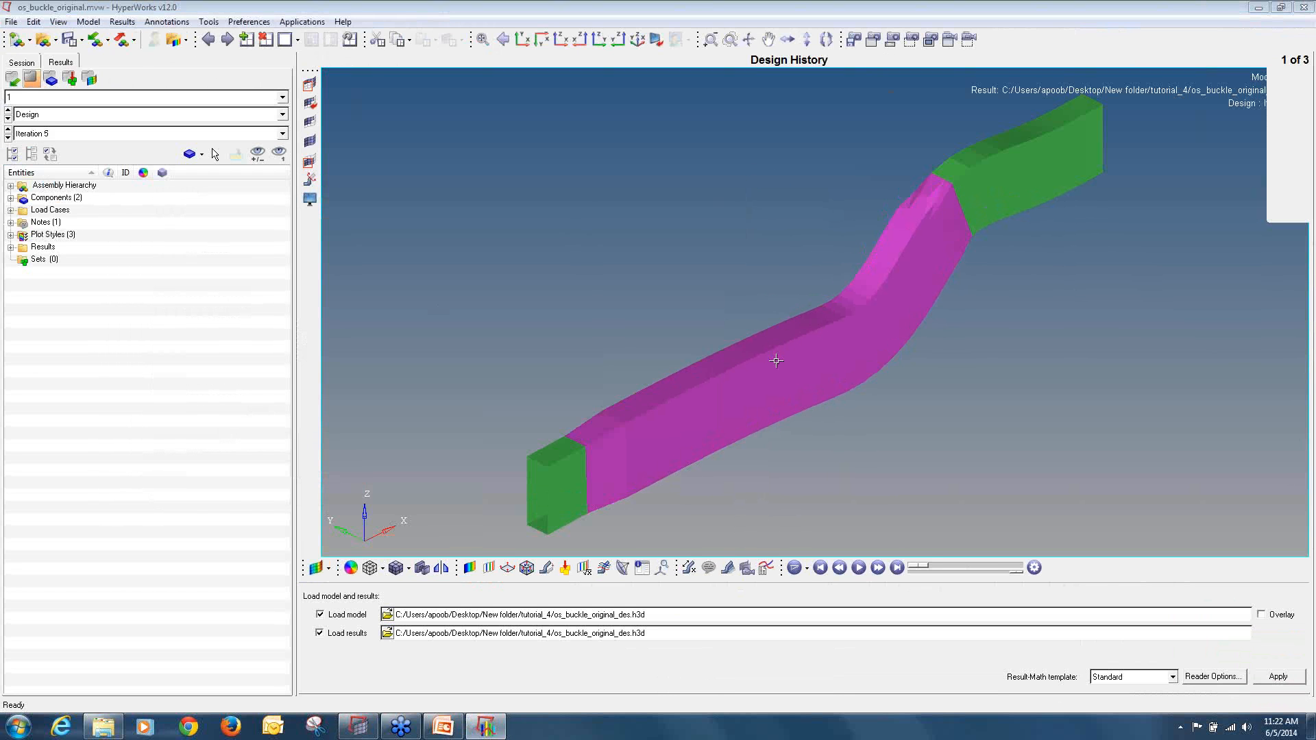
mouse_move(787, 361)
ctrl+mouse_down()
mouse_move(925, 336)
mouse_move(1034, 279)
mouse_move(1165, 267)
mouse_move(1122, 270)
ctrl+mouse_up()
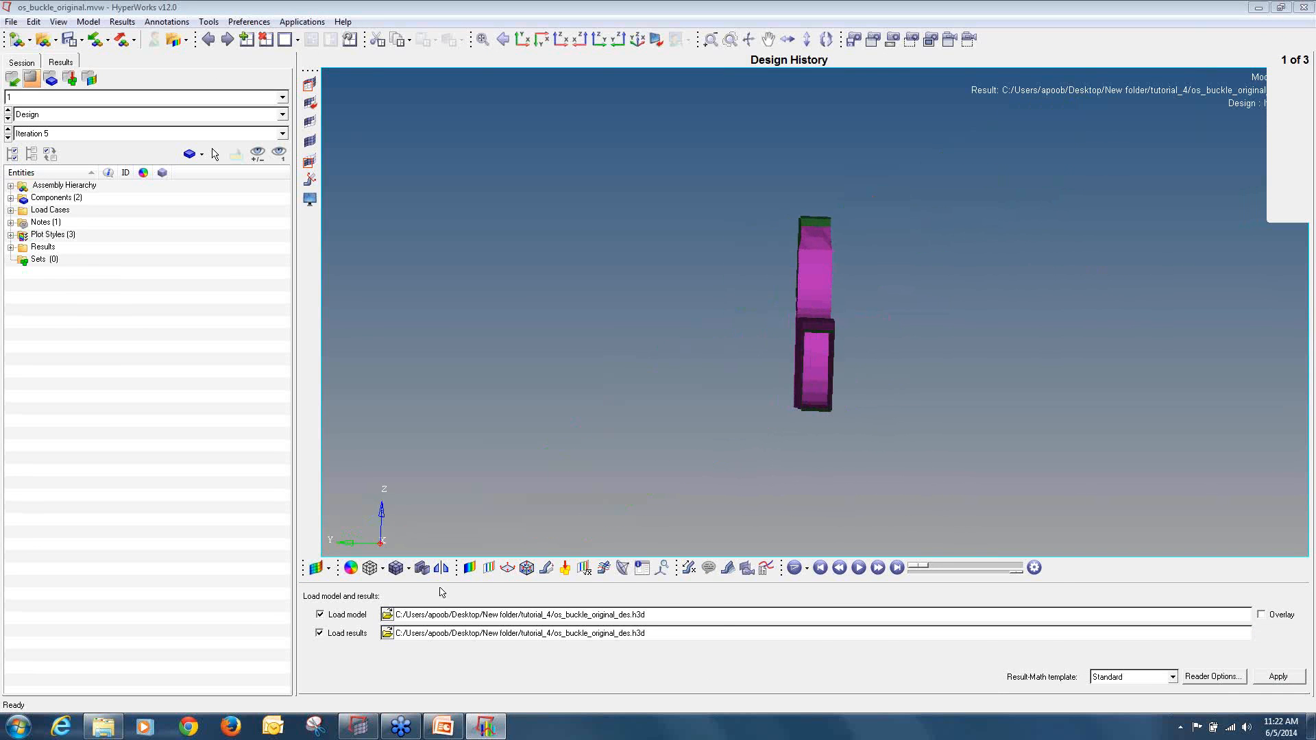
click(470, 568)
click(774, 683)
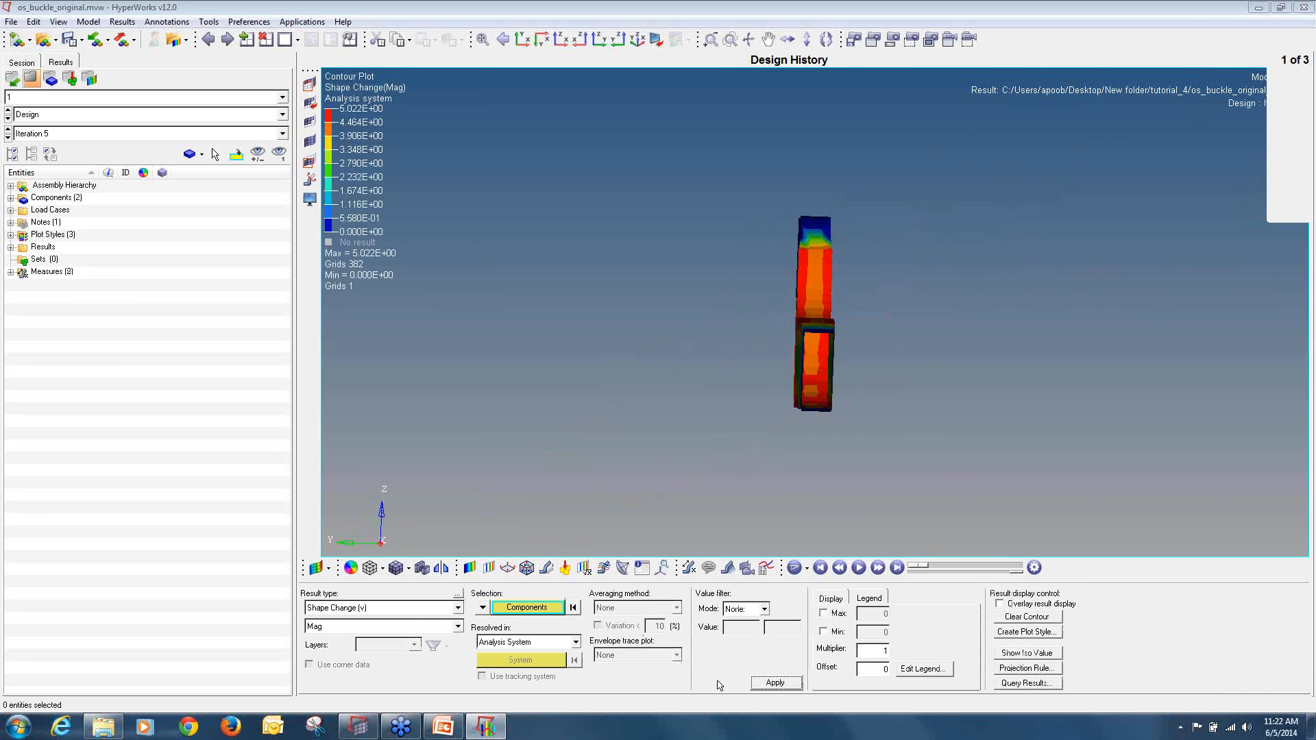
- Contour the element thicknesses of iteration 5 using simple averaging
click(427, 606)
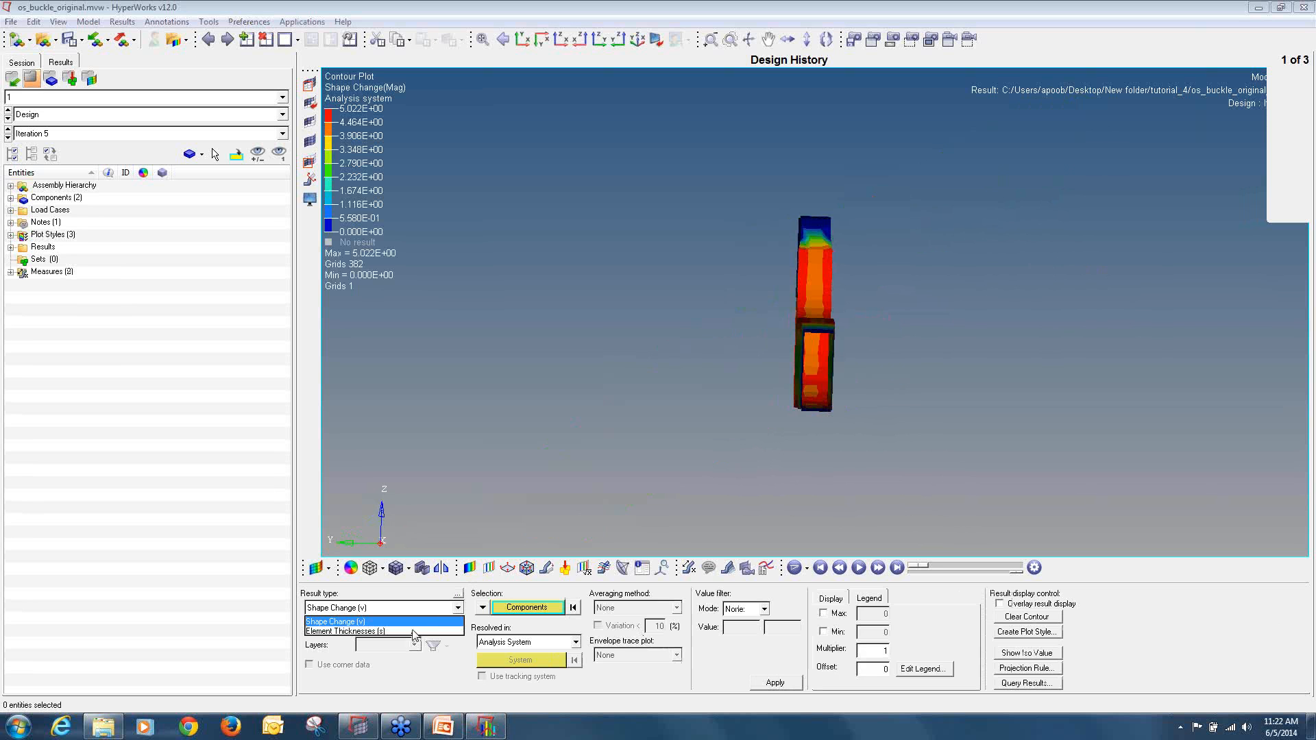
click(384, 631)
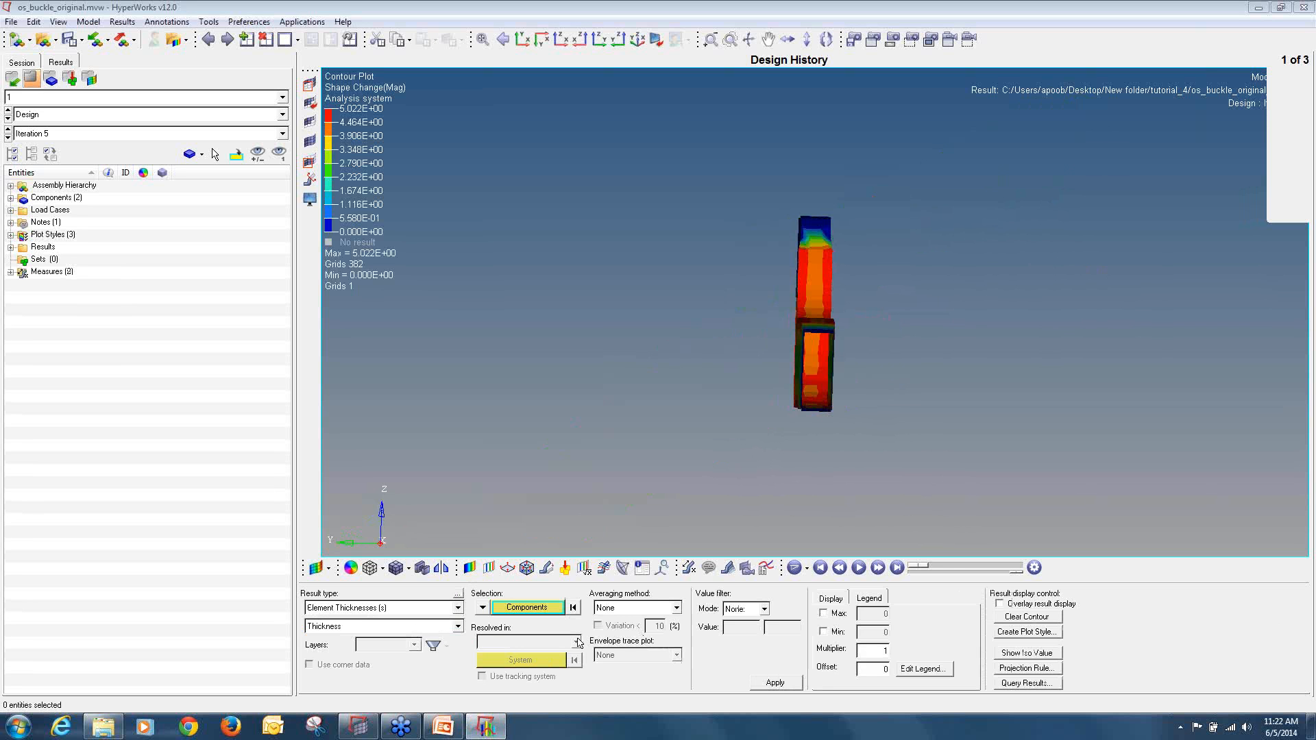
click(636, 607)
click(634, 631)
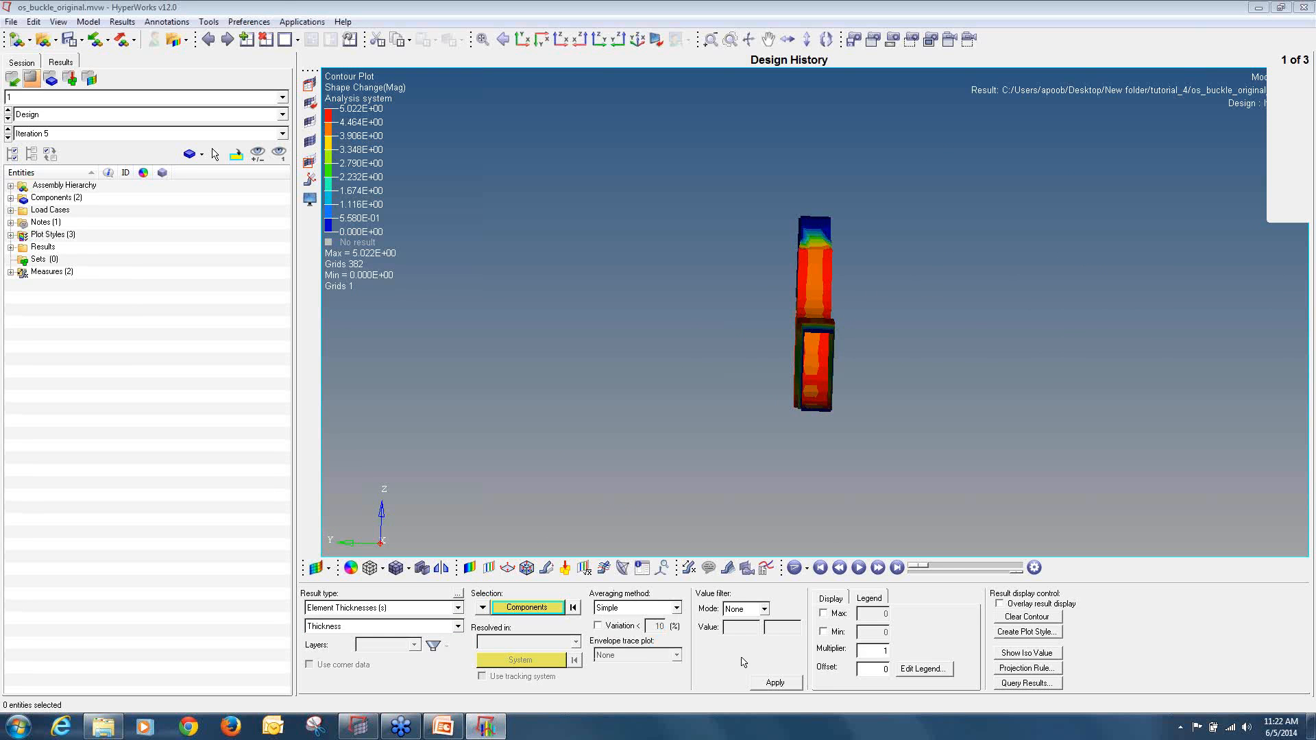
click(774, 683)
ctrl+drag(994, 343, 733, 343)
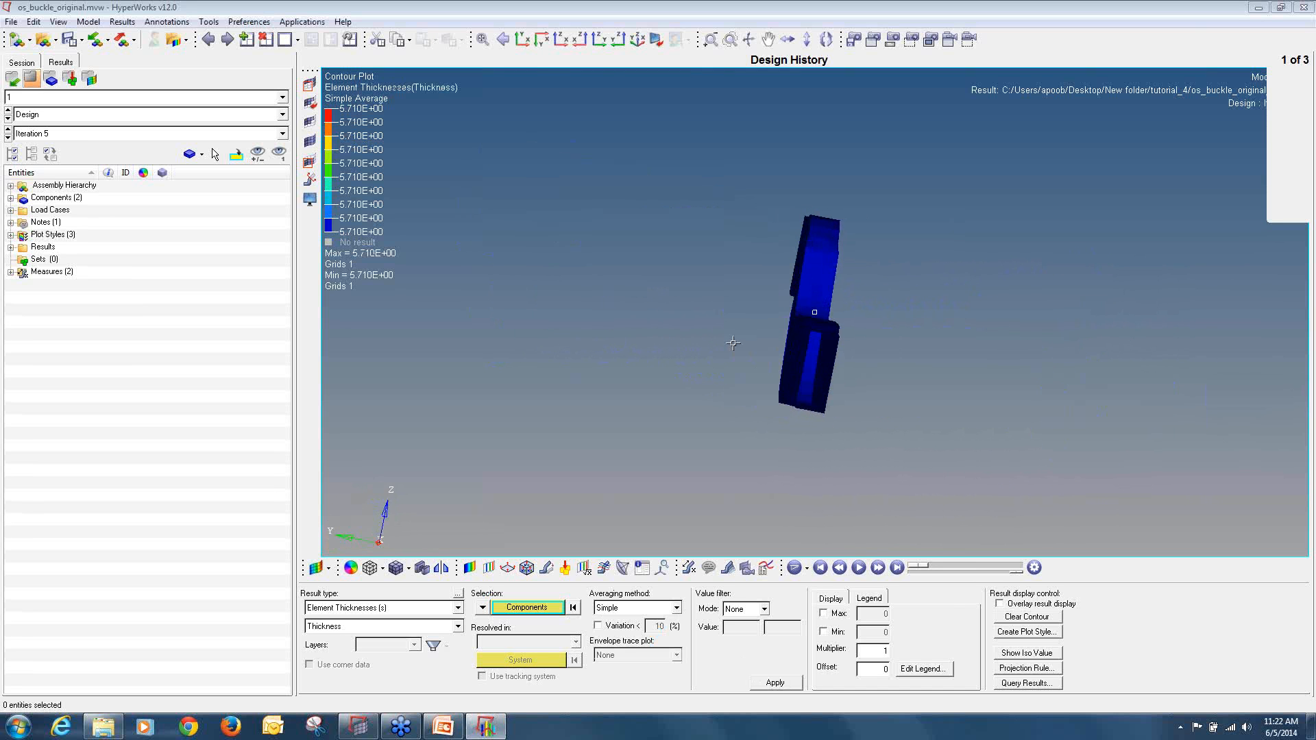
- Switch to iteration 4 and contour its shape change magnitude, viewing the rail from the side
click(8, 130)
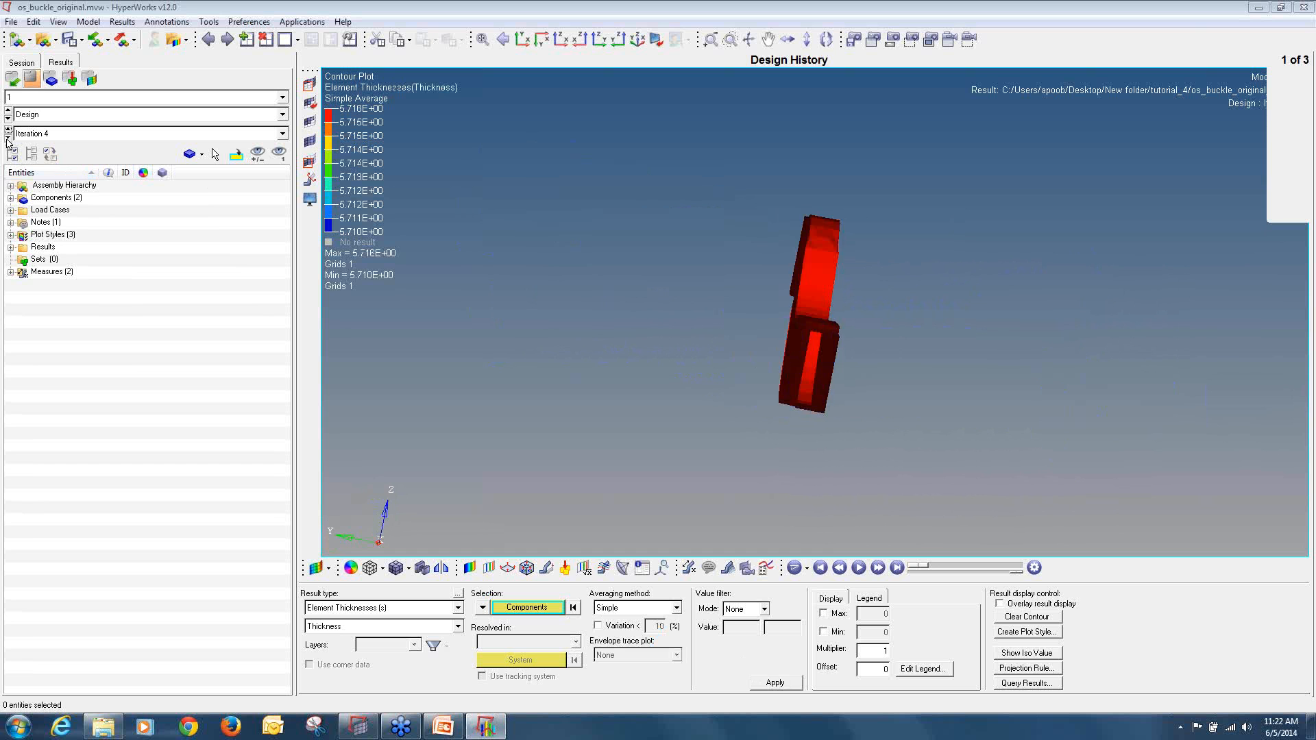
click(8, 136)
click(8, 129)
click(440, 610)
click(424, 628)
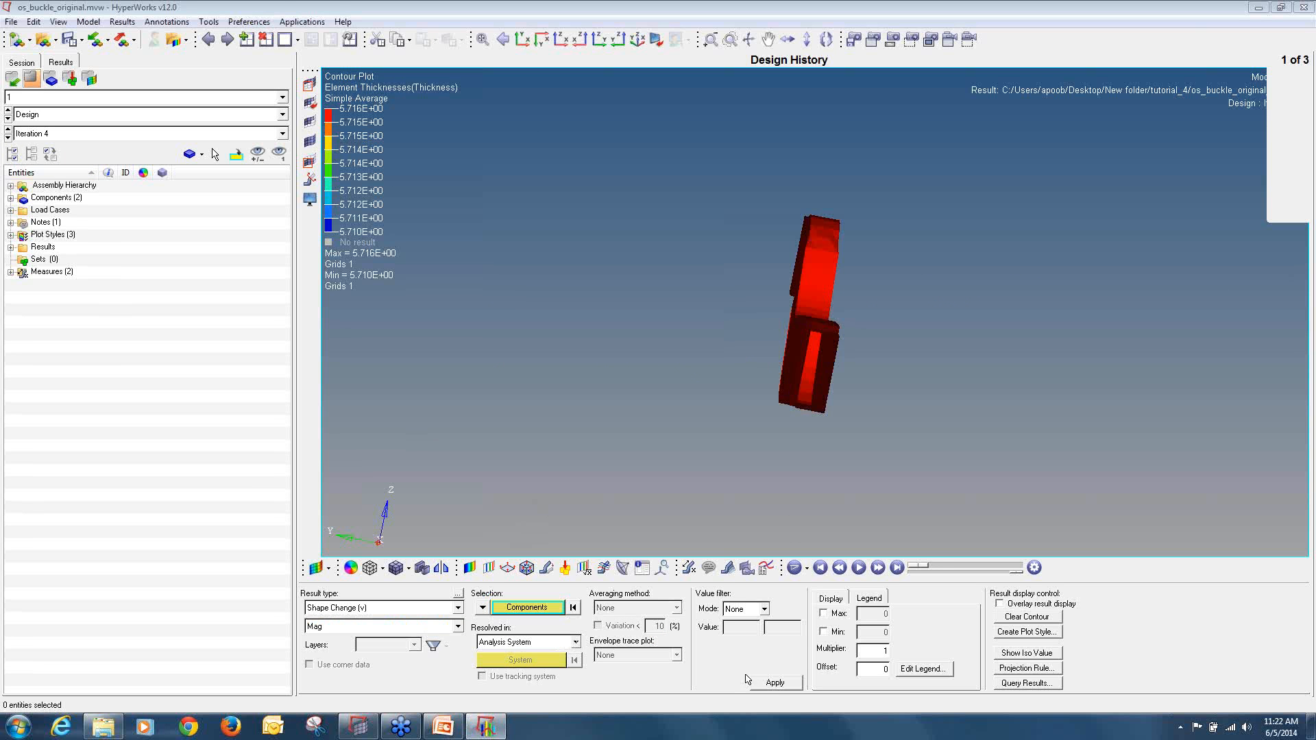
click(775, 687)
ctrl+drag(706, 267, 378, 201)
- Return to iteration 5 and contour the element thicknesses with no averaging
click(61, 135)
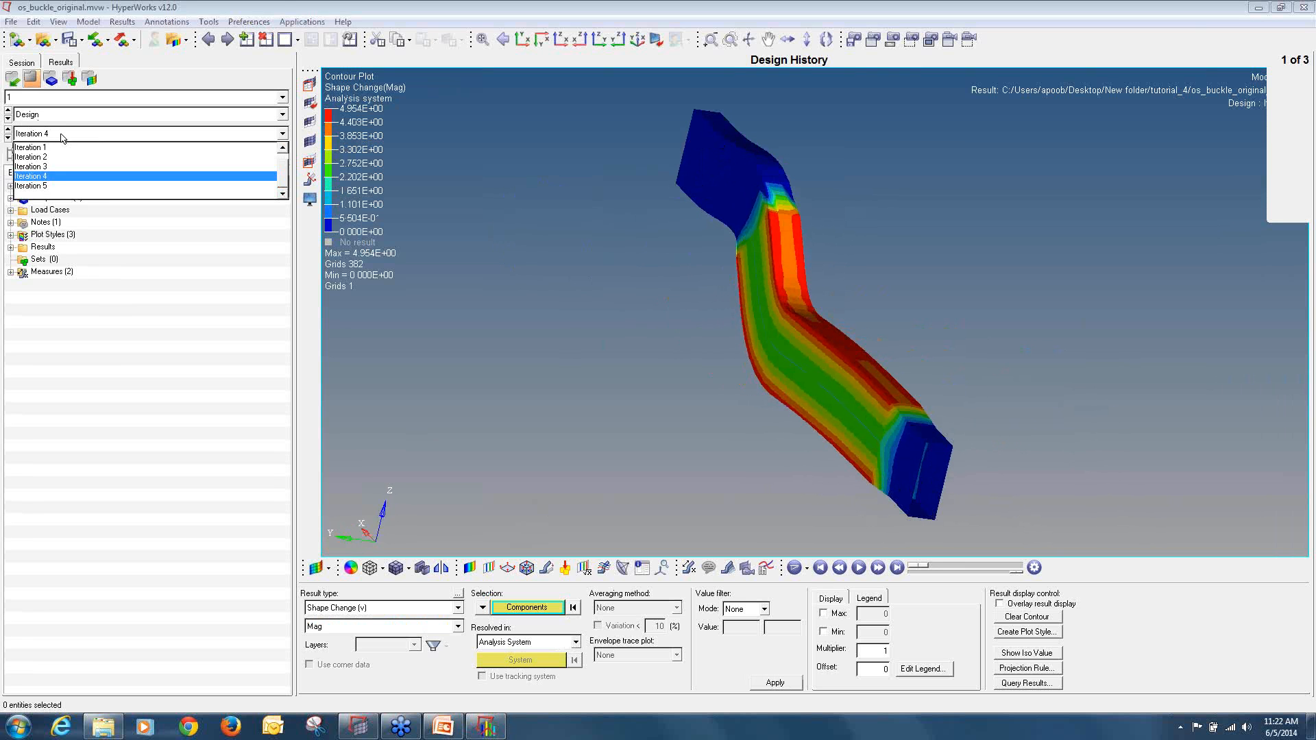
click(59, 192)
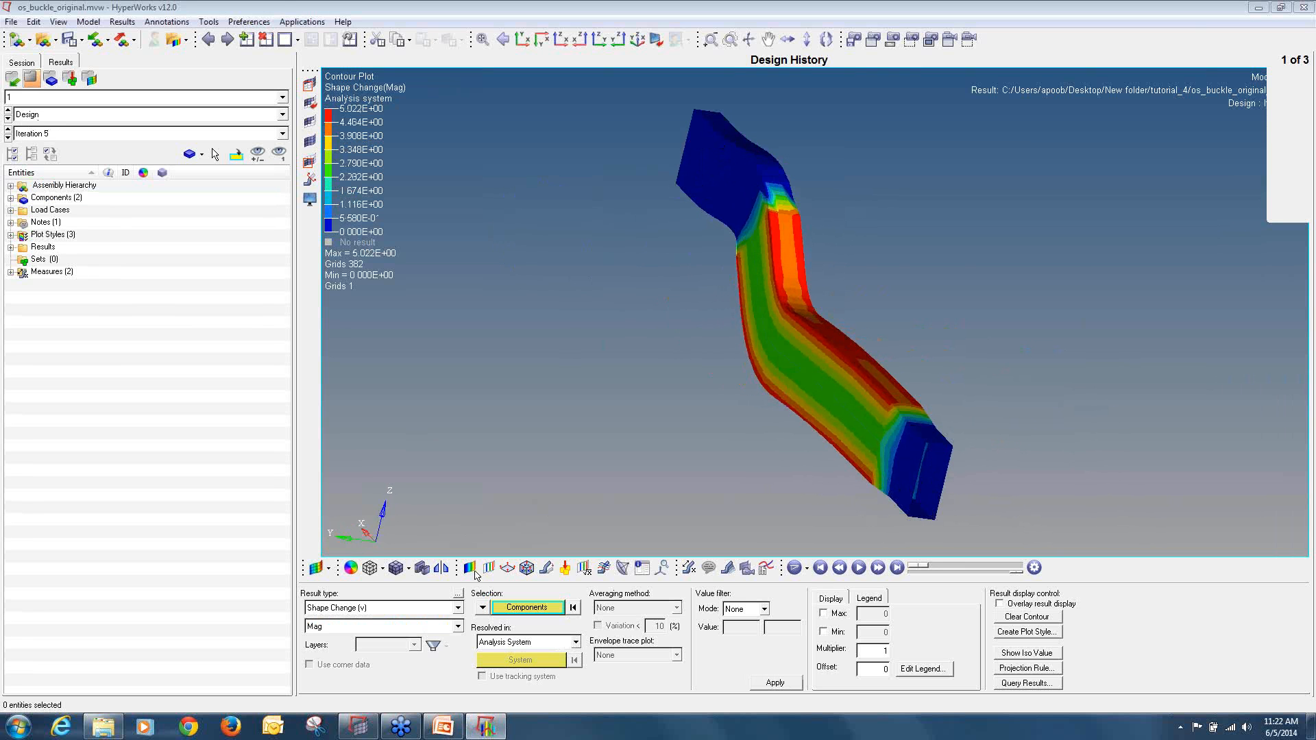
click(458, 608)
click(448, 633)
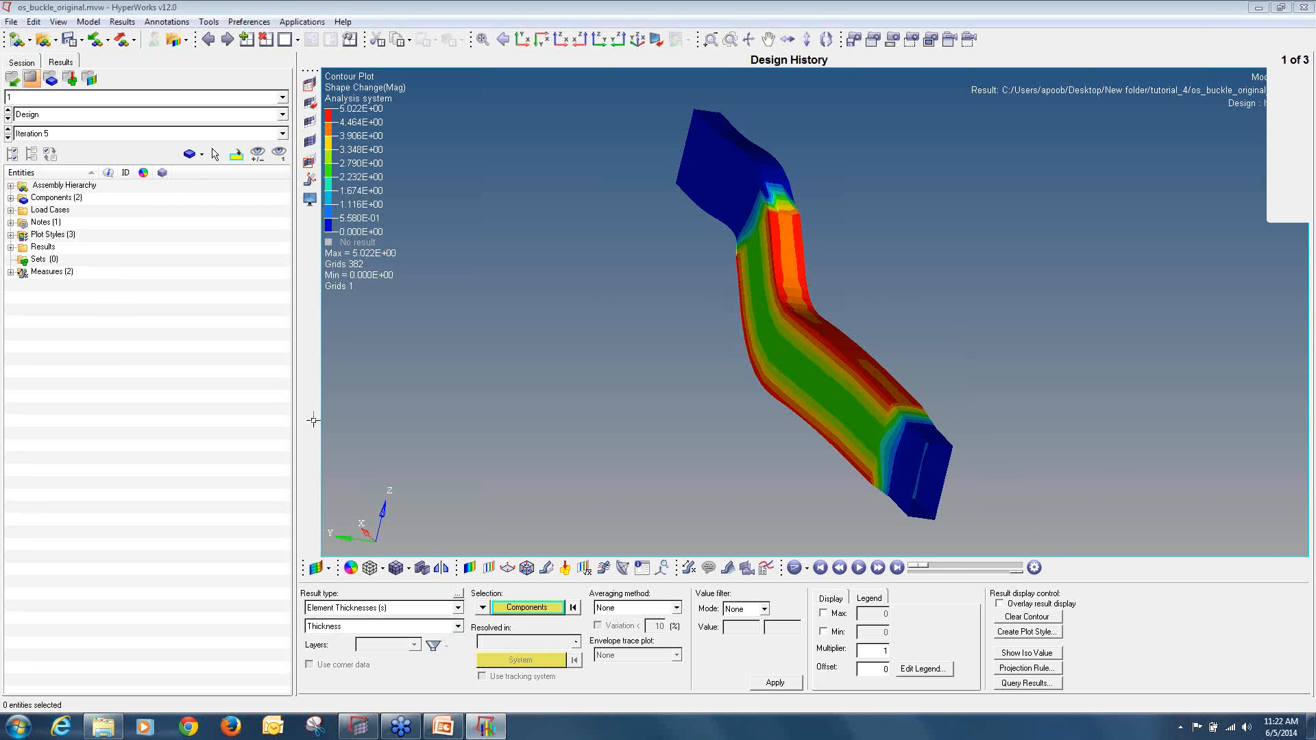
click(81, 134)
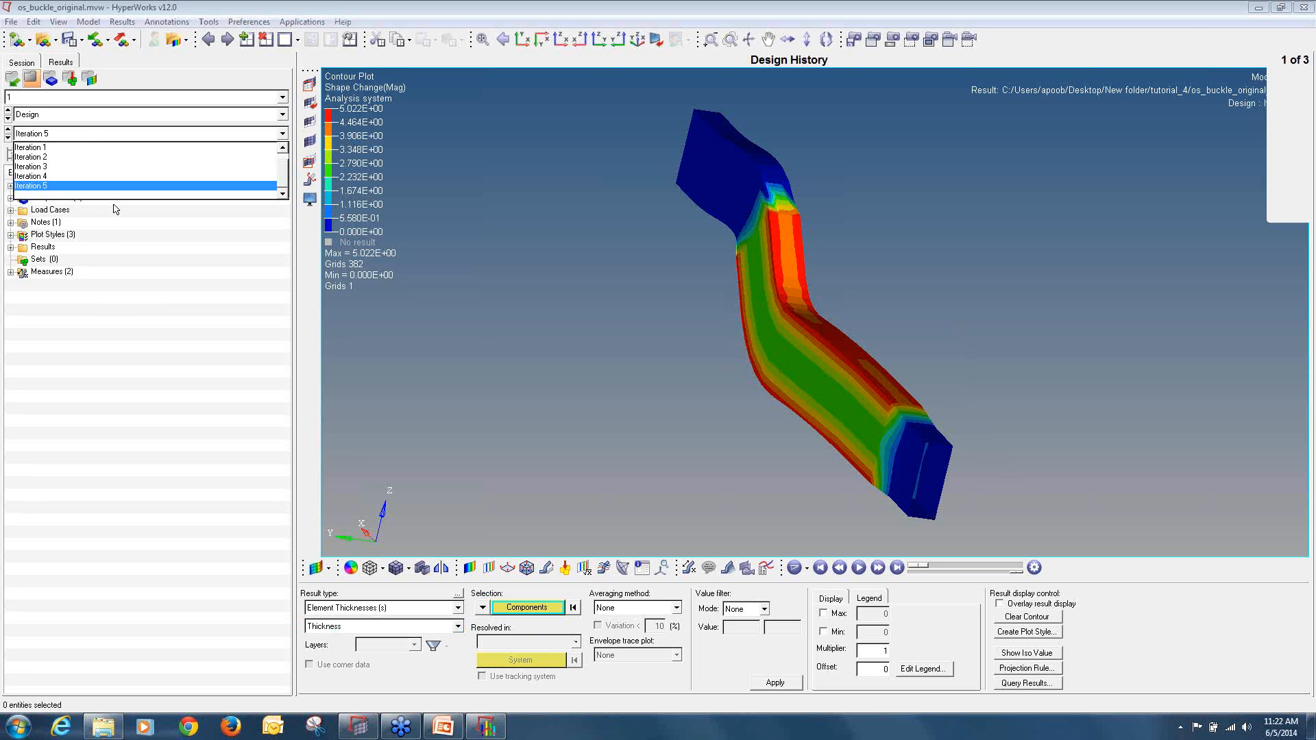
click(775, 683)
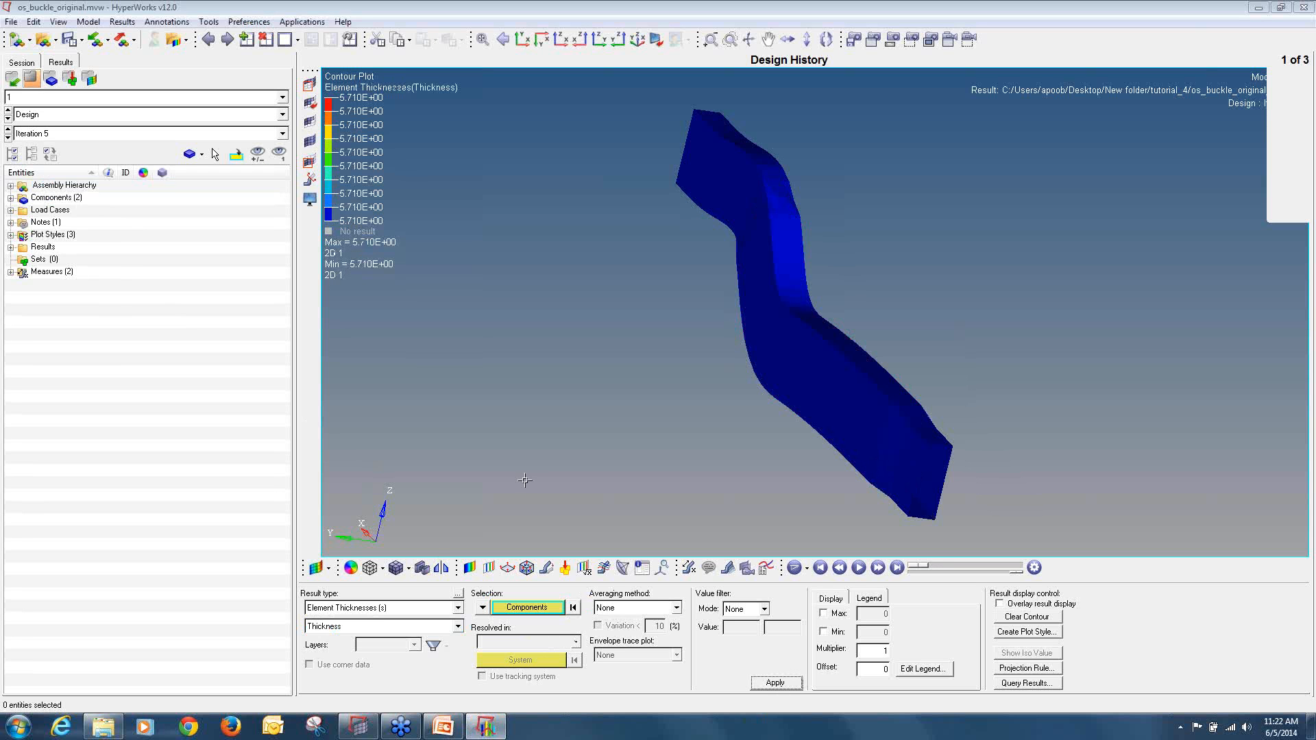
- Compare the element thickness contour of iteration 0 with that of iteration 5, reapplying the contour on the final iteration
click(166, 134)
click(140, 150)
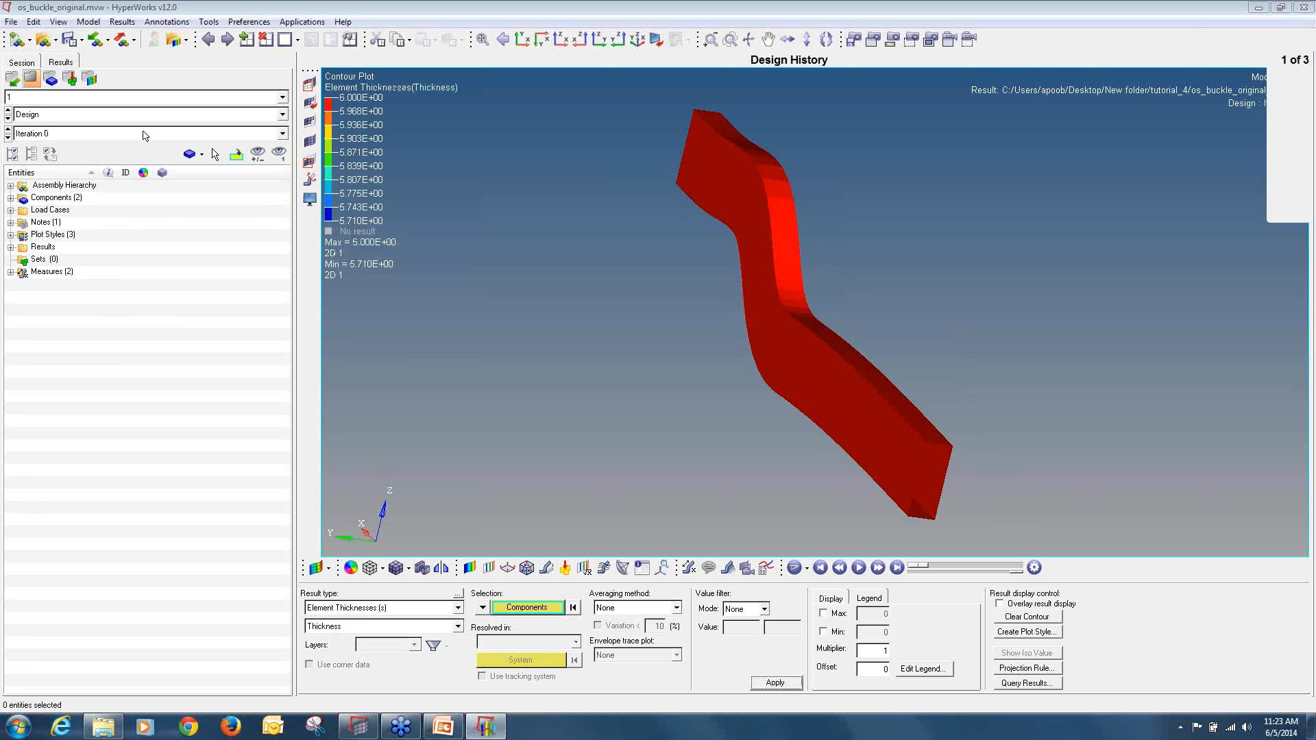
click(144, 134)
click(90, 186)
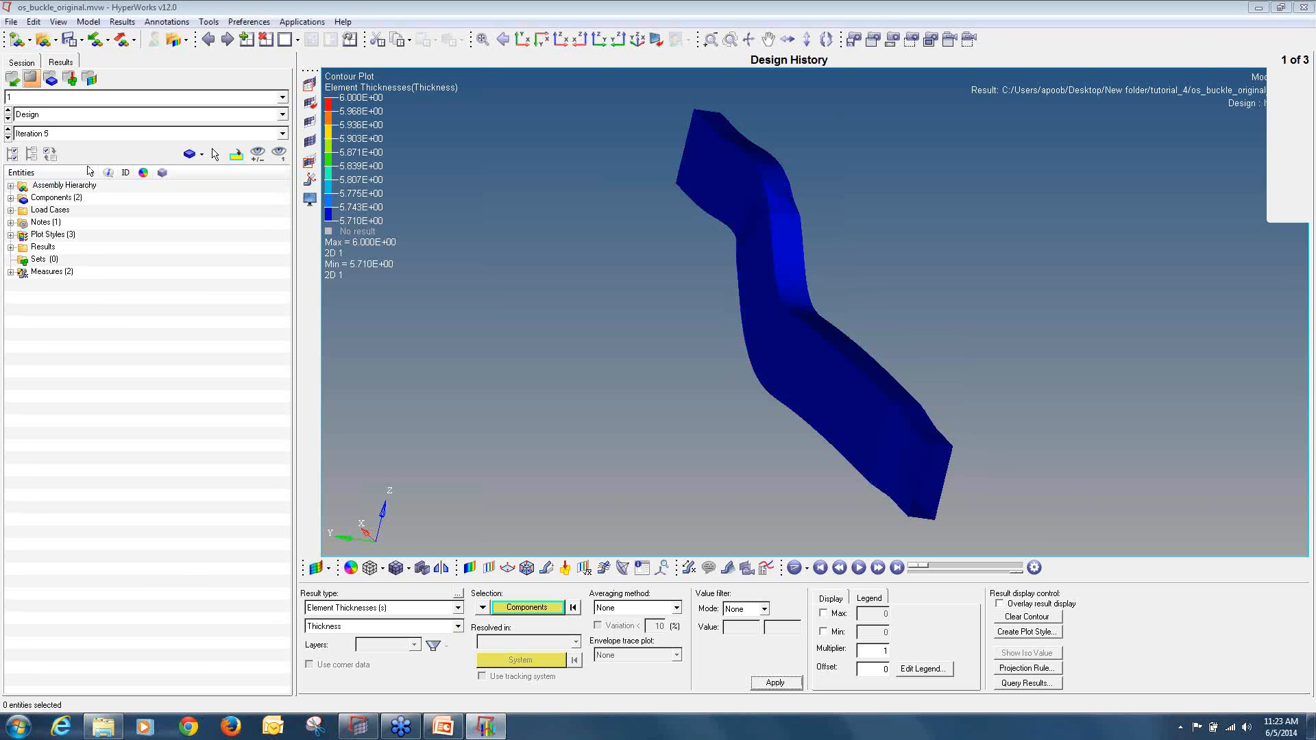
click(794, 688)
- Contour the shape change magnitude on the iteration 5 design and inspect the rail from its end
click(392, 608)
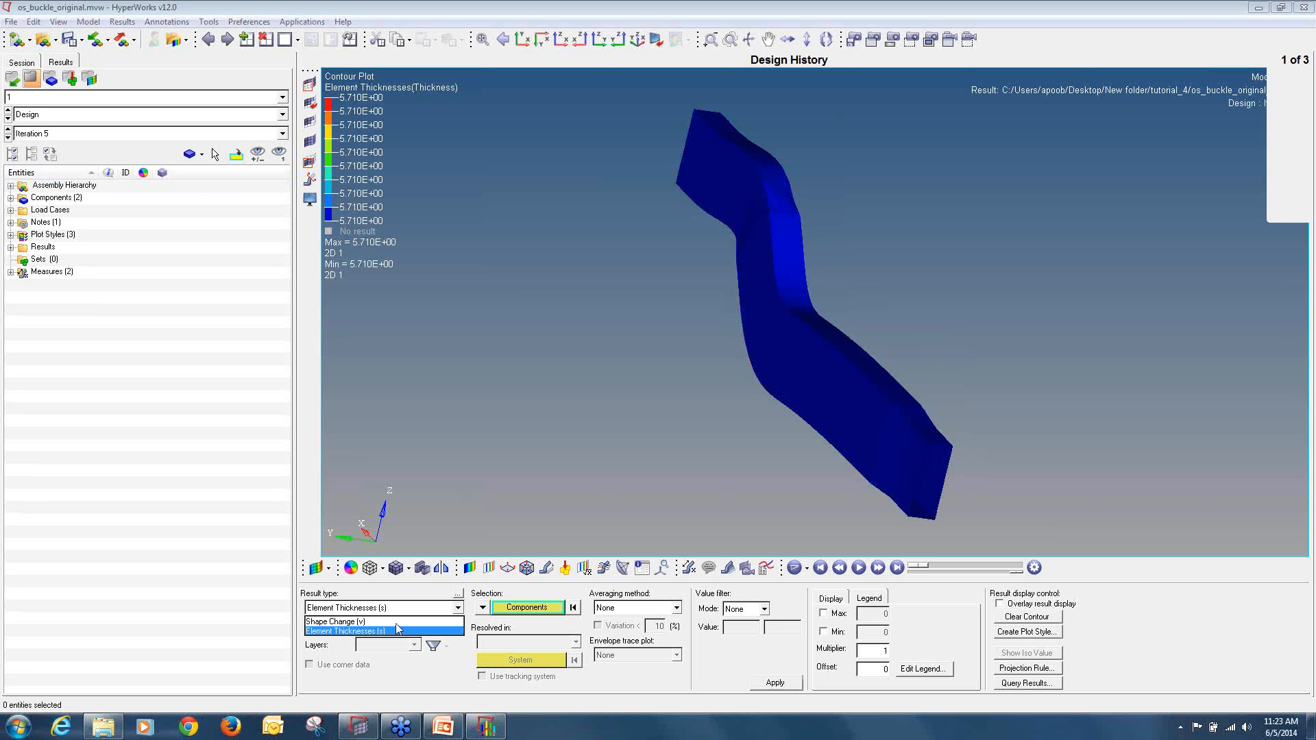
click(391, 621)
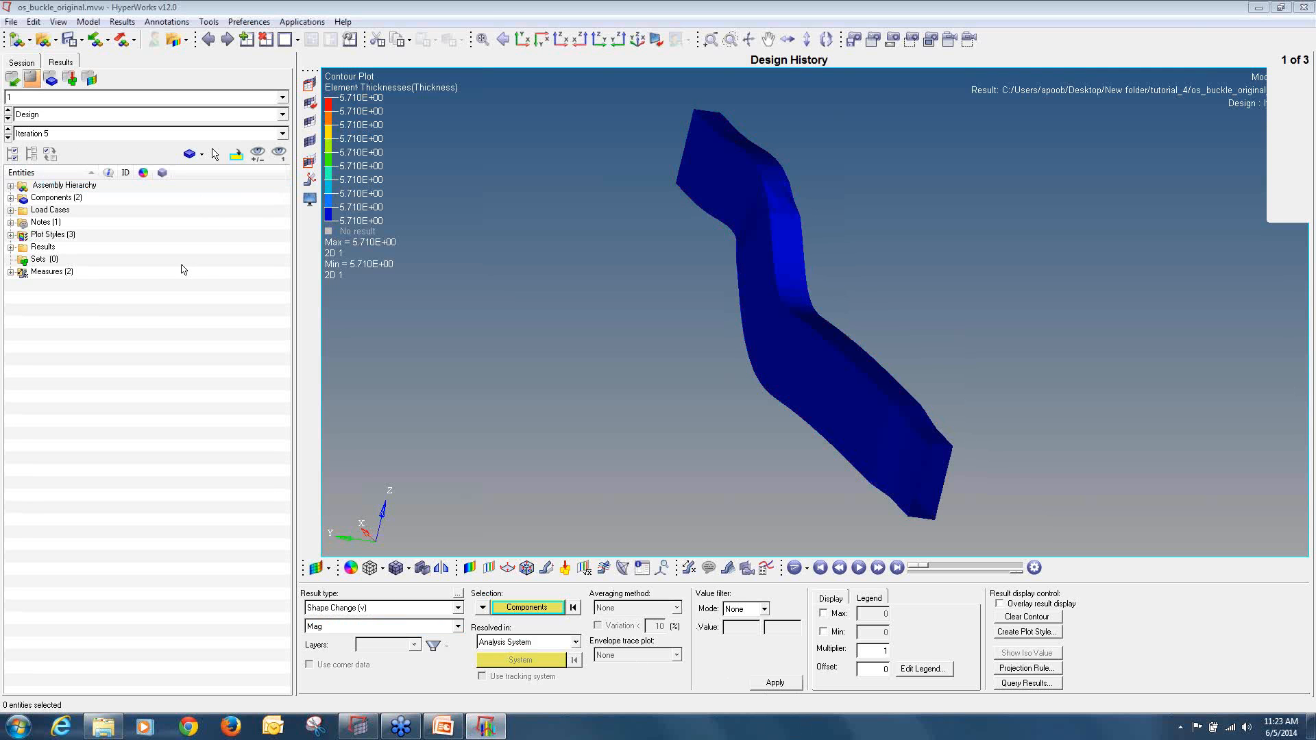
click(776, 683)
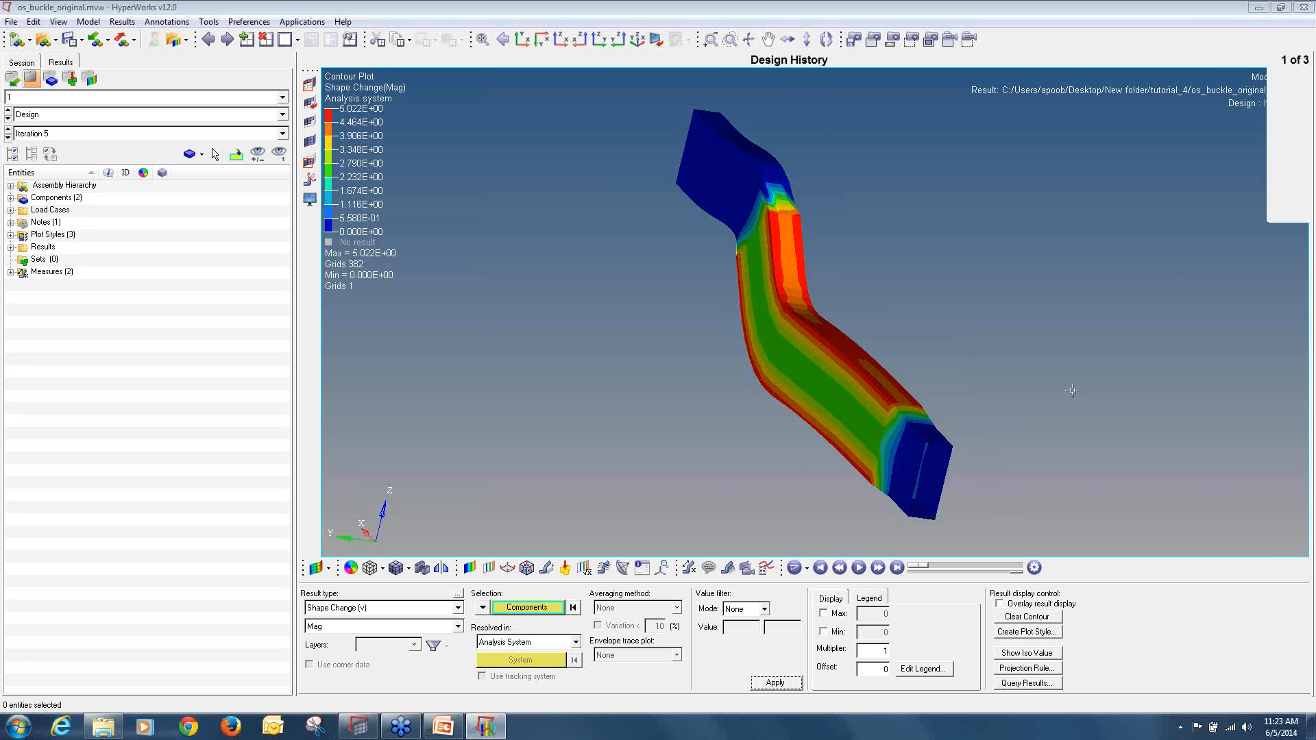
mouse_move(1073, 393)
ctrl+mouse_down()
mouse_move(948, 356)
mouse_move(1002, 358)
mouse_move(953, 381)
mouse_move(938, 366)
ctrl+mouse_up()
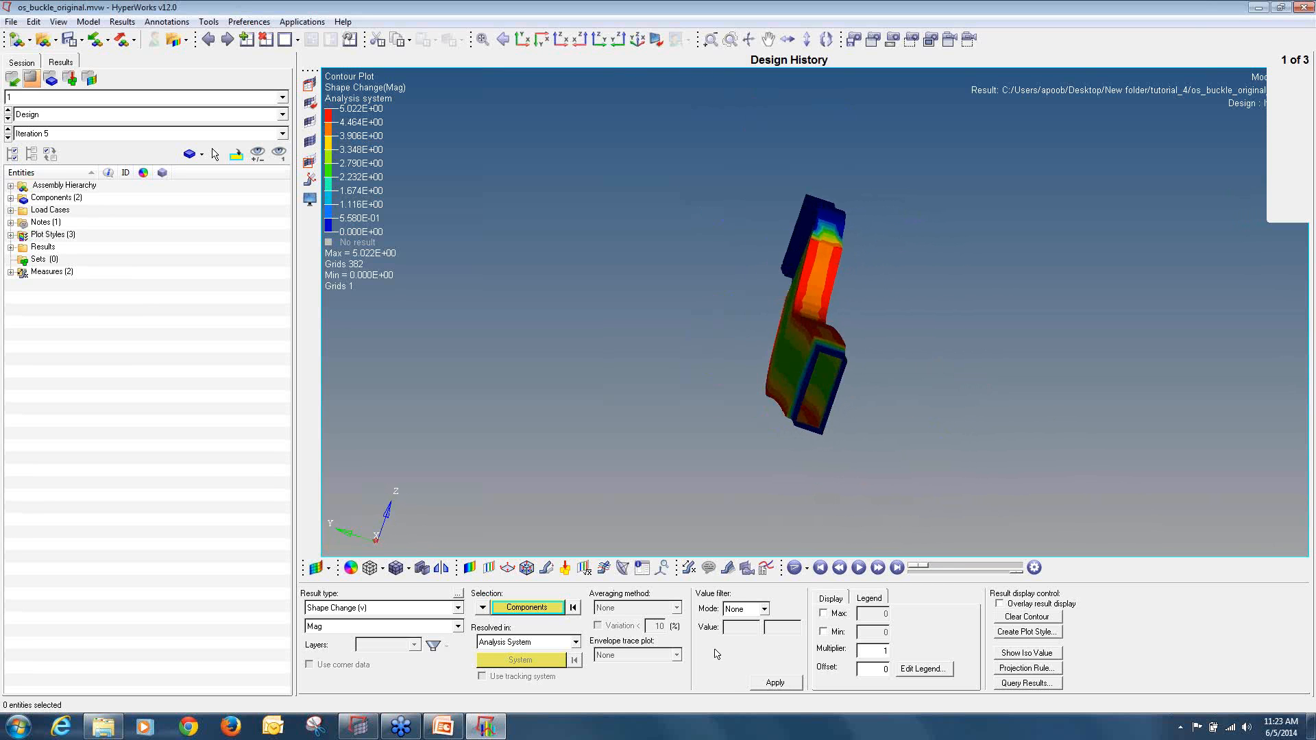
- Apply the shape change contour at iteration 0 and step through each iteration up to iteration 5
click(68, 134)
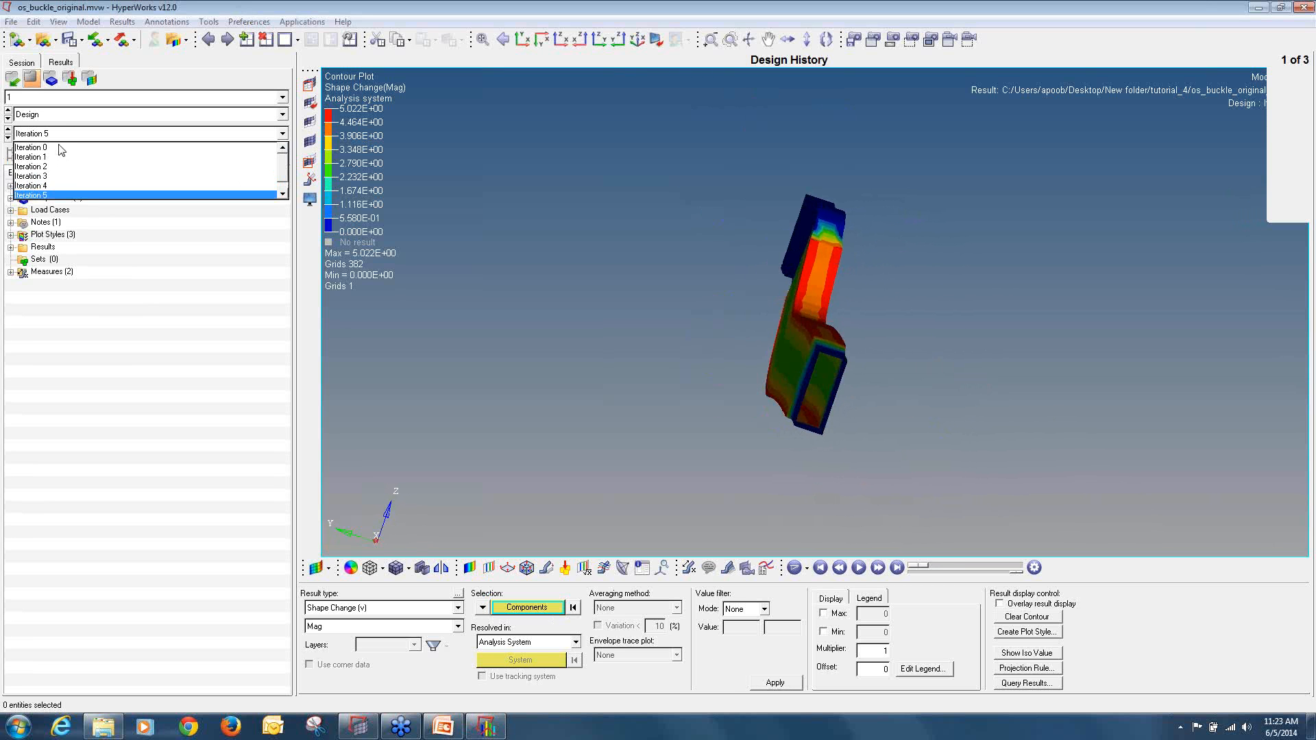
click(61, 148)
click(795, 684)
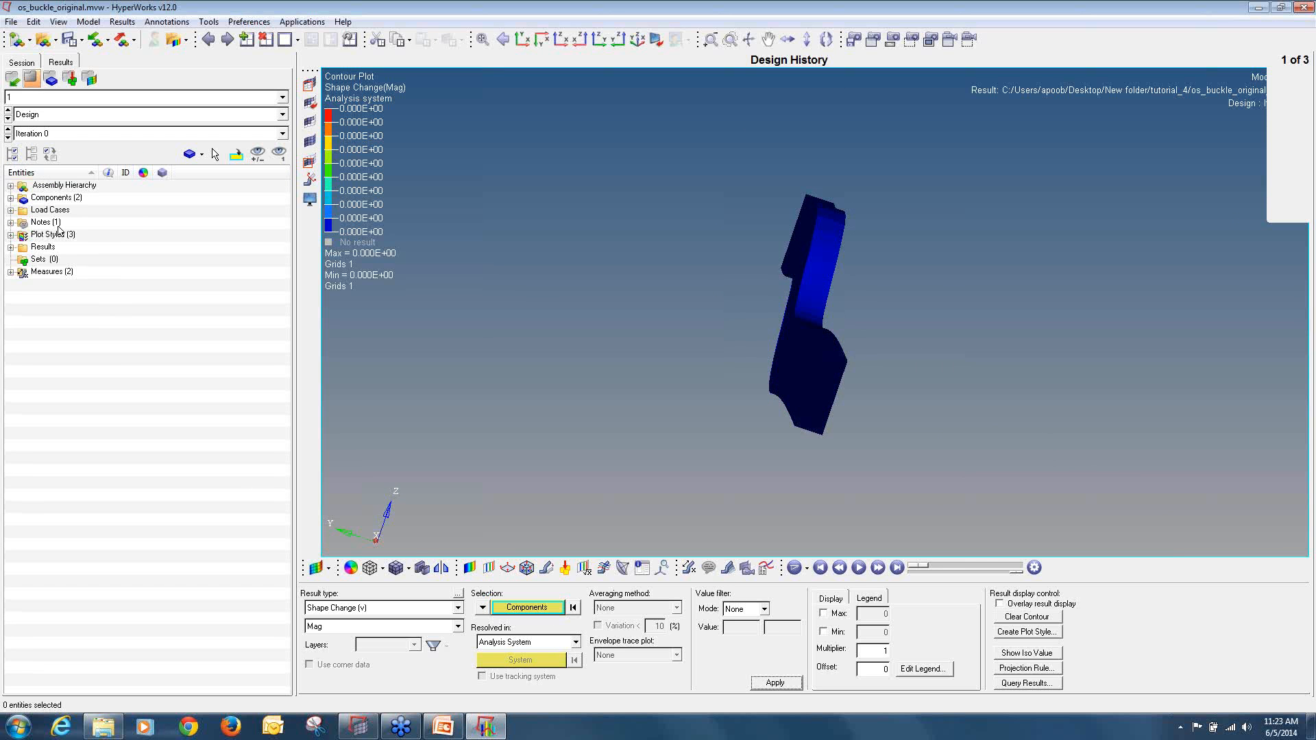
click(7, 137)
click(8, 138)
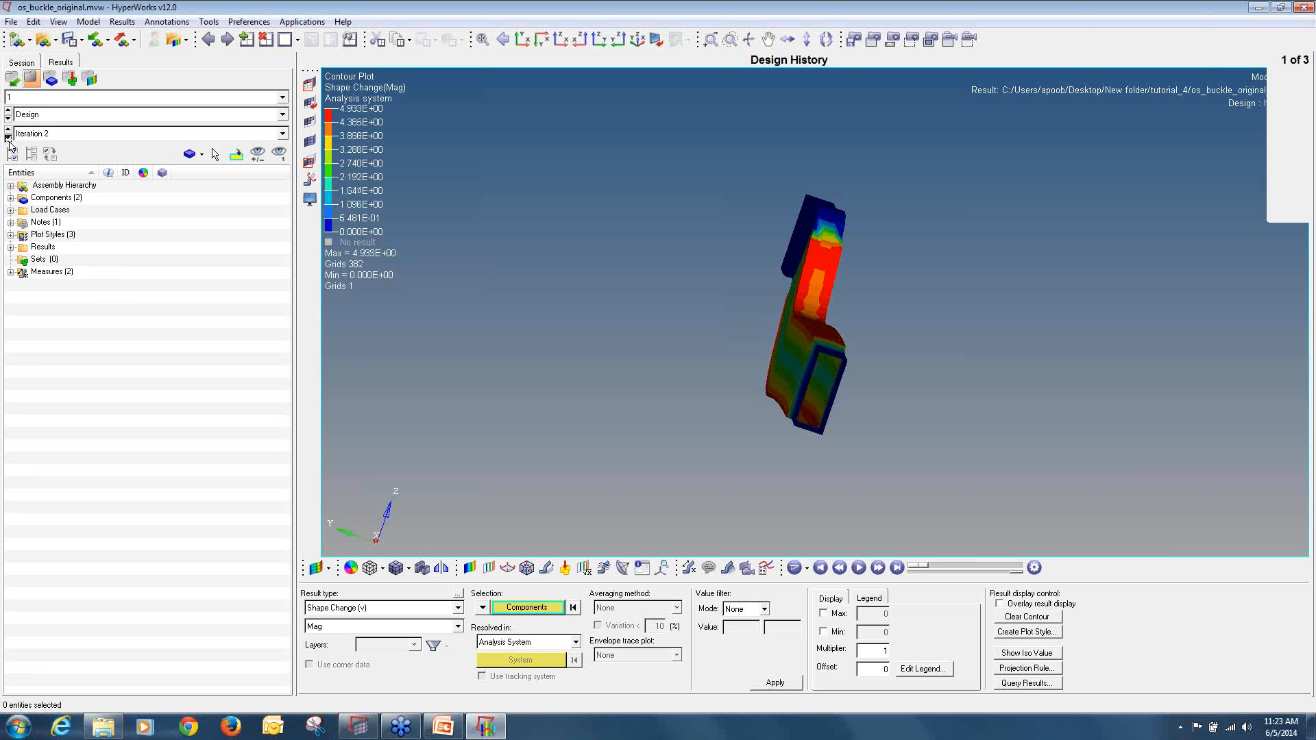
click(7, 138)
click(7, 138)
click(8, 138)
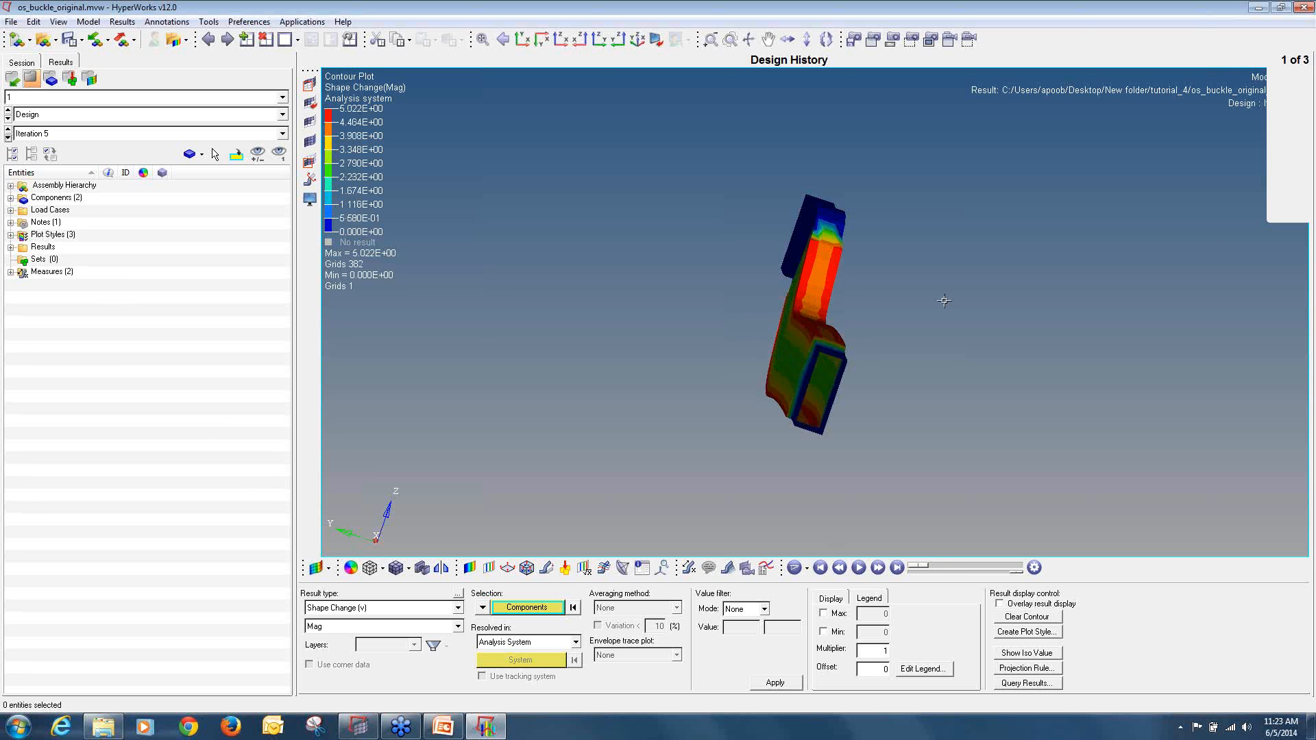
- Play the design history animation of the shape change contour and examine the rail from the side and the end
ctrl+drag(944, 301, 993, 318)
ctrl+scroll(839, 301, up, 3)
ctrl+scroll(611, 315, down, 5)
ctrl+right_drag(770, 370, 965, 397)
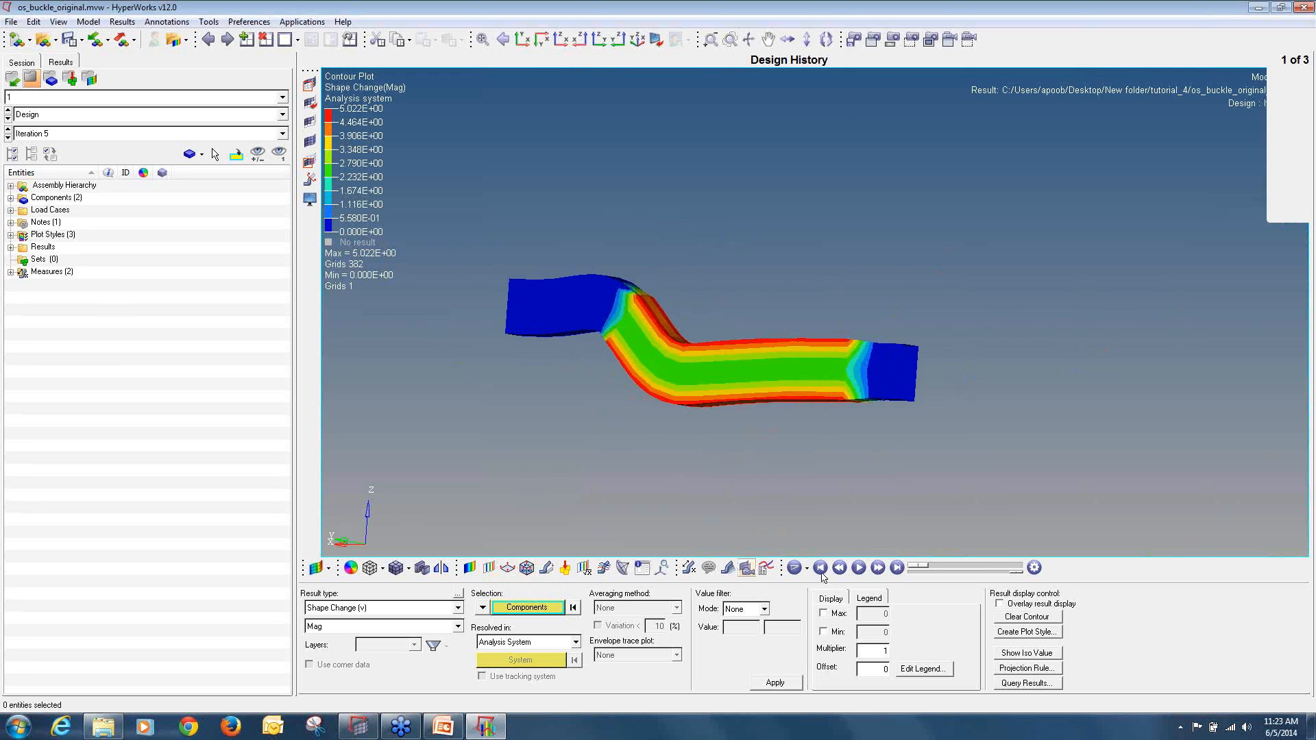
click(859, 568)
ctrl+drag(796, 362, 683, 362)
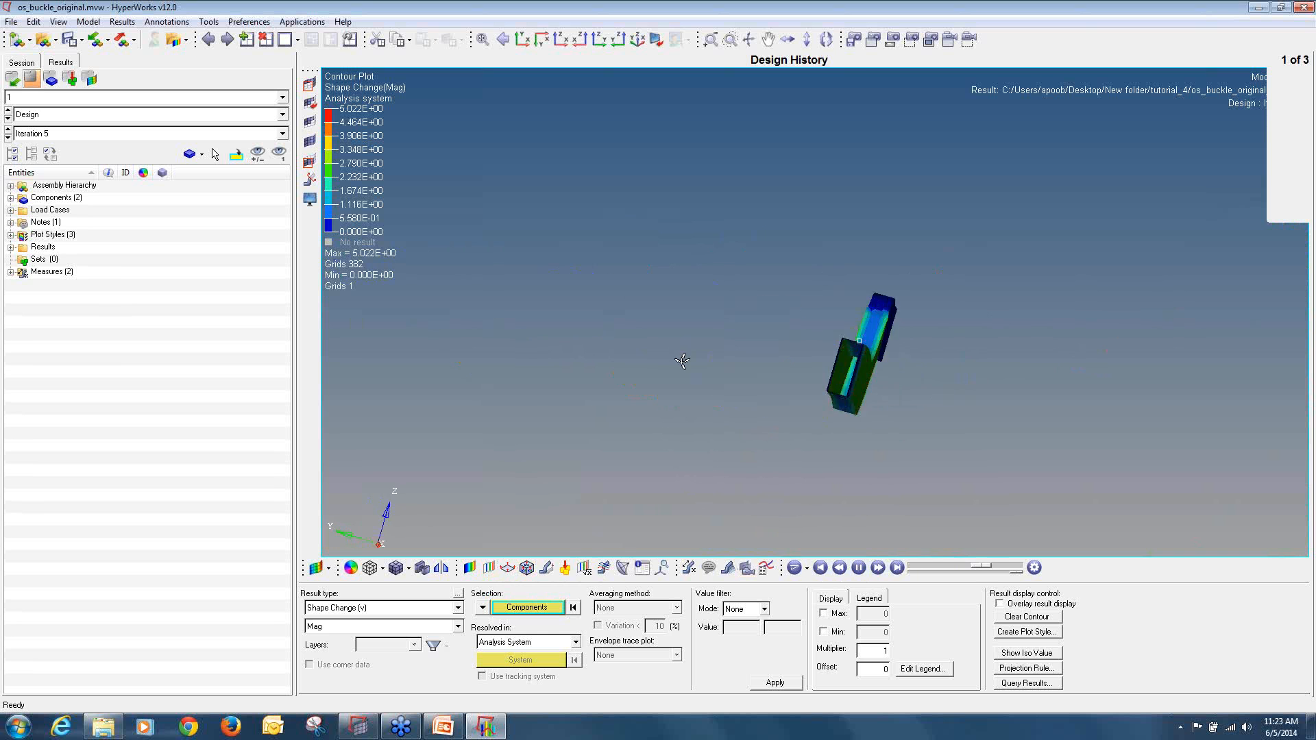
- Overlay the undeformed shape as a wireframe on the shape change animation, inspect the rail from its end and side, and stop the animation
scroll(917, 320, up, 3)
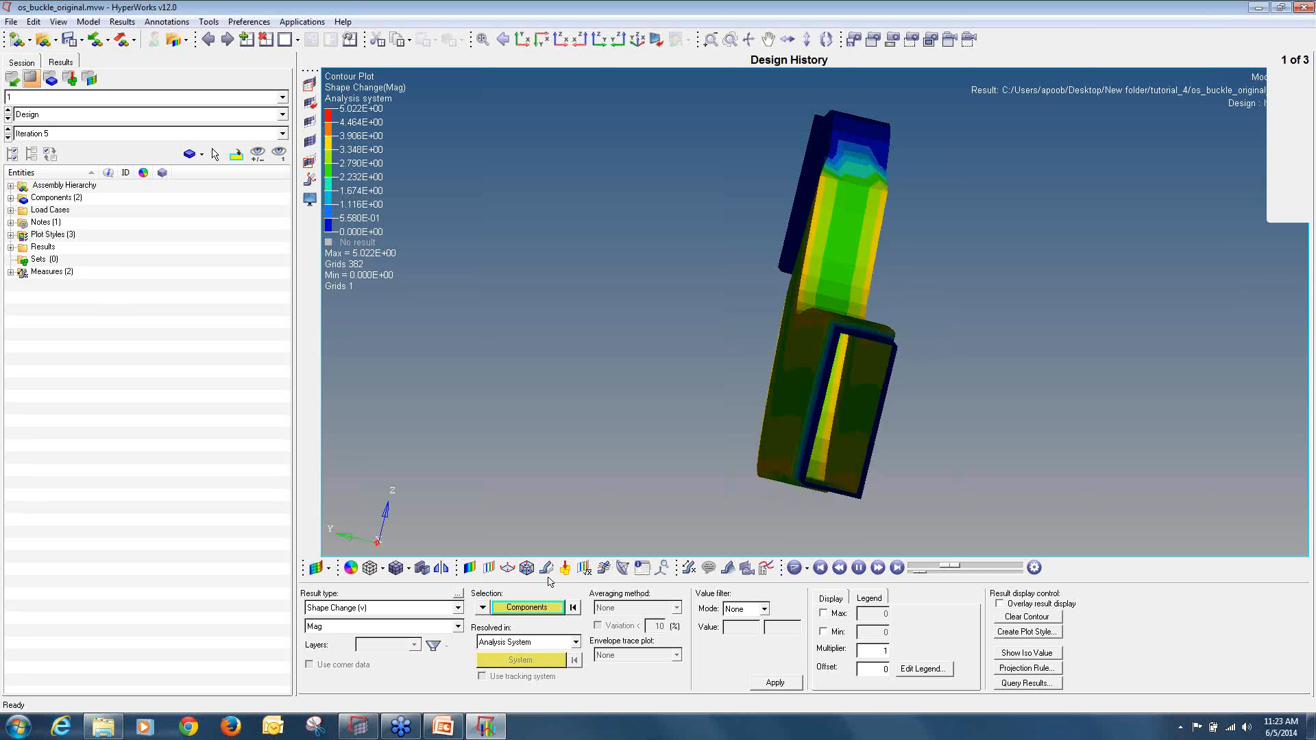
click(547, 567)
click(685, 609)
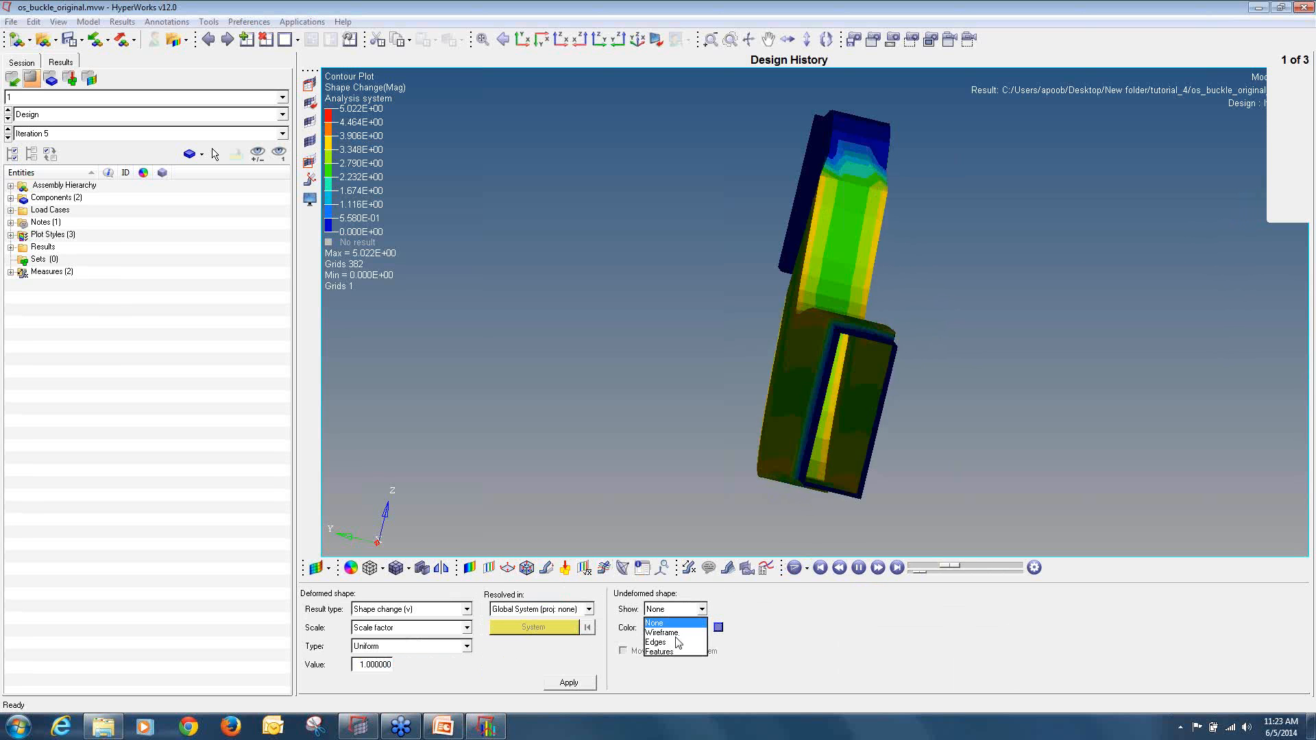
click(661, 632)
scroll(912, 345, up, 2)
ctrl+drag(912, 345, 528, 402)
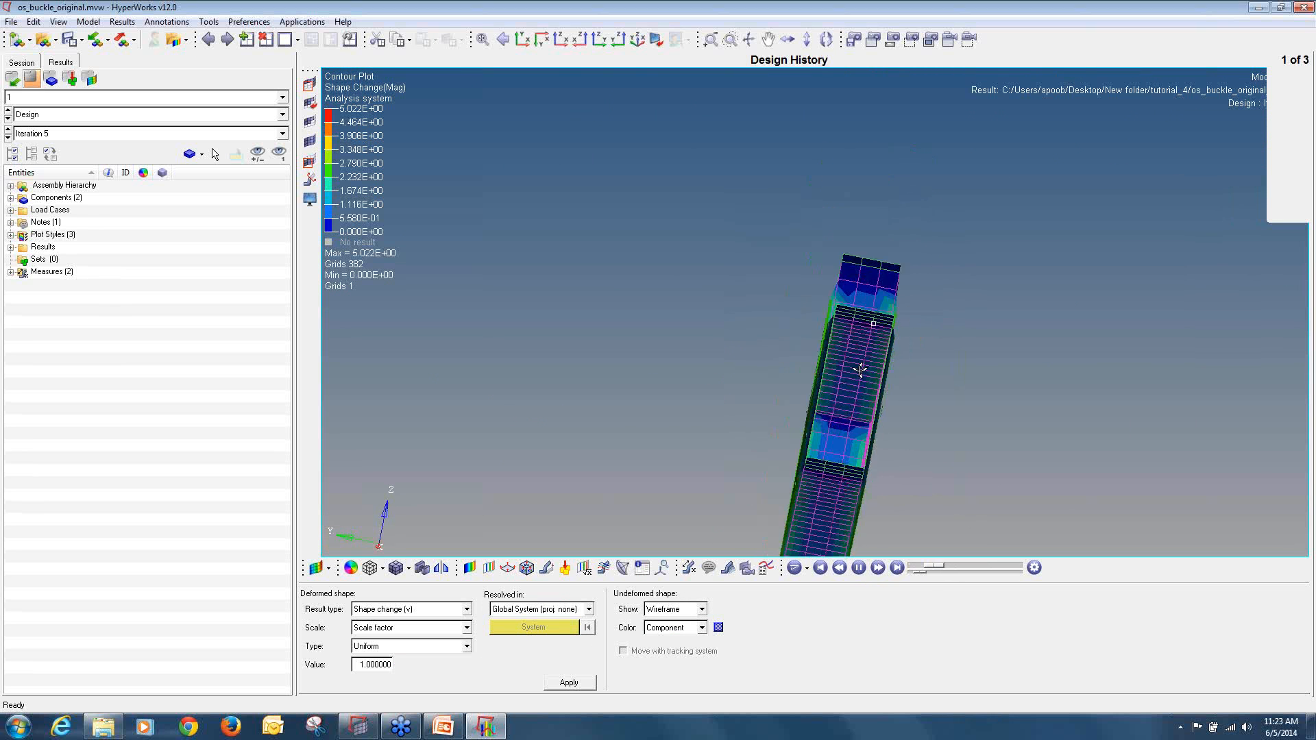
ctrl+drag(861, 371, 915, 329)
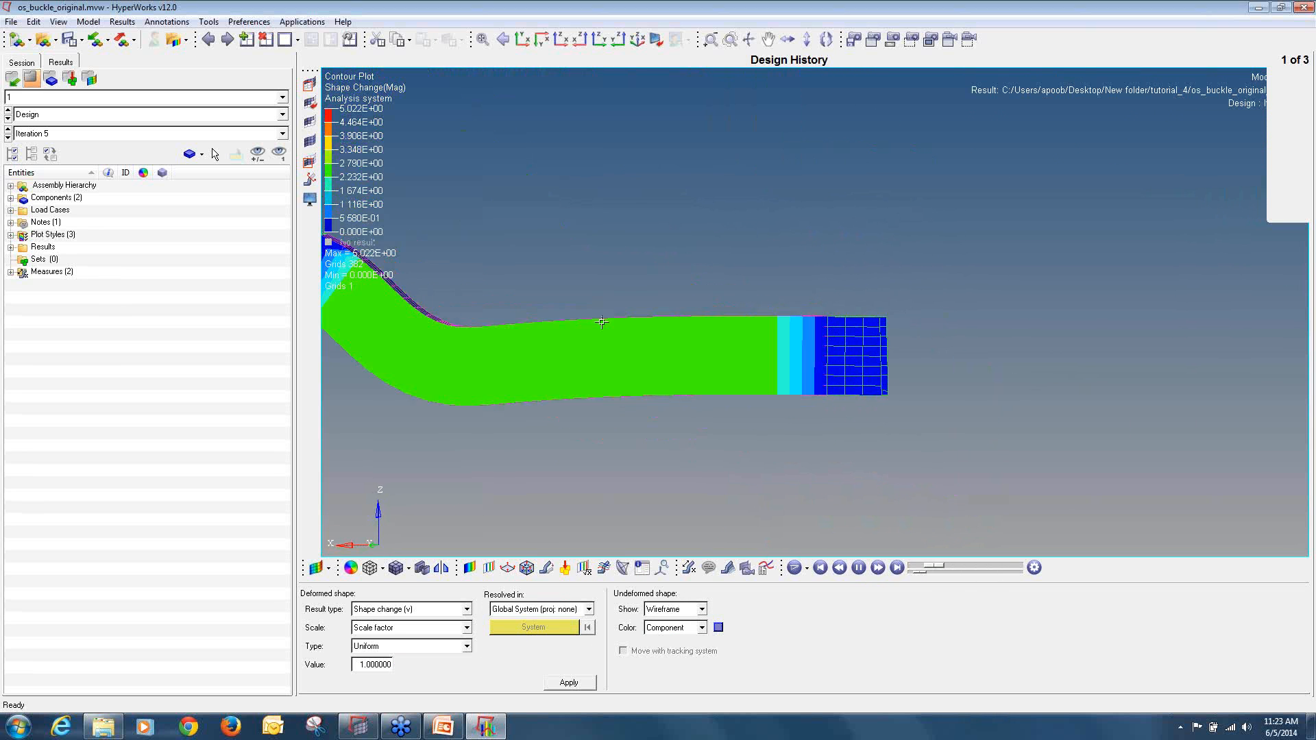
ctrl+right_drag(552, 317, 840, 325)
ctrl+scroll(497, 253, up, 4)
ctrl+drag(713, 323, 806, 313)
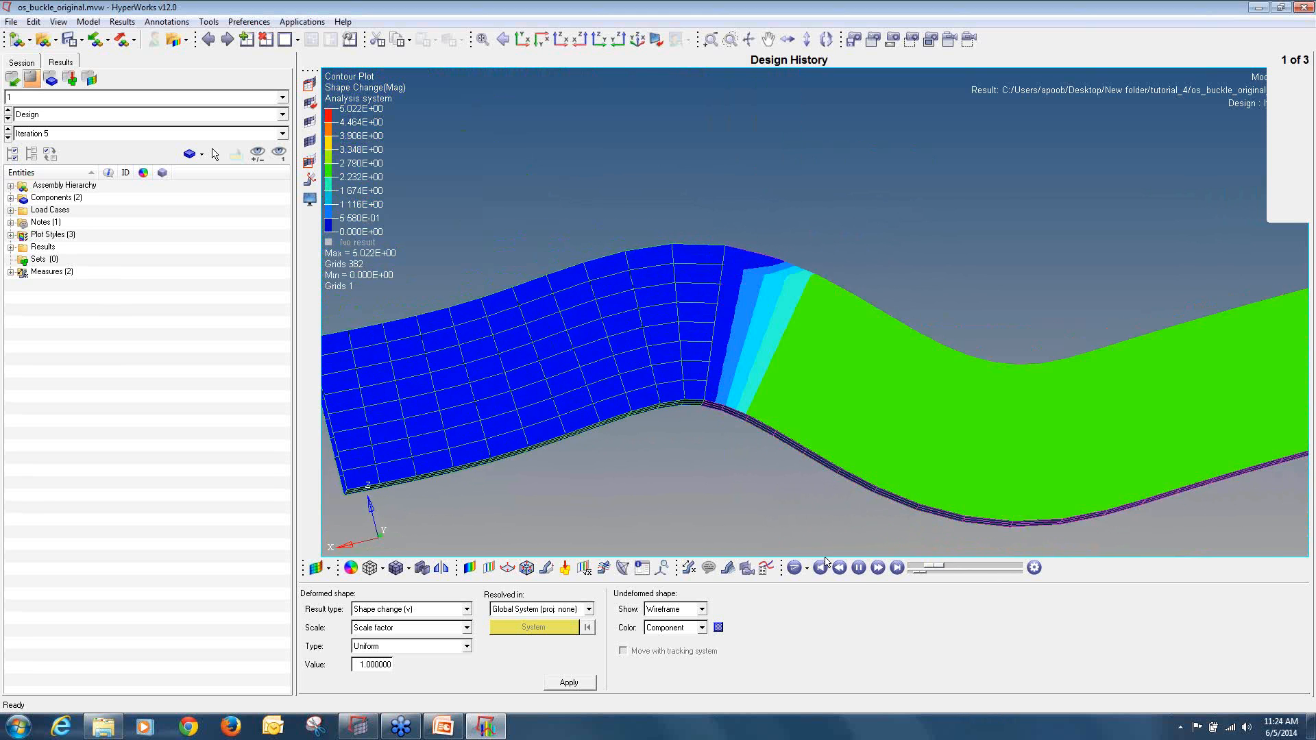
click(859, 568)
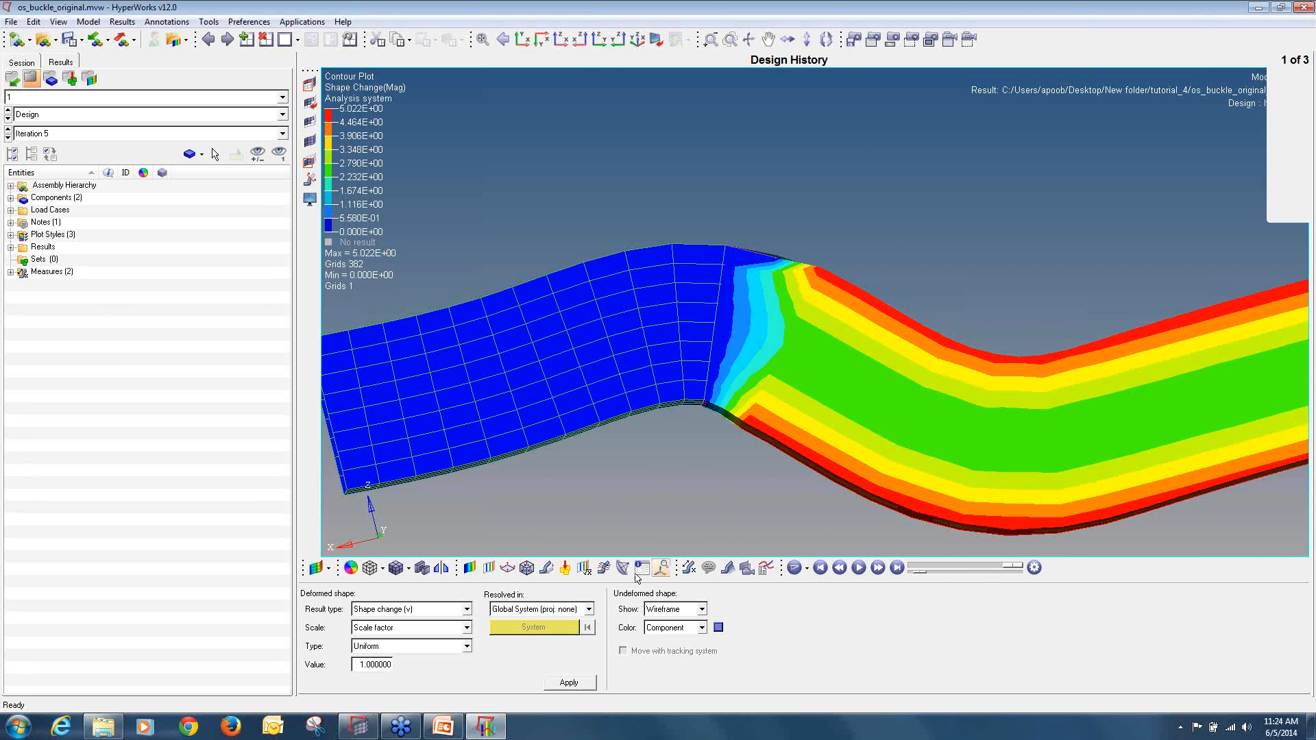
- Contour the von Mises element stresses with Simple averaging on iteration 5 of the Subcase 2 linear static results
click(469, 568)
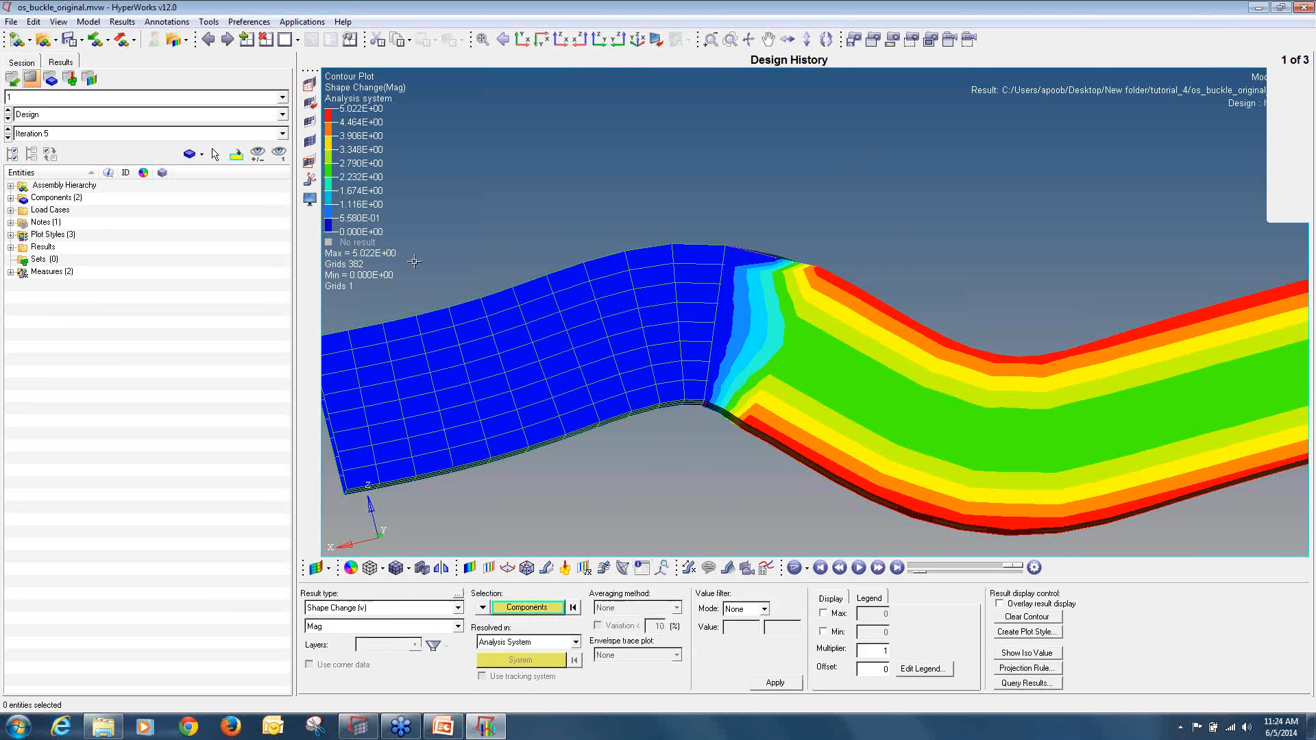
click(227, 39)
click(184, 137)
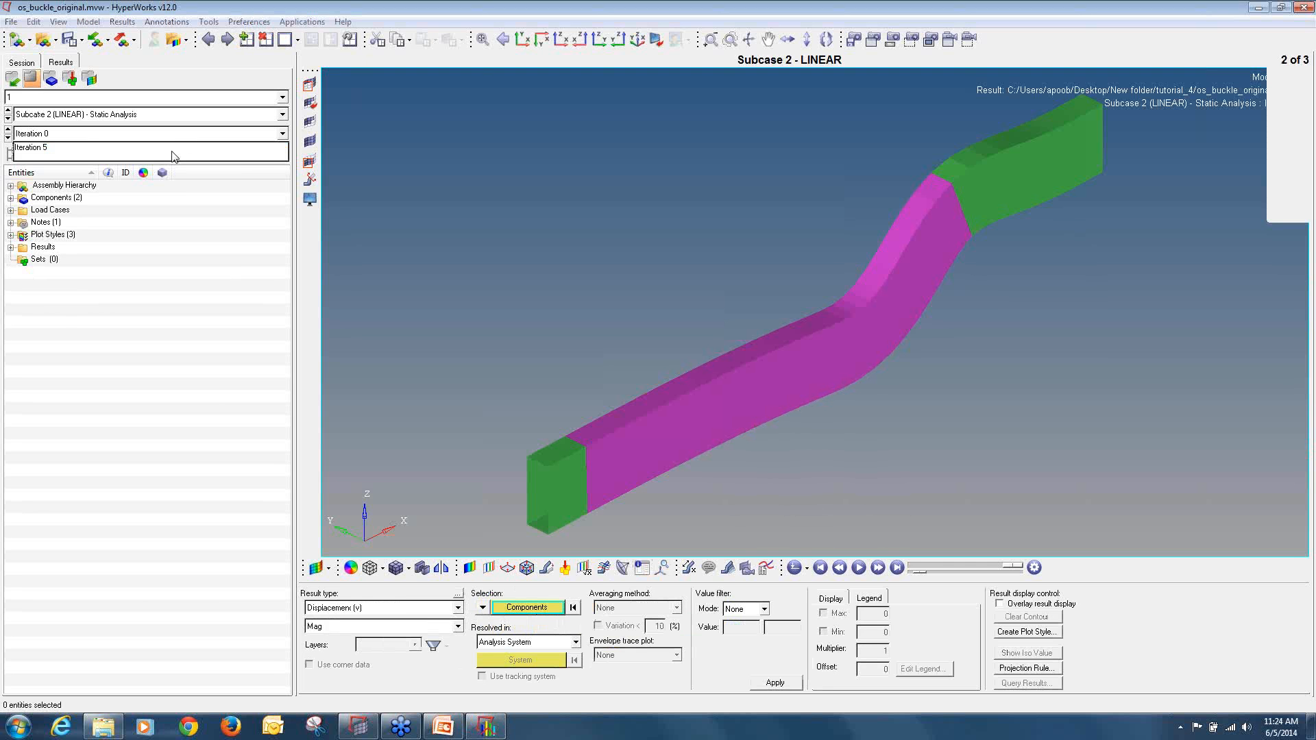
click(173, 157)
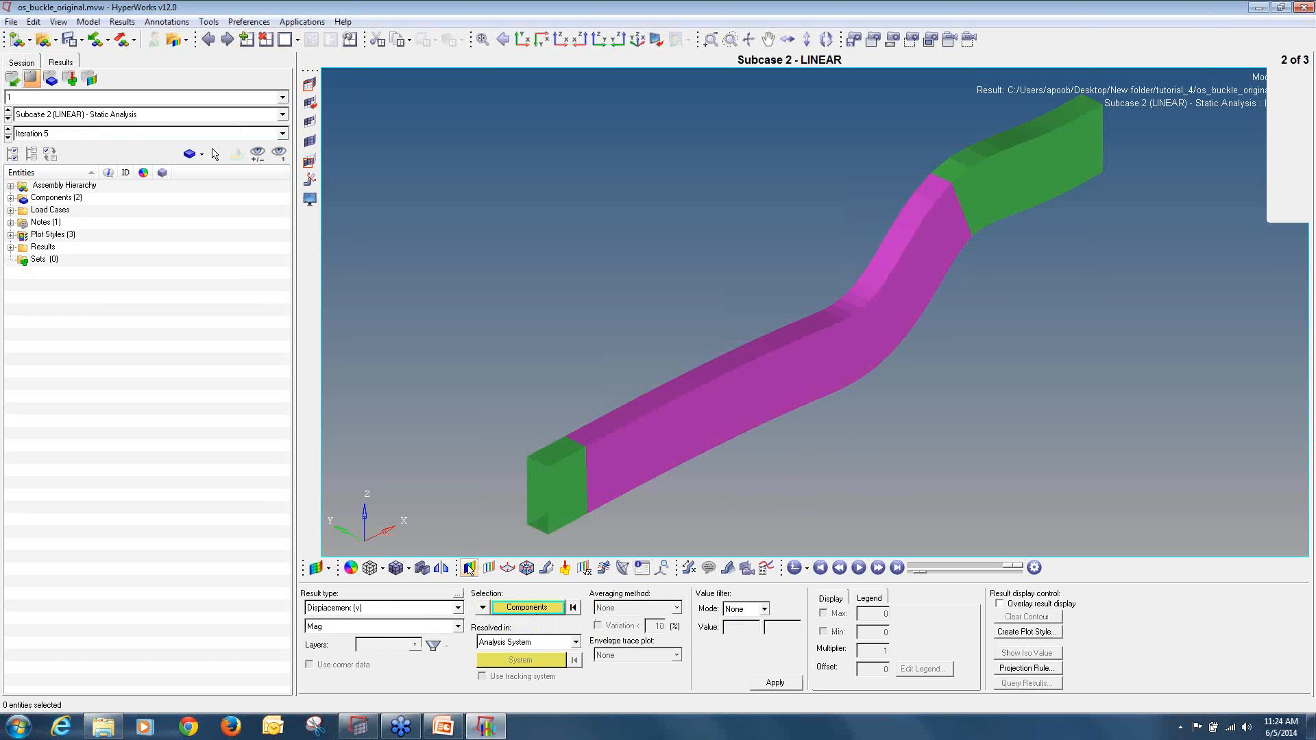
click(457, 608)
click(444, 630)
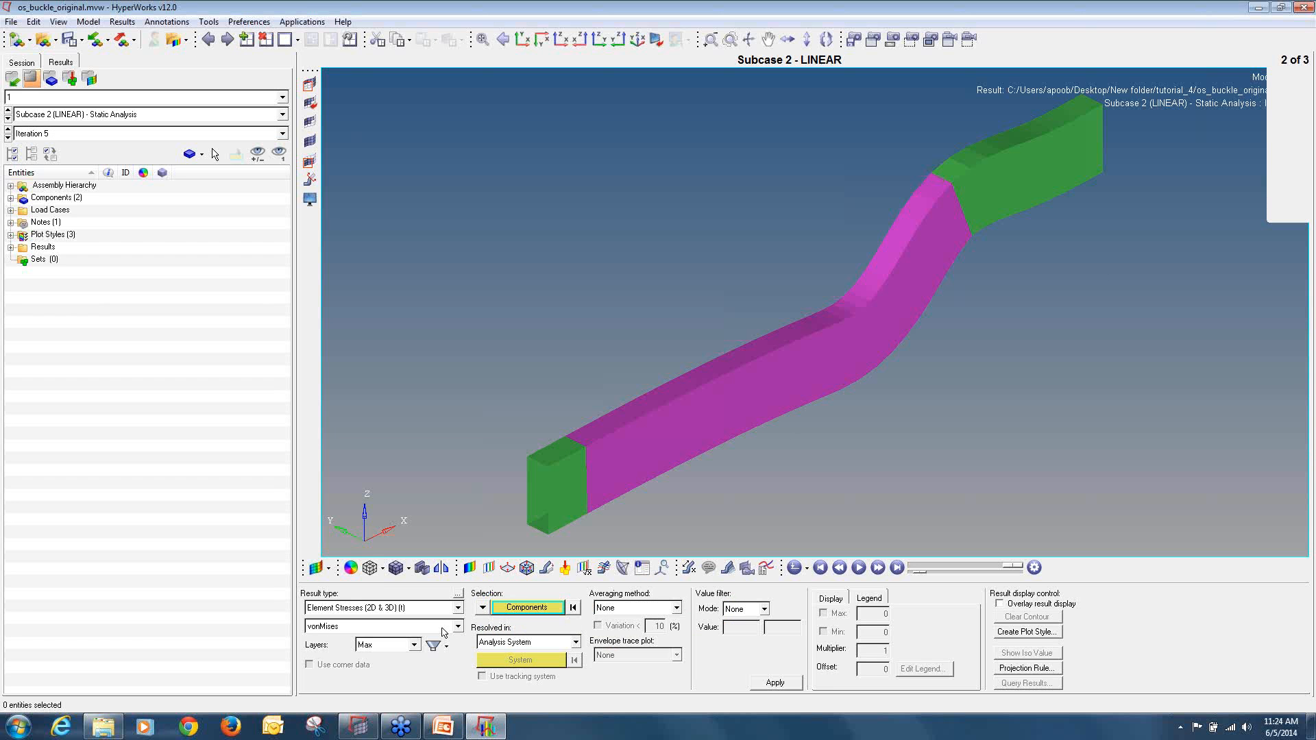
click(646, 606)
click(644, 624)
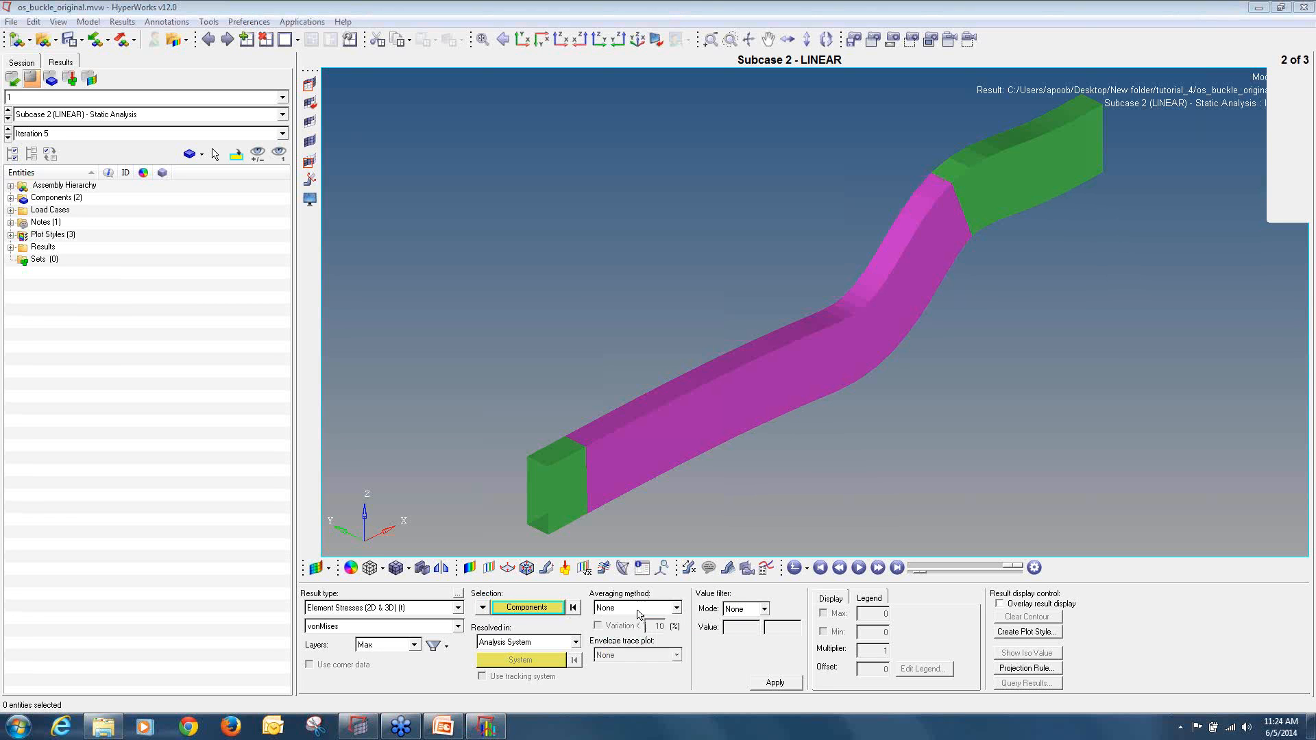
click(637, 610)
click(632, 631)
click(754, 684)
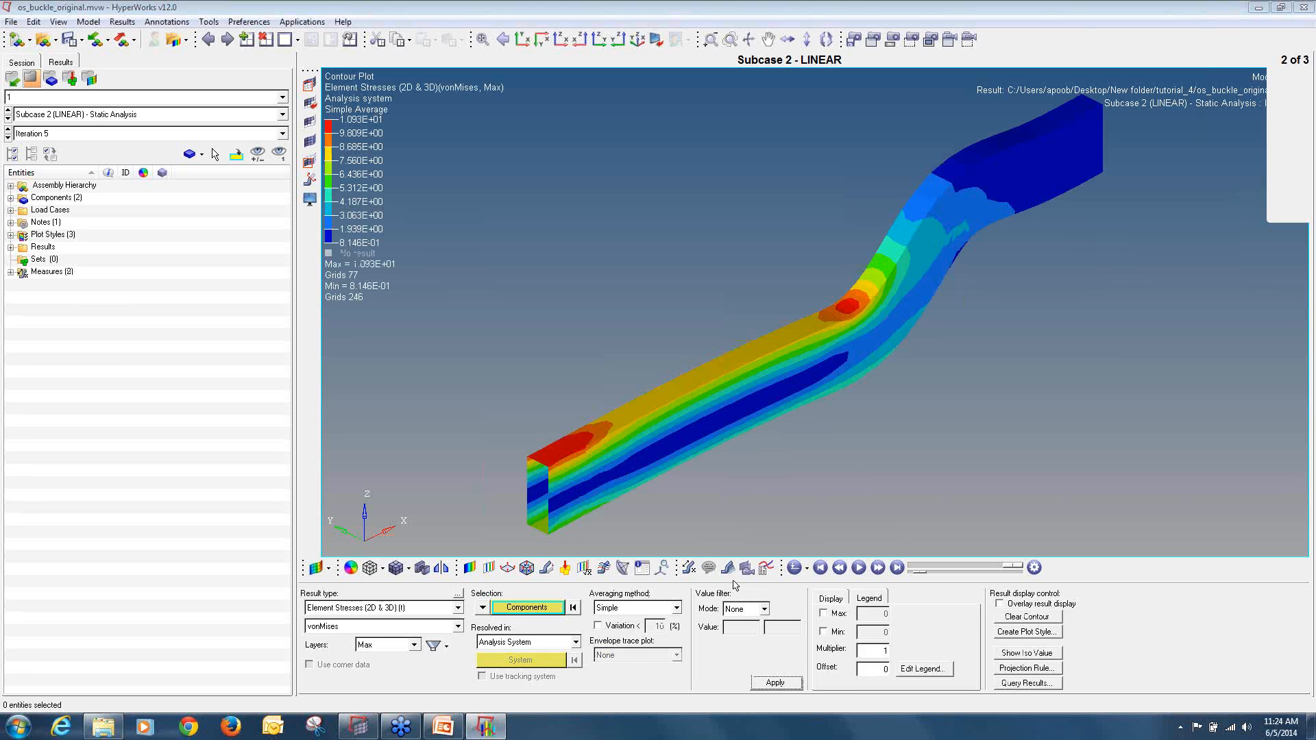
- Display the static MinMax measure with only the maximum stress and compare iteration 0 with iteration 5
click(690, 569)
click(323, 613)
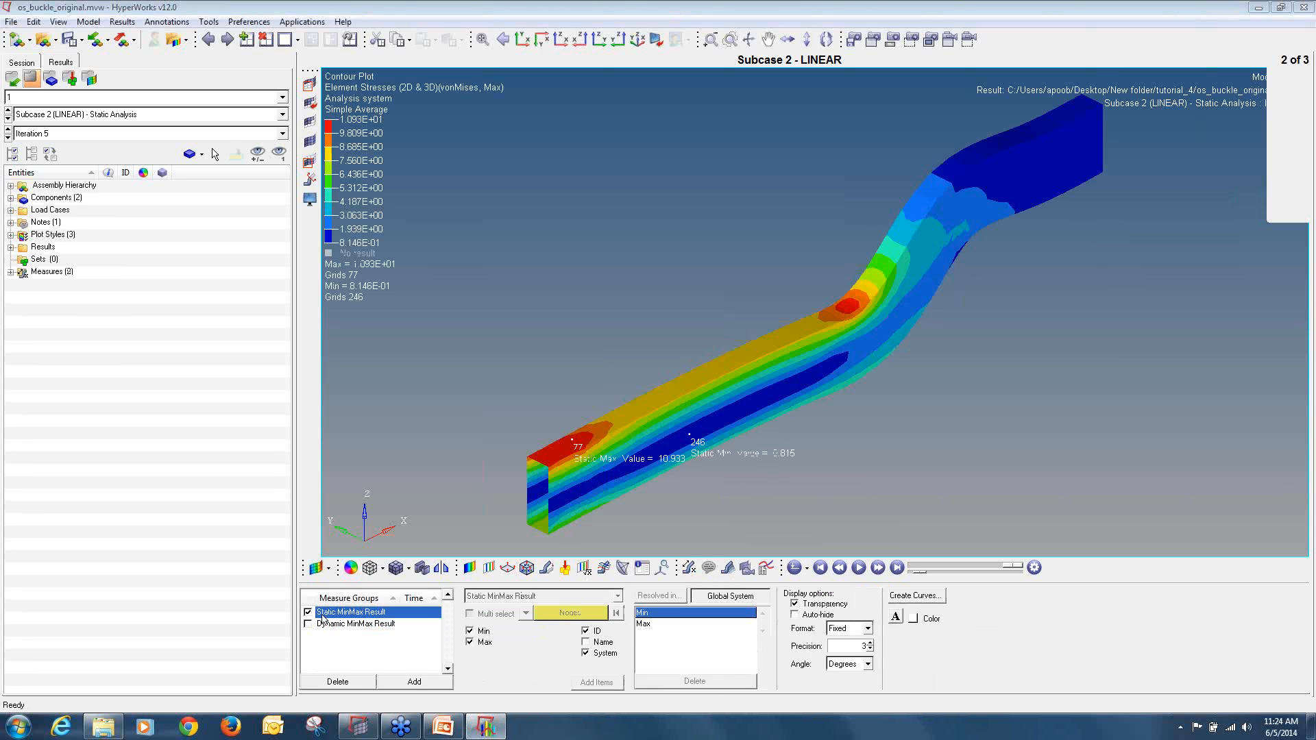
click(471, 631)
ctrl+right_drag(595, 401, 592, 319)
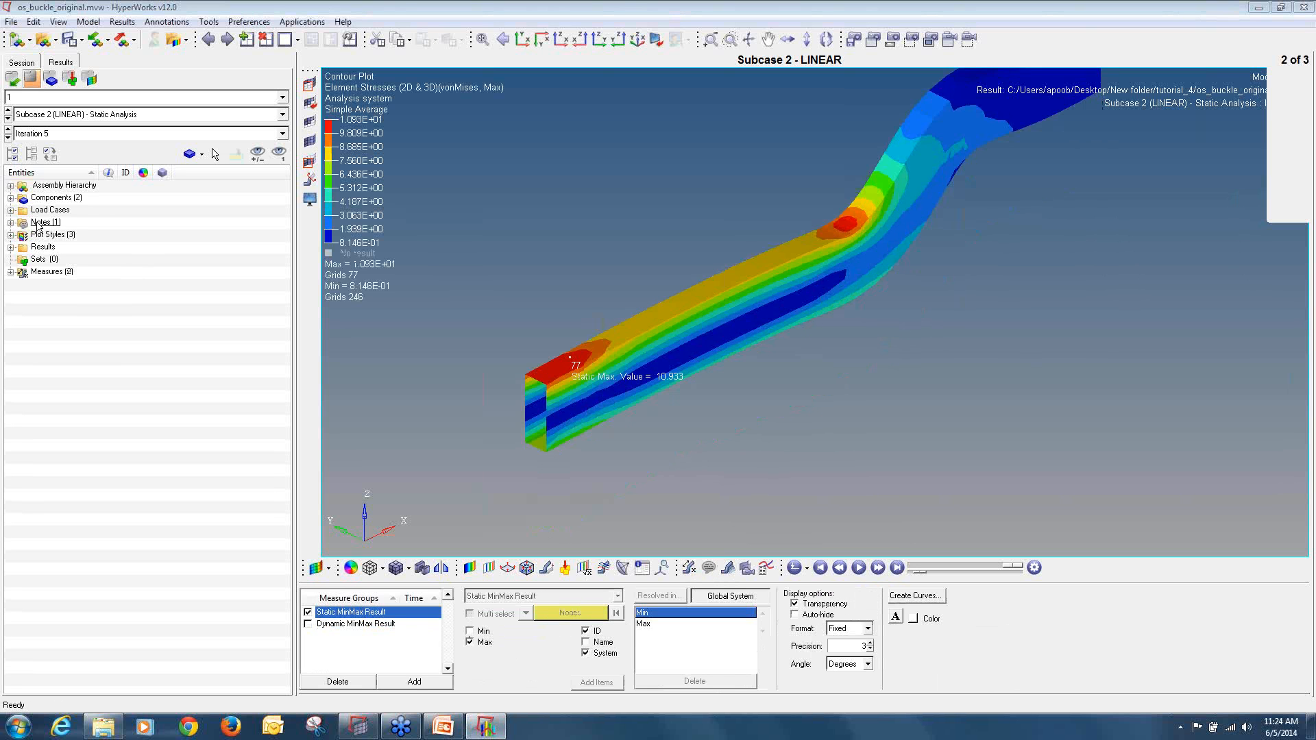
click(9, 131)
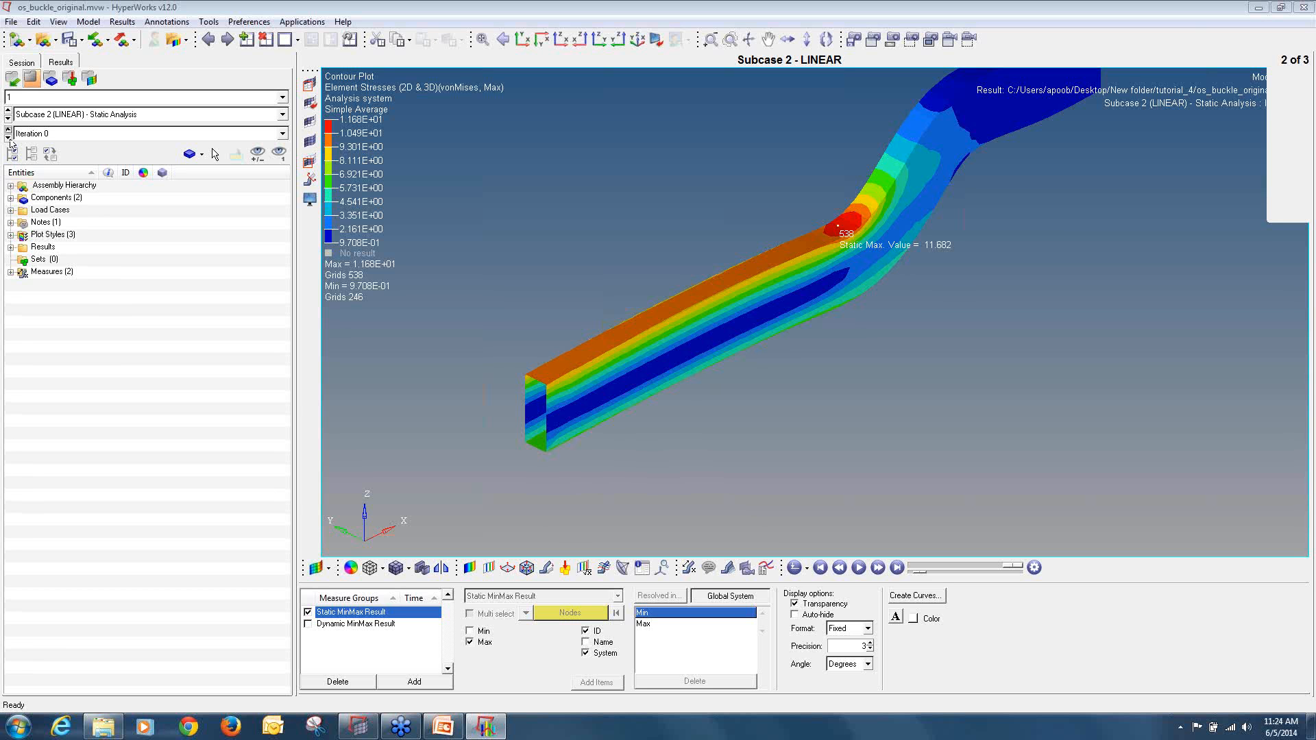
click(9, 137)
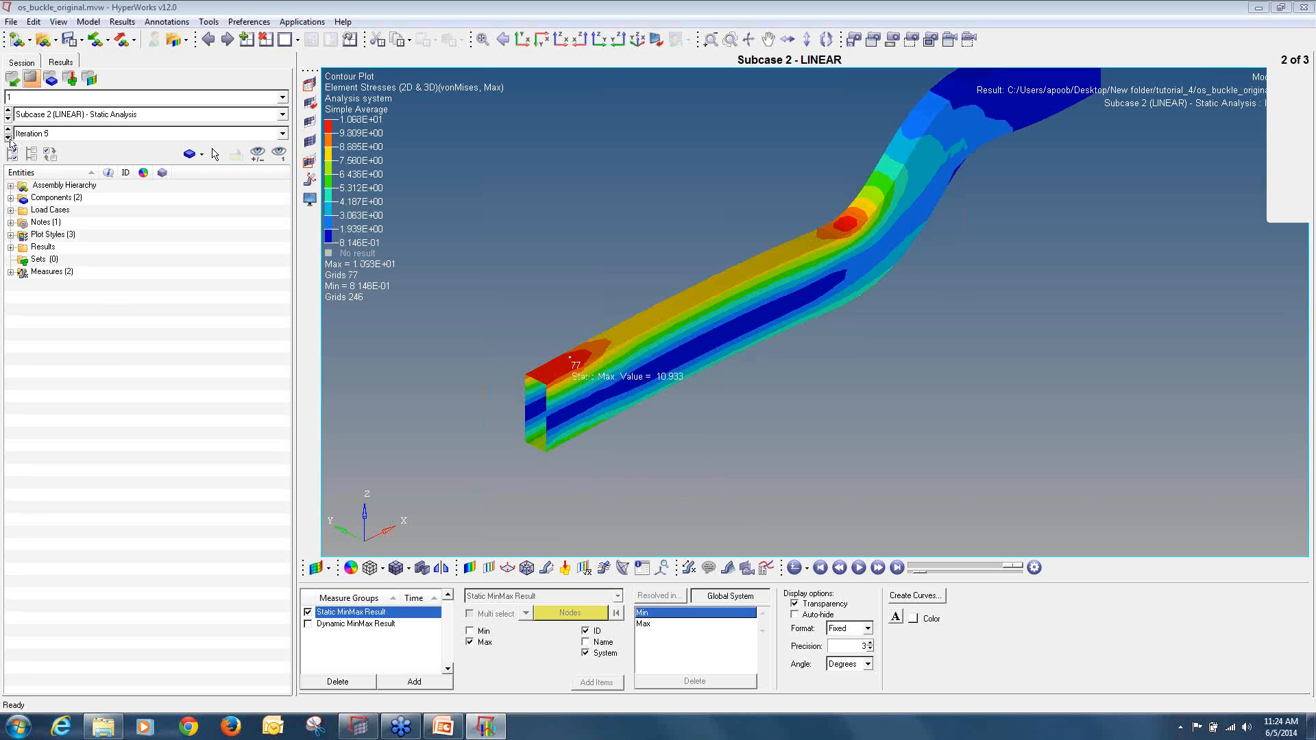
- Contour the buckling mode magnitude at iteration 5 on the Subcase 3 buckling results page
click(227, 39)
click(38, 118)
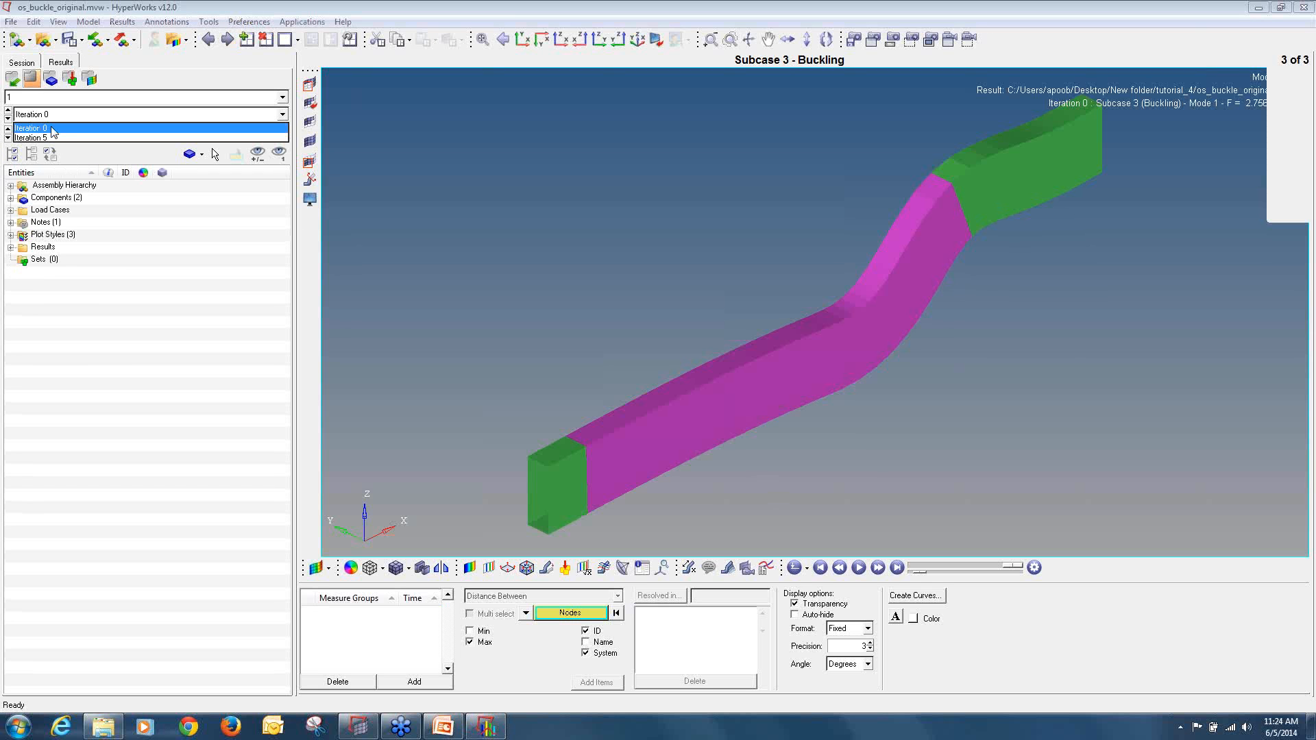
click(64, 136)
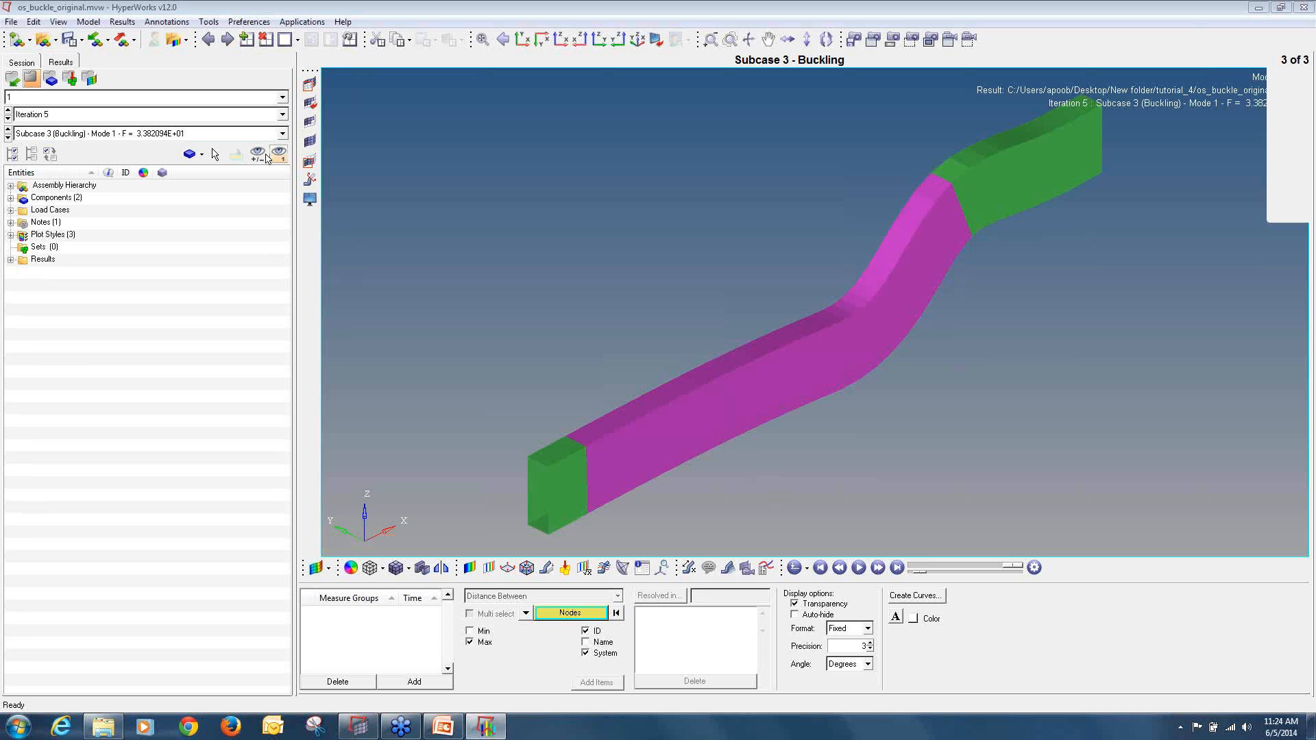
click(468, 568)
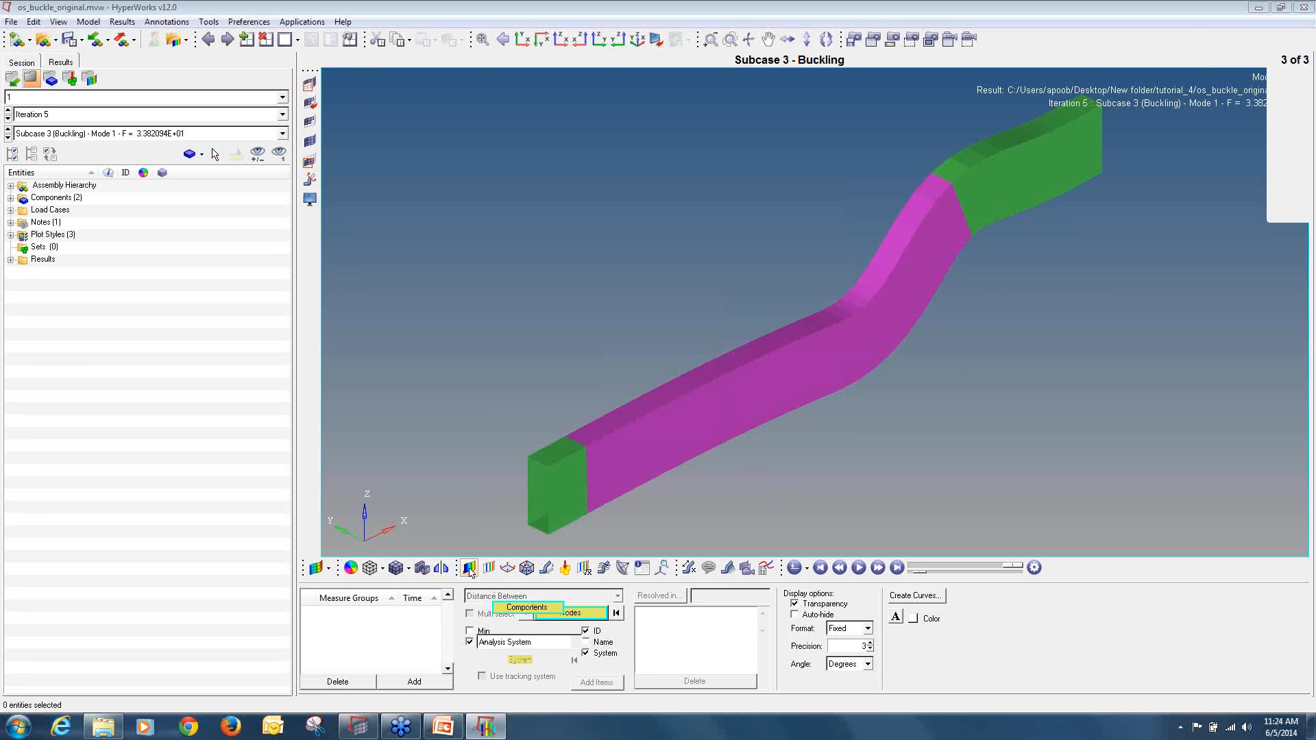
click(773, 683)
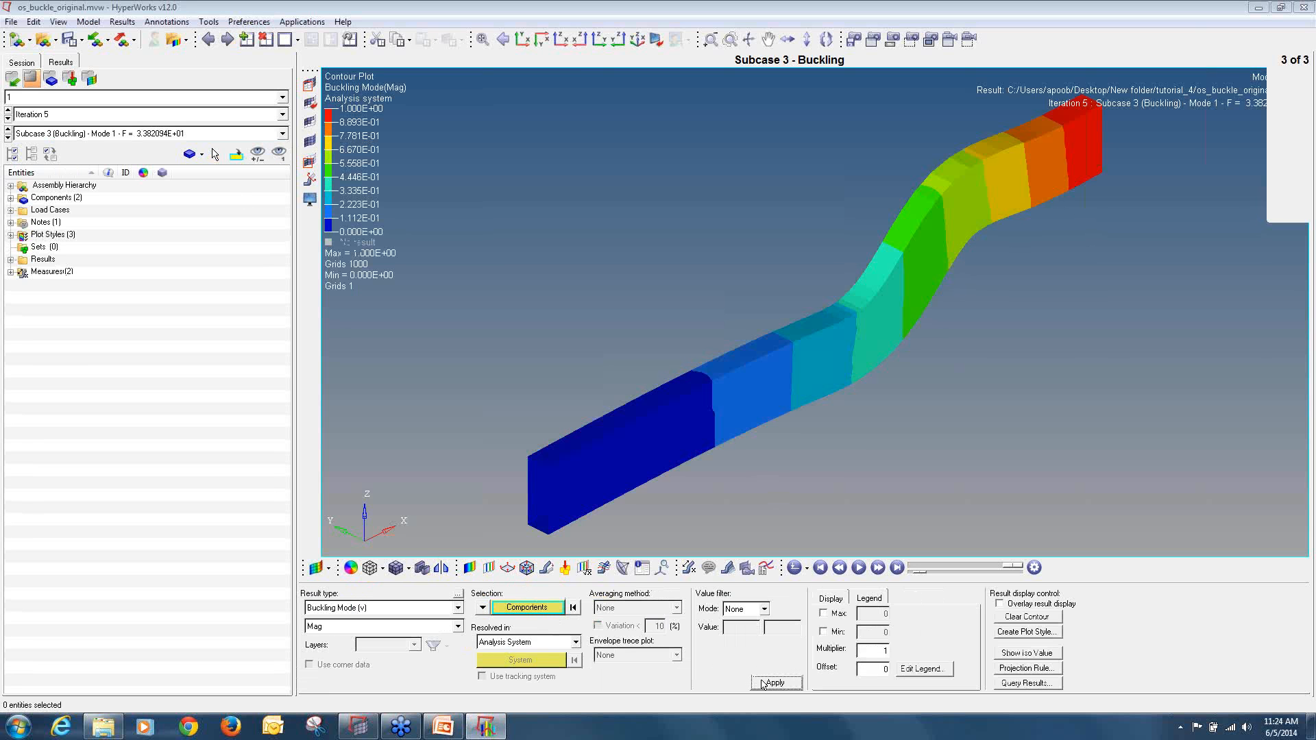
- Switch the buckling results between iteration 0 and iteration 5 and compare the mode 1 buckling factors
click(8, 119)
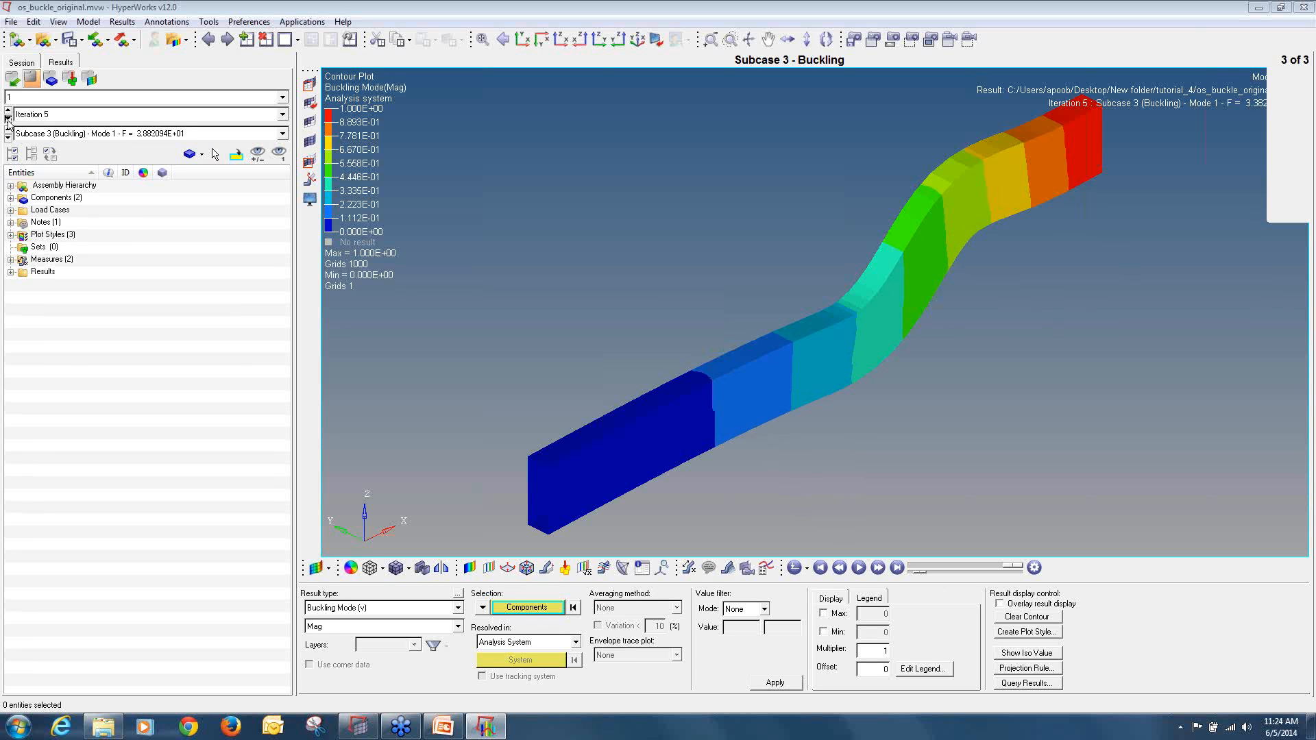
click(7, 119)
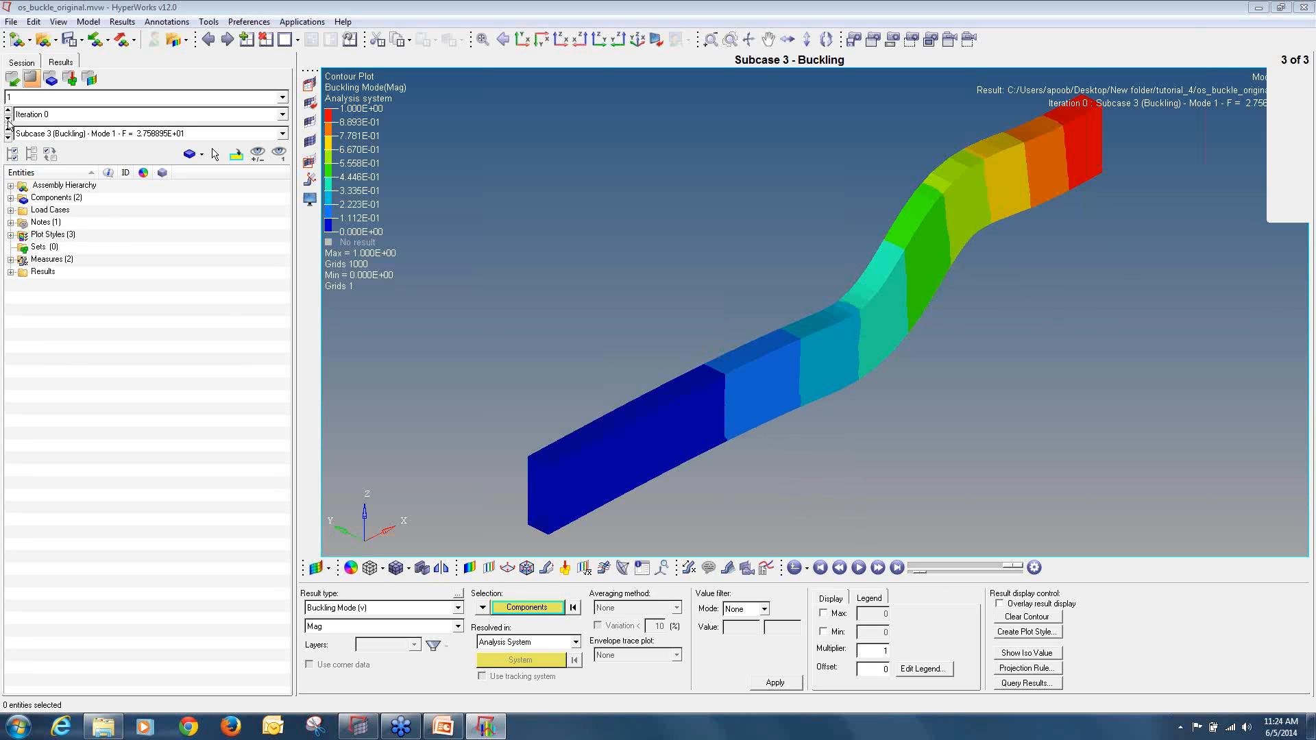
click(777, 684)
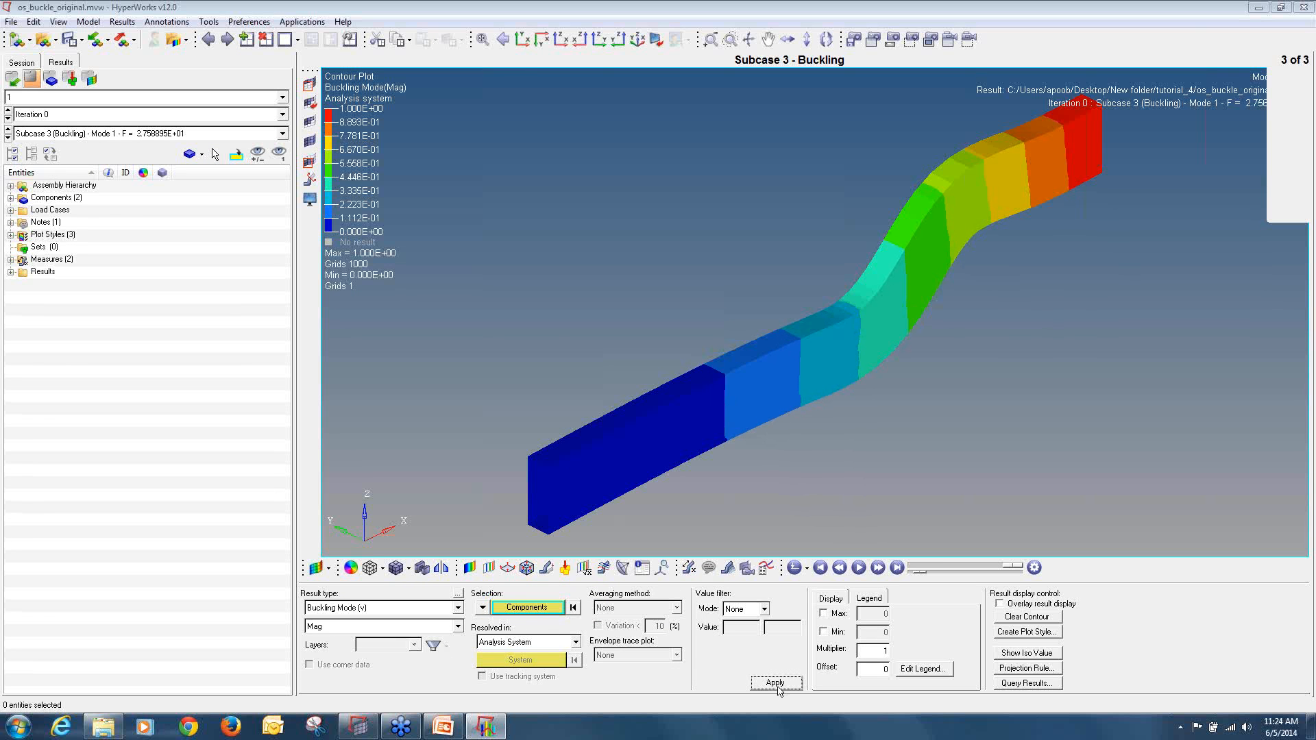
click(10, 117)
click(10, 117)
click(10, 118)
click(10, 117)
click(10, 117)
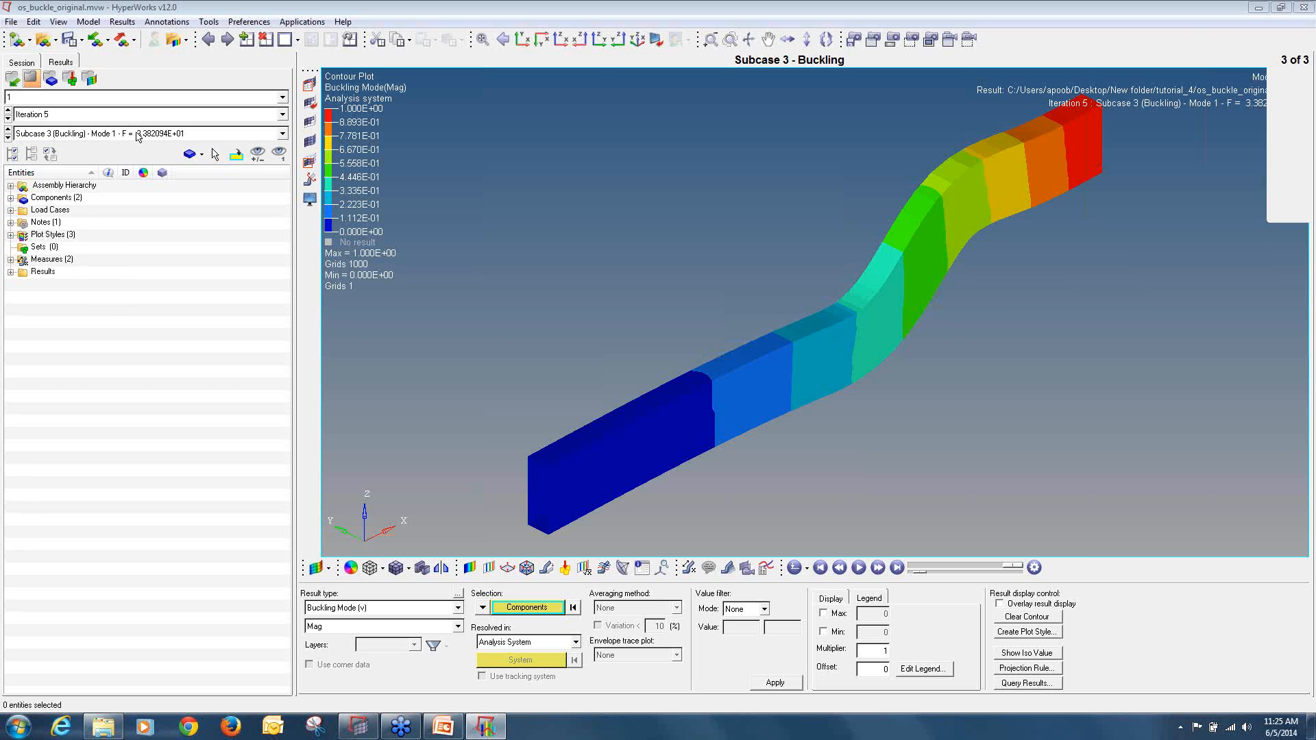
click(7, 111)
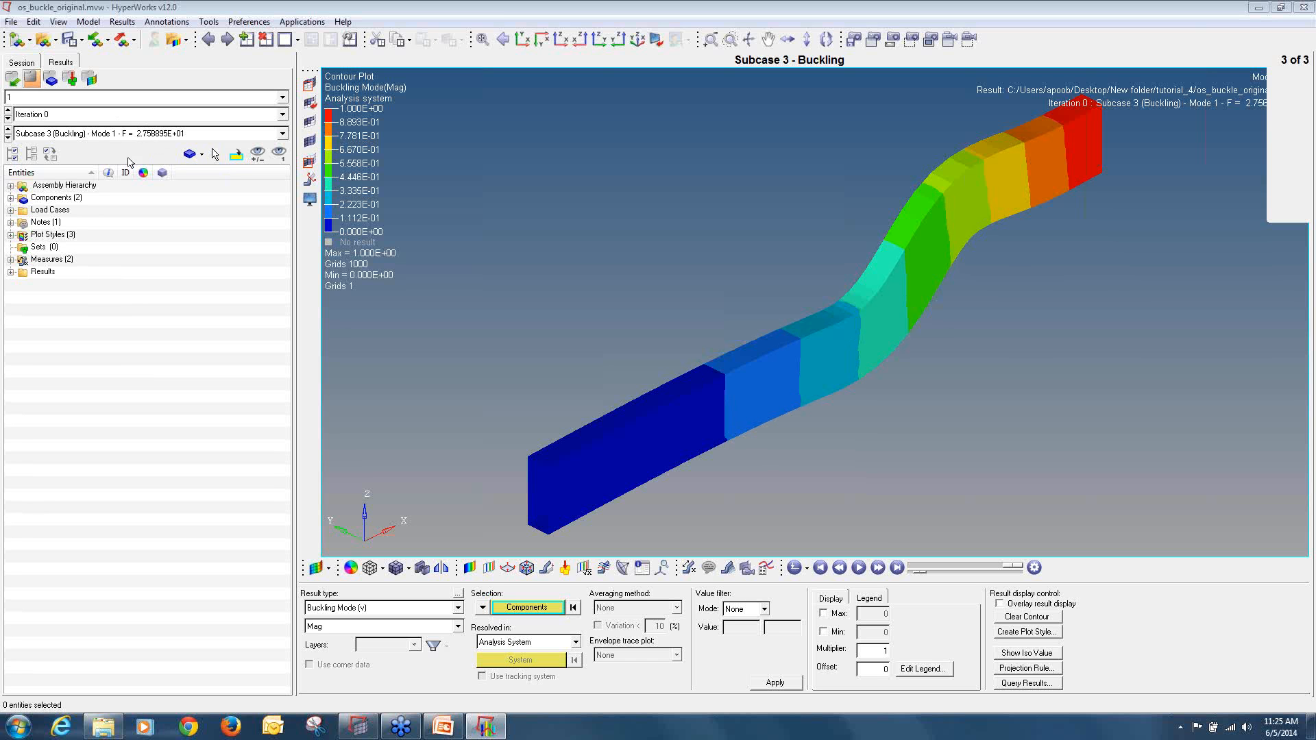
click(8, 120)
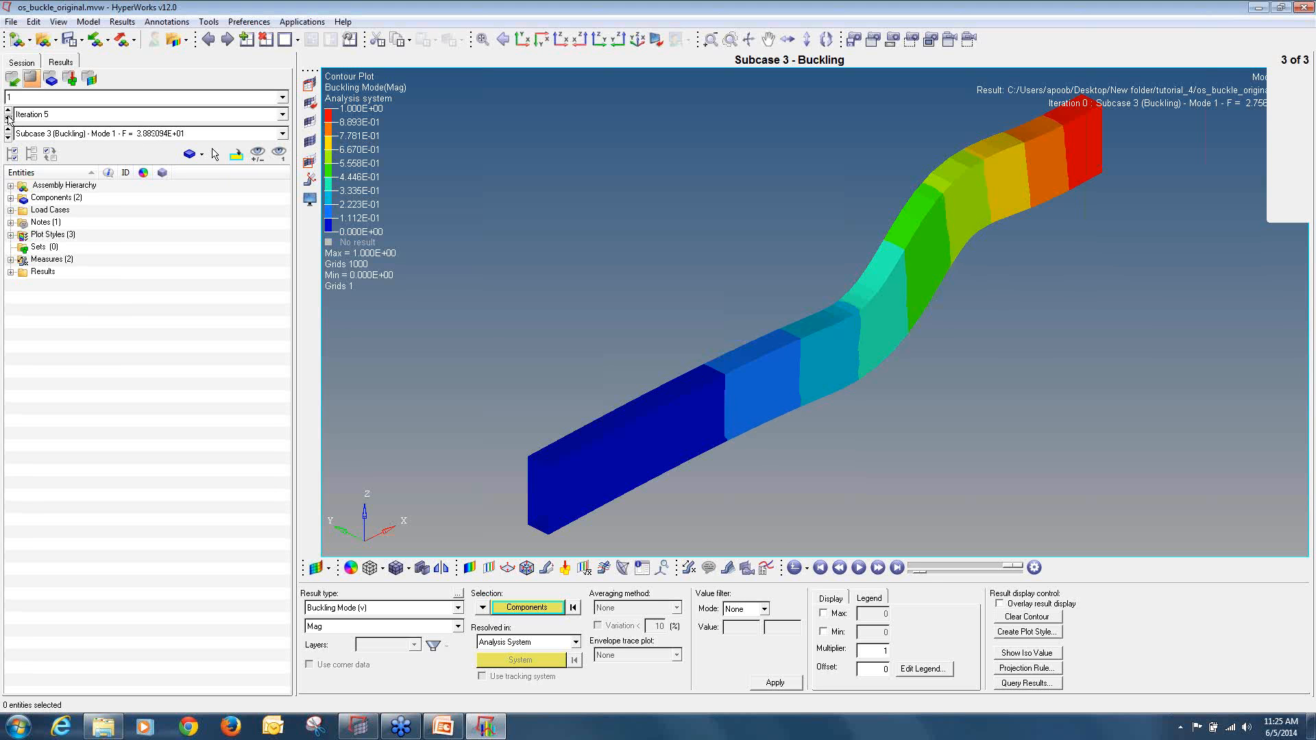
click(8, 119)
click(8, 120)
- Close HyperView, switch to PowerPoint and present the slide "OS-5040: Shape Optimization of a Rail Joint"
click(1311, 6)
click(692, 411)
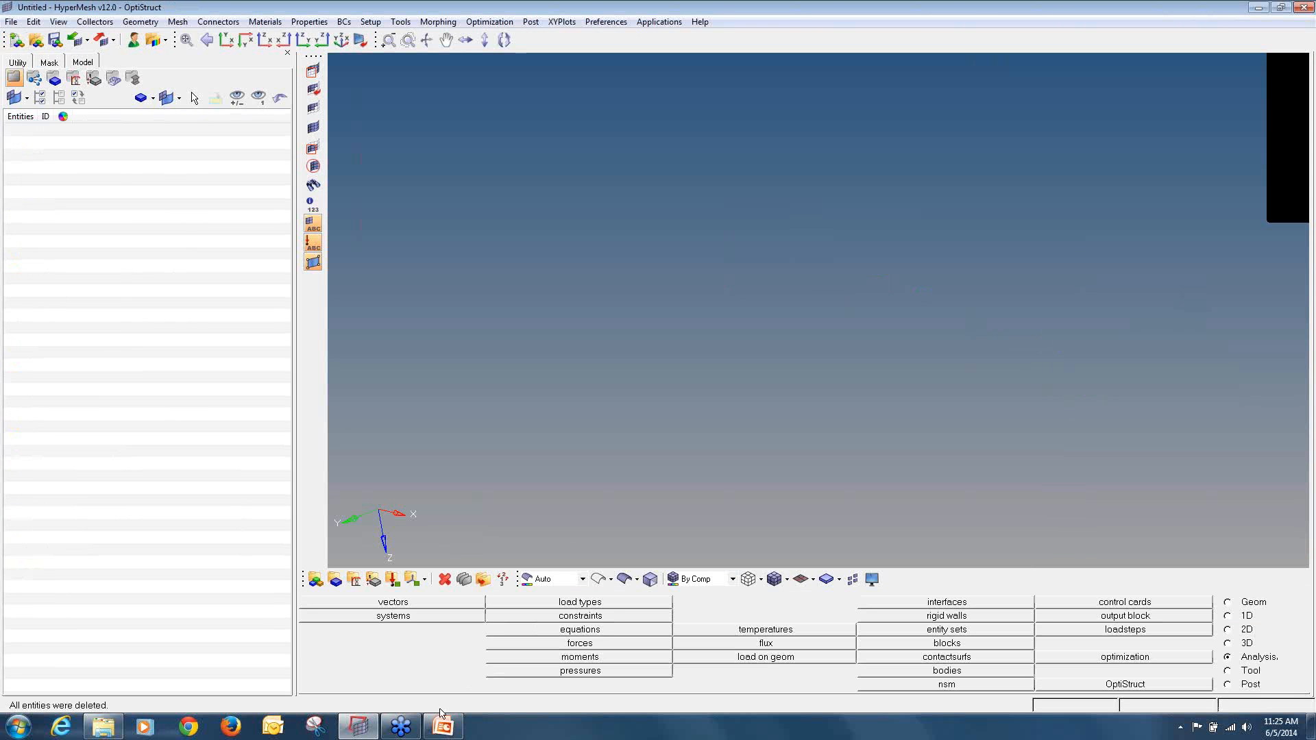
click(443, 728)
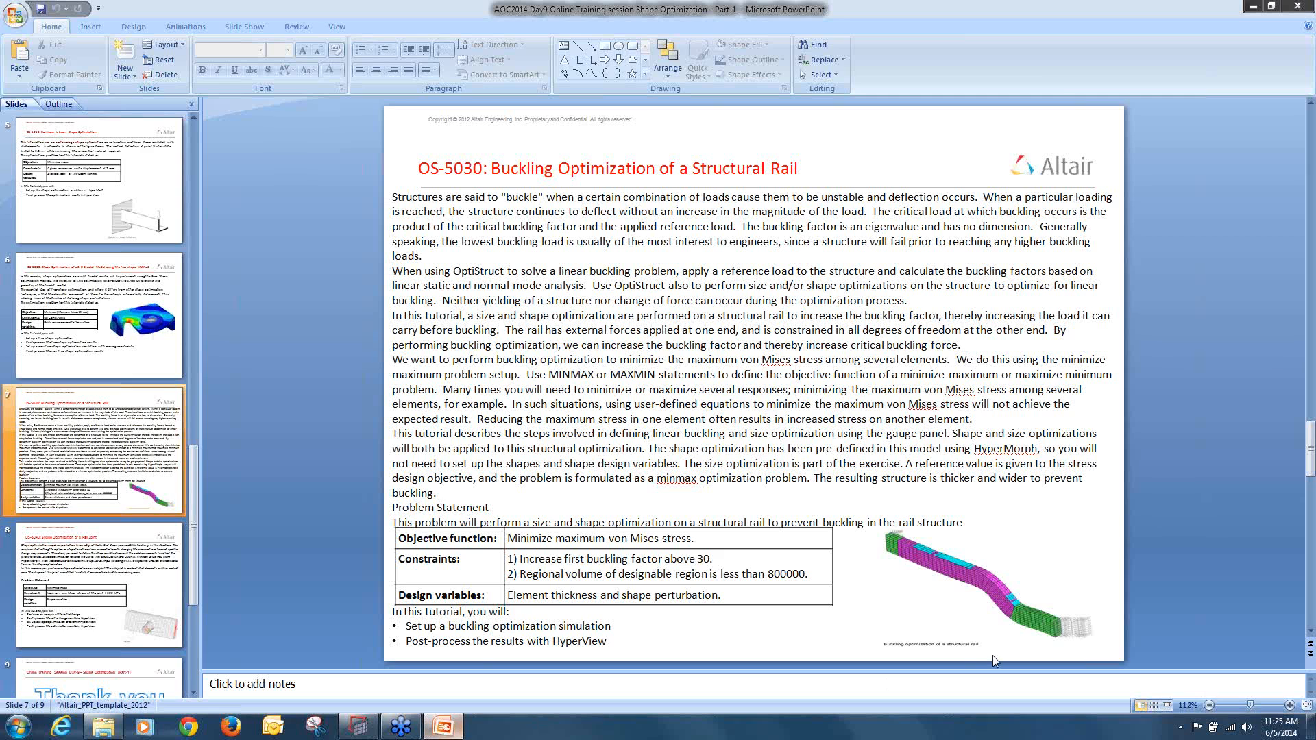
click(1167, 701)
key(Right)
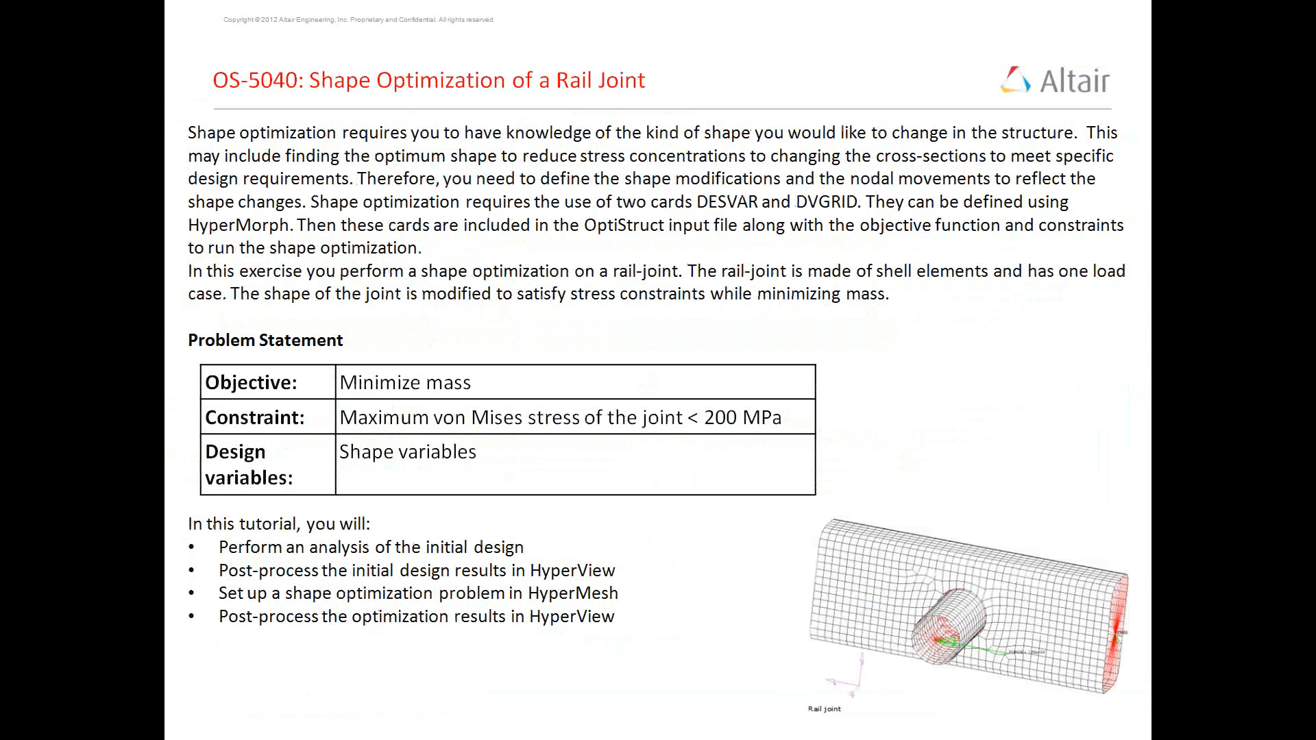
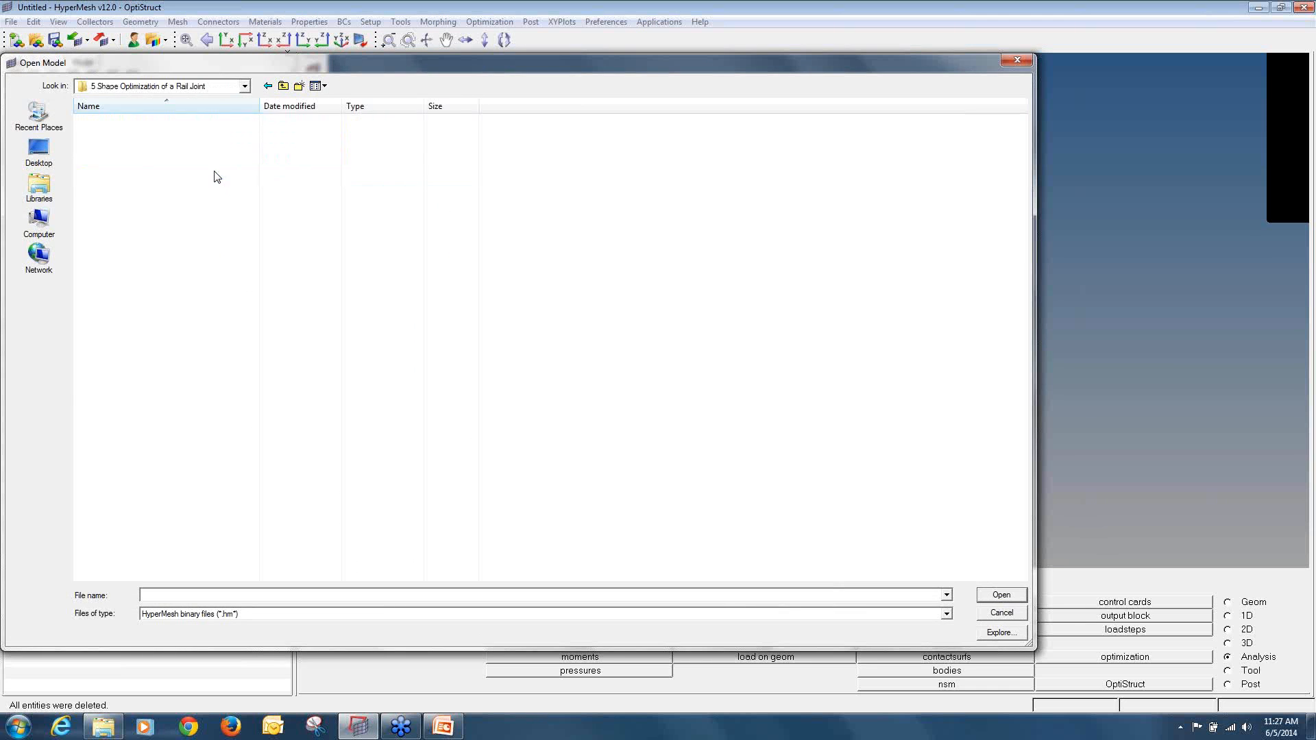
- Open the rail_joint_original.hm model in HyperMesh and create a tutorial_5 folder inside the desktop's New folder for saving it
double_click(215, 122)
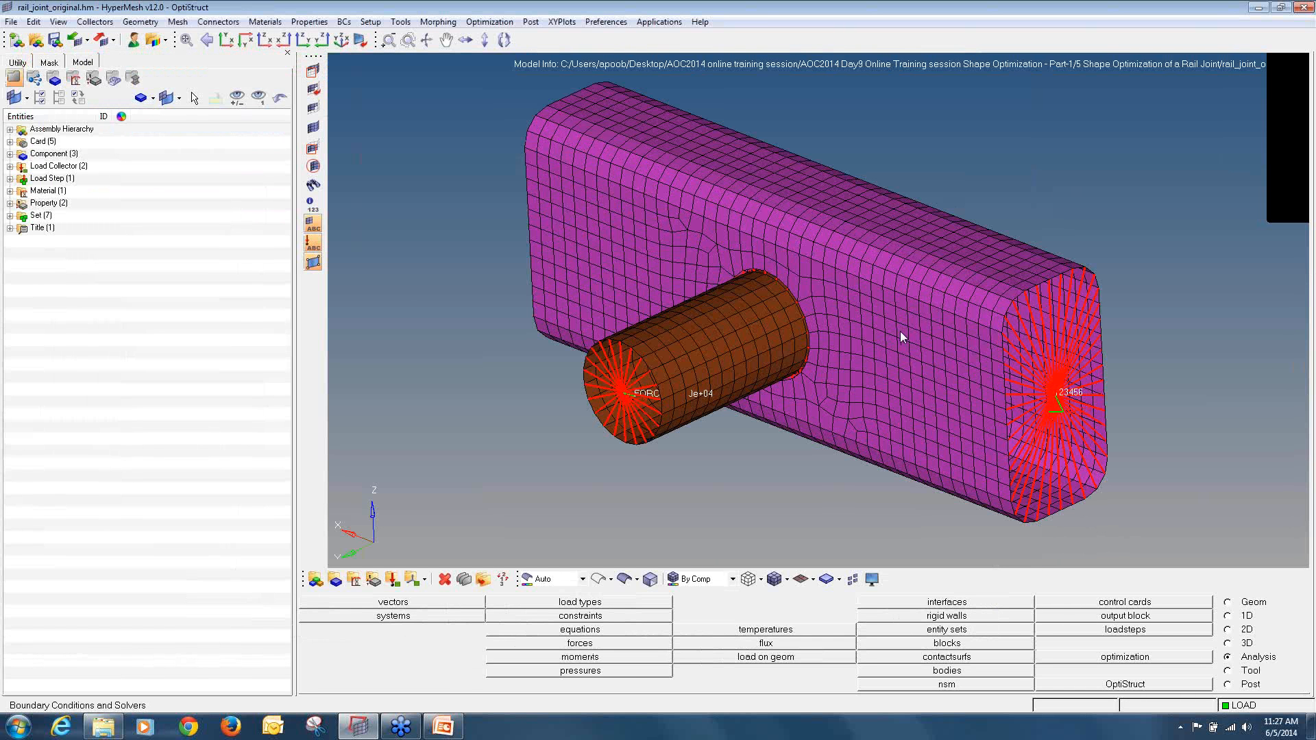
click(11, 21)
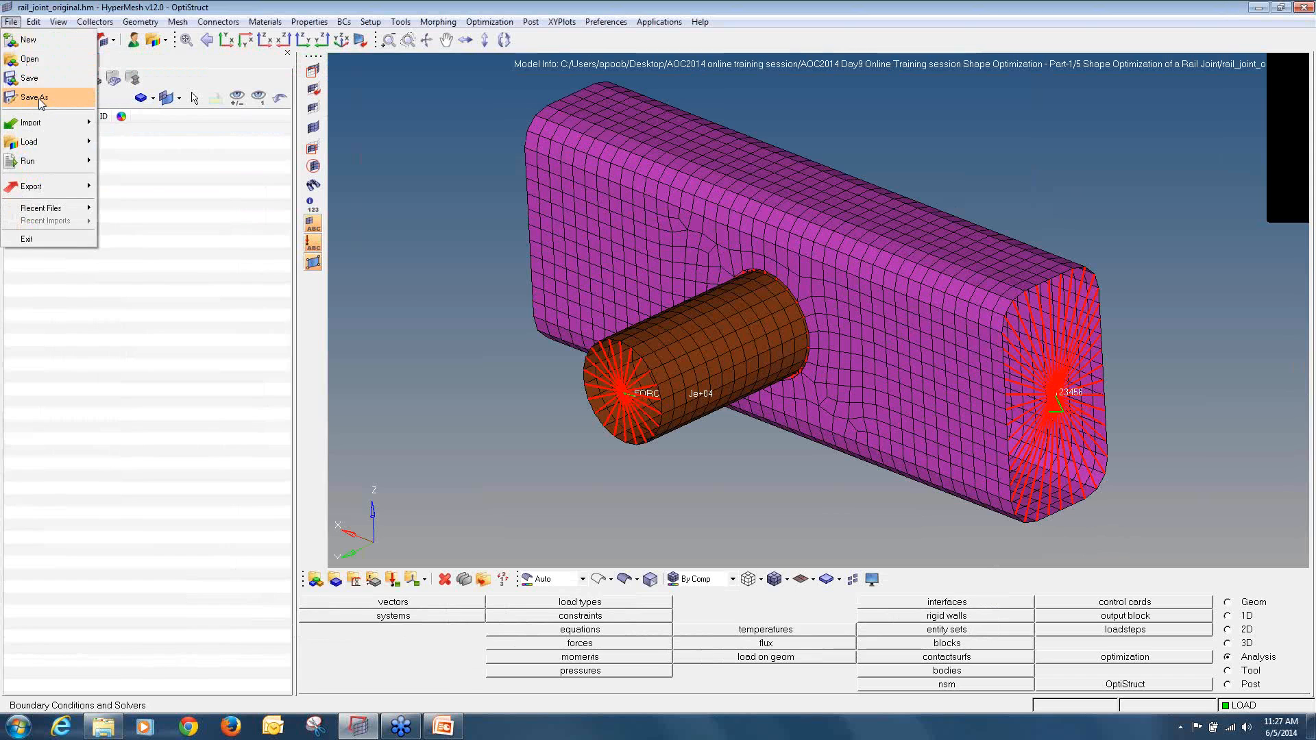
click(37, 98)
click(39, 149)
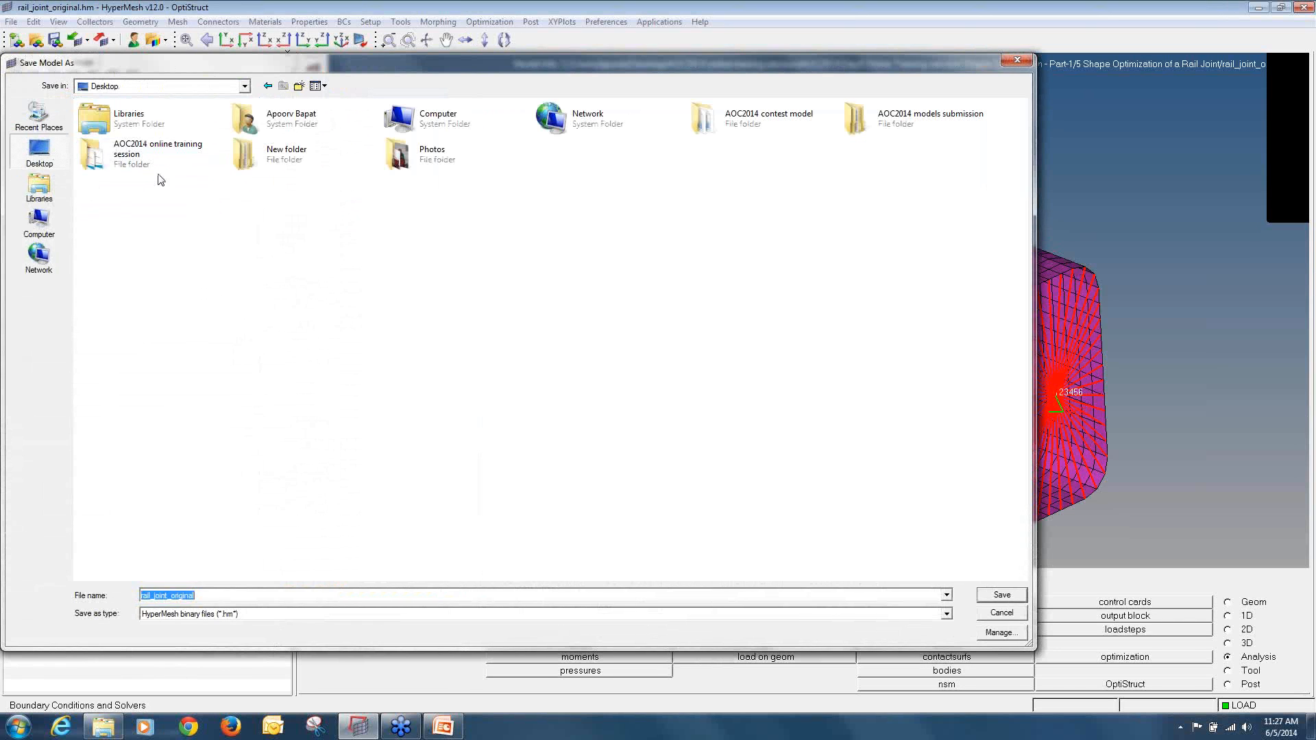
double_click(275, 152)
click(300, 86)
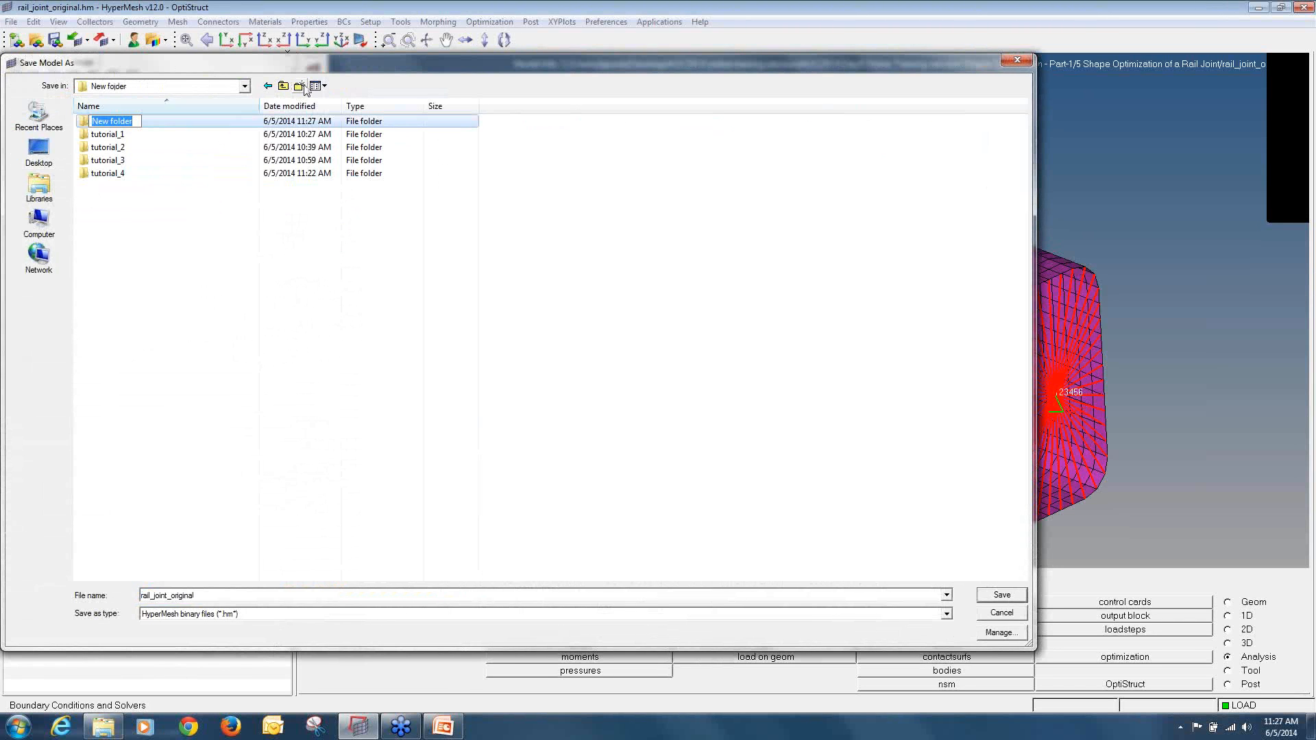
text(tutorial_5)
key(Return)
key(Return)
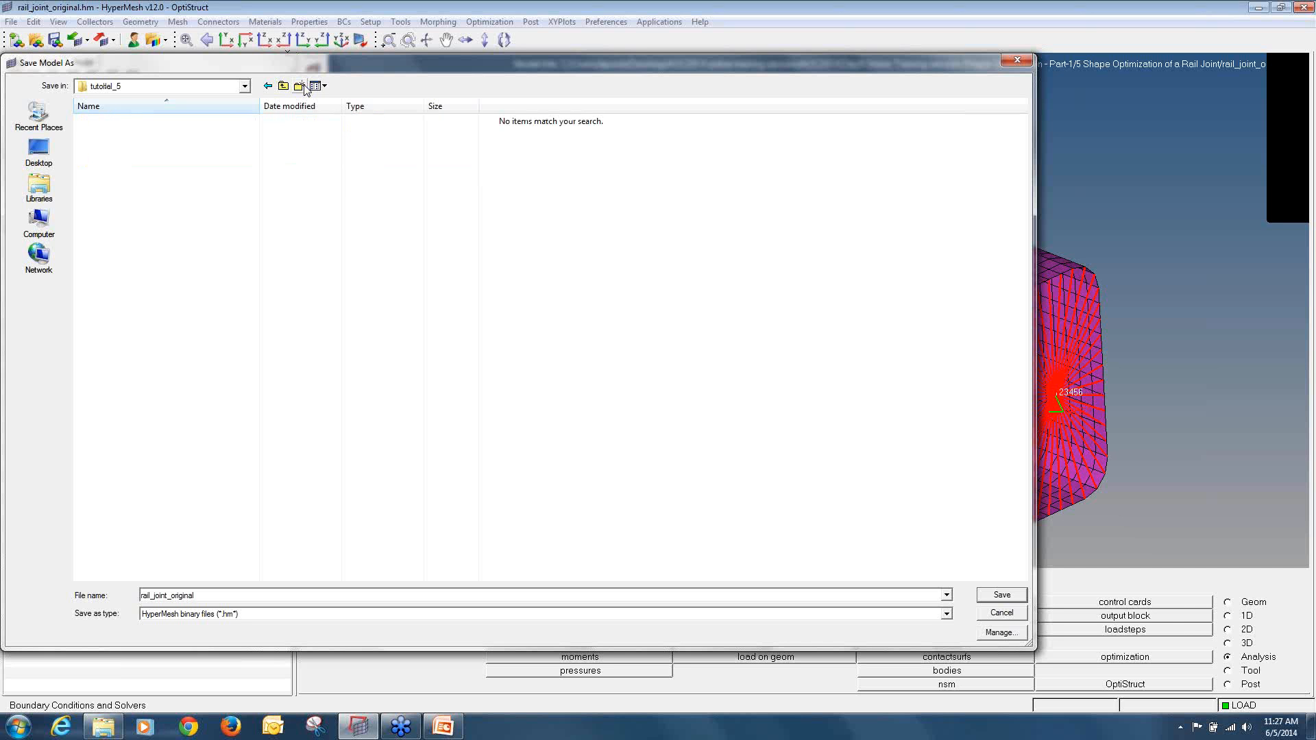
- Create a Base_run subfolder in tutorial_5 and save the model there as rail_joint_original
click(301, 85)
text(Base_run)
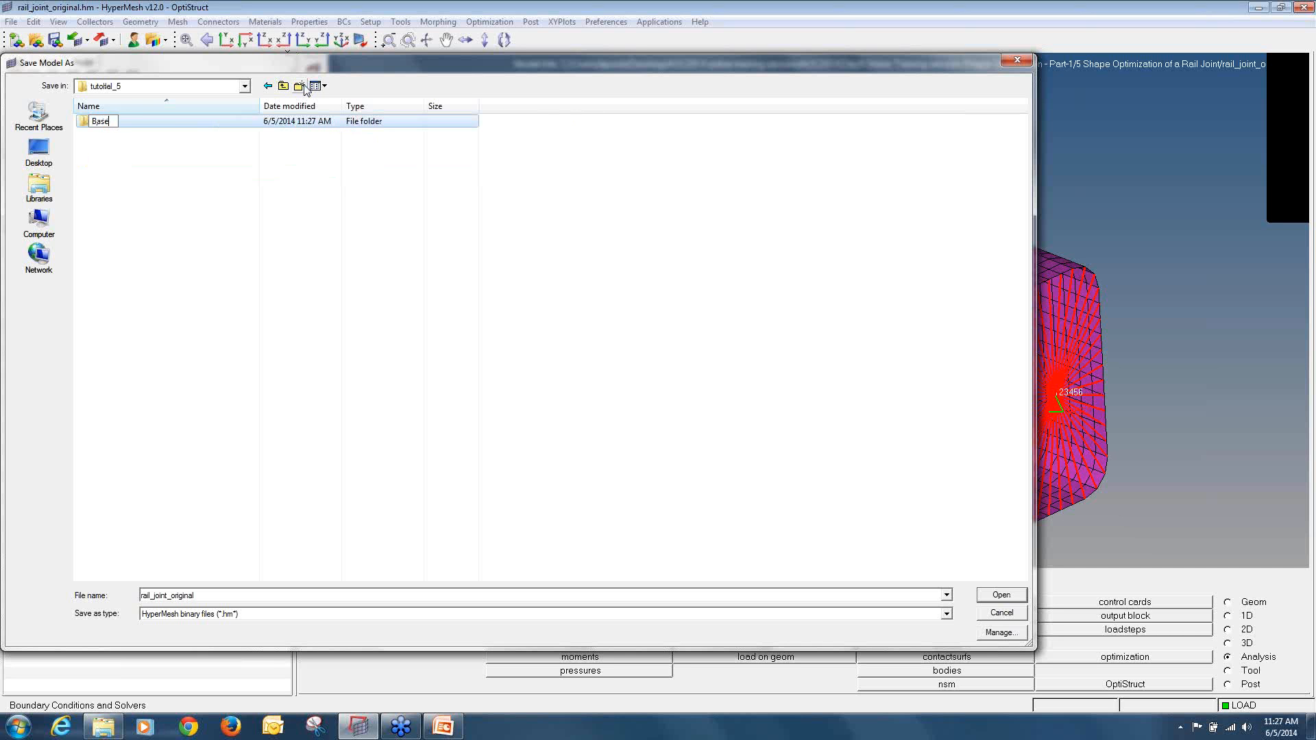
key(Return)
key(Return)
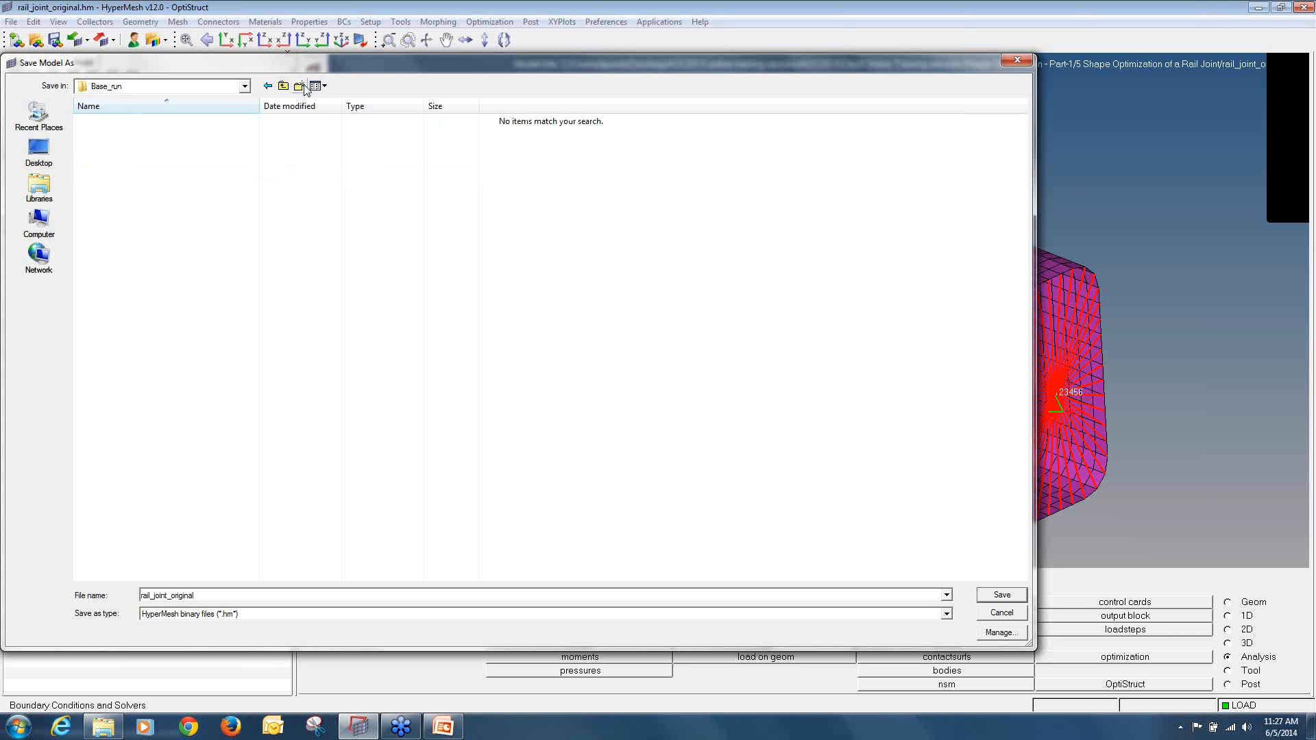
click(1020, 594)
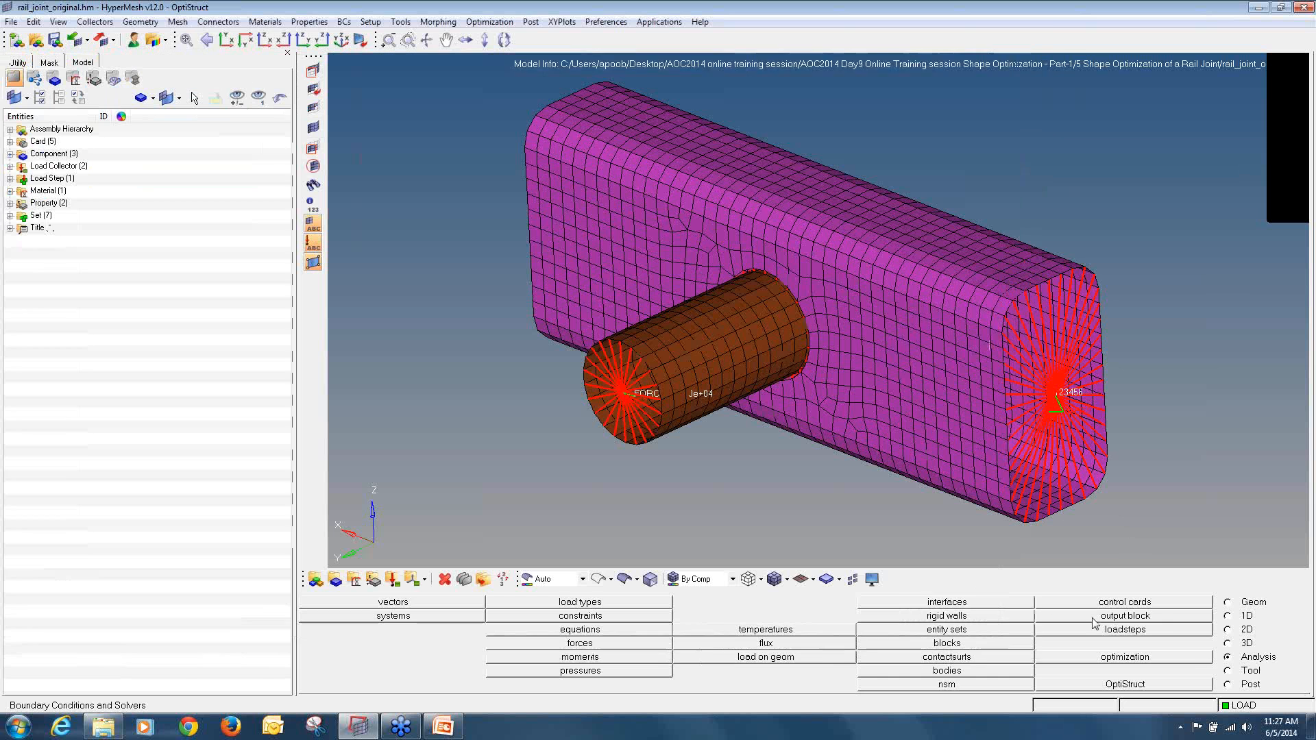
- Prepare the OptiStruct run of rail_joint_original.fem with the run options set to analysis
click(1177, 685)
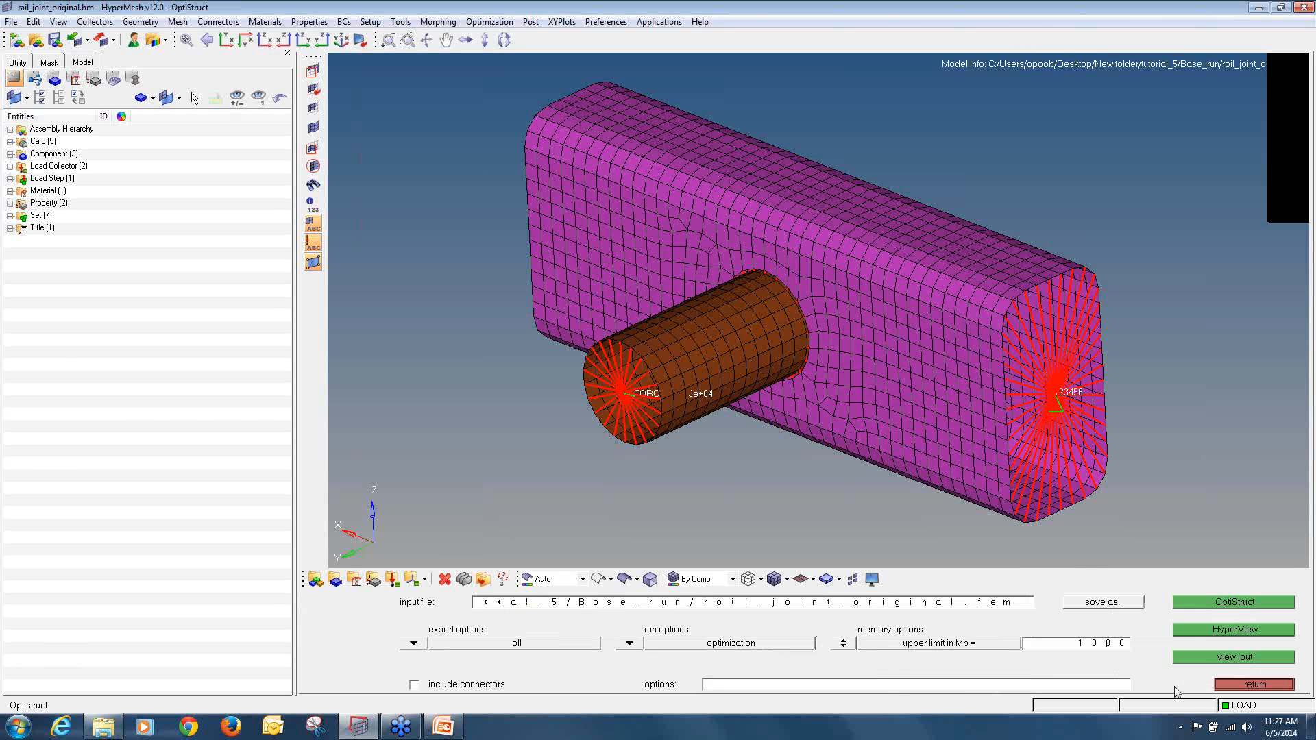
click(643, 645)
click(628, 625)
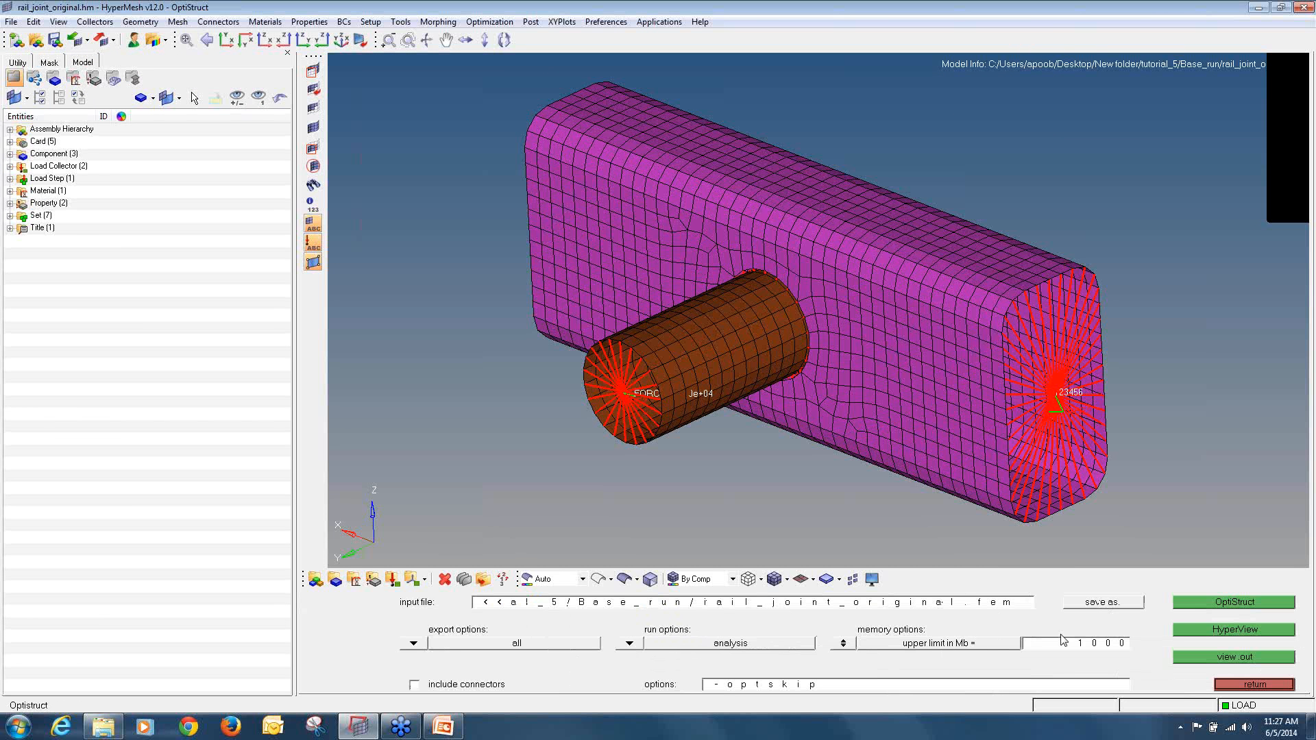
- Run the OptiStruct analysis on rail_joint_original.fem and open its results in HyperView, dismissing the message log
click(1199, 603)
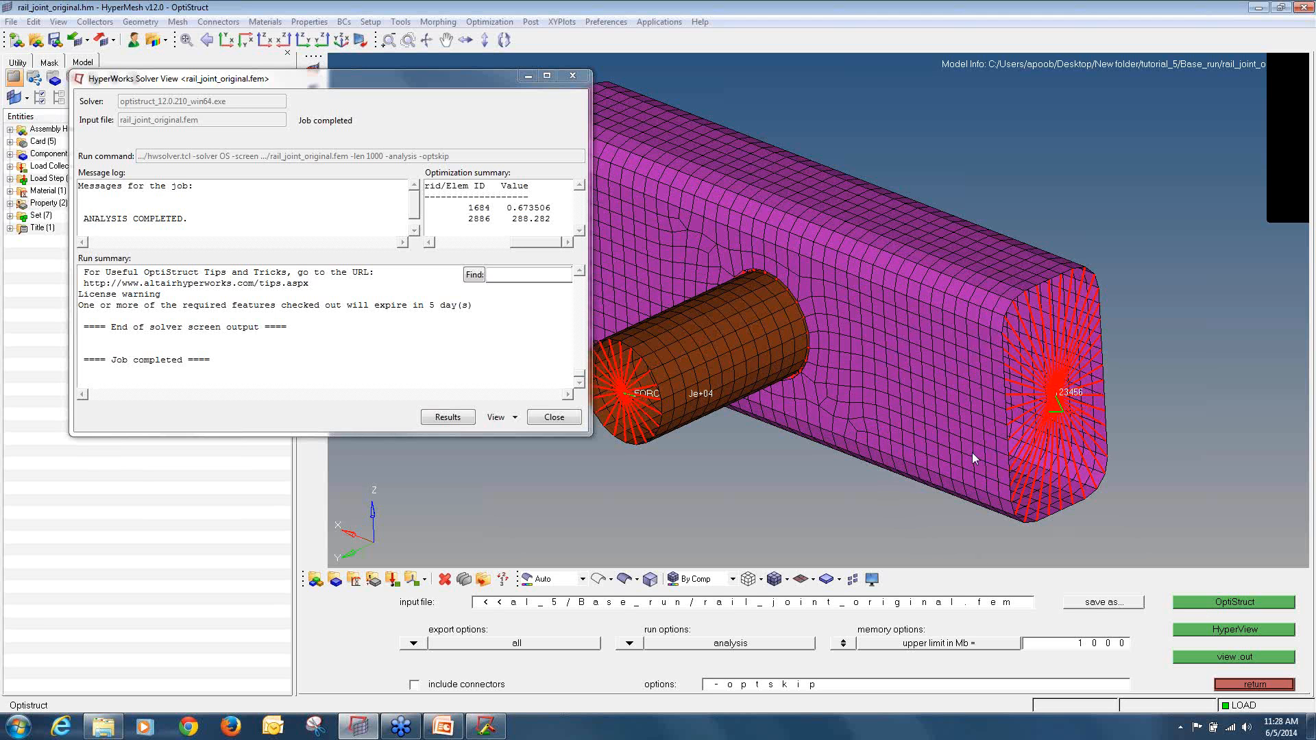
click(553, 417)
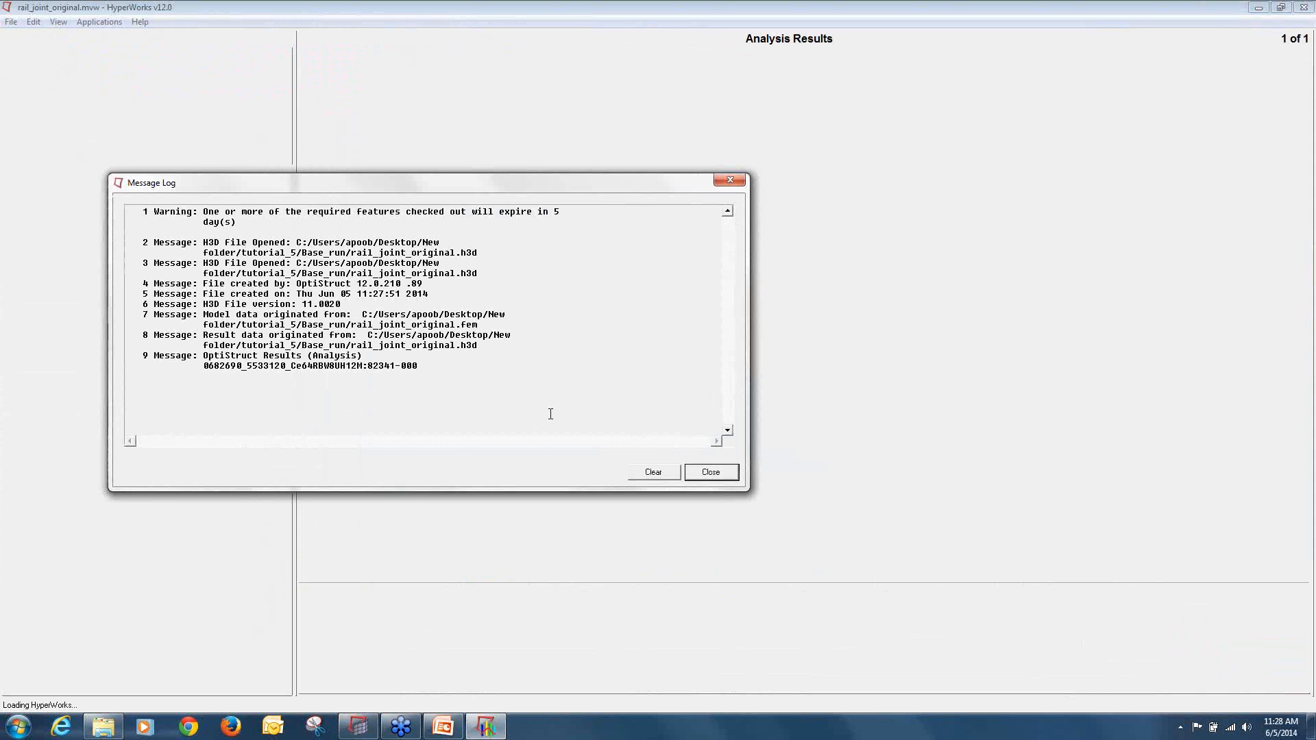
click(731, 181)
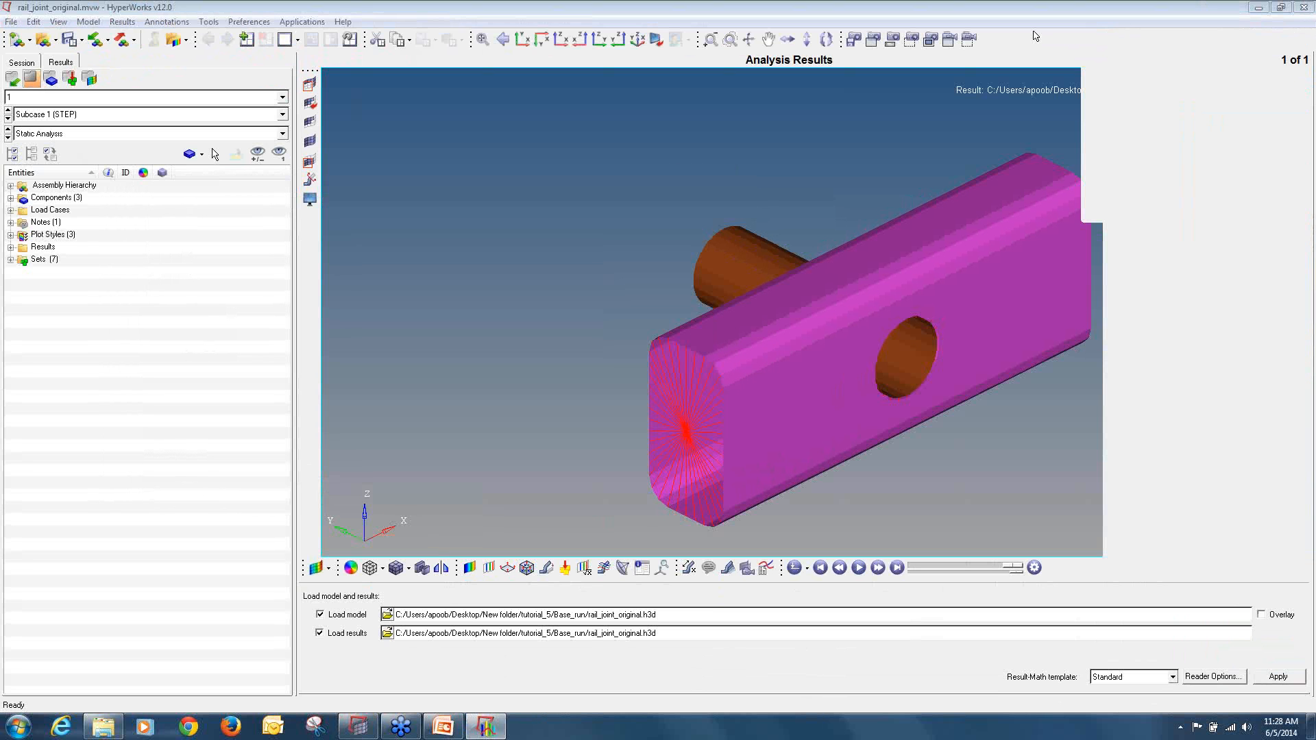
- Contour the von Mises element stresses (2D & 3D) on the rail joint using the Simple averaging method
ctrl+drag(423, 276, 570, 511)
click(470, 568)
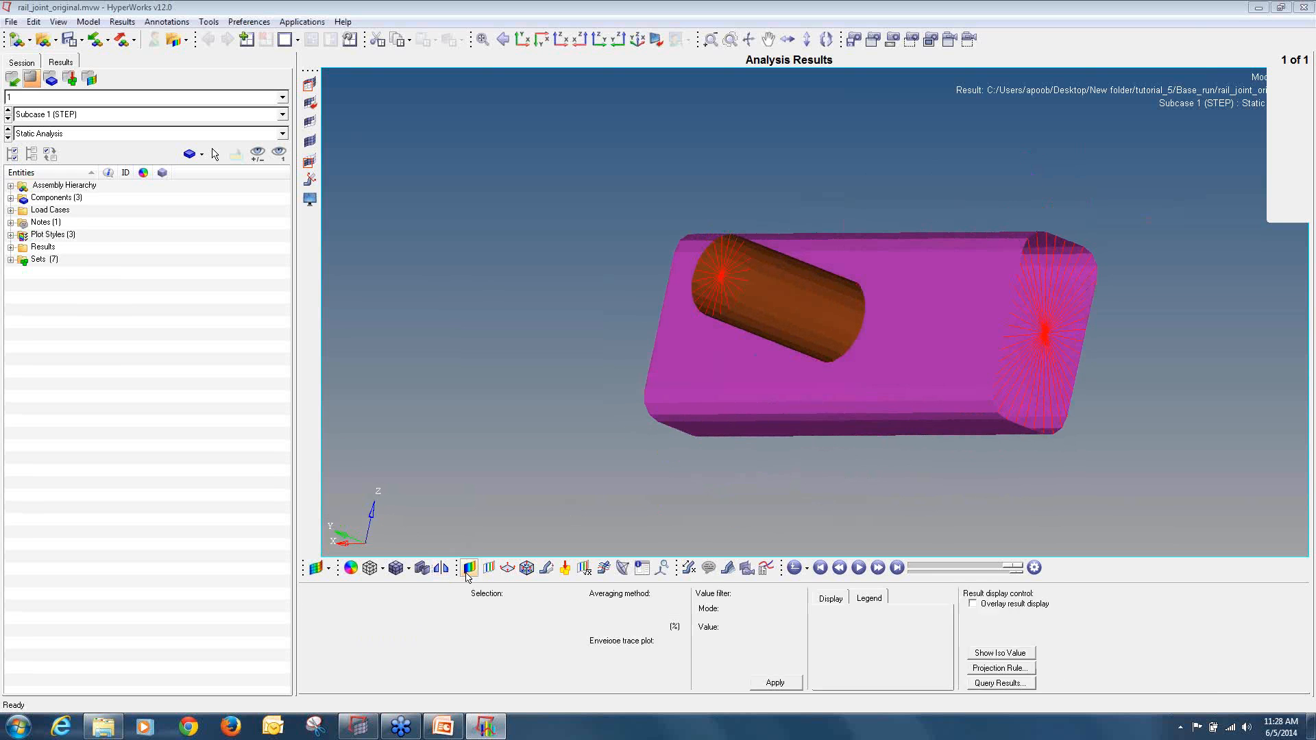
click(434, 612)
click(420, 634)
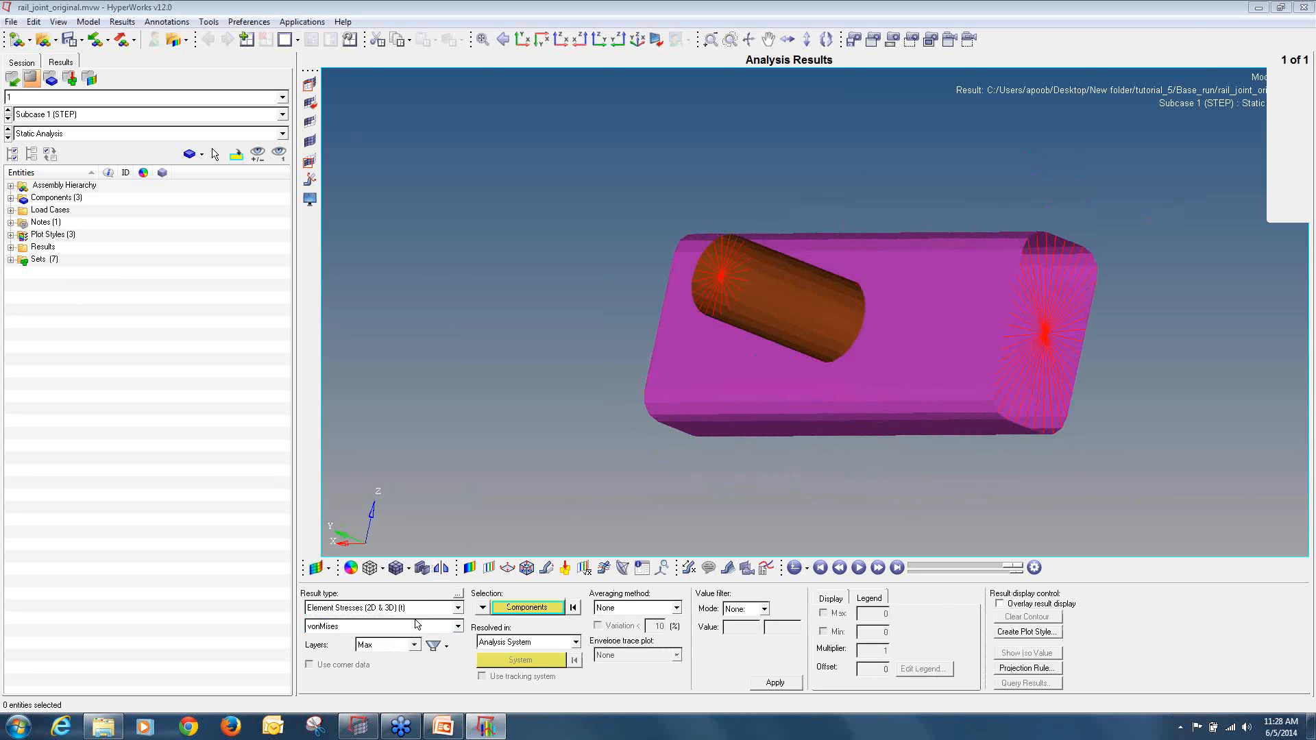
click(669, 608)
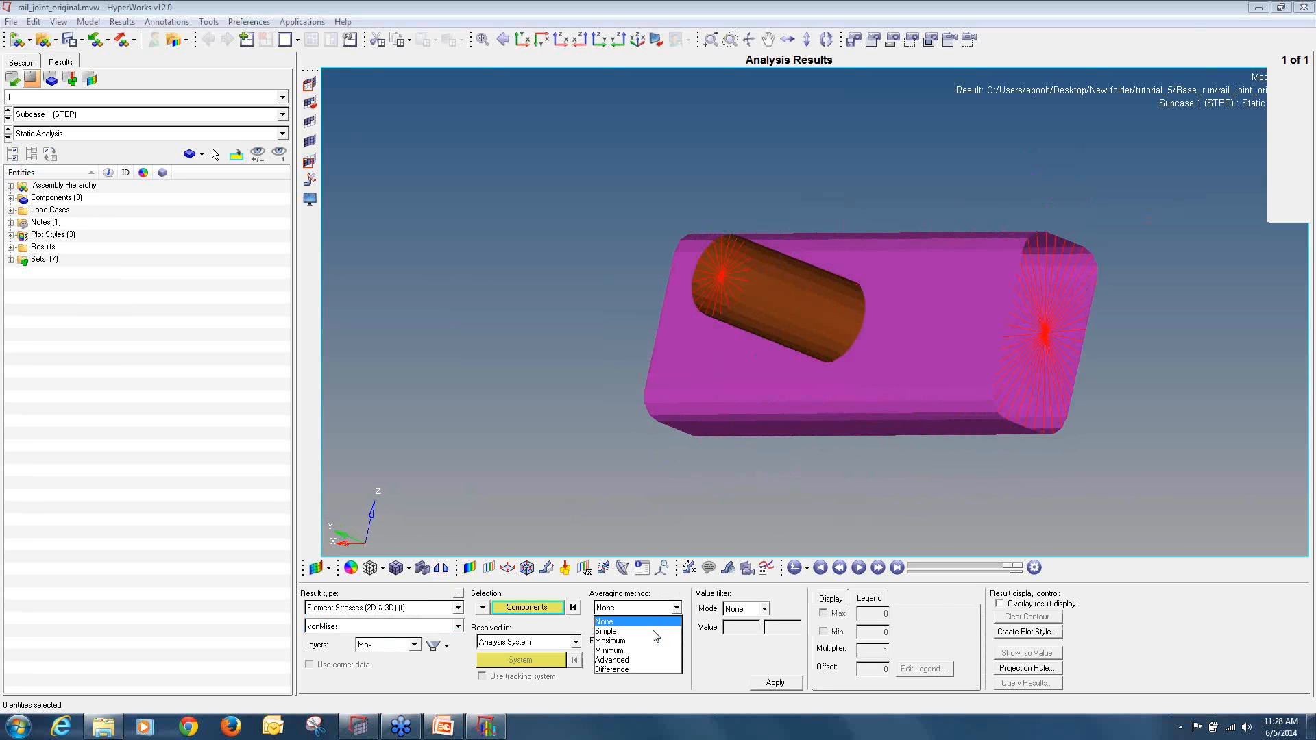
click(657, 629)
click(772, 682)
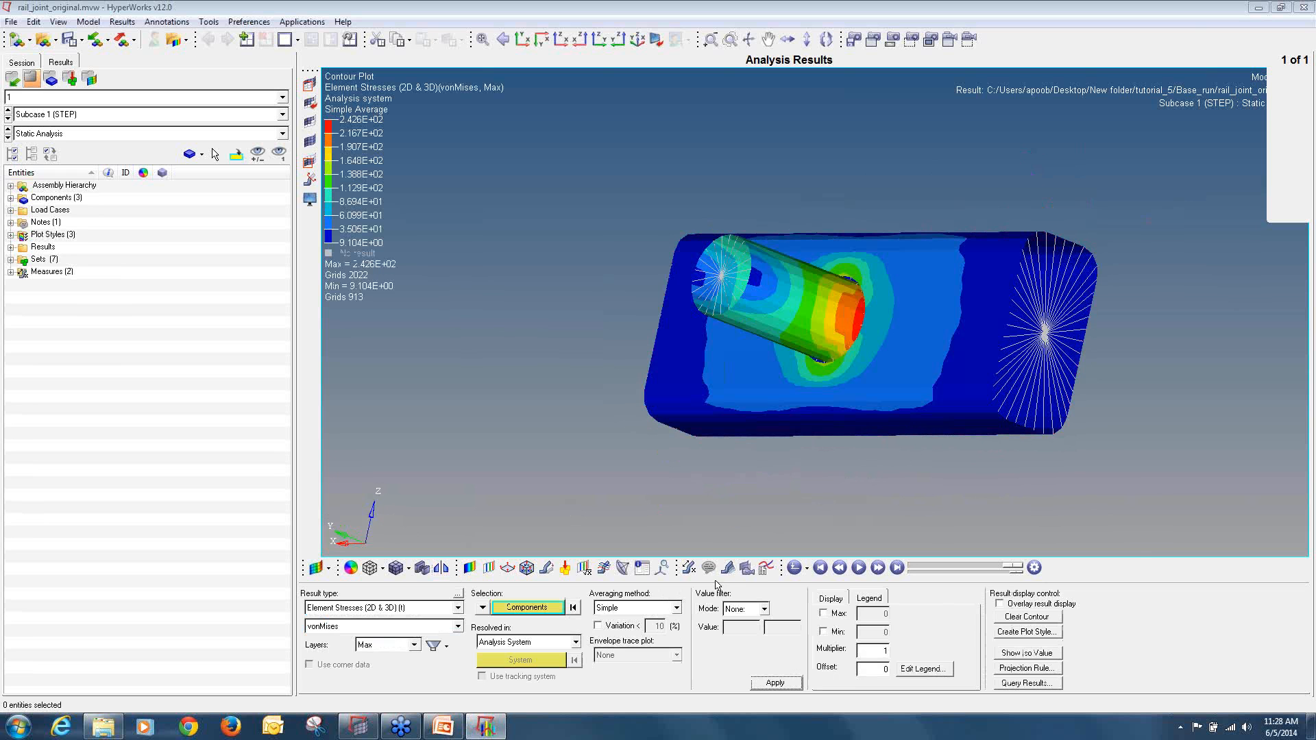
- Show the Static MinMax Result measure on the model with only the maximum value labelled
click(766, 569)
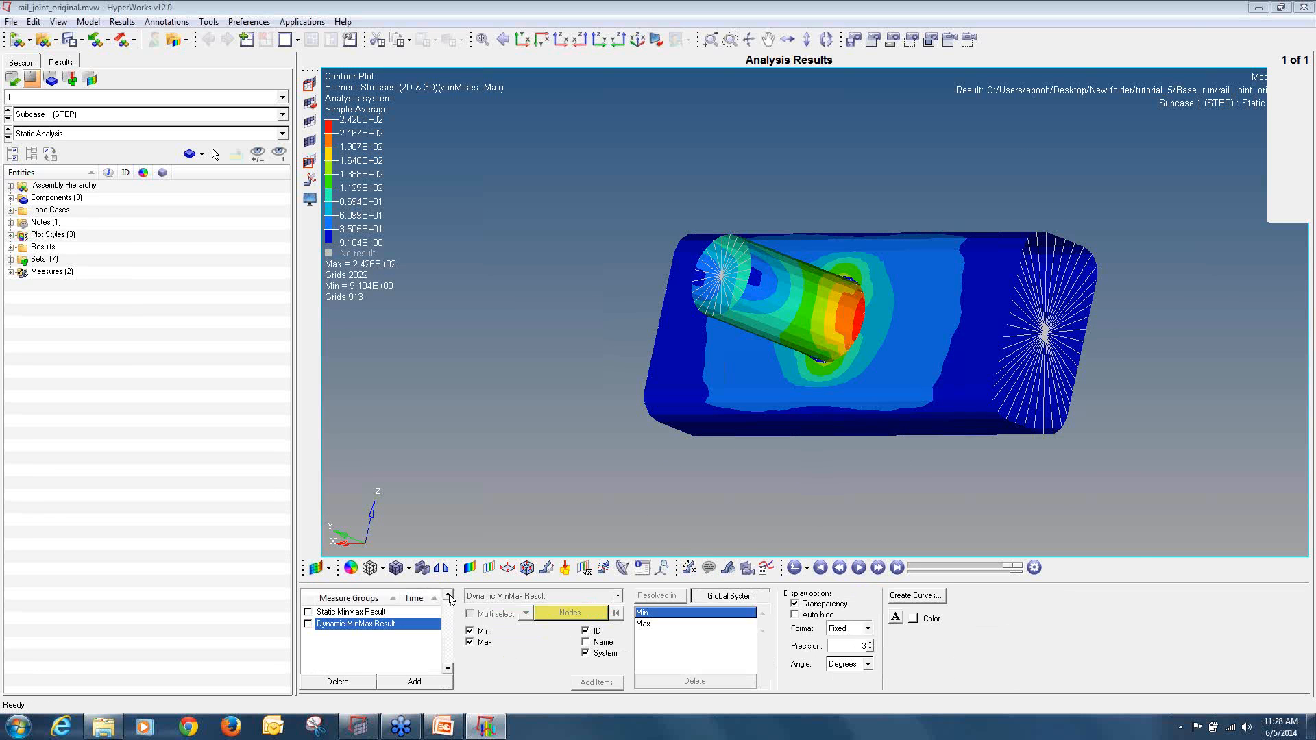
click(308, 612)
click(469, 631)
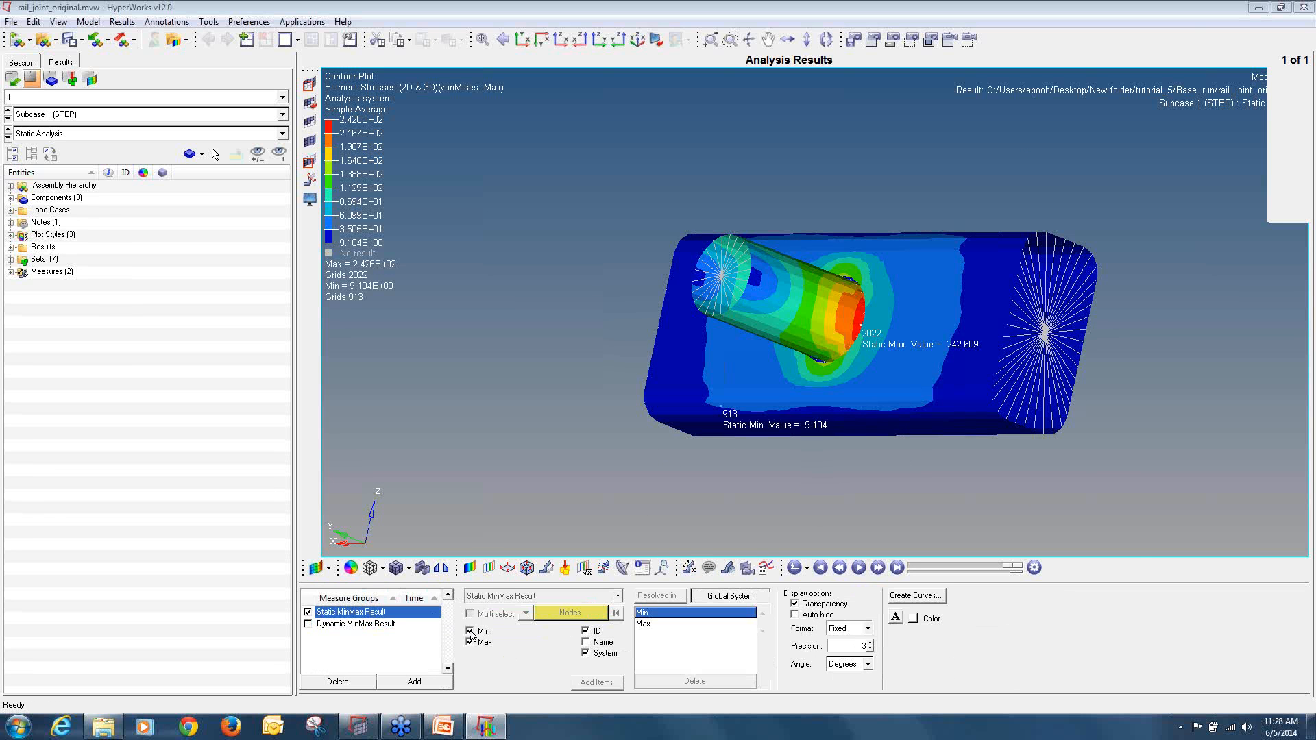
ctrl+drag(638, 334, 870, 388)
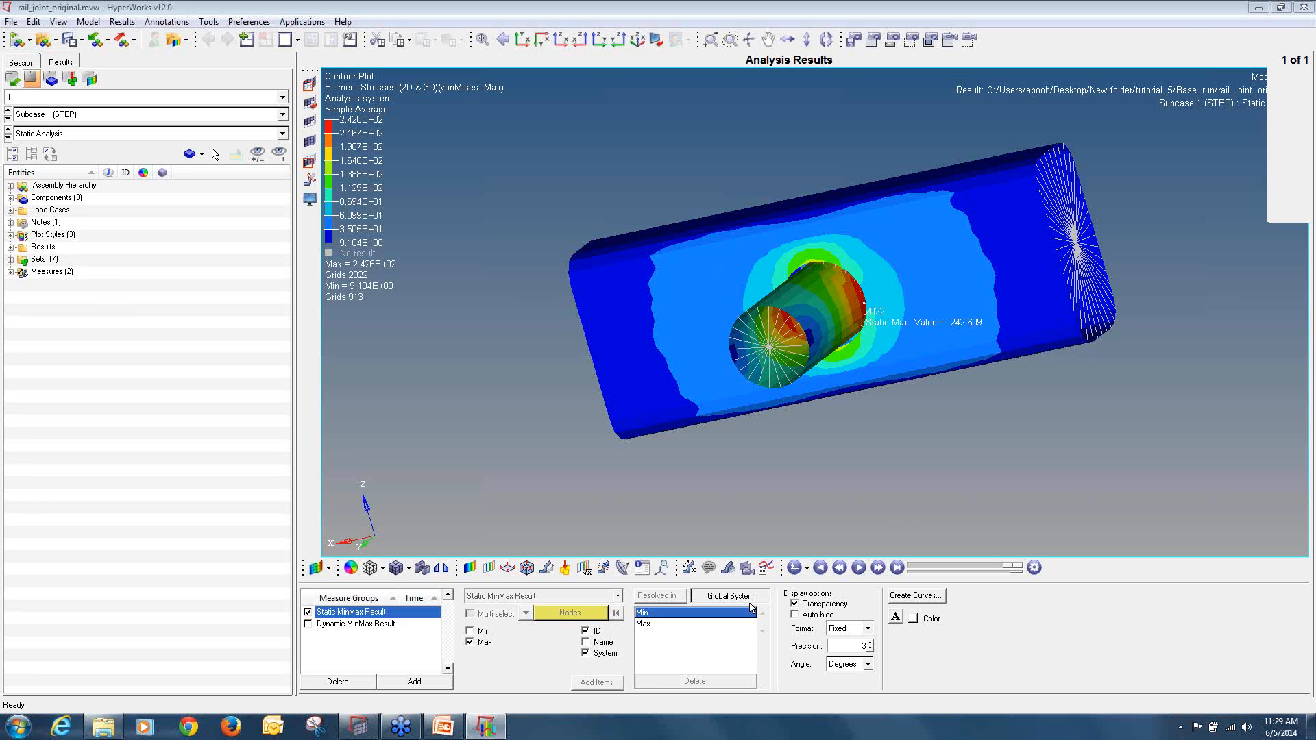
- Replot the von Mises stress contour with the averaging method set to None, and close the HyperView session
click(469, 568)
click(620, 609)
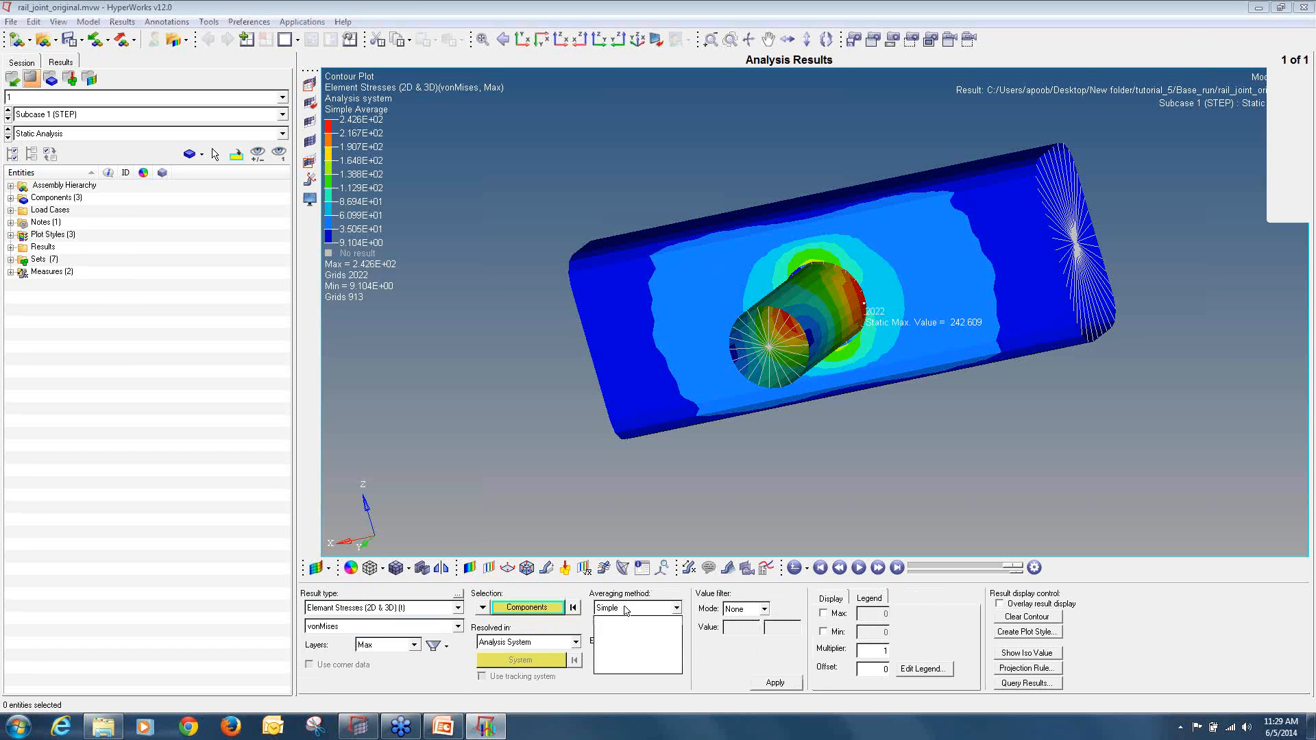
click(639, 620)
click(775, 683)
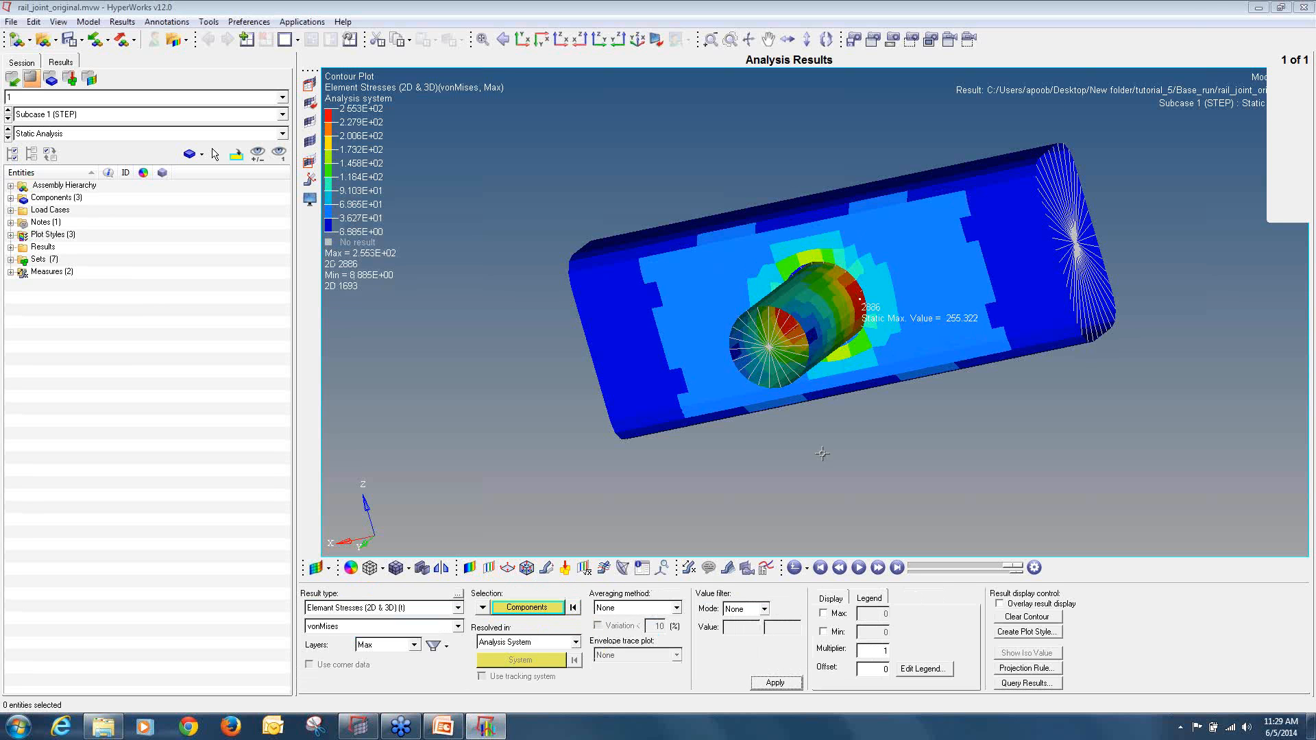
click(1307, 8)
click(696, 407)
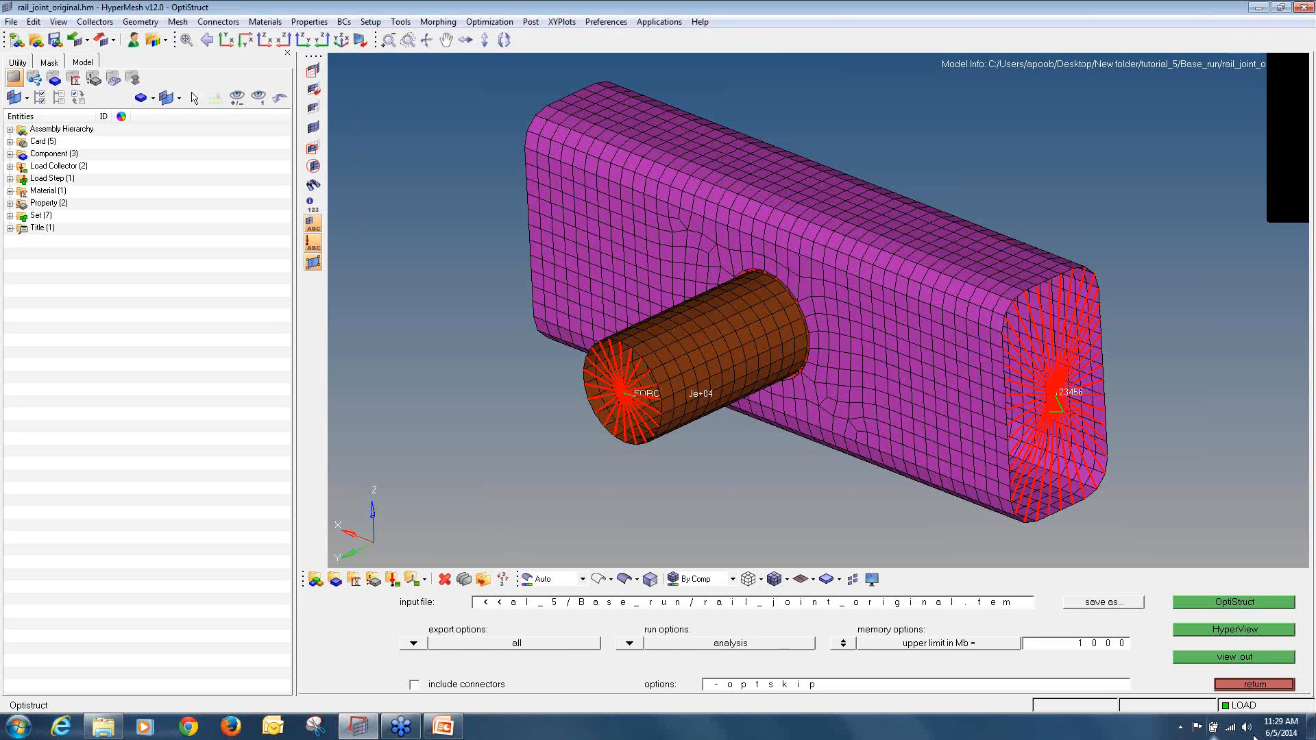
- Display the ID numbers of all nodes in the node set and inspect them around both sides of the joint
click(1280, 684)
click(1252, 672)
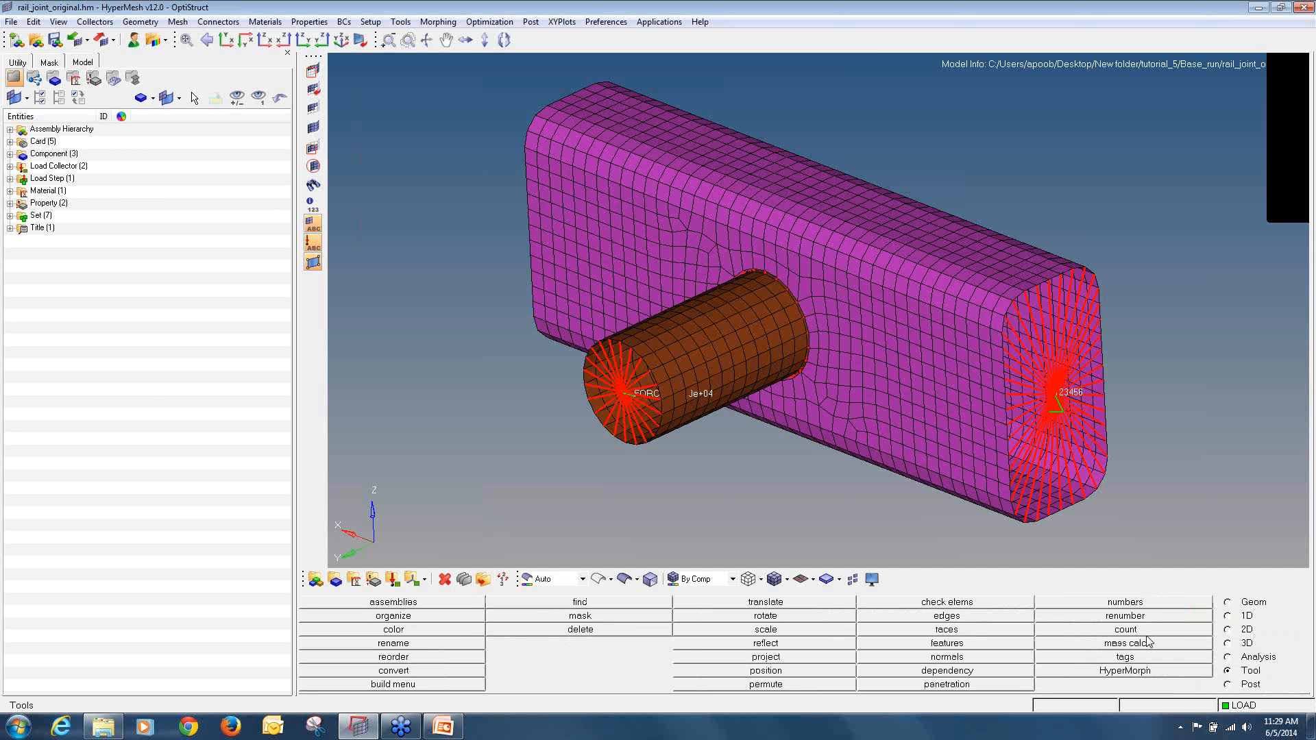
click(1145, 606)
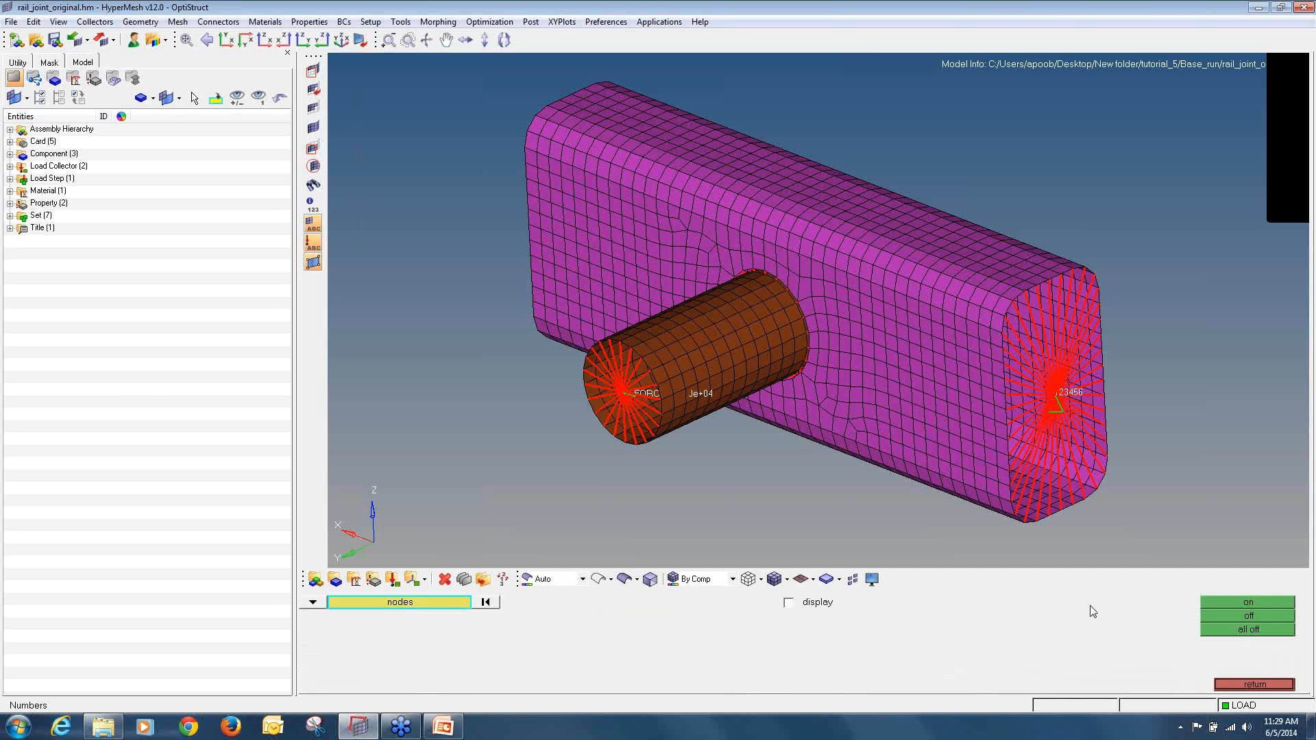
click(450, 602)
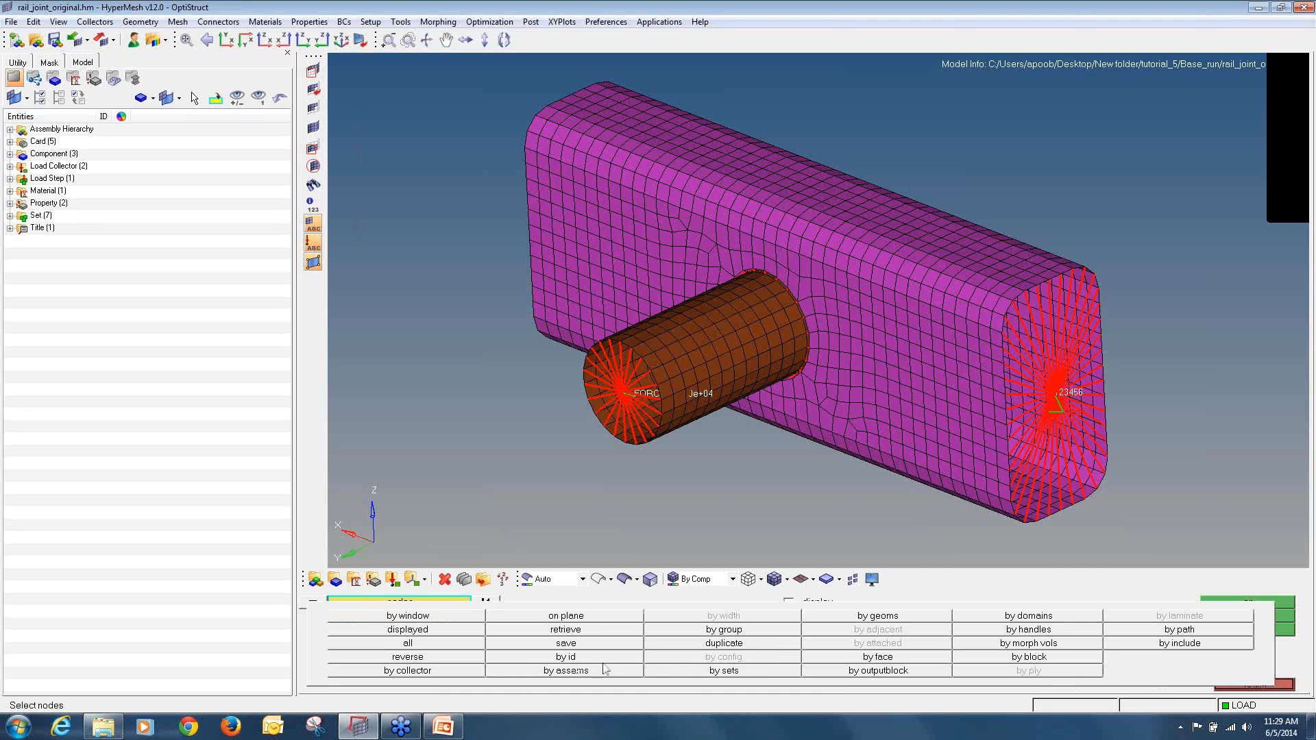
click(696, 672)
click(350, 602)
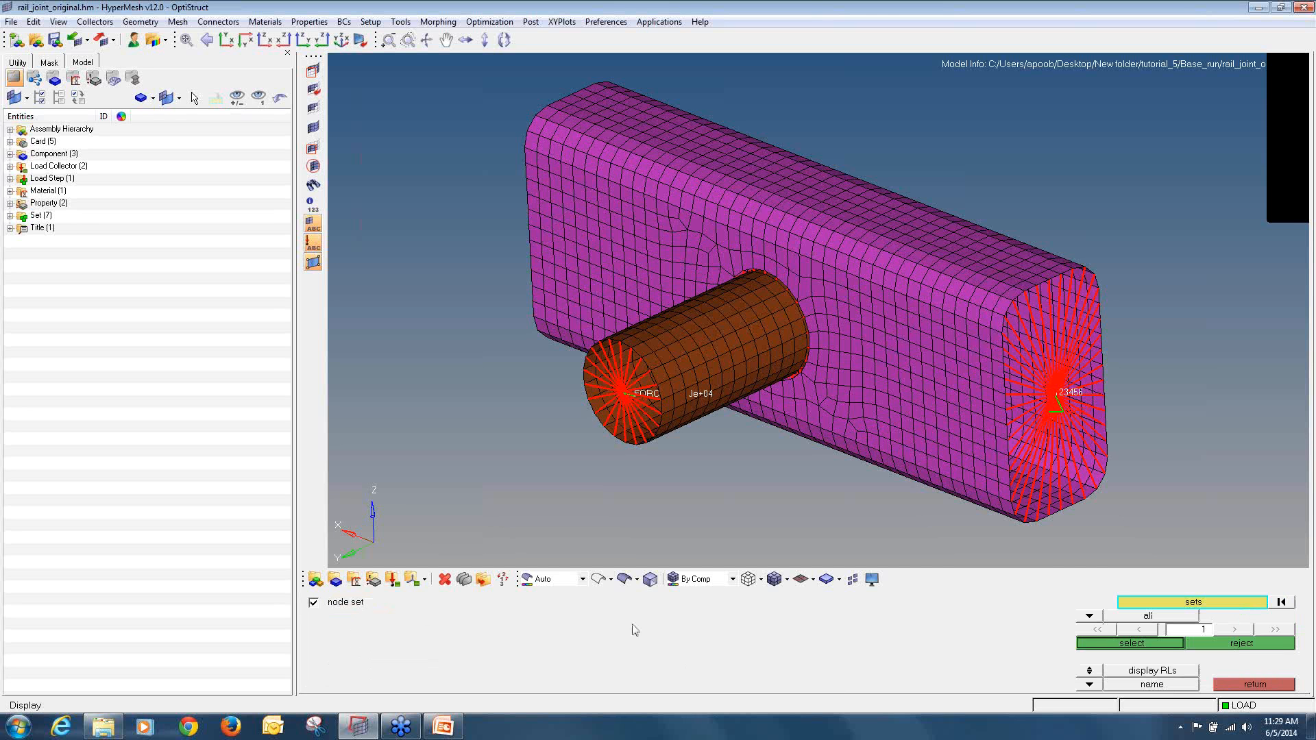
click(1151, 643)
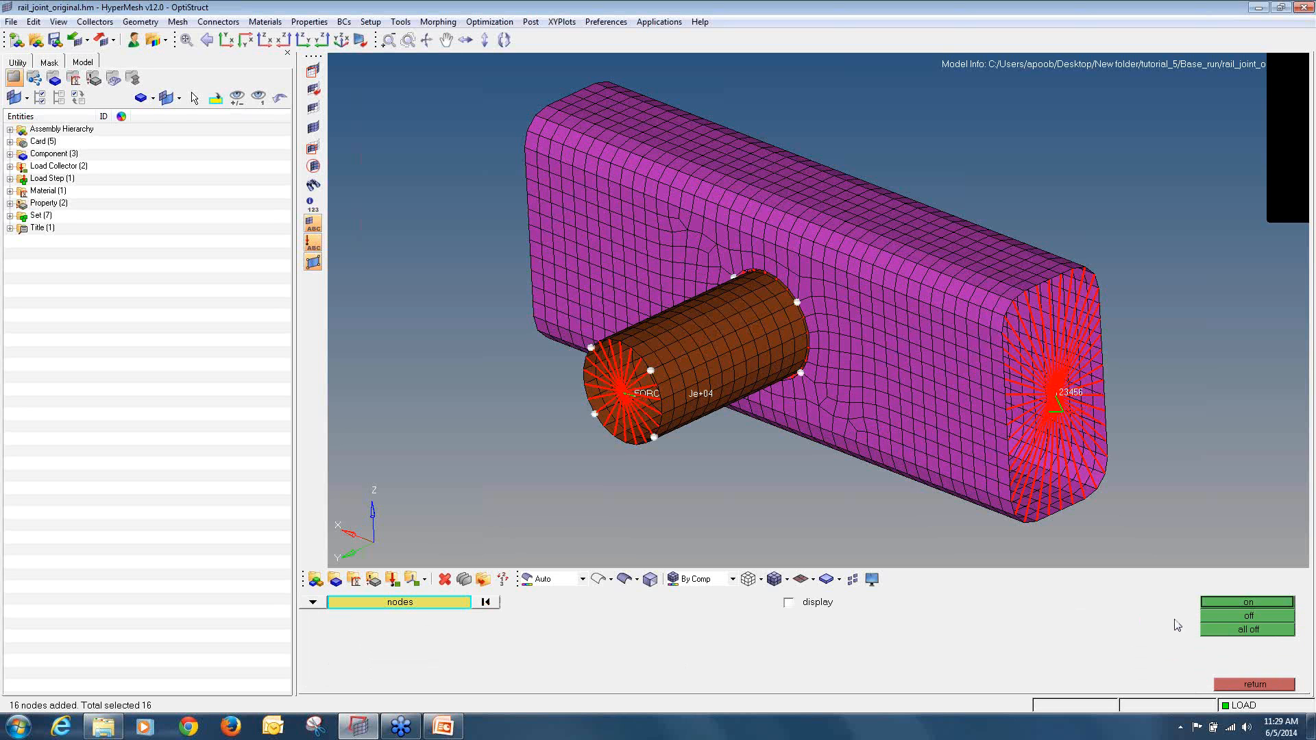
click(1224, 604)
click(789, 602)
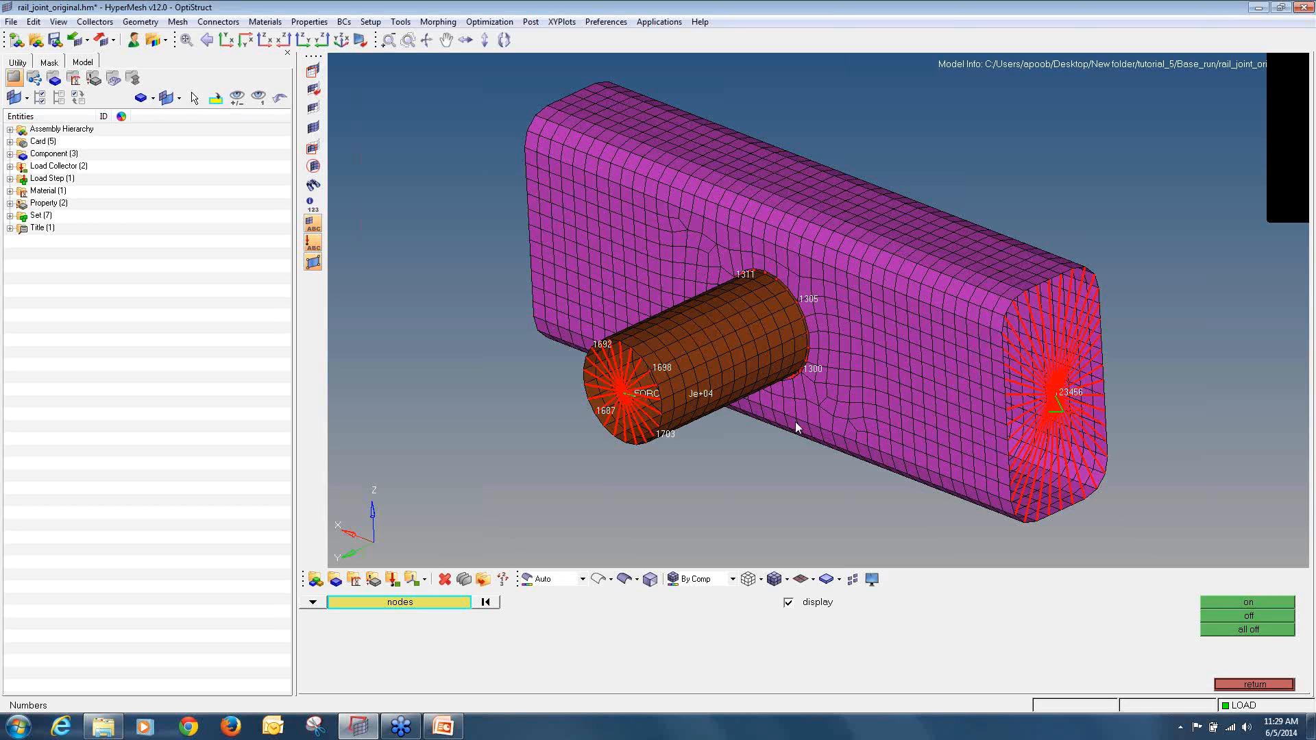
ctrl+drag(748, 361, 1080, 300)
scroll(615, 397, up, 5)
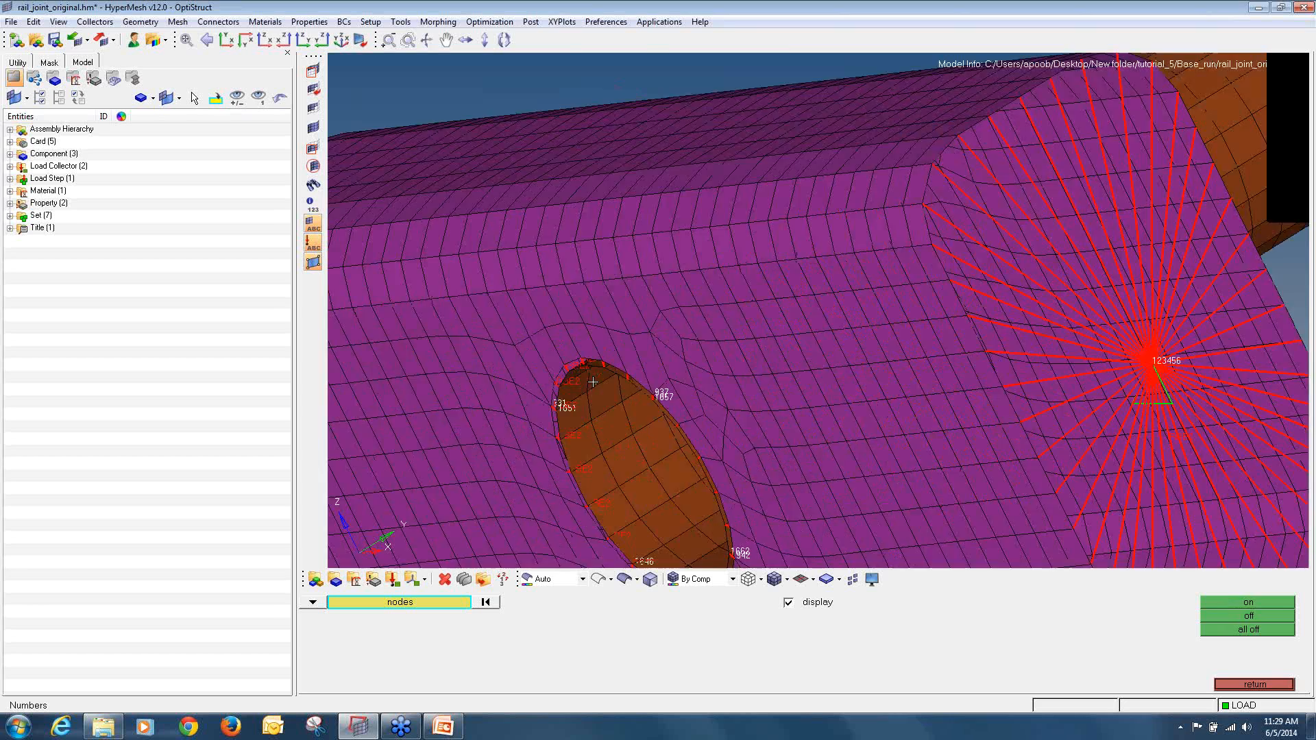
scroll(615, 397, down, 6)
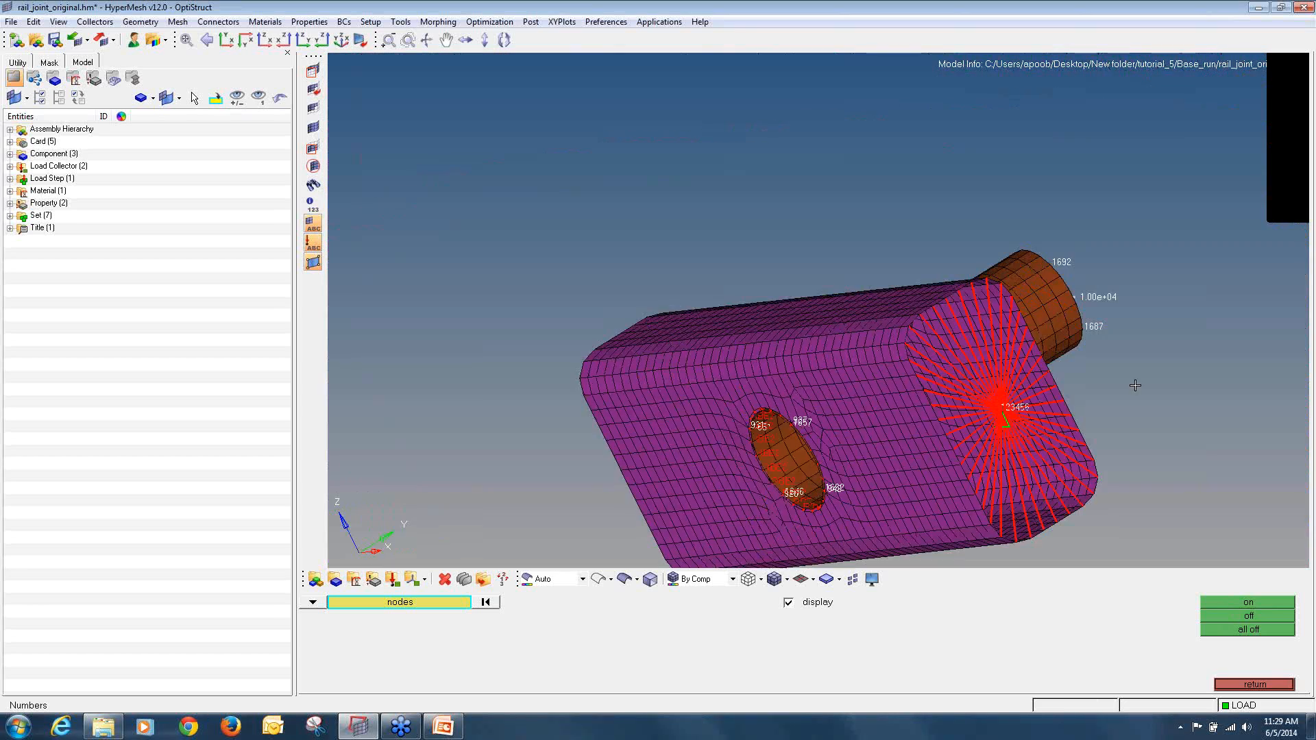
ctrl+drag(1135, 386, 998, 272)
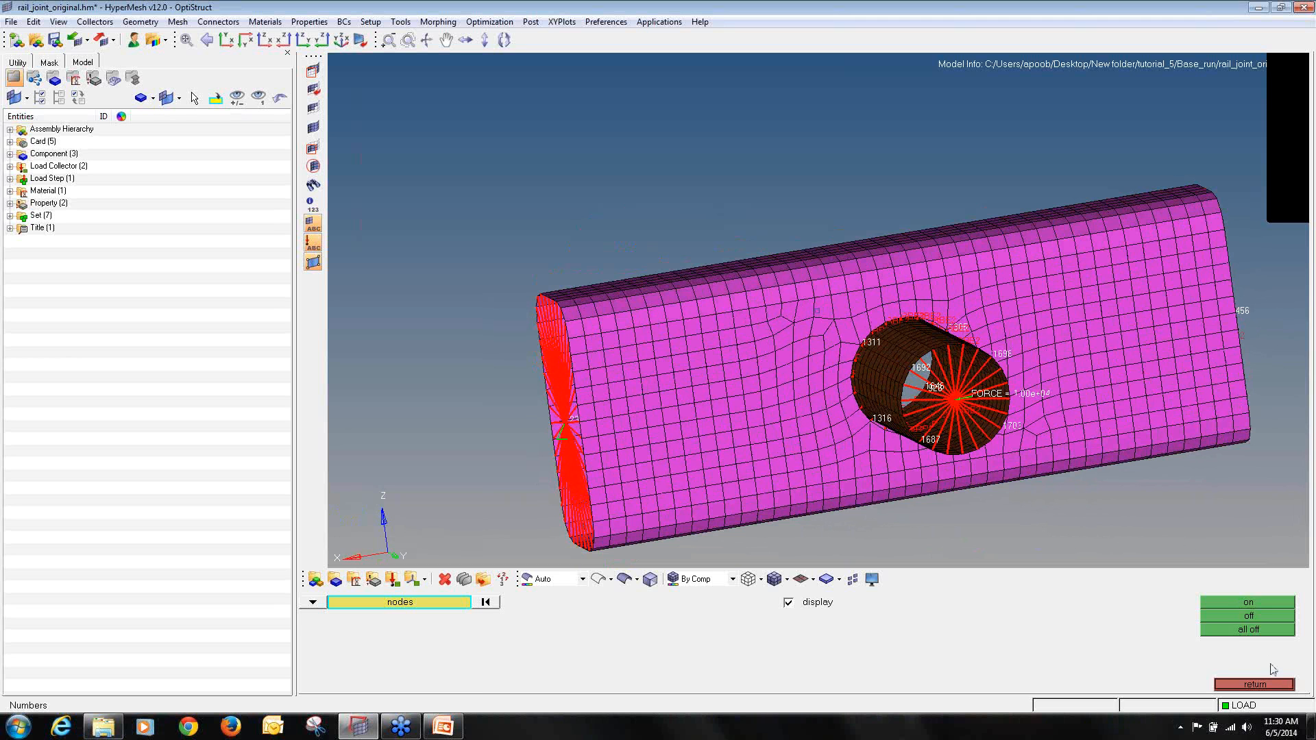
click(1256, 684)
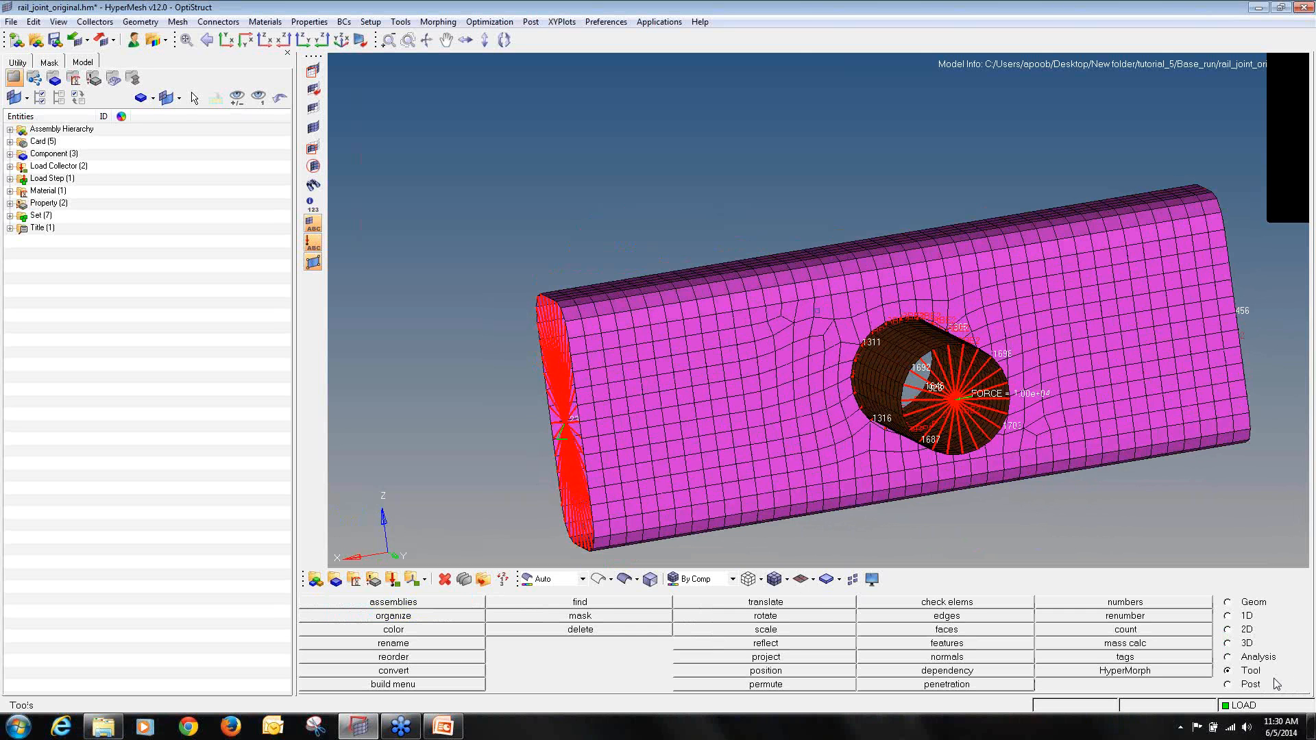
- Isolate the PSHELL component so only the rail's shell mesh is displayed
click(10, 154)
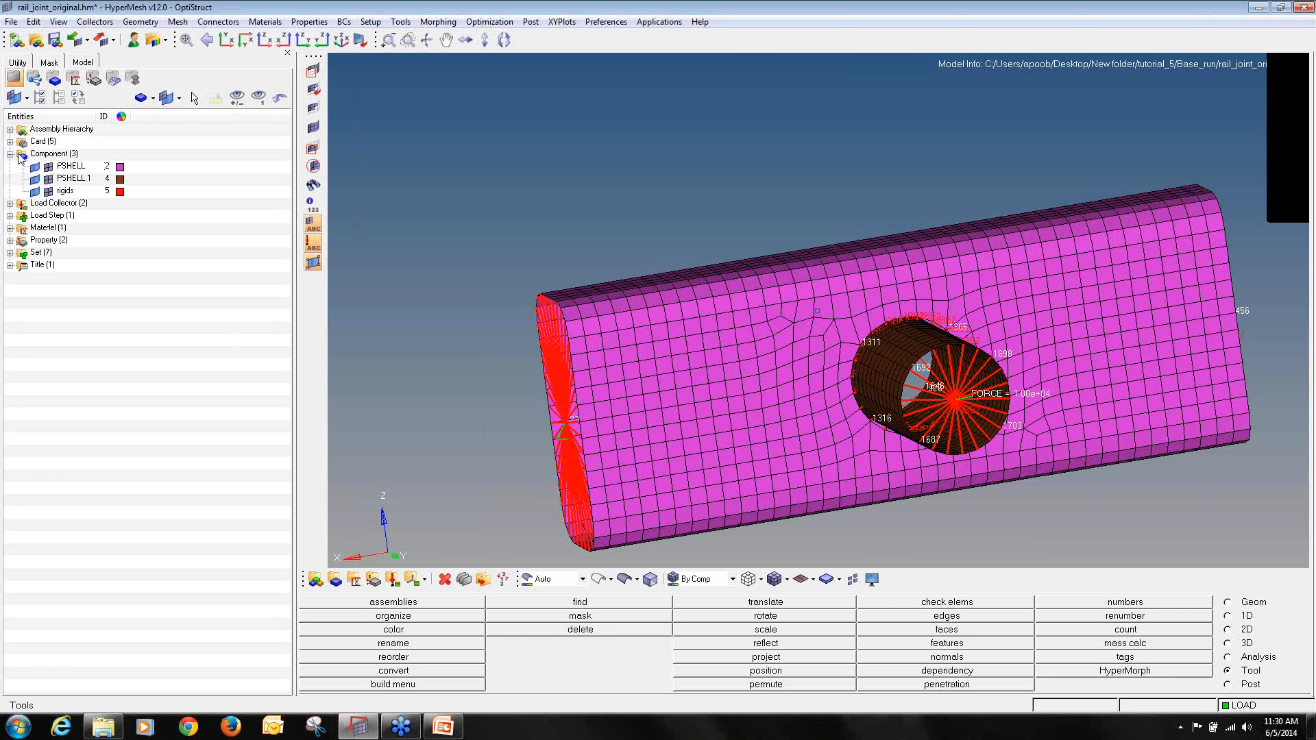
right_click(71, 167)
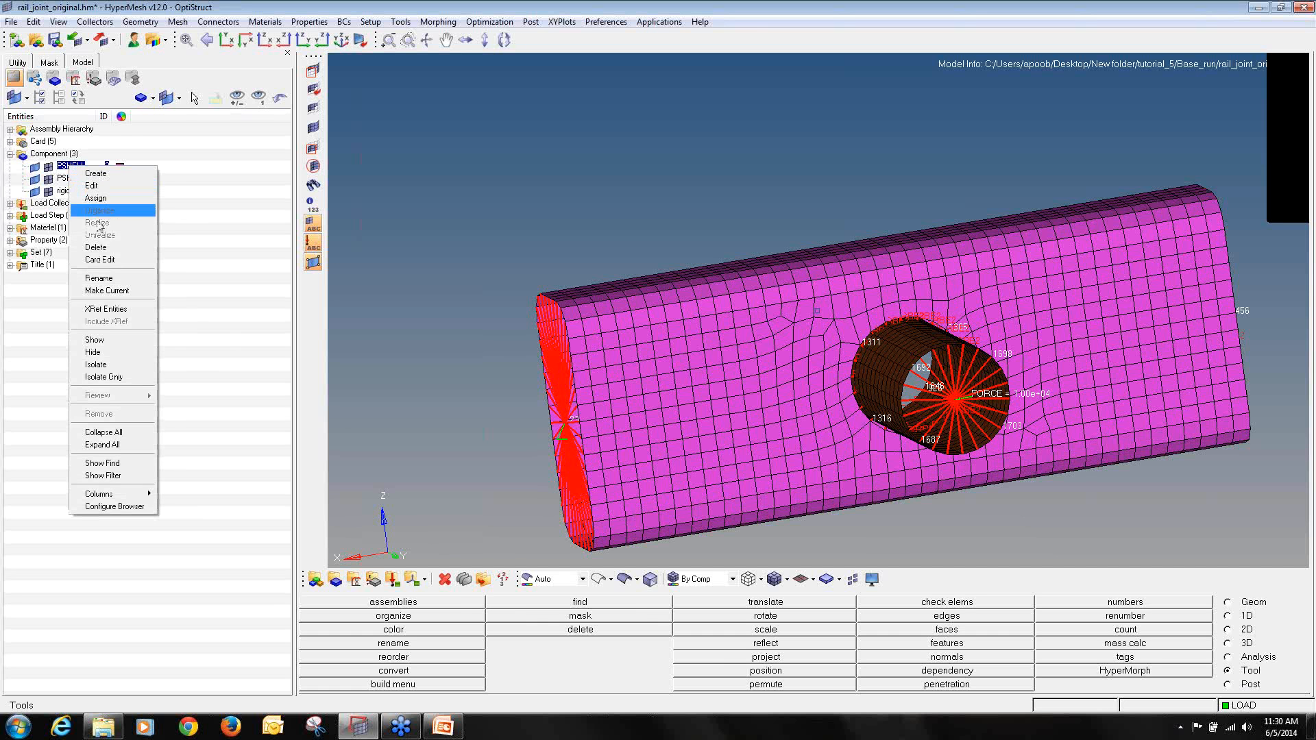
click(123, 370)
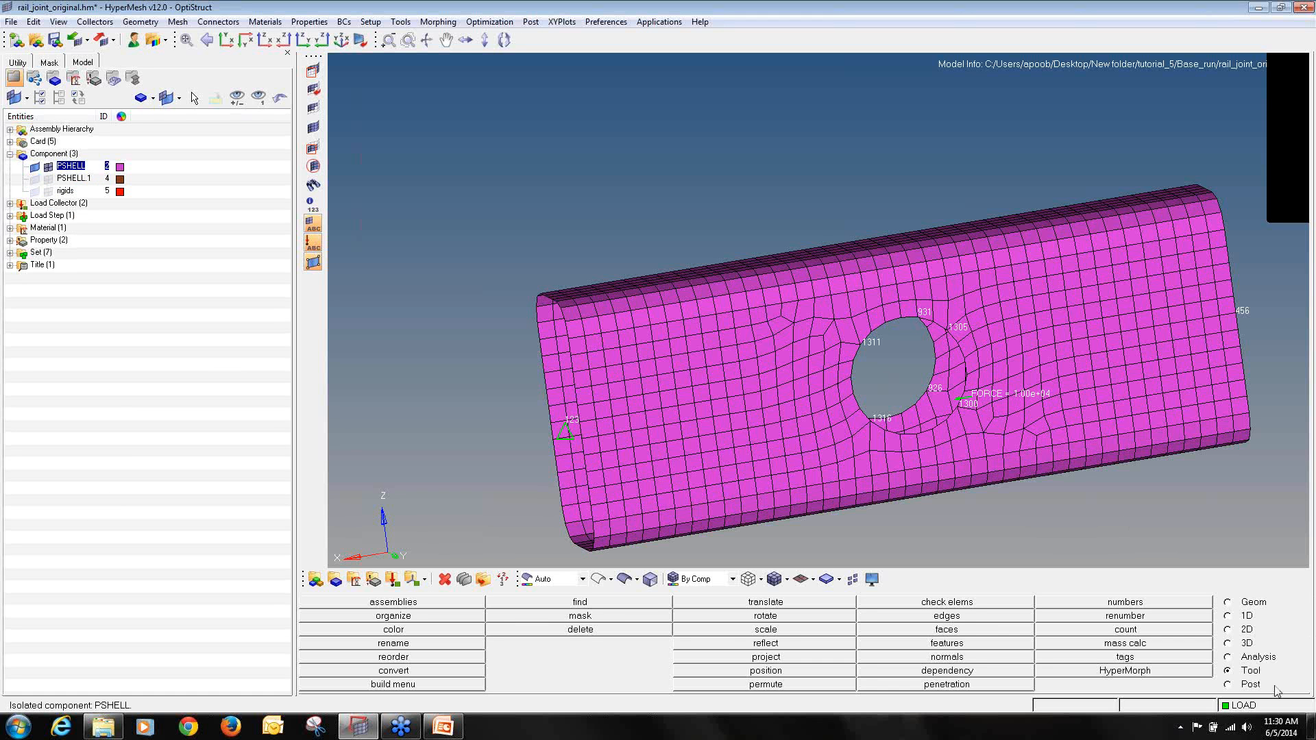
- Open the HyperMorph domains settings from the optimization setup, check the partitioning parameters, and return to domain creation
click(1257, 658)
click(1168, 660)
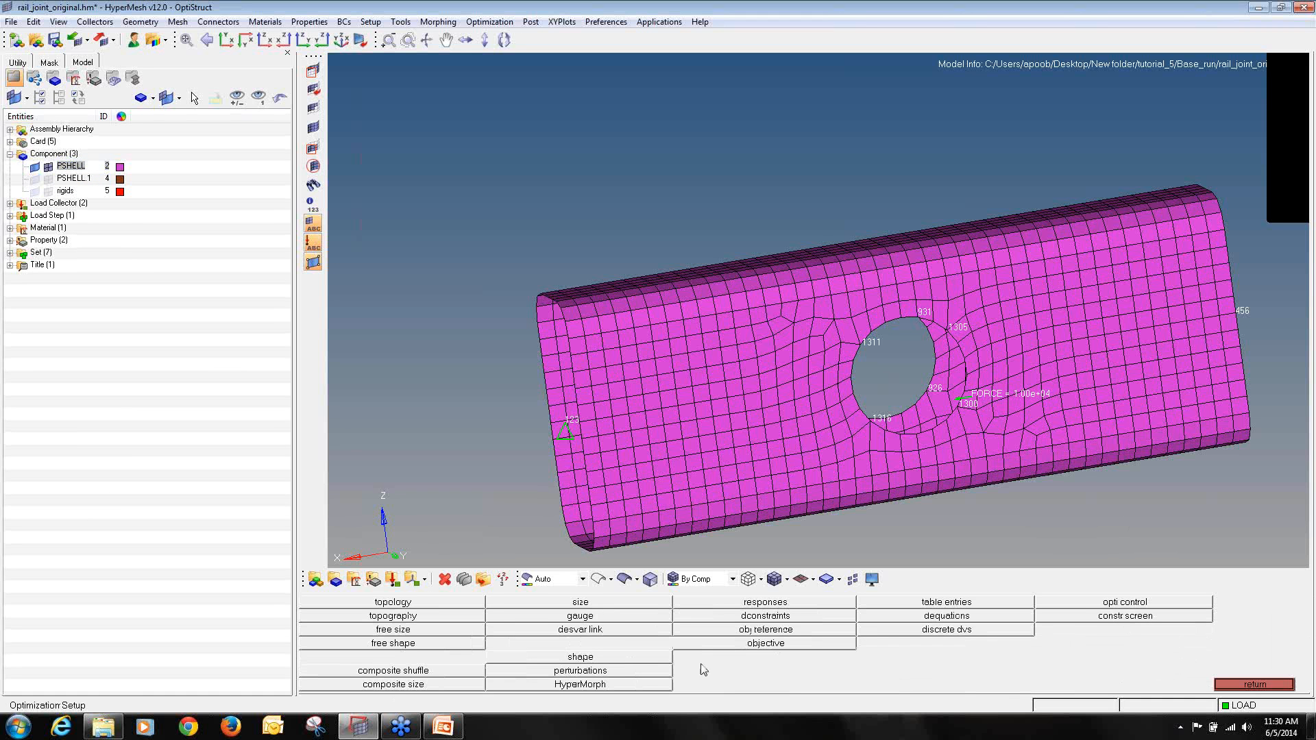
click(633, 686)
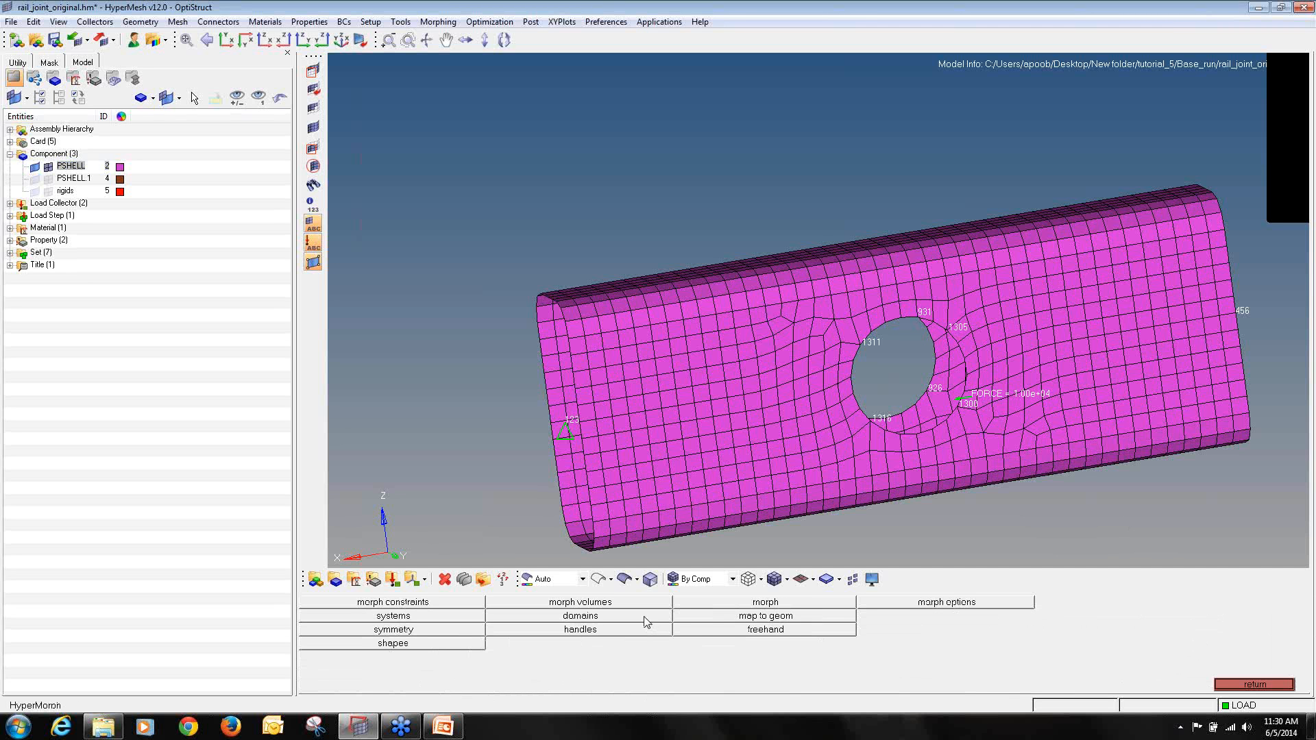
click(646, 619)
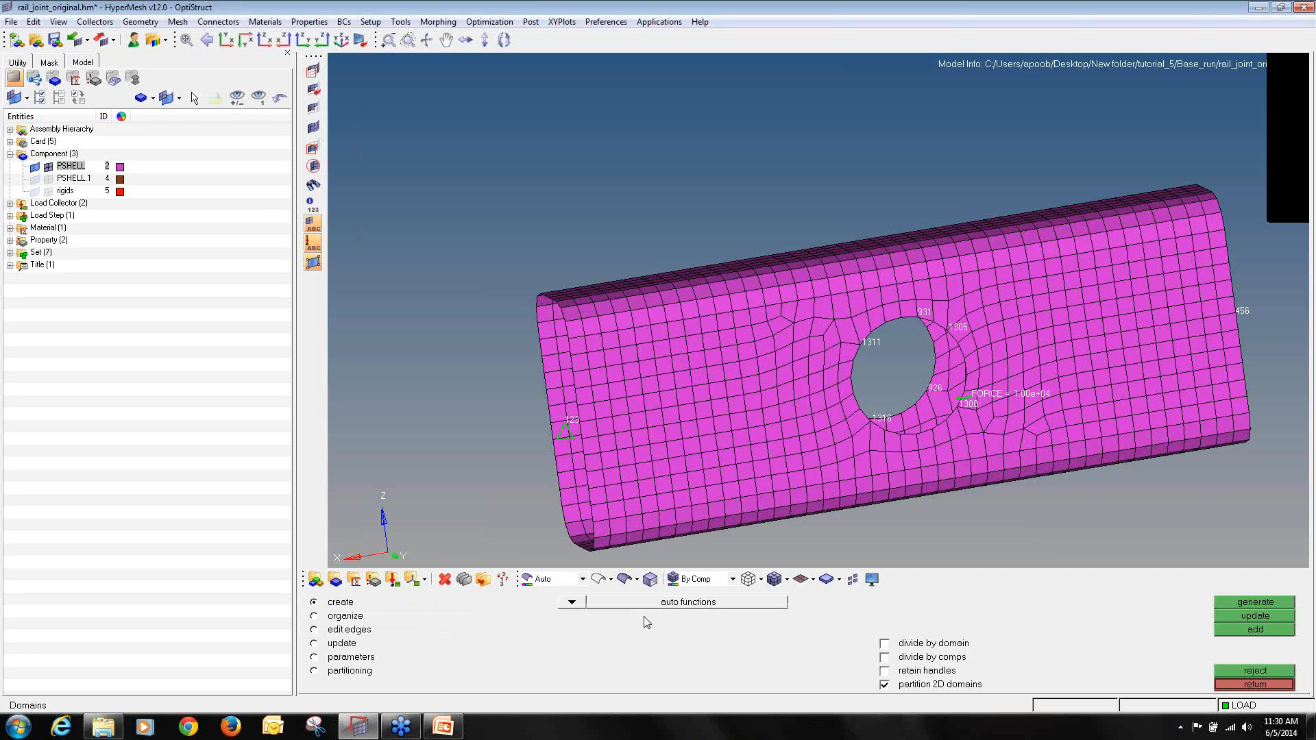
click(316, 672)
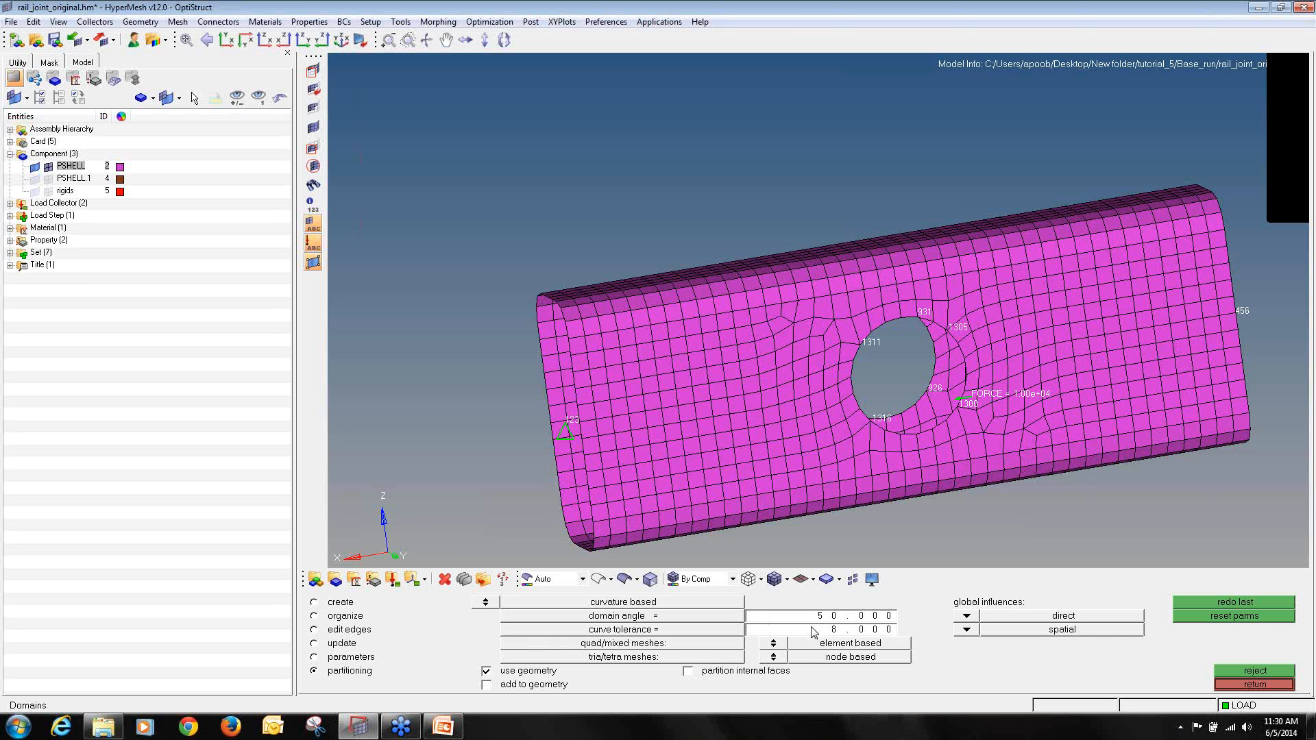
click(343, 603)
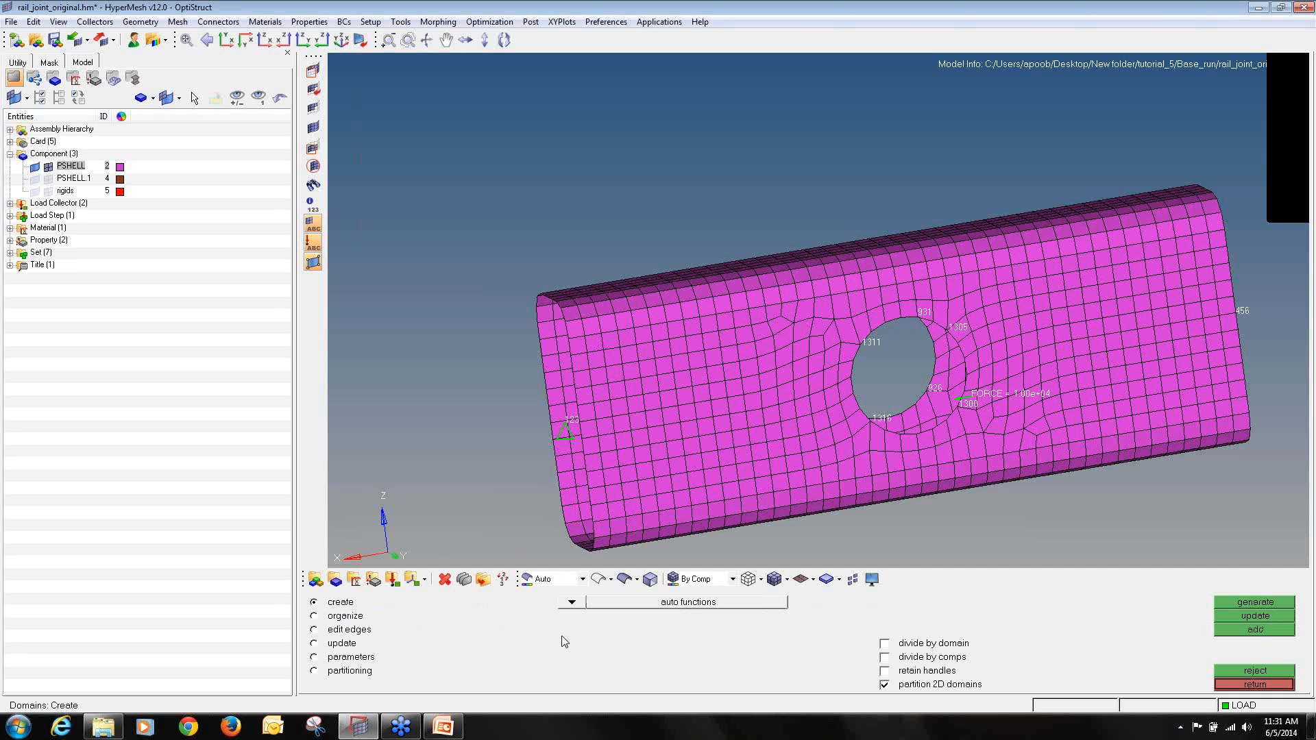
- Create 2D domains from the elements of the sets rail_set1 and rail_set2, with partitioning of 2D domains enabled
click(572, 603)
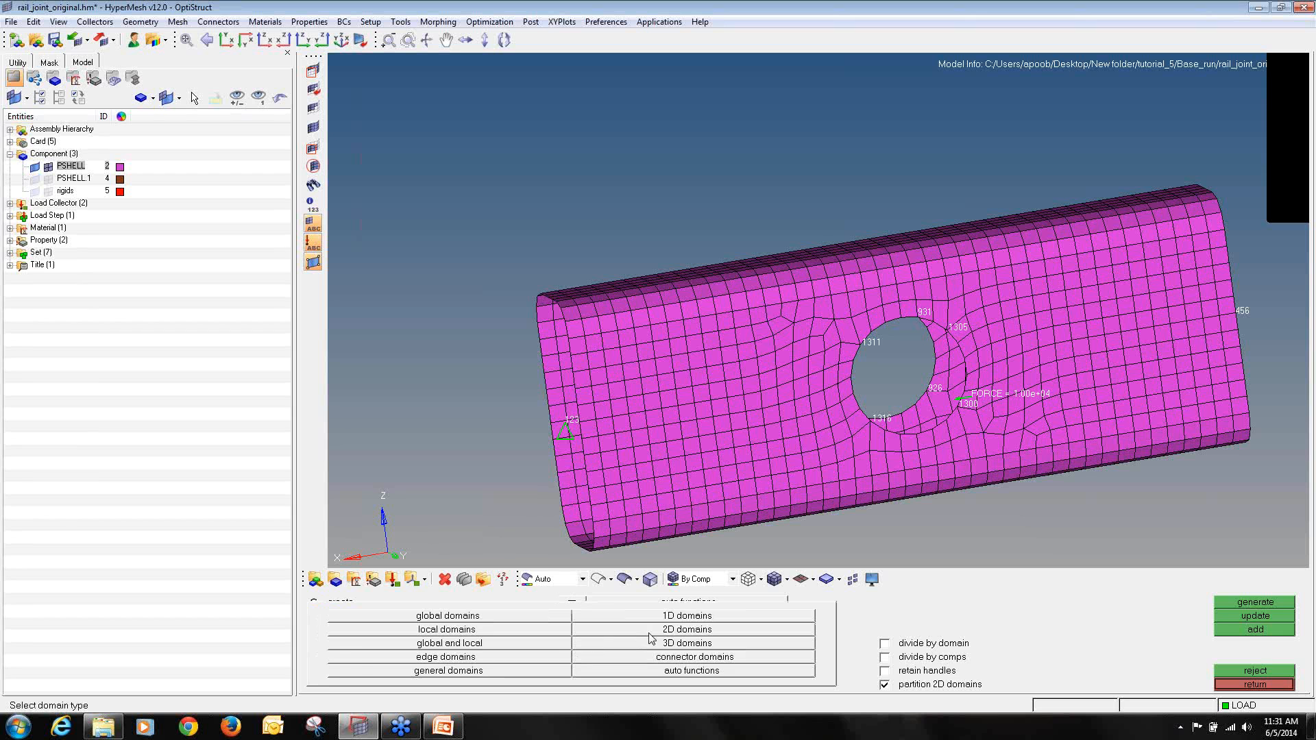
click(687, 629)
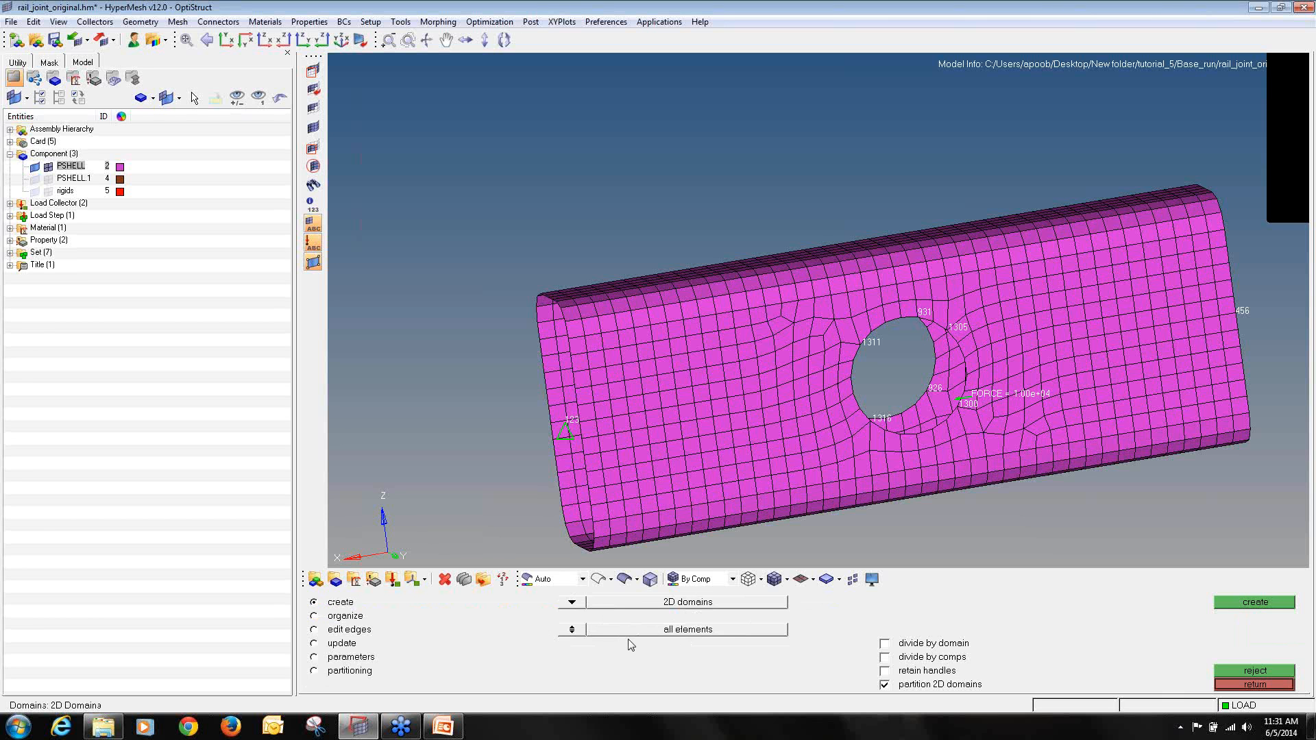
click(575, 632)
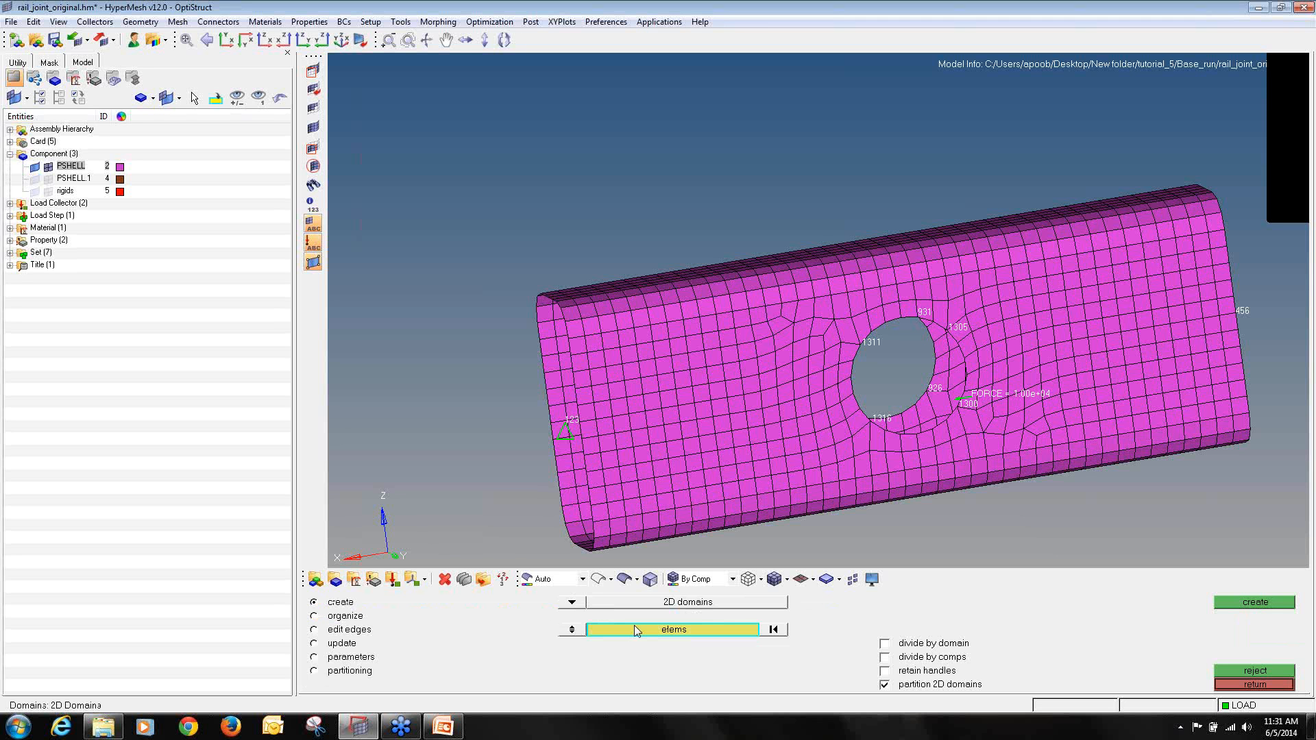
click(642, 629)
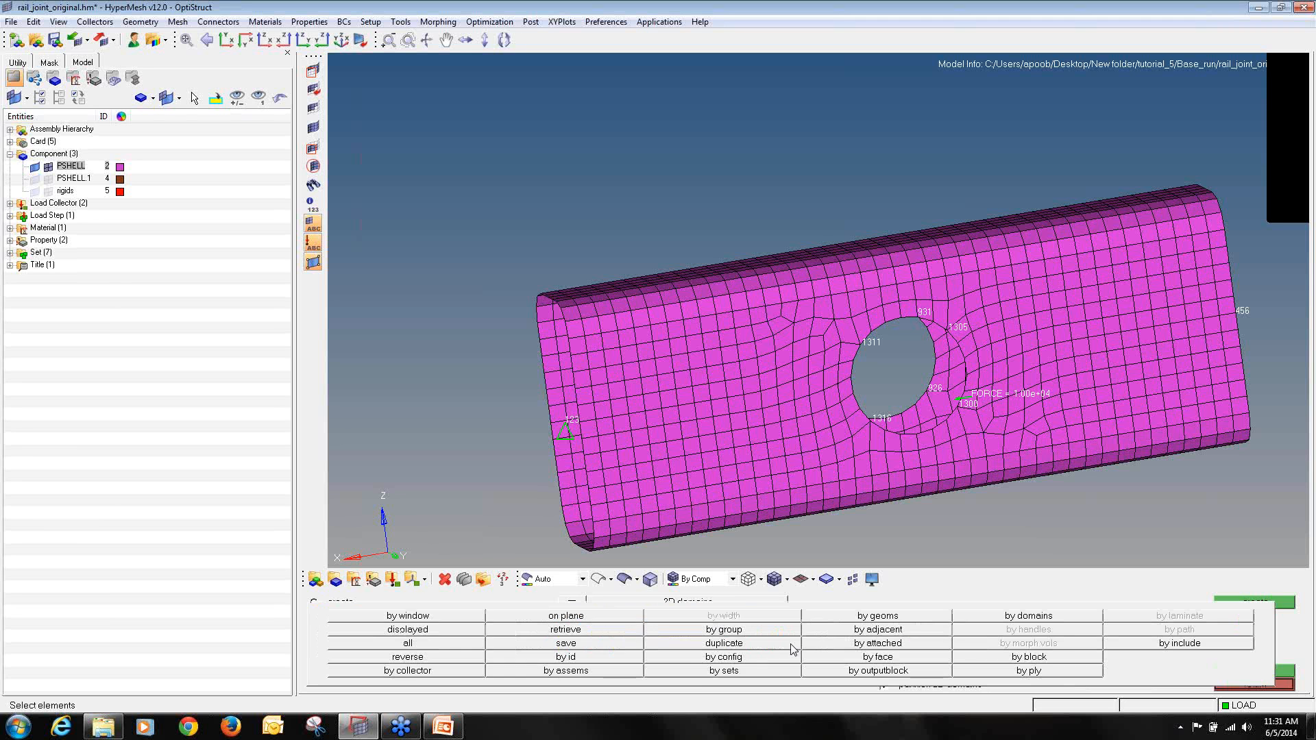
click(711, 679)
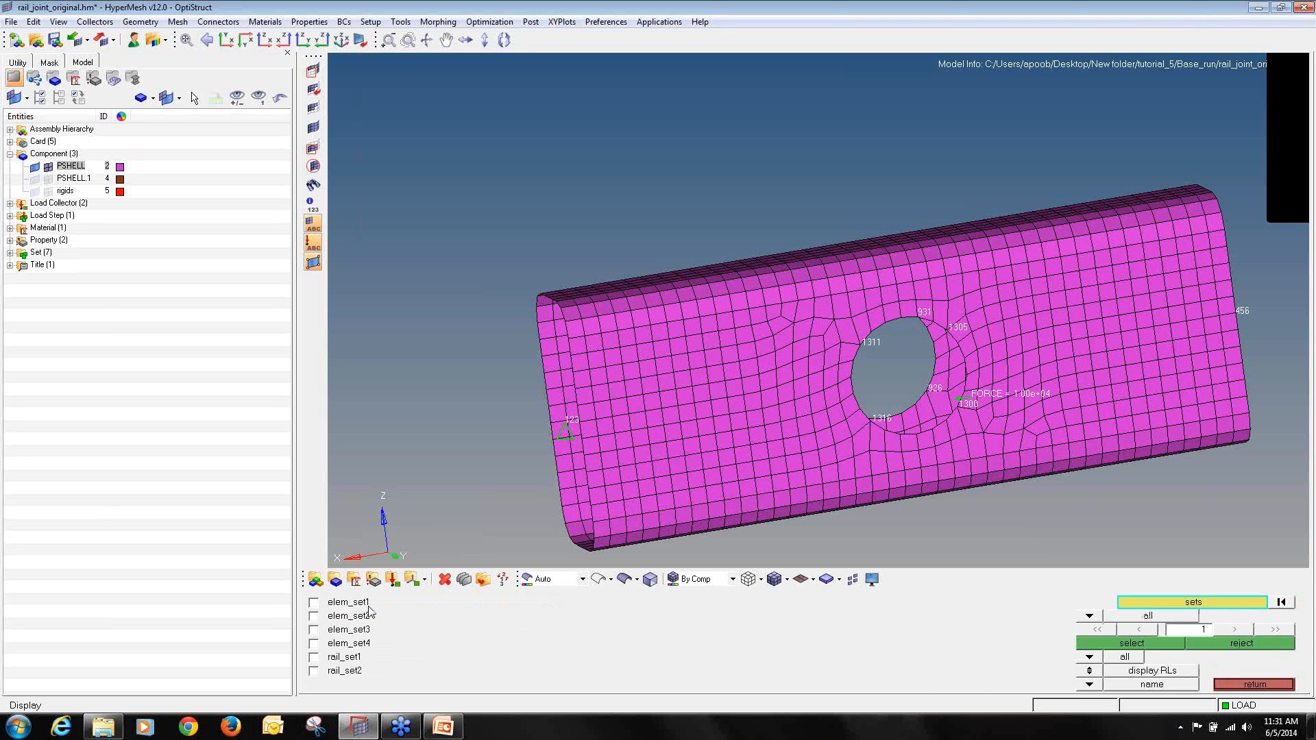
click(348, 657)
click(339, 671)
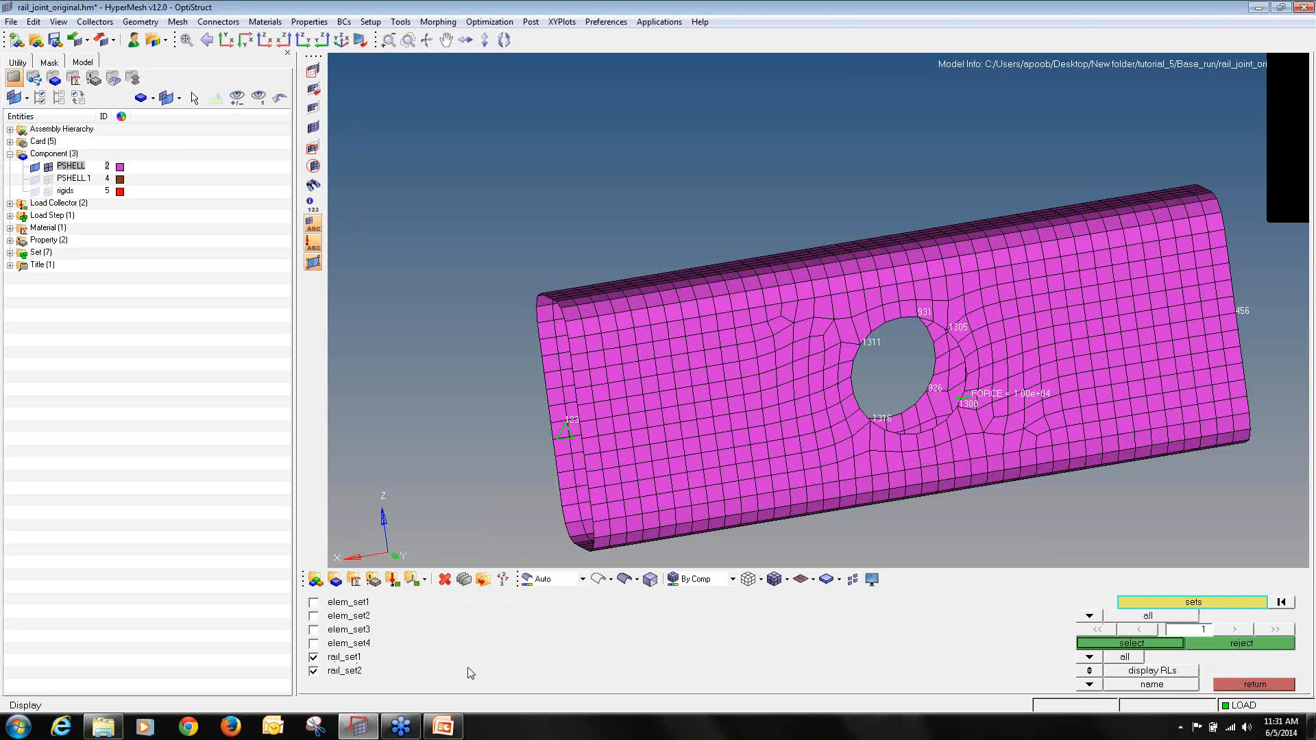
click(1097, 645)
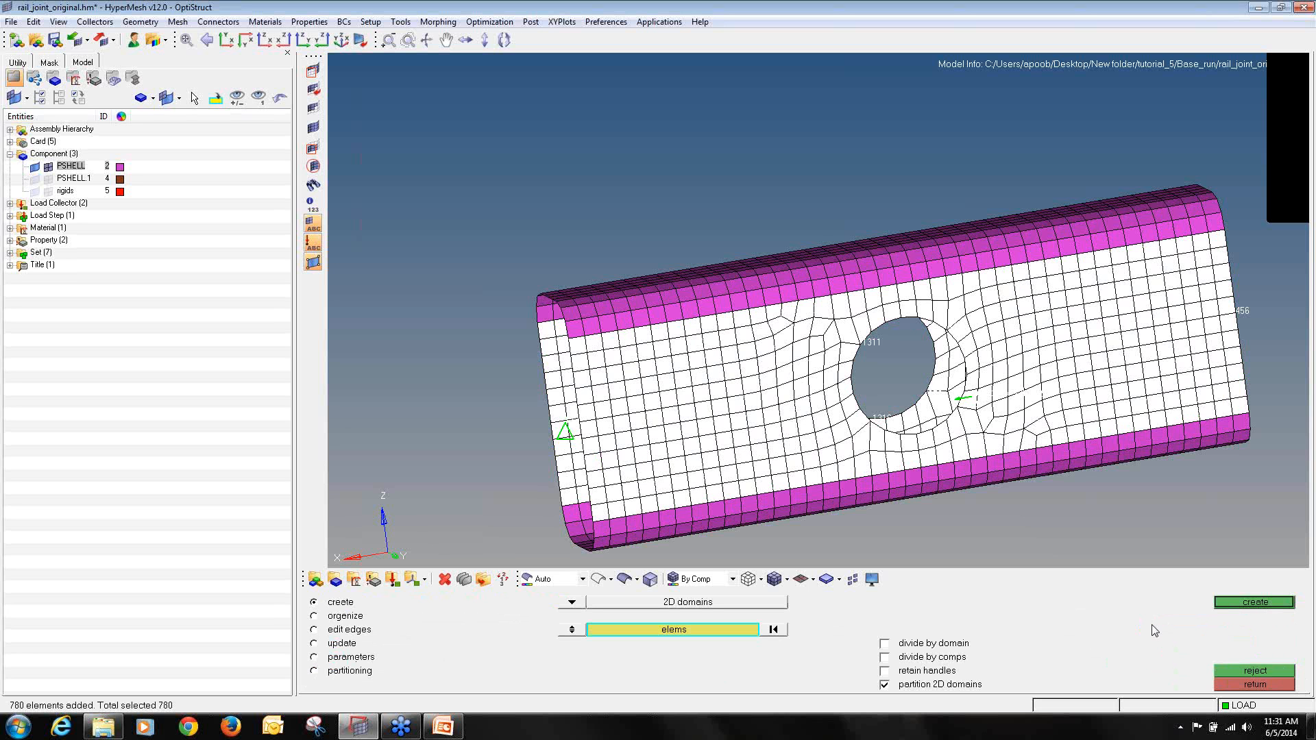
click(1238, 604)
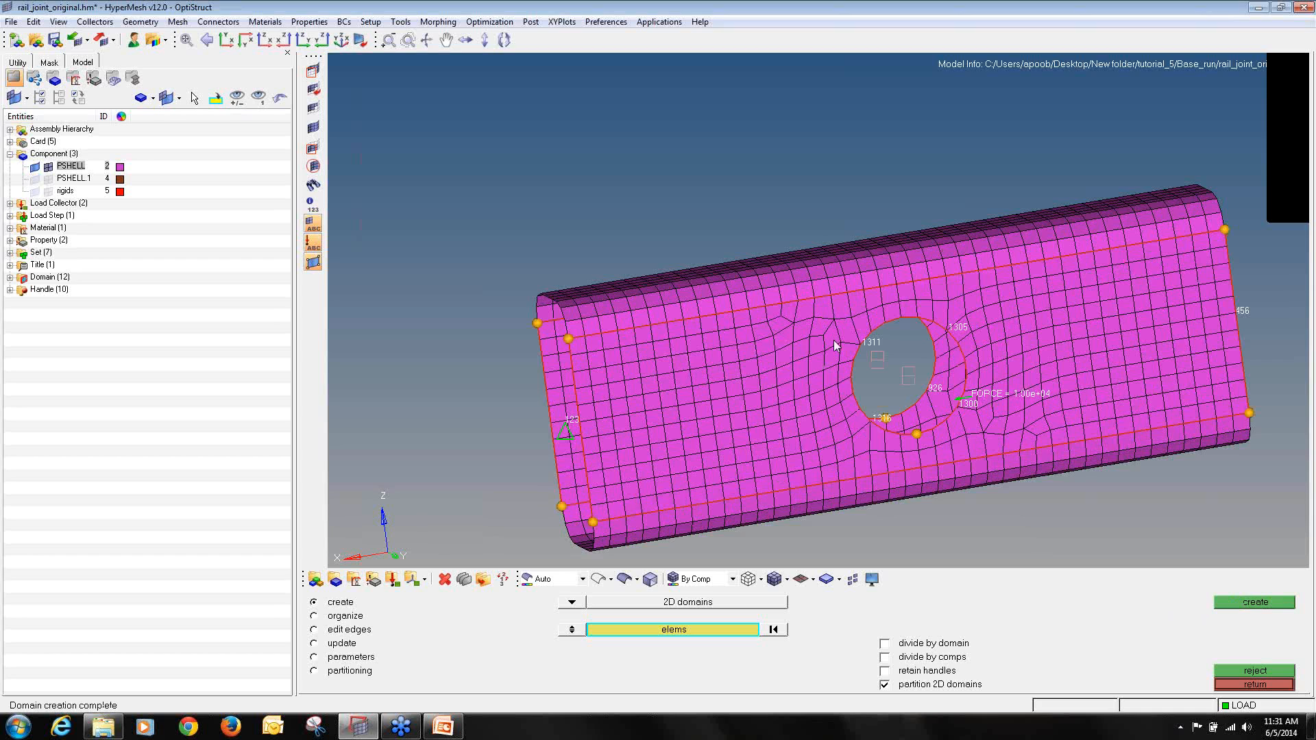
- Hide all load collectors so the loads and constraints do not obscure the rail's domains
ctrl+drag(970, 377, 883, 360)
ctrl+scroll(926, 361, down, 10)
ctrl+scroll(925, 360, up, 10)
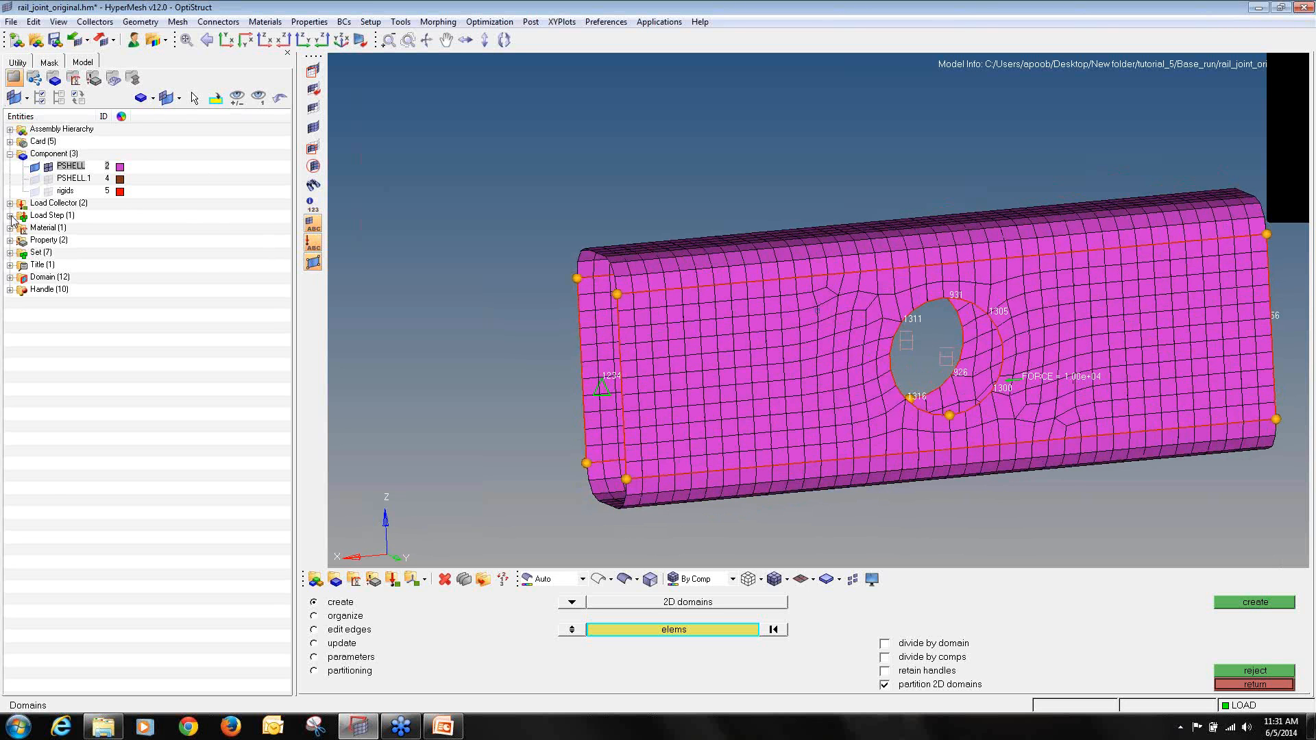
click(55, 205)
right_click(54, 209)
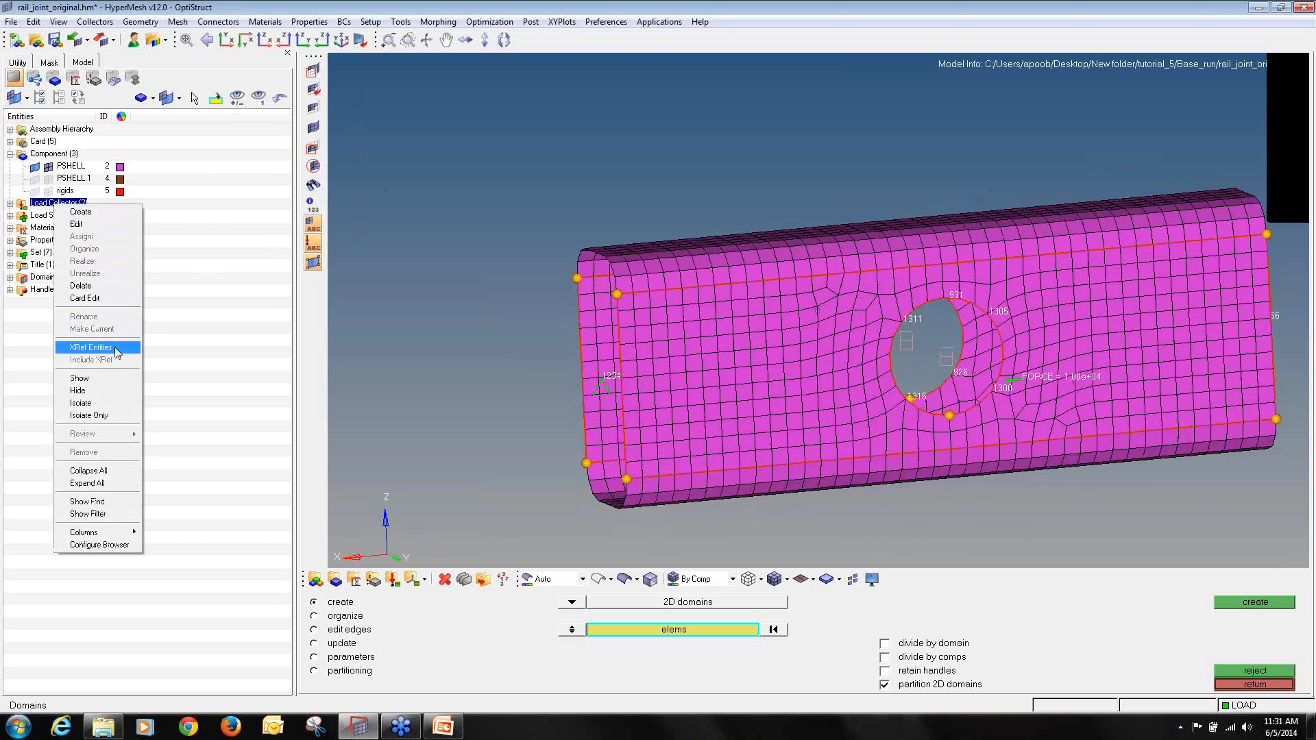
click(114, 391)
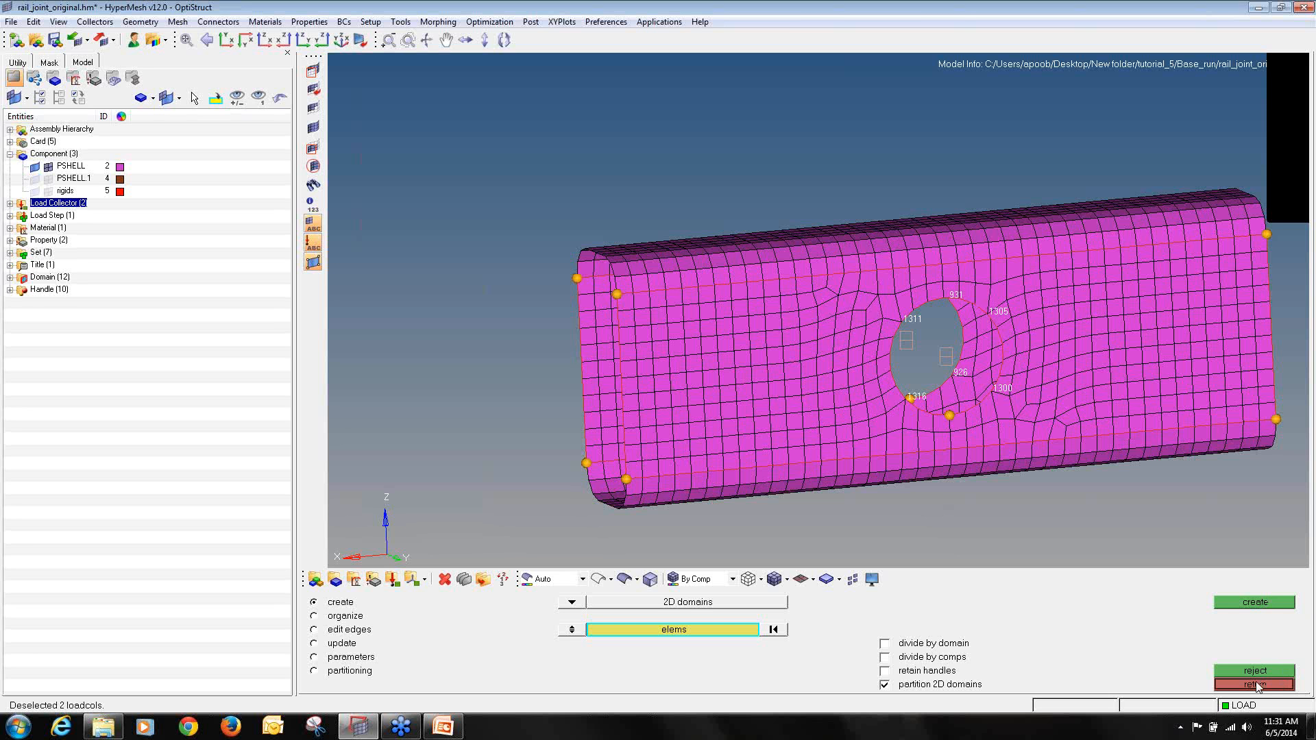
- Split the circular edge domain around the rail's near hole at node 1311
click(364, 635)
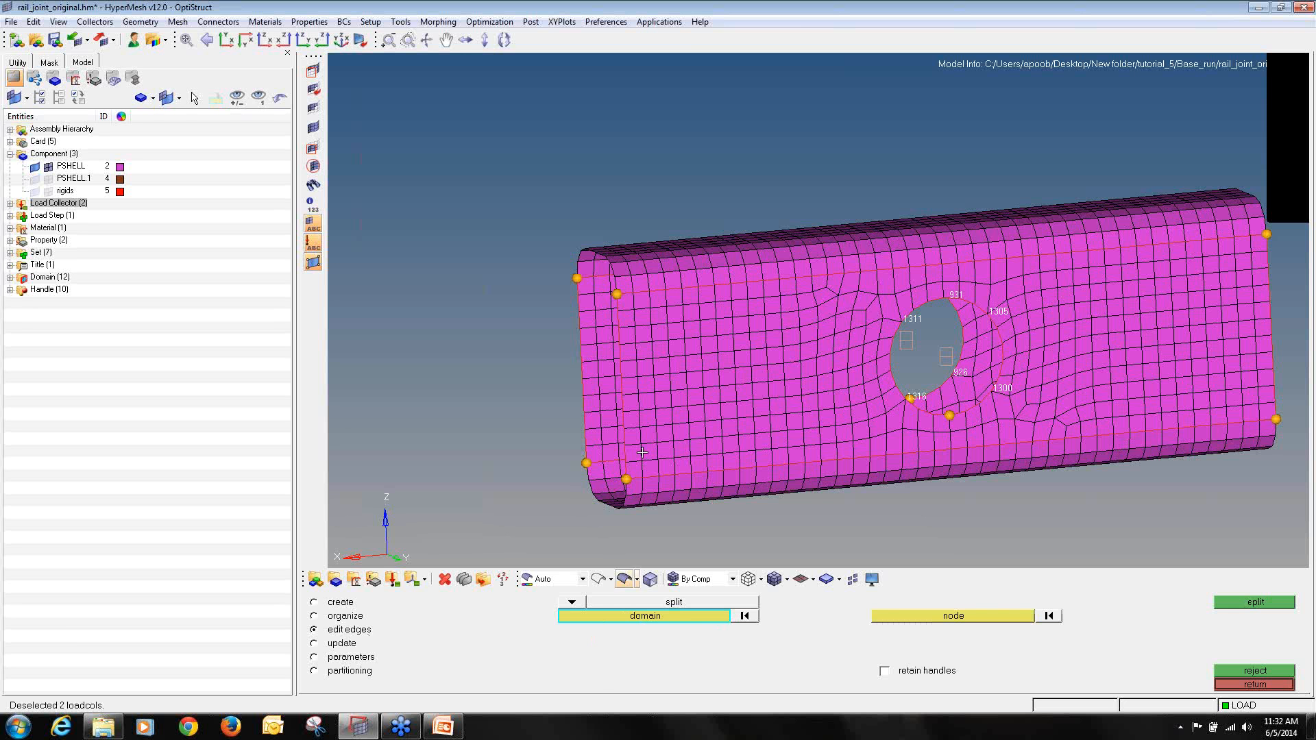
ctrl+drag(985, 341, 925, 335)
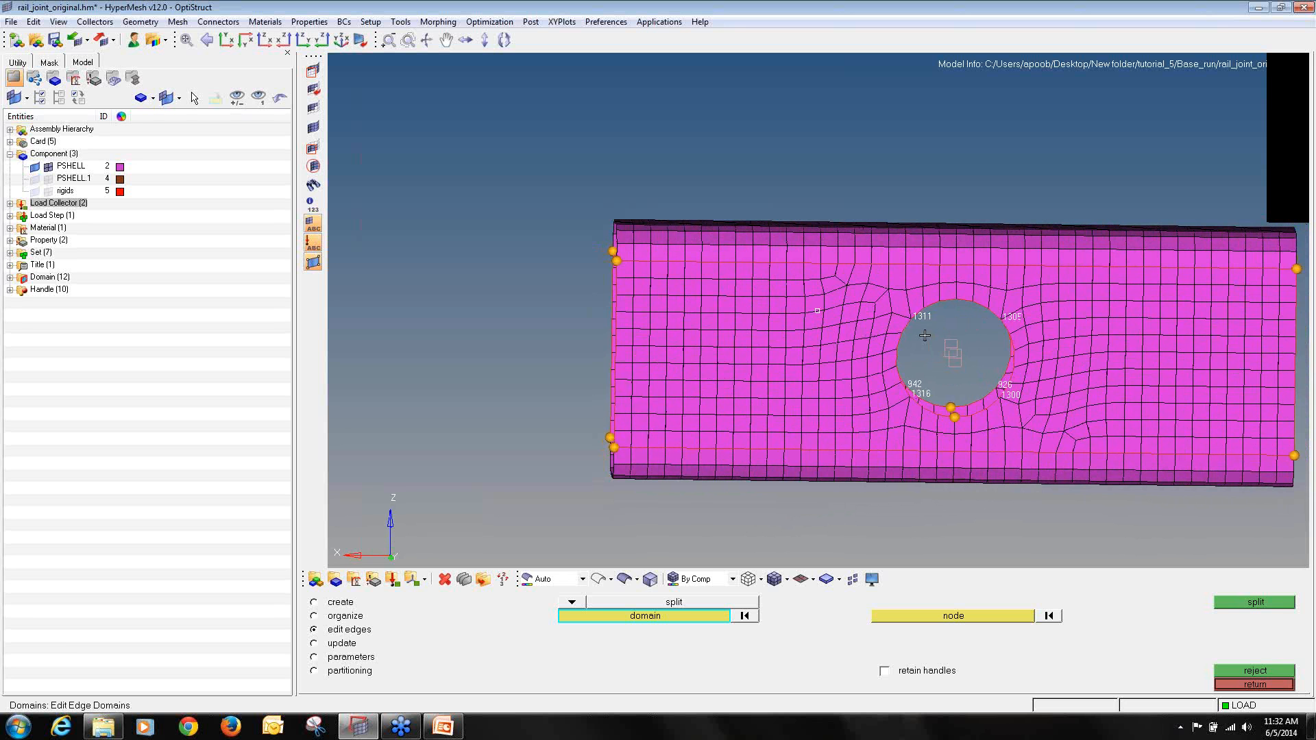
ctrl+drag(925, 336, 1011, 333)
ctrl+scroll(1011, 333, up, 2)
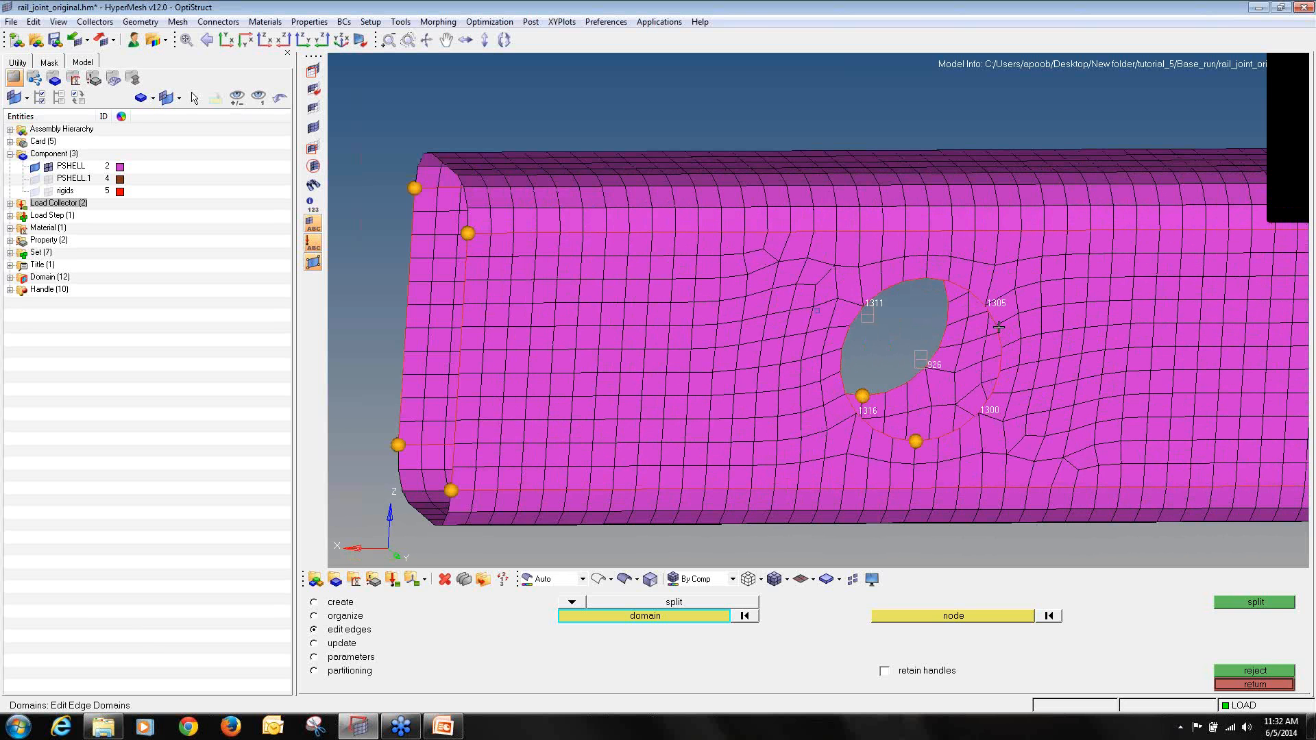
middle_click(1002, 329)
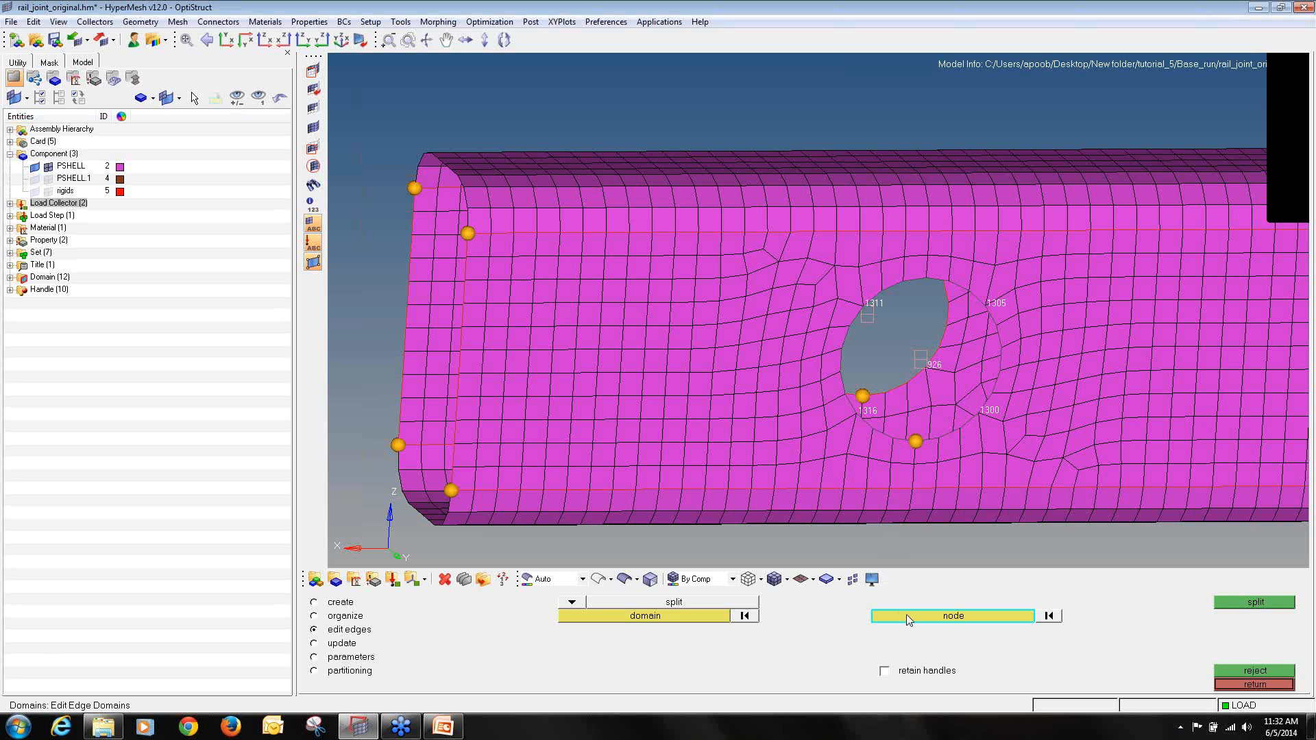
ctrl+drag(895, 357, 876, 326)
ctrl+scroll(876, 325, up, 3)
click(876, 326)
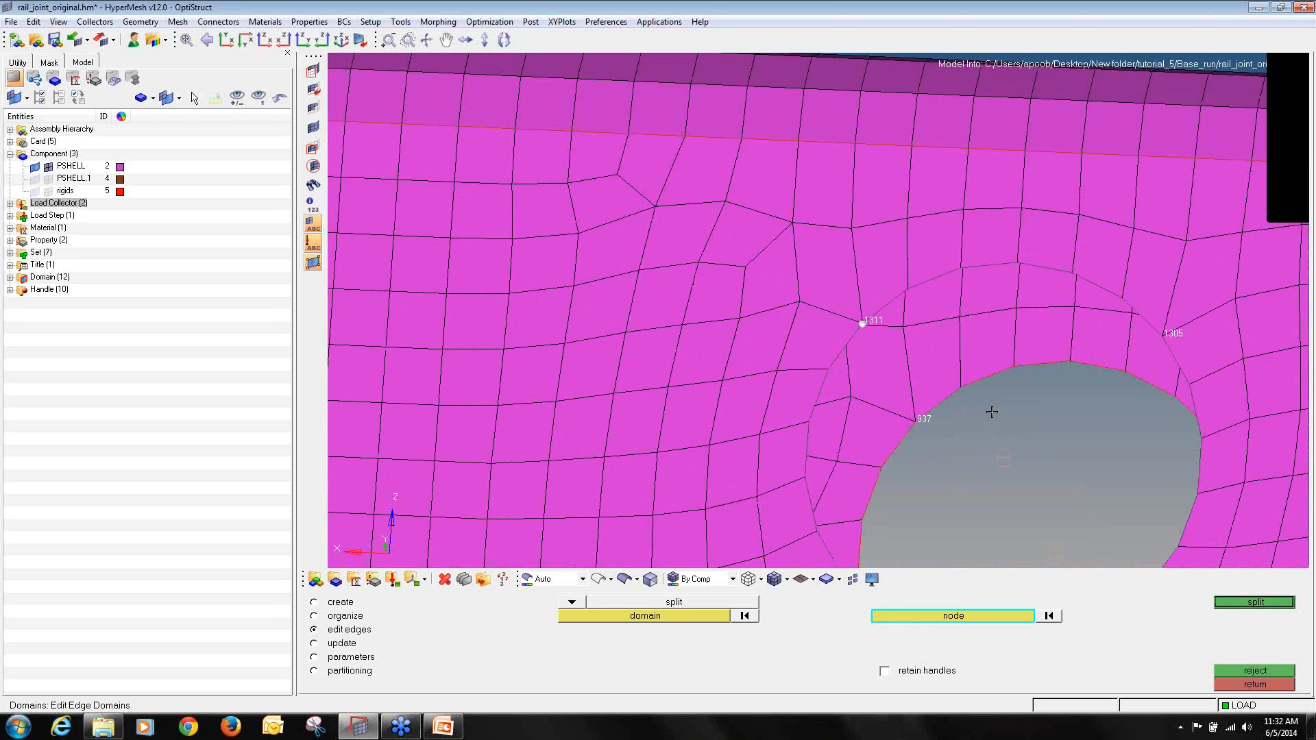
scroll(992, 412, down, 3)
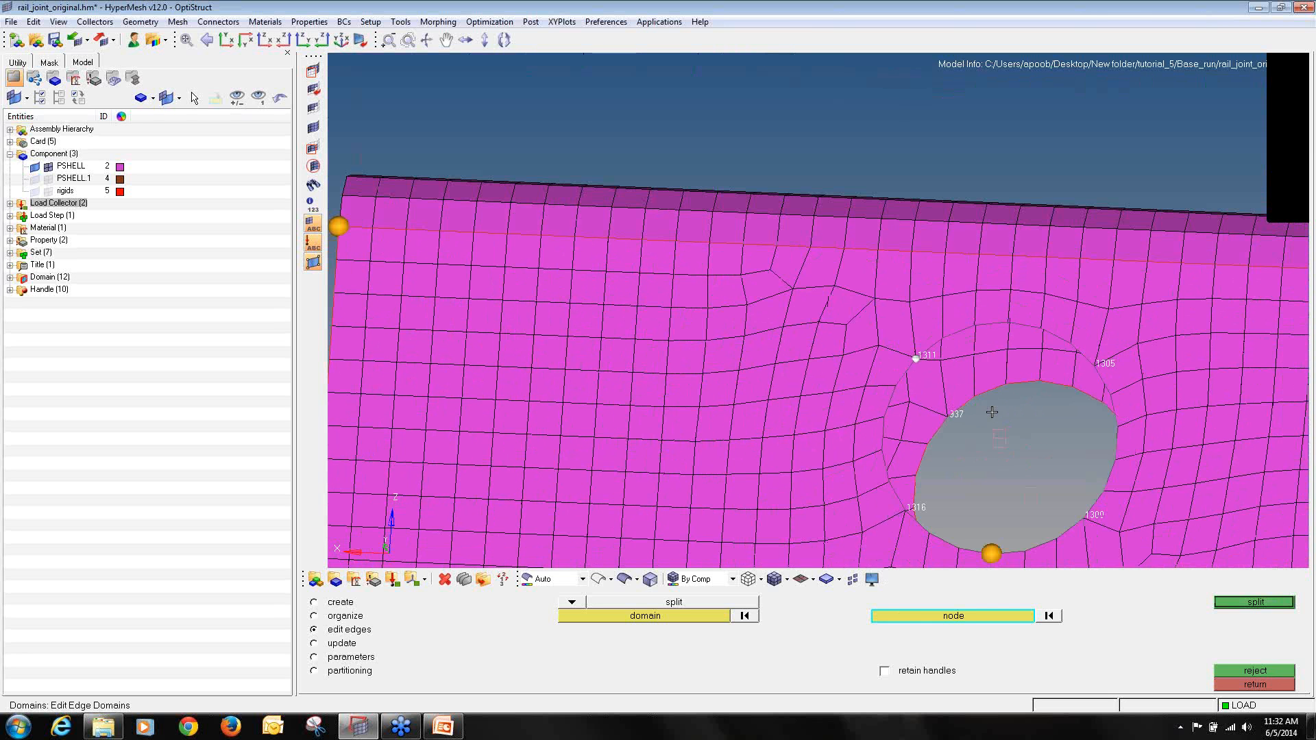
click(1255, 603)
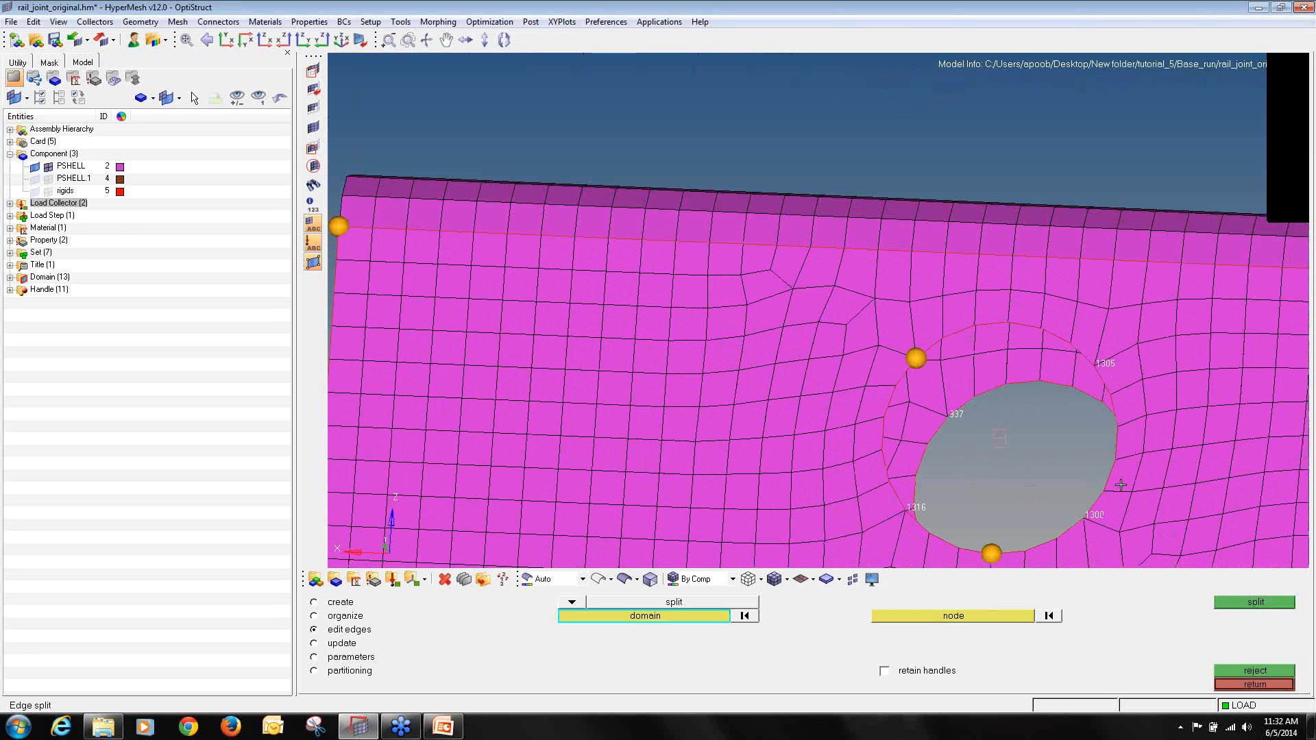
ctrl+scroll(892, 347, down, 3)
ctrl+drag(895, 428, 932, 421)
ctrl+scroll(911, 346, up, 2)
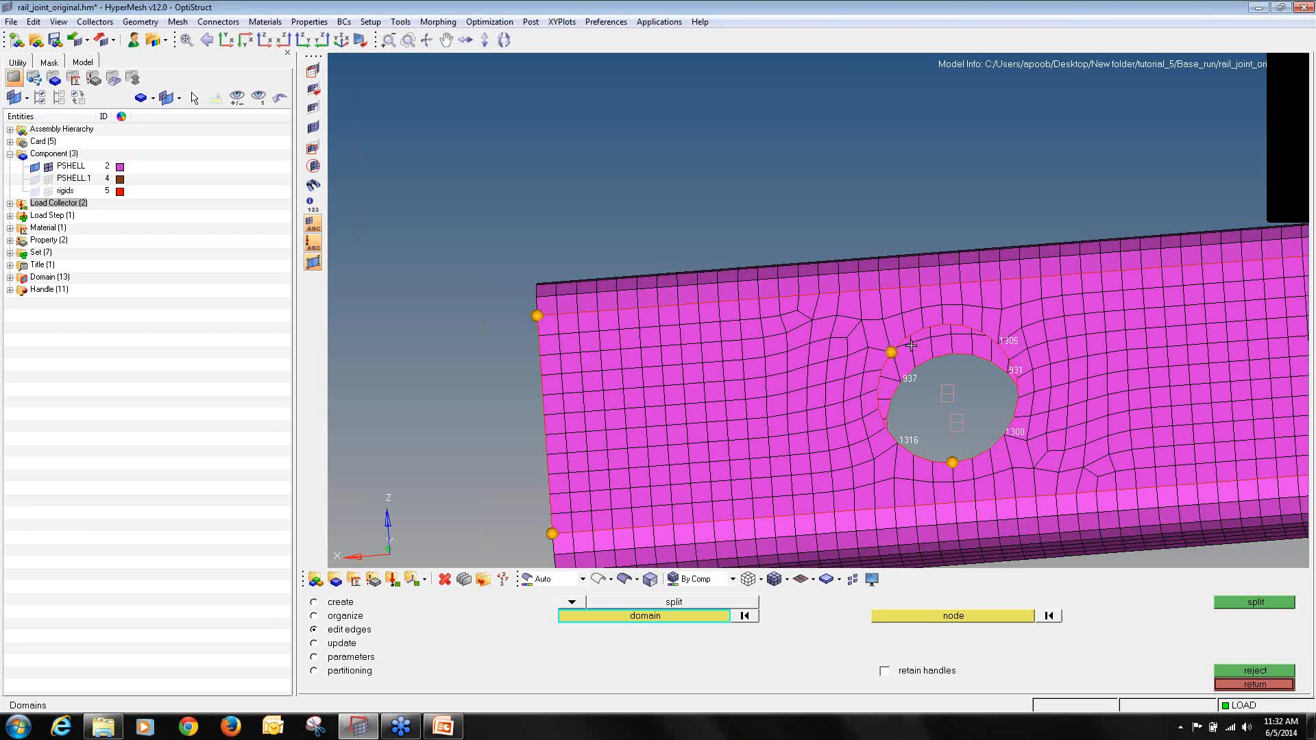
click(972, 330)
ctrl+drag(960, 408, 925, 476)
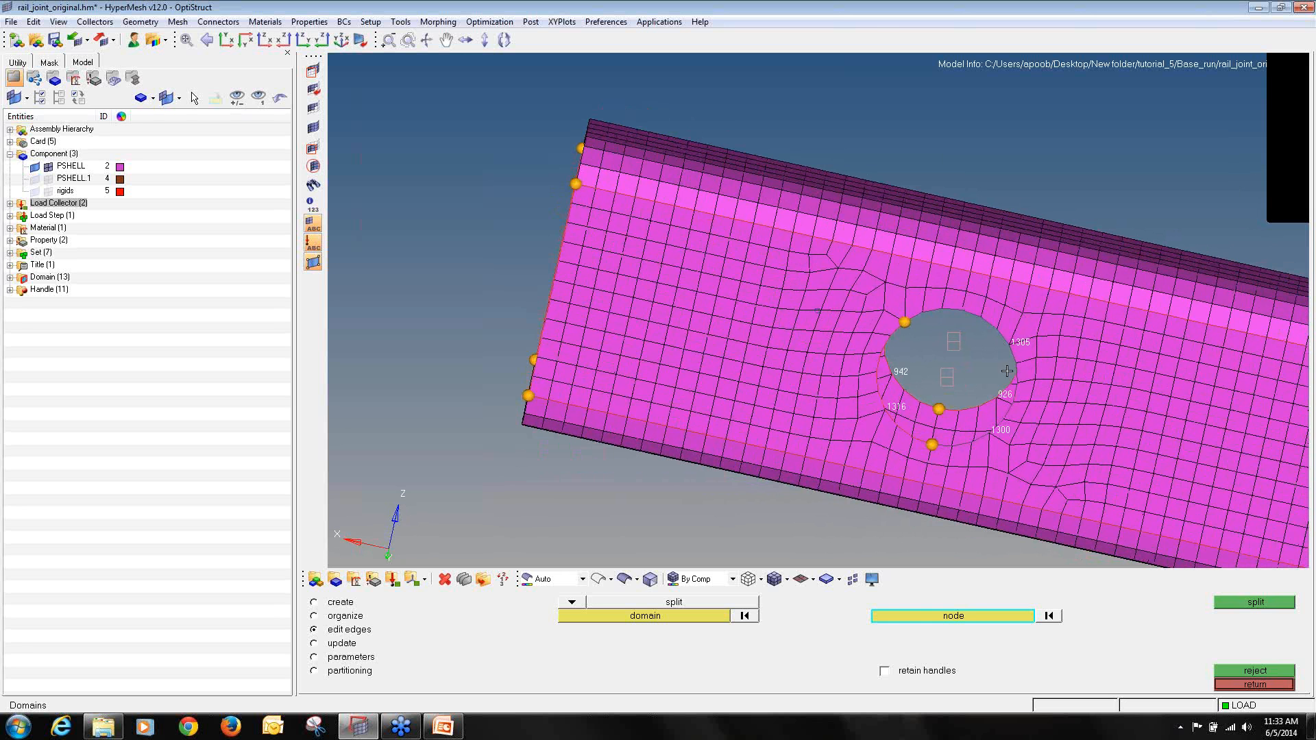
mouse_move(994, 358)
ctrl+mouse_down()
mouse_move(1017, 332)
mouse_move(998, 335)
ctrl+mouse_up()
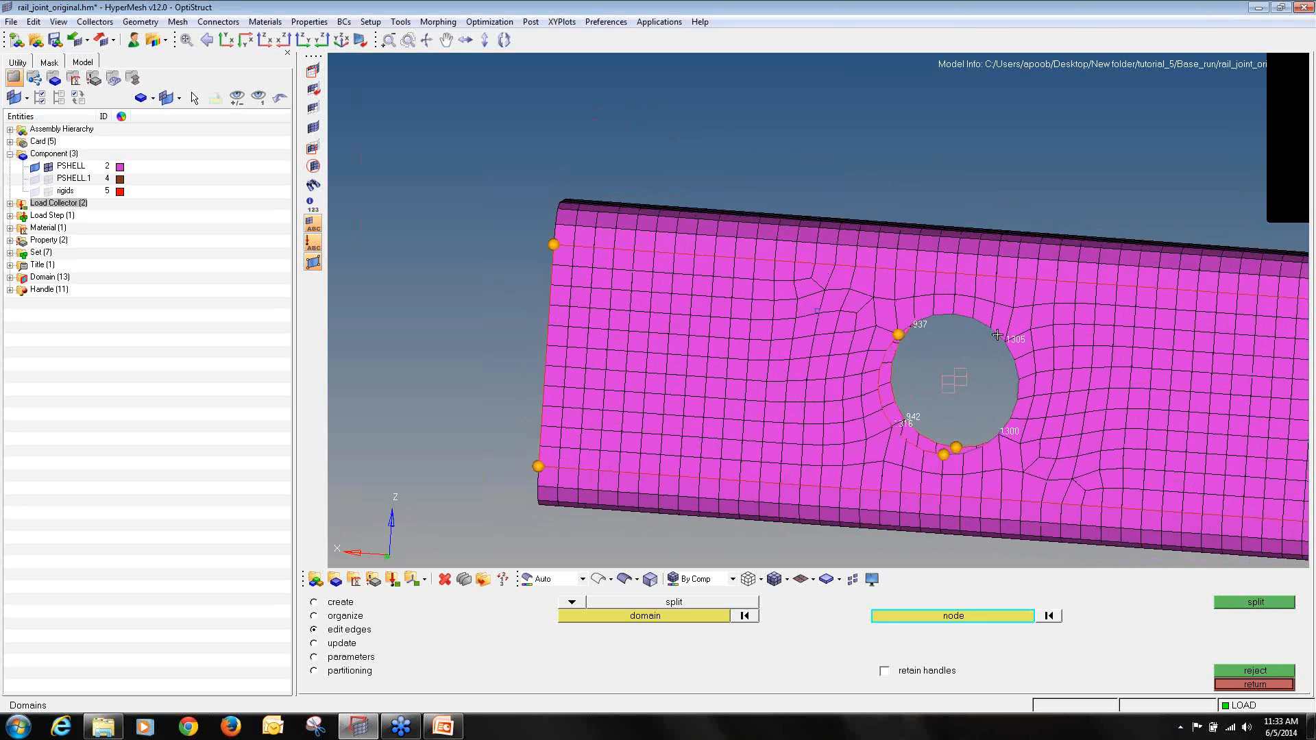
scroll(998, 335, up, 3)
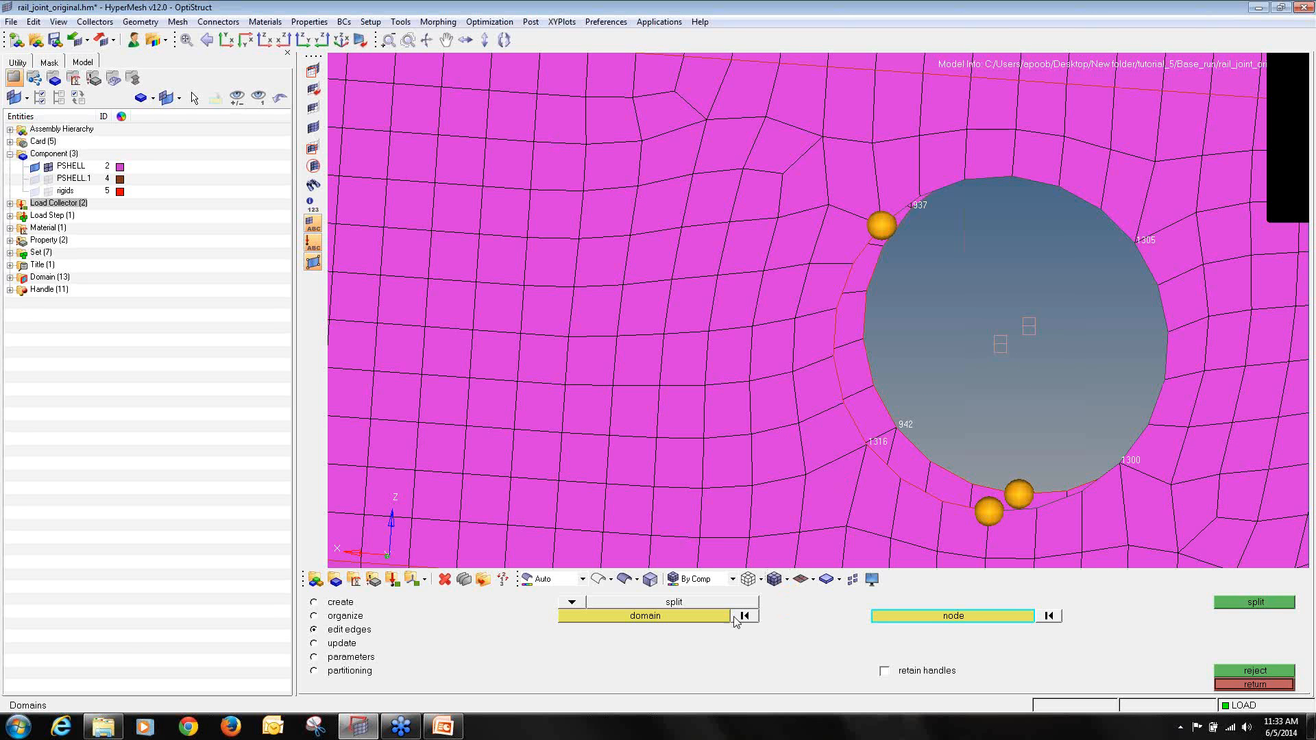
click(726, 619)
right_click(913, 194)
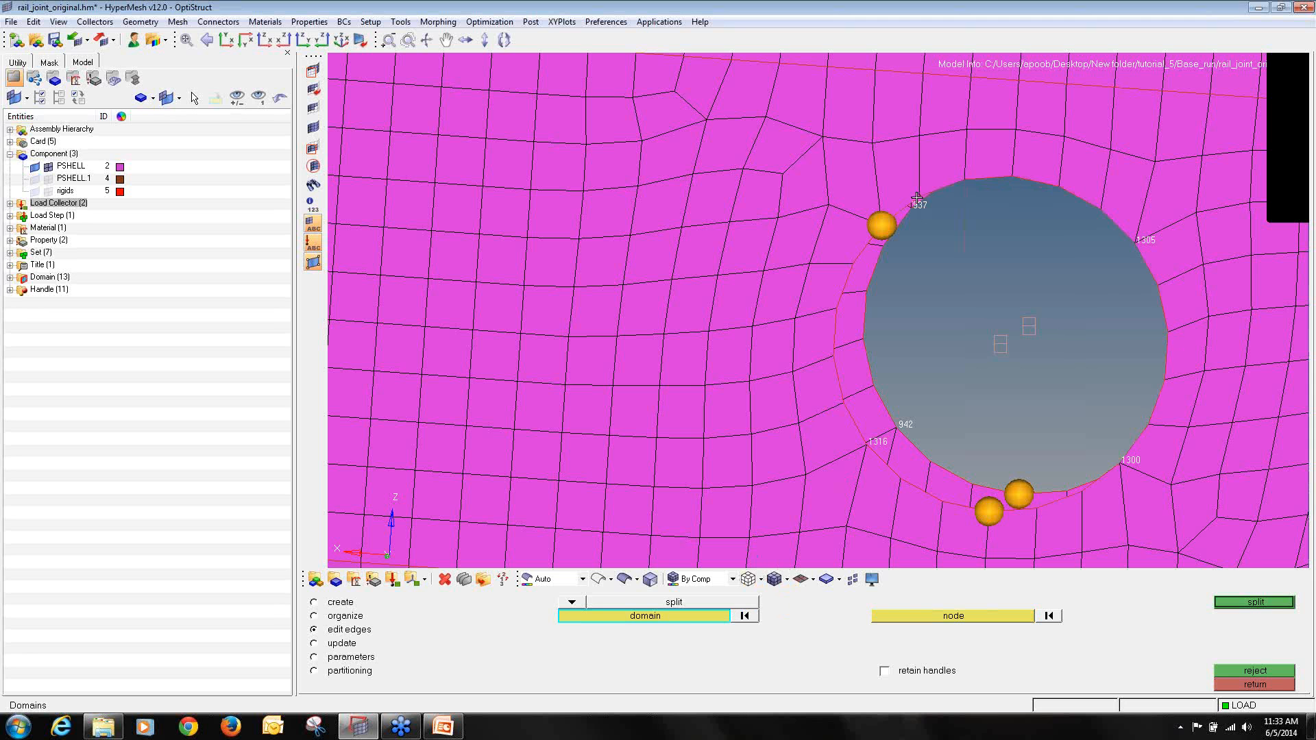
click(753, 617)
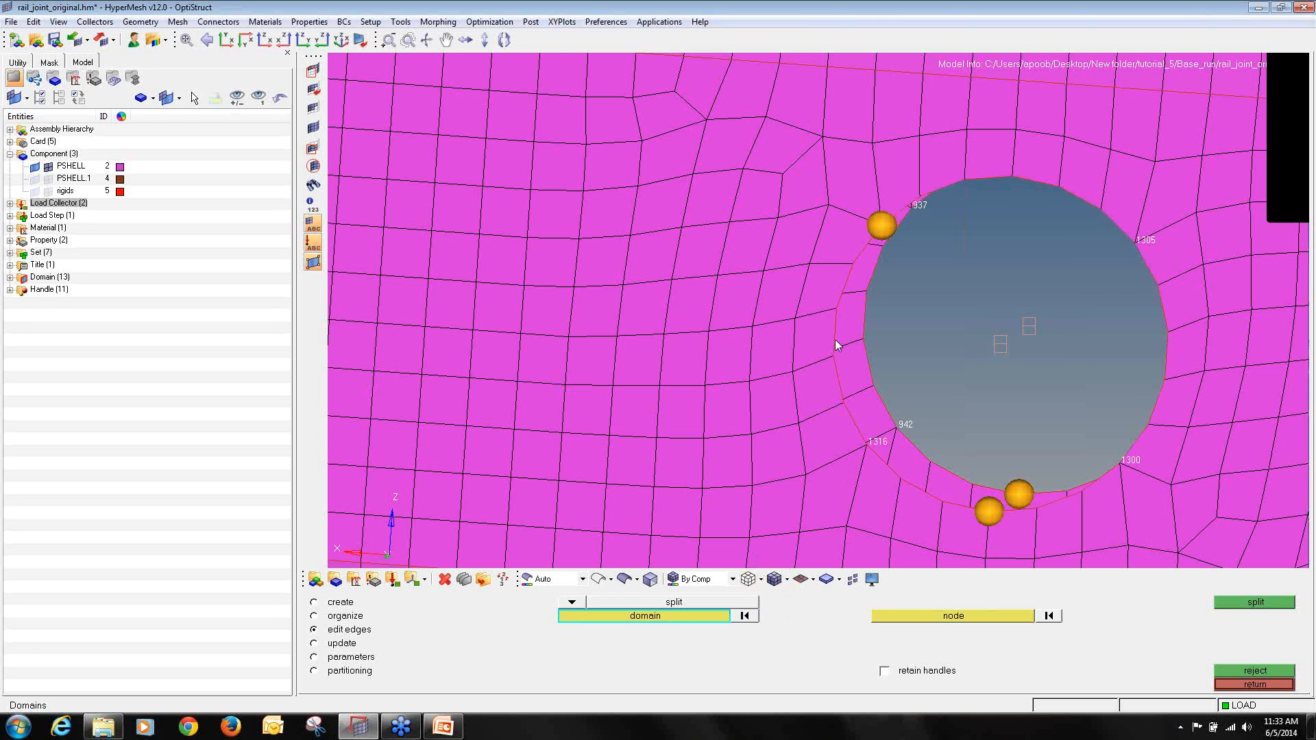
- Split the same hole's edge domain at node 1316
click(832, 339)
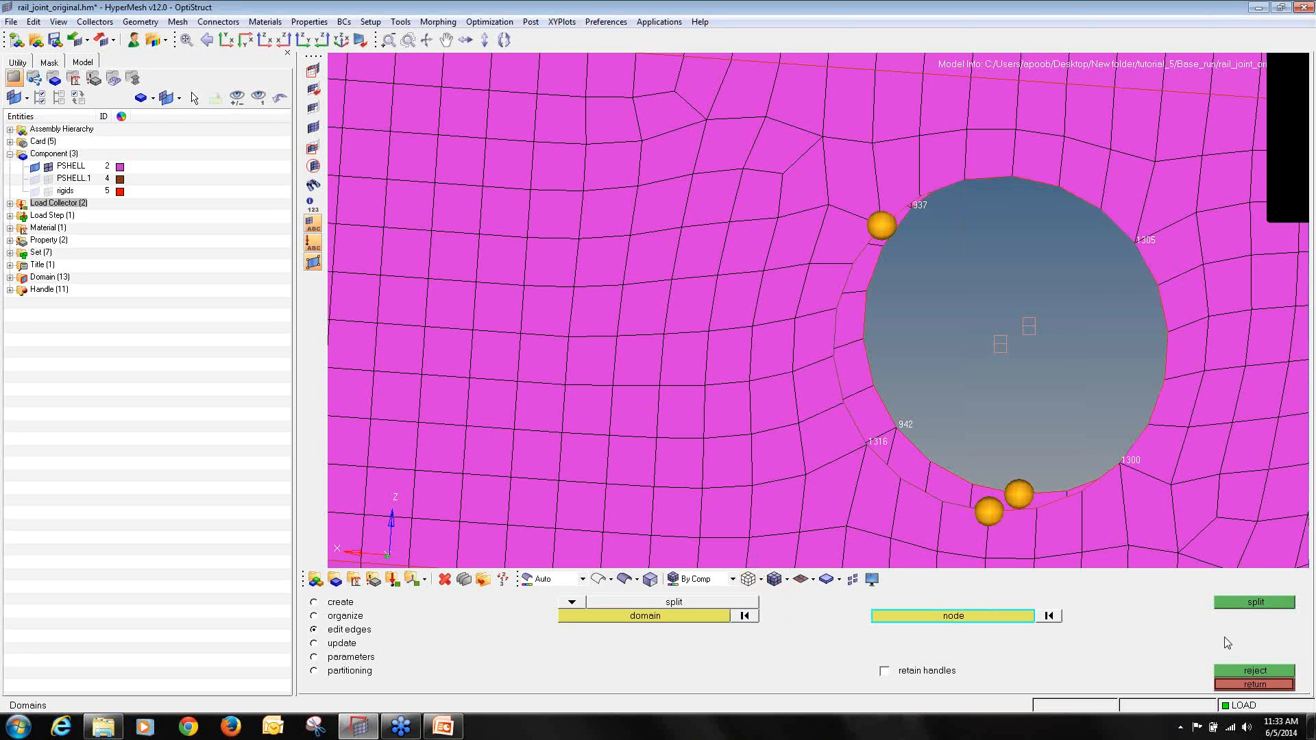
click(869, 442)
click(1256, 603)
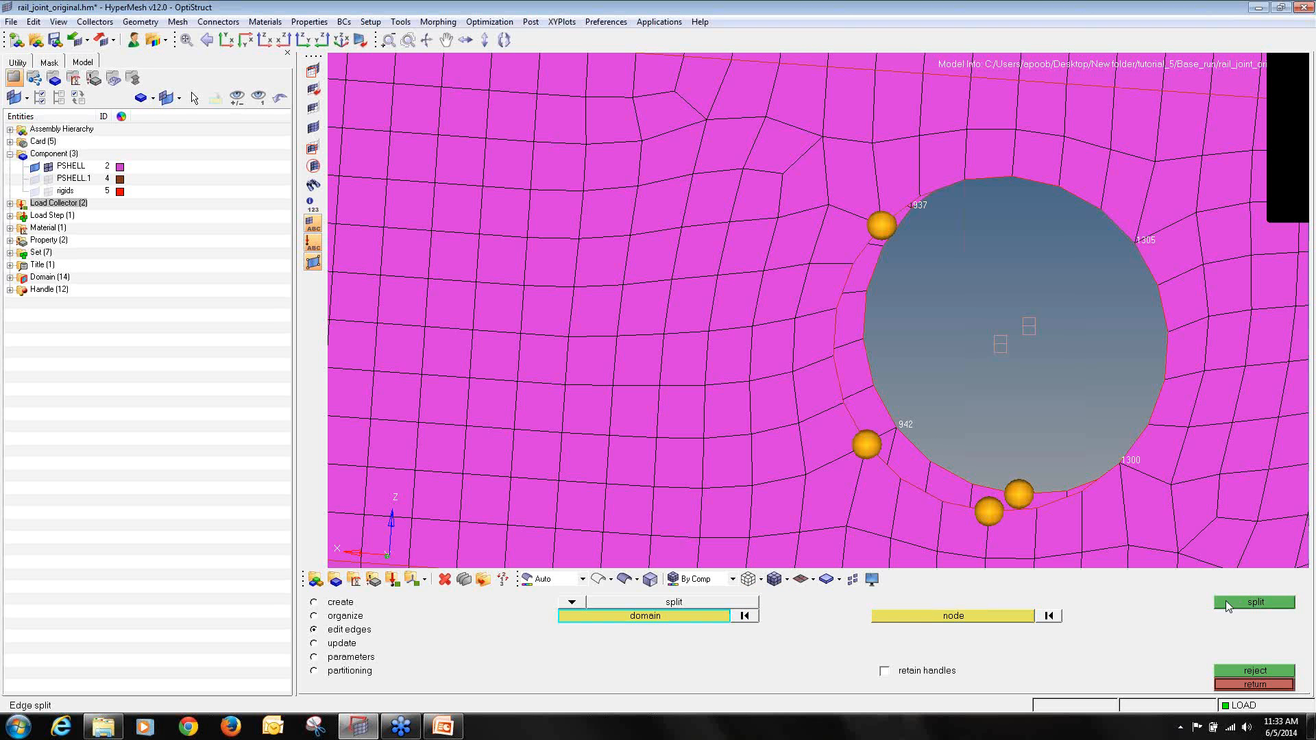
- Split the remaining edge domain of this hole at node 1305 and at node 1300
click(965, 177)
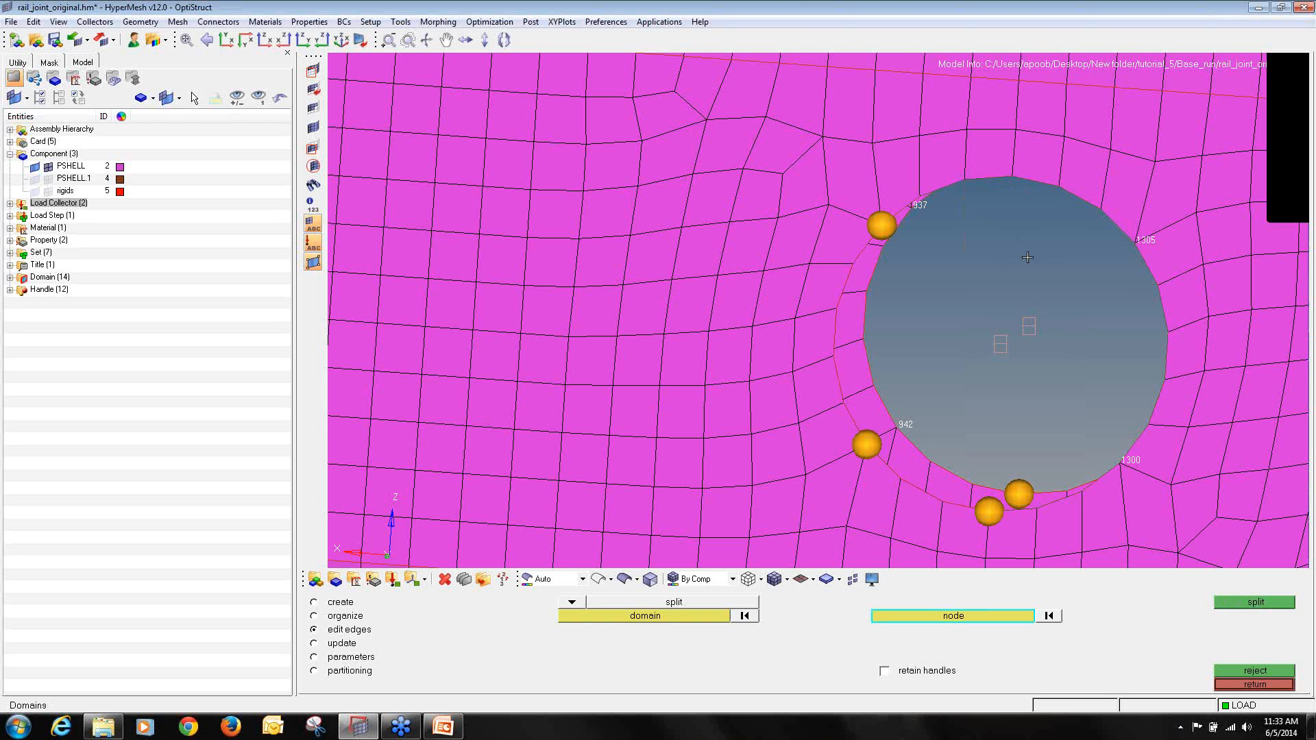
ctrl+drag(1067, 270, 1118, 251)
click(1097, 250)
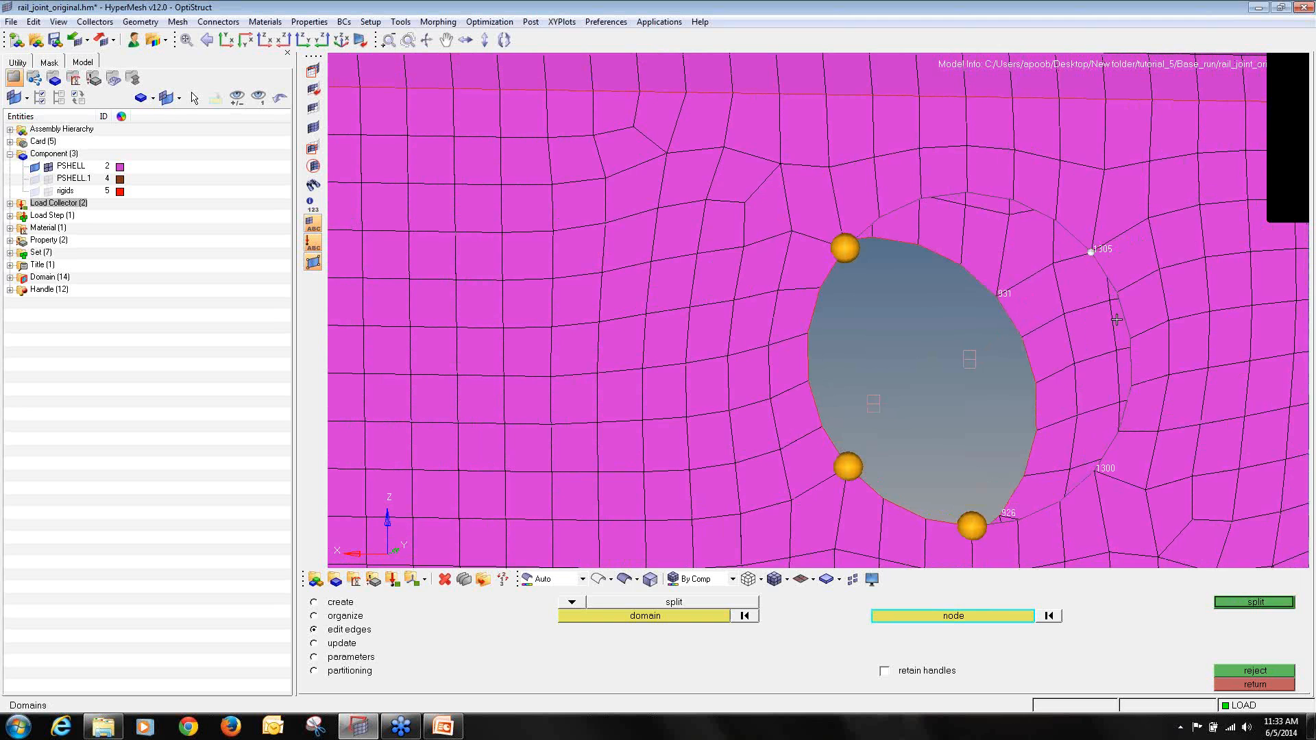
click(1241, 603)
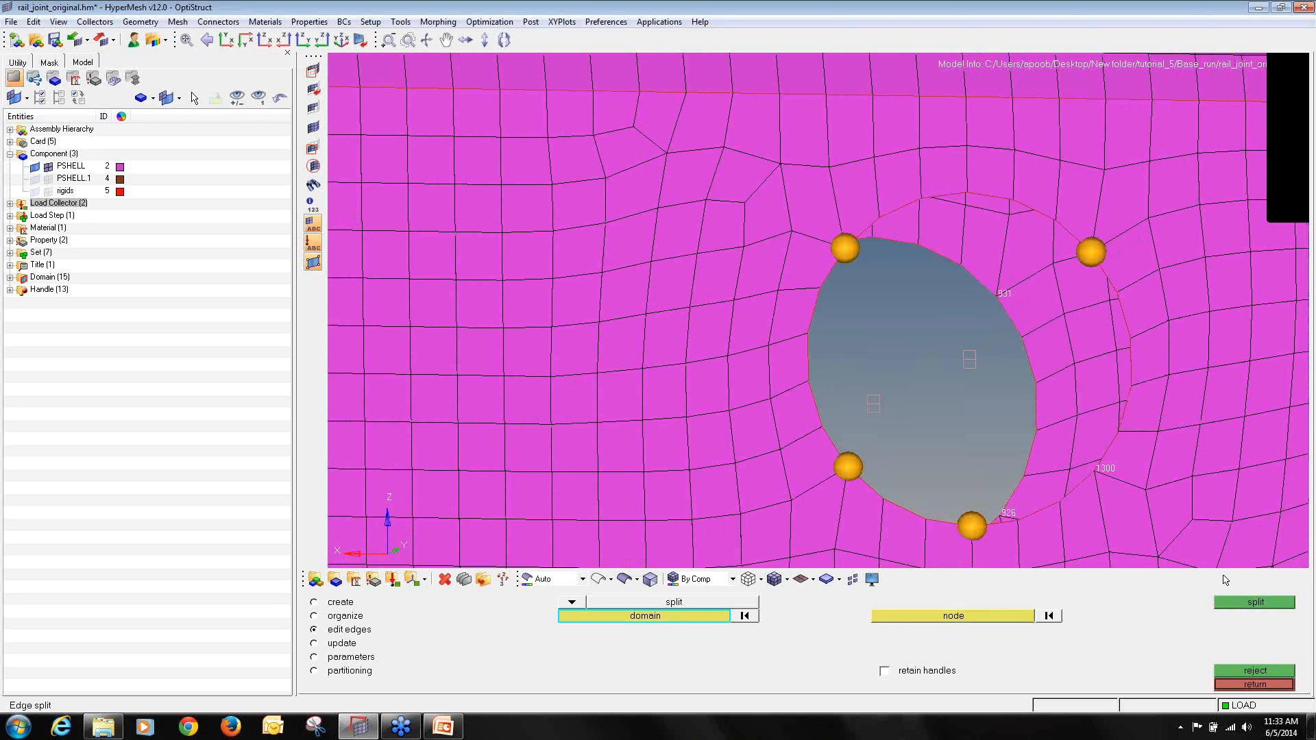
click(1129, 383)
click(1095, 471)
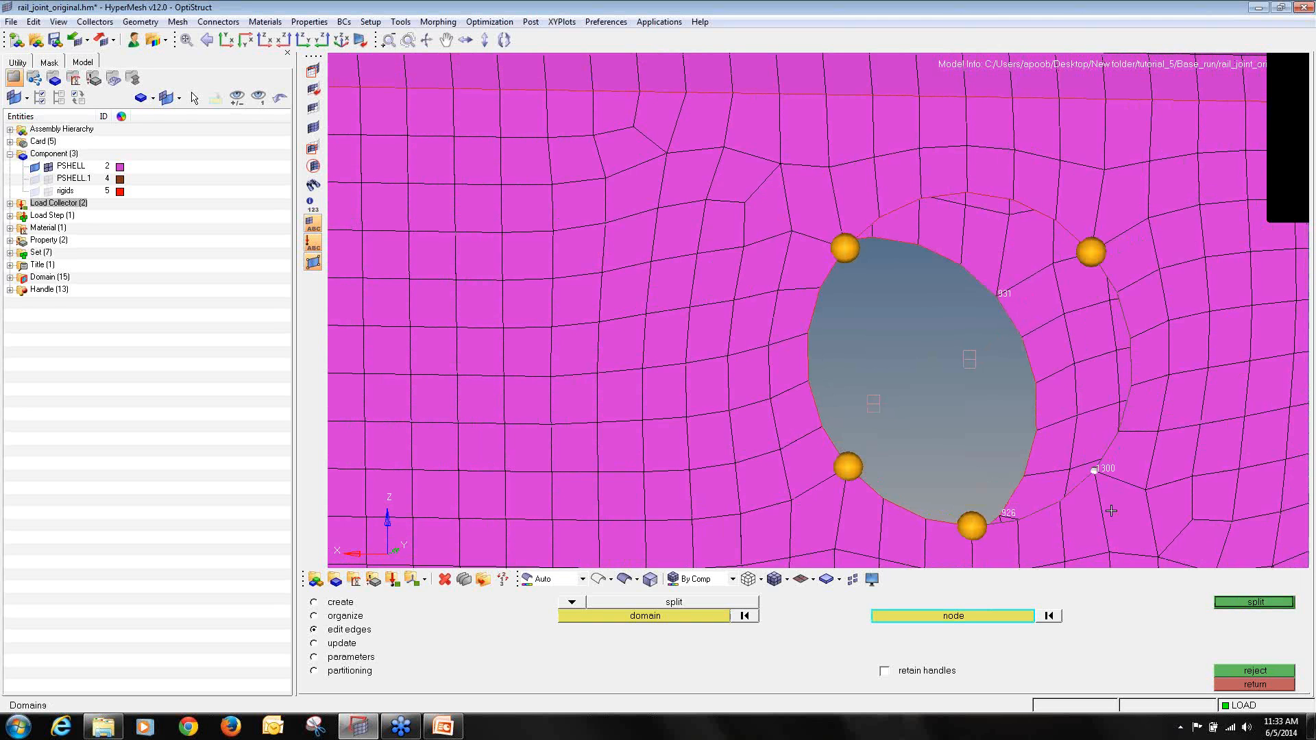
click(1227, 603)
- On the rail's opposite face, split the hole's circular edge domain at nodes 931 and 926
scroll(1035, 412, down, 5)
ctrl+drag(1035, 412, 825, 414)
scroll(825, 414, up, 3)
click(824, 414)
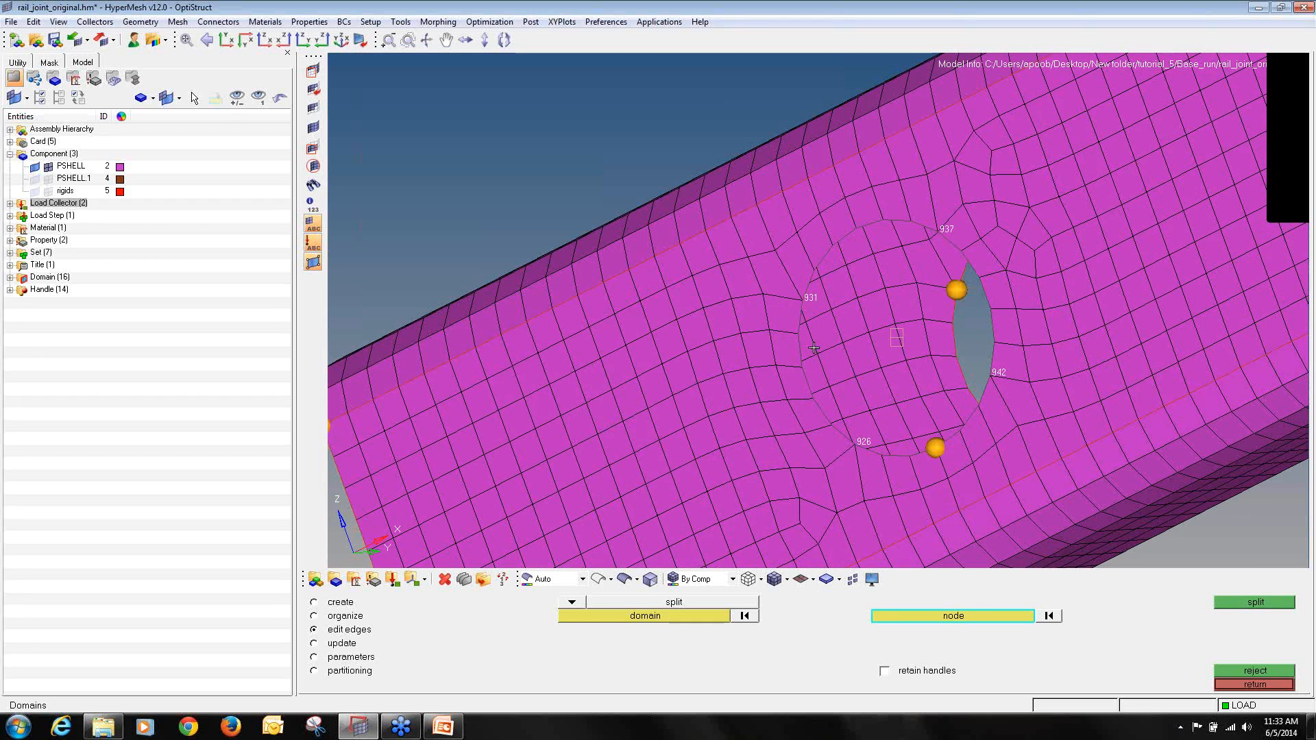
click(802, 300)
click(1226, 600)
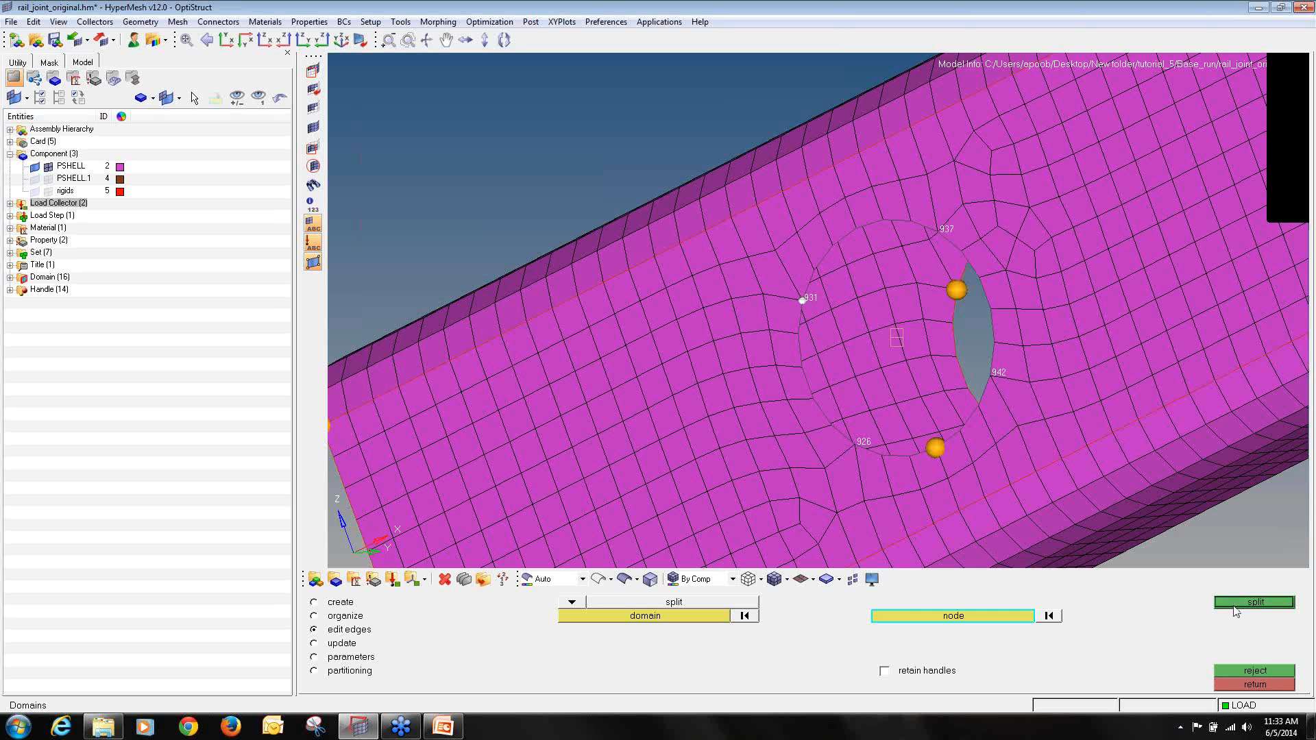
click(822, 407)
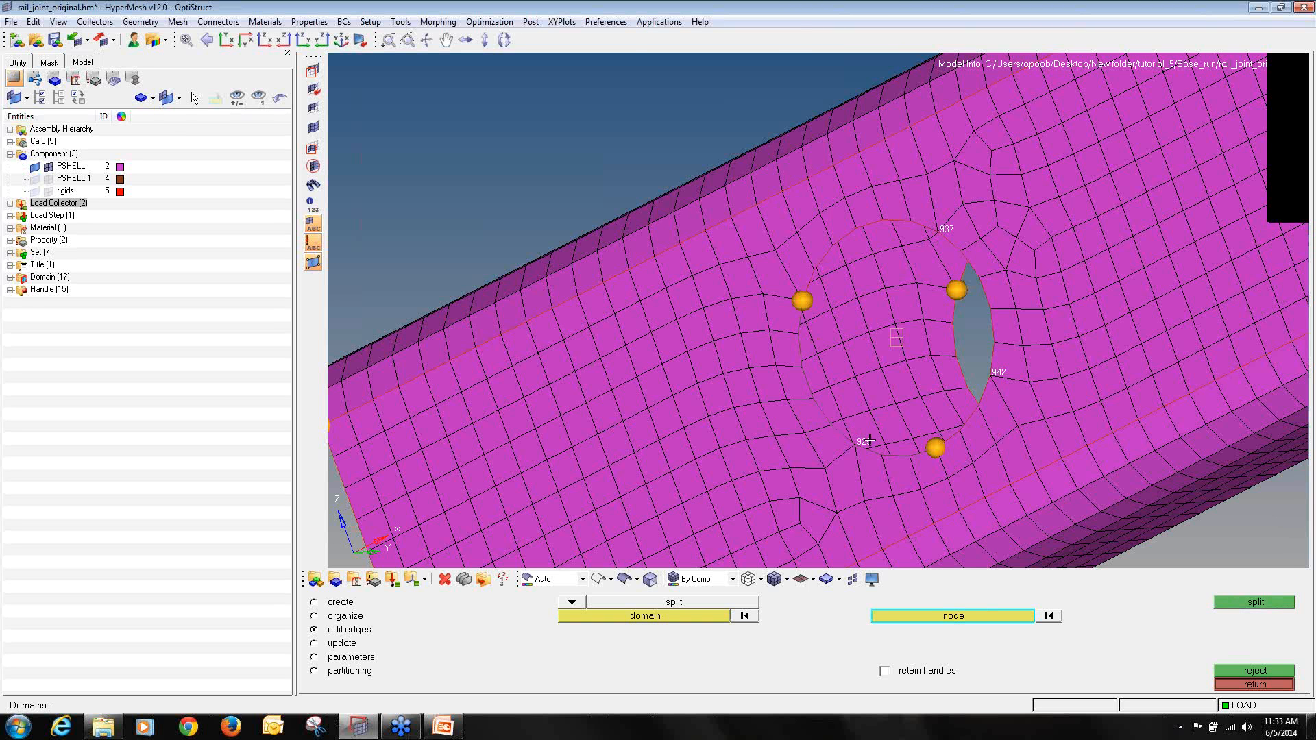
scroll(868, 439, up, 3)
click(859, 437)
click(1212, 603)
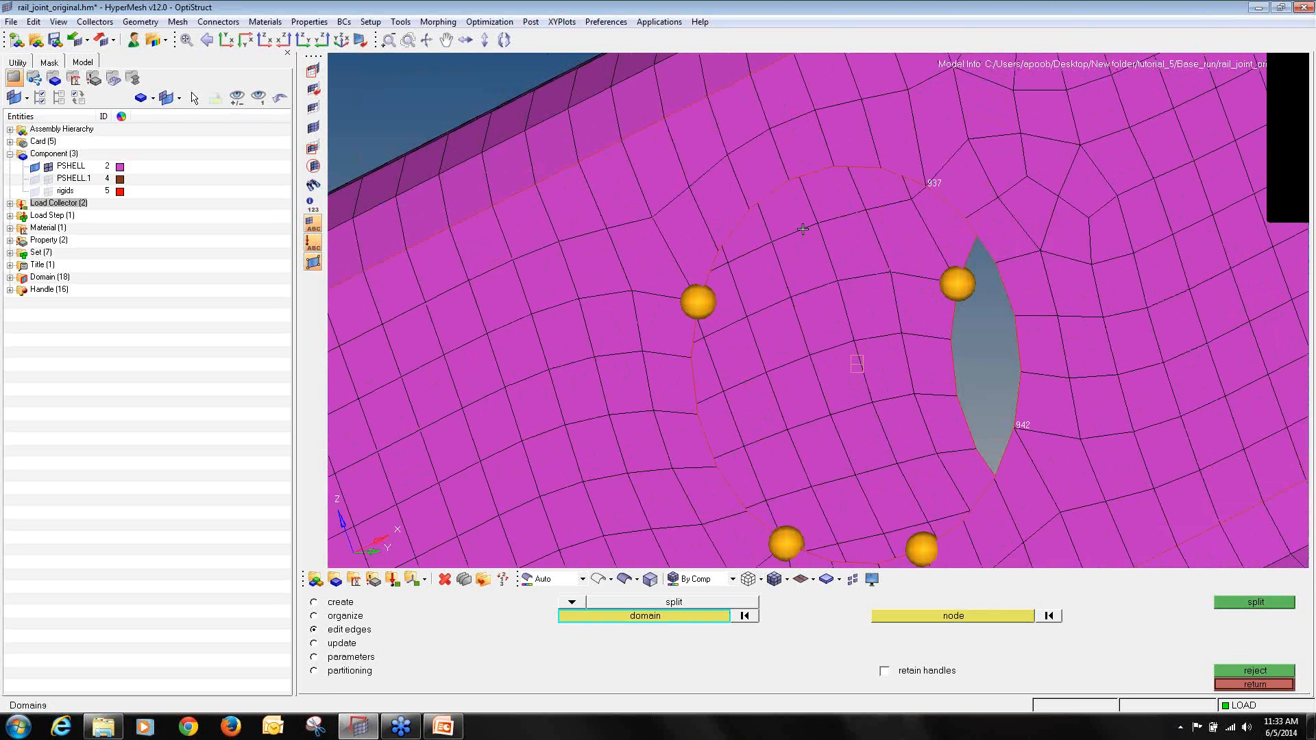
- Split the remaining circular edge domain of the rail's opposite-face hole at node 937
click(862, 167)
click(920, 185)
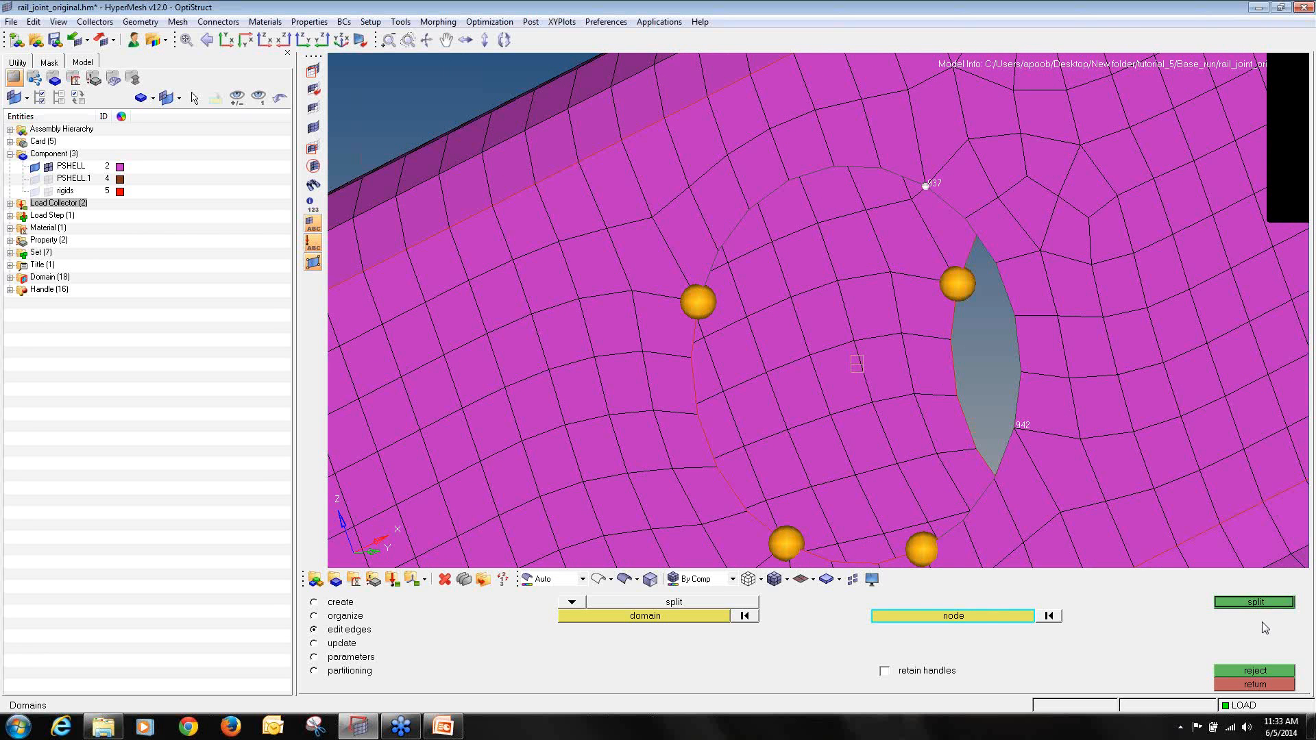
click(1266, 605)
- Split the same opposite-face hole's edge domain at node 942
ctrl+drag(986, 298, 1062, 297)
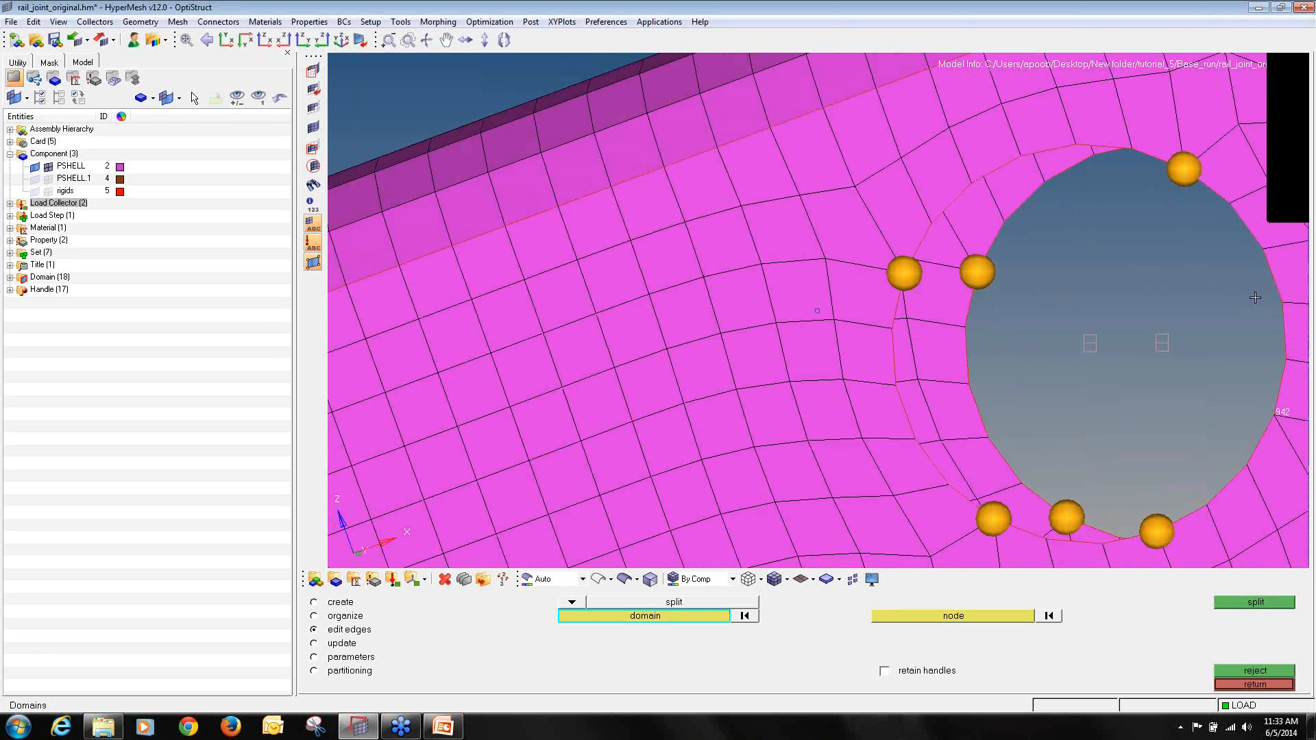
click(1280, 298)
ctrl+right_drag(1272, 349, 904, 392)
ctrl+drag(959, 459, 912, 437)
ctrl+scroll(837, 429, up, 3)
click(863, 439)
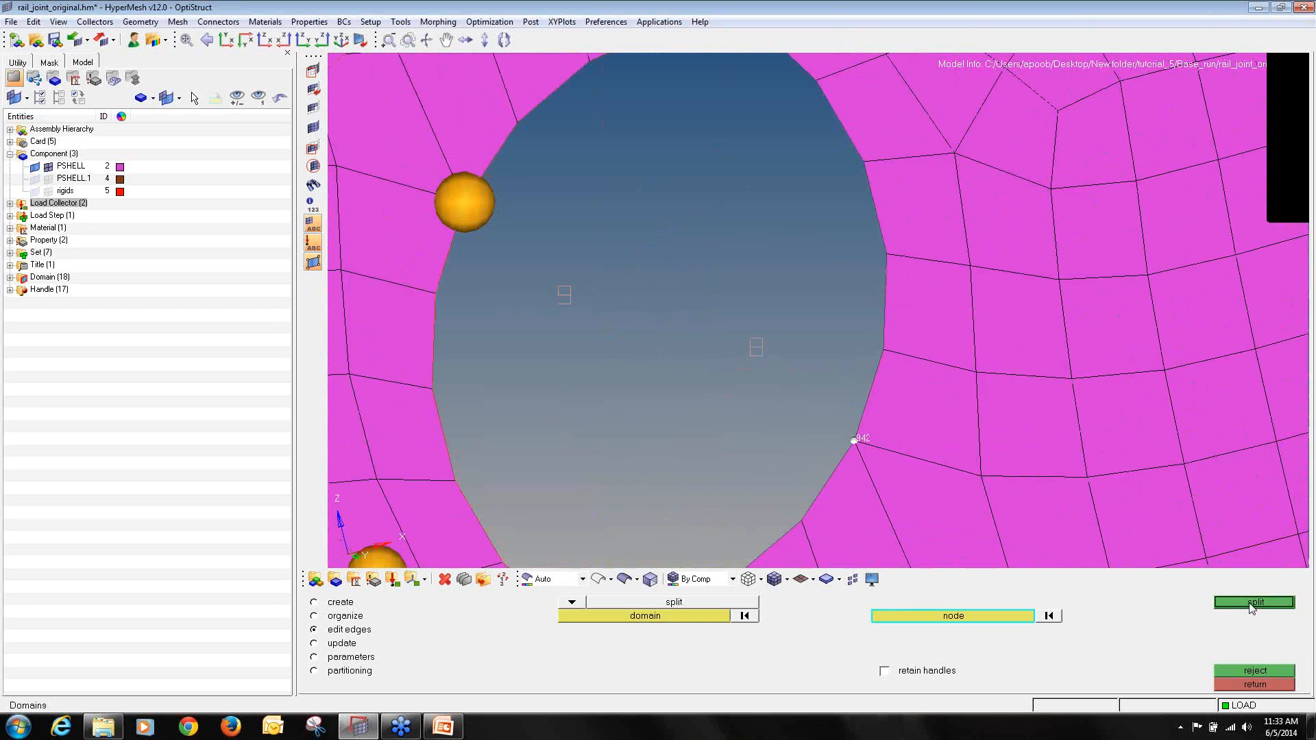
middle_click(857, 441)
- Merge the two lower edge domains that meet at the surplus handle on one of the rail's holes
ctrl+scroll(713, 338, down, 5)
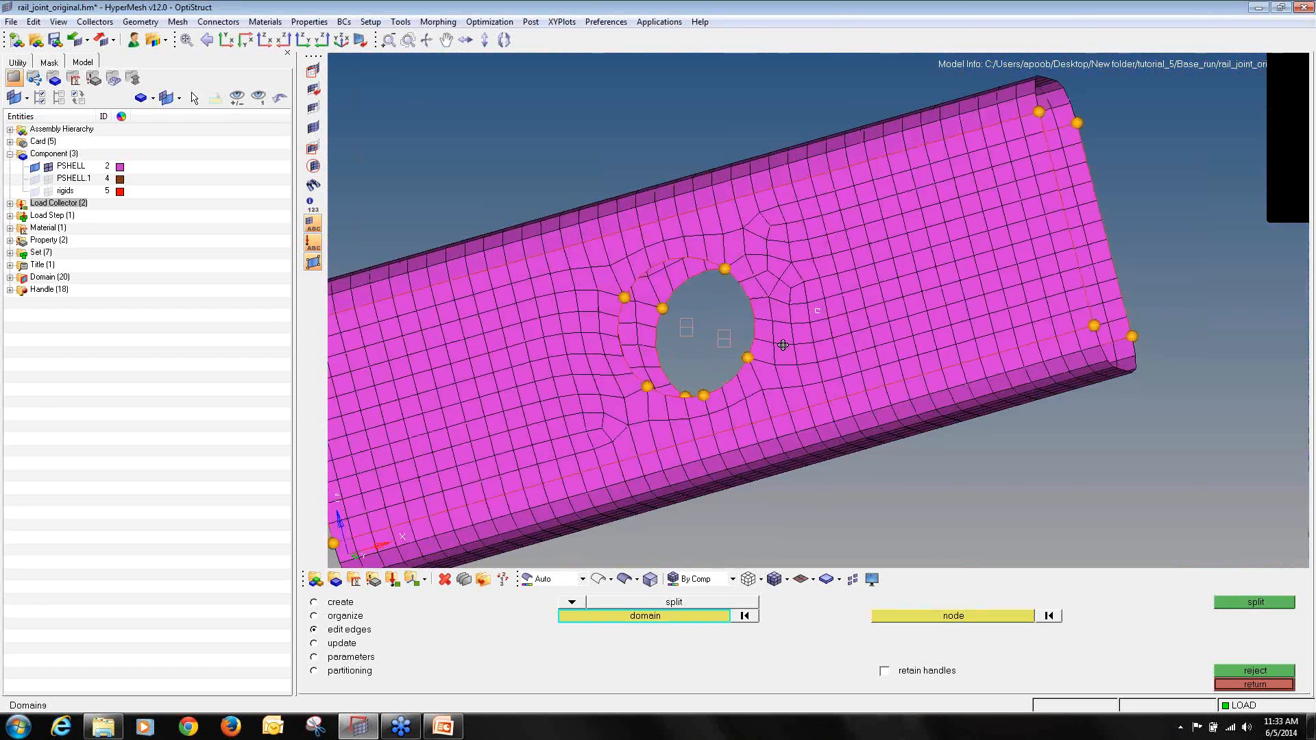
ctrl+drag(784, 343, 757, 341)
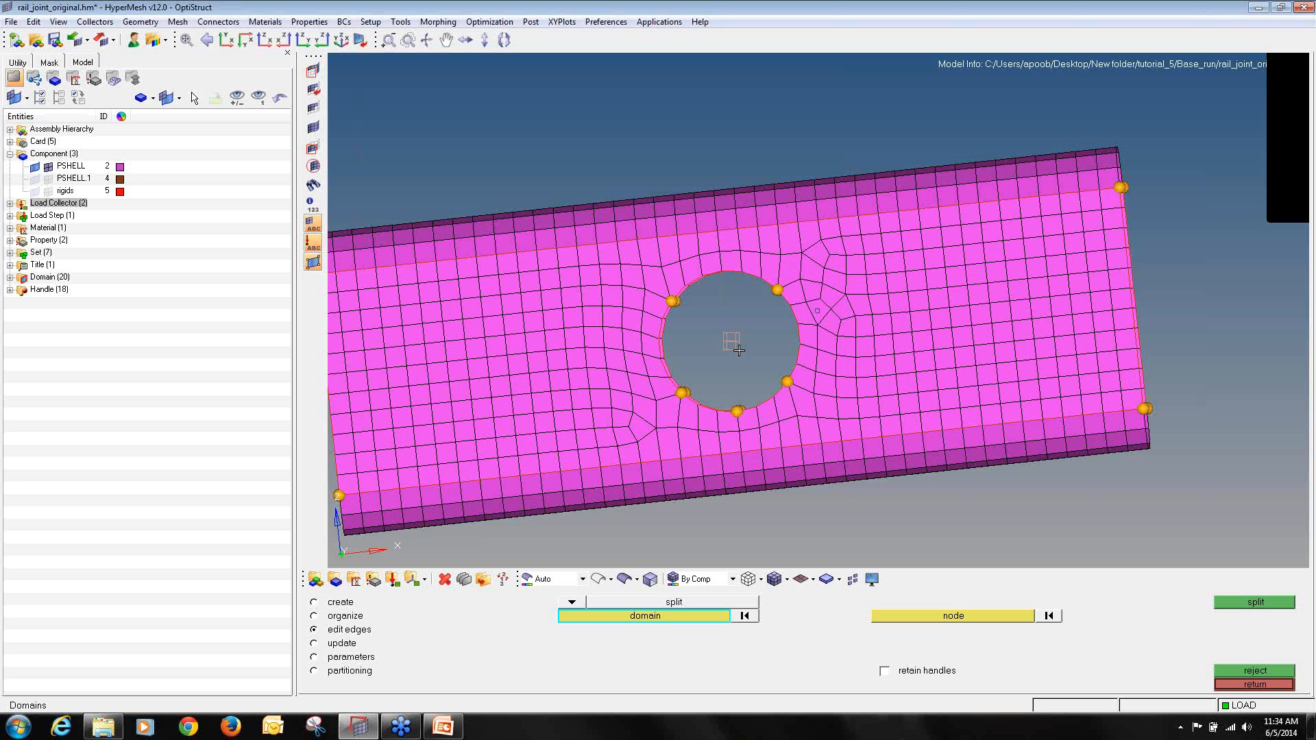
ctrl+drag(723, 362, 662, 413)
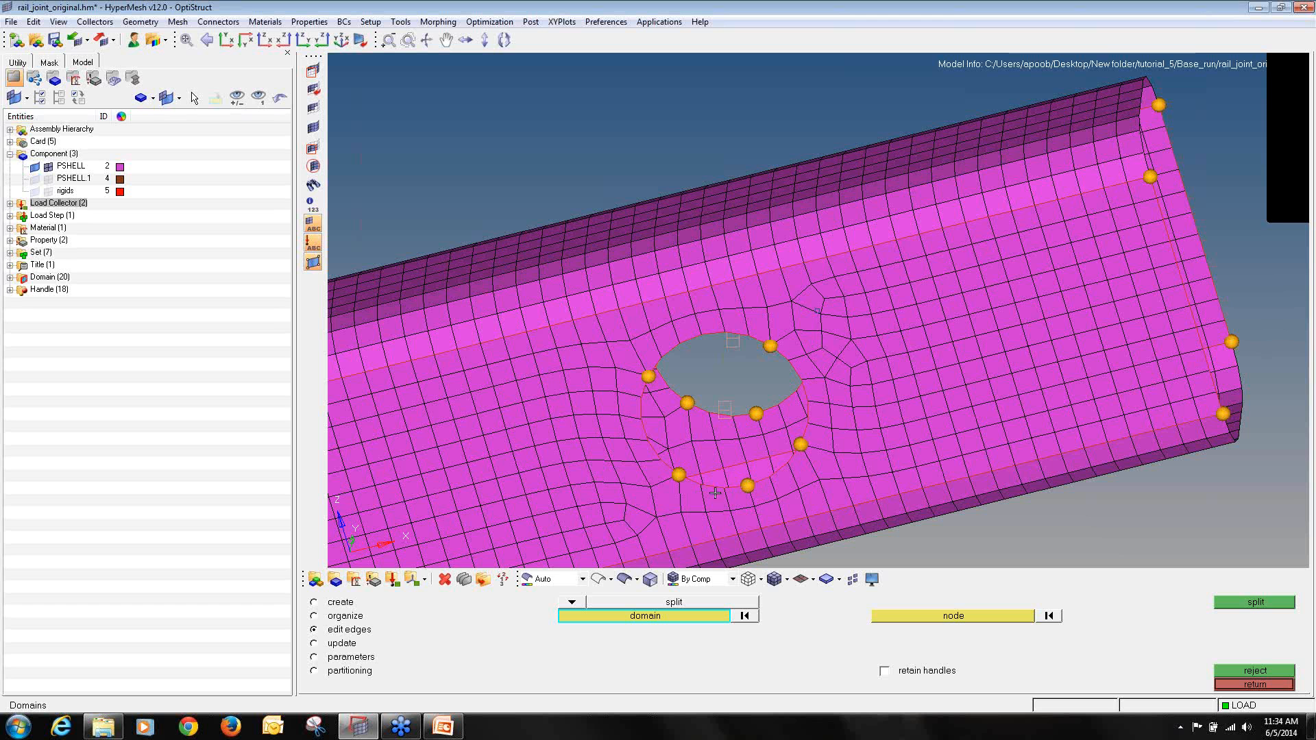
ctrl+drag(741, 495, 804, 474)
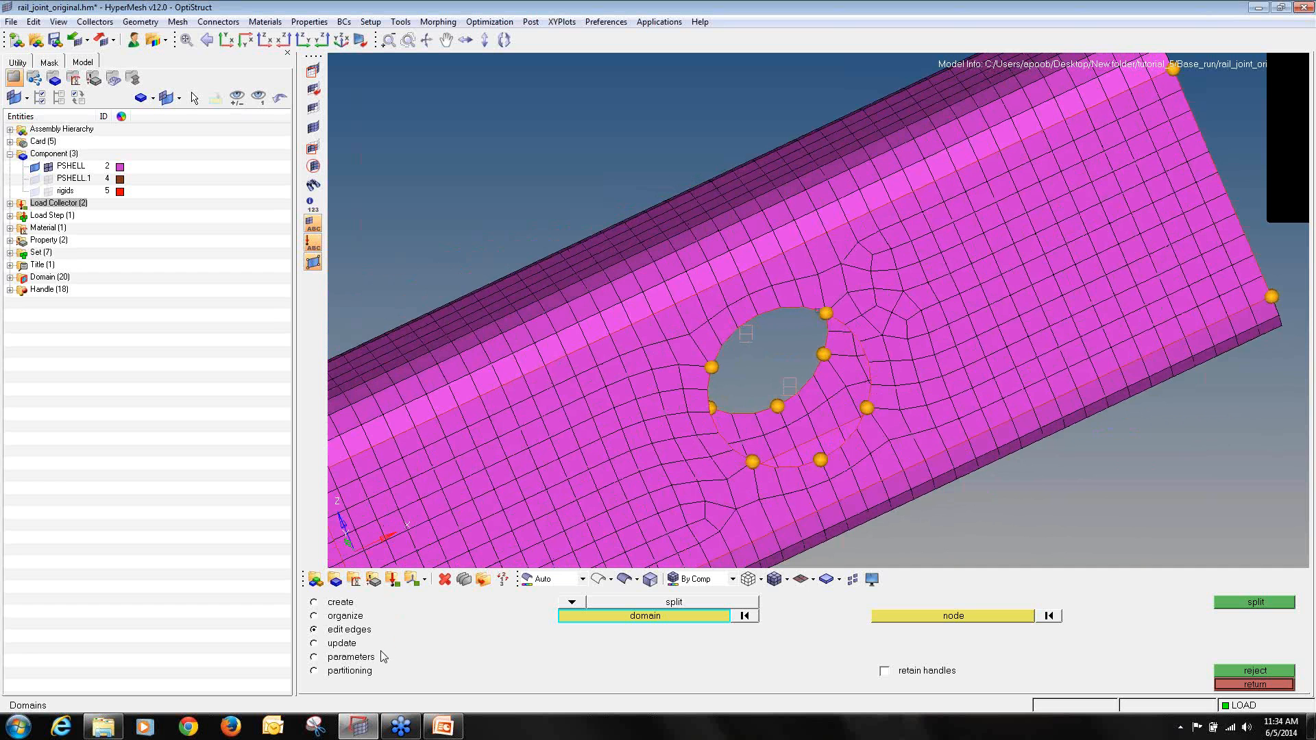
click(564, 604)
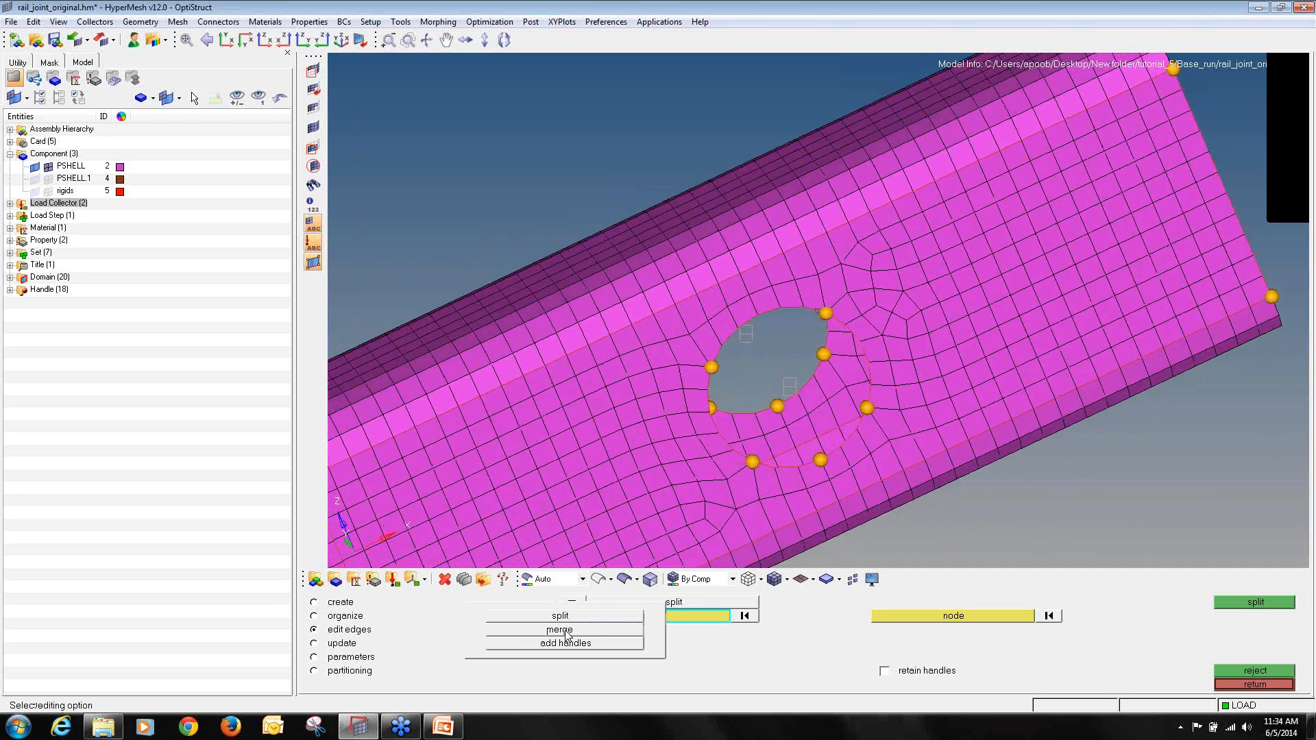
click(606, 637)
click(786, 473)
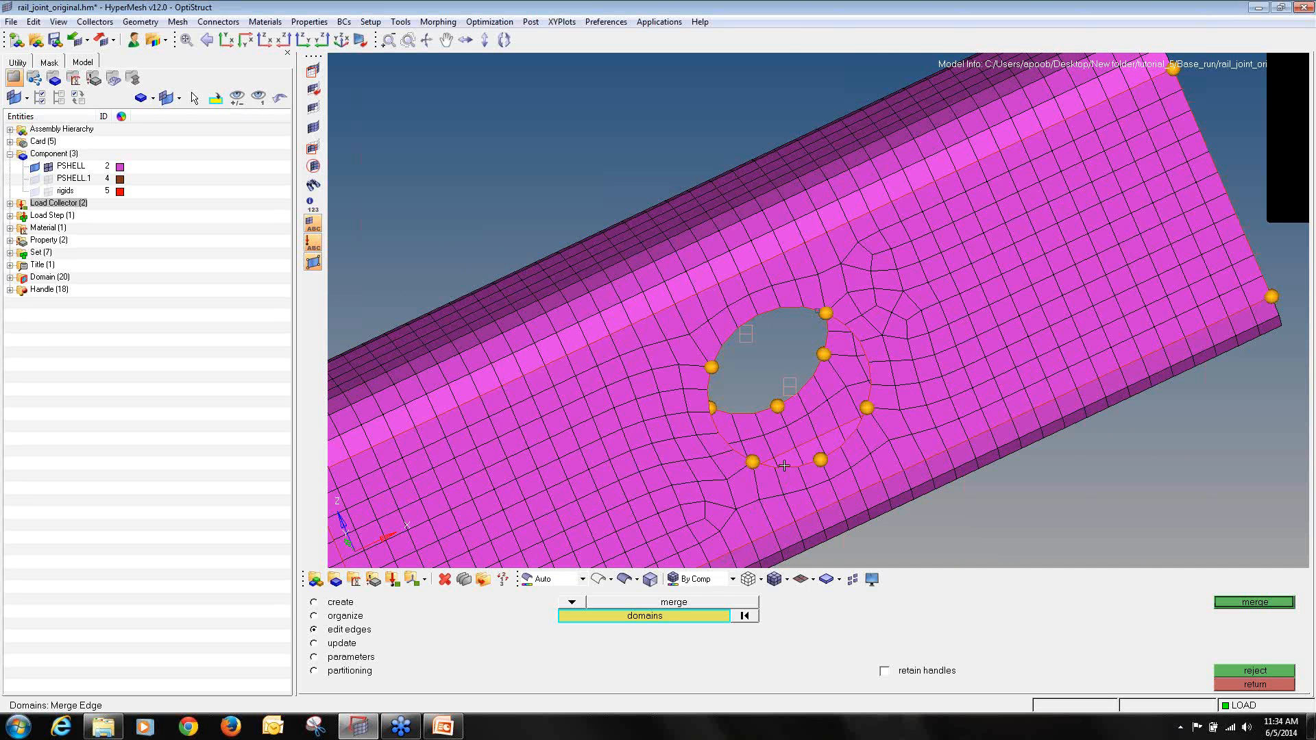
click(1274, 607)
- Merge the two lower edge domains that meet at the surplus handle on the other rail hole
mouse_move(821, 525)
ctrl+mouse_down()
mouse_move(688, 487)
mouse_move(694, 393)
ctrl+mouse_up()
scroll(694, 394, up, 3)
click(693, 410)
click(826, 416)
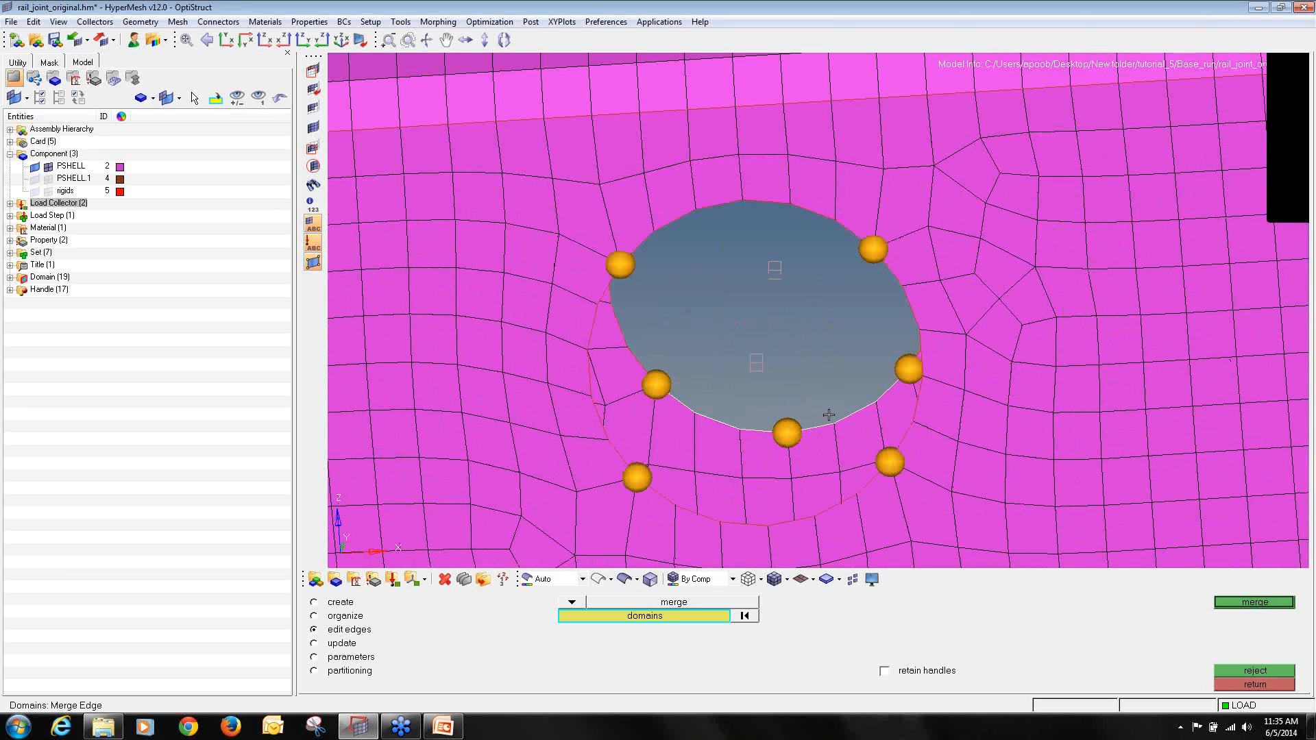
click(1255, 601)
scroll(703, 410, down, 3)
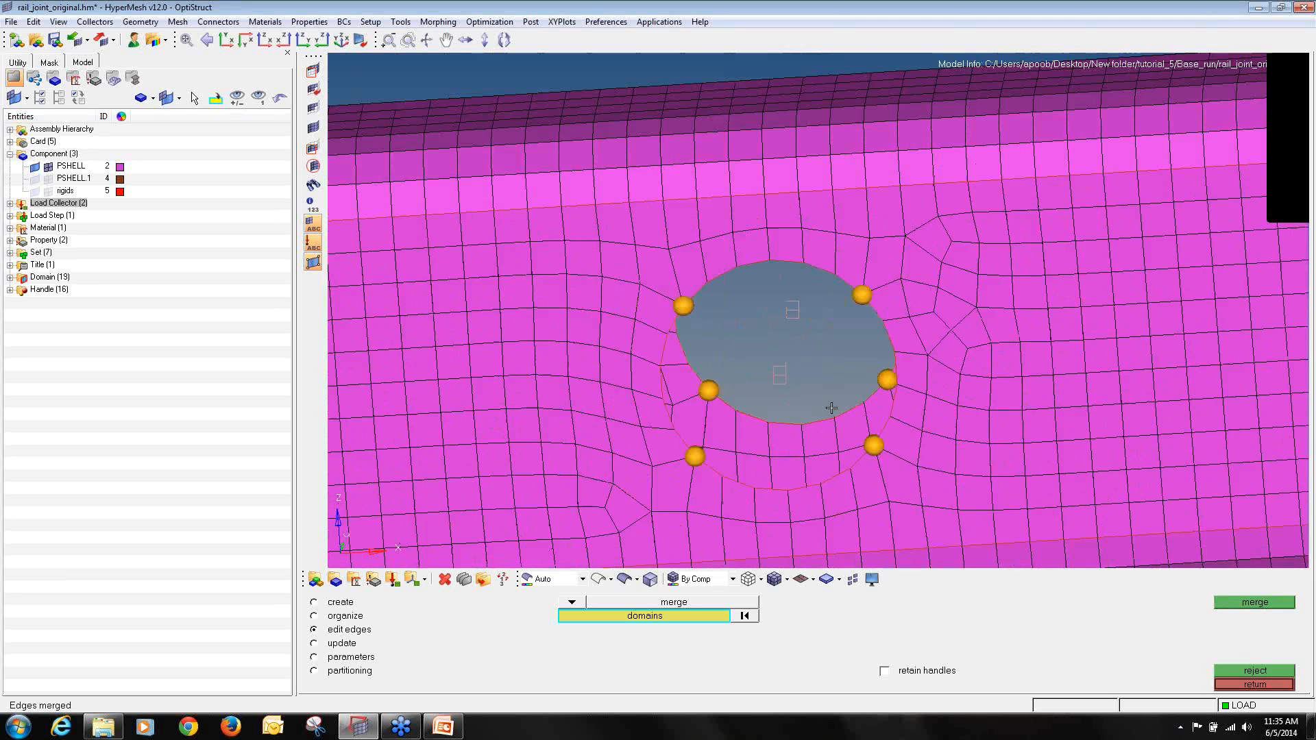
- Show the elements of the PSHELL.1 component together with the rail
ctrl+drag(702, 410, 673, 415)
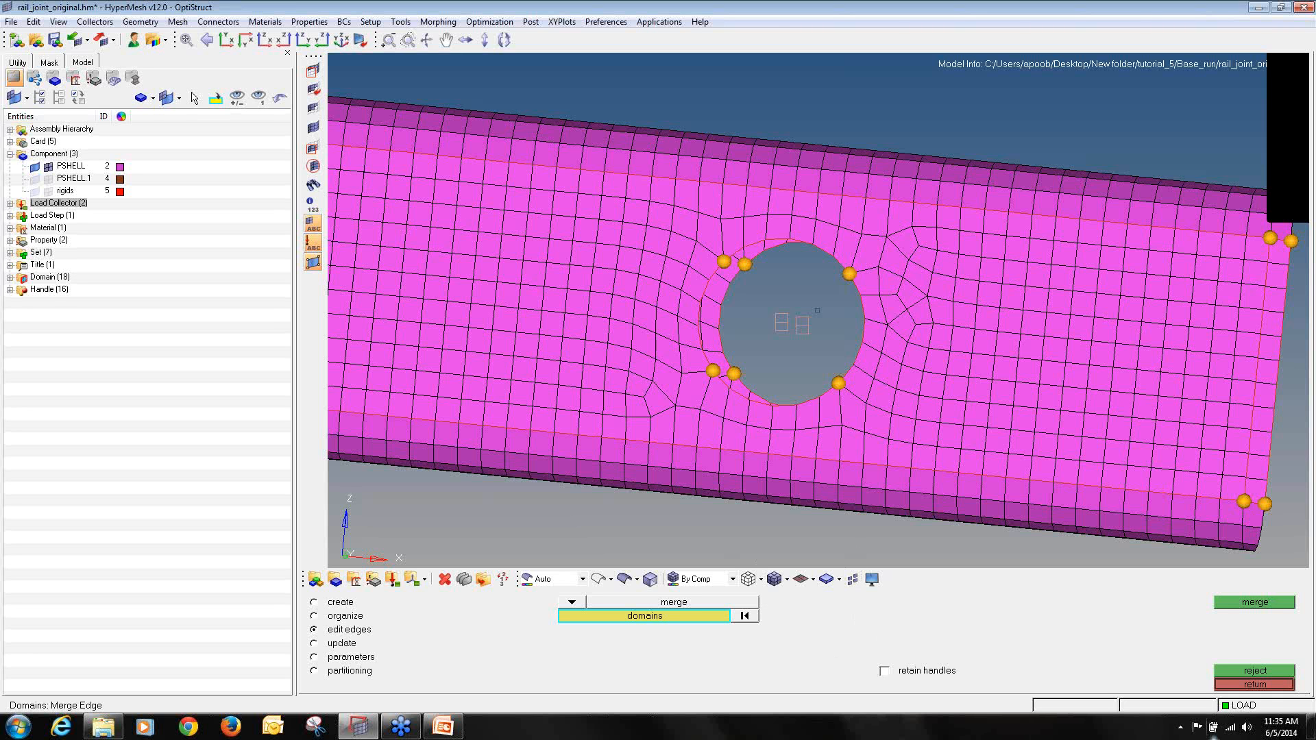
click(48, 180)
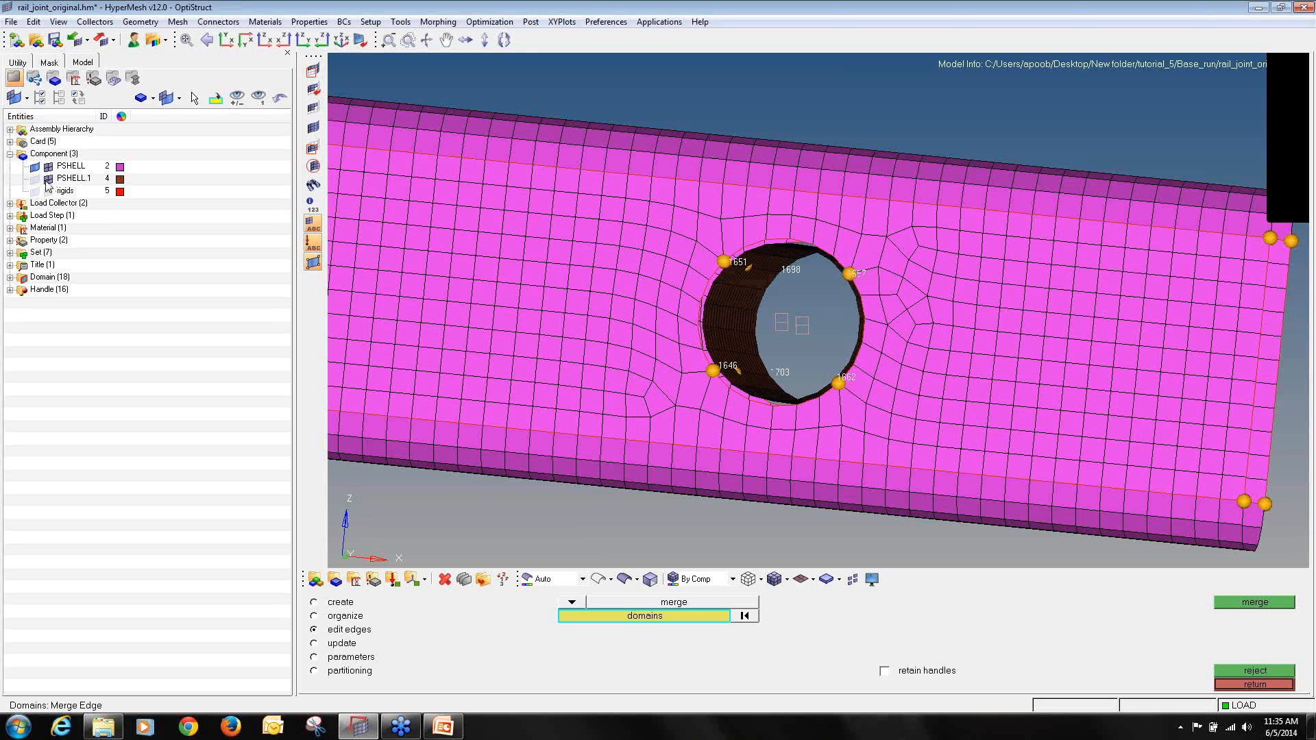
ctrl+drag(684, 251, 1268, 288)
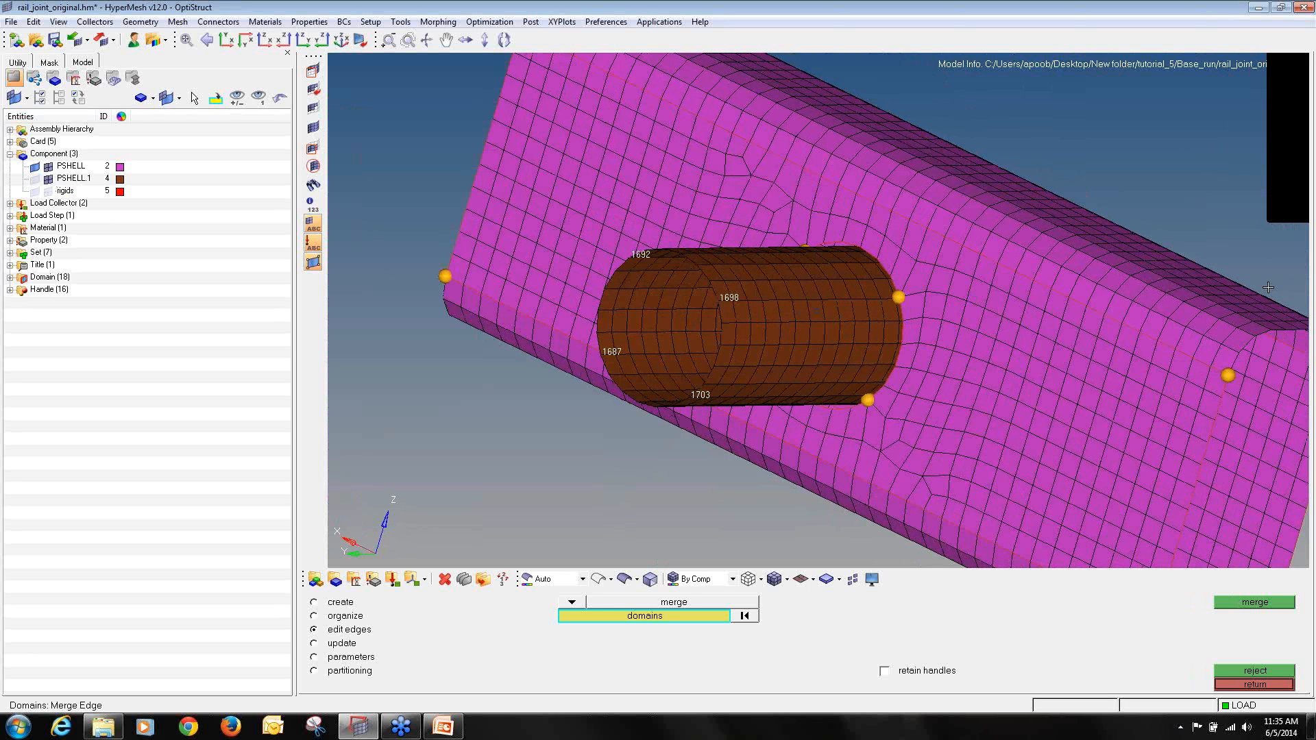
- Create a 2D domain on the tube from the elements in elem_set1, with partitioning of 2D domains enabled
click(346, 602)
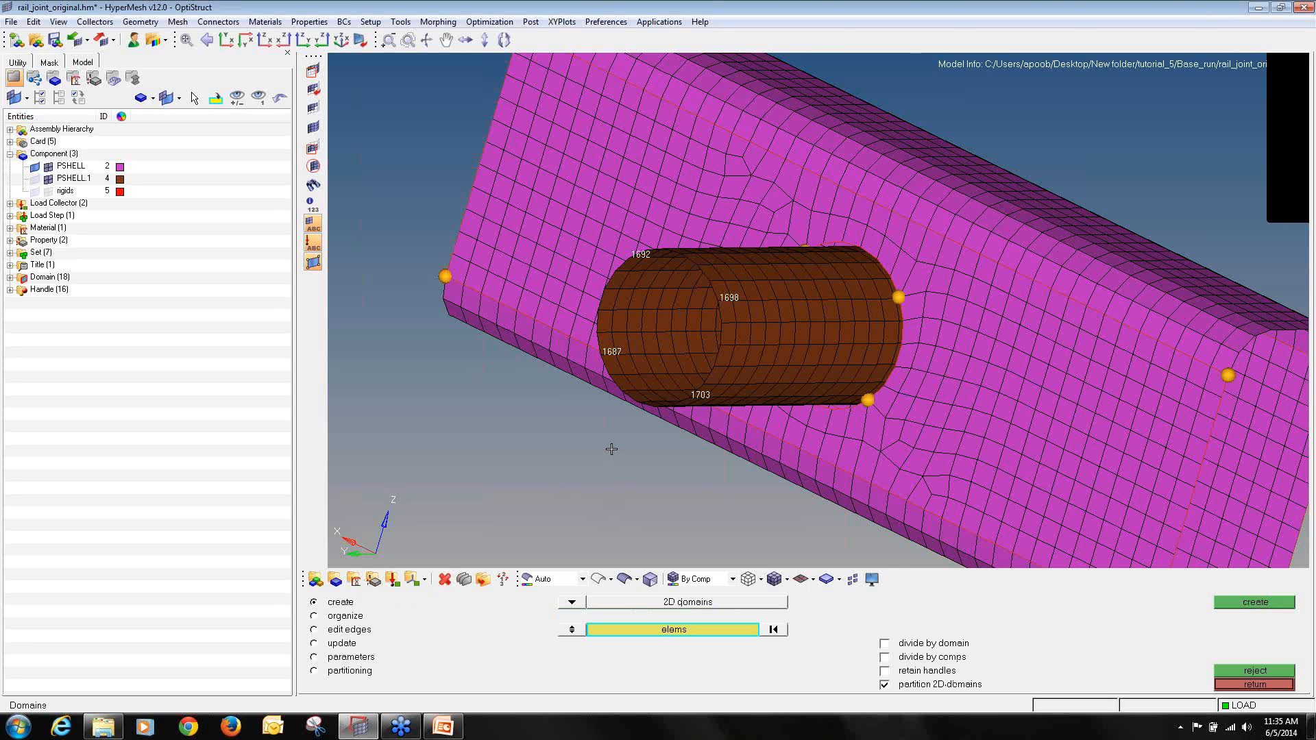
click(668, 630)
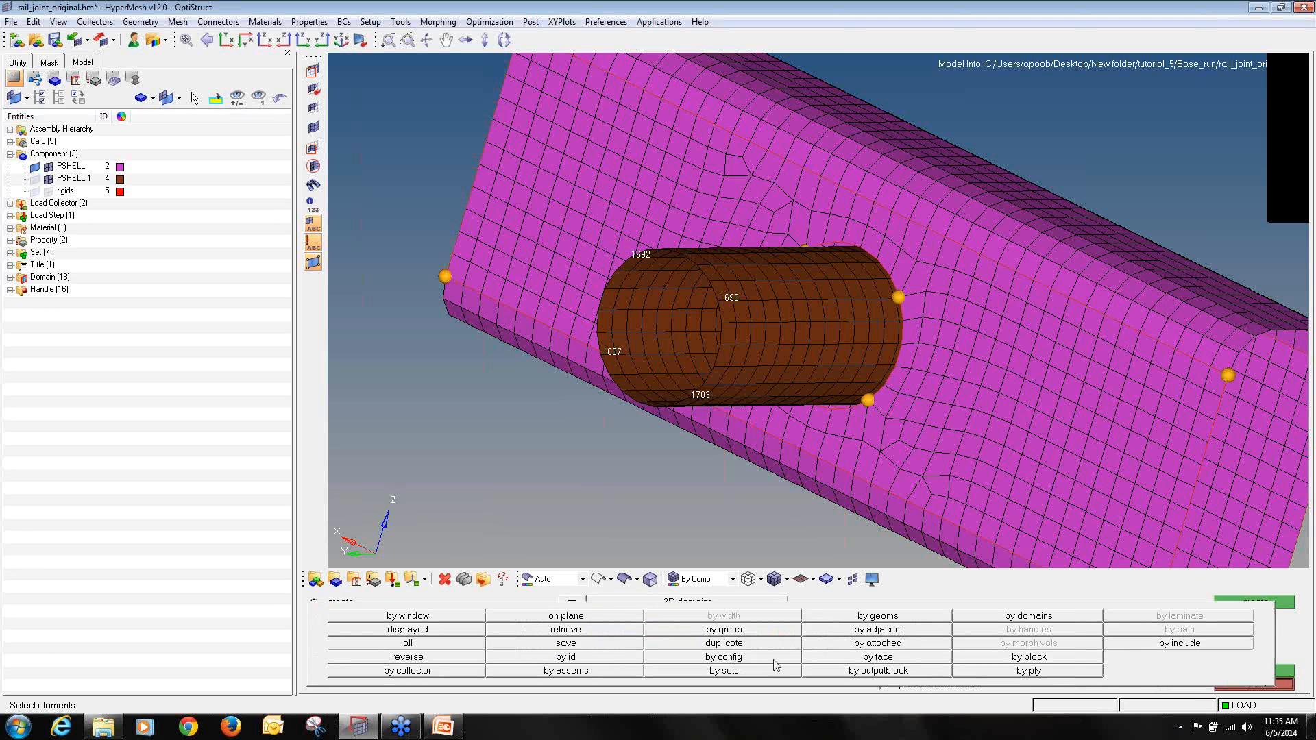
click(768, 673)
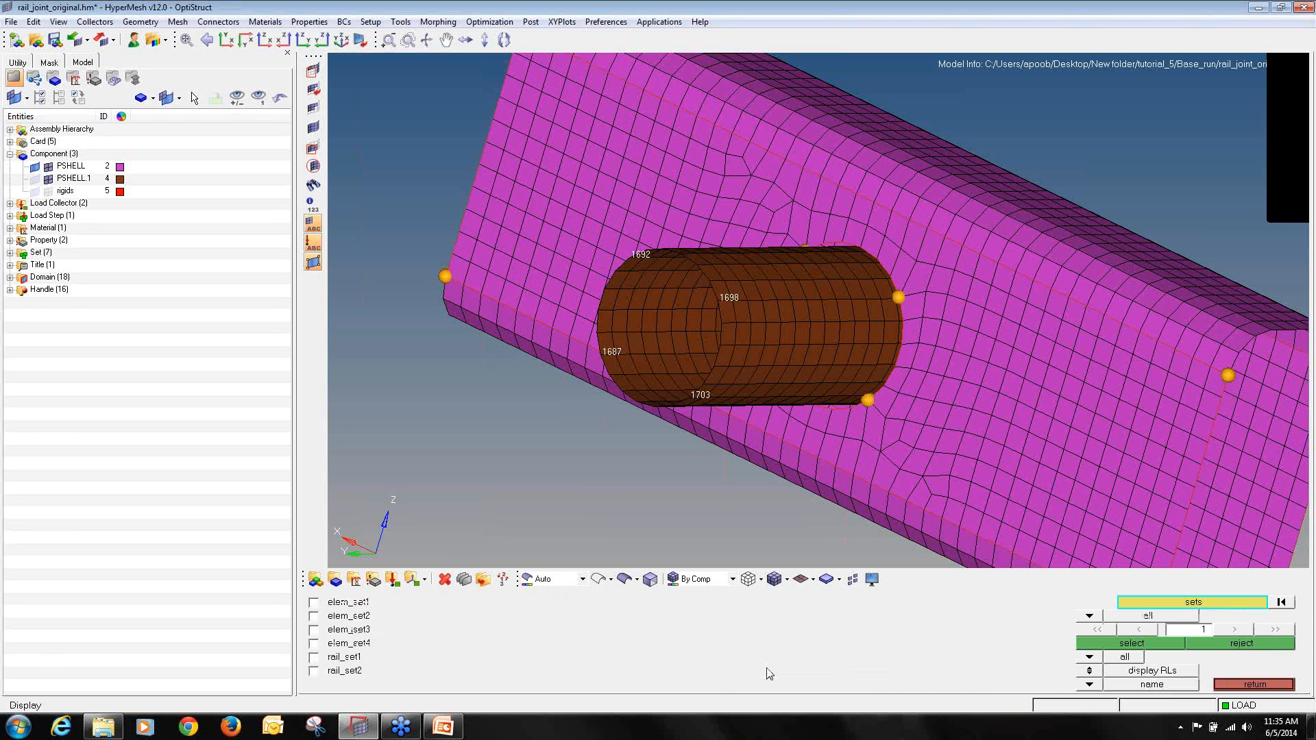
click(327, 605)
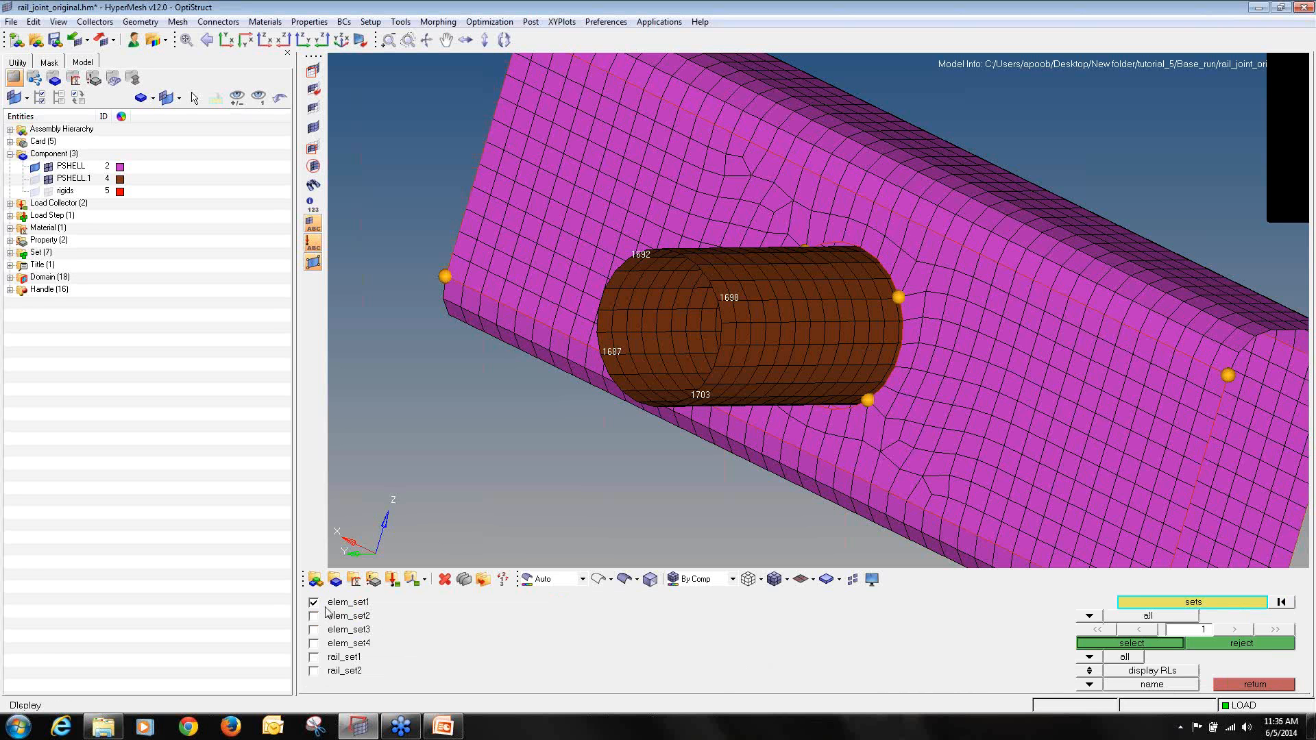
click(1133, 644)
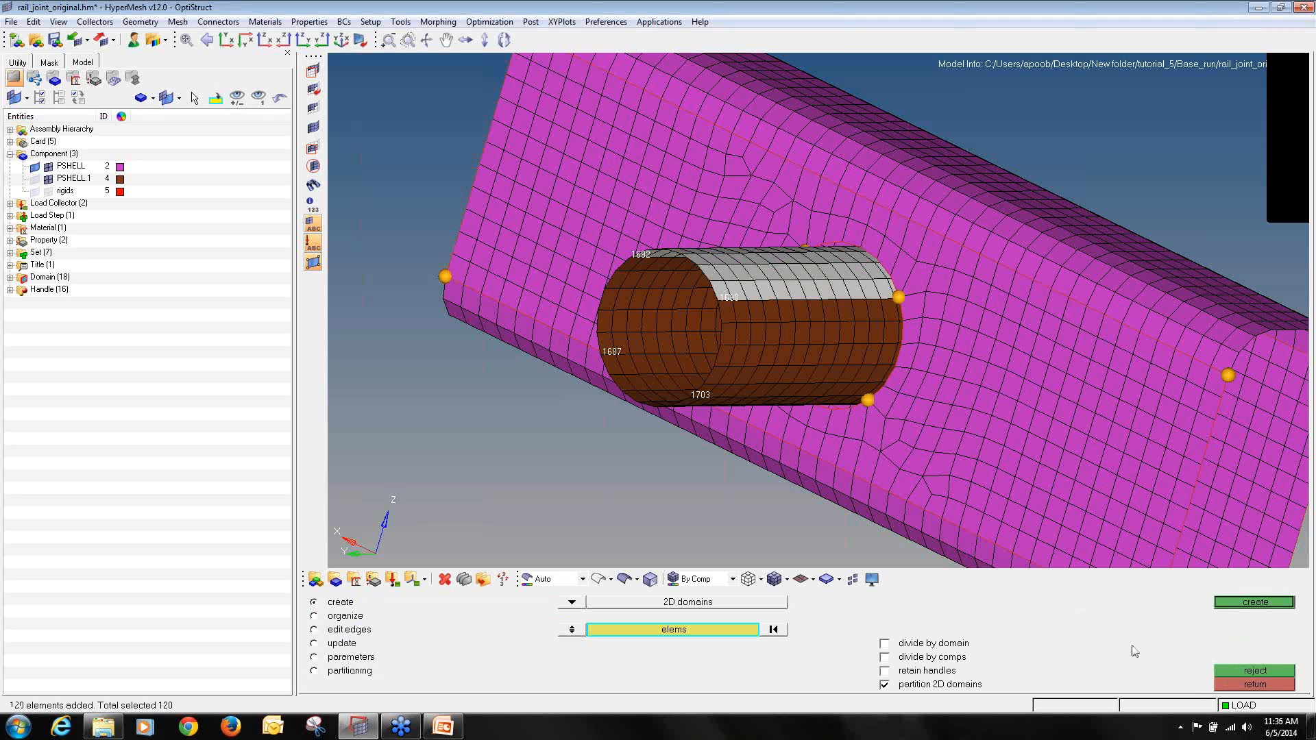
click(1248, 605)
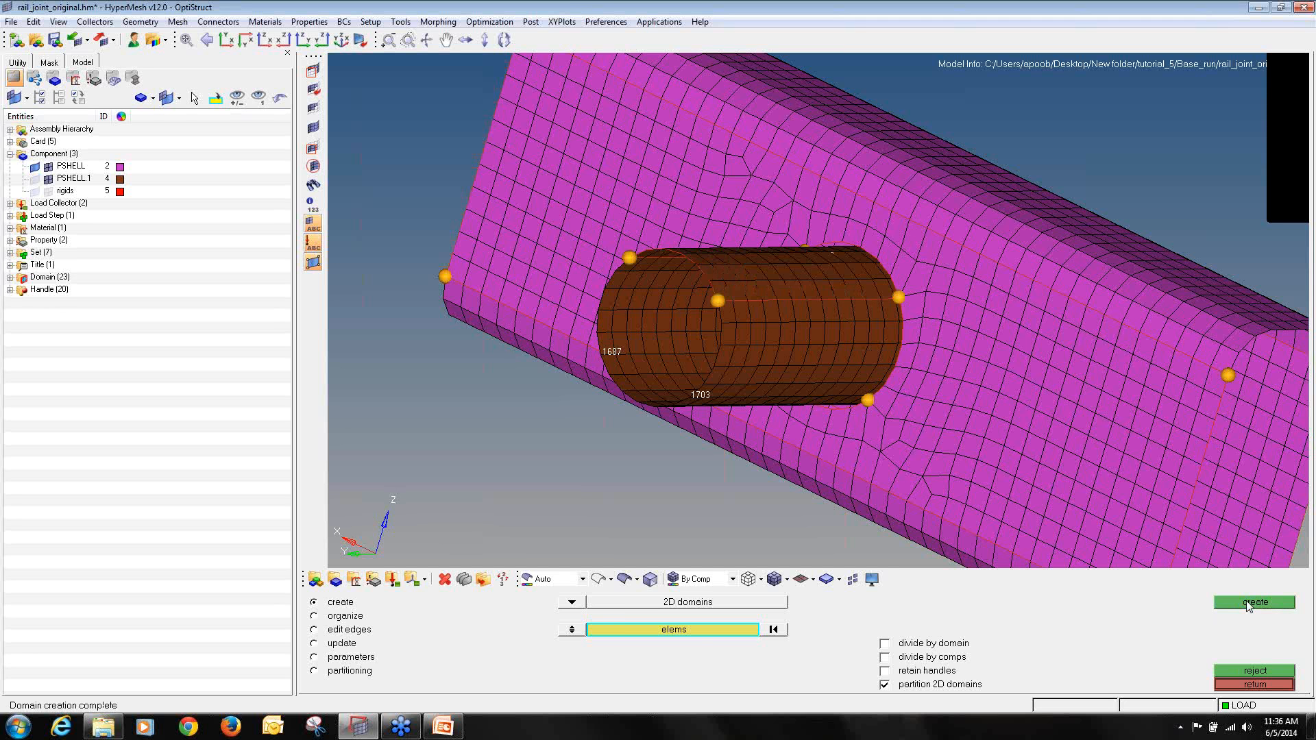
- Create a 2D domain on the tube from the elements in elem_set2
click(695, 631)
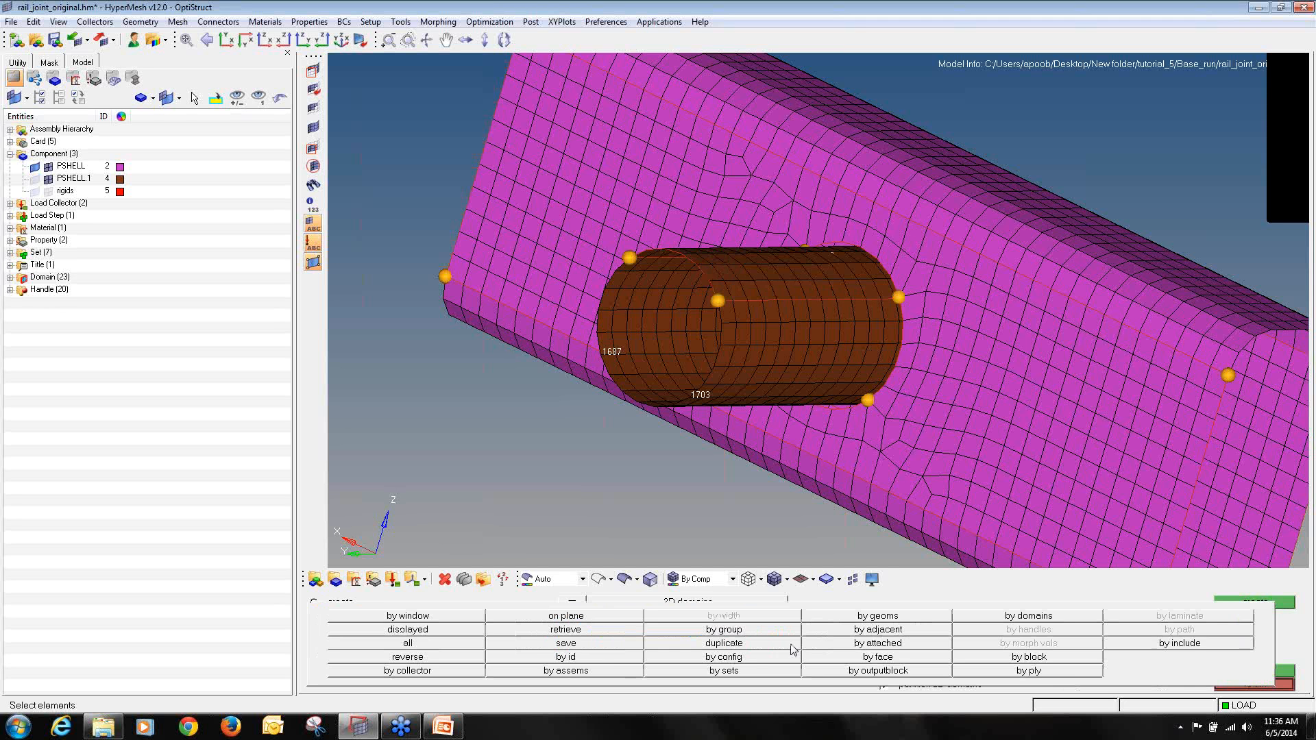
click(724, 670)
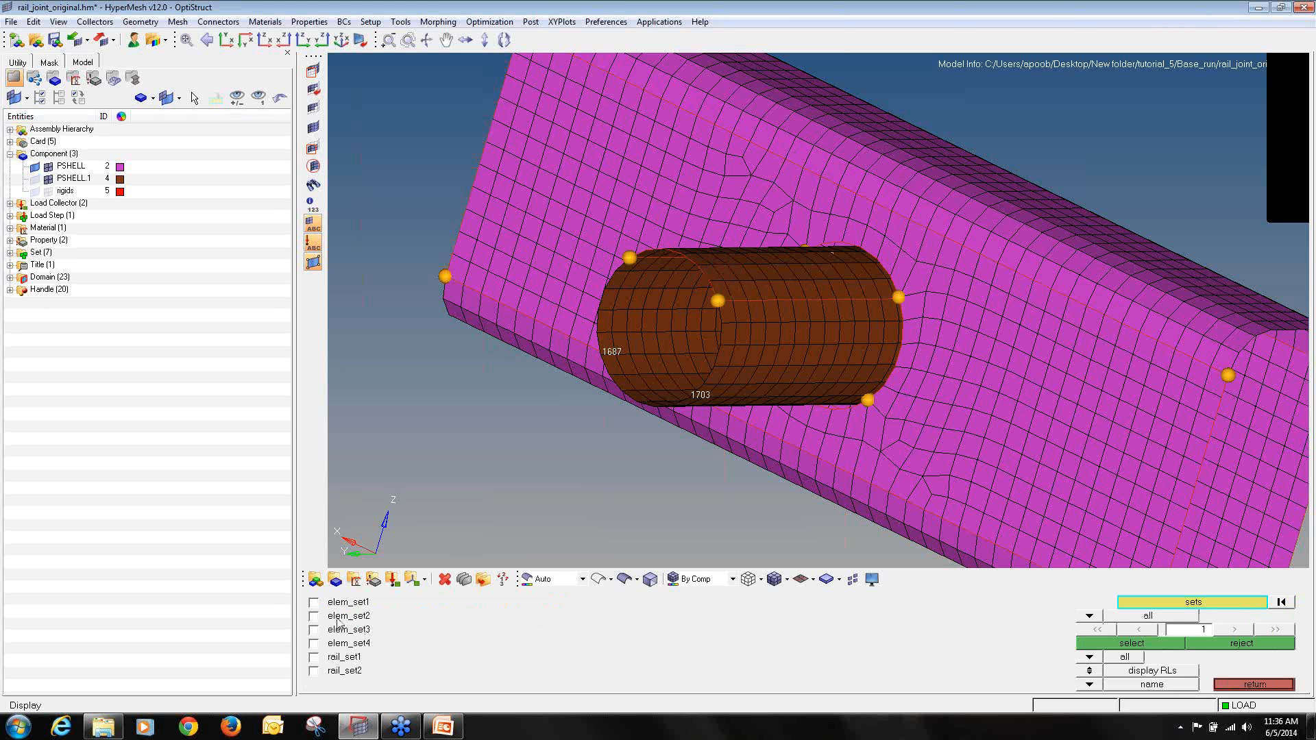
click(339, 618)
click(1120, 644)
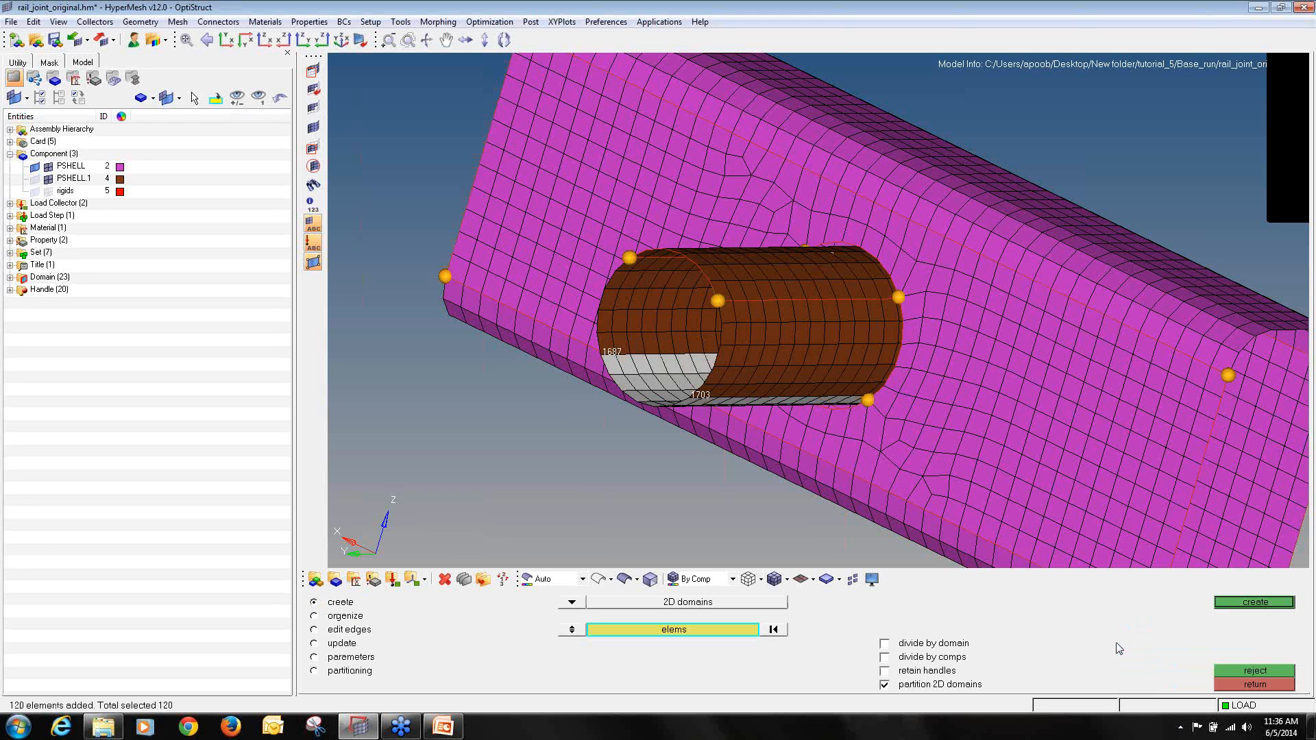
click(1232, 603)
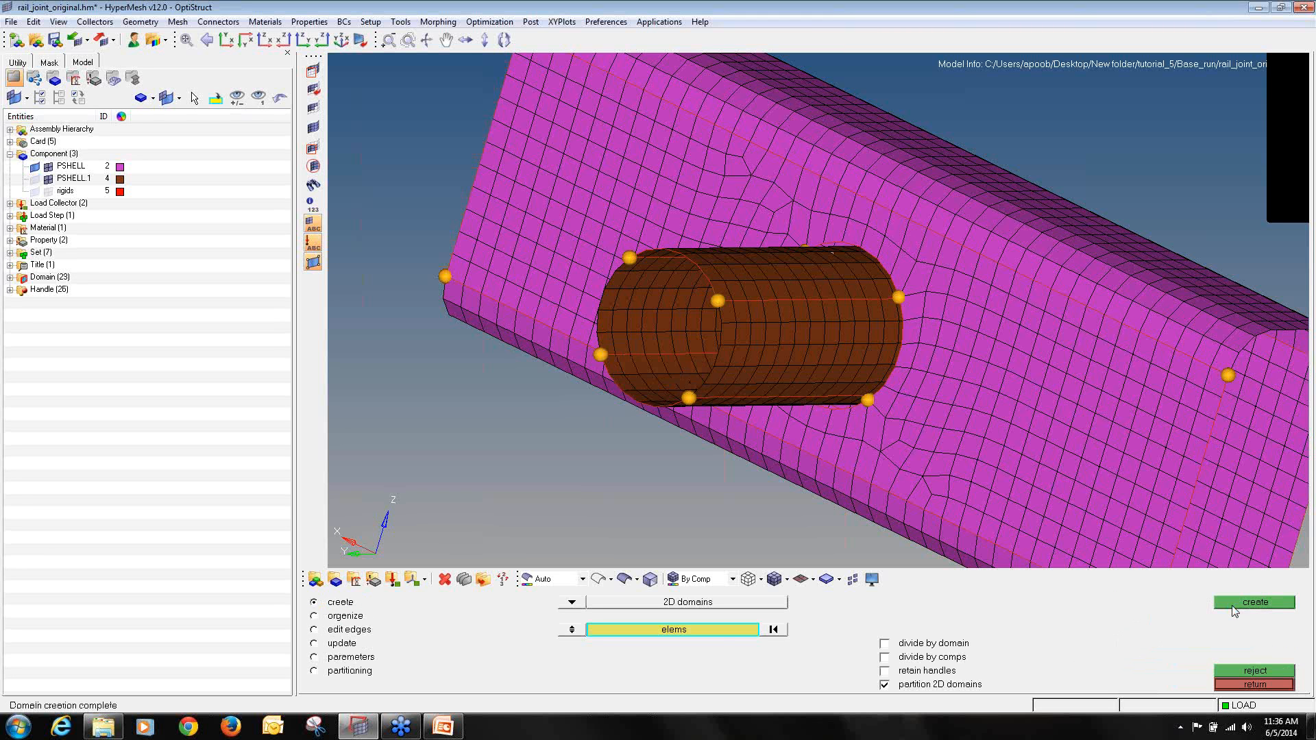
- Create a 2D domain on the tube from the elements in elem_set3
click(711, 631)
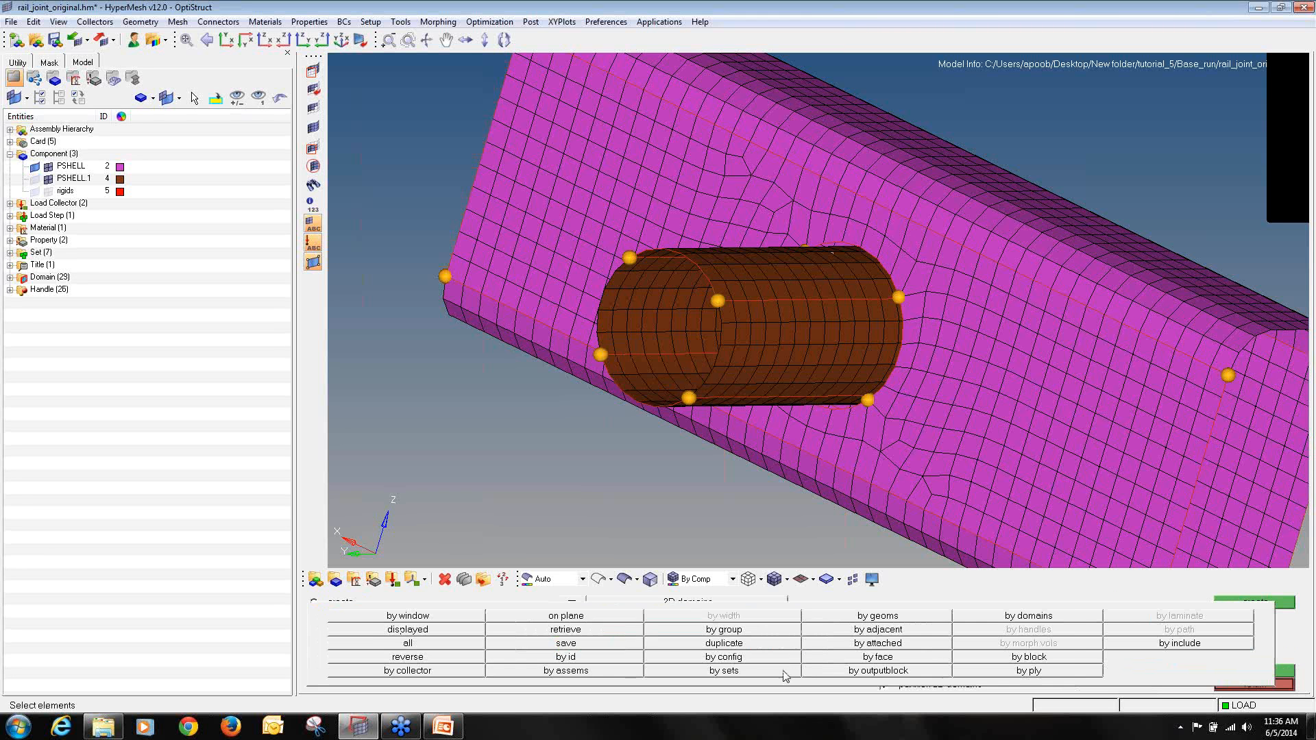
click(724, 670)
click(358, 631)
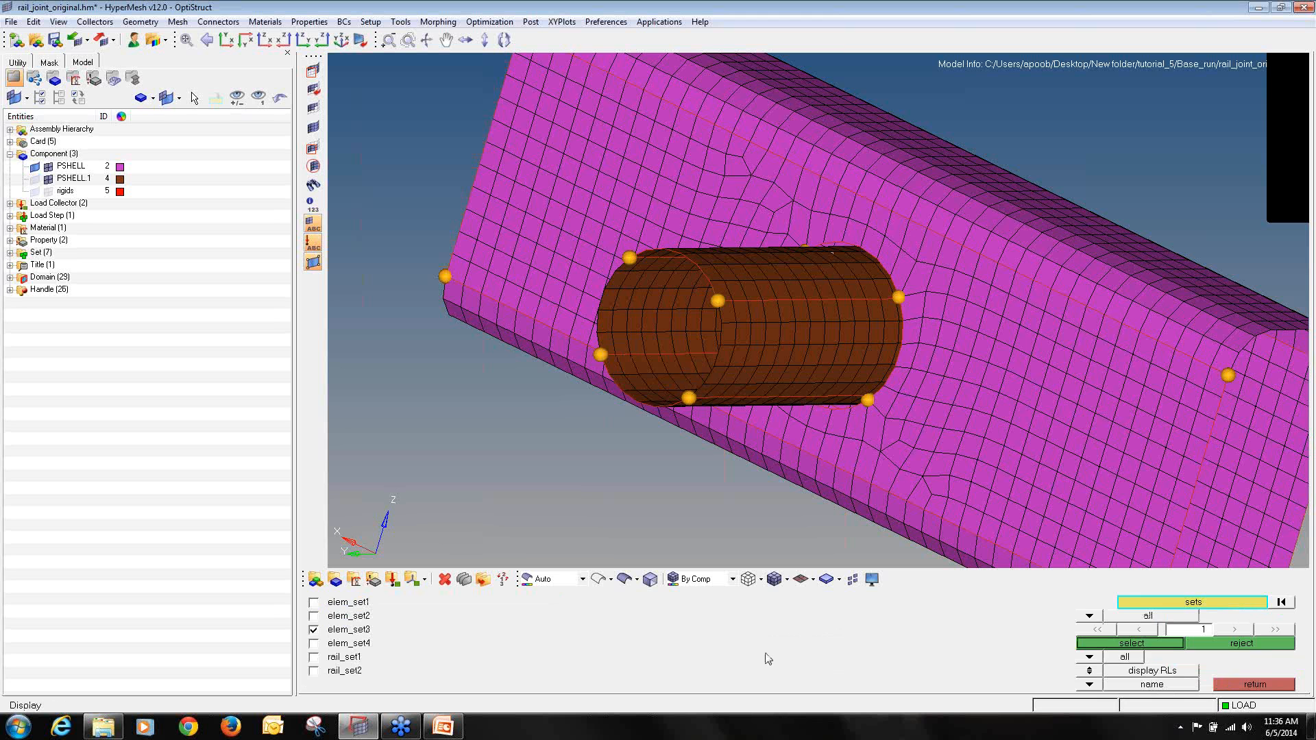
click(1099, 643)
click(1254, 604)
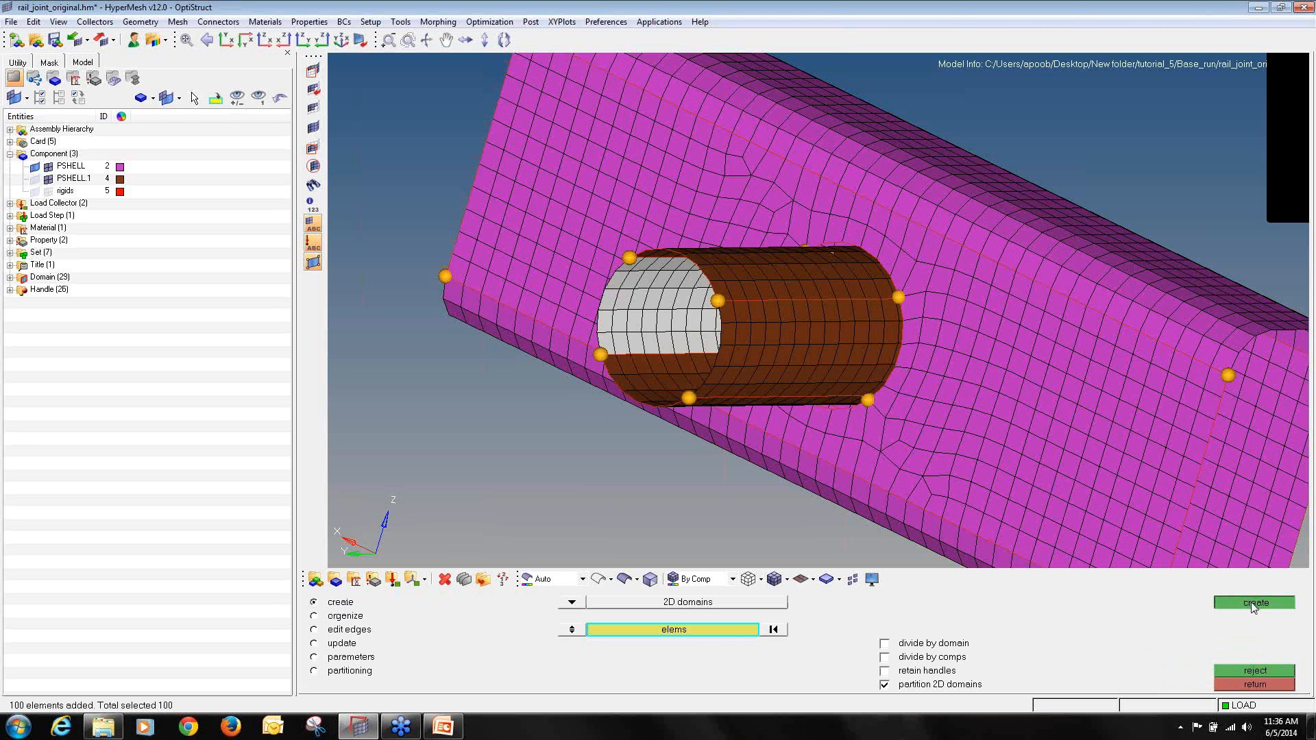
- Create a 2D domain on the tube from the elements in elem_set4 and leave the domain settings
click(699, 633)
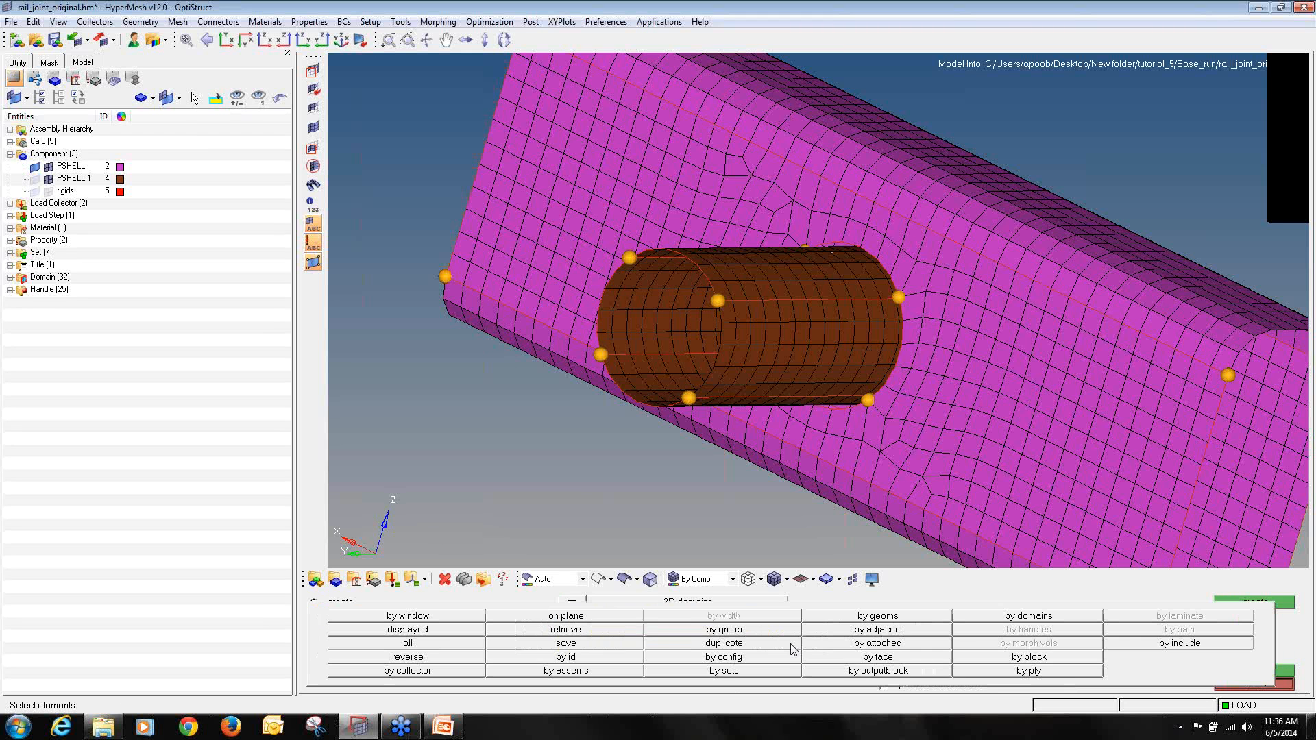
click(763, 671)
click(358, 644)
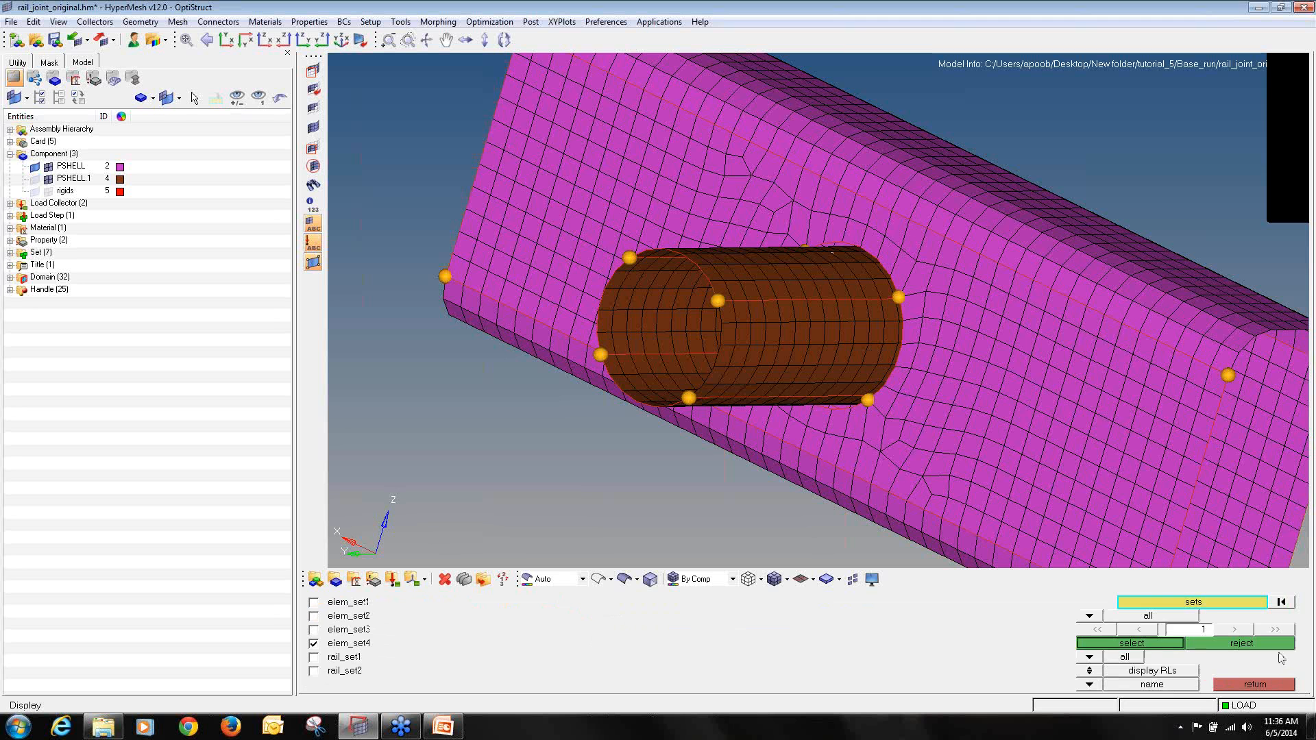
click(1129, 644)
click(1252, 603)
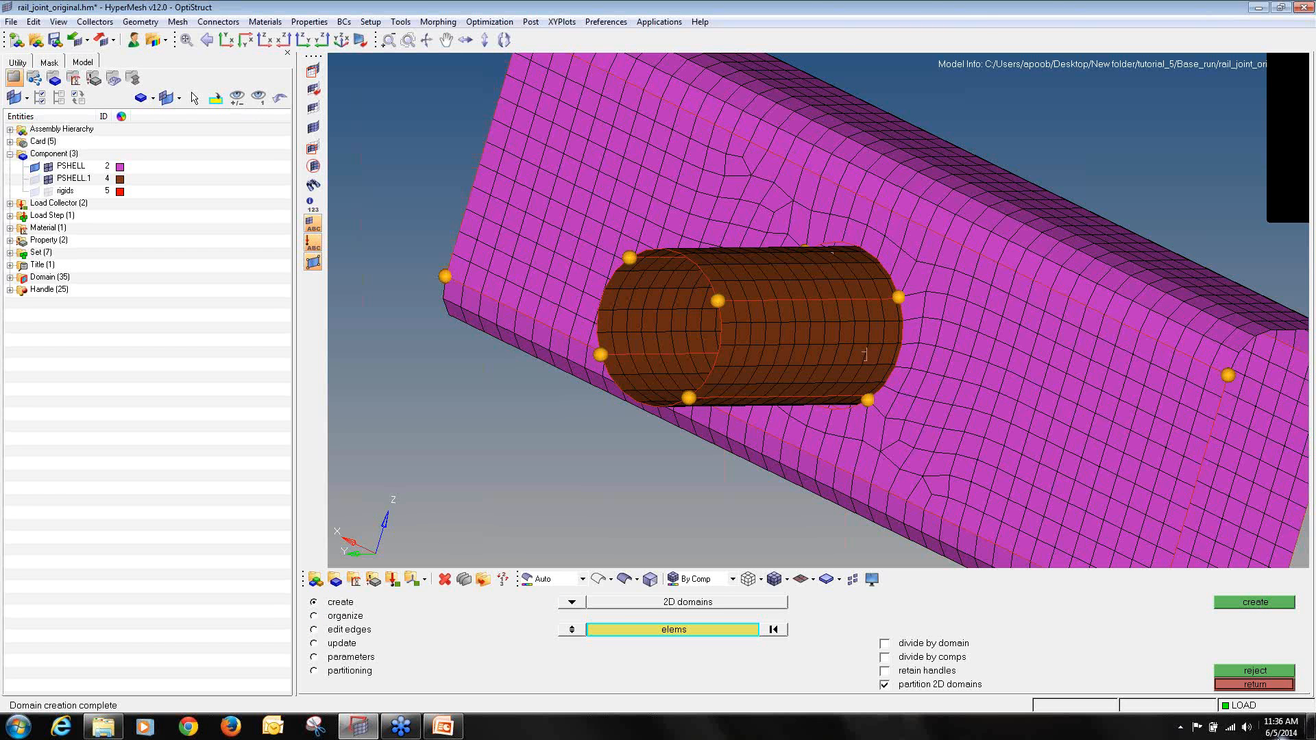
click(1254, 684)
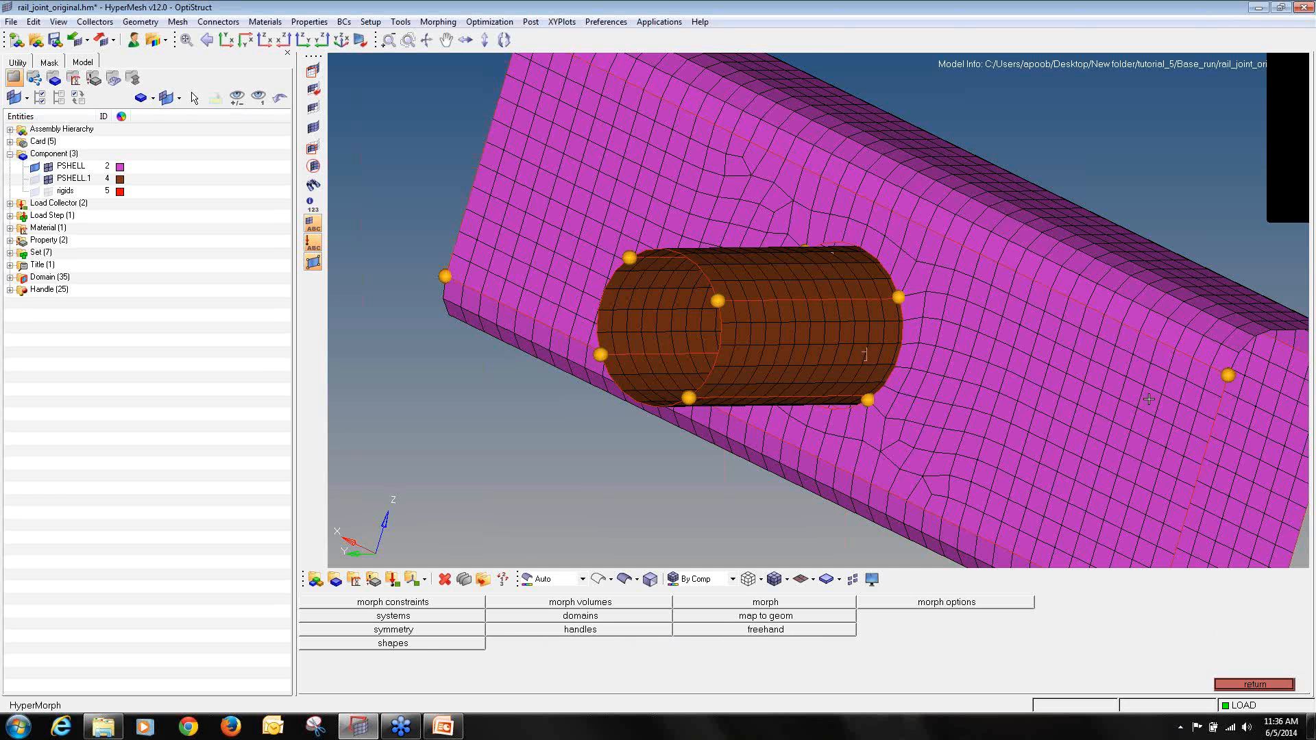
- Examine the domains and handles on the tube and around the rail holes from several angles
ctrl+drag(1166, 401, 501, 268)
ctrl+scroll(896, 255, up, 6)
ctrl+scroll(897, 255, up, 3)
ctrl+drag(870, 295, 765, 422)
ctrl+scroll(813, 291, down, 4)
ctrl+scroll(855, 347, down, 6)
ctrl+scroll(765, 421, up, 3)
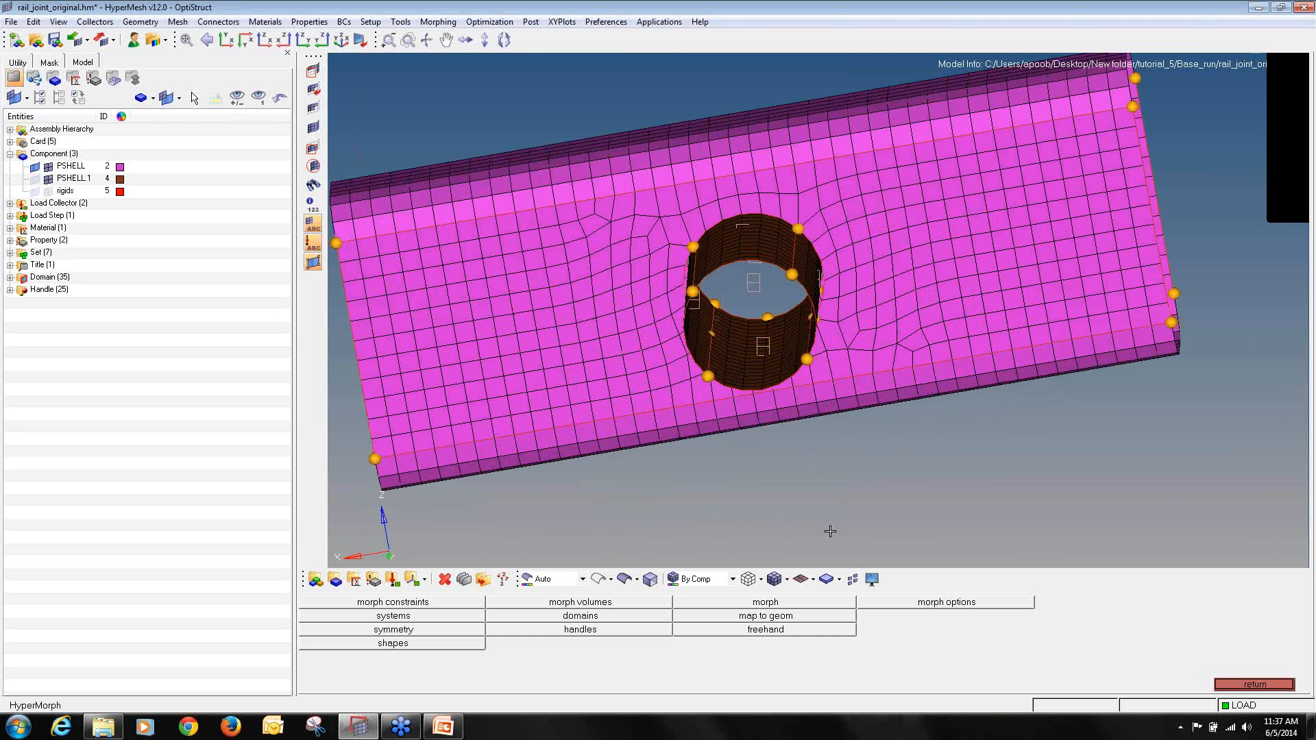
- Start altering dimensions in the morph settings and choose curve ratio as the dimension type
click(766, 602)
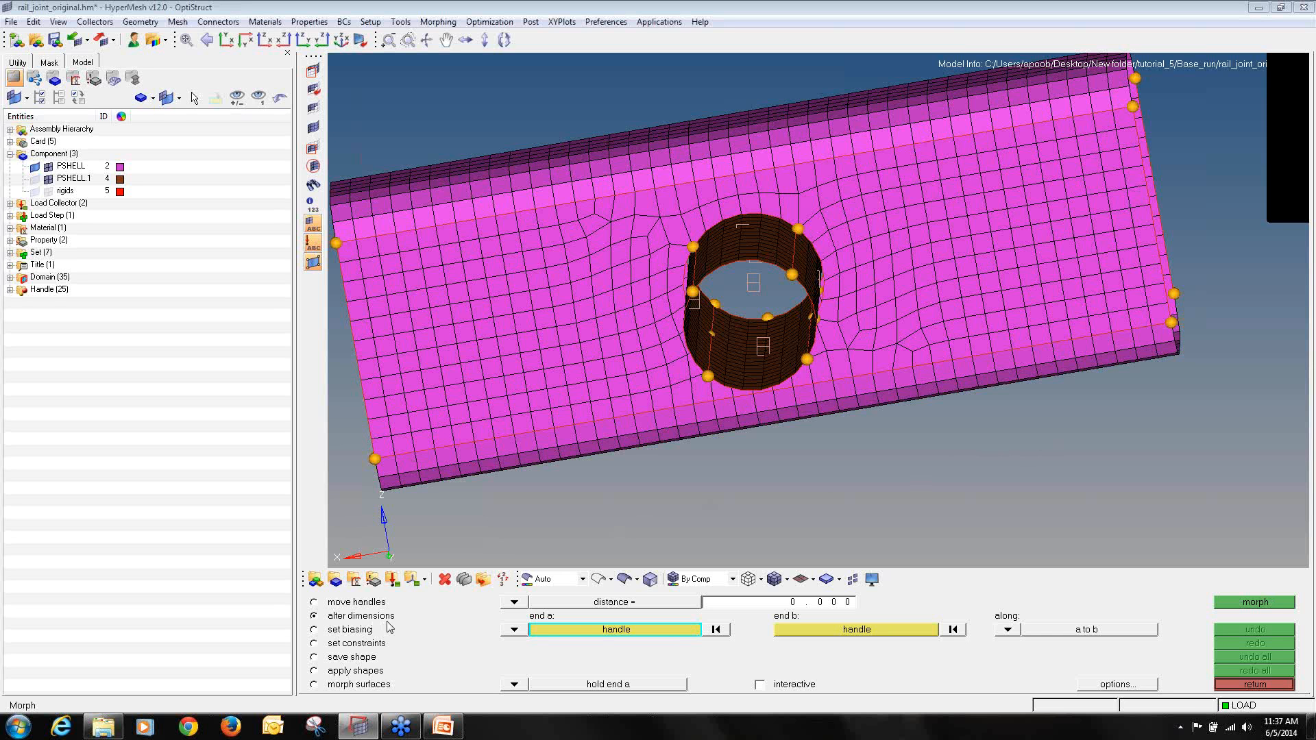
click(513, 602)
click(520, 606)
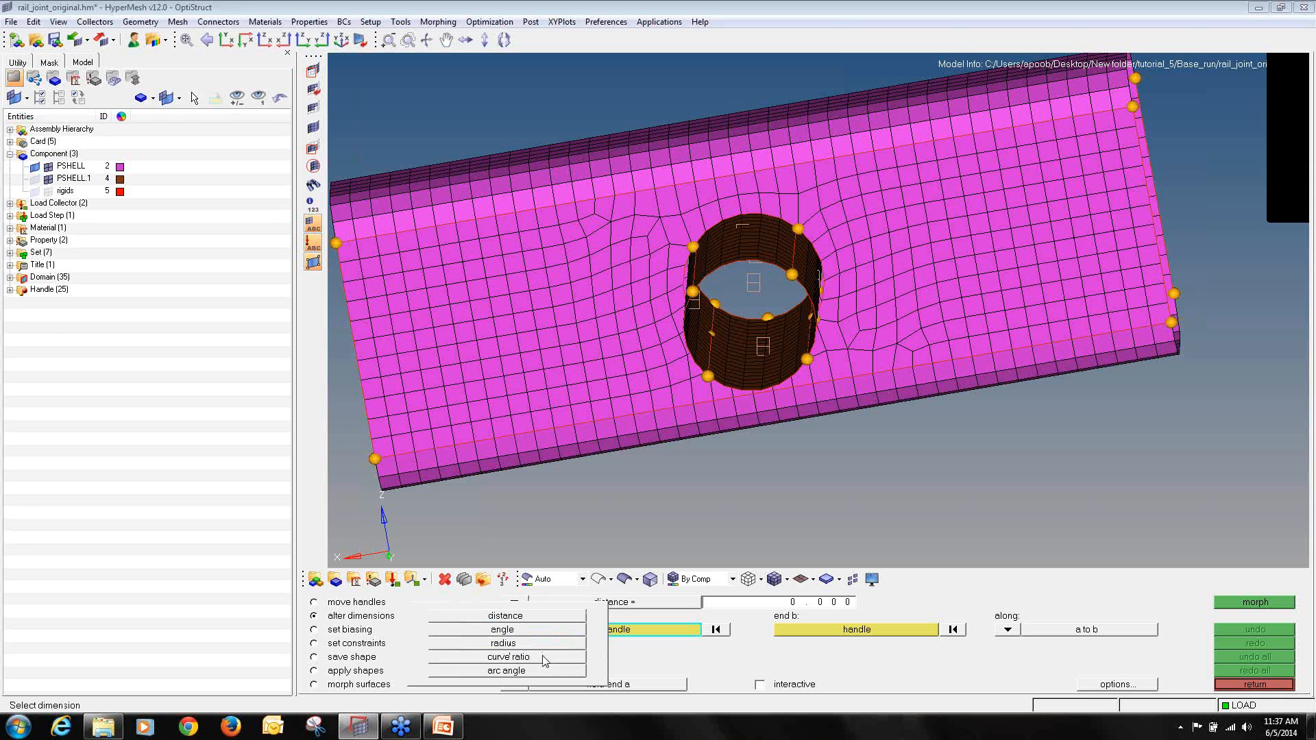
click(515, 684)
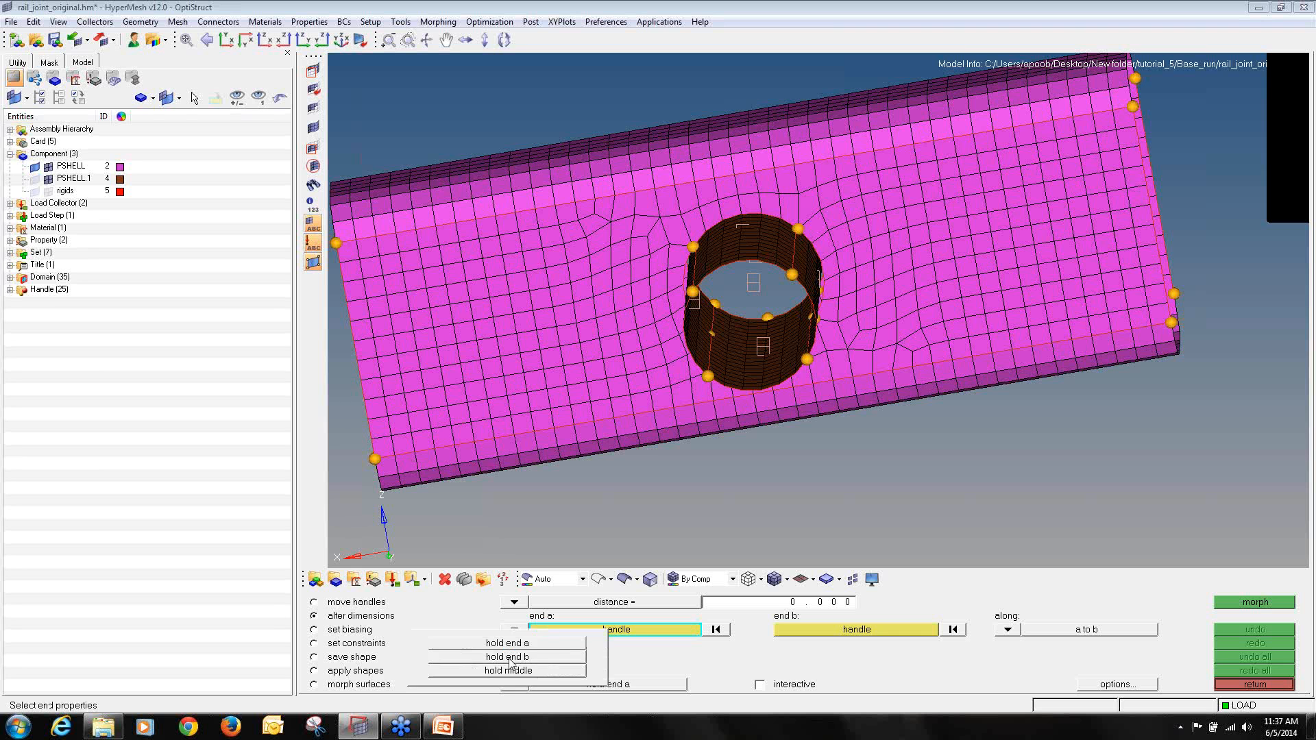
click(514, 630)
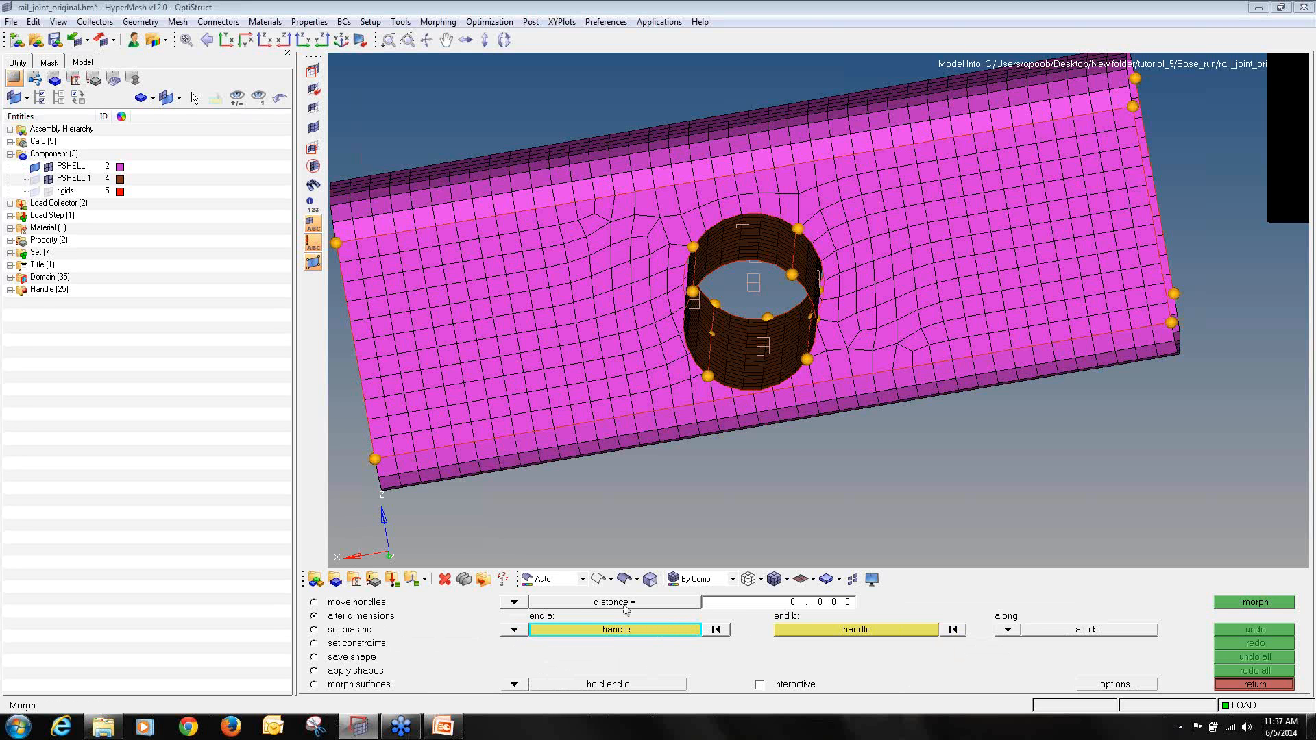
click(514, 602)
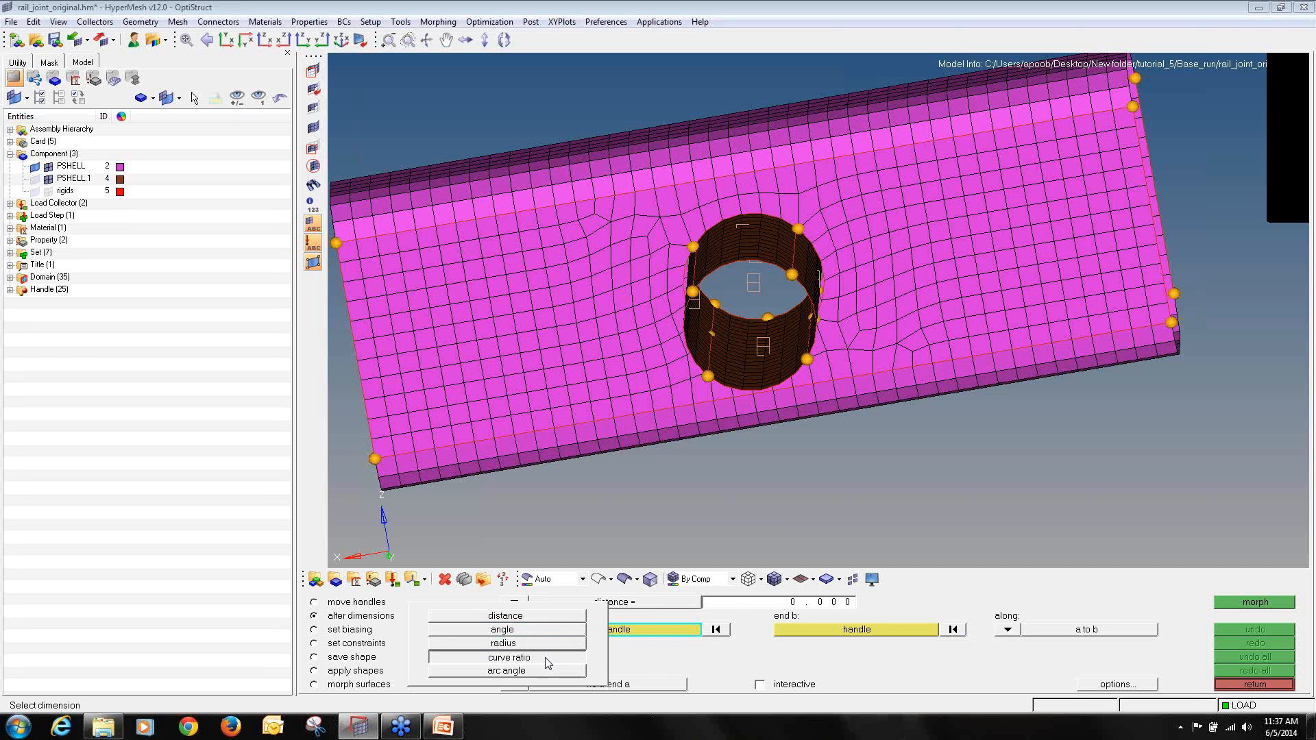
click(549, 657)
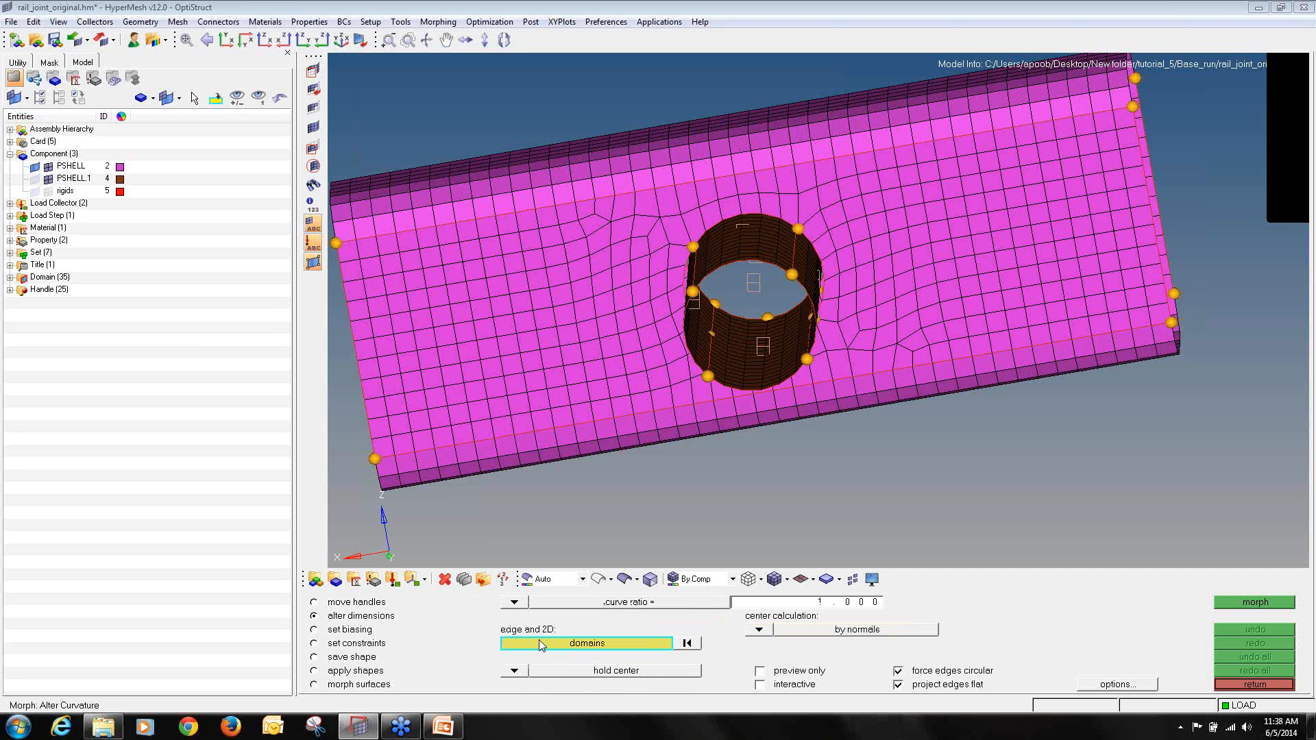
- Calculate the curve ratio's center by edges and hold the ends of the edge domains
click(760, 630)
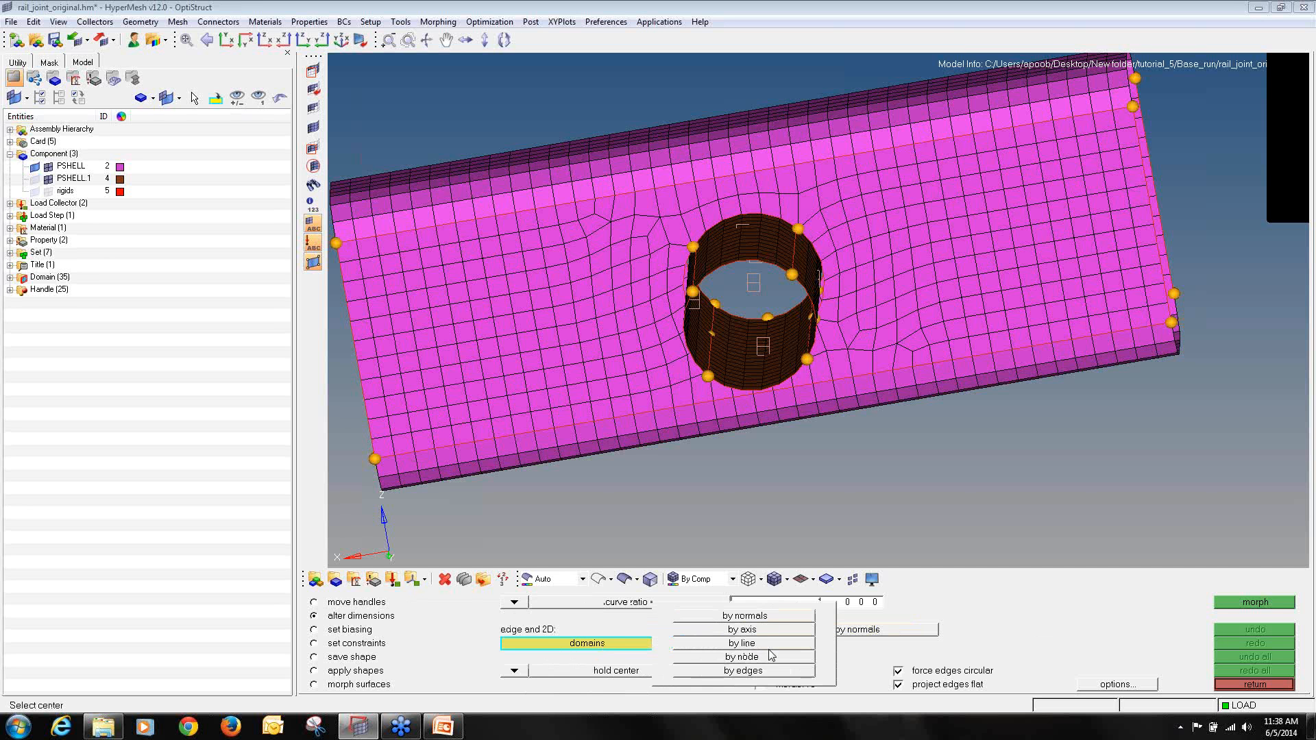
click(765, 672)
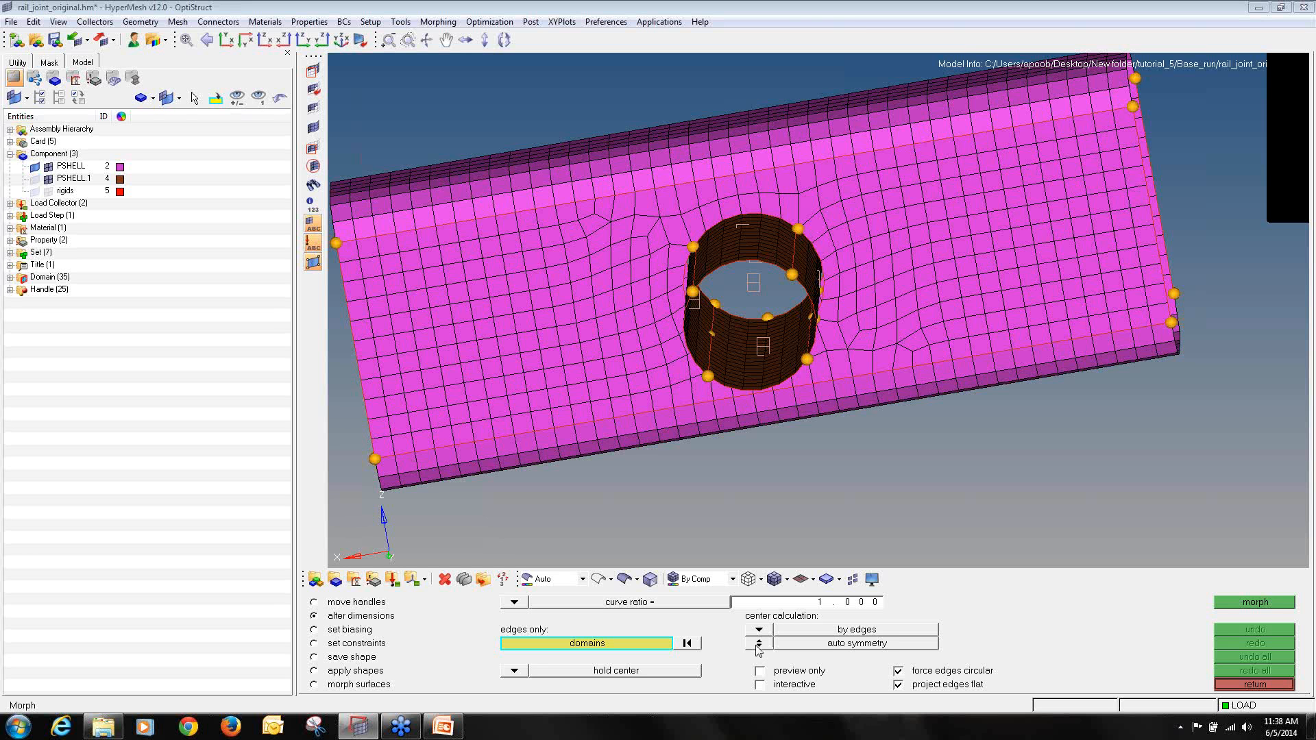
click(513, 672)
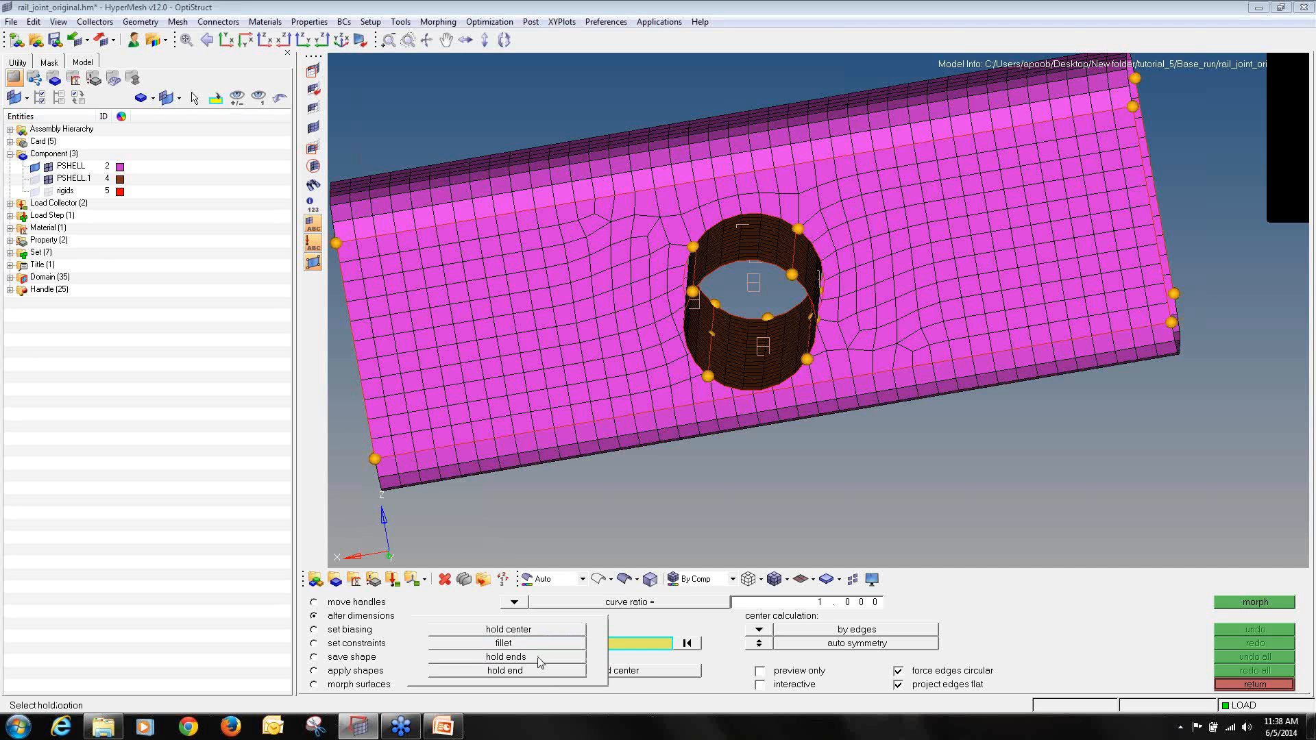
click(505, 657)
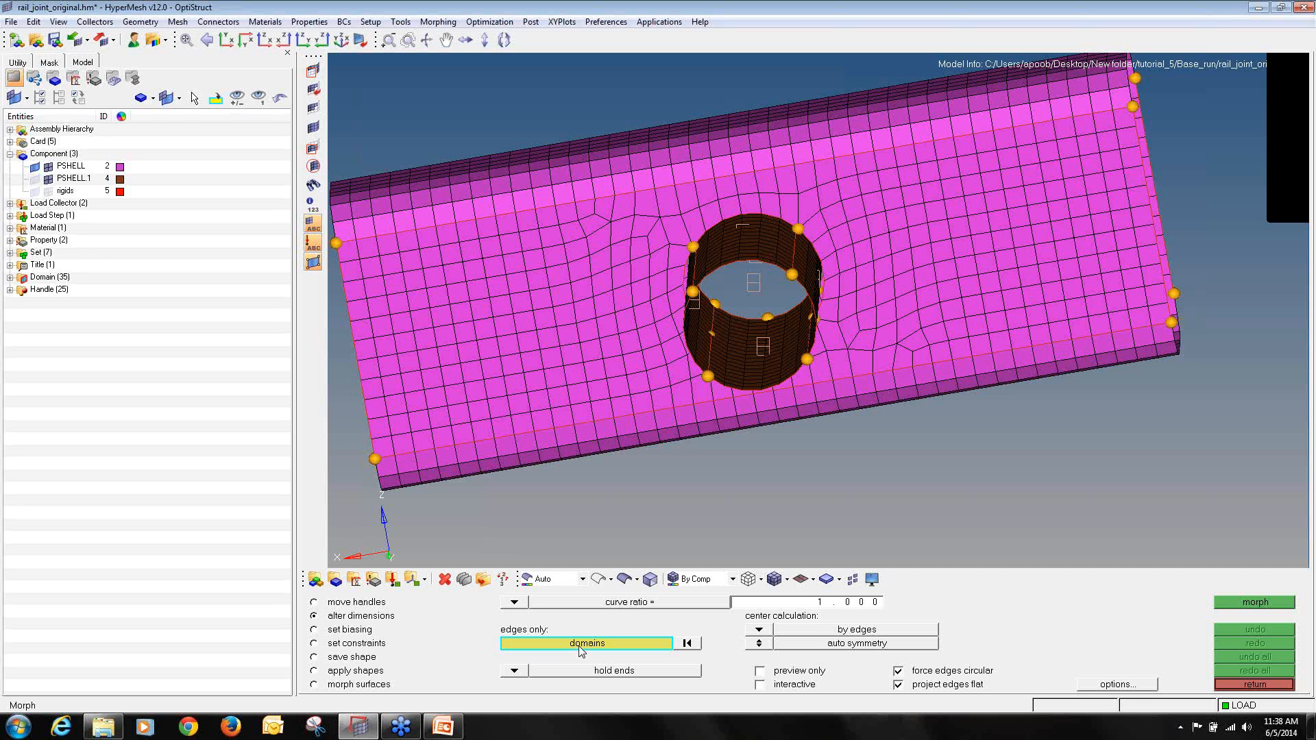
ctrl+drag(788, 438, 766, 498)
scroll(766, 499, up, 3)
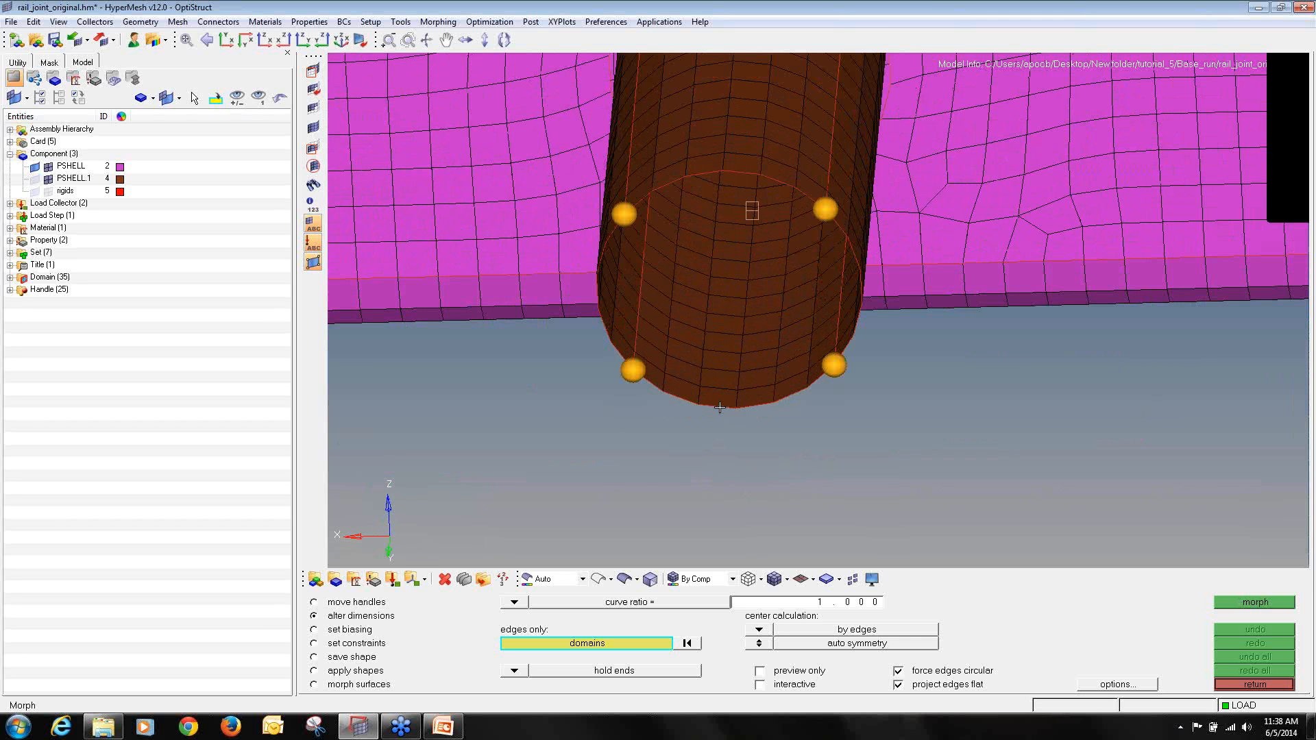
click(726, 407)
click(737, 175)
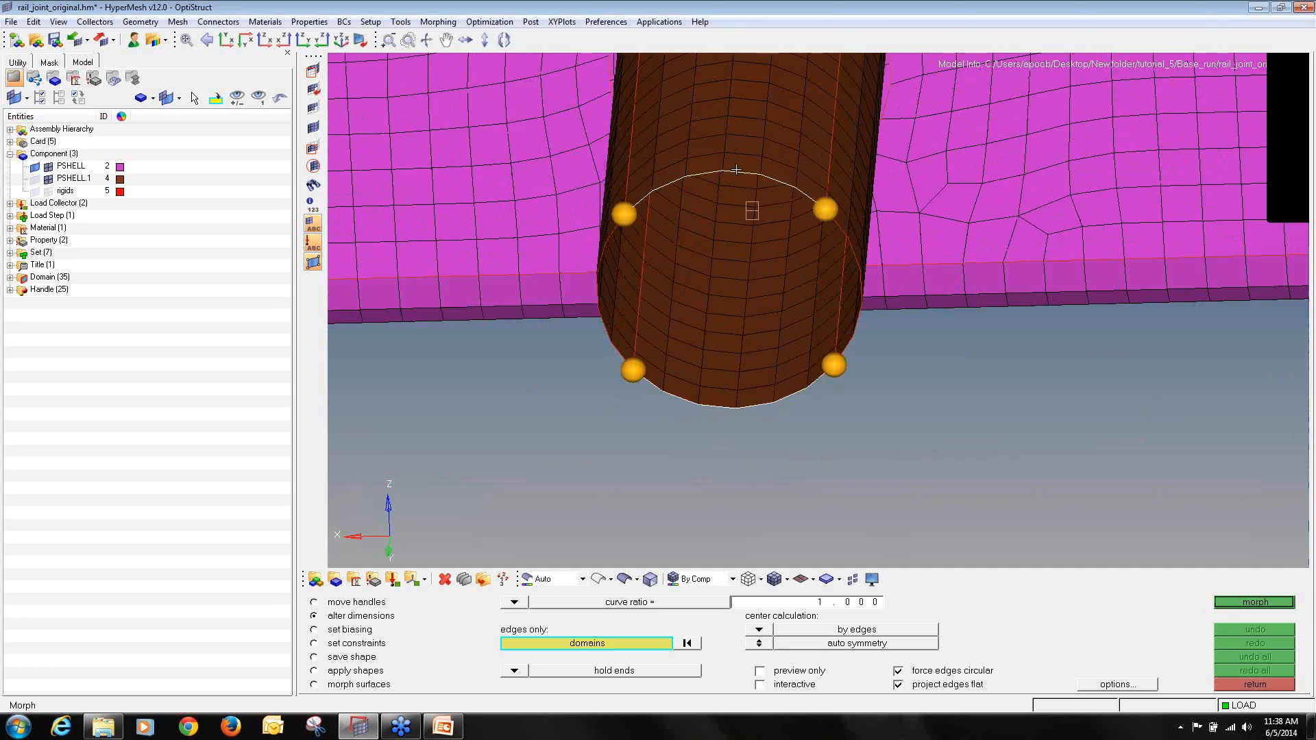
scroll(727, 198, down, 2)
ctrl+drag(728, 198, 775, 231)
scroll(775, 231, up, 6)
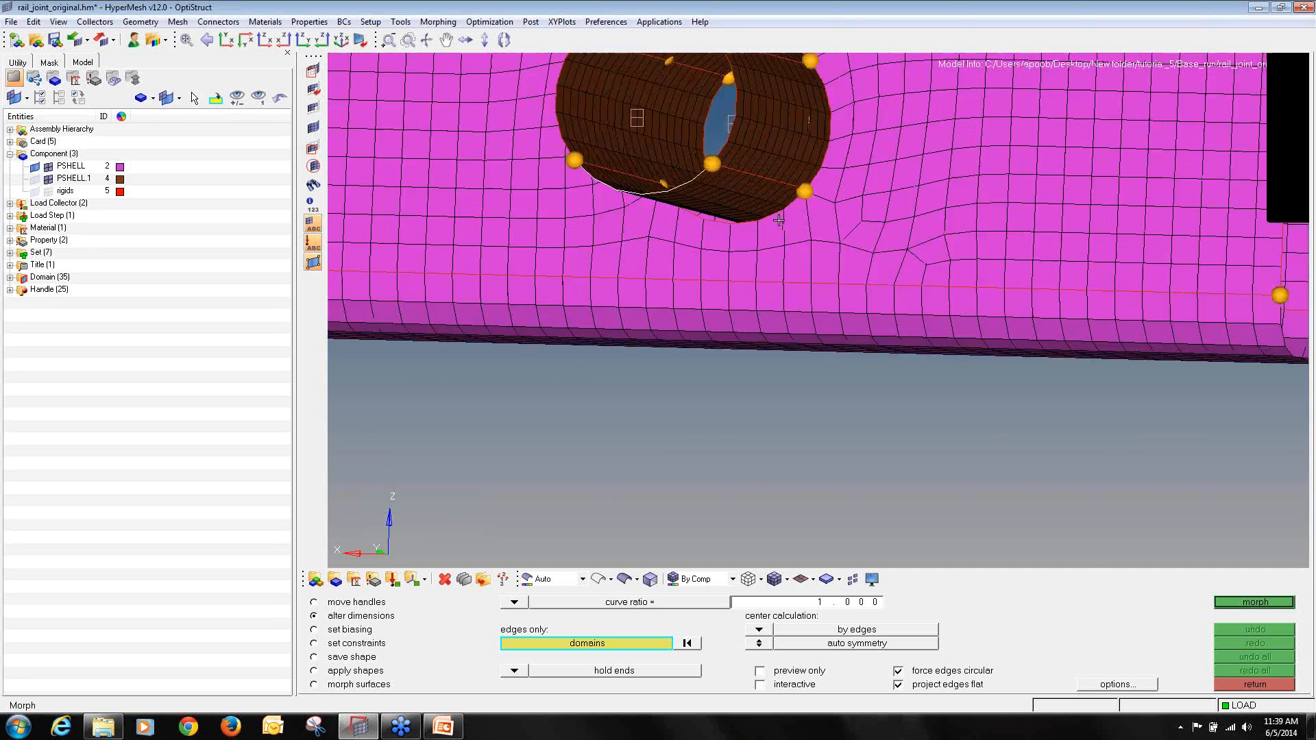
click(623, 231)
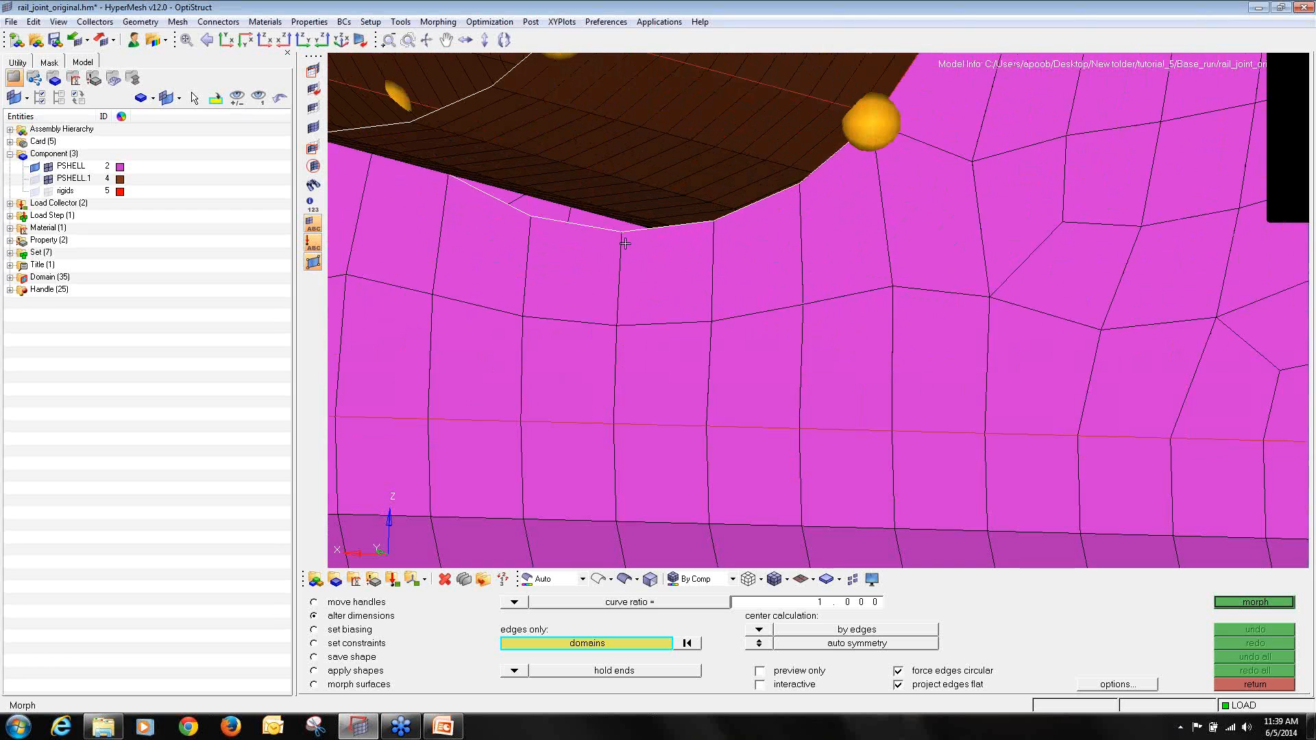
scroll(626, 240, down, 2)
scroll(626, 252, down, 2)
ctrl+drag(626, 252, 651, 206)
scroll(673, 91, up, 5)
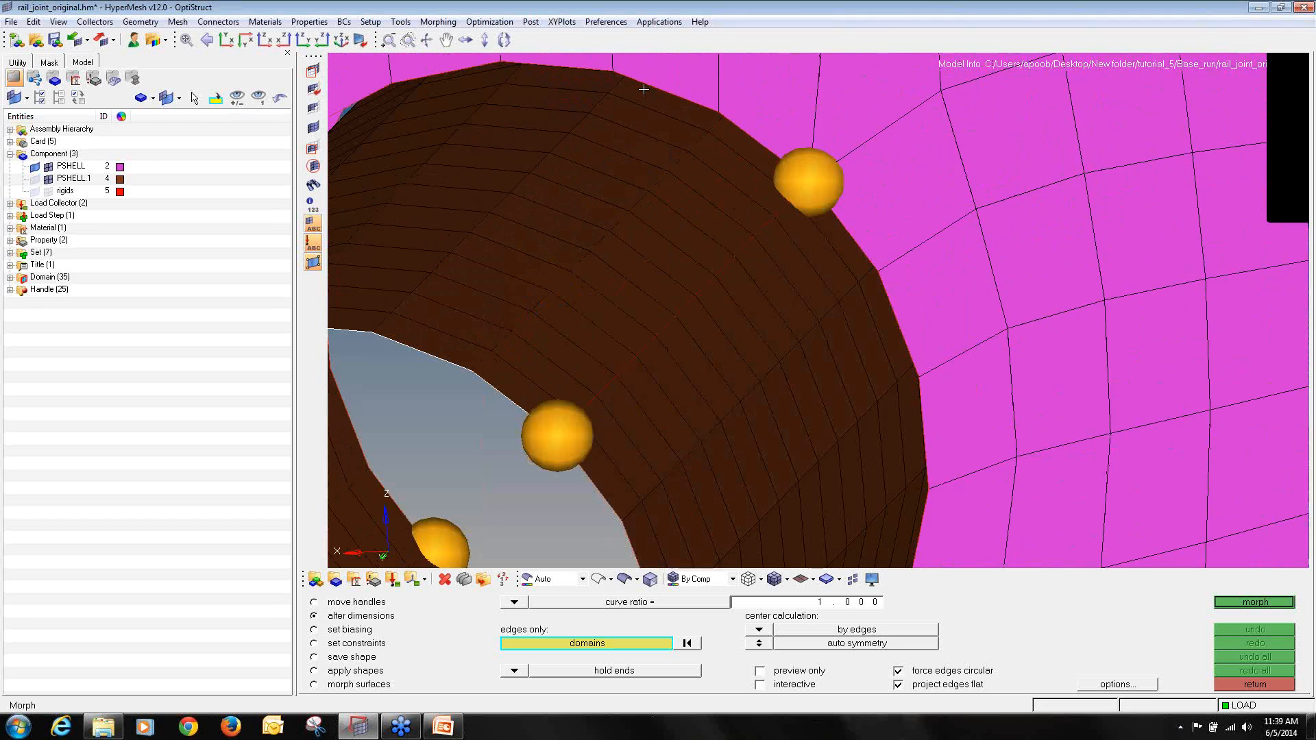
scroll(673, 91, down, 4)
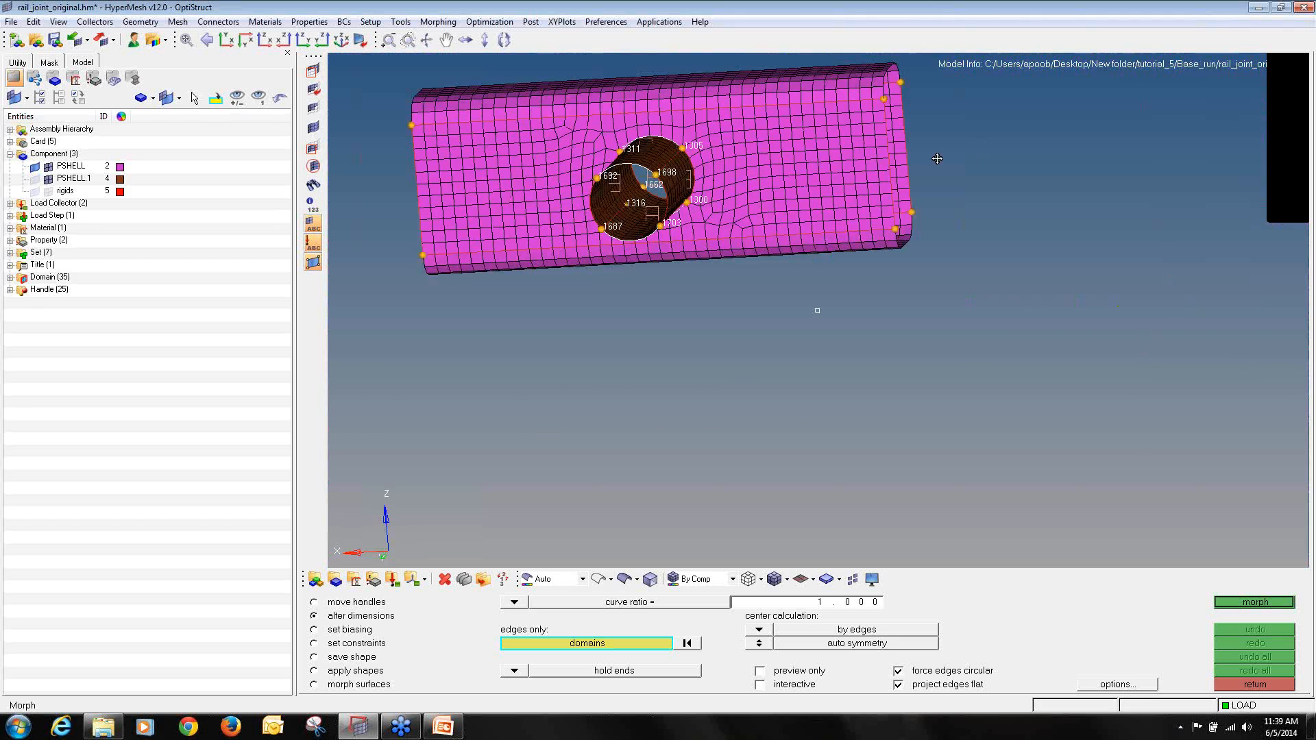
ctrl+drag(673, 91, 633, 295)
scroll(633, 296, up, 5)
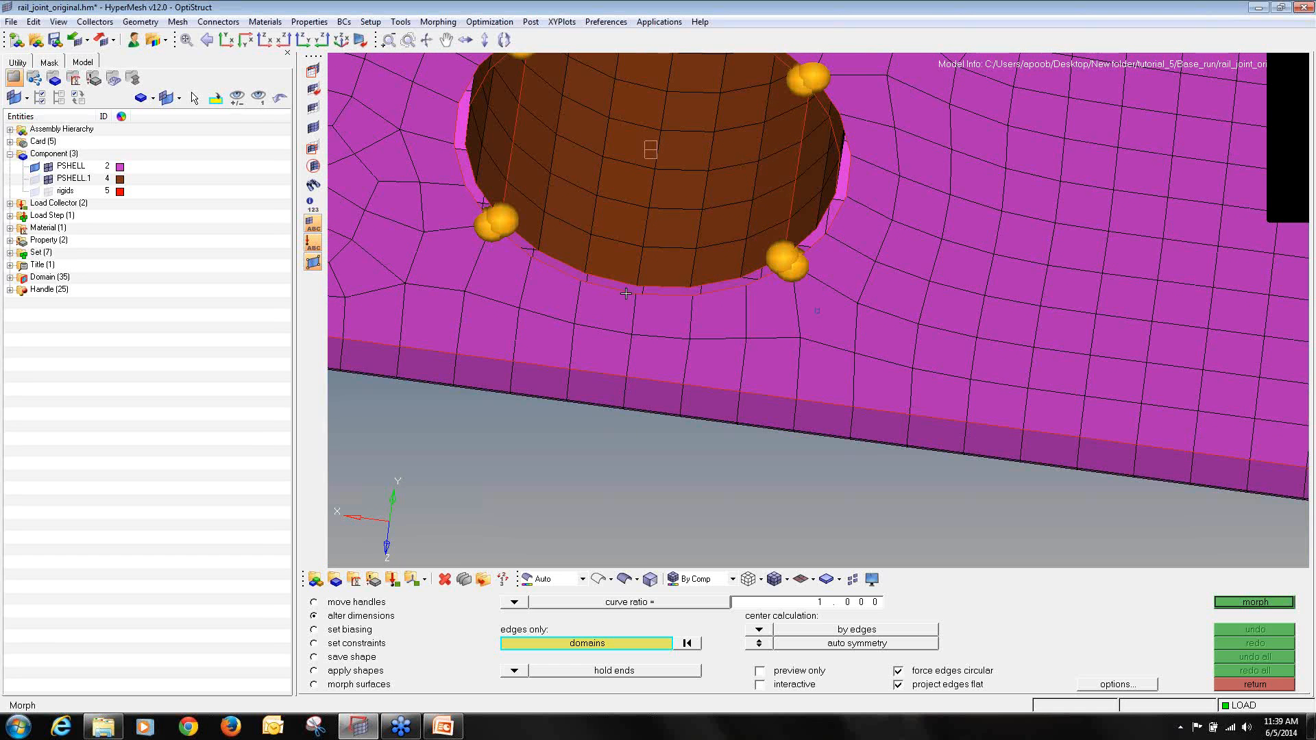
click(628, 281)
scroll(627, 282, down, 4)
ctrl+right_drag(627, 145, 597, 275)
scroll(596, 275, up, 6)
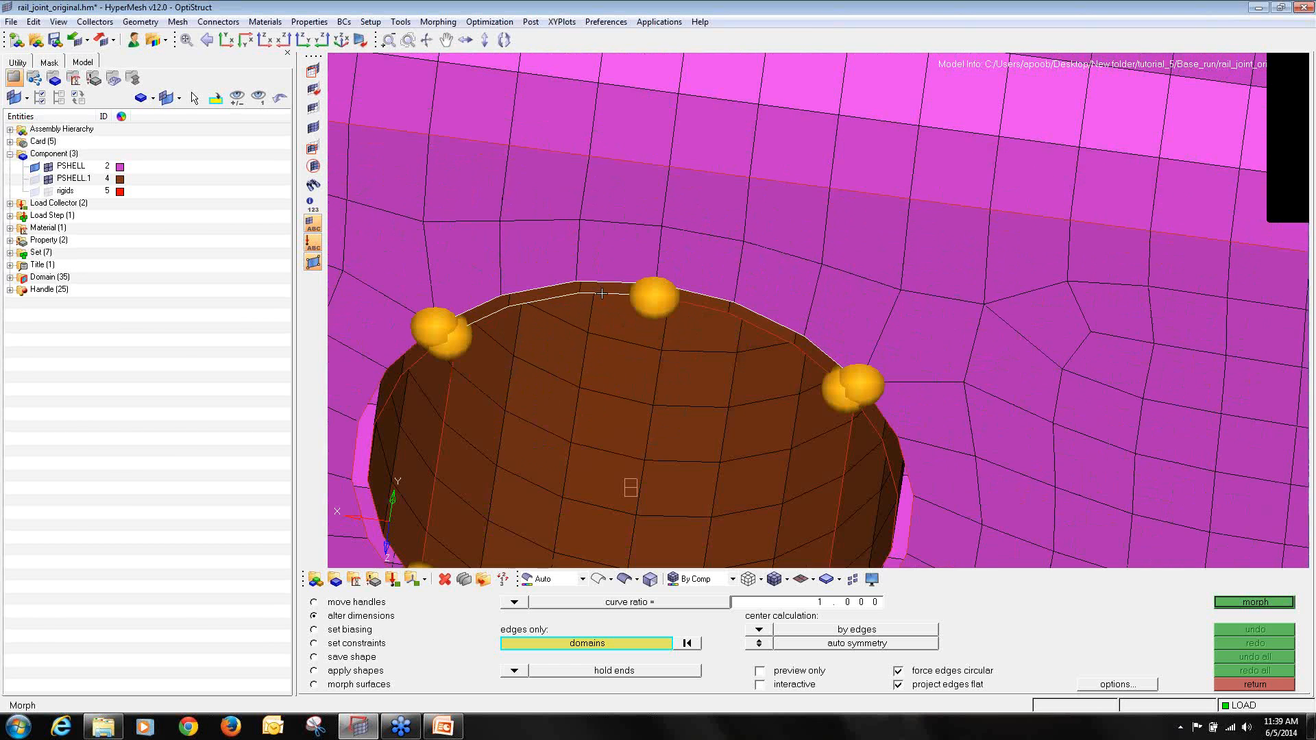
scroll(598, 281, down, 4)
scroll(652, 308, up, 5)
scroll(652, 307, down, 4)
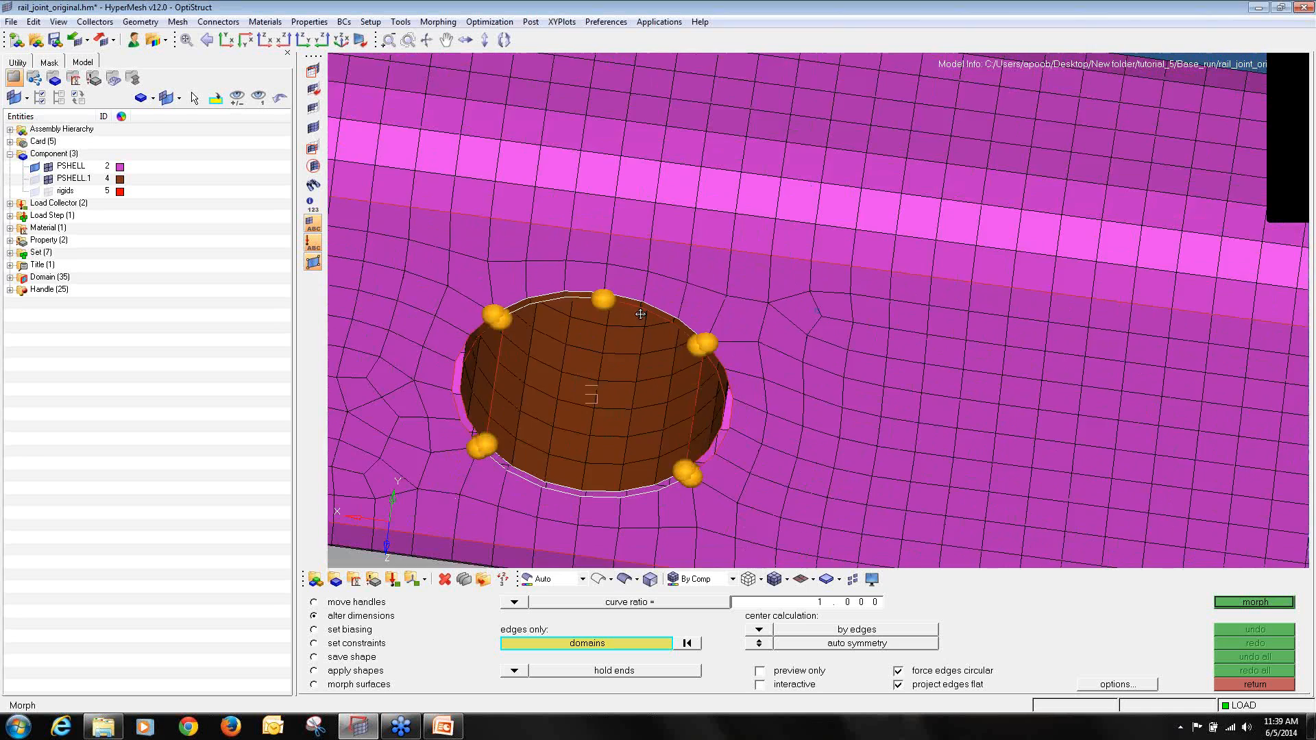
ctrl+drag(641, 307, 656, 238)
scroll(609, 290, up, 5)
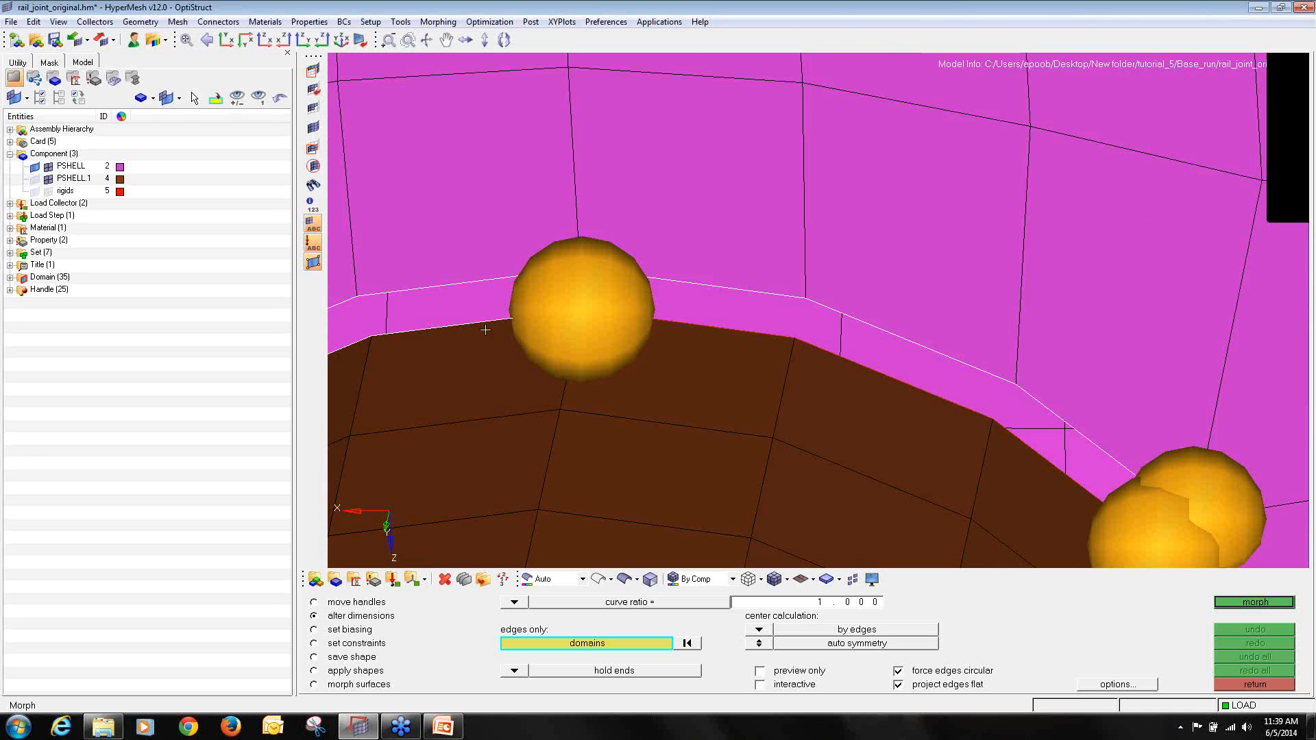
scroll(482, 319, down, 8)
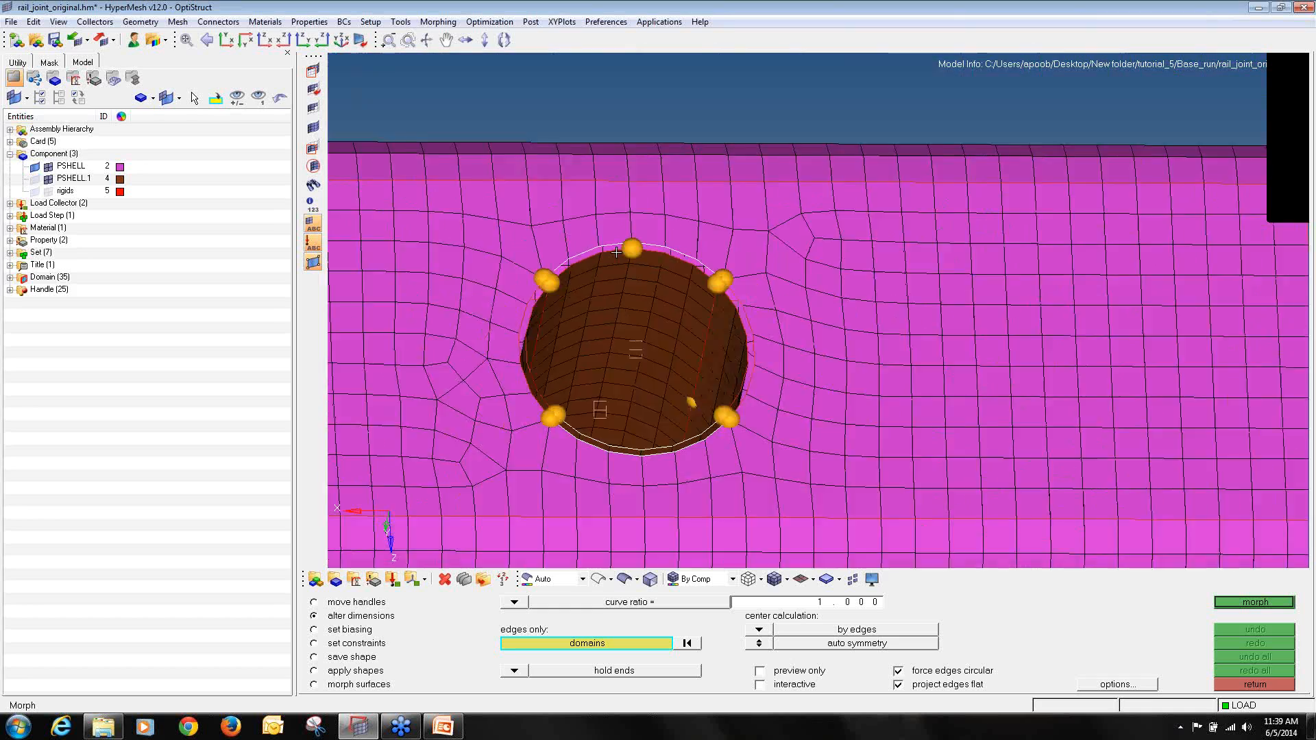
ctrl+drag(656, 252, 754, 329)
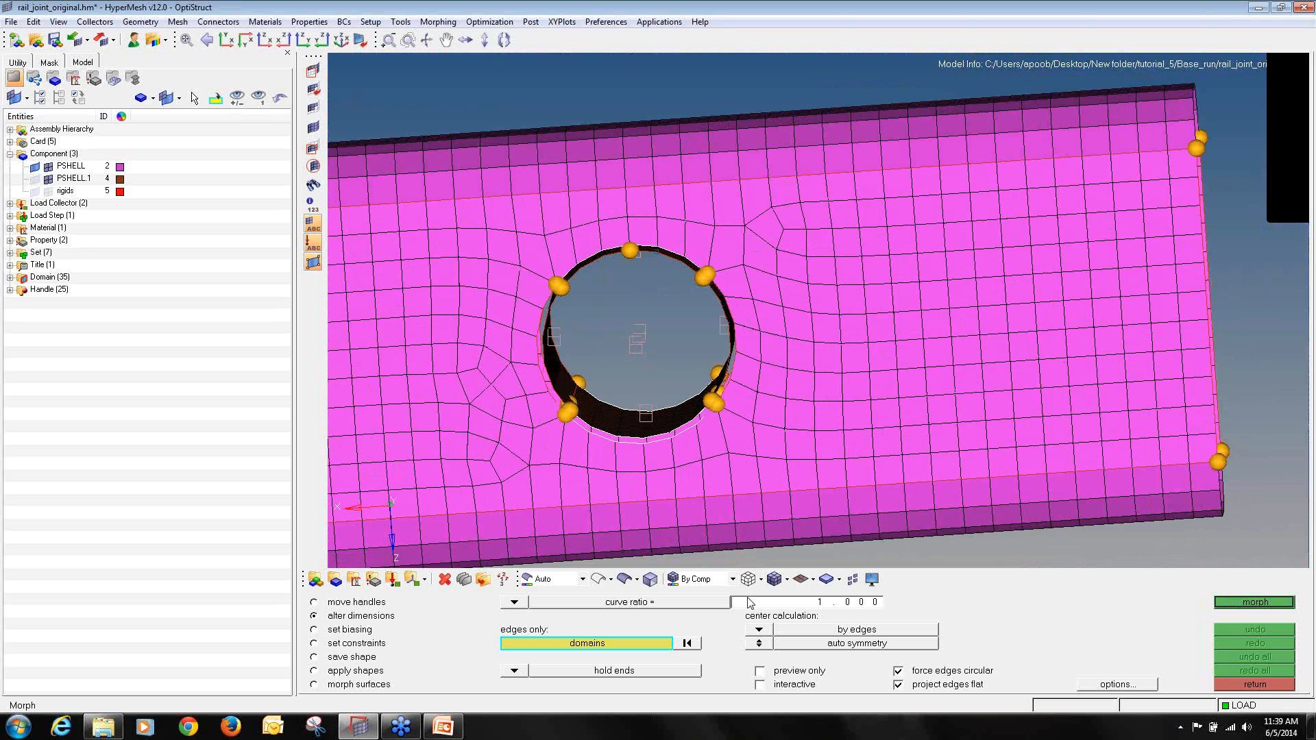
click(1267, 685)
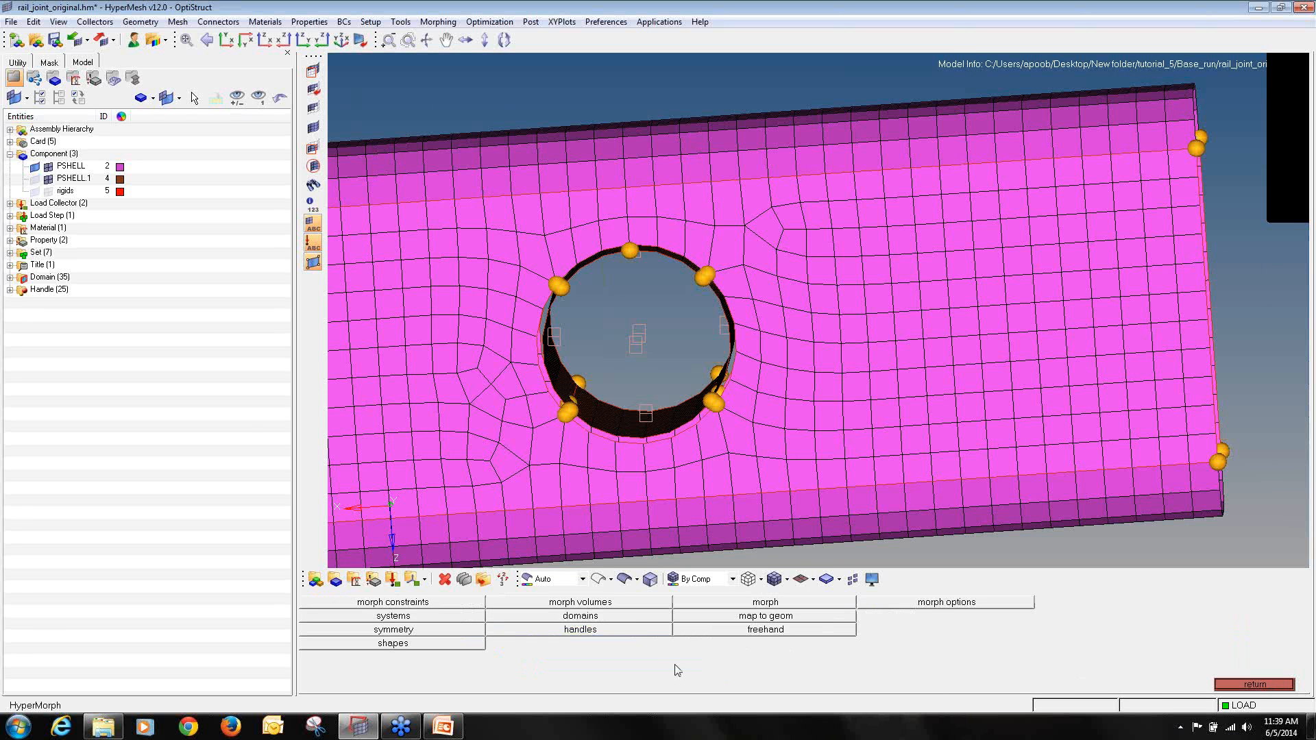
- Merge the two edge domains that meet at the middle handle on the tube's upper arc at the rail hole
click(635, 617)
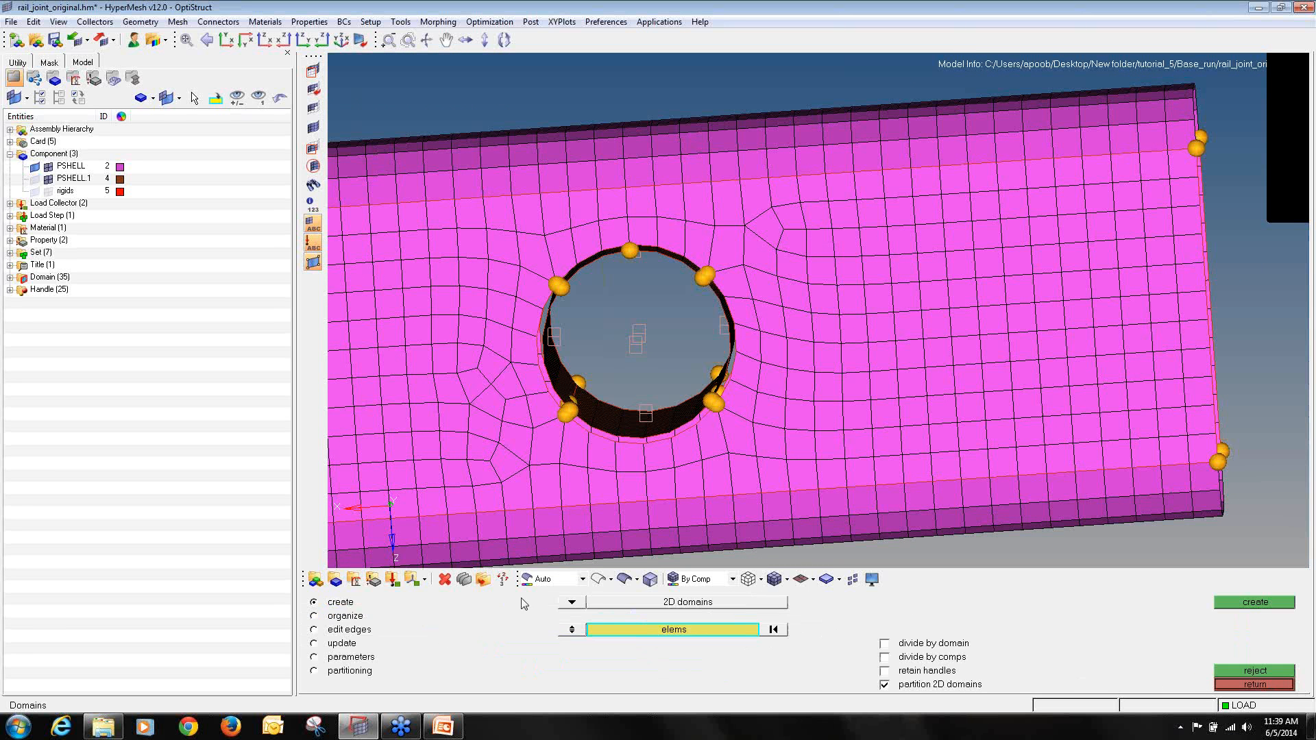
click(351, 630)
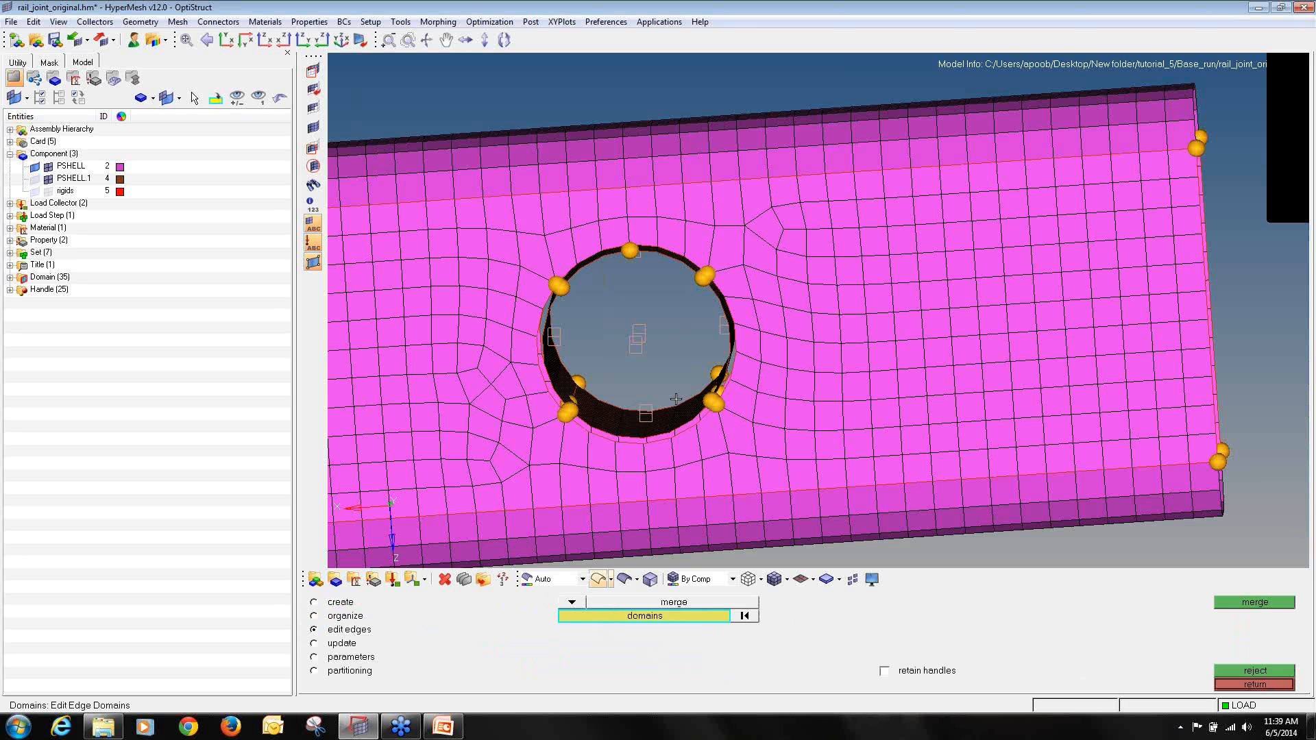
ctrl+right_drag(609, 266, 602, 295)
scroll(602, 295, up, 10)
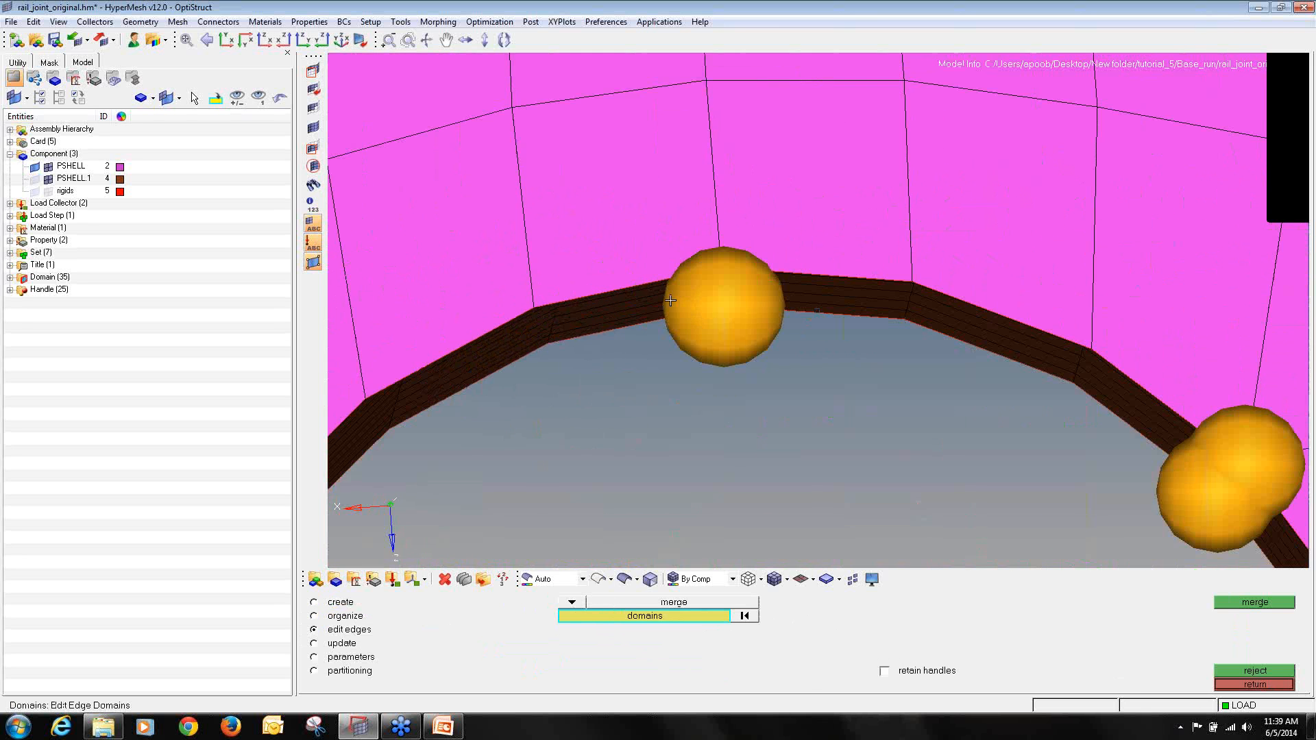
scroll(724, 340, down, 5)
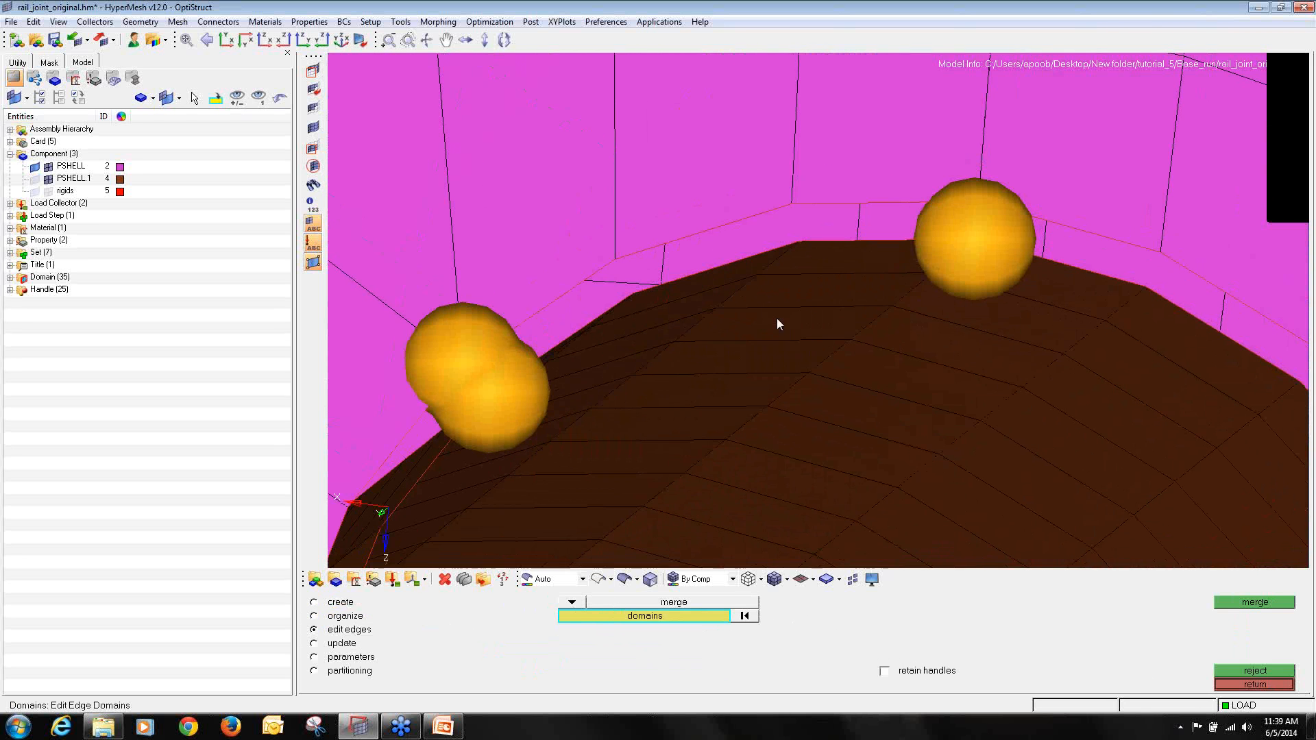
click(800, 240)
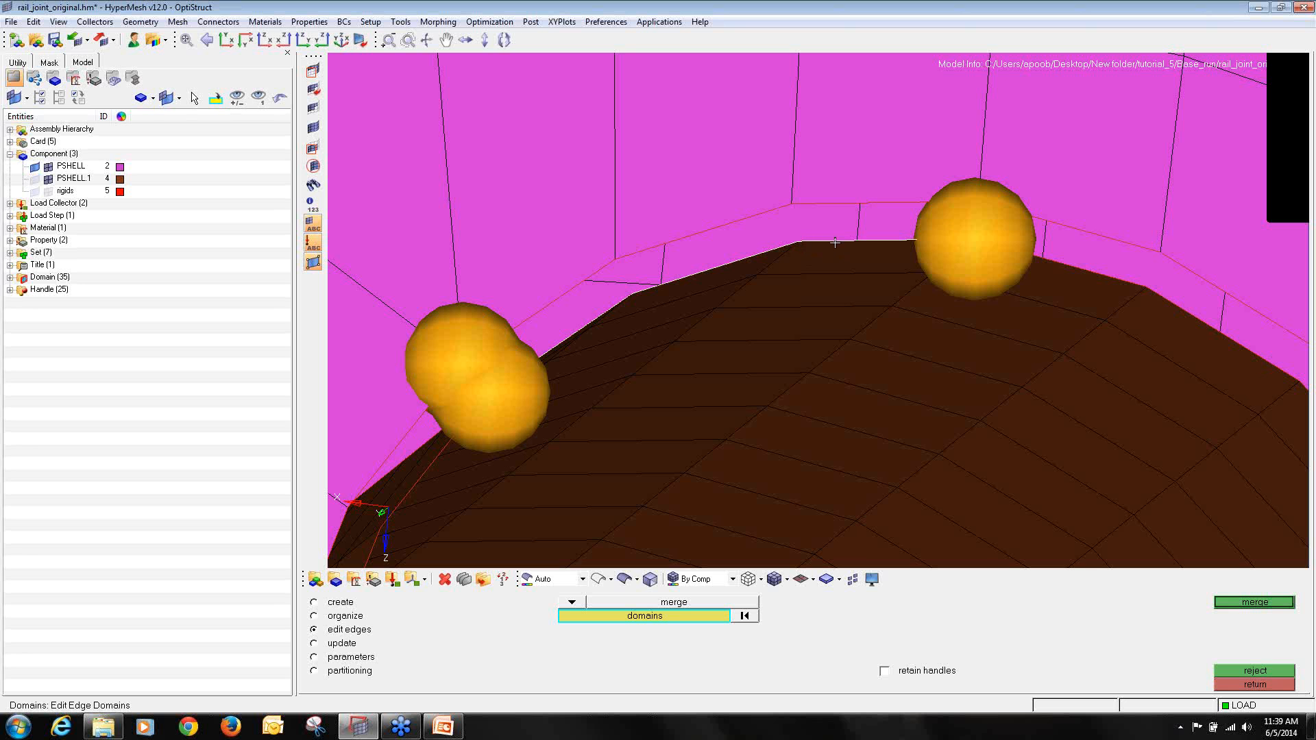
click(1062, 263)
scroll(925, 294, down, 4)
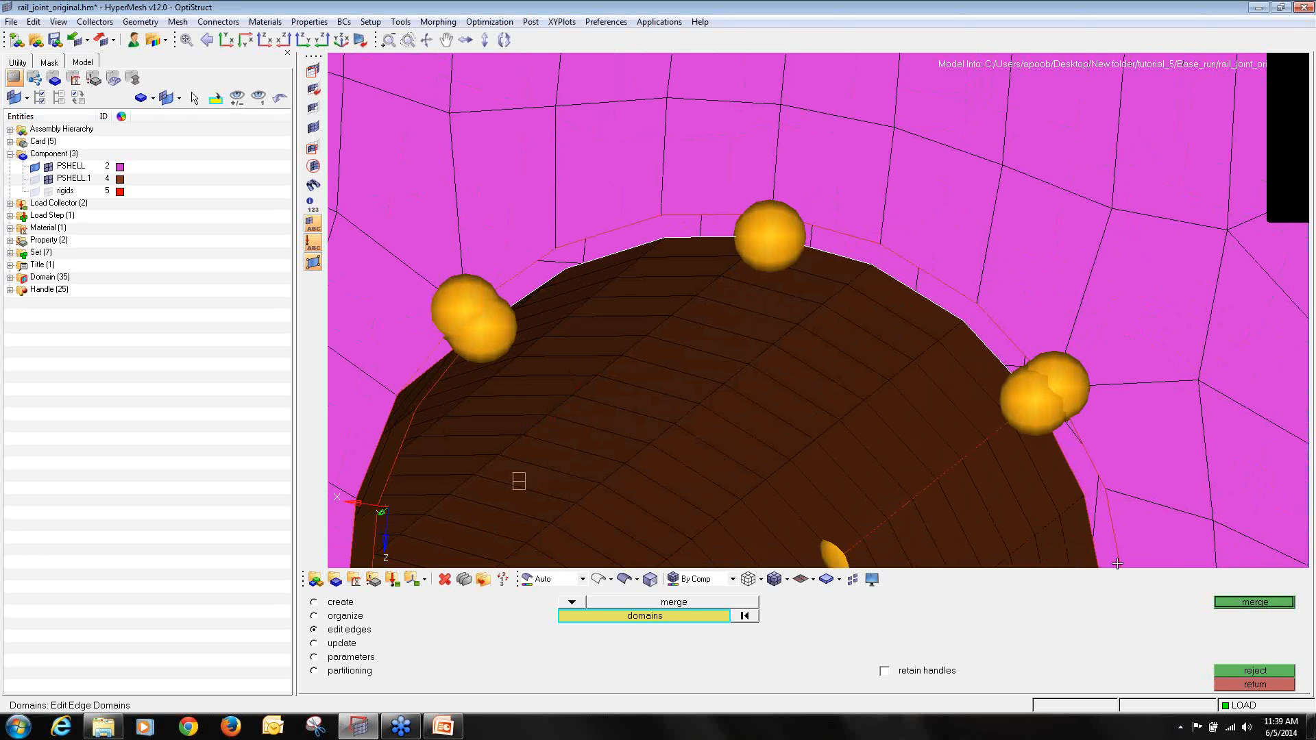
click(1241, 601)
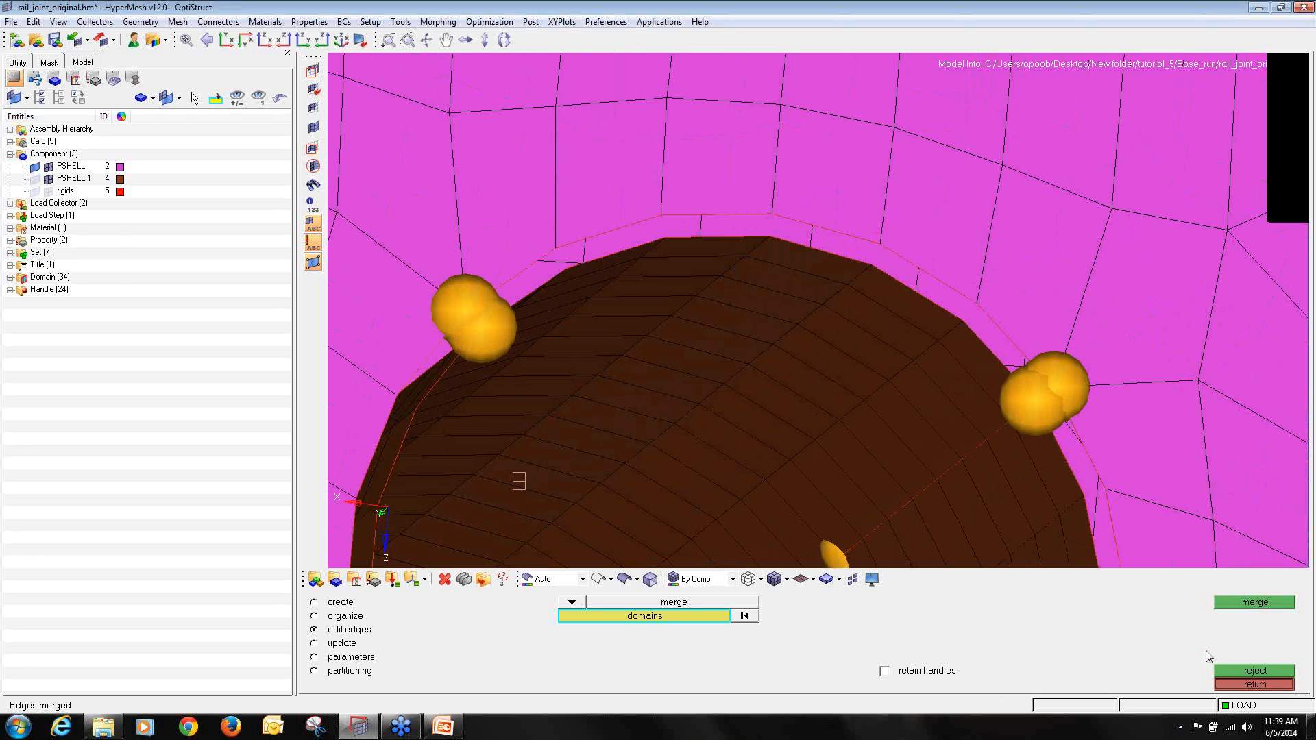
click(1288, 686)
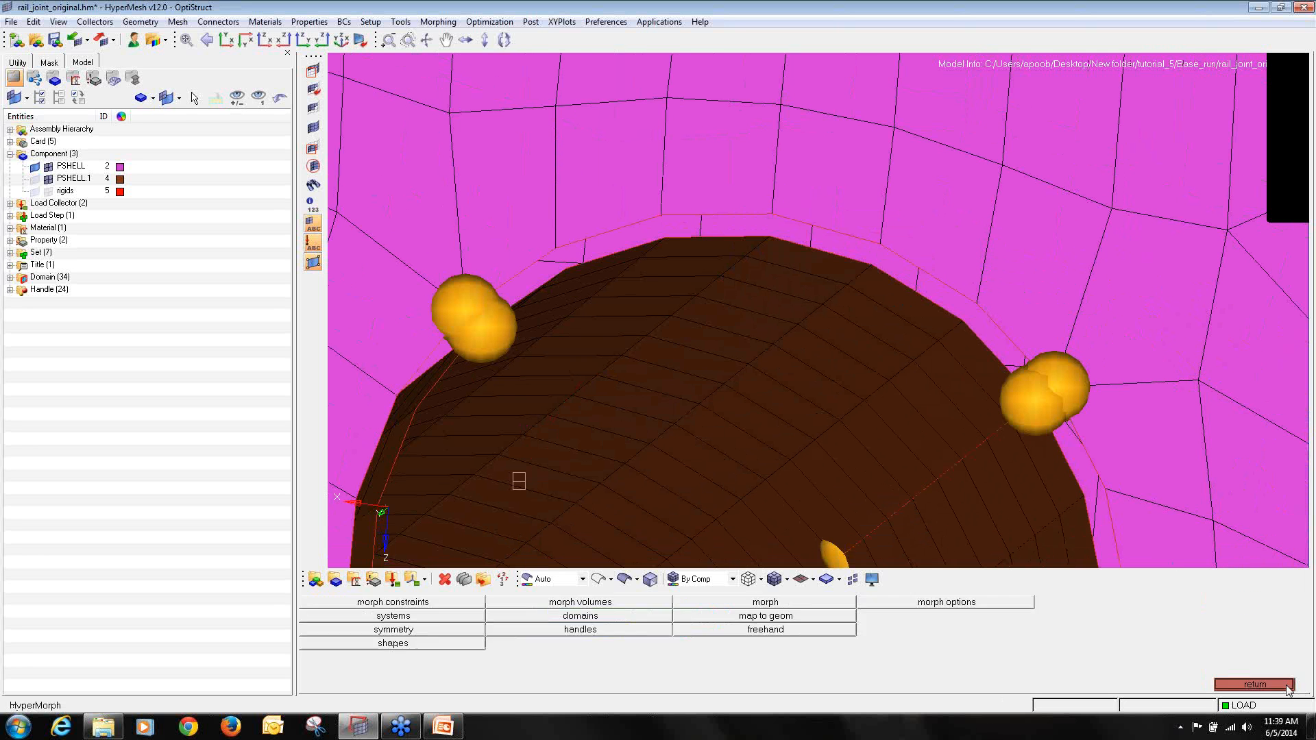
- Select the upper and lower edge domains around the hole in the rail's rear wall for the curve ratio morph
click(781, 603)
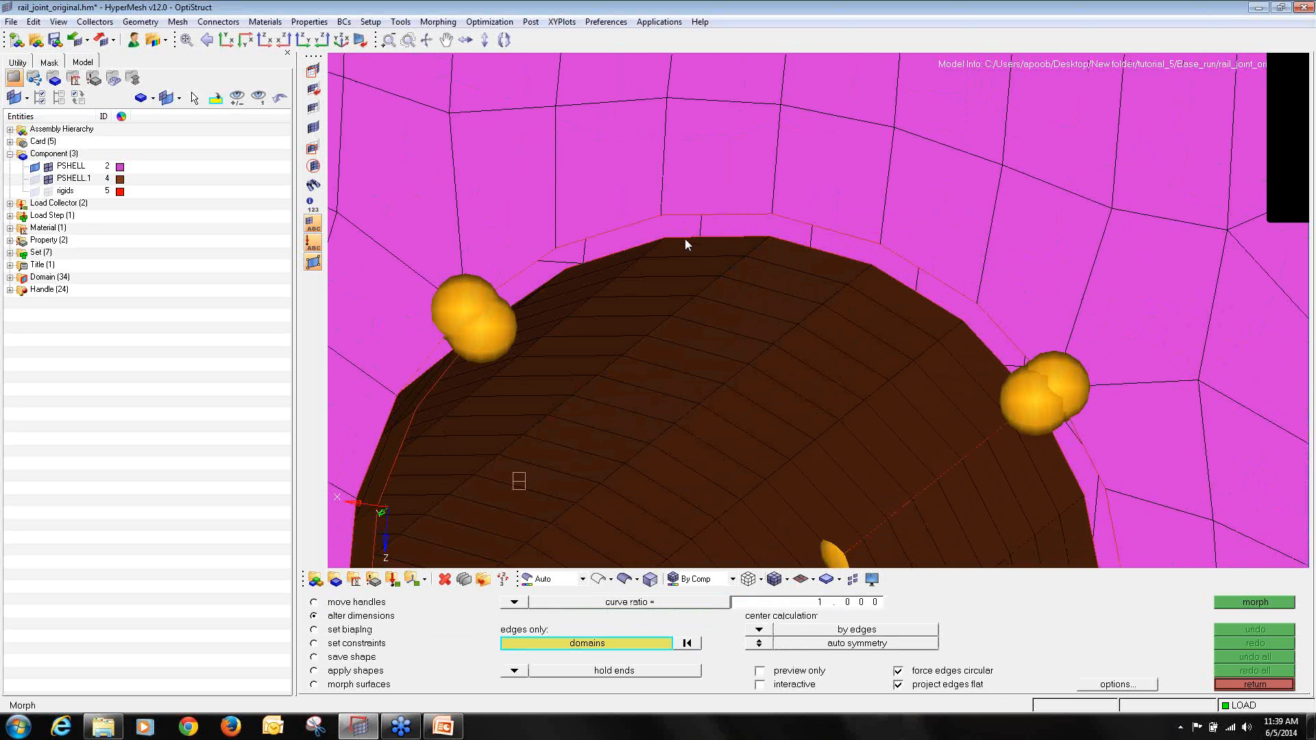
click(692, 216)
scroll(699, 274, down, 3)
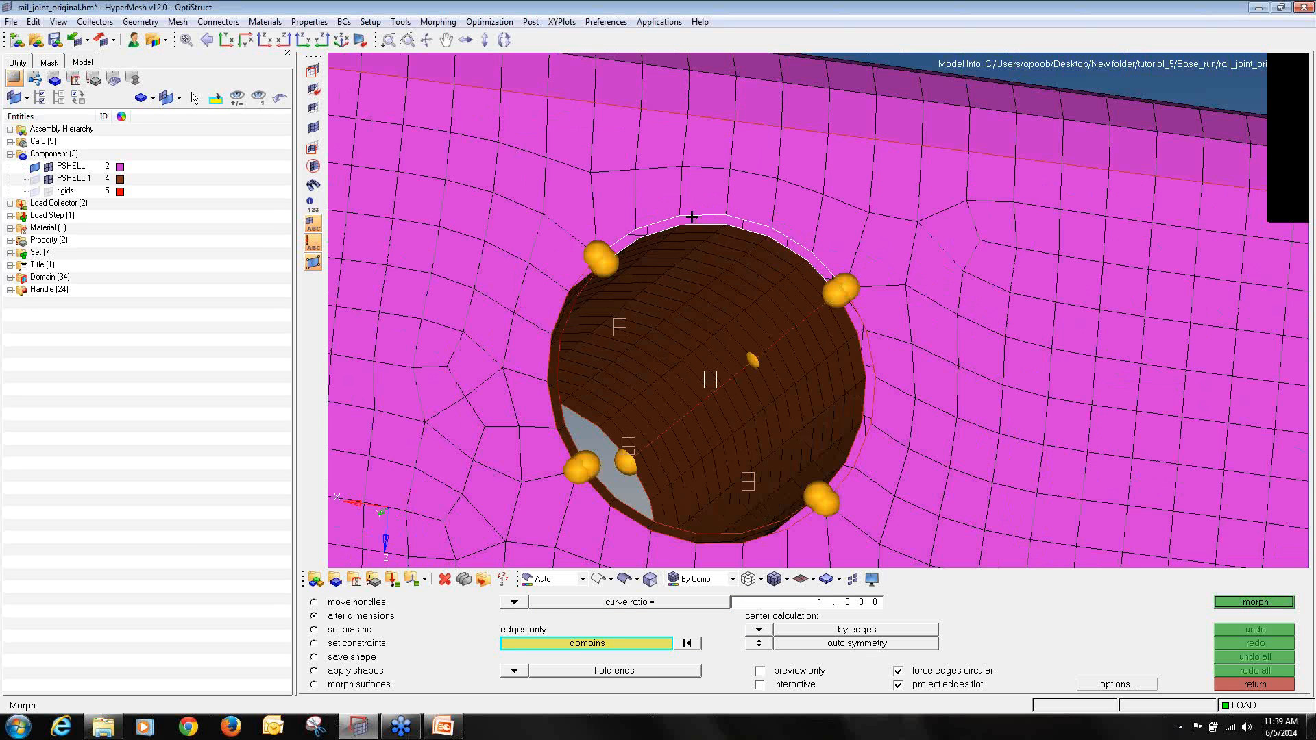
scroll(709, 545, up, 4)
click(710, 549)
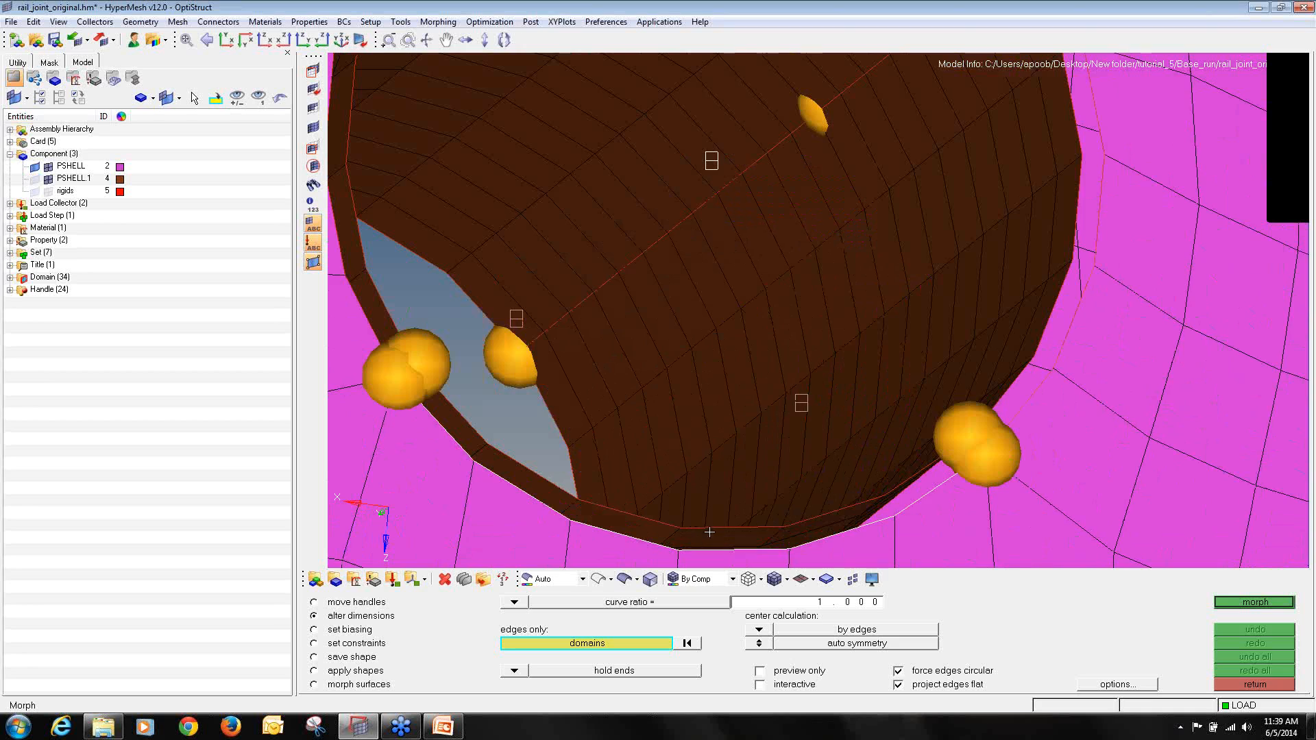
- Add the upper and lower edge domains where the tube meets the rail's front wall to the morph selection
scroll(709, 545, down, 4)
scroll(665, 416, up, 2)
ctrl+drag(665, 416, 750, 315)
ctrl+scroll(741, 401, down, 4)
scroll(751, 315, up, 5)
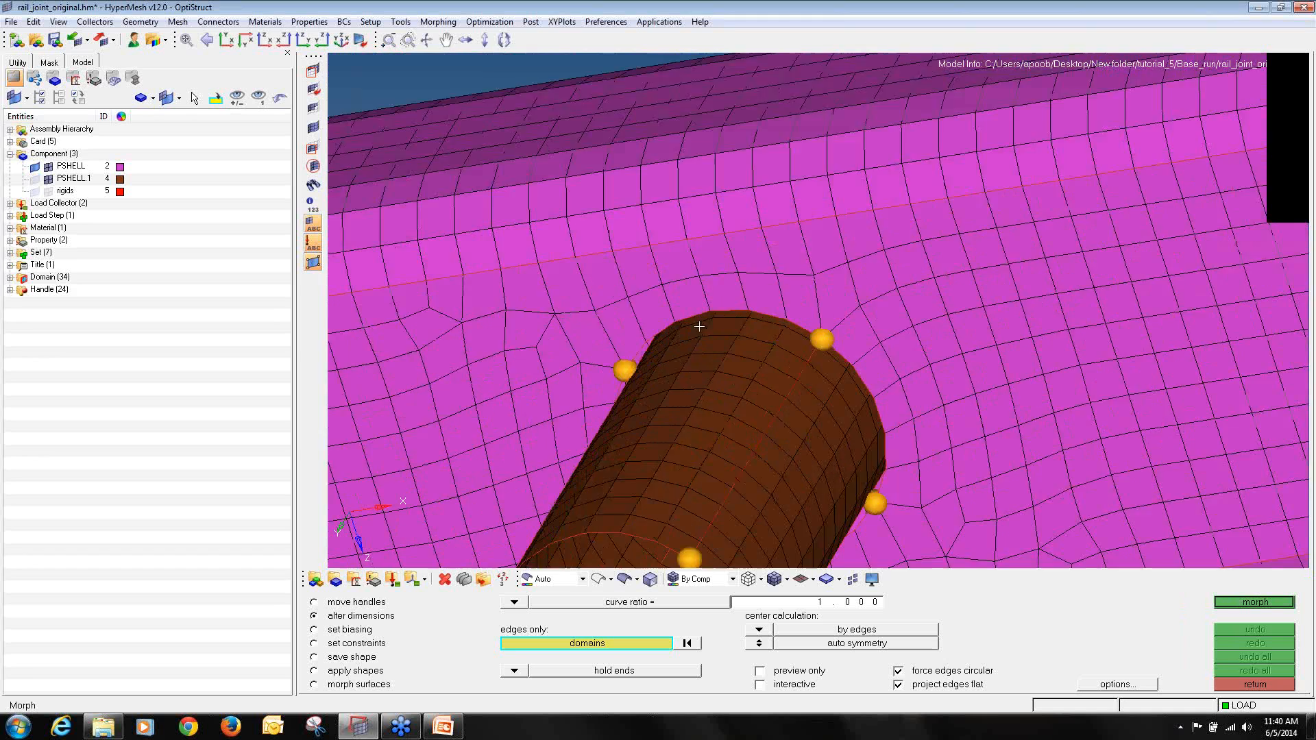
click(755, 293)
scroll(755, 293, down, 4)
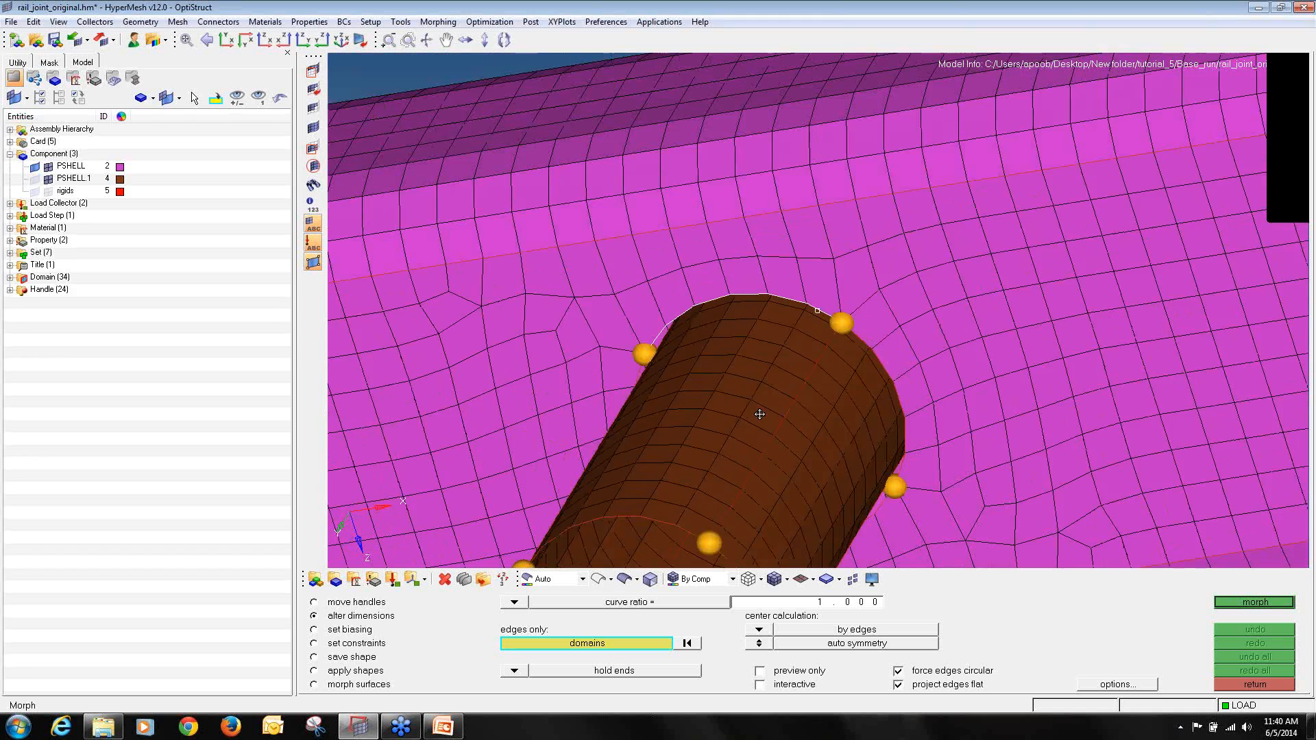
ctrl+drag(759, 426, 758, 405)
ctrl+right_drag(785, 552, 764, 411)
scroll(774, 458, up, 2)
ctrl+scroll(774, 457, up, 3)
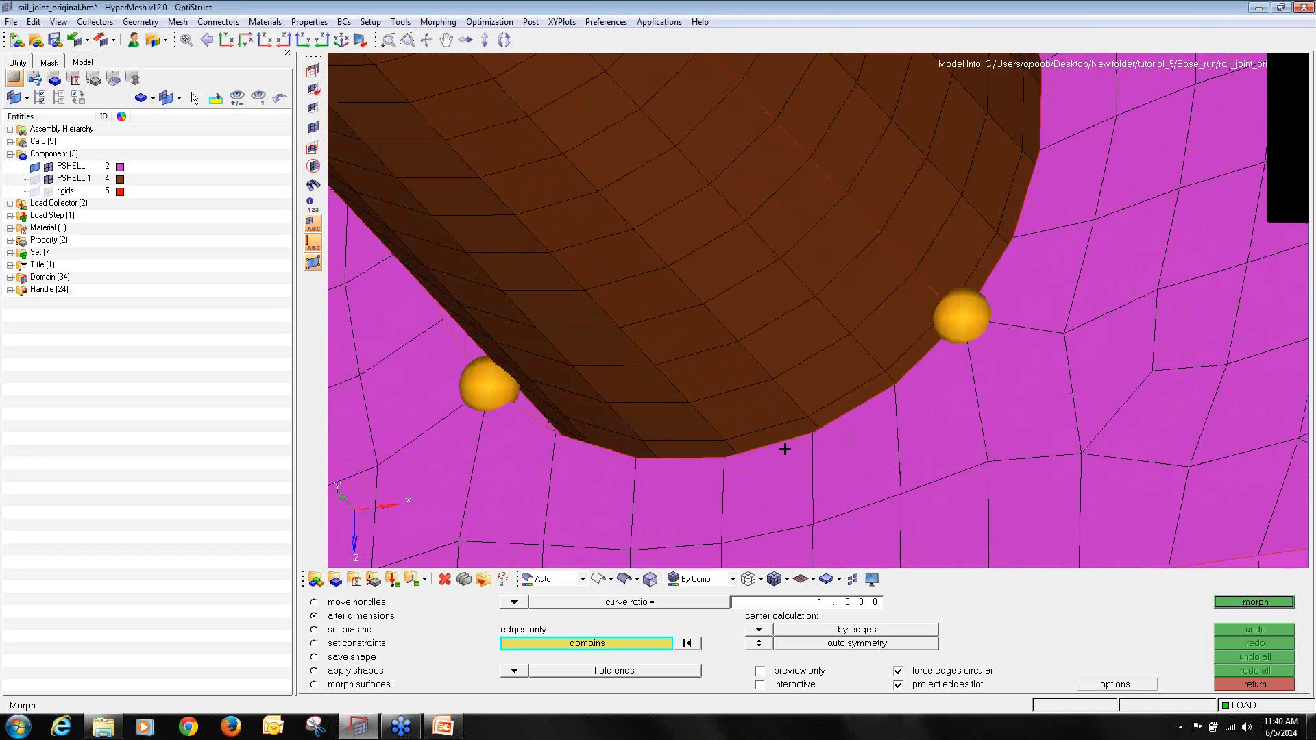
click(785, 442)
- Add the upper and lower edge domains at the tube's free end and check the selection in wireframe display
ctrl+scroll(739, 434, down, 10)
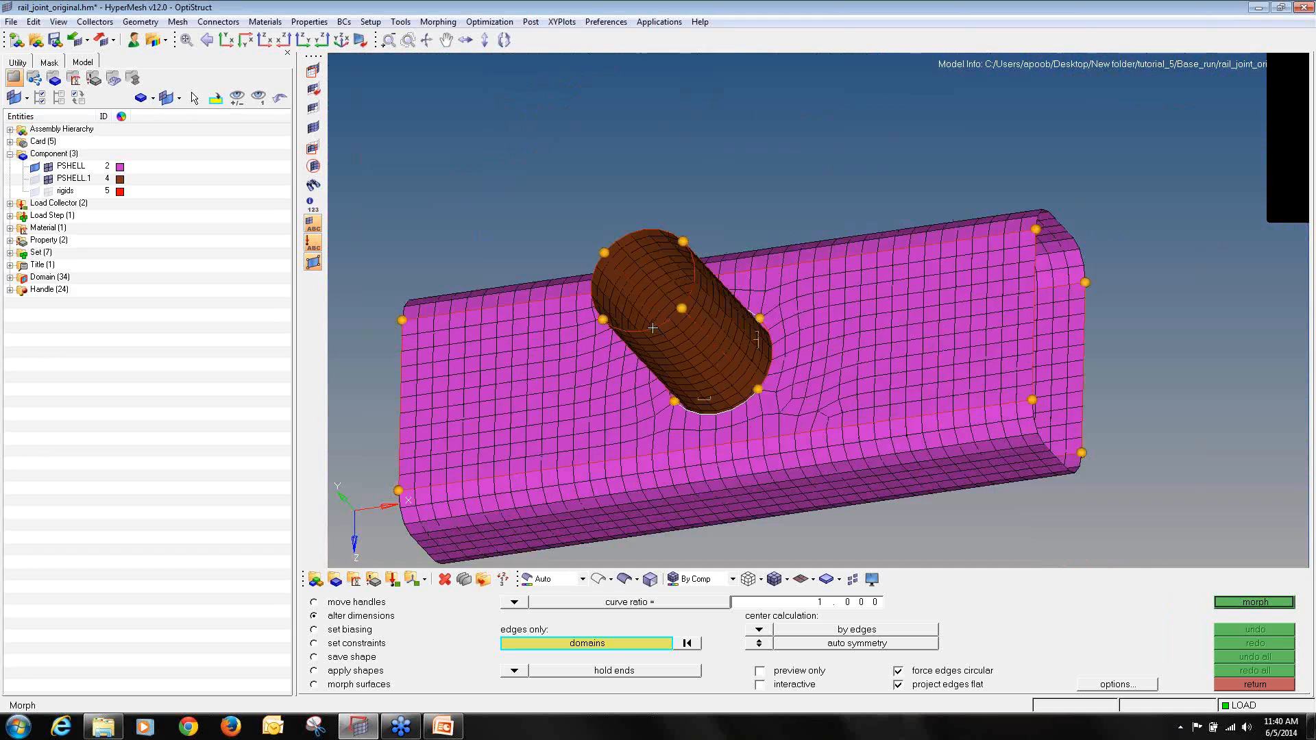
click(650, 329)
click(650, 229)
ctrl+drag(650, 229, 642, 412)
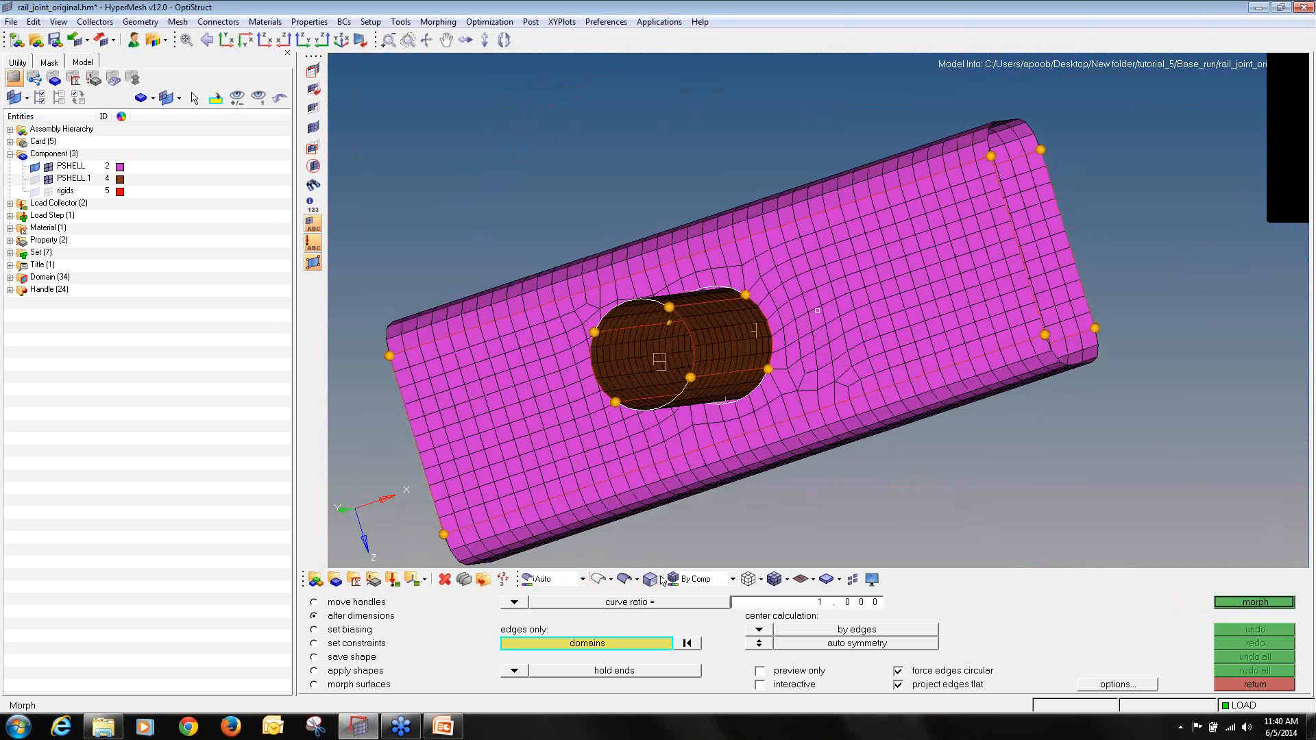
click(748, 579)
mouse_move(878, 315)
ctrl+mouse_down()
mouse_move(862, 369)
mouse_move(774, 327)
ctrl+mouse_up()
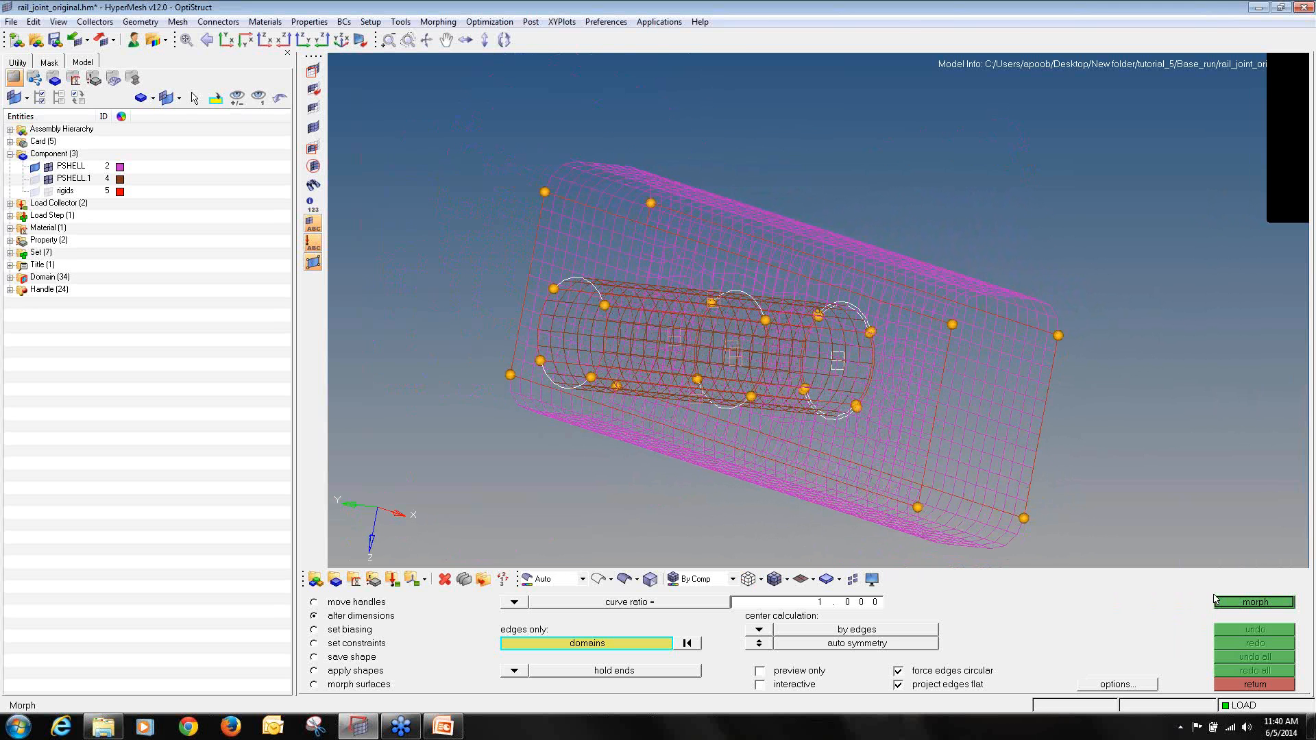
- Morph the selected upper and lower edge domains with a curve ratio of 20
click(825, 604)
text(20)
click(1234, 603)
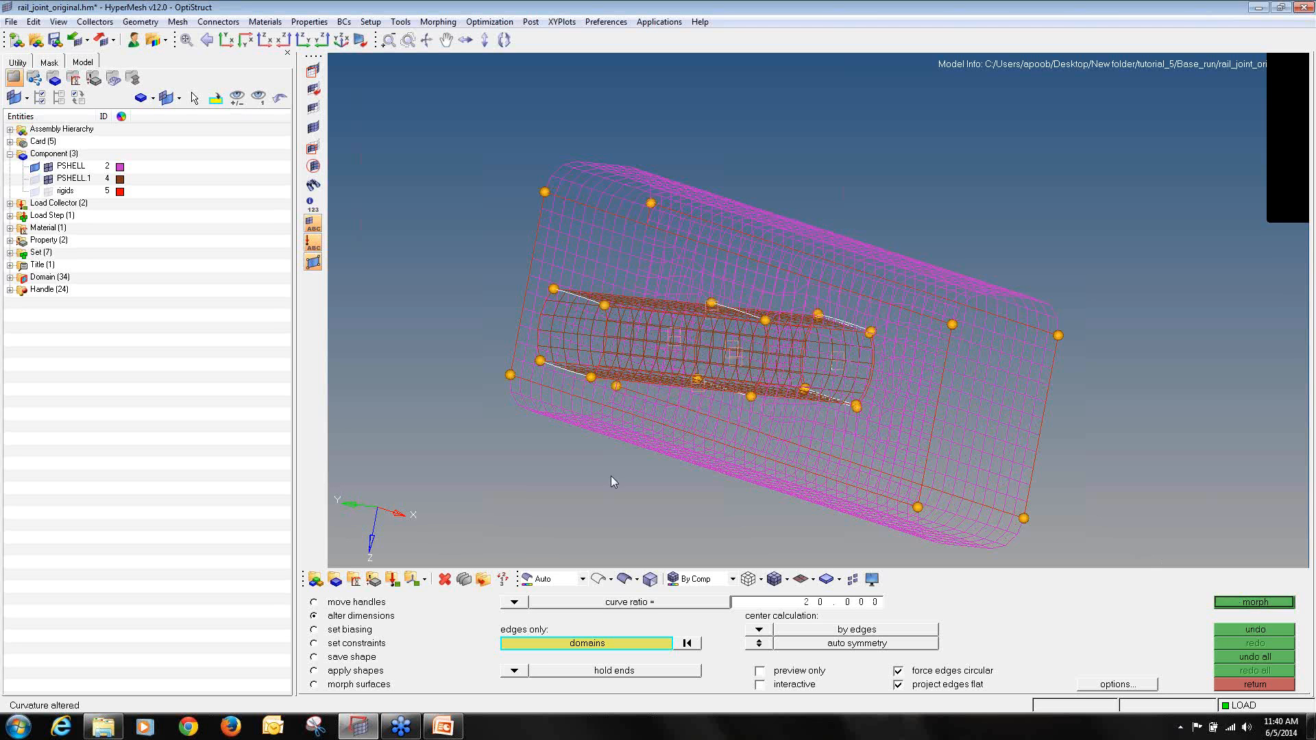
- Save the morphed geometry as a red shape named shape1, stored as node perturbations
click(362, 658)
click(739, 604)
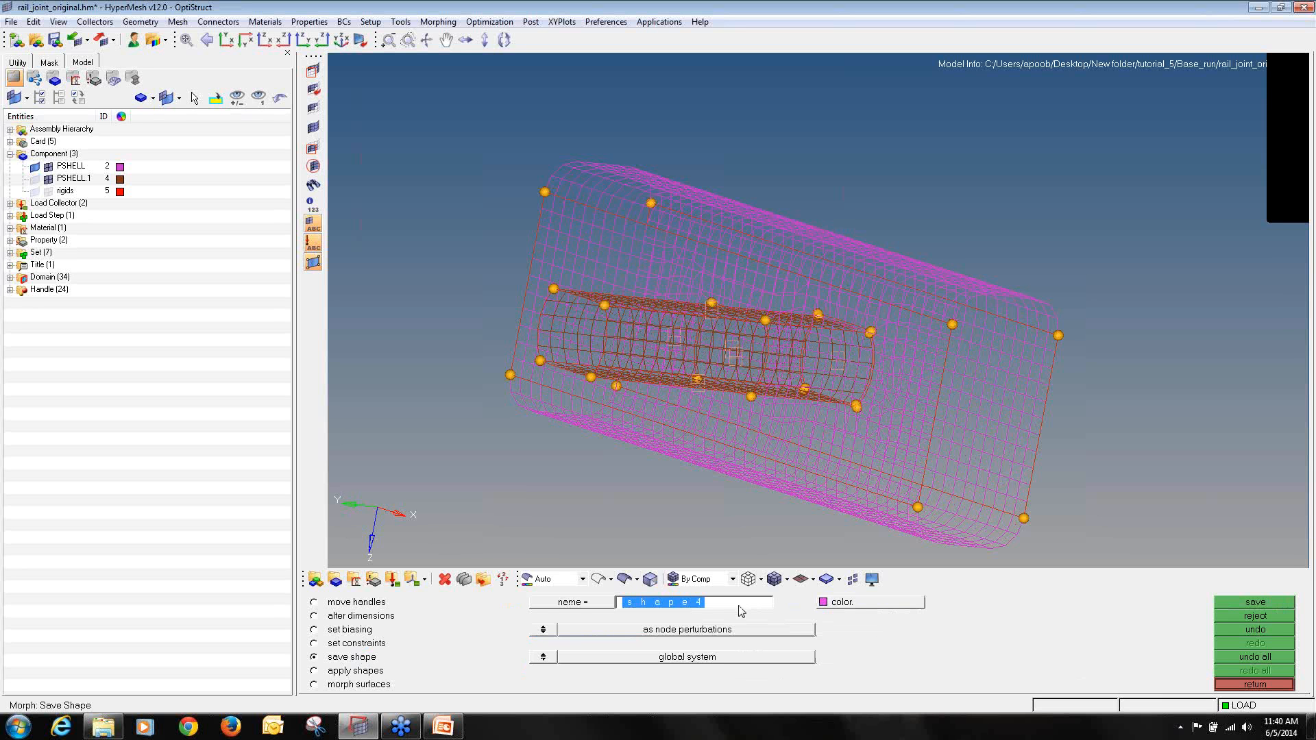
click(739, 606)
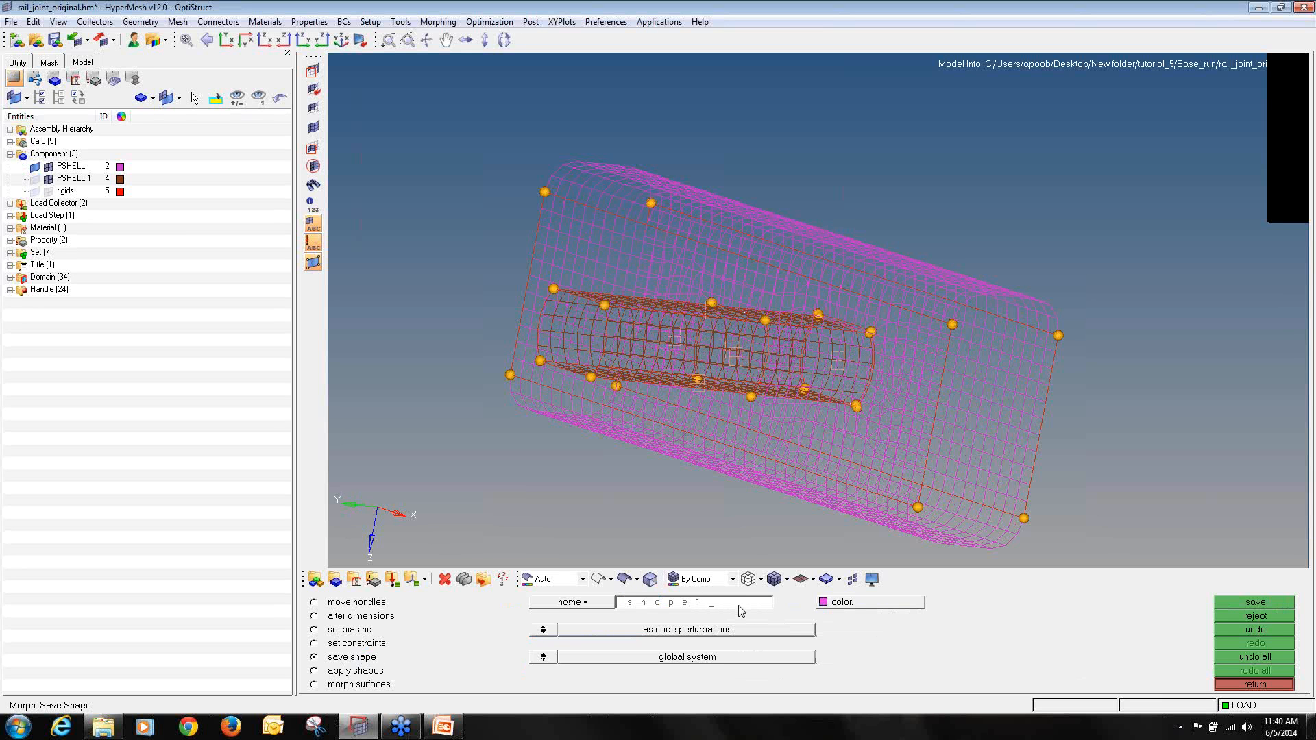
click(845, 602)
click(833, 569)
click(547, 634)
click(1272, 600)
- Undo all morphs, hide shape1, and return the model to shaded display with mesh lines
click(1270, 657)
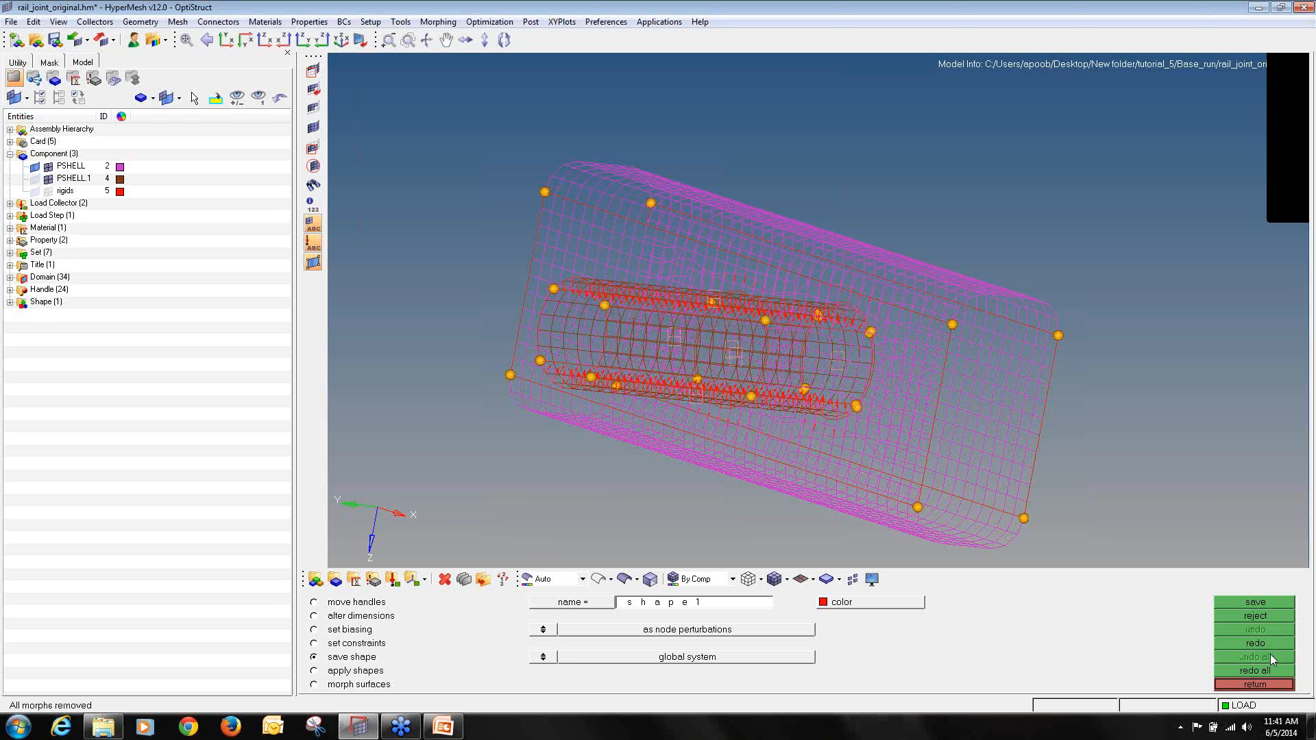
click(9, 301)
click(34, 317)
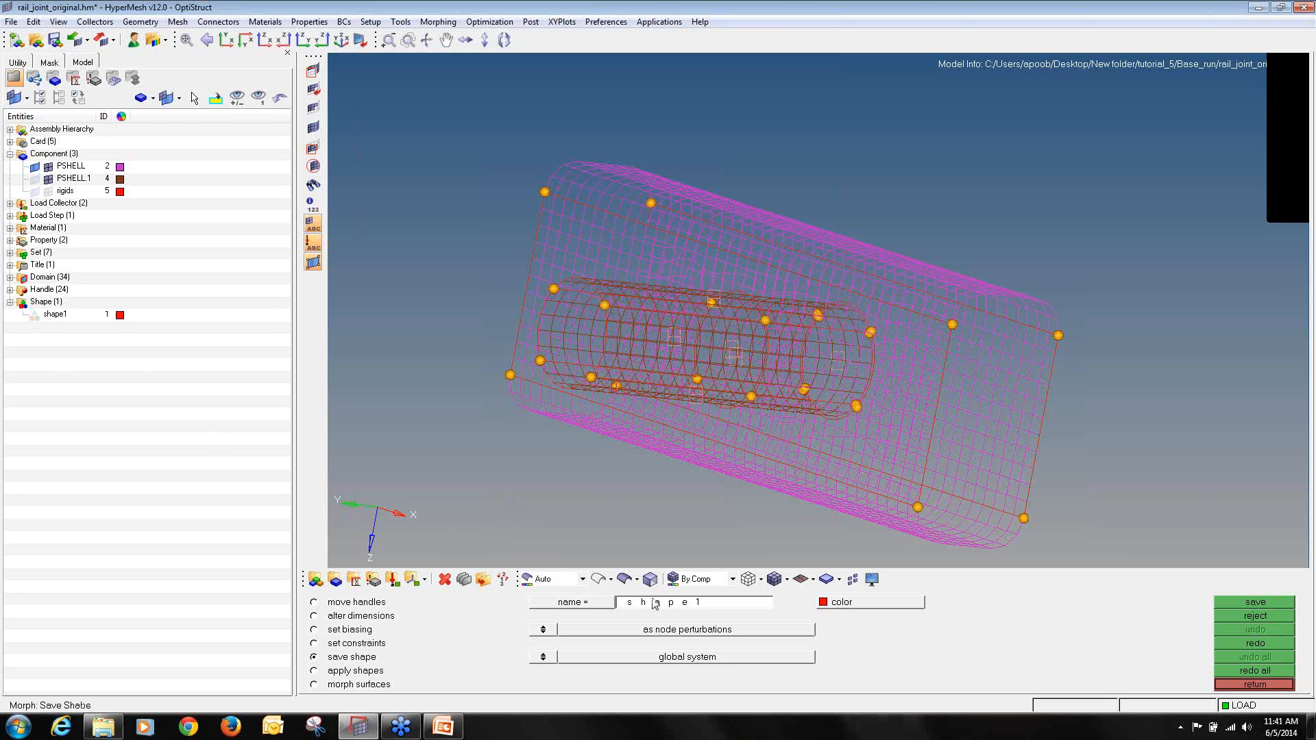
click(774, 581)
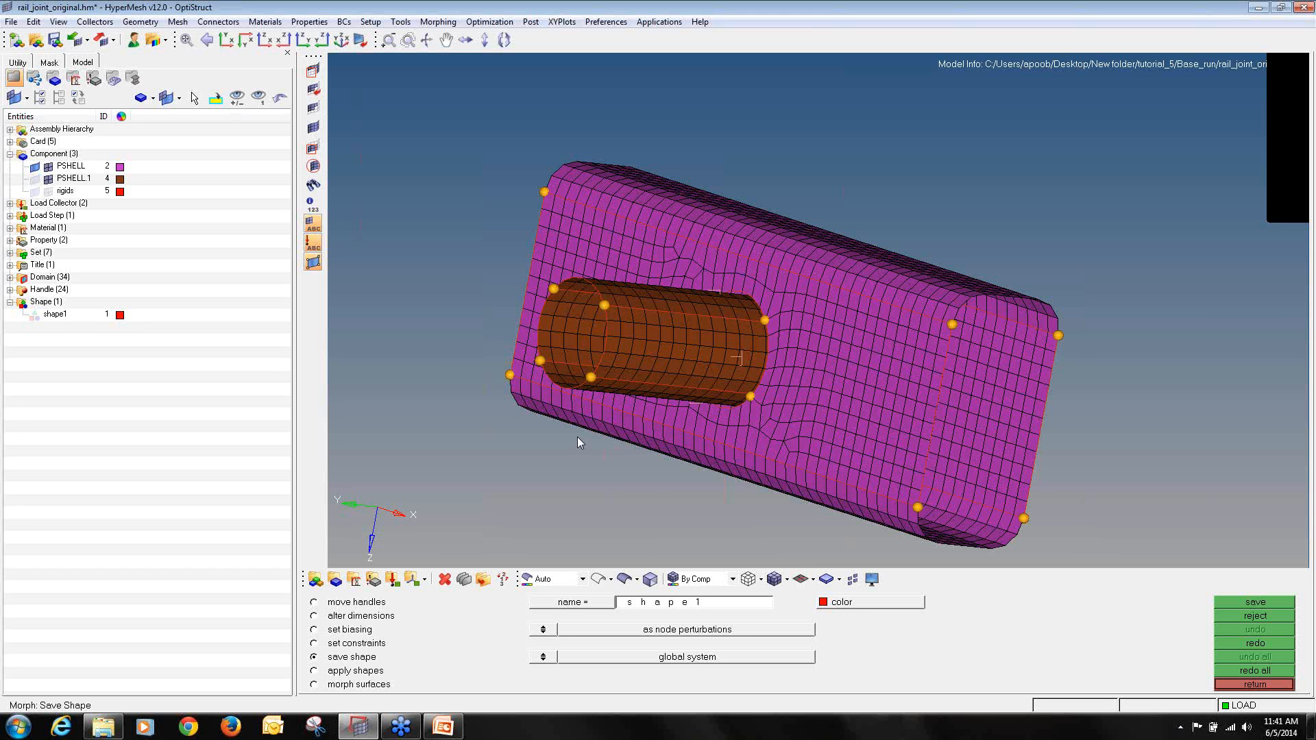
- Return to altering dimensions and select the side edge domains at the tube's free end and at the rail's front wall
click(358, 615)
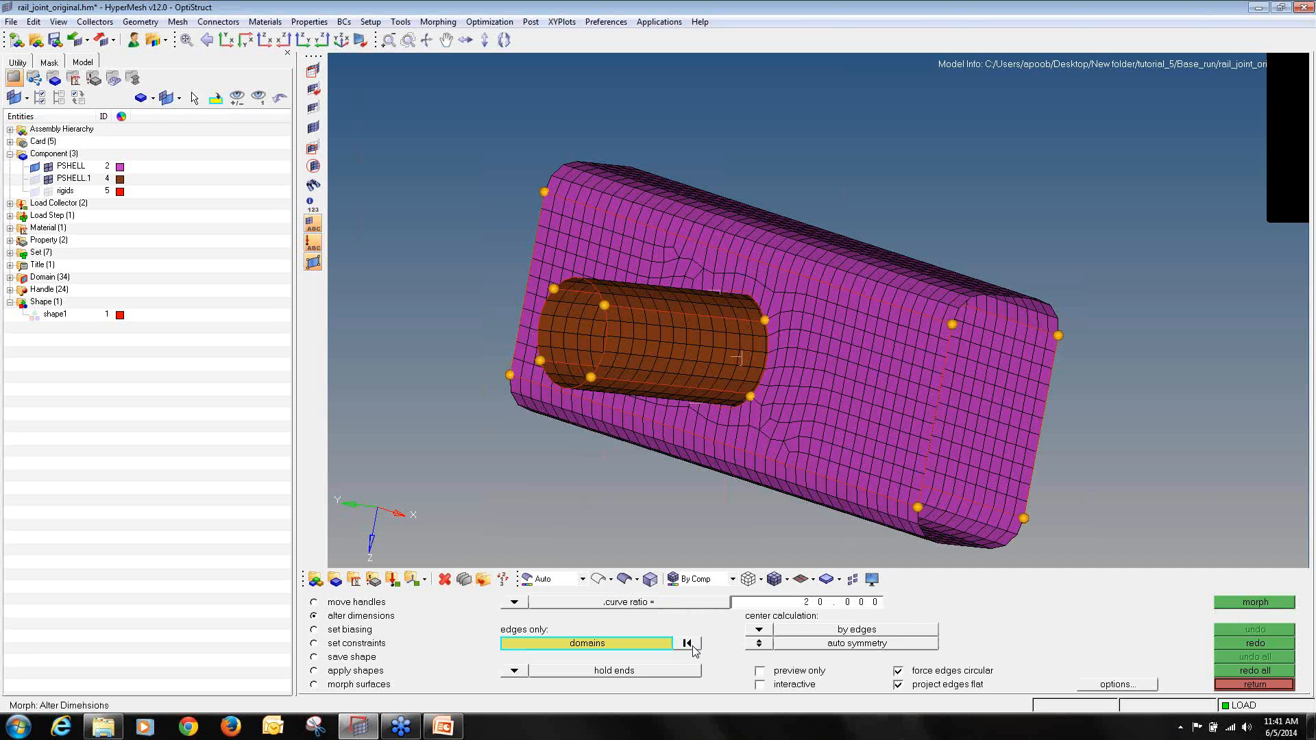
scroll(532, 344, up, 5)
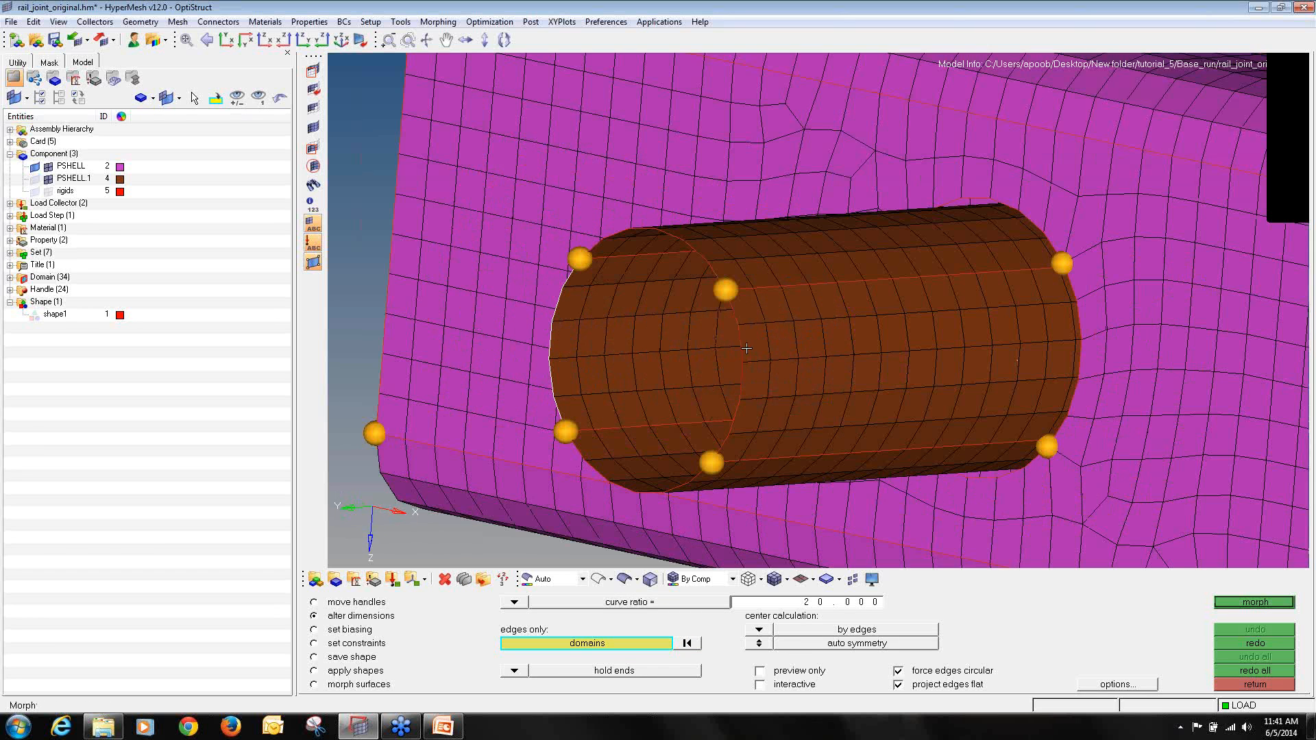
scroll(1084, 323, up, 4)
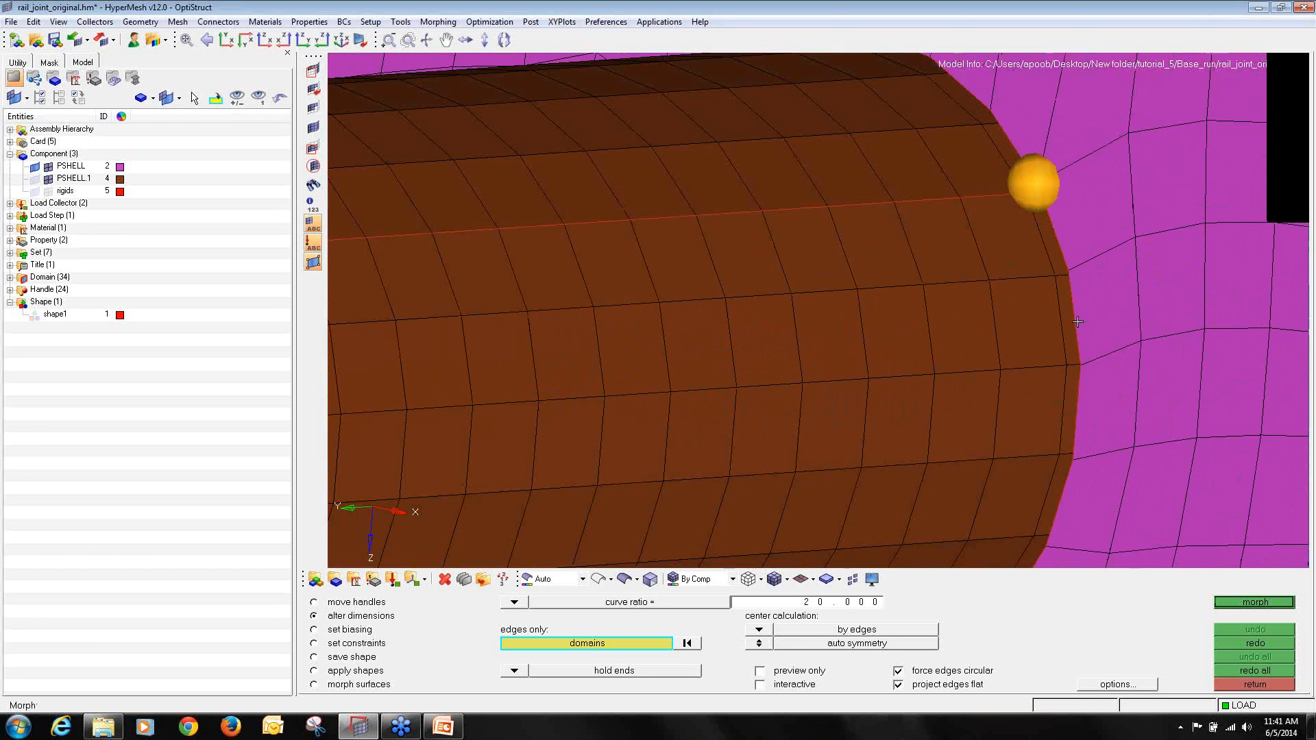
scroll(1083, 323, down, 6)
scroll(908, 308, up, 6)
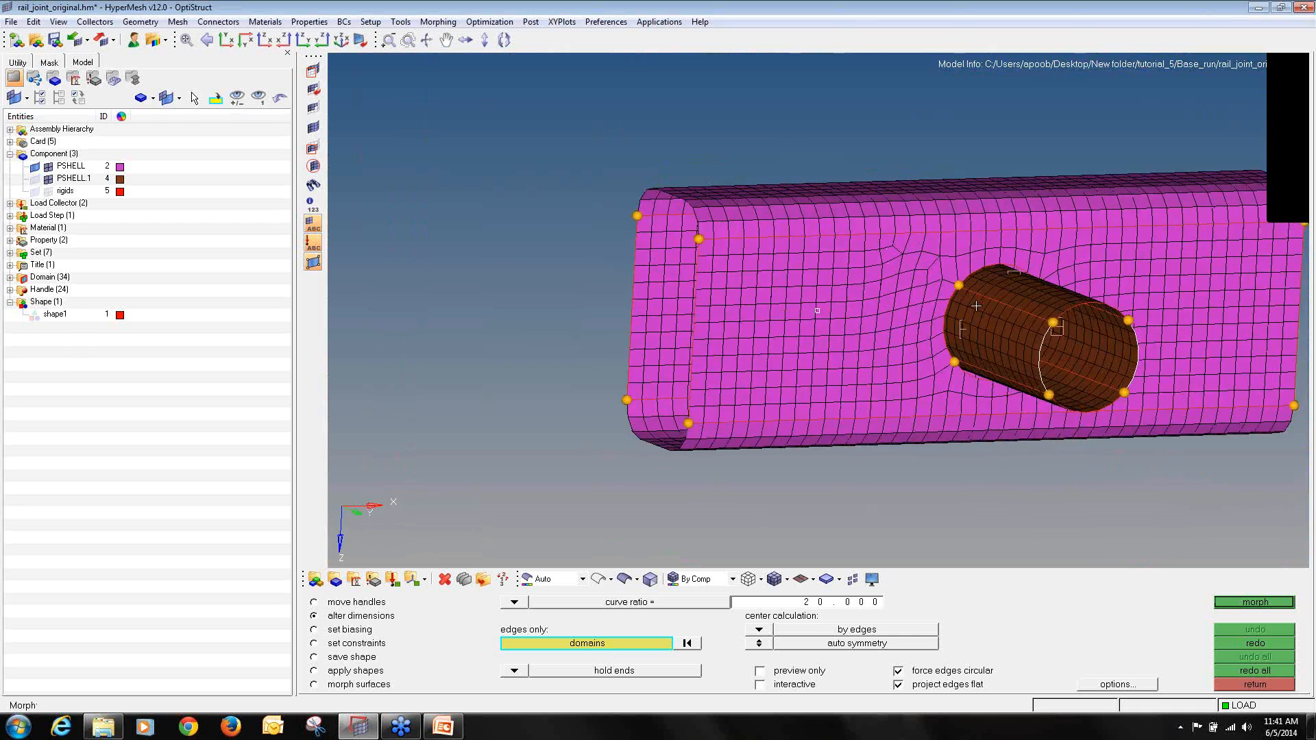
scroll(905, 302, down, 8)
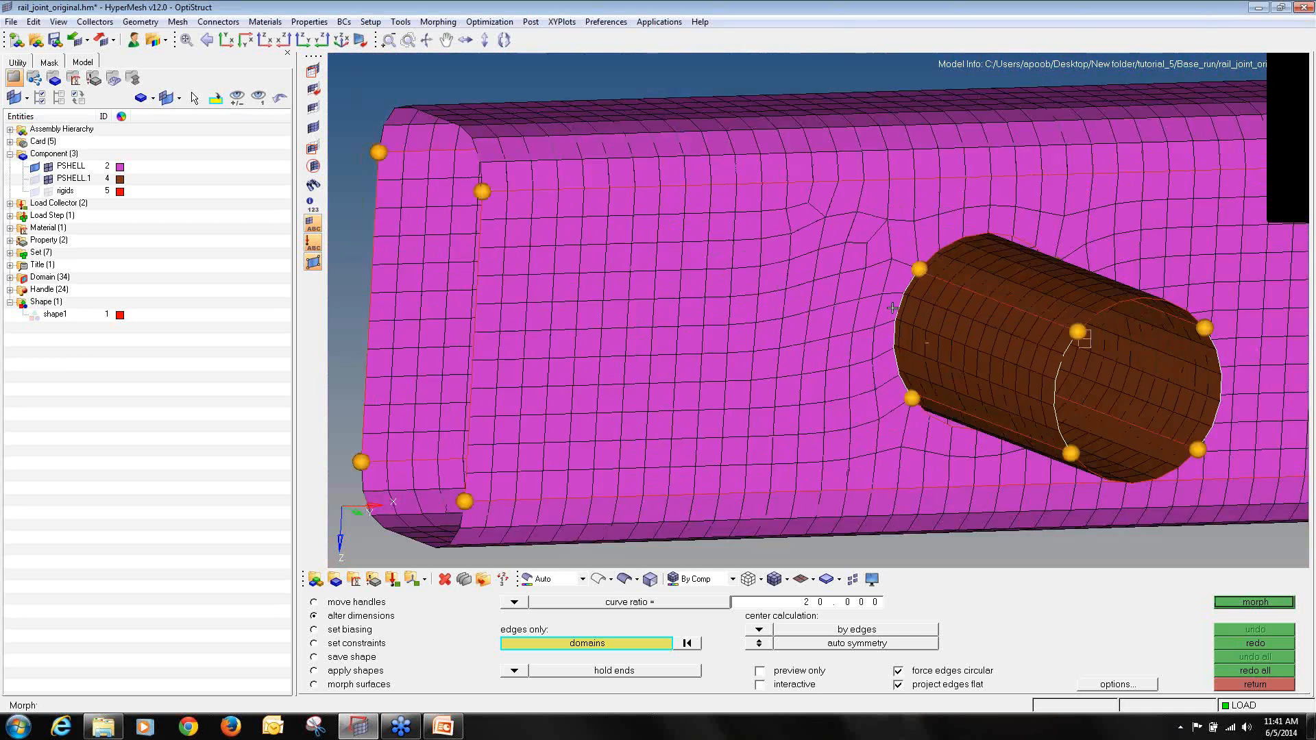
- Add both side edge domains of the rear rail hole and morph the selection with a curve ratio of 20
scroll(809, 311, up, 8)
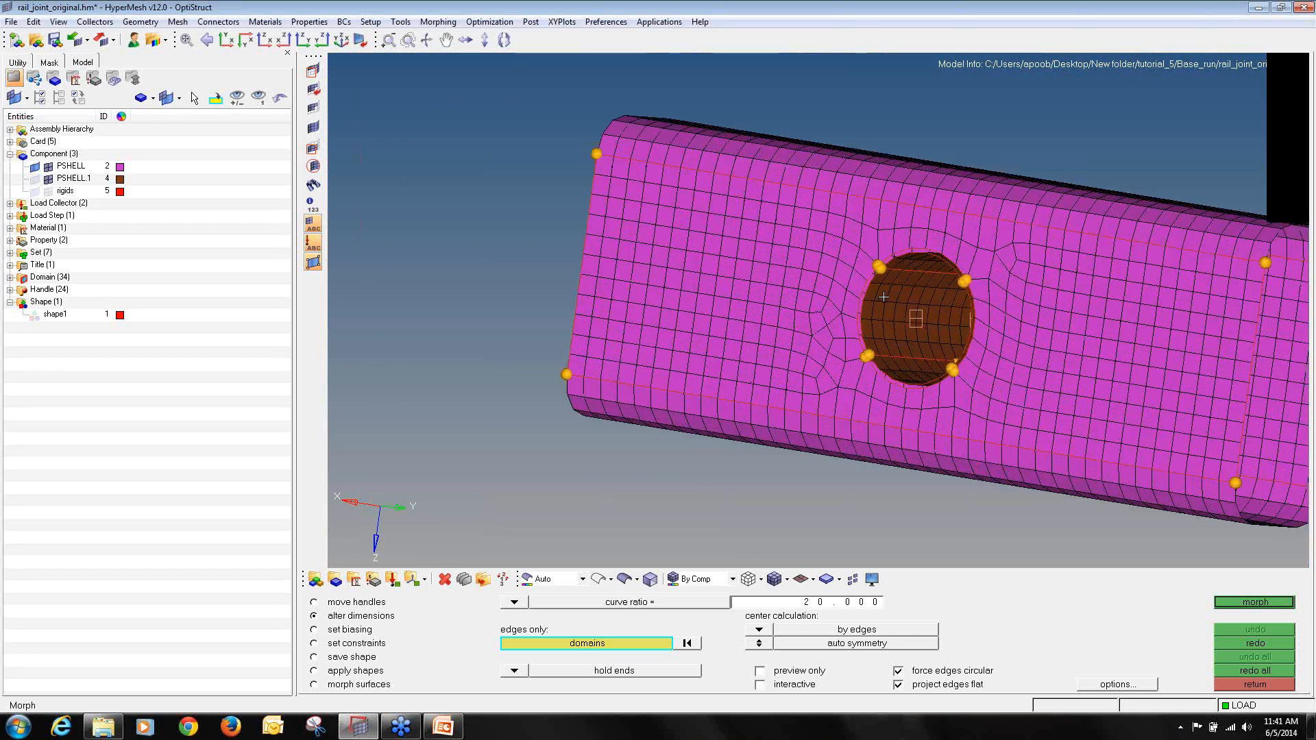
scroll(840, 293, down, 3)
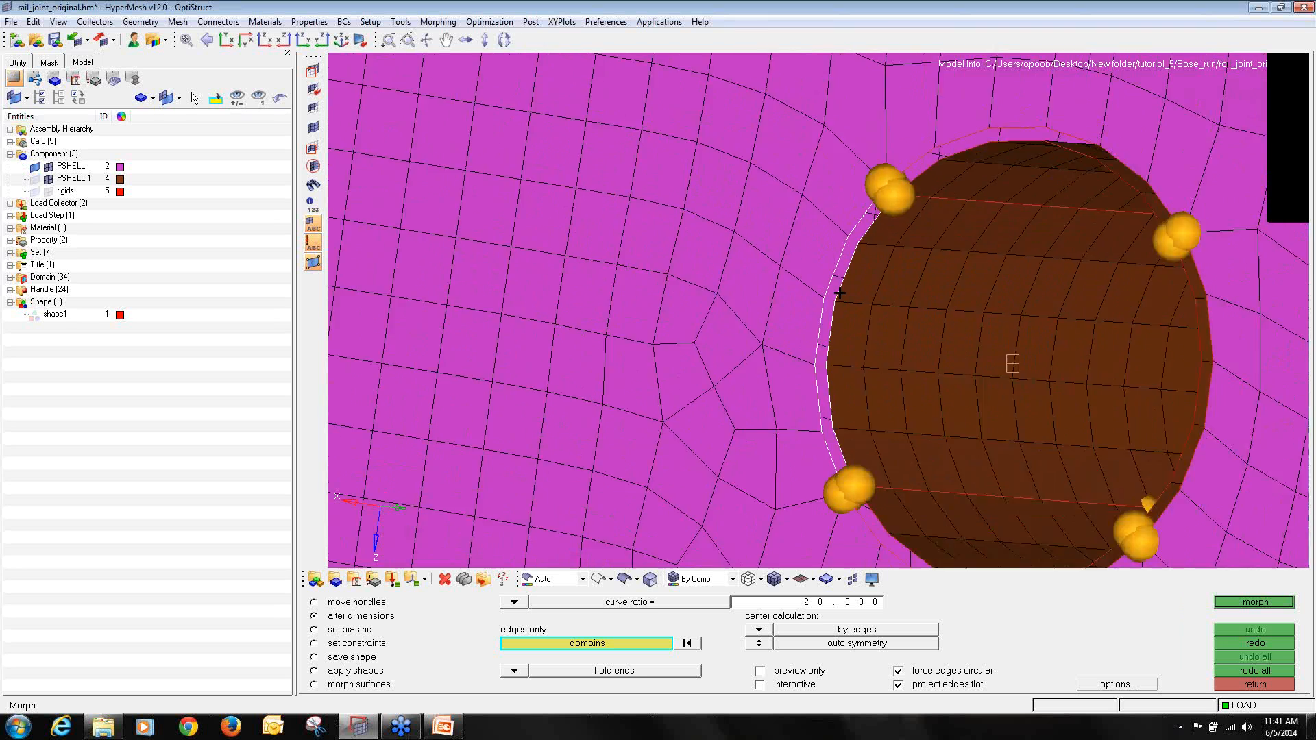
scroll(1125, 340, up, 3)
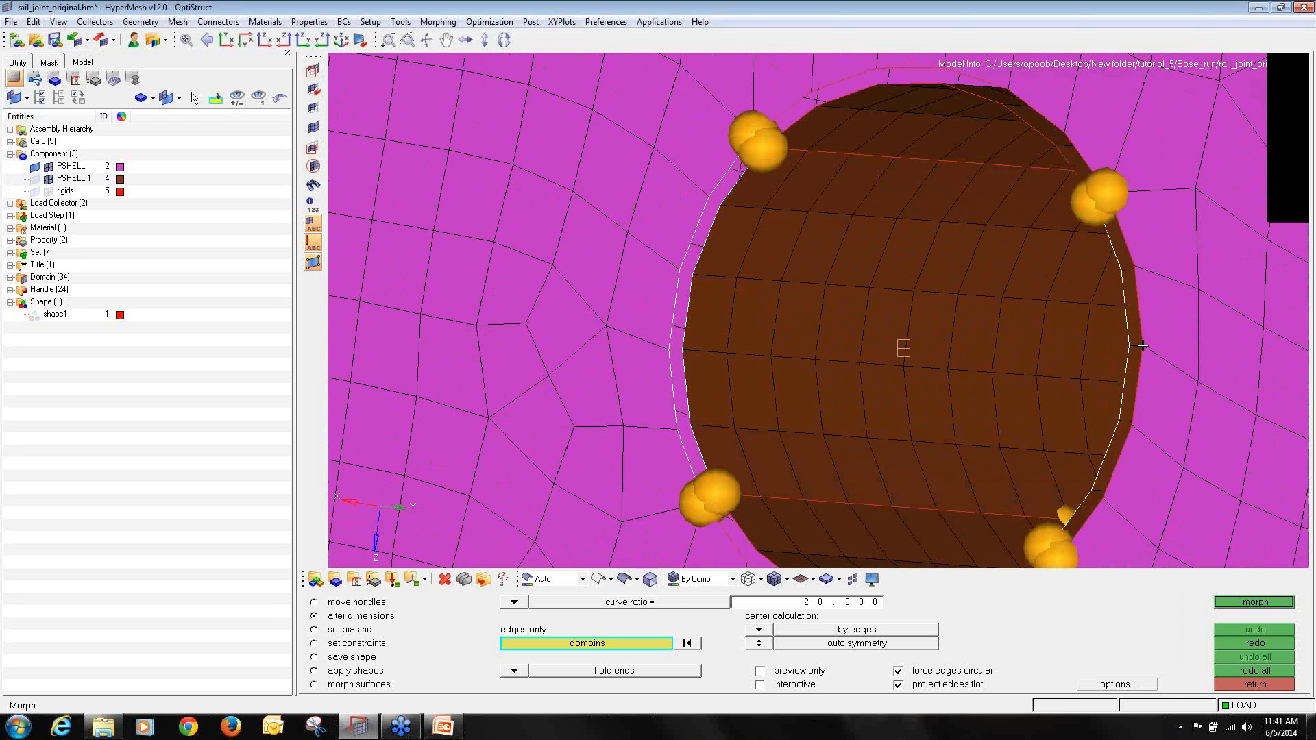
scroll(1131, 345, down, 5)
ctrl+drag(929, 330, 802, 345)
ctrl+right_drag(1064, 364, 818, 397)
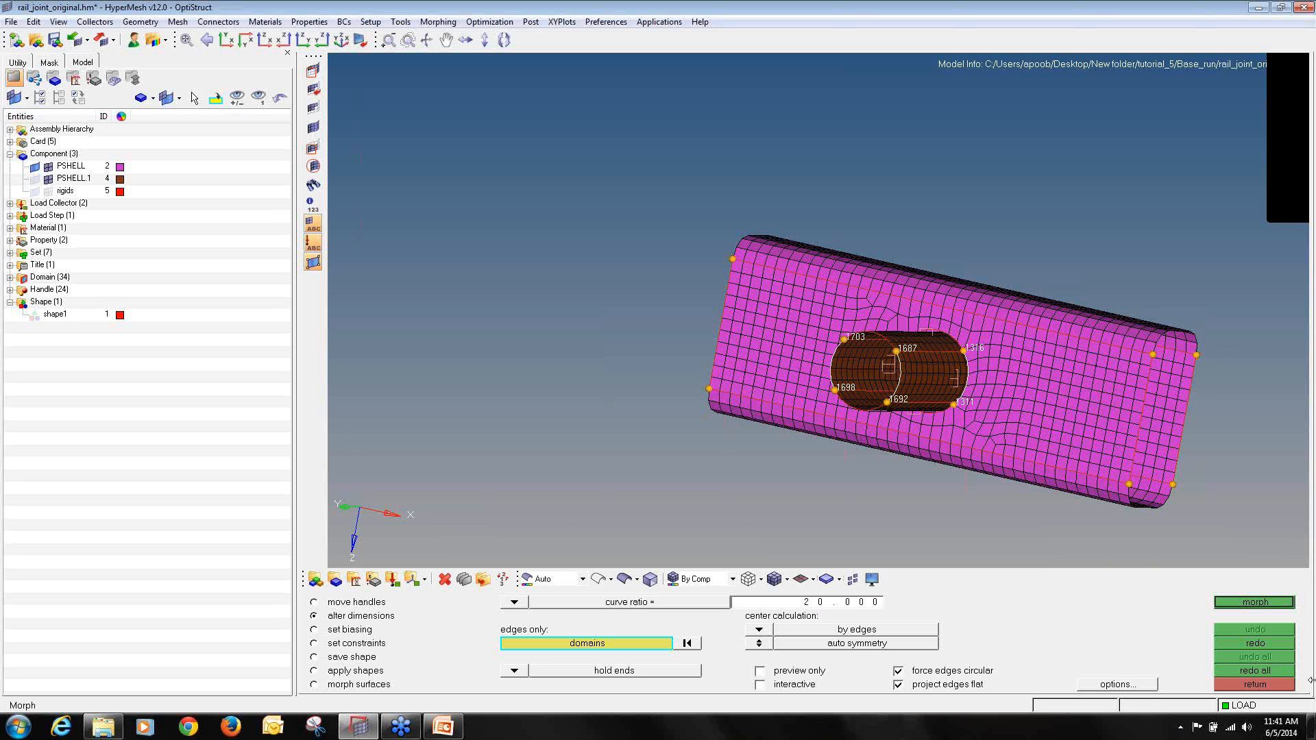
click(1258, 602)
scroll(918, 396, up, 5)
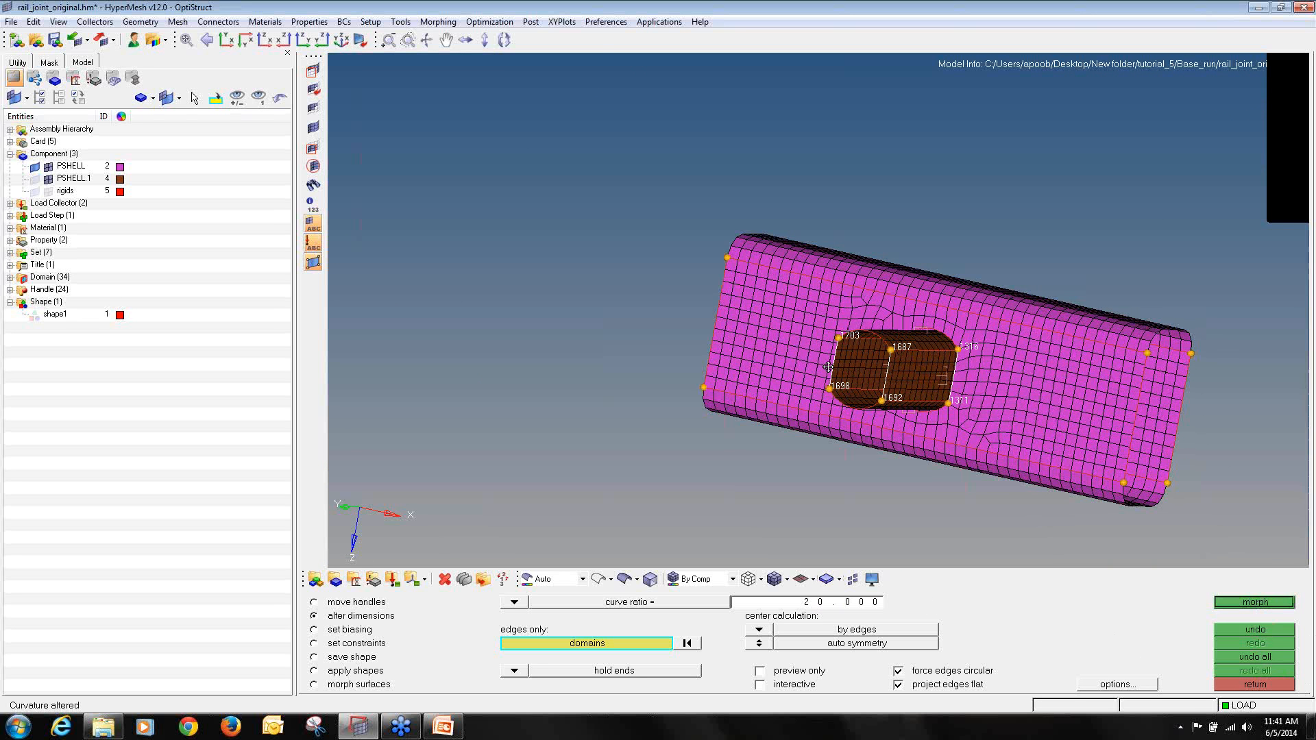
- Save the side-edge morph as a green shape named shape2, stored as node perturbations
click(353, 657)
click(708, 607)
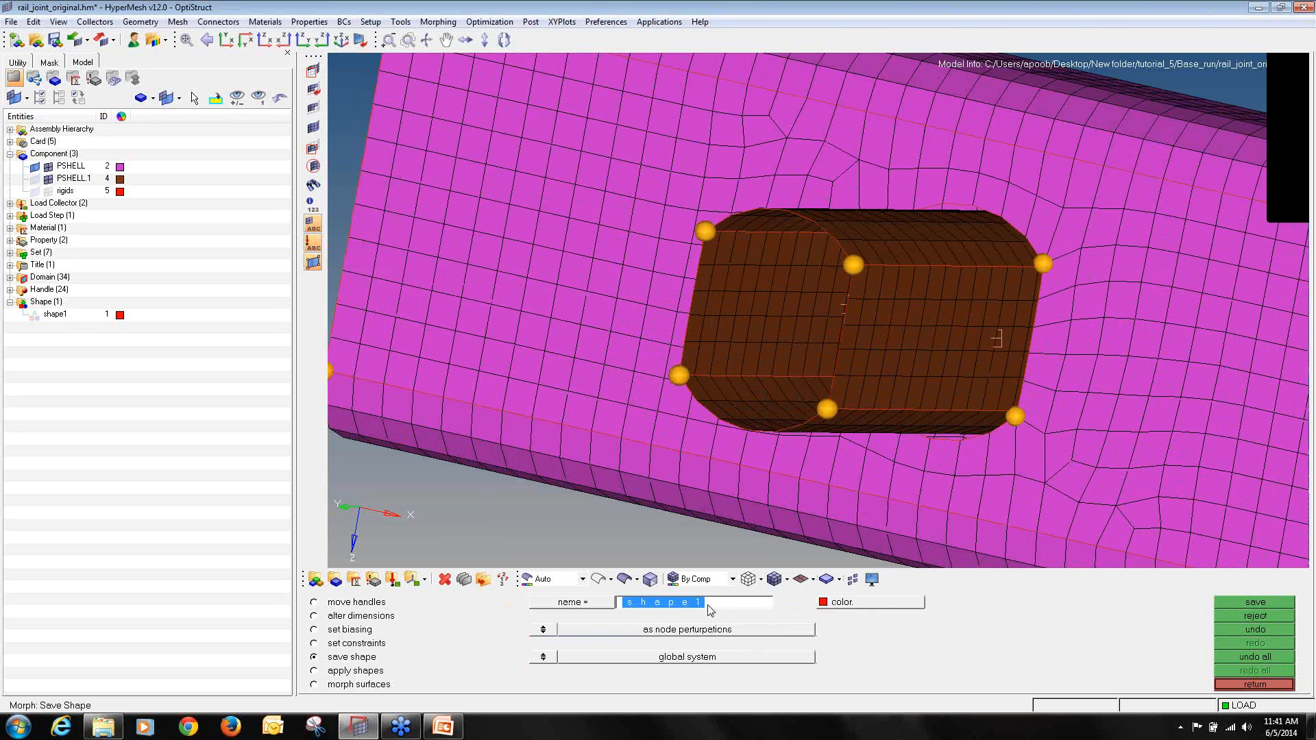
text(2)
click(840, 602)
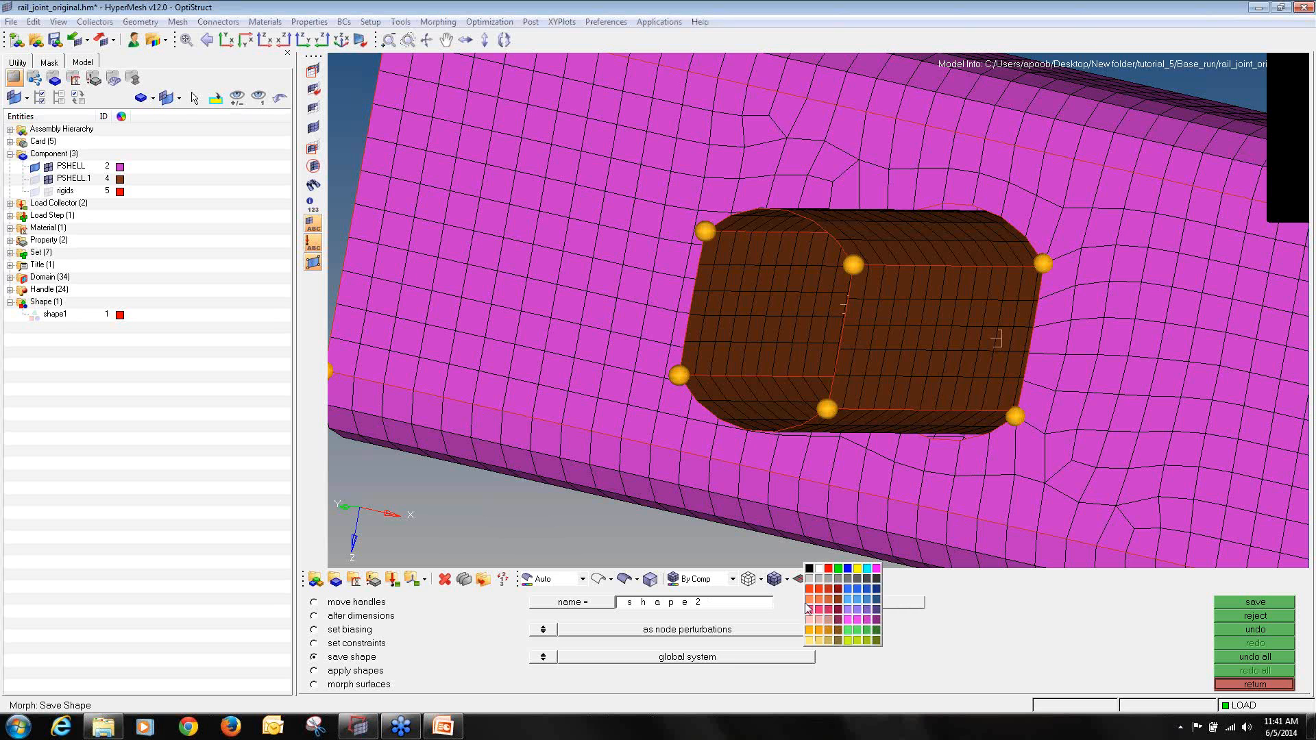
click(839, 569)
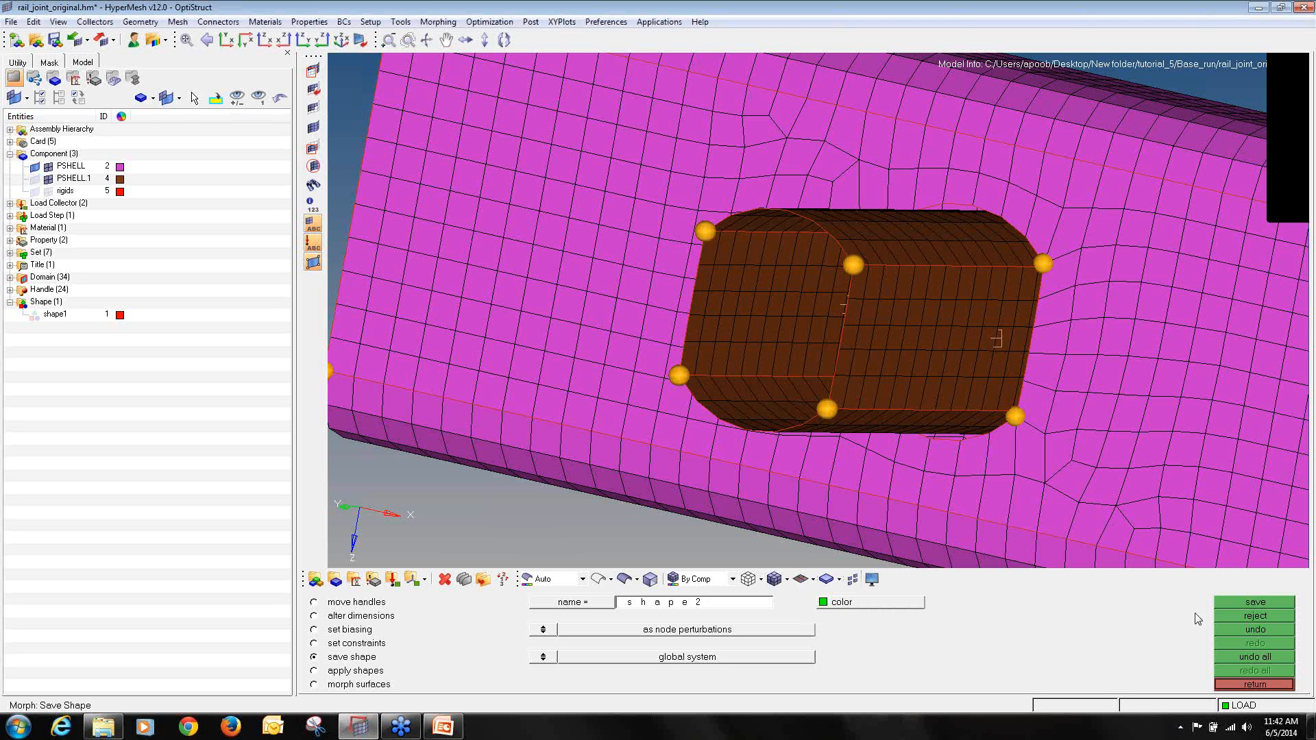
click(1233, 601)
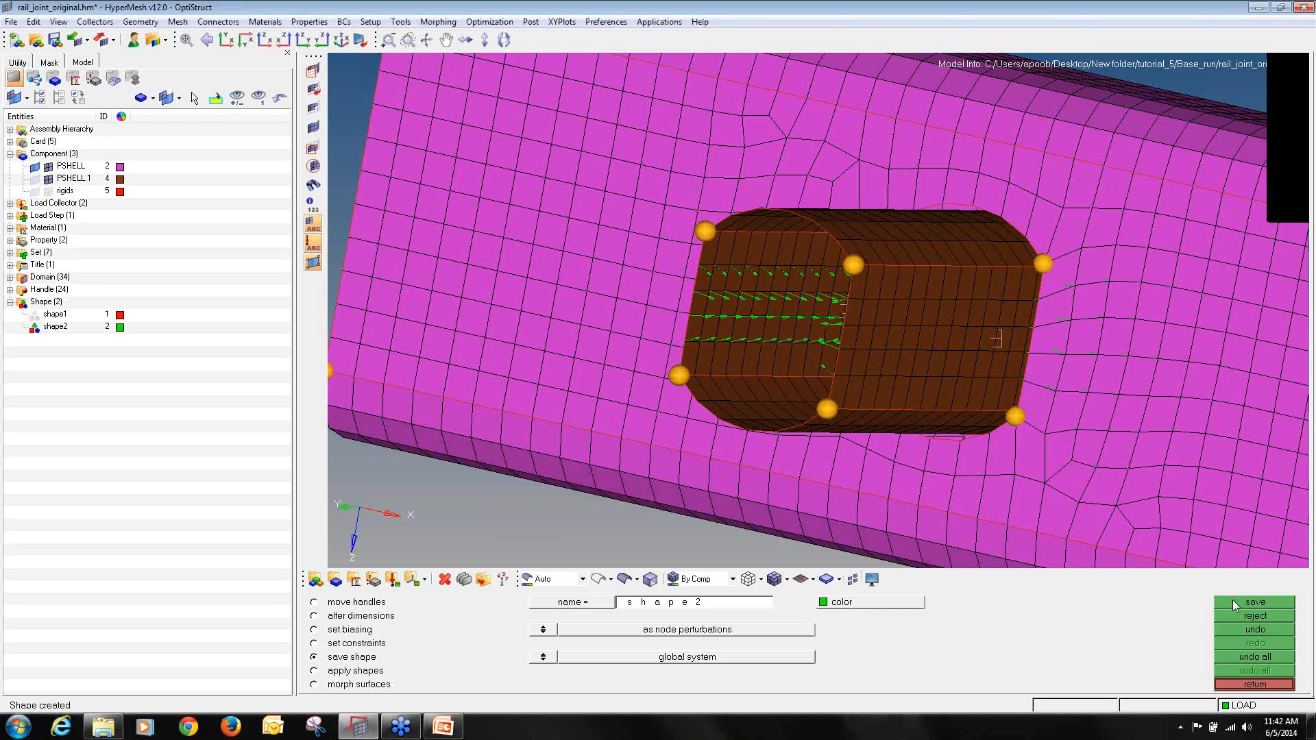
- Undo all morphs on the model and hide shape2
click(1238, 660)
ctrl+scroll(846, 350, down, 4)
ctrl+drag(837, 368, 822, 337)
ctrl+drag(695, 450, 666, 407)
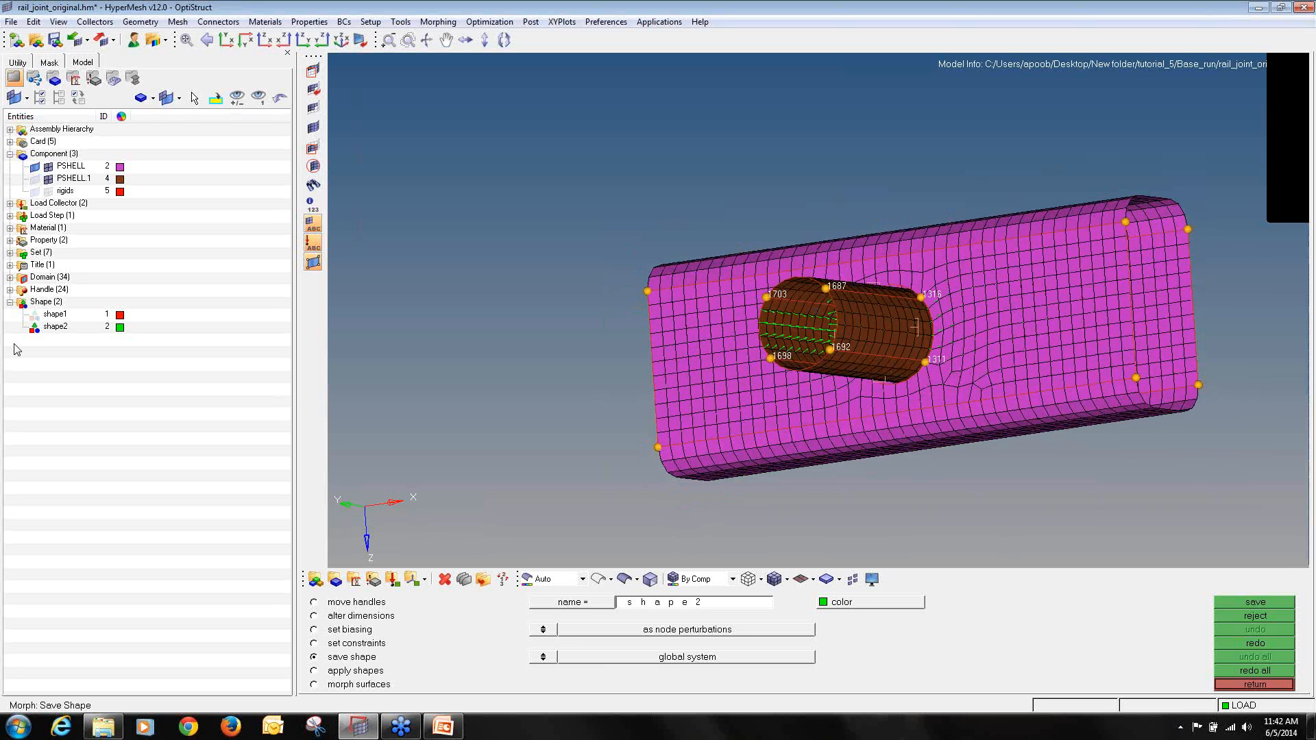
click(35, 328)
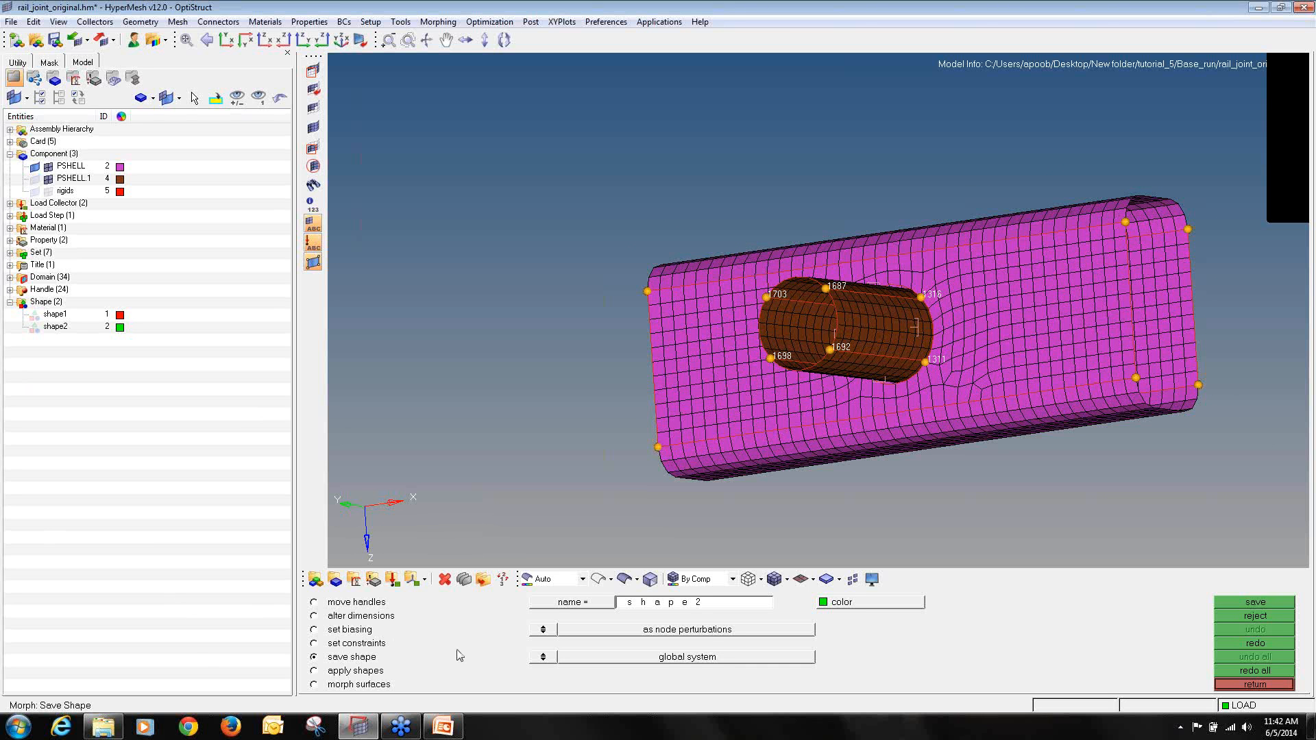
- Apply shape1 and shape2 together to the model with a multiplier of 1
click(376, 674)
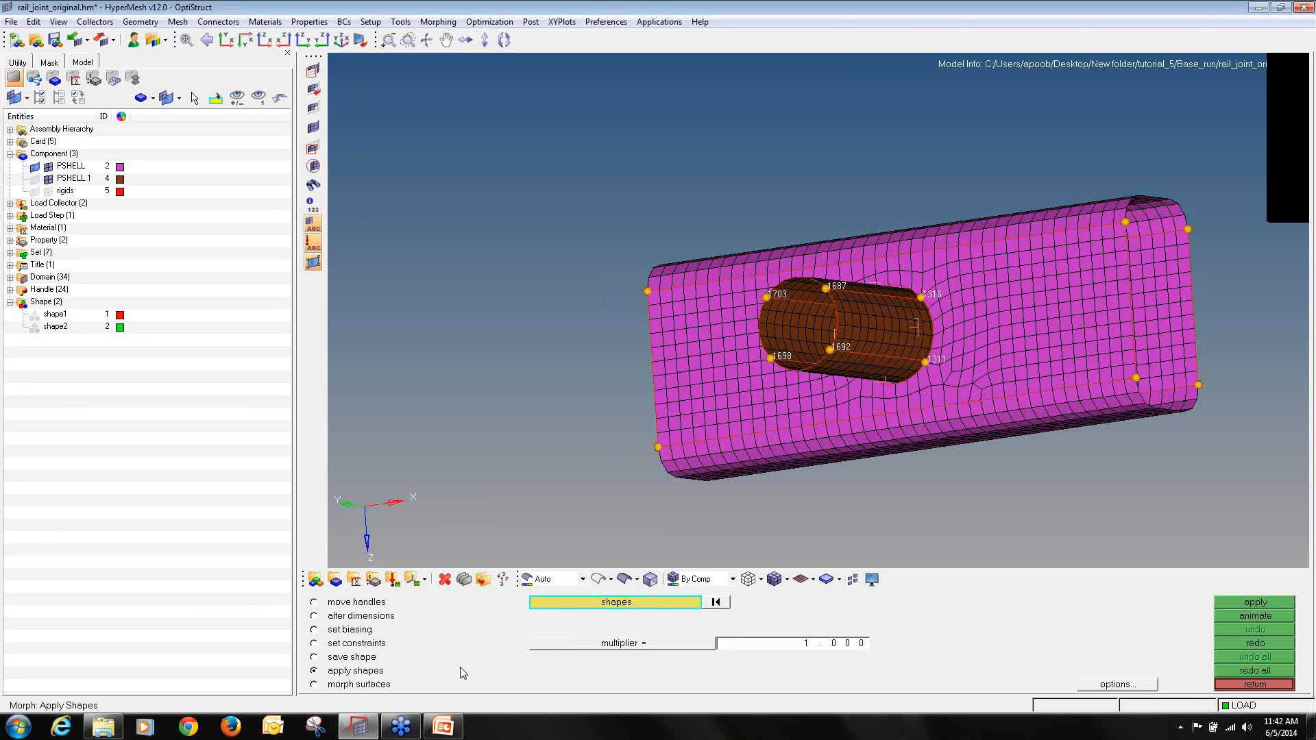
click(549, 605)
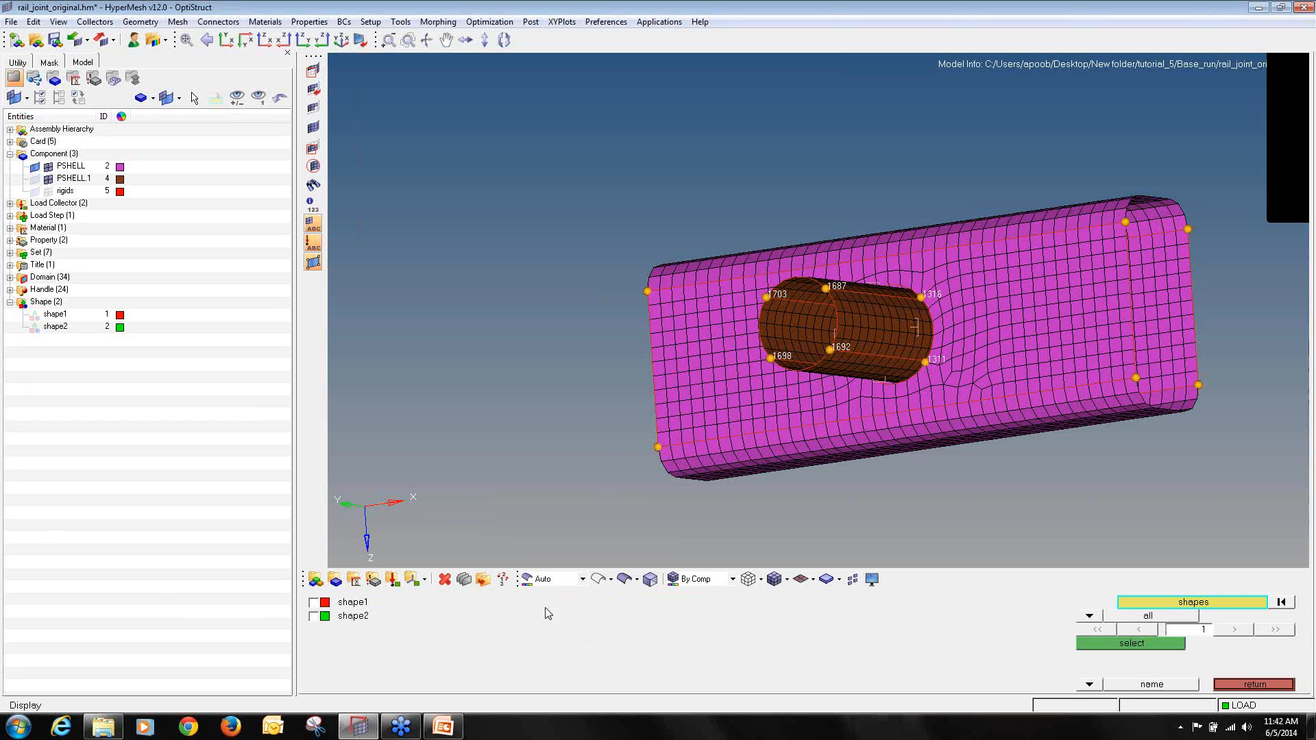
click(358, 604)
click(351, 616)
click(1098, 644)
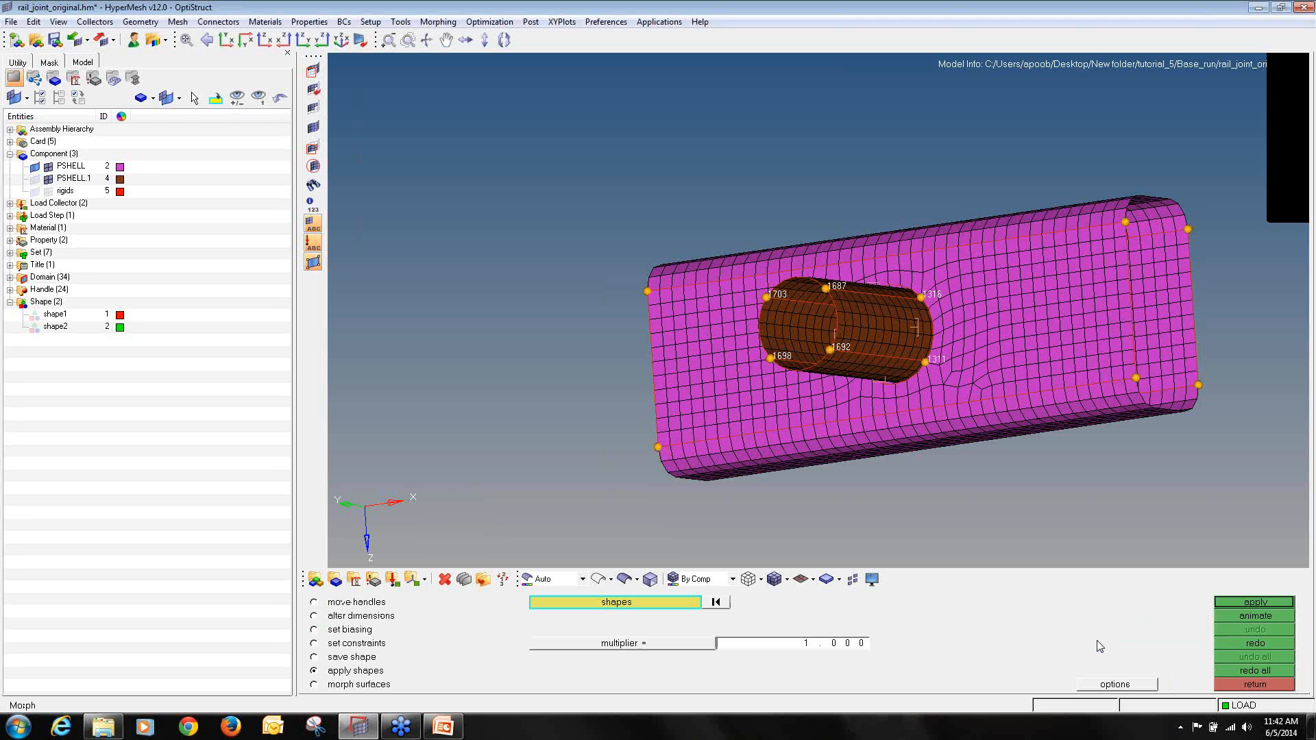
click(1229, 603)
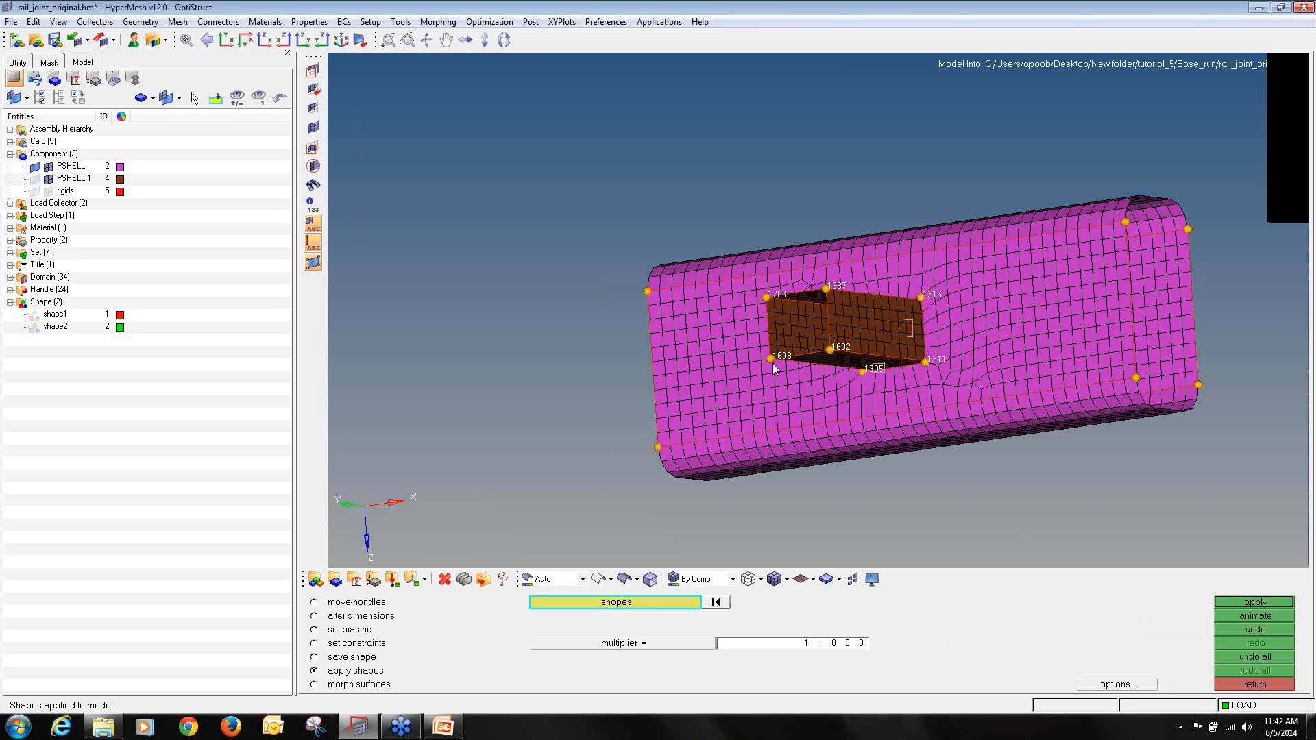
- Save the combined morph as a blue shape named shape3, stored as node perturbations in the global system
click(369, 661)
click(734, 610)
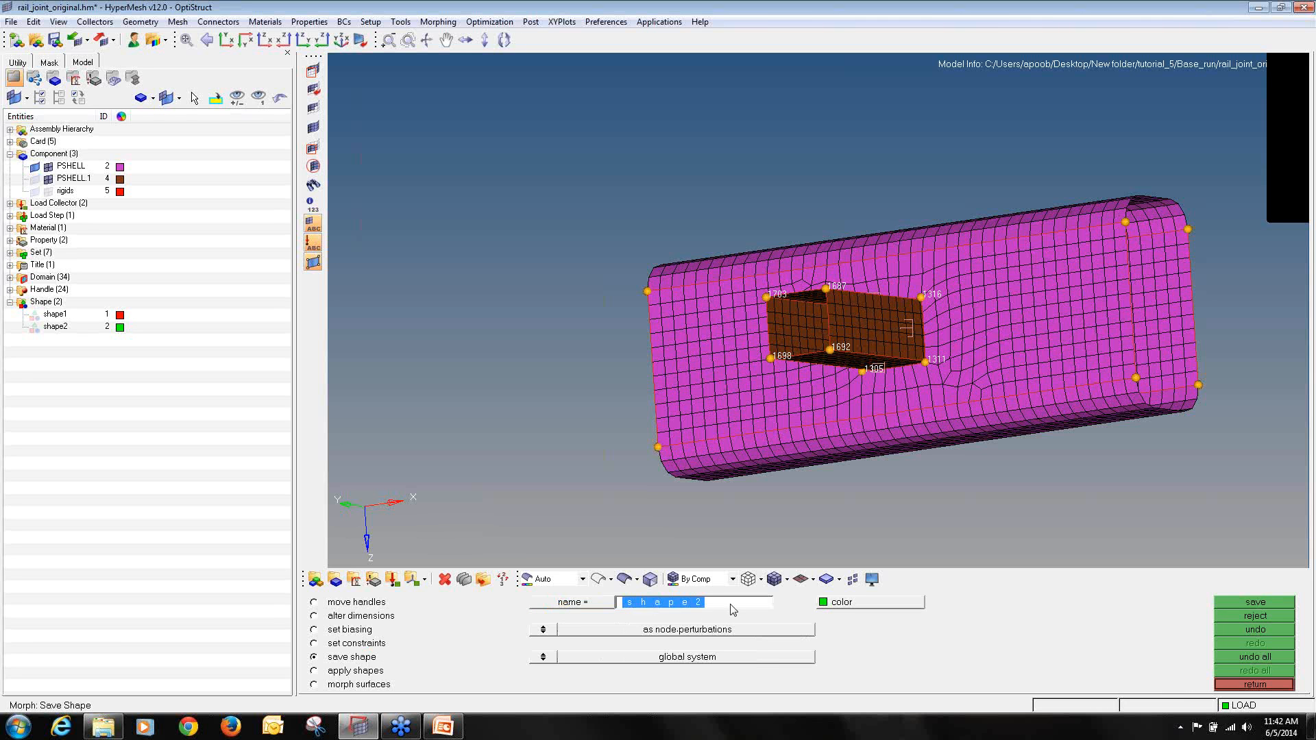
key(BackSpace)
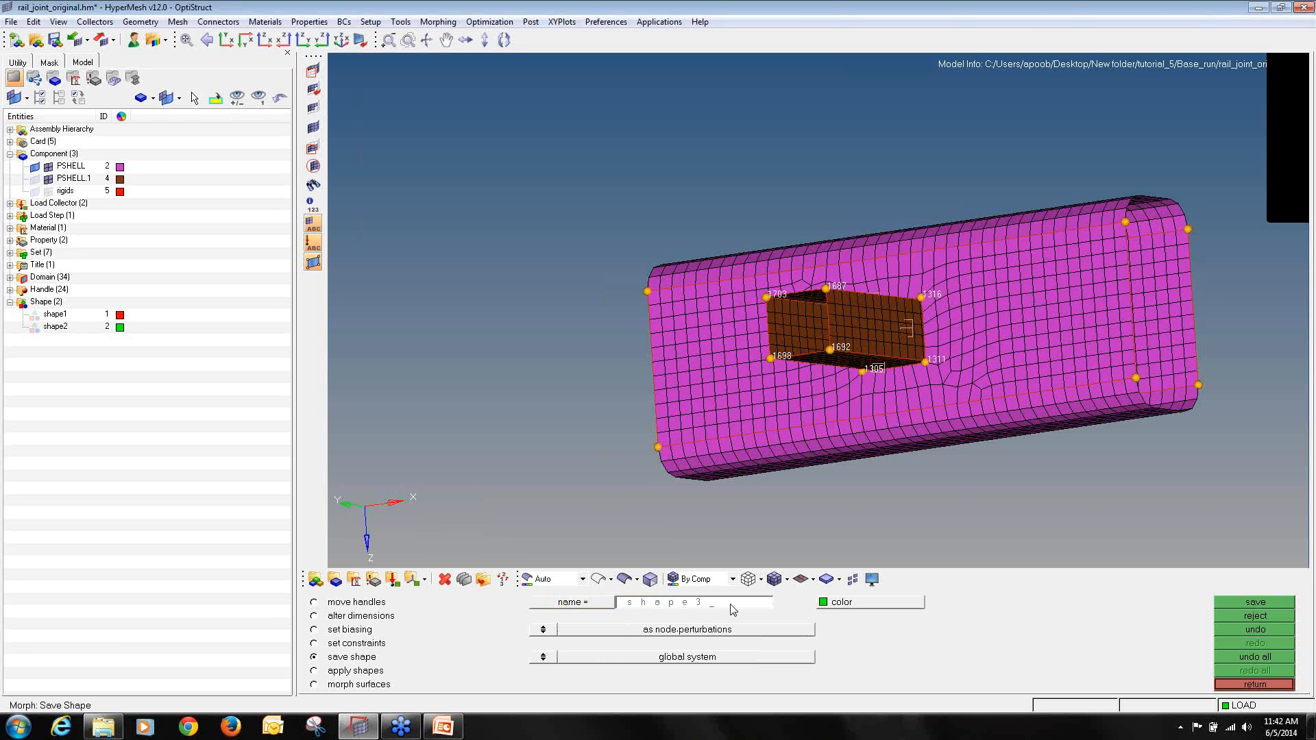
click(840, 606)
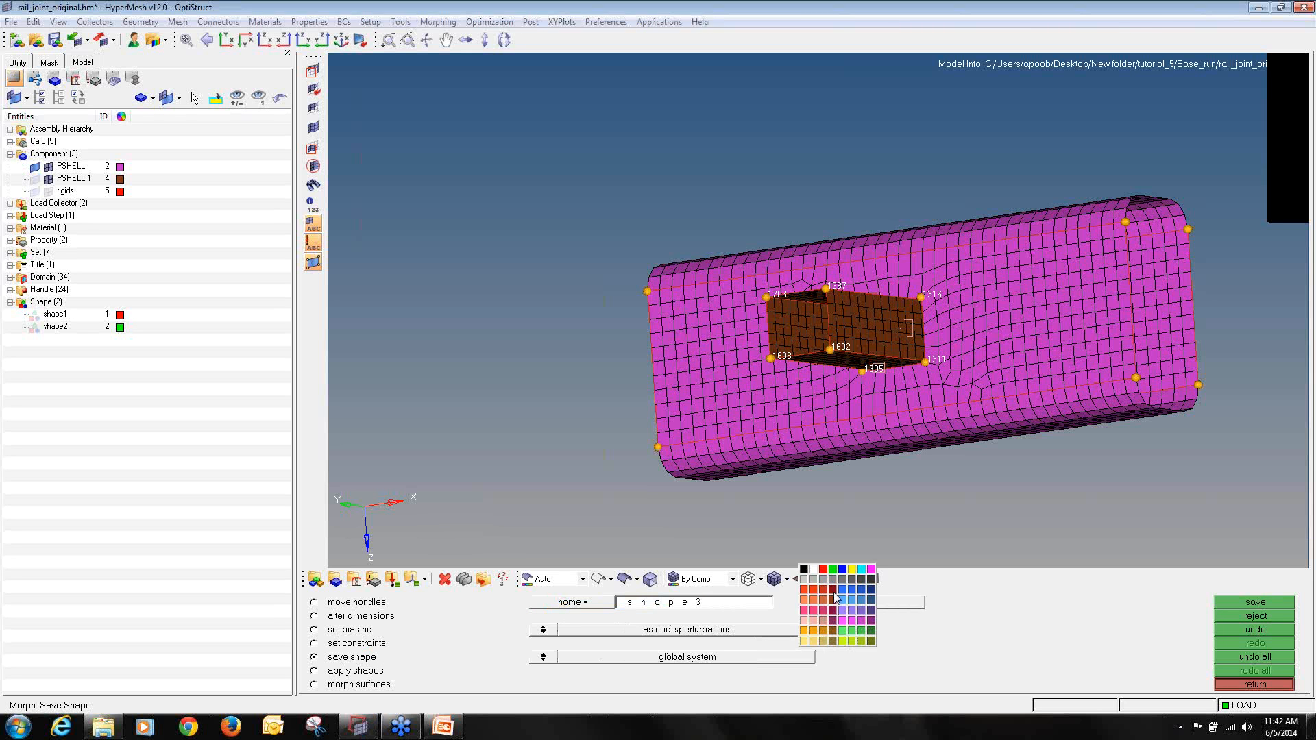
click(843, 570)
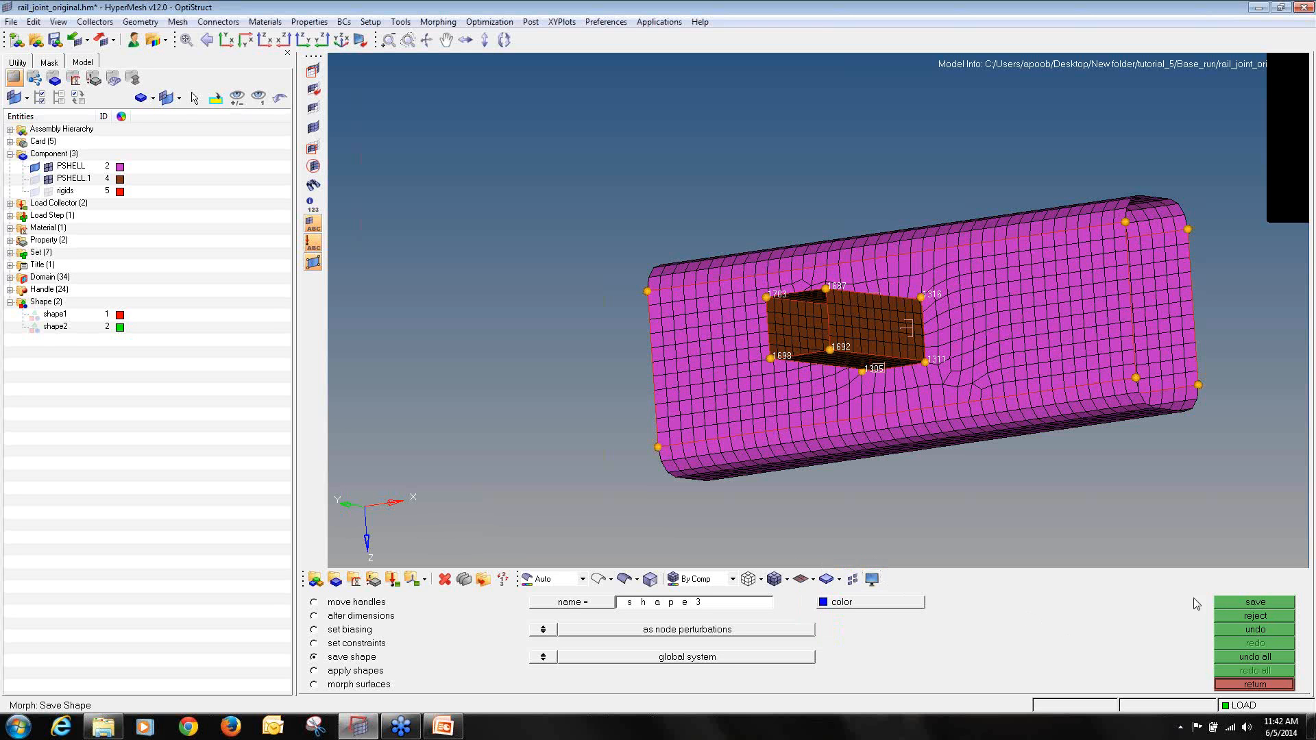
click(1225, 605)
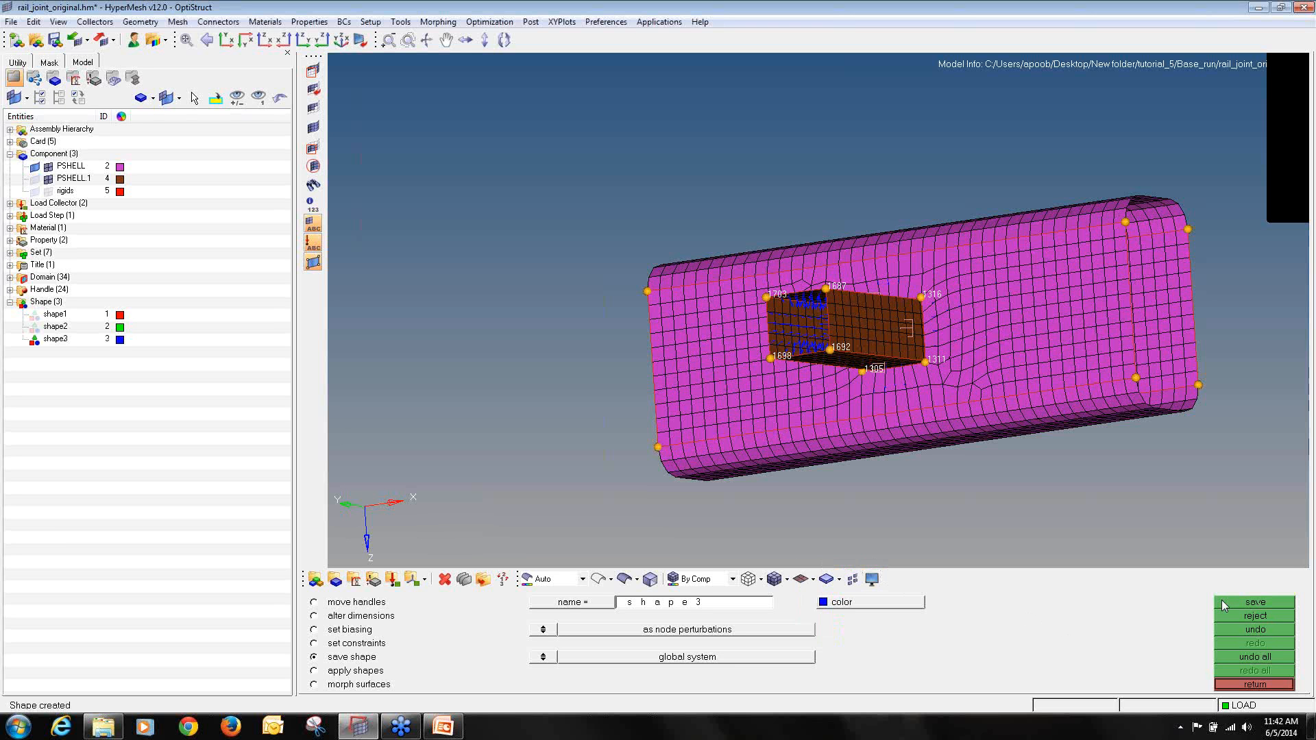
- Undo all morphs on the model and hide both shape3 and the PSHELL elements, leaving only the PSHELL.1 tube displayed
click(1230, 660)
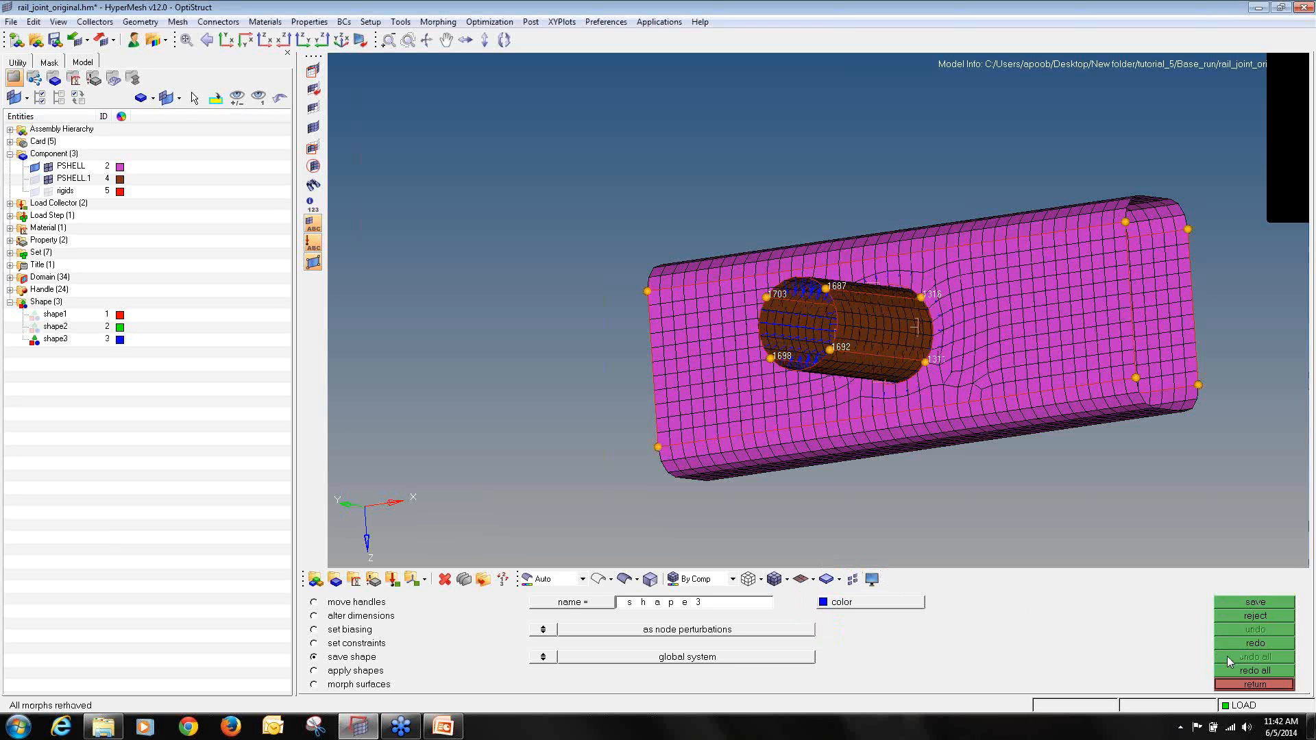
click(34, 342)
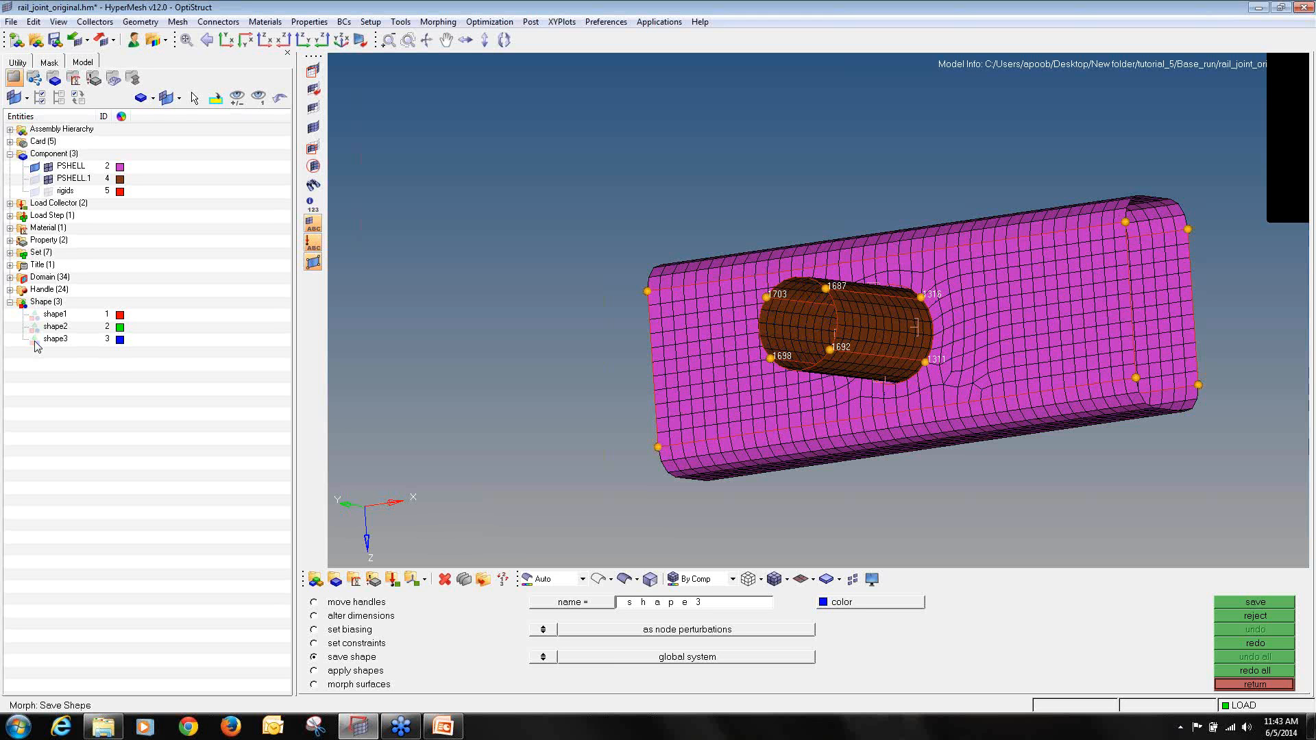
click(49, 166)
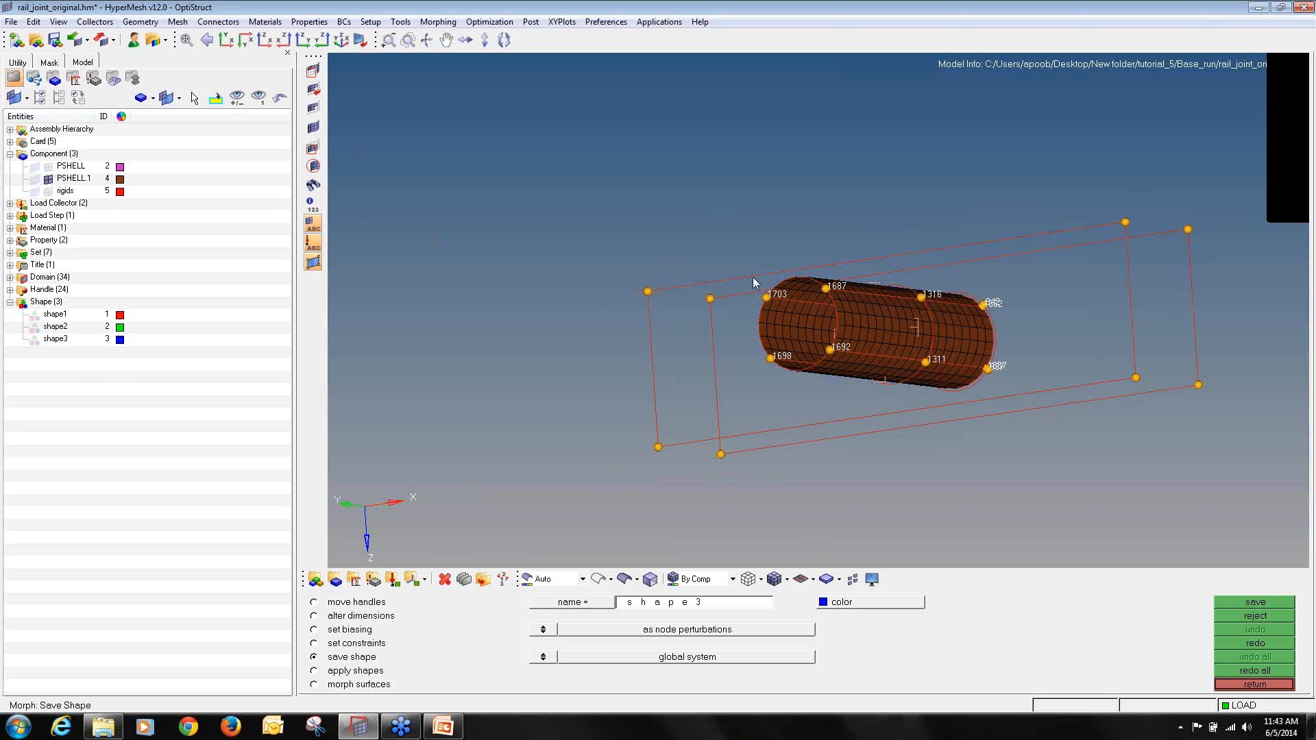
mouse_move(818, 310)
ctrl+mouse_down()
mouse_move(949, 315)
mouse_move(921, 326)
mouse_move(993, 303)
ctrl+mouse_up()
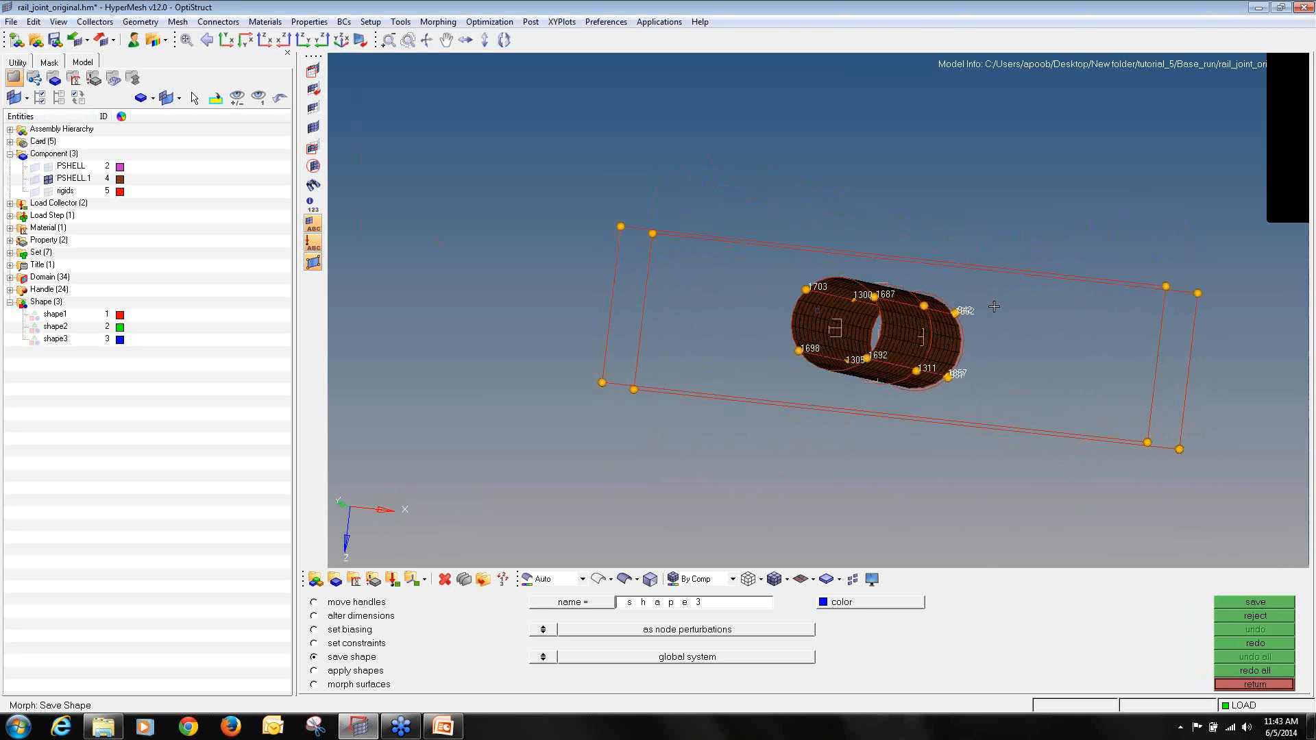
- Switch the alter dimensions morph method from curve ratio to distance
click(365, 617)
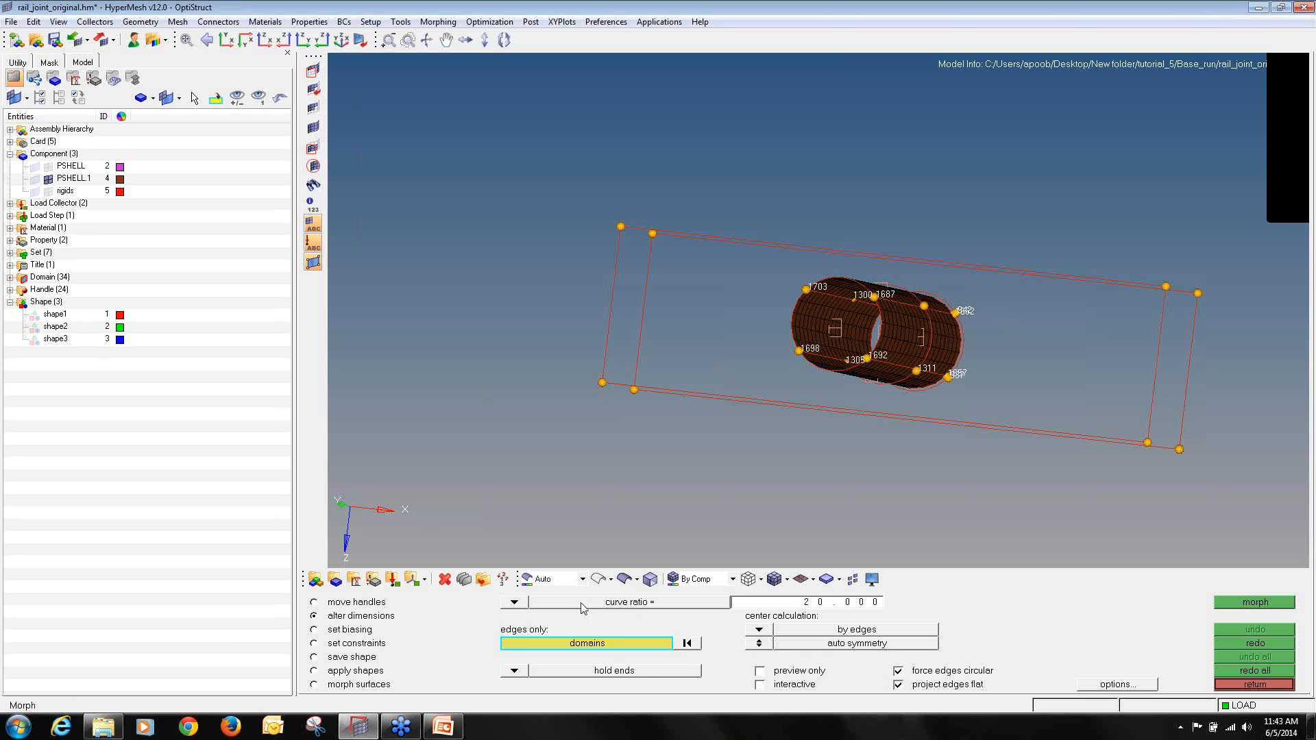
click(516, 604)
click(533, 618)
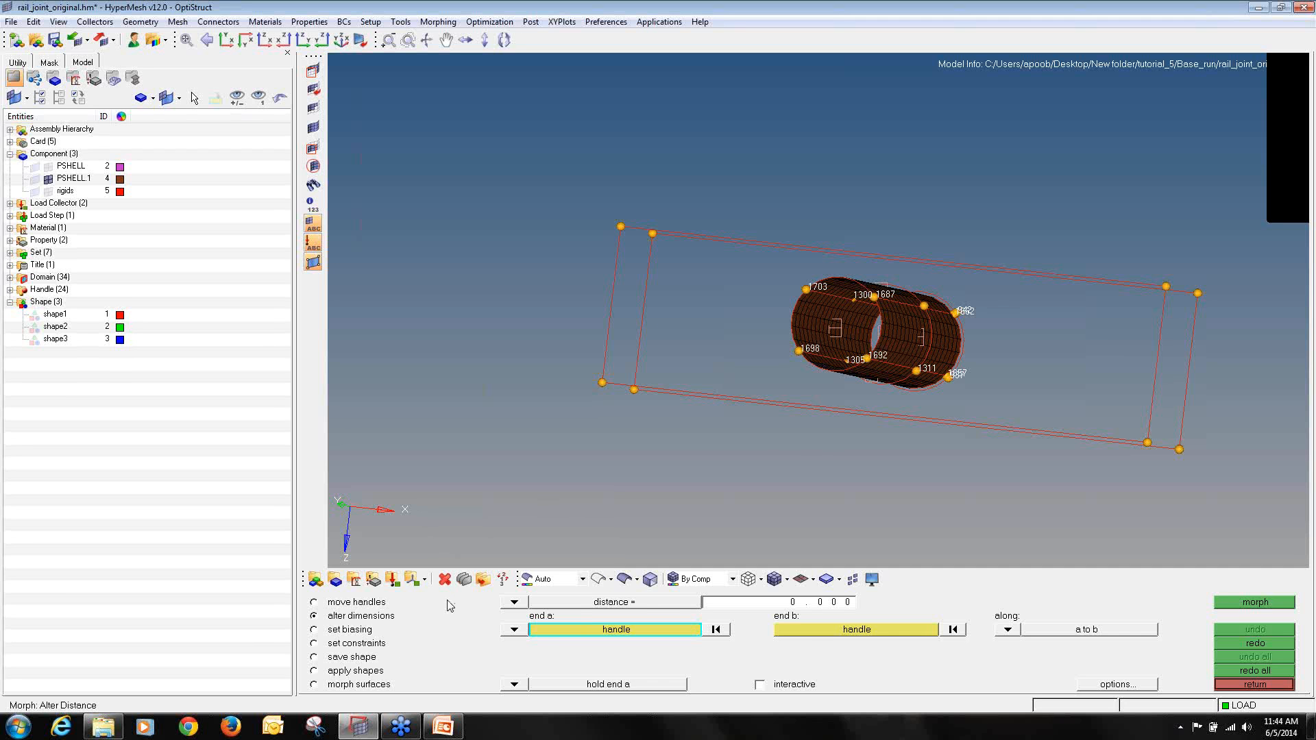
click(372, 660)
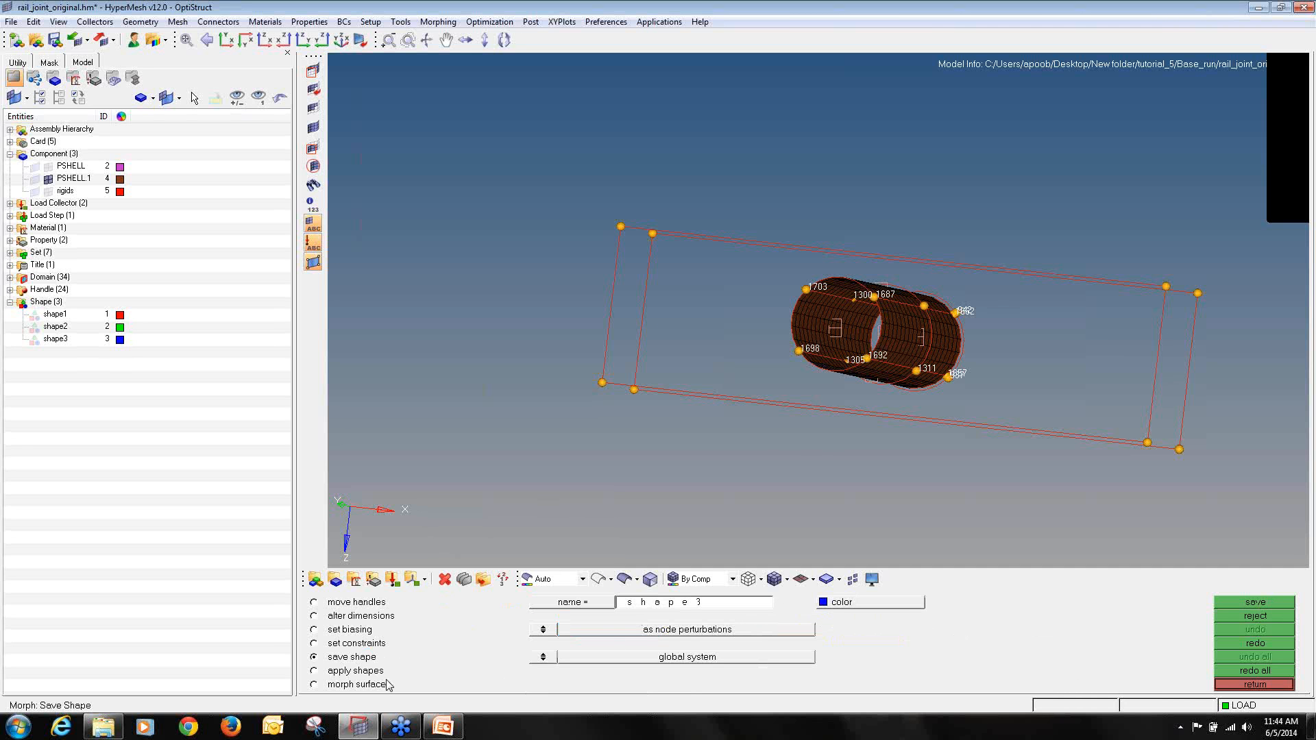
click(1256, 643)
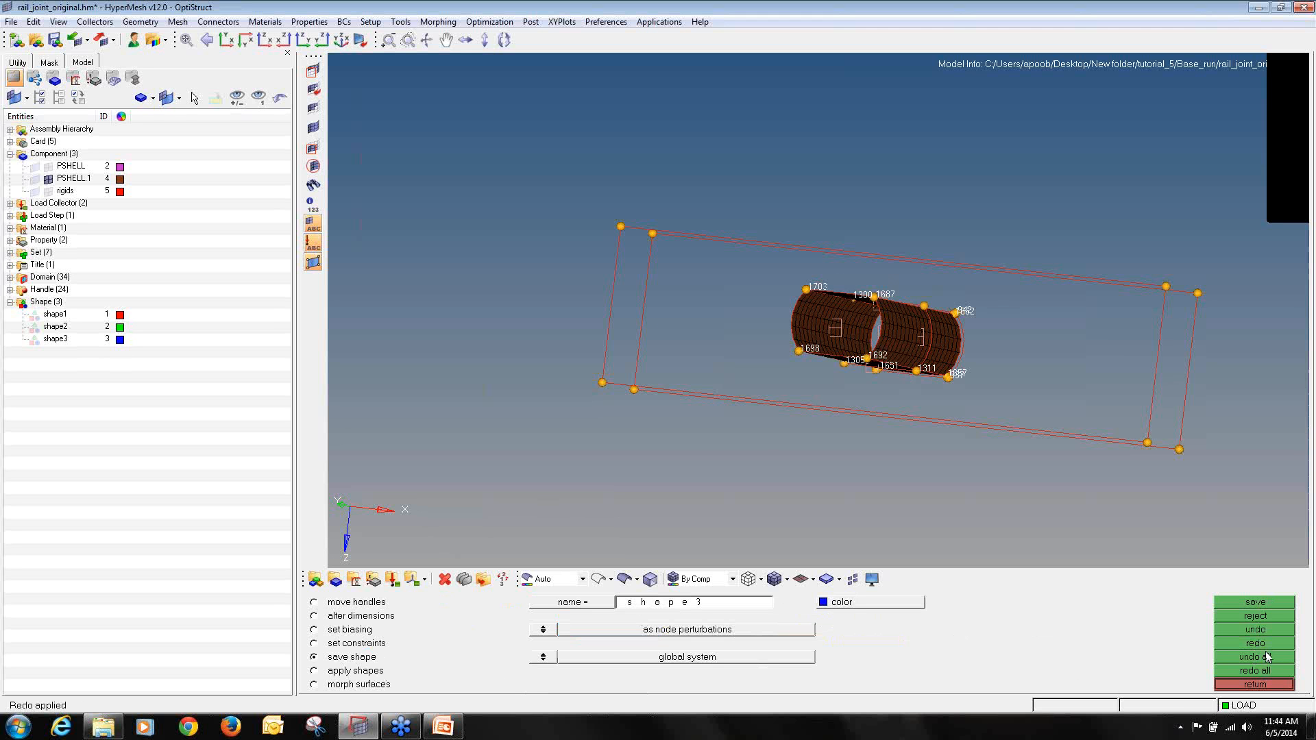
click(1265, 616)
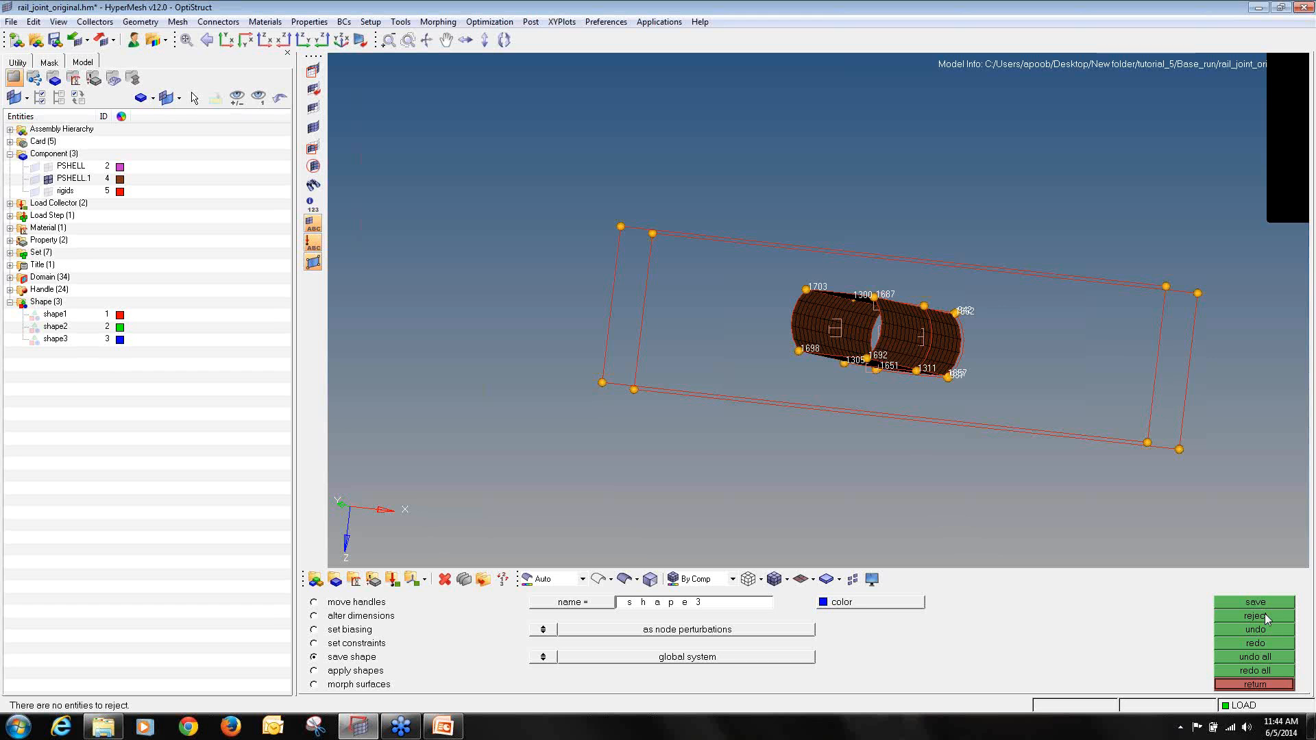
click(1259, 660)
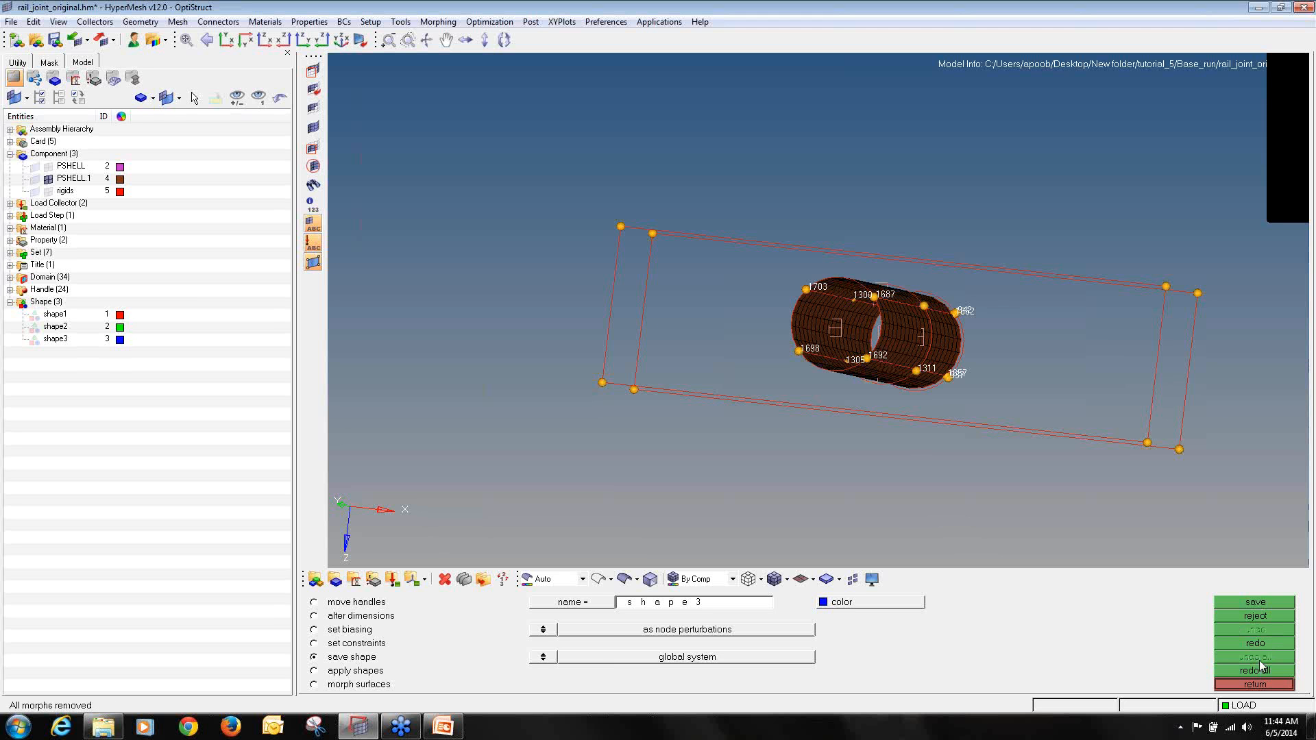
- Apply only shape3 to the model with a multiplier of 1
click(368, 673)
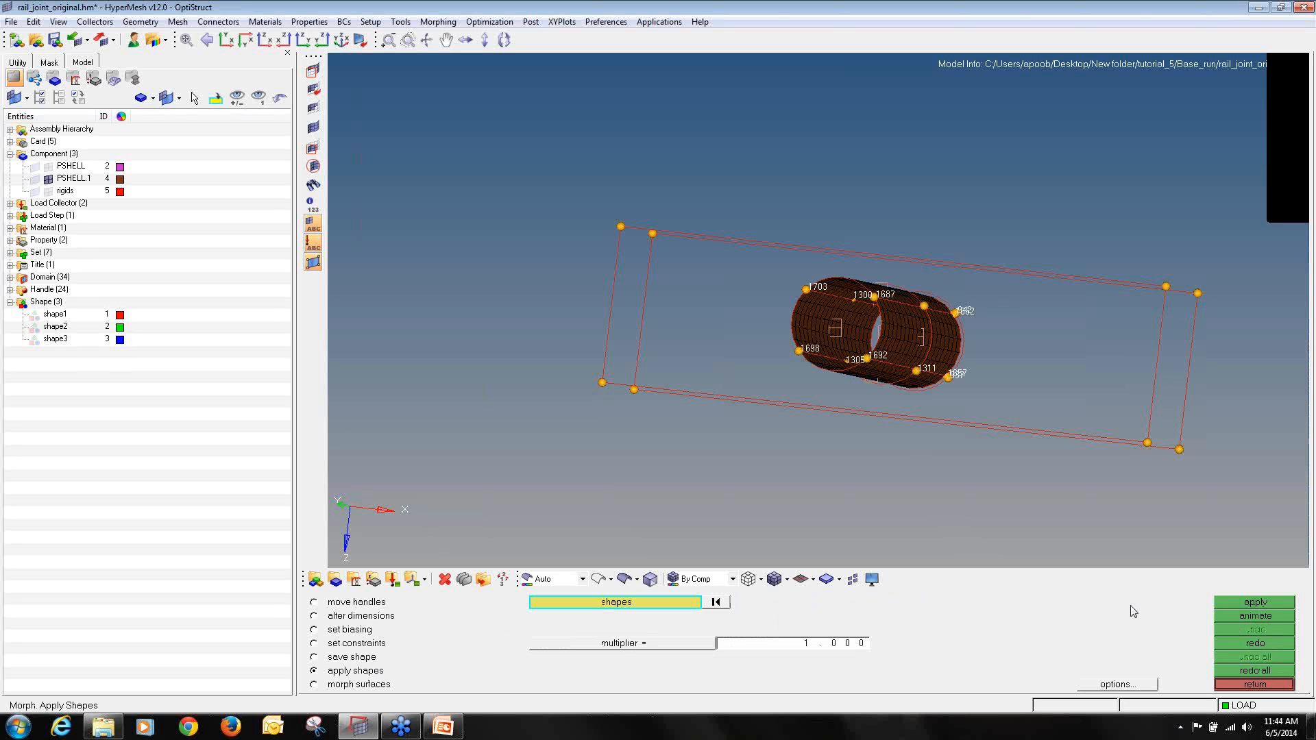
click(607, 603)
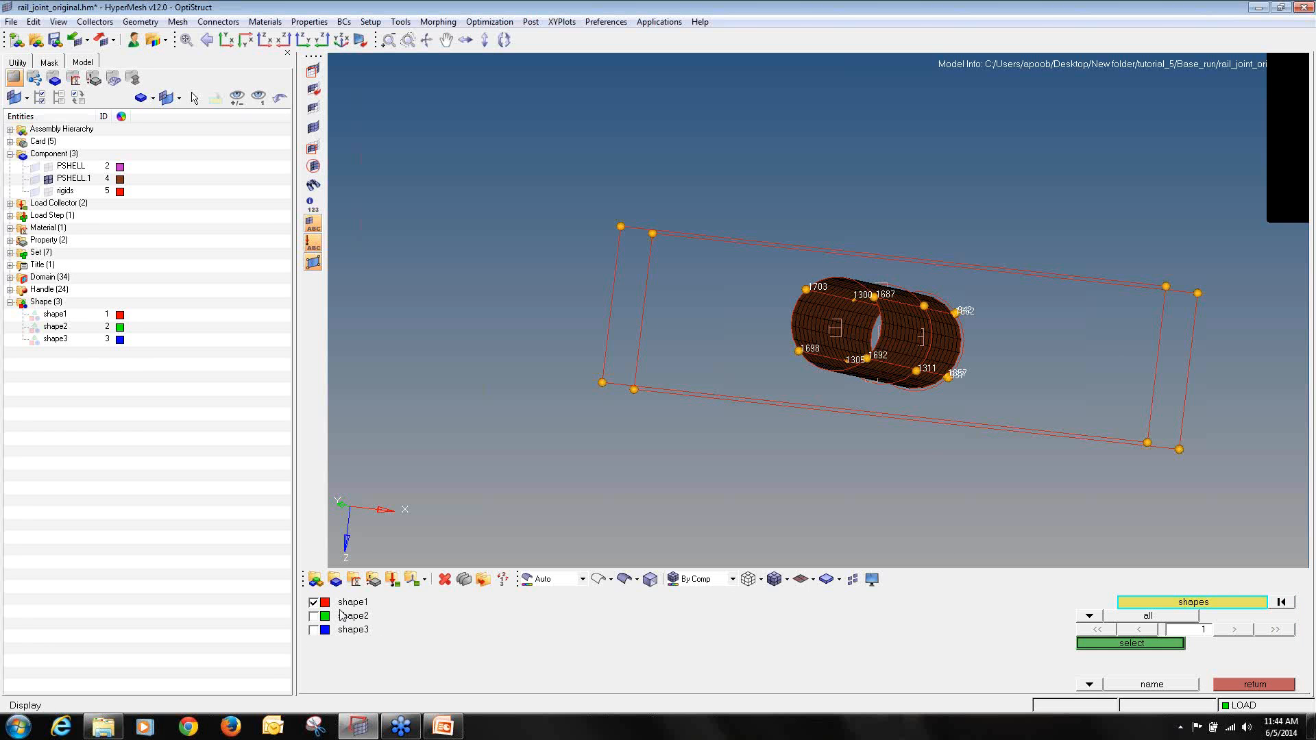
click(313, 603)
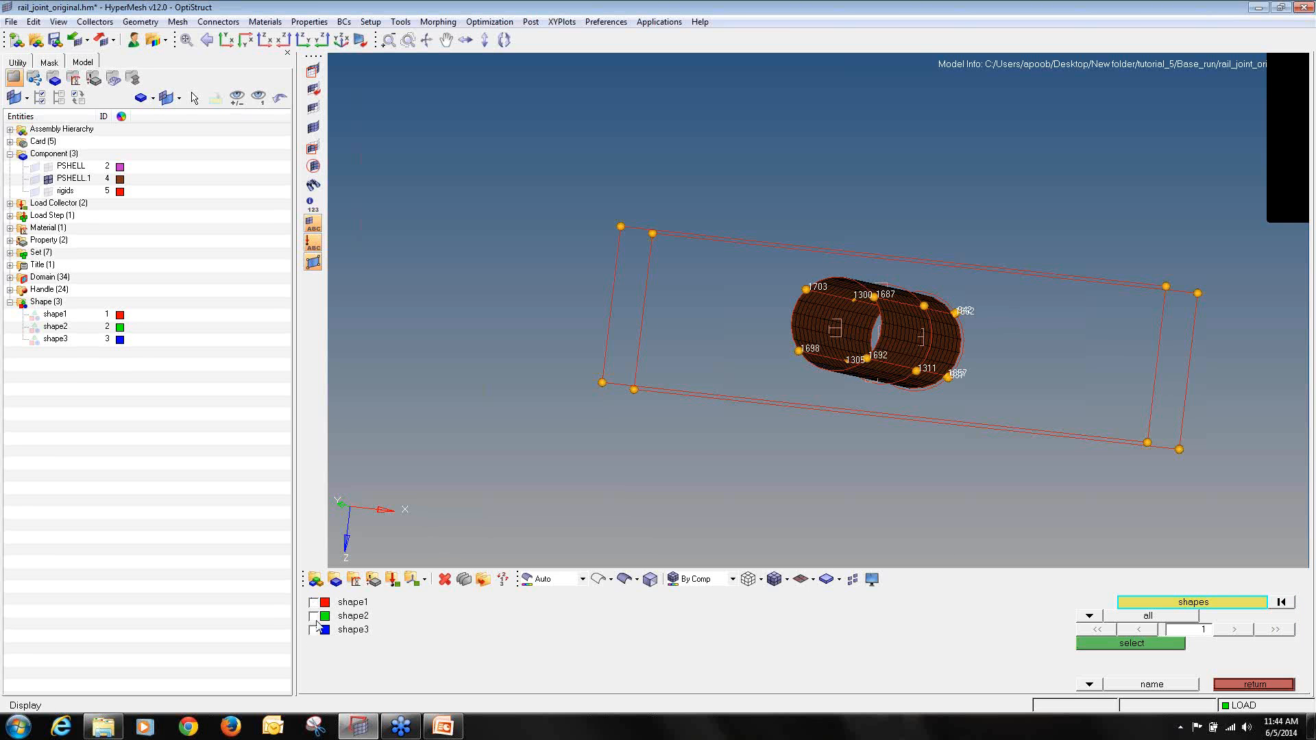
click(1146, 644)
click(1264, 601)
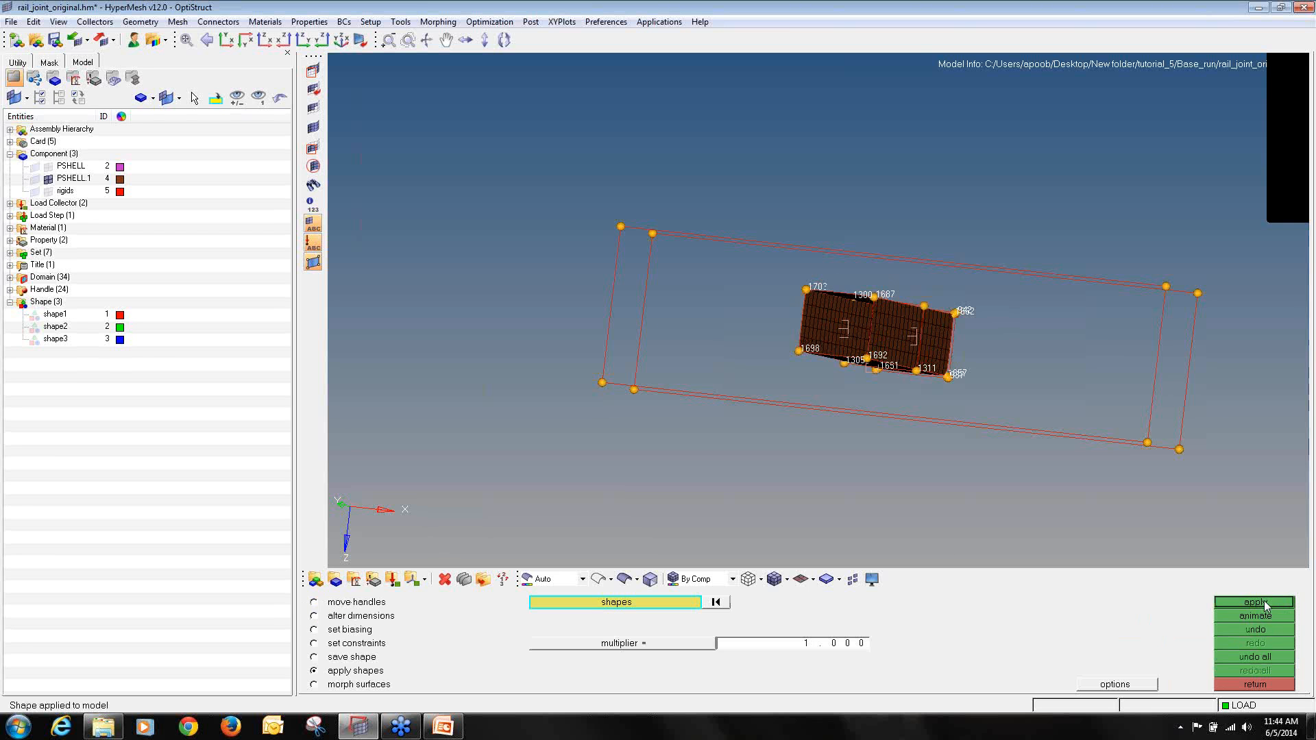
- Set the ends of the distance morph to be defined by nodes and handles instead of two handles
click(376, 618)
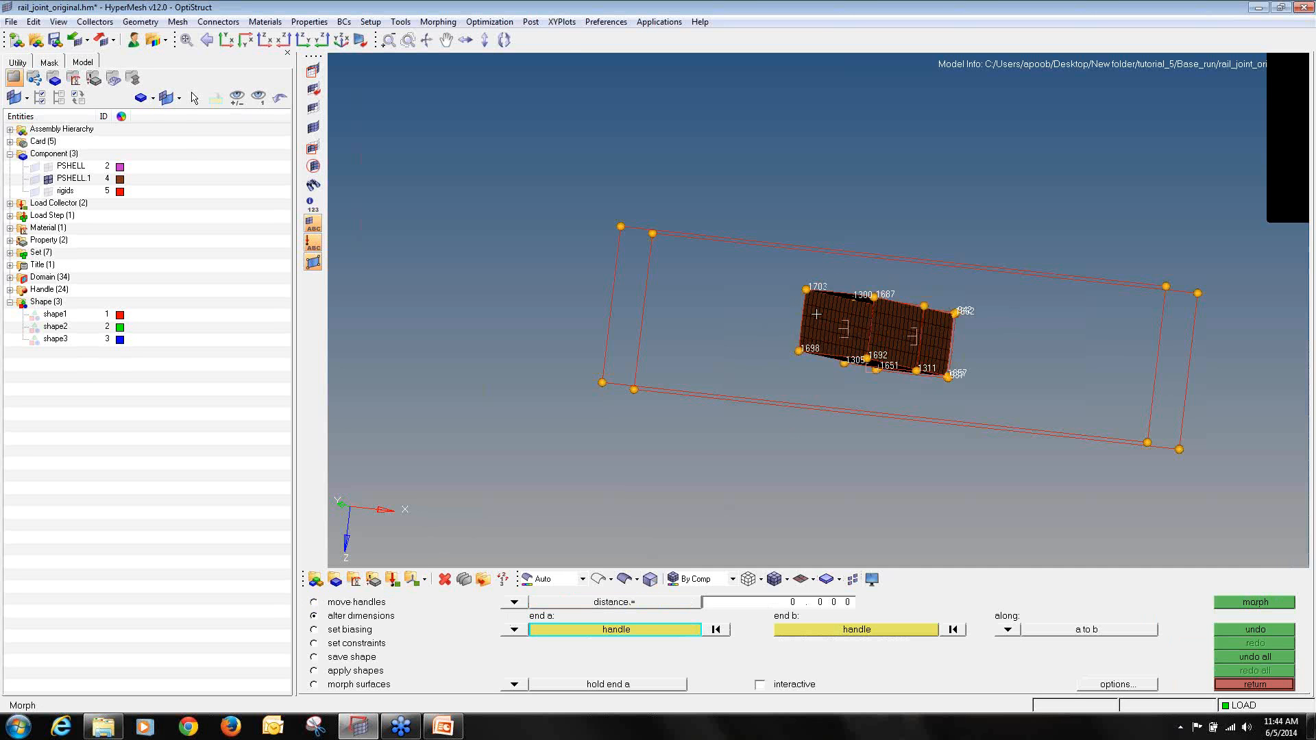
ctrl+drag(816, 314, 860, 349)
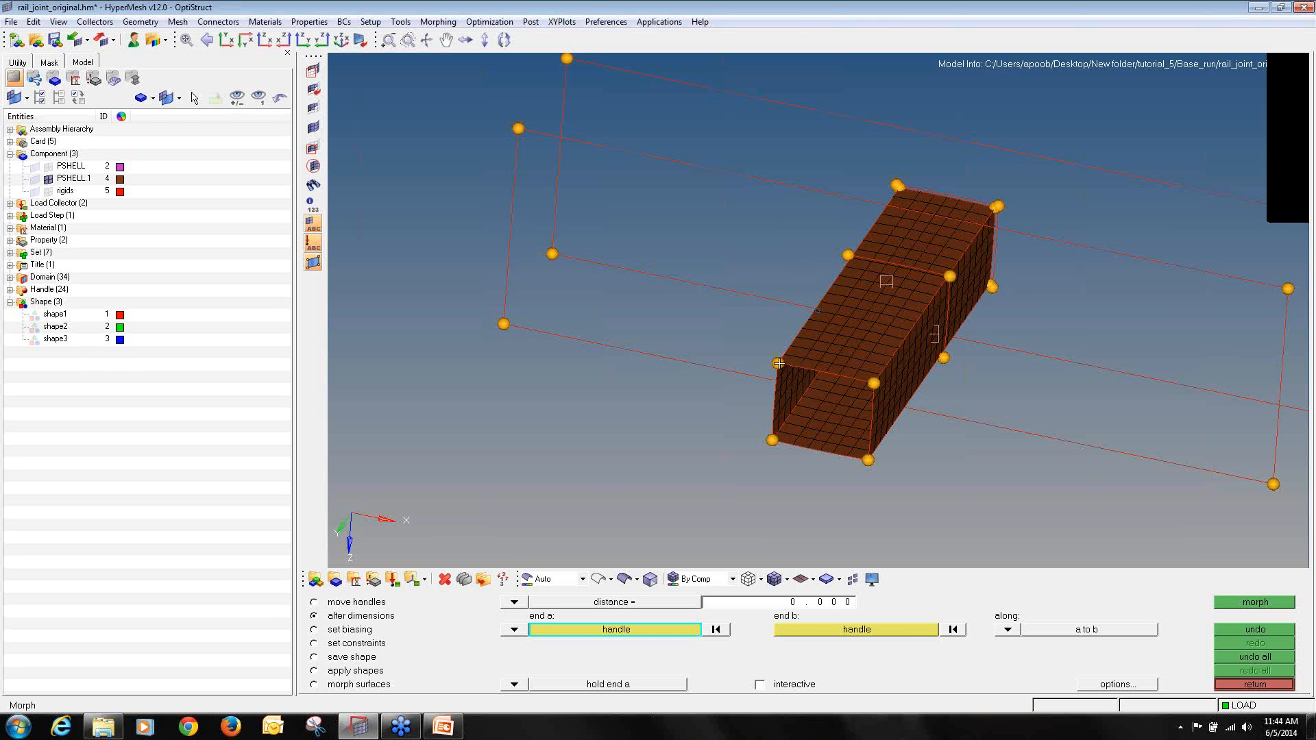
click(873, 384)
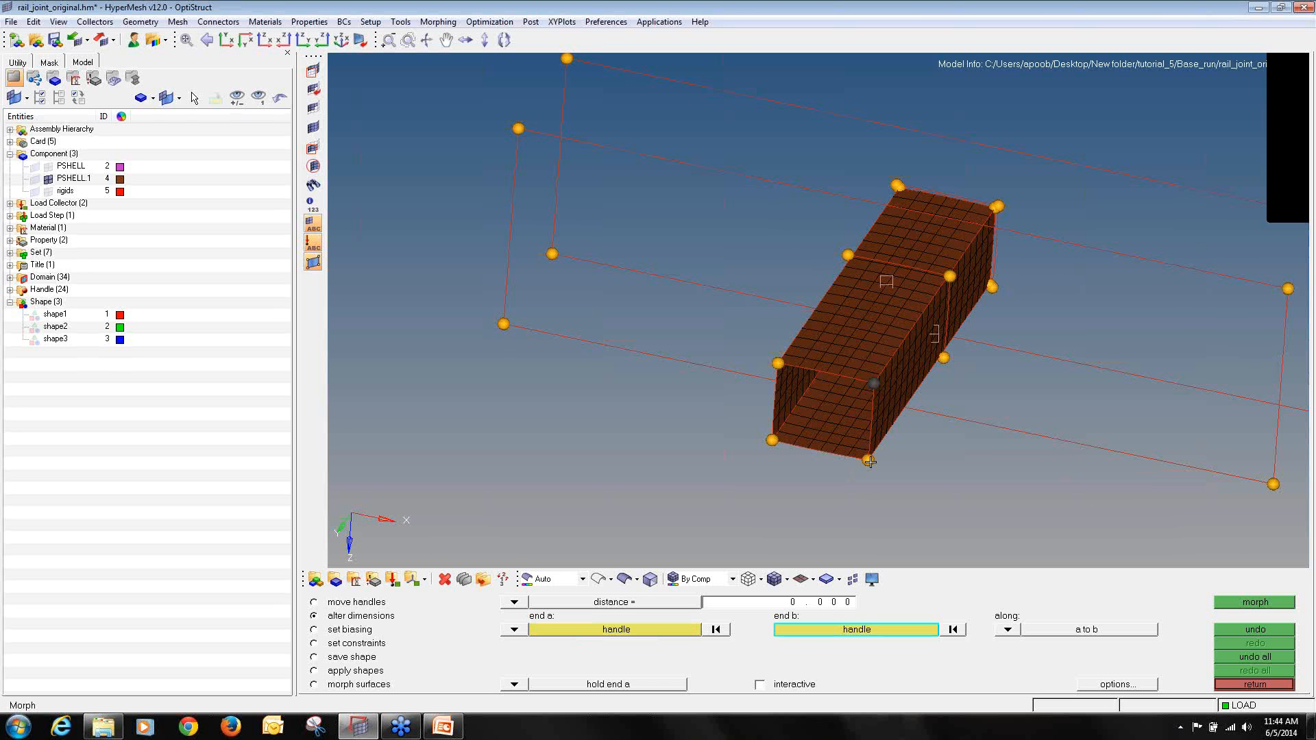
click(514, 629)
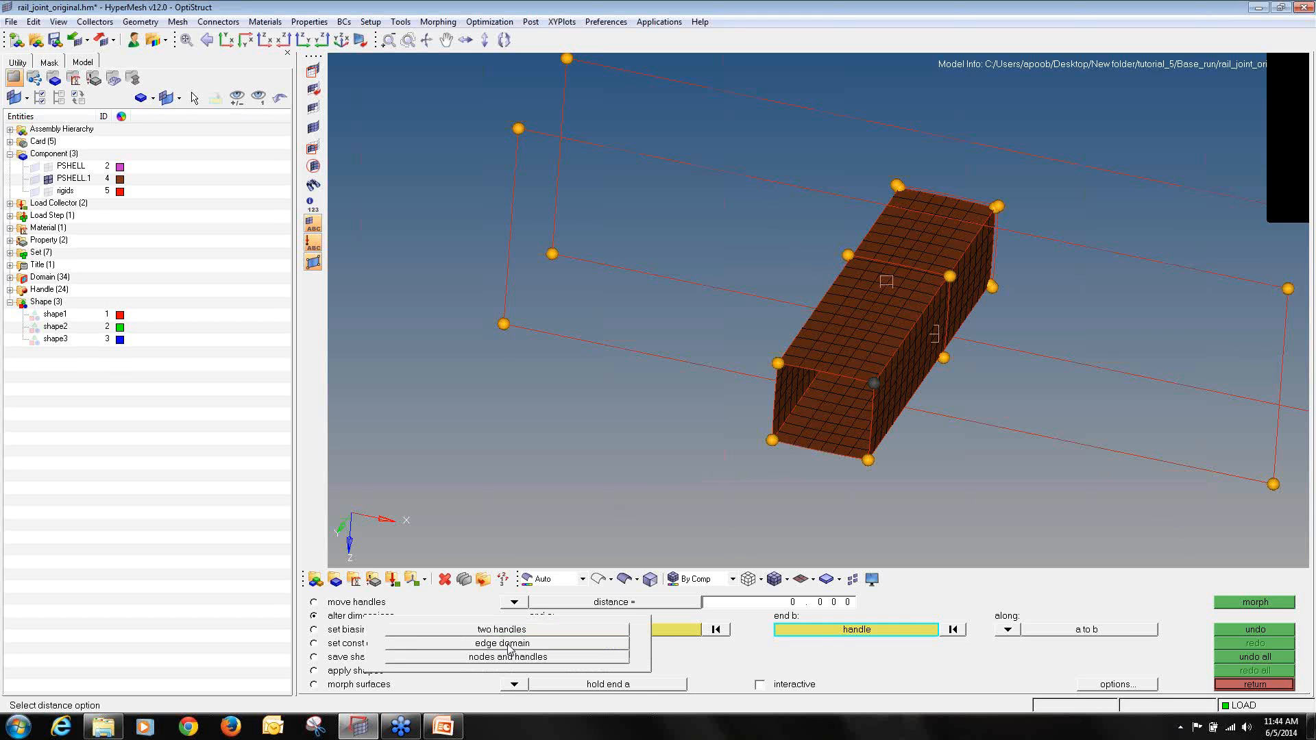
click(545, 657)
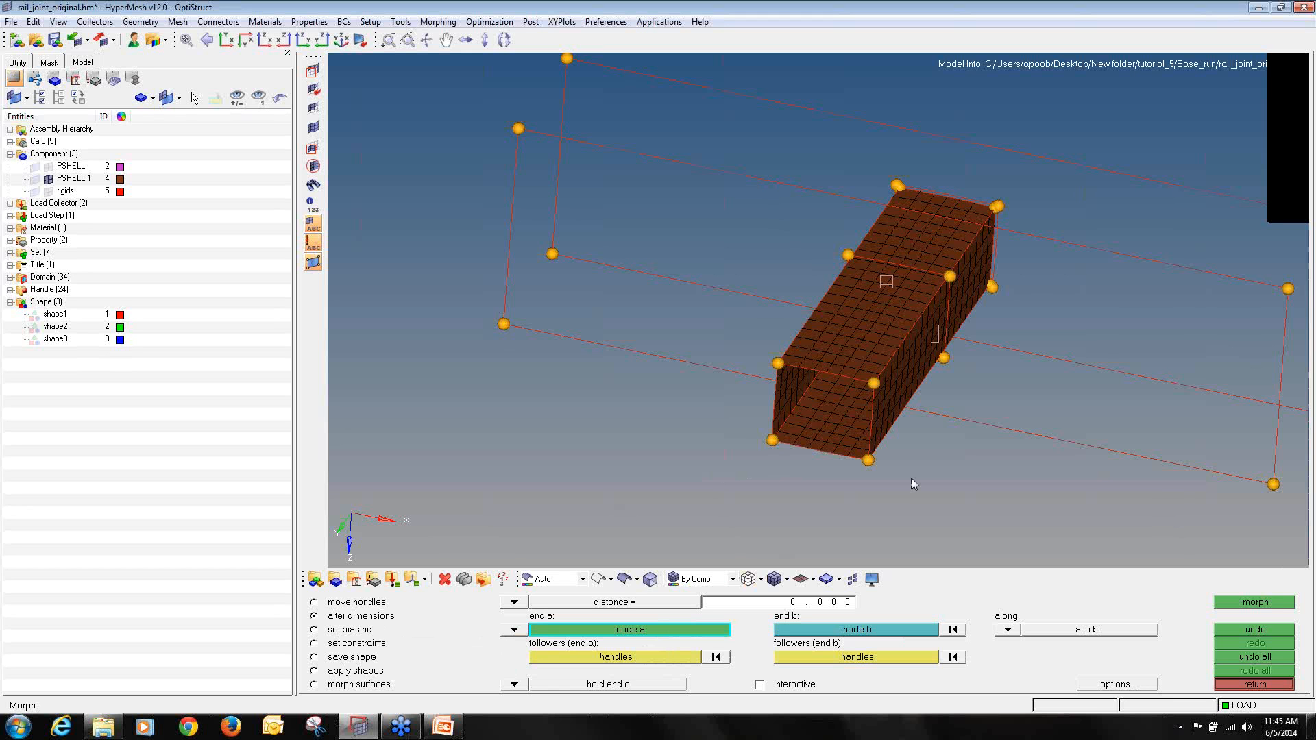
- Hide all handles and pick node 1687 as node a and node 1692 as node b at the tube's open end
right_click(48, 289)
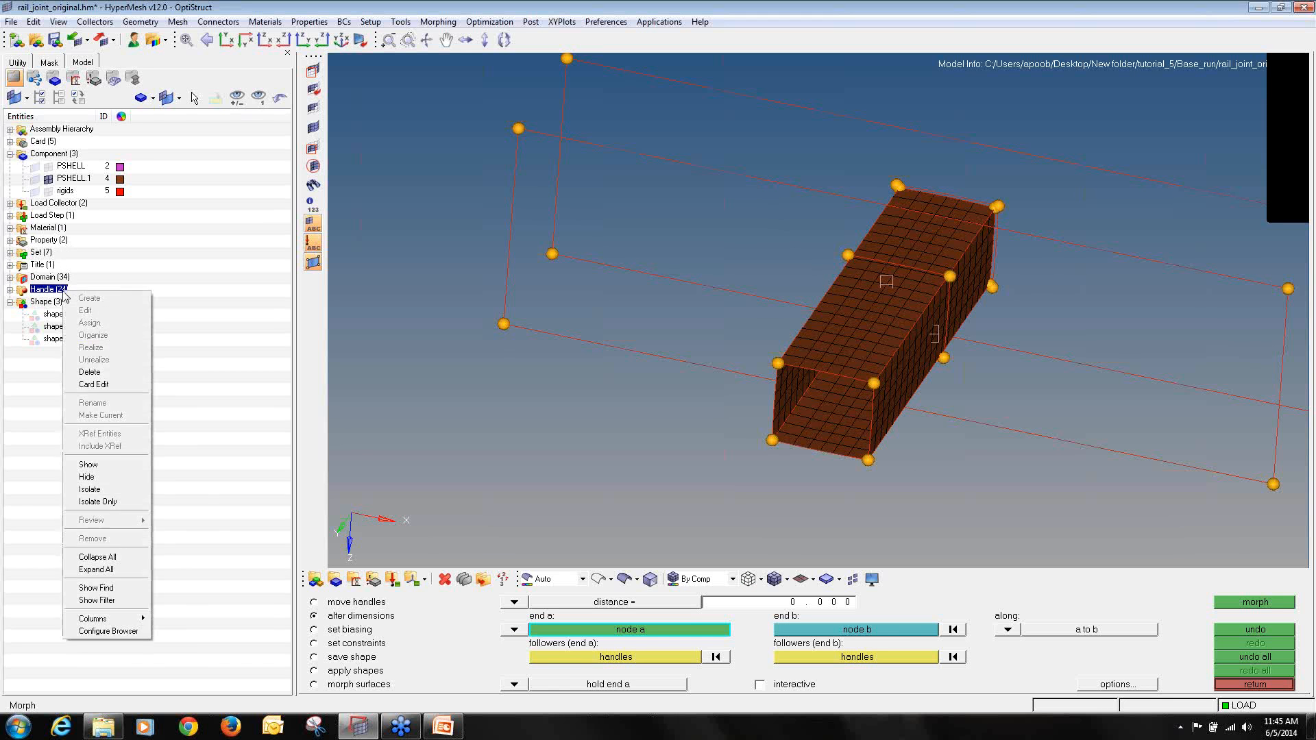
click(104, 478)
click(873, 383)
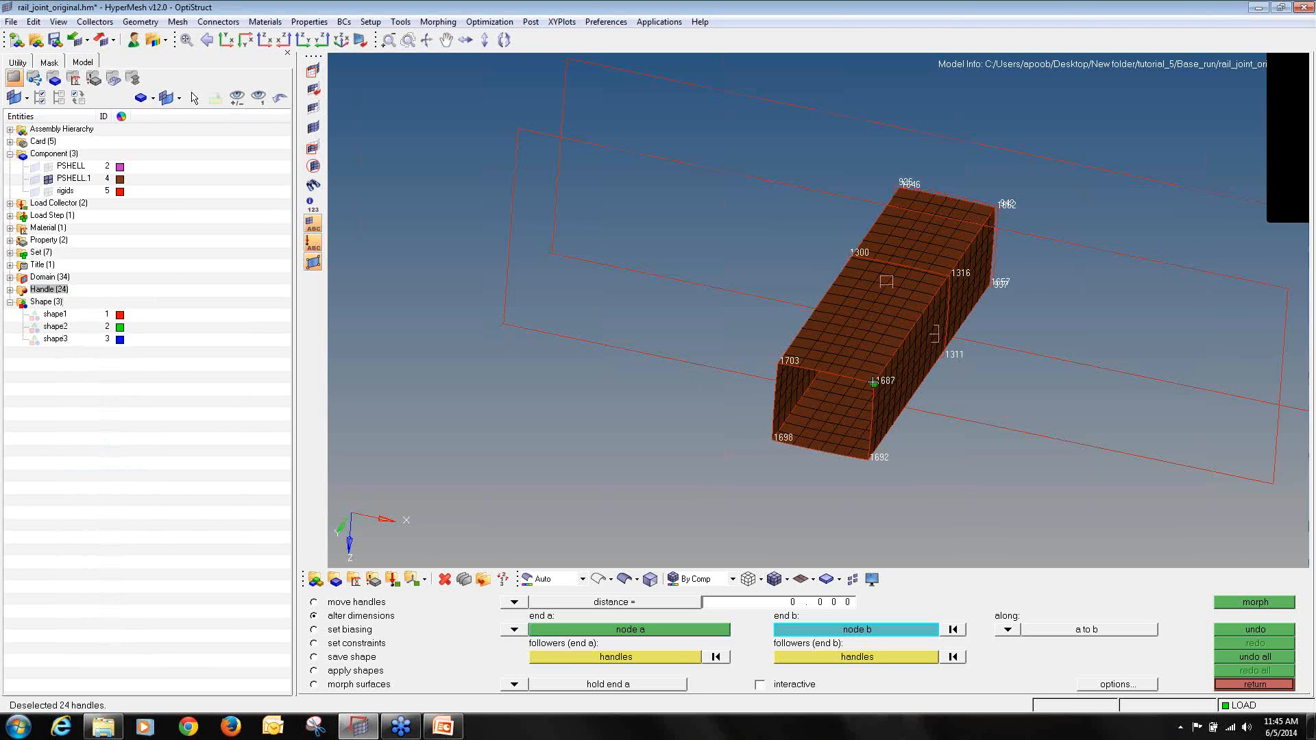
scroll(869, 464, up, 2)
click(870, 455)
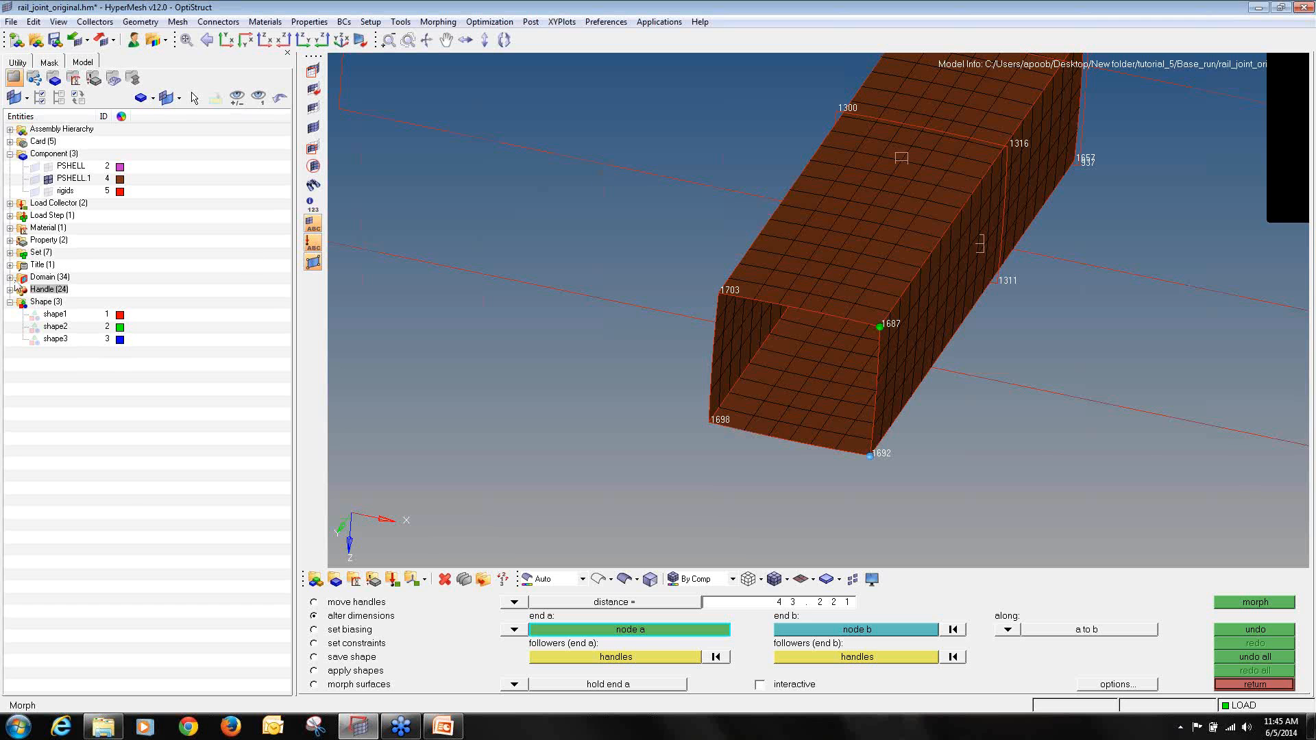
- Show the handles again and select all handles along the tube's upper face, at both ends and the middle, as end a followers
right_click(44, 289)
click(103, 463)
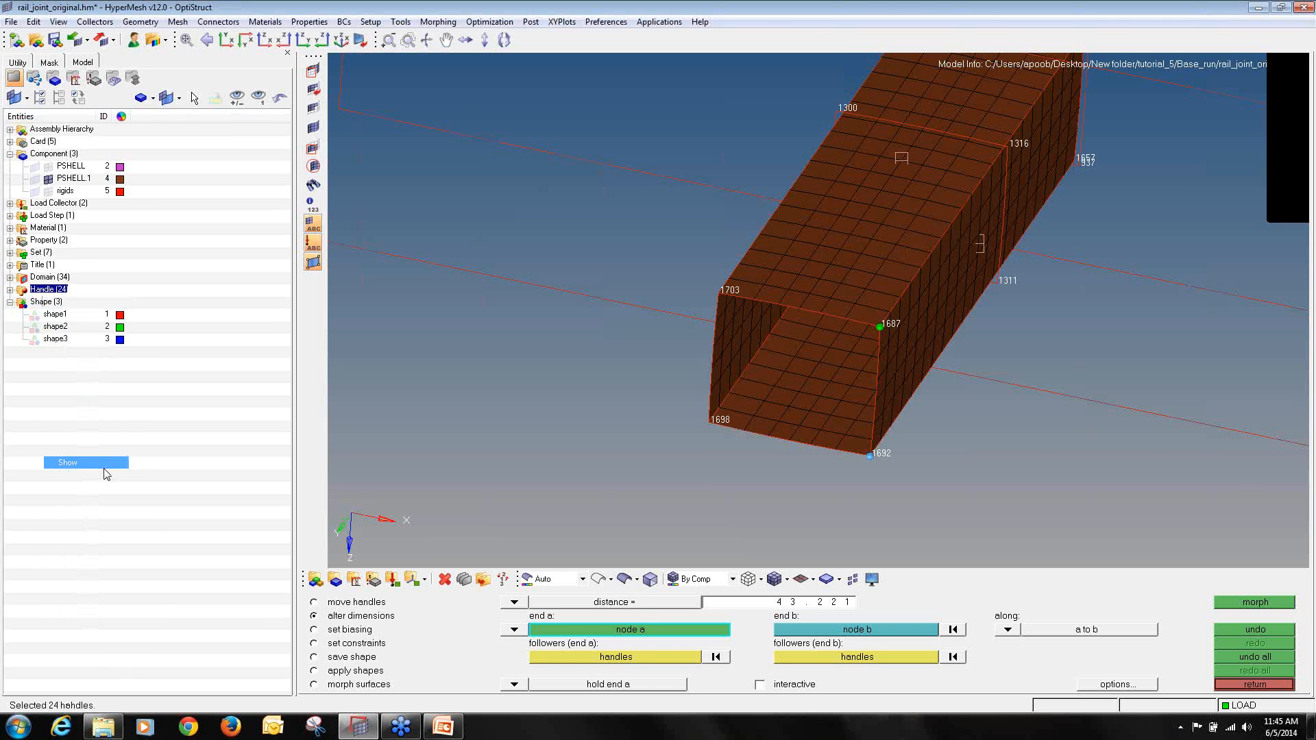
click(672, 657)
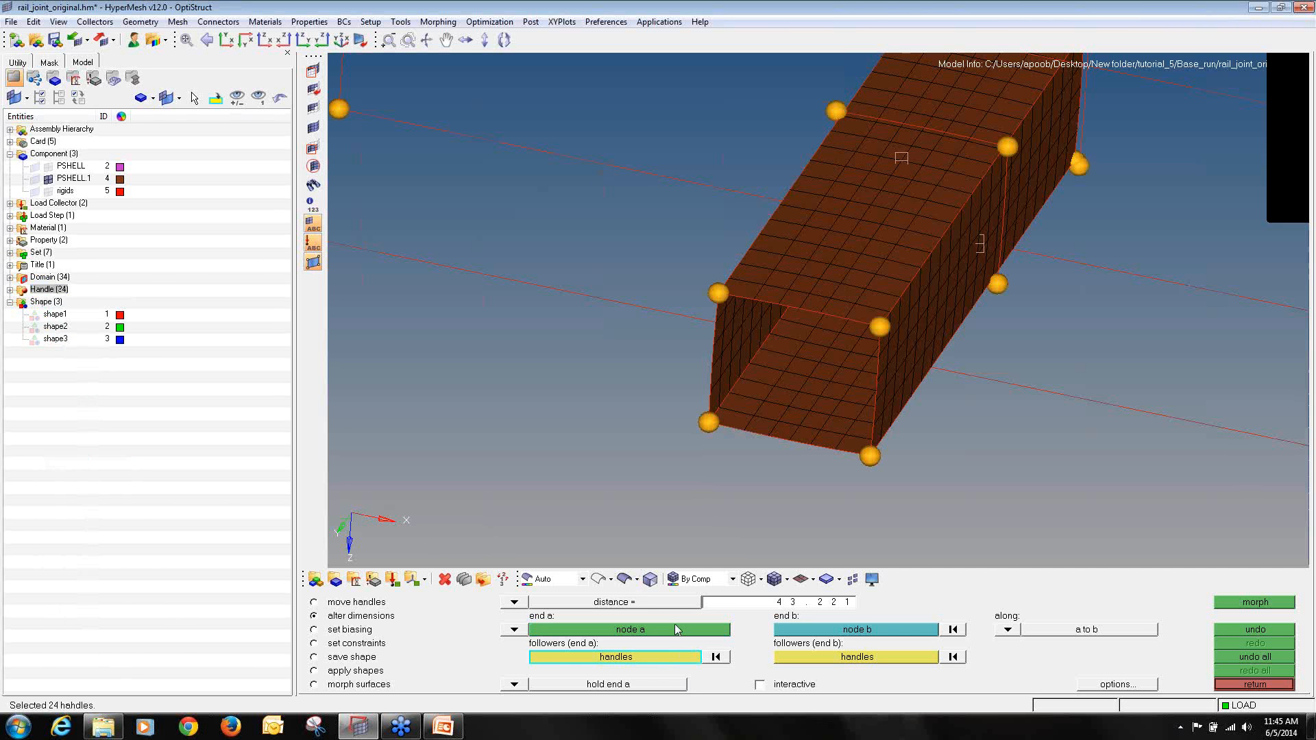
click(880, 328)
click(717, 293)
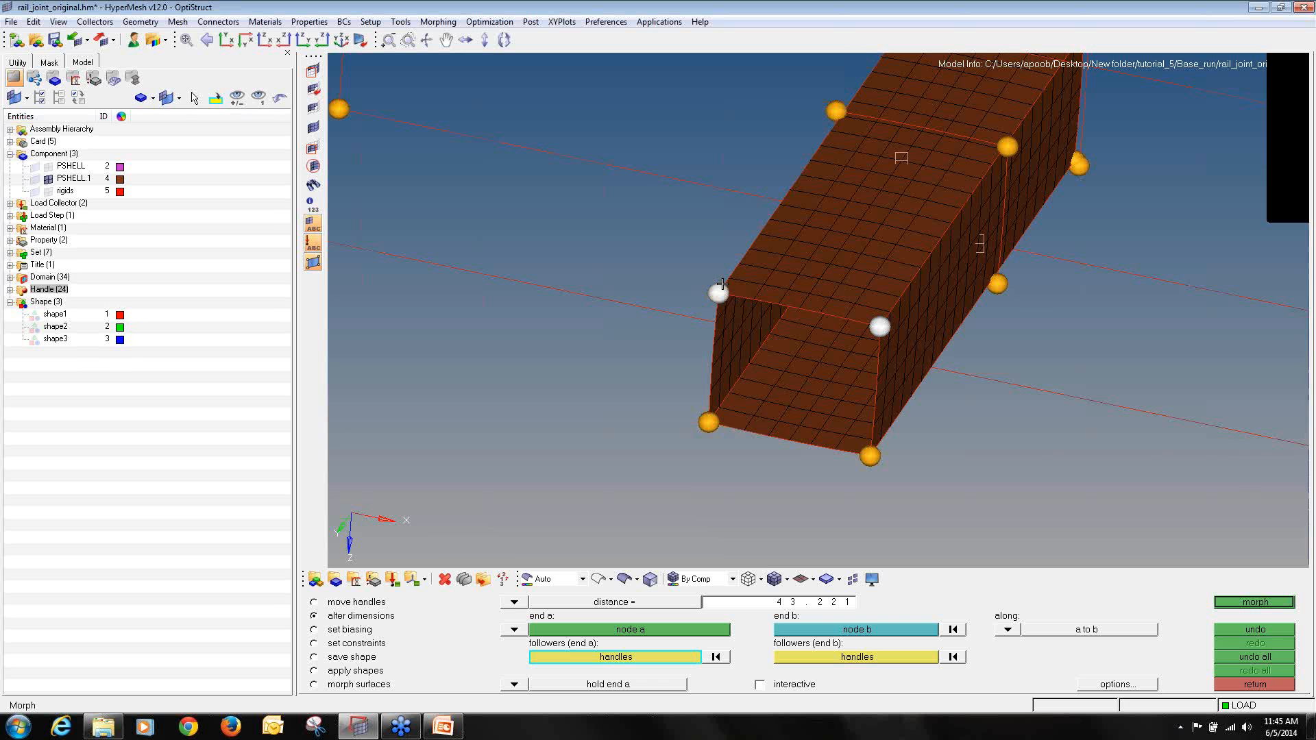
scroll(772, 257, down, 2)
scroll(772, 256, up, 3)
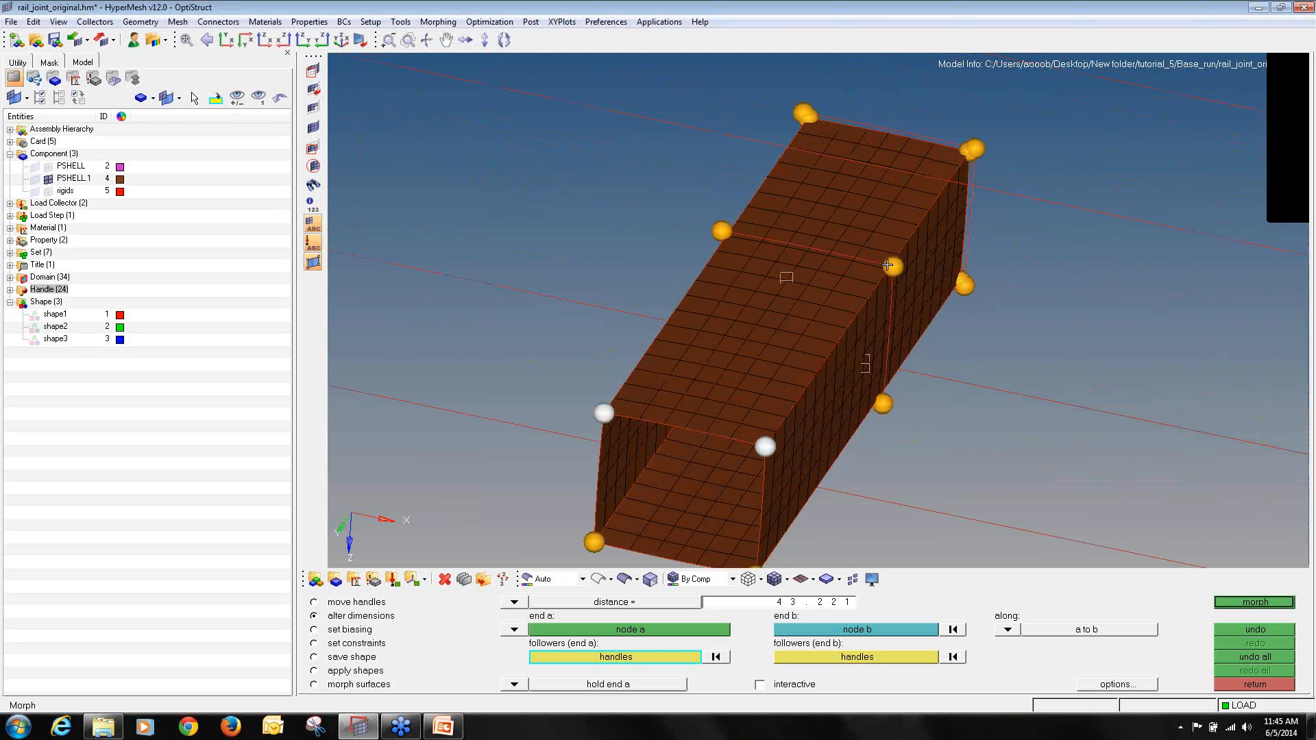
click(893, 266)
click(722, 231)
scroll(972, 149, up, 3)
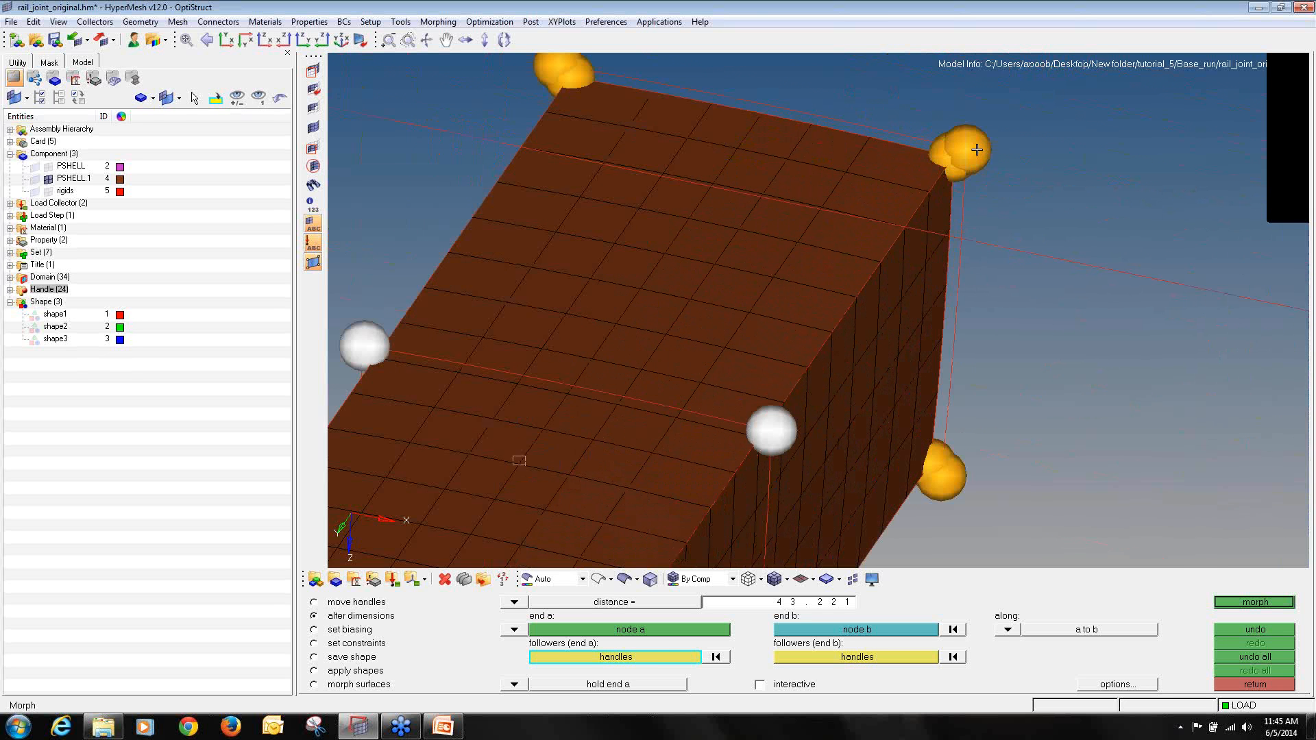
click(975, 149)
click(945, 155)
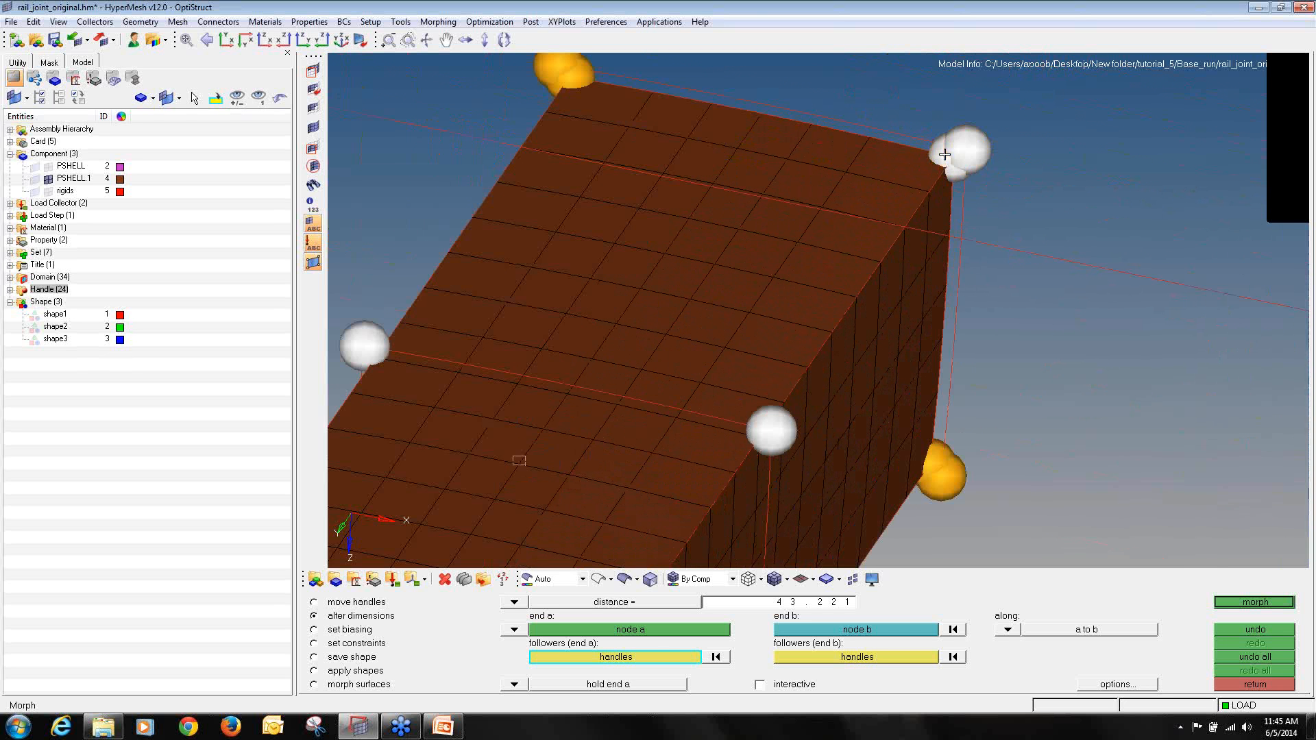
click(574, 69)
scroll(597, 135, down, 3)
scroll(597, 136, down, 2)
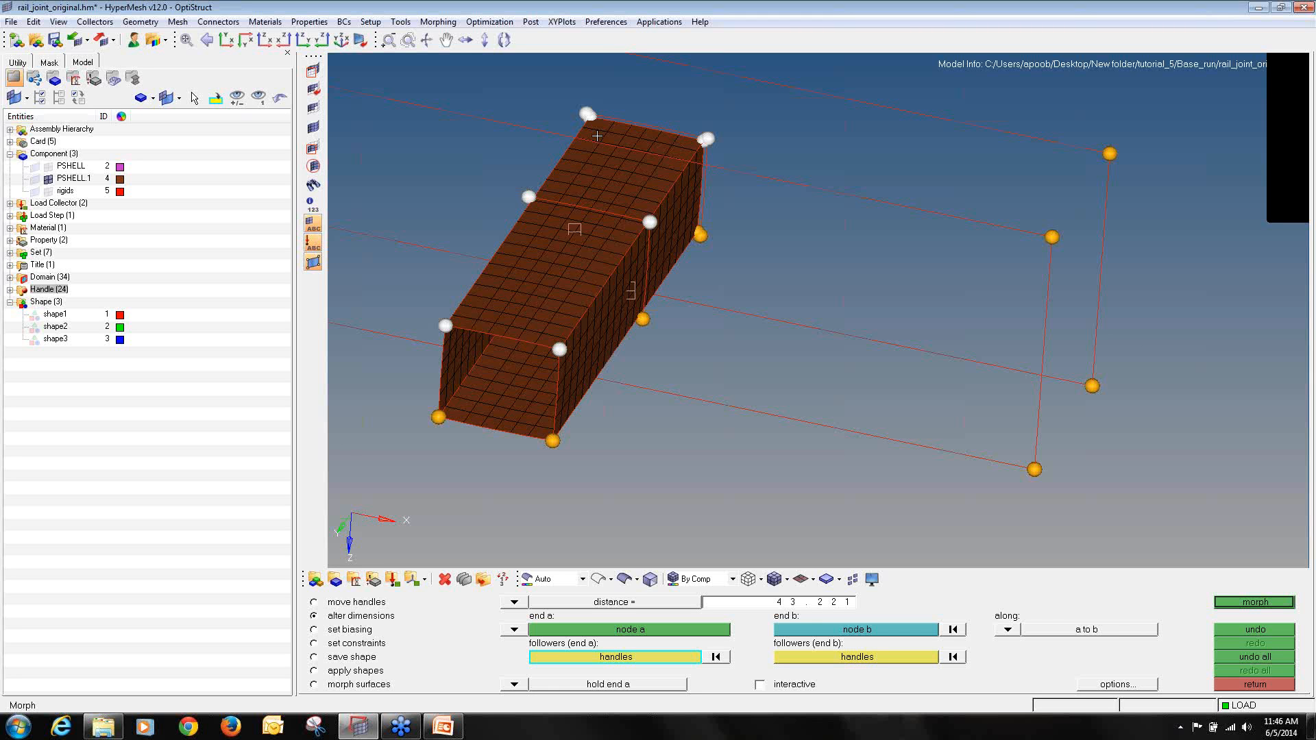
ctrl+scroll(547, 306, down, 4)
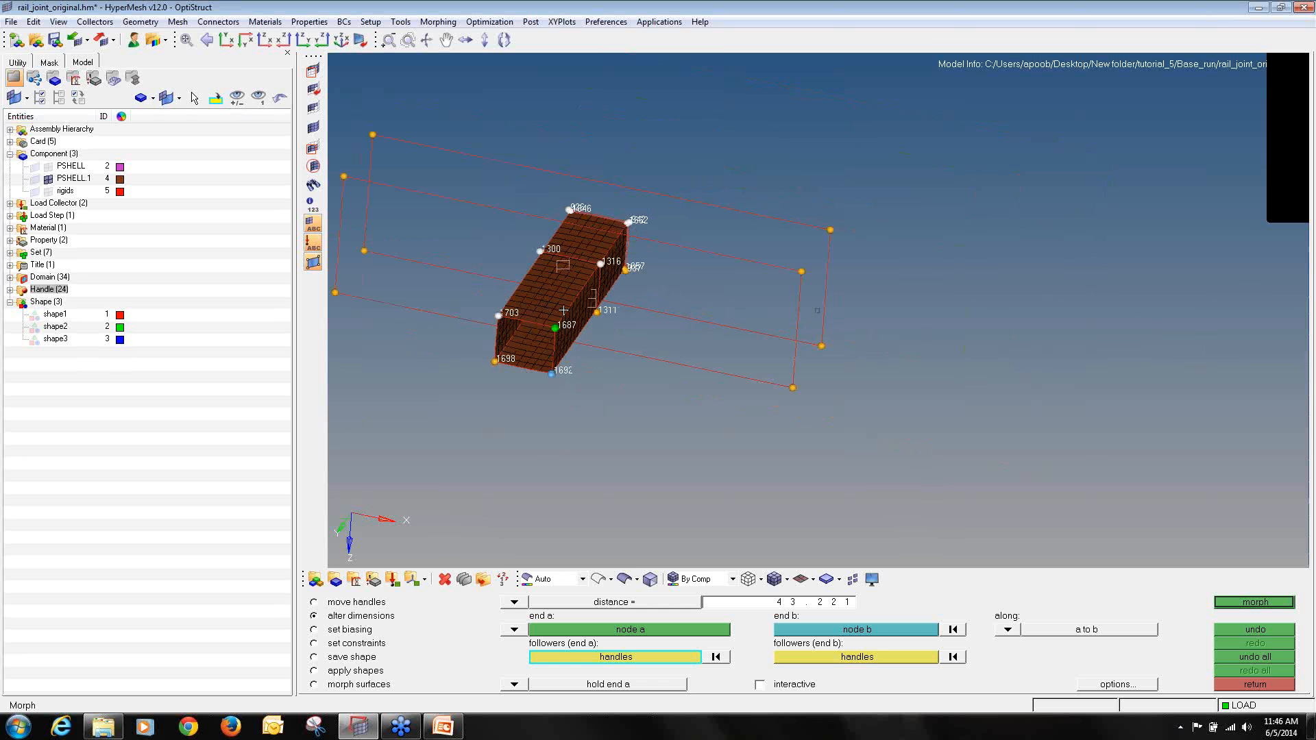
- Select the lower-face handles at the tube's open end and at its middle as end b followers
ctrl+drag(563, 312, 620, 288)
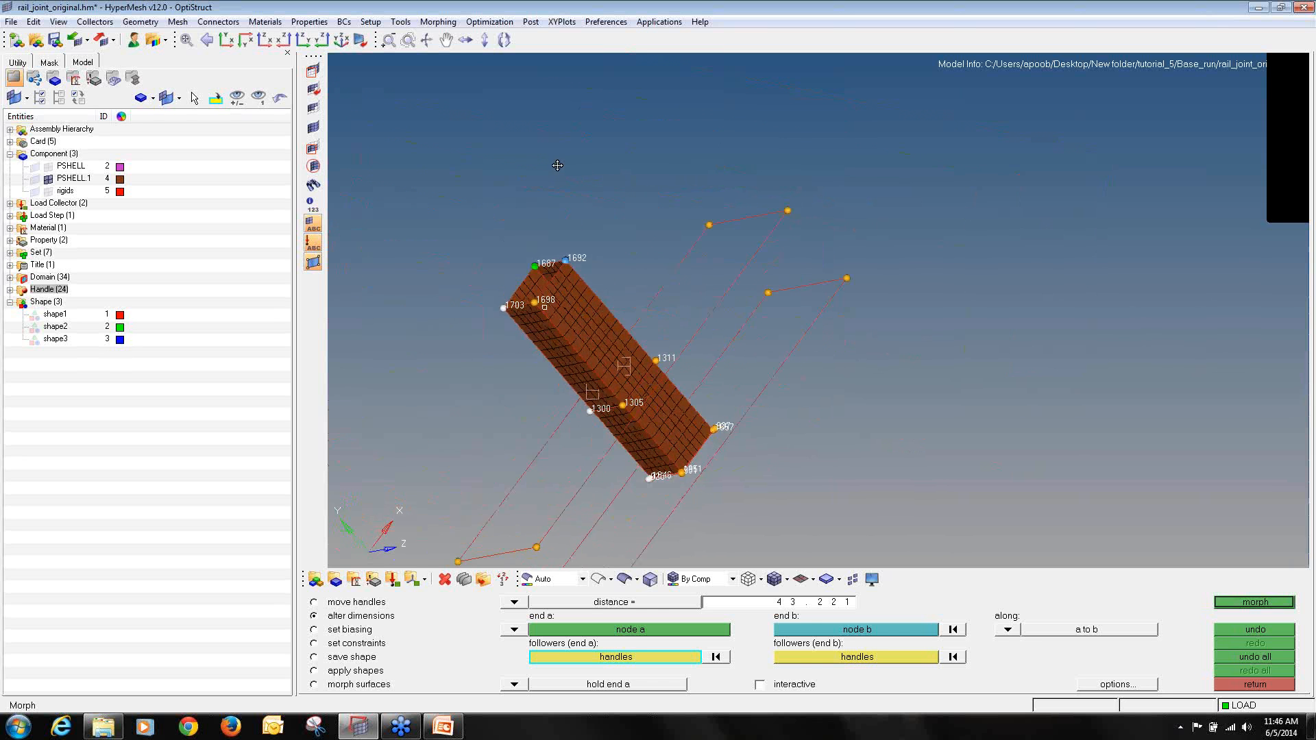
click(820, 661)
ctrl+drag(582, 391, 536, 362)
ctrl+scroll(539, 356, up, 4)
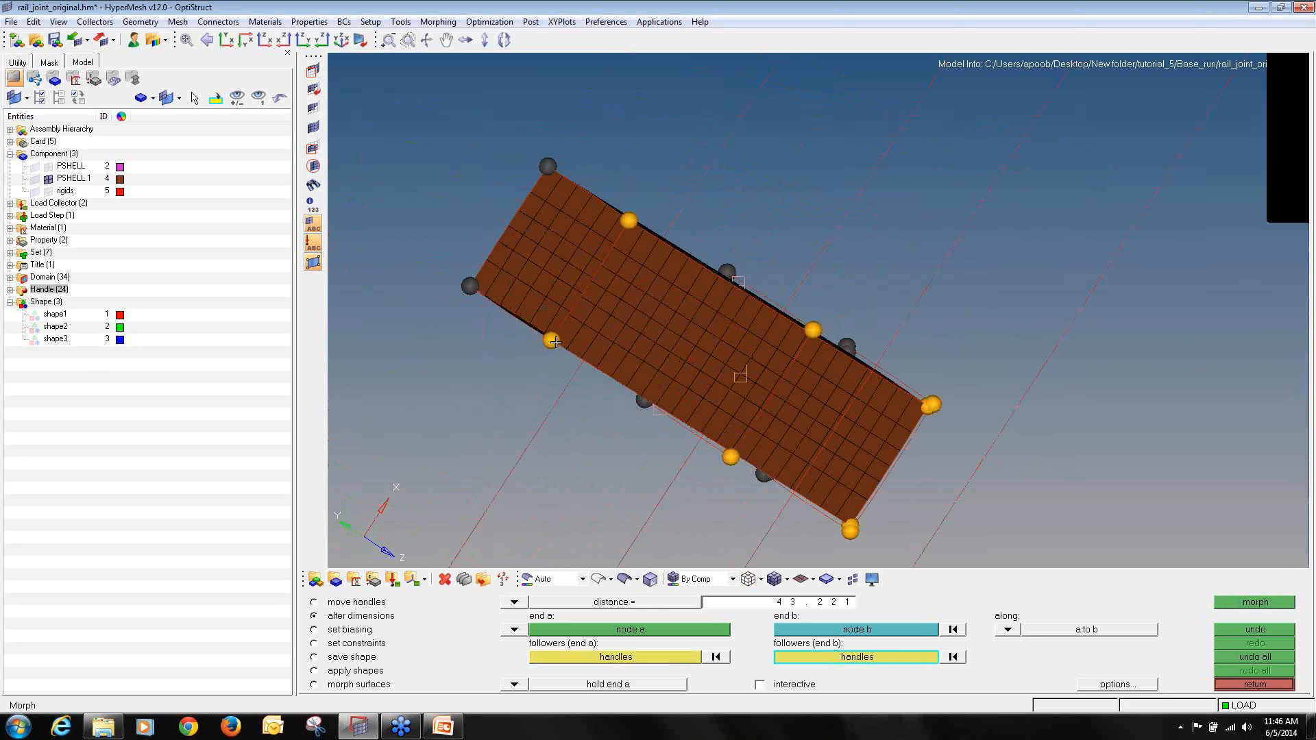
click(554, 341)
click(629, 222)
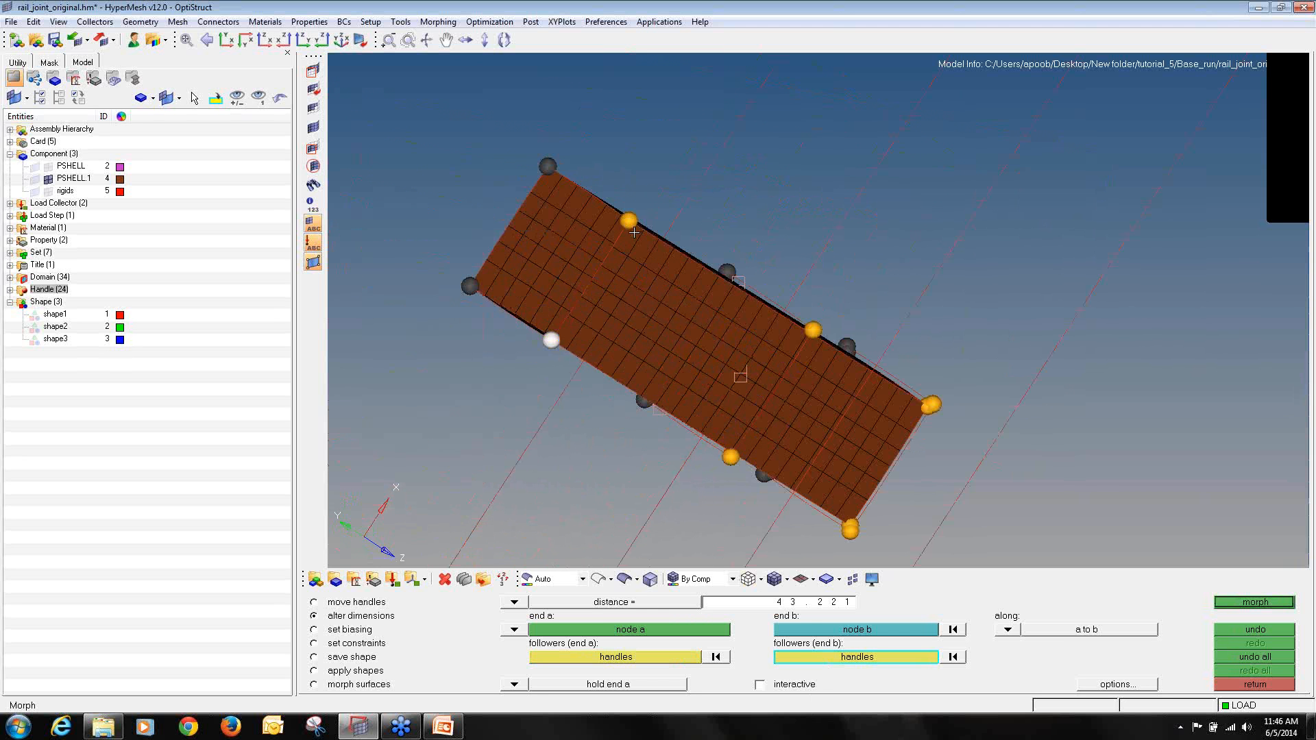
click(732, 455)
ctrl+drag(843, 454, 881, 371)
ctrl+scroll(832, 291, up, 2)
ctrl+scroll(831, 292, up, 3)
click(833, 294)
- Add the closely spaced lower-face handles at both corners of the tube's far end to the end b followers
ctrl+scroll(845, 304, down, 3)
ctrl+right_drag(967, 565, 968, 401)
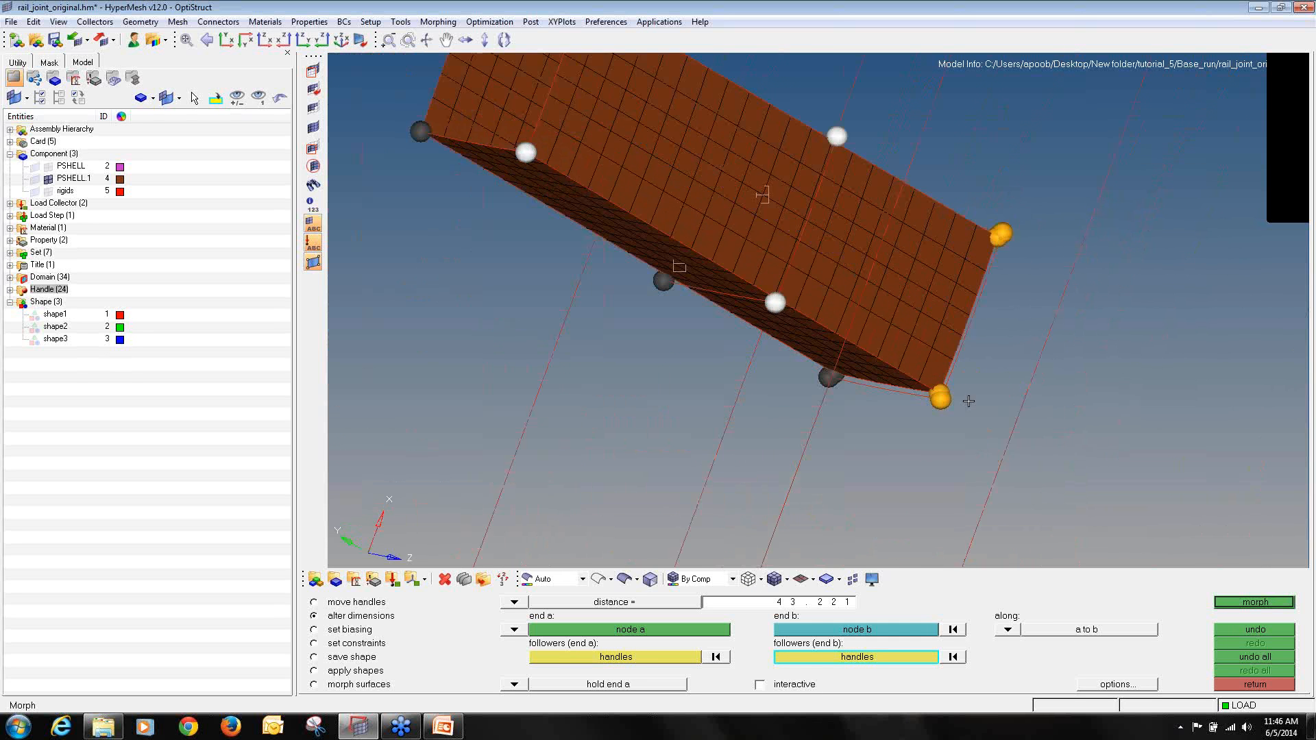
ctrl+scroll(963, 404, up, 1)
scroll(930, 391, up, 3)
click(931, 392)
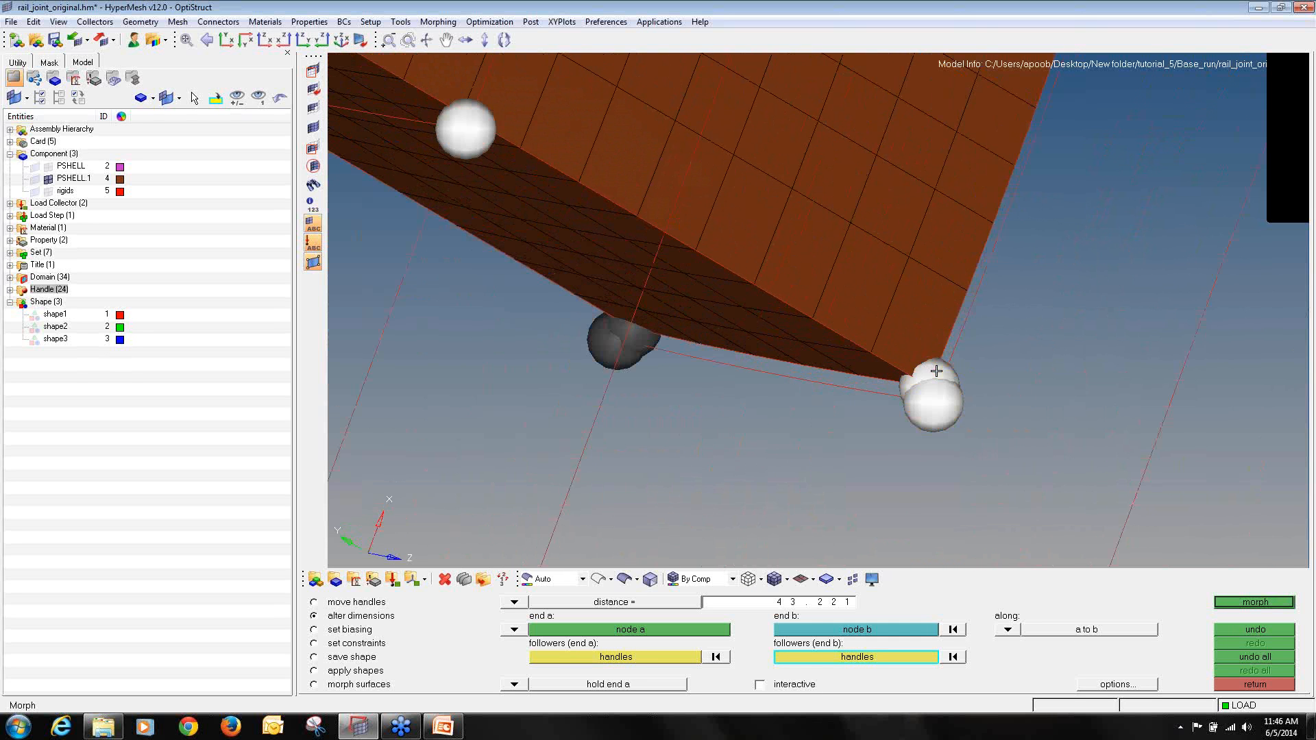
scroll(932, 392, down, 3)
scroll(933, 411, up, 3)
click(919, 436)
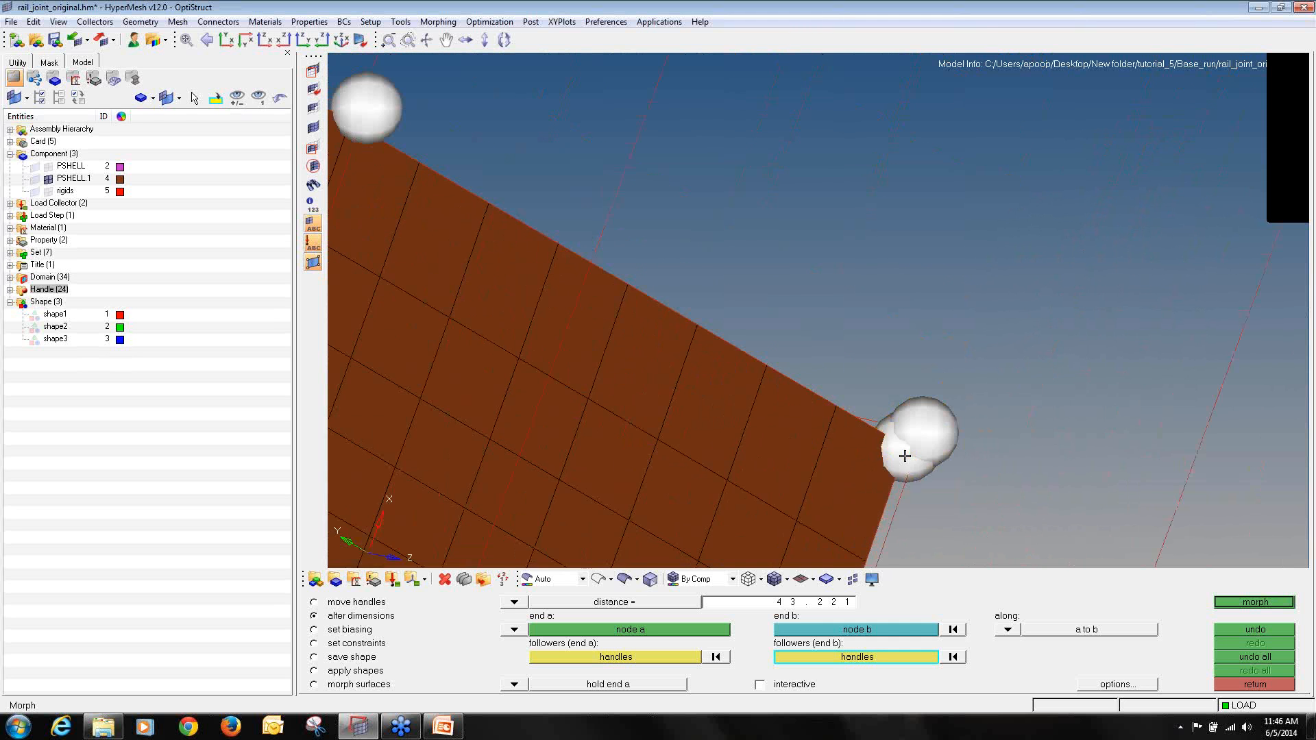
scroll(855, 370, down, 3)
ctrl+scroll(854, 370, down, 3)
ctrl+drag(1025, 300, 927, 159)
ctrl+scroll(742, 386, up, 6)
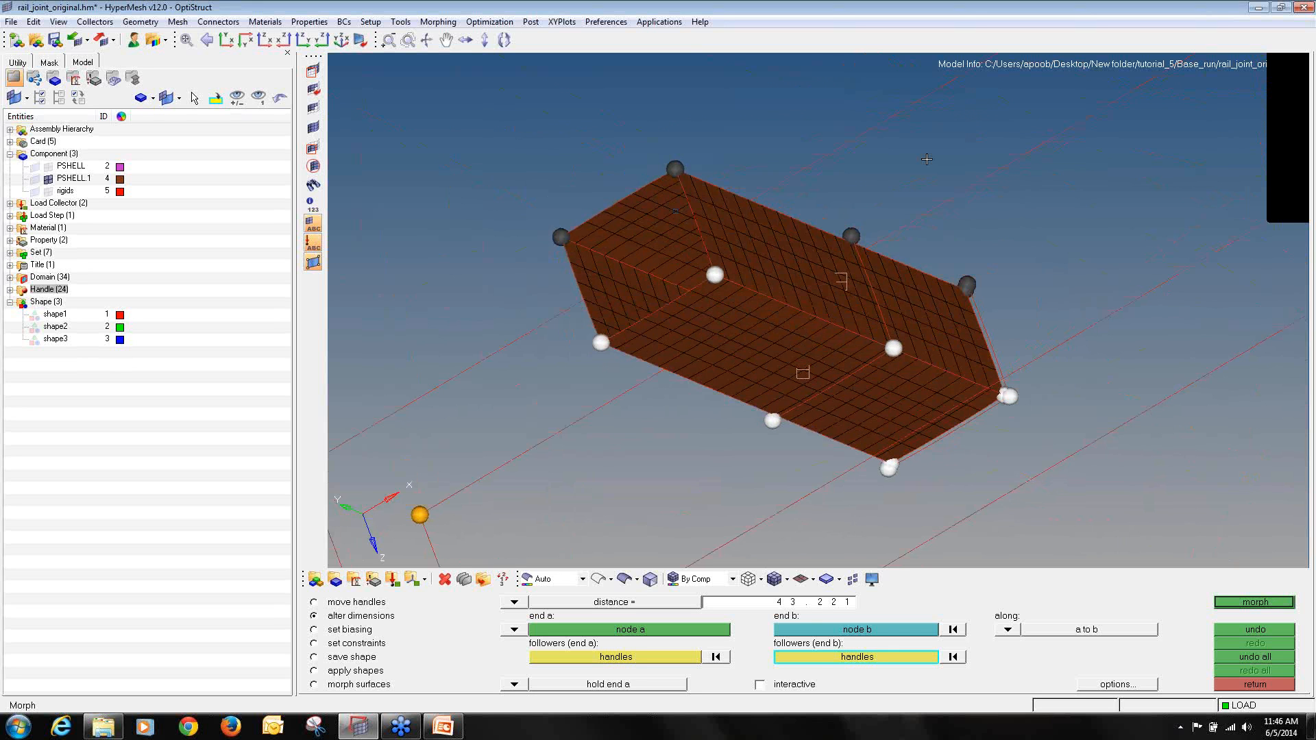
- Morph the tube's height to a distance of 20 with the middle held, and show the PSHELL component around it
click(514, 684)
click(552, 672)
click(798, 603)
text(20.000)
click(1283, 605)
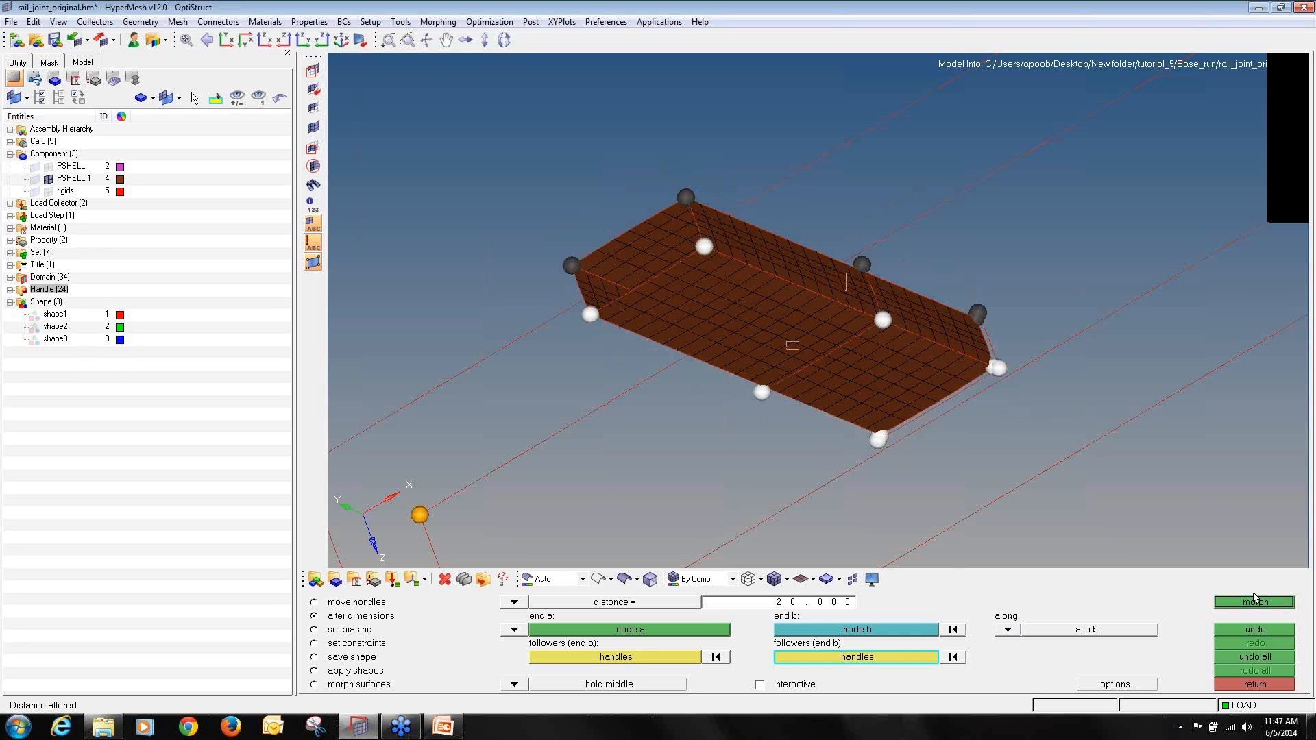
click(51, 166)
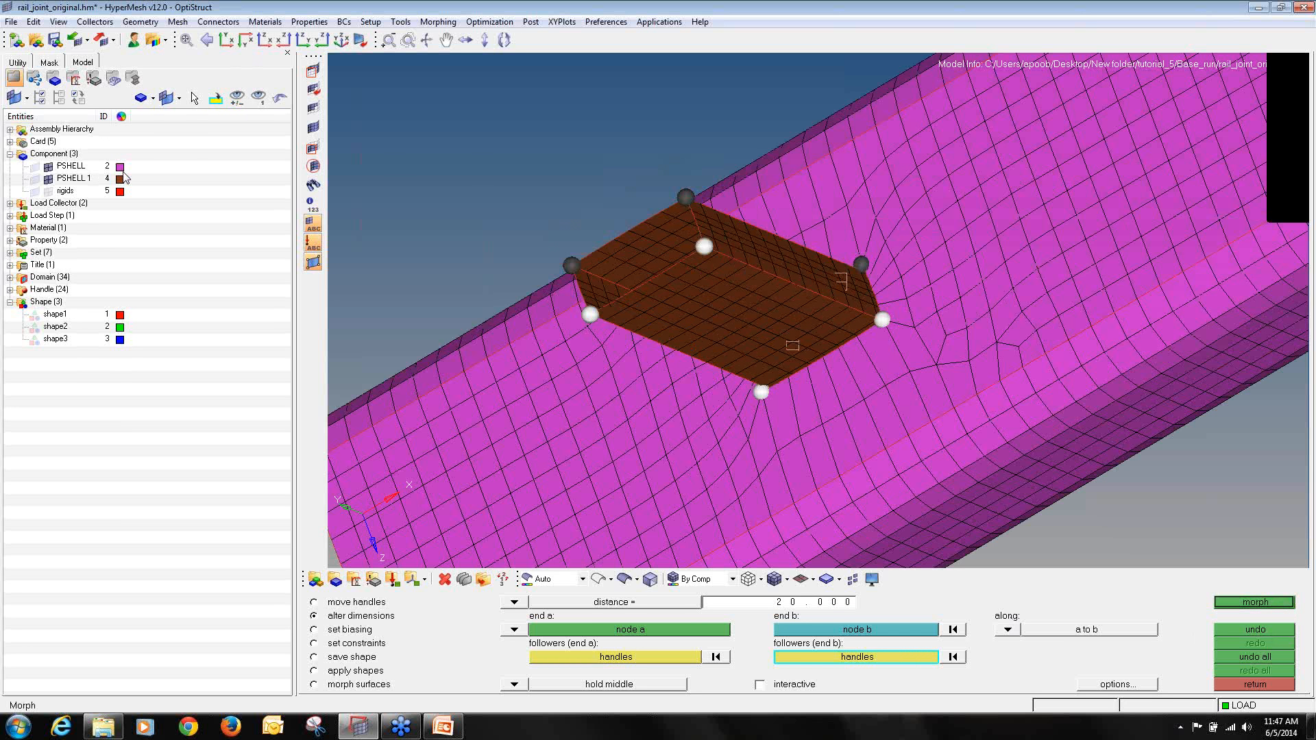
ctrl+drag(800, 161, 944, 250)
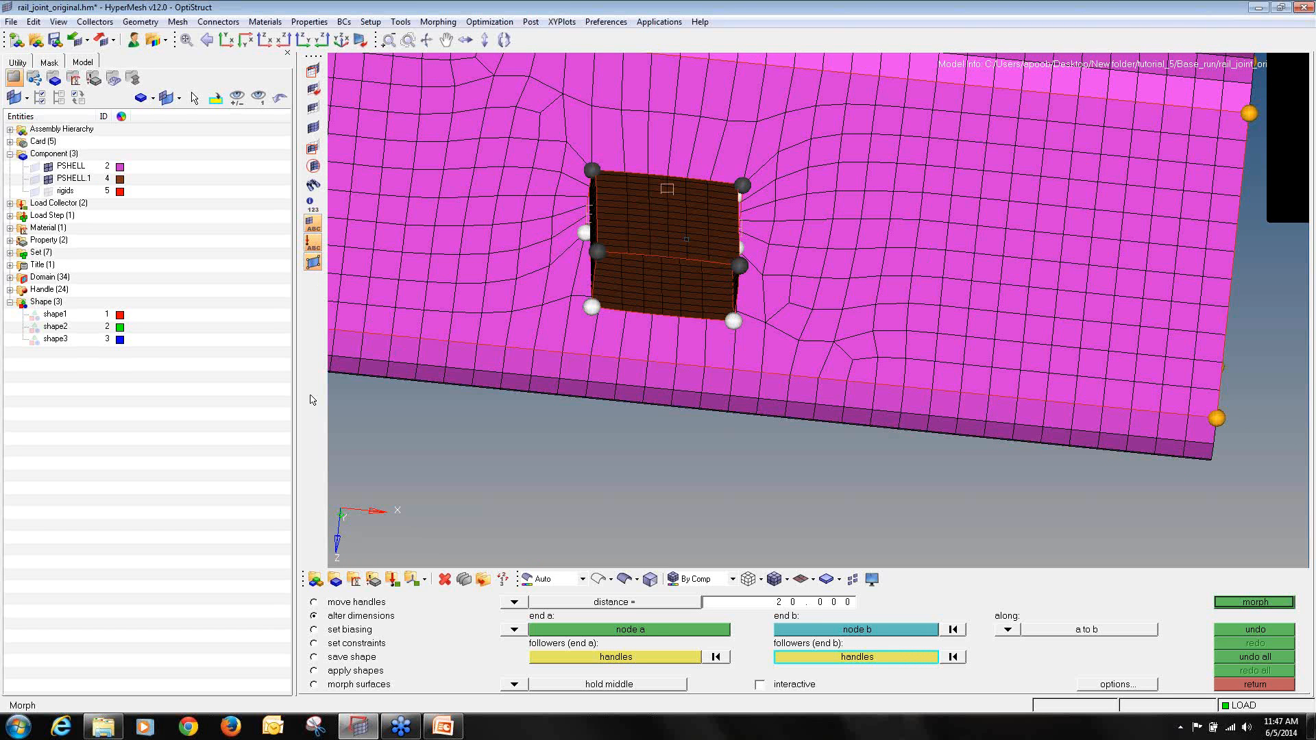
- Save the morph as shape4 with node perturbations in the global system, coloured orange
click(351, 656)
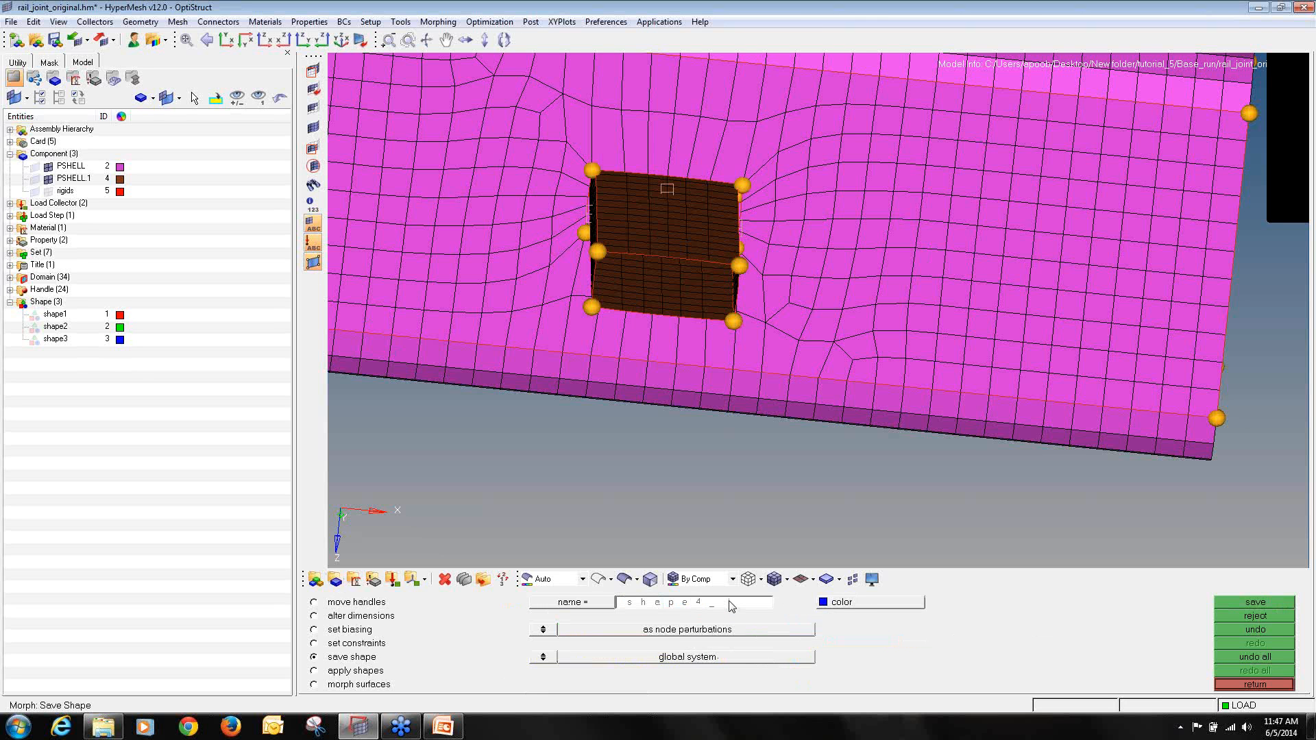
click(844, 606)
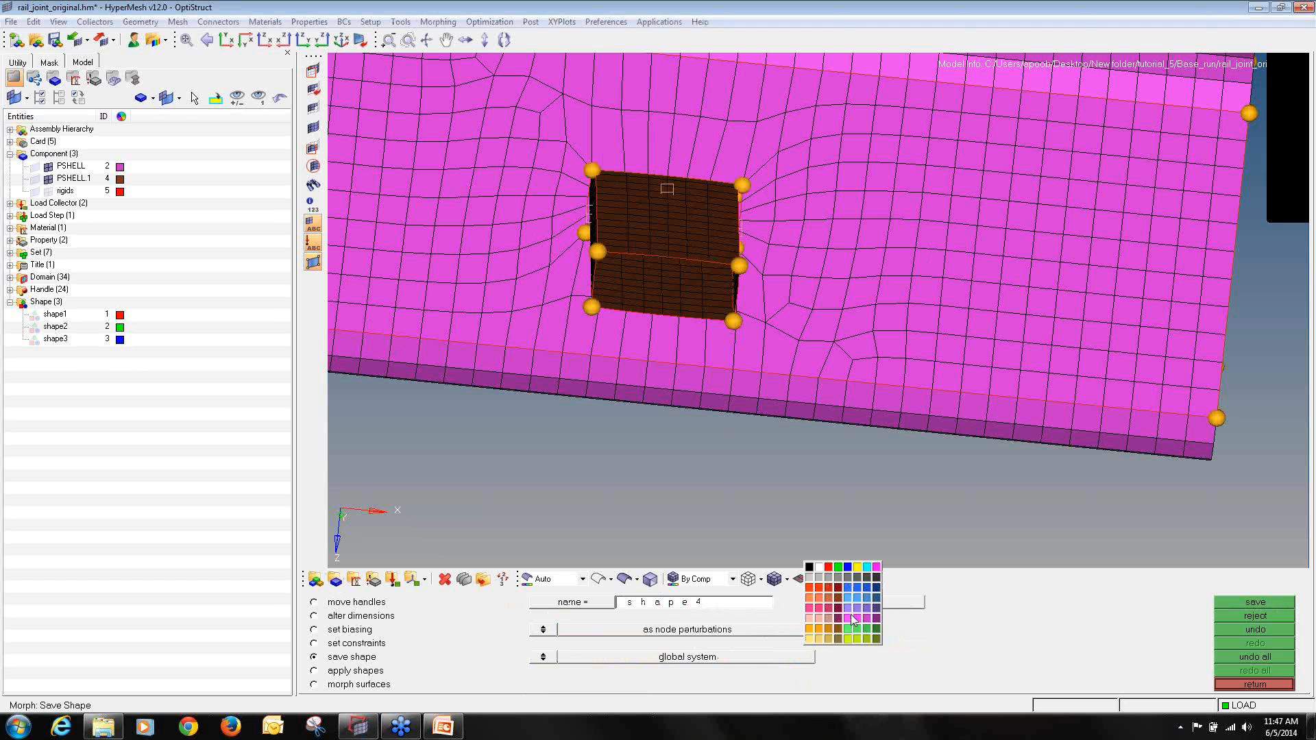
click(830, 628)
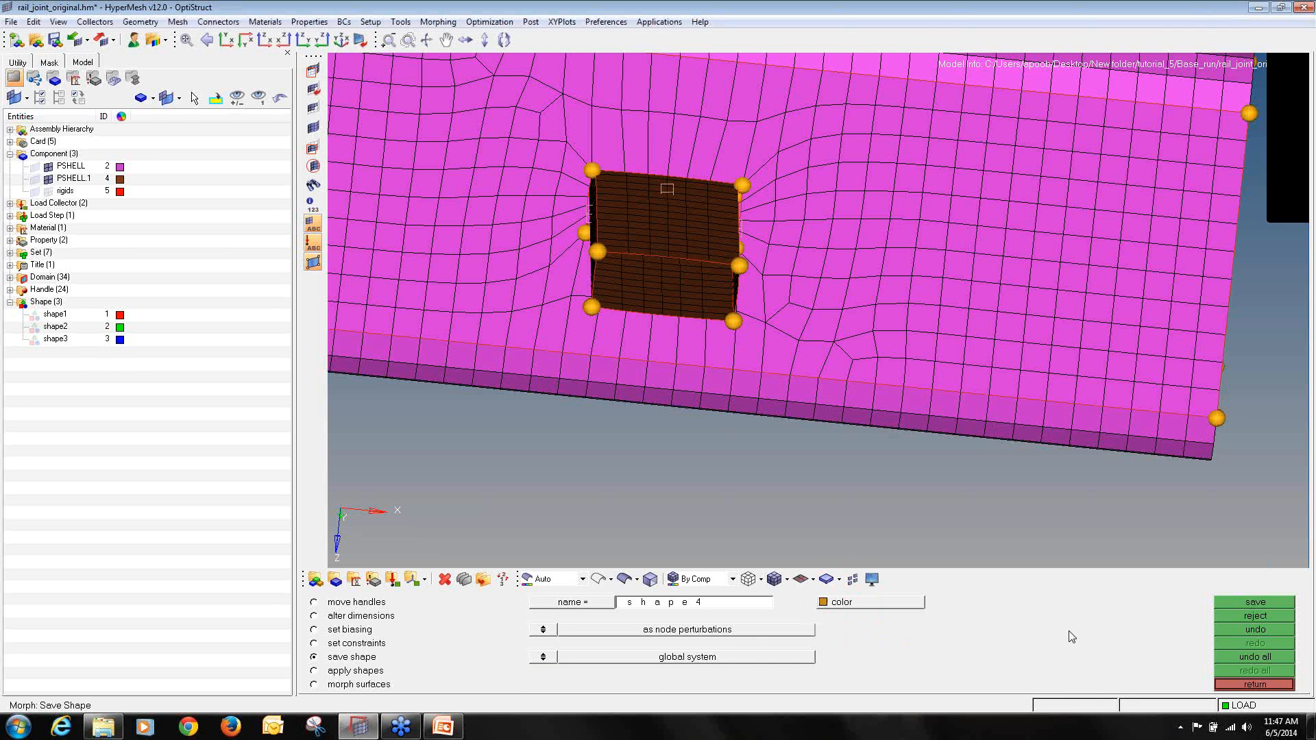
click(1234, 603)
- Undo all applied morphs, hide shape4, and return to the optimization setup
click(1240, 661)
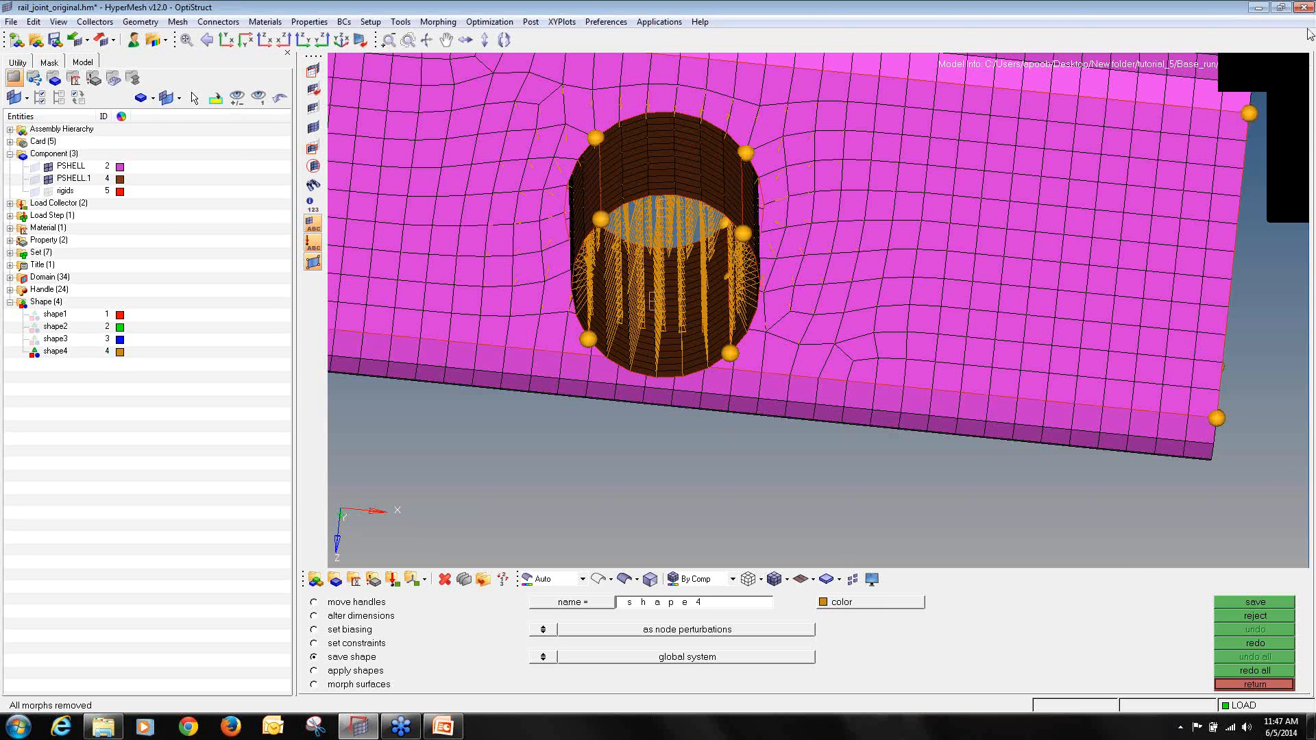
click(1278, 65)
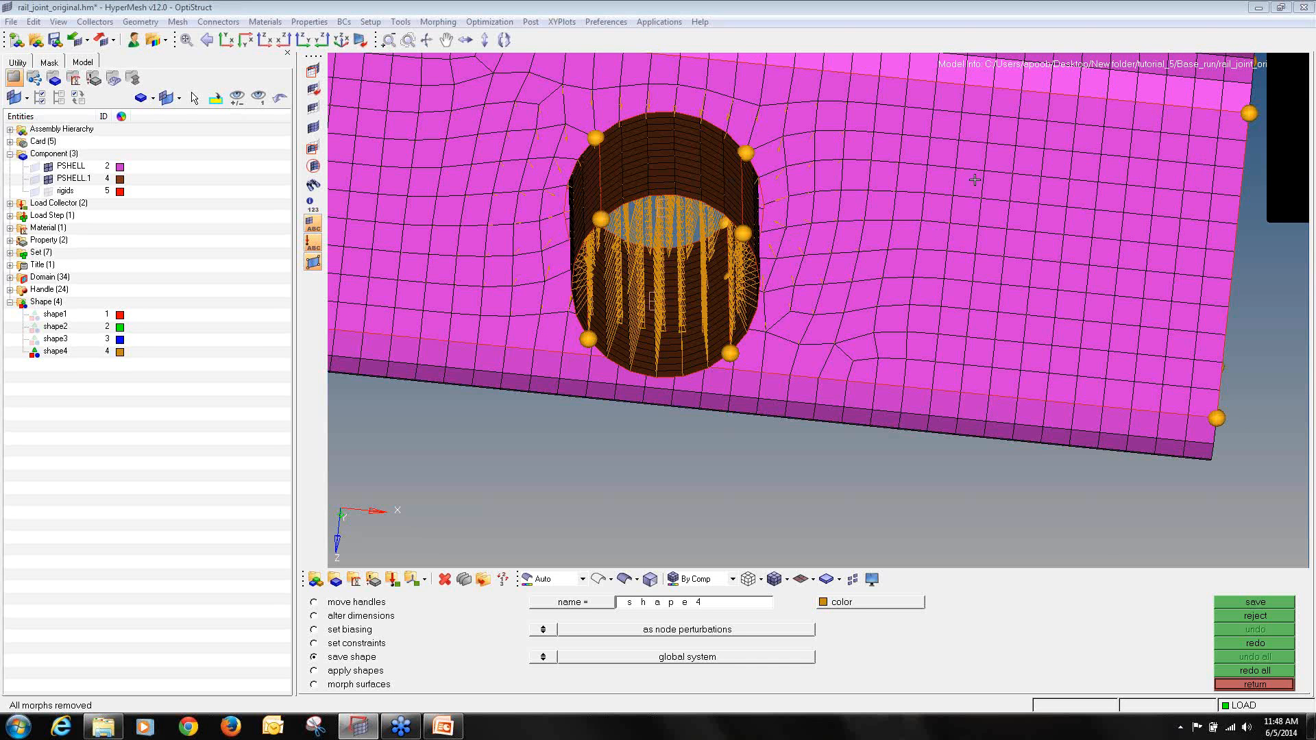
click(34, 352)
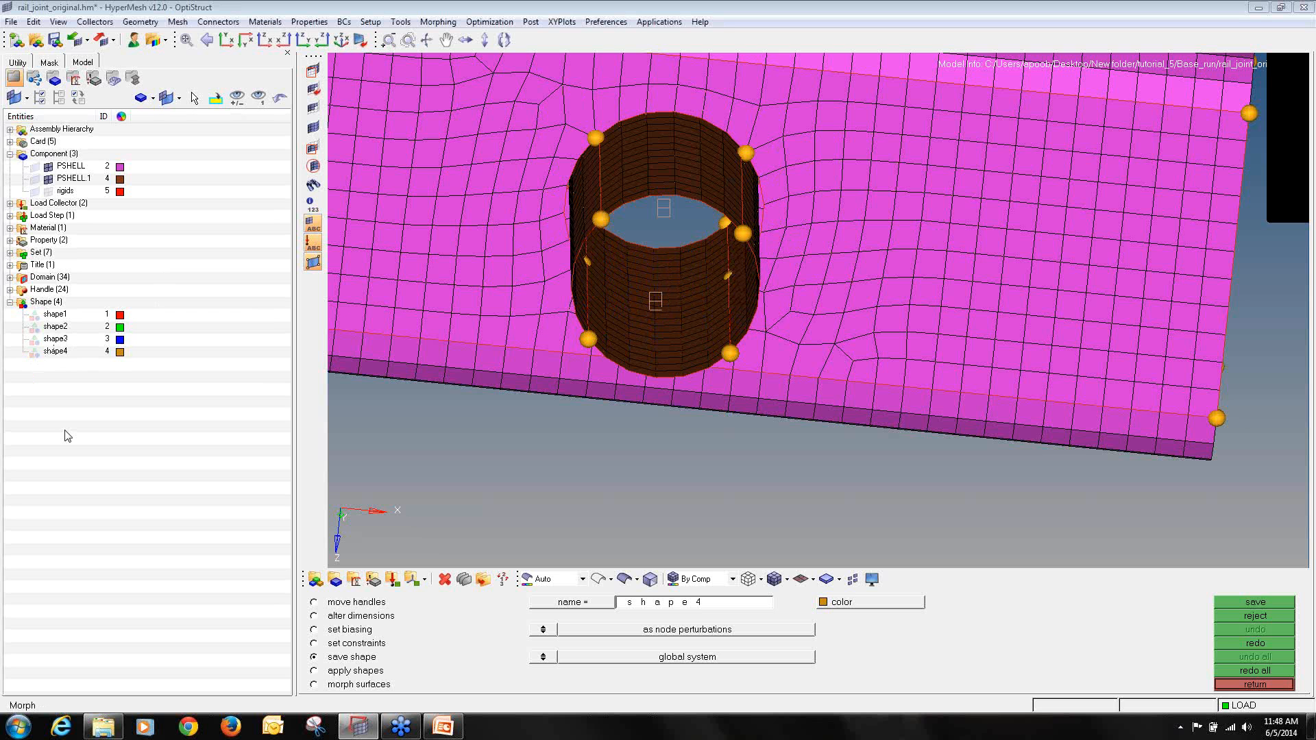
click(1255, 685)
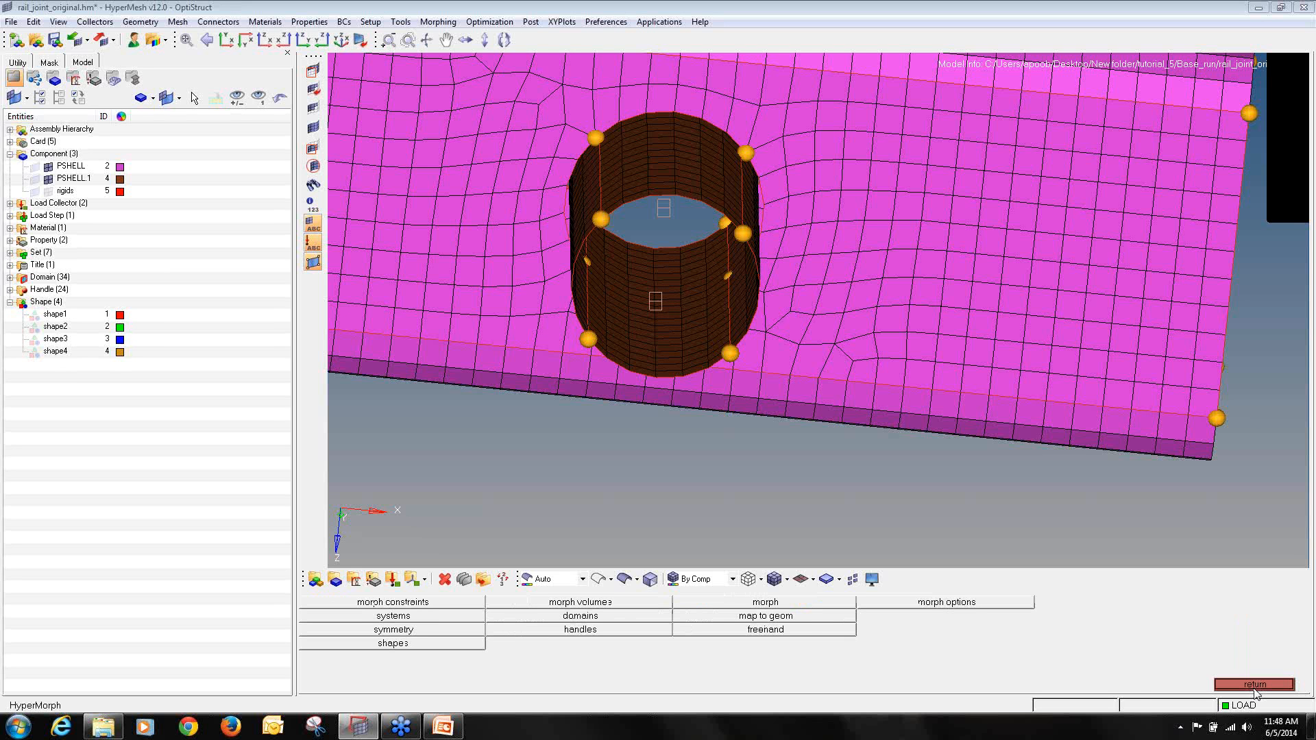
click(1255, 685)
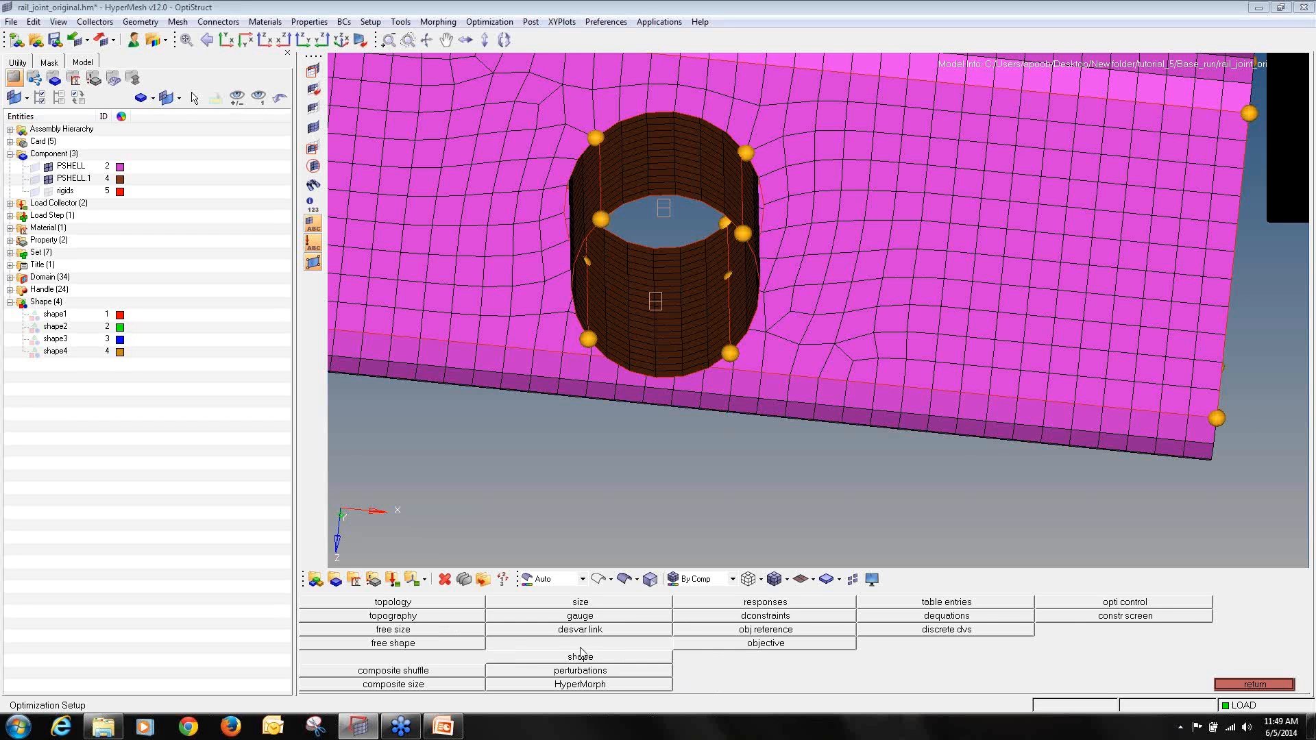
- Create multiple shape design variables from shape1 to shape4, with initial value 0, lower bound -1 and upper bound 1, and list them
click(612, 658)
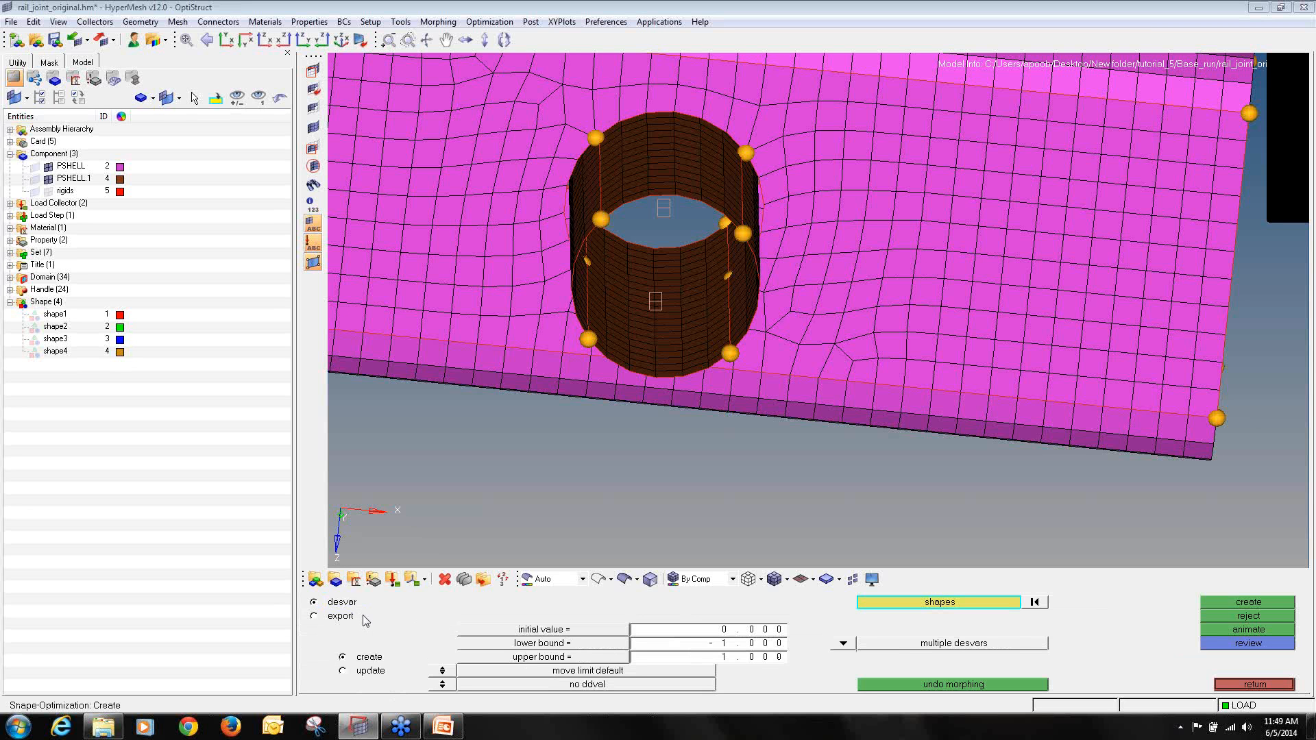
click(847, 644)
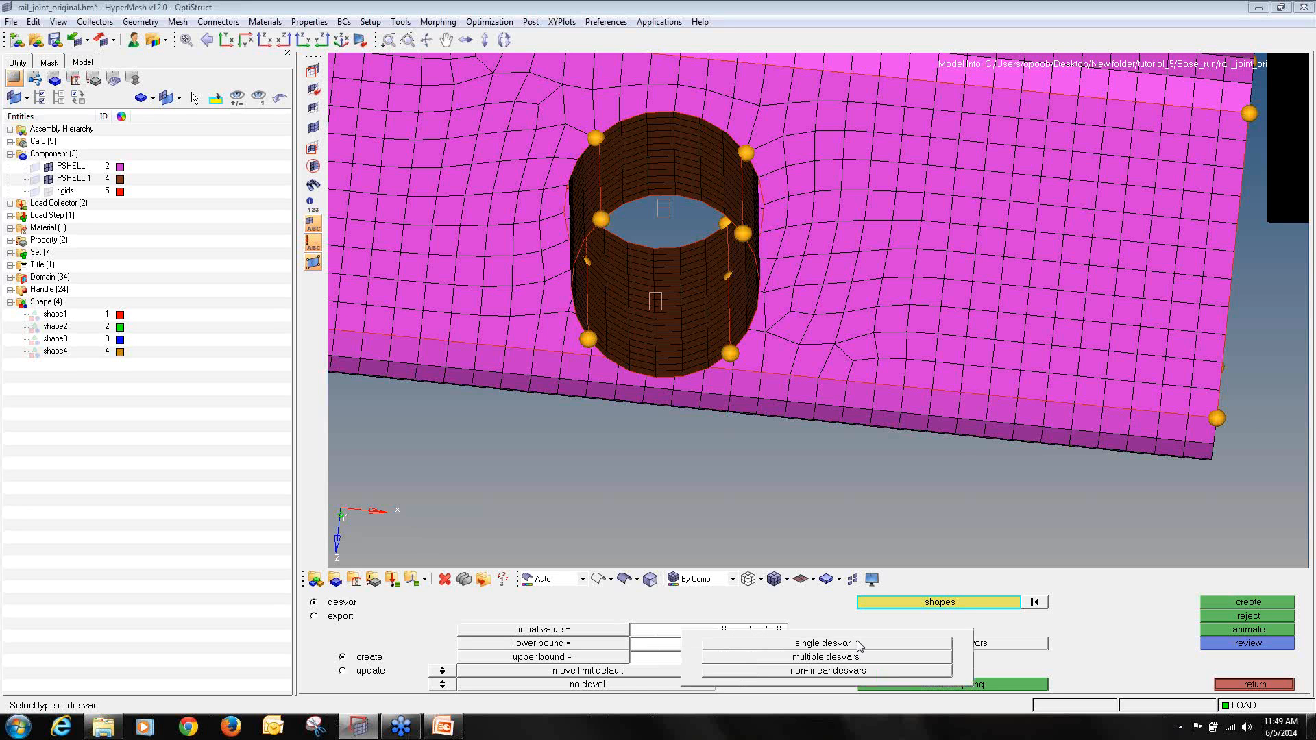
click(856, 661)
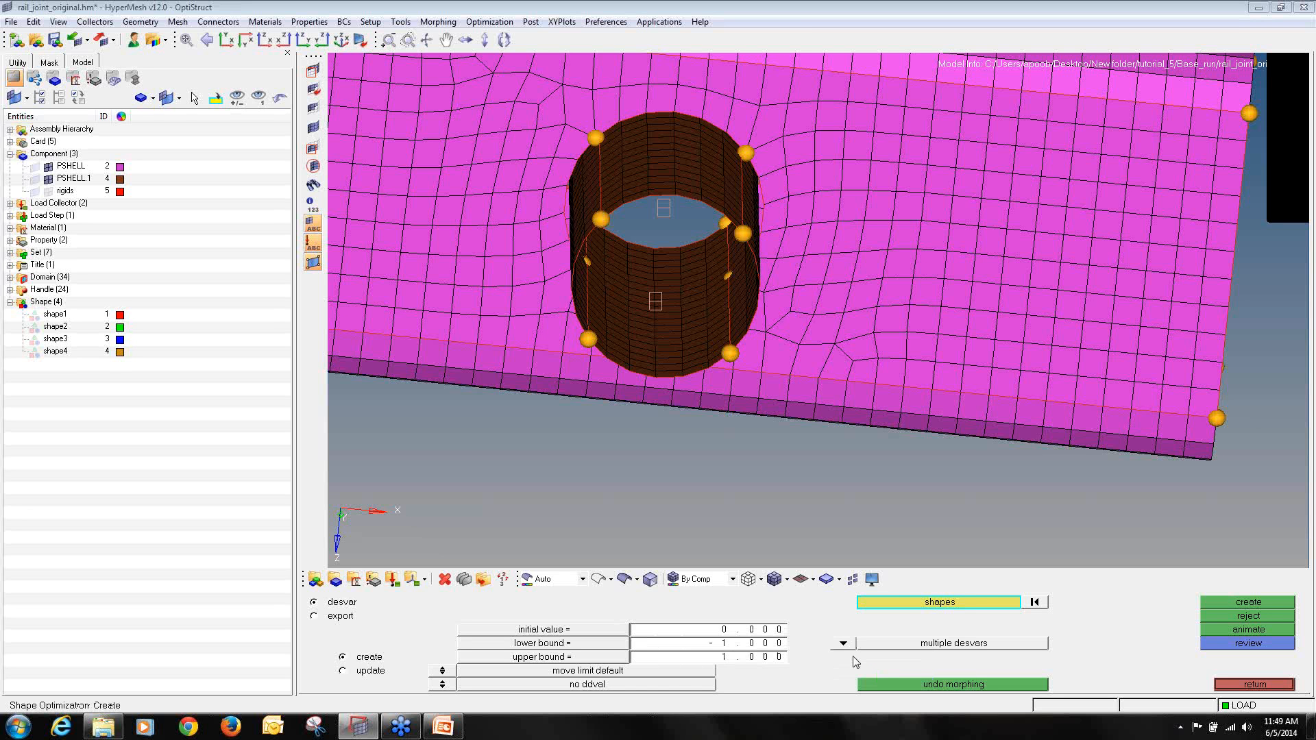
click(944, 602)
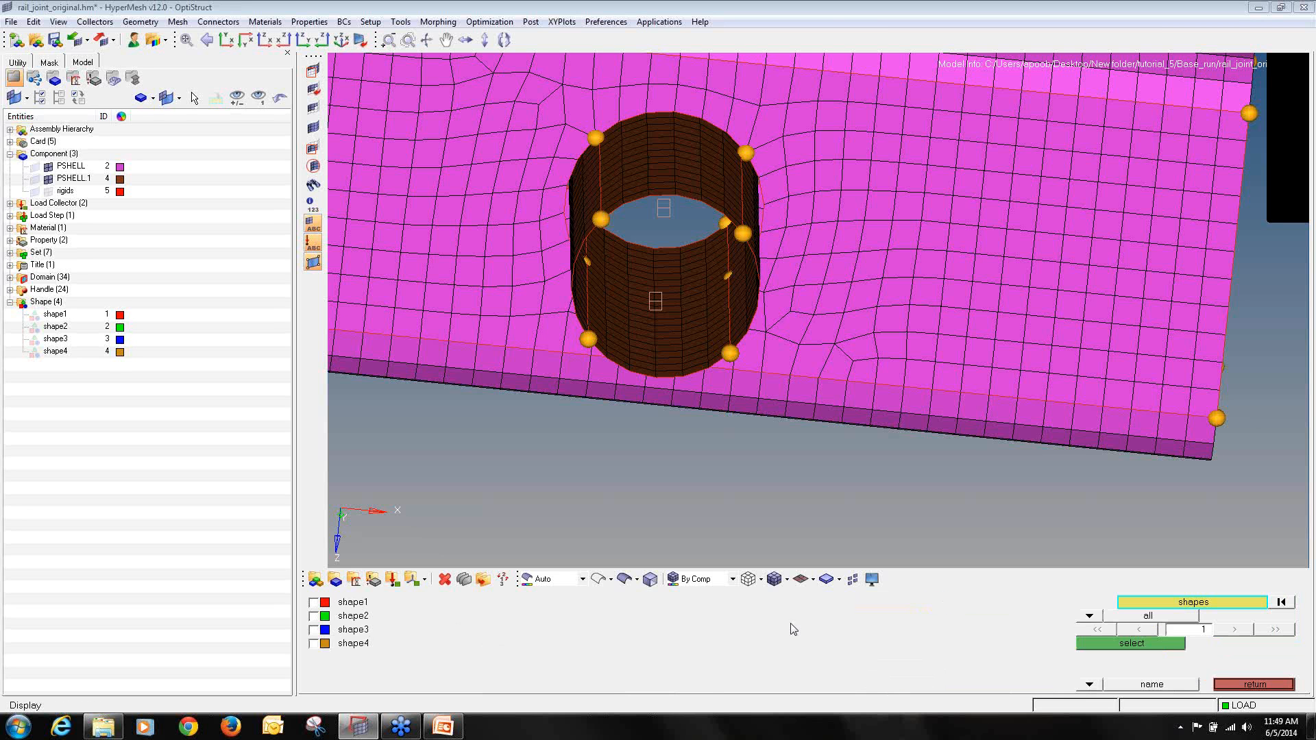
click(335, 605)
click(336, 616)
click(336, 628)
click(338, 643)
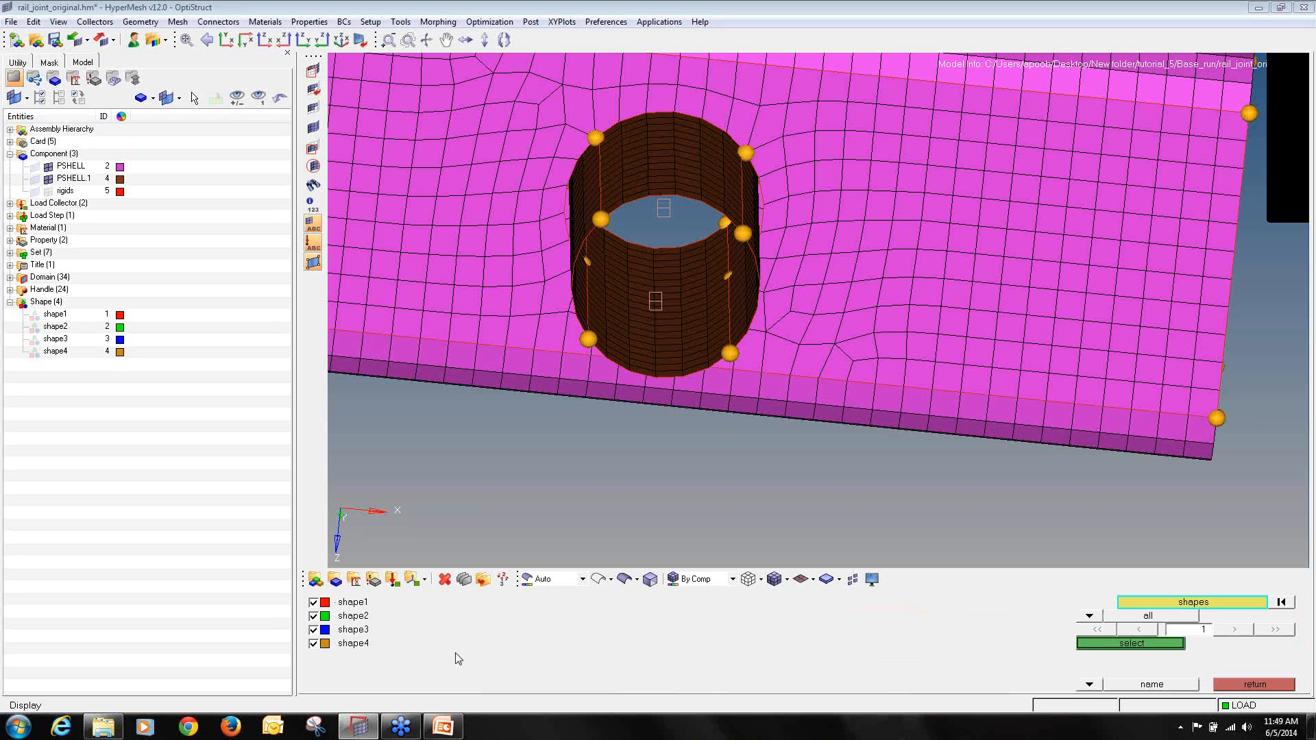
click(1097, 645)
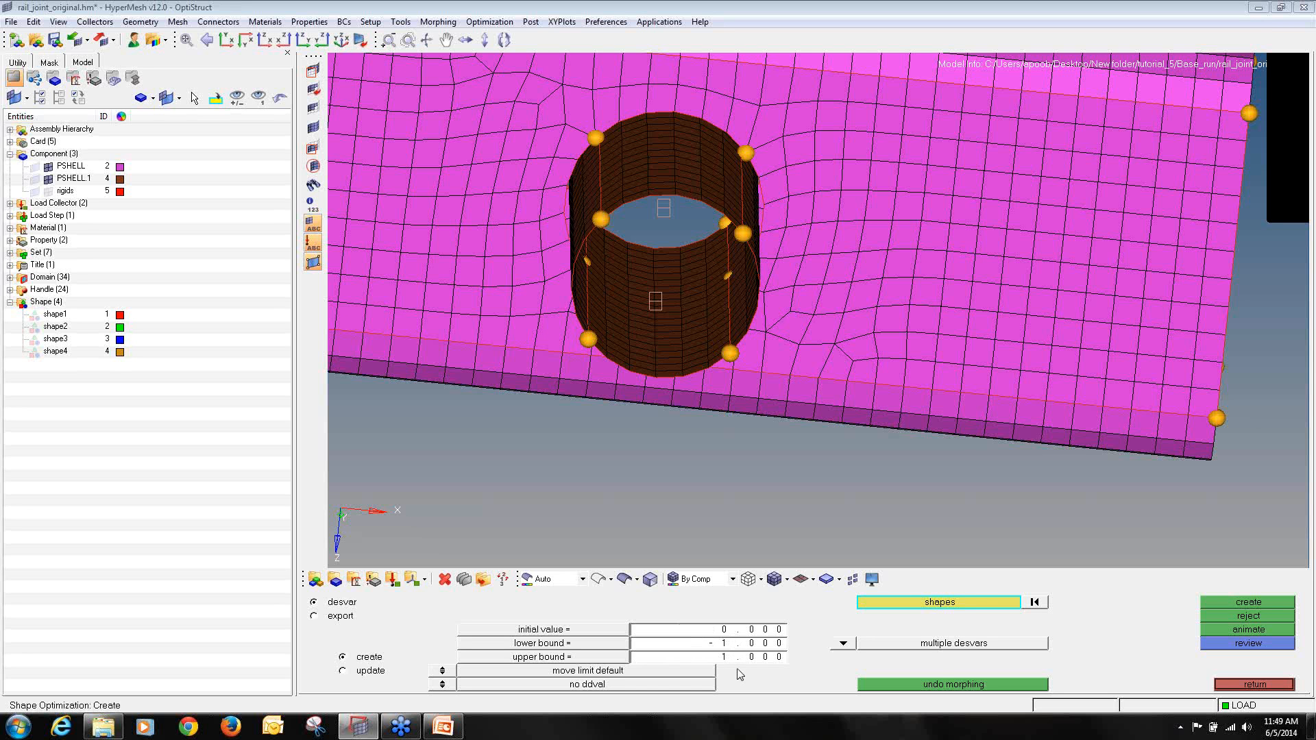
click(1224, 601)
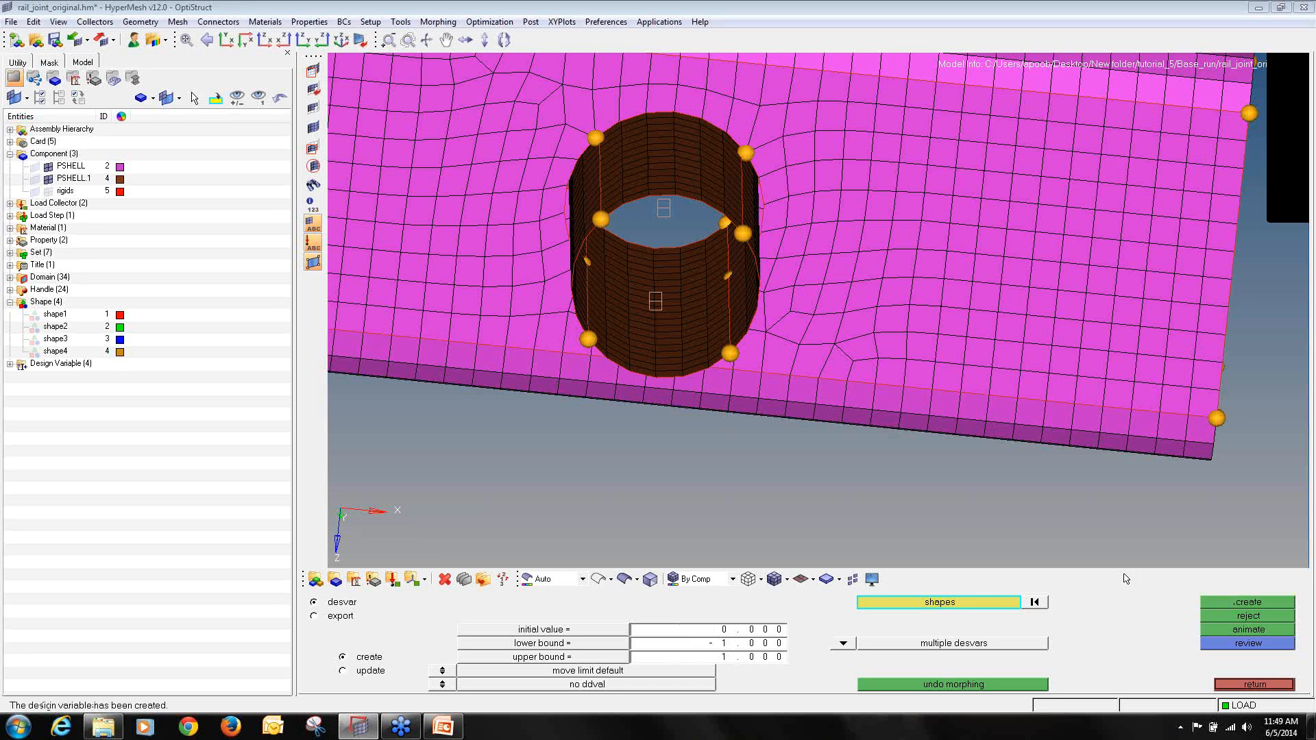
click(10, 363)
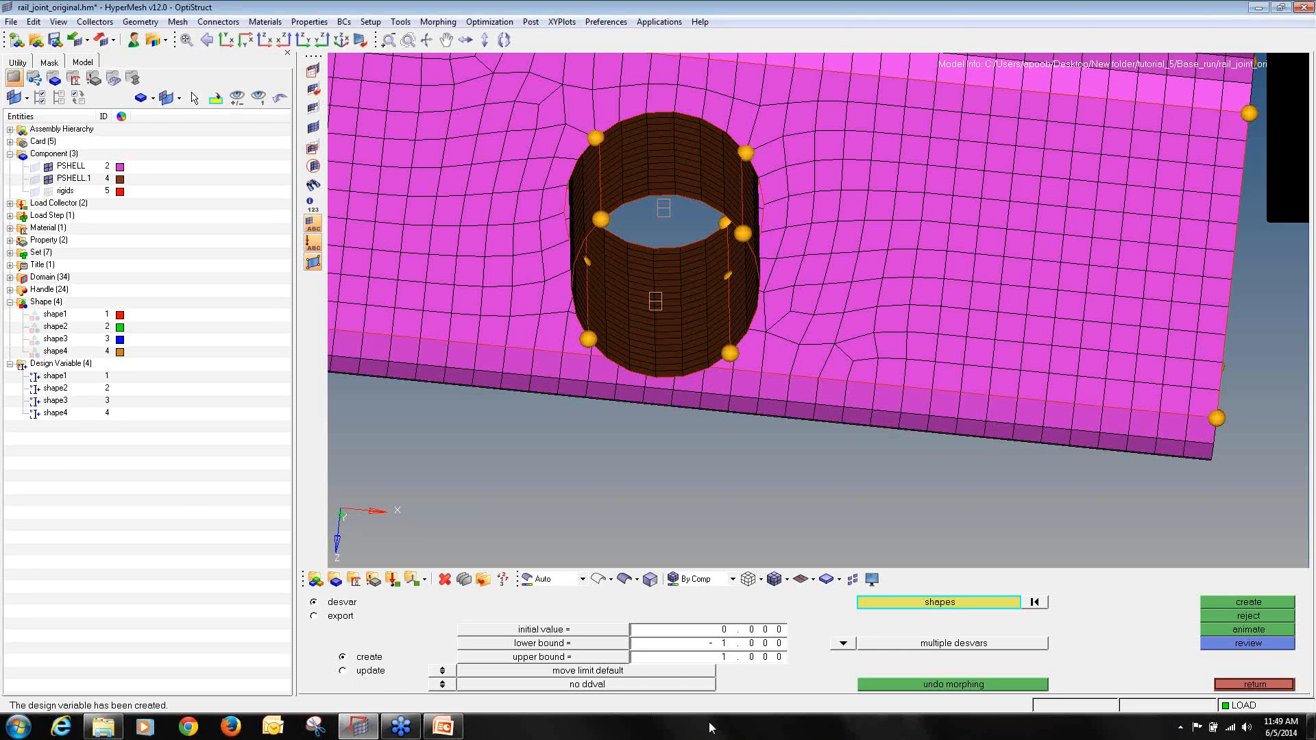
- Animate the perturbation vectors of shape1 and shape2 at a scale factor of 1
click(1229, 628)
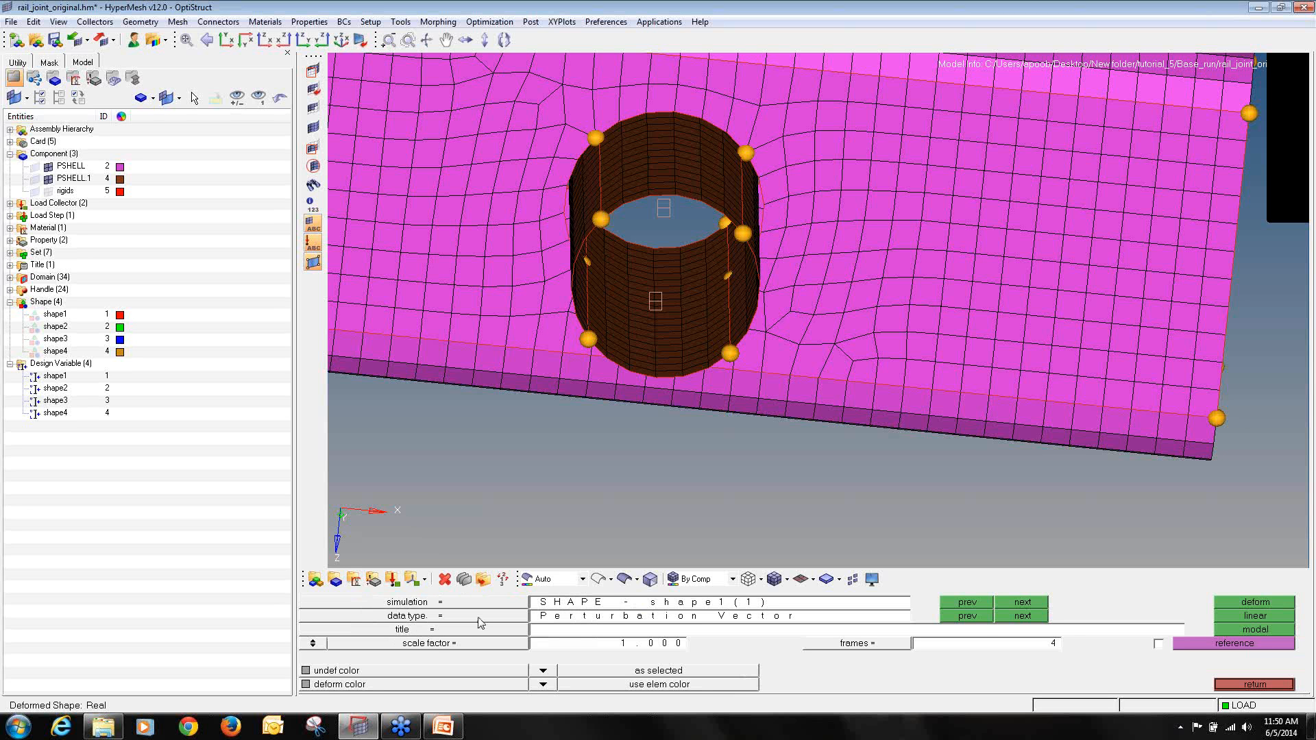
click(1279, 631)
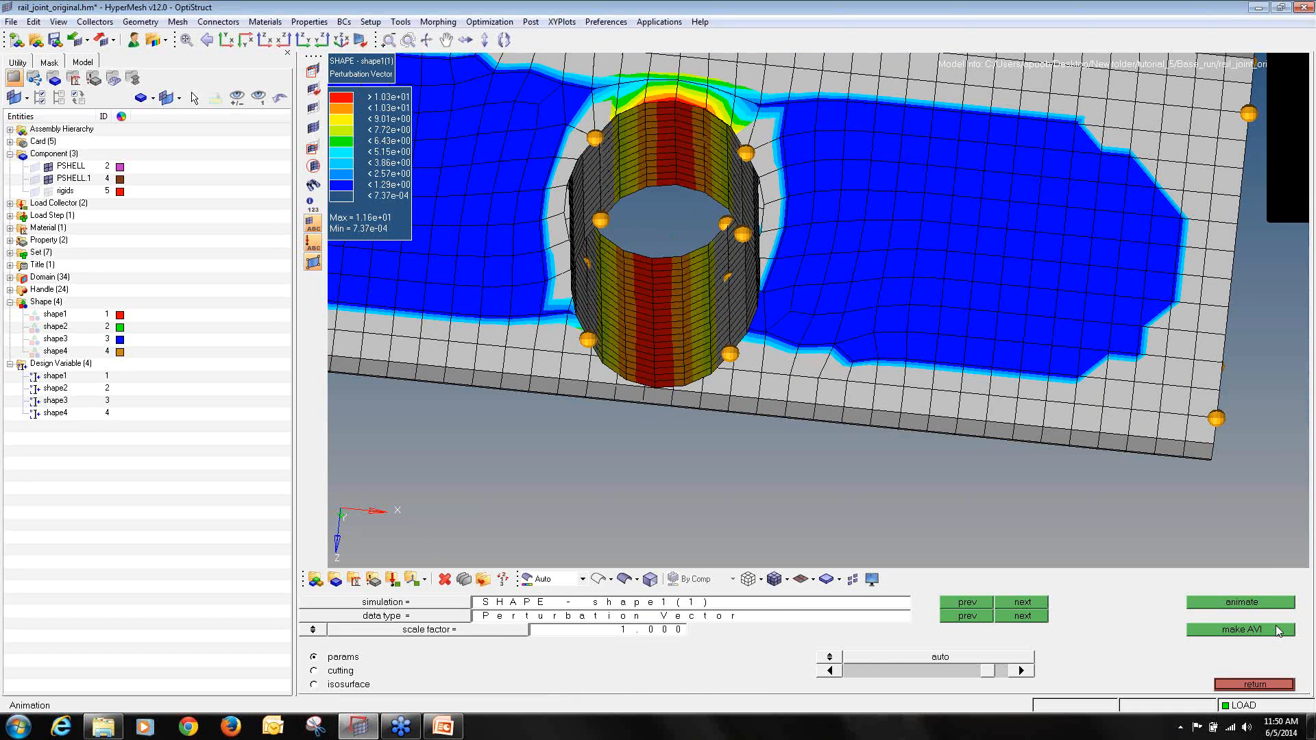
click(460, 603)
click(454, 617)
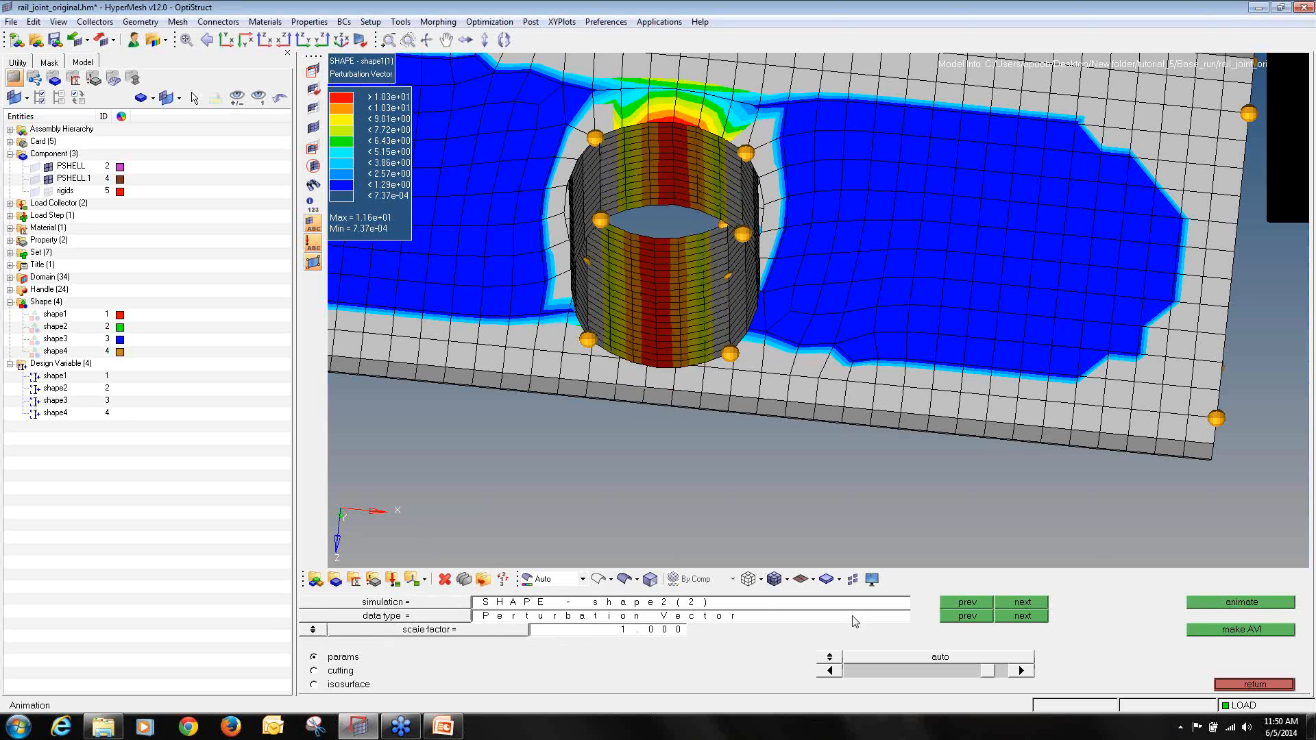
click(1241, 602)
- Animate the perturbation vectors of shape3 and shape4, then leave the animation
click(459, 603)
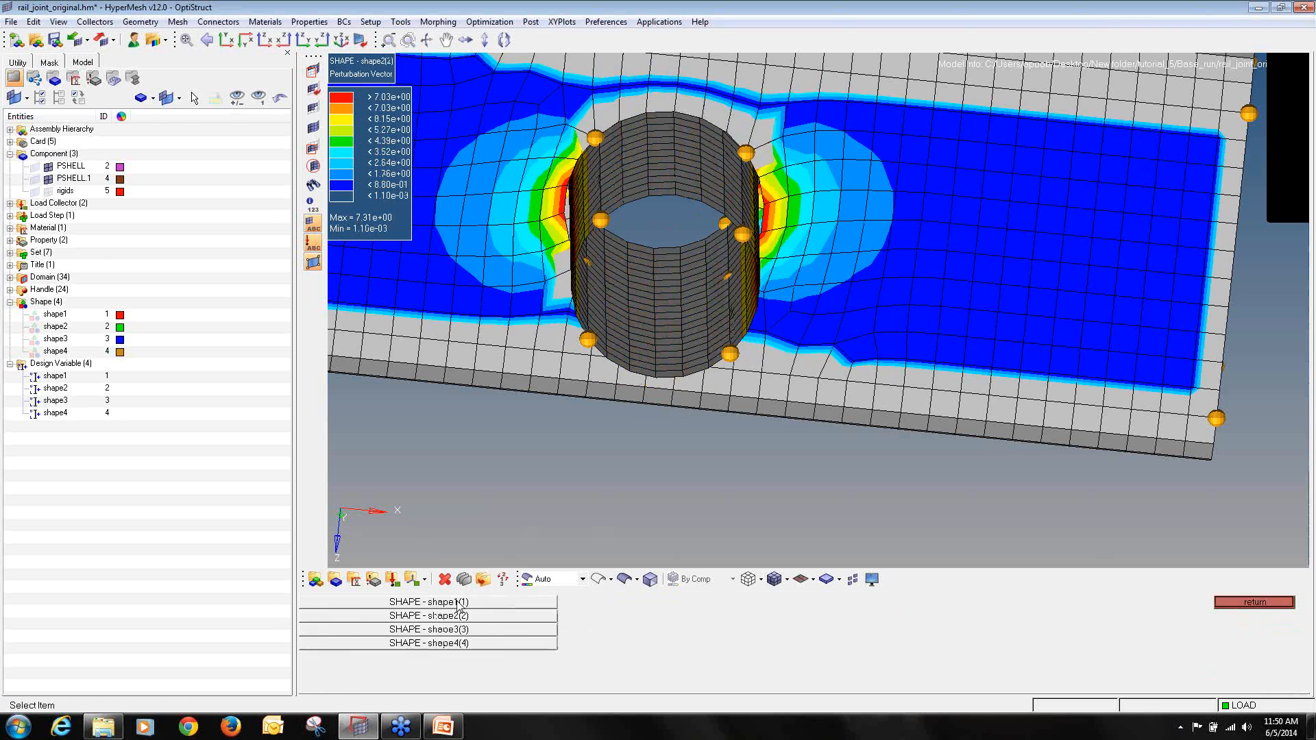
click(475, 629)
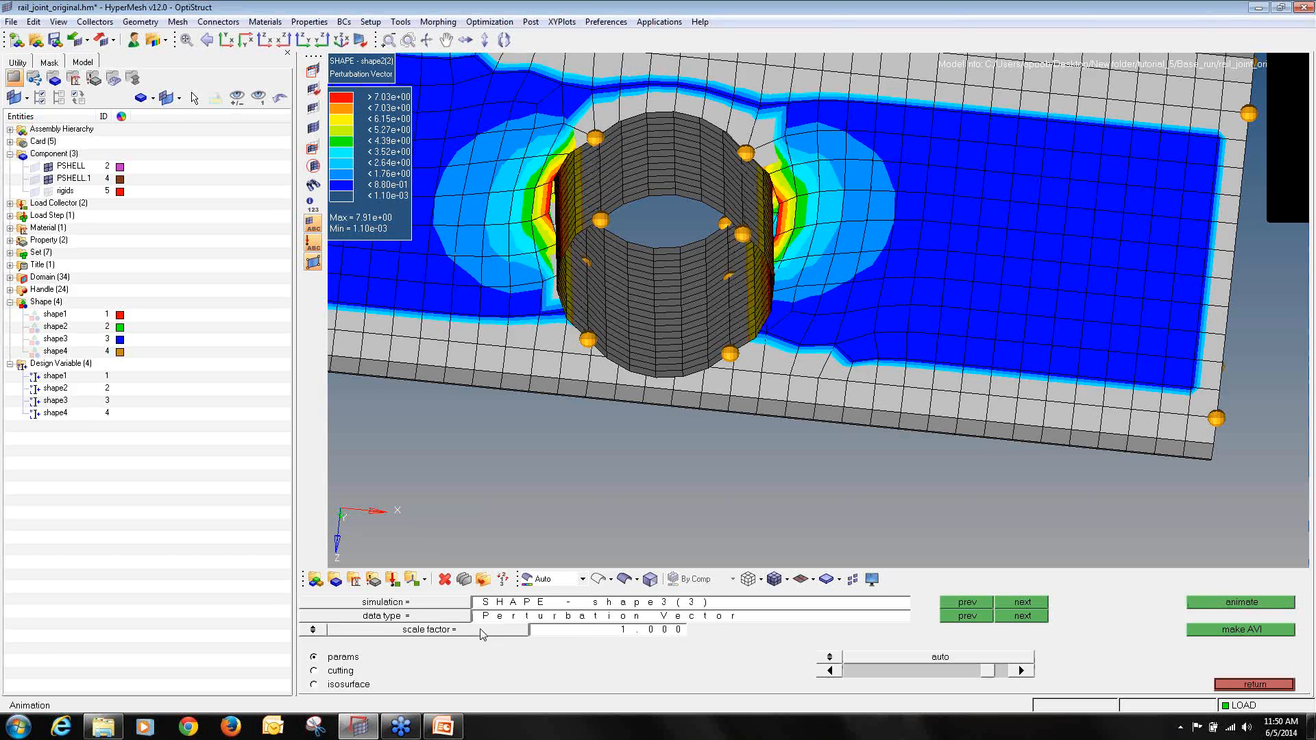
click(1251, 604)
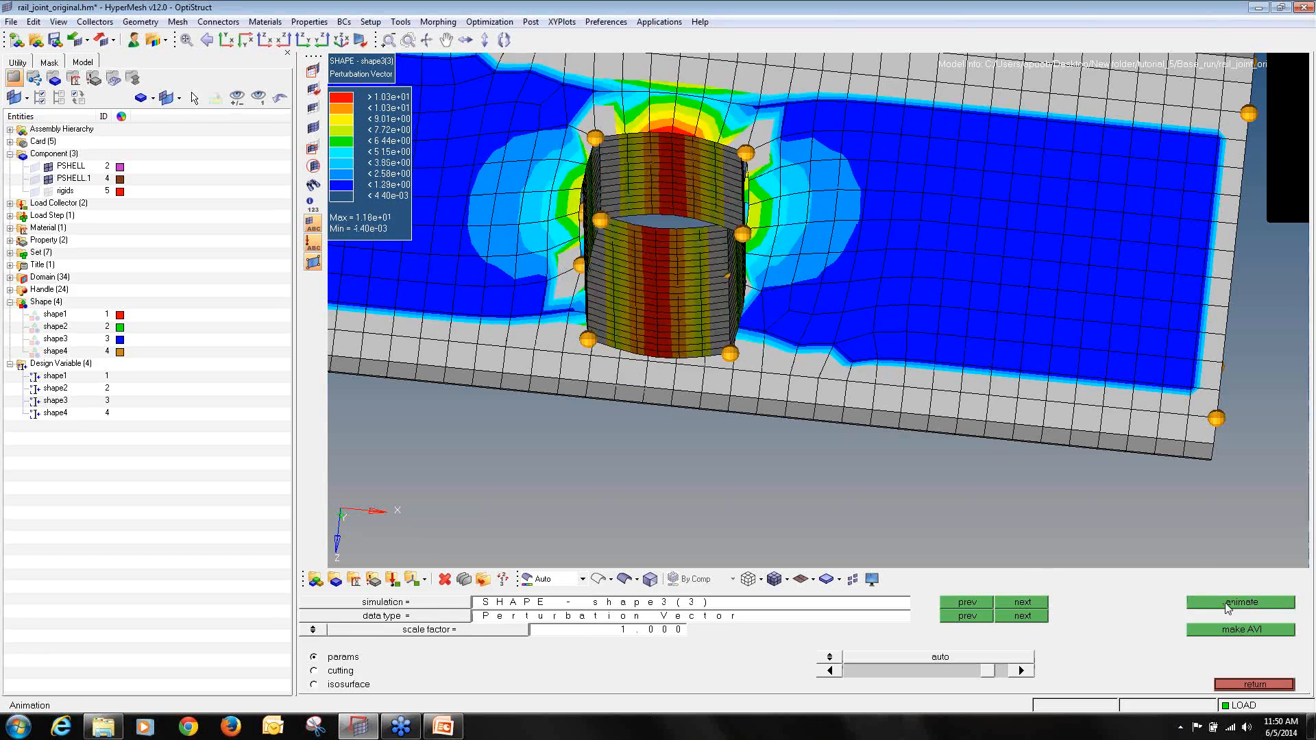
click(447, 603)
click(462, 643)
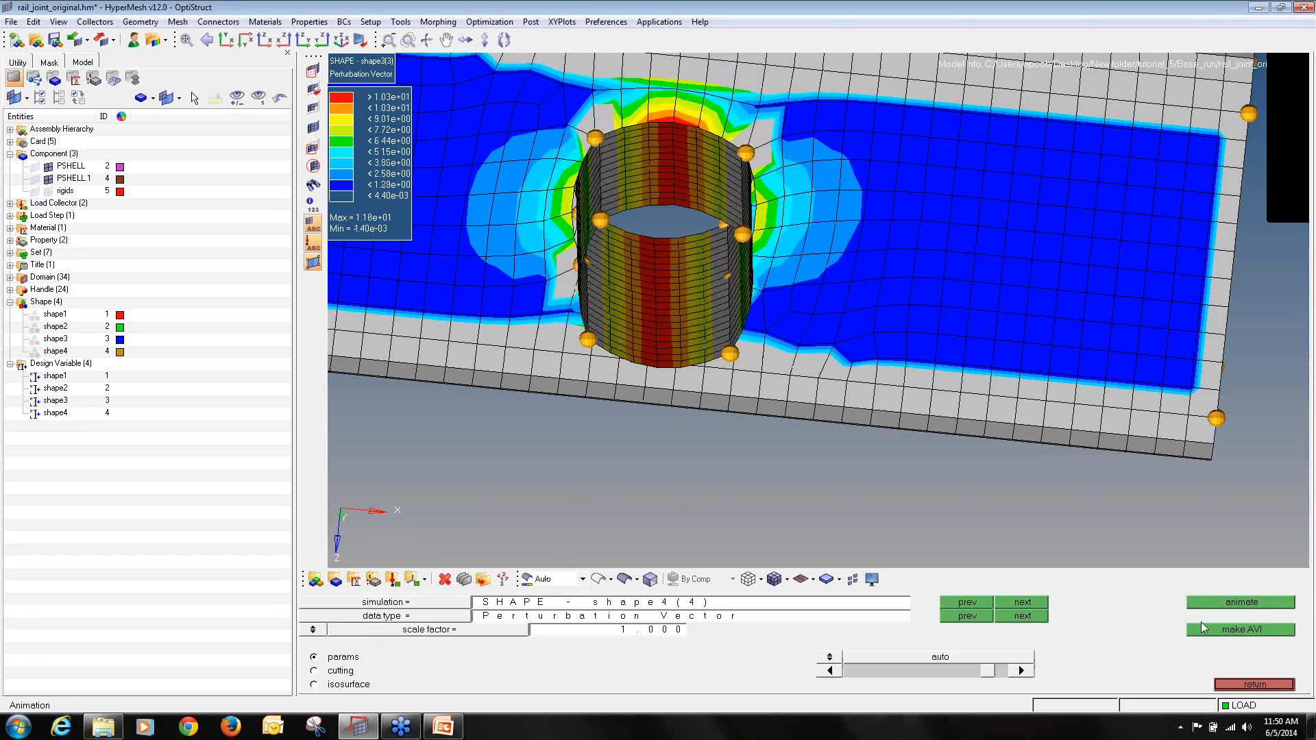
click(1265, 600)
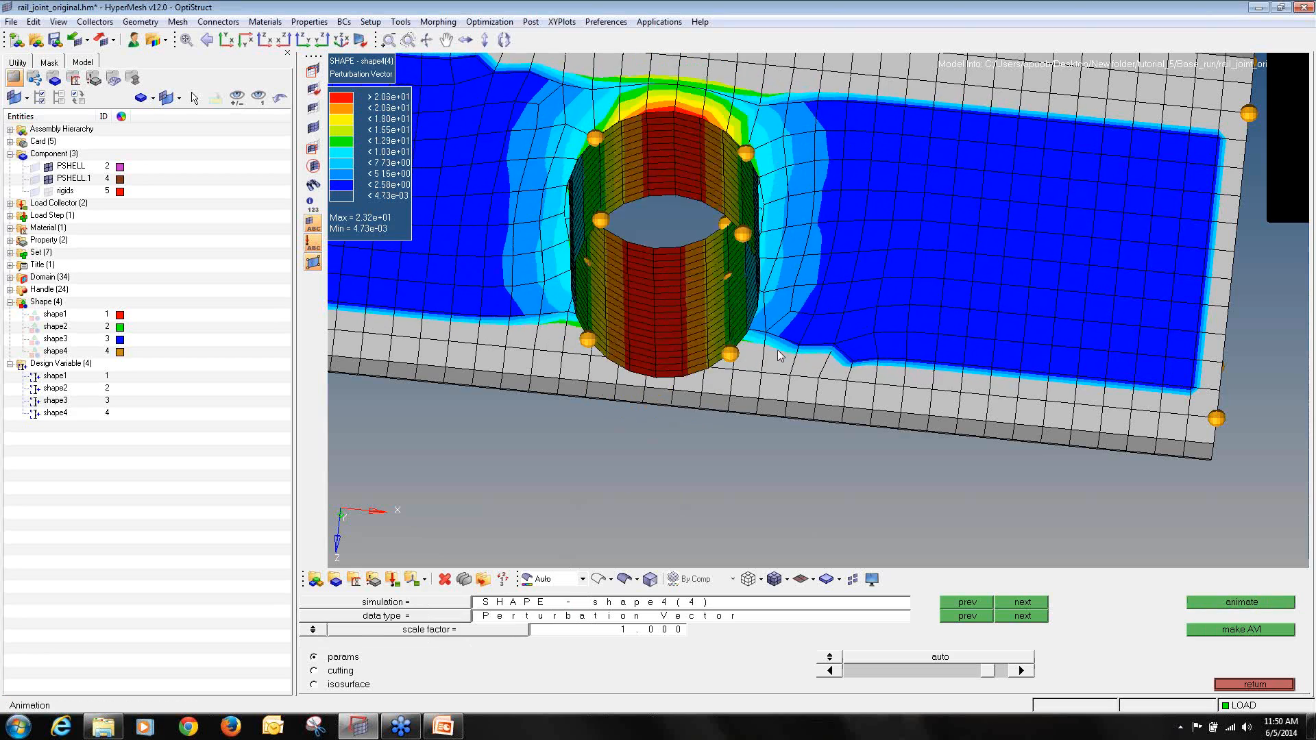
click(1255, 684)
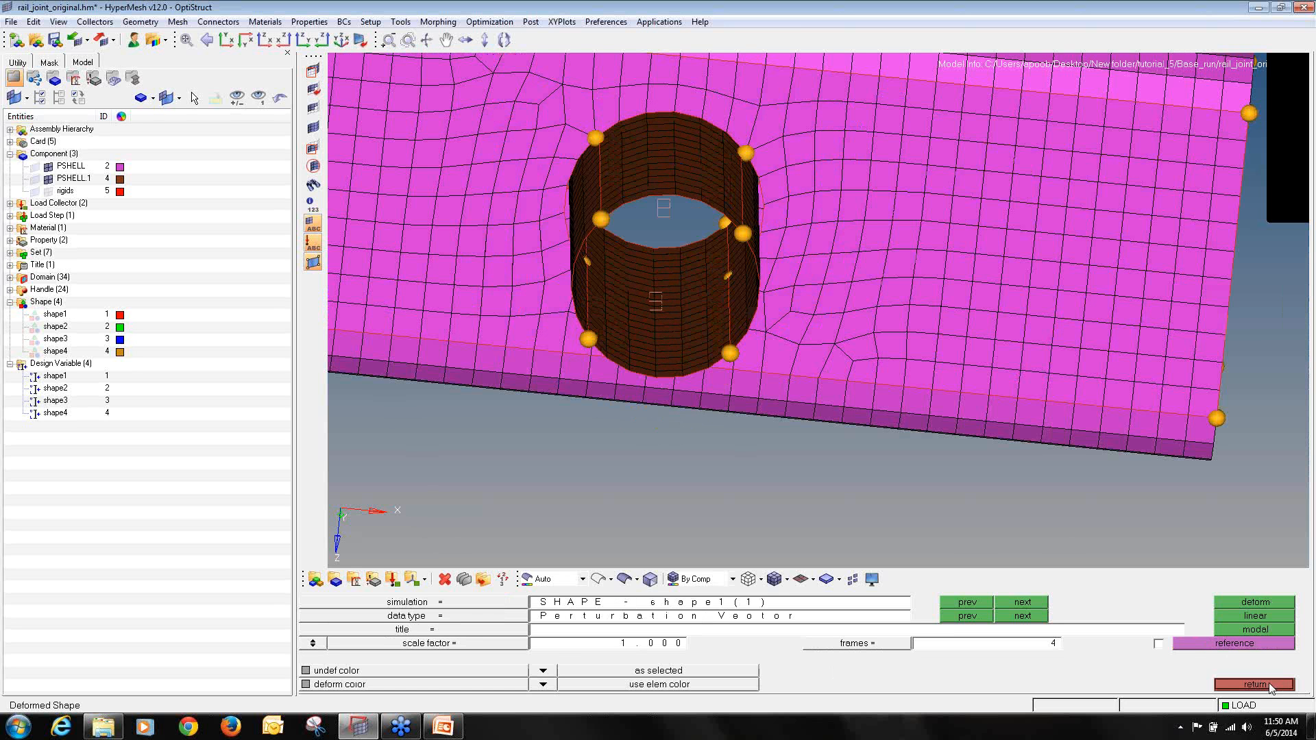
- Create an optimization response named Mass with response type mass, taken as the total for the model
click(1269, 685)
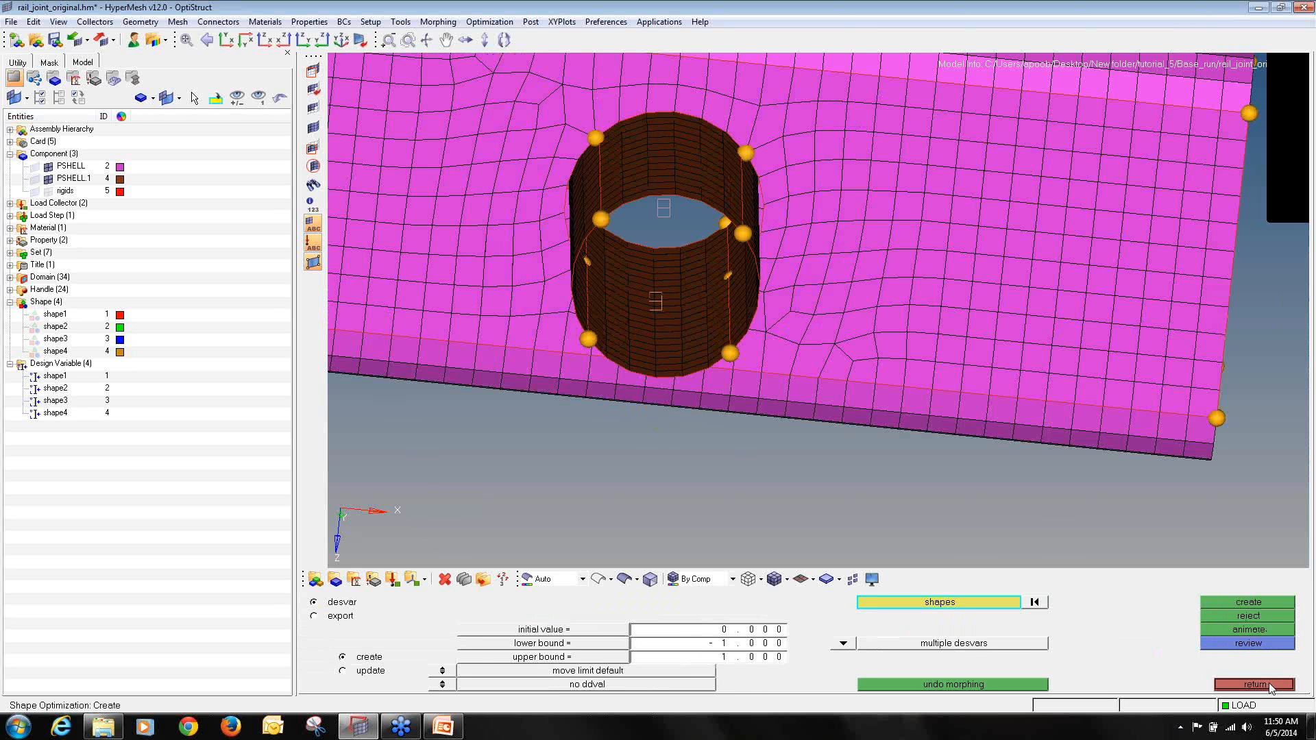
click(1268, 685)
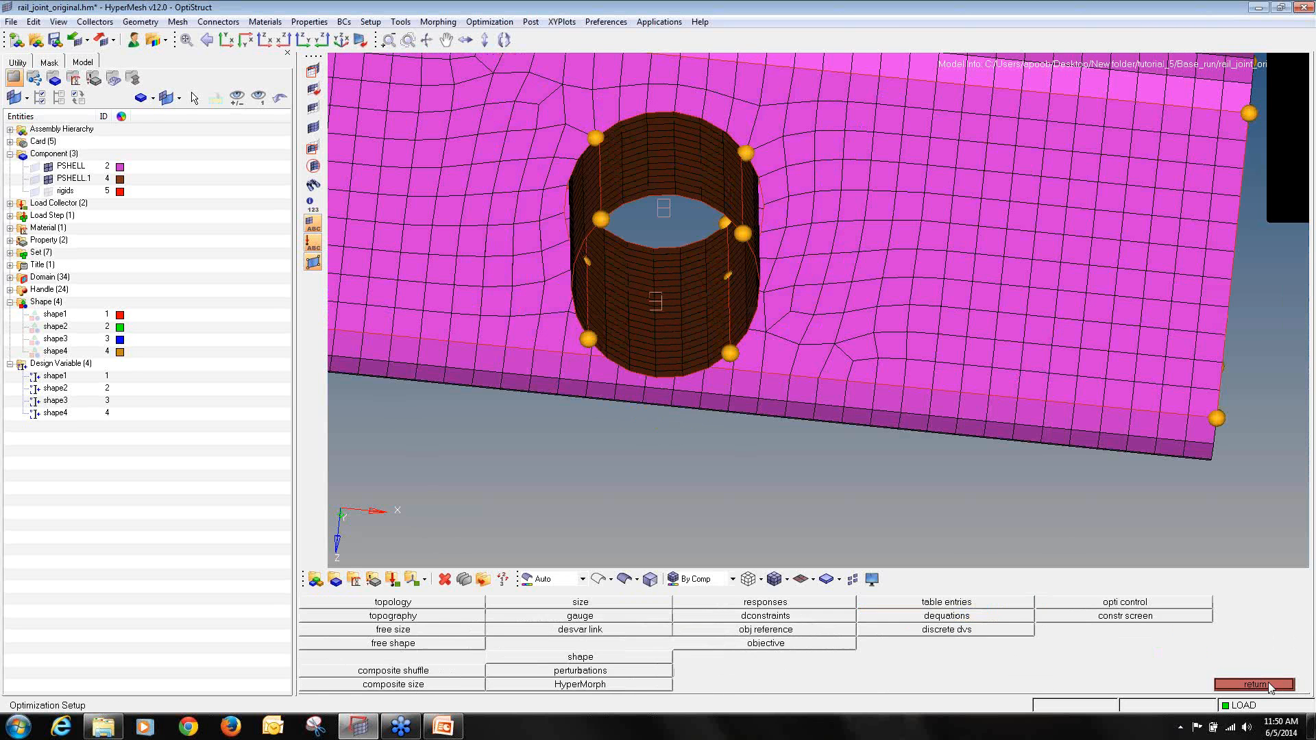
click(851, 603)
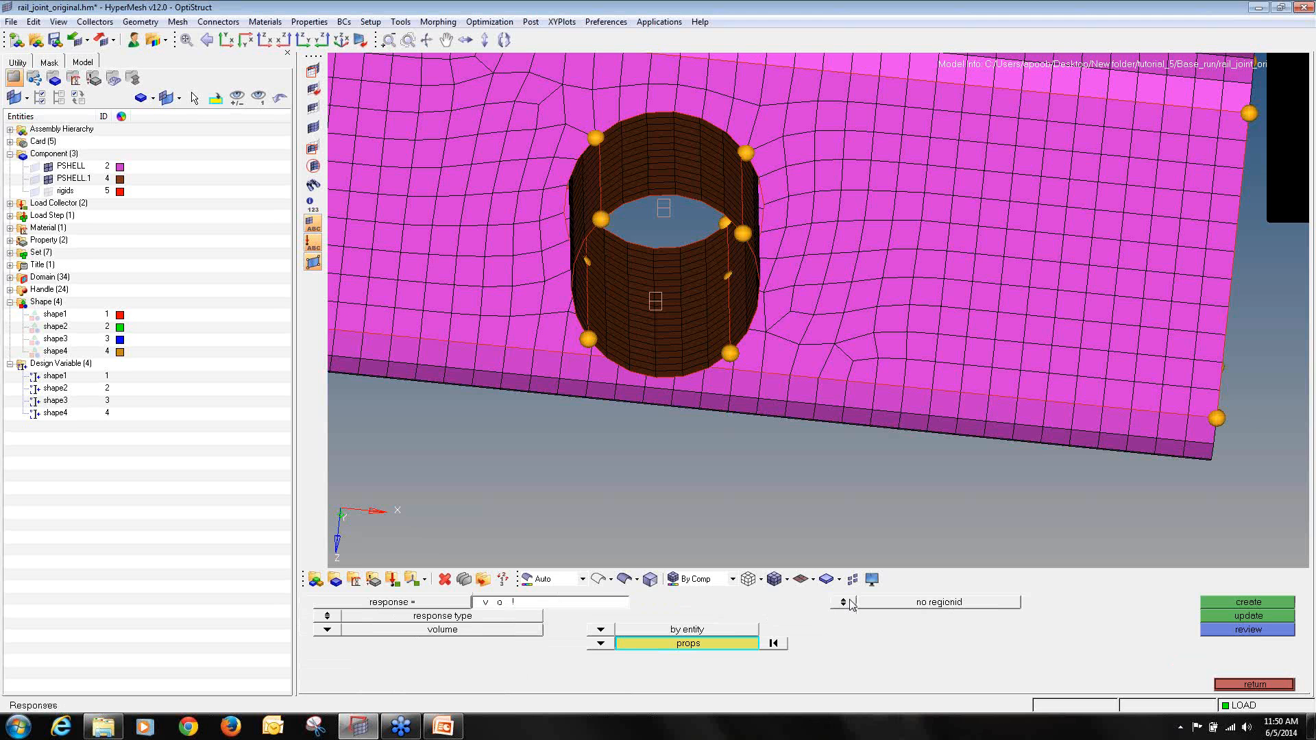
click(579, 607)
text(Mass)
click(326, 631)
click(409, 617)
click(602, 629)
click(614, 632)
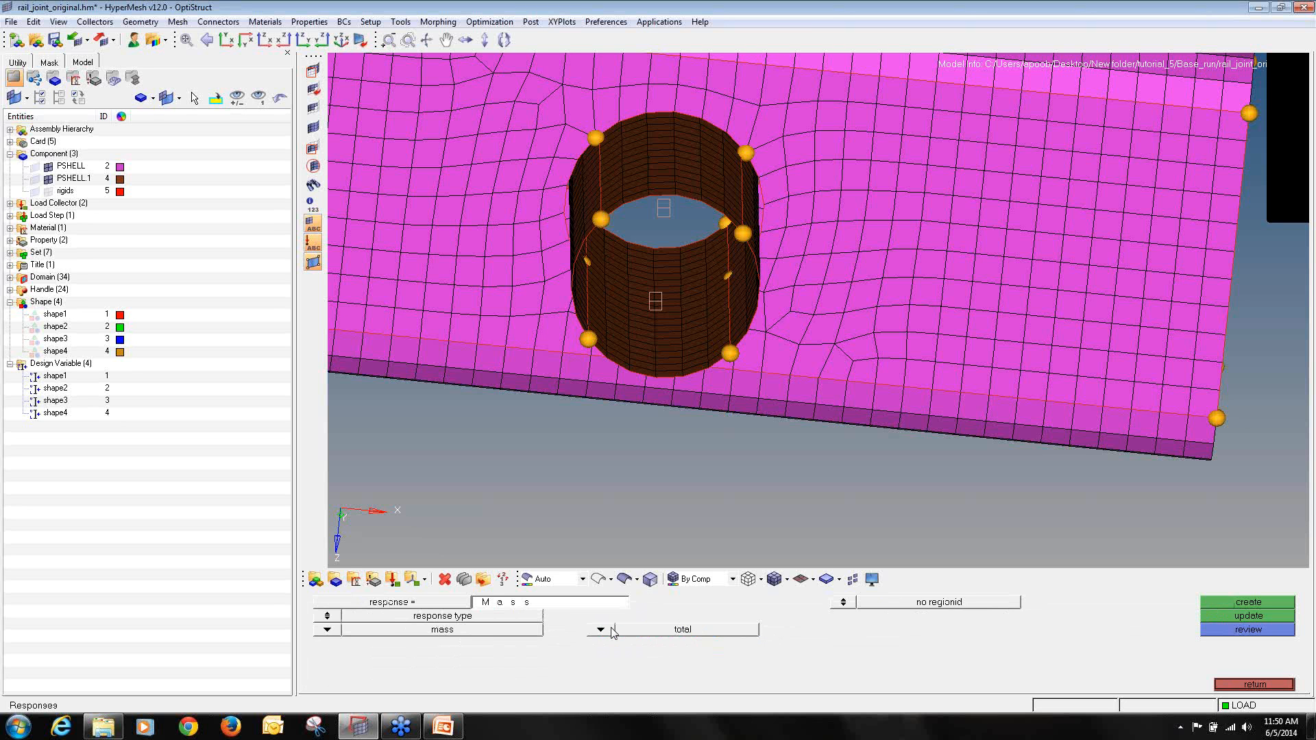
click(1228, 603)
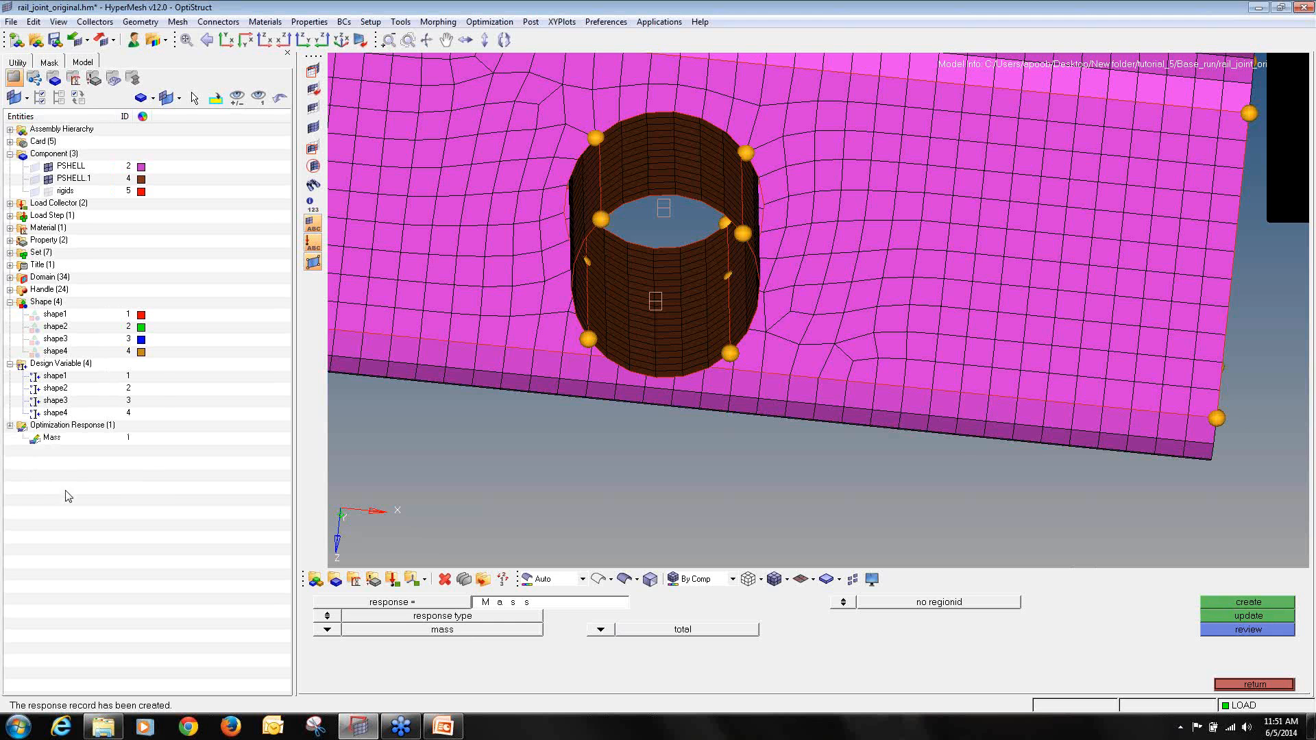
- Create a static stress response named Stress for property PSHELL.1, using von Mises stress on both surfaces
click(524, 604)
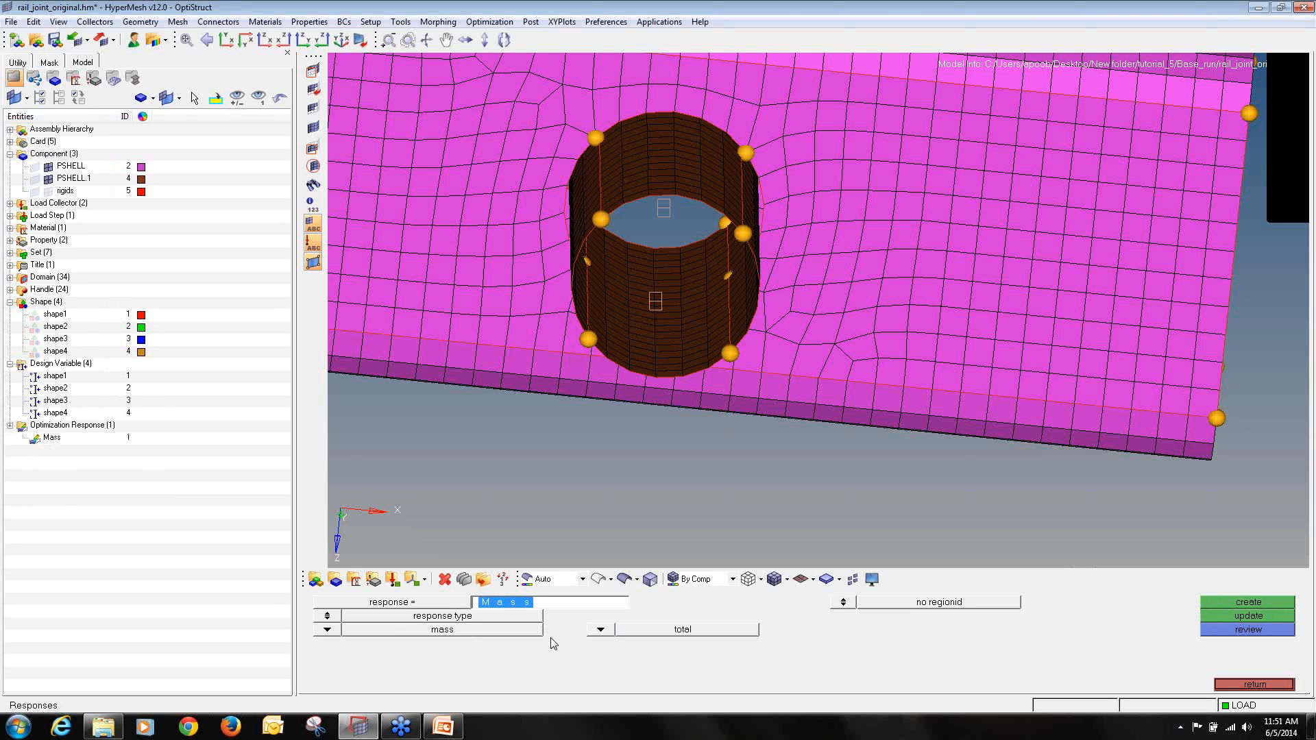
text(Stree)
click(327, 629)
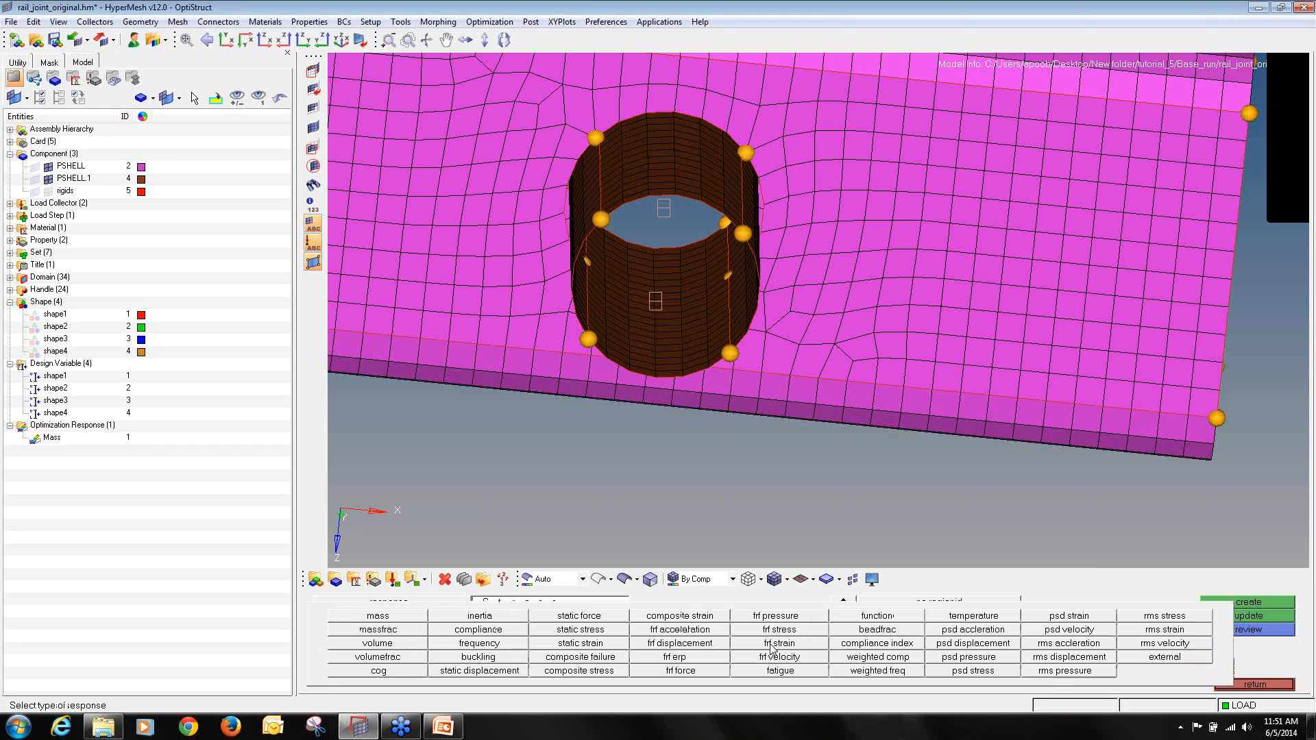
click(573, 630)
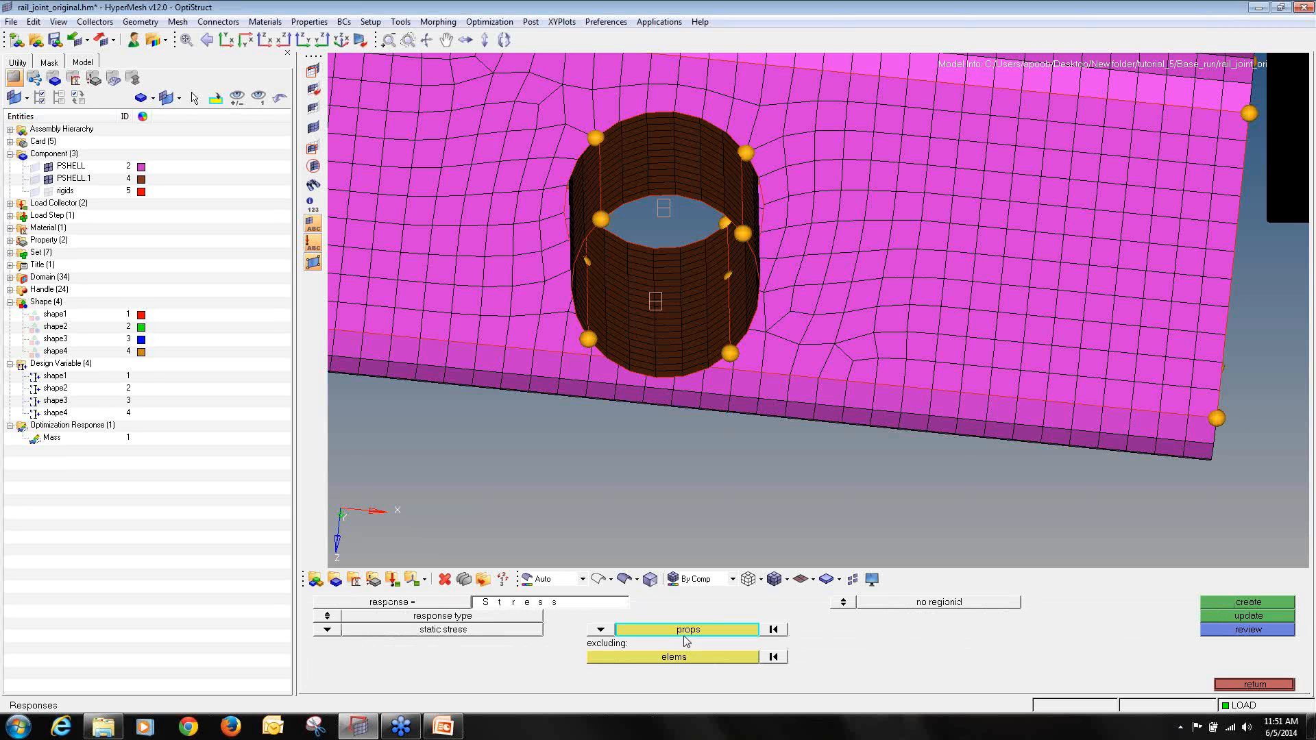
click(682, 631)
click(367, 620)
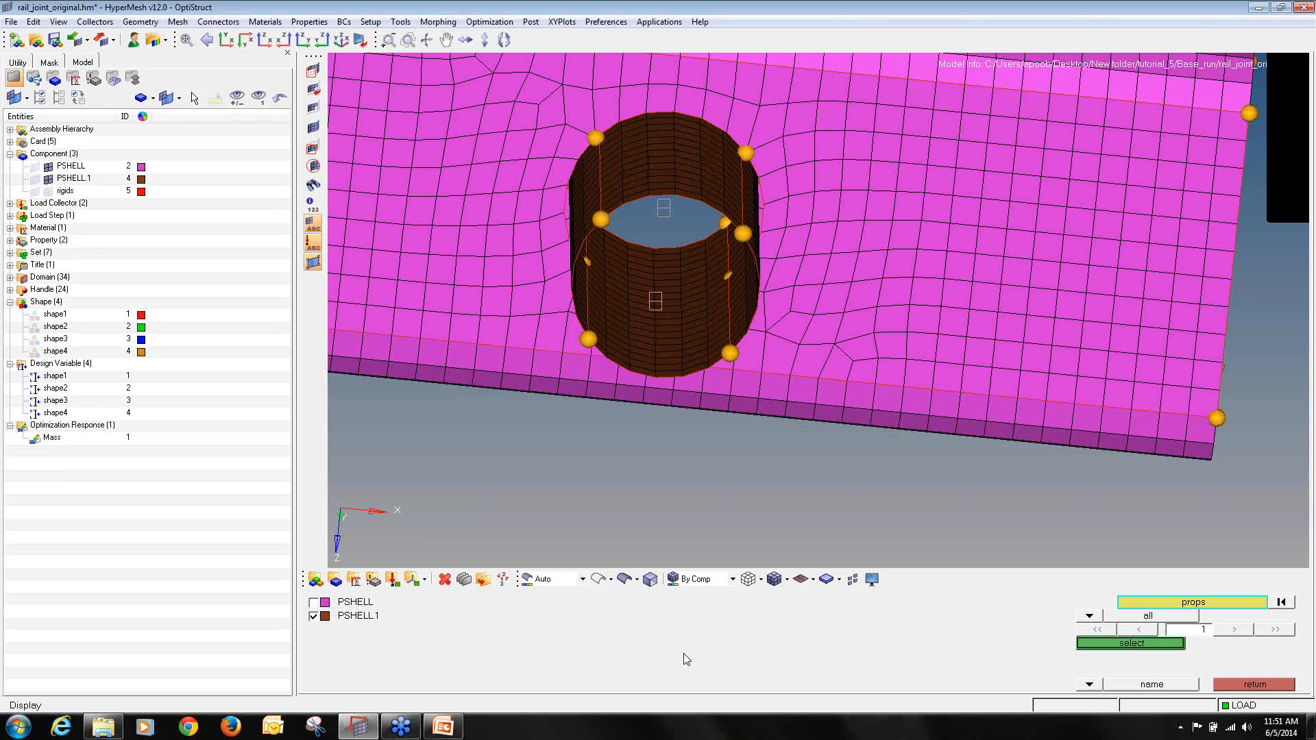
click(1131, 644)
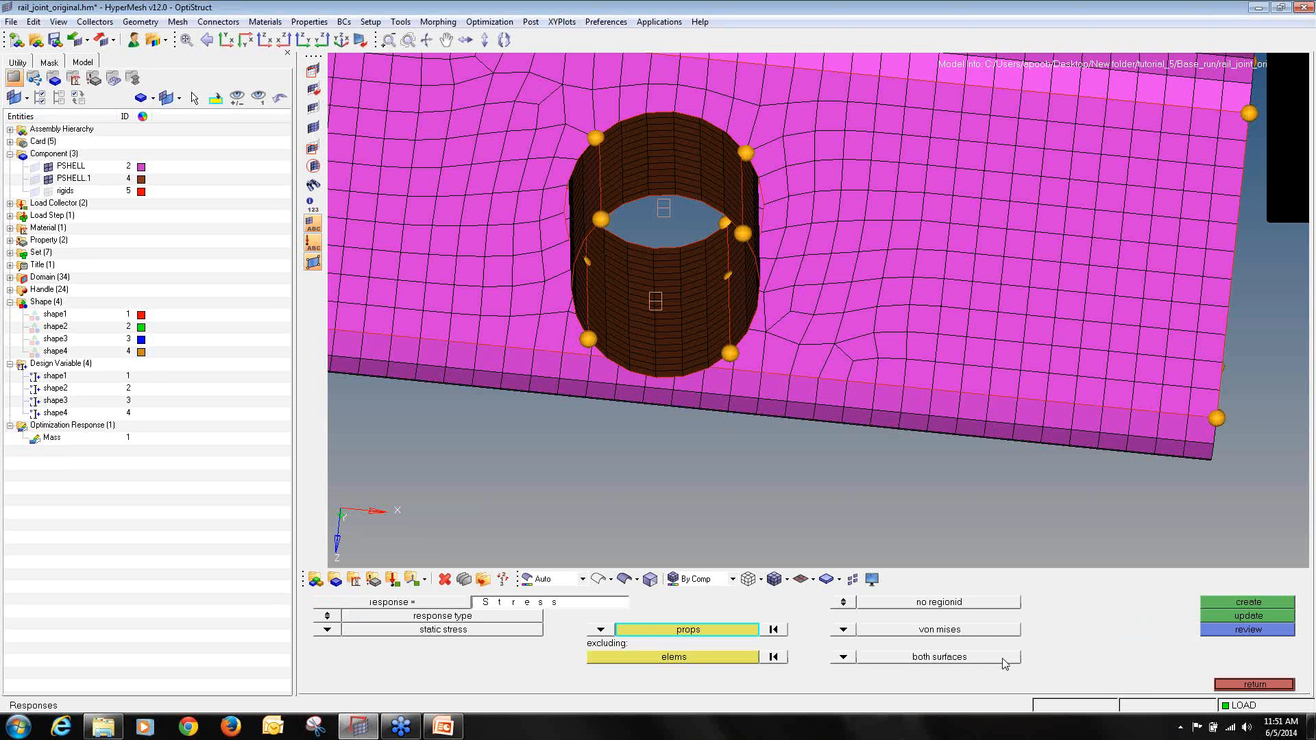
click(1267, 606)
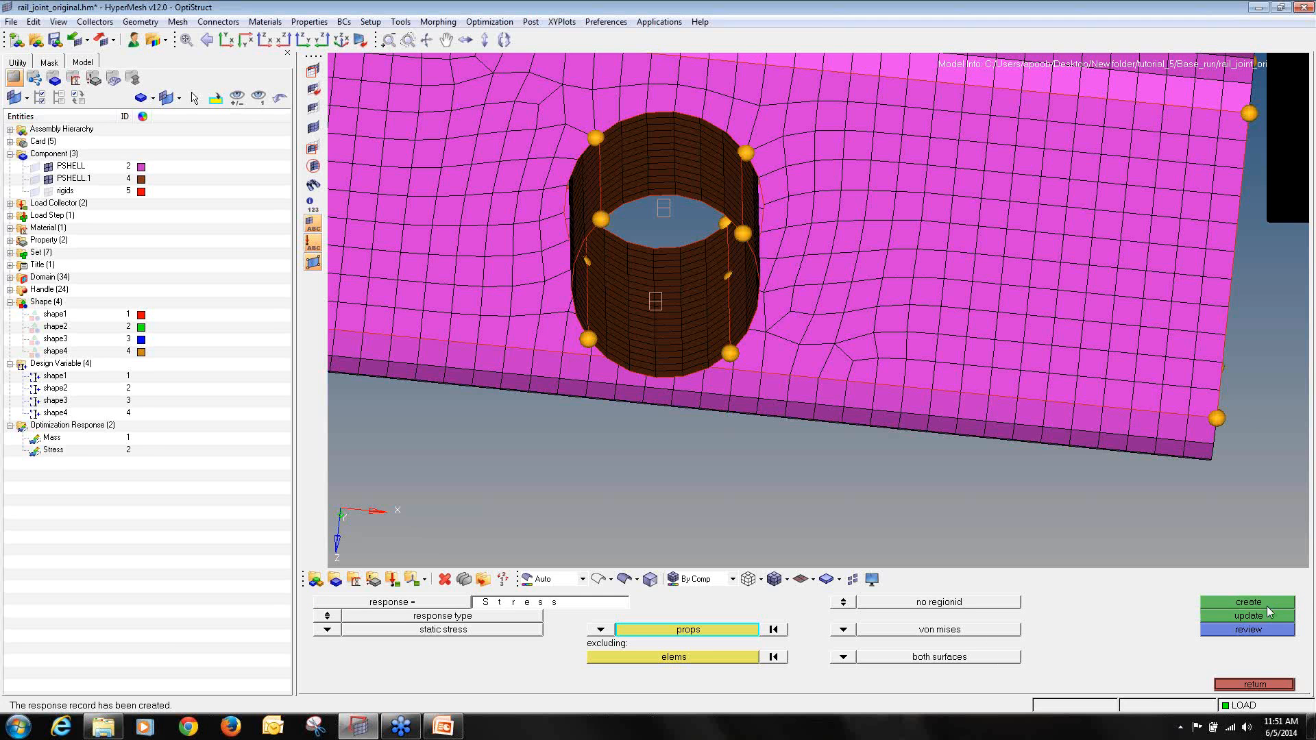
click(1262, 686)
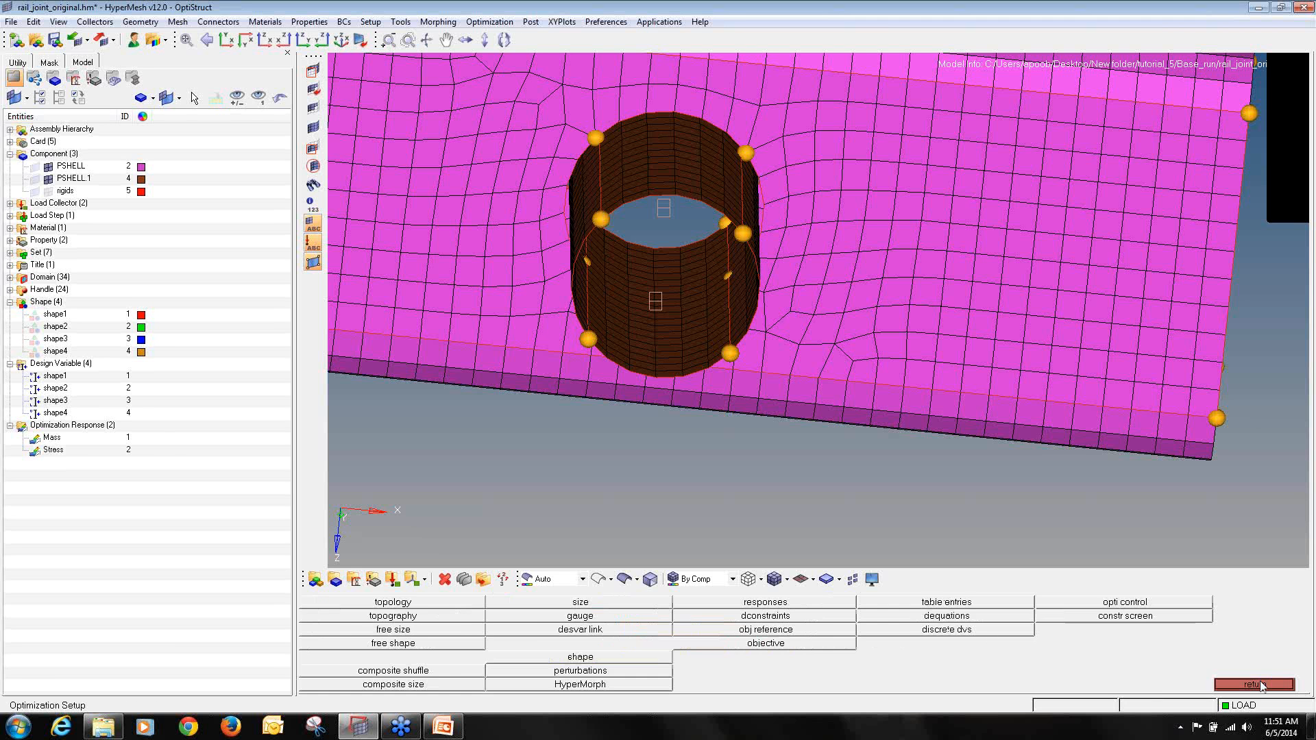
- Create an objective that minimizes the Mass response
click(830, 644)
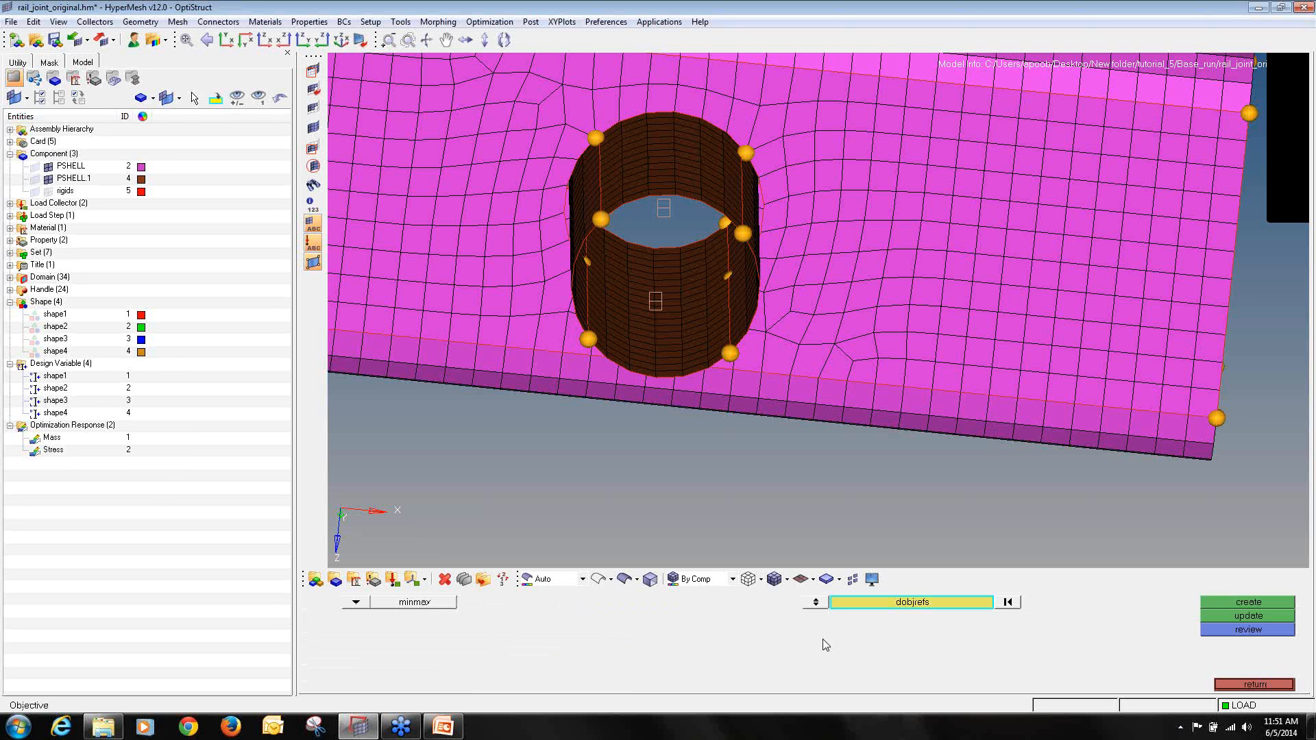
click(355, 602)
click(392, 625)
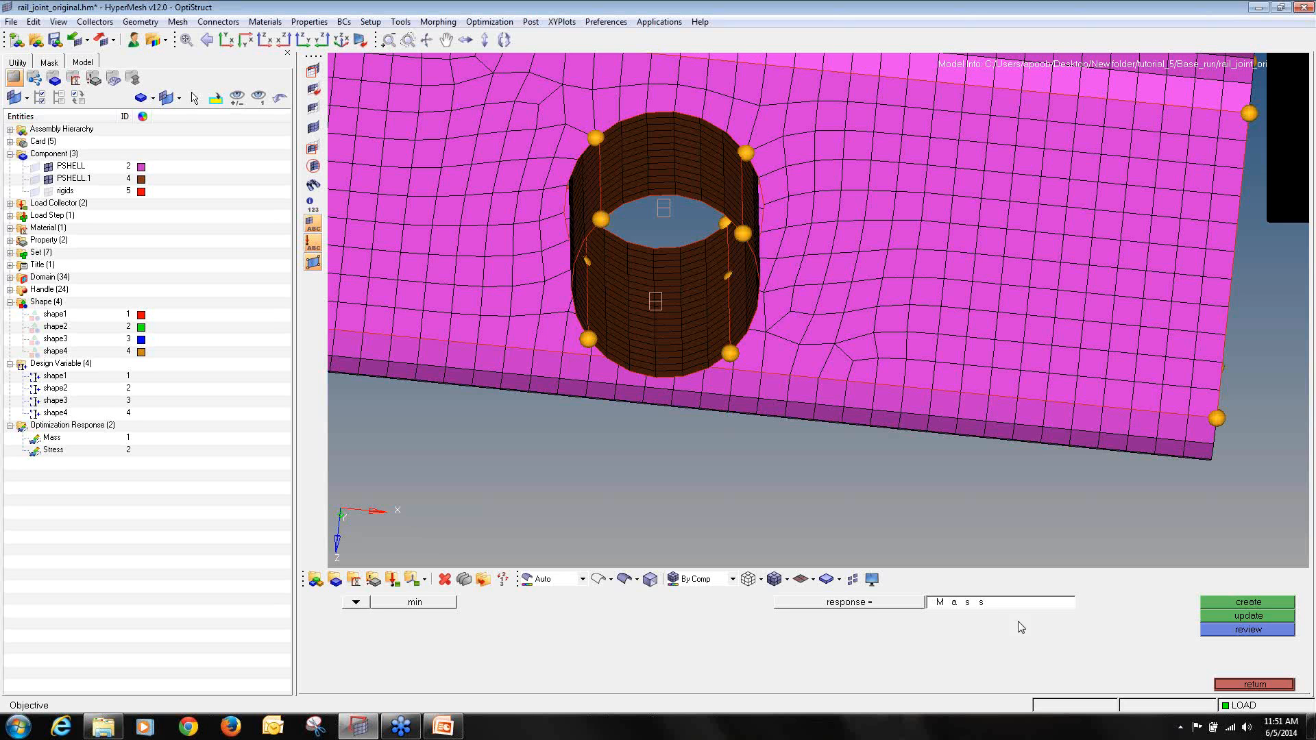
click(873, 603)
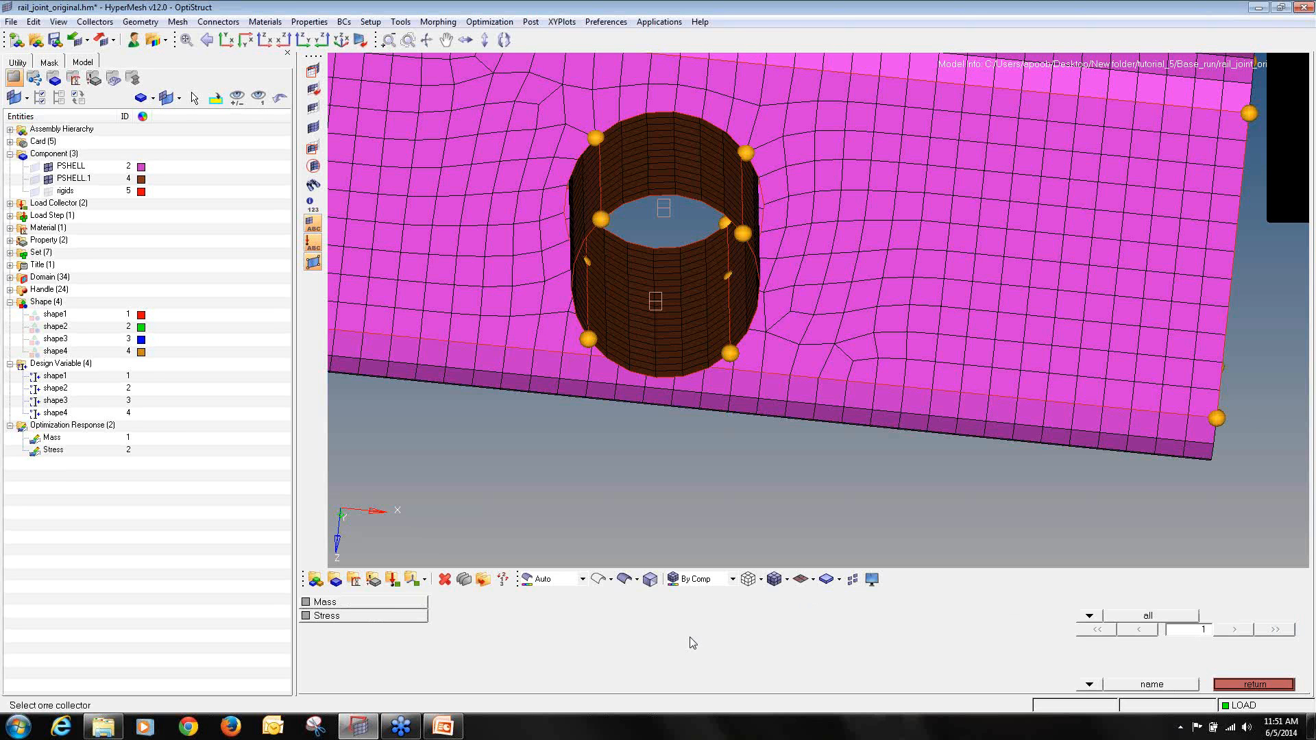
click(373, 603)
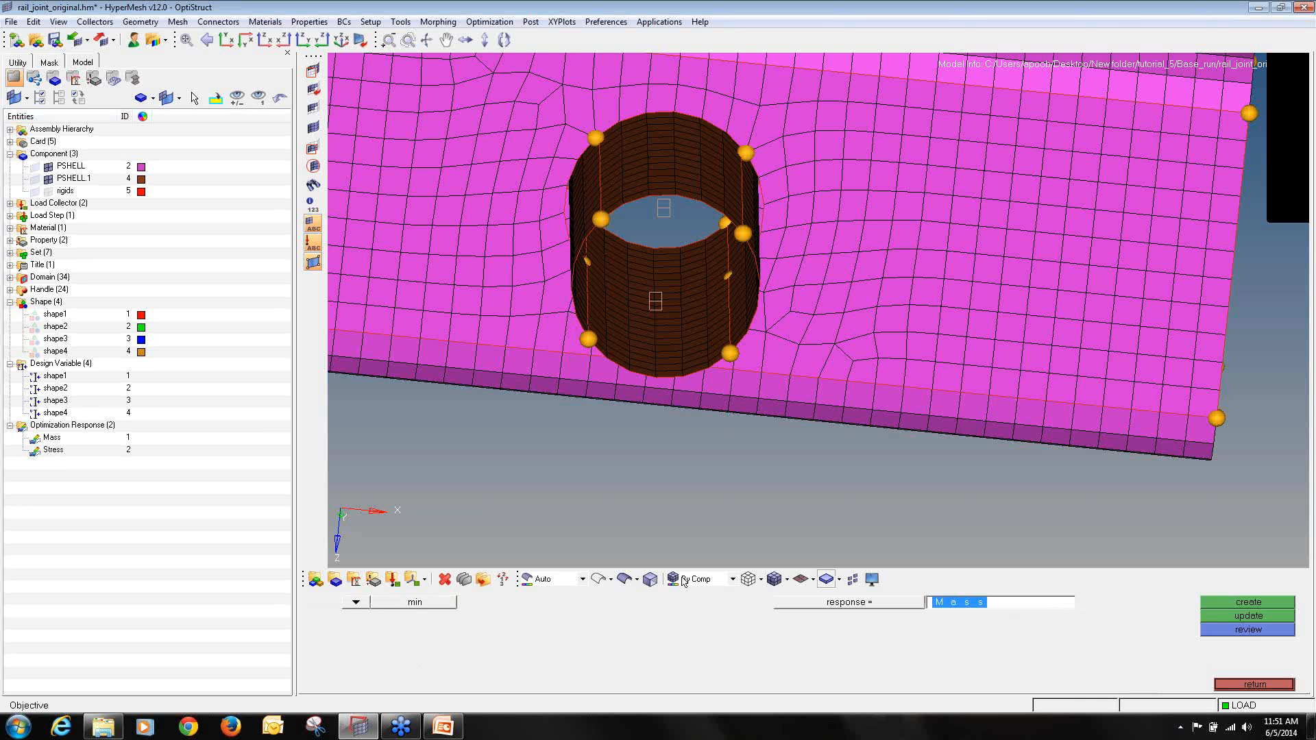
click(1258, 600)
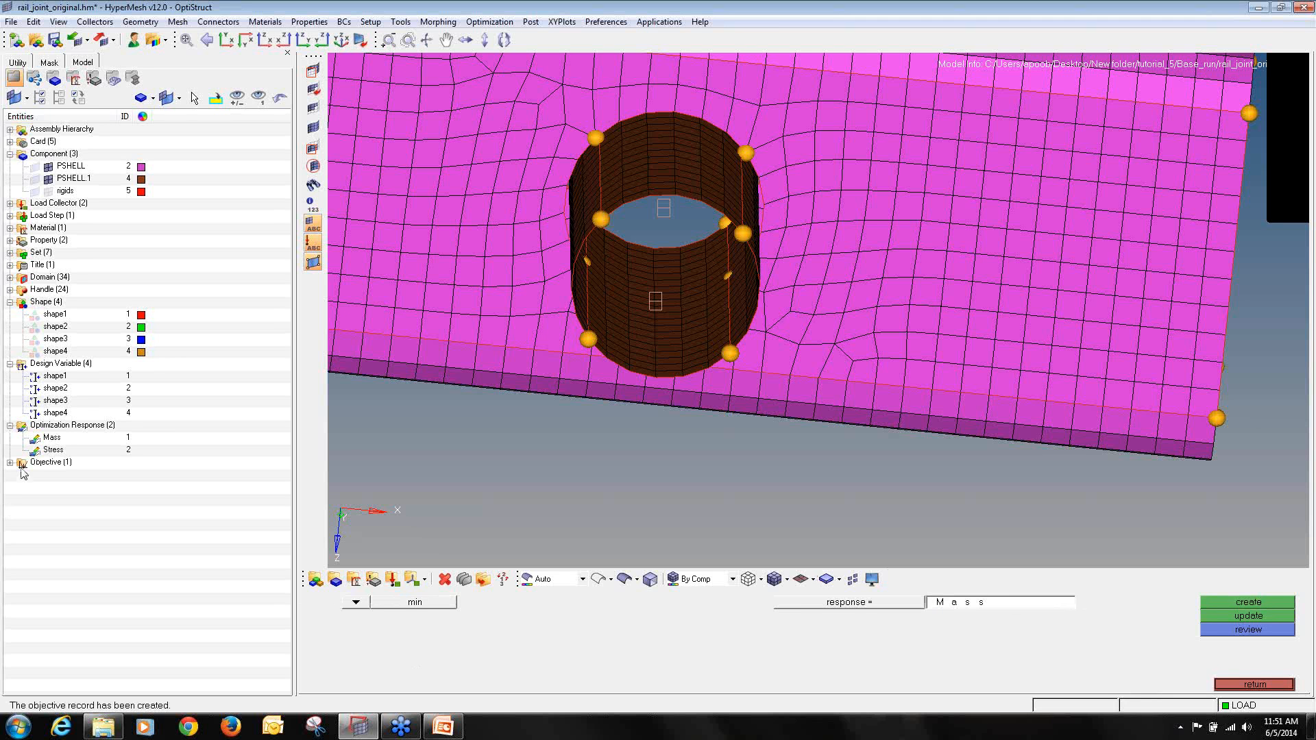
click(1256, 684)
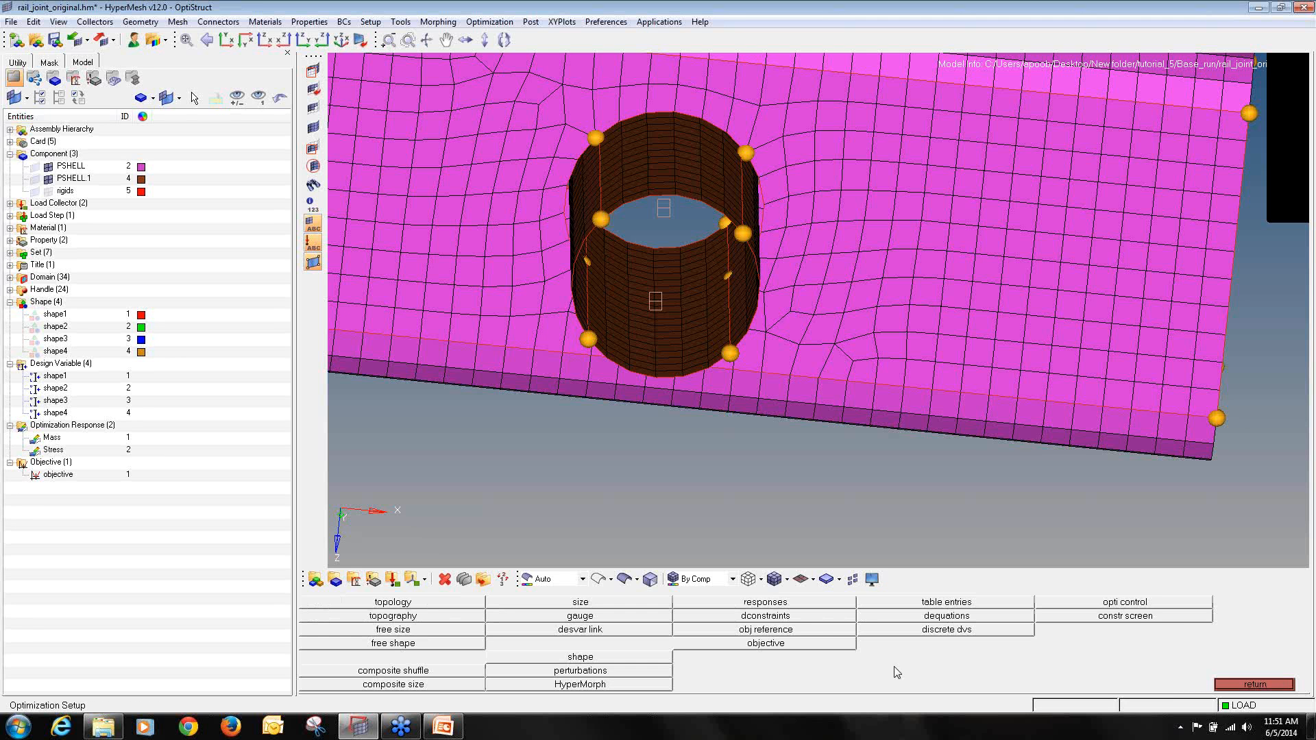
- Create a constraint named const on the Stress response for load step STEP, with an upper bound of 200
click(812, 617)
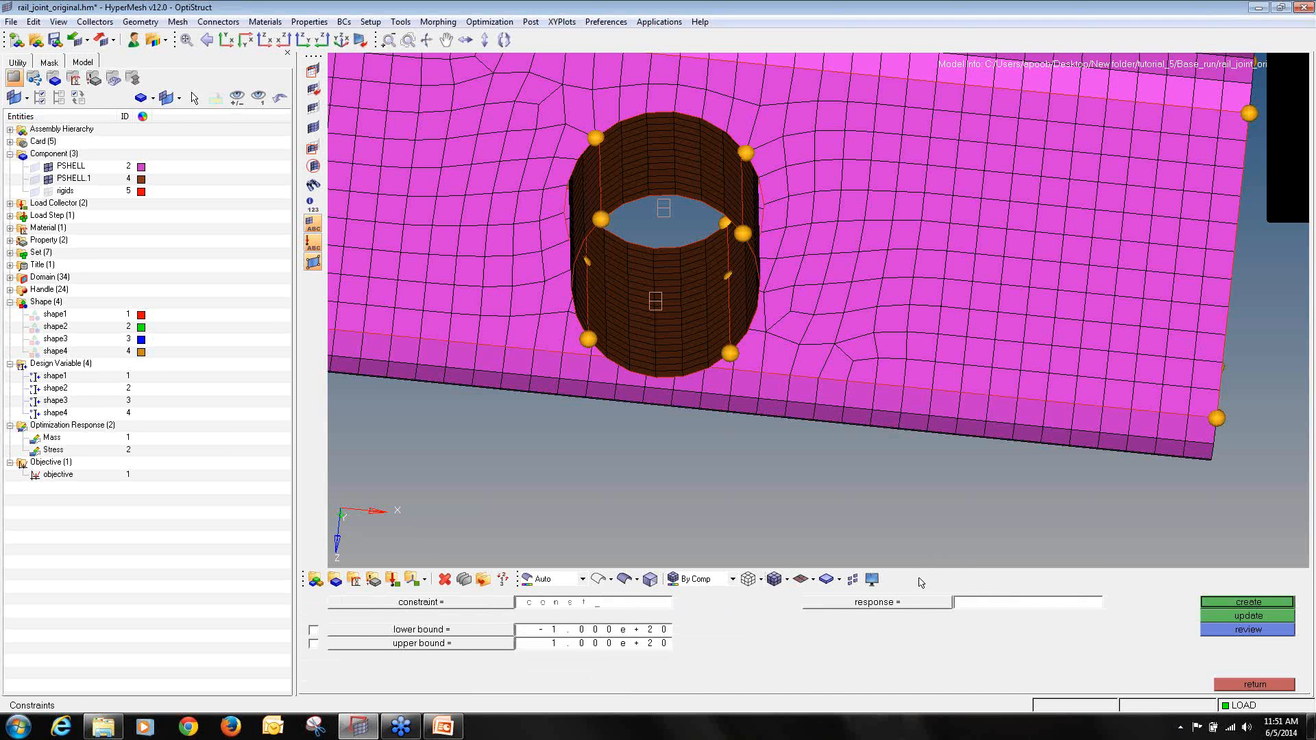
click(911, 603)
click(330, 617)
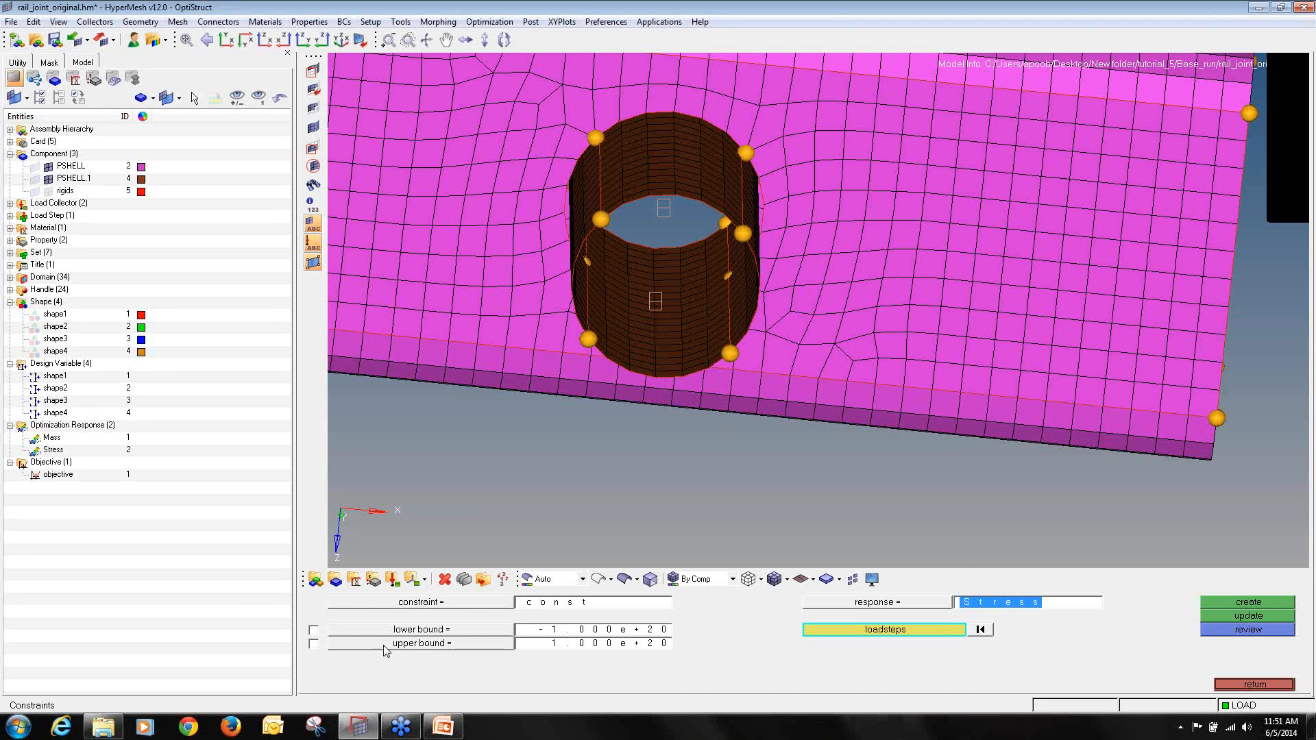
click(892, 629)
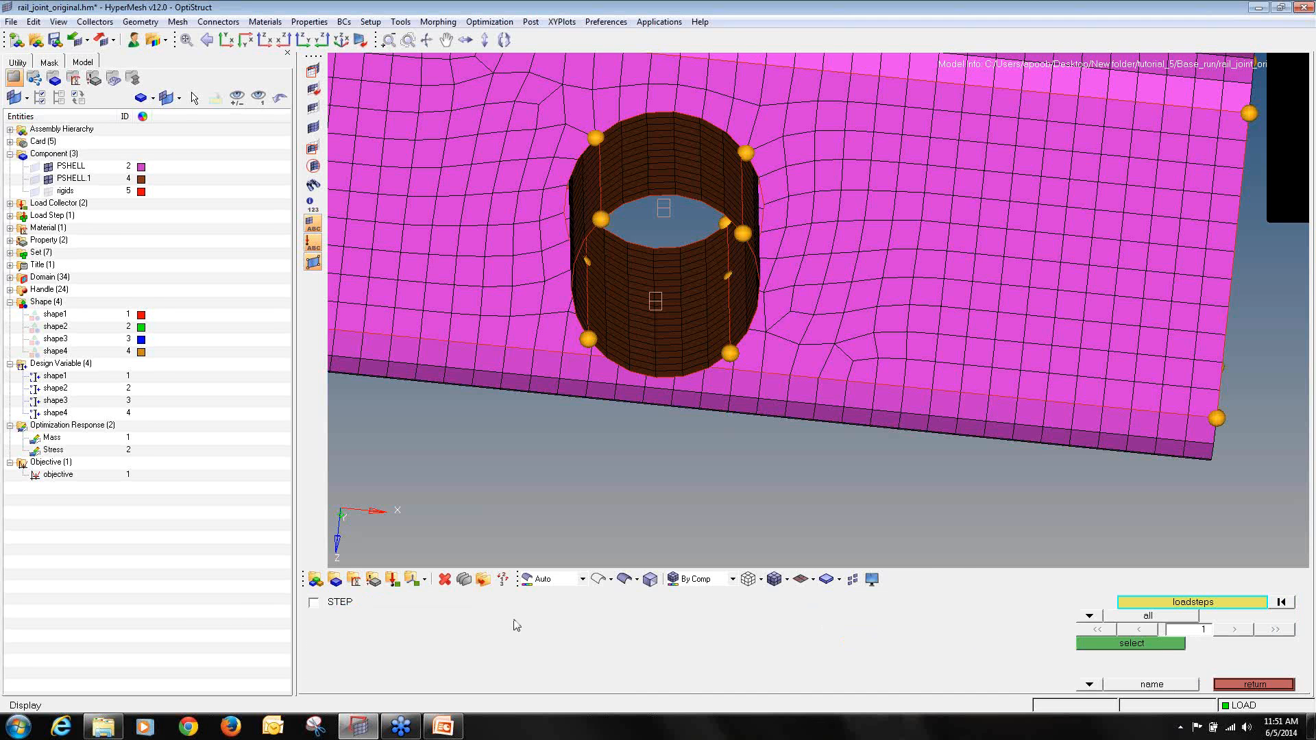
click(315, 603)
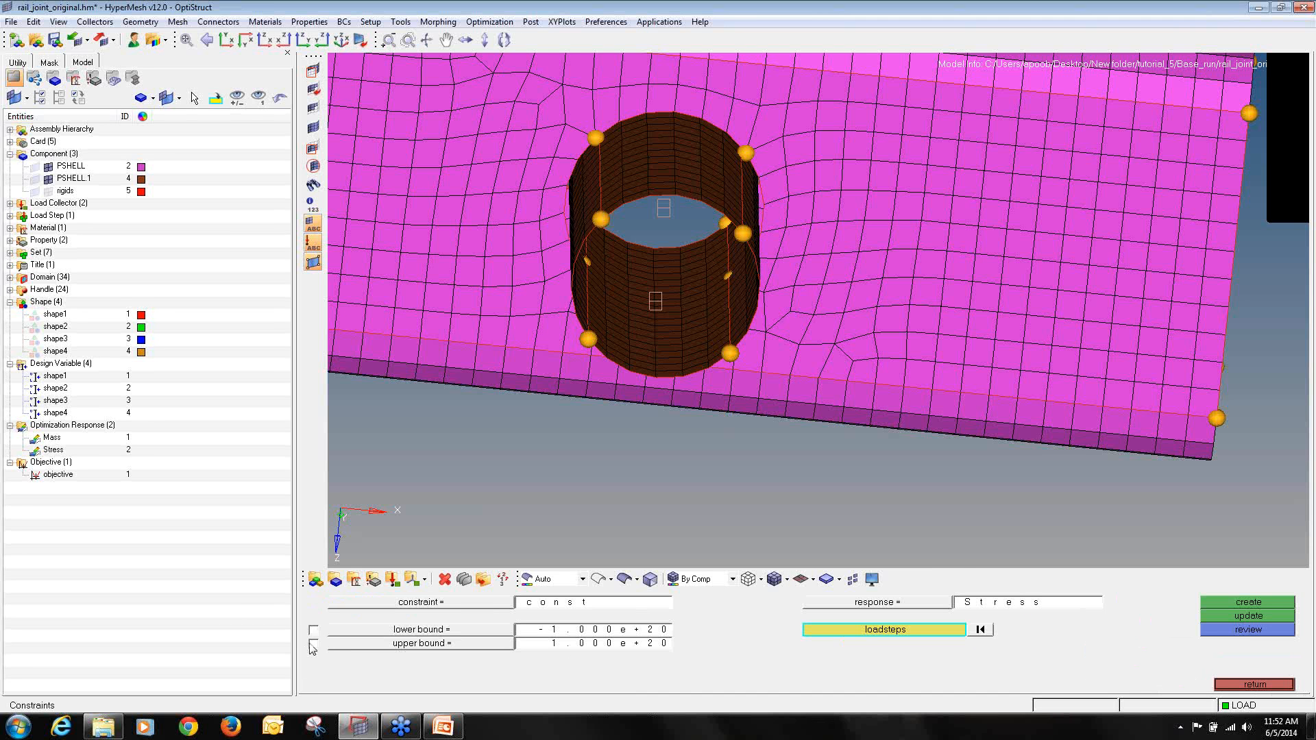
click(546, 647)
text(200)
click(1206, 605)
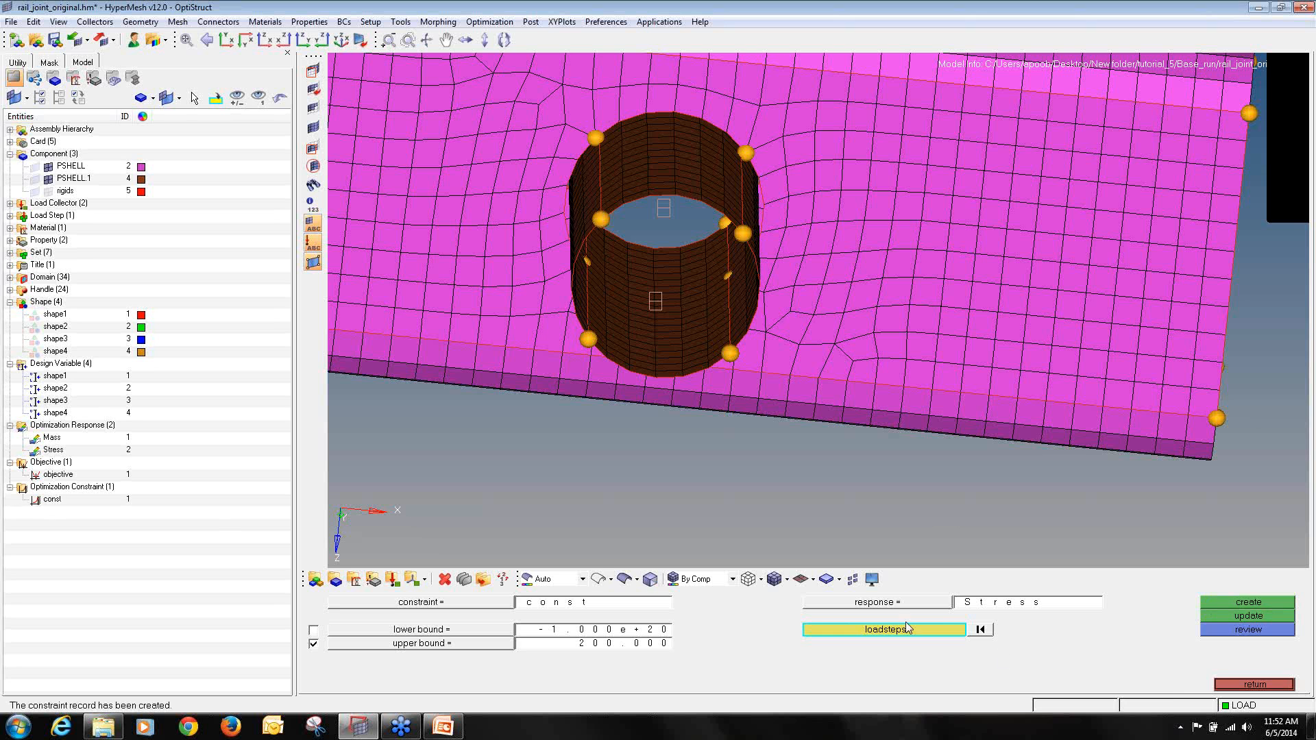
click(1254, 685)
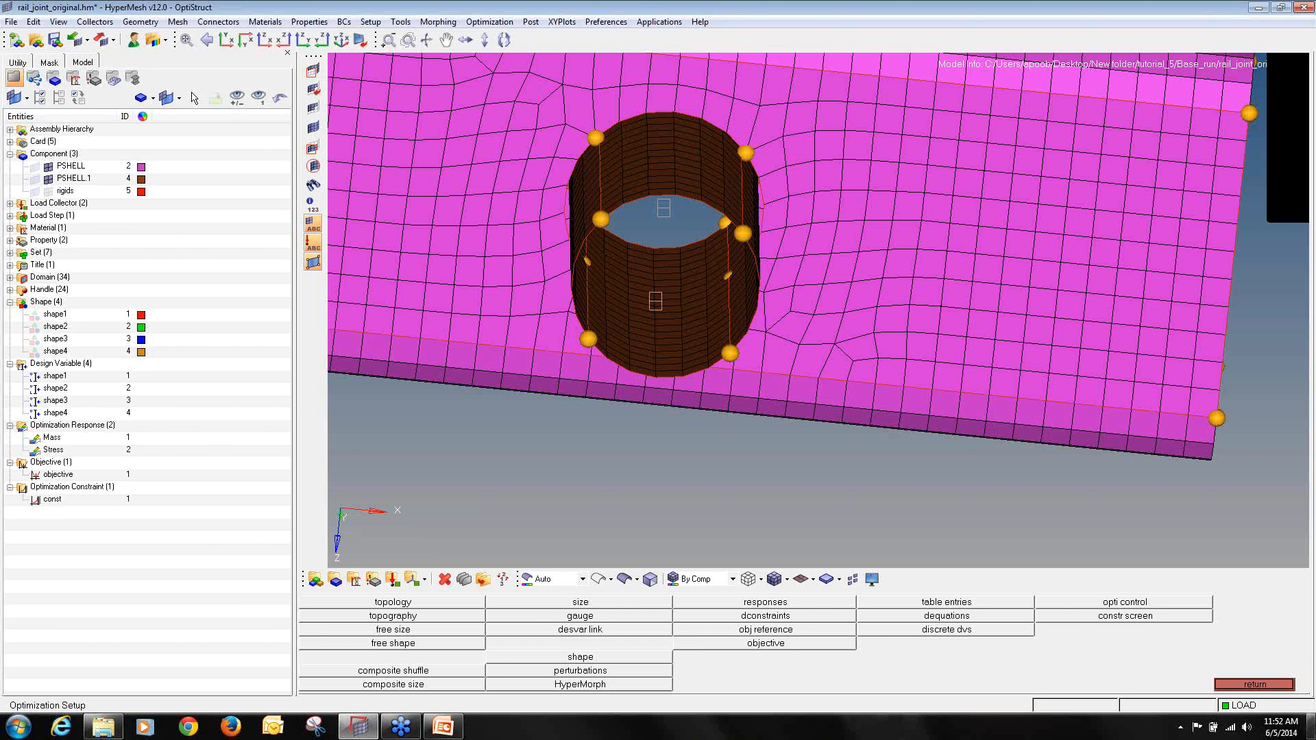
- Leave the optimization setup and add a PARAM control card to the model
click(1278, 686)
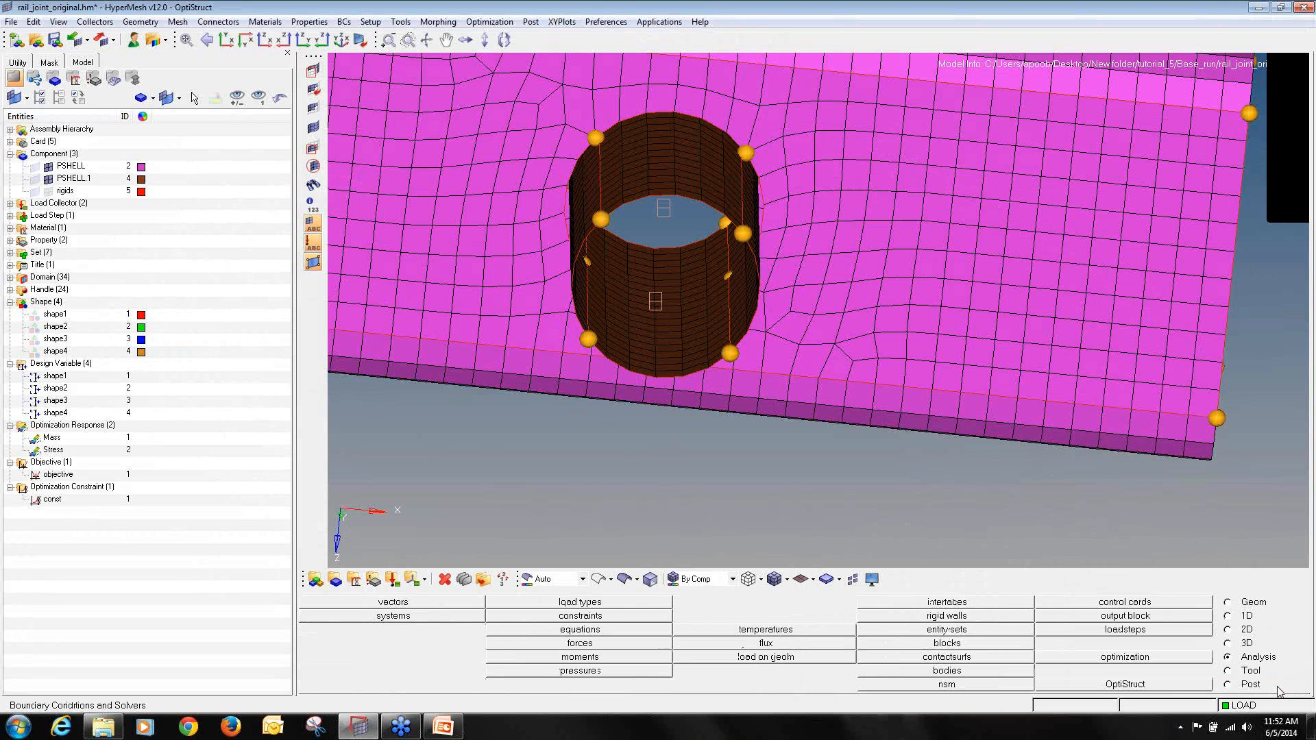
click(1182, 606)
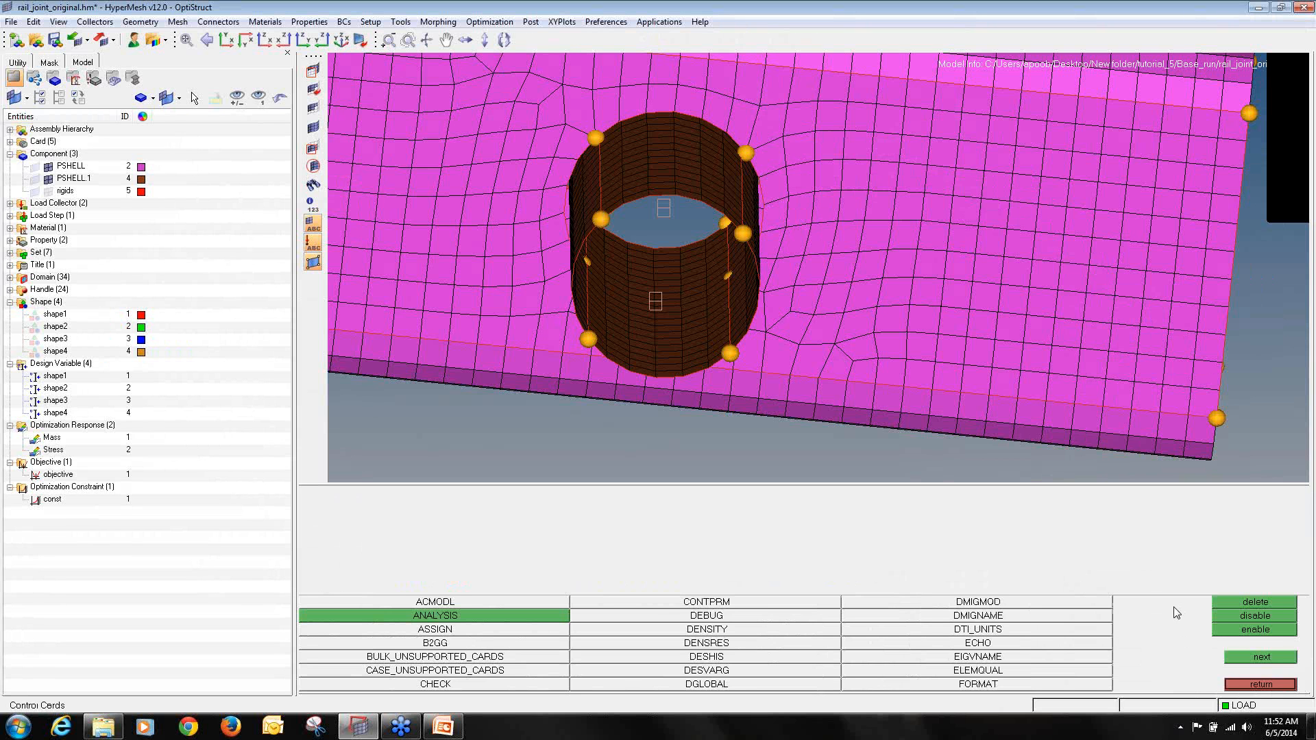
click(1282, 656)
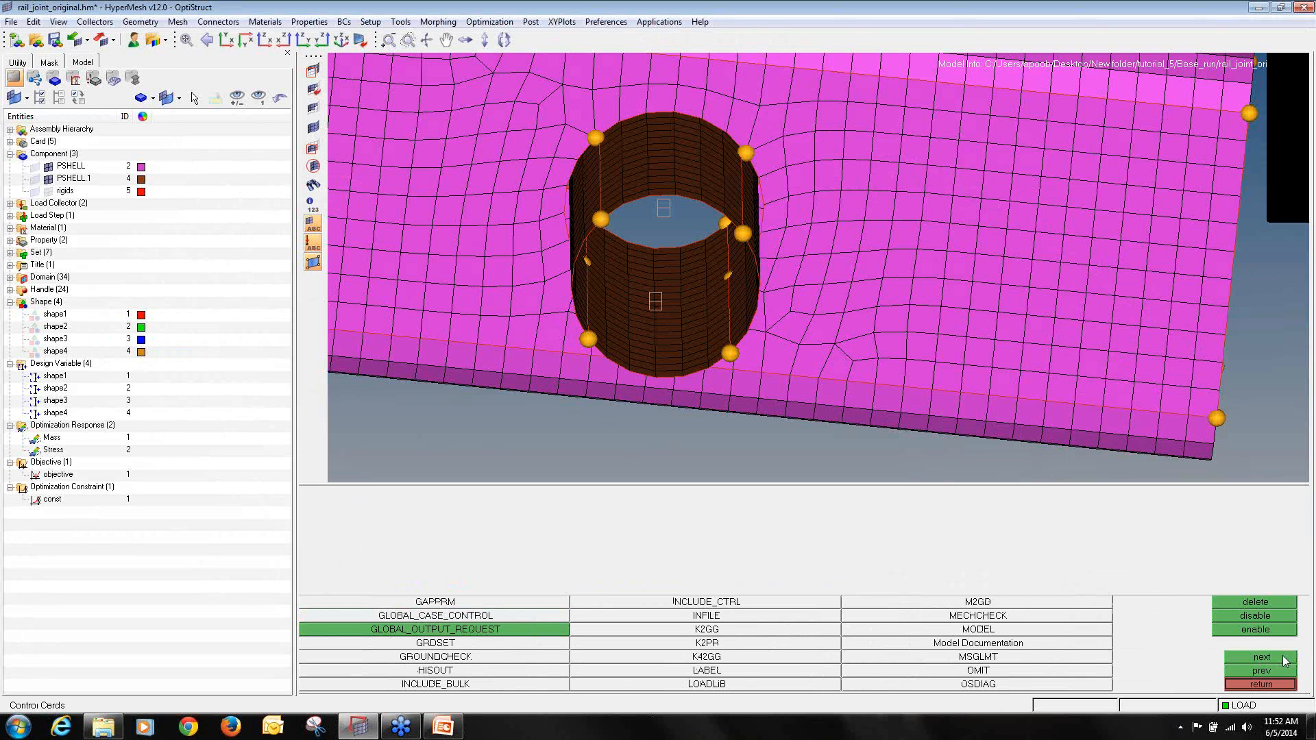
click(1282, 656)
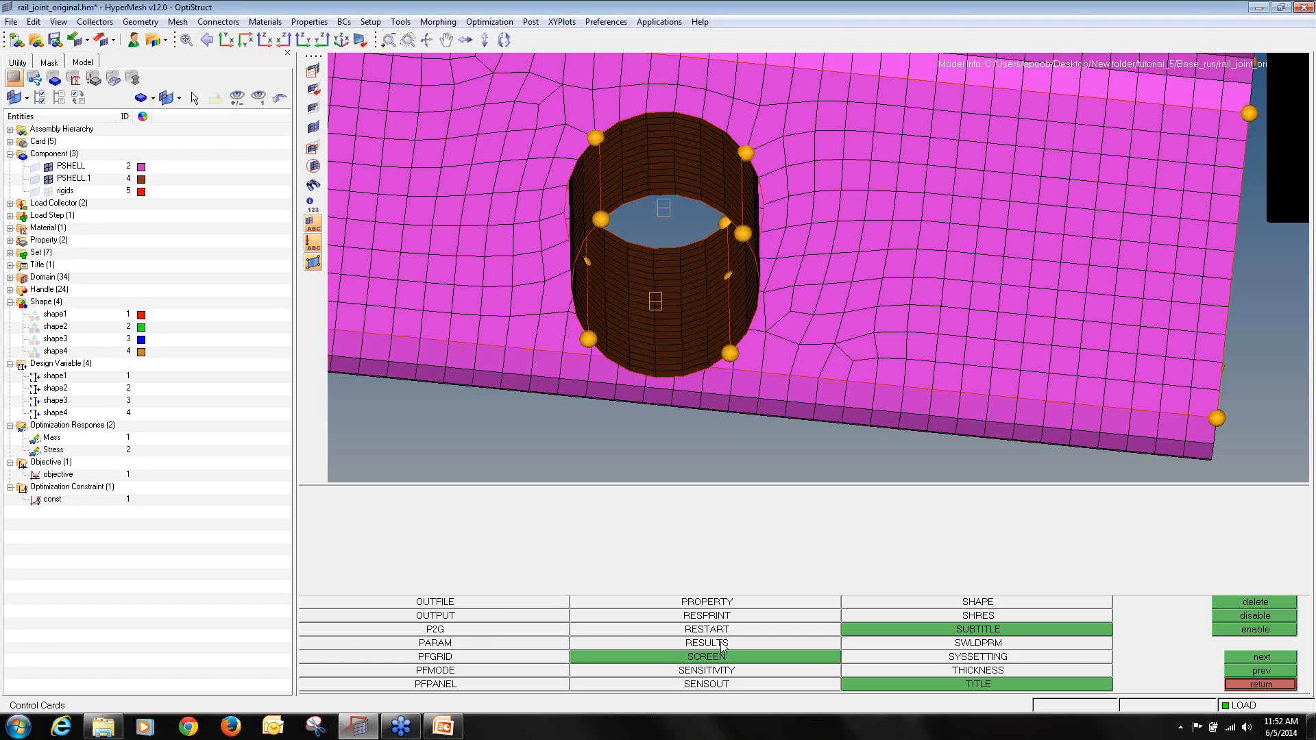
click(499, 644)
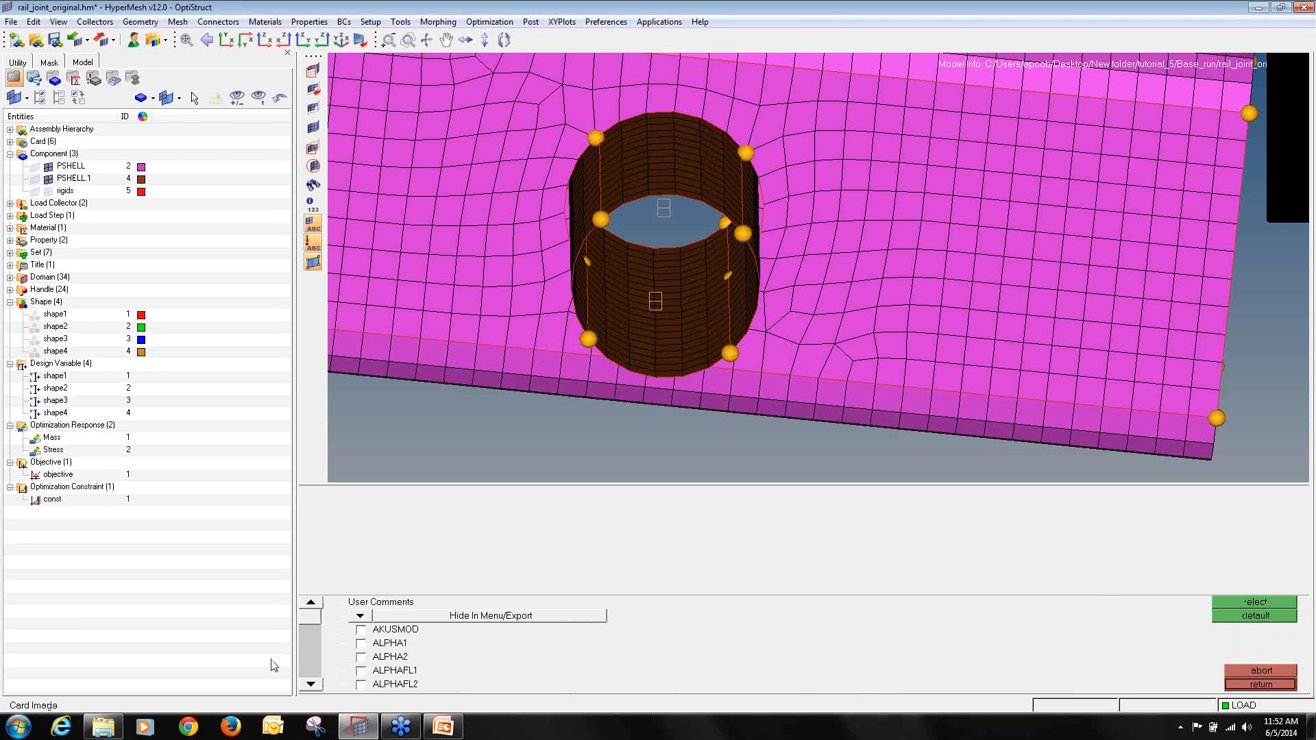
- Enable the CHECKEL parameter in the PARAM control card, pick its value and leave the control cards
click(310, 686)
click(311, 685)
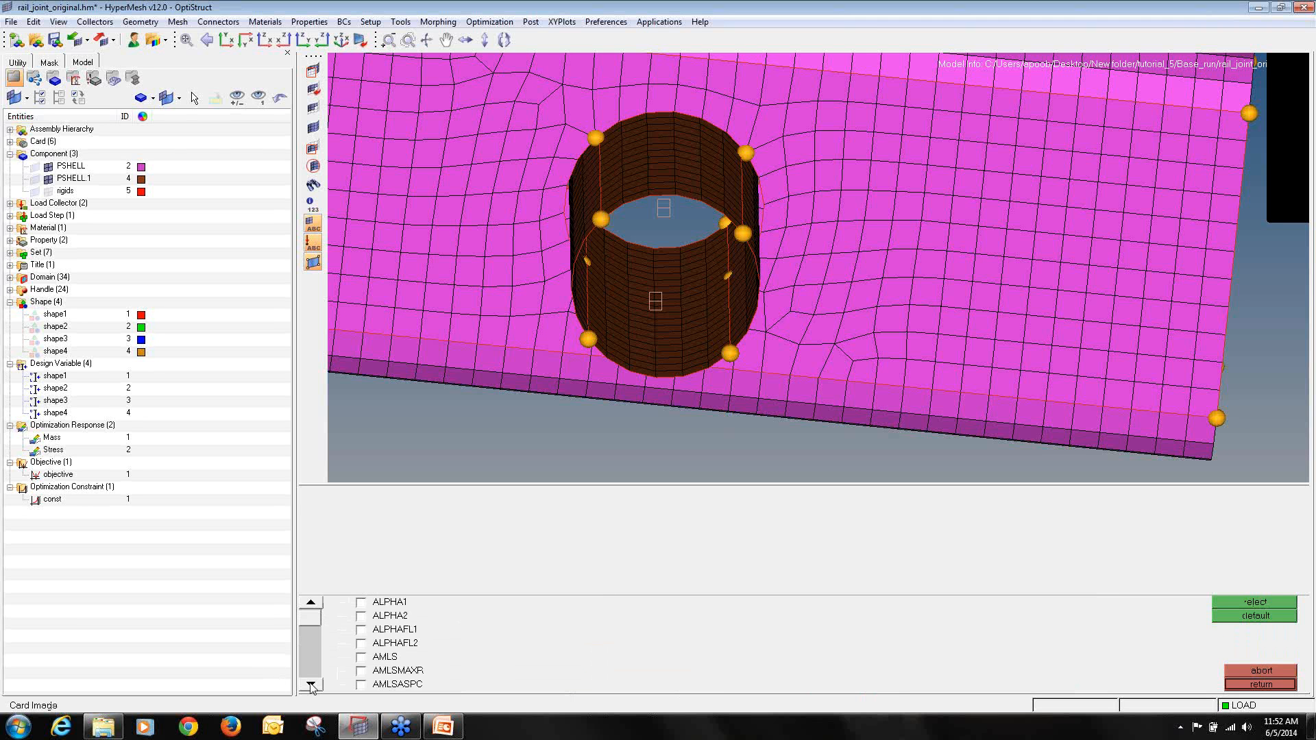
click(310, 685)
click(311, 686)
click(311, 685)
click(310, 685)
click(311, 686)
click(311, 686)
click(310, 686)
click(311, 686)
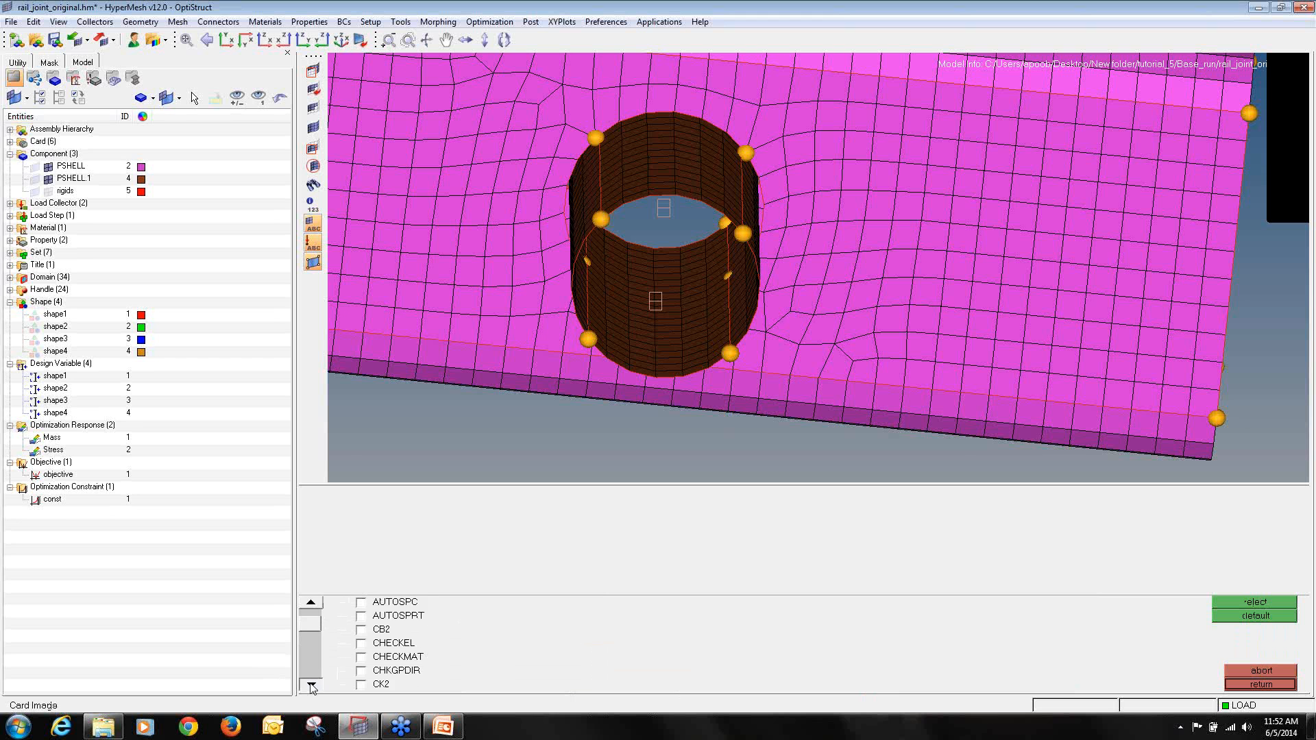
click(311, 686)
click(310, 685)
click(310, 686)
click(311, 686)
click(311, 686)
click(310, 686)
click(311, 686)
click(310, 685)
click(310, 685)
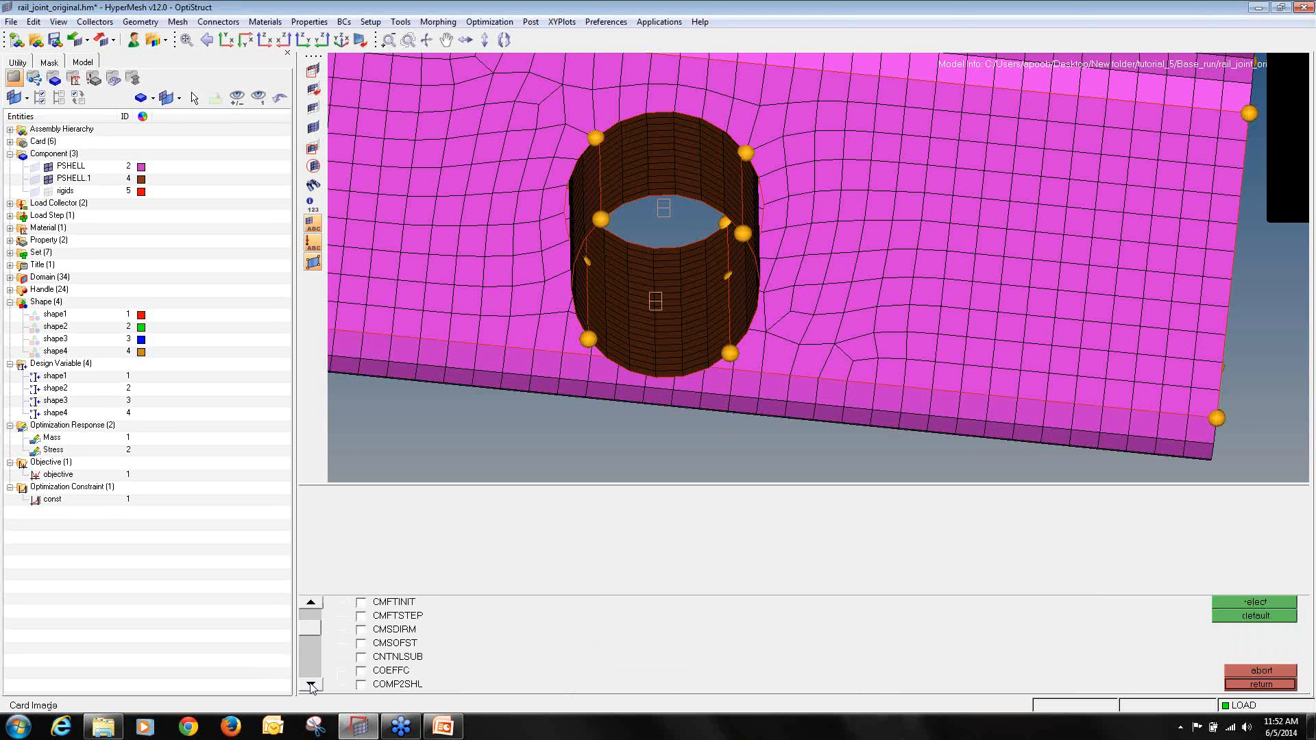
click(310, 685)
click(311, 685)
click(310, 685)
click(311, 686)
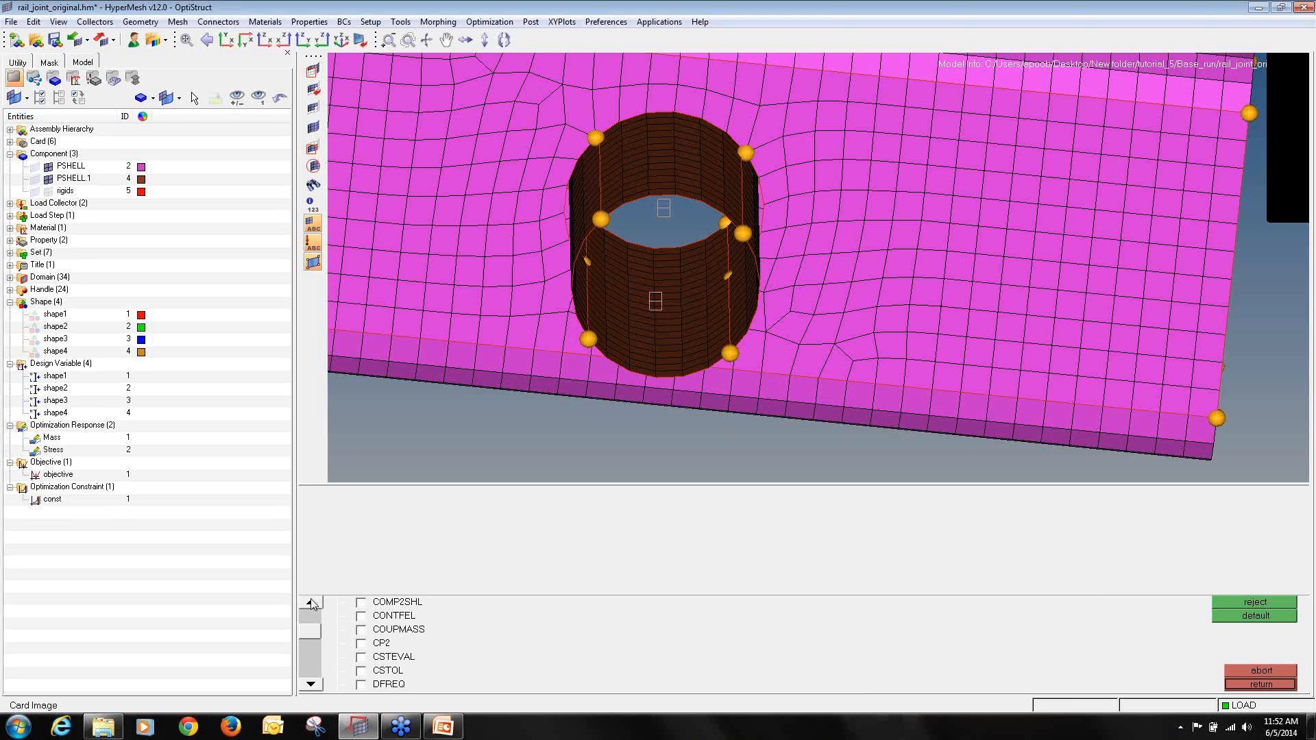
click(311, 603)
click(310, 602)
click(310, 603)
click(310, 603)
click(310, 602)
click(311, 603)
click(311, 602)
click(310, 603)
click(311, 602)
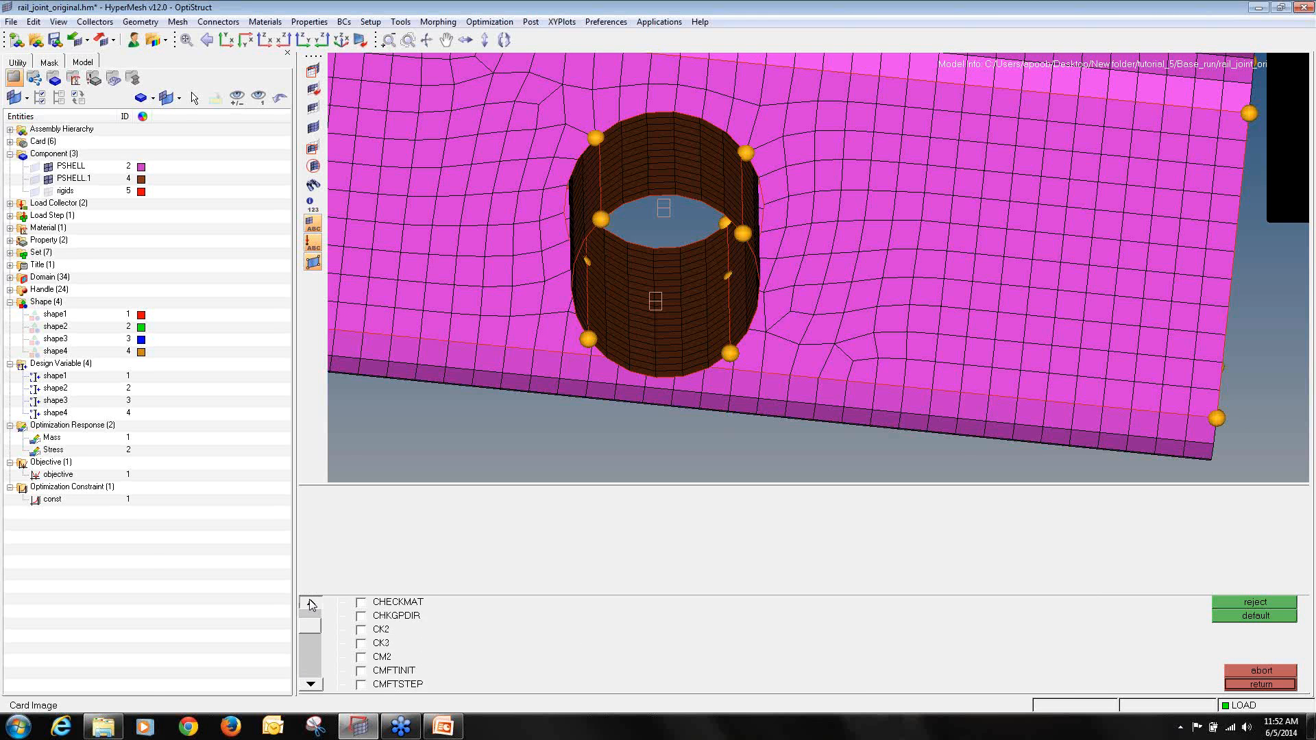
click(310, 602)
click(310, 602)
click(311, 603)
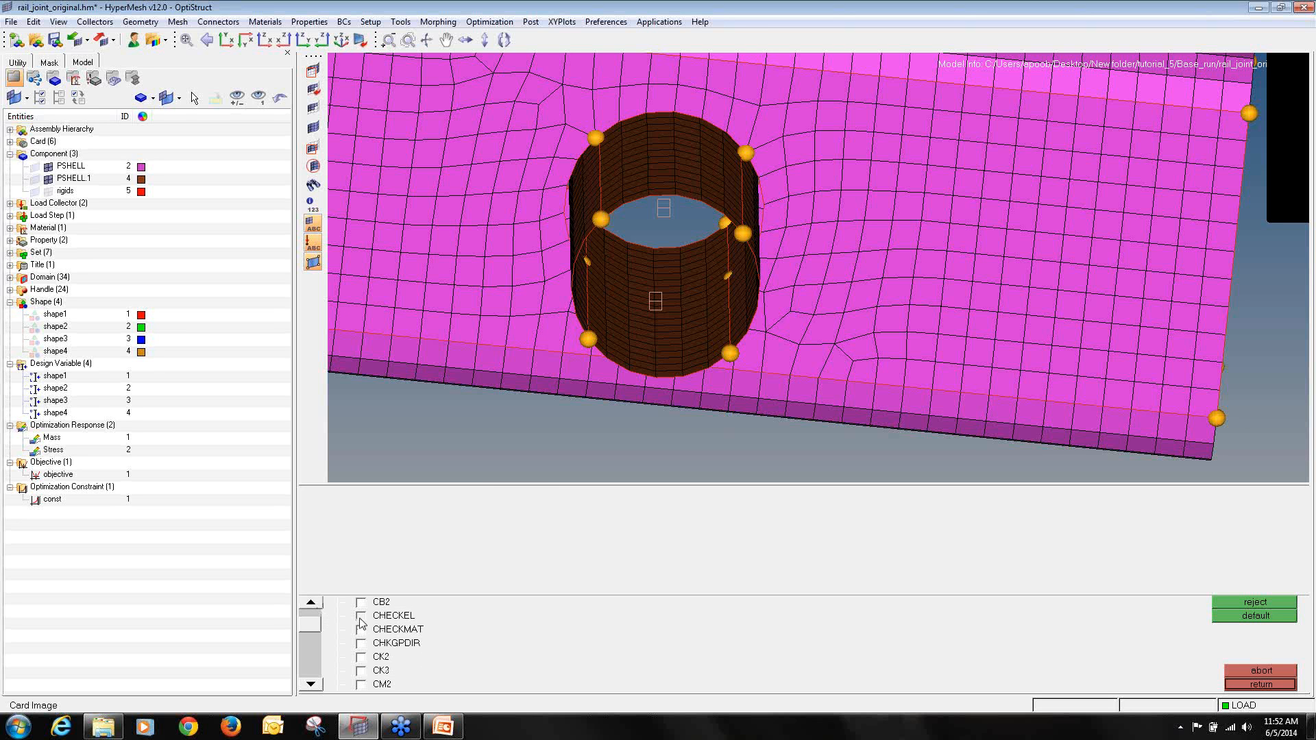
click(360, 615)
click(524, 507)
click(476, 526)
click(1281, 688)
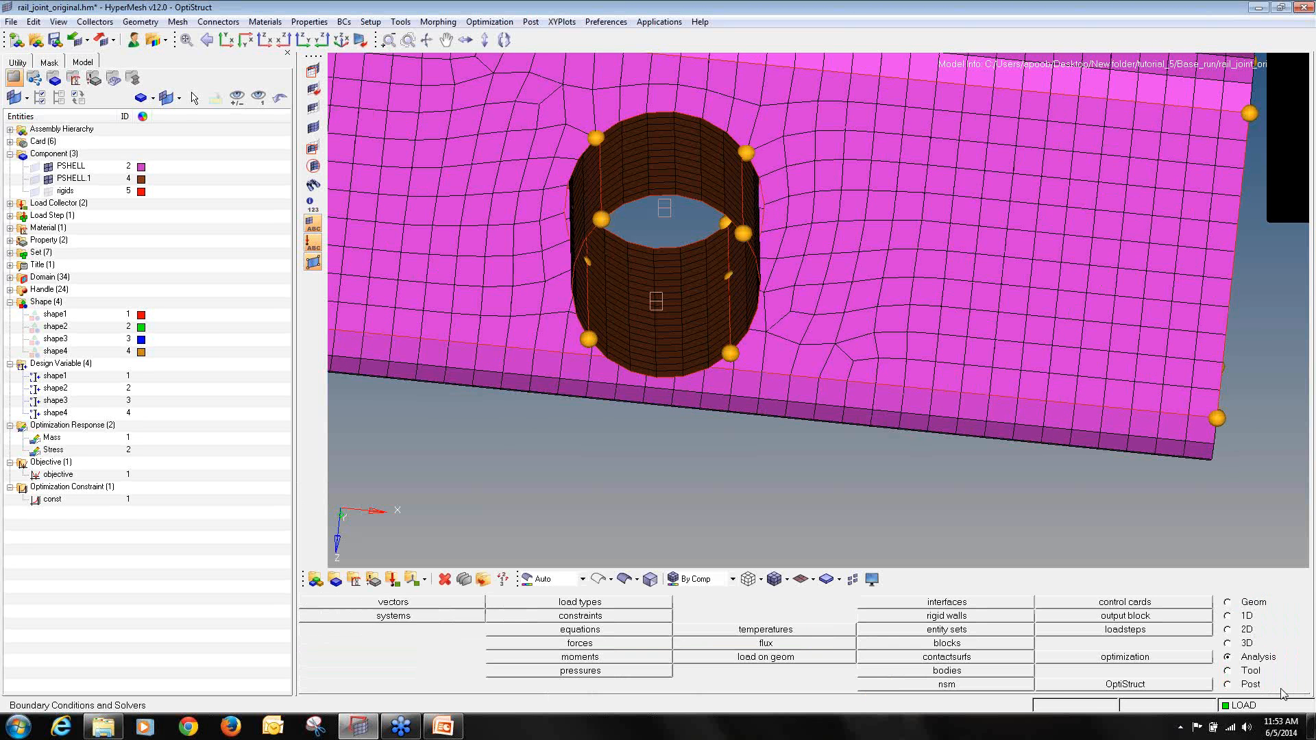
- Save the model as rail_joint_original in a new folder named Optimization inside tutorial_5
click(11, 21)
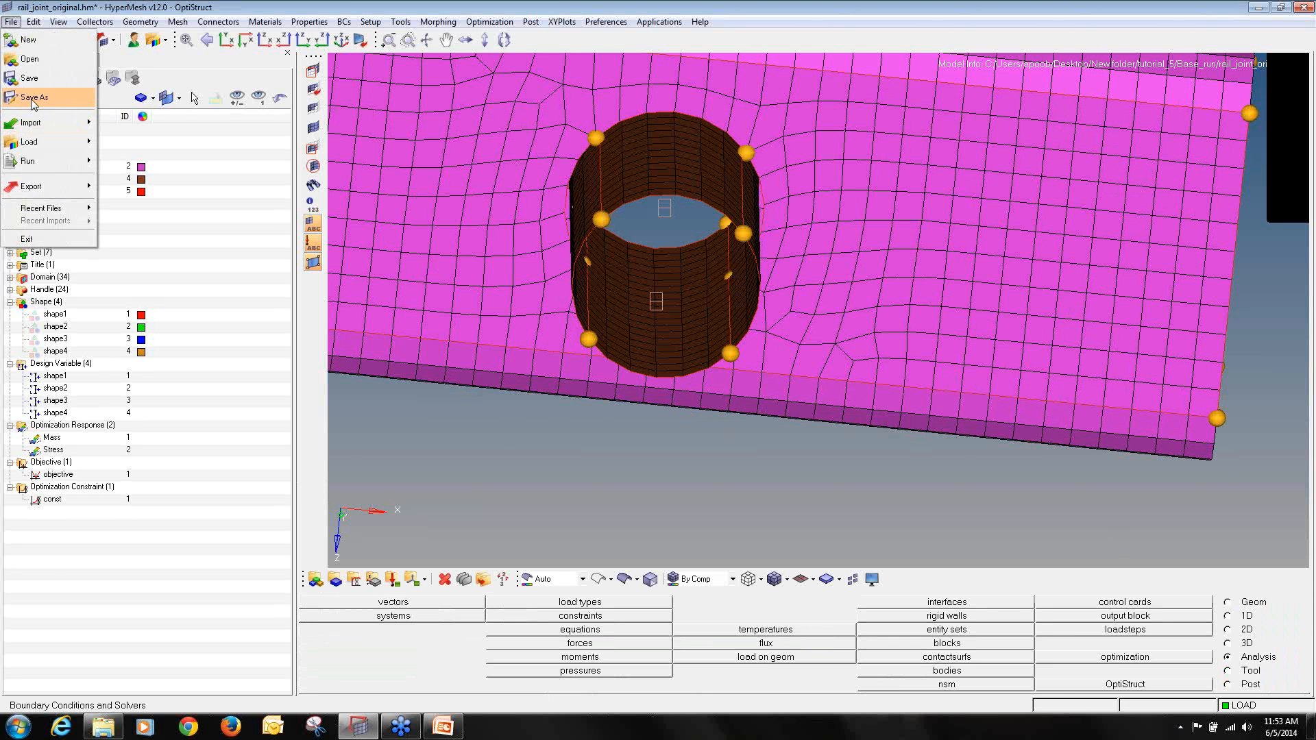
click(32, 103)
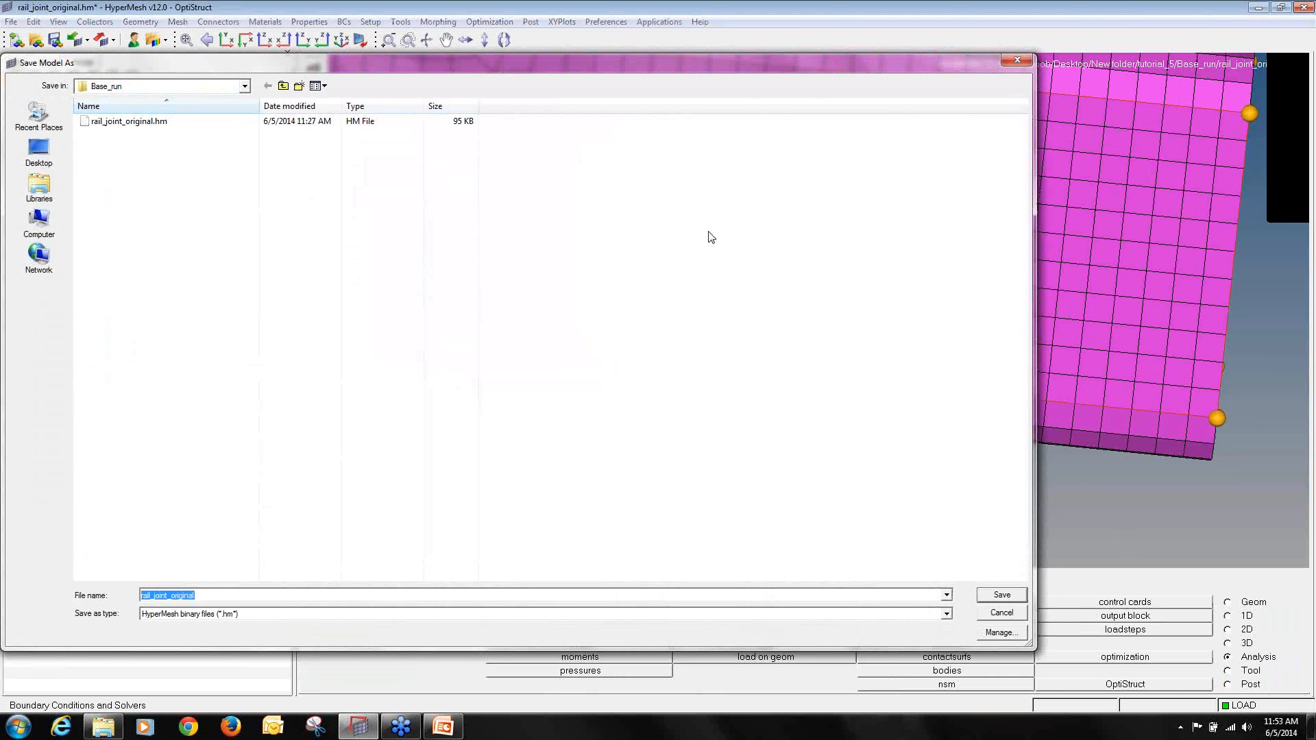
click(283, 86)
click(301, 86)
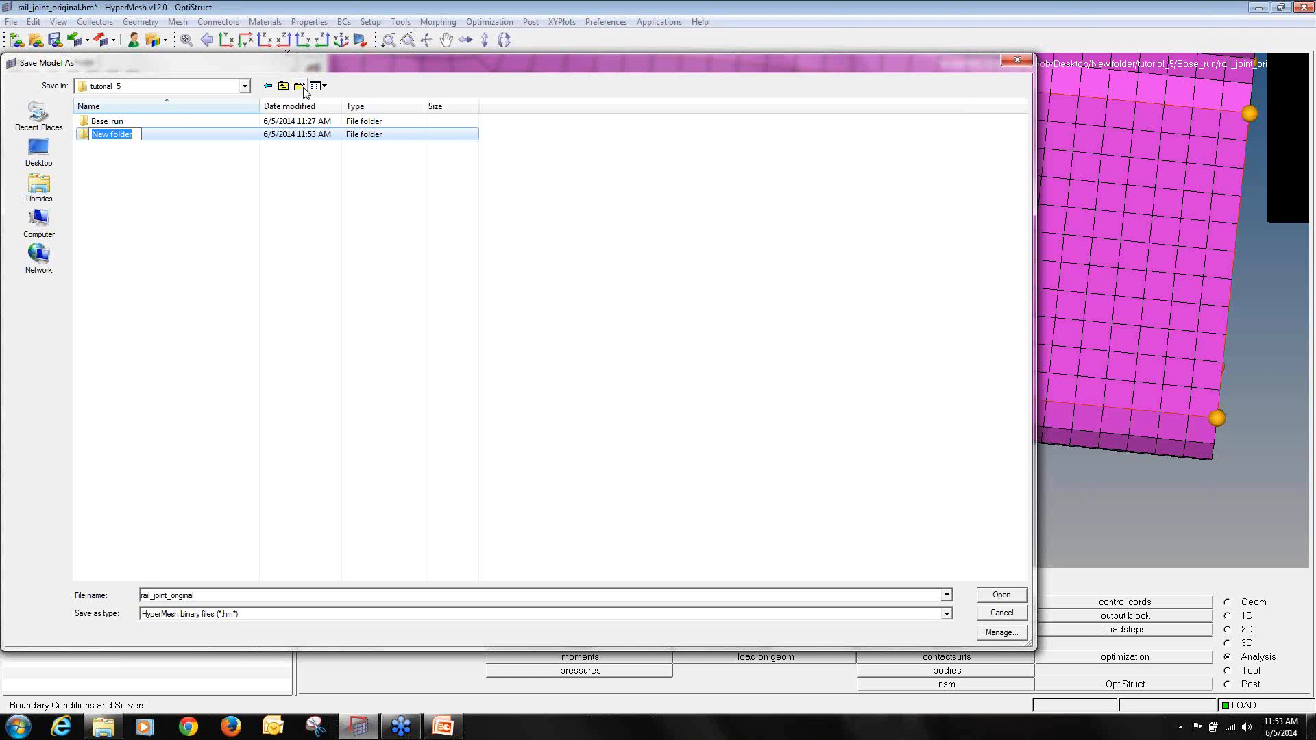
text(Optimi)
key(Return)
key(Return)
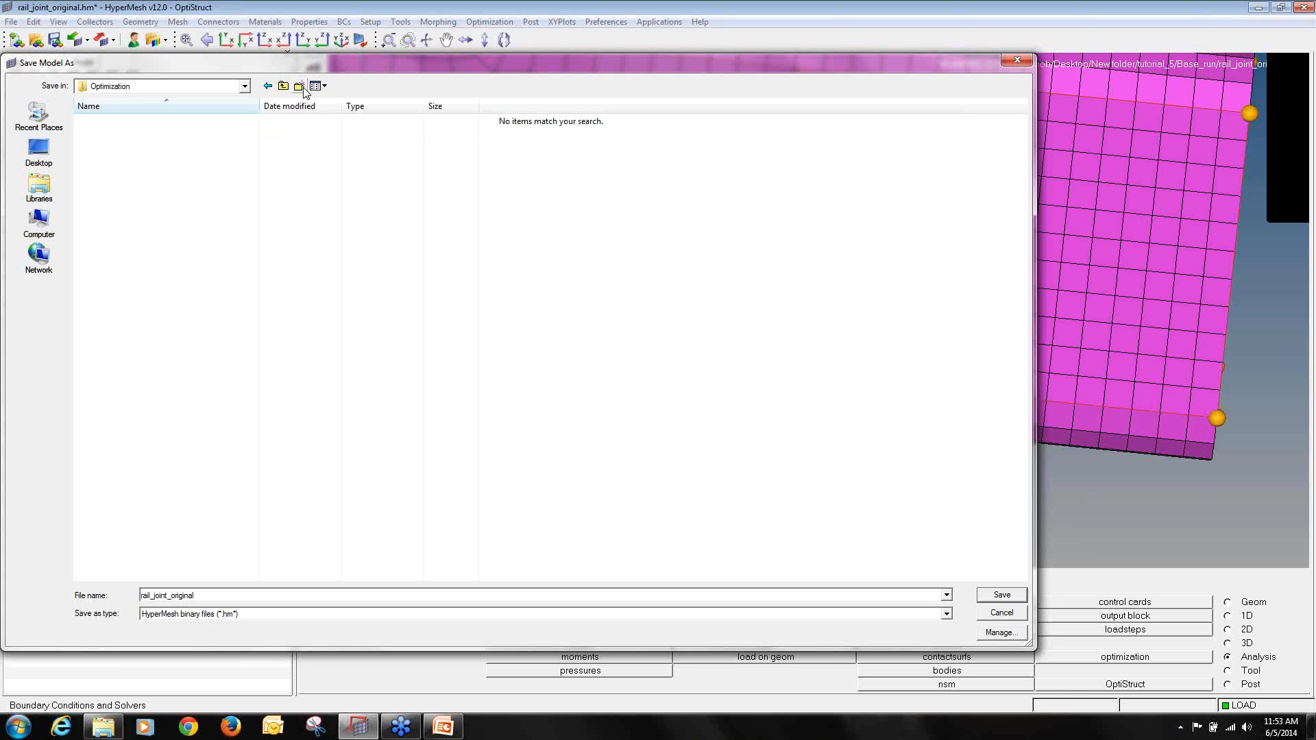
click(1001, 595)
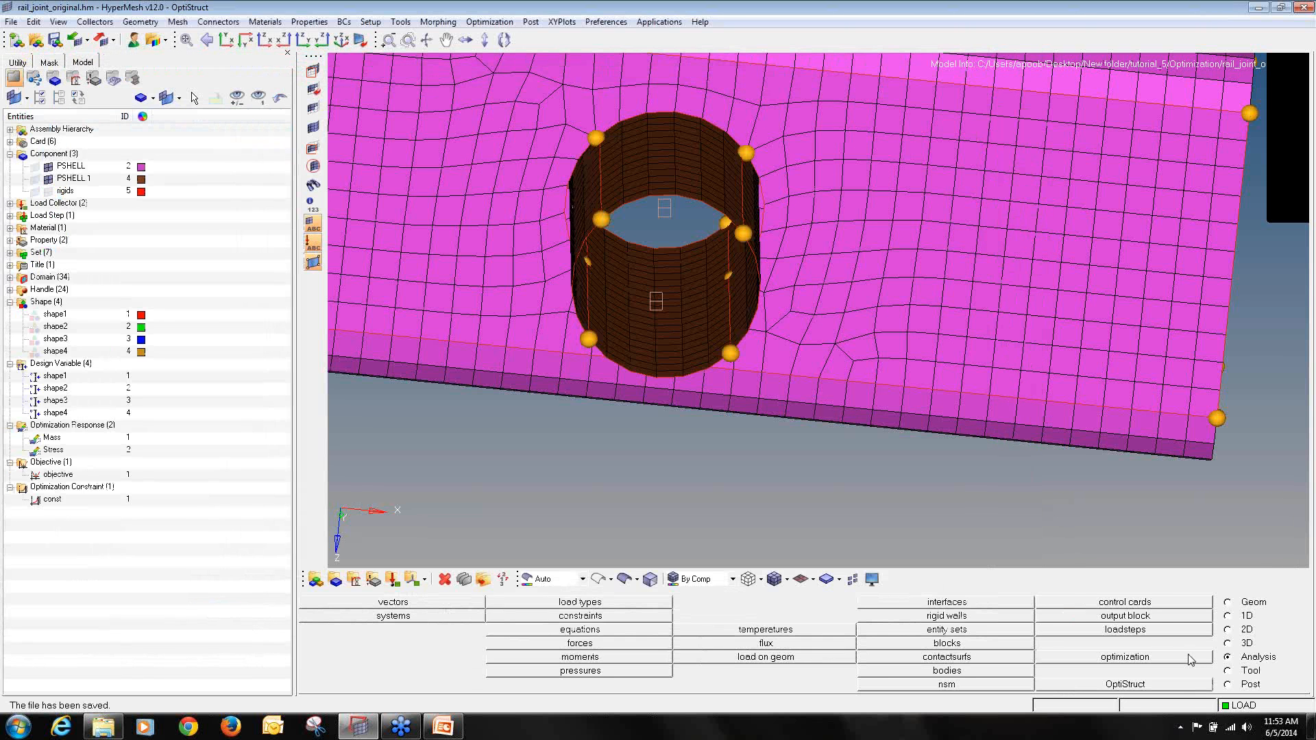
- Run rail_joint_original.fem in OptiStruct as an analysis and close the solver view once the job is done
click(1175, 687)
click(1199, 605)
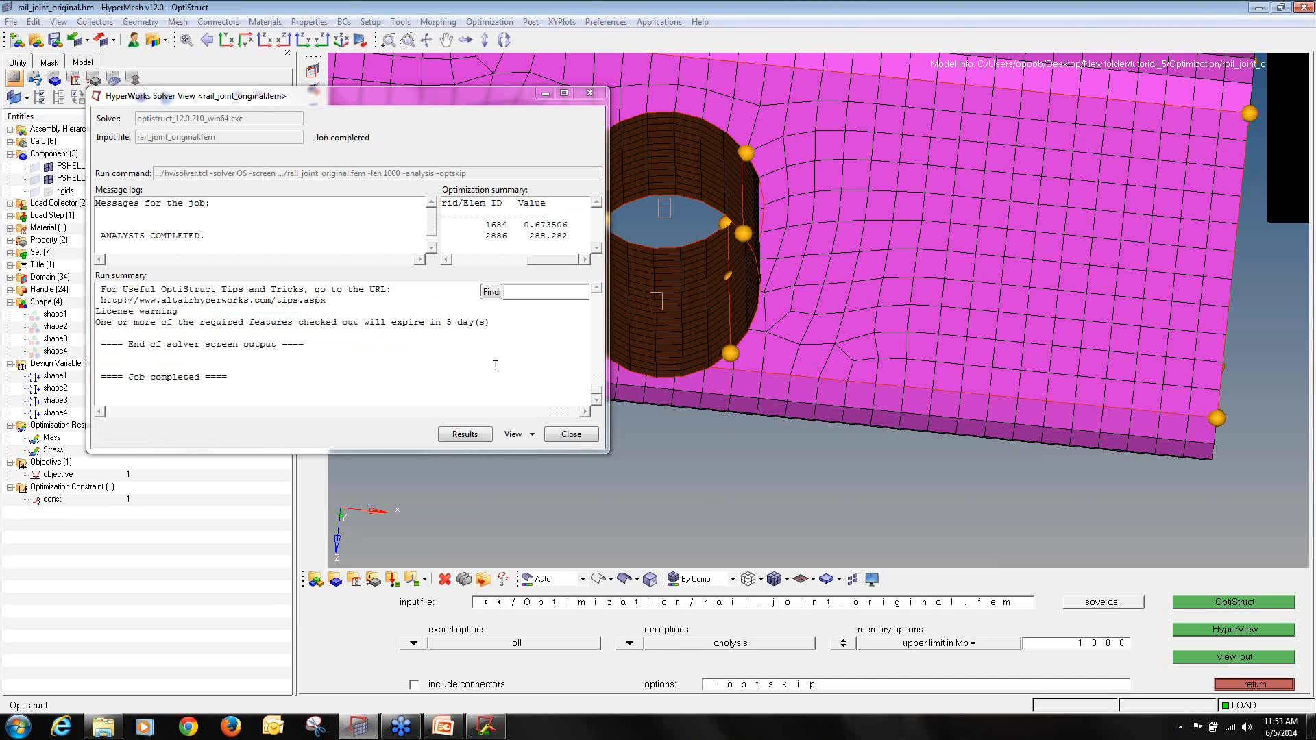
click(572, 434)
- Change the run option to optimization and run rail_joint_original.fem in OptiStruct
click(630, 644)
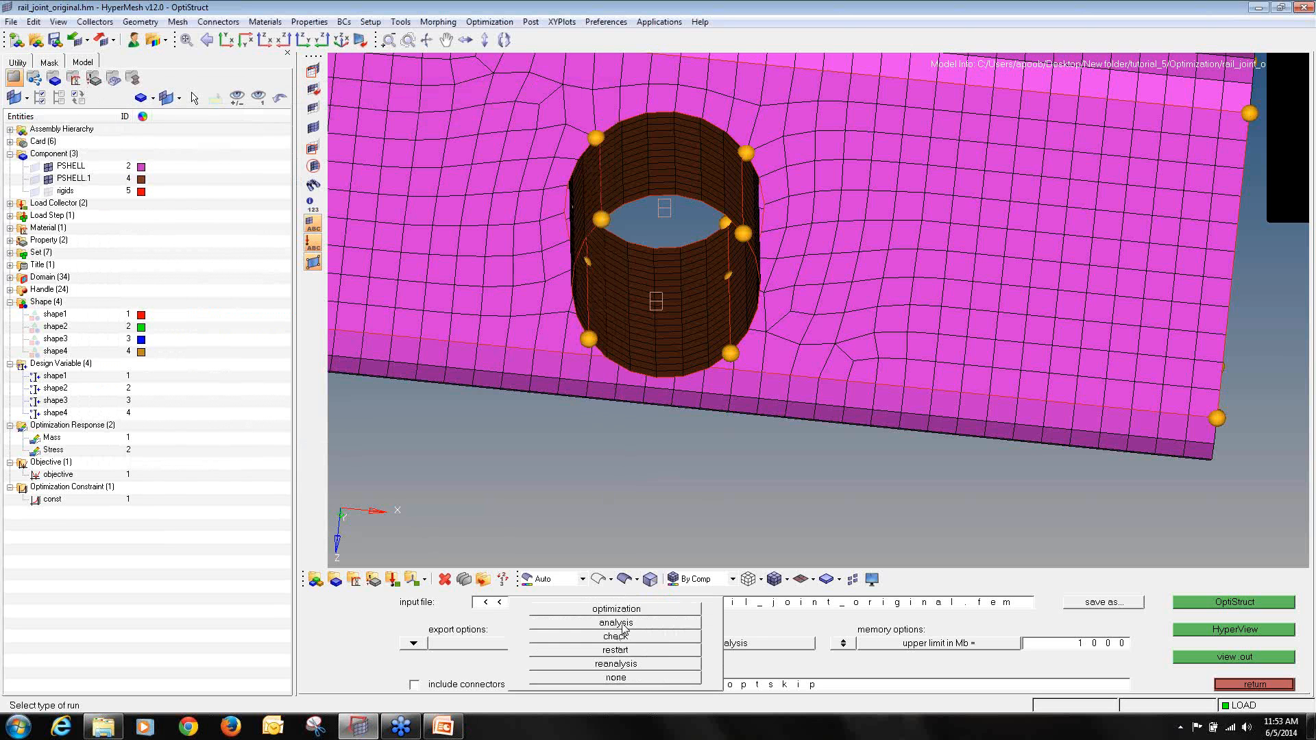
click(616, 609)
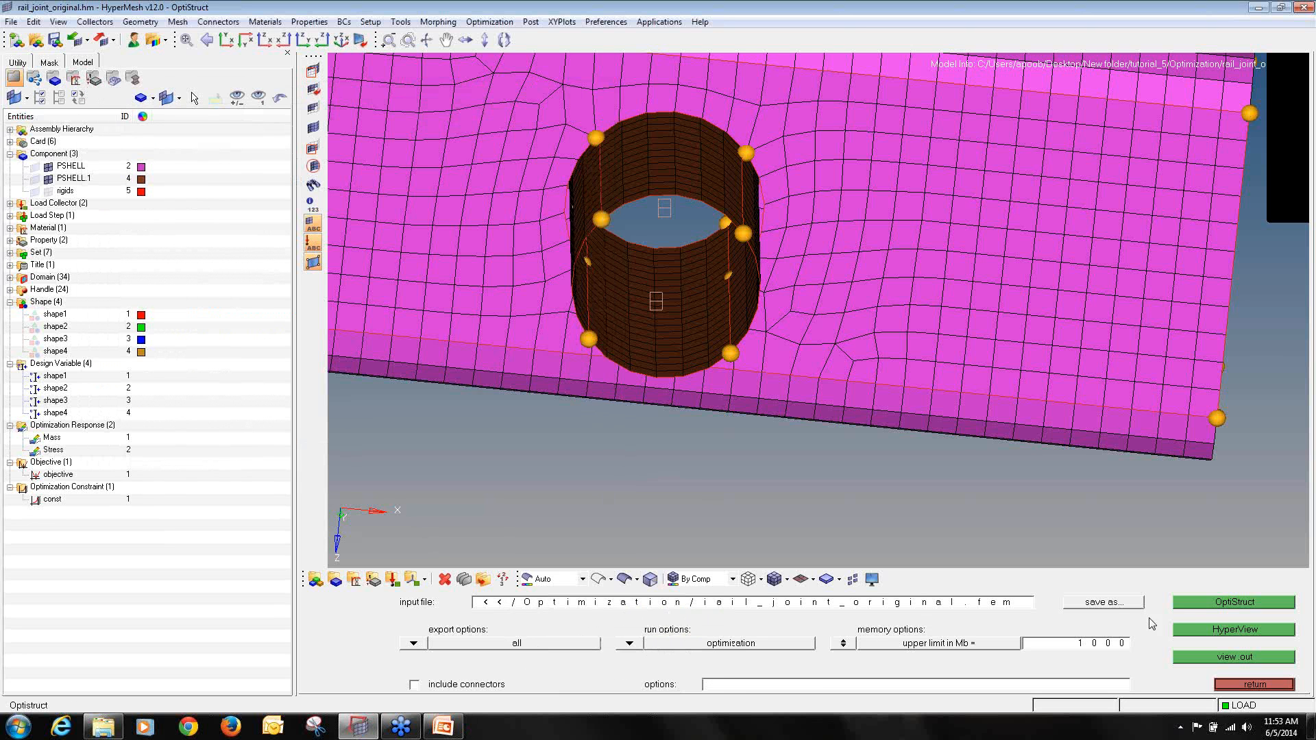
click(1218, 608)
click(803, 658)
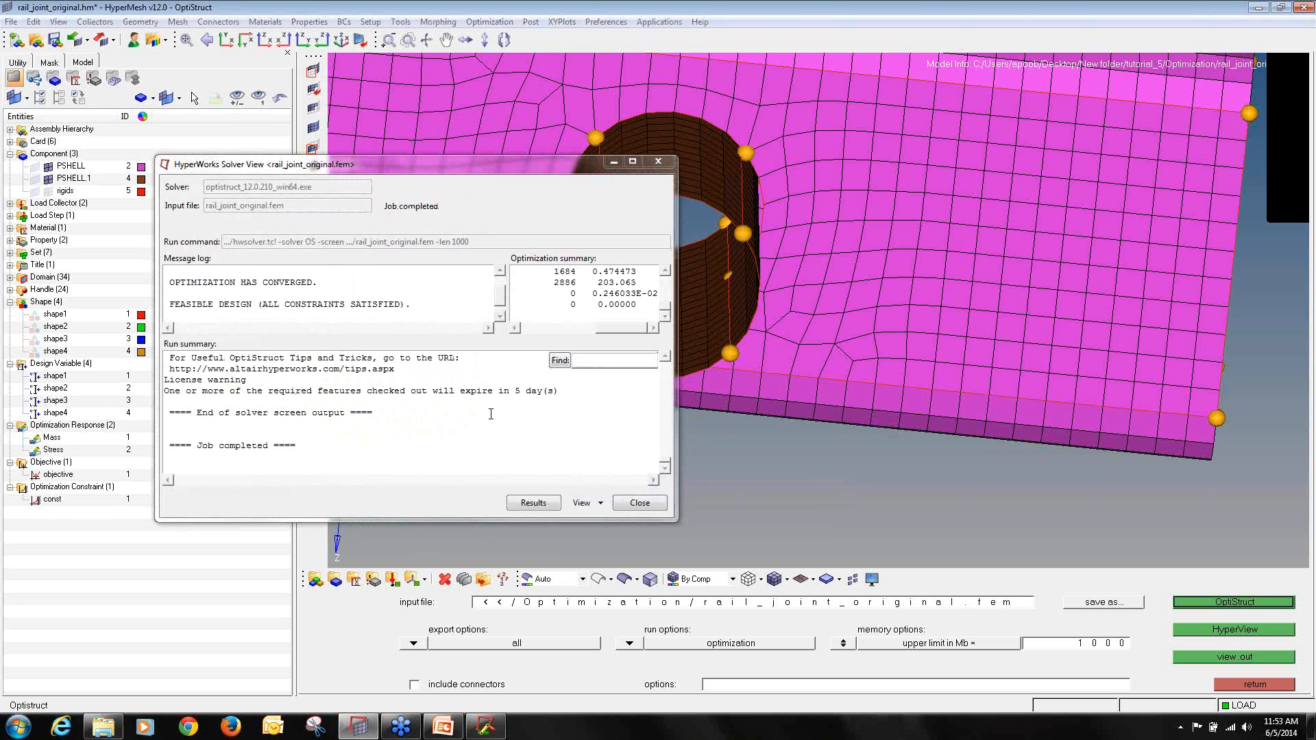
- Load the optimization results in HyperView and dismiss the solver view and the message log
click(533, 503)
click(639, 502)
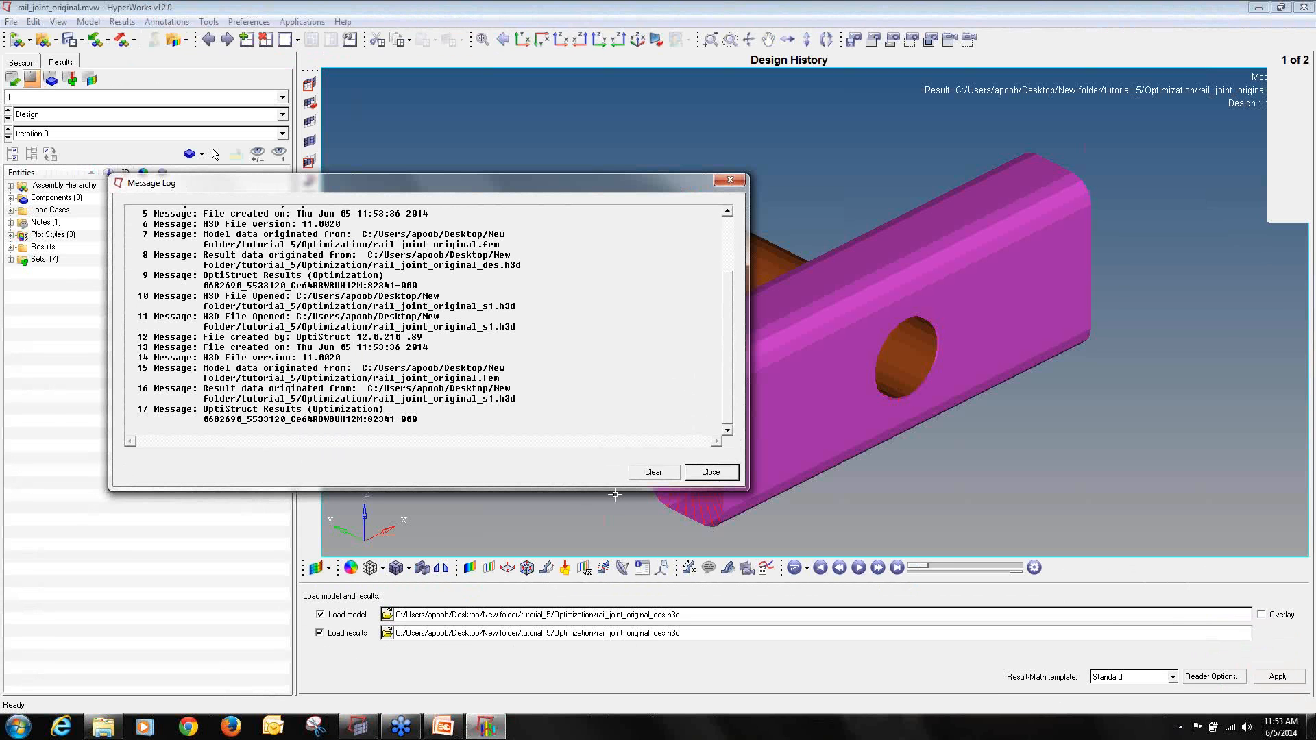
click(711, 472)
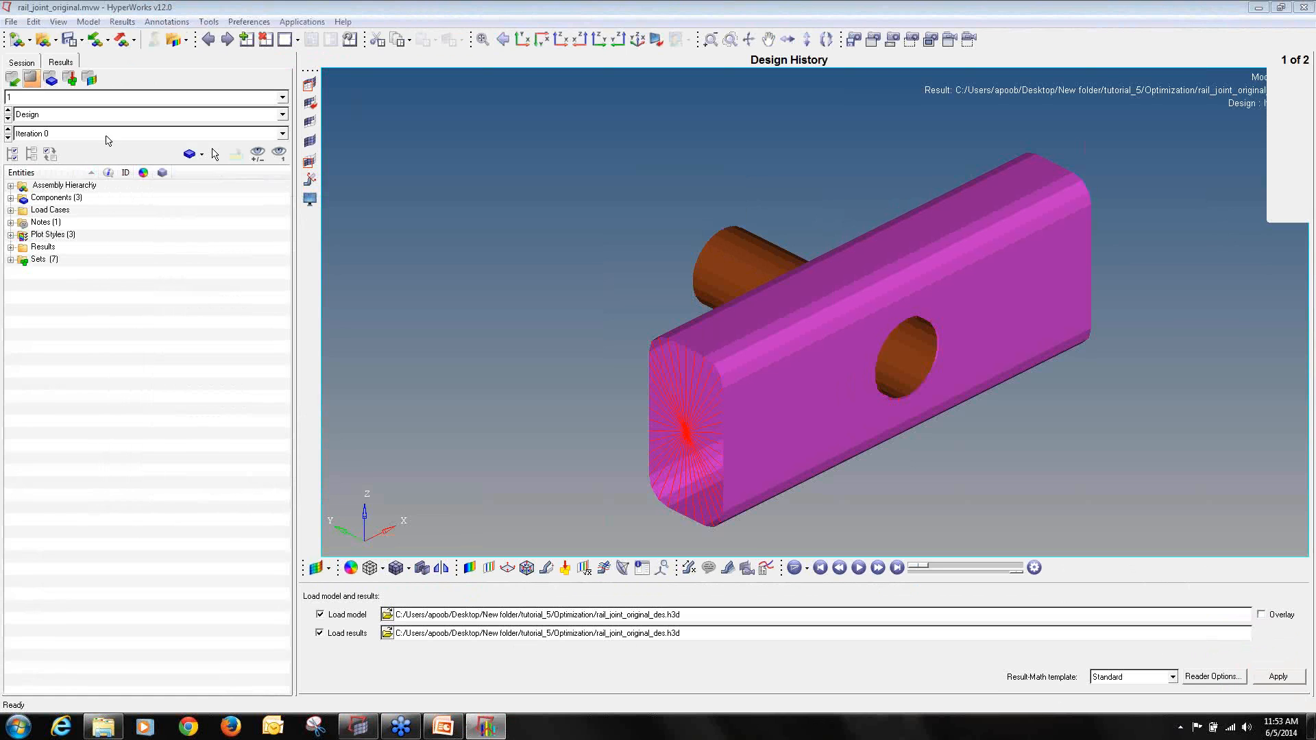
- Switch the design results to Iteration 3 and contour the Shape Change magnitude on the model
click(106, 134)
click(81, 171)
mouse_move(425, 262)
ctrl+mouse_down()
mouse_move(907, 204)
mouse_move(691, 332)
mouse_move(1017, 332)
mouse_move(559, 301)
ctrl+mouse_up()
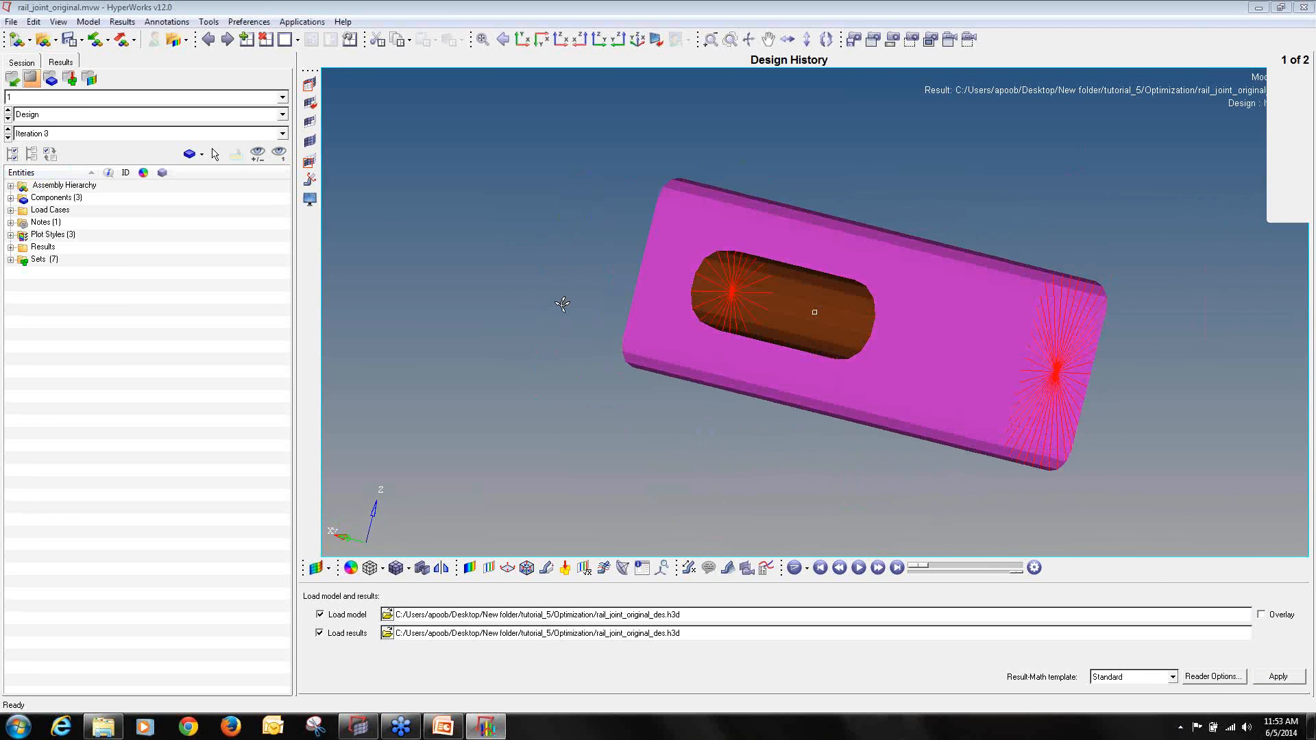
click(466, 569)
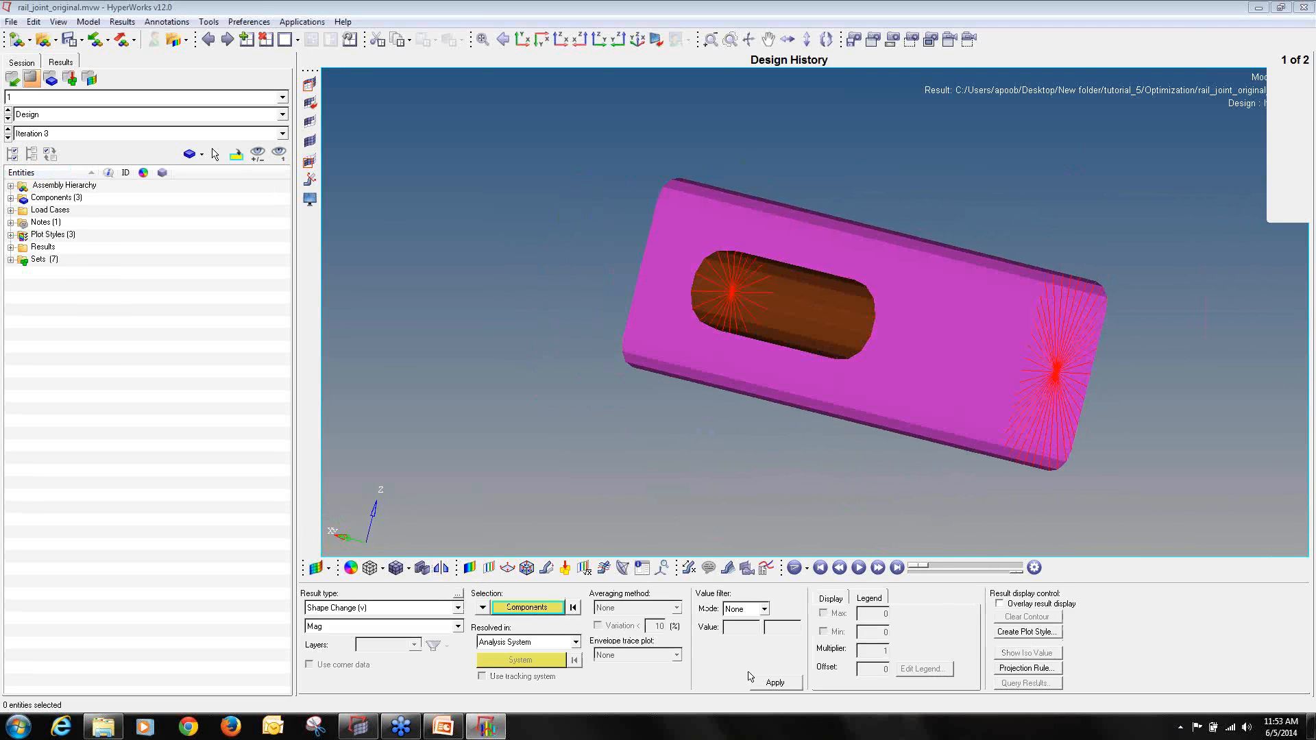
click(785, 688)
ctrl+drag(734, 376, 877, 411)
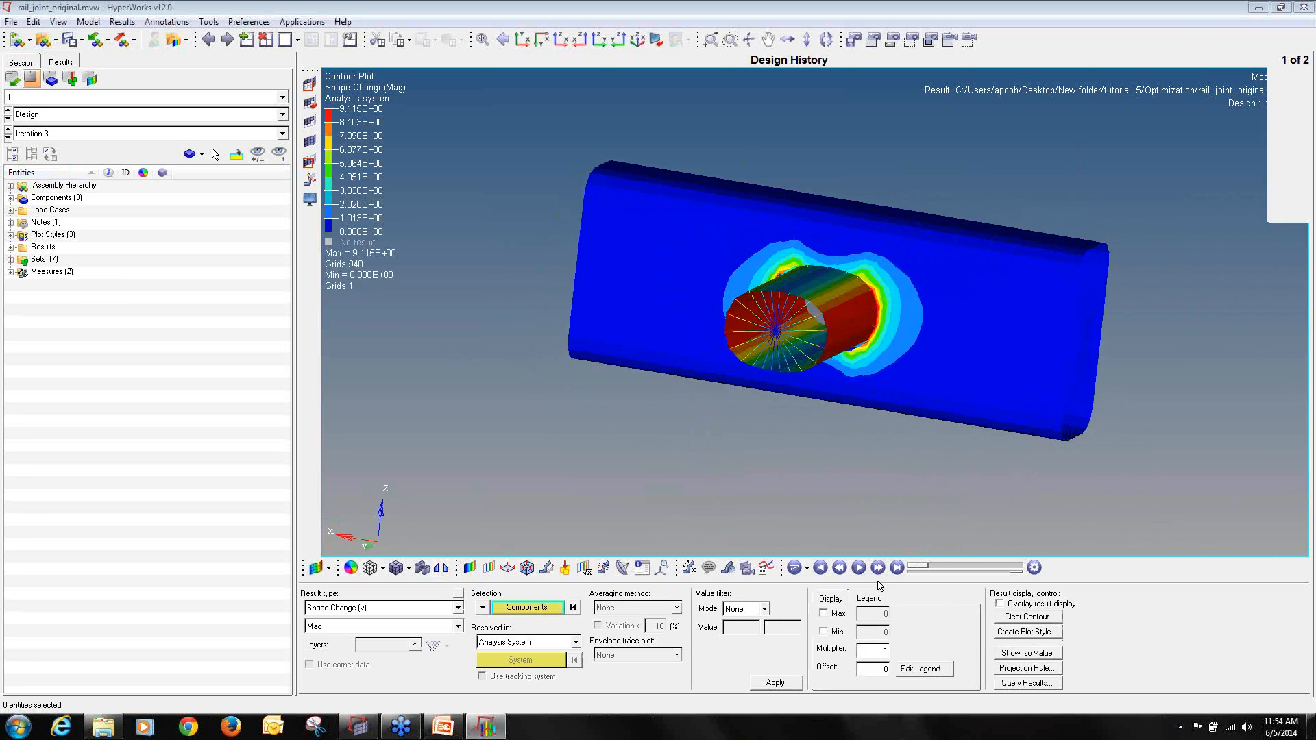
- Animate the shape change through the design history and overlay the undeformed shape as a wireframe
click(859, 568)
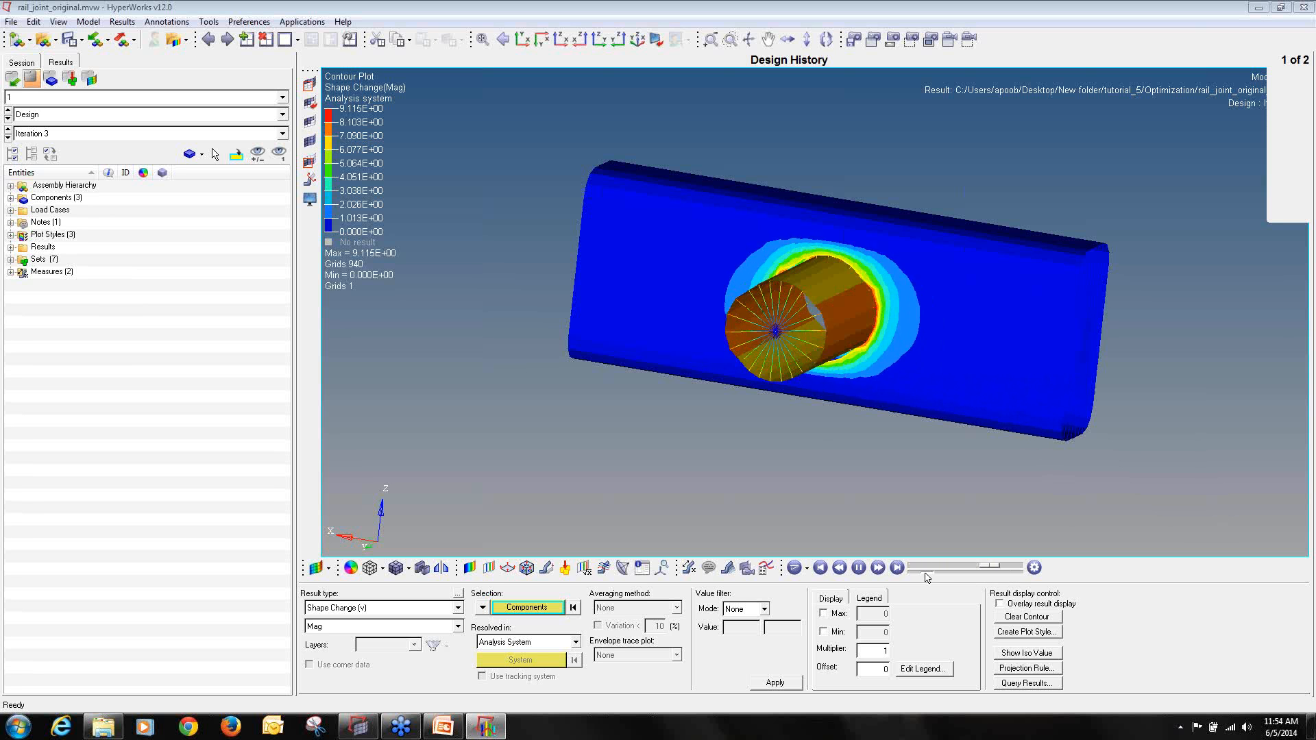
click(547, 567)
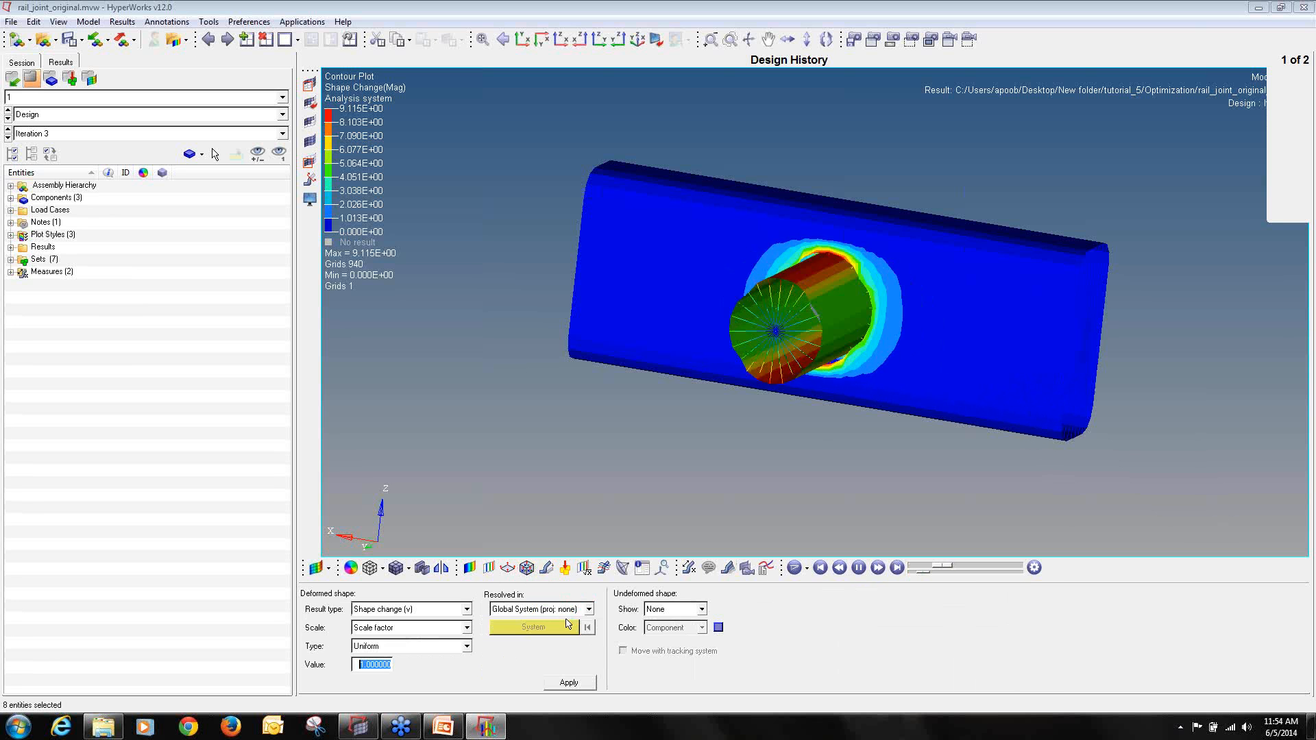
click(662, 609)
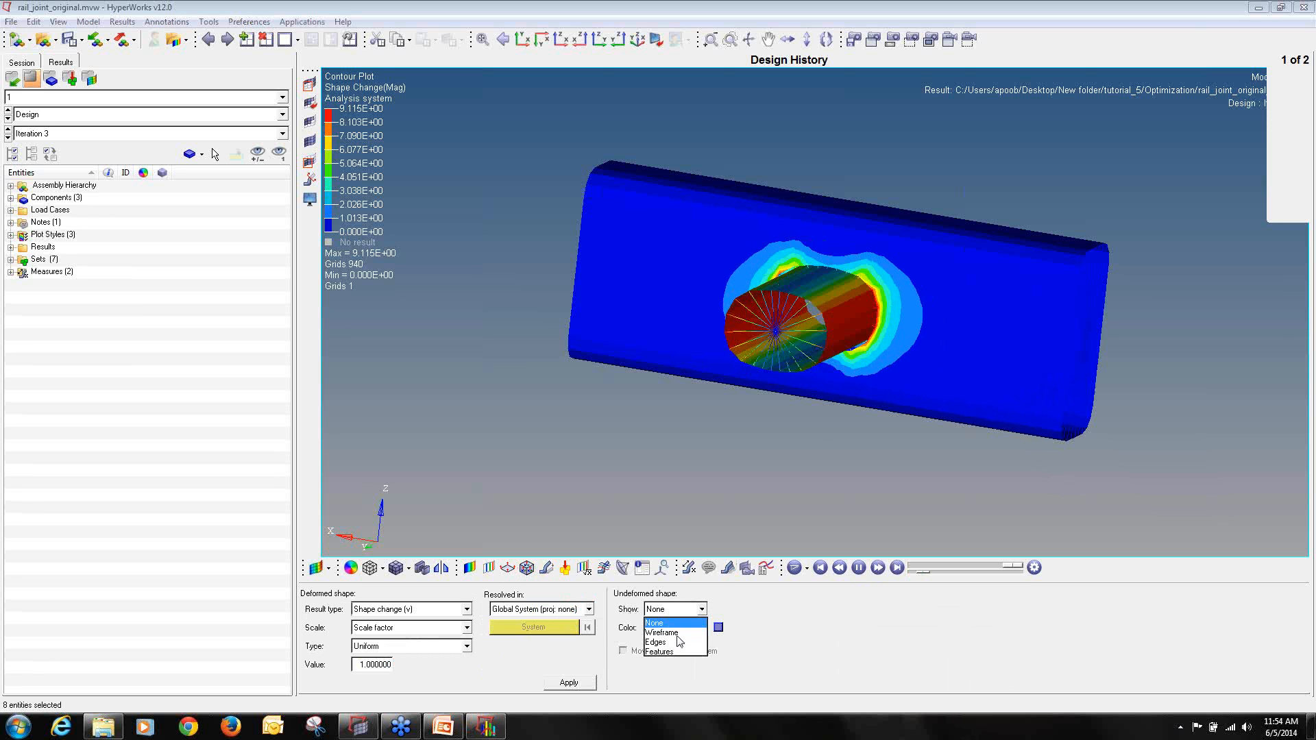
click(679, 643)
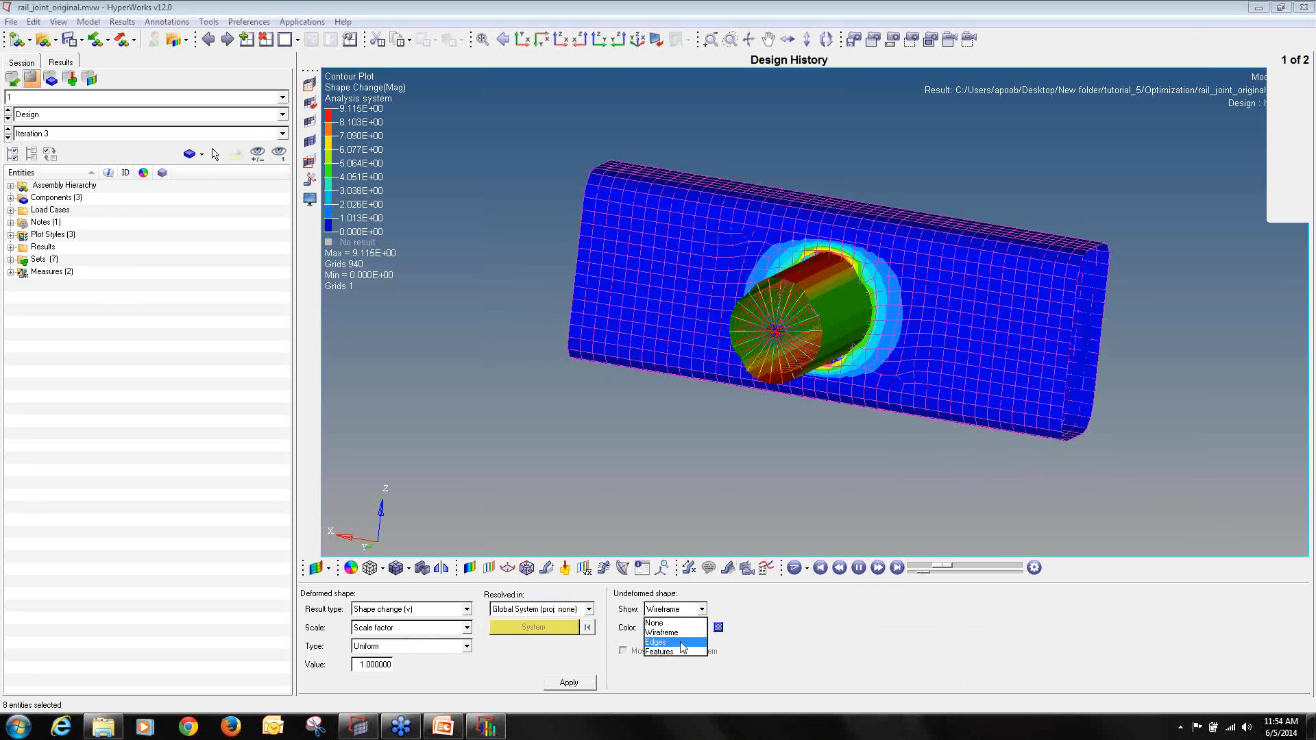
click(673, 612)
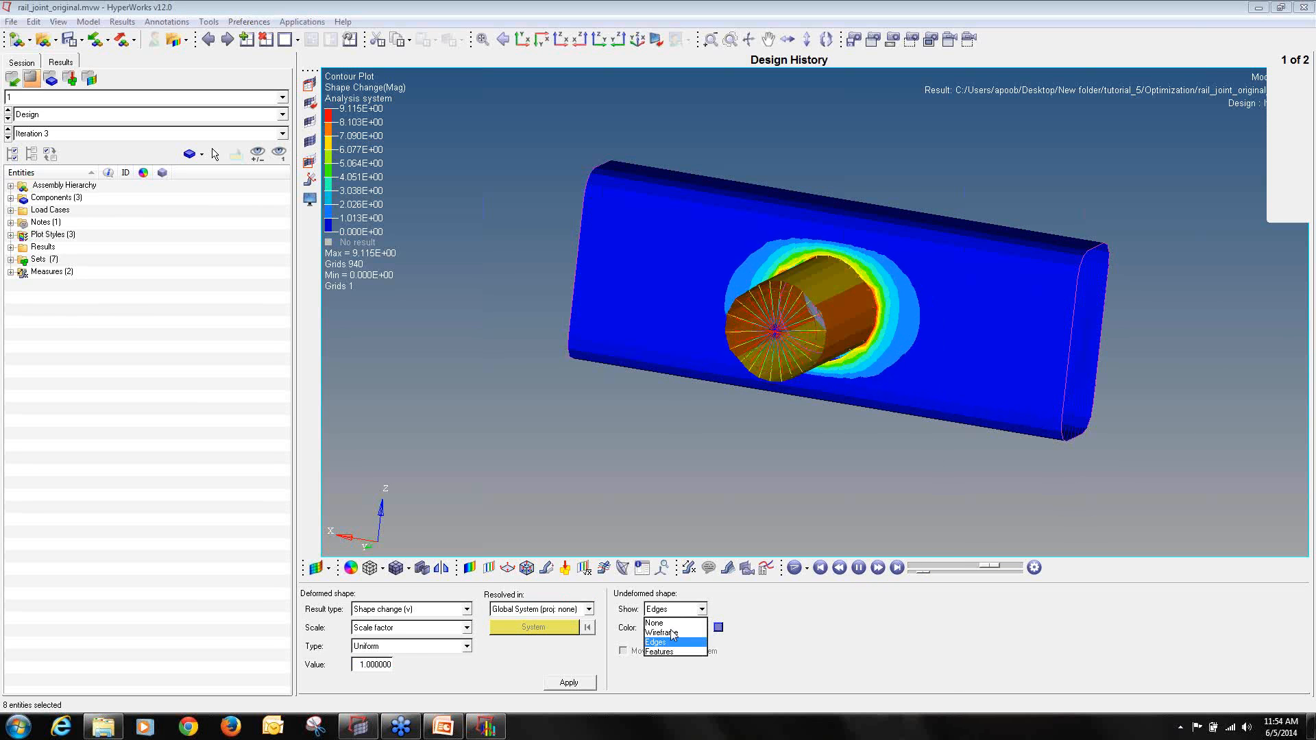
click(674, 634)
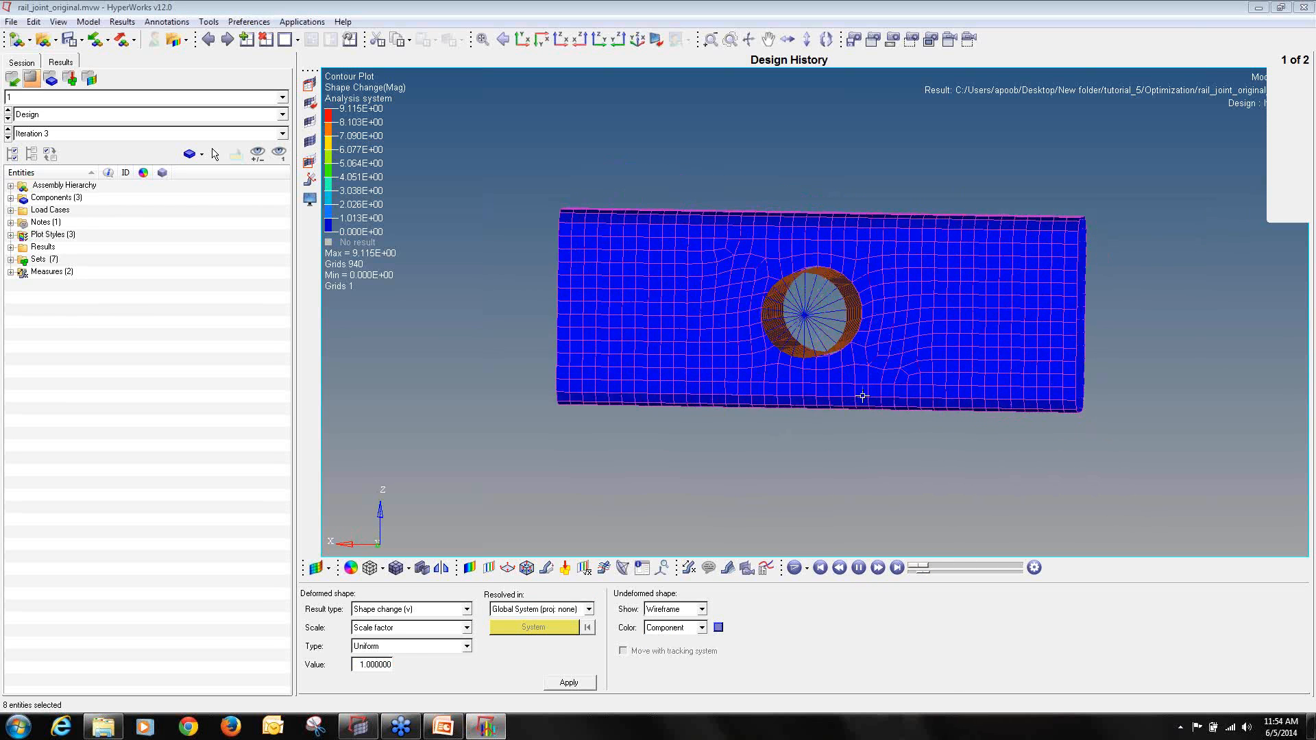
- Pause the animation with the rail opening in close view and advance it to the final design iteration
ctrl+scroll(836, 297, up, 2)
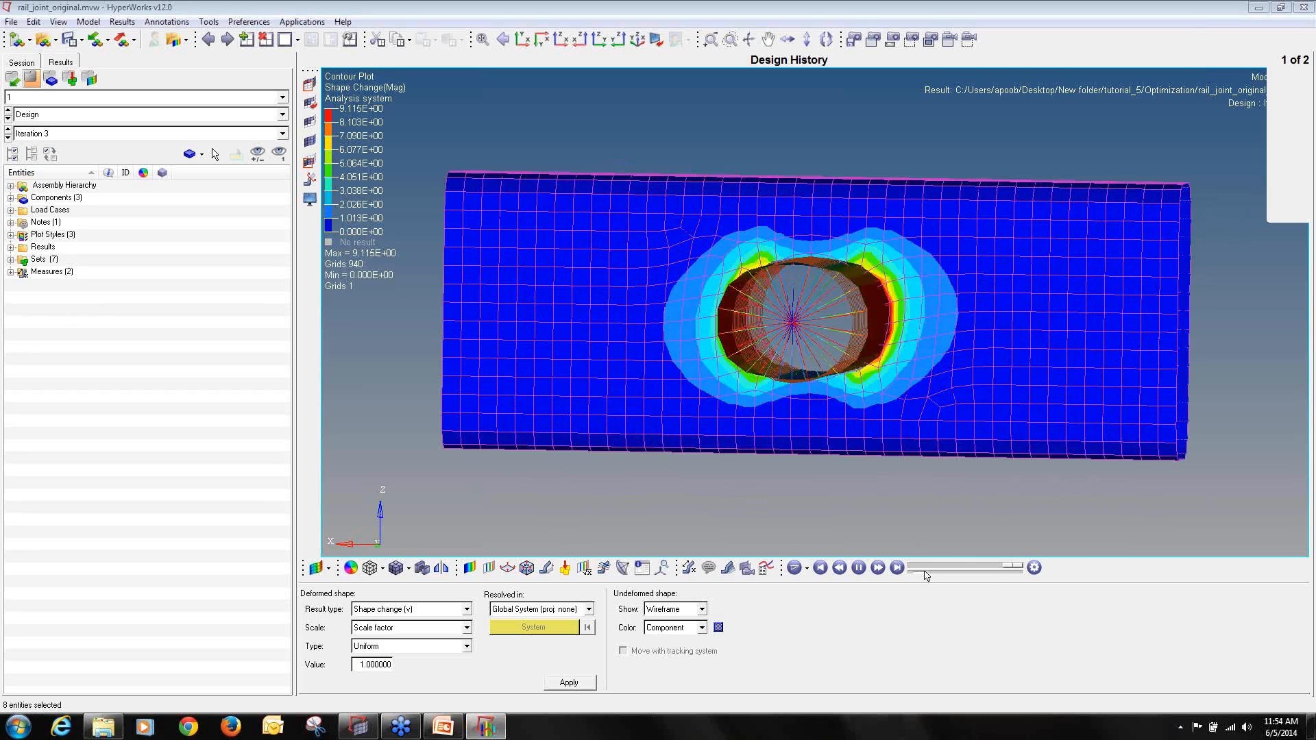
ctrl+drag(803, 275, 860, 274)
ctrl+scroll(806, 270, up, 5)
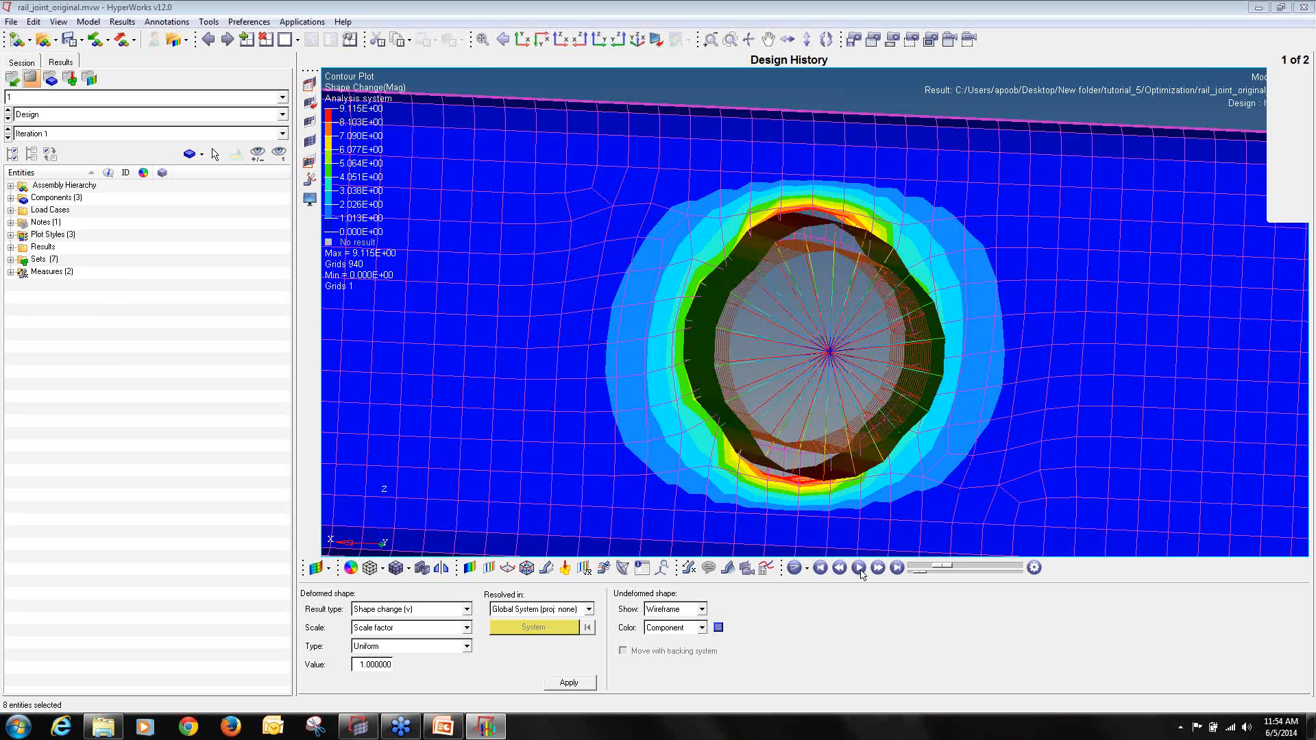
drag(947, 571, 1029, 569)
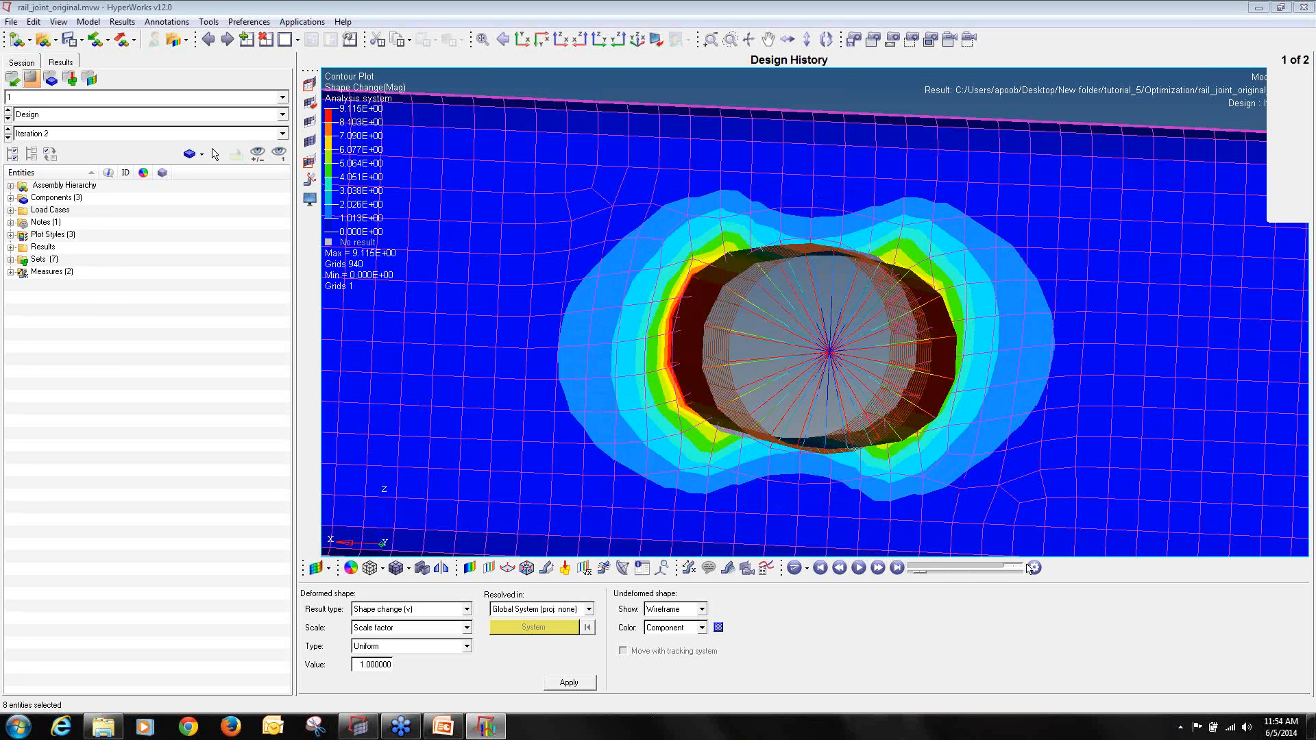
- Examine the optimized tube and rail opening from several sides against the undeformed wireframe
ctrl+drag(790, 277, 823, 351)
ctrl+scroll(700, 345, up, 4)
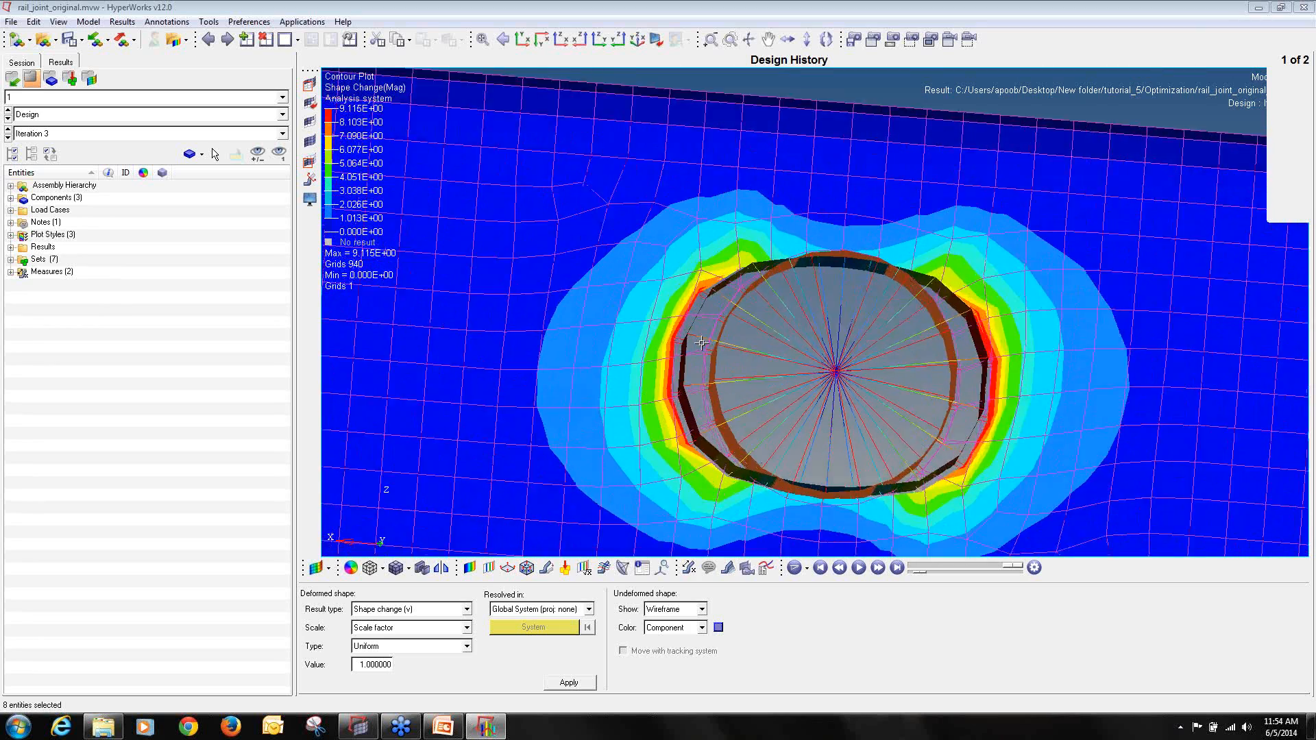
ctrl+drag(700, 345, 929, 316)
ctrl+scroll(741, 320, down, 4)
ctrl+scroll(421, 302, up, 9)
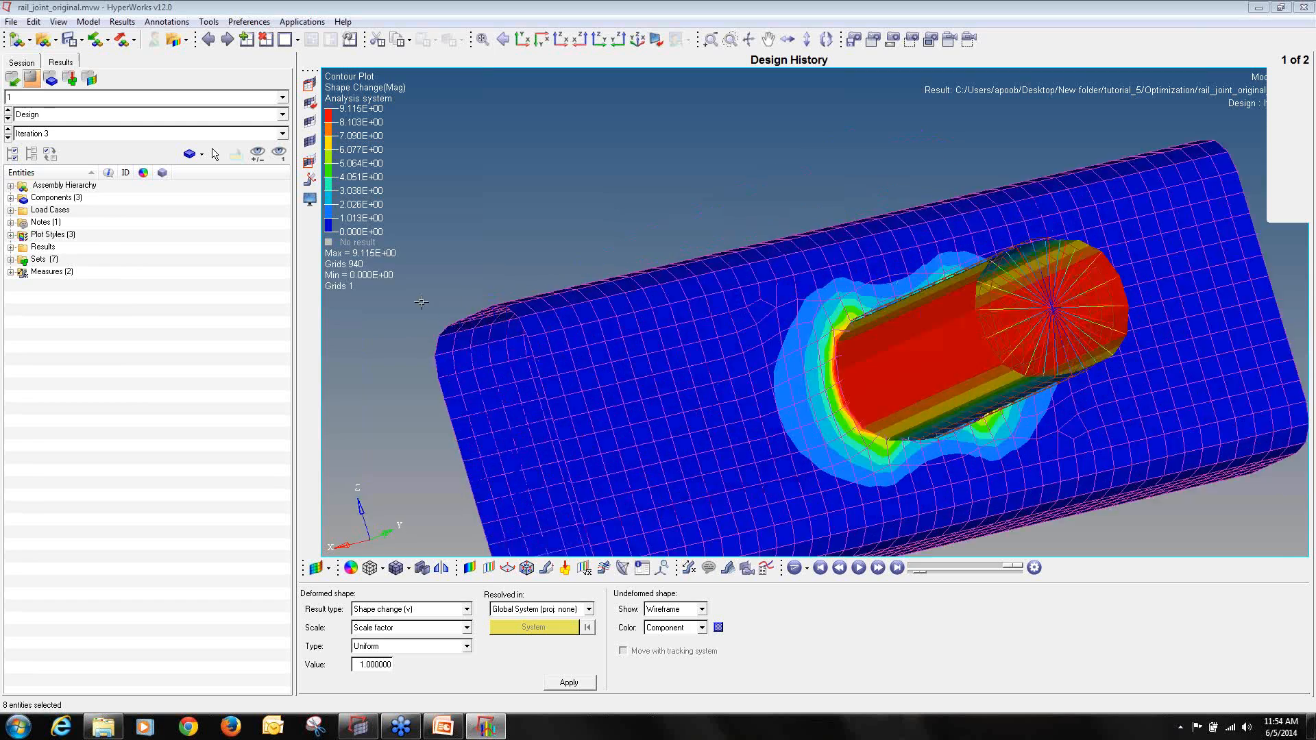
ctrl+scroll(519, 317, down, 11)
ctrl+drag(762, 345, 591, 385)
ctrl+scroll(743, 356, up, 4)
ctrl+scroll(743, 356, up, 3)
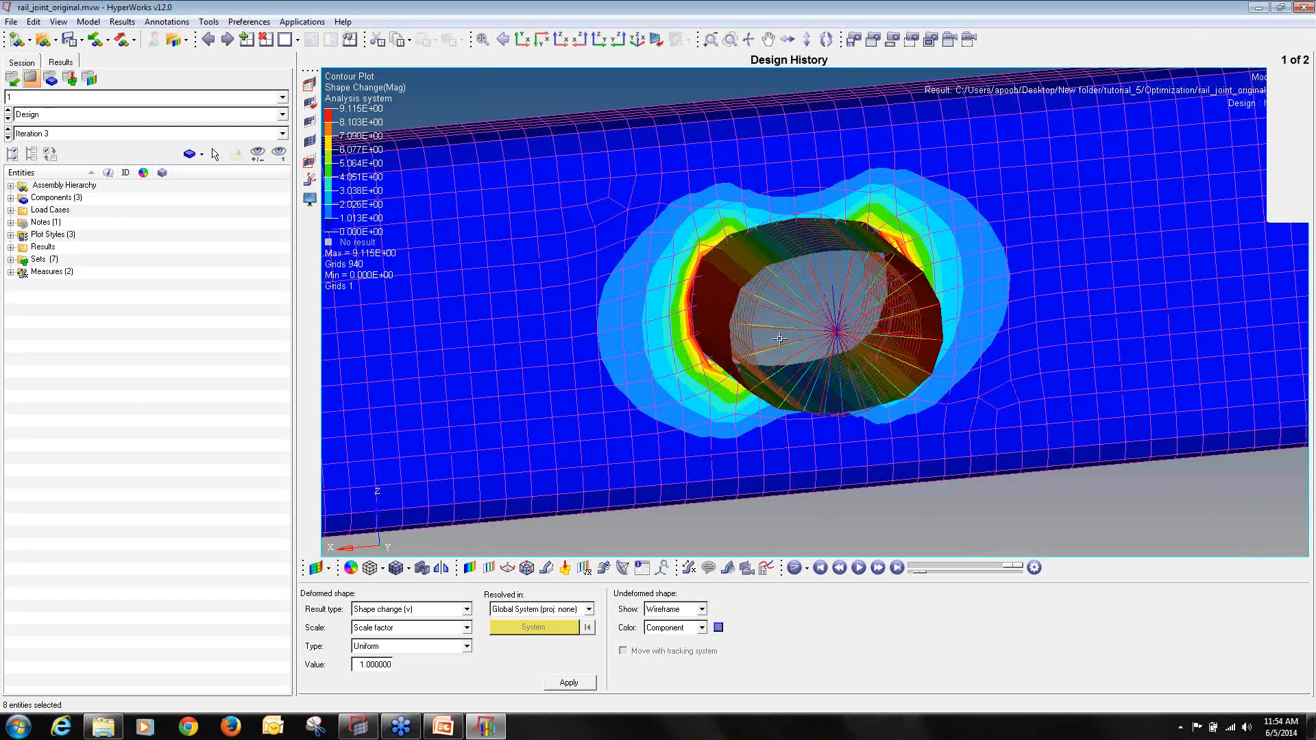
ctrl+drag(743, 357, 438, 362)
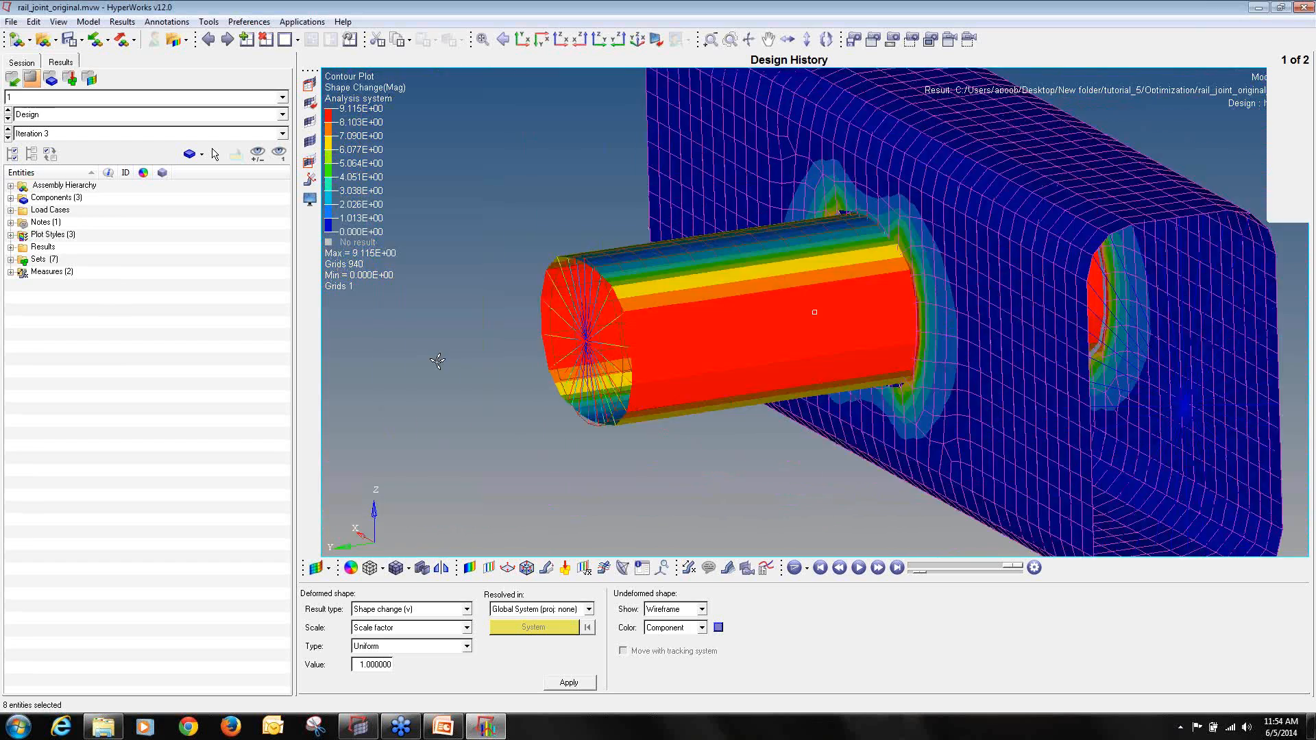
ctrl+scroll(638, 338, down, 6)
ctrl+drag(638, 338, 340, 364)
ctrl+drag(1001, 299, 928, 285)
ctrl+scroll(928, 285, up, 7)
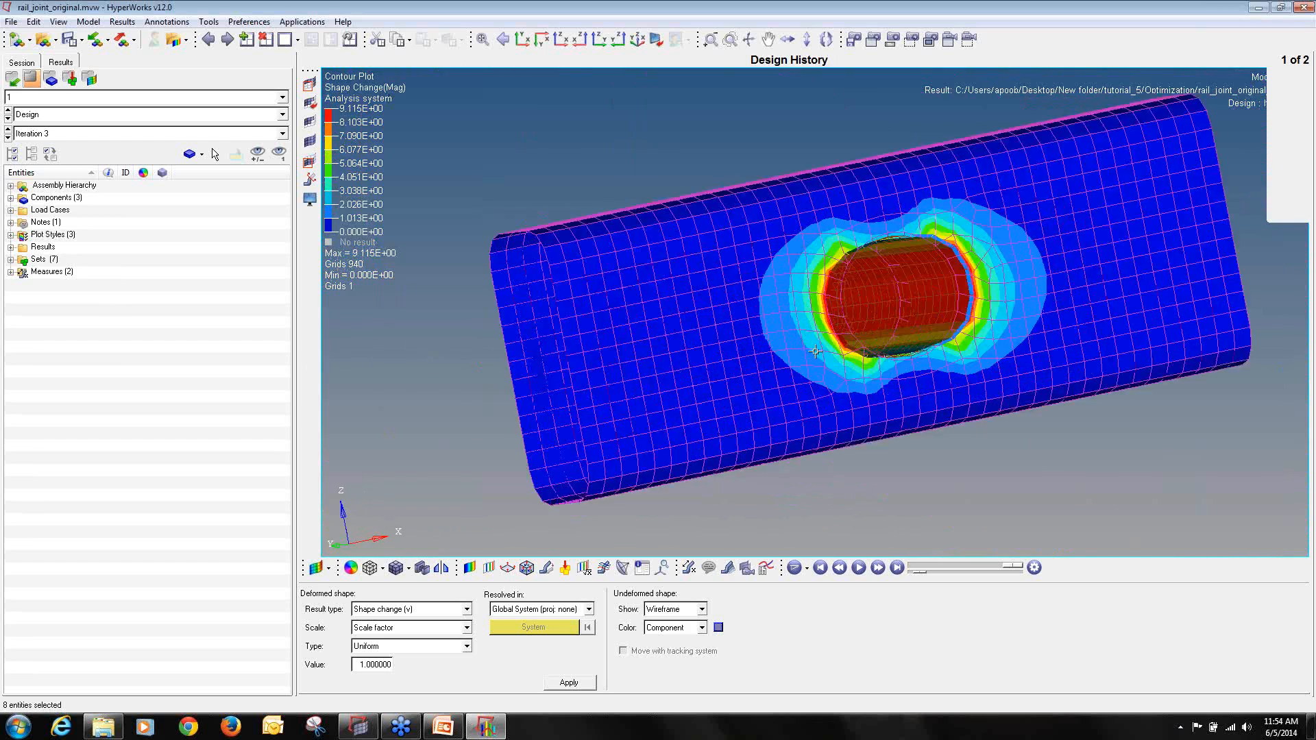
- Set the undeformed wireframe overlay to a black user colour after trying the mesh colour option
ctrl+drag(1088, 314, 1009, 334)
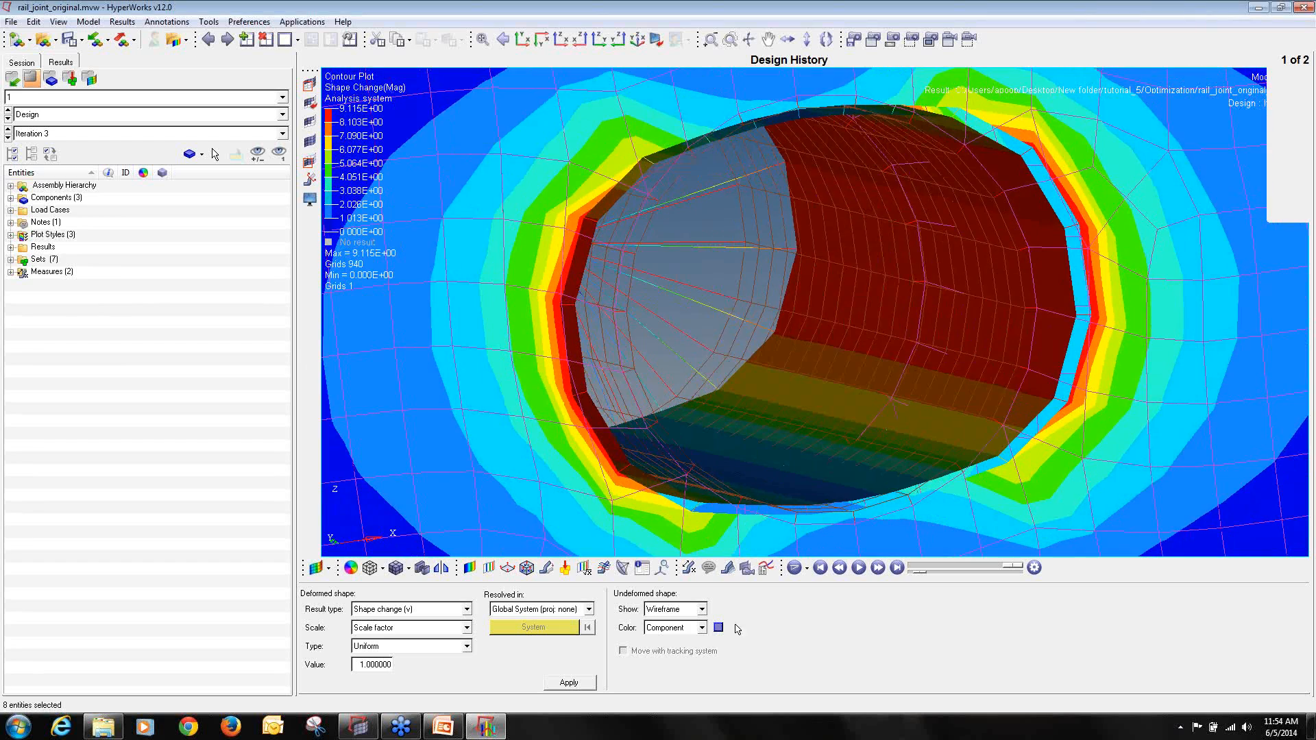
click(685, 628)
click(687, 652)
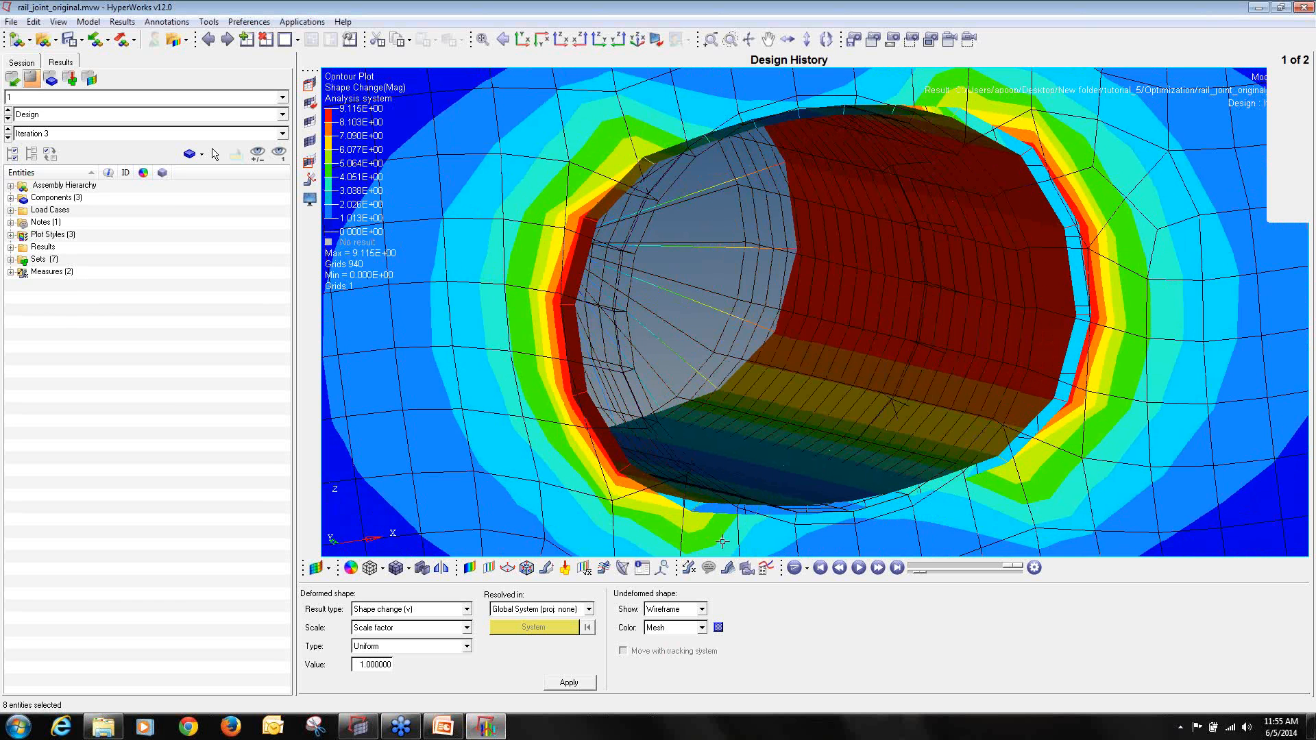
ctrl+scroll(723, 274, down, 5)
ctrl+drag(755, 245, 688, 243)
click(665, 628)
click(677, 663)
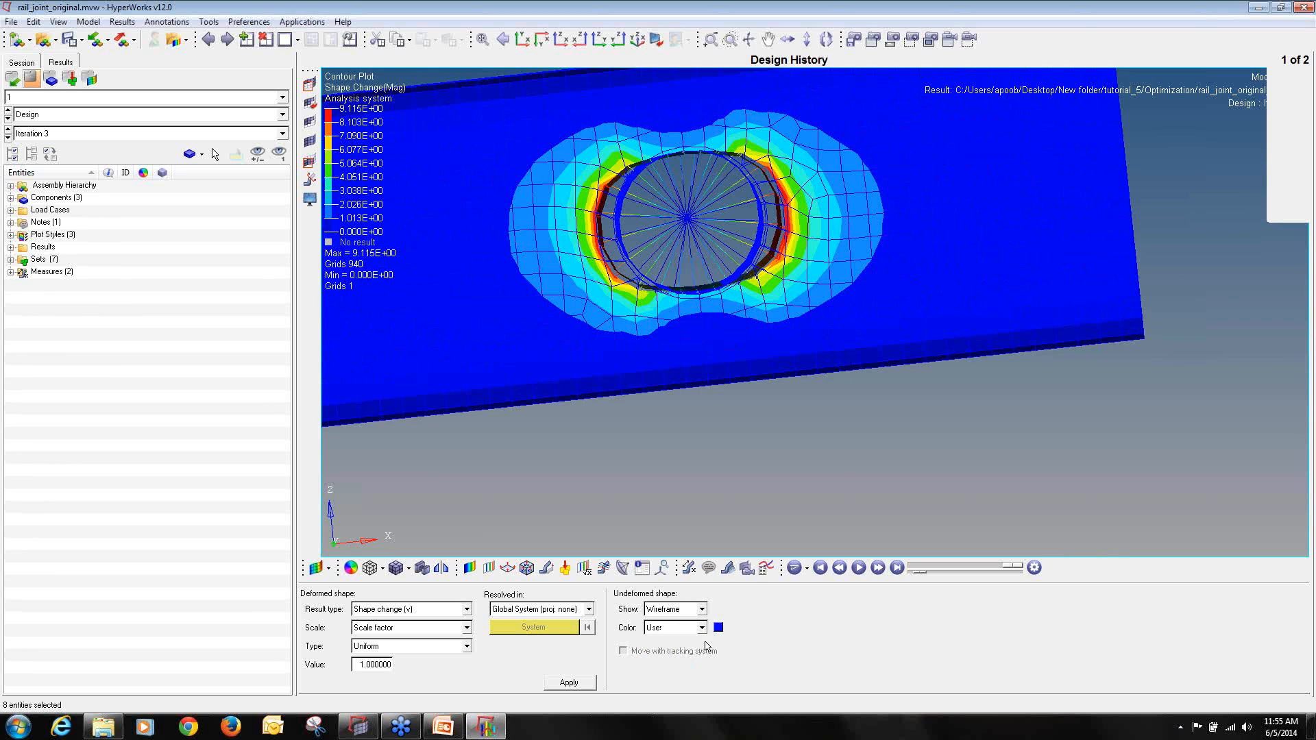
click(719, 628)
click(685, 598)
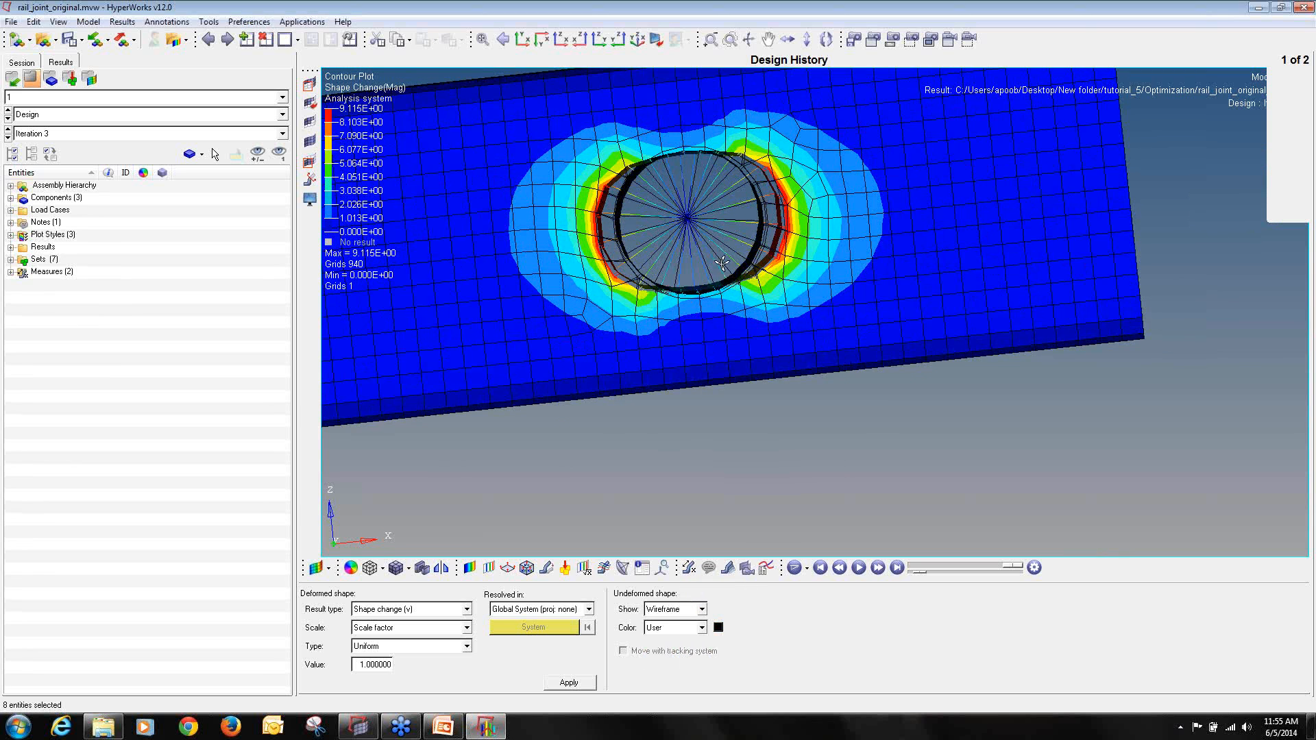
- Examine the optimized opening and tube from several angles and distances against the black undeformed wireframe
mouse_move(703, 239)
ctrl+mouse_down()
mouse_move(710, 265)
mouse_move(712, 245)
ctrl+mouse_up()
ctrl+scroll(618, 216, up, 4)
ctrl+drag(619, 217, 628, 273)
ctrl+scroll(654, 235, down, 3)
ctrl+scroll(622, 274, down, 3)
ctrl+scroll(621, 275, up, 5)
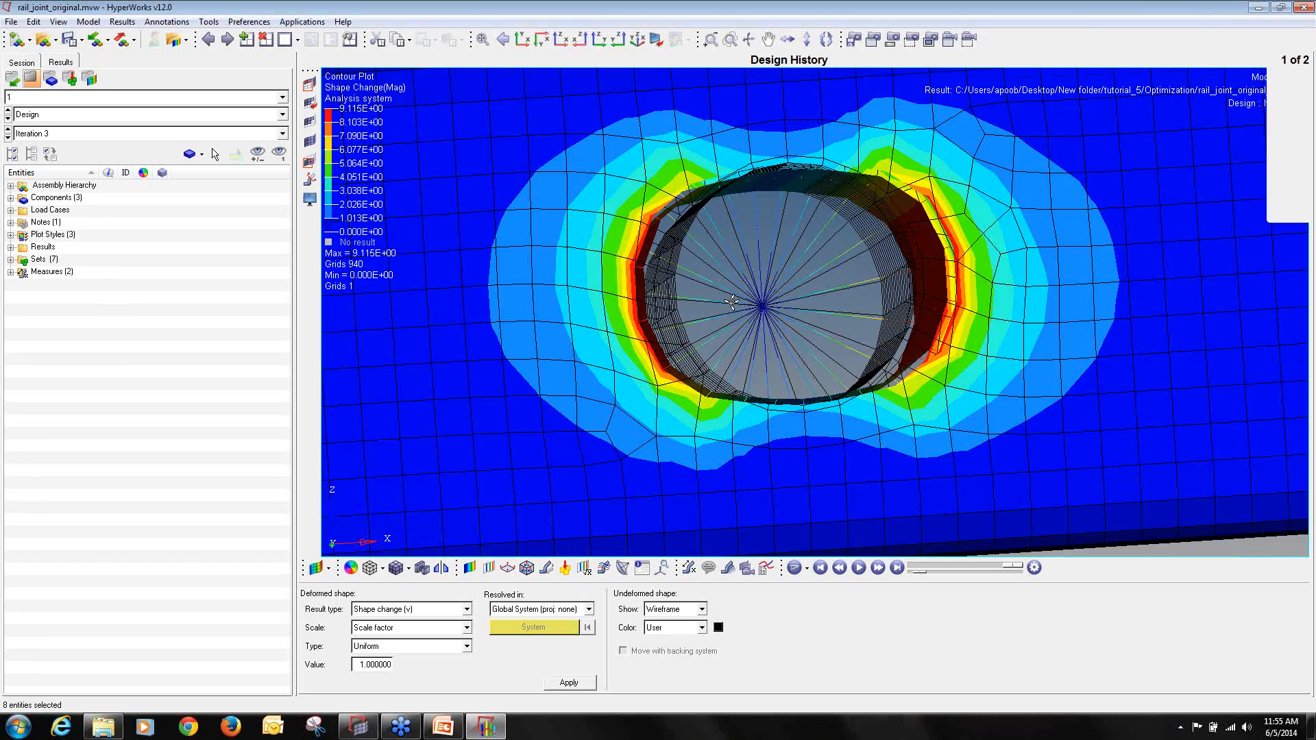
ctrl+drag(732, 303, 774, 306)
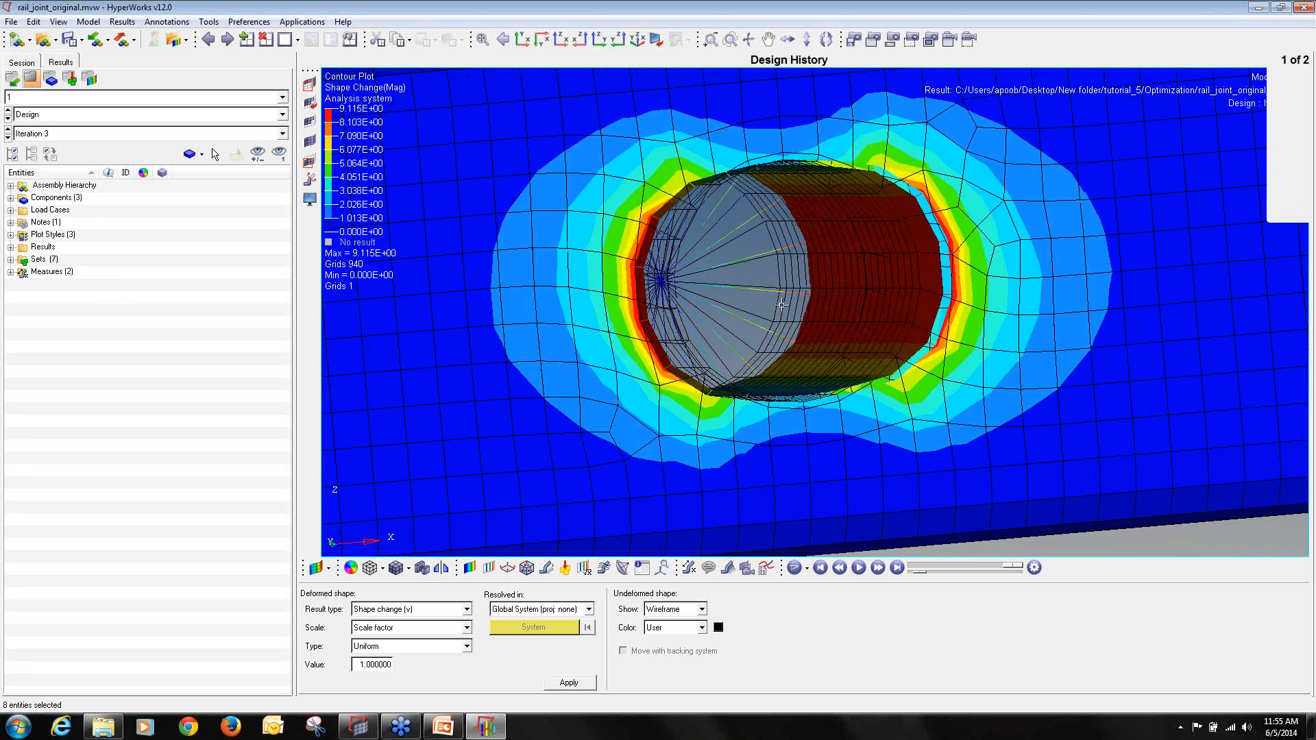
ctrl+scroll(700, 256, down, 3)
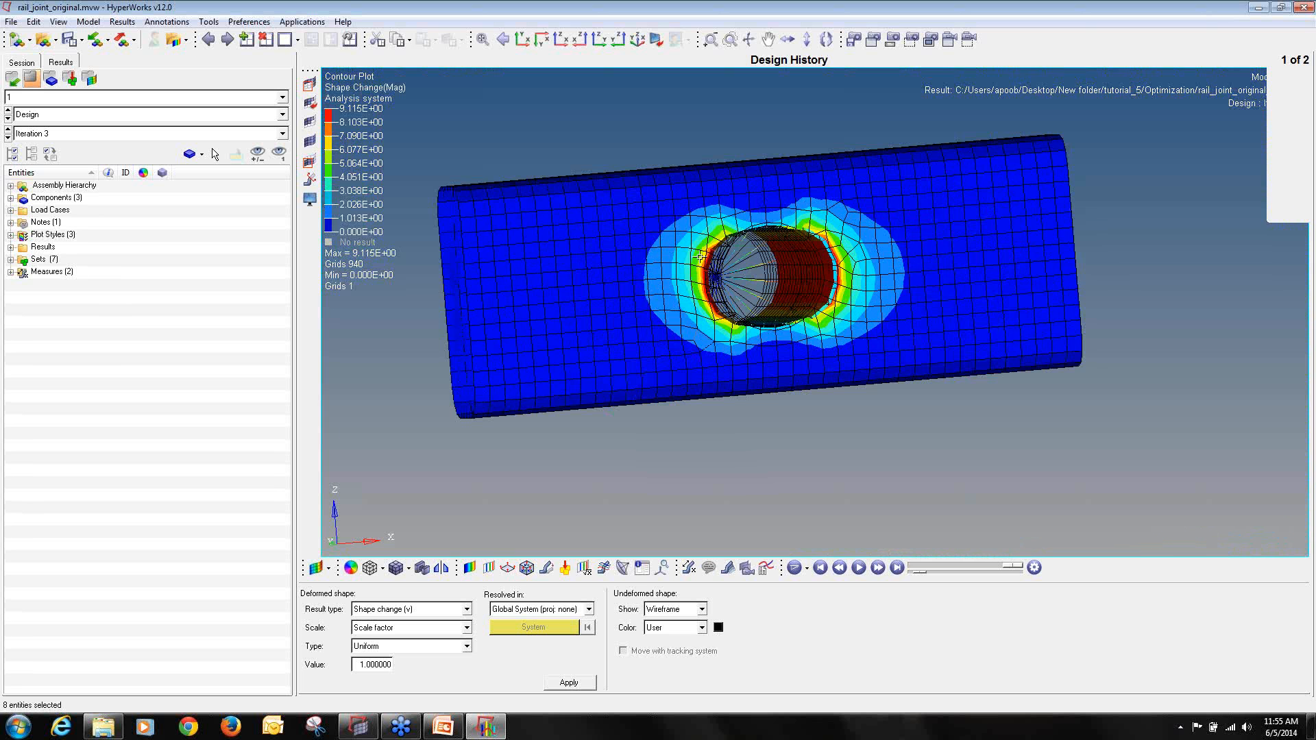
- Contour the vonMises Element Stresses (2D & 3D) on the Subcase 1 results page with the tube side in view
click(227, 40)
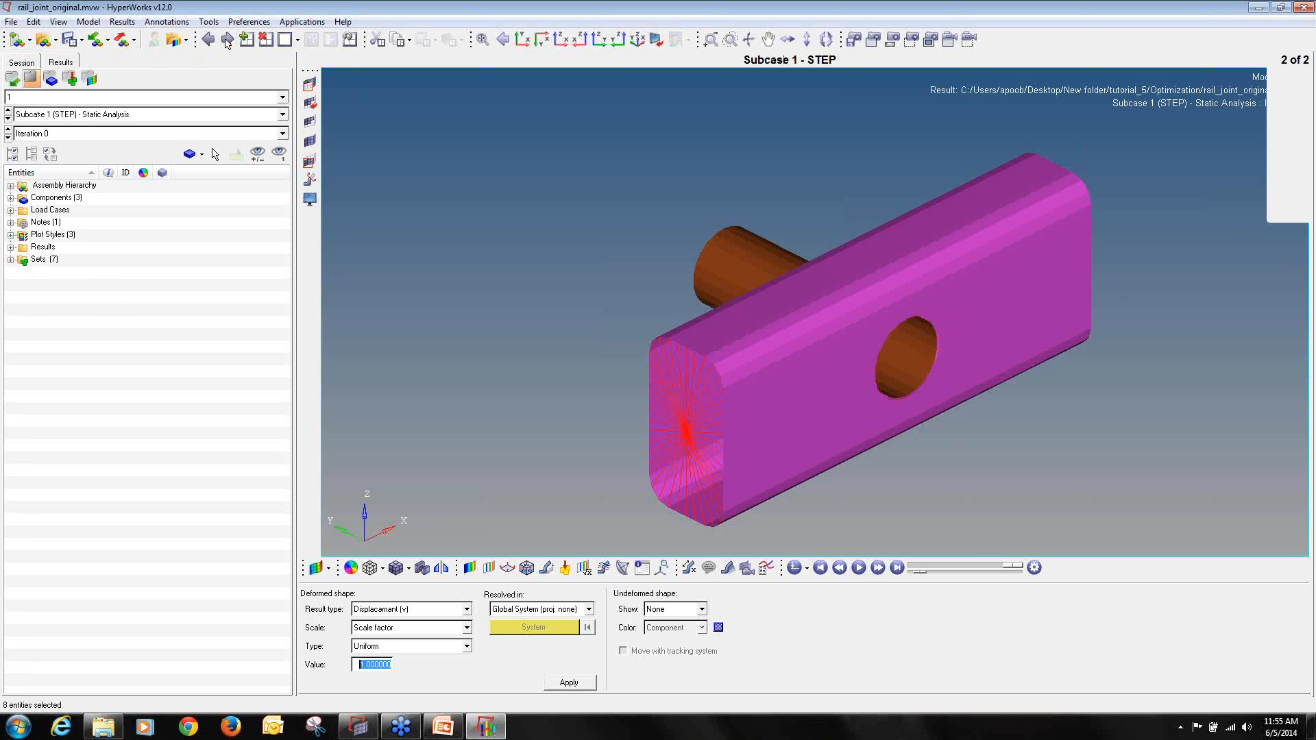
click(470, 567)
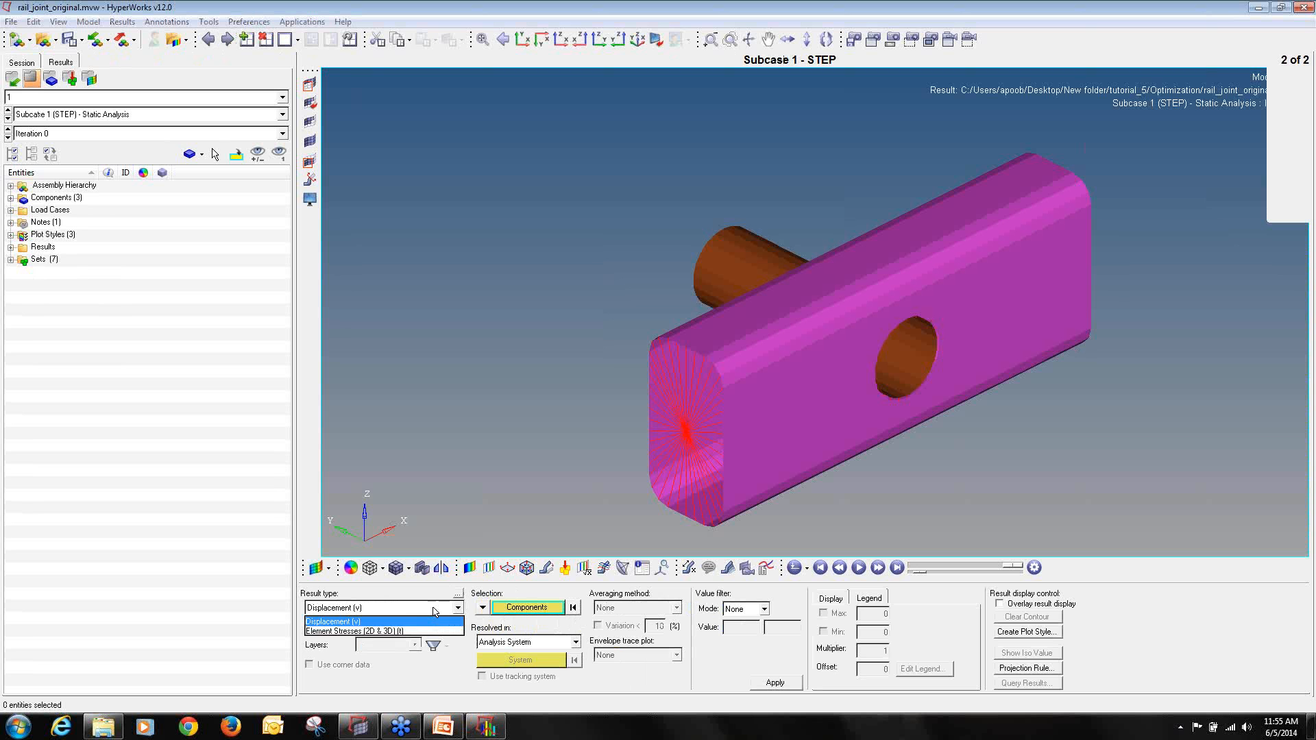
click(396, 631)
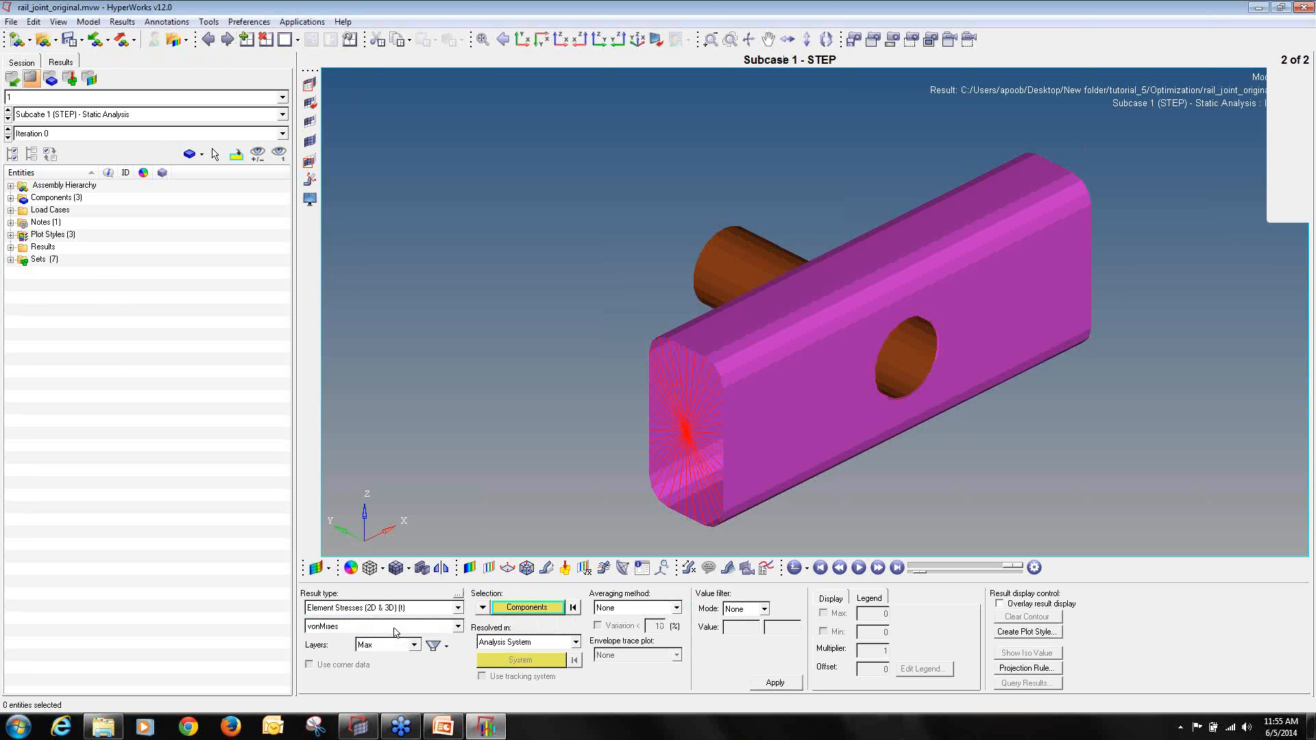
click(773, 682)
ctrl+drag(601, 377, 768, 498)
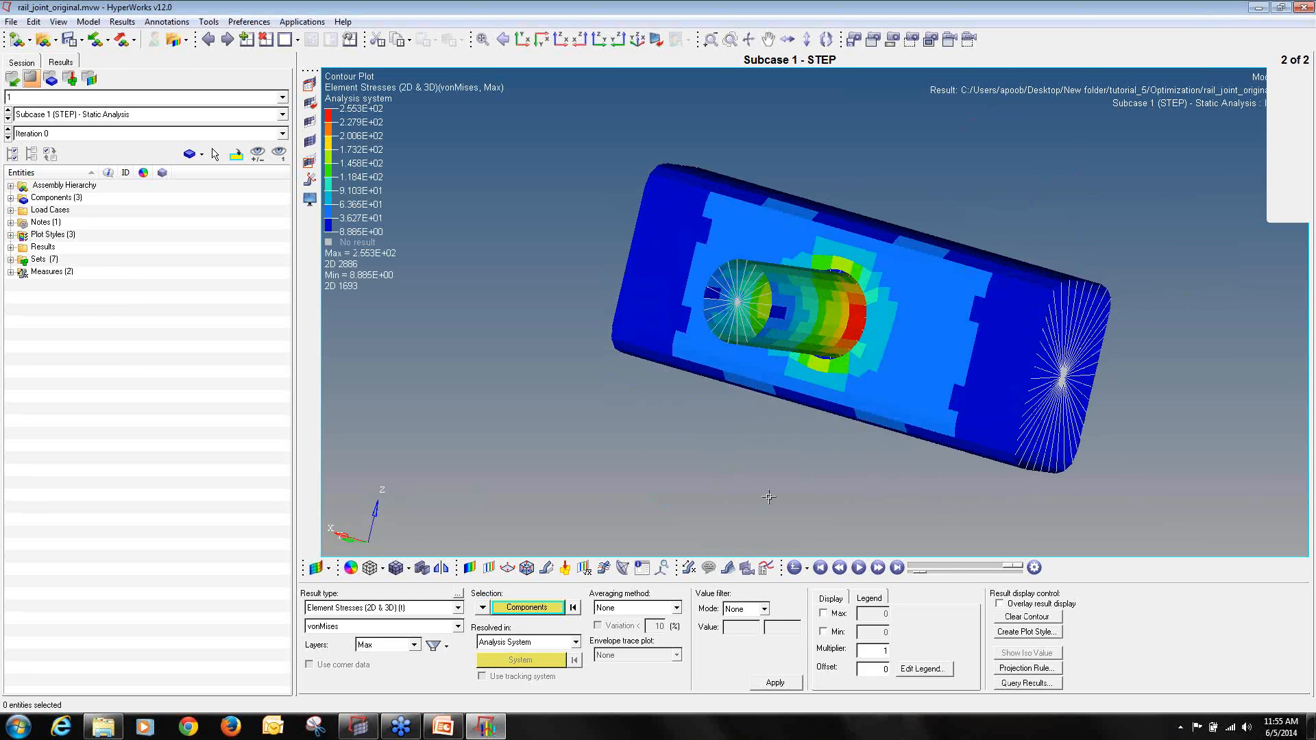
- Display the Static MinMax Result measure on the stress contour with only the maximum shown
click(689, 567)
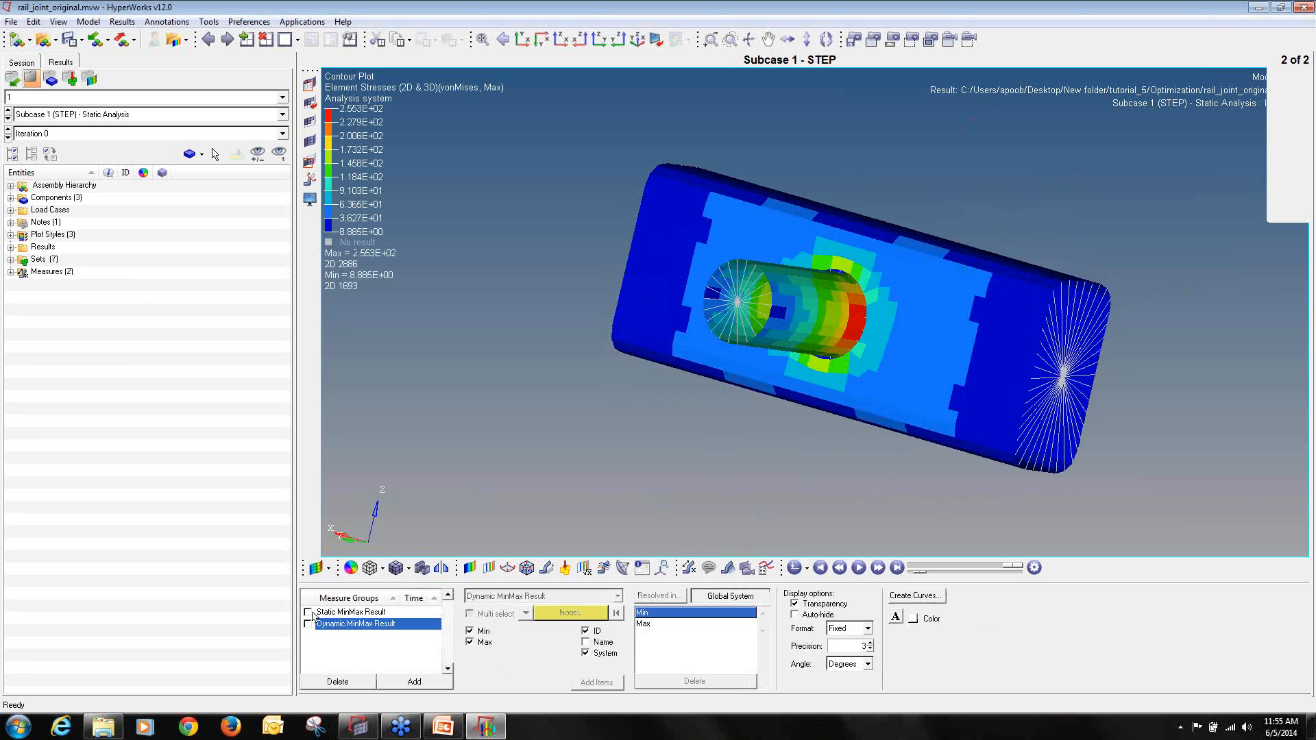
click(310, 613)
click(470, 630)
ctrl+drag(686, 330, 733, 359)
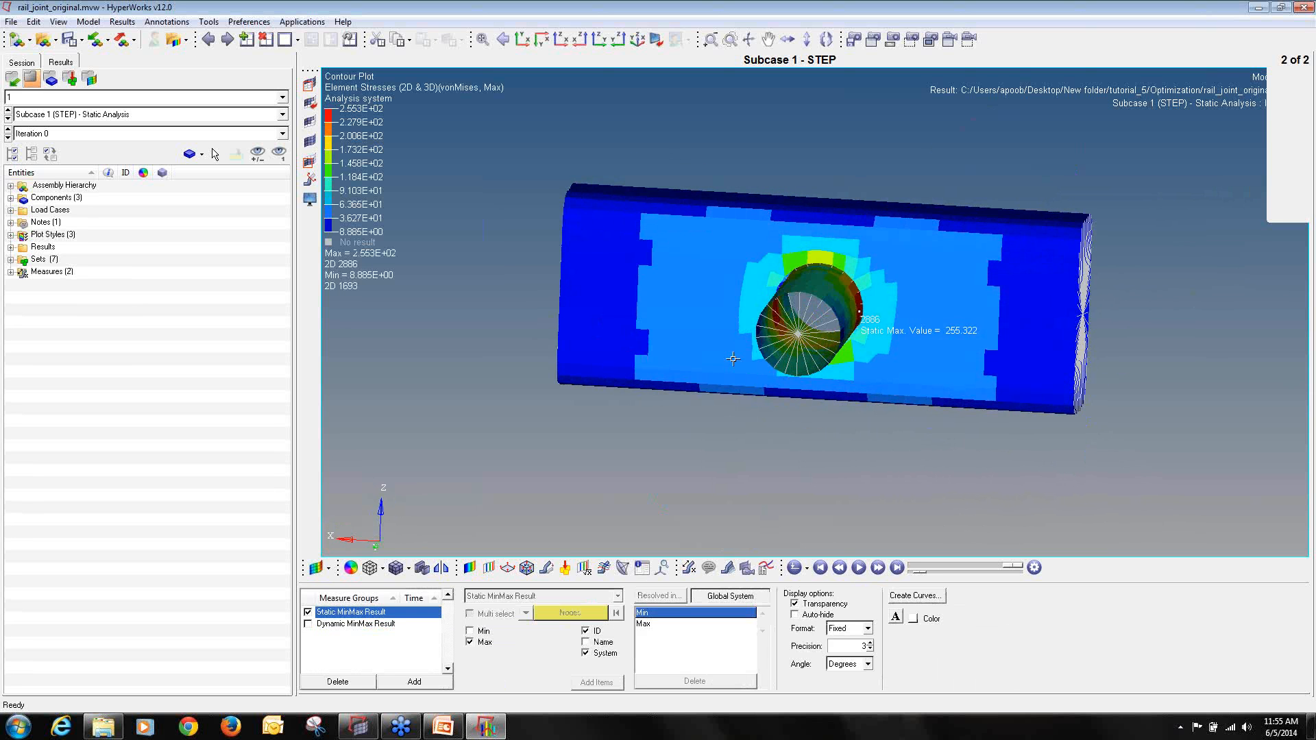
- Switch the Subcase 1 stress results to Iteration 3 and view the stress around the tube joint
click(7, 138)
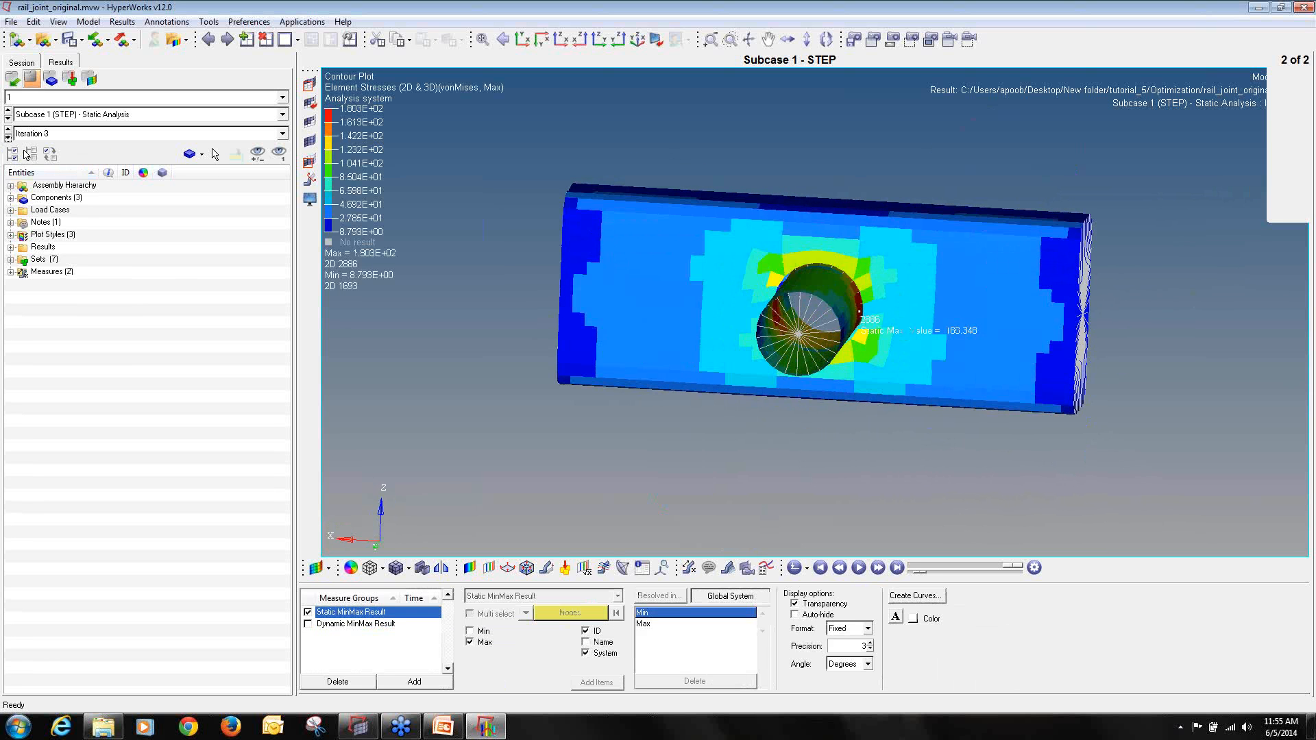
click(469, 567)
ctrl+drag(898, 374, 929, 306)
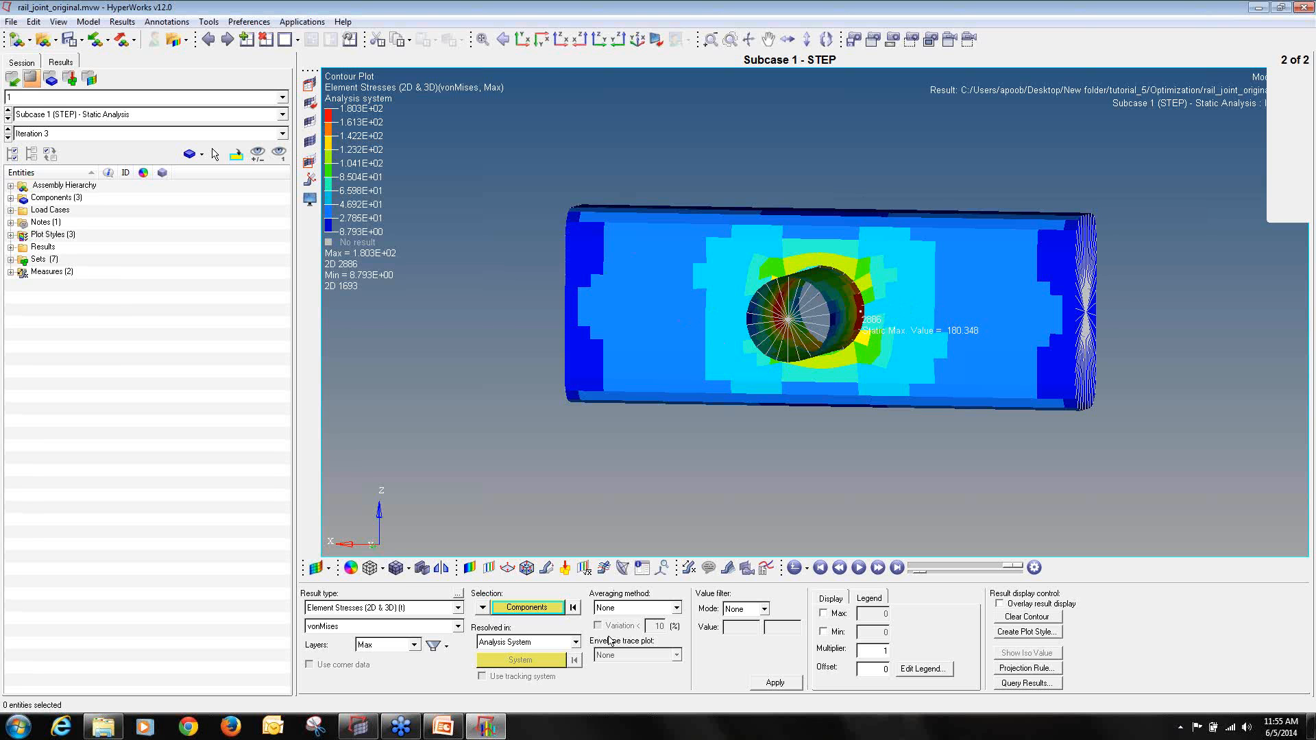
- Switch to HyperMesh and add a SHAPE control card with its type set to ALL and its output option chosen
click(357, 727)
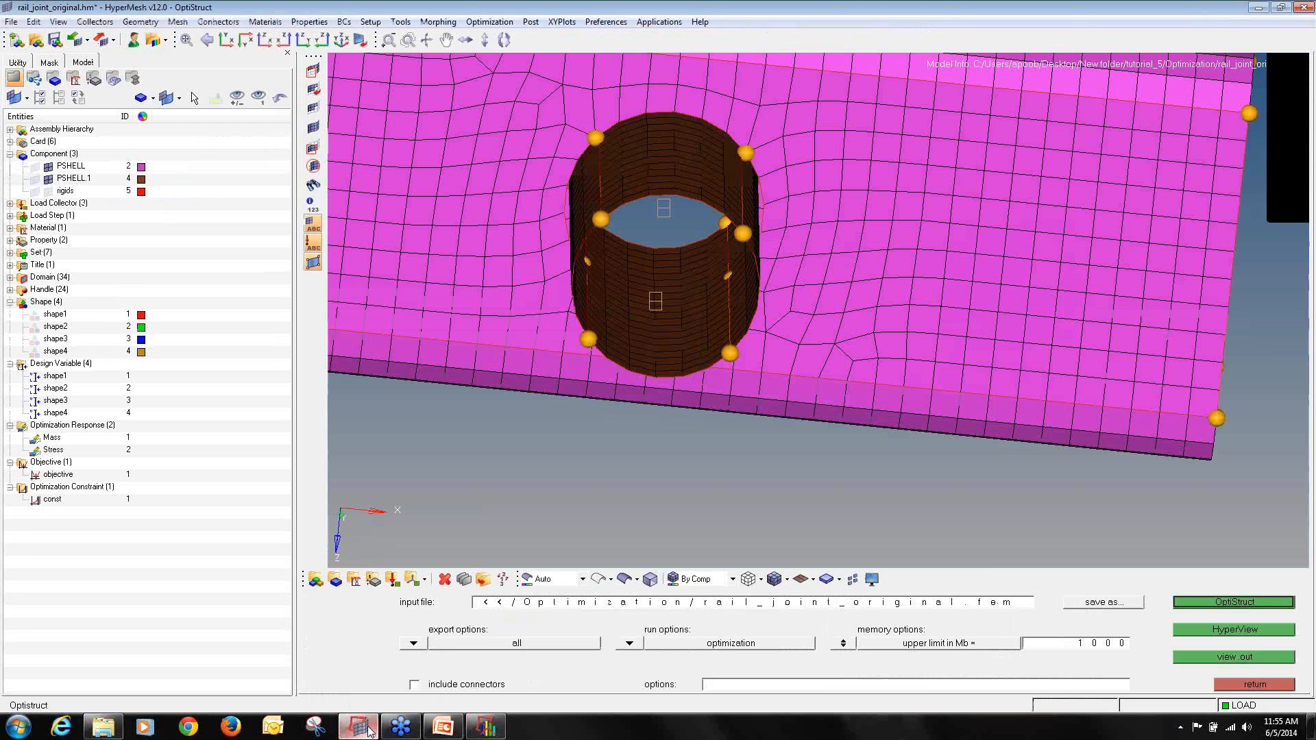
click(1289, 683)
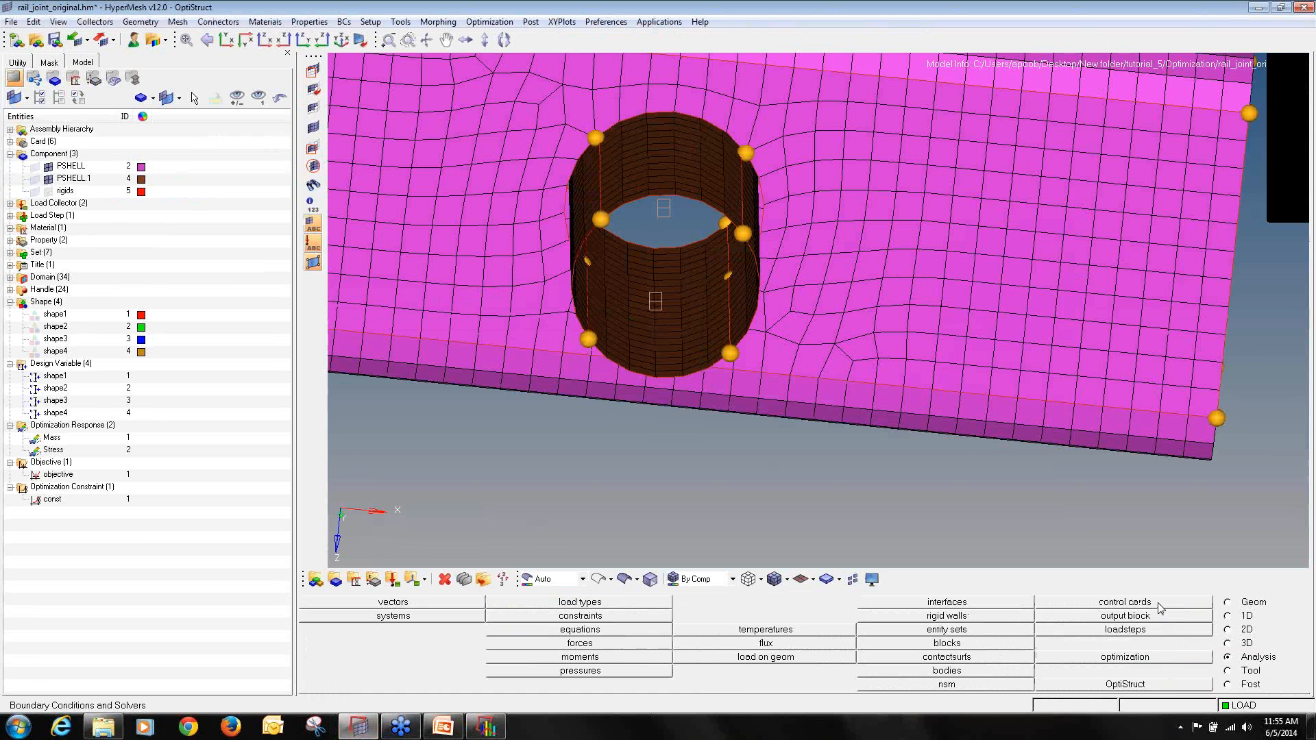
click(1159, 606)
click(1236, 657)
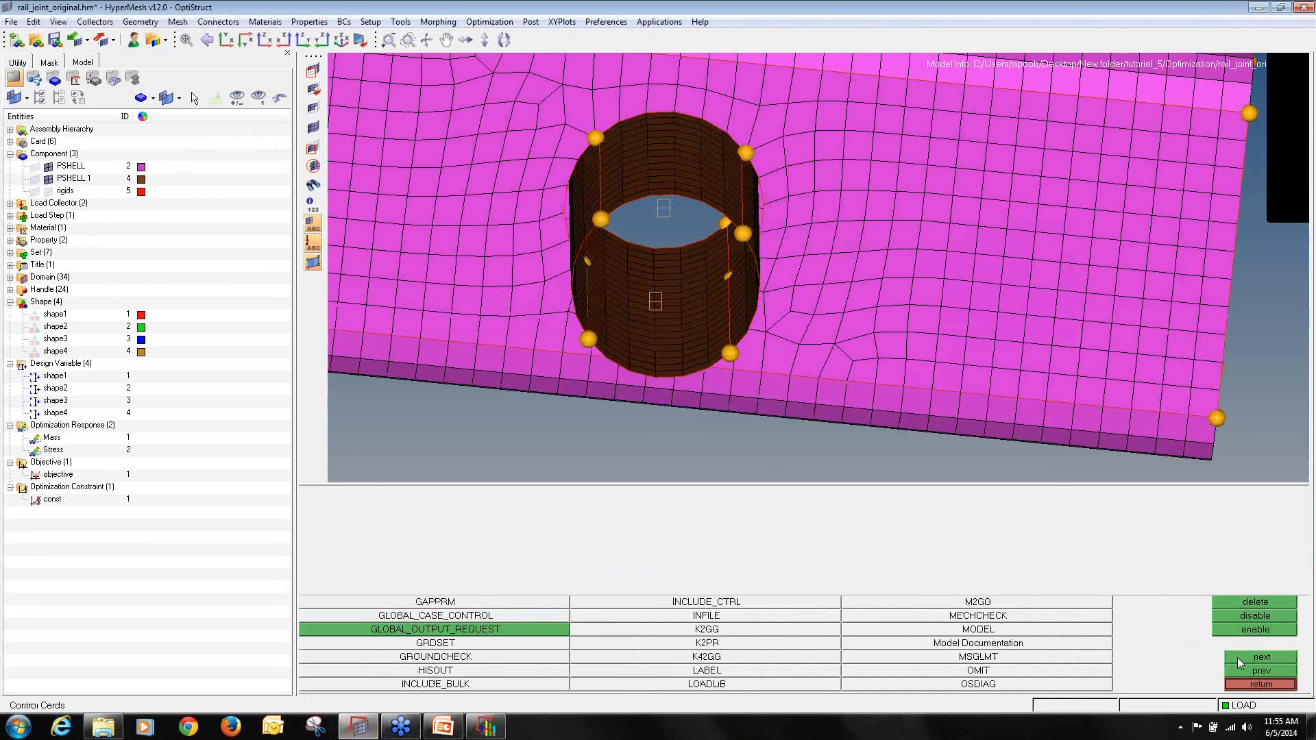
click(1237, 657)
click(1069, 608)
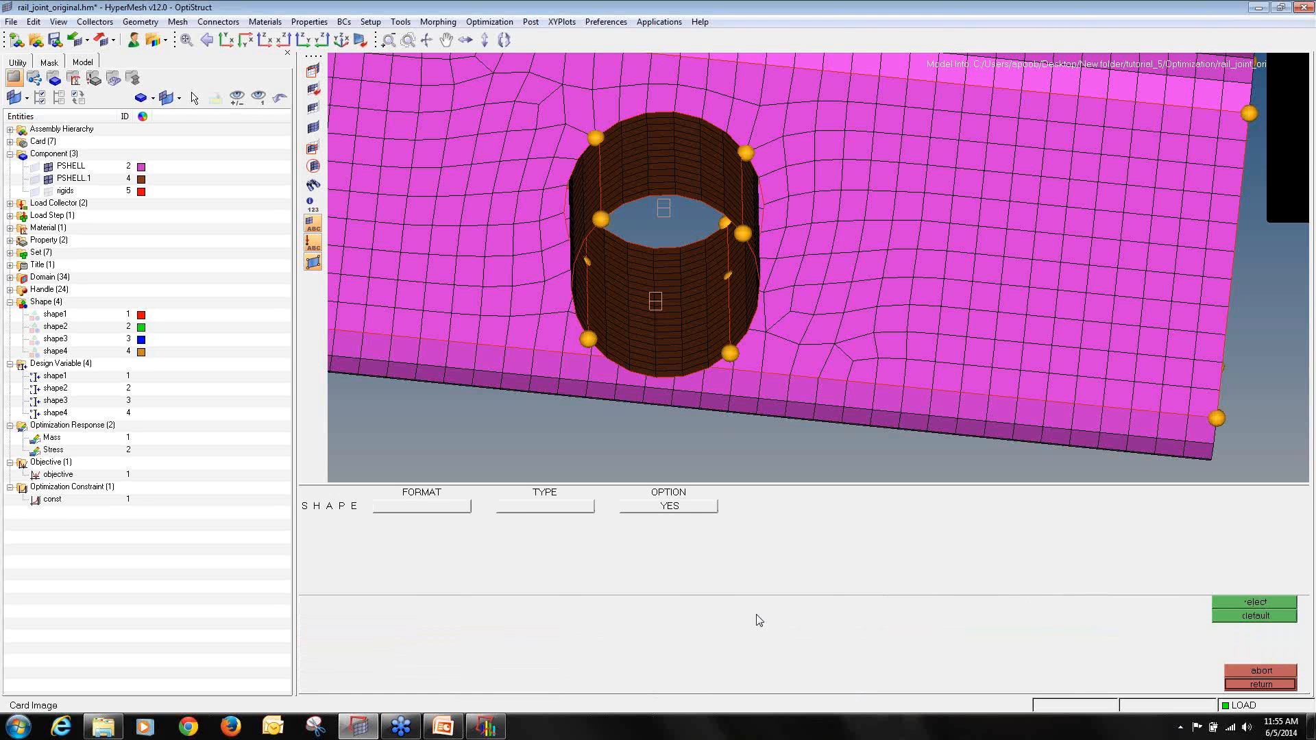
click(521, 511)
click(506, 537)
click(631, 513)
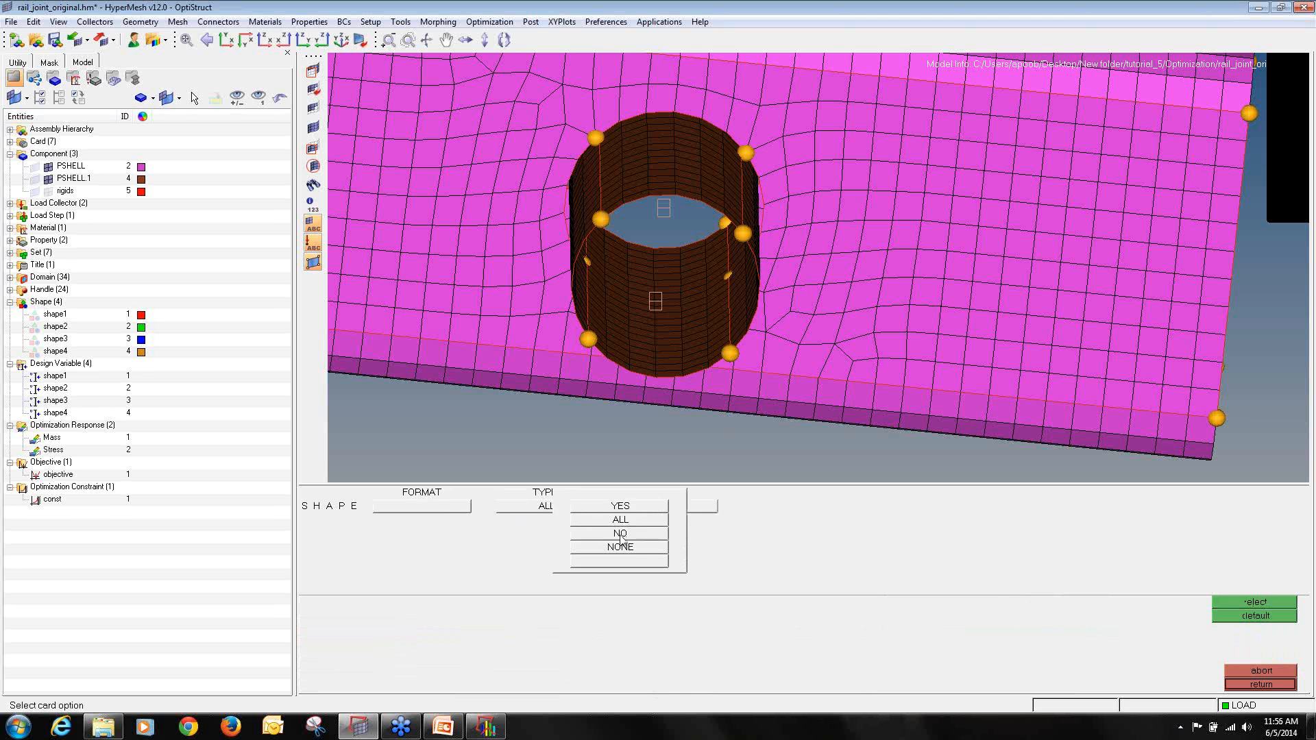
click(624, 540)
click(1279, 686)
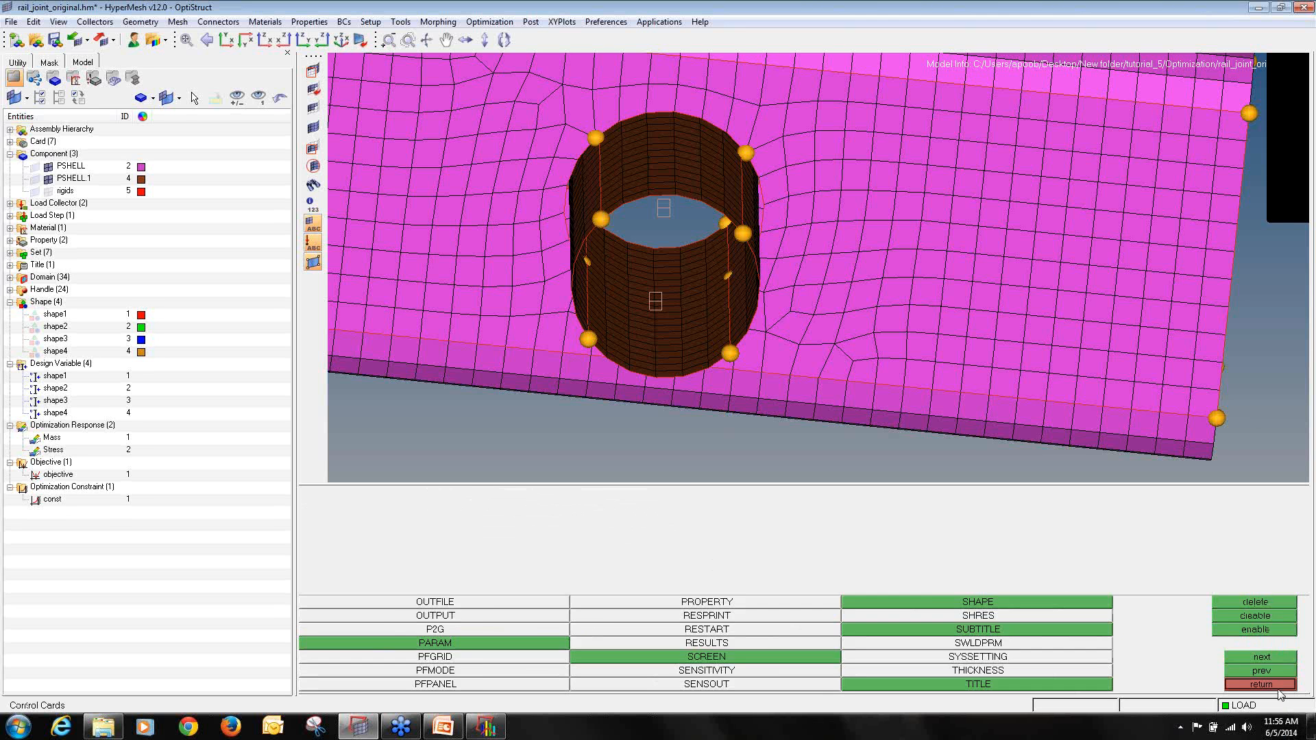
- Save the model and rerun the OptiStruct optimization of rail_joint_original.fem, overwriting the existing input file
click(1279, 686)
click(54, 39)
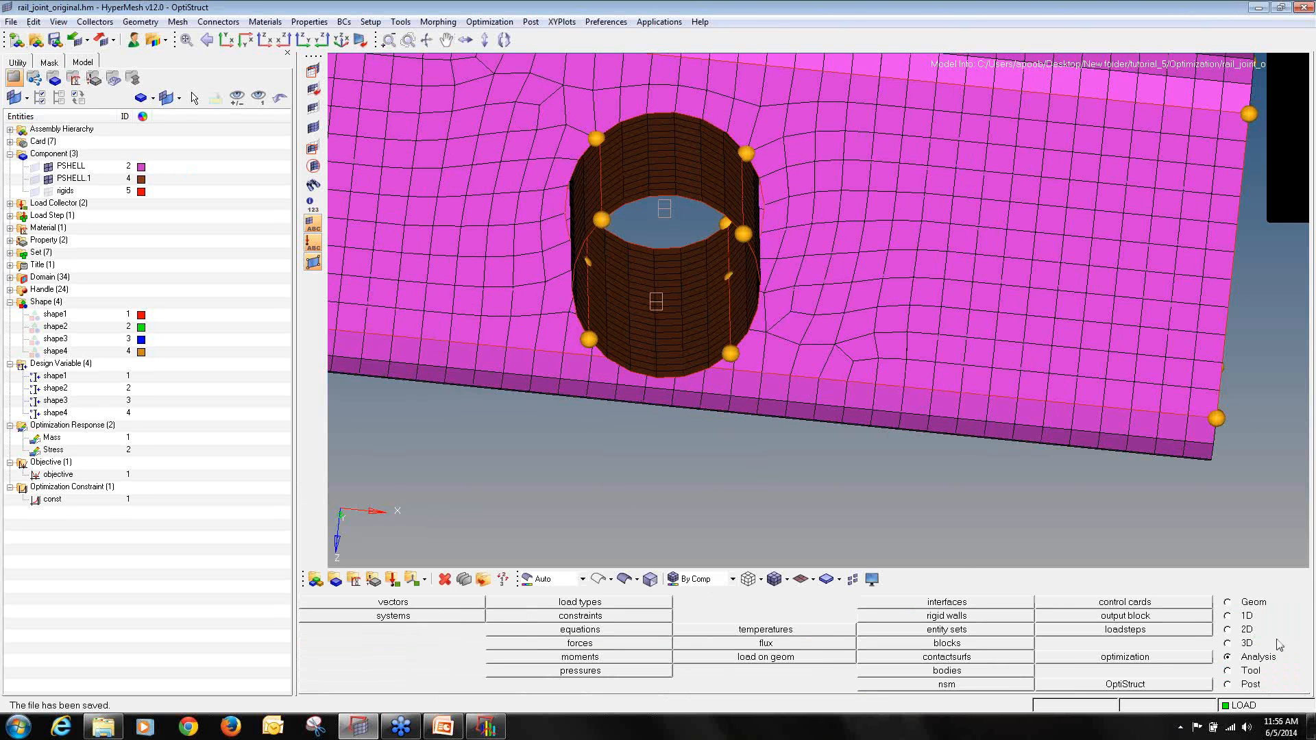
click(1167, 684)
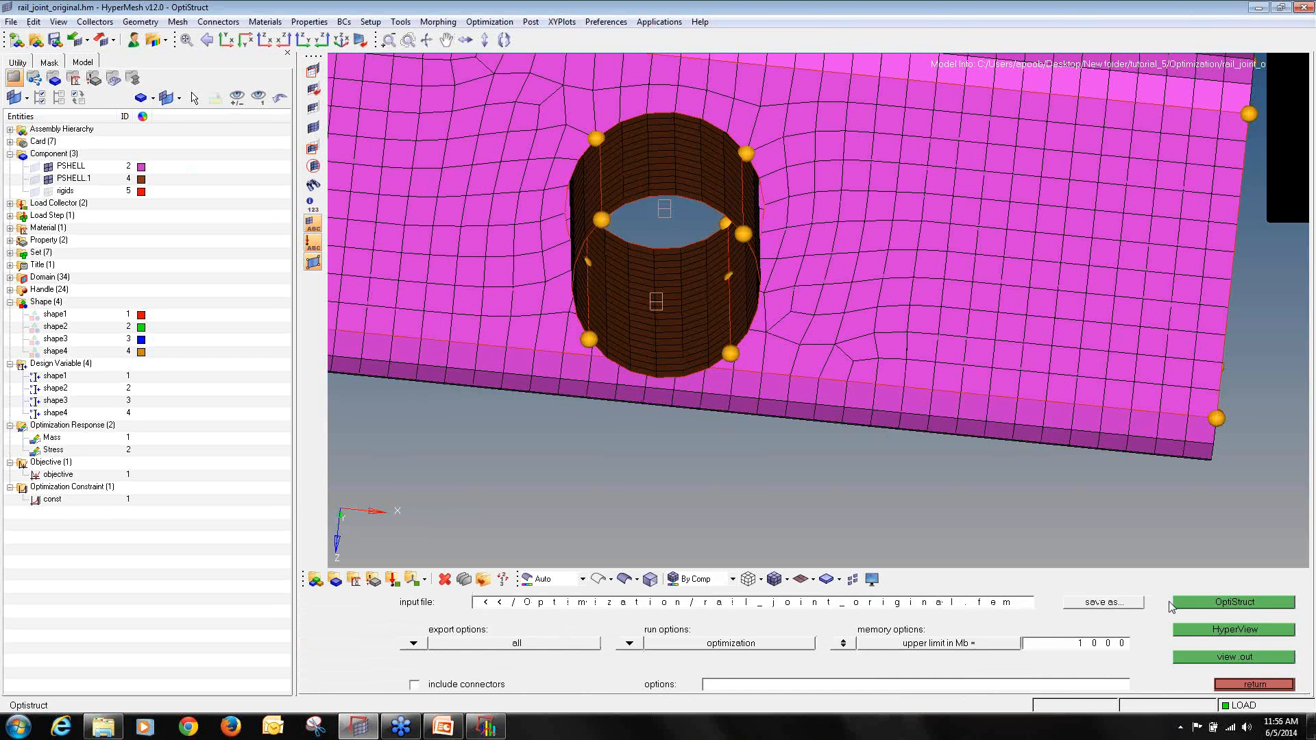
click(1186, 603)
click(842, 653)
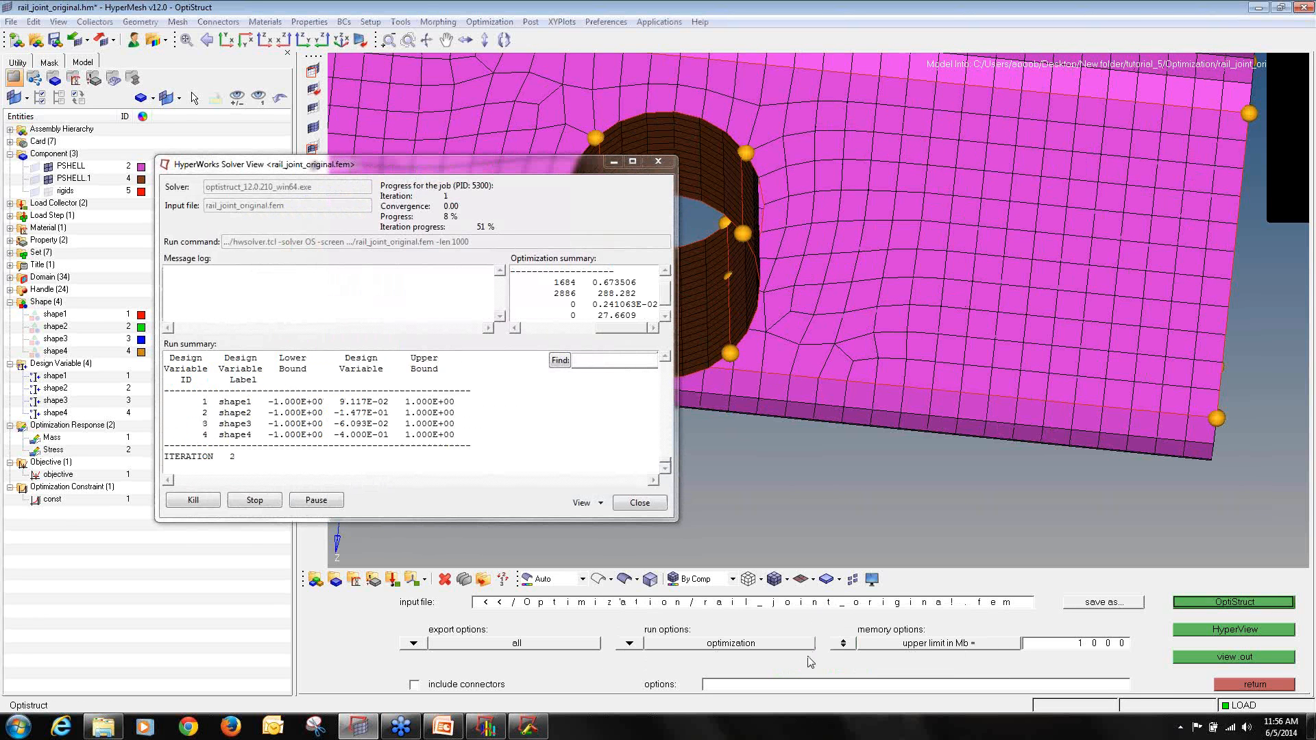
- Check the solver run, load its new results in HyperView and dismiss the message log
click(498, 731)
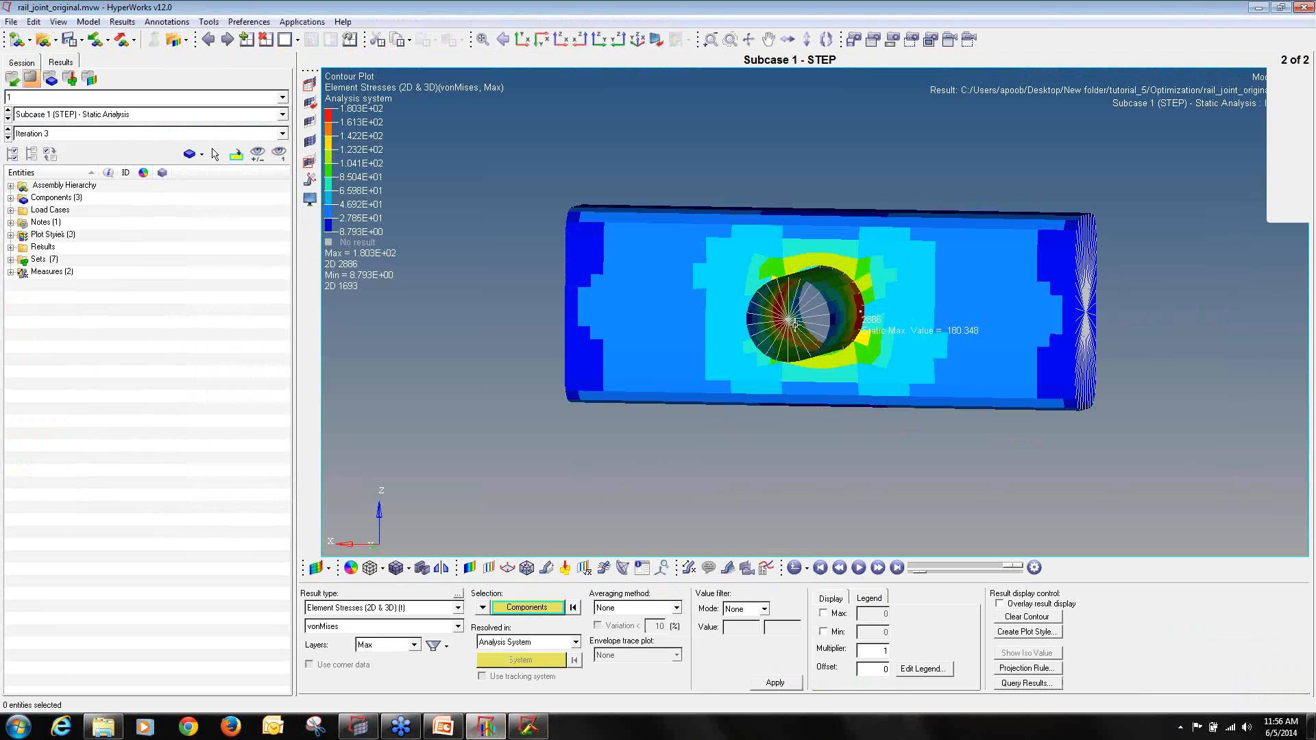
click(529, 727)
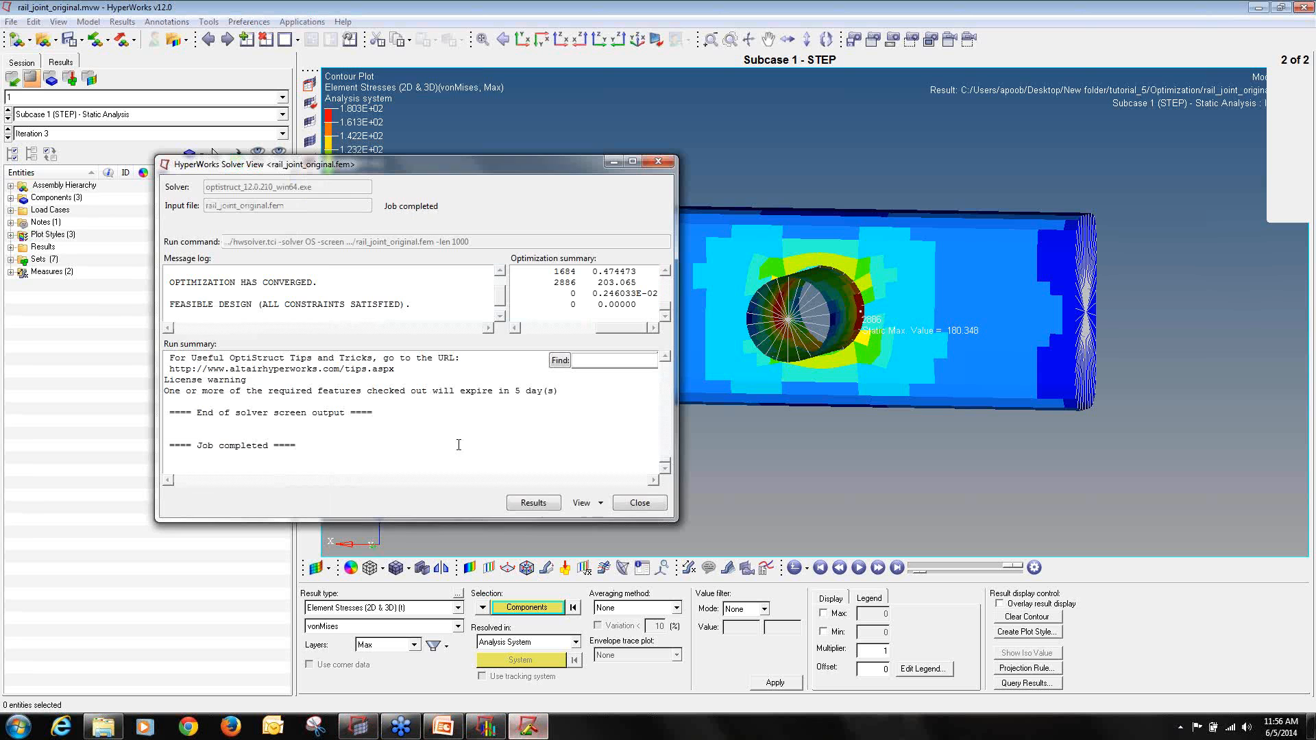
click(638, 503)
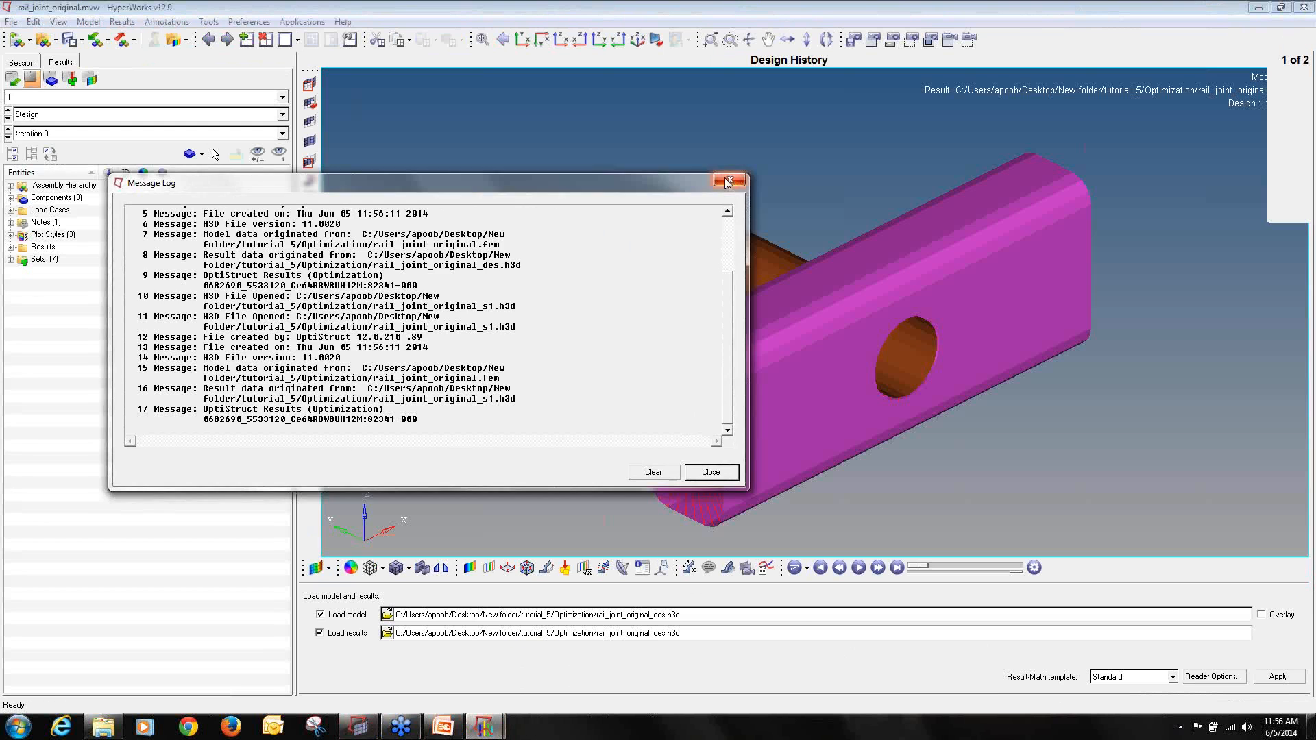
click(729, 181)
- On the Subcase 1 page of the reloaded results, contour the Element Stresses (2D & 3D) as vonMises
click(227, 39)
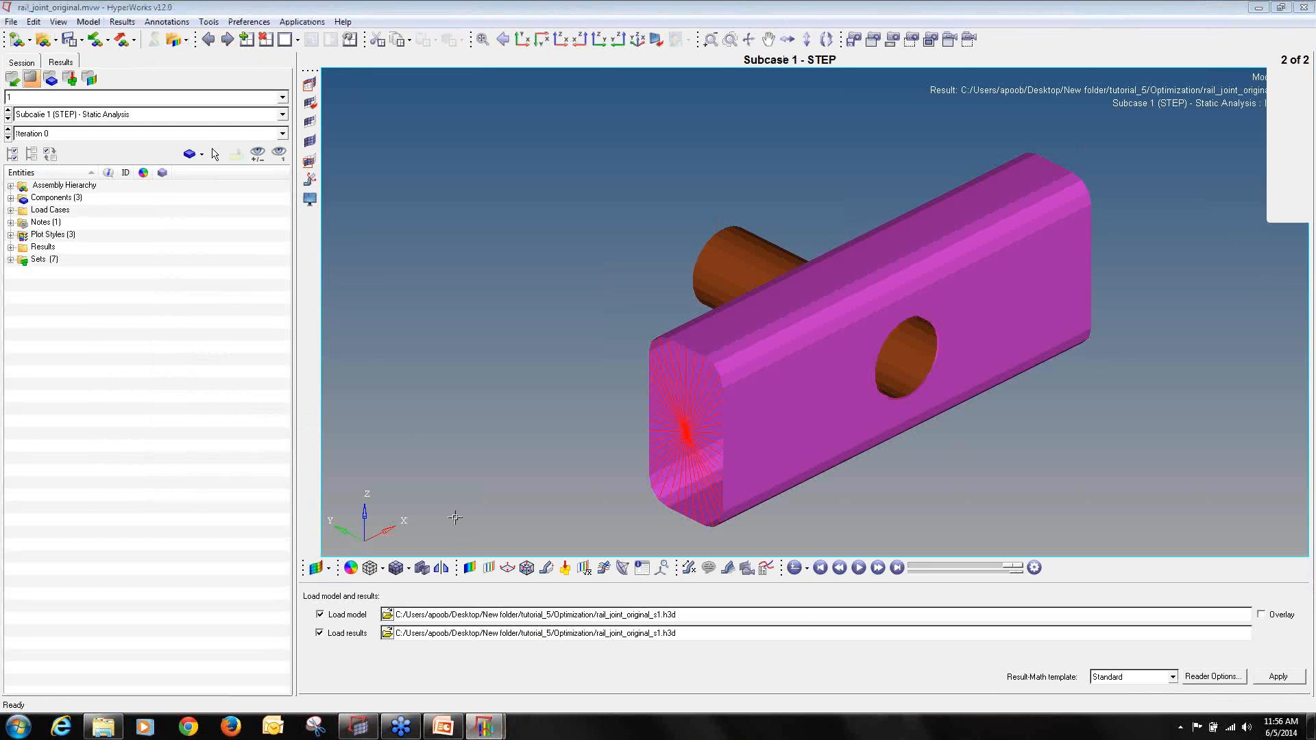
click(470, 568)
click(413, 610)
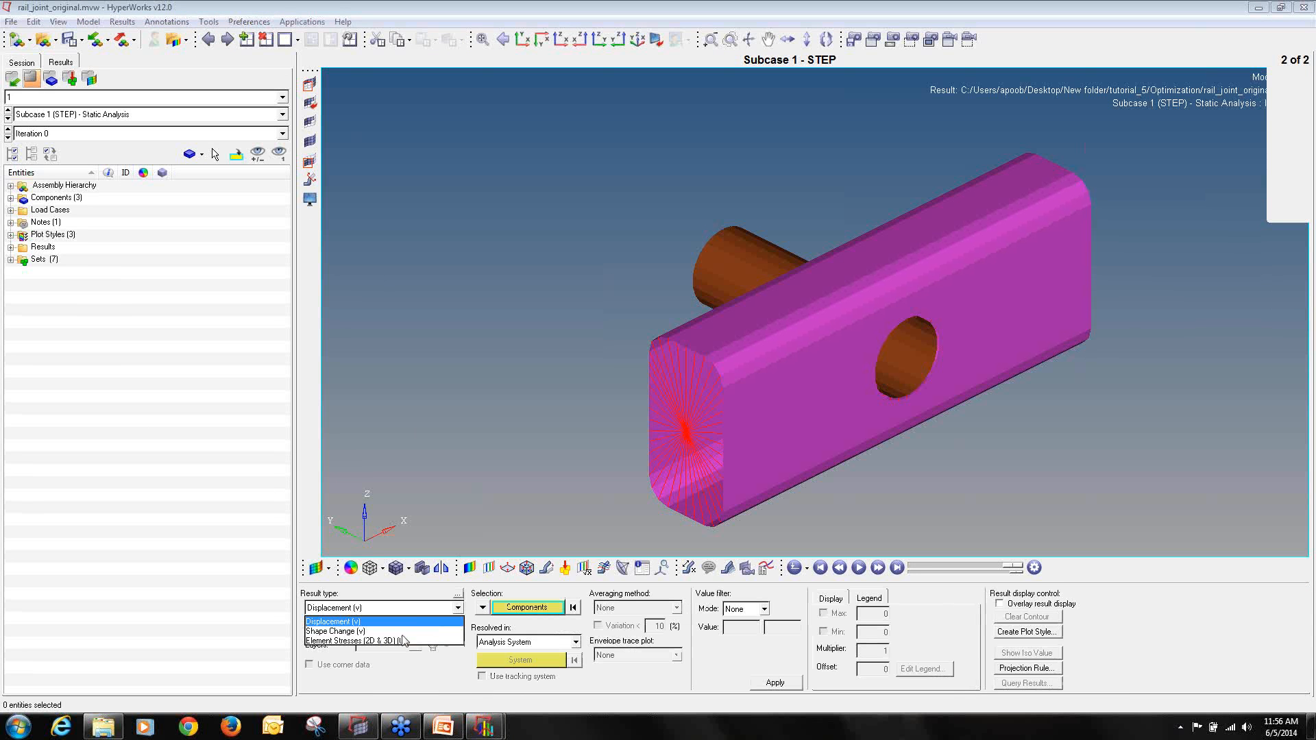
click(403, 641)
click(400, 627)
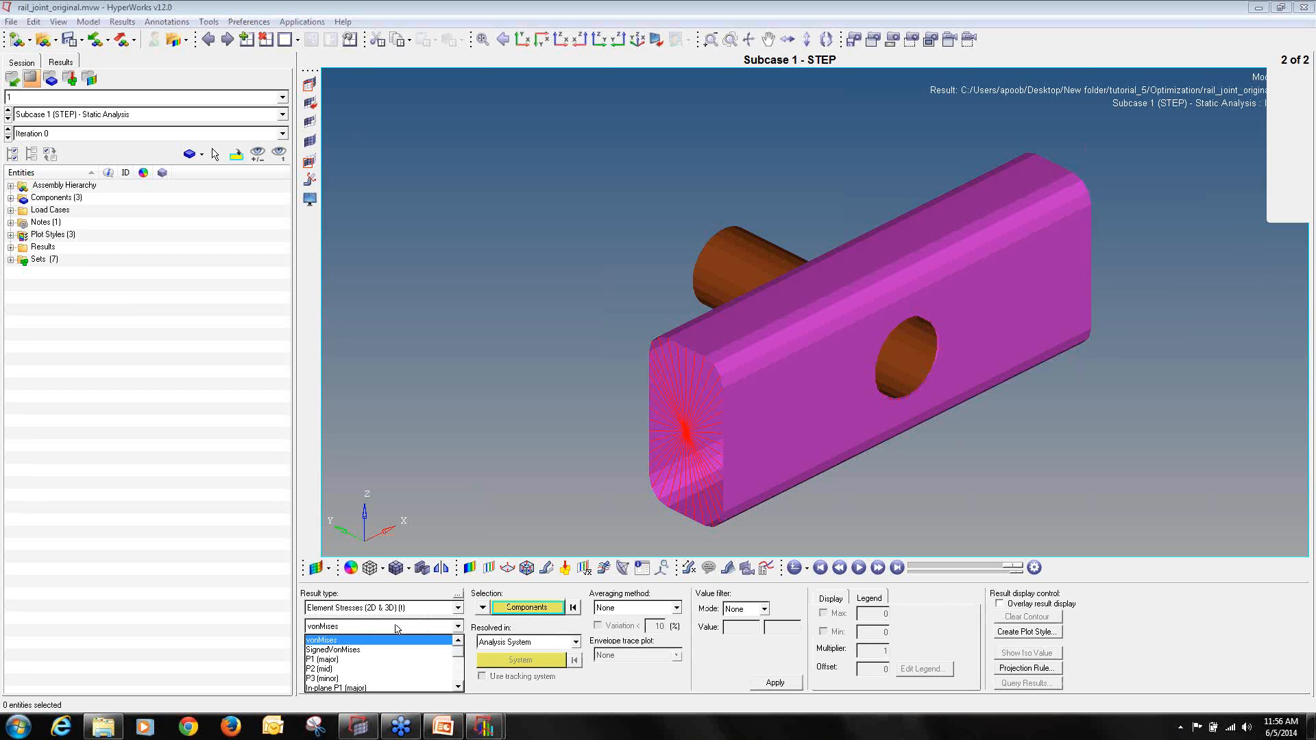
click(396, 639)
click(775, 683)
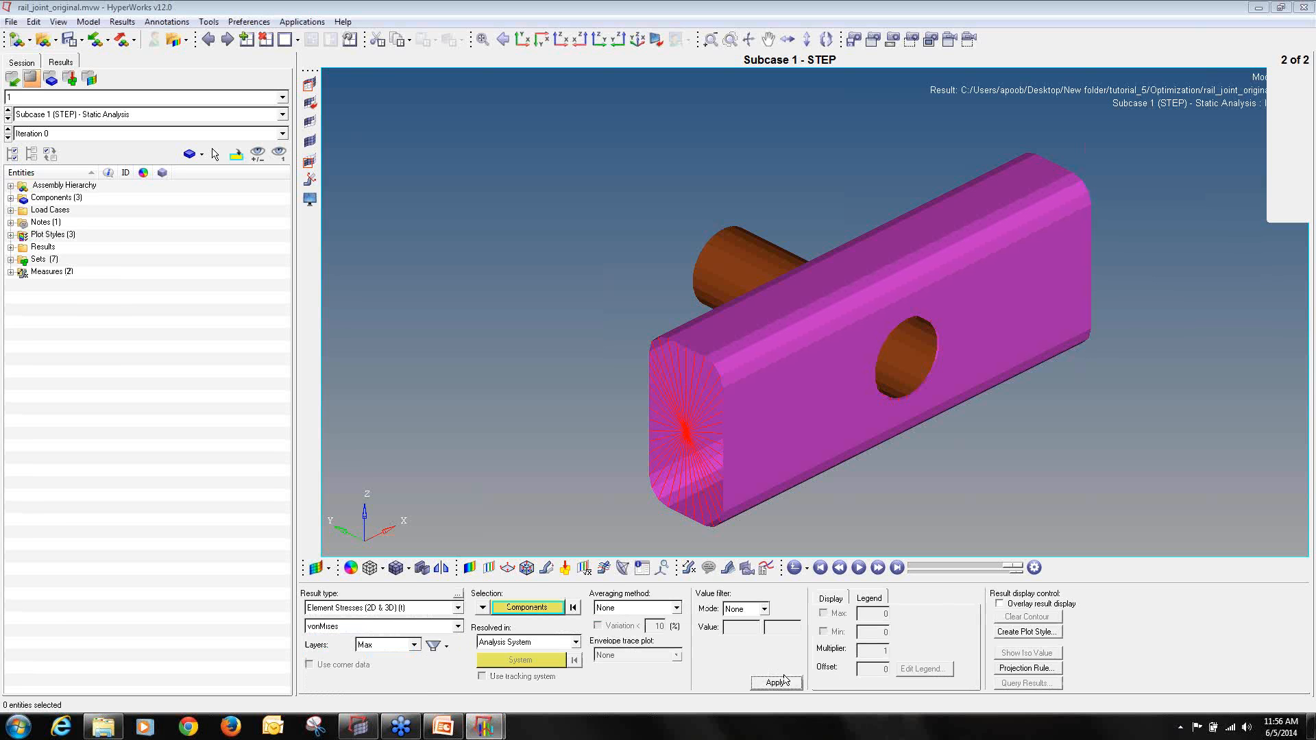
- Show the static maximum stress label on the reloaded Iteration 0 contour and turn the model to the tube side
click(689, 568)
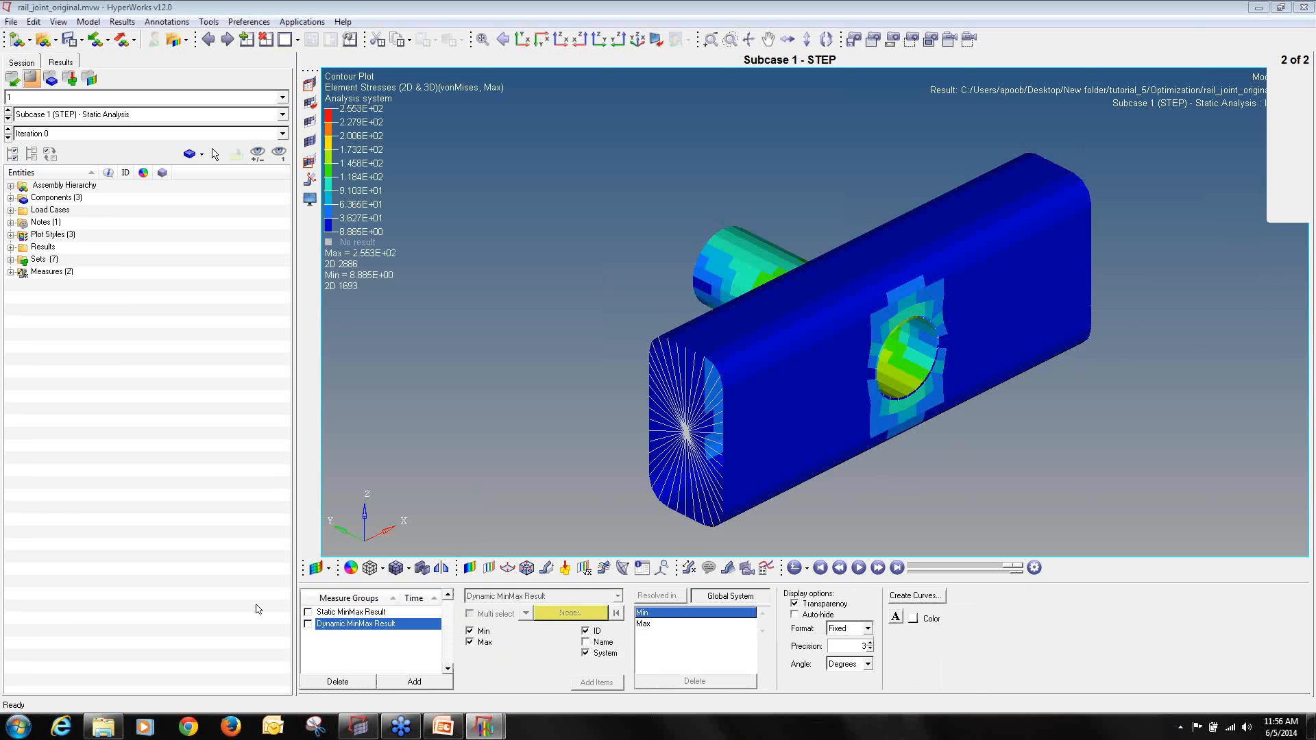
click(307, 612)
ctrl+drag(675, 353, 977, 325)
ctrl+scroll(977, 325, up, 1)
ctrl+scroll(682, 335, down, 1)
ctrl+drag(706, 336, 747, 329)
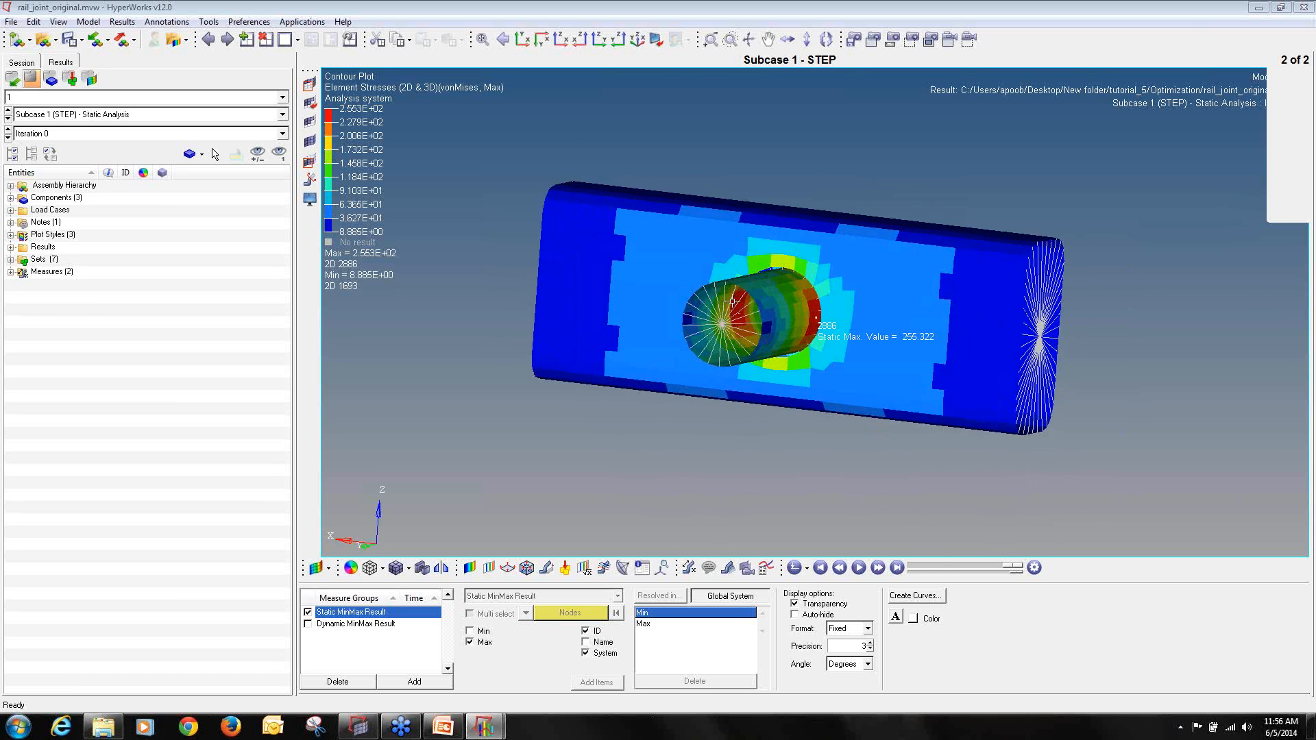
- Change the reloaded Subcase 1 results to Iteration 3 and inspect the stress on the reshaped tube opening
click(8, 138)
ctrl+drag(652, 314, 744, 300)
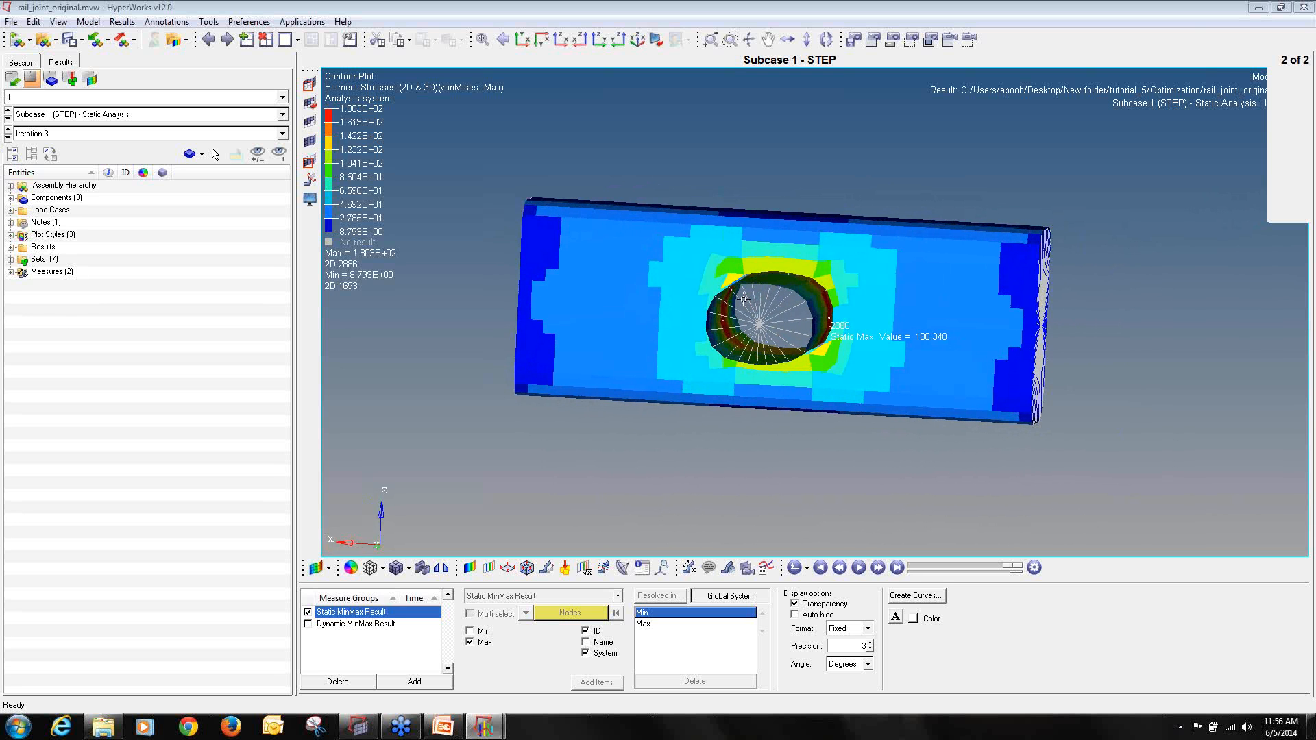
ctrl+drag(839, 354, 757, 360)
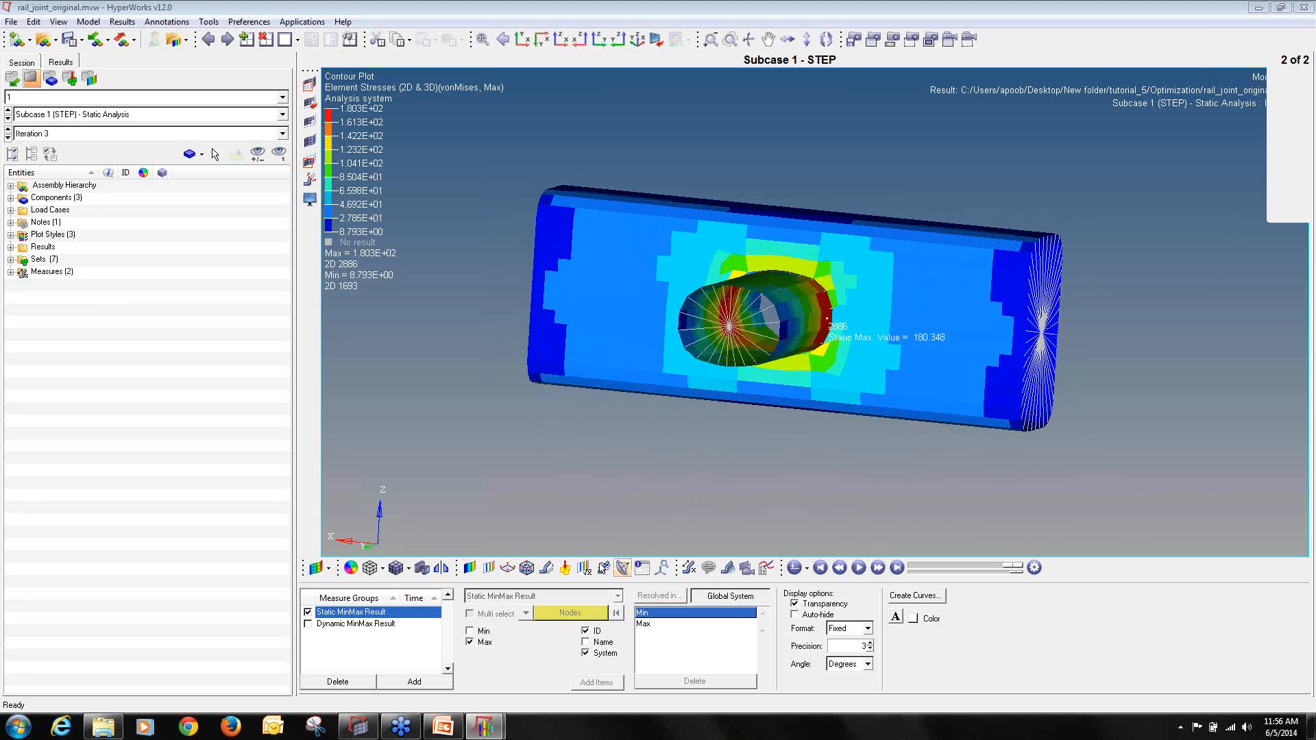
- Overlay the undeformed shape as a wireframe on the Iteration 3 stress contour
click(688, 571)
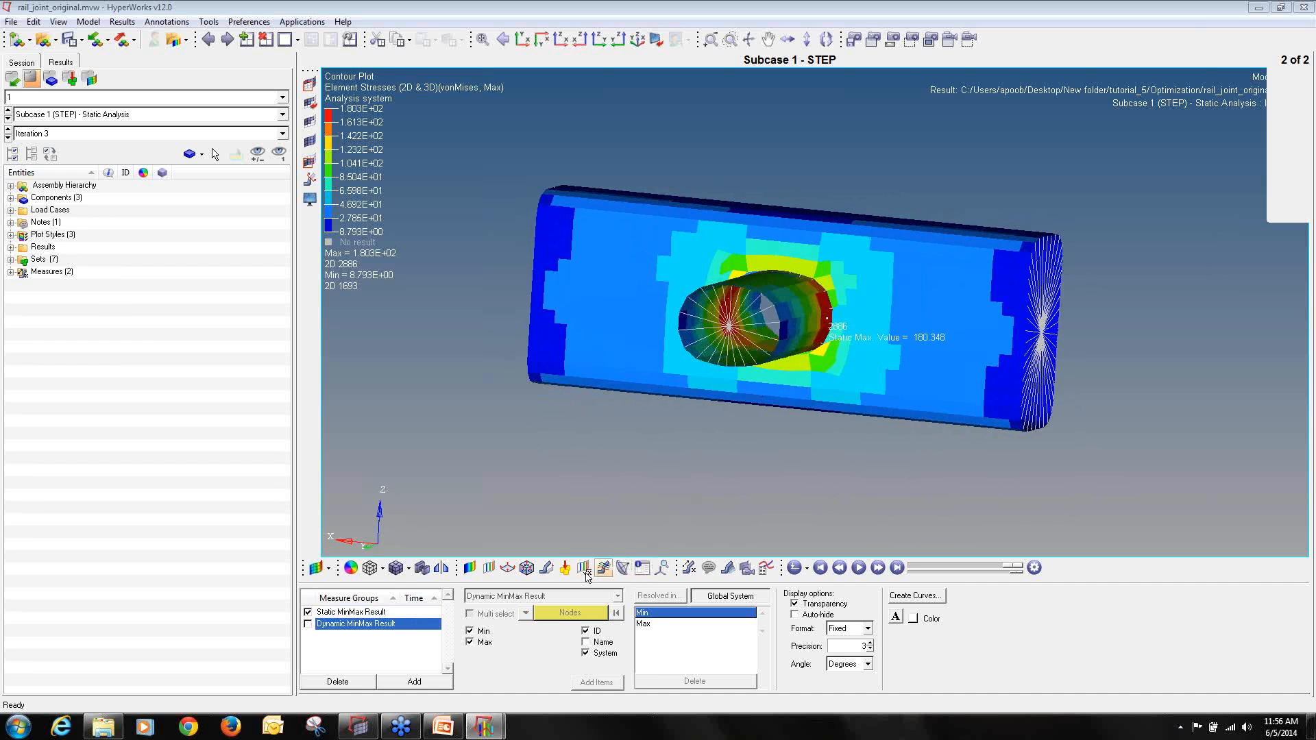
click(565, 569)
click(669, 608)
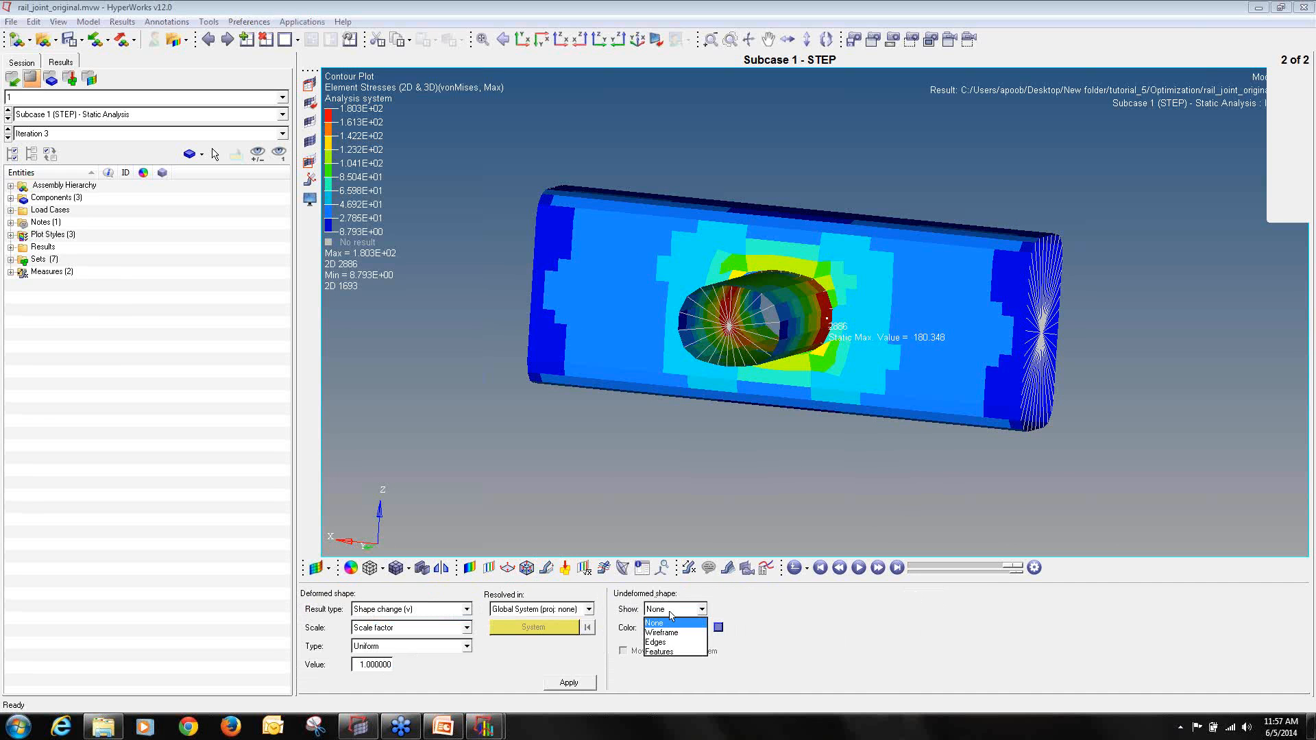
click(661, 632)
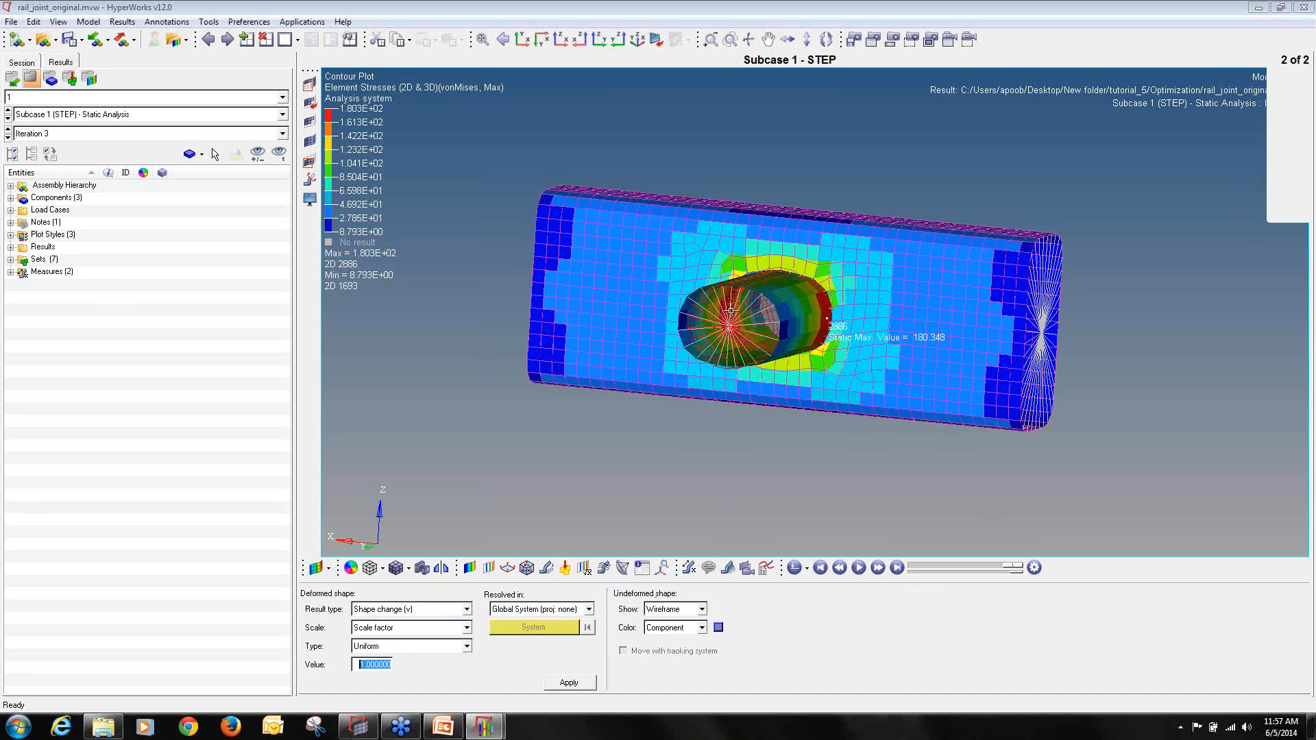
- Give the undeformed wireframe a black user-defined color and inspect the overlay around the reshaped tube opening
click(669, 628)
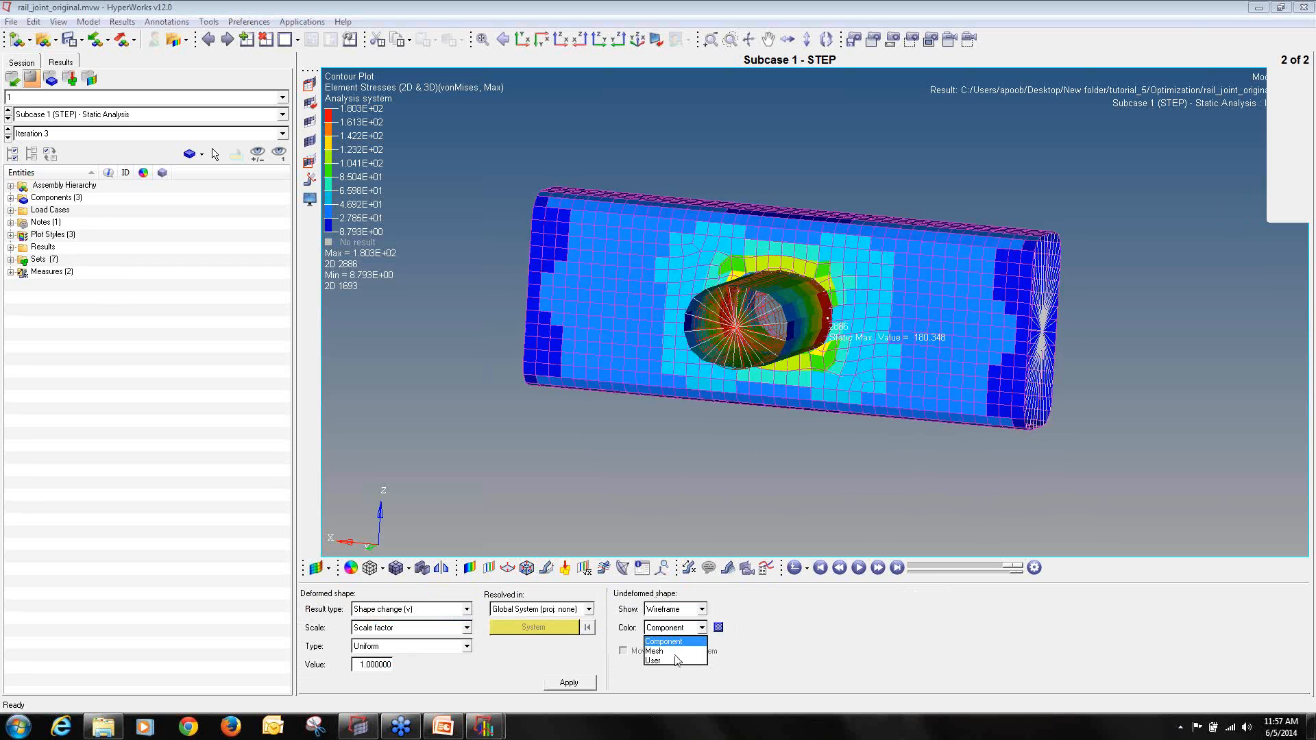
click(684, 661)
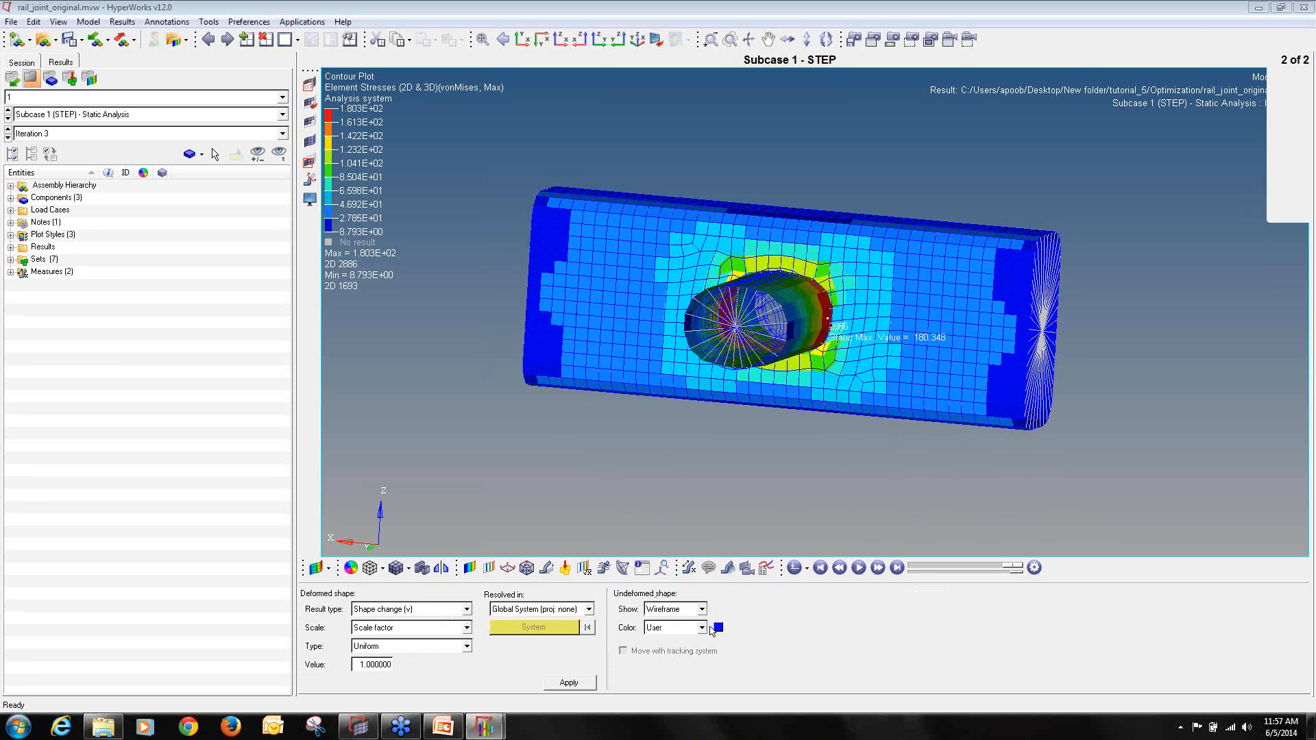
click(717, 627)
click(688, 593)
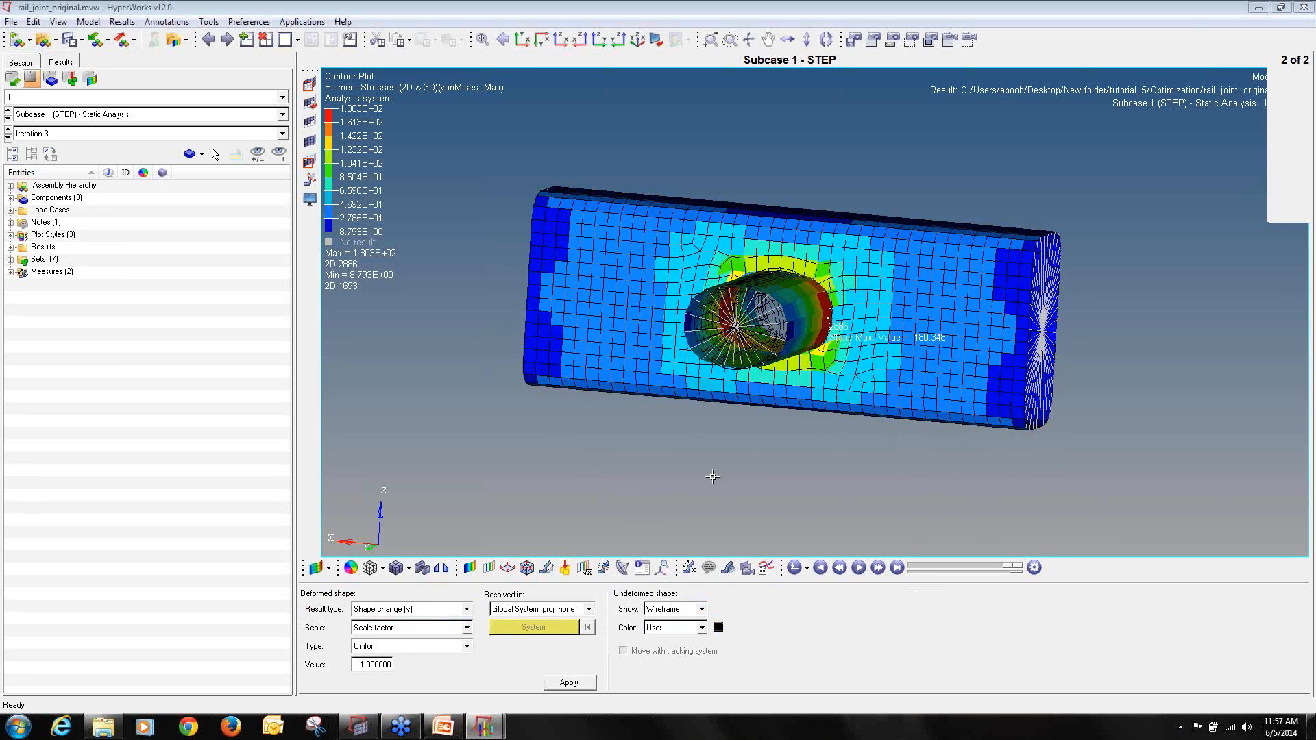
ctrl+drag(929, 443, 966, 443)
ctrl+scroll(760, 314, up, 4)
ctrl+scroll(760, 314, up, 2)
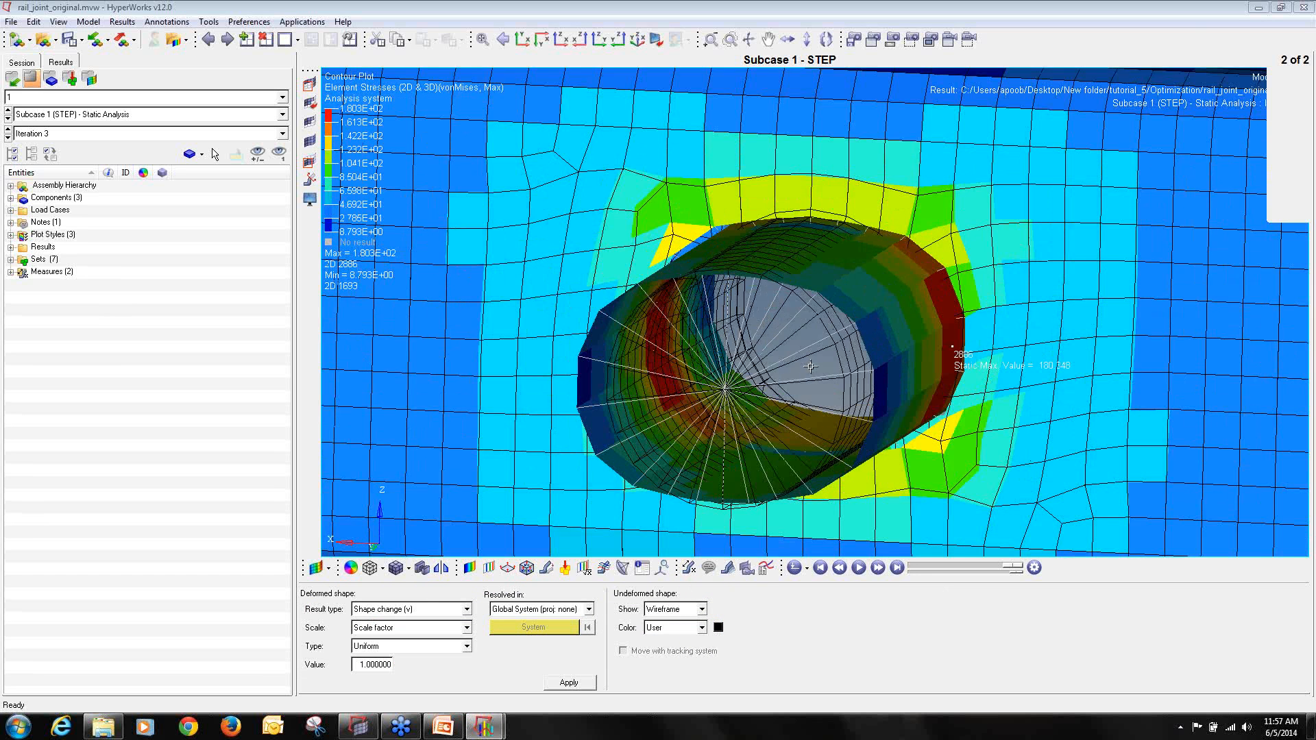
ctrl+drag(757, 389, 664, 359)
ctrl+scroll(850, 350, down, 4)
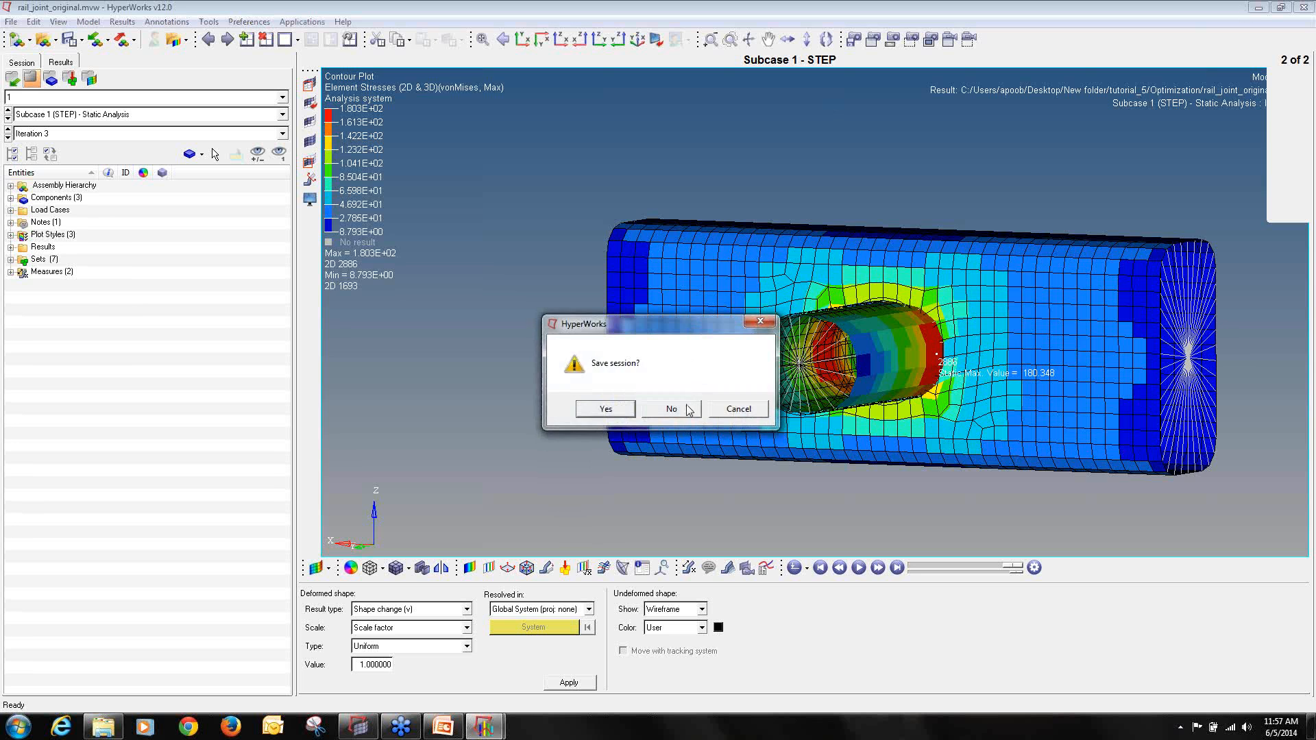
- Close the HyperView session without saving, switch to HyperMesh and start a new model, discarding all current model data
click(687, 404)
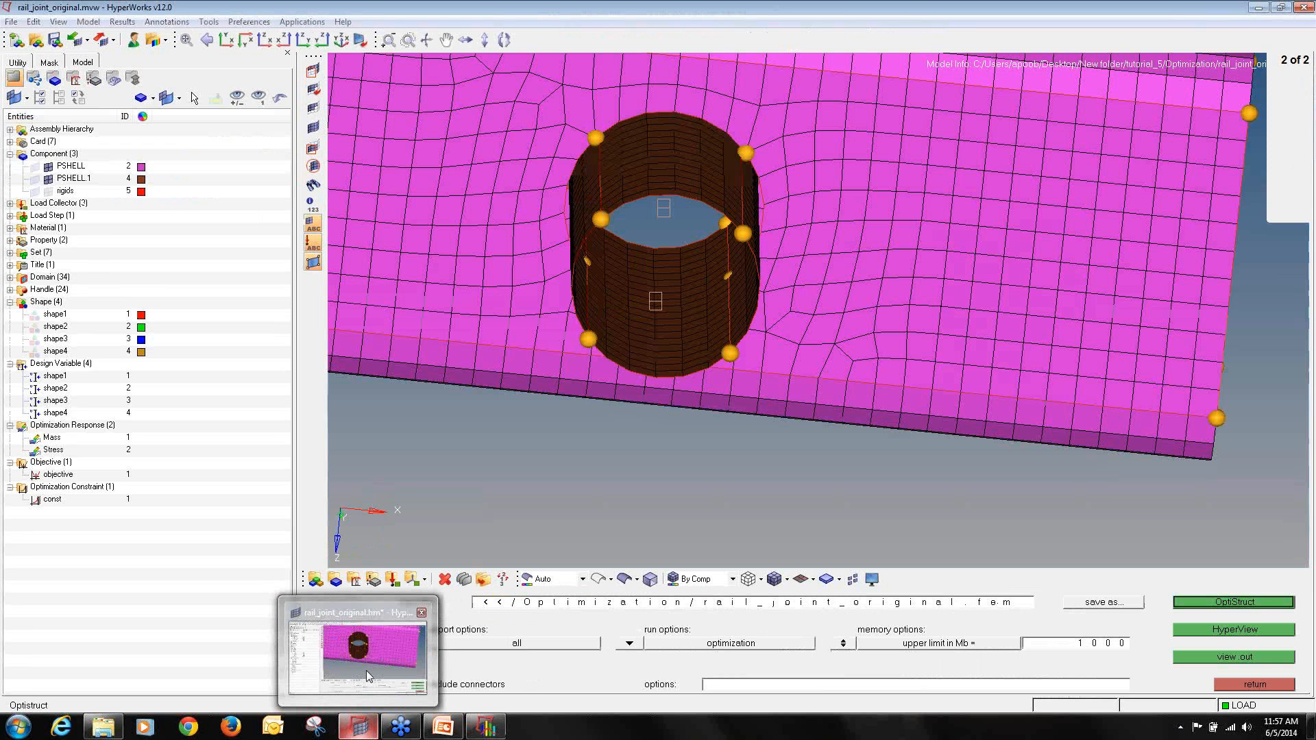
click(366, 670)
click(8, 37)
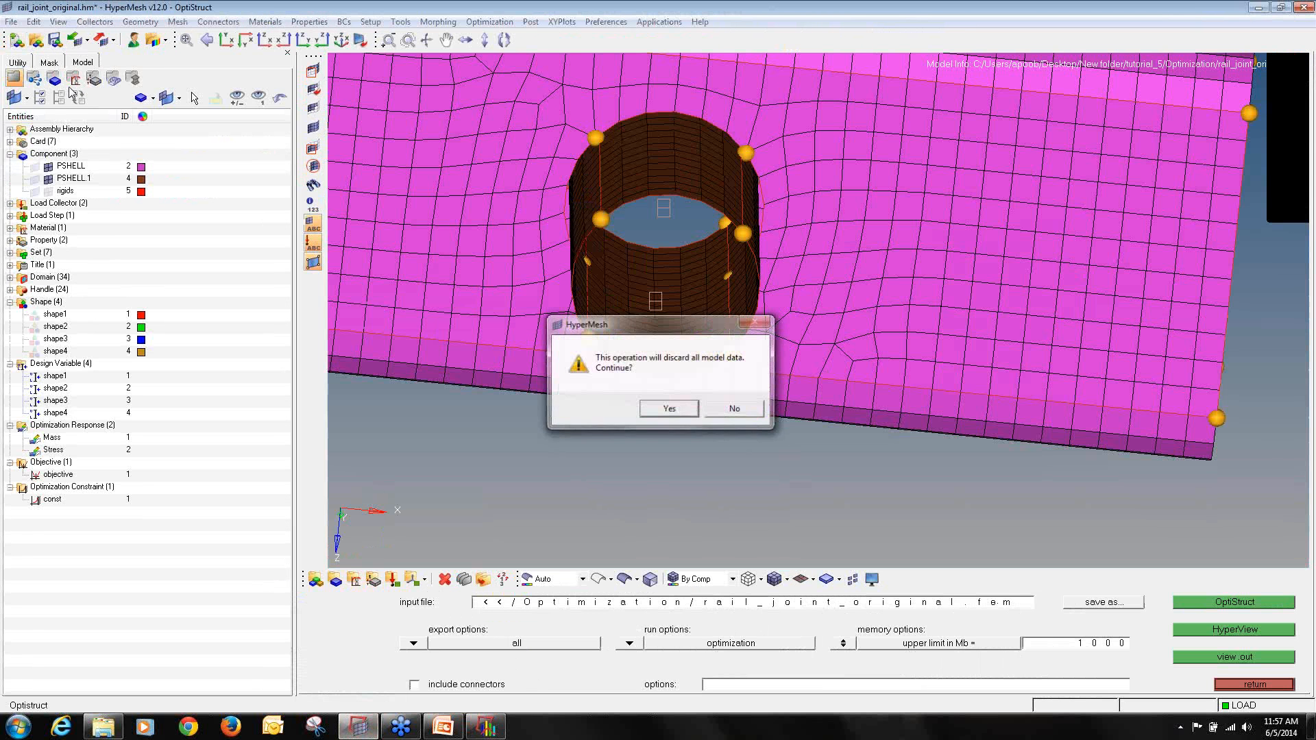
click(669, 410)
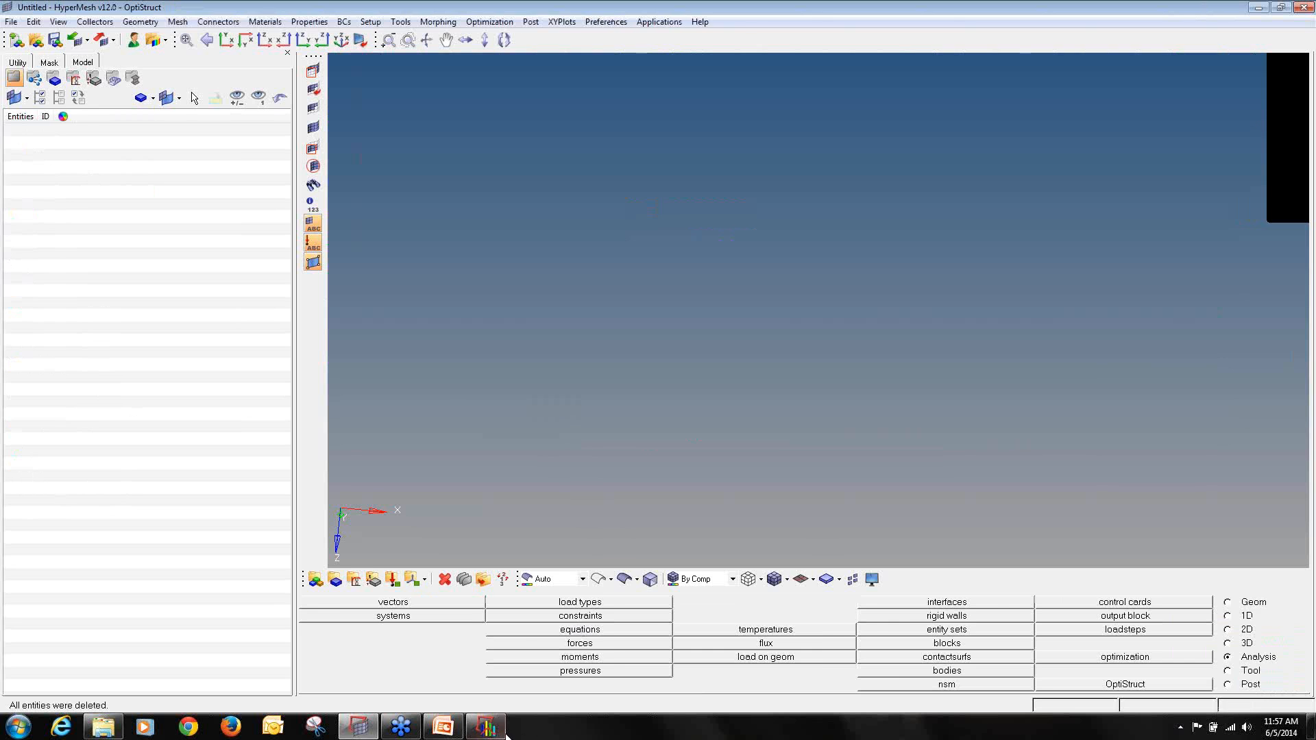
- Close the remaining HyperView session without saving and start the slide show in PowerPoint
click(1305, 7)
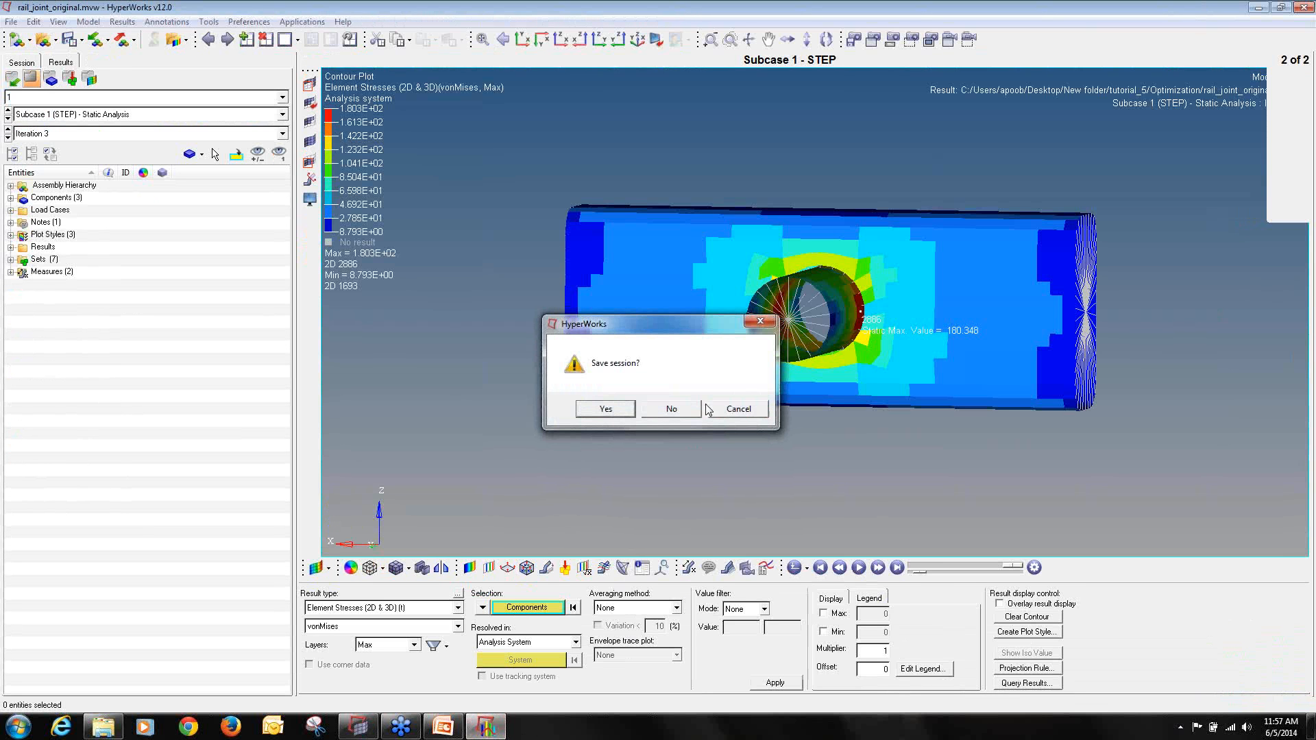
click(659, 412)
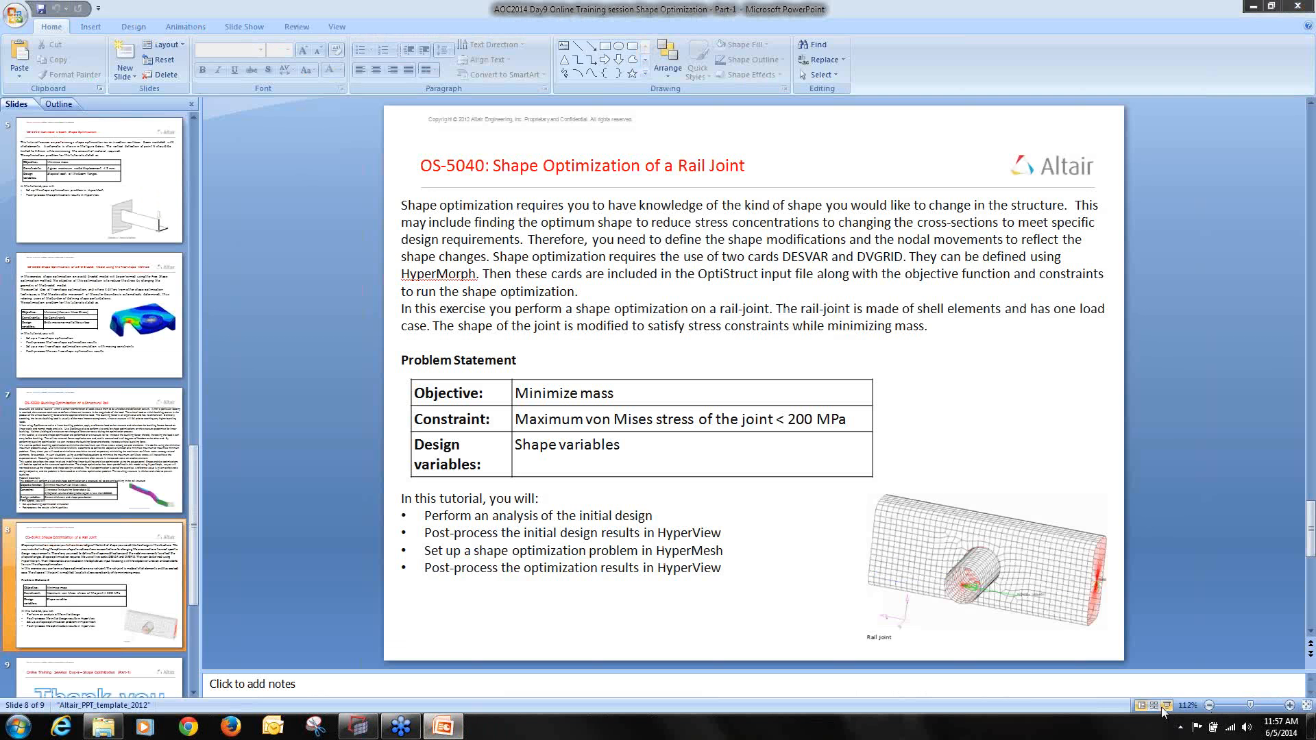
click(1164, 708)
click(1164, 707)
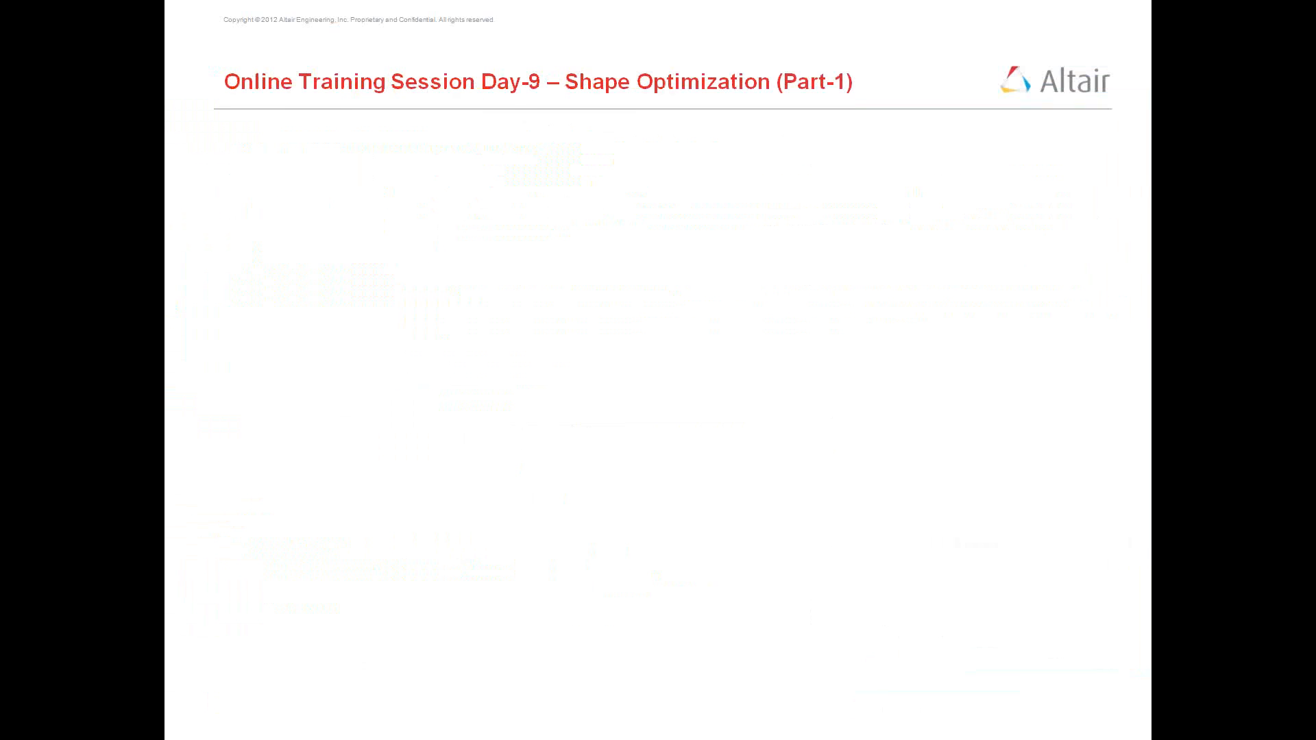